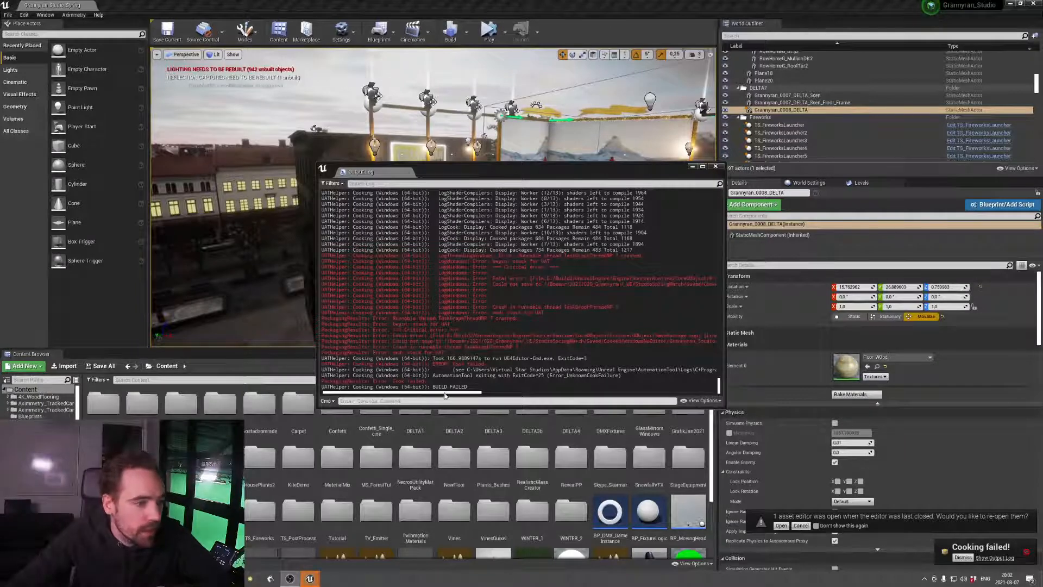
Review the end of the cooking output log, close the log, and close the project editor
{"action": "mouse_move", "coordinate": [444, 393]}
{"action": "left_mouse_down"}
{"action": "mouse_move", "coordinate": [579, 386]}
{"action": "mouse_move", "coordinate": [445, 392]}
{"action": "left_mouse_up"}
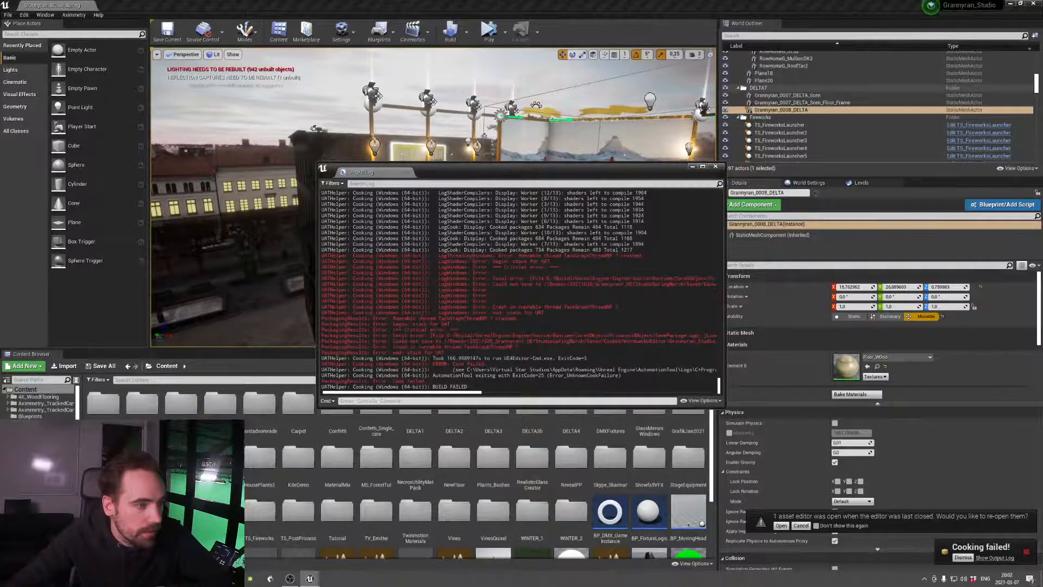
{"action": "left_click", "coordinate": [716, 167]}
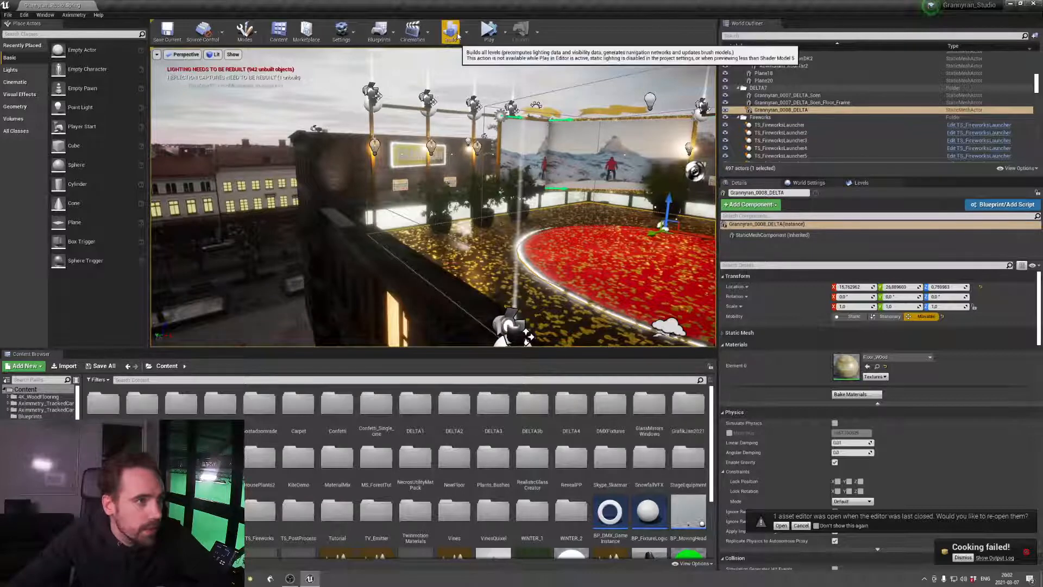
{"action": "left_click", "coordinate": [1036, 4]}
Relaunch Unreal Editor, open the Grannyran_Studio project, and dismiss the message log listing the load errors
{"action": "key", "text": "super"}
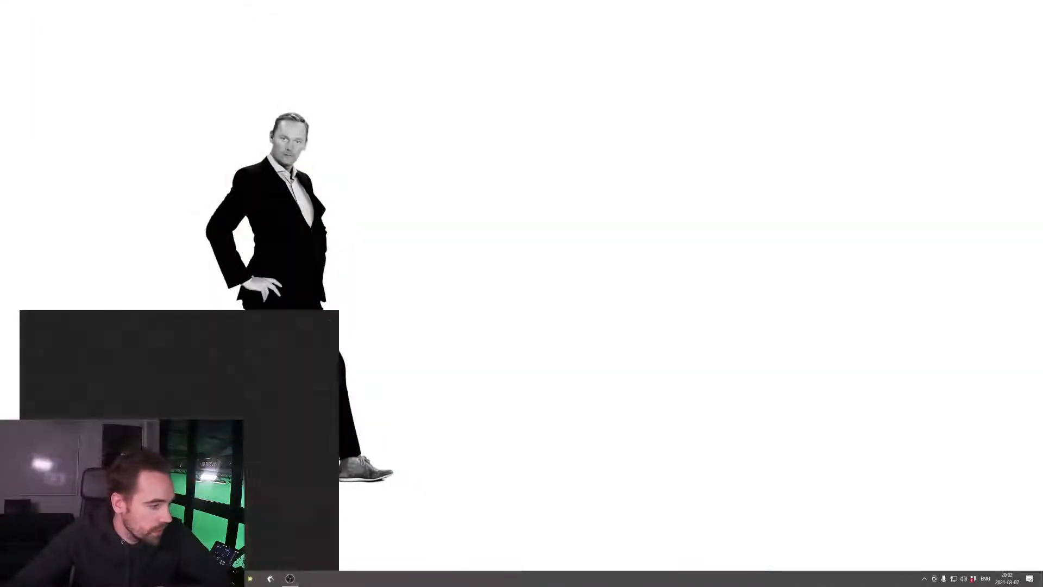
{"action": "type", "text": "u"}
{"action": "key", "text": "Return"}
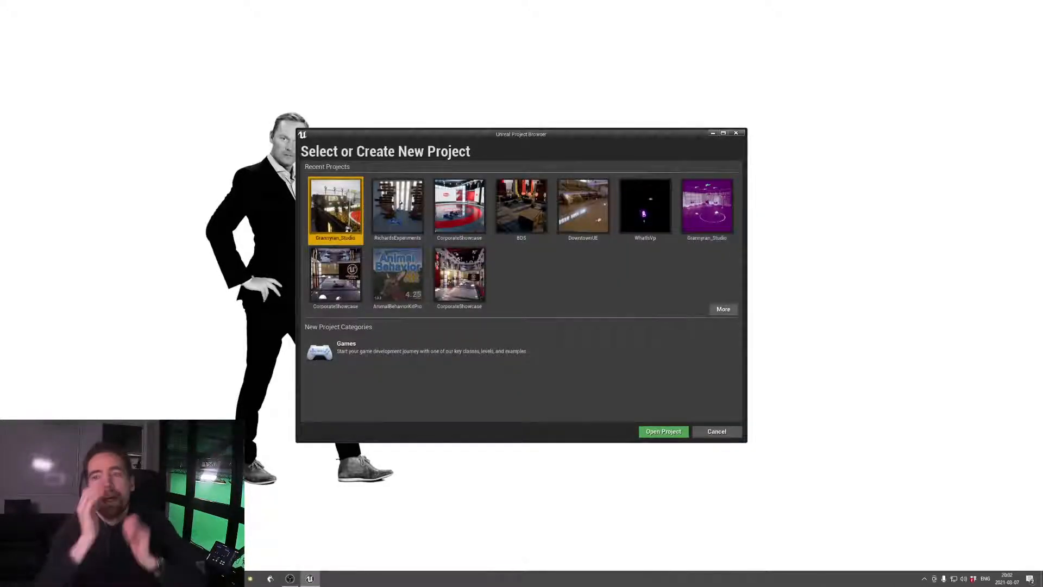
{"action": "double_click", "coordinate": [378, 204]}
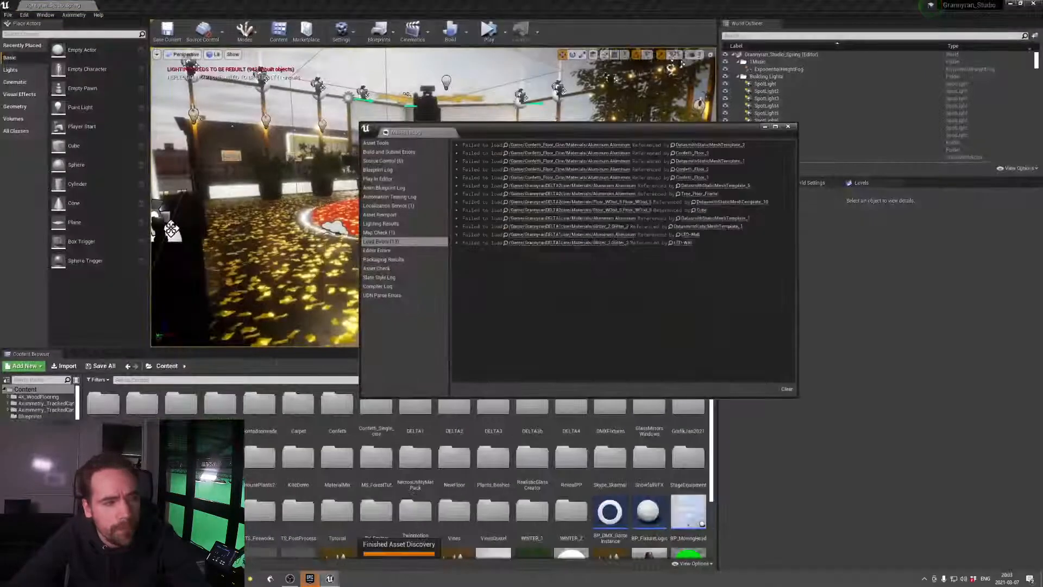
{"action": "left_click", "coordinate": [788, 126]}
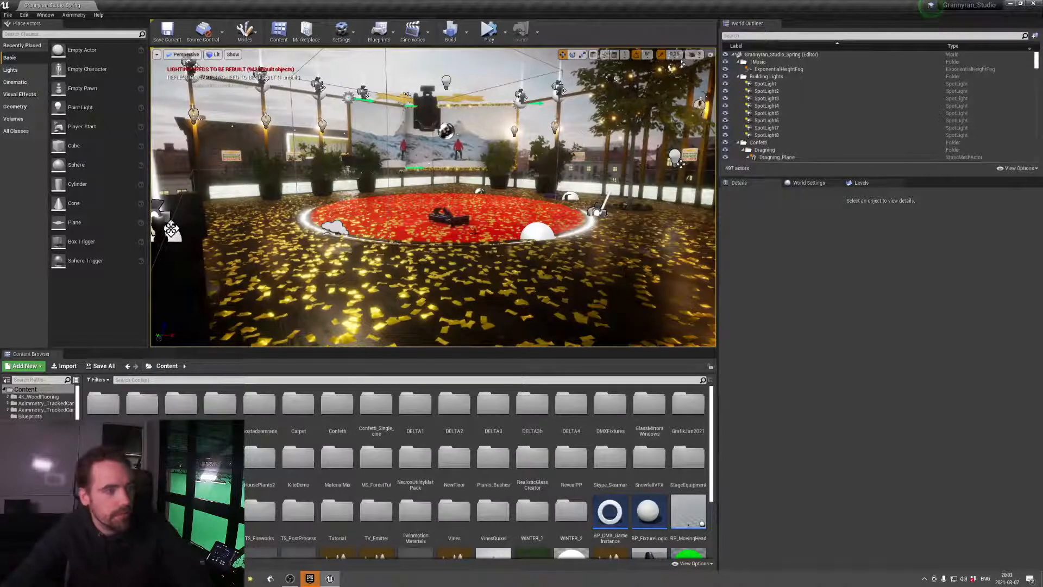
Examine the rooftop studio set from several angles, including the potted plants, red circular stage, building facade and surrounding city square
{"action": "right_click_drag", "start_coordinate": [511, 261], "coordinate": [415, 268]}
{"action": "key", "text": "w"}
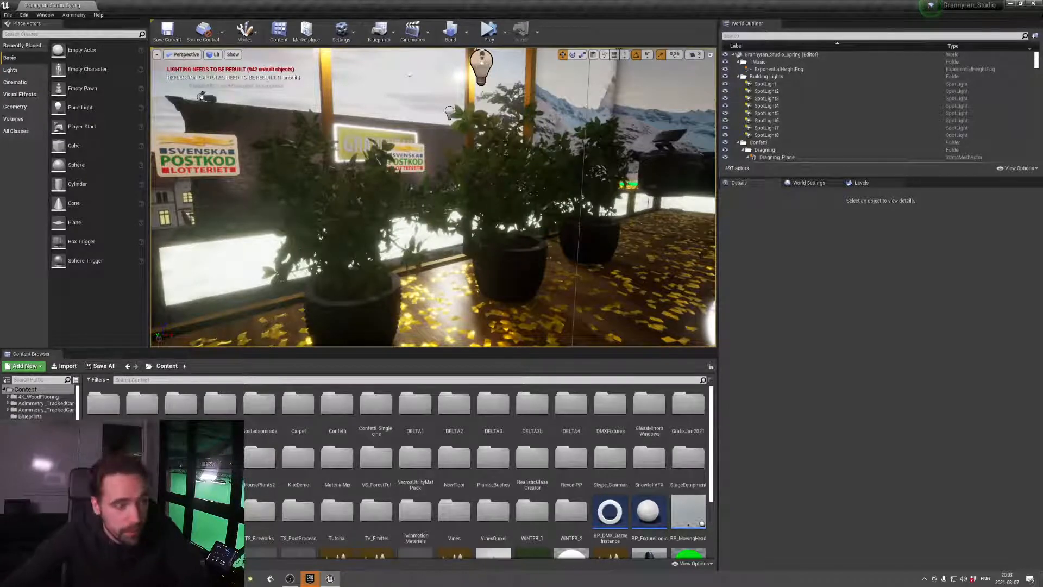
{"action": "scroll", "coordinate": [535, 225], "scroll_direction": "down", "scroll_amount": 3}
{"action": "right_click_drag", "start_coordinate": [502, 239], "coordinate": [522, 229]}
{"action": "key", "text": "s"}
{"action": "key", "text": "w"}
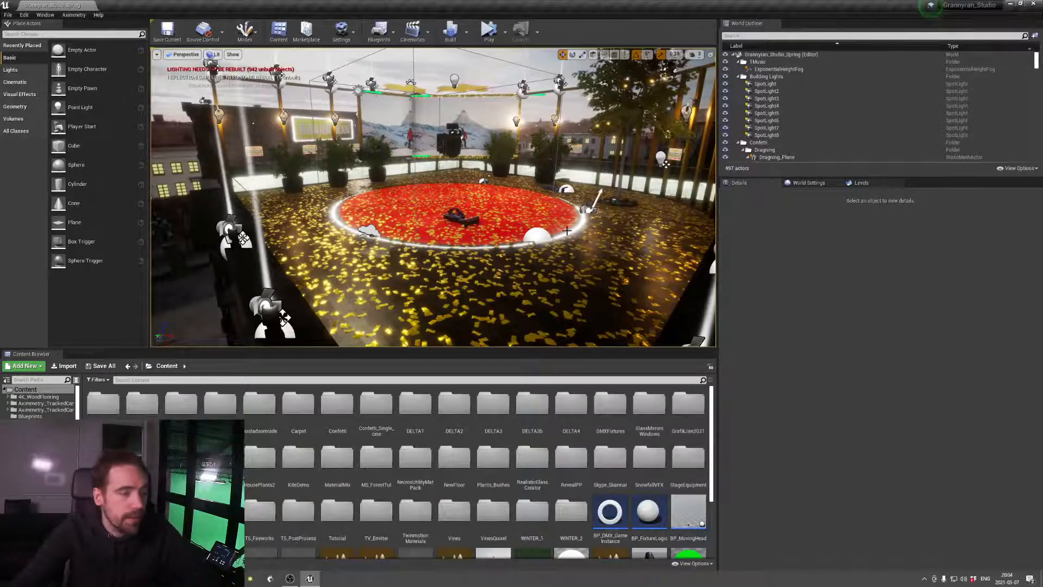
{"action": "right_click_drag", "start_coordinate": [666, 163], "coordinate": [587, 161]}
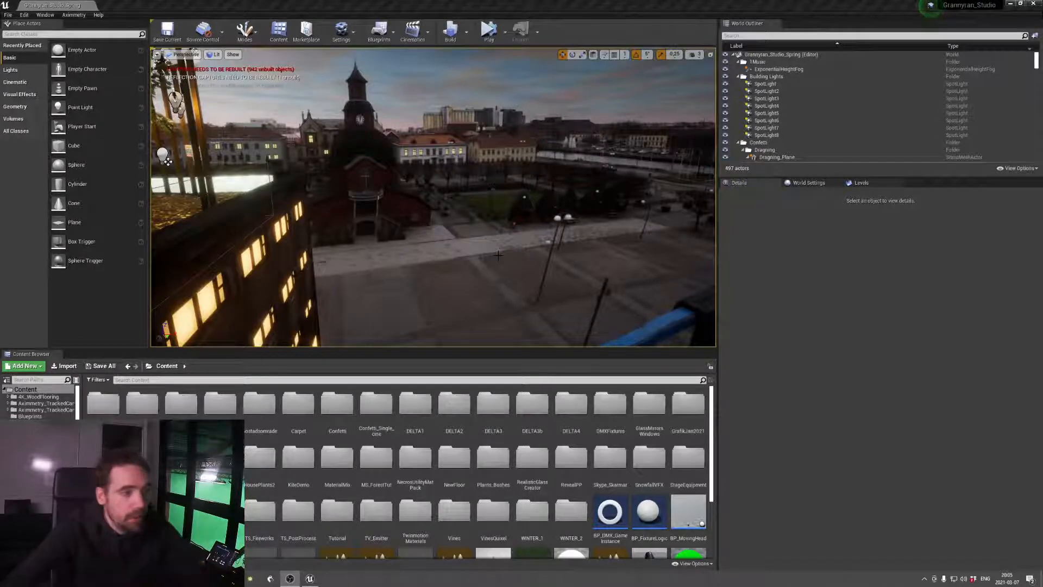
{"action": "right_click_drag", "start_coordinate": [498, 256], "coordinate": [353, 210]}
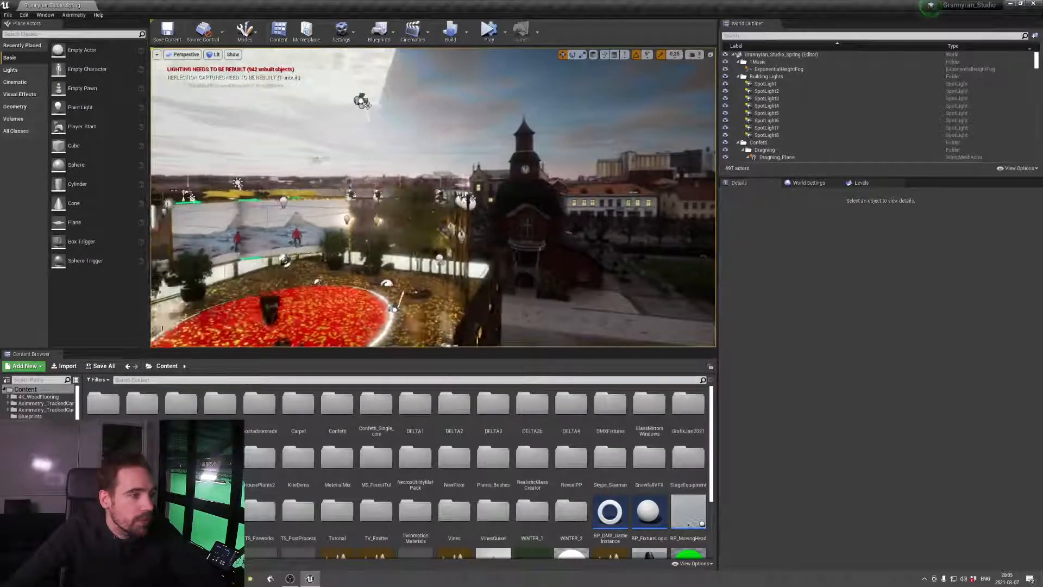
{"action": "right_click_drag", "start_coordinate": [433, 198], "coordinate": [338, 201]}
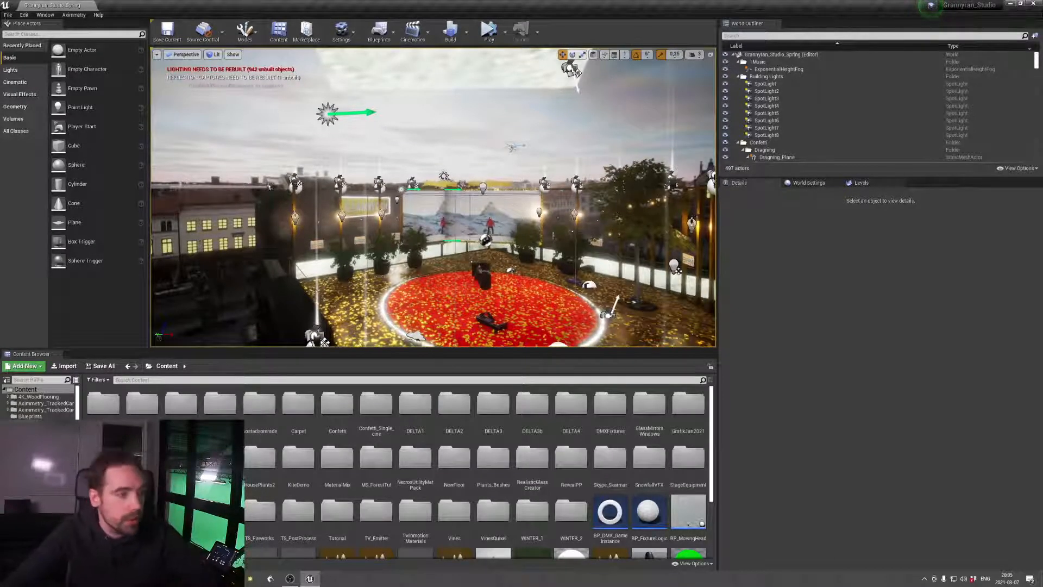
{"action": "mouse_move", "coordinate": [433, 197]}
{"action": "right_mouse_down"}
{"action": "mouse_move", "coordinate": [418, 205]}
{"action": "mouse_move", "coordinate": [433, 202]}
{"action": "mouse_move", "coordinate": [423, 198]}
{"action": "right_mouse_up"}
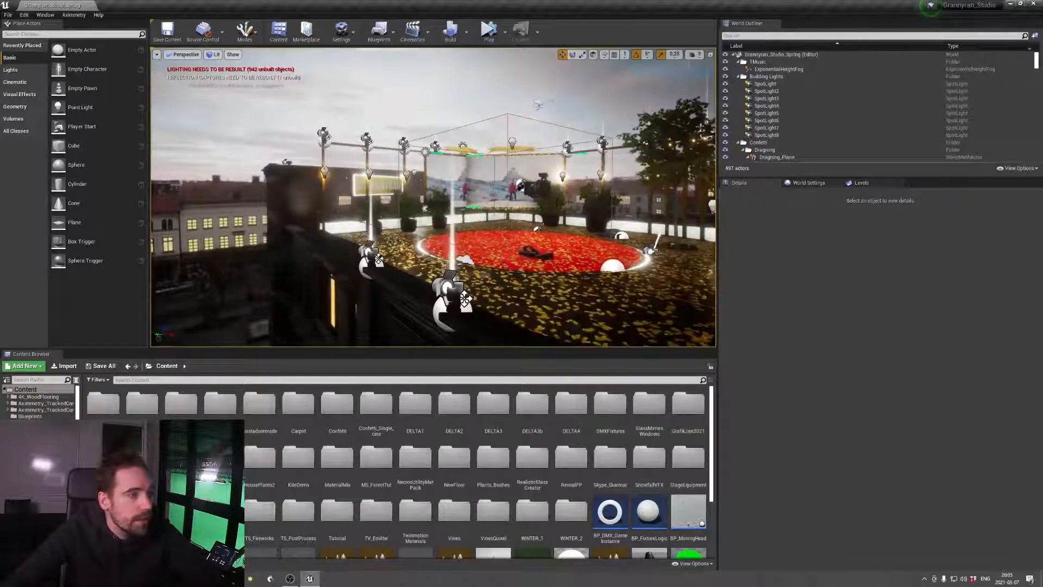
{"action": "right_click_drag", "start_coordinate": [613, 222], "coordinate": [451, 221]}
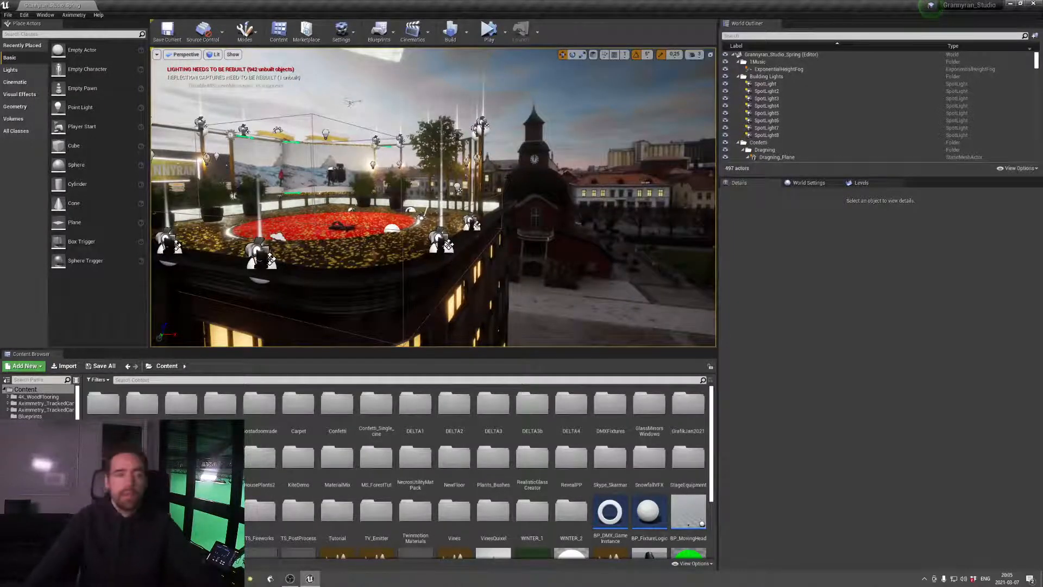
{"action": "right_click_drag", "start_coordinate": [451, 221], "coordinate": [413, 228]}
{"action": "key", "text": "w"}
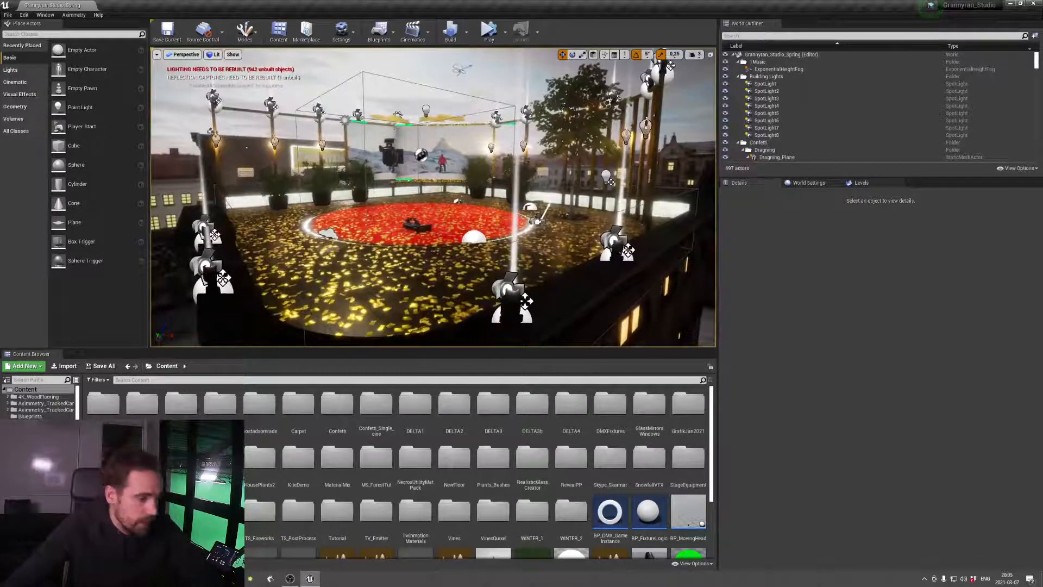
Run a lighting build of the Grannyran_Studio_Spring level and open the Windows search
{"action": "left_click", "coordinate": [450, 31]}
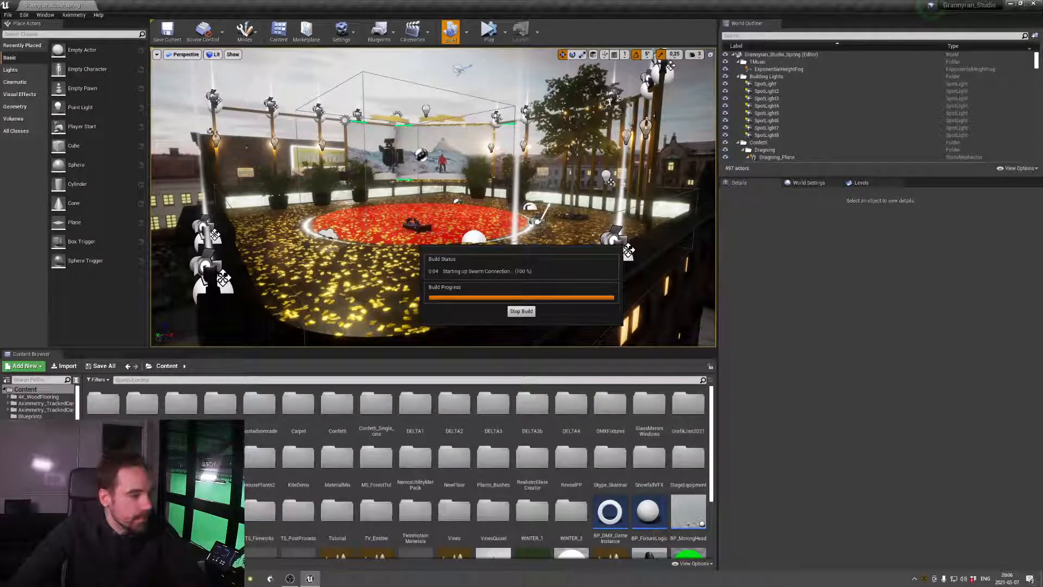
{"action": "key", "text": "super+s"}
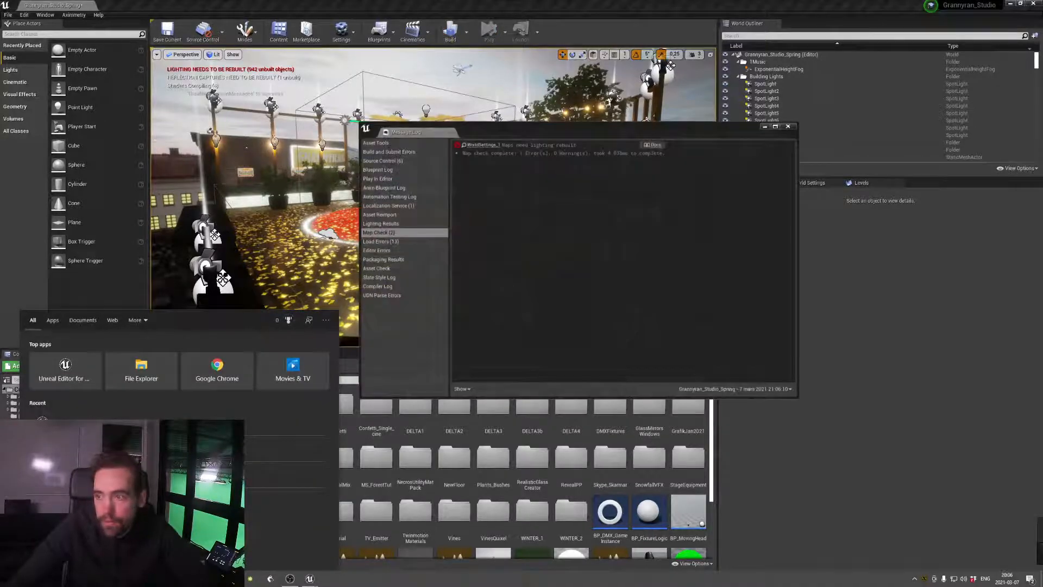
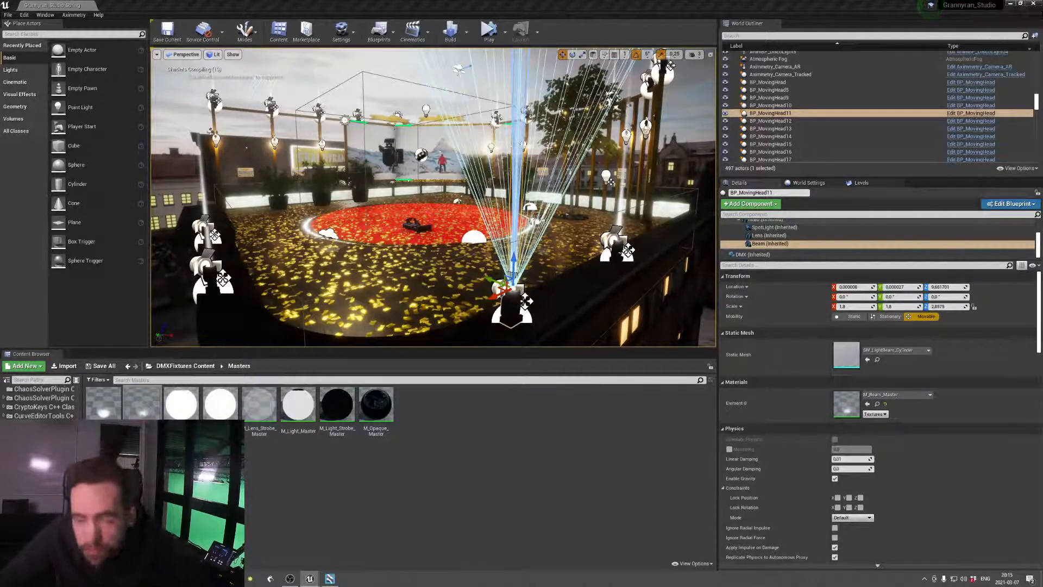
Bring the M_Beam_Master material editor into view and examine its Edge fade, Fade when near Camera and Depth Fade nodes
{"action": "left_click_drag", "start_coordinate": [1042, 71], "coordinate": [562, 80]}
{"action": "left_click_drag", "start_coordinate": [985, 78], "coordinate": [549, 86]}
{"action": "left_click_drag", "start_coordinate": [345, 93], "coordinate": [659, 81]}
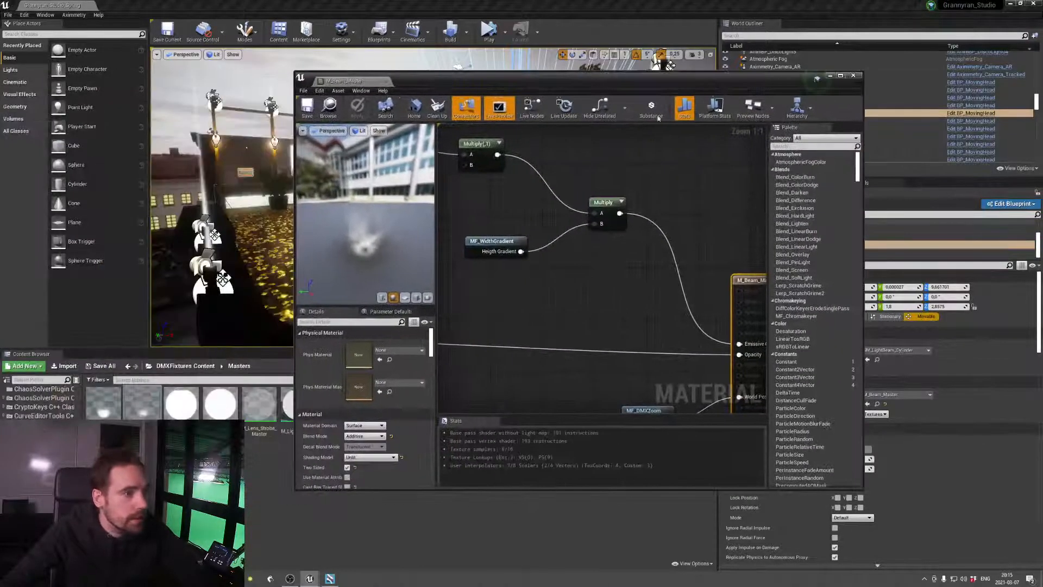
{"action": "scroll", "coordinate": [630, 287], "scroll_direction": "down", "scroll_amount": 8}
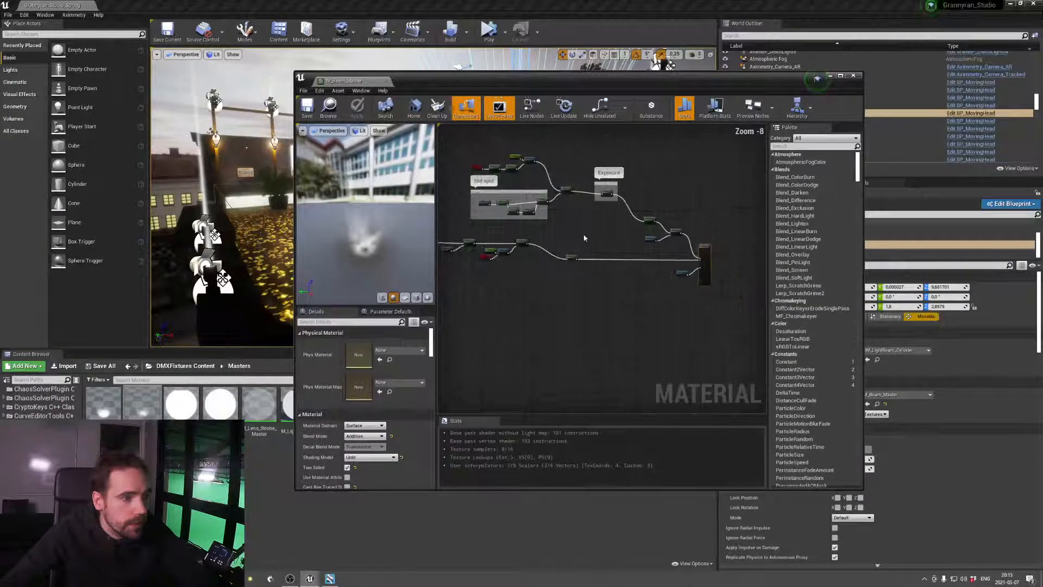
{"action": "right_click_drag", "start_coordinate": [662, 293], "coordinate": [743, 226]}
{"action": "right_click_drag", "start_coordinate": [592, 242], "coordinate": [624, 242]}
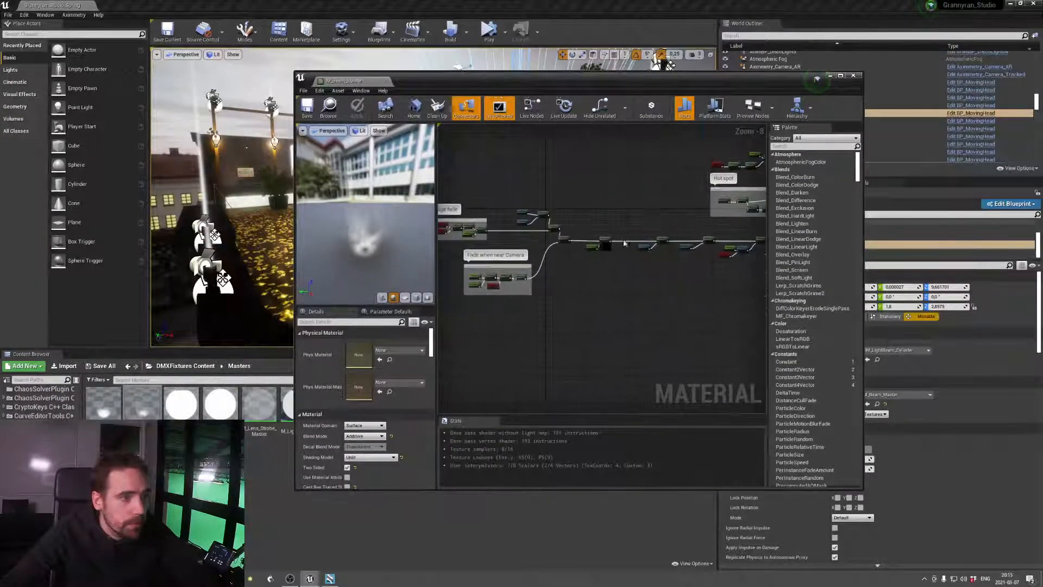
{"action": "right_click_drag", "start_coordinate": [572, 278], "coordinate": [640, 279]}
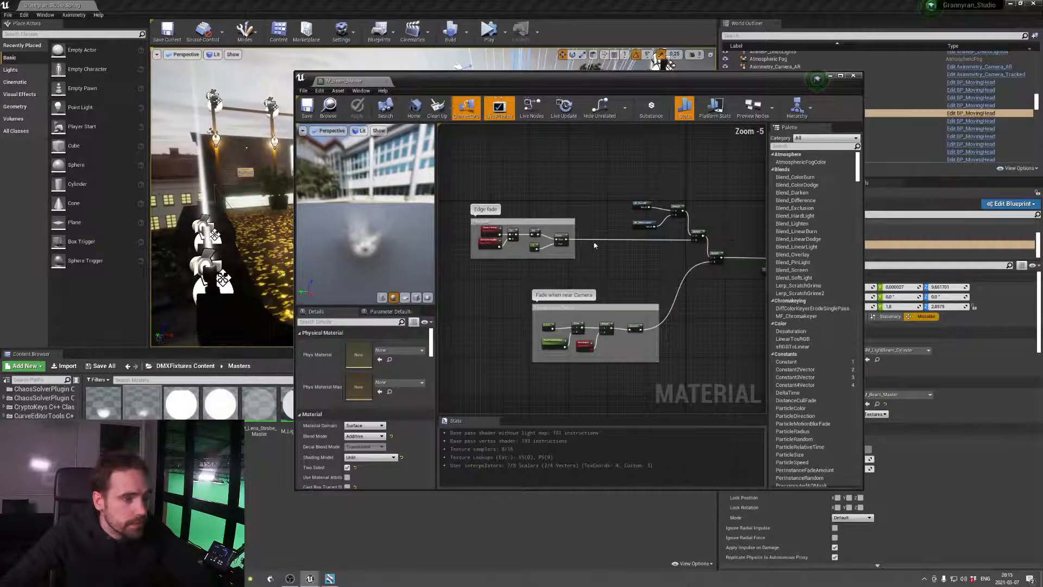
{"action": "scroll", "coordinate": [608, 246], "scroll_direction": "up", "scroll_amount": 5}
{"action": "right_click_drag", "start_coordinate": [606, 255], "coordinate": [492, 292]}
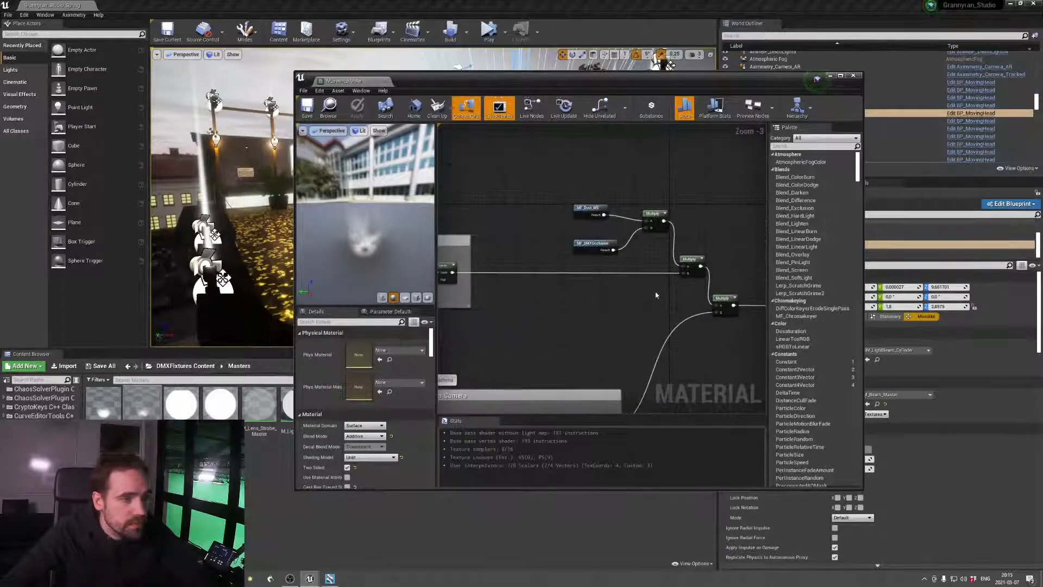
{"action": "right_click_drag", "start_coordinate": [656, 290], "coordinate": [571, 276]}
{"action": "right_click_drag", "start_coordinate": [659, 253], "coordinate": [531, 213]}
{"action": "right_click_drag", "start_coordinate": [635, 224], "coordinate": [543, 205]}
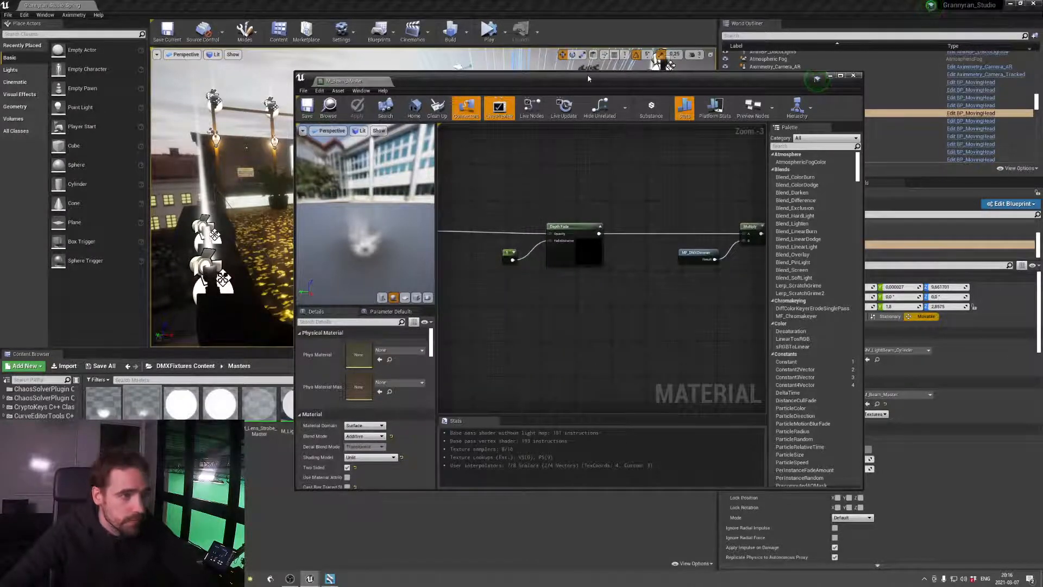
Uncover the level viewport, start simulating the level and inspect the moving-head light beams around the rooftop stage
{"action": "left_click_drag", "start_coordinate": [588, 74], "coordinate": [521, 354]}
{"action": "left_click", "coordinate": [489, 31]}
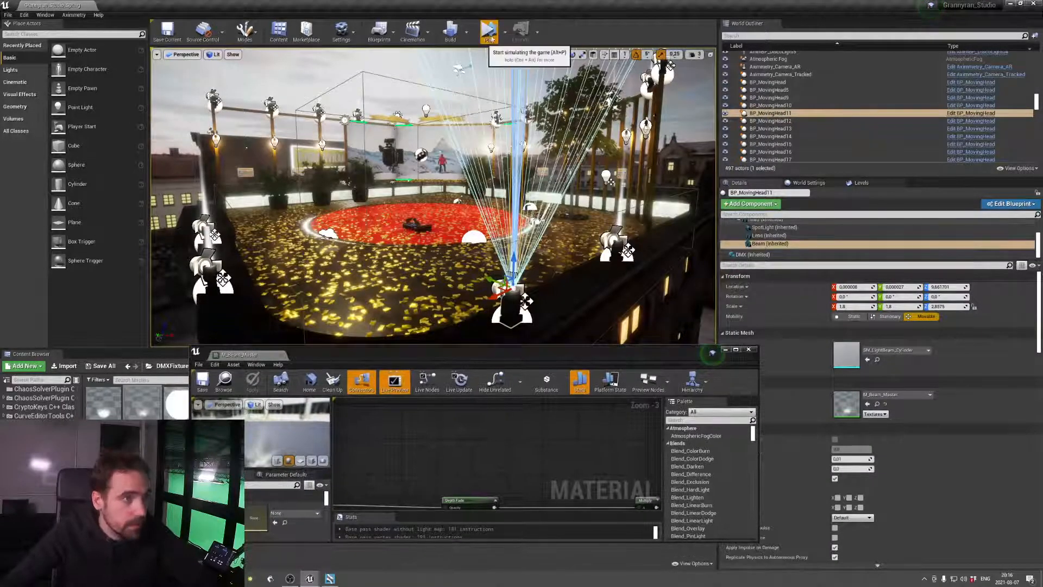
{"action": "key", "text": "a"}
{"action": "right_click_drag", "start_coordinate": [501, 259], "coordinate": [478, 235]}
{"action": "key", "text": "d"}
{"action": "key", "text": "s"}
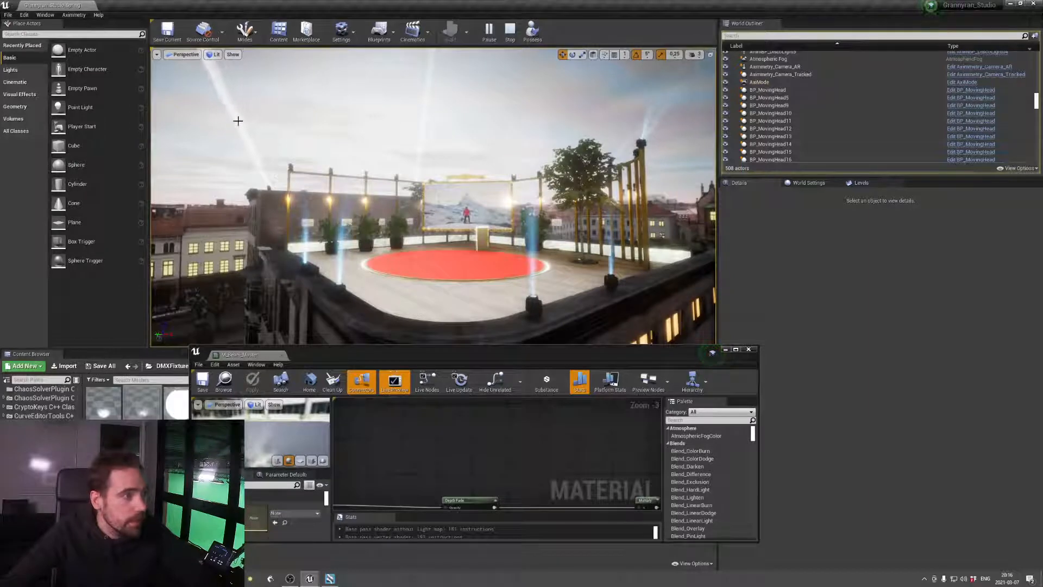
{"action": "right_click_drag", "start_coordinate": [238, 121], "coordinate": [238, 92]}
{"action": "right_click_drag", "start_coordinate": [478, 218], "coordinate": [157, 260]}
{"action": "key", "text": "w"}
{"action": "key", "text": "w"}
{"action": "key", "text": "s"}
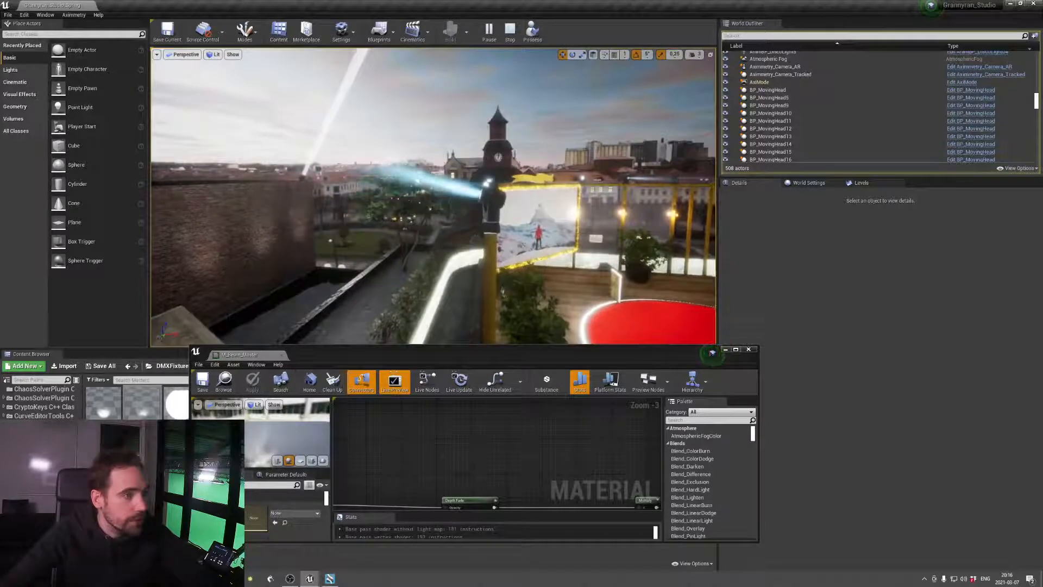
Set the Density constant feeding the Depth Fade node of M_Beam_Master to 1 and apply the change
{"action": "left_click_drag", "start_coordinate": [500, 353], "coordinate": [523, 272]}
{"action": "right_click_drag", "start_coordinate": [570, 403], "coordinate": [601, 361]}
{"action": "left_click", "coordinate": [433, 347]}
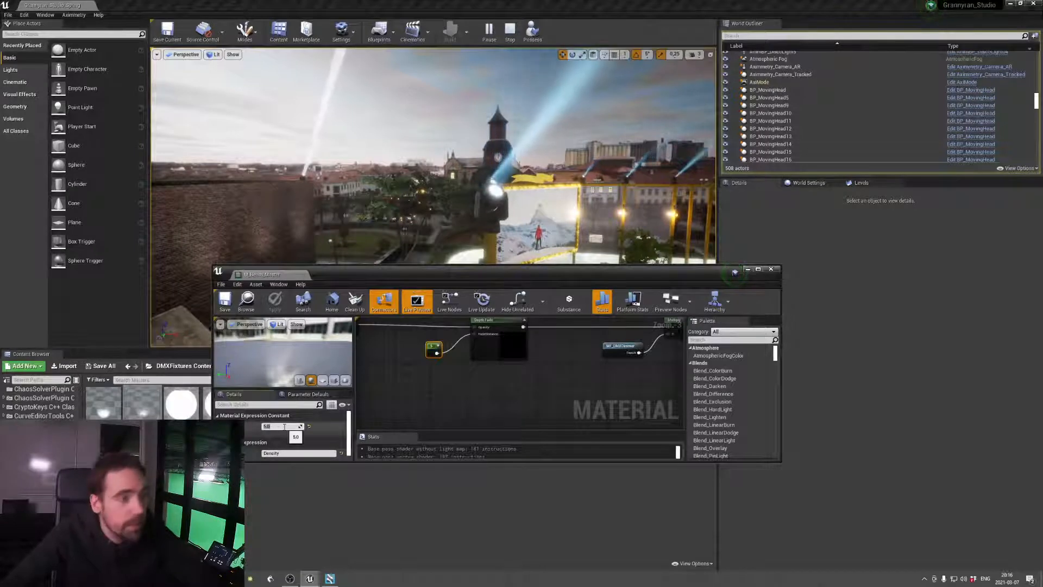
{"action": "type", "text": "1"}
{"action": "key", "text": "Return"}
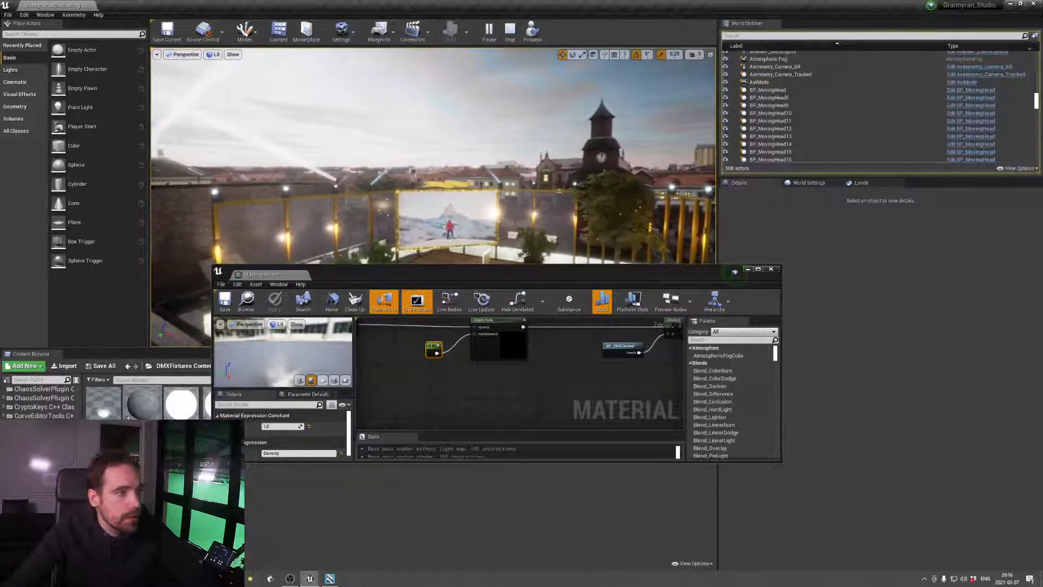
Set the Density constant of the Depth Fade node to 5 and apply the material change
{"action": "left_click", "coordinate": [283, 426]}
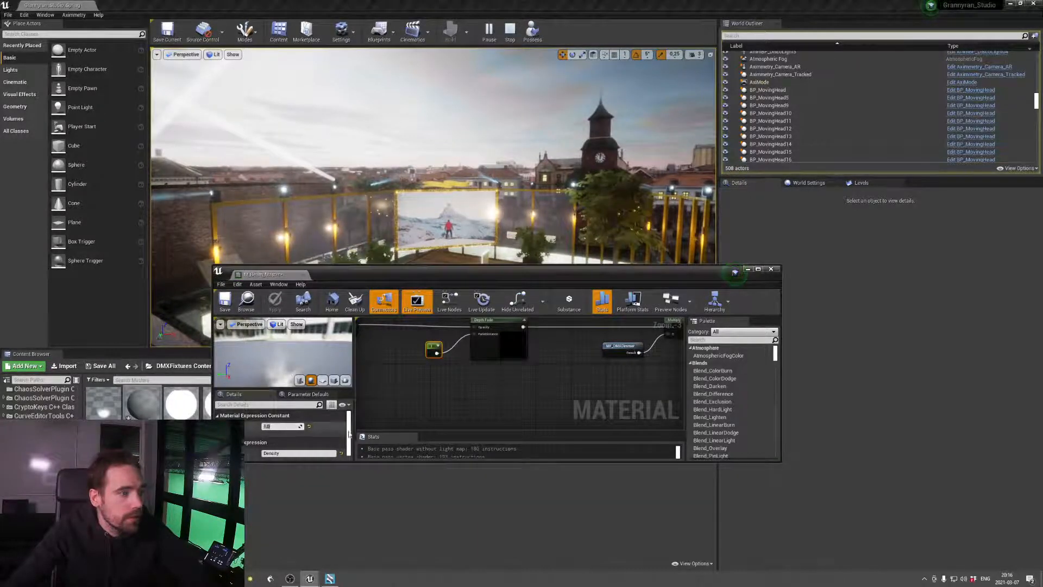
{"action": "type", "text": "5"}
{"action": "key", "text": "Return"}
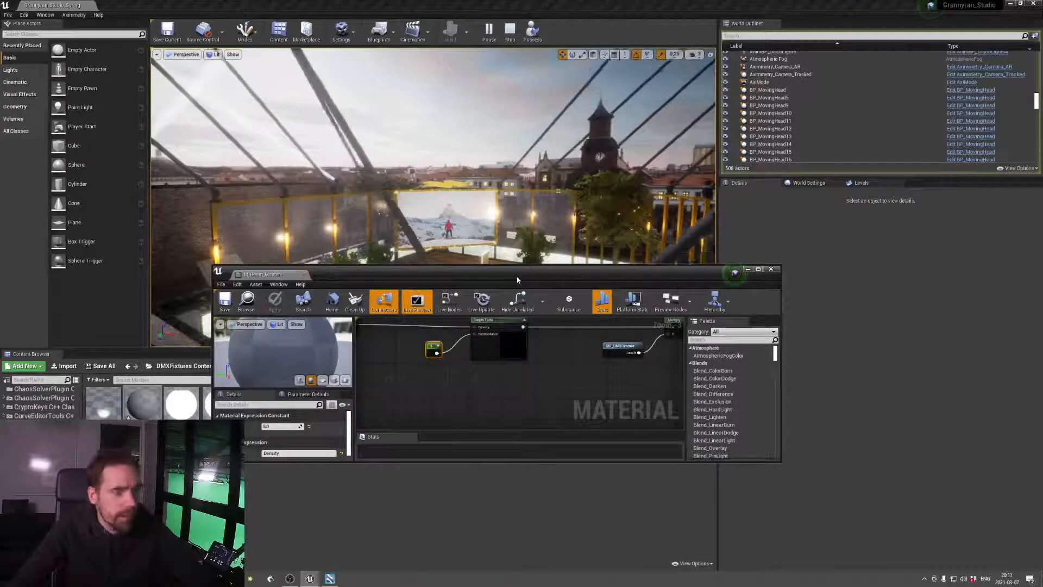
Follow the M_Beam_Master node chain from Depth Fade through the Multiply nodes to the material output node
{"action": "left_click_drag", "start_coordinate": [518, 280], "coordinate": [494, 222]}
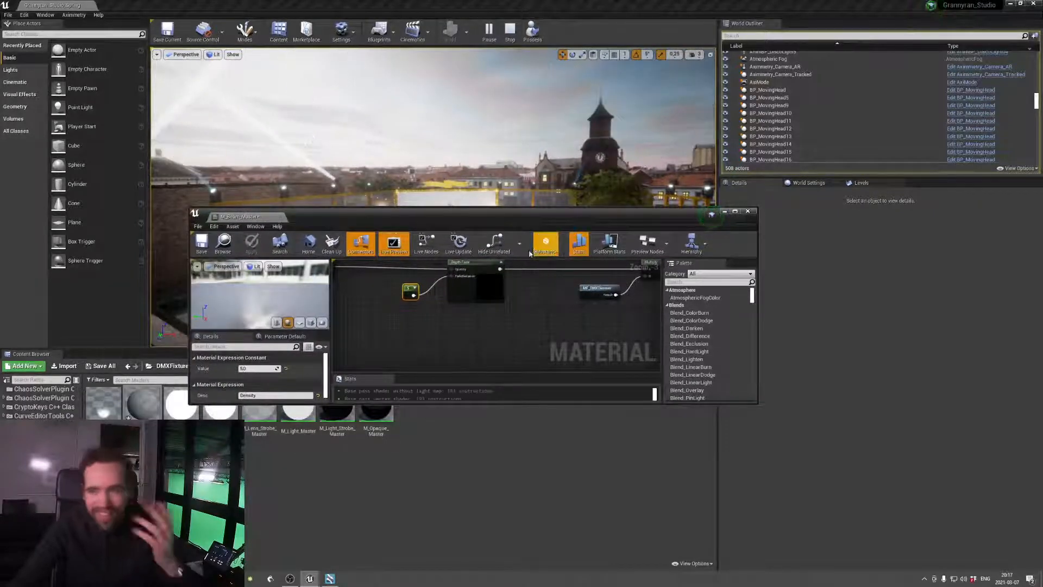
{"action": "scroll", "coordinate": [545, 299], "scroll_direction": "up", "scroll_amount": 1}
{"action": "scroll", "coordinate": [545, 296], "scroll_direction": "down", "scroll_amount": 3}
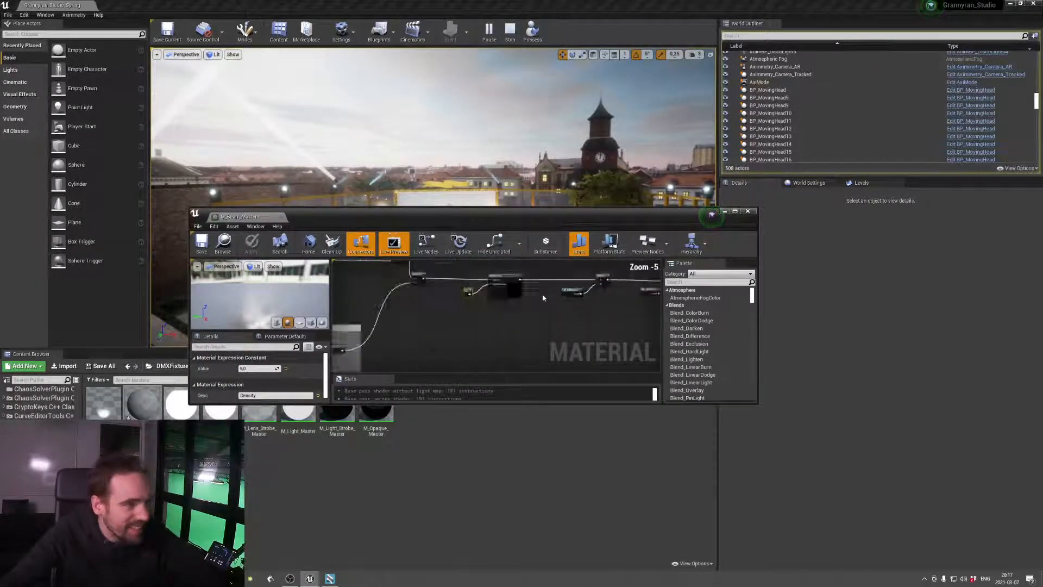
{"action": "scroll", "coordinate": [545, 298], "scroll_direction": "up", "scroll_amount": 1}
{"action": "right_click_drag", "start_coordinate": [590, 325], "coordinate": [457, 302]}
{"action": "right_click_drag", "start_coordinate": [542, 305], "coordinate": [501, 337]}
{"action": "left_click", "coordinate": [555, 328]}
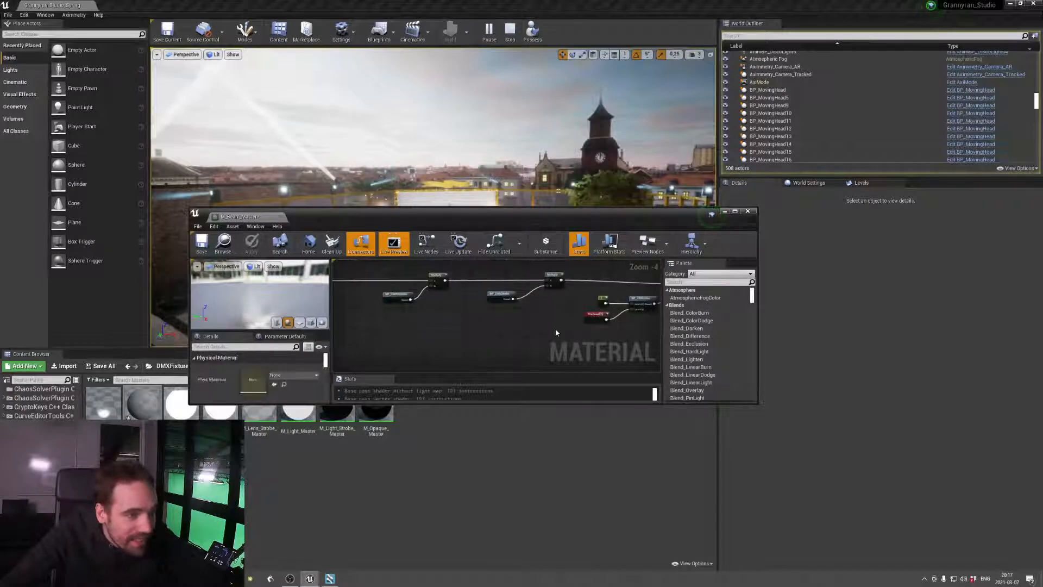
{"action": "right_click_drag", "start_coordinate": [579, 334], "coordinate": [484, 327]}
{"action": "right_click_drag", "start_coordinate": [587, 317], "coordinate": [496, 330]}
{"action": "right_click_drag", "start_coordinate": [556, 330], "coordinate": [483, 302]}
{"action": "right_click_drag", "start_coordinate": [565, 318], "coordinate": [484, 310]}
{"action": "mouse_move", "coordinate": [579, 319]}
{"action": "right_mouse_down"}
{"action": "mouse_move", "coordinate": [461, 321]}
{"action": "mouse_move", "coordinate": [452, 305]}
{"action": "mouse_move", "coordinate": [447, 344]}
{"action": "mouse_move", "coordinate": [412, 290]}
{"action": "right_mouse_up"}
{"action": "scroll", "coordinate": [471, 328], "scroll_direction": "up", "scroll_amount": 3}
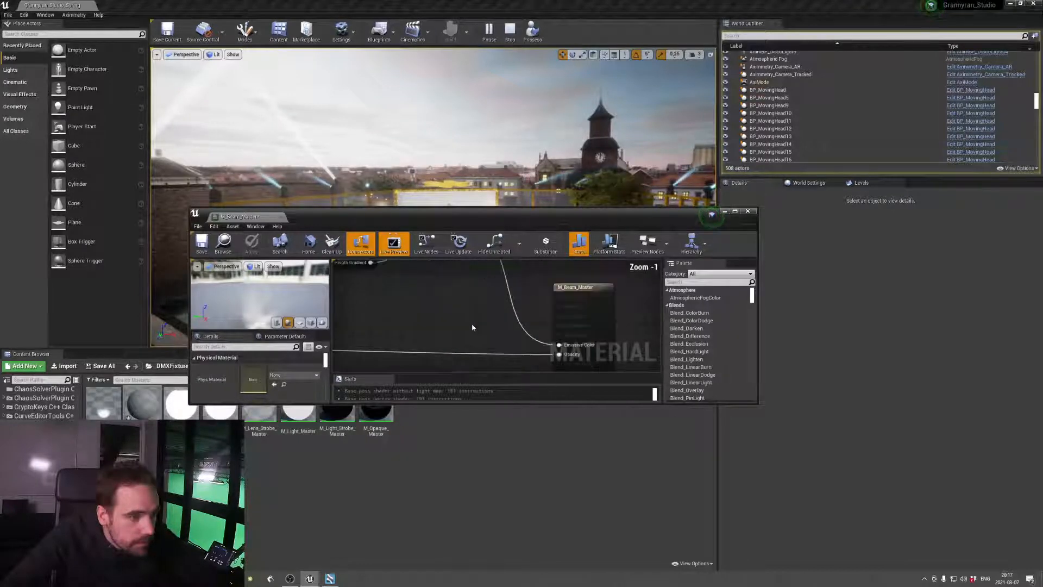
Inspect the settings of the Multiply node leading to the emissive output and of the Power node in the Exposure group
{"action": "right_click_drag", "start_coordinate": [473, 328], "coordinate": [584, 388]}
{"action": "right_click_drag", "start_coordinate": [459, 297], "coordinate": [563, 348]}
{"action": "scroll", "coordinate": [545, 342], "scroll_direction": "down", "scroll_amount": 2}
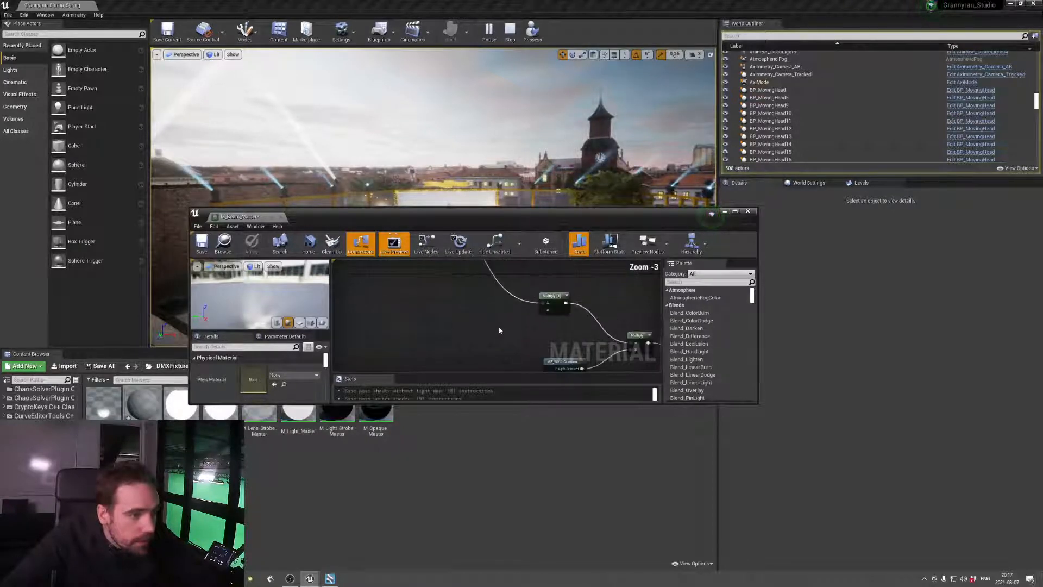
{"action": "right_click_drag", "start_coordinate": [501, 293], "coordinate": [526, 342]}
{"action": "right_click_drag", "start_coordinate": [589, 350], "coordinate": [521, 299]}
{"action": "left_click", "coordinate": [522, 299]}
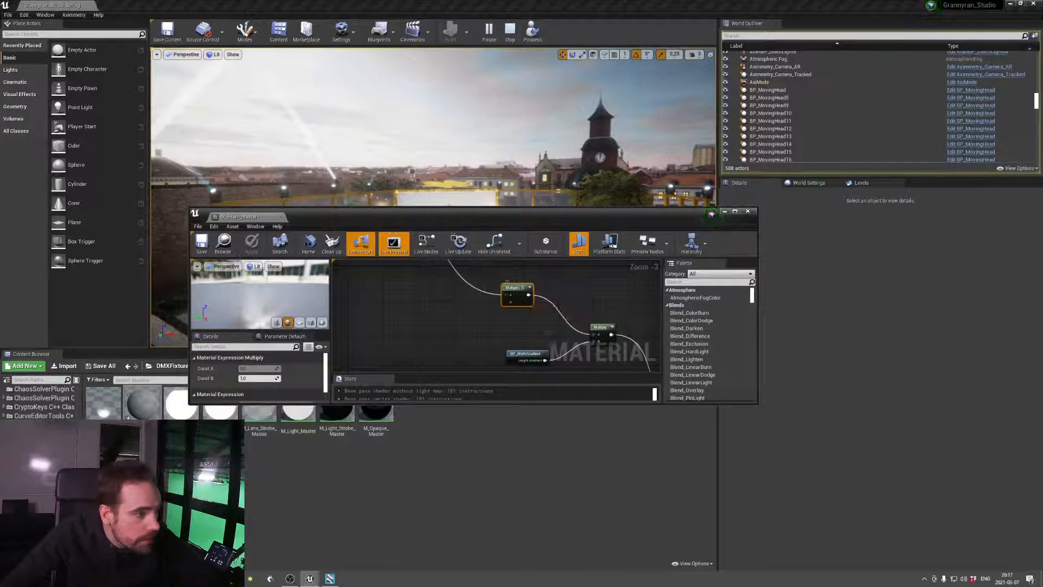
{"action": "right_click_drag", "start_coordinate": [614, 347], "coordinate": [359, 296]}
{"action": "right_click_drag", "start_coordinate": [497, 326], "coordinate": [535, 352]}
{"action": "left_click", "coordinate": [521, 307]}
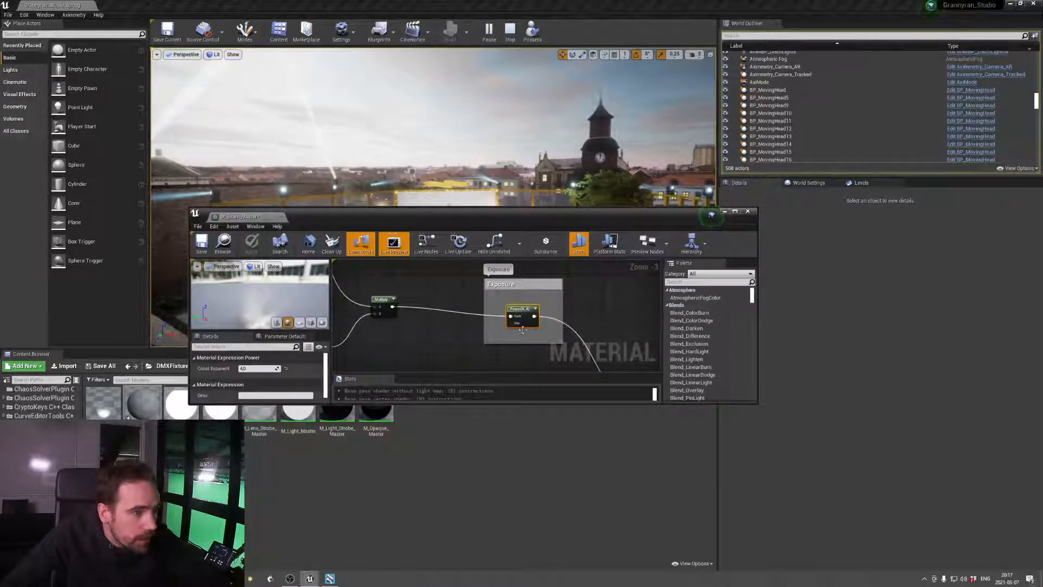
Inspect the Power and Multiply nodes in the Hot spot group and the Multiply node feeding the DMX color wheel function
{"action": "right_click_drag", "start_coordinate": [460, 333], "coordinate": [612, 315]}
{"action": "right_click_drag", "start_coordinate": [515, 342], "coordinate": [615, 310]}
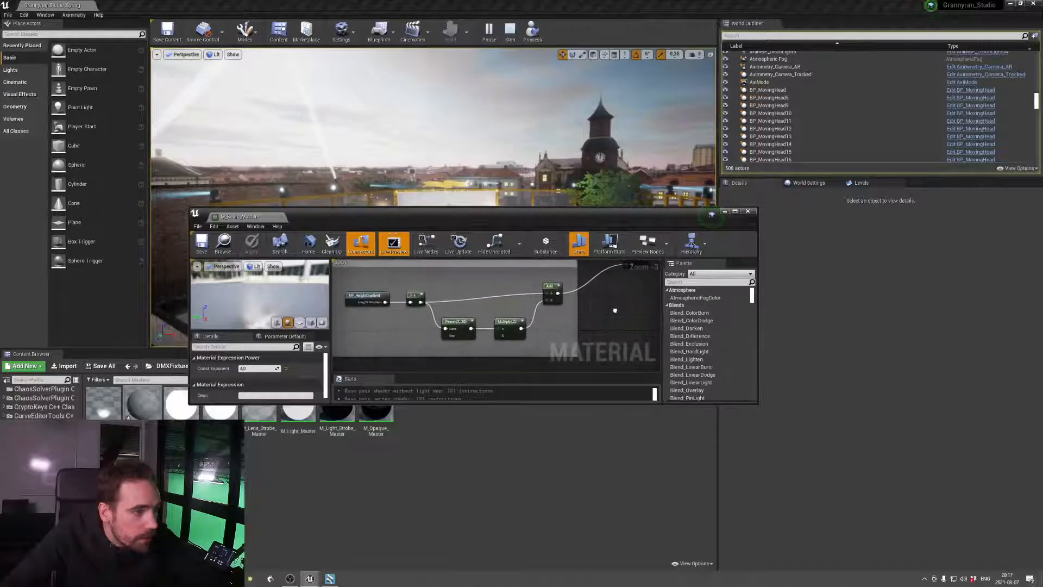
{"action": "left_click", "coordinate": [456, 325]}
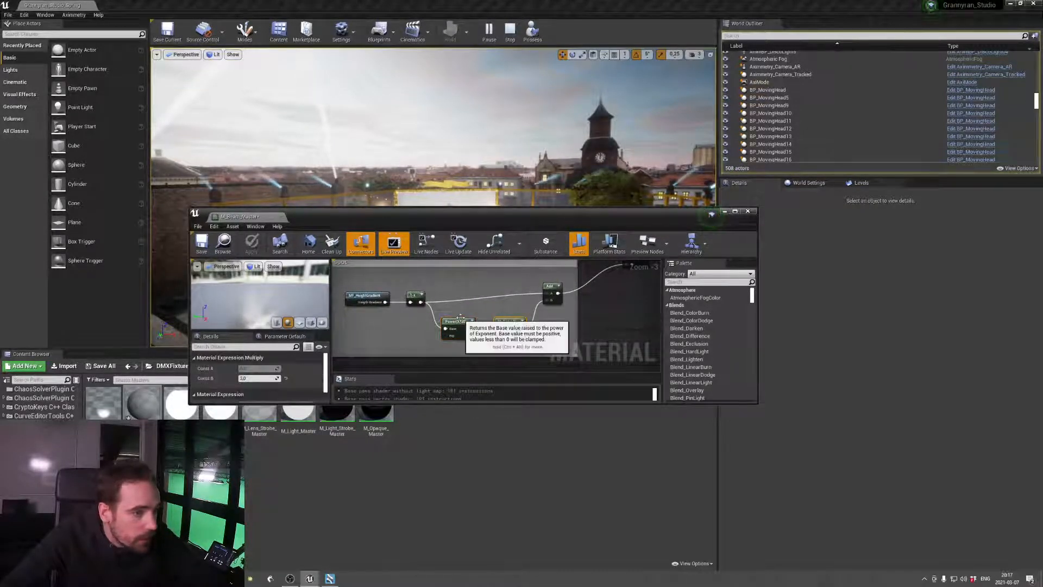
{"action": "scroll", "coordinate": [545, 321], "scroll_direction": "down", "scroll_amount": 5}
{"action": "scroll", "coordinate": [546, 324], "scroll_direction": "up", "scroll_amount": 5}
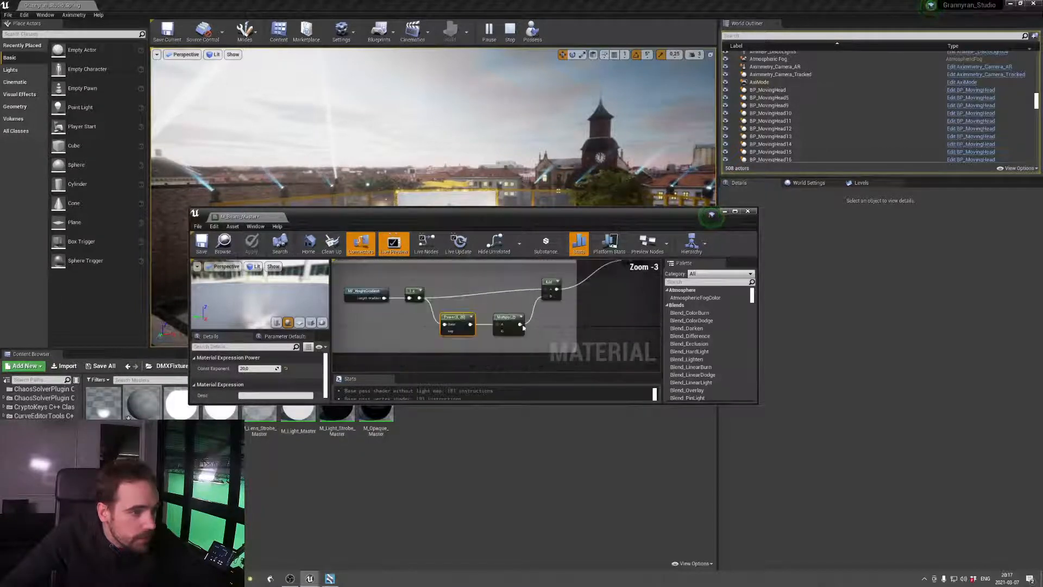
{"action": "right_click_drag", "start_coordinate": [556, 306], "coordinate": [562, 375]}
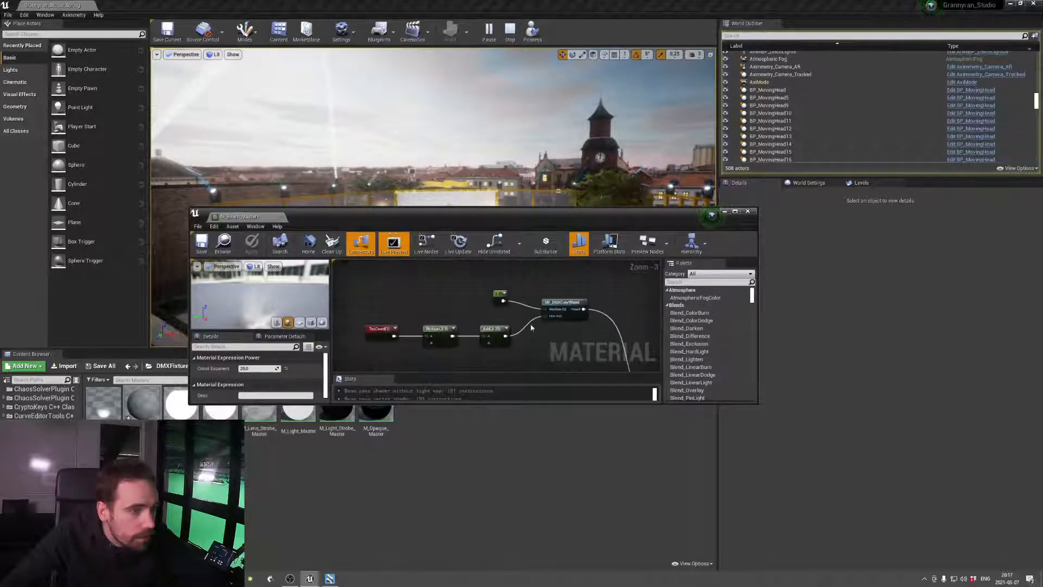
{"action": "left_click", "coordinate": [491, 335]}
Set the exponent constant in the Edge fade group to 1000, apply it and check the beams in the viewport
{"action": "scroll", "coordinate": [557, 345], "scroll_direction": "down", "scroll_amount": 3}
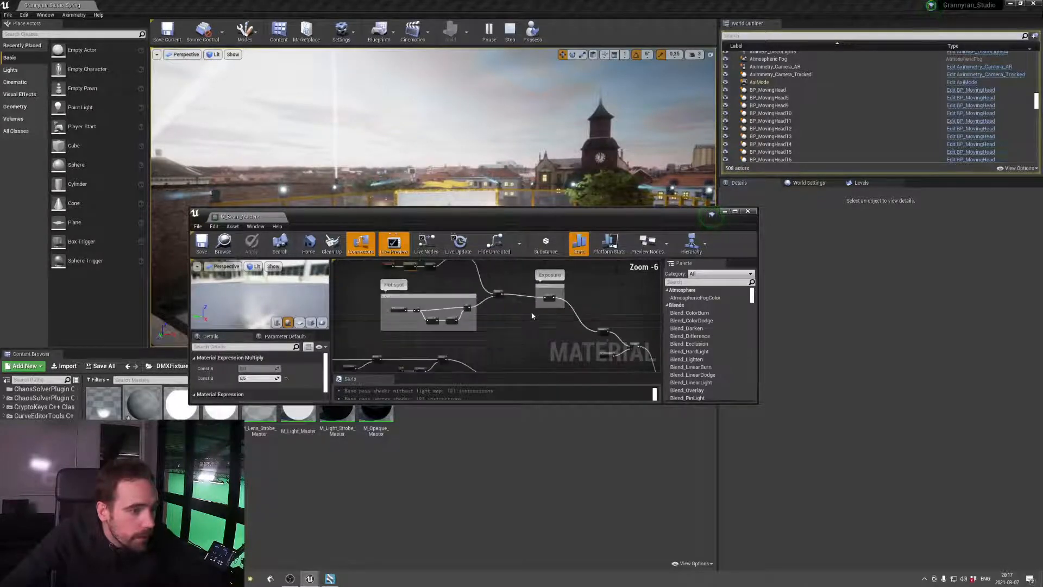
{"action": "right_click_drag", "start_coordinate": [433, 299], "coordinate": [510, 295]}
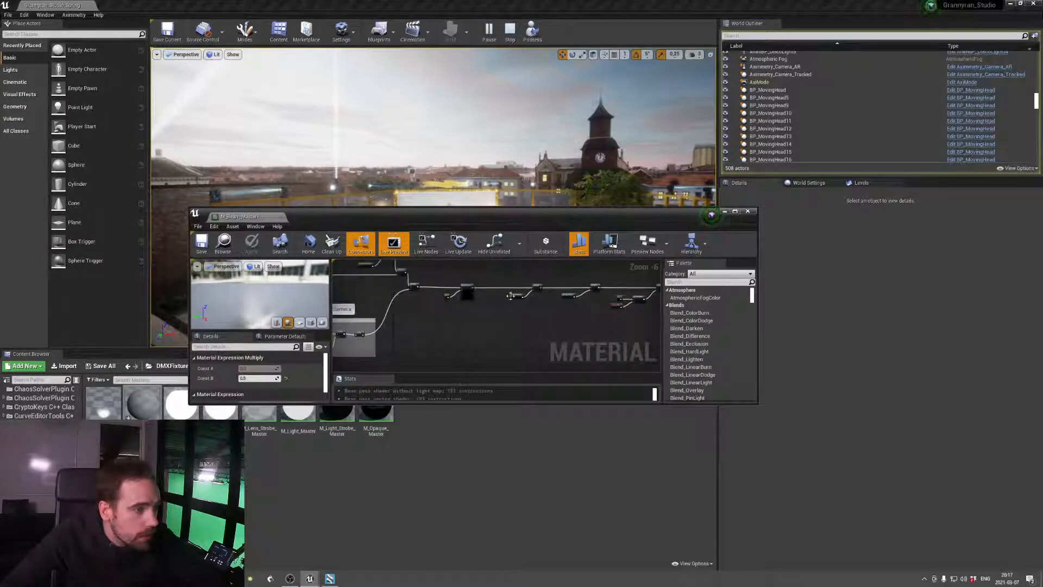
{"action": "scroll", "coordinate": [420, 318], "scroll_direction": "up", "scroll_amount": 2}
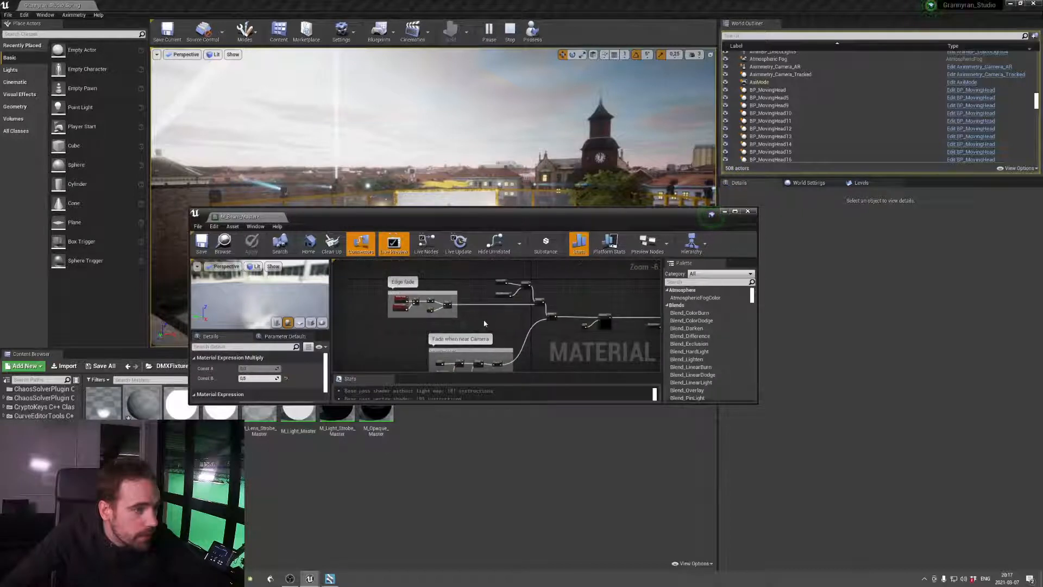
{"action": "right_click_drag", "start_coordinate": [434, 315], "coordinate": [549, 331]}
{"action": "scroll", "coordinate": [499, 322], "scroll_direction": "up", "scroll_amount": 2}
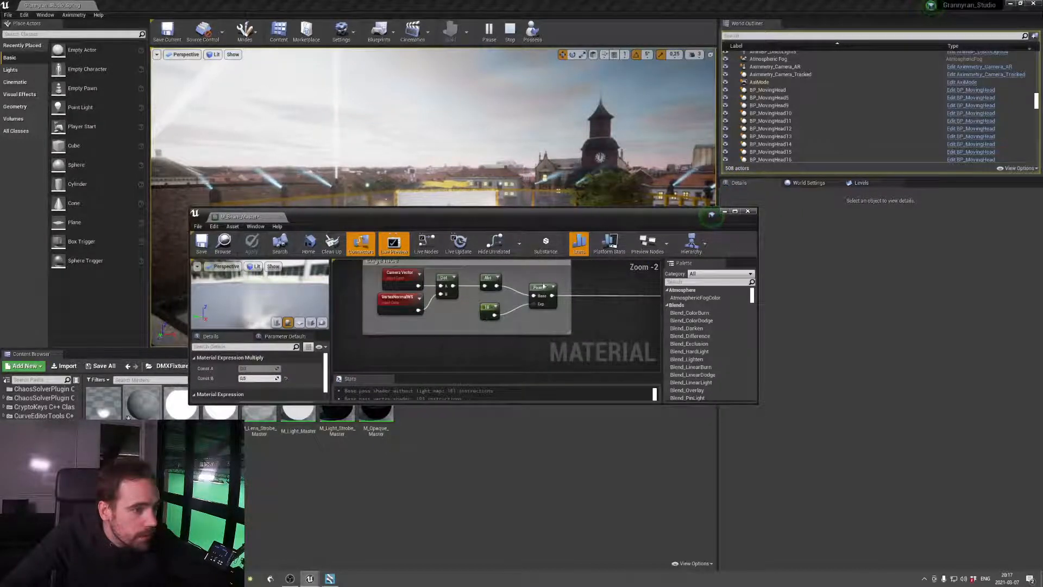
{"action": "left_click", "coordinate": [484, 315]}
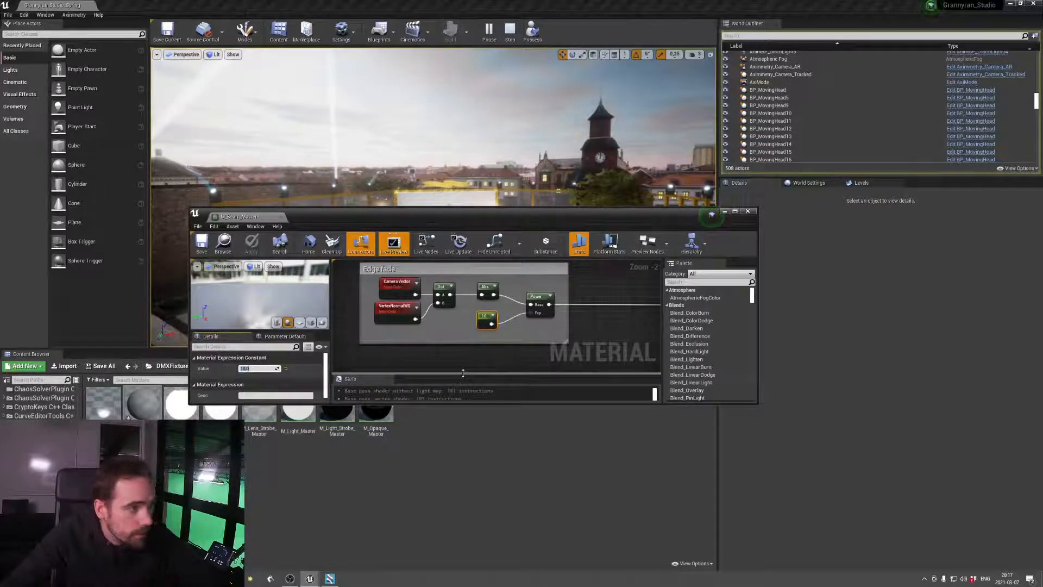
{"action": "type", "text": "100"}
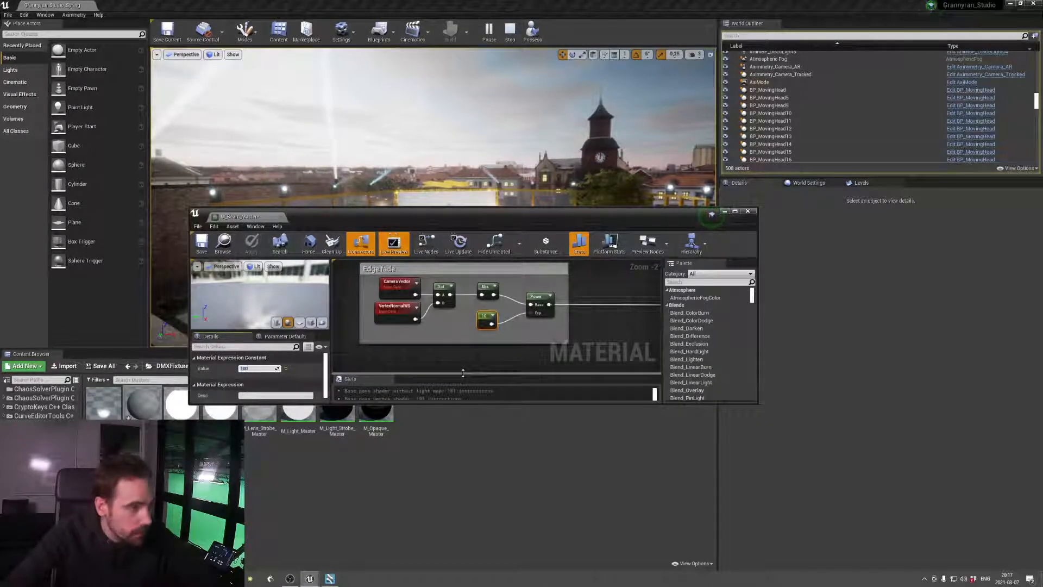
{"action": "type", "text": "0"}
{"action": "key", "text": "Return"}
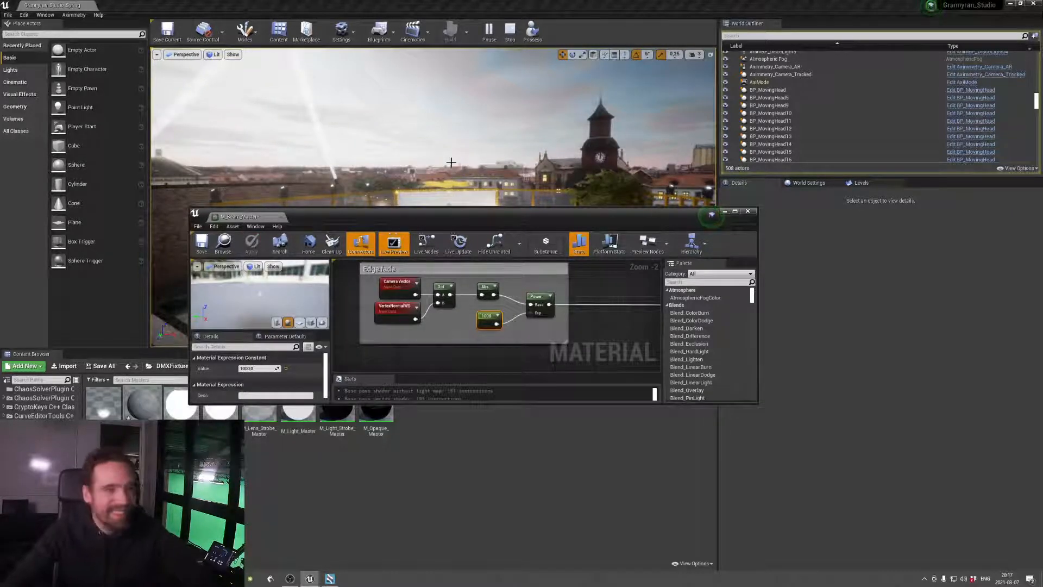
{"action": "right_click_drag", "start_coordinate": [452, 163], "coordinate": [466, 179]}
Set the Edge fade exponent constant to 10, apply the material change and view the moving heads up close
{"action": "left_click", "coordinate": [255, 369]}
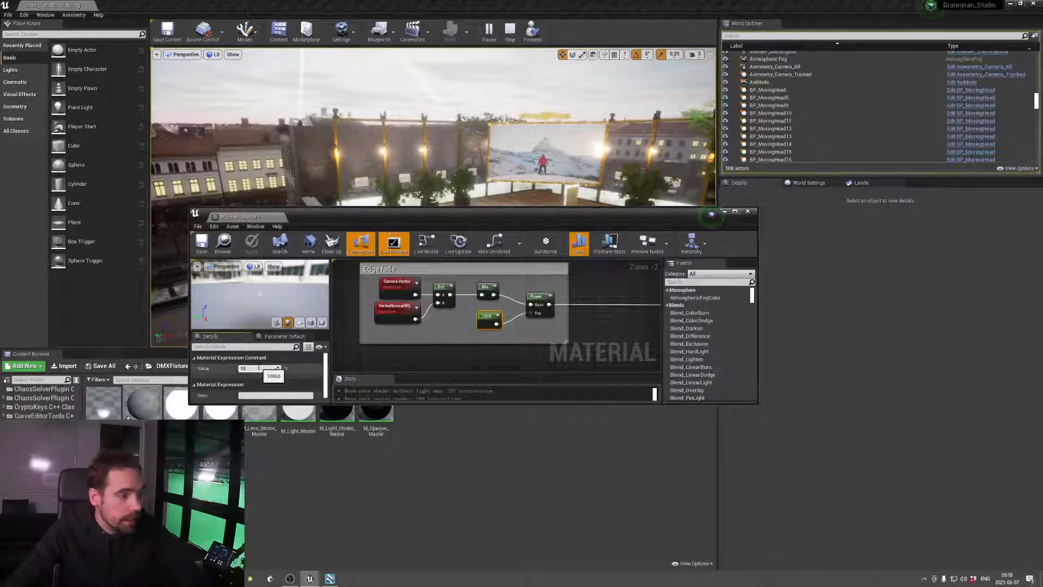
{"action": "type", "text": "10"}
{"action": "key", "text": "Return"}
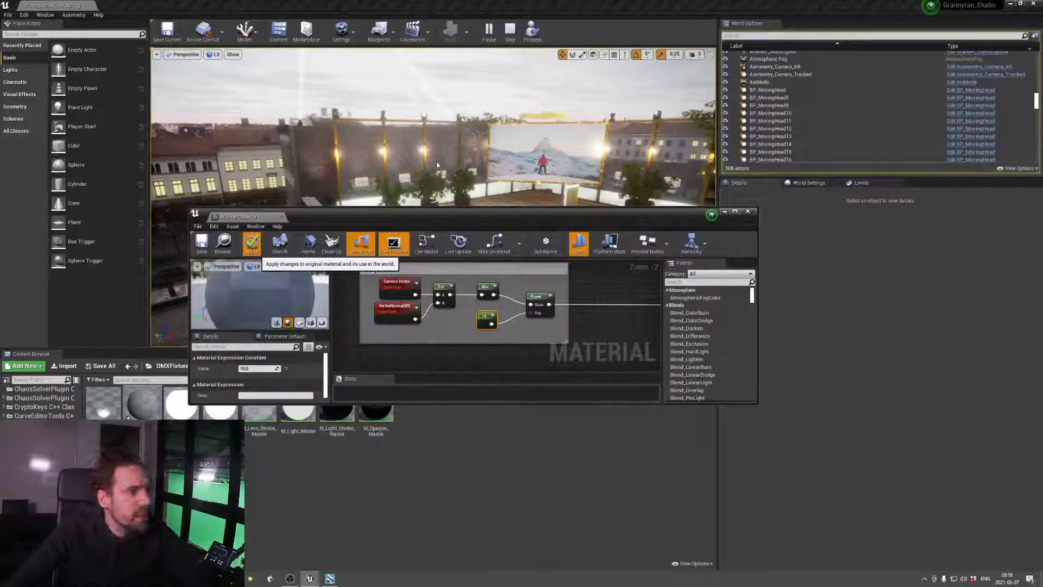
{"action": "left_click", "coordinate": [252, 243]}
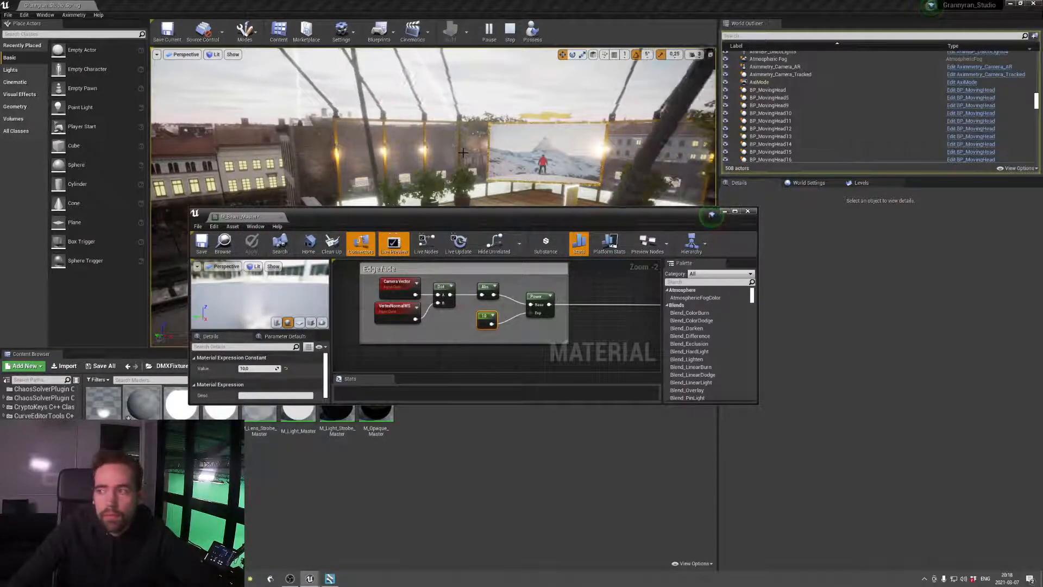
{"action": "key", "text": "w"}
{"action": "right_click_drag", "start_coordinate": [483, 156], "coordinate": [415, 130]}
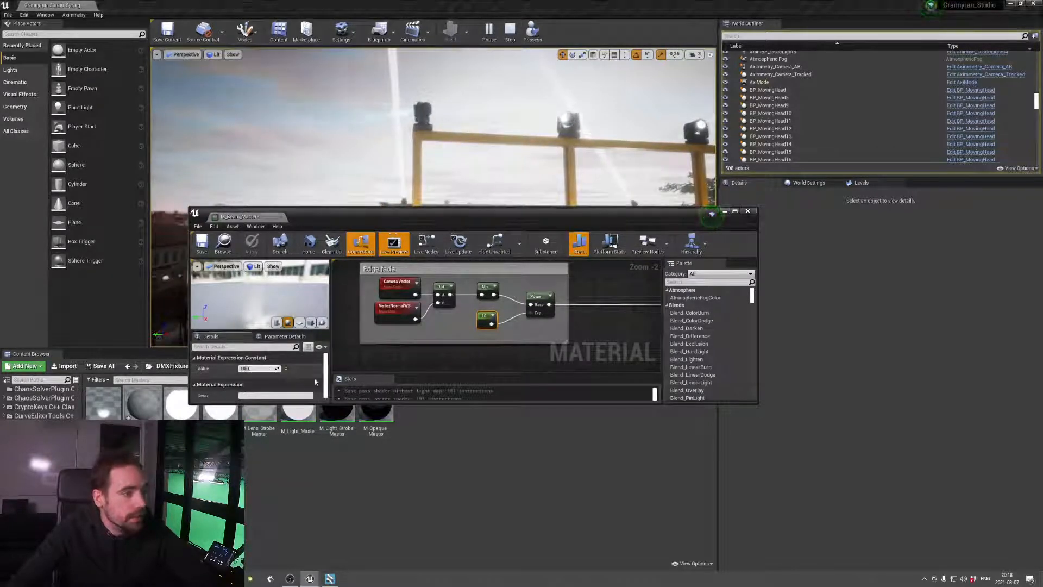
Set the Edge fade exponent constant to 1, apply the material change and check the moving-head beams over the rooftop
{"action": "key", "text": "Return"}
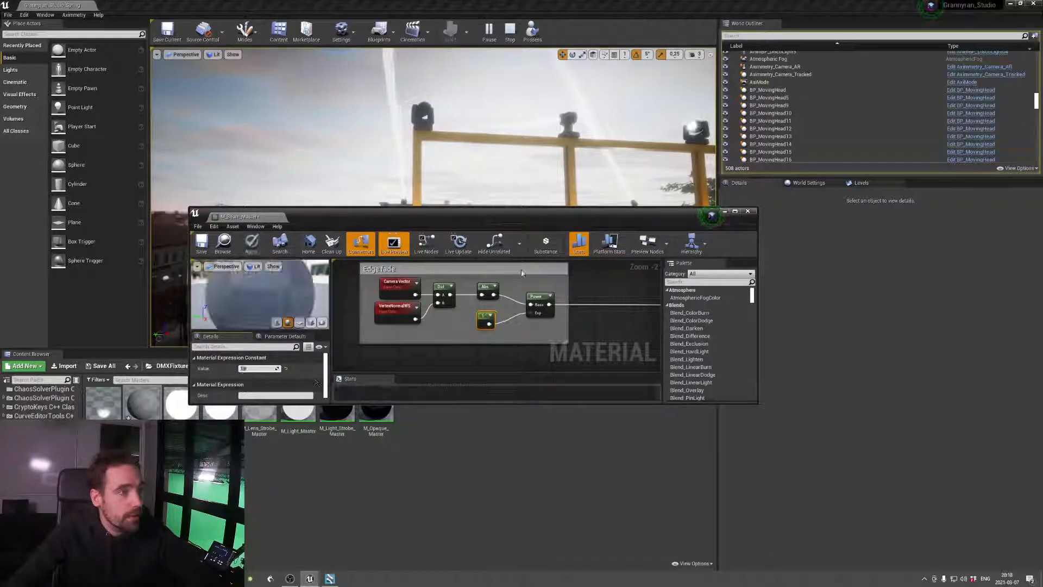
{"action": "right_click_drag", "start_coordinate": [546, 167], "coordinate": [521, 184]}
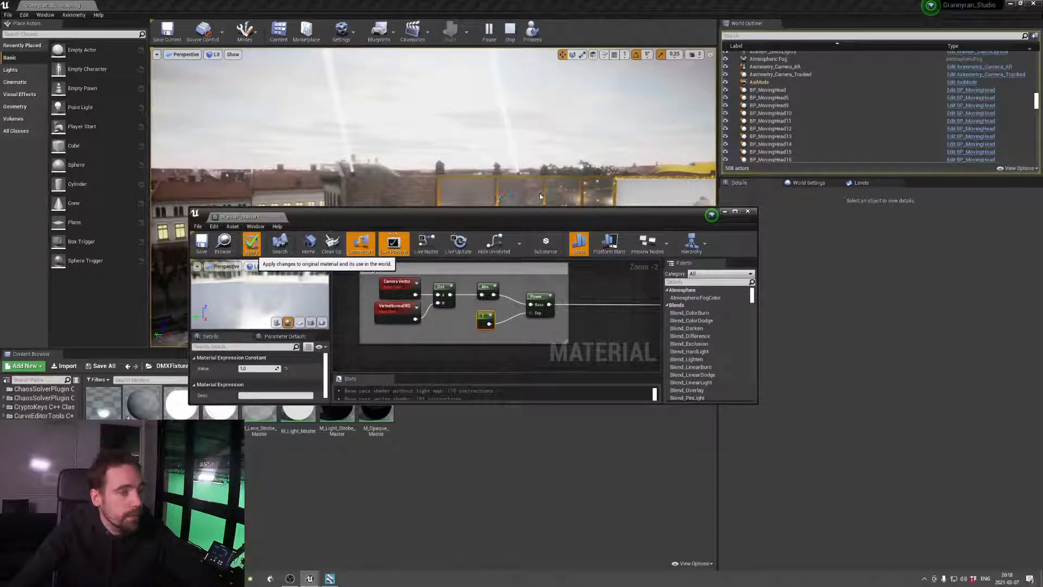
{"action": "right_click_drag", "start_coordinate": [541, 197], "coordinate": [538, 174]}
{"action": "key", "text": "w"}
{"action": "key", "text": "s"}
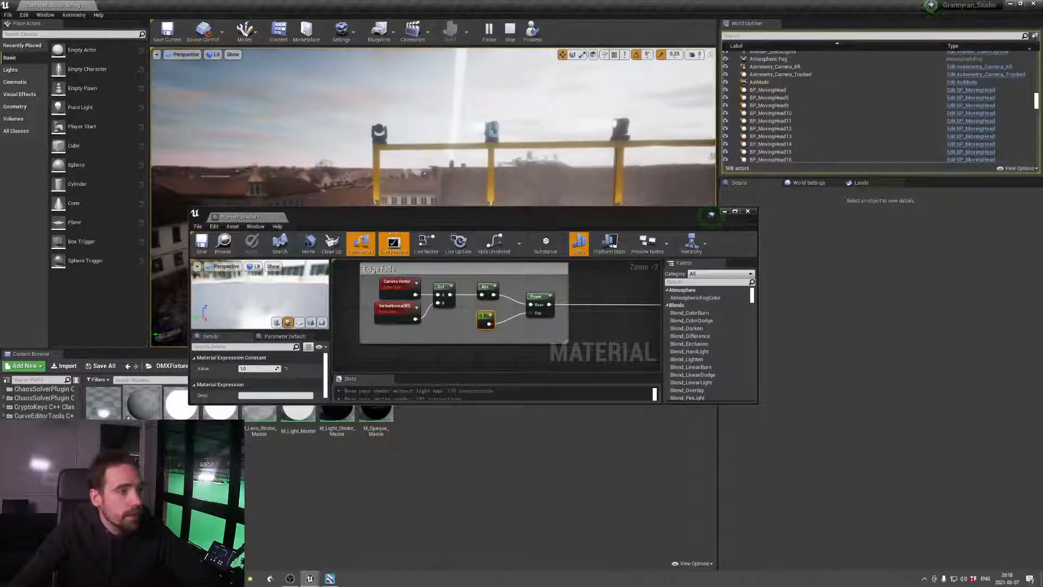
Set the Edge fade exponent constant to 10, apply it and close the beam material editor
{"action": "left_click", "coordinate": [262, 369]}
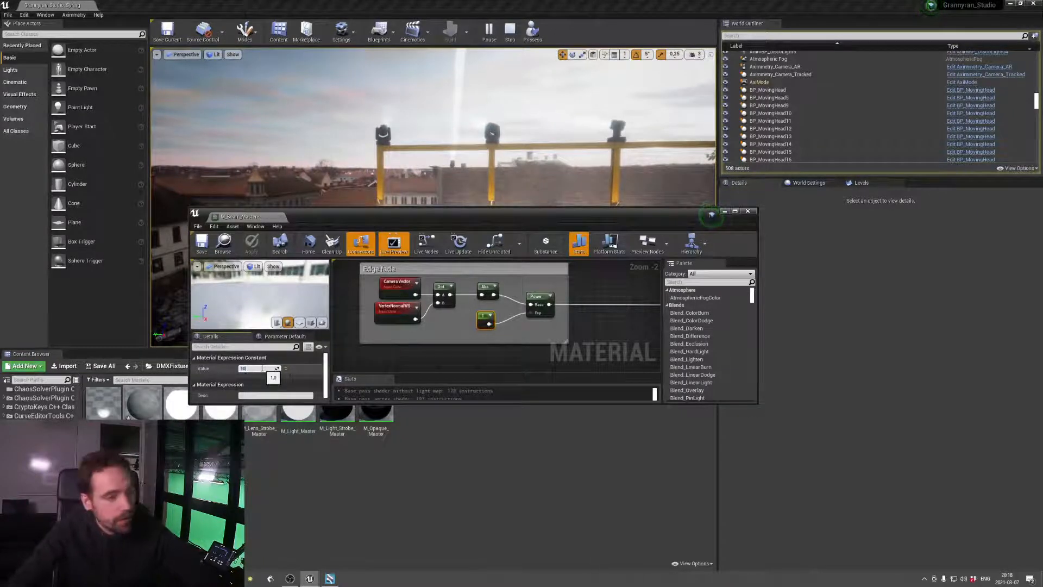
{"action": "type", "text": "10"}
{"action": "key", "text": "Return"}
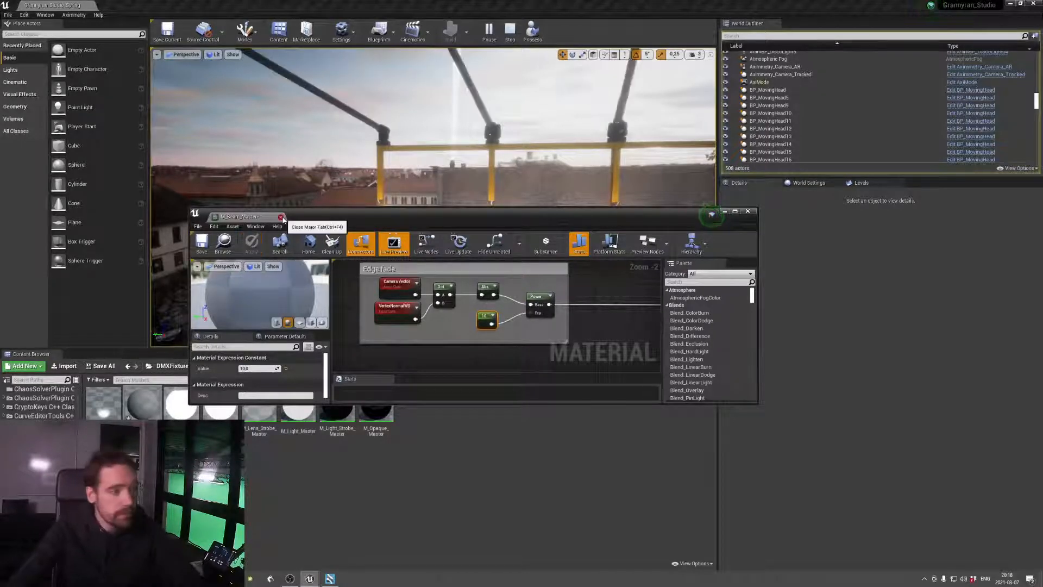
{"action": "left_click", "coordinate": [281, 217]}
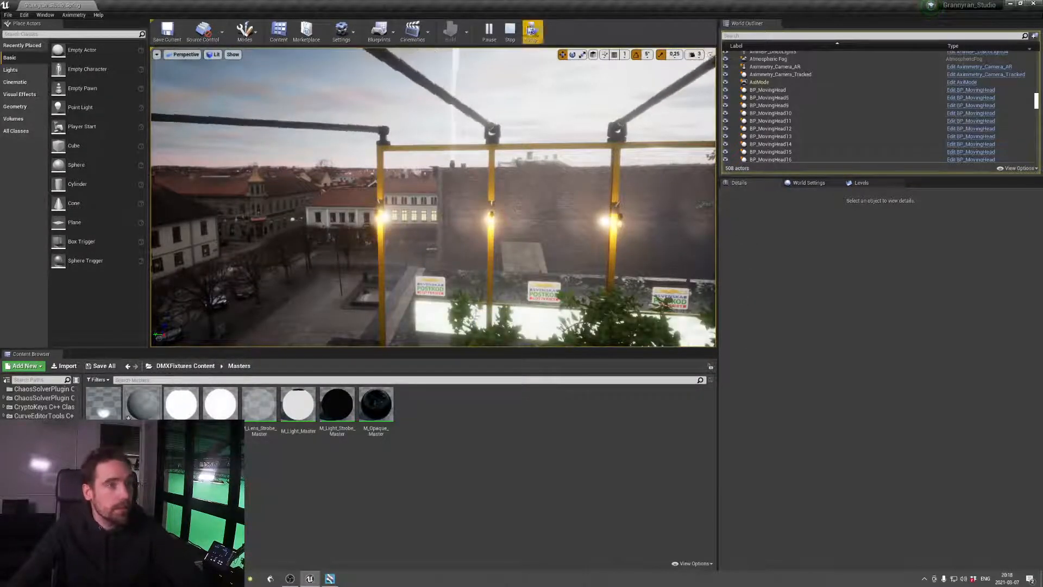
Stop the level simulation and look over the whole rooftop stage from outside
{"action": "left_click", "coordinate": [511, 31]}
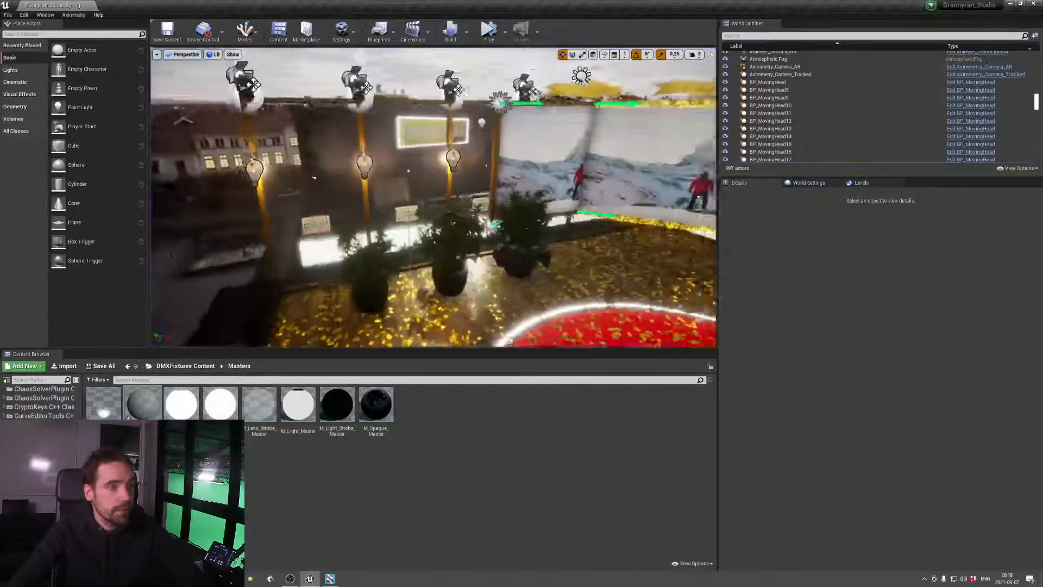
{"action": "key", "text": "d"}
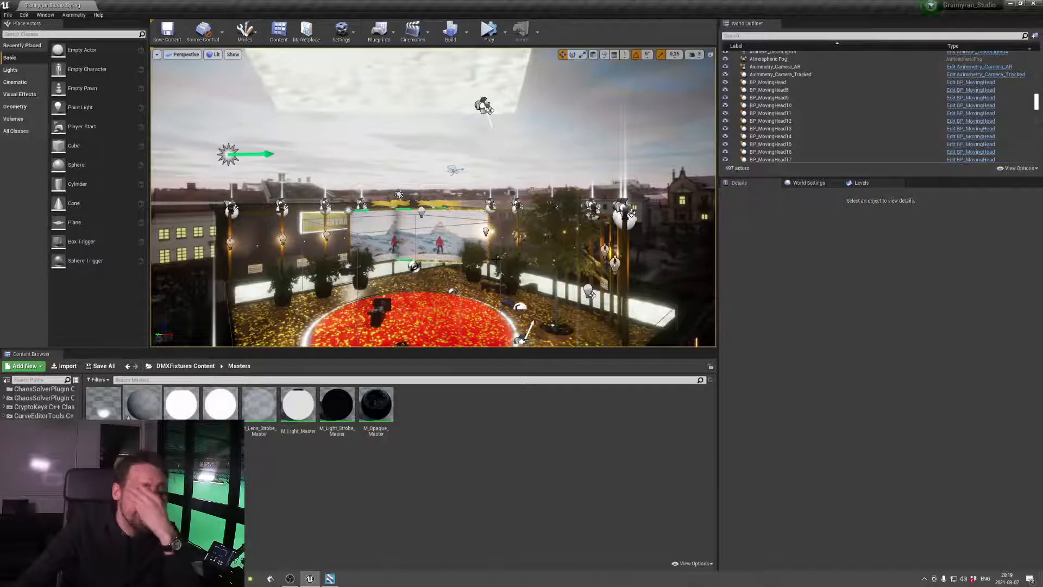
{"action": "middle_click_drag", "start_coordinate": [554, 264], "coordinate": [554, 264]}
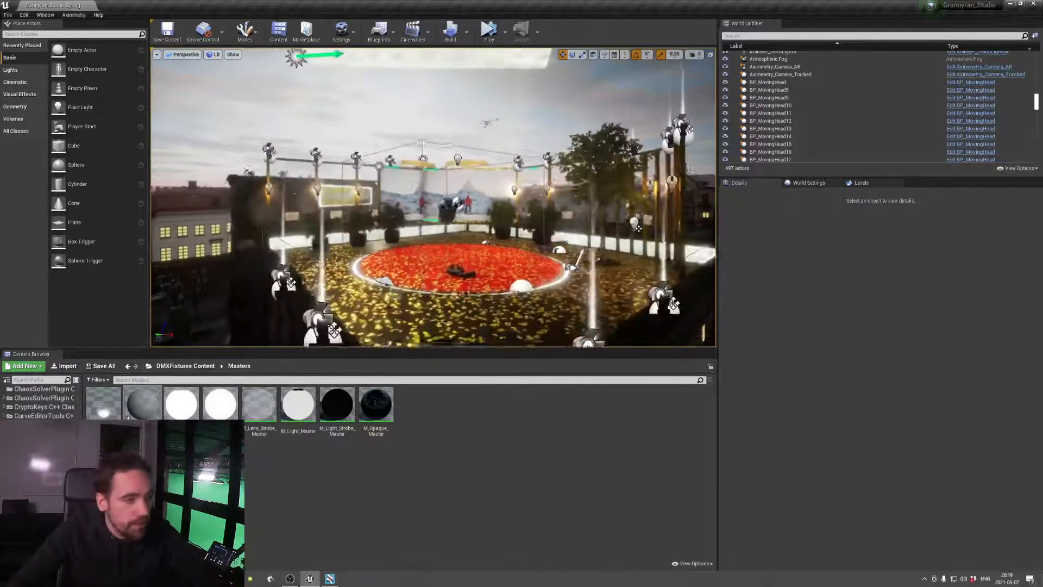
{"action": "mouse_move", "coordinate": [554, 265]}
{"action": "right_mouse_down"}
{"action": "mouse_move", "coordinate": [624, 260]}
{"action": "mouse_move", "coordinate": [573, 265]}
{"action": "right_mouse_up"}
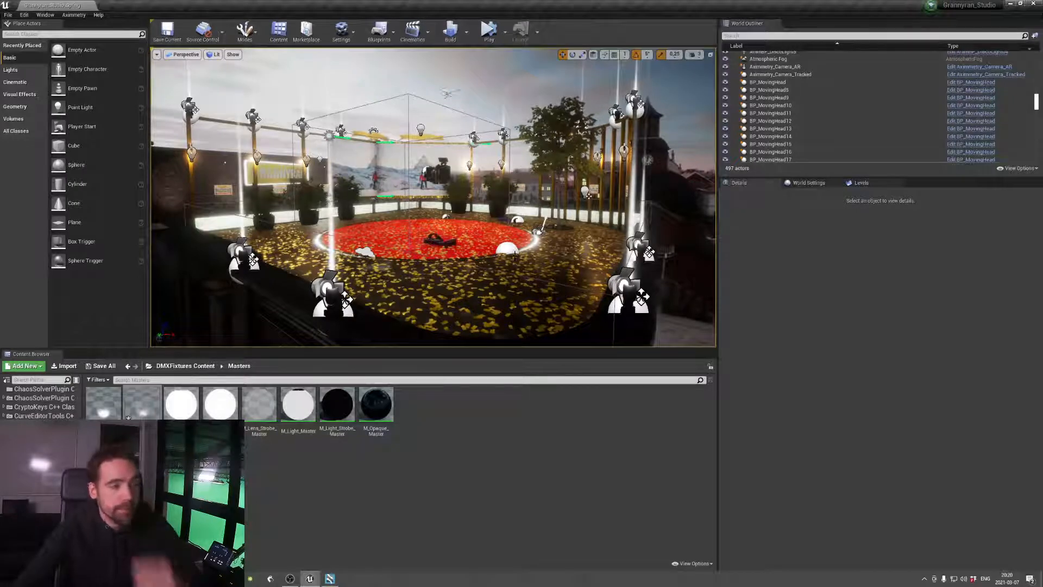
{"action": "right_click_drag", "start_coordinate": [471, 229], "coordinate": [506, 212]}
Filter the level's actors by "confe" and hide Confetti_Floor_1, Confetti_Floor_2, Confetti_Floor_3 and ConfettiParticles
{"action": "left_click", "coordinate": [814, 35]}
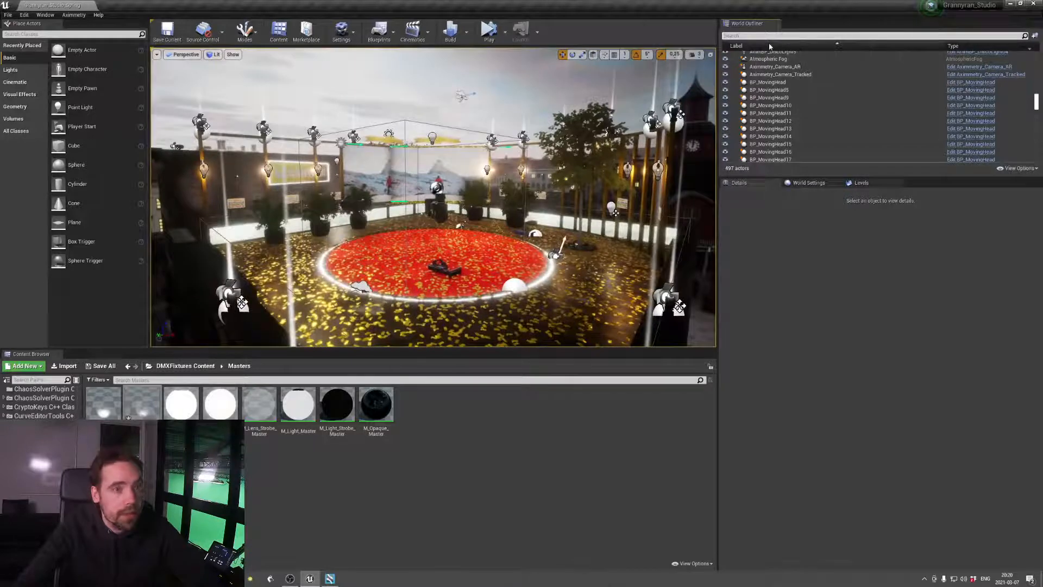
{"action": "type", "text": "confe"}
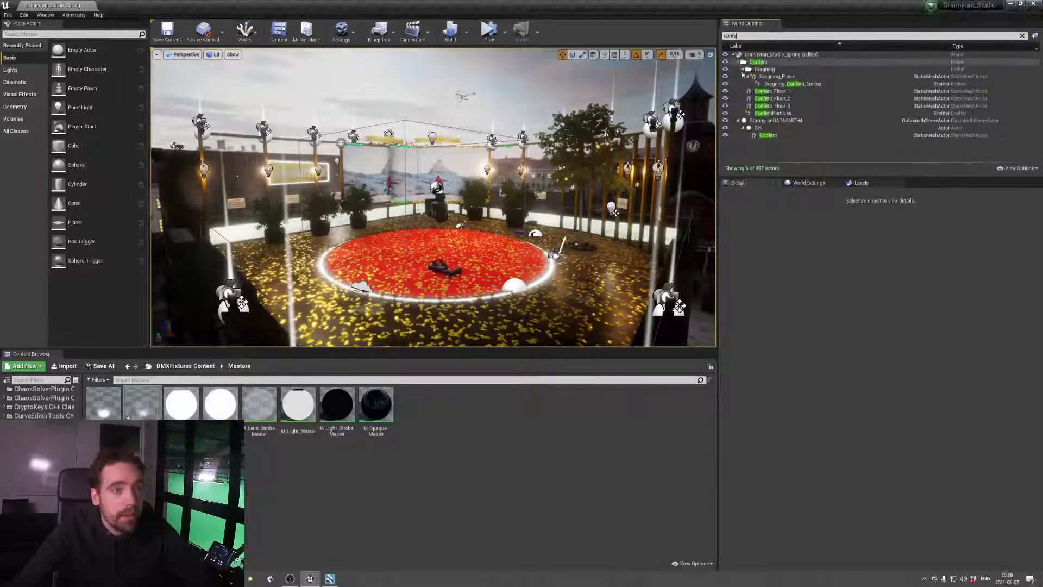
{"action": "left_click", "coordinate": [726, 92]}
{"action": "left_click", "coordinate": [725, 98]}
{"action": "left_click", "coordinate": [725, 106]}
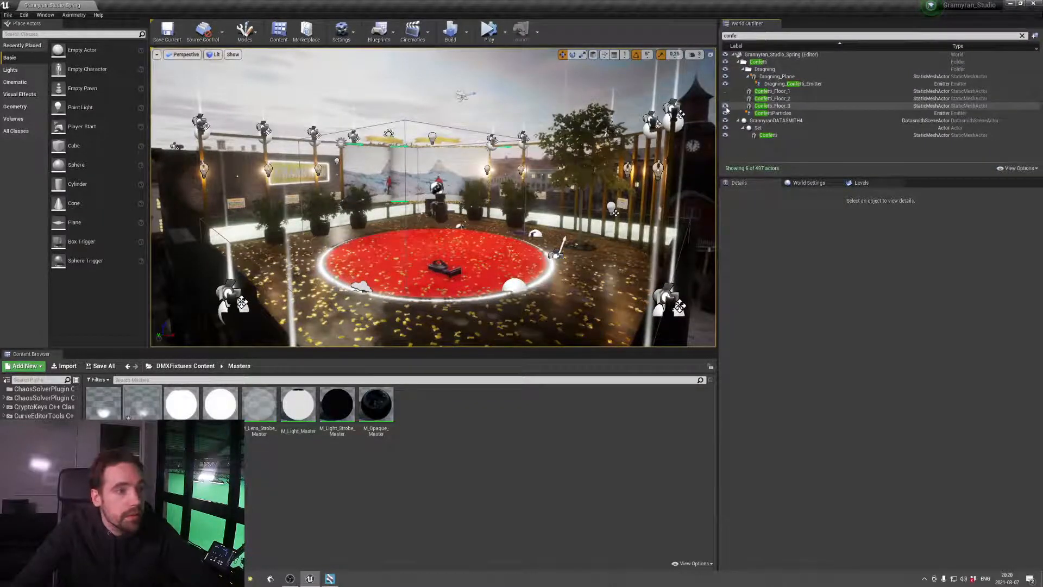
{"action": "left_click", "coordinate": [726, 113]}
{"action": "key", "text": "w"}
{"action": "right_click_drag", "start_coordinate": [576, 201], "coordinate": [466, 224]}
{"action": "key", "text": "w"}
Switch to Aximmetry and set the Grannyran_Studio module's import source to Grannyran_Studio.uproject in the StudioSpringMarch folder
{"action": "left_click", "coordinate": [329, 579]}
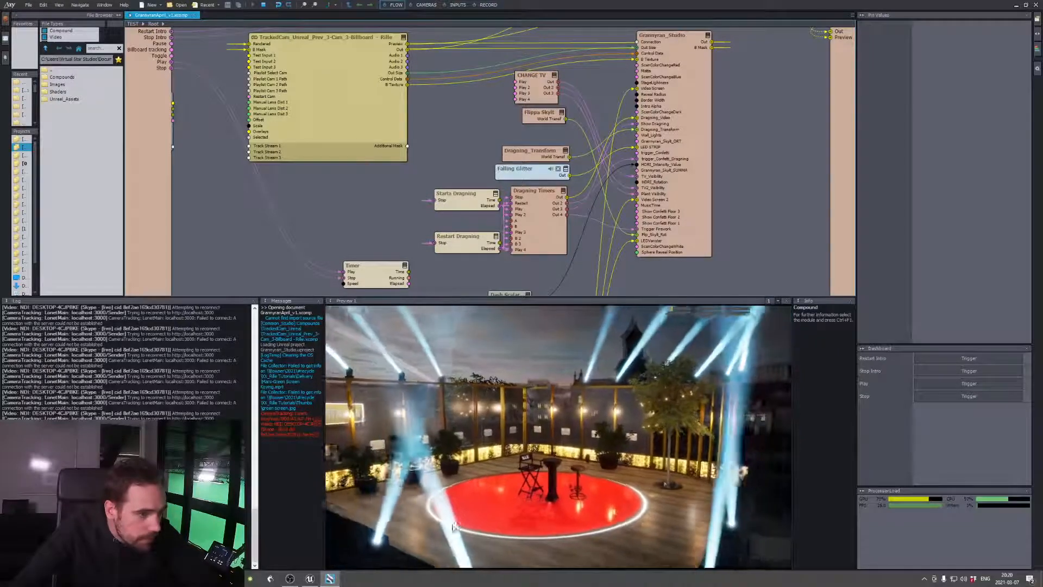
{"action": "left_click", "coordinate": [702, 101]}
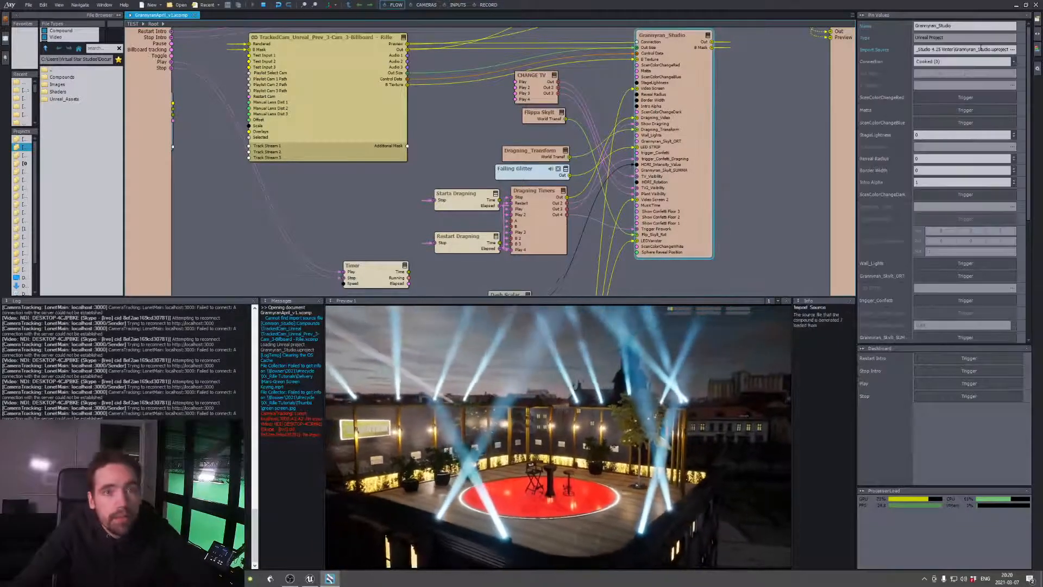
{"action": "left_click", "coordinate": [1014, 49]}
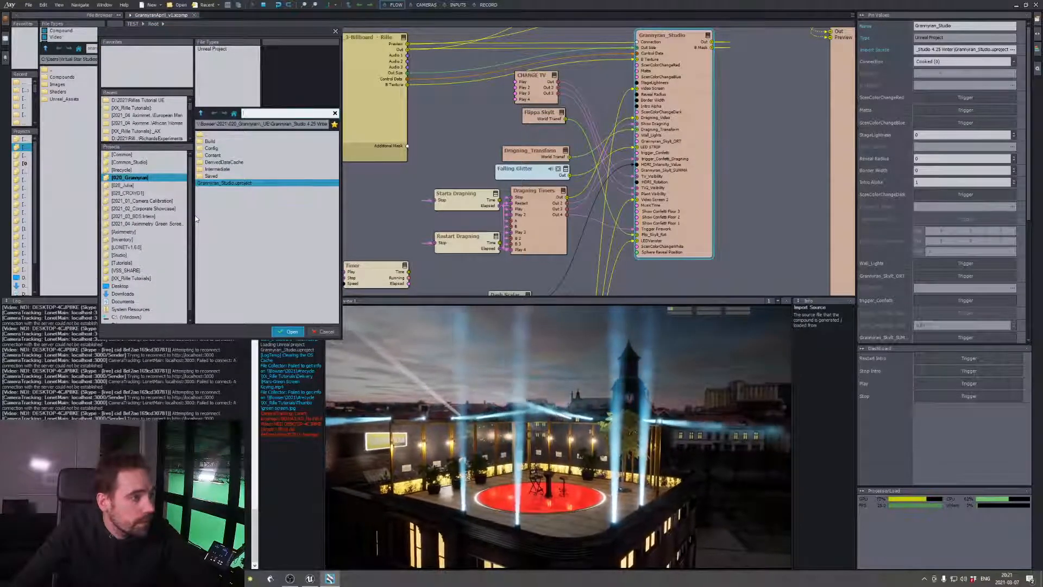
{"action": "left_click_drag", "start_coordinate": [193, 220], "coordinate": [119, 219]}
{"action": "double_click", "coordinate": [160, 134]}
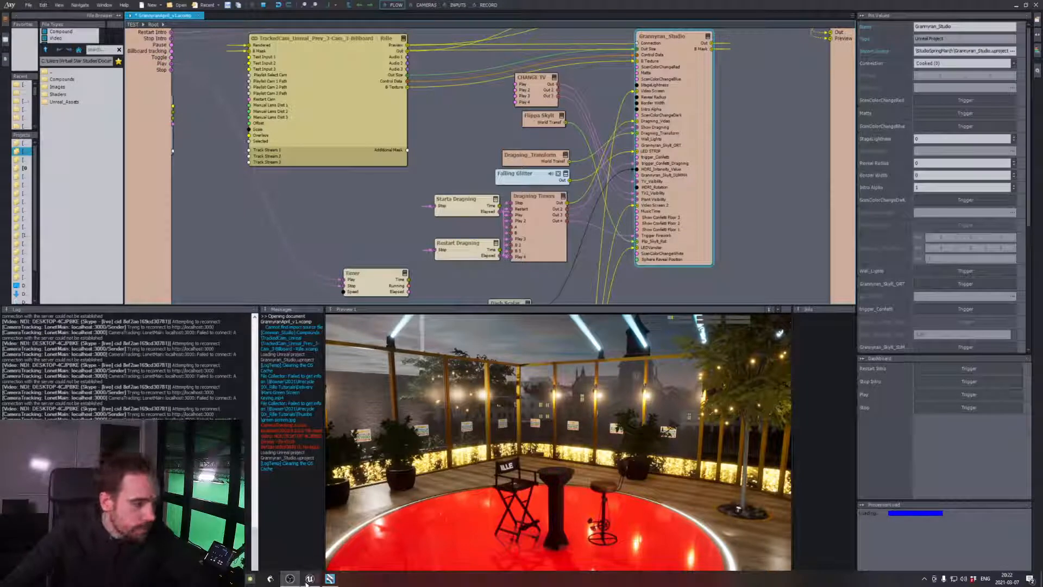
Switch back to Unreal Editor and select the dark roof-edge mesh RowHomeG_BlkMetal2 below the stage
{"action": "mouse_move", "coordinate": [307, 583]}
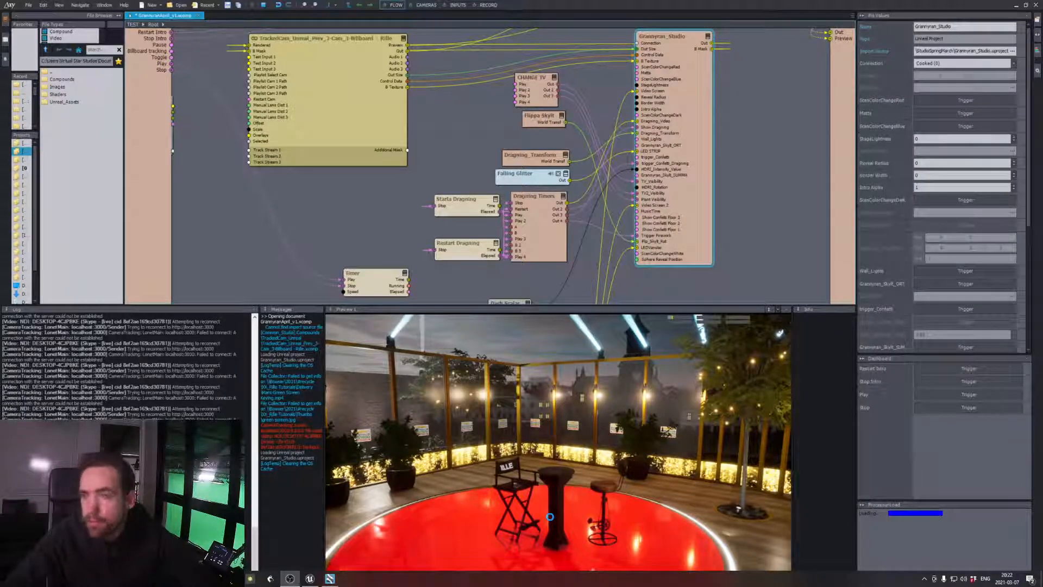
{"action": "mouse_move", "coordinate": [317, 583]}
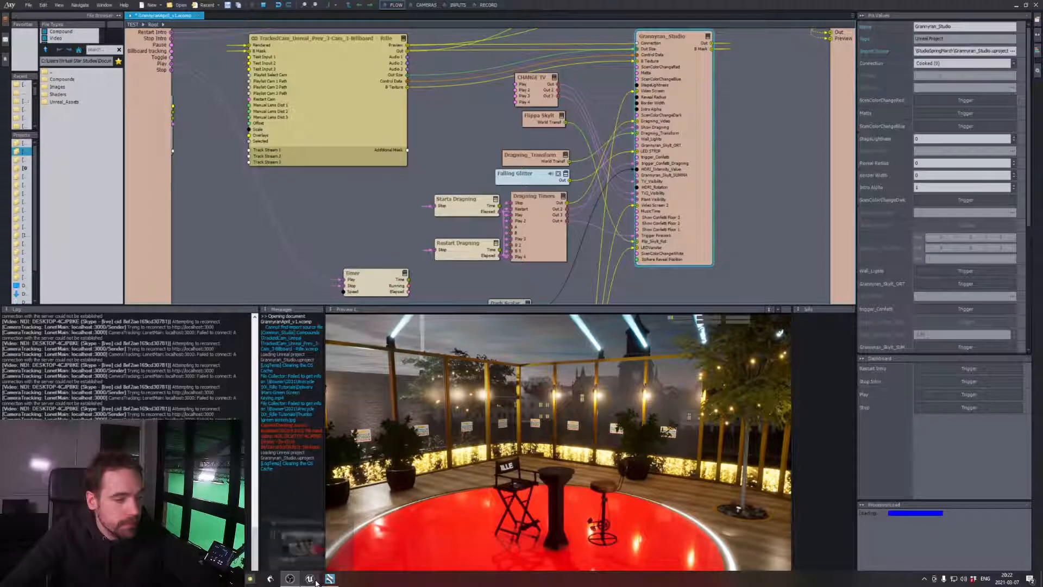
{"action": "left_click", "coordinate": [314, 560]}
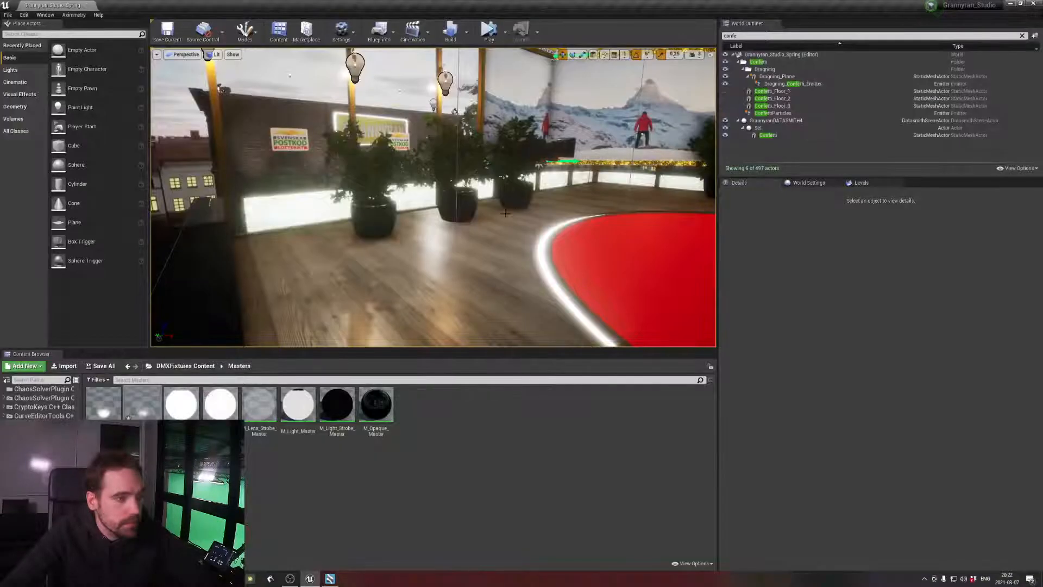
{"action": "left_click", "coordinate": [515, 267]}
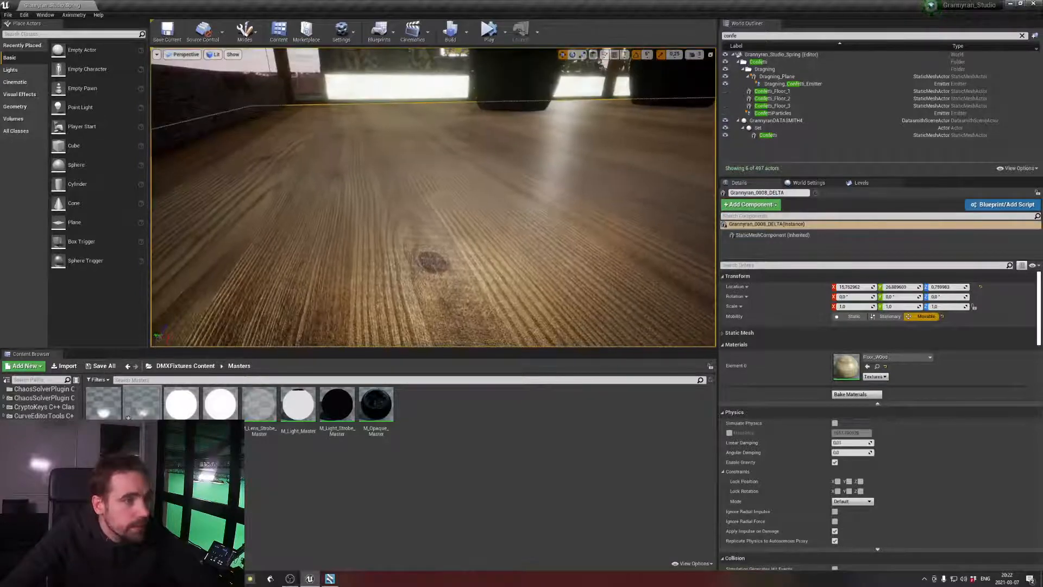
{"action": "key", "text": "s"}
{"action": "right_click_drag", "start_coordinate": [516, 267], "coordinate": [425, 248]}
{"action": "left_click", "coordinate": [519, 226]}
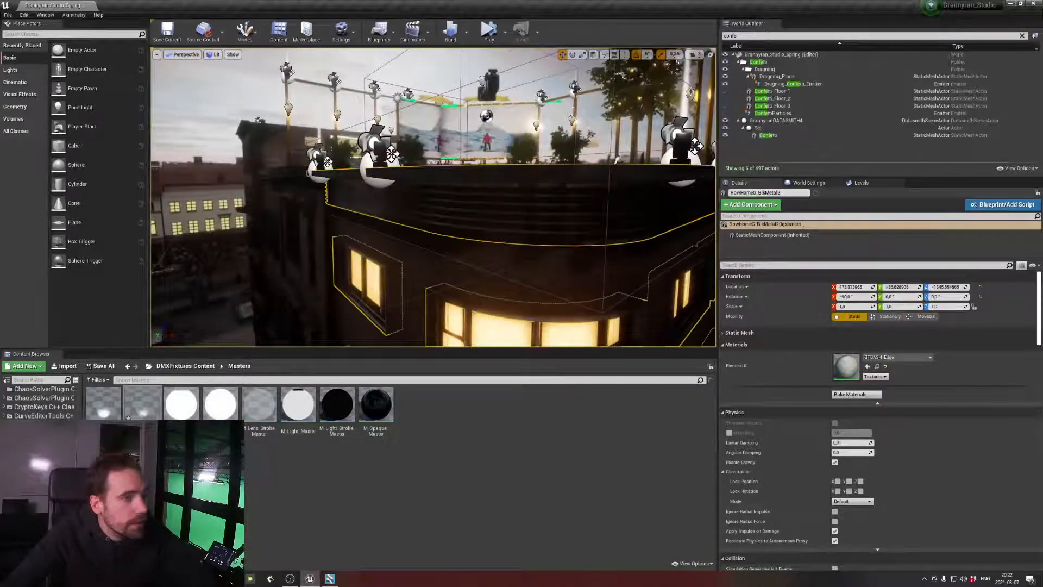
{"action": "key", "text": "s"}
{"action": "right_click_drag", "start_coordinate": [519, 225], "coordinate": [494, 161]}
{"action": "key", "text": "w"}
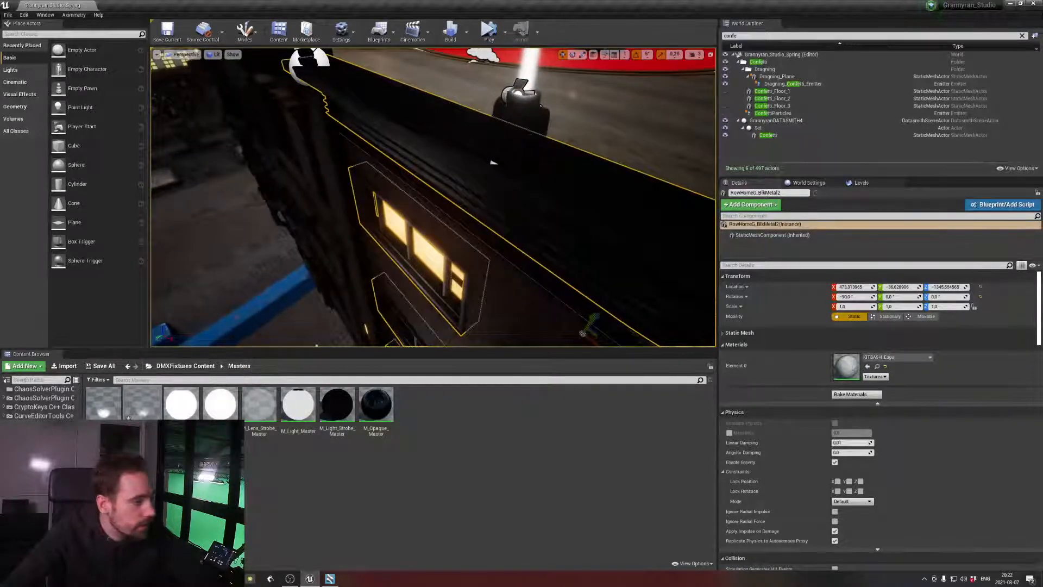
Search the whole Content folder for "white" and assign the WoodBeamWhite material to Element 0 of the roof-edge mesh
{"action": "scroll", "coordinate": [61, 413], "scroll_direction": "up", "scroll_amount": 2}
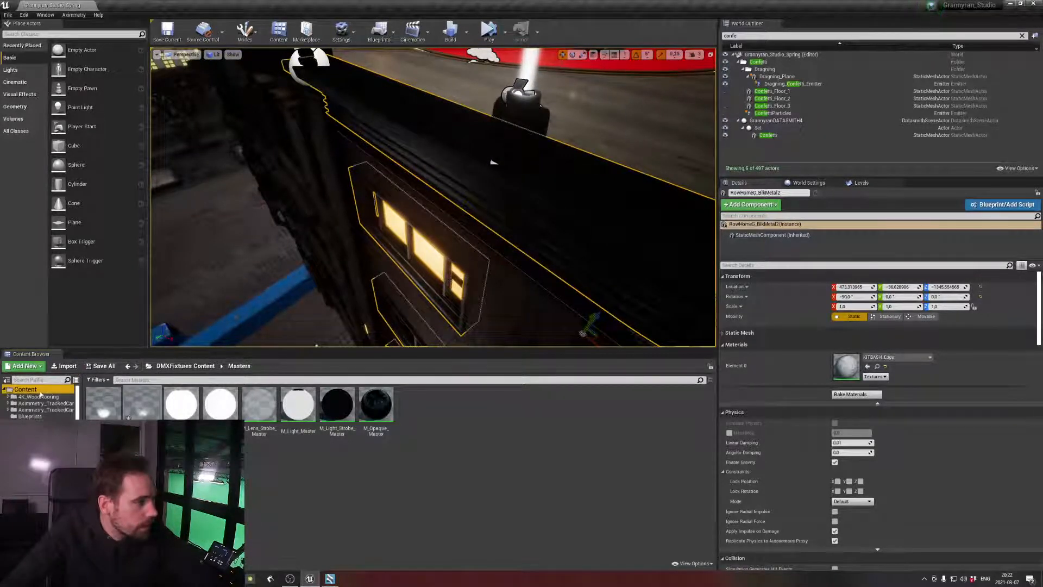
{"action": "left_click", "coordinate": [40, 392]}
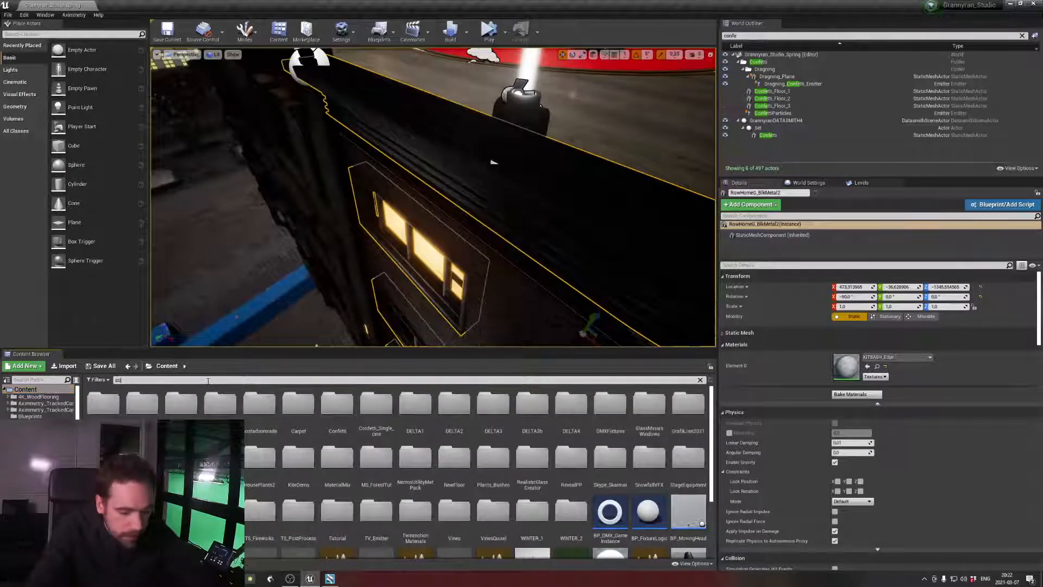
{"action": "left_click", "coordinate": [208, 381]}
{"action": "type", "text": "concrete"}
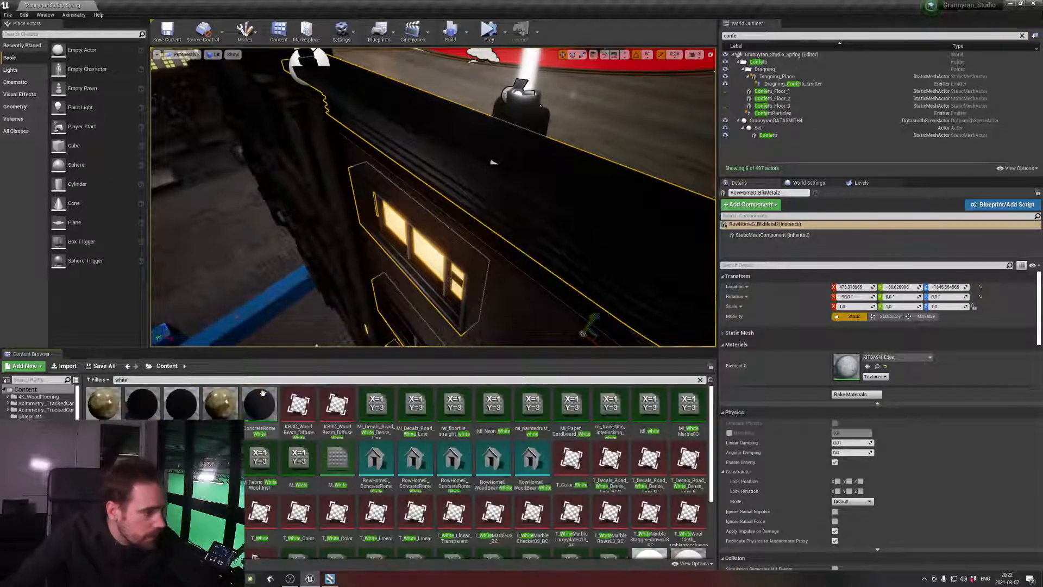
{"action": "scroll", "coordinate": [563, 502], "scroll_direction": "down", "scroll_amount": 1}
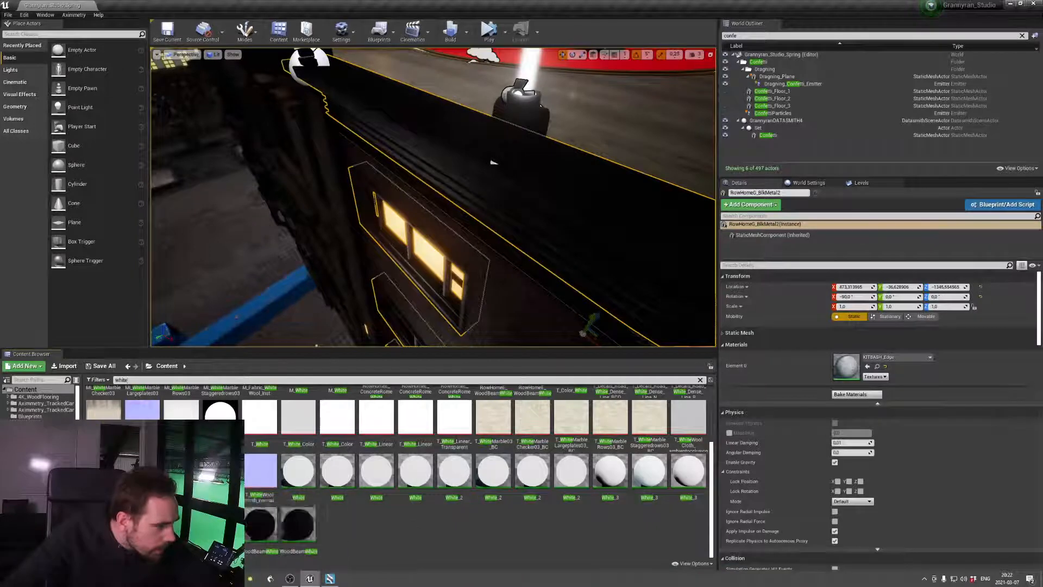
{"action": "left_click_drag", "start_coordinate": [298, 523], "coordinate": [847, 366]}
Examine the roof edge and the adjoining wooden floor from several angles to judge the edge's new material
{"action": "key", "text": "s"}
{"action": "right_click_drag", "start_coordinate": [435, 217], "coordinate": [481, 174]}
{"action": "key", "text": "w"}
{"action": "key", "text": "s"}
{"action": "key", "text": "s"}
{"action": "key", "text": "w"}
{"action": "left_click", "coordinate": [391, 217]}
{"action": "key", "text": "s"}
{"action": "right_click_drag", "start_coordinate": [391, 217], "coordinate": [122, 220]}
{"action": "key", "text": "w"}
{"action": "key", "text": "w"}
{"action": "key", "text": "w"}
{"action": "key", "text": "s"}
{"action": "key", "text": "w"}
{"action": "key", "text": "s"}
{"action": "right_click_drag", "start_coordinate": [434, 201], "coordinate": [419, 216]}
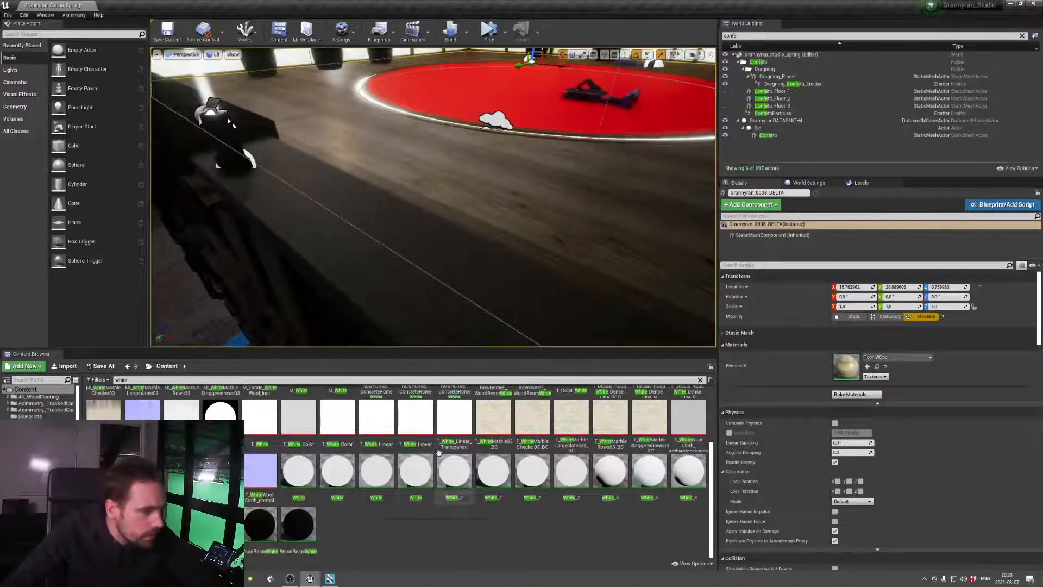
Try the MI_WhiteMarble03 material on the wooden floor mesh Grannyran_0008_DELTA and undo the assignment
{"action": "scroll", "coordinate": [439, 453], "scroll_direction": "up", "scroll_amount": 1}
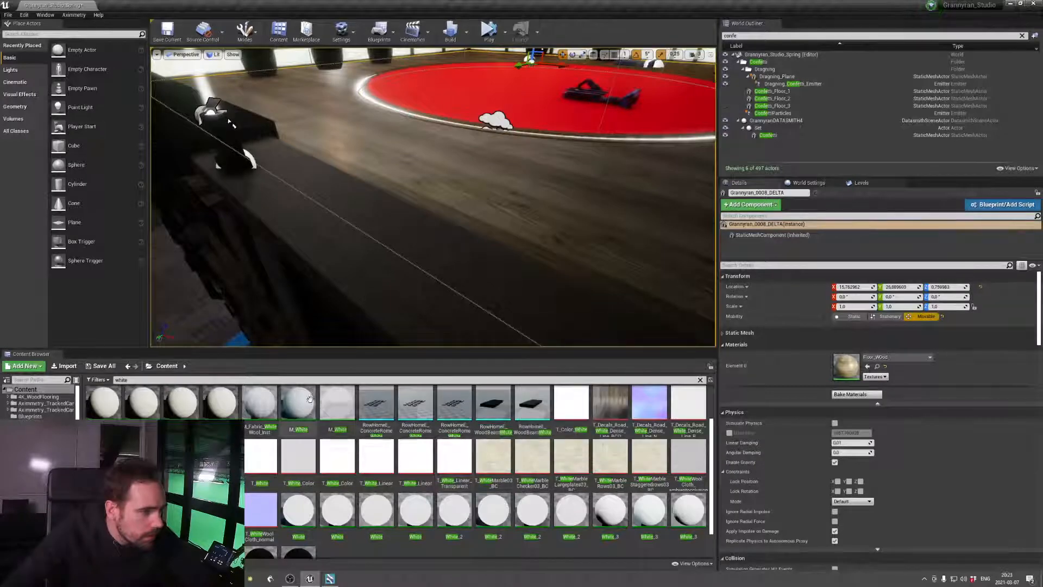
{"action": "scroll", "coordinate": [299, 413], "scroll_direction": "up", "scroll_amount": 1}
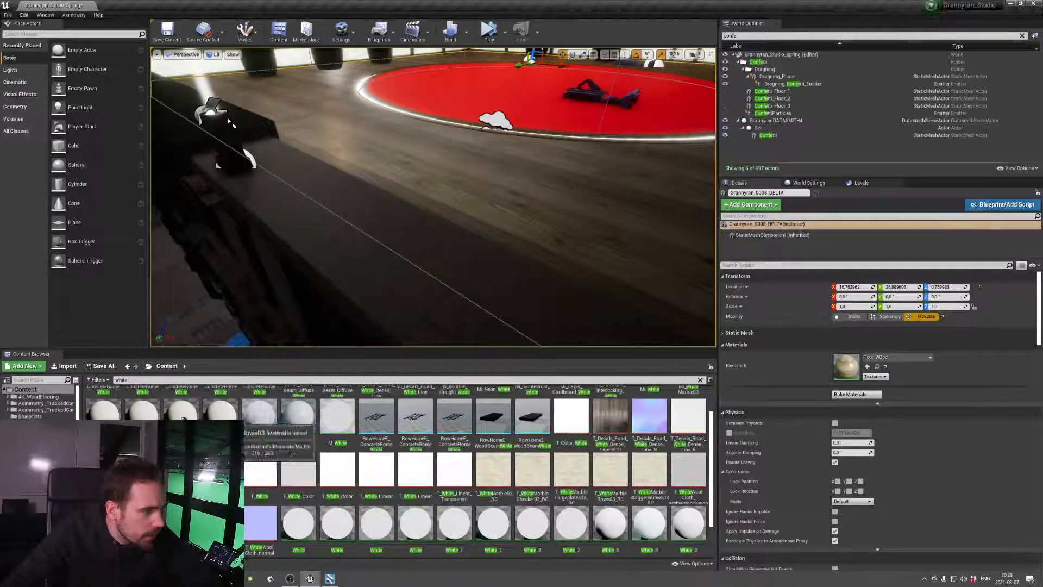
{"action": "scroll", "coordinate": [259, 431], "scroll_direction": "up", "scroll_amount": 1}
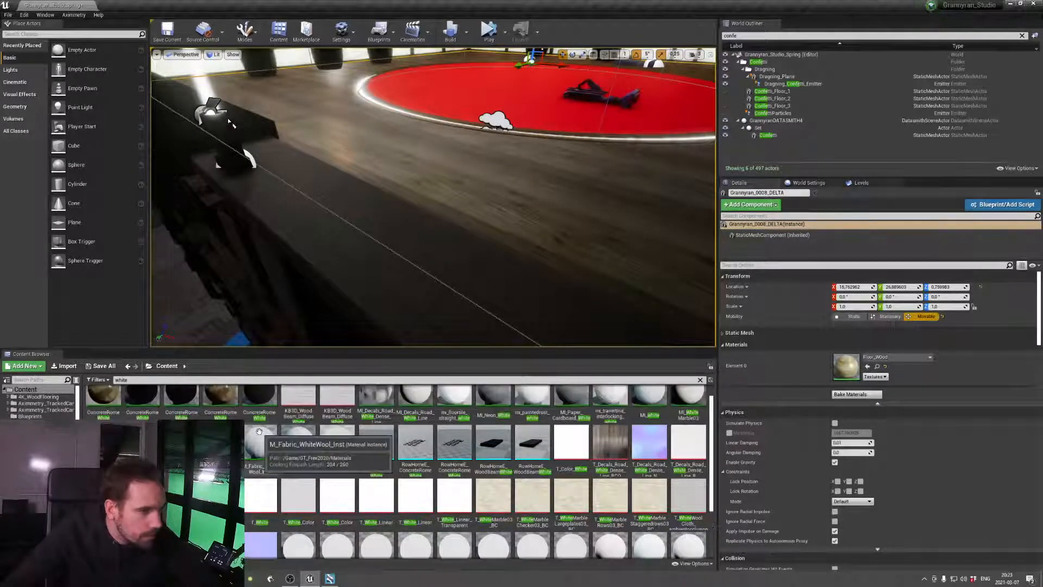
{"action": "scroll", "coordinate": [689, 424], "scroll_direction": "up", "scroll_amount": 1}
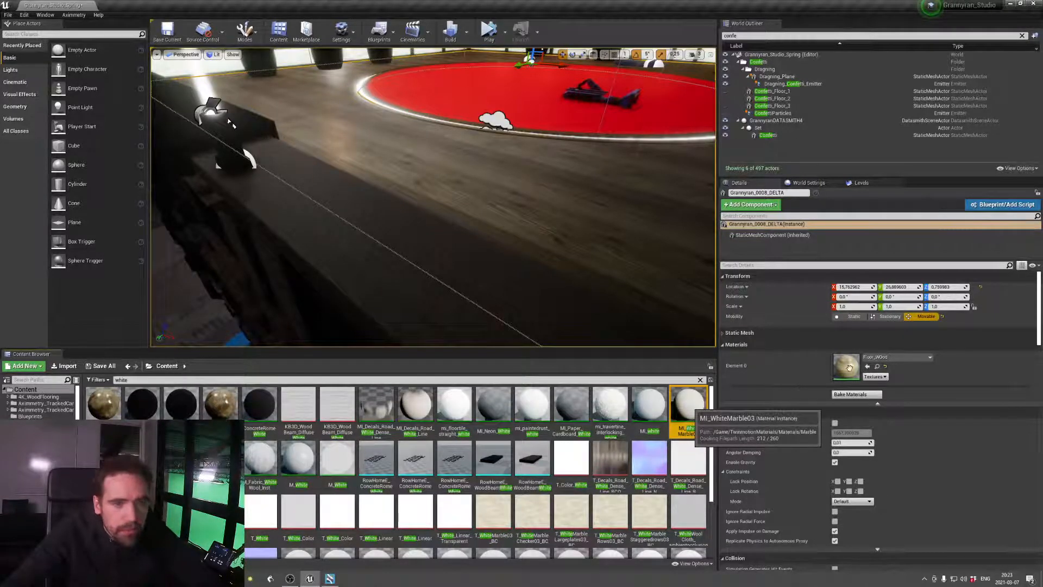
{"action": "left_click_drag", "start_coordinate": [849, 369], "coordinate": [848, 368]}
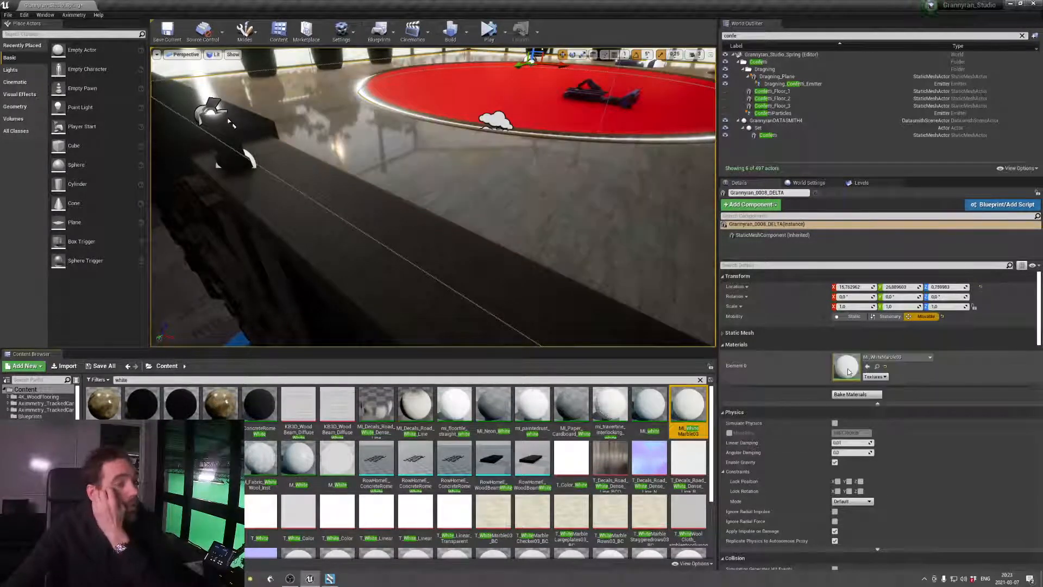
{"action": "key", "text": "ctrl+z"}
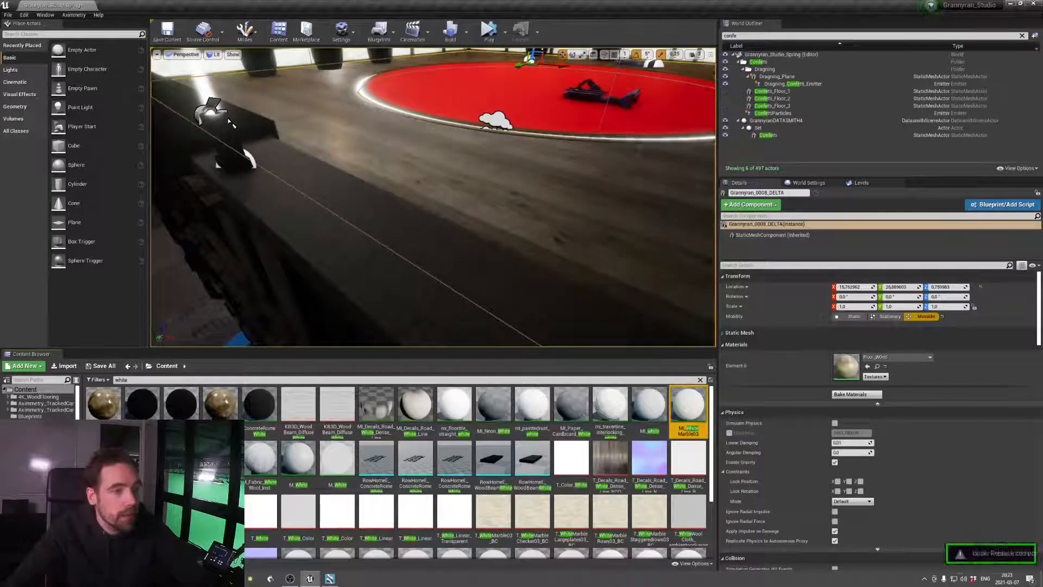
Select the roof-edge mesh RowHomeG_BlkMetal2 and assign MI_WhiteMarble03 to its Element 0 material
{"action": "left_click", "coordinate": [231, 124]}
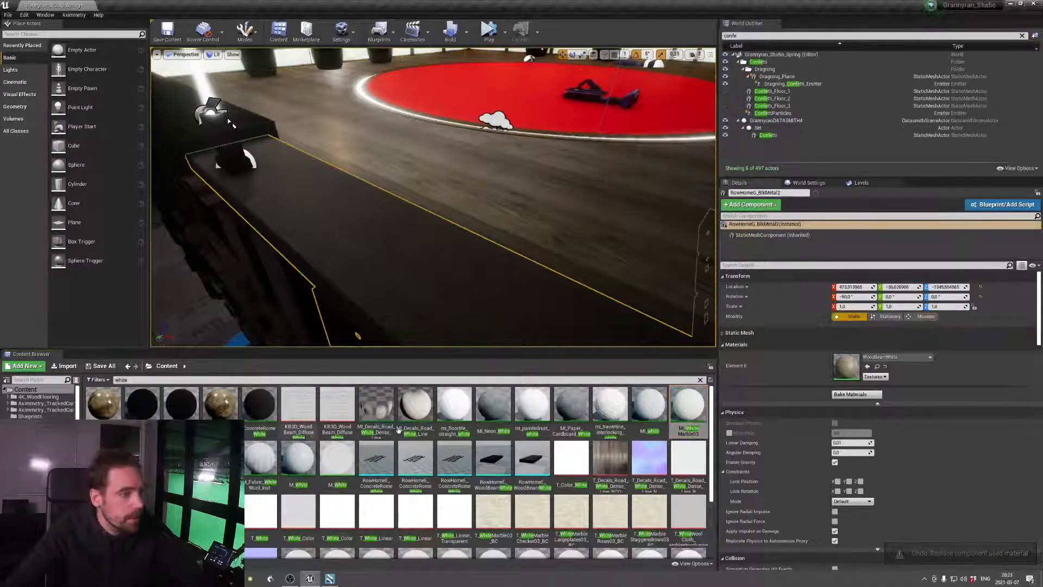
{"action": "left_click_drag", "start_coordinate": [687, 408], "coordinate": [848, 369]}
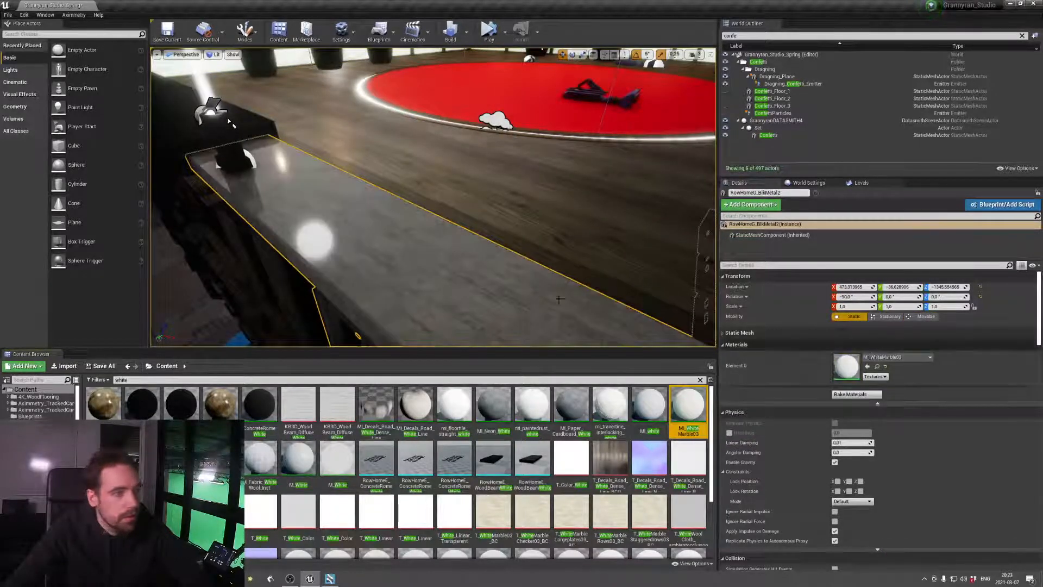
Select Plane18, the dark plane on top of the adjoining roof edge, and assign MI_WhiteMarble03 to its Element 0 material
{"action": "right_click_drag", "start_coordinate": [560, 299], "coordinate": [615, 124]}
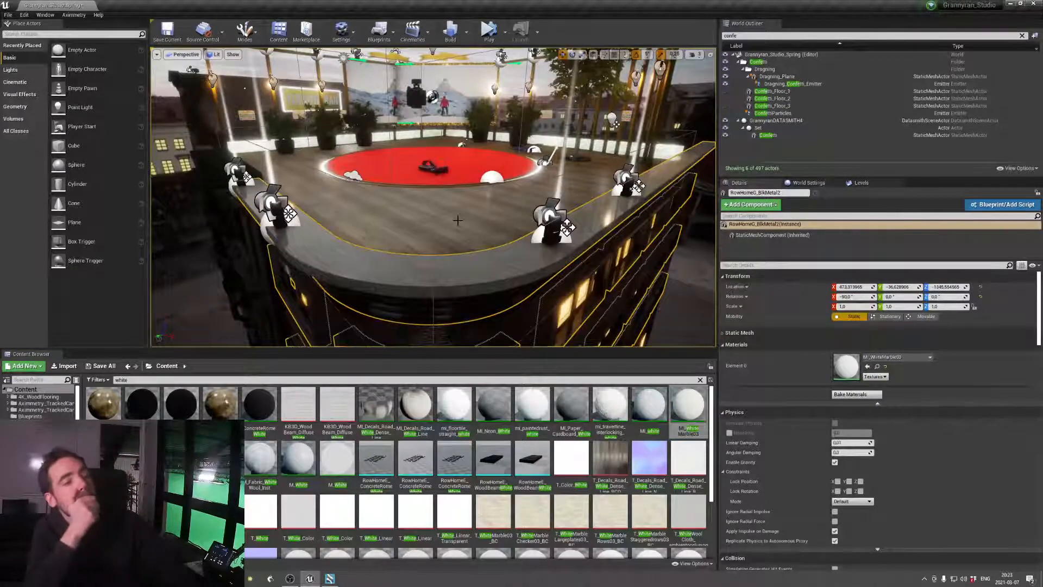
{"action": "right_click_drag", "start_coordinate": [433, 197], "coordinate": [334, 217]}
{"action": "left_click", "coordinate": [413, 203]}
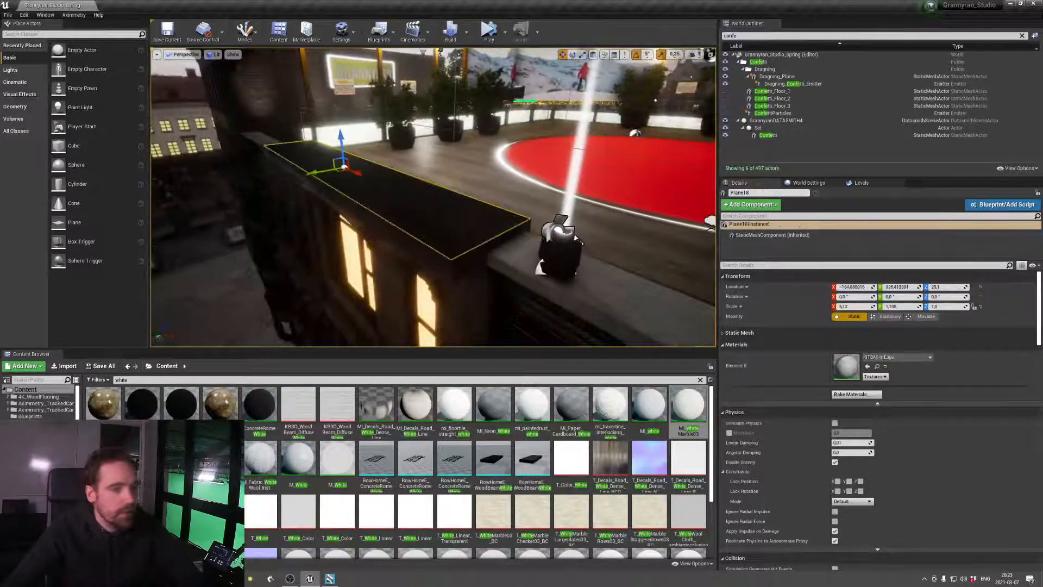
{"action": "left_click_drag", "start_coordinate": [694, 414], "coordinate": [848, 365]}
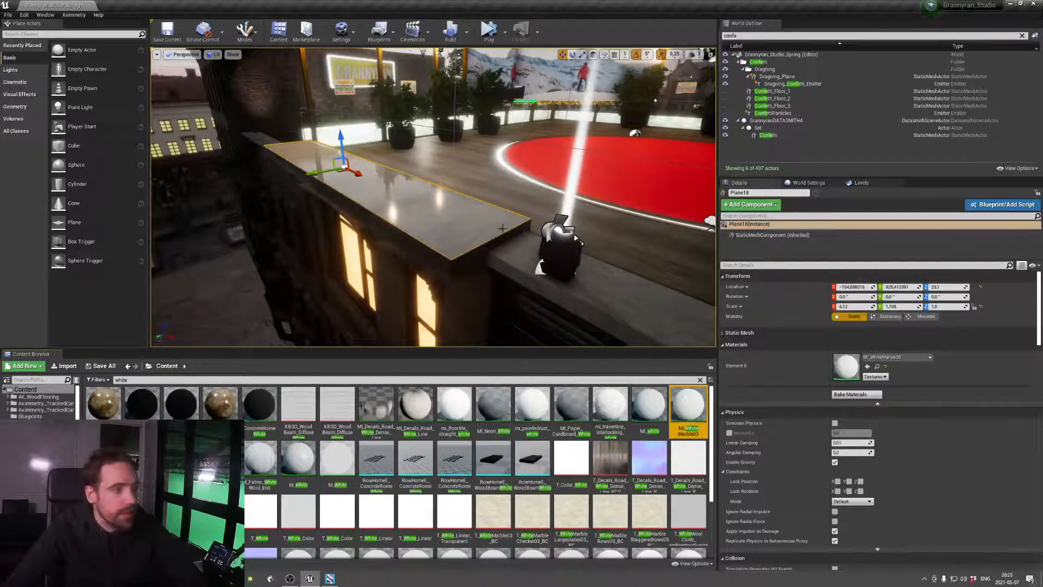
Assign MI_WhiteMarble03 to Element 0 of the RowHomeF_BlkMetal2 mesh below that plane and review the whole roof edge
{"action": "left_click", "coordinate": [479, 232]}
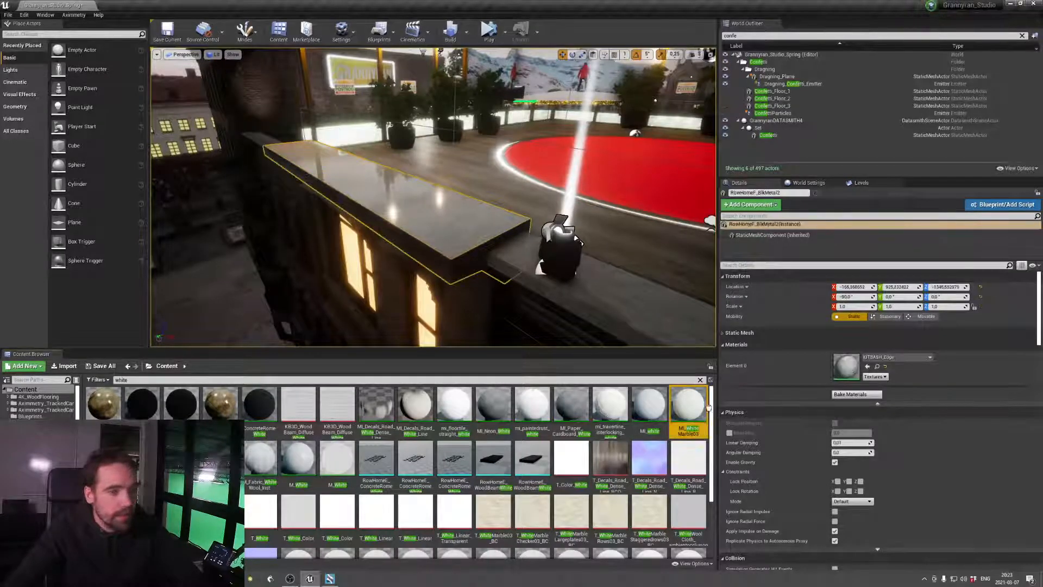
{"action": "left_click_drag", "start_coordinate": [709, 408], "coordinate": [849, 372]}
{"action": "right_click_drag", "start_coordinate": [608, 244], "coordinate": [569, 200]}
{"action": "right_click_drag", "start_coordinate": [530, 294], "coordinate": [526, 301]}
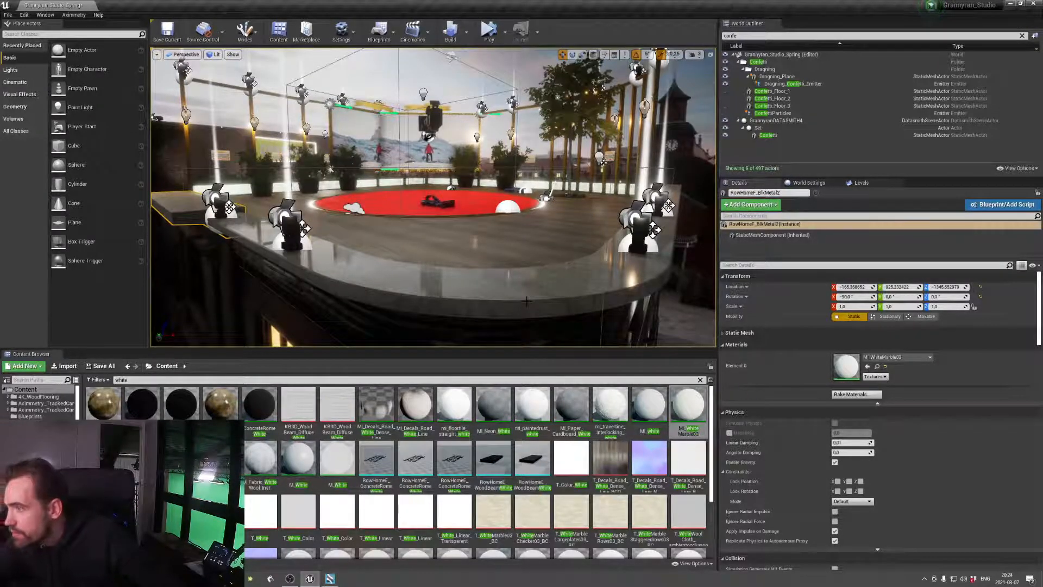
{"action": "right_click_drag", "start_coordinate": [392, 221], "coordinate": [396, 228]}
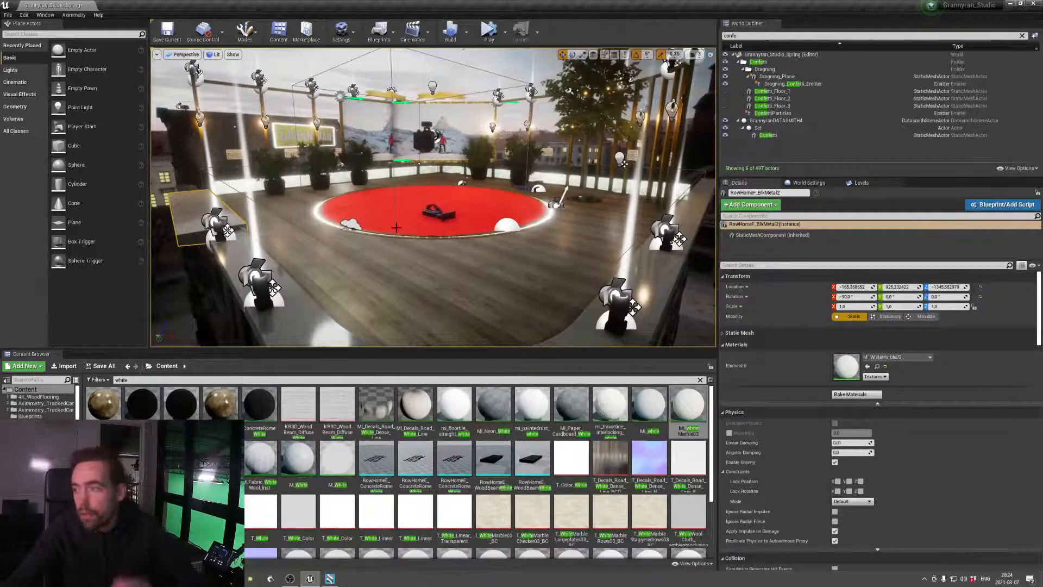
Glance at the Grannyran_Studio module in Aximmetry Composer, return to Unreal Editor and check the project's default maps under Maps & Modes
{"action": "key", "text": "alt+Tab"}
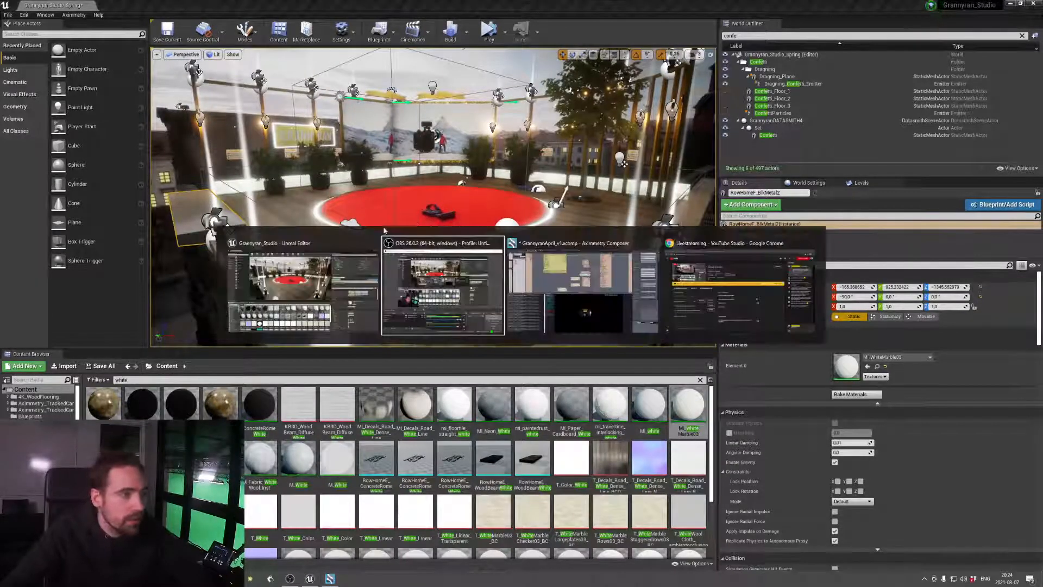
{"action": "key", "text": "alt+Tab"}
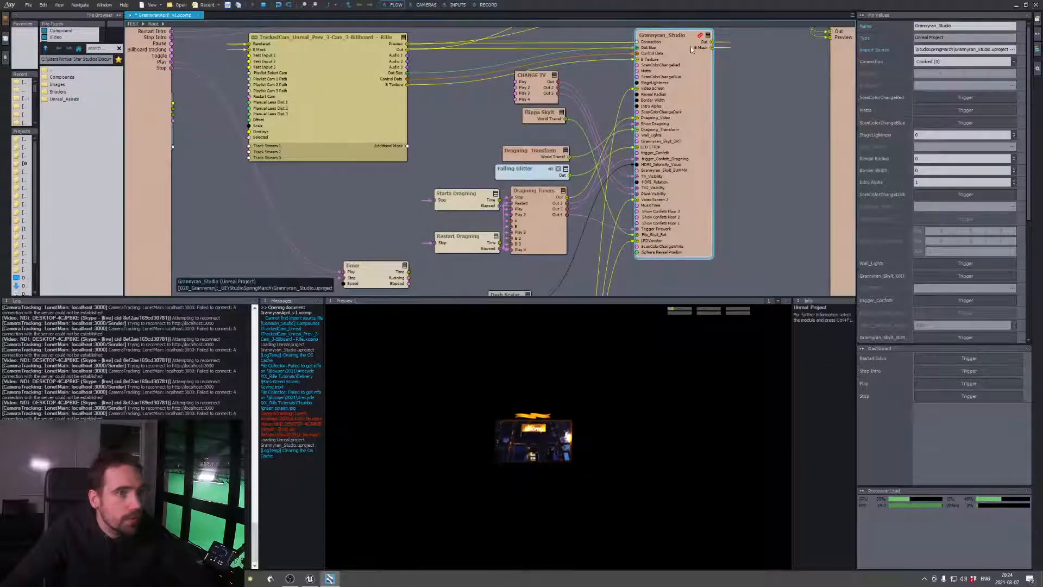
{"action": "key", "text": "alt+Tab"}
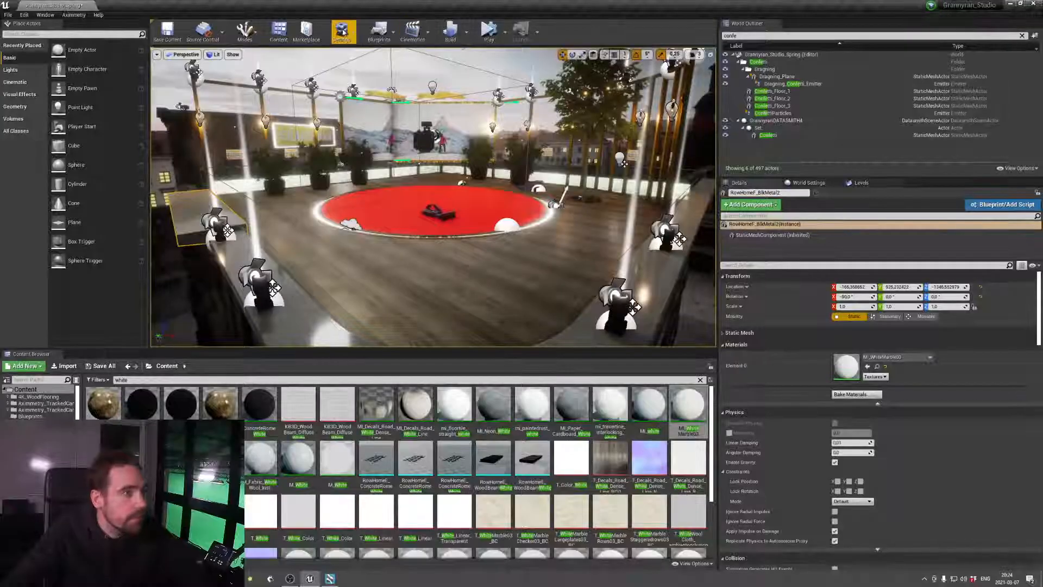
{"action": "left_click", "coordinate": [343, 32]}
{"action": "left_click", "coordinate": [376, 66]}
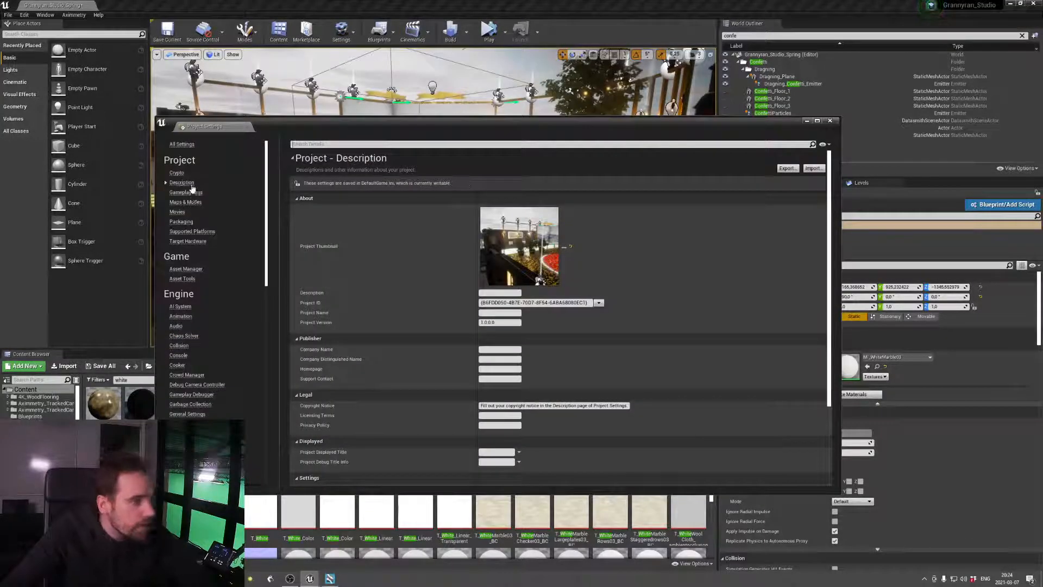
{"action": "left_click", "coordinate": [184, 202]}
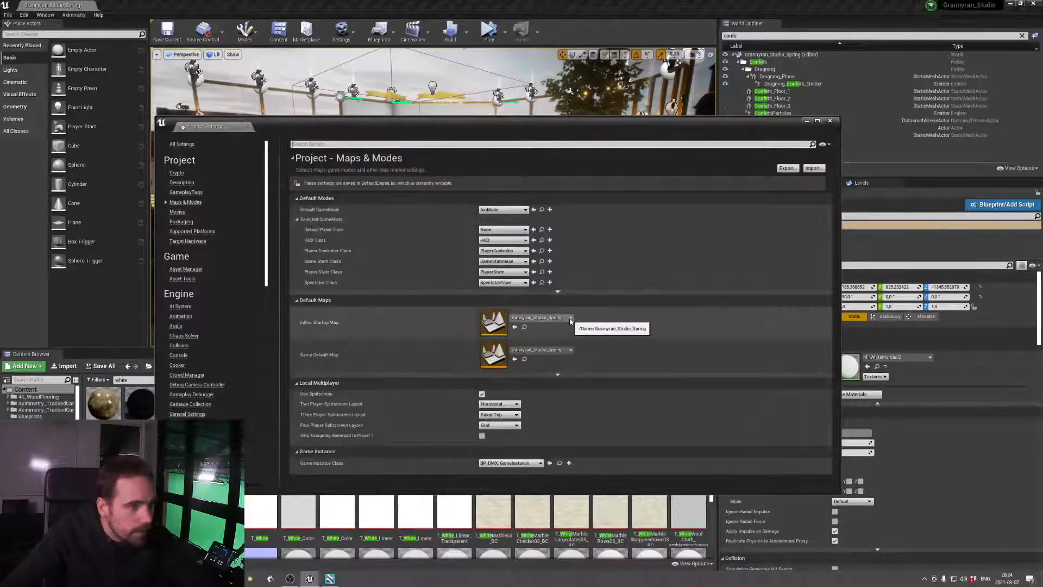
{"action": "left_click", "coordinate": [808, 122]}
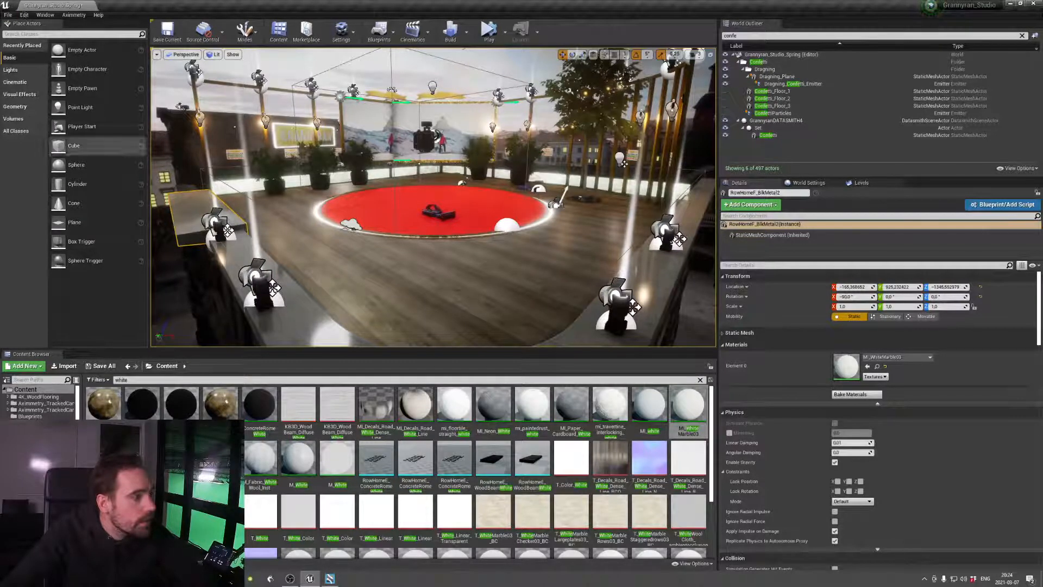
Show the MI_white asset in File Explorer to check the project's folder path, and close the window
{"action": "right_click", "coordinate": [646, 403]}
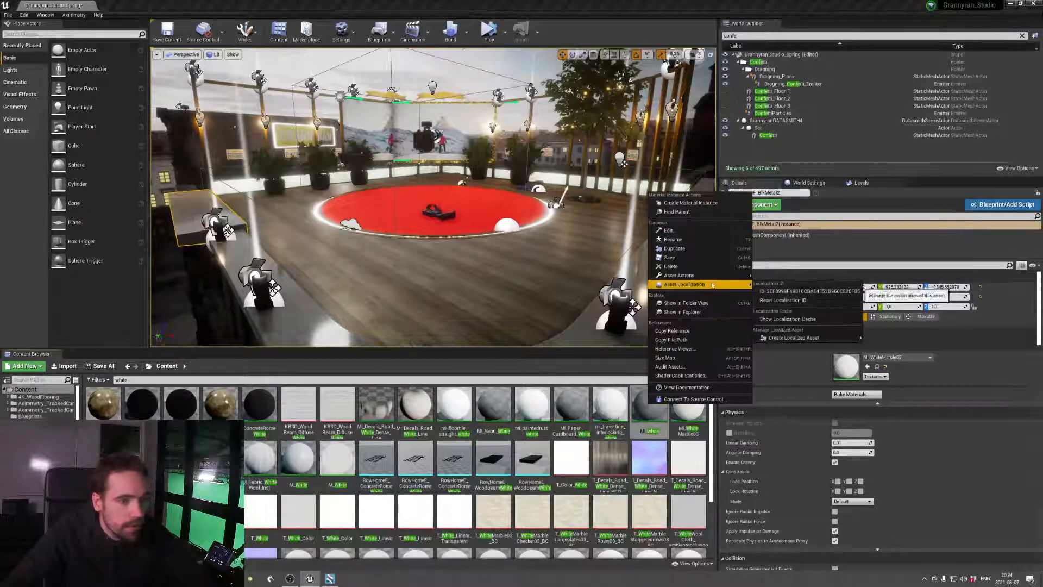
{"action": "left_click", "coordinate": [679, 313]}
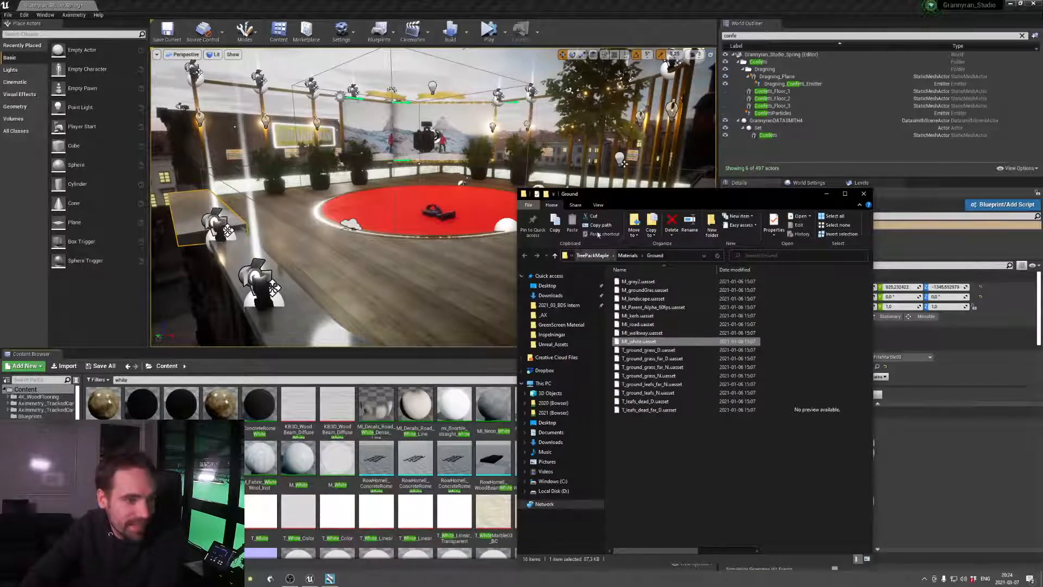
{"action": "left_click", "coordinate": [573, 256]}
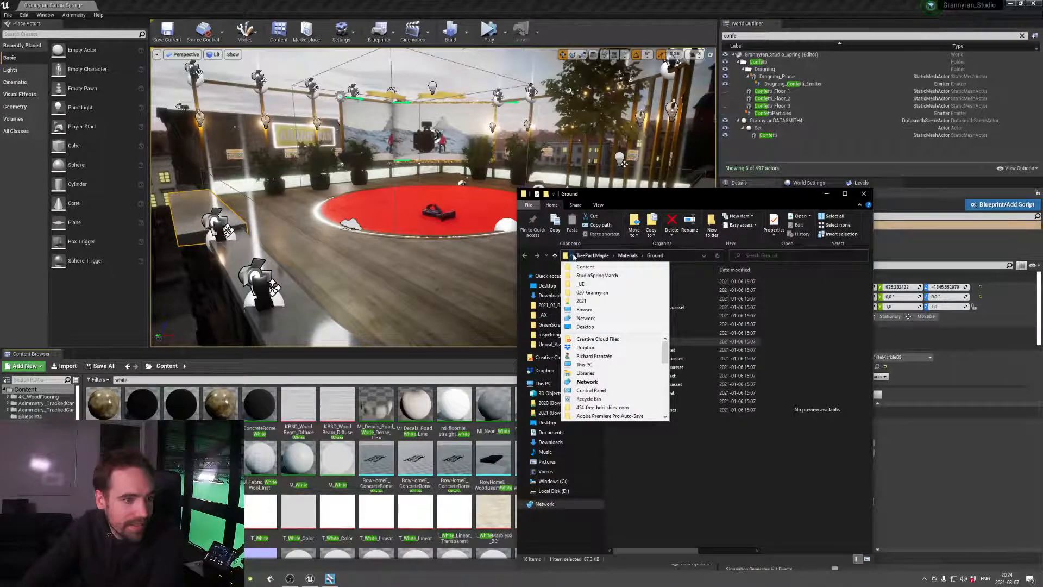
{"action": "left_click", "coordinate": [864, 194]}
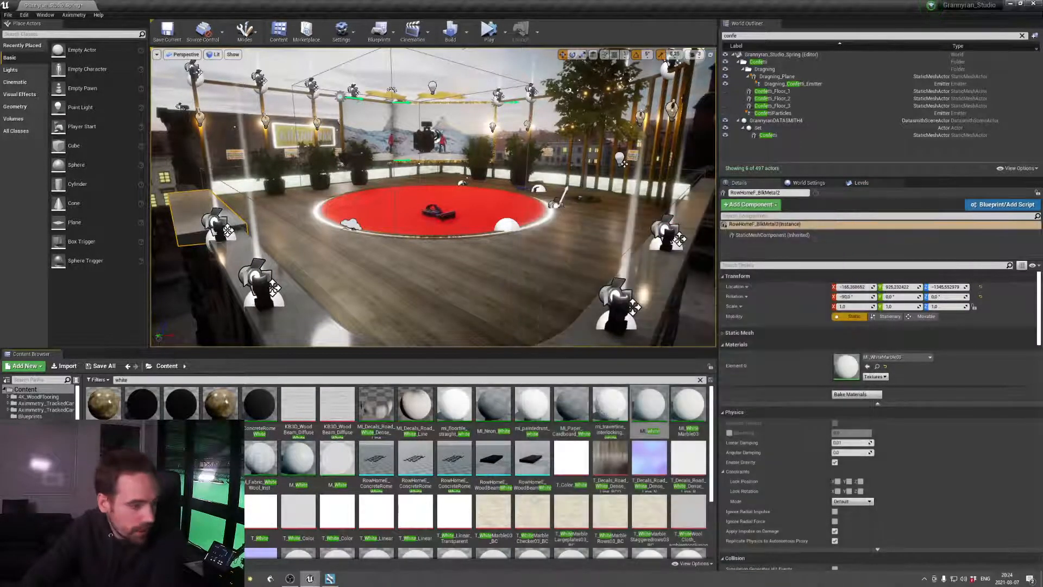
Switch to Aximmetry Composer and reselect Grannyran_Studio.uproject from the StudioSpringMarch folder as the module's import source
{"action": "left_click", "coordinate": [329, 578]}
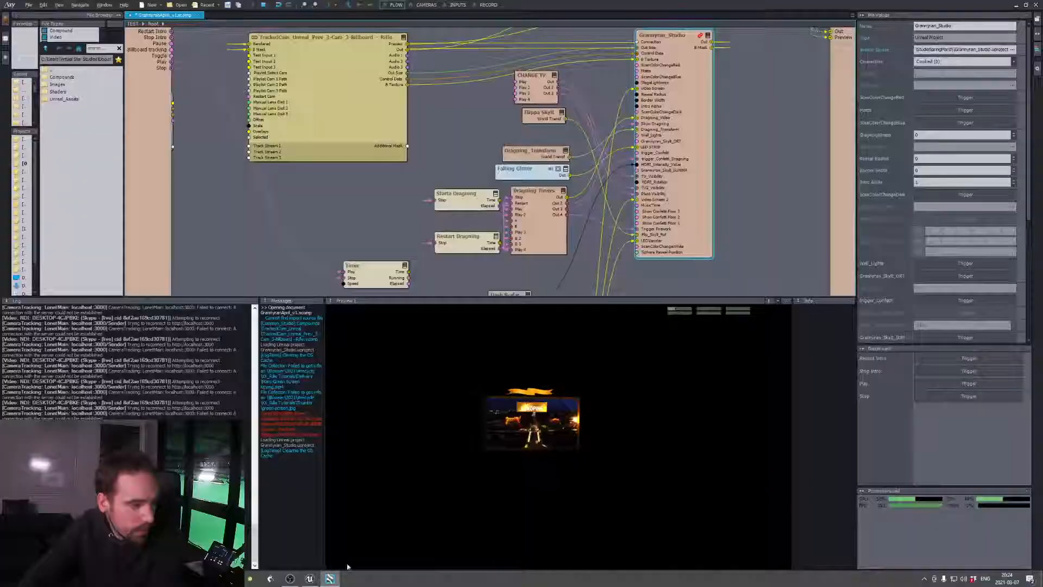
{"action": "left_click", "coordinate": [1012, 49]}
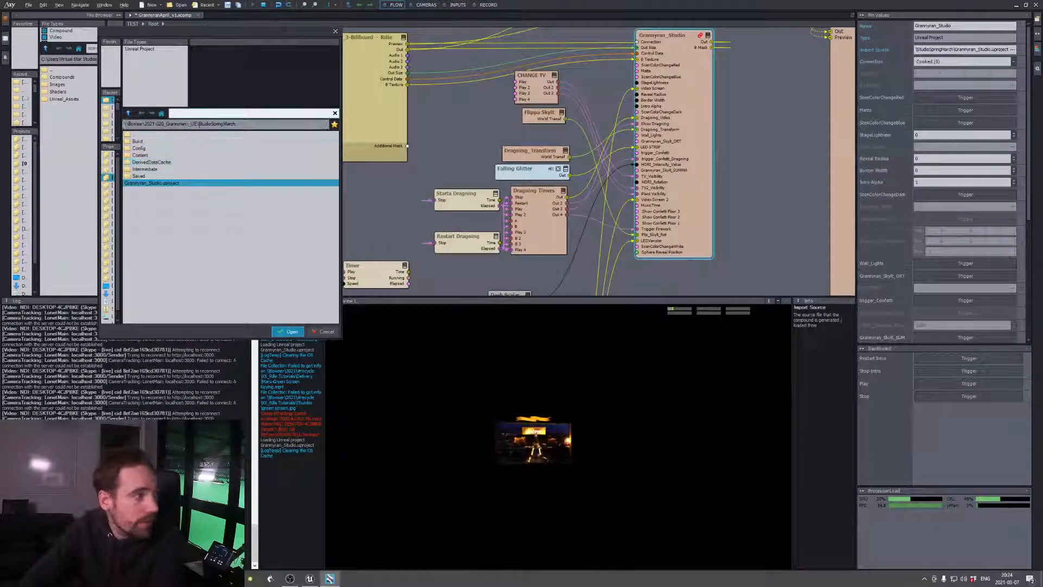
{"action": "double_click", "coordinate": [157, 182]}
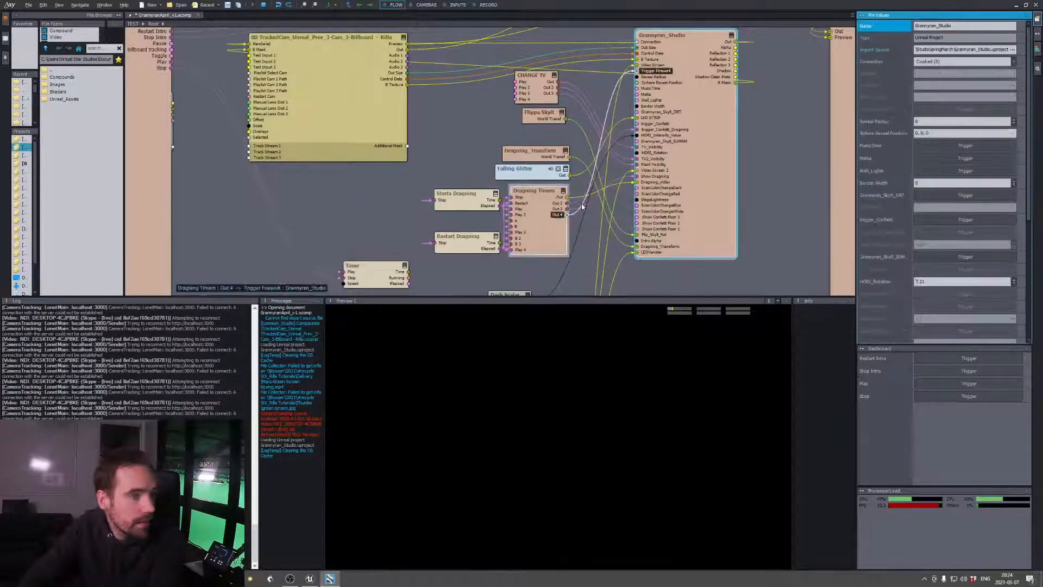
Return to Unreal Editor and save the current Grannyran_Studio_Spring level
{"action": "left_click", "coordinate": [303, 579]}
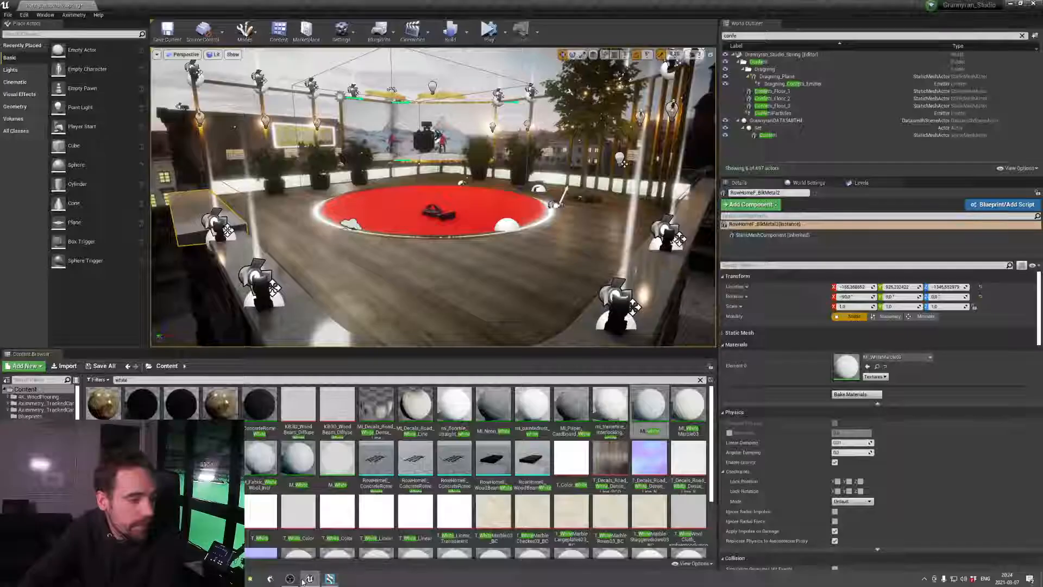
{"action": "left_click", "coordinate": [168, 32]}
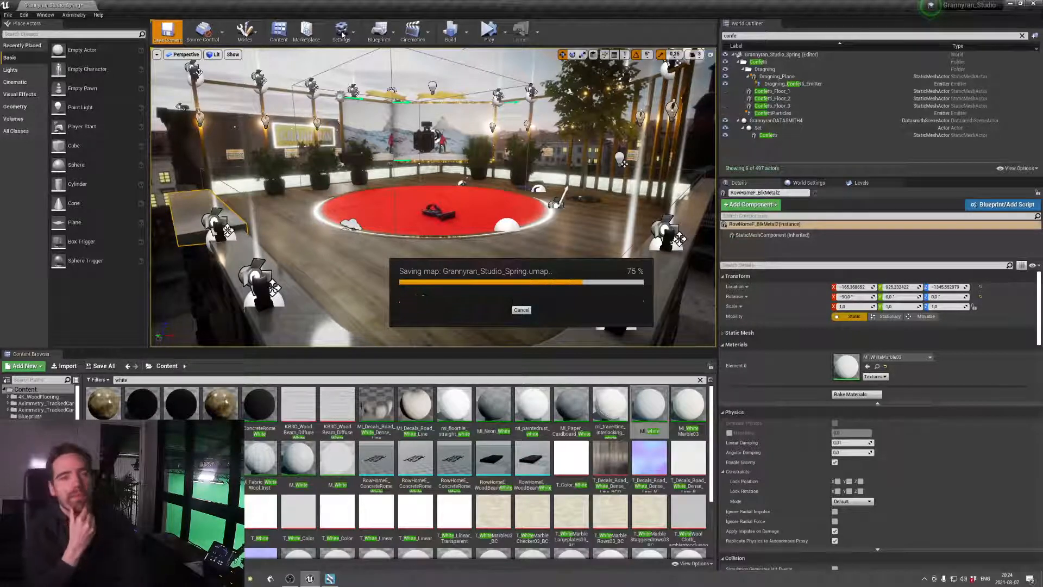
Open the Maps & Modes project settings and check the levels available for the Editor Startup Map
{"action": "left_click", "coordinate": [356, 34]}
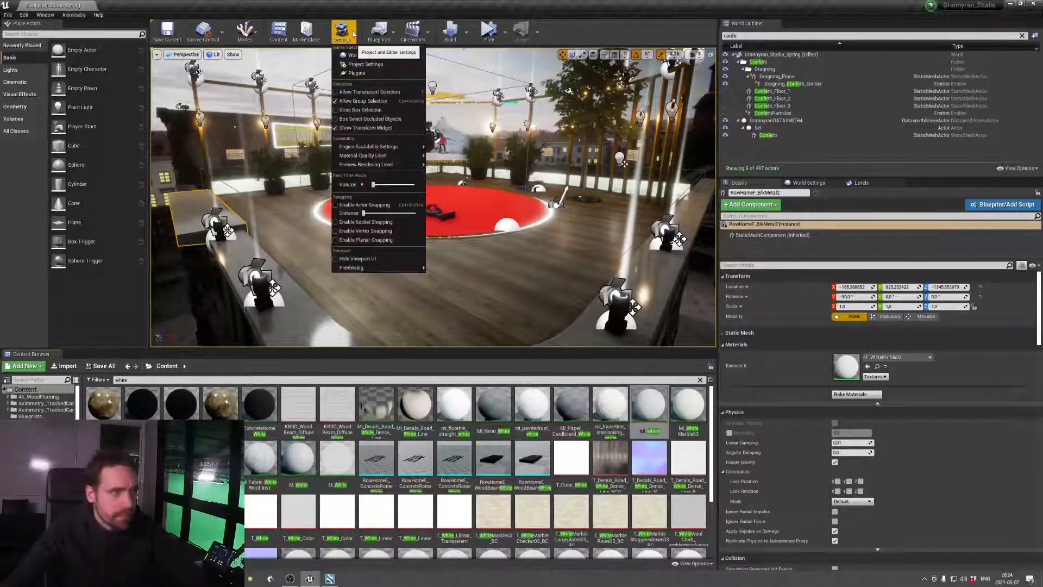
{"action": "left_click", "coordinate": [404, 61]}
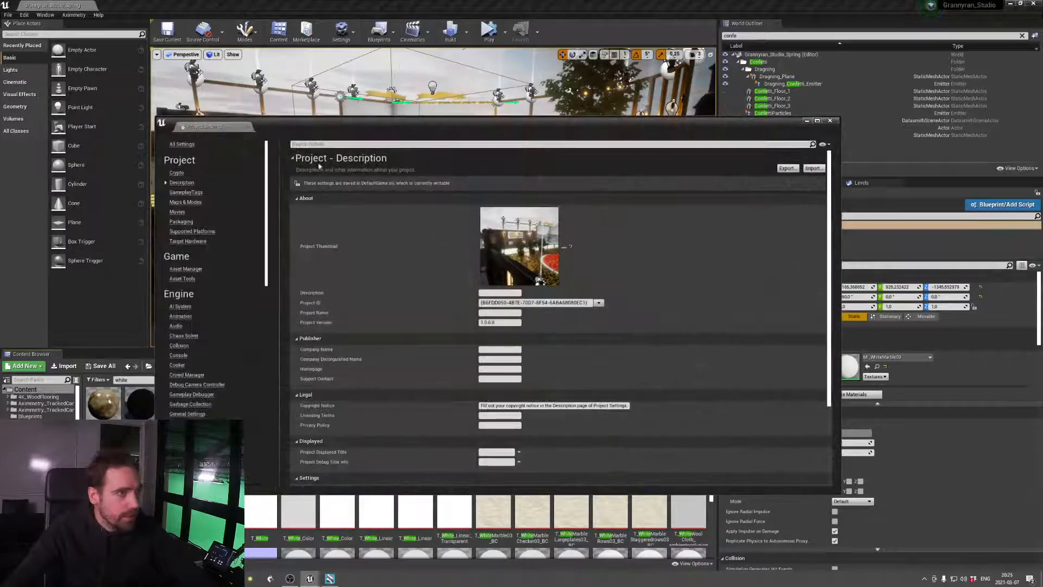
{"action": "left_click", "coordinate": [188, 201]}
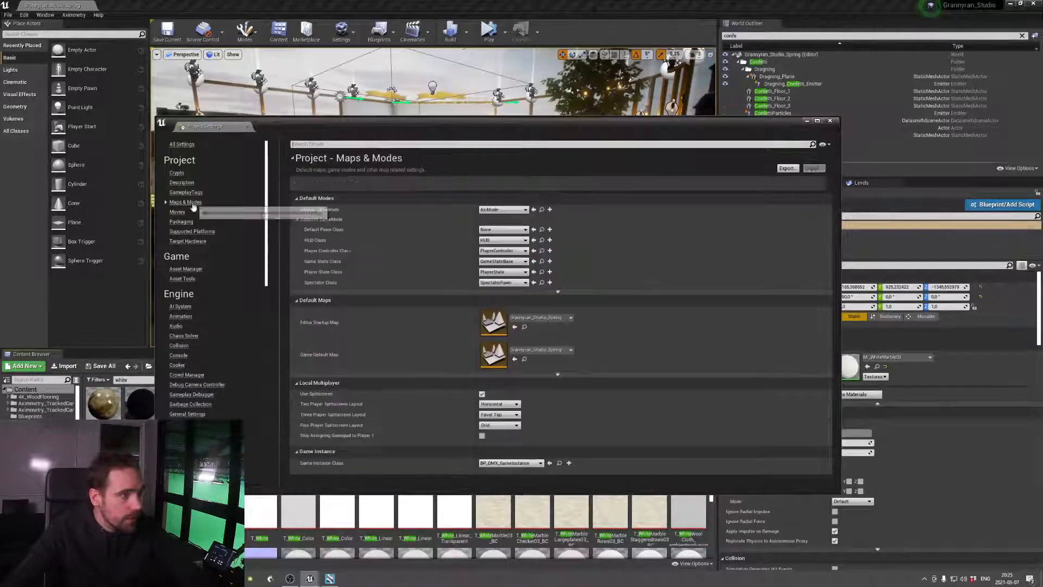
{"action": "left_click", "coordinate": [557, 318]}
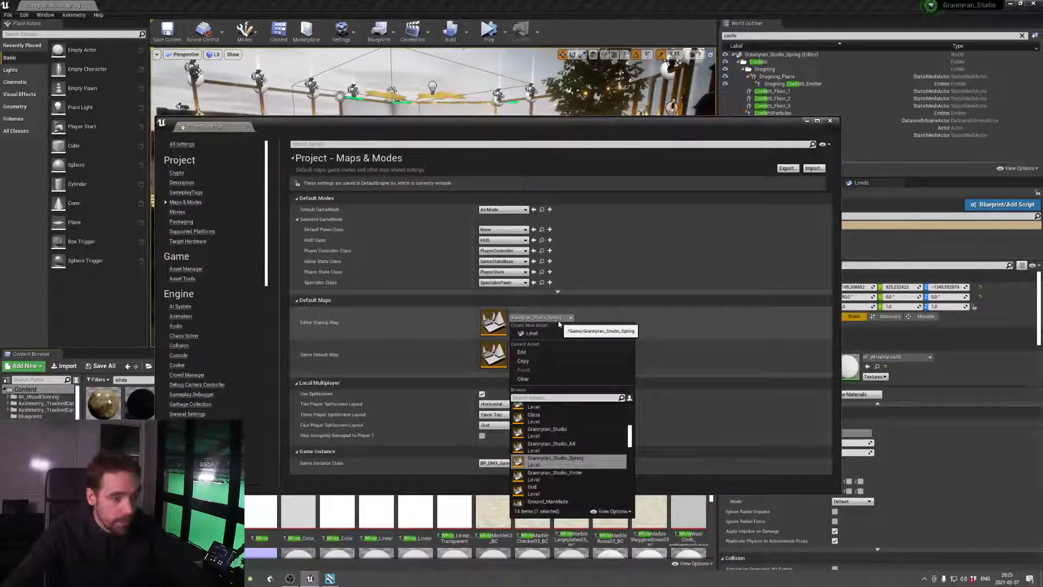
{"action": "left_click", "coordinate": [559, 321]}
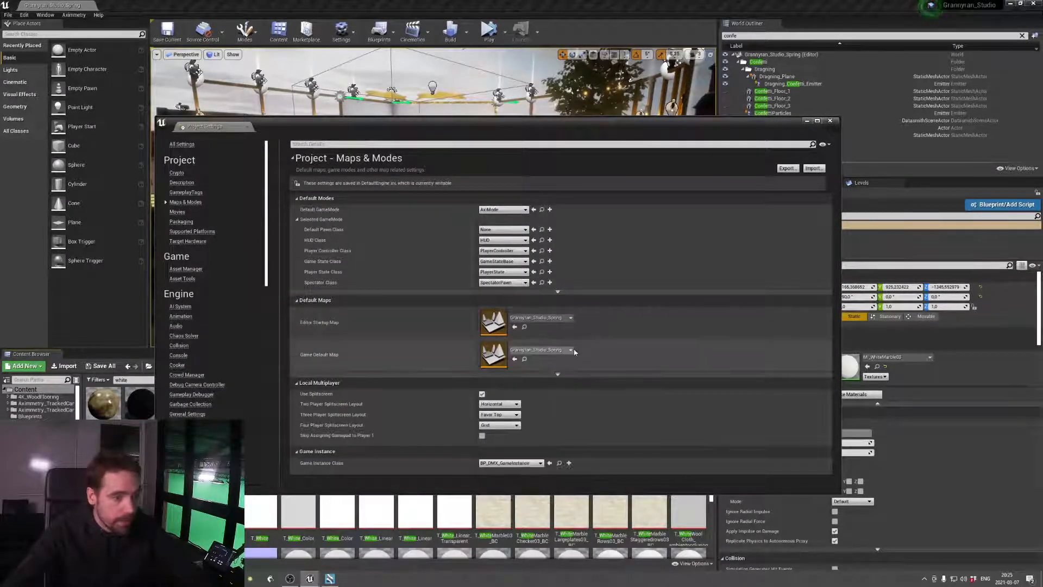
In the Packaging project settings, reveal the advanced options and find the list of maps to include in a packaged build
{"action": "left_click", "coordinate": [191, 226]}
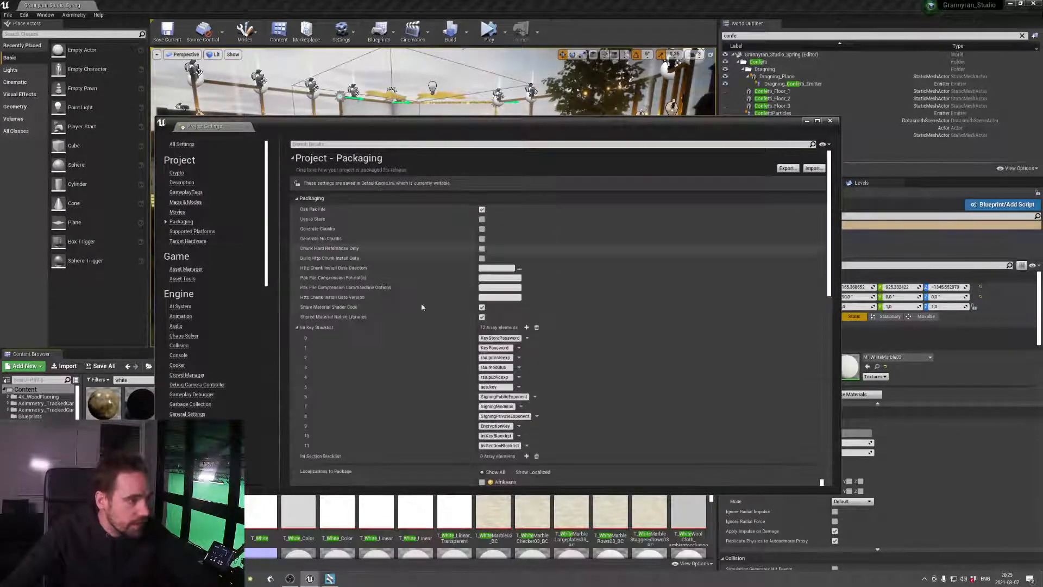
{"action": "scroll", "coordinate": [409, 306], "scroll_direction": "down", "scroll_amount": 10}
{"action": "scroll", "coordinate": [405, 311], "scroll_direction": "down", "scroll_amount": 8}
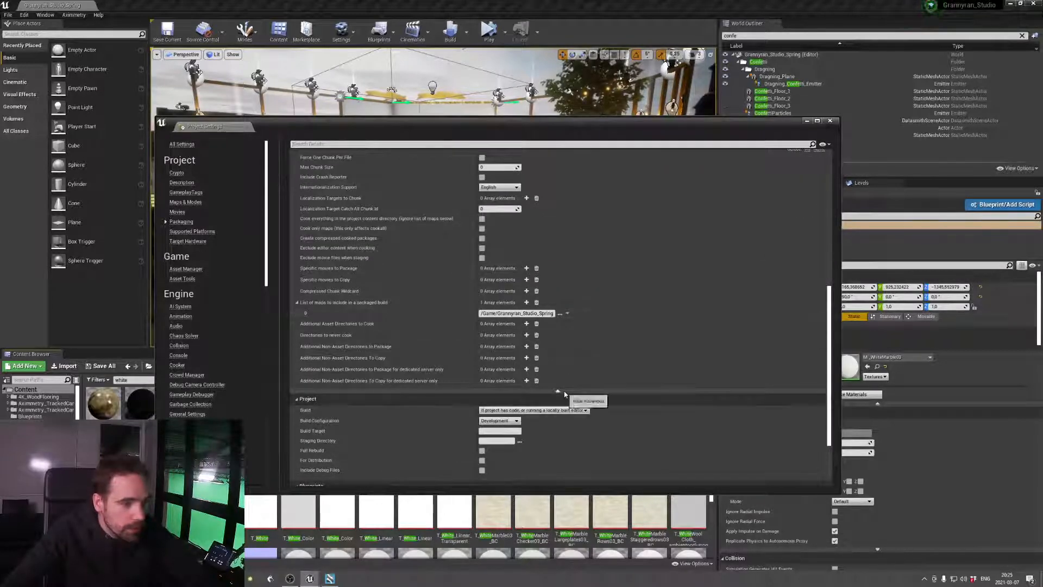
{"action": "scroll", "coordinate": [447, 306], "scroll_direction": "up", "scroll_amount": 15}
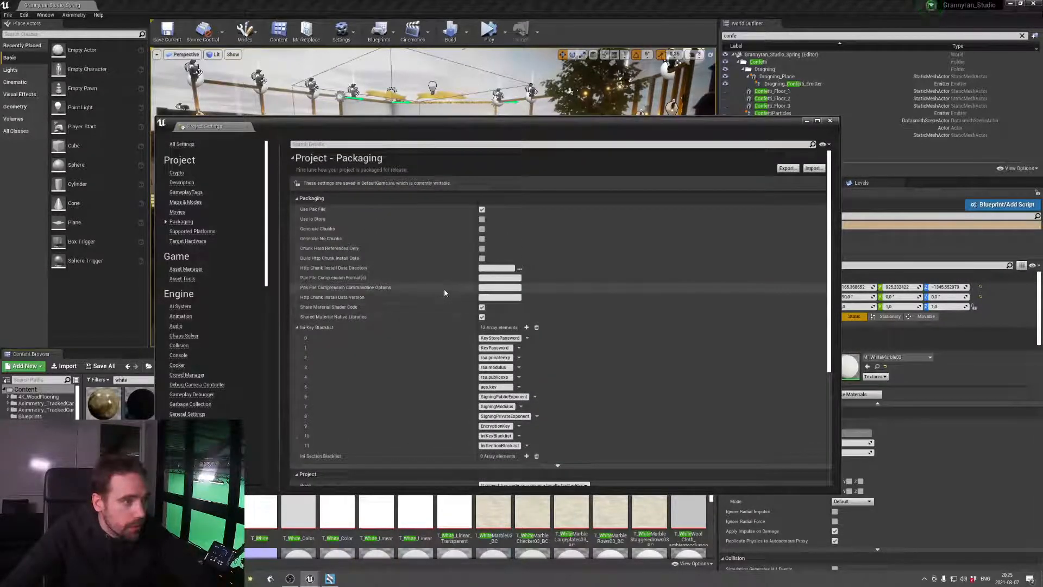
{"action": "scroll", "coordinate": [444, 289], "scroll_direction": "down", "scroll_amount": 3}
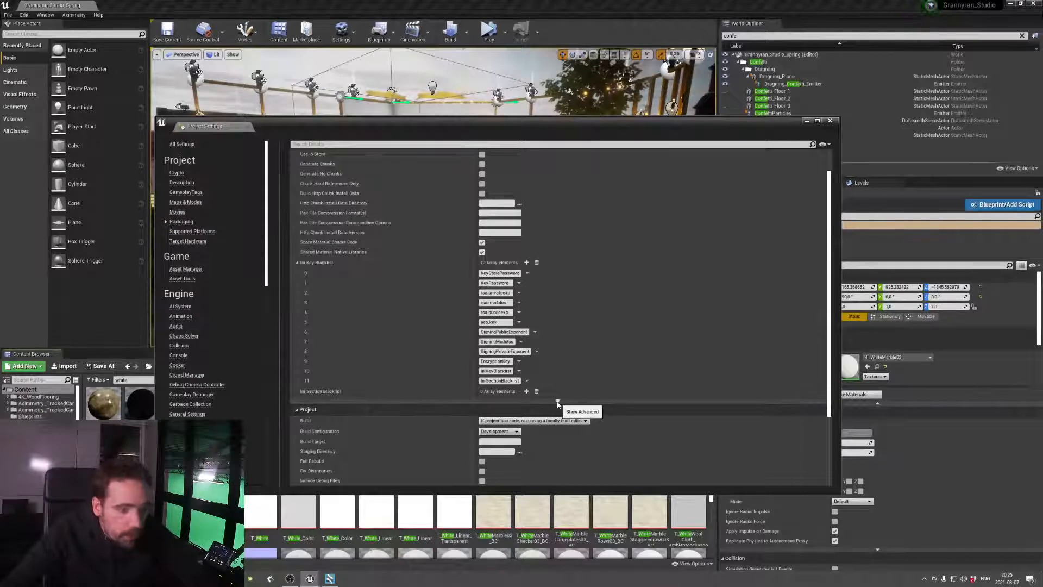
{"action": "left_click", "coordinate": [557, 403]}
{"action": "scroll", "coordinate": [434, 373], "scroll_direction": "down", "scroll_amount": 5}
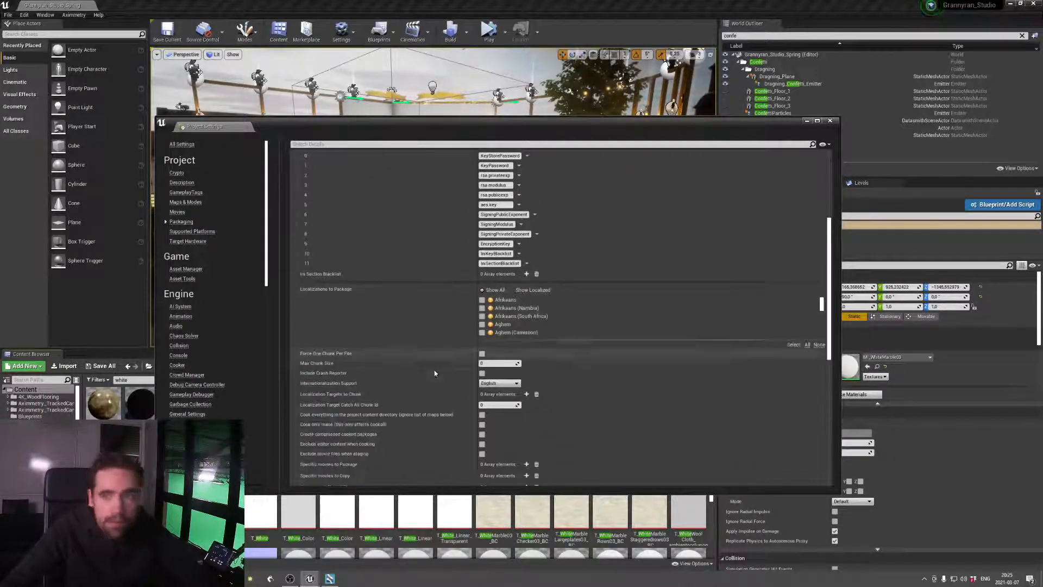
{"action": "scroll", "coordinate": [435, 373], "scroll_direction": "down", "scroll_amount": 6}
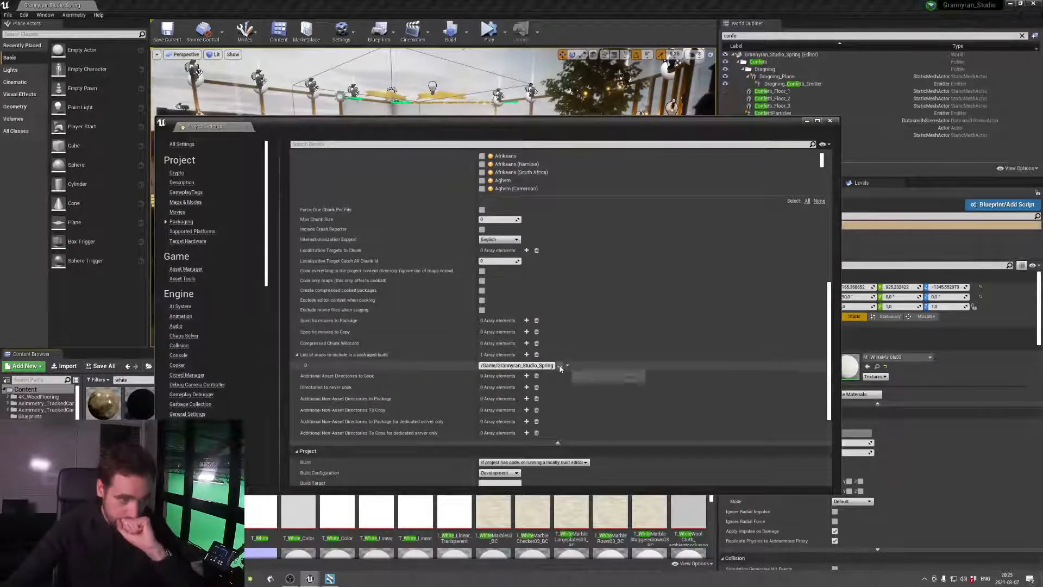
Choose Grannyran_Studio_Spring.umap as the map to include in the packaged build, close the project settings and save the level
{"action": "left_click", "coordinate": [560, 366]}
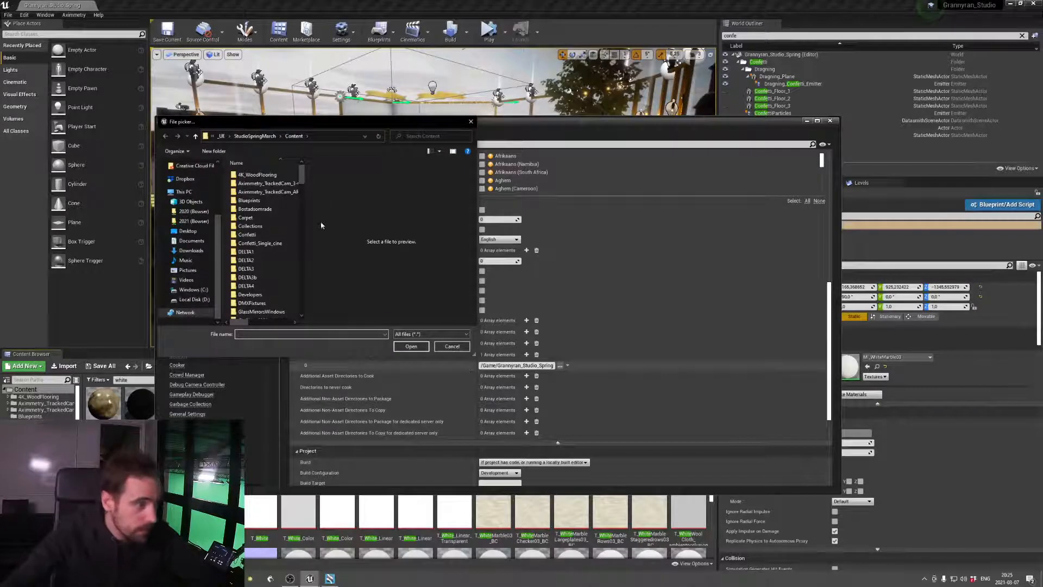
{"action": "left_click_drag", "start_coordinate": [302, 179], "coordinate": [289, 286]}
{"action": "scroll", "coordinate": [289, 287], "scroll_direction": "down", "scroll_amount": 2}
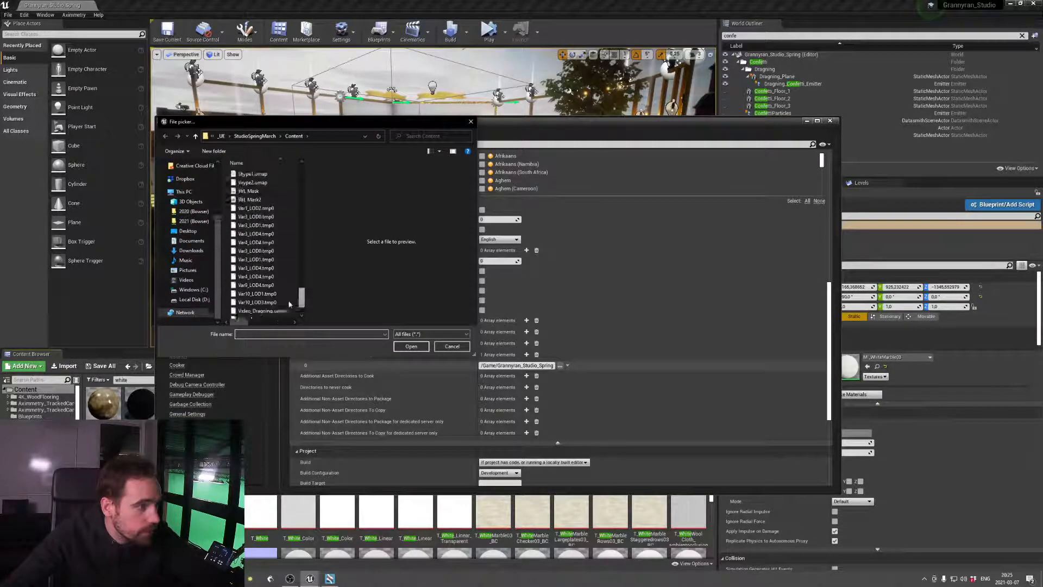
{"action": "scroll", "coordinate": [290, 286], "scroll_direction": "up", "scroll_amount": 5}
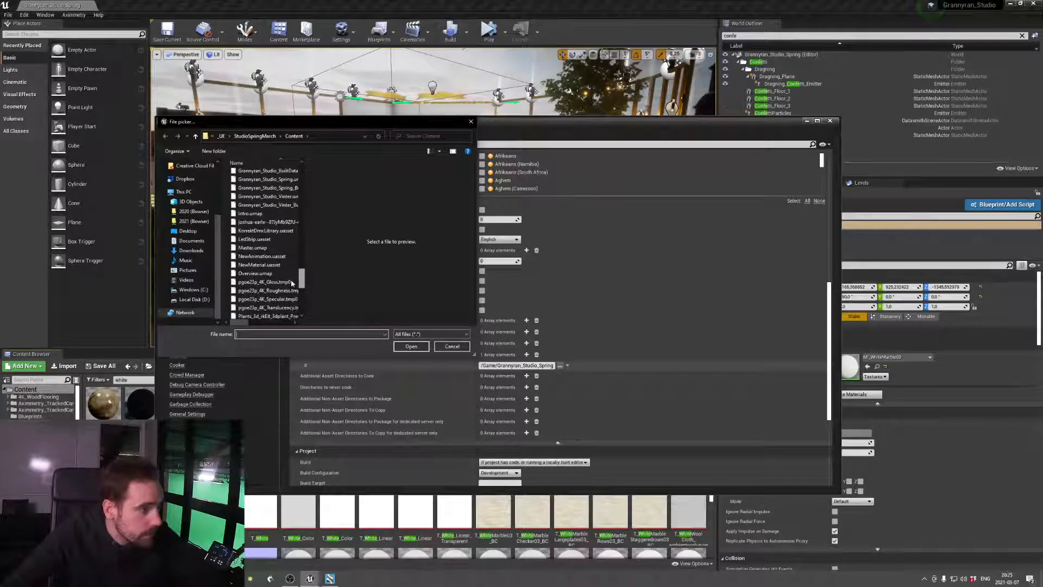
{"action": "double_click", "coordinate": [306, 223]}
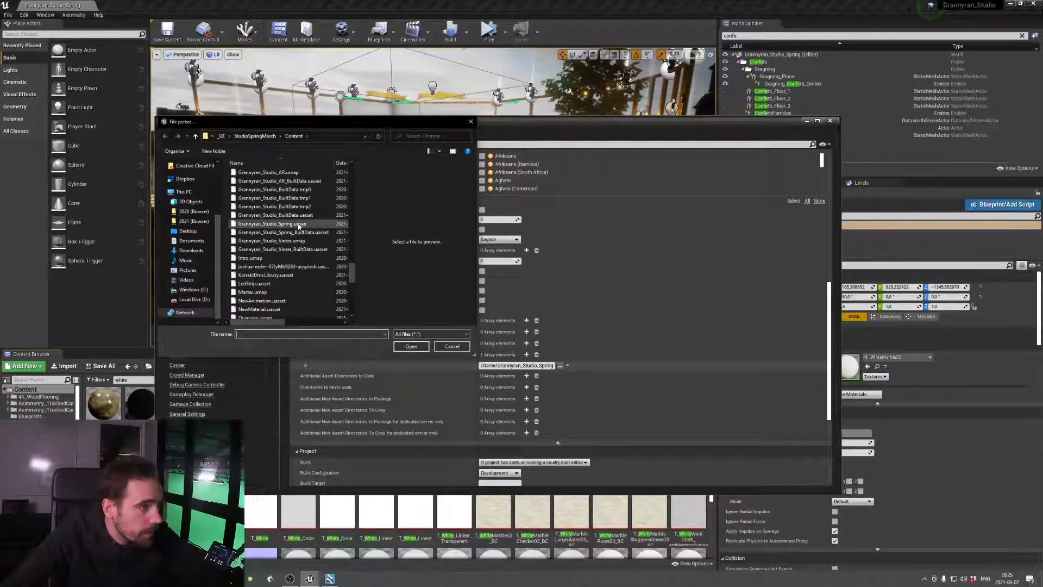
{"action": "left_click", "coordinate": [305, 224]}
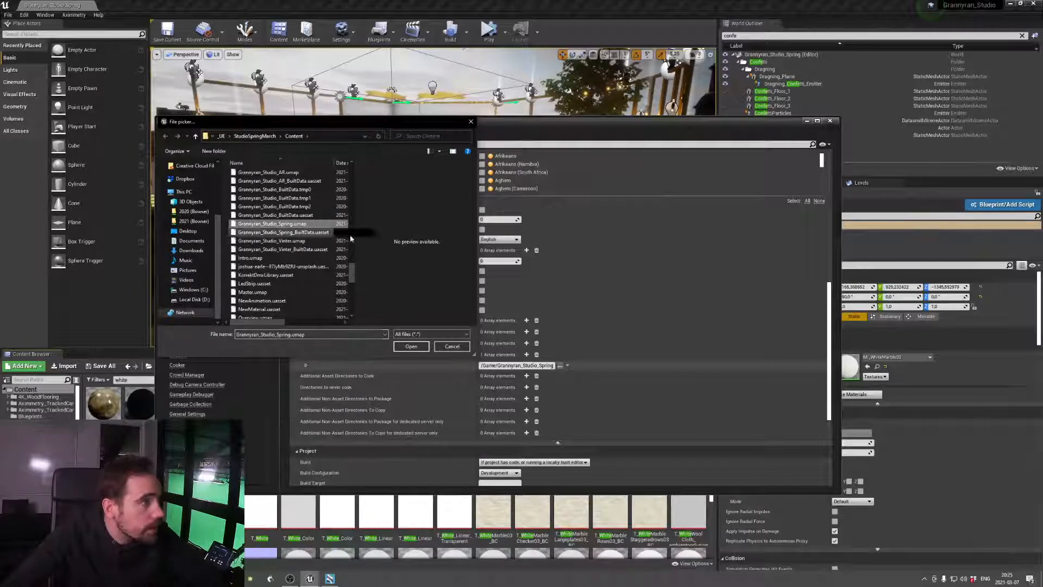
{"action": "left_click", "coordinate": [411, 347]}
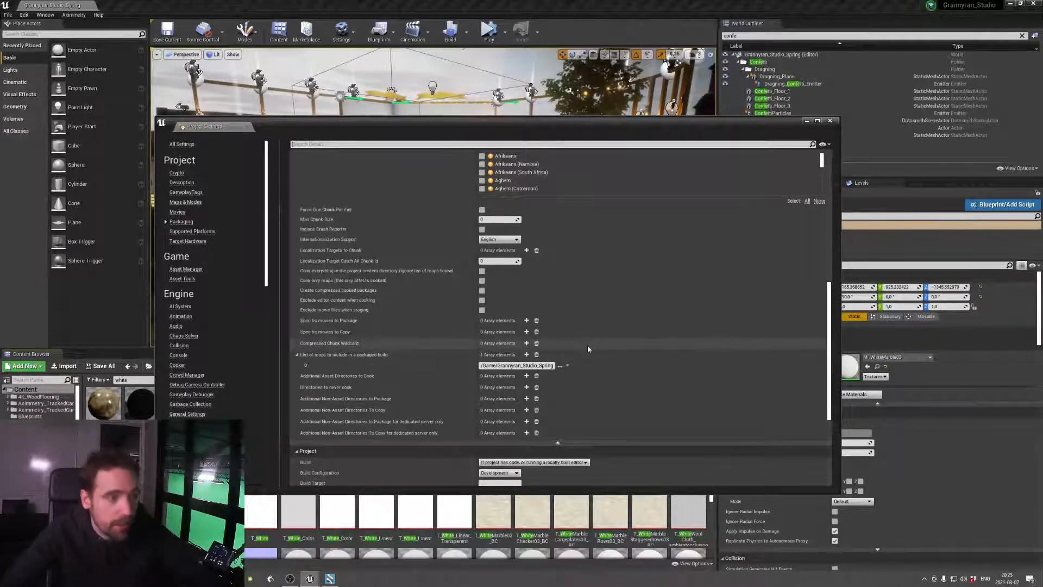
{"action": "left_click", "coordinate": [830, 120]}
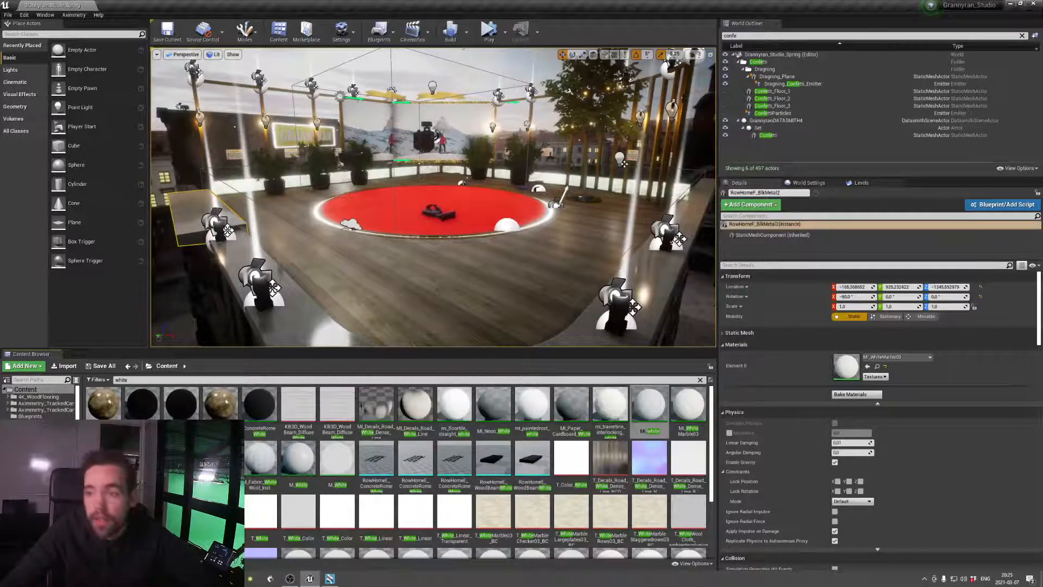
{"action": "left_click", "coordinate": [167, 29]}
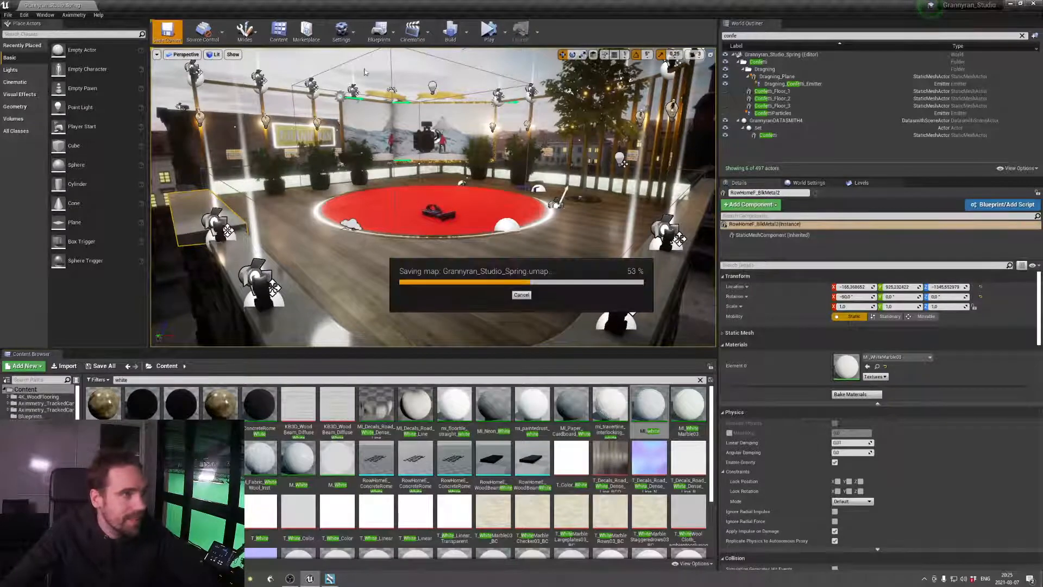
Switch to Aximmetry Composer, check the camera mode and preview the Alpha output of the Grannyran_Studio module
{"action": "left_click", "coordinate": [332, 579]}
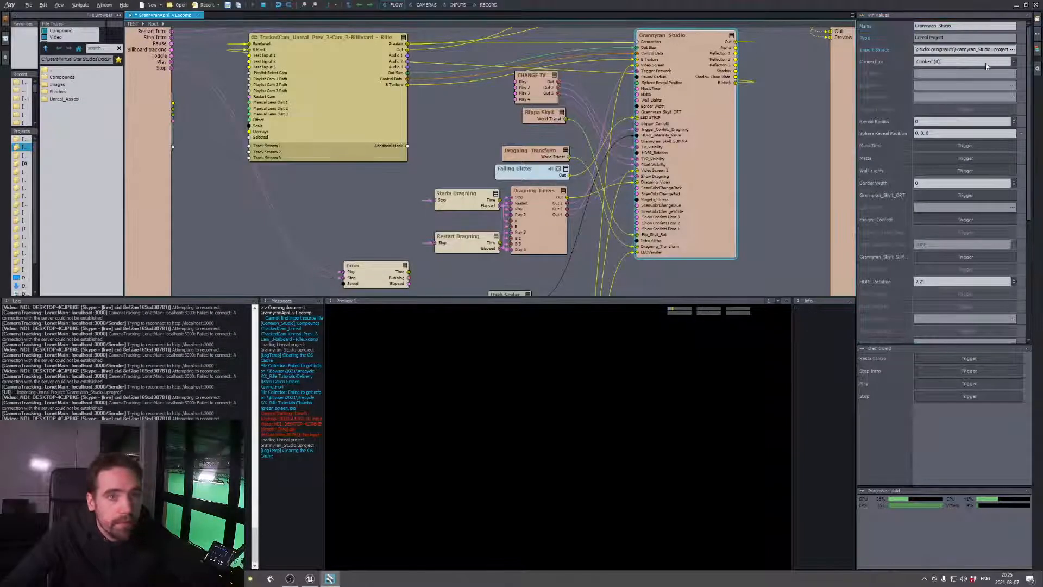
{"action": "left_click", "coordinate": [427, 4]}
{"action": "left_click", "coordinate": [305, 187]}
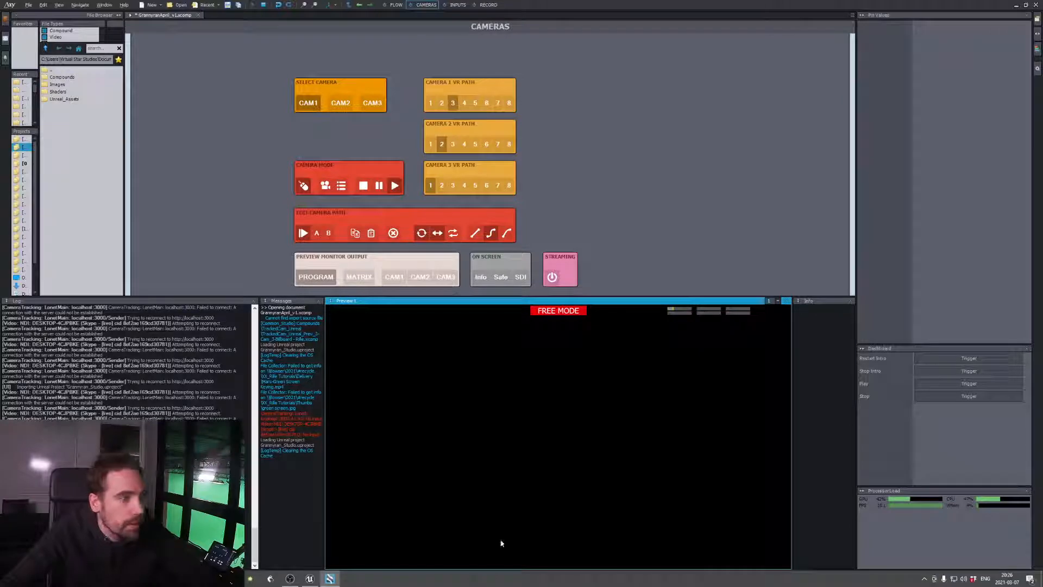
{"action": "left_click", "coordinate": [325, 185]}
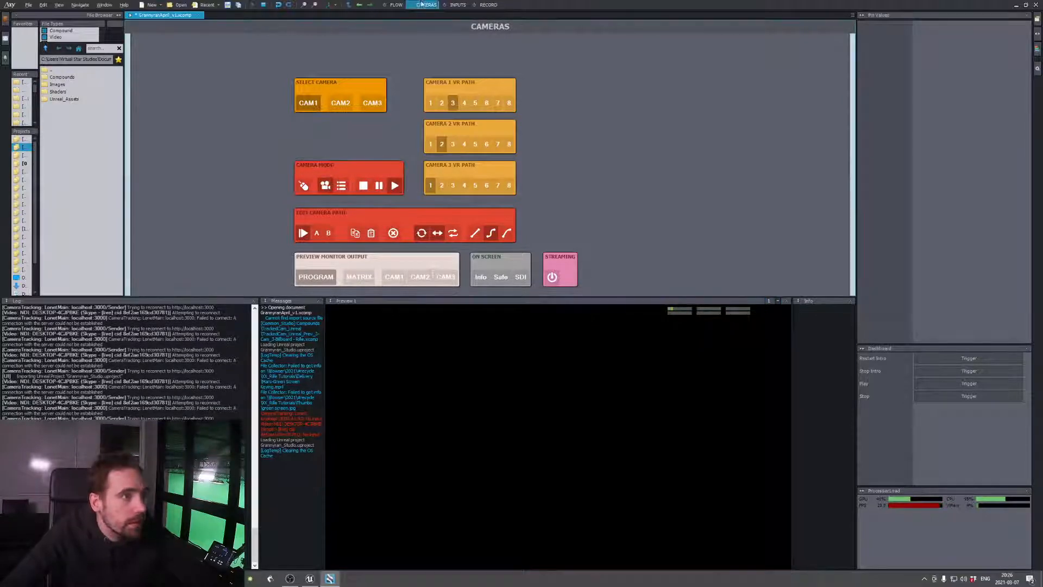
{"action": "left_click", "coordinate": [395, 5]}
{"action": "left_click", "coordinate": [675, 136]}
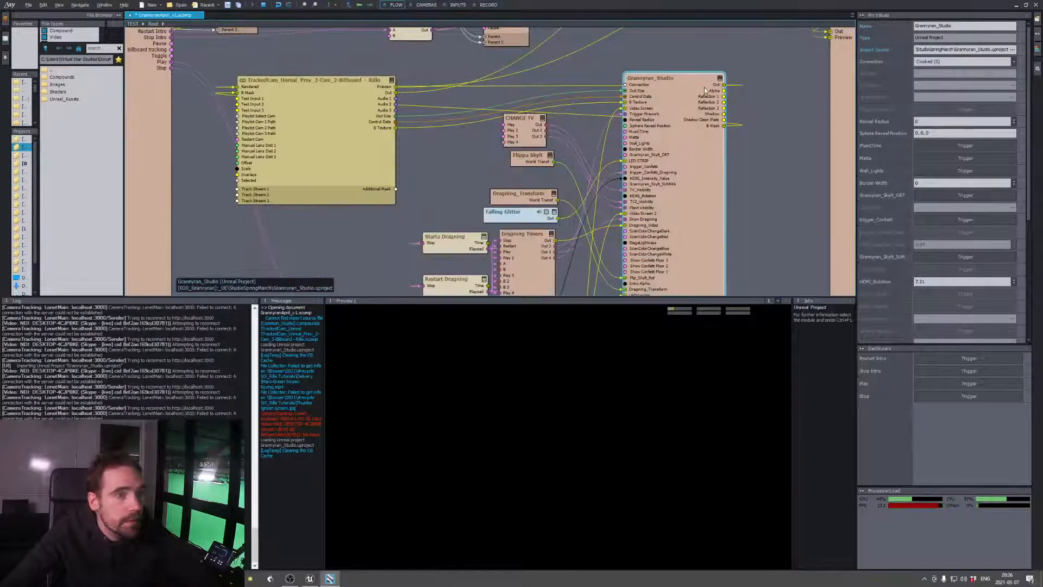
{"action": "mouse_move", "coordinate": [726, 95]}
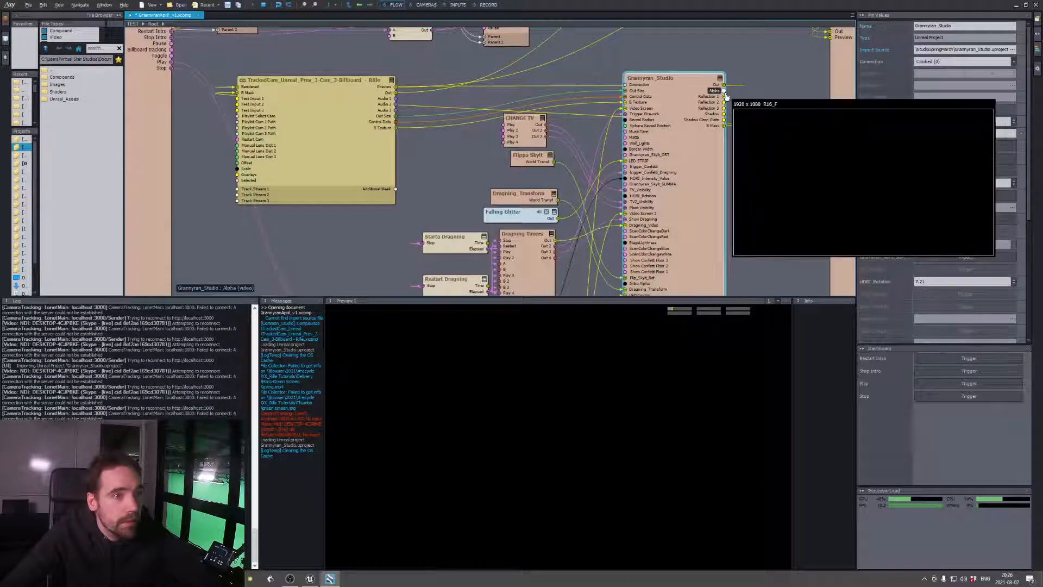
Return to Unreal Editor, clear the Content Browser search and filter the World Outliner by "axim"
{"action": "key", "text": "alt+Tab"}
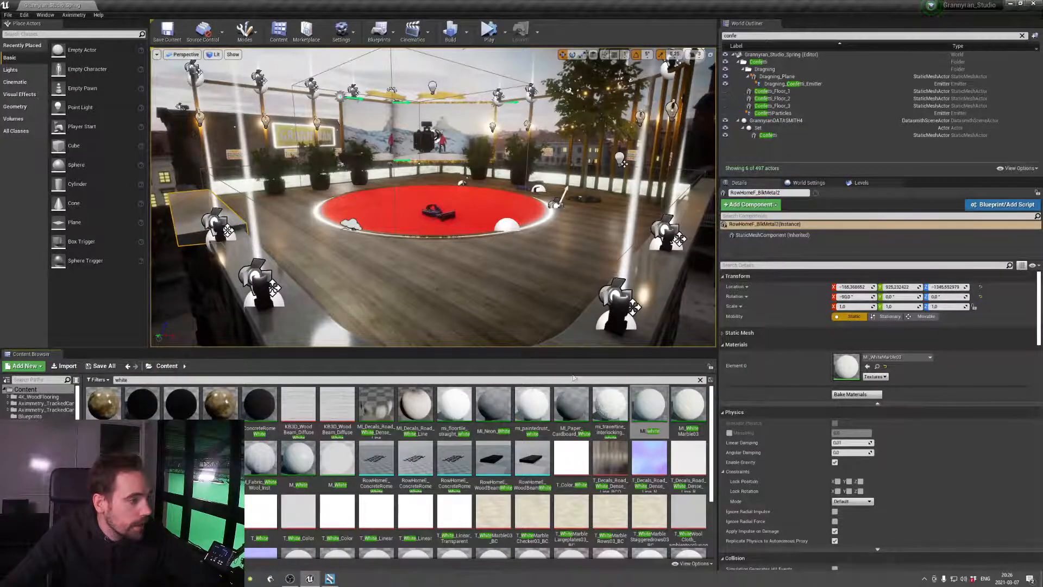
{"action": "left_click", "coordinate": [701, 380]}
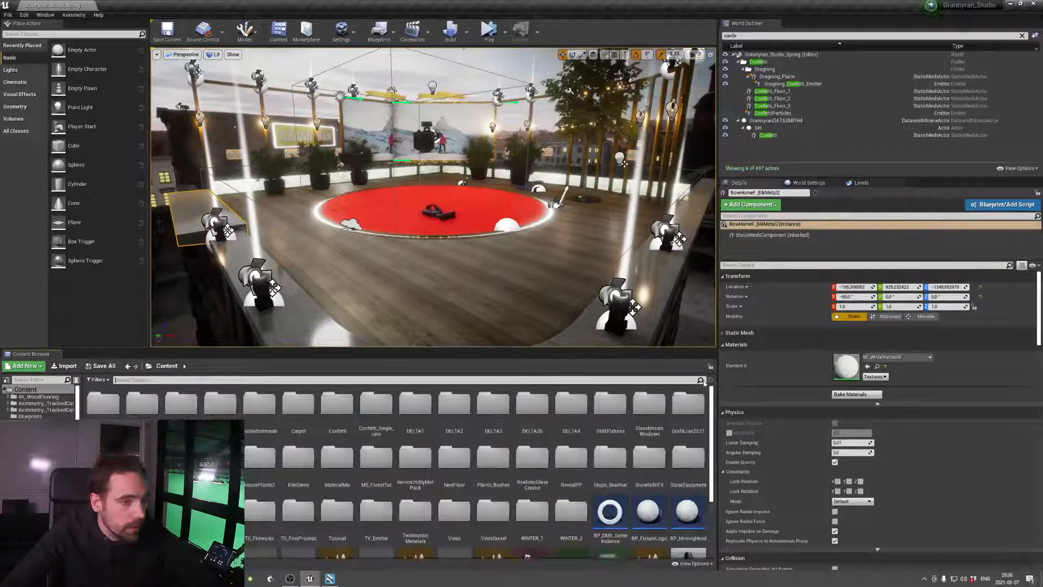
{"action": "left_click", "coordinate": [977, 36]}
{"action": "key", "text": "BackSpace"}
{"action": "key", "text": "BackSpace"}
{"action": "key", "text": "BackSpace"}
{"action": "key", "text": "BackSpace"}
{"action": "key", "text": "BackSpace"}
{"action": "type", "text": "axim"}
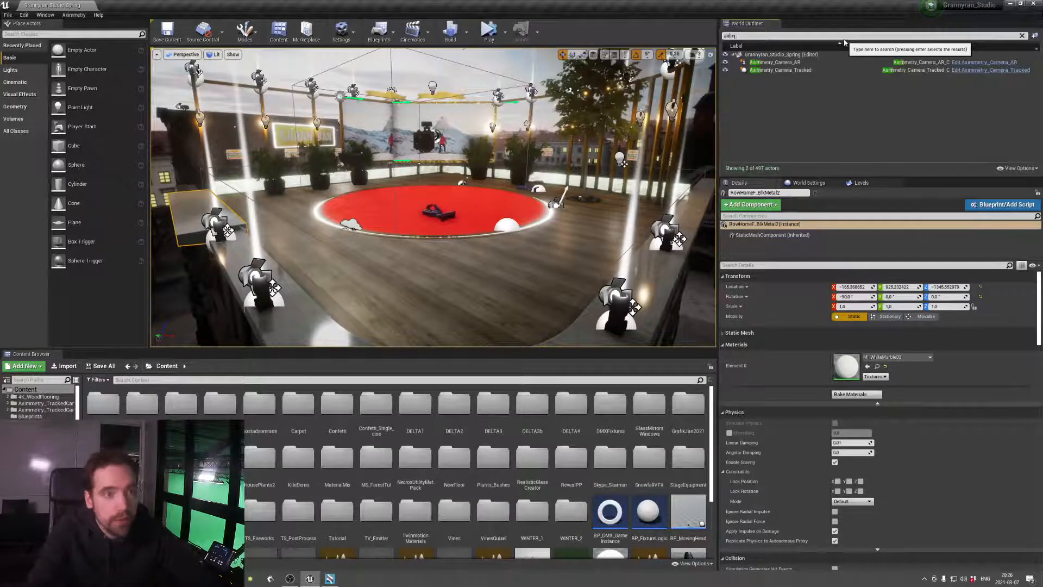
Delete the Aximmetry_Camera_AR actor from the level and select Aximmetry_Camera_Tracked
{"action": "left_click", "coordinate": [823, 62]}
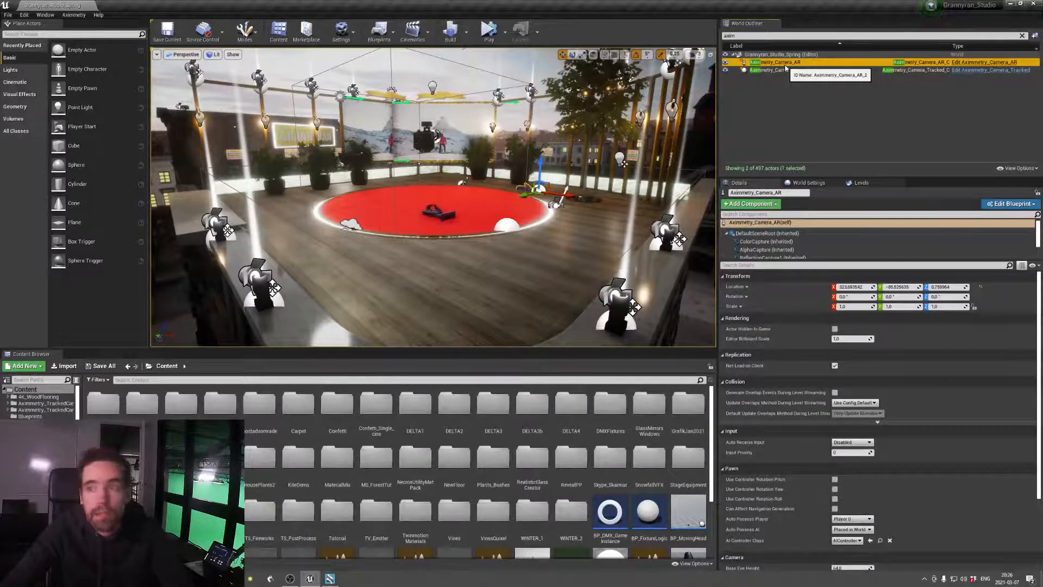
{"action": "key", "text": "Delete"}
{"action": "left_click", "coordinate": [783, 63]}
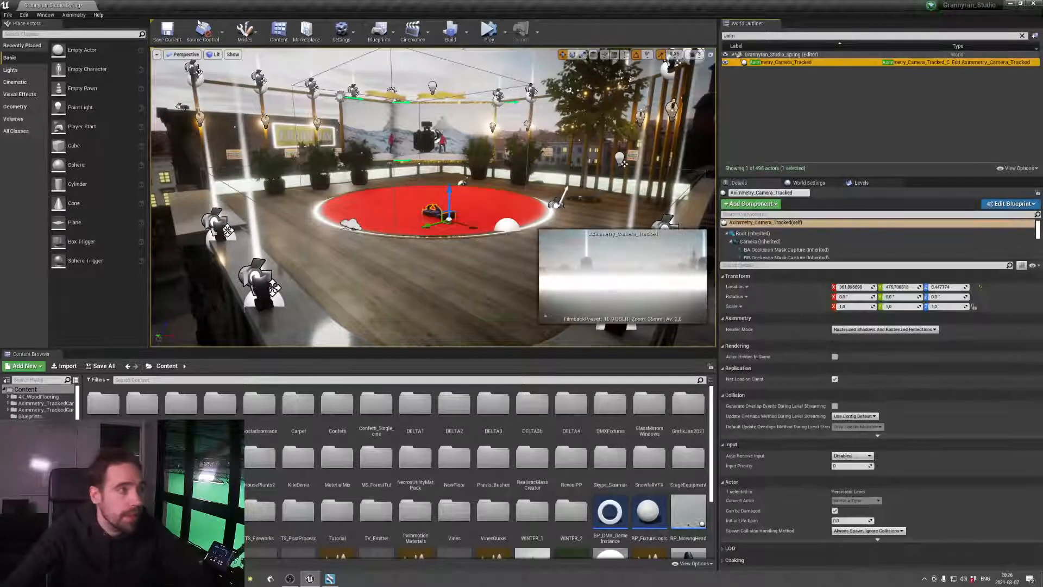
Save the current level and try to cook the project's content for Windows
{"action": "left_click", "coordinate": [168, 31]}
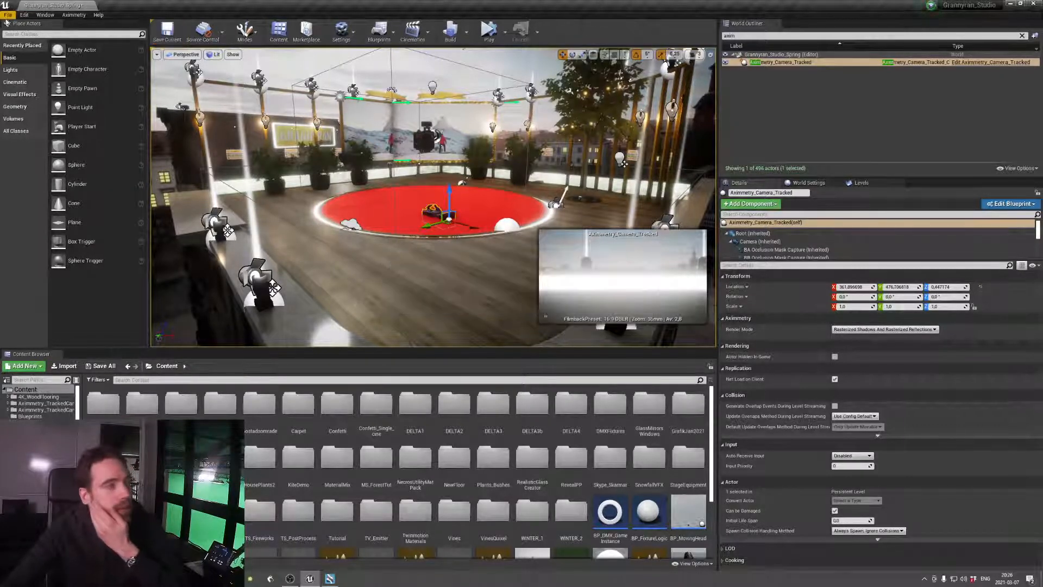
{"action": "left_click", "coordinate": [8, 14]}
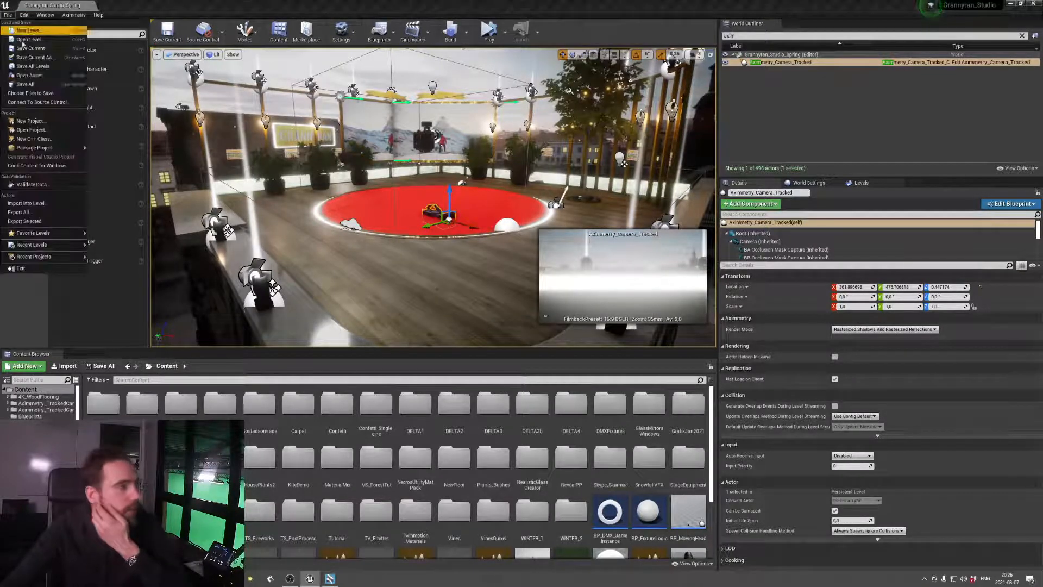
{"action": "left_click", "coordinate": [52, 166]}
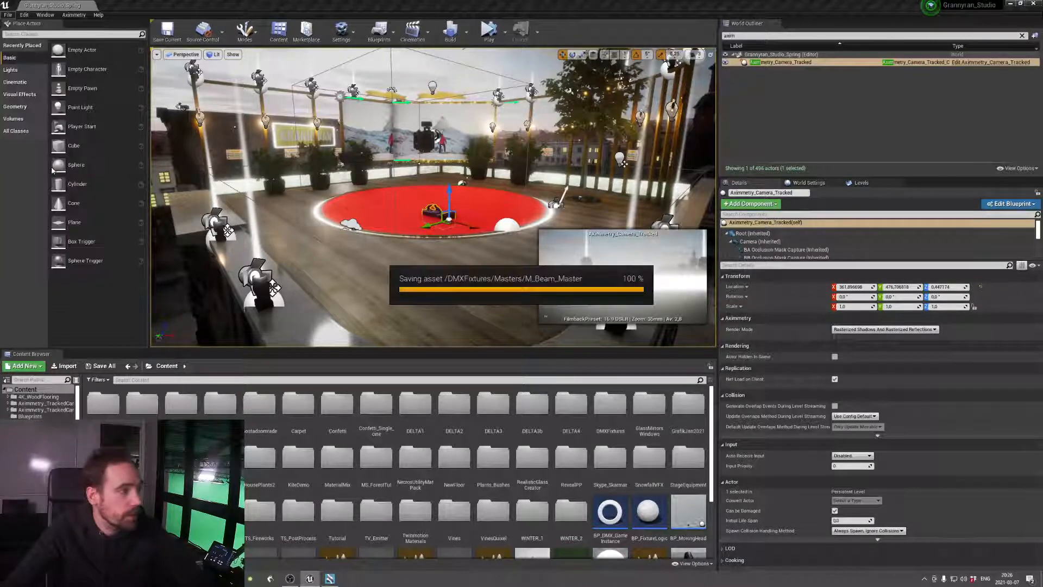
Switch to Aximmetry Composer, force the unresponsive program to close and cancel its problem report
{"action": "left_click", "coordinate": [330, 578]}
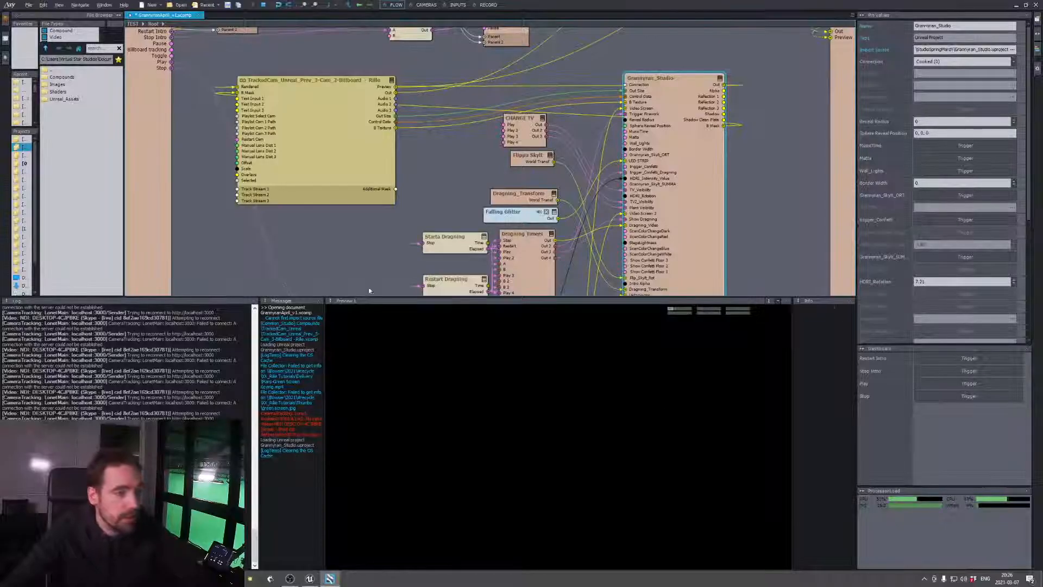
{"action": "right_click_drag", "start_coordinate": [454, 186], "coordinate": [416, 157]}
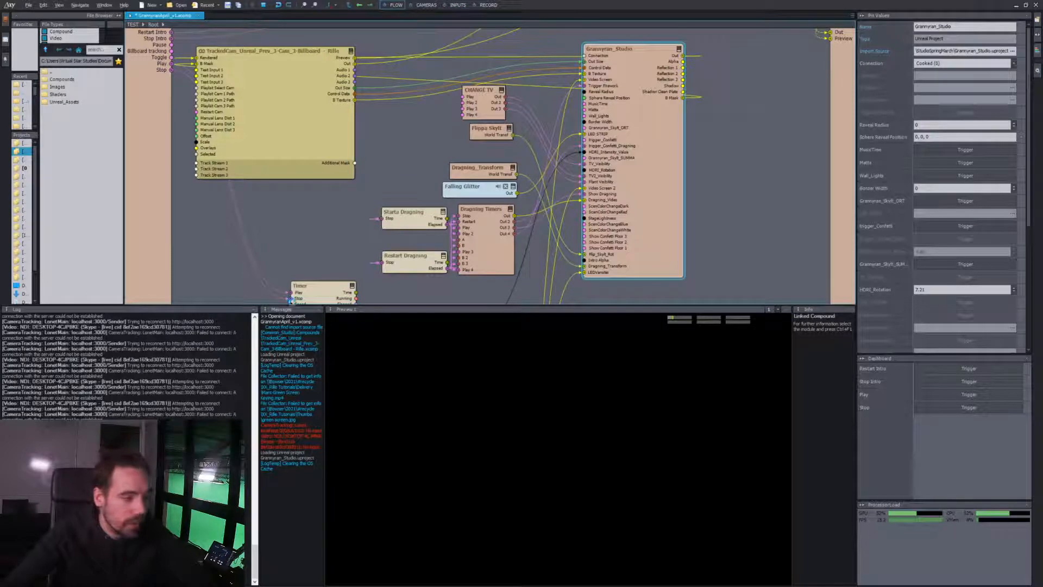
{"action": "key", "text": "alt+Tab"}
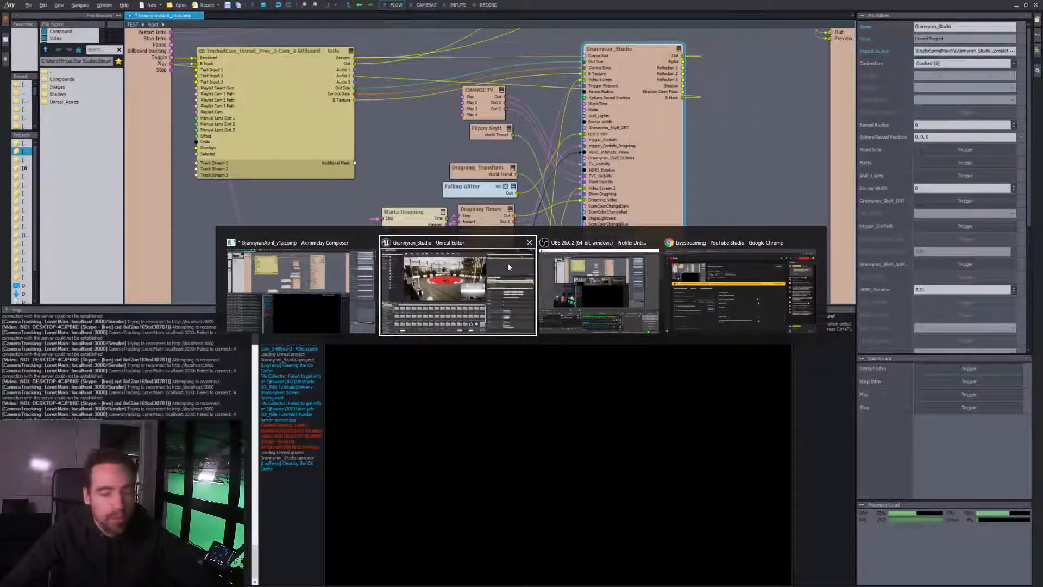
{"action": "left_click", "coordinate": [329, 296]}
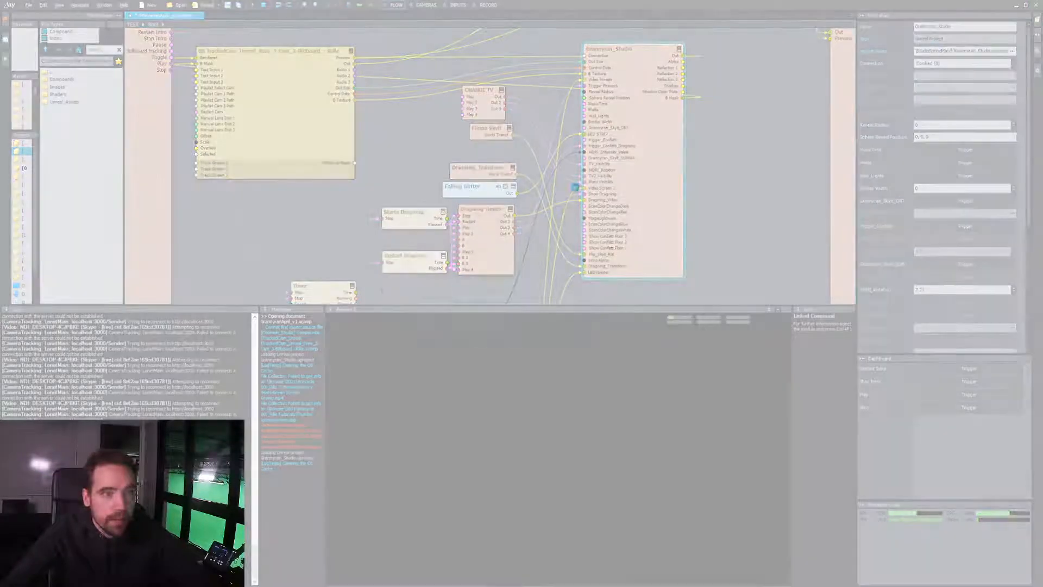
{"action": "left_click", "coordinate": [520, 303]}
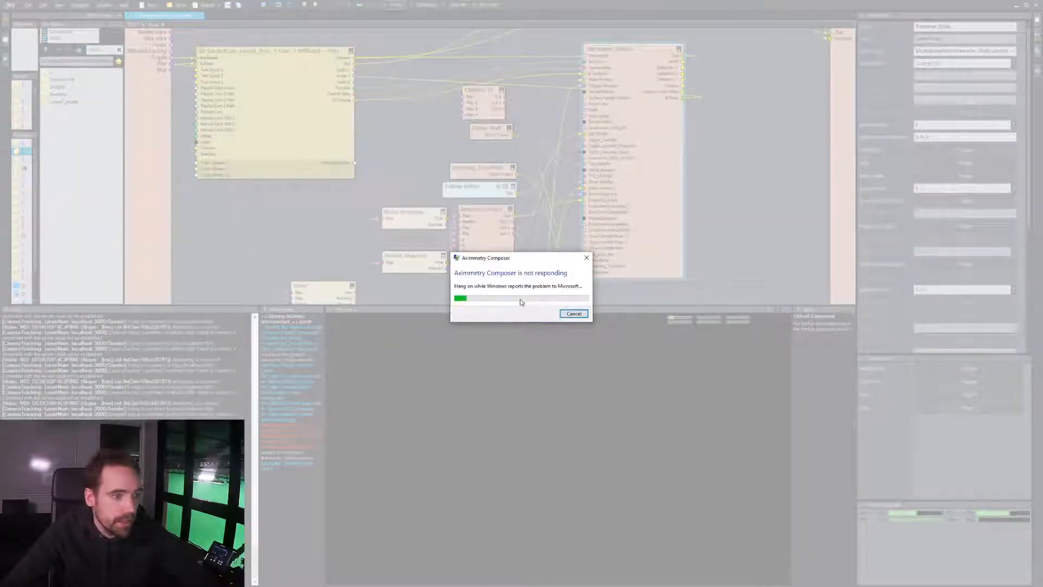
{"action": "left_click", "coordinate": [573, 314]}
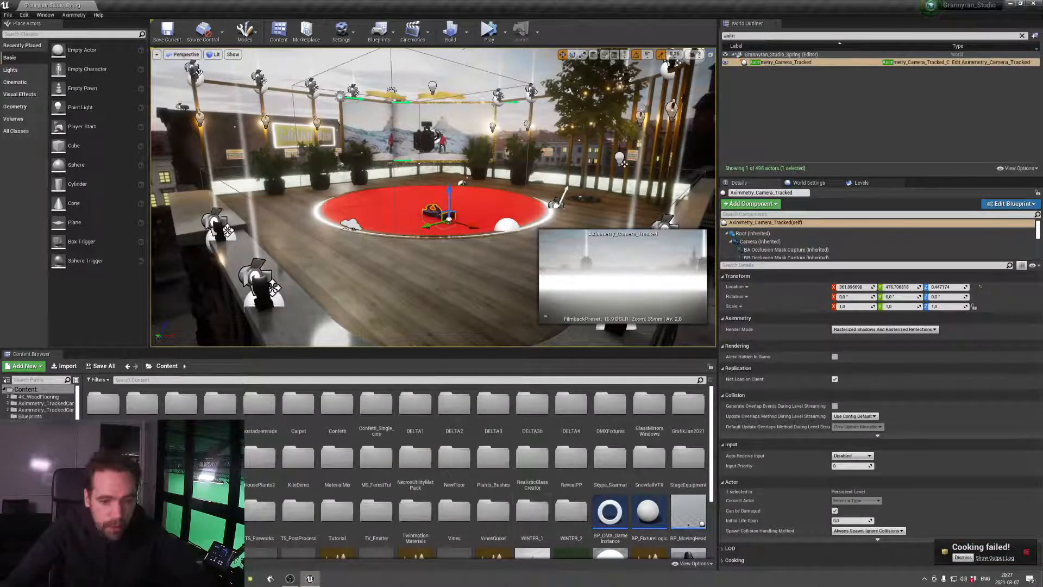
Open the cooking output log, read through the errors and close the log
{"action": "left_click", "coordinate": [1005, 558]}
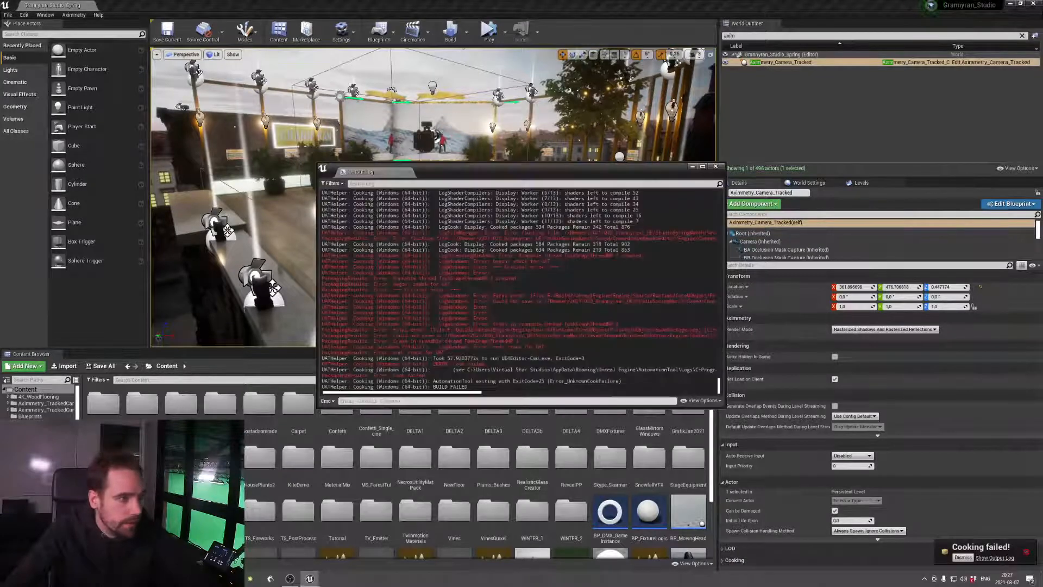
{"action": "left_click_drag", "start_coordinate": [456, 397], "coordinate": [642, 408]}
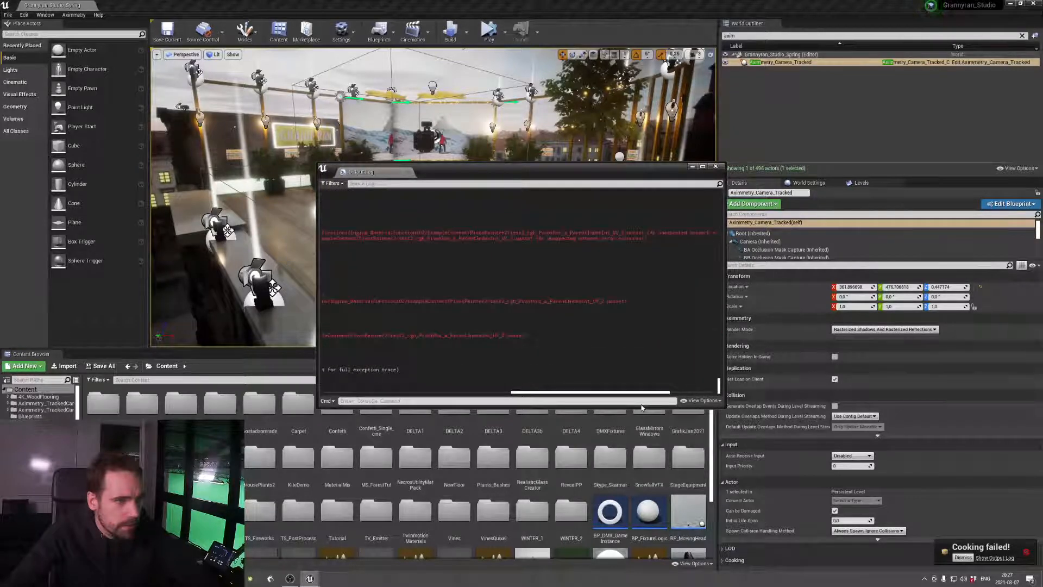
{"action": "left_click", "coordinate": [716, 167]}
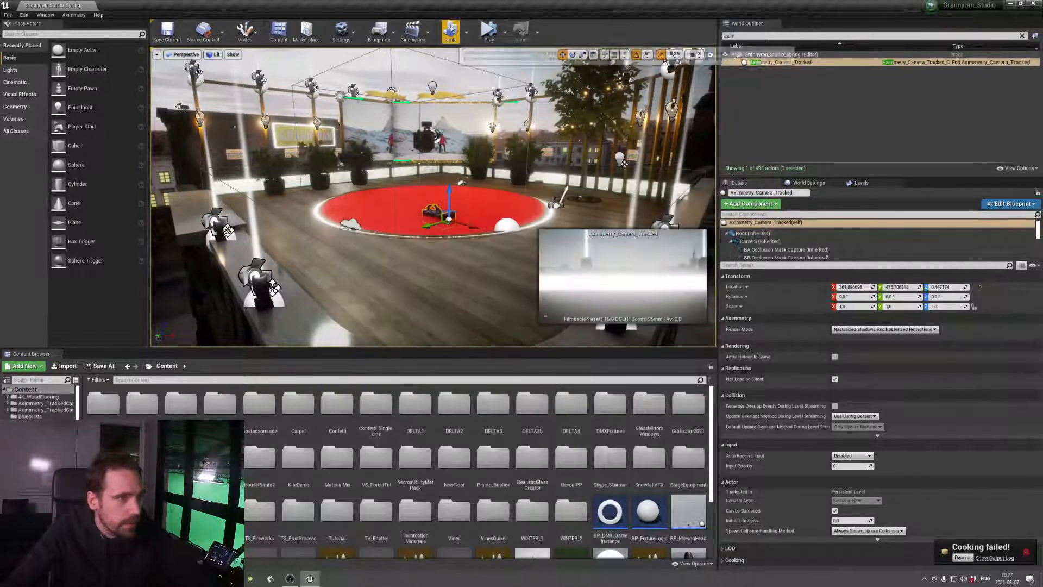
Cook the content for Windows again, and reopen GrannyranApril_v1.xcomp in the restarted Aximmetry Composer
{"action": "left_click", "coordinate": [6, 15]}
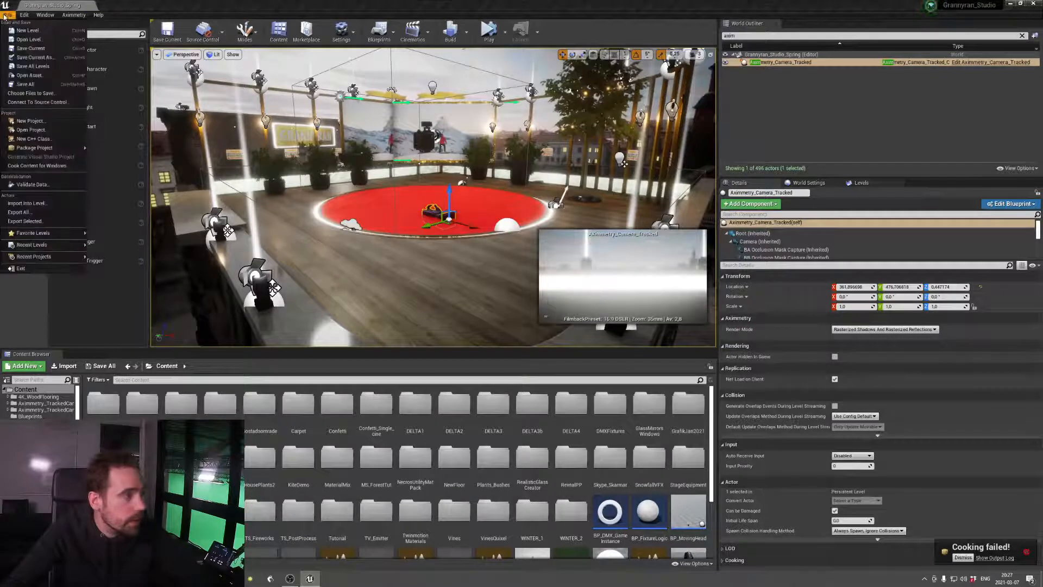
{"action": "left_click", "coordinate": [37, 165]}
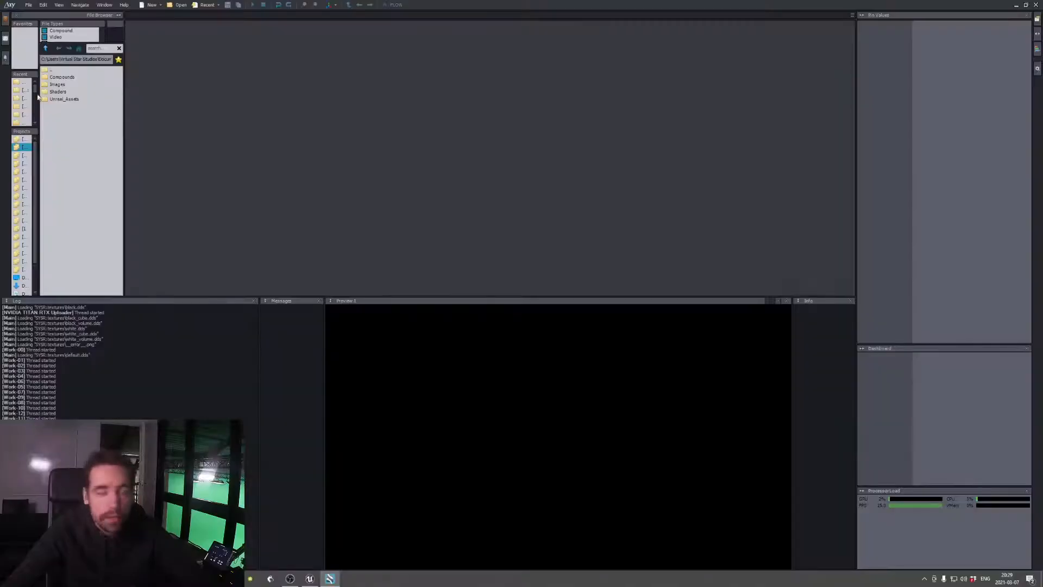
{"action": "left_click", "coordinate": [27, 5]}
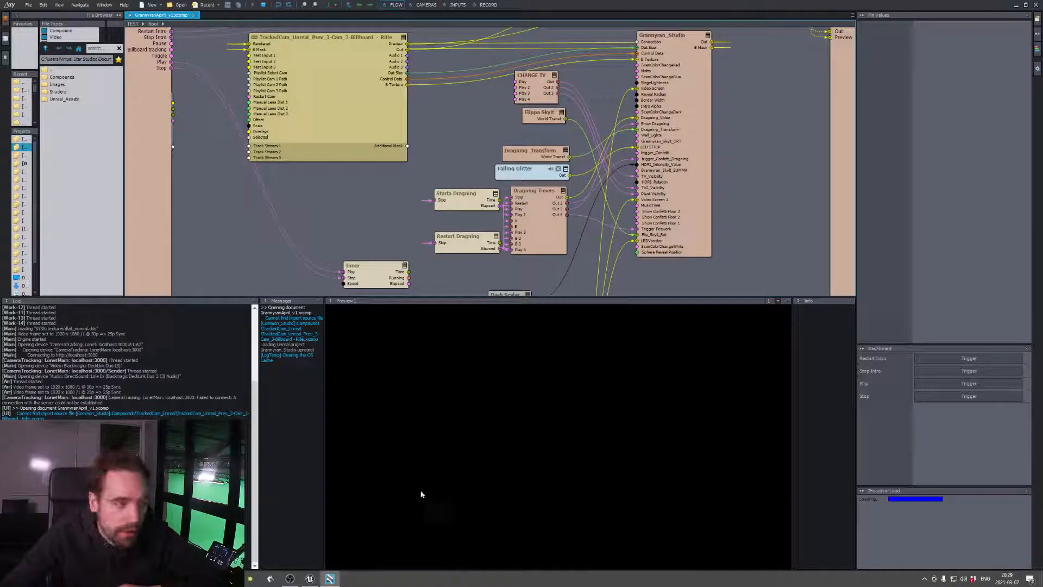
Switch to the Unreal Editor, show the project's root Content folder and its subfolders, and check the Content Browser's view options
{"action": "left_click", "coordinate": [310, 578]}
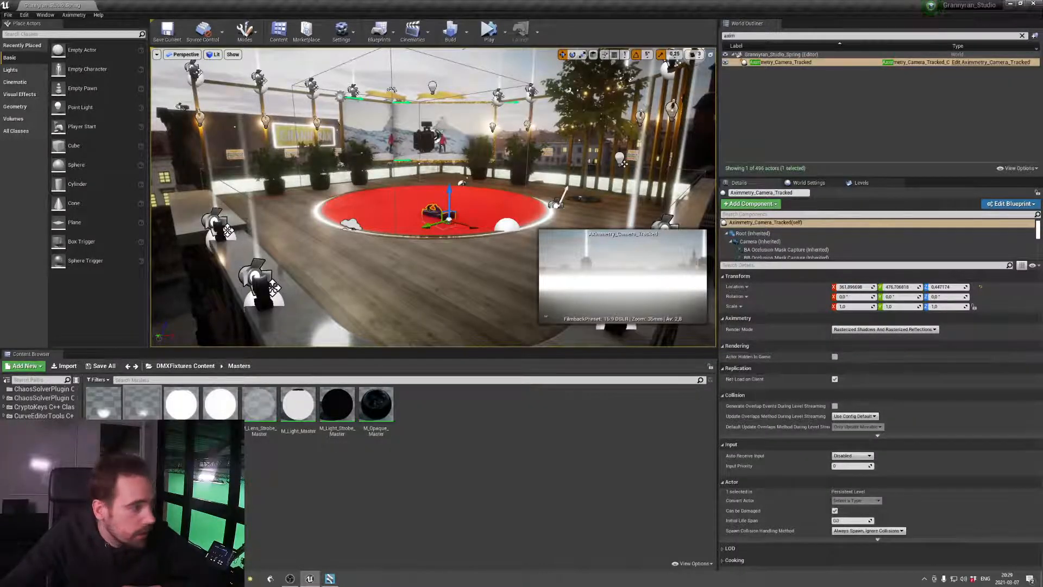
{"action": "scroll", "coordinate": [26, 399], "scroll_direction": "up", "scroll_amount": 10}
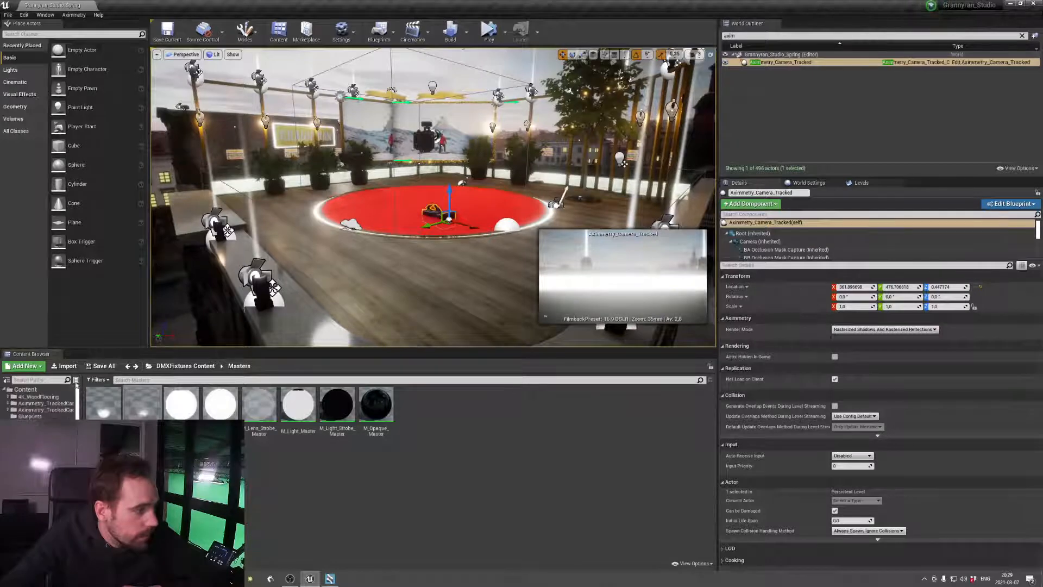
{"action": "left_click", "coordinate": [25, 391]}
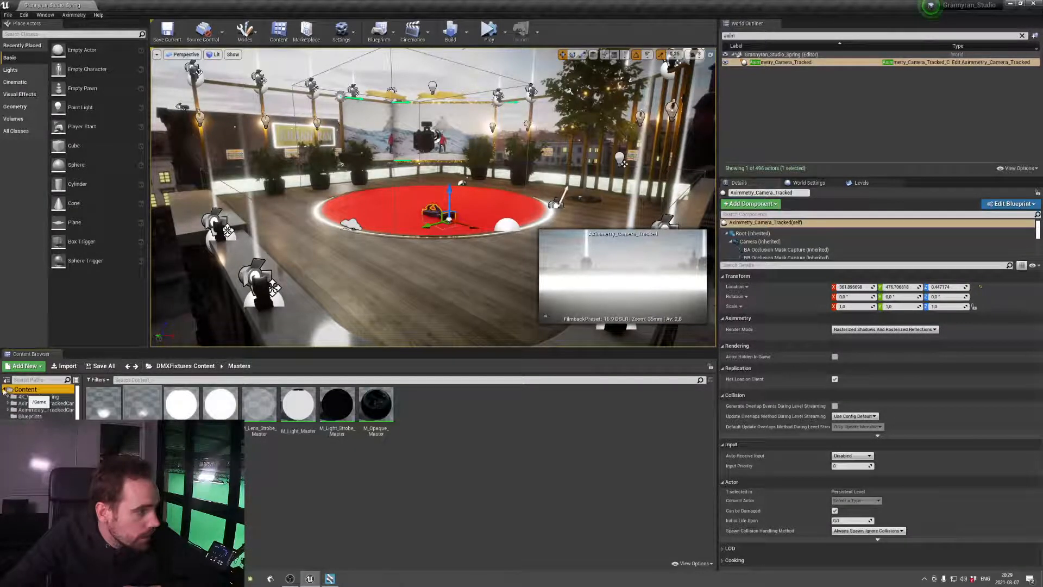
{"action": "double_click", "coordinate": [25, 389]}
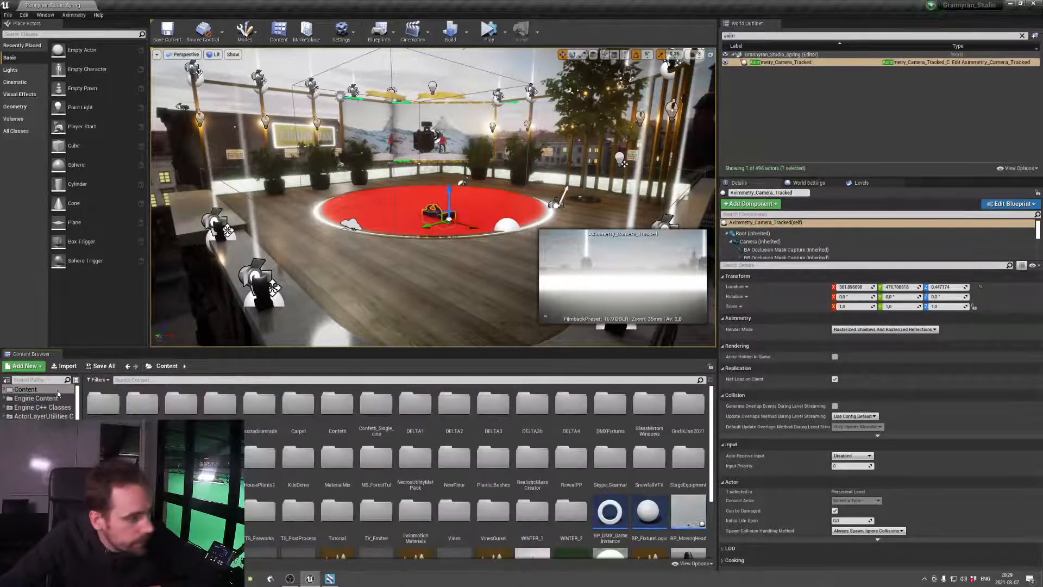
{"action": "mouse_move", "coordinate": [77, 406]}
{"action": "left_mouse_down"}
{"action": "mouse_move", "coordinate": [79, 489]}
{"action": "mouse_move", "coordinate": [87, 393]}
{"action": "left_mouse_up"}
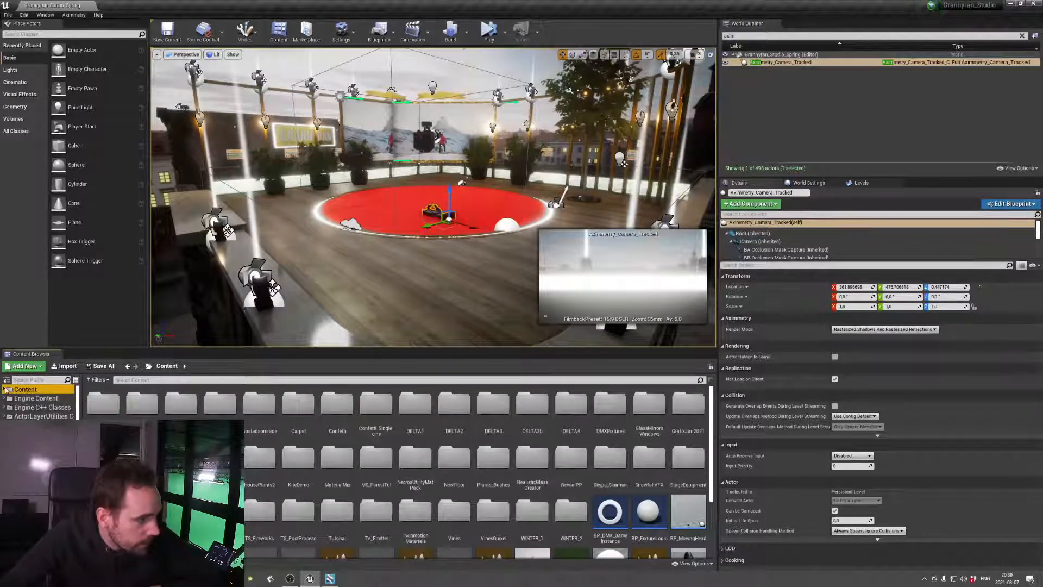
{"action": "left_click", "coordinate": [5, 390]}
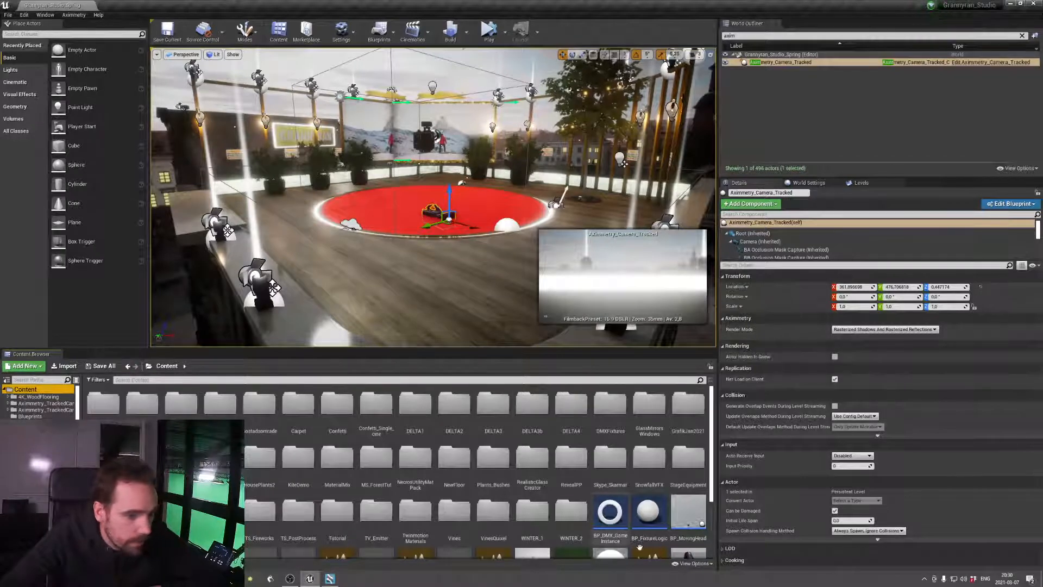
{"action": "left_click", "coordinate": [694, 563]}
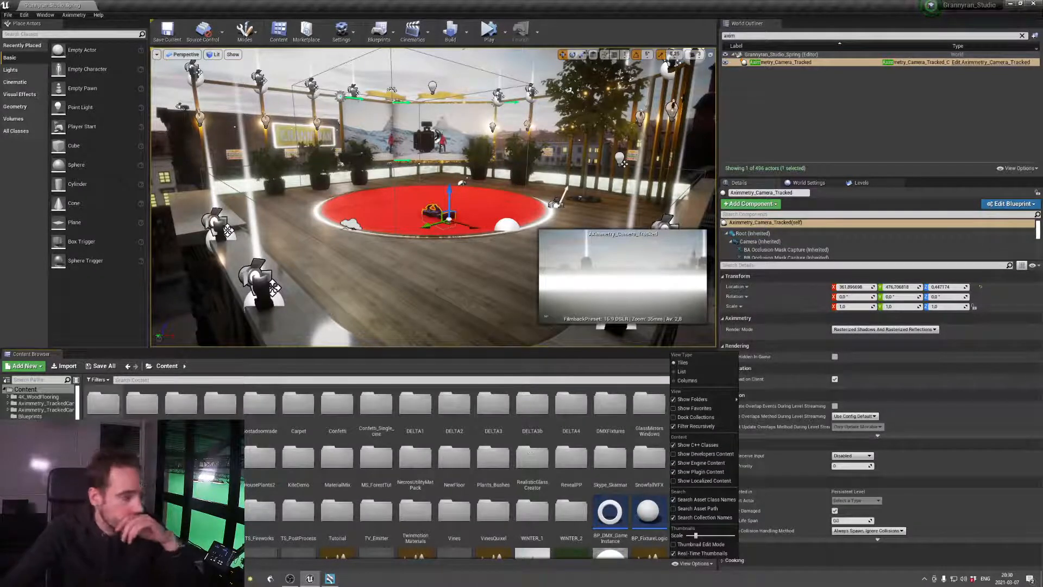
{"action": "left_click_drag", "start_coordinate": [79, 409], "coordinate": [79, 444]}
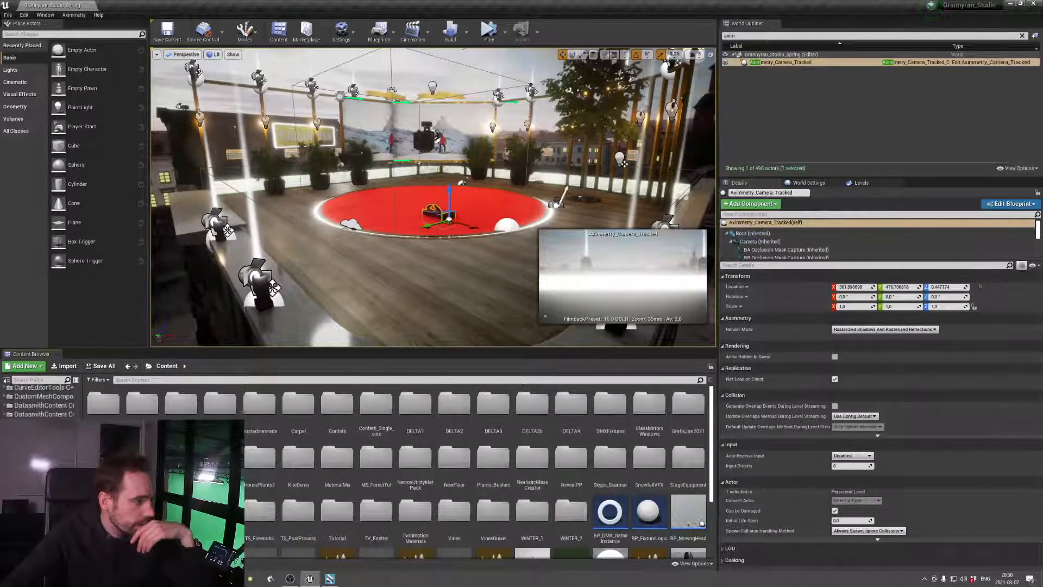
Look through the DMXFixtures Content plugin folder, including its Materials, MaterialFunctions and Masters subfolders
{"action": "left_click", "coordinate": [44, 468]}
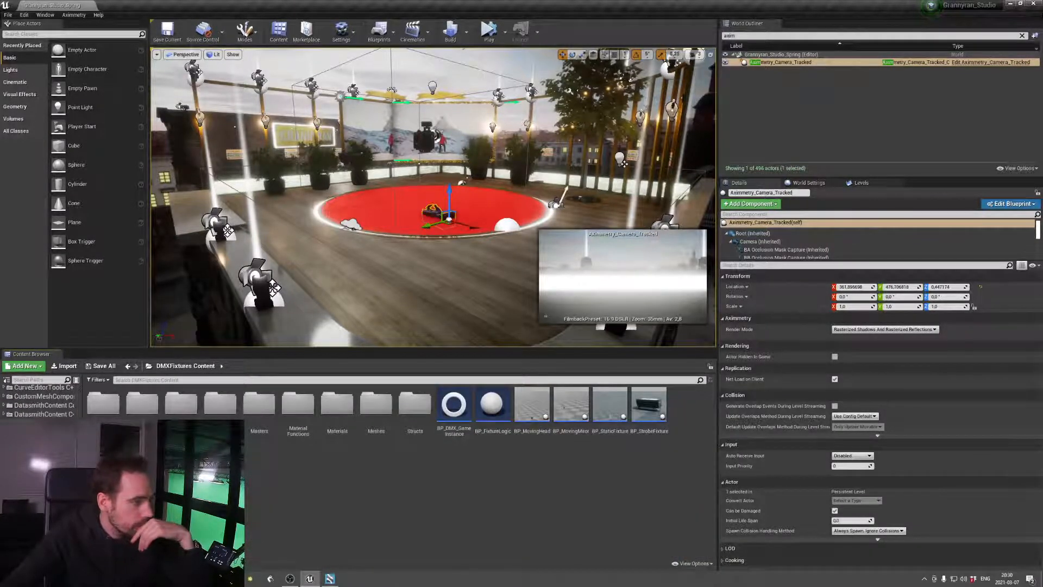
{"action": "double_click", "coordinate": [337, 405]}
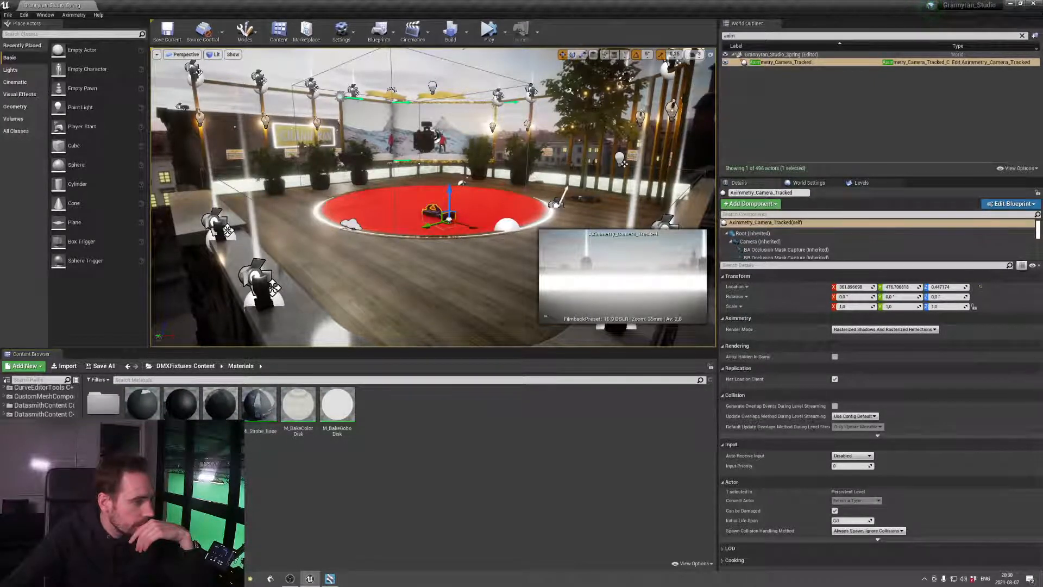
{"action": "key", "text": "Down"}
{"action": "key", "text": "Up"}
{"action": "key", "text": "Up"}
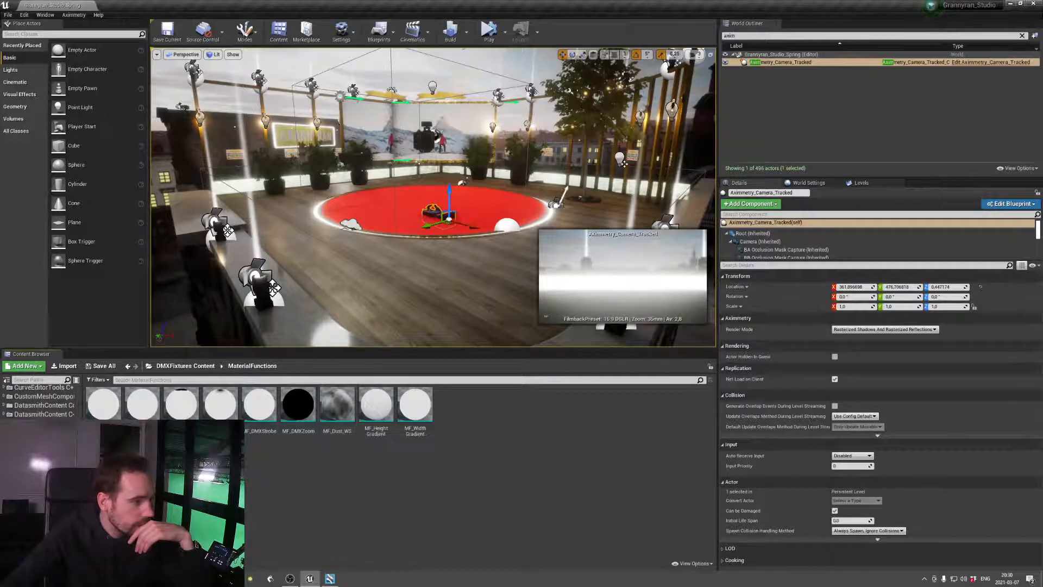
{"action": "left_click", "coordinate": [43, 486]}
{"action": "left_click", "coordinate": [44, 495]}
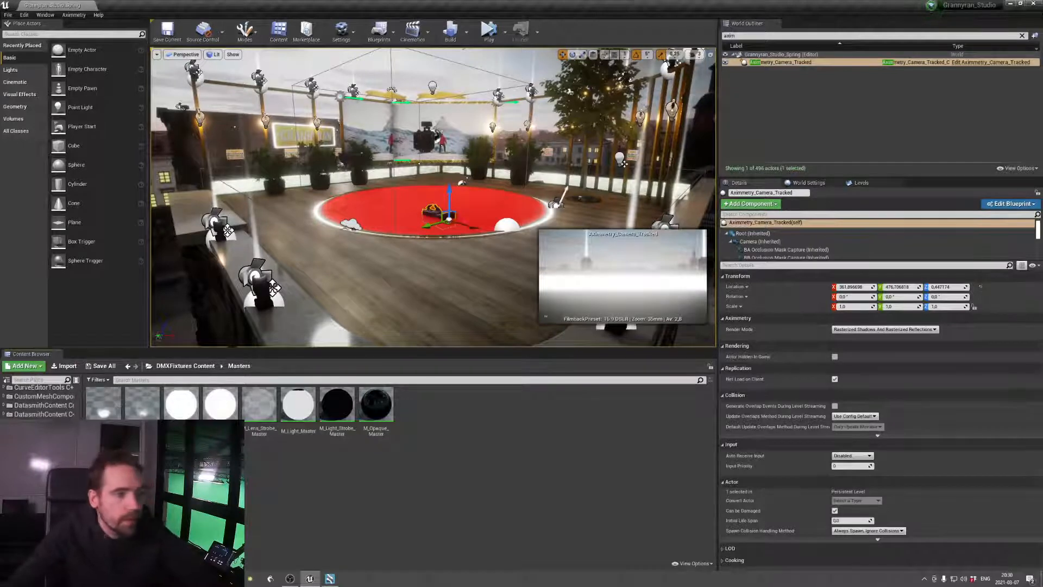
Switch to Aximmetry Composer and check camera 1's input, keyed, studio and final monitor views
{"action": "left_click", "coordinate": [330, 578]}
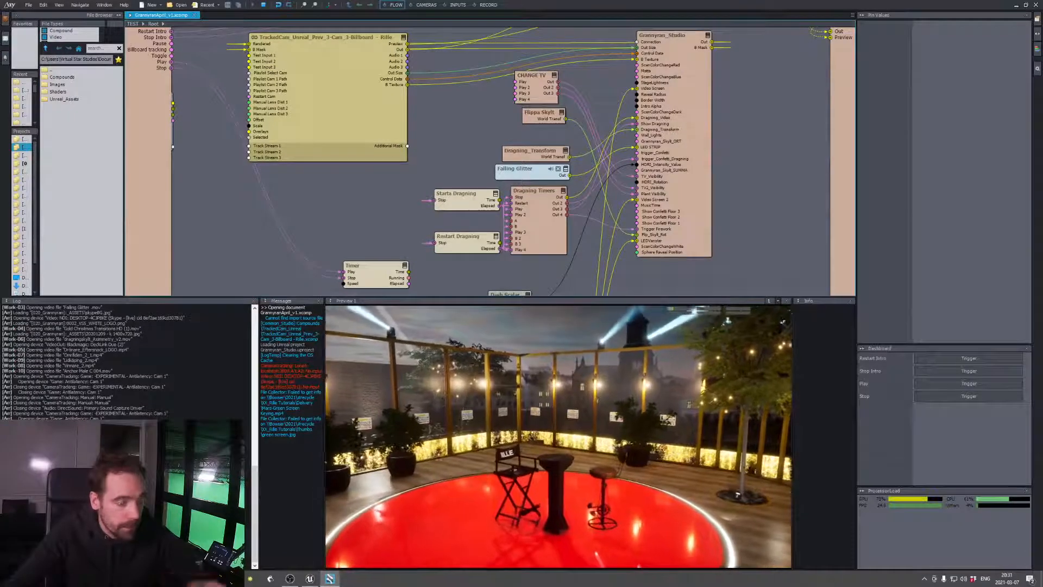
{"action": "left_click", "coordinate": [456, 5]}
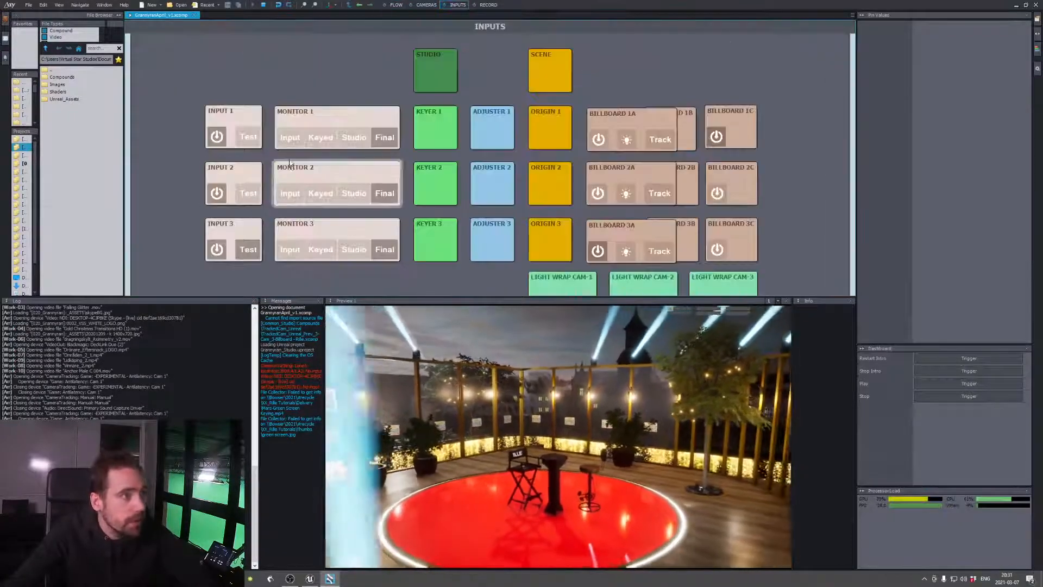
{"action": "left_click", "coordinate": [290, 143]}
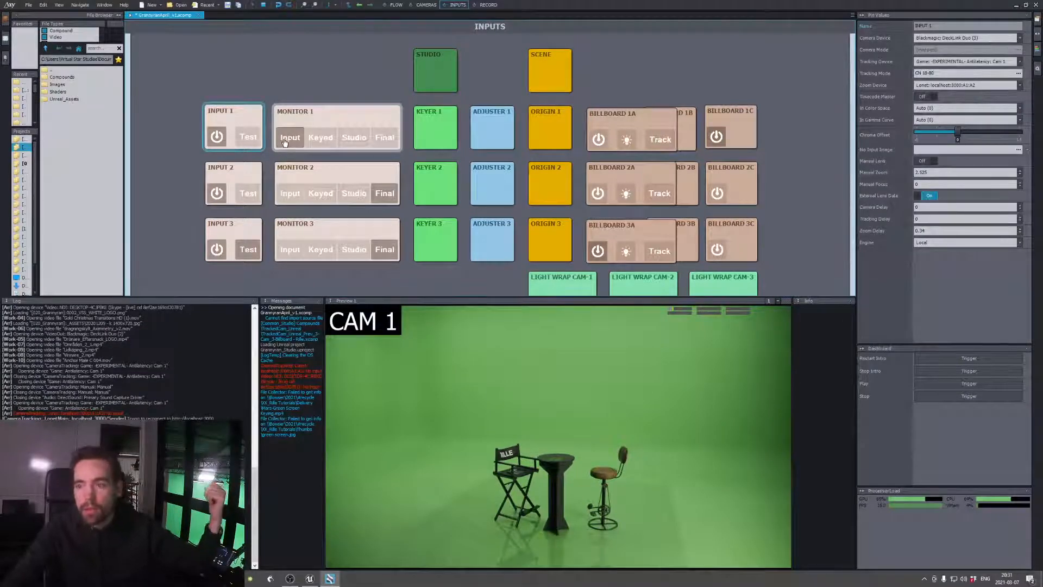
{"action": "left_click", "coordinate": [317, 139]}
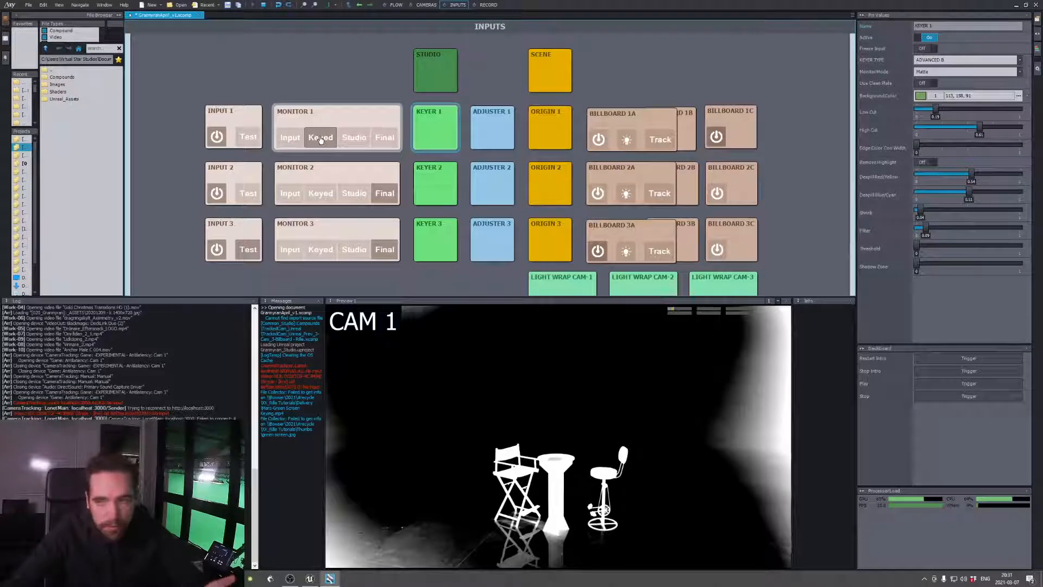
{"action": "left_click", "coordinate": [353, 140]}
{"action": "left_click", "coordinate": [385, 137]}
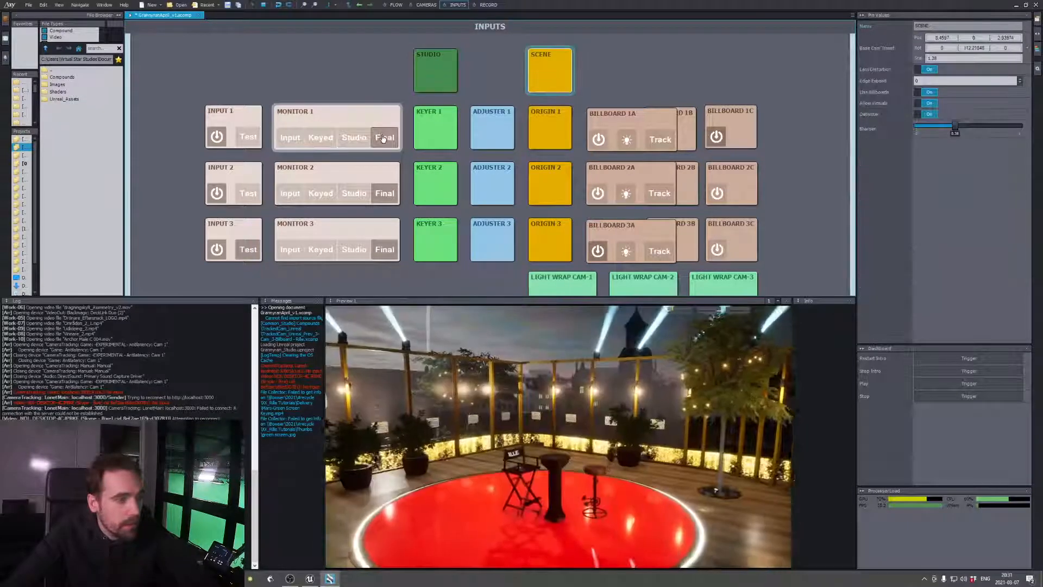
Test the studio TV from the CHANGE TV compound in the flow, triggering Play, Play 2 and Play again
{"action": "left_click", "coordinate": [396, 5]}
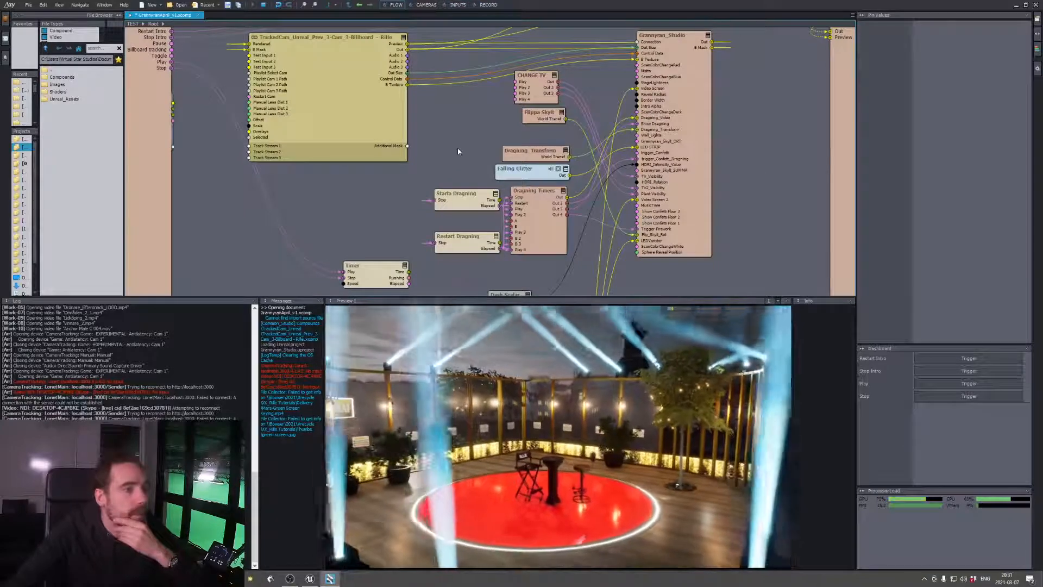
{"action": "left_click", "coordinate": [535, 87]}
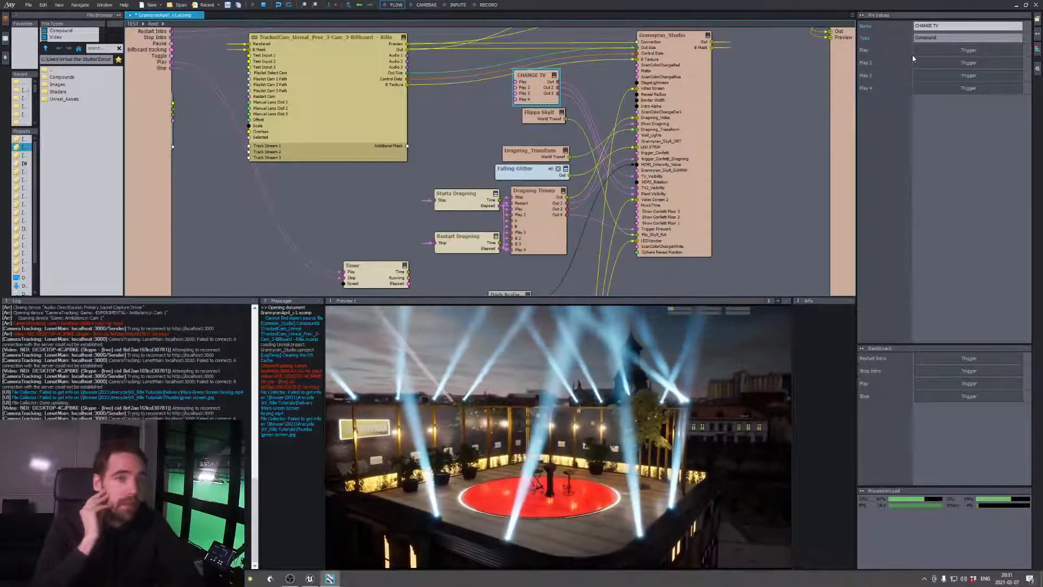
{"action": "left_click", "coordinate": [944, 50]}
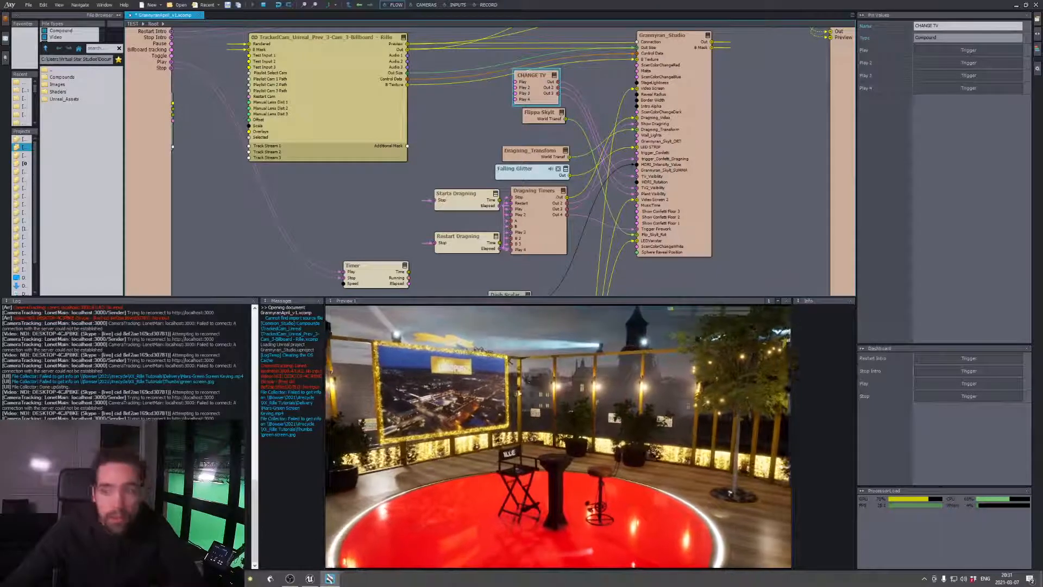
{"action": "left_click", "coordinate": [950, 63]}
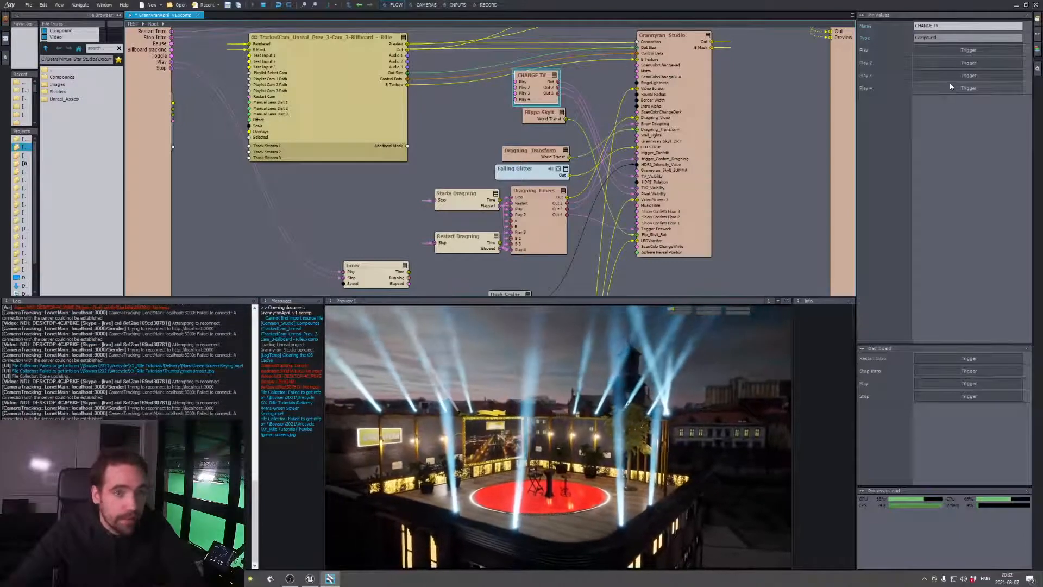
{"action": "left_click", "coordinate": [937, 51]}
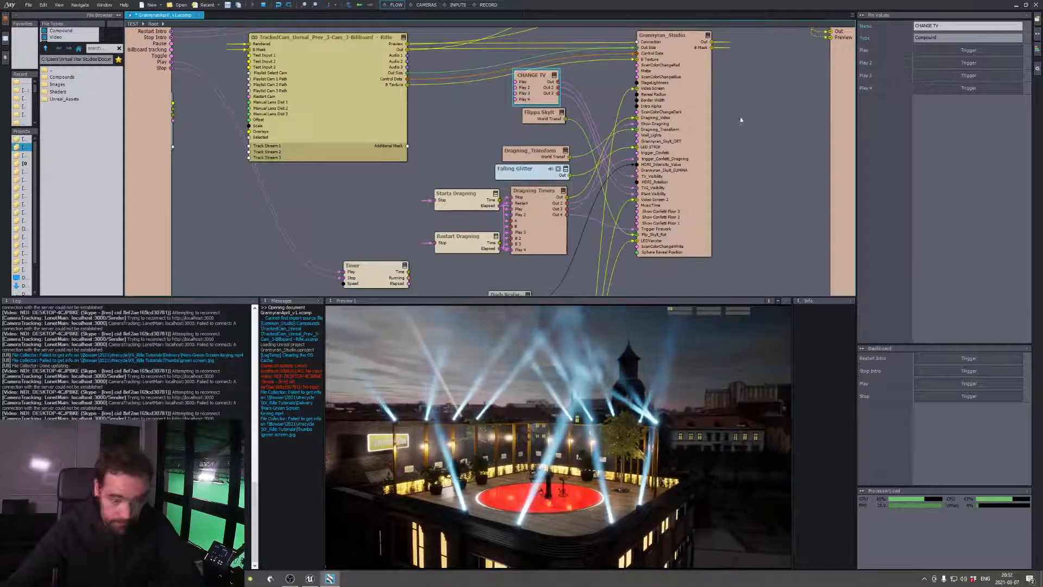
Shift the Dragning_Transform compound slightly in the flow and switch the program output to camera 2
{"action": "left_click", "coordinate": [548, 114]}
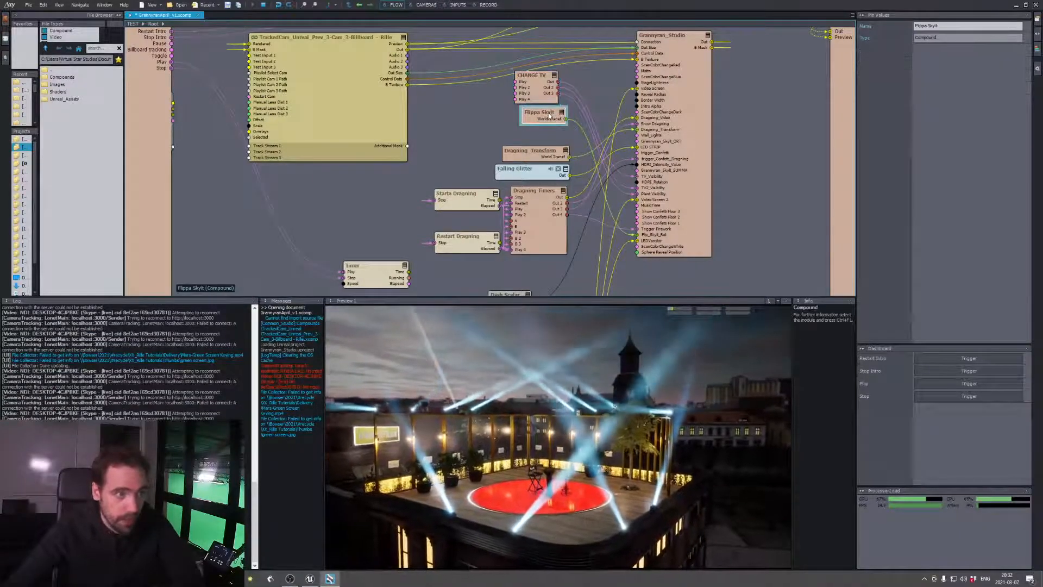
{"action": "left_click", "coordinate": [537, 153]}
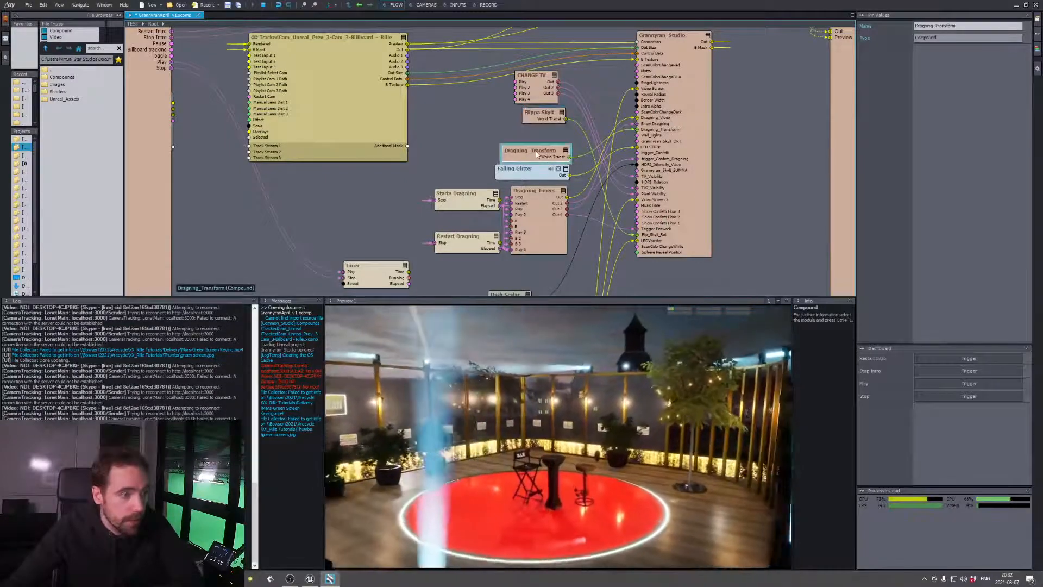
{"action": "left_click_drag", "start_coordinate": [537, 154], "coordinate": [530, 144]}
{"action": "left_click", "coordinate": [425, 4]}
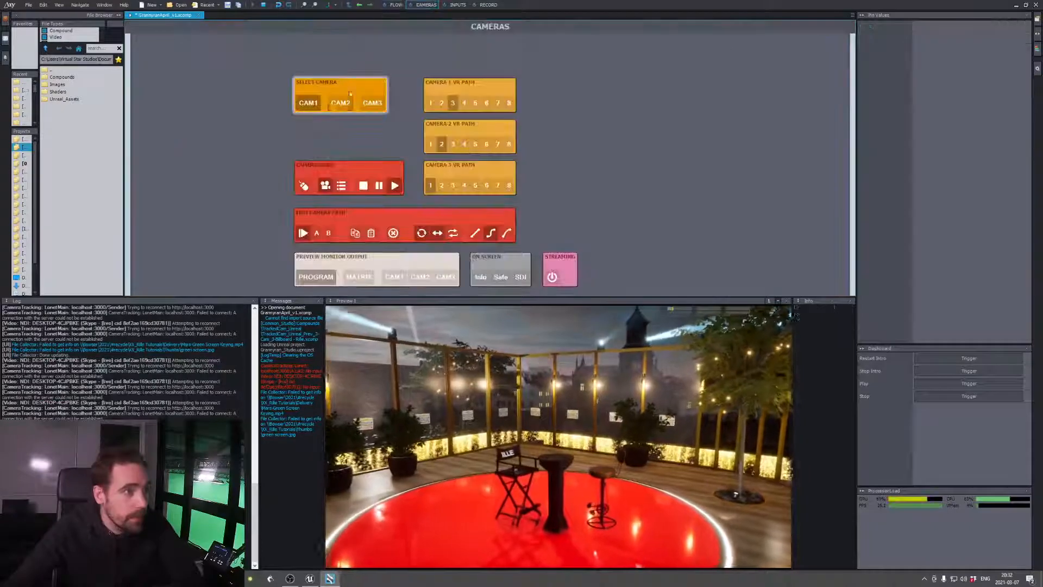
{"action": "left_click", "coordinate": [384, 5]}
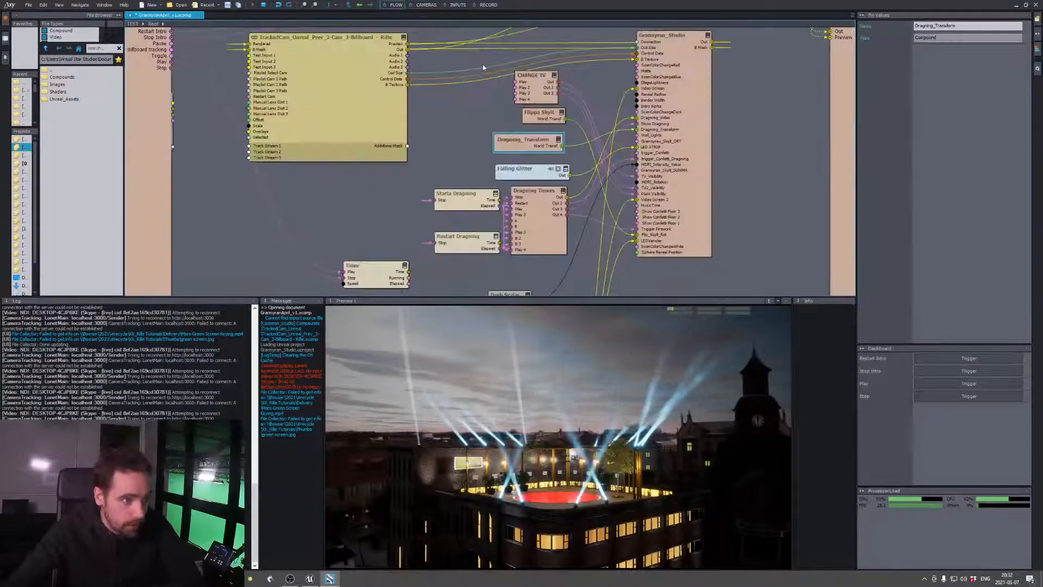
Start the draw effect by triggering Play on the Starta Dragning timer
{"action": "left_click", "coordinate": [462, 197]}
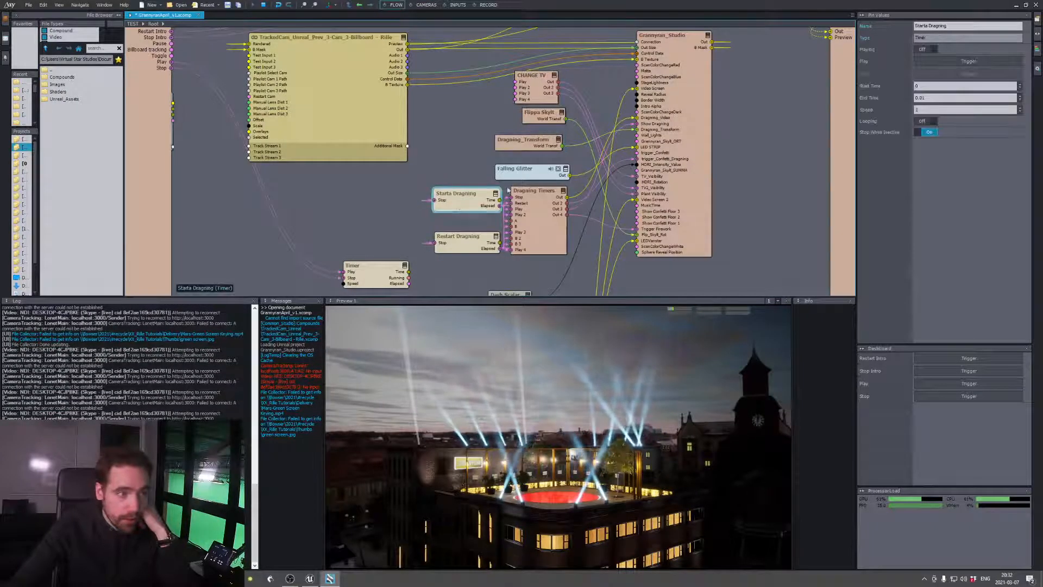
{"action": "mouse_move", "coordinate": [931, 58]}
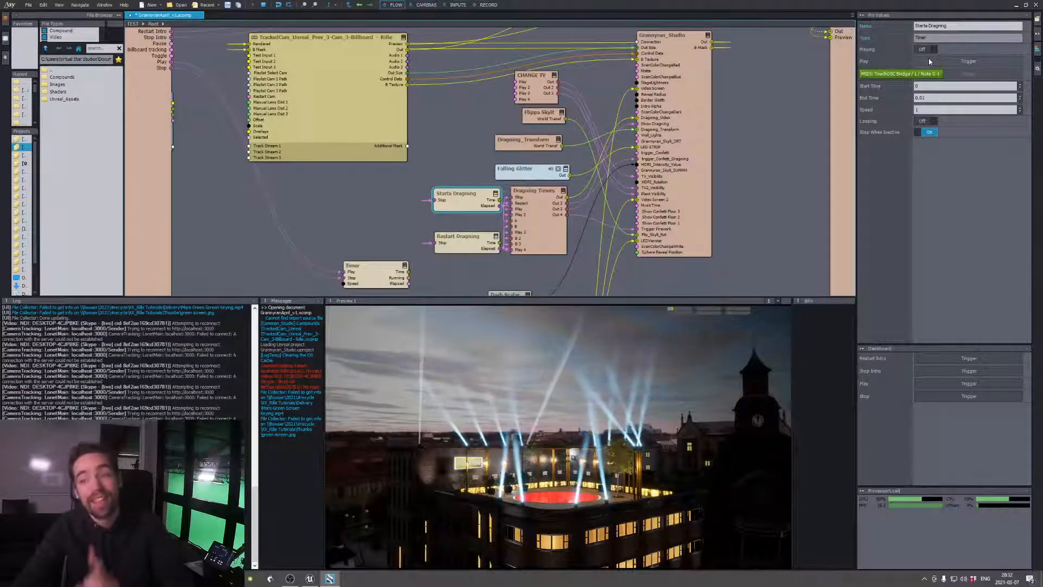
{"action": "left_click", "coordinate": [929, 62]}
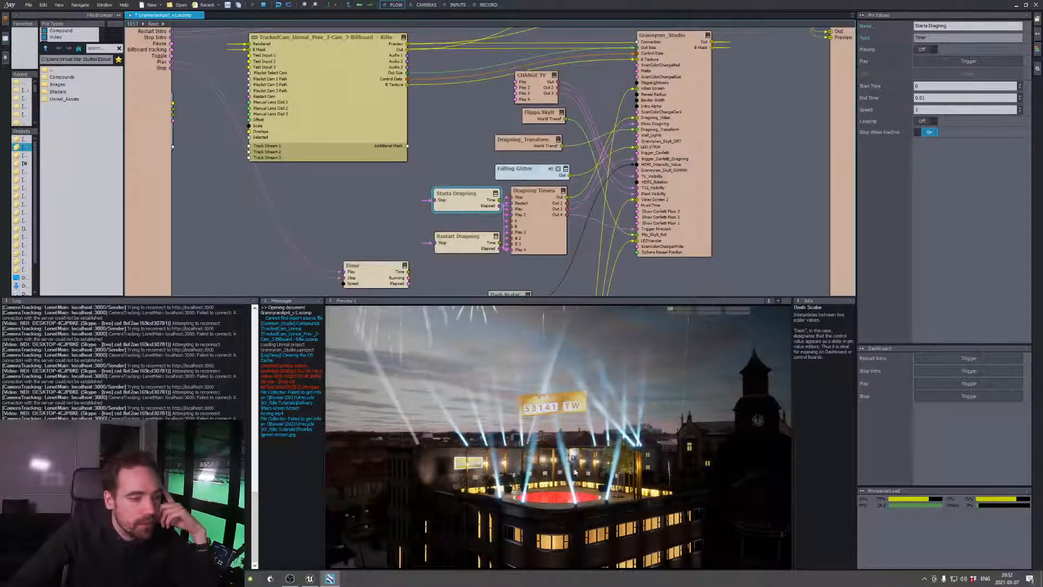
Check the draw effect from camera 1, switch back to camera 2 and return to the flow
{"action": "left_click", "coordinate": [427, 5]}
{"action": "left_click", "coordinate": [308, 104]}
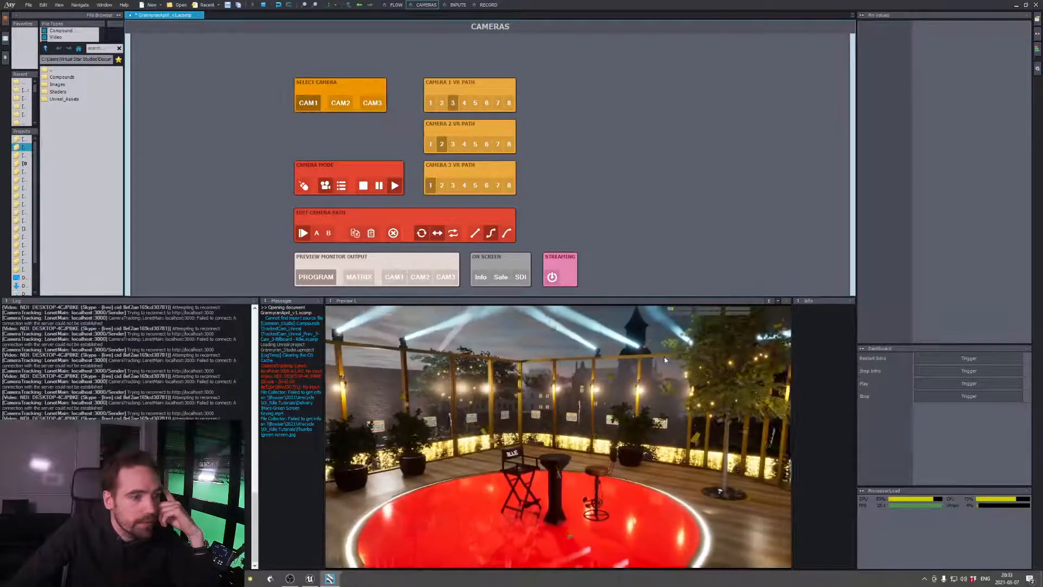
{"action": "left_click", "coordinate": [341, 103]}
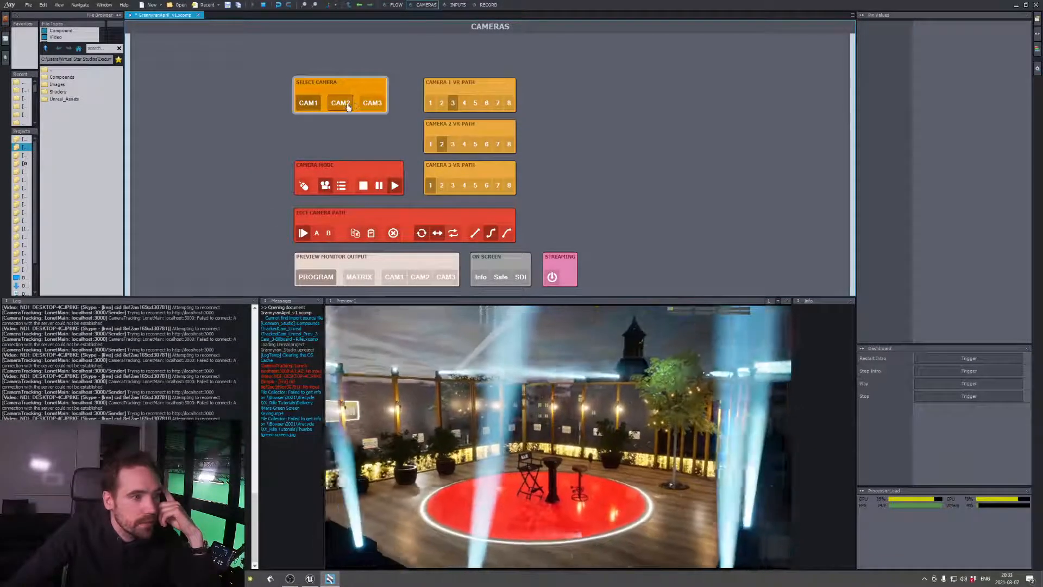
{"action": "left_click", "coordinate": [350, 107]}
{"action": "left_click", "coordinate": [401, 7]}
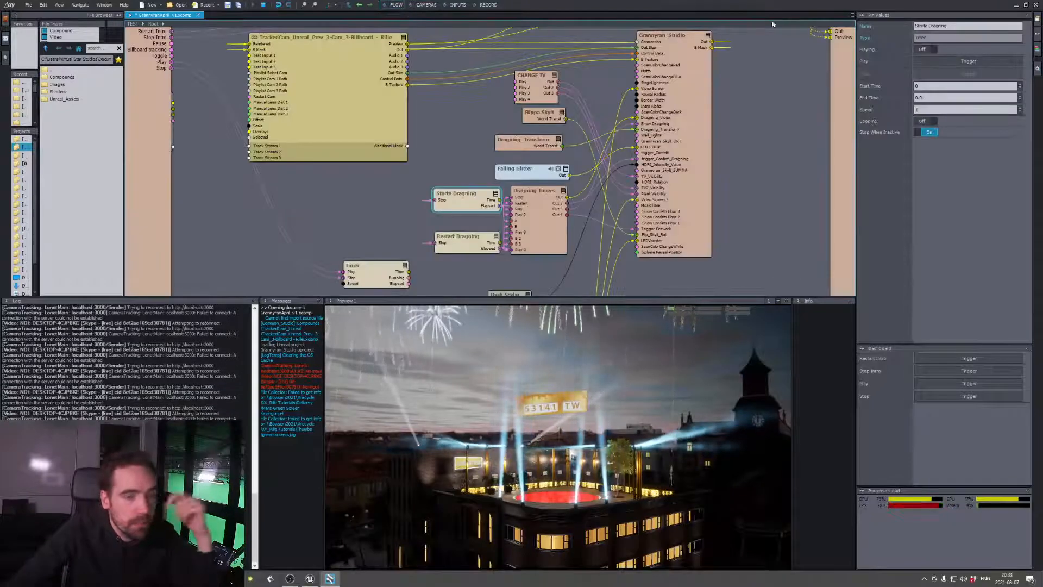
Reset the draw effect by triggering Play on the Restart Dragning timer
{"action": "left_click", "coordinate": [465, 241]}
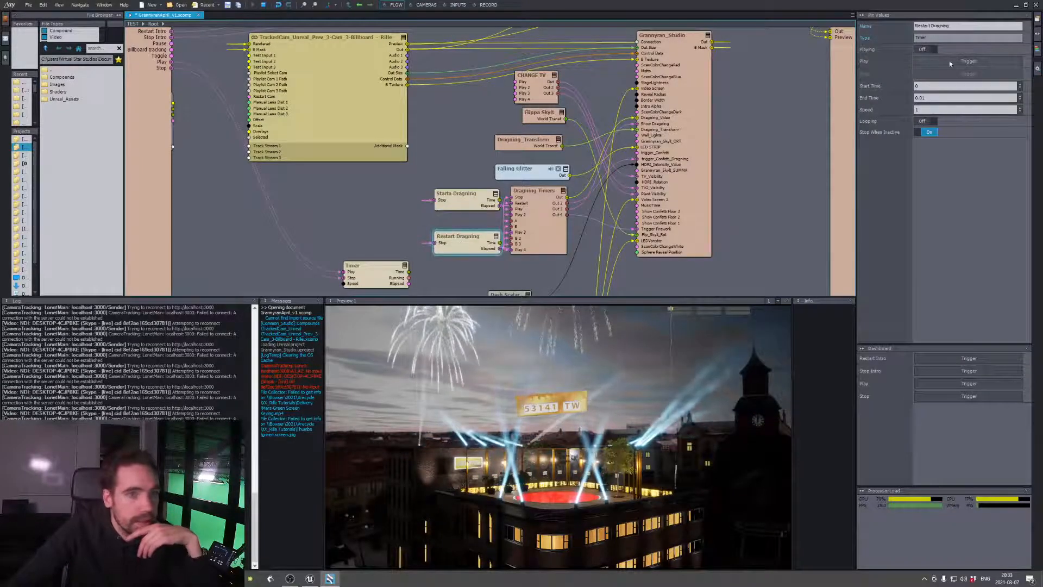
{"action": "left_click", "coordinate": [959, 61]}
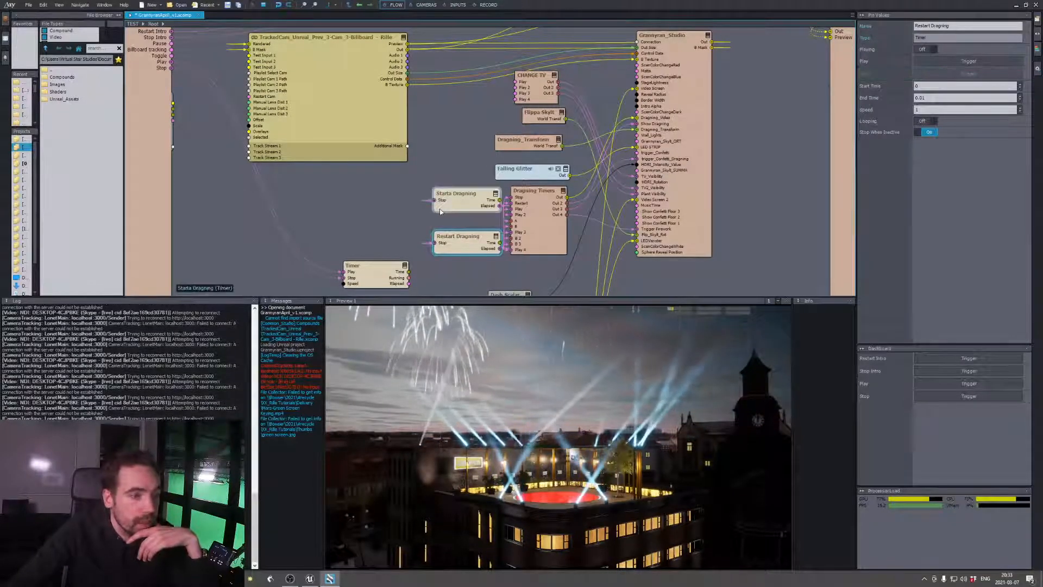
{"action": "middle_click_drag", "start_coordinate": [394, 221], "coordinate": [405, 125]}
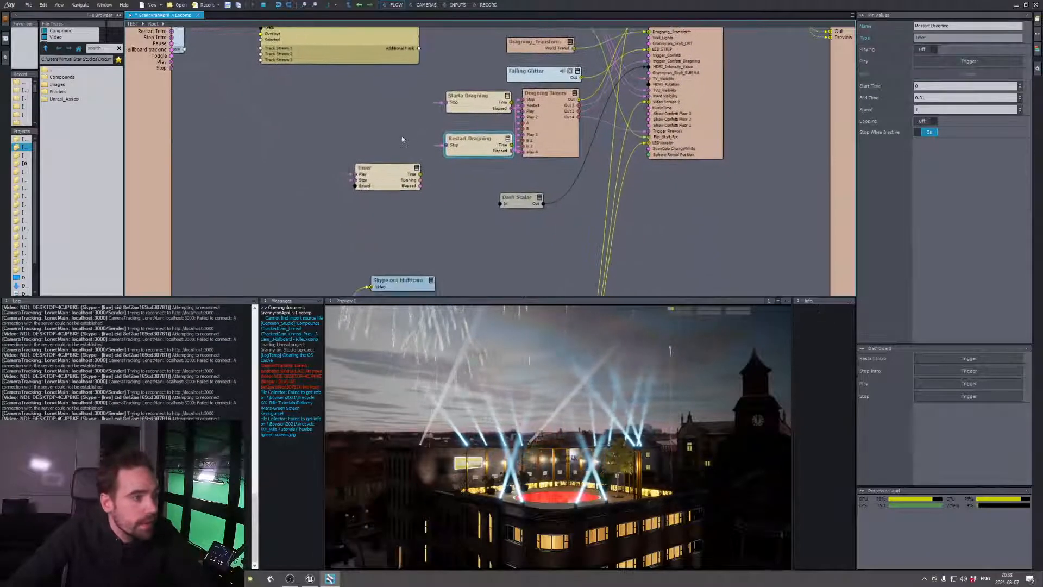
Adjust the Dash Scalar module's In value, which drives the HDRI intensity, ending at about 0.47
{"action": "left_click", "coordinate": [524, 199]}
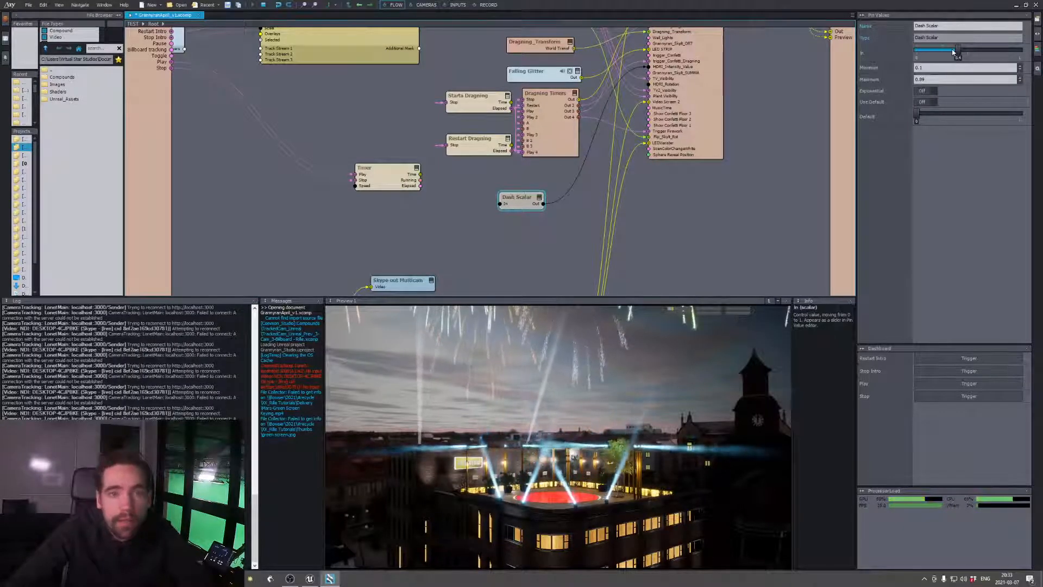
{"action": "left_click_drag", "start_coordinate": [954, 52], "coordinate": [977, 52]}
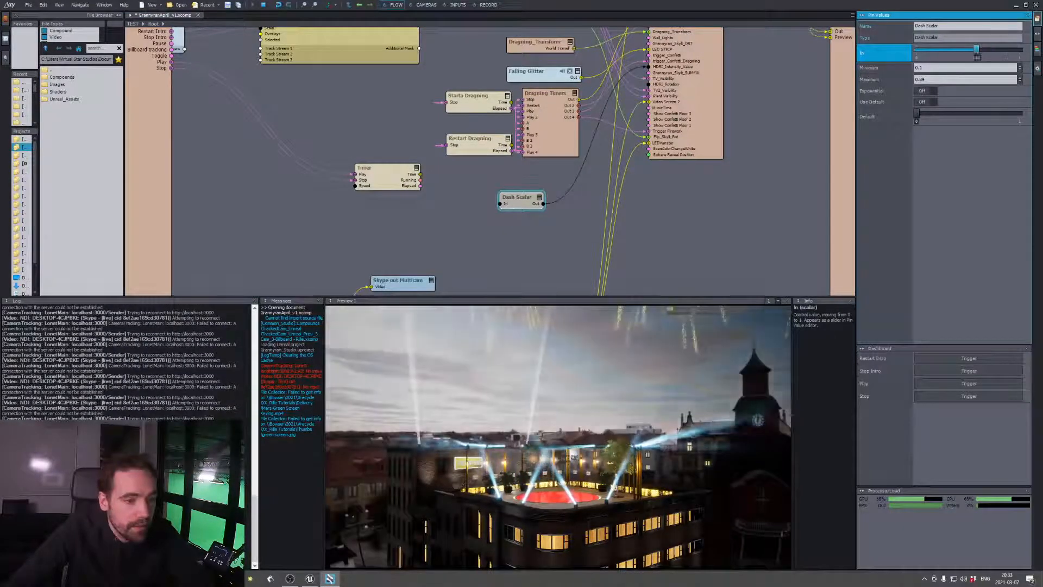
{"action": "mouse_move", "coordinate": [977, 53]}
{"action": "left_mouse_down"}
{"action": "mouse_move", "coordinate": [1017, 50]}
{"action": "mouse_move", "coordinate": [951, 50]}
{"action": "mouse_move", "coordinate": [964, 50]}
{"action": "left_mouse_up"}
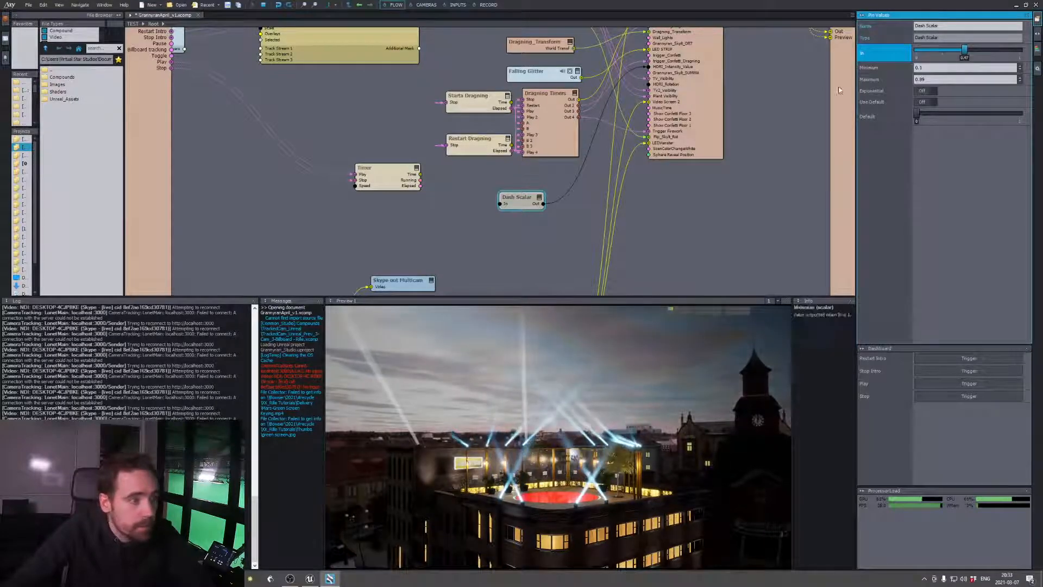
Locate the Switch Video module in the flow, then switch the program output to camera 1 and return to the flow
{"action": "middle_click_drag", "start_coordinate": [676, 230], "coordinate": [726, 126]}
{"action": "middle_click_drag", "start_coordinate": [453, 213], "coordinate": [658, 53]}
{"action": "left_click", "coordinate": [745, 55]}
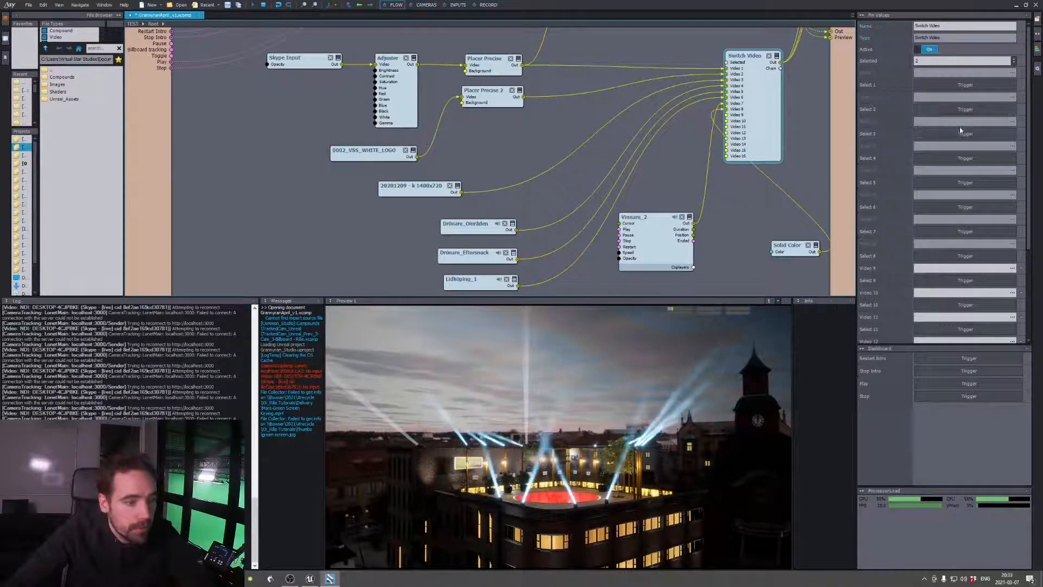
{"action": "middle_click_drag", "start_coordinate": [803, 113], "coordinate": [666, 198]}
{"action": "mouse_move", "coordinate": [707, 114]}
{"action": "middle_mouse_down"}
{"action": "mouse_move", "coordinate": [649, 240]}
{"action": "mouse_move", "coordinate": [660, 221]}
{"action": "middle_mouse_up"}
{"action": "middle_click_drag", "start_coordinate": [688, 150], "coordinate": [677, 207]}
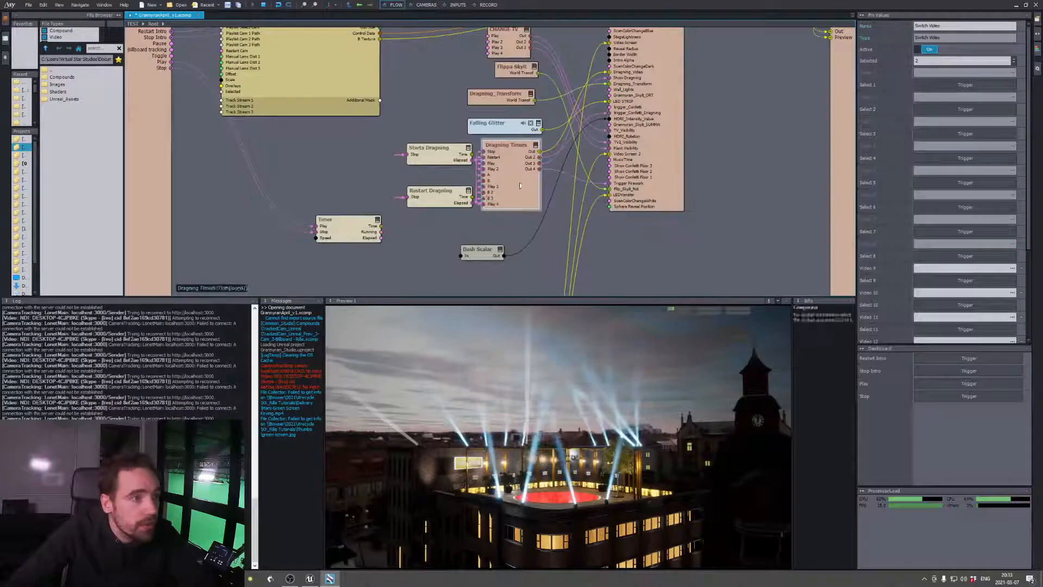
{"action": "middle_click_drag", "start_coordinate": [682, 95], "coordinate": [681, 116]}
{"action": "left_click", "coordinate": [425, 4]}
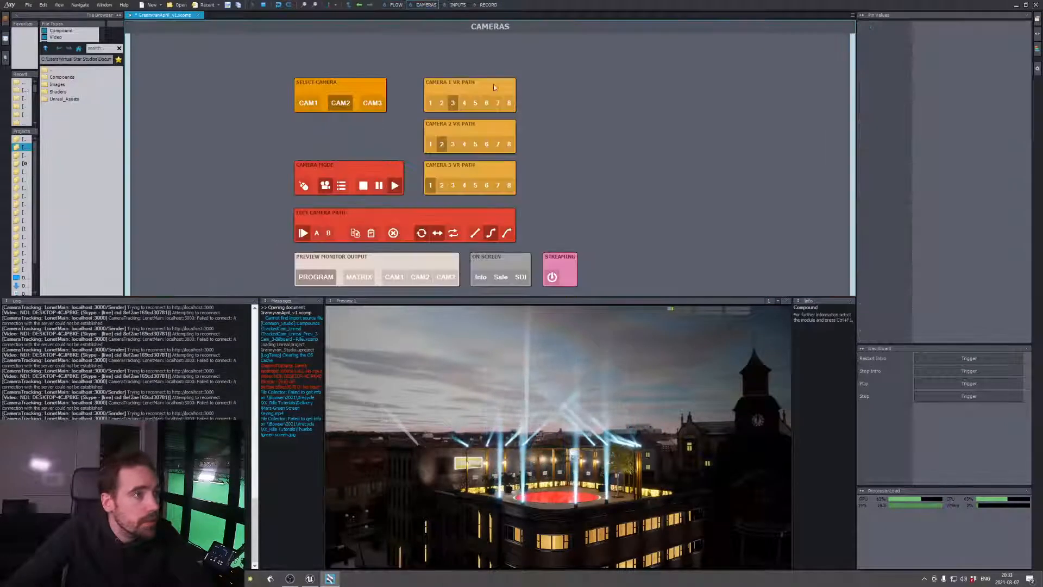
{"action": "left_click", "coordinate": [309, 102]}
{"action": "left_click", "coordinate": [393, 5]}
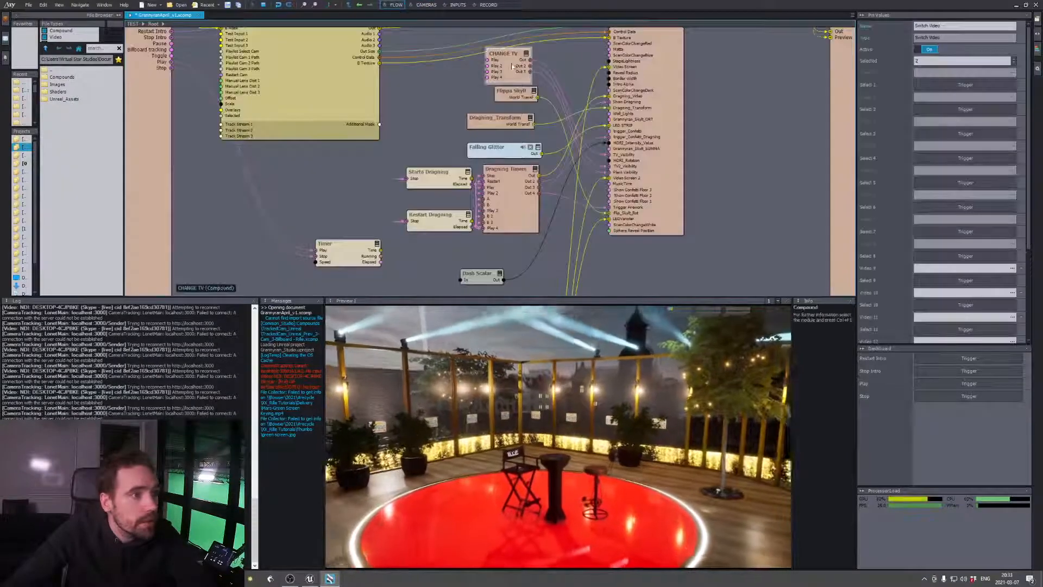
Test the TV screen's sources by triggering the Switch Video selections, including inputs 7 and 8, and finish on input 1
{"action": "left_click", "coordinate": [523, 57]}
{"action": "middle_click_drag", "start_coordinate": [669, 294], "coordinate": [707, 82]}
{"action": "middle_click_drag", "start_coordinate": [610, 271], "coordinate": [645, 109]}
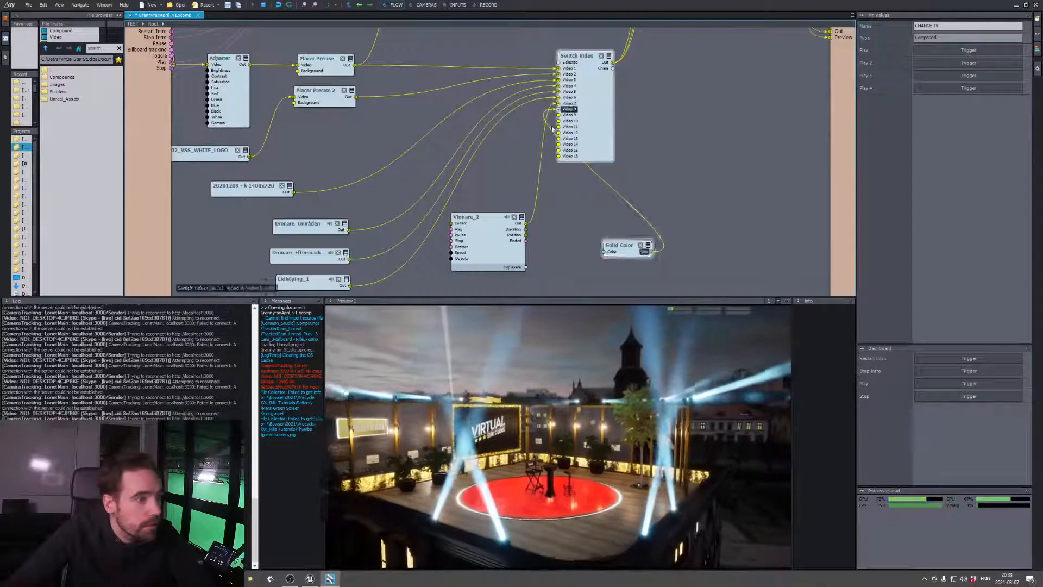
{"action": "left_click", "coordinate": [600, 103]}
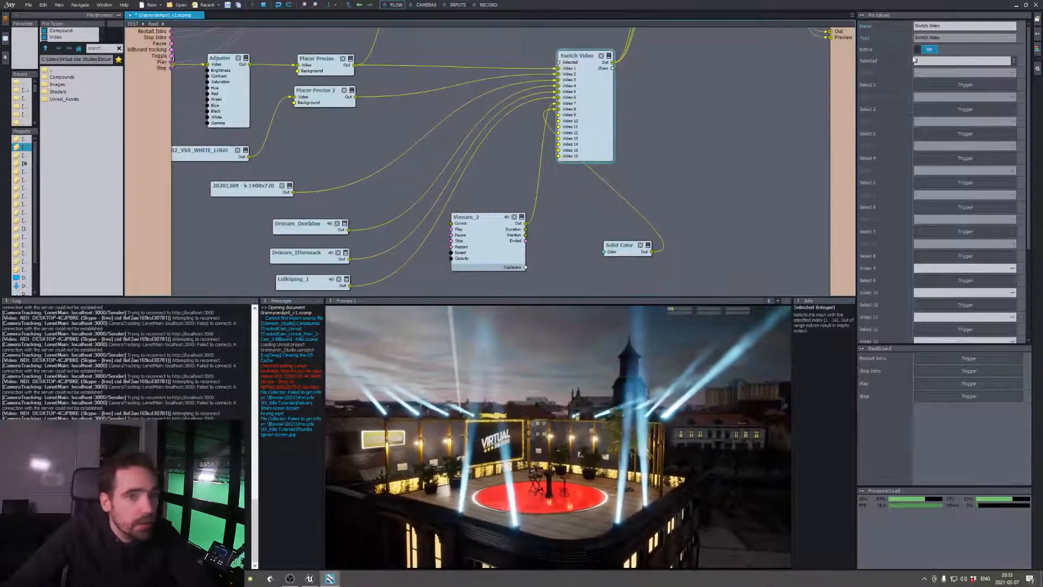
{"action": "left_click", "coordinate": [957, 86]}
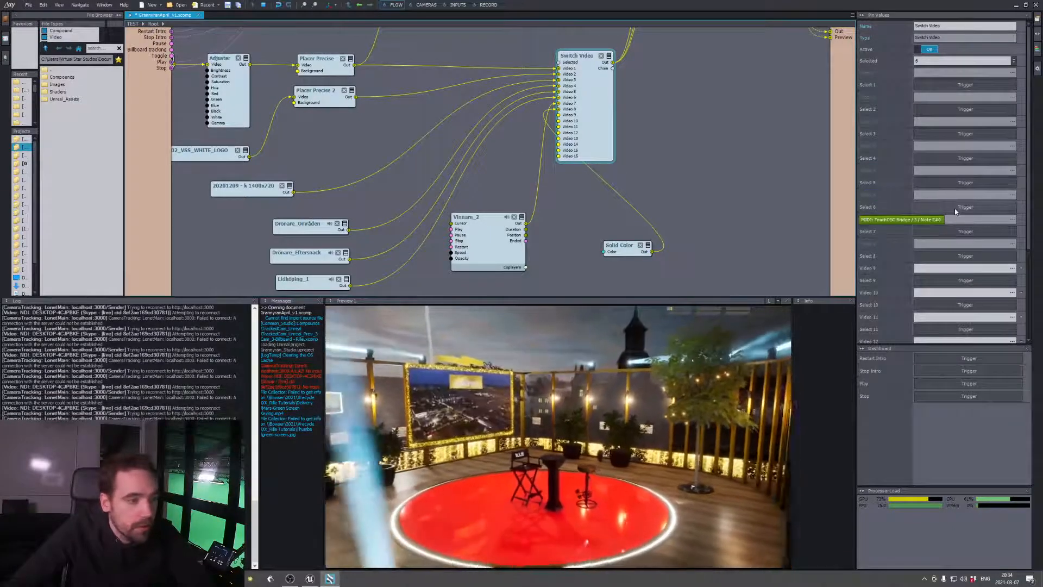
{"action": "left_click", "coordinate": [960, 232]}
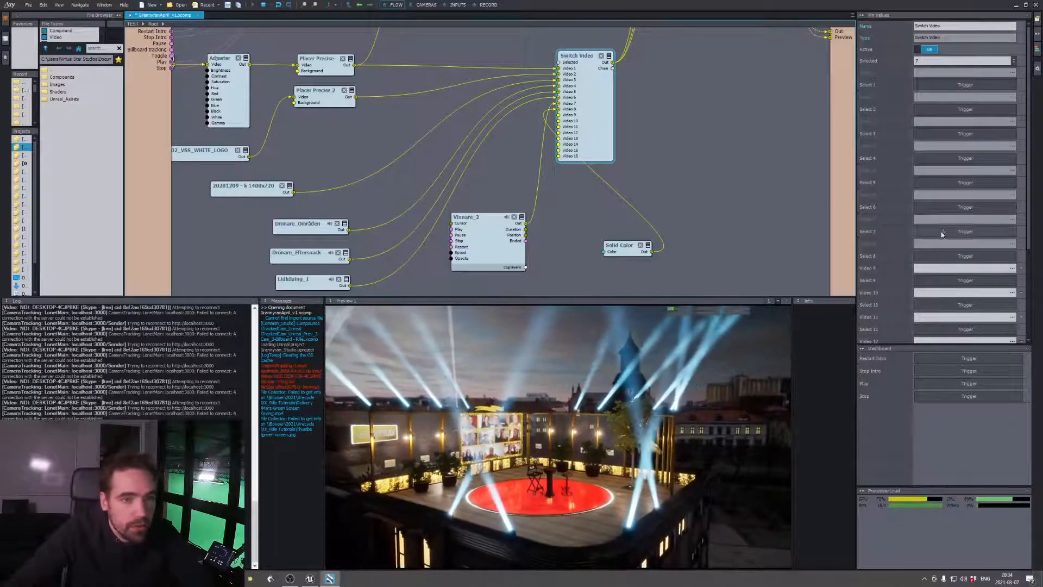
{"action": "left_click", "coordinate": [937, 255]}
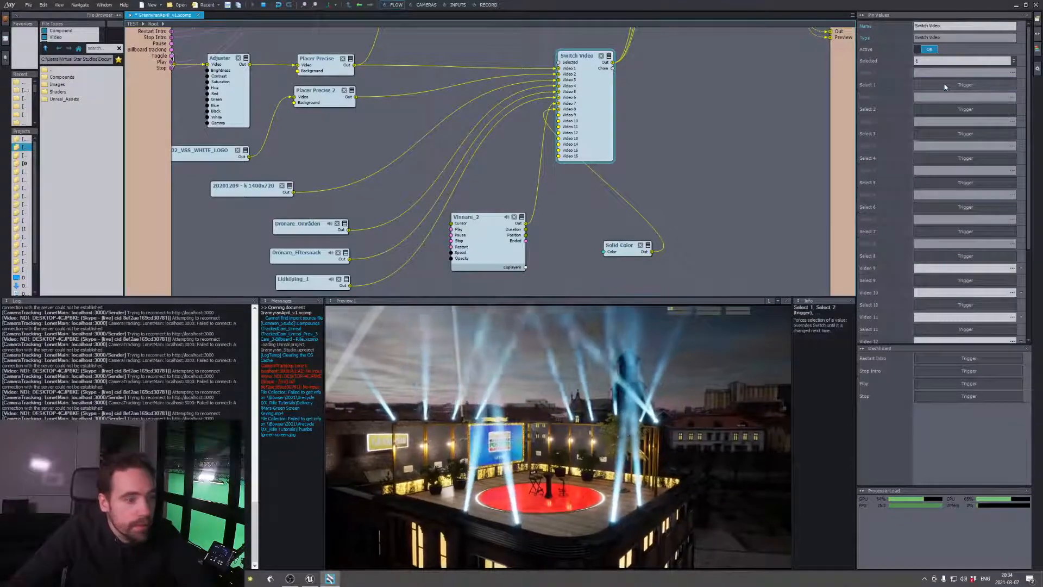
Open the Flippa Skylt compound and show its Timer module's settings
{"action": "scroll", "coordinate": [689, 186], "scroll_direction": "up", "scroll_amount": 10}
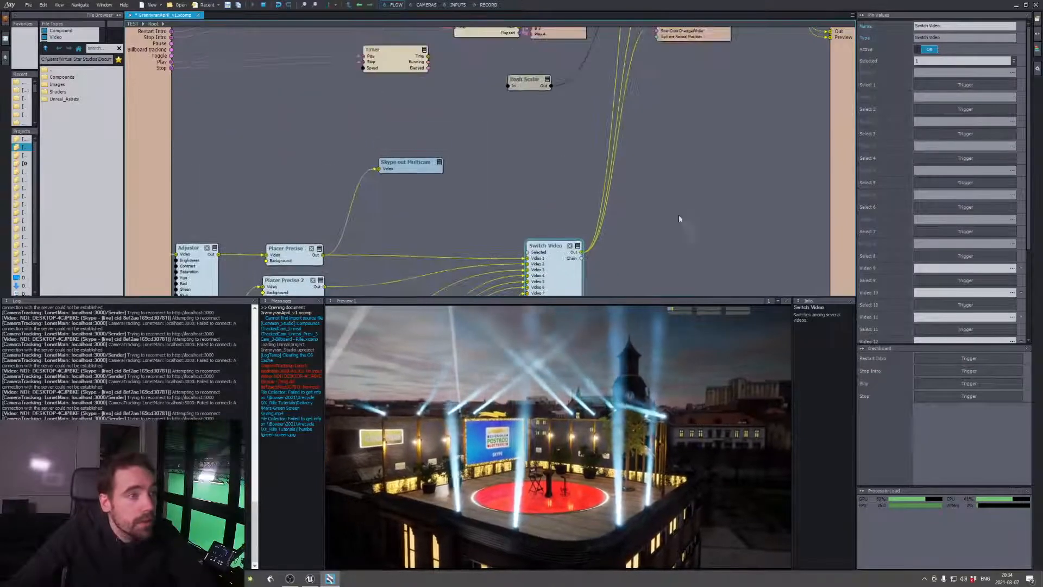
{"action": "scroll", "coordinate": [698, 204], "scroll_direction": "up", "scroll_amount": 5}
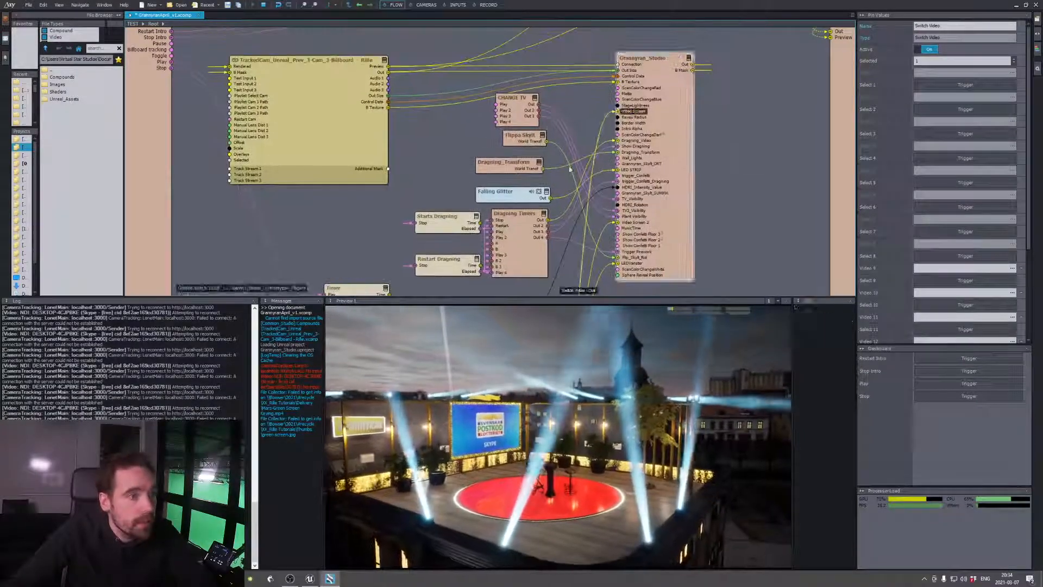
{"action": "left_click", "coordinate": [519, 139]}
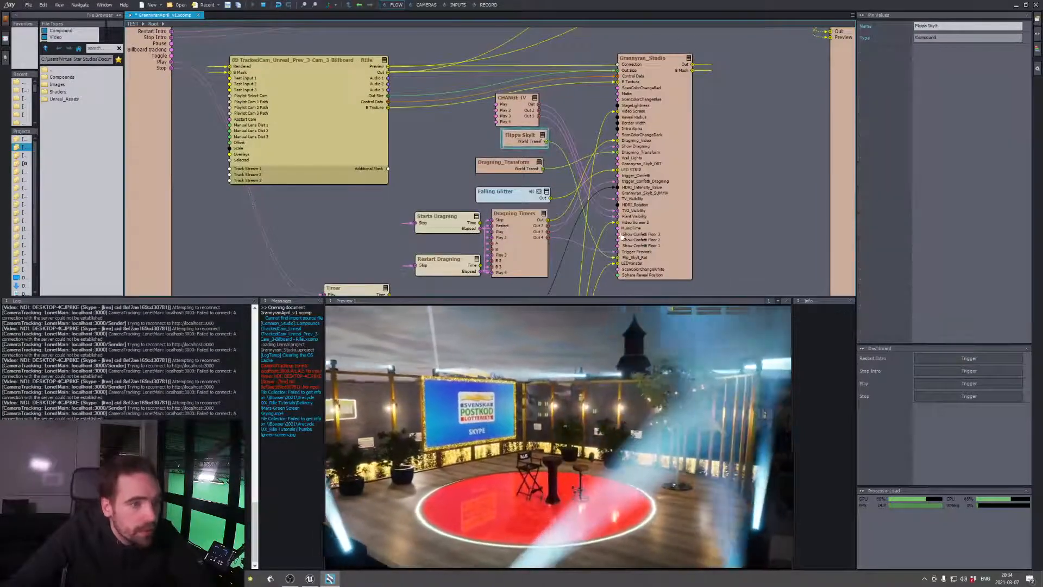
{"action": "double_click", "coordinate": [519, 139]}
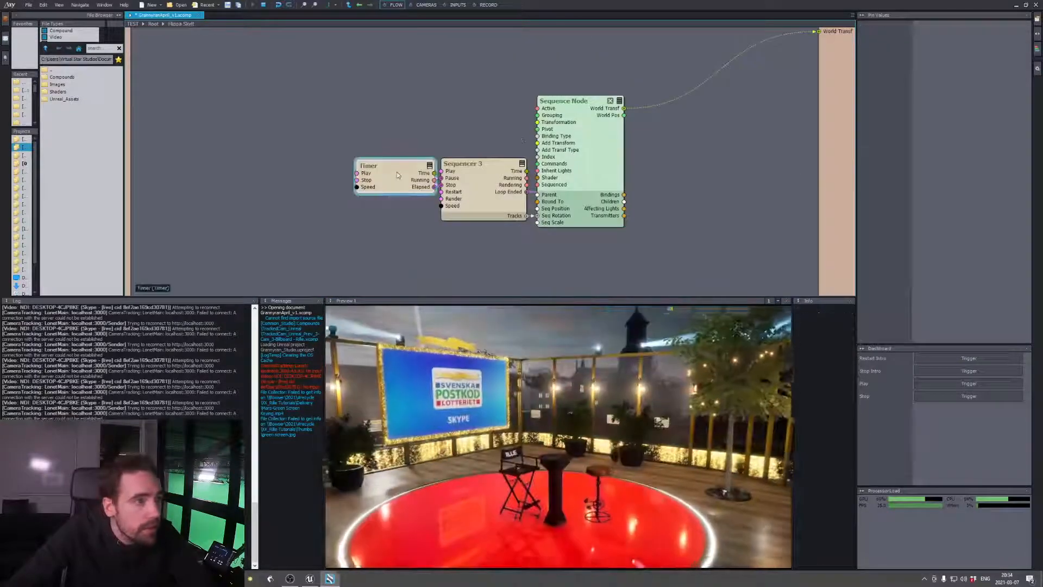
{"action": "left_click", "coordinate": [397, 174]}
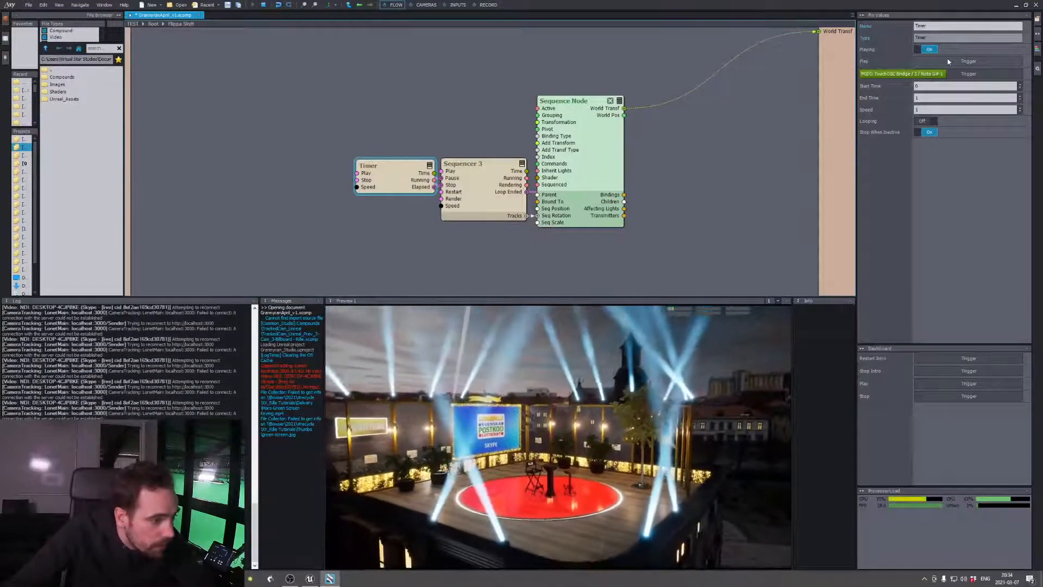
Spread out the Timer, Sequencer 3 and Sequence Node modules inside the Flippa Skylt compound
{"action": "left_click_drag", "start_coordinate": [387, 181], "coordinate": [350, 180]}
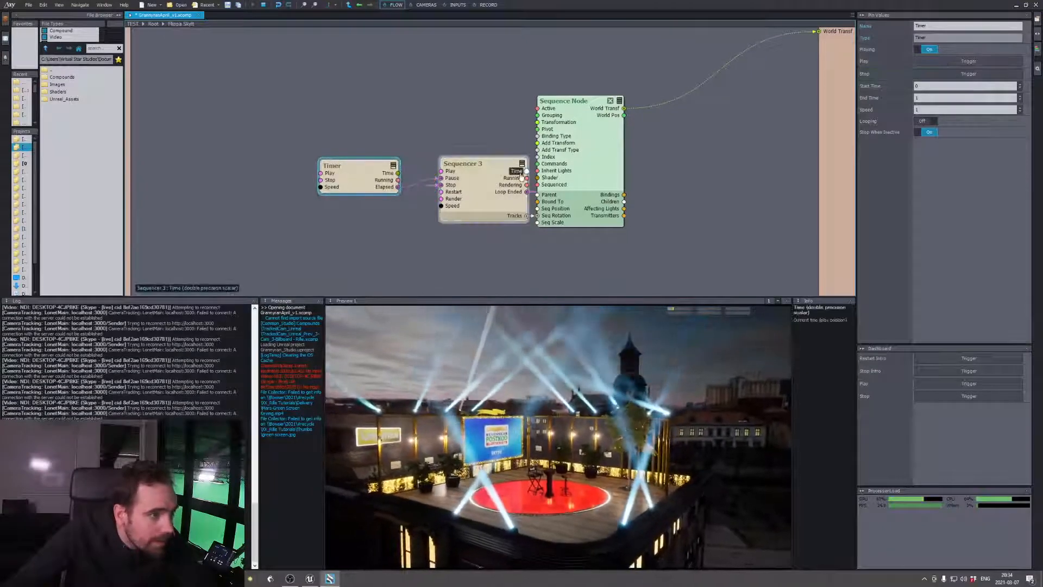
{"action": "left_click", "coordinate": [491, 173]}
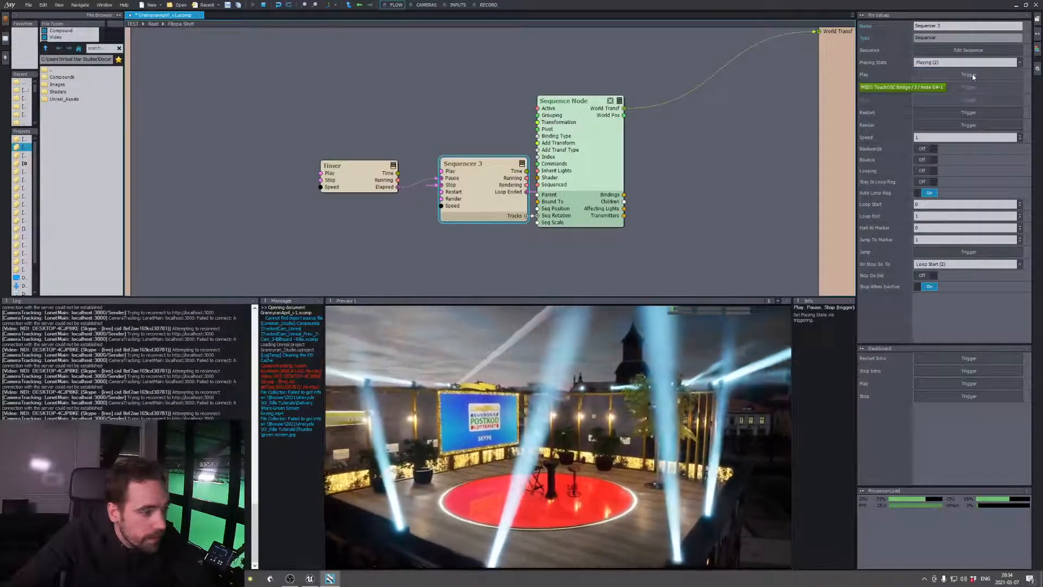
{"action": "left_click_drag", "start_coordinate": [520, 166], "coordinate": [500, 164]}
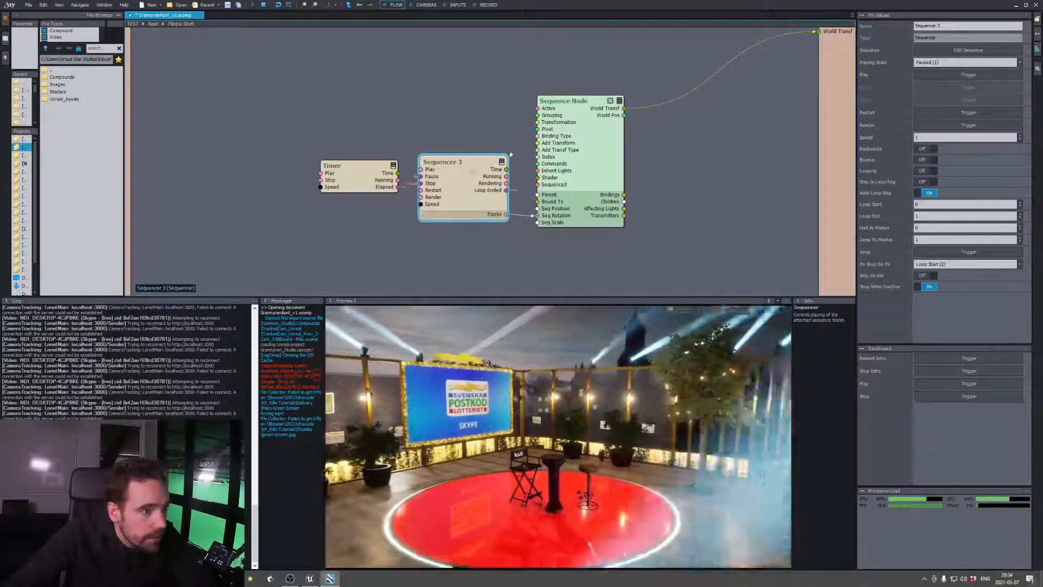
{"action": "left_click_drag", "start_coordinate": [596, 150], "coordinate": [610, 151]}
View the Sequence Node's rotation track in Sequencer 3's sequence, then return to the root flow
{"action": "double_click", "coordinate": [452, 167]}
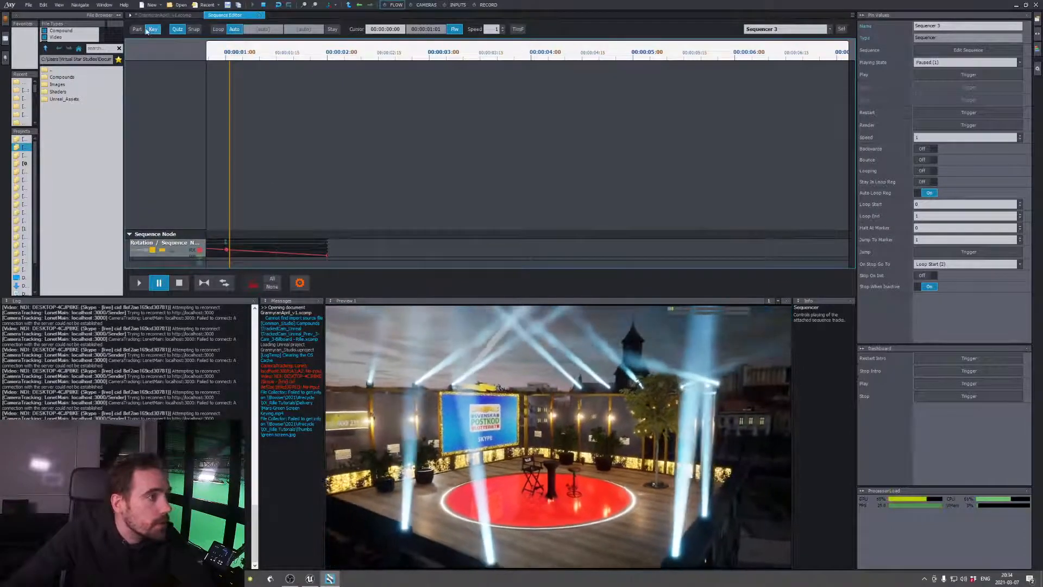
{"action": "left_click", "coordinate": [158, 16]}
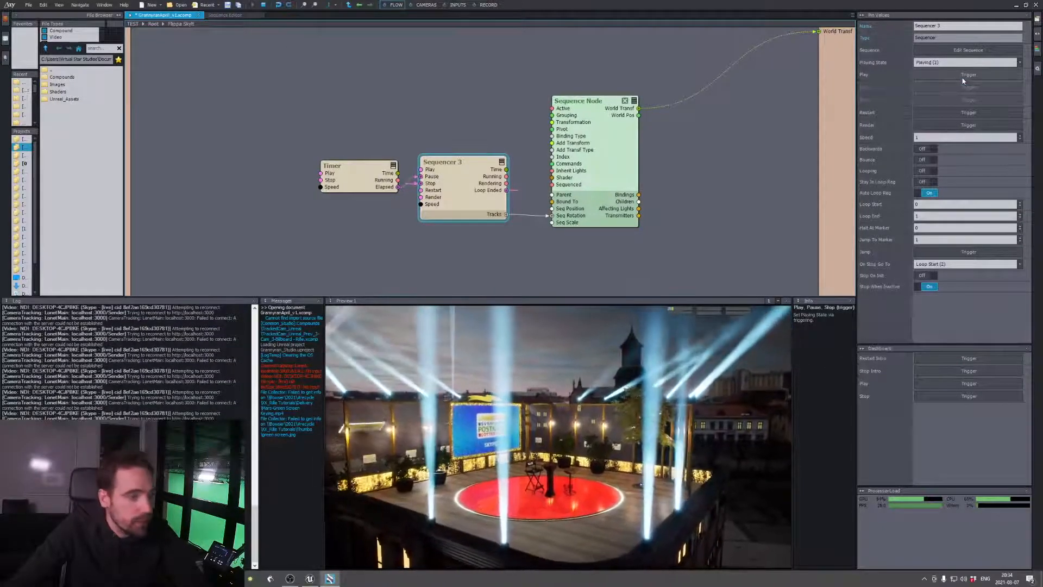
{"action": "left_click", "coordinate": [154, 24]}
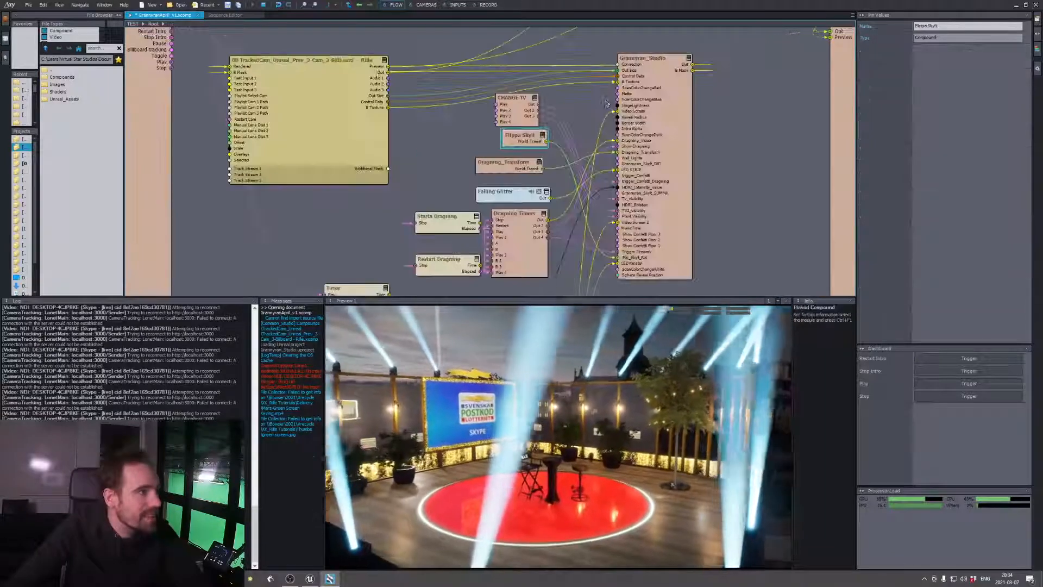
Inspect the Falling Glitter video player's settings
{"action": "left_click", "coordinate": [502, 194]}
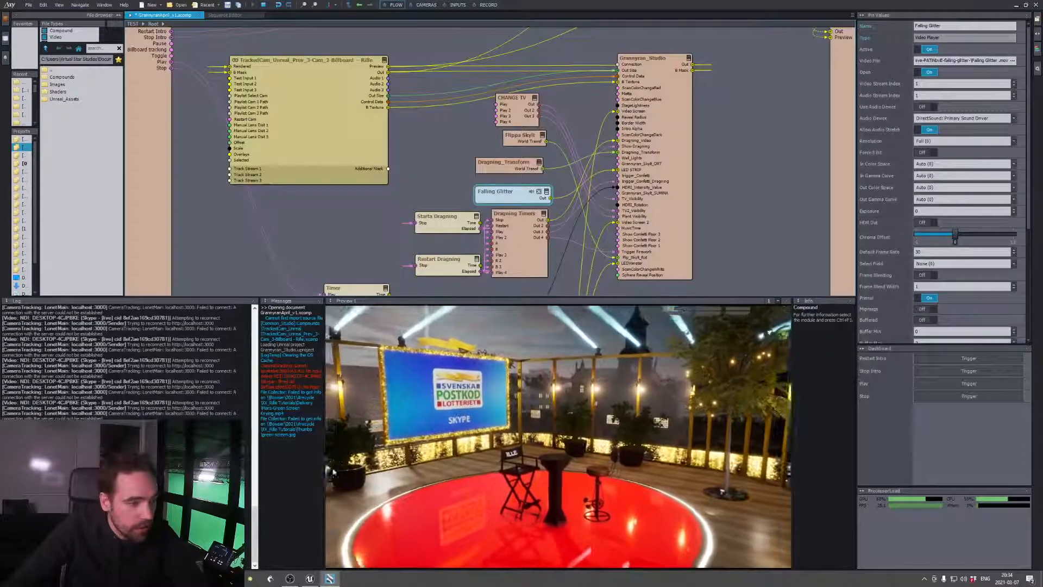
{"action": "left_click", "coordinate": [539, 191]}
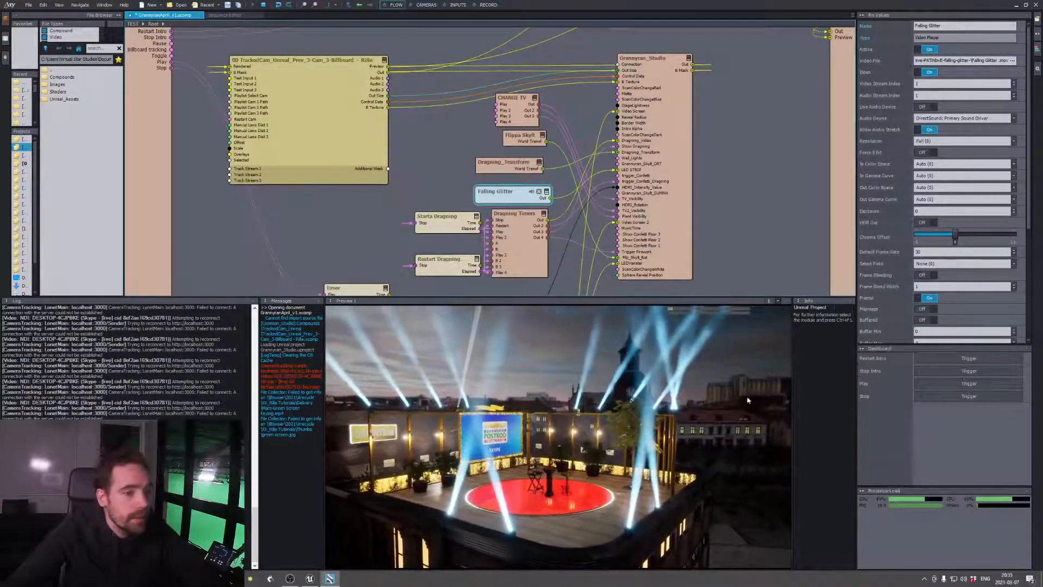
Show camera 3 and reposition its view in the preview, then switch back to camera 1 and return to the flow
{"action": "left_click", "coordinate": [429, 5]}
{"action": "left_click", "coordinate": [370, 103]}
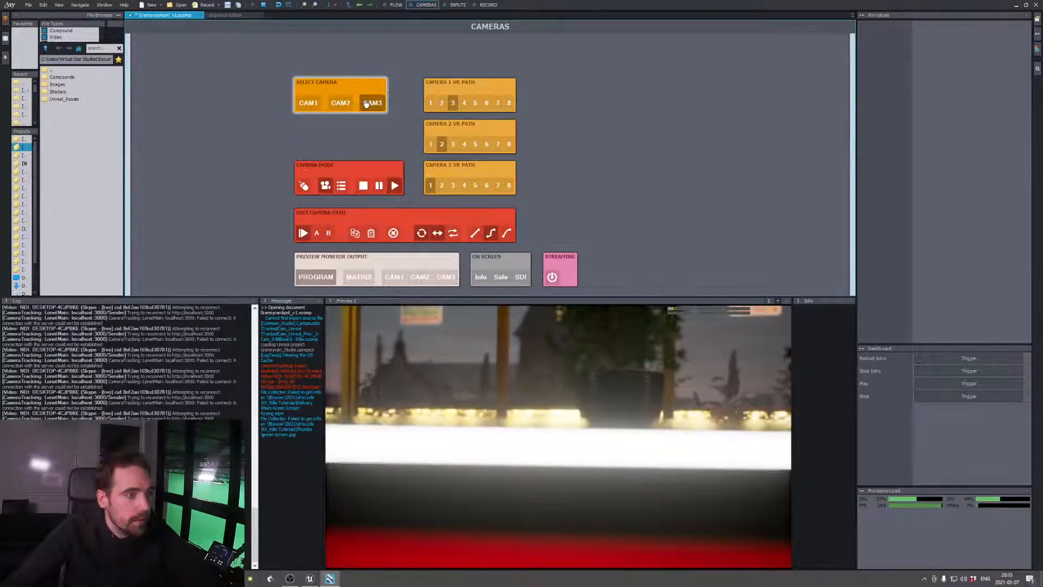
{"action": "left_click", "coordinate": [489, 391]}
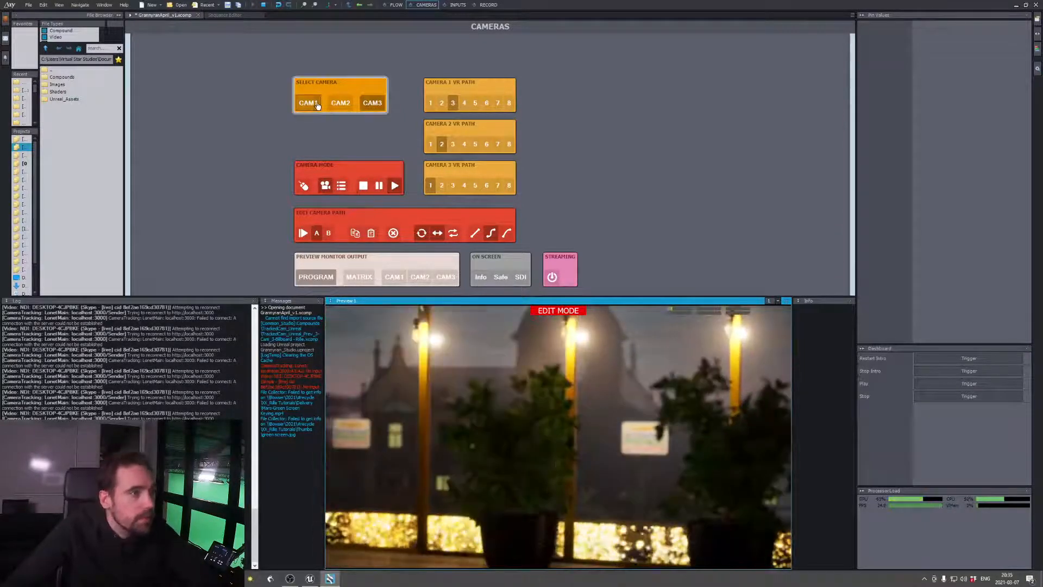
{"action": "left_click", "coordinate": [320, 104]}
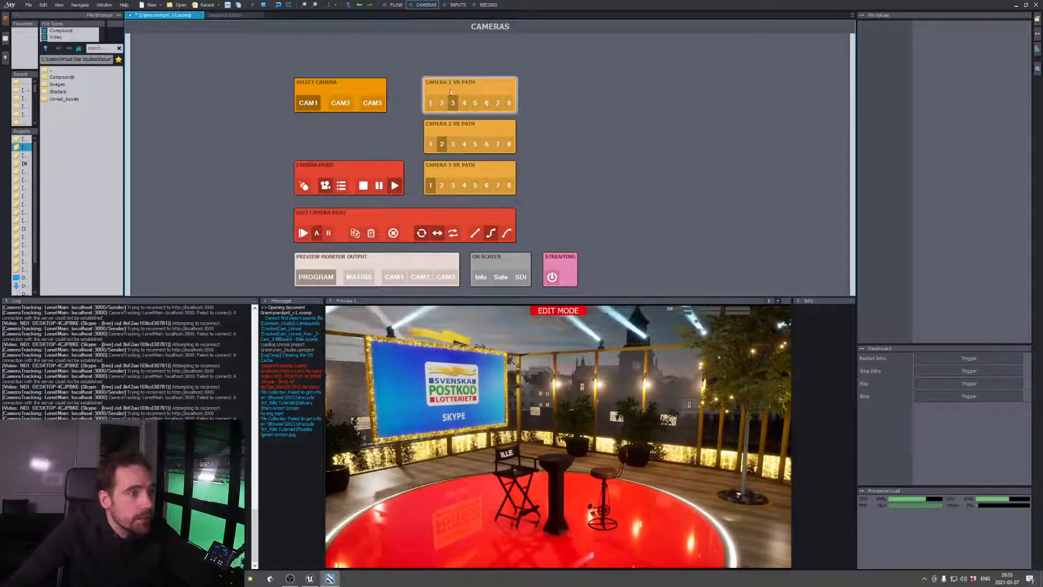
{"action": "left_click", "coordinate": [394, 5]}
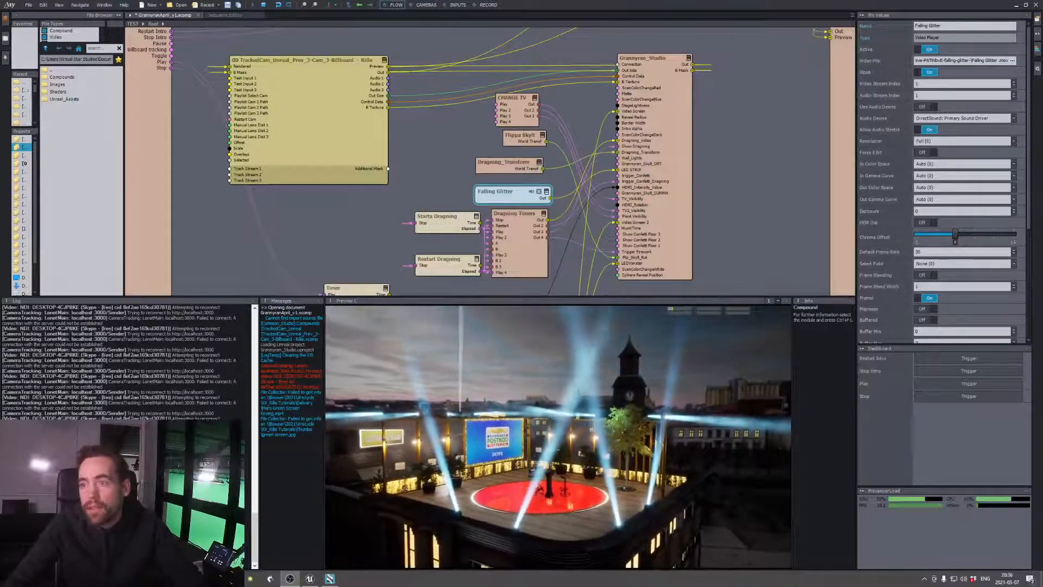
Switch to the Unreal Editor, select the RowHomeG_BlkMetal2 mesh on the rooftop edge and examine the building from outside
{"action": "right_click", "coordinate": [293, 273]}
{"action": "left_click", "coordinate": [357, 242]}
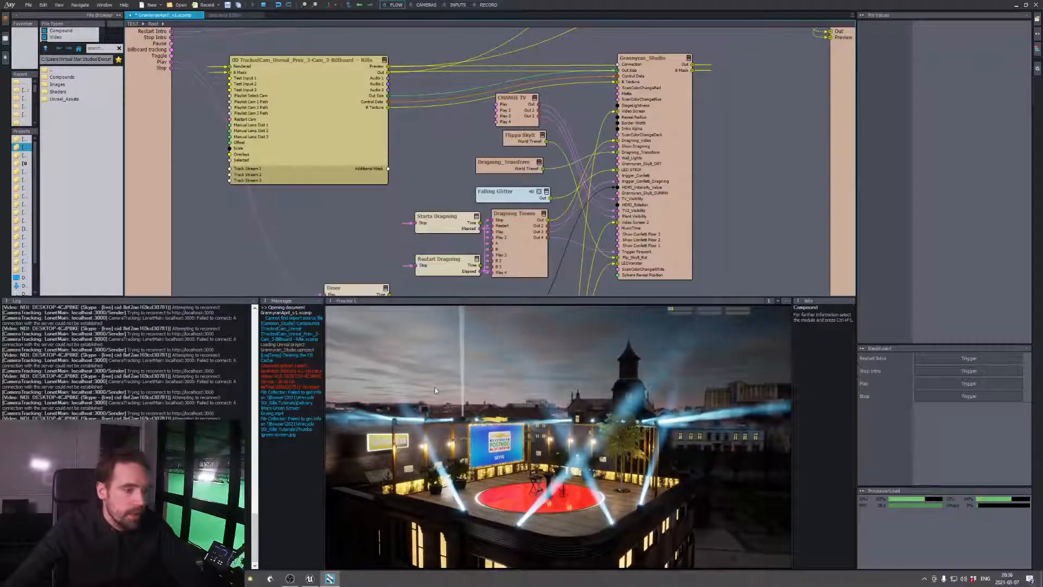
{"action": "left_click", "coordinate": [311, 579]}
{"action": "right_click_drag", "start_coordinate": [416, 247], "coordinate": [450, 303]}
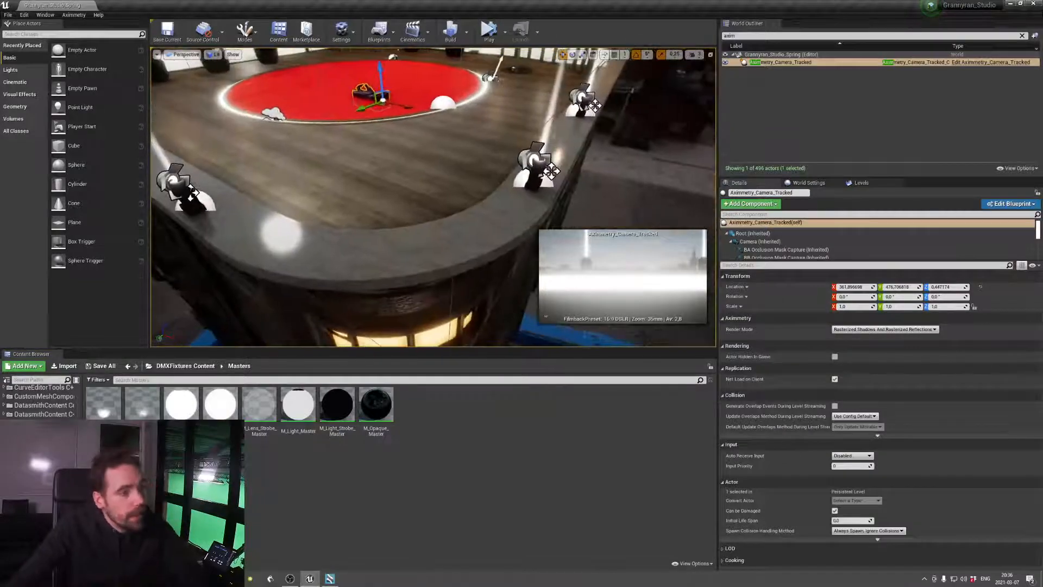
{"action": "left_click", "coordinate": [466, 237]}
{"action": "right_click_drag", "start_coordinate": [466, 237], "coordinate": [363, 173]}
{"action": "key", "text": "w"}
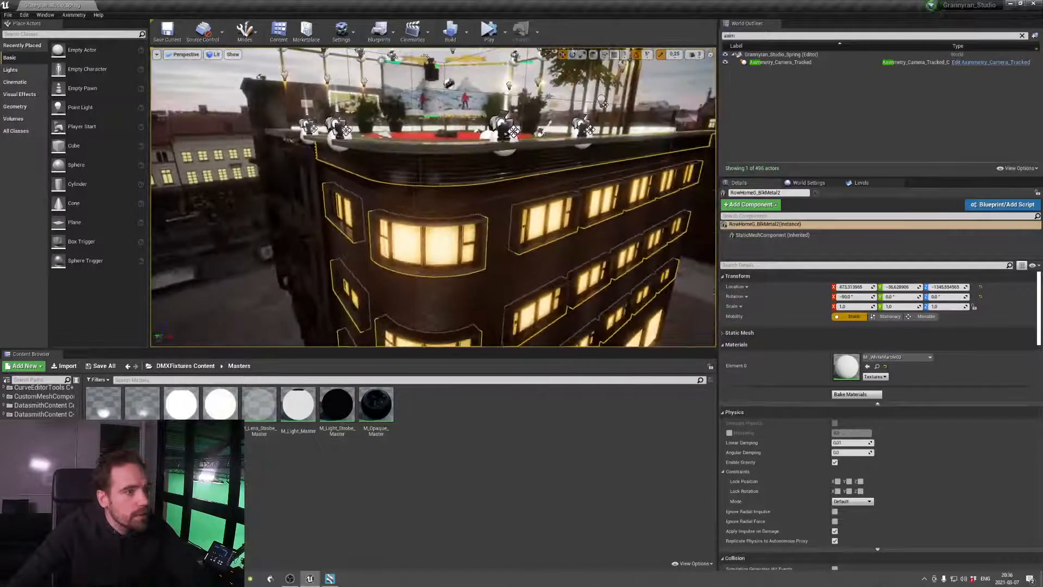
Select the rooftop's wooden floor mesh in the viewport and clear the World Outliner search filter
{"action": "right_click_drag", "start_coordinate": [535, 204], "coordinate": [513, 221]}
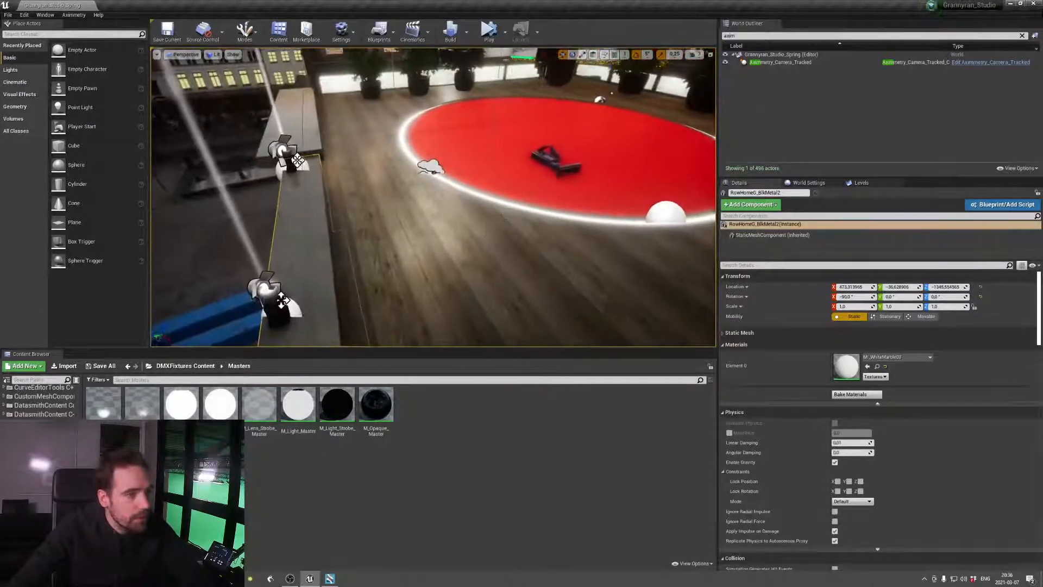
{"action": "left_click", "coordinate": [512, 221]}
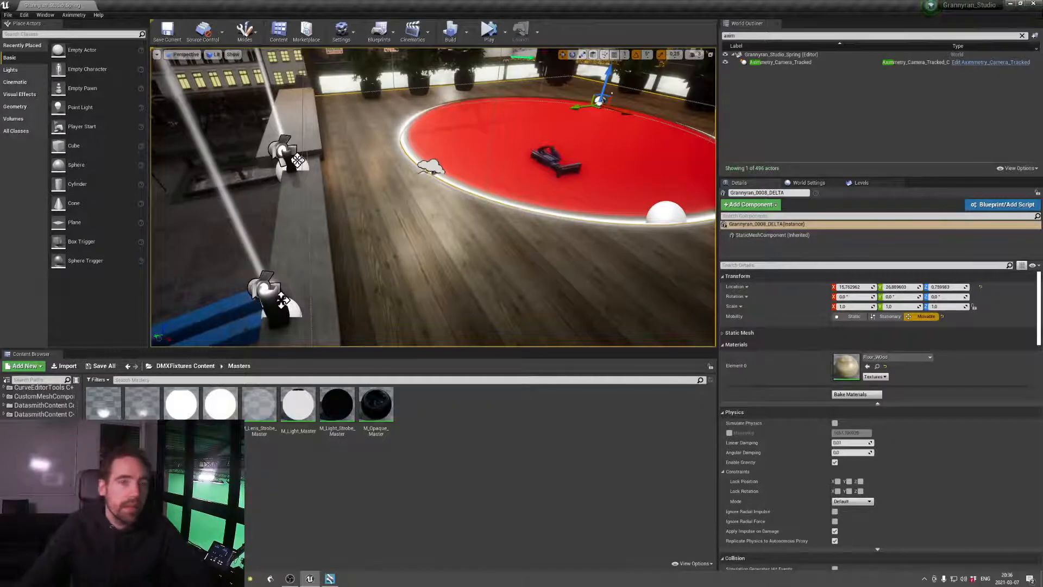
{"action": "left_click", "coordinate": [1022, 35]}
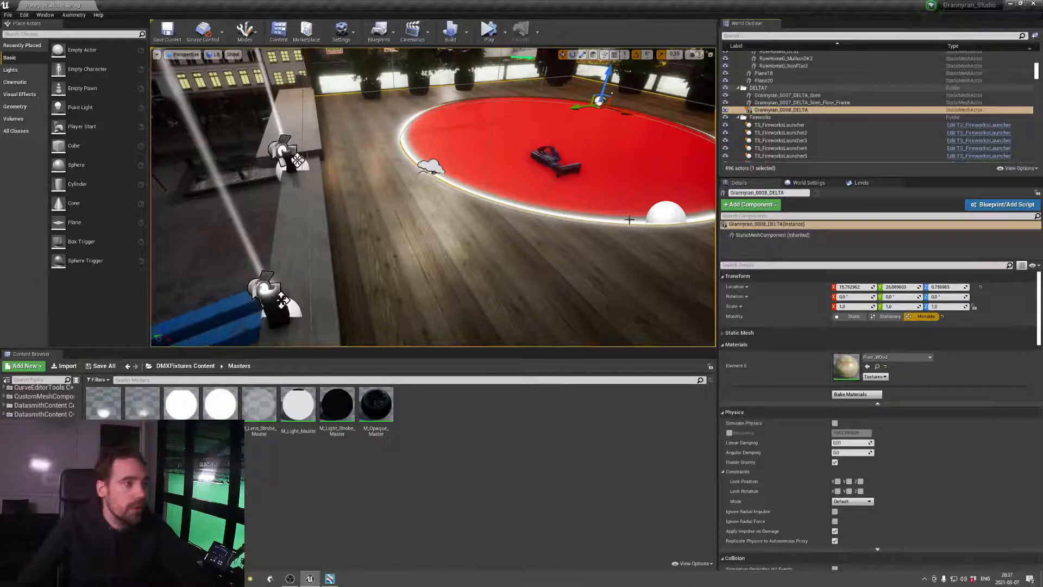
Check the rooftop in Aximmetry Composer's preview, then return to the Unreal Editor and view the deck from its outer edge
{"action": "left_click", "coordinate": [334, 579]}
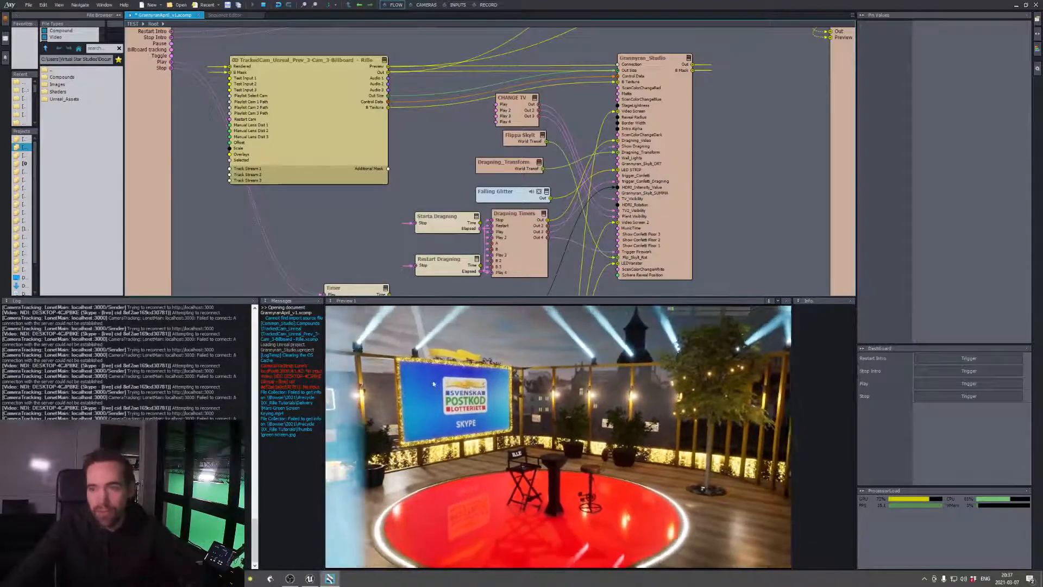
{"action": "left_click", "coordinate": [310, 579]}
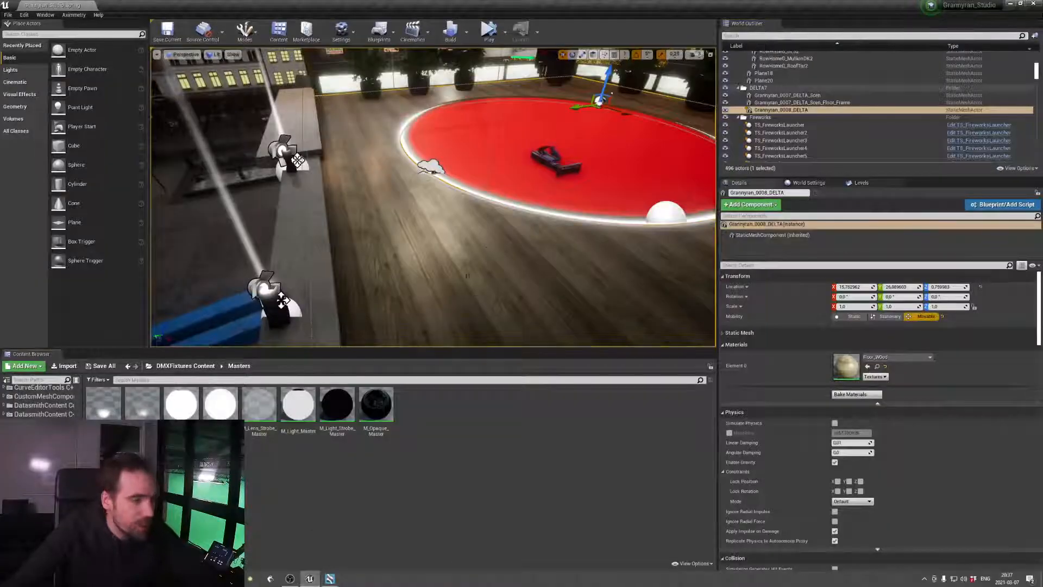
{"action": "right_click_drag", "start_coordinate": [489, 246], "coordinate": [467, 209]}
{"action": "right_click_drag", "start_coordinate": [447, 275], "coordinate": [448, 280]}
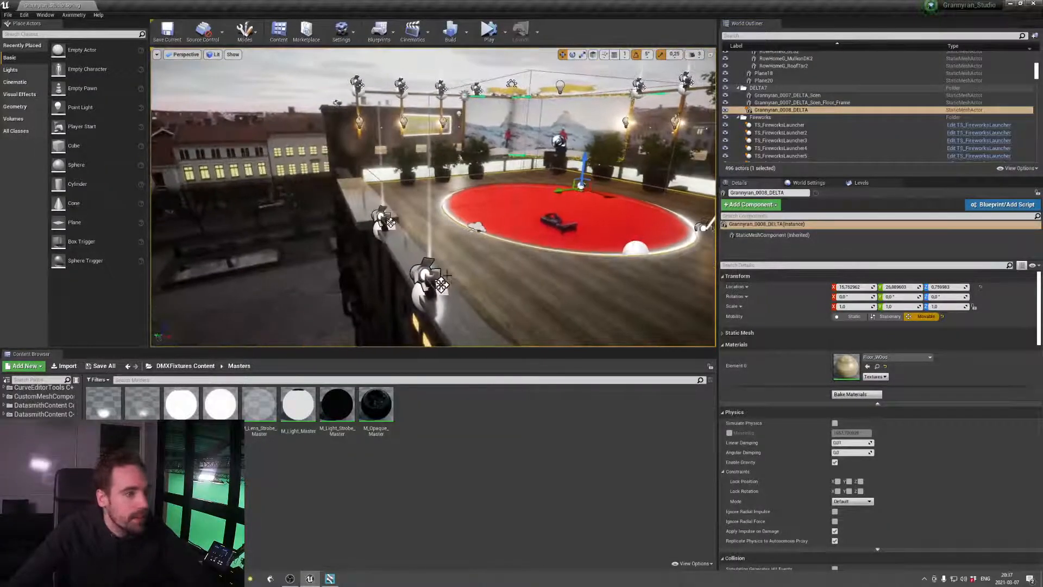
Select the nearest moving head light on the rooftop edge and open its Beam component's M_Beam_Master material
{"action": "left_click", "coordinate": [430, 283]}
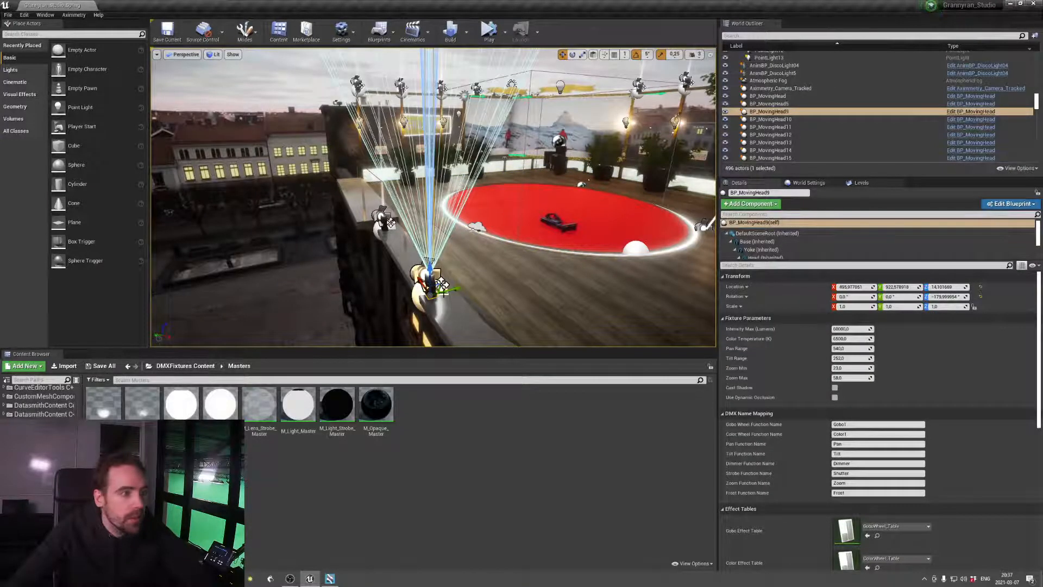
{"action": "scroll", "coordinate": [783, 245], "scroll_direction": "down", "scroll_amount": 3}
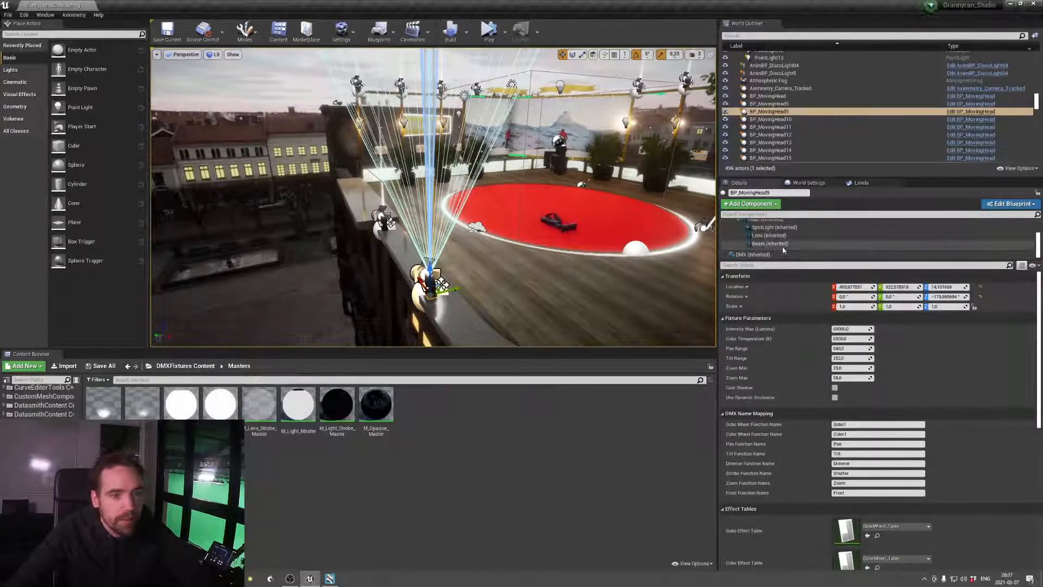
{"action": "left_click", "coordinate": [784, 245]}
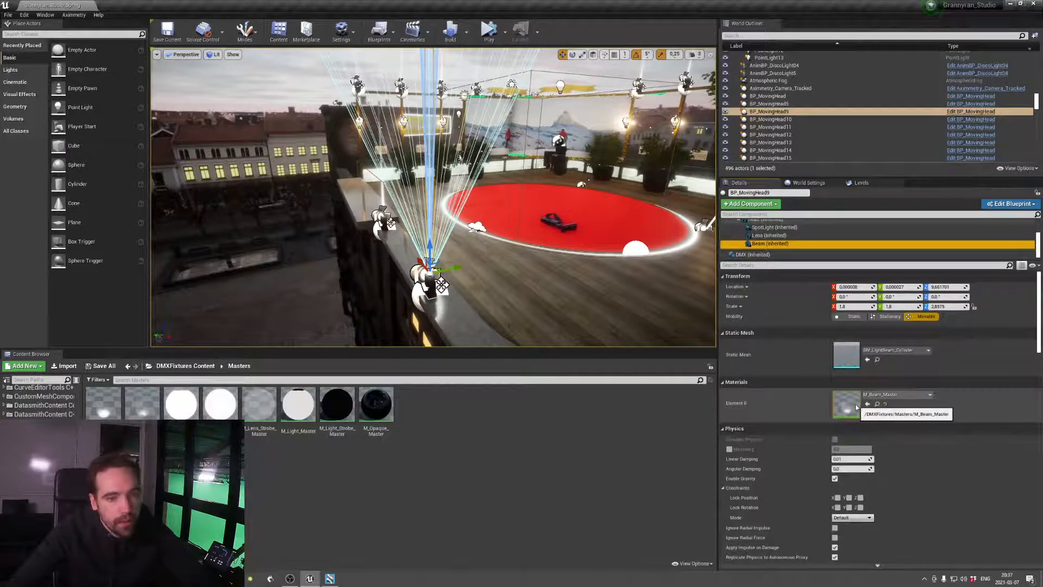
{"action": "double_click", "coordinate": [849, 405]}
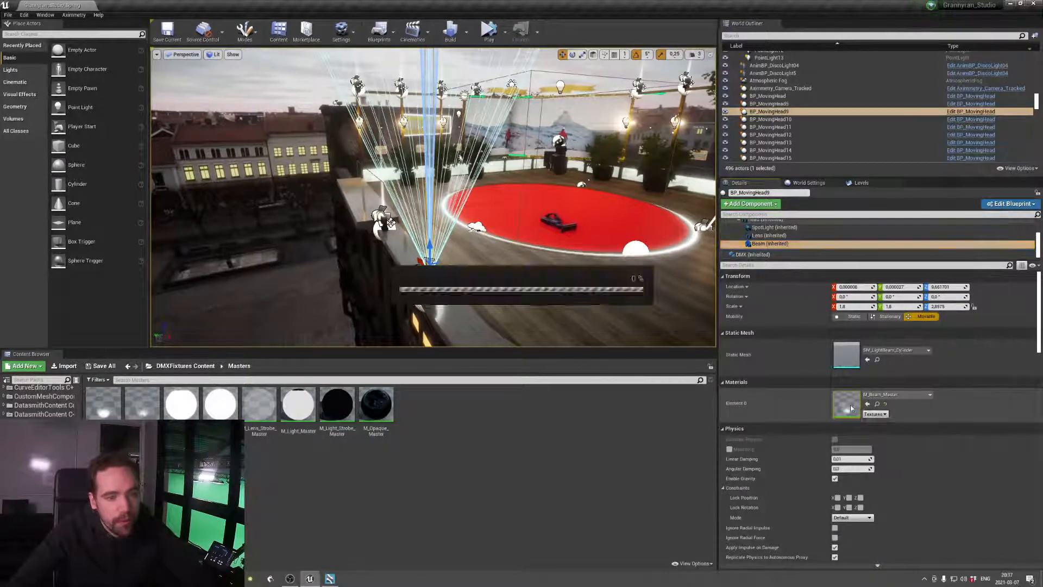
{"action": "double_click", "coordinate": [548, 220]}
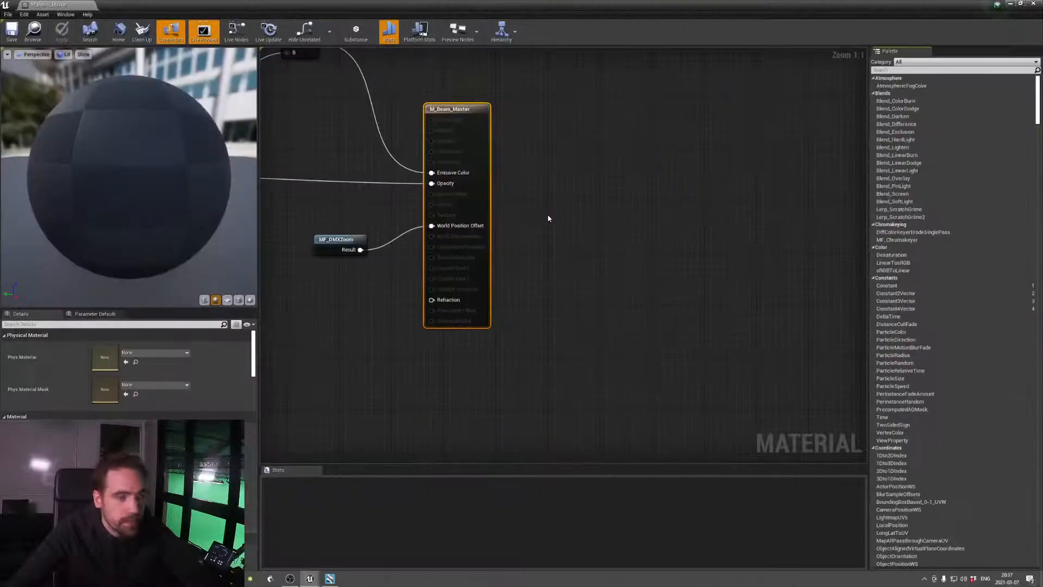
Examine the M_Beam_Master graph around the Emissive Color input, including the Hot spot and Exposure groups
{"action": "right_click_drag", "start_coordinate": [543, 211], "coordinate": [734, 240]}
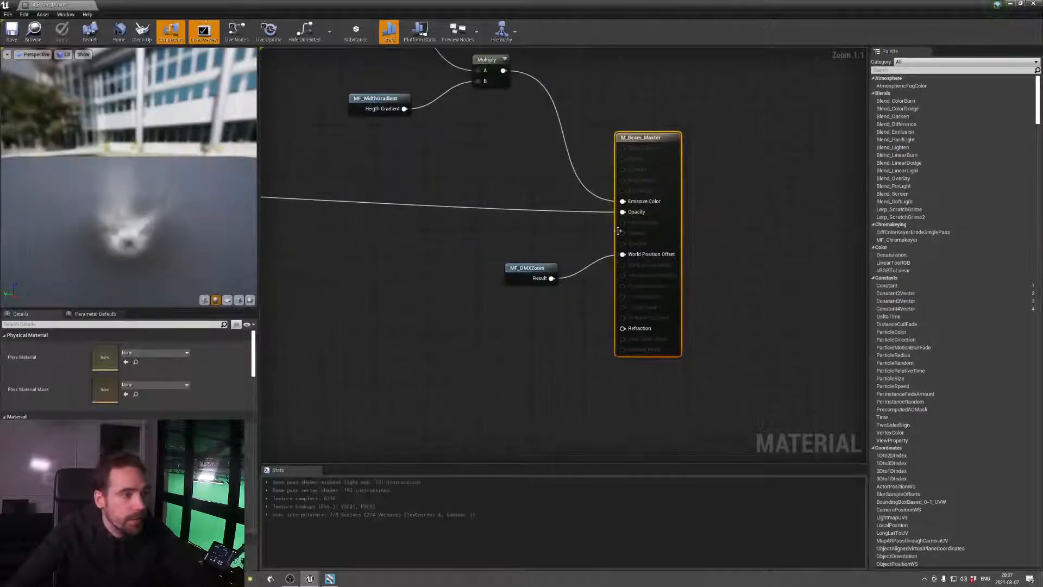
{"action": "right_click_drag", "start_coordinate": [471, 228], "coordinate": [723, 246]}
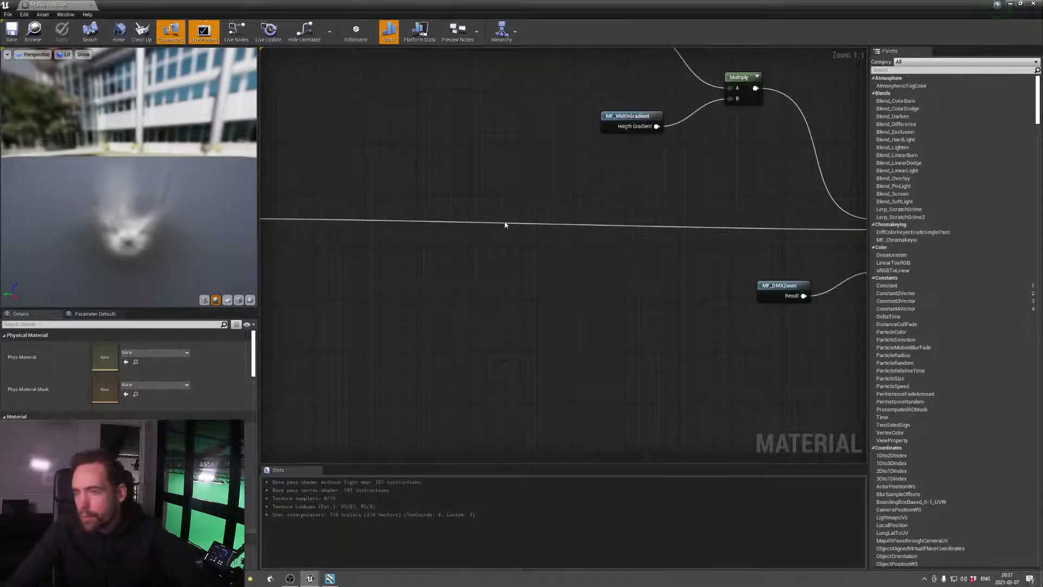
{"action": "right_click_drag", "start_coordinate": [448, 229], "coordinate": [697, 294]}
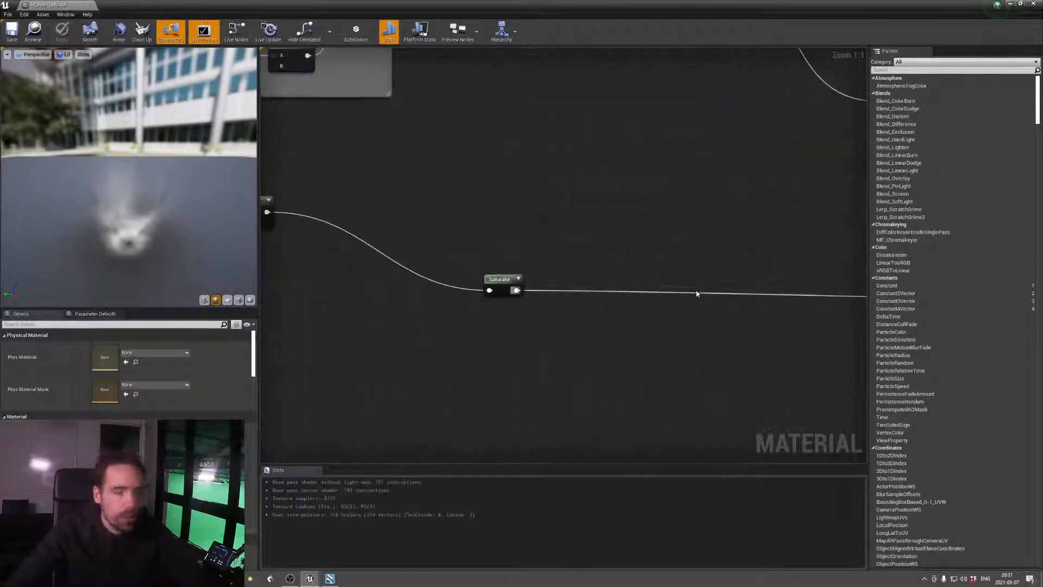
{"action": "scroll", "coordinate": [652, 271], "scroll_direction": "down", "scroll_amount": 4}
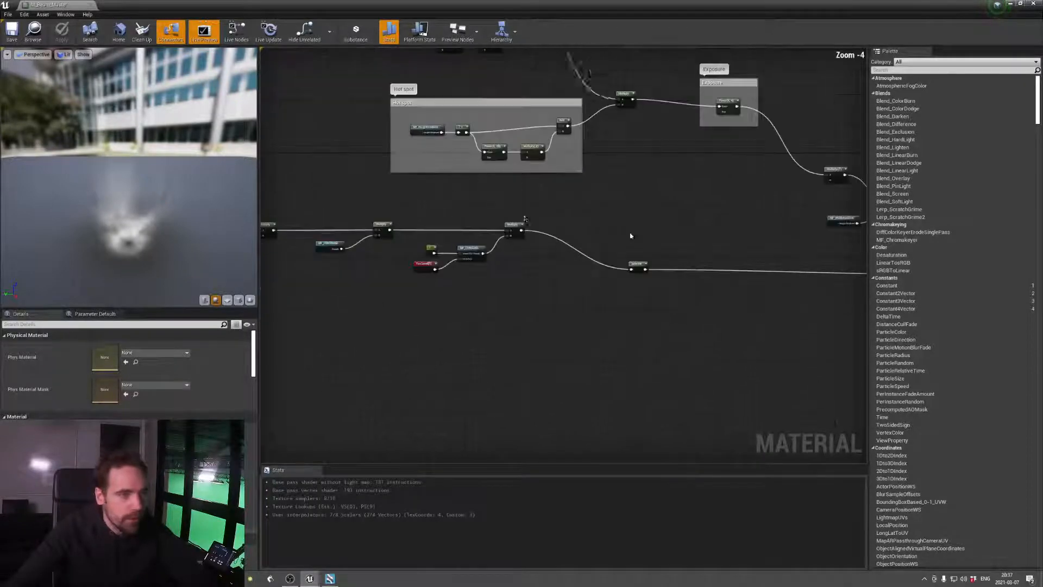
{"action": "right_click_drag", "start_coordinate": [722, 191], "coordinate": [656, 340]}
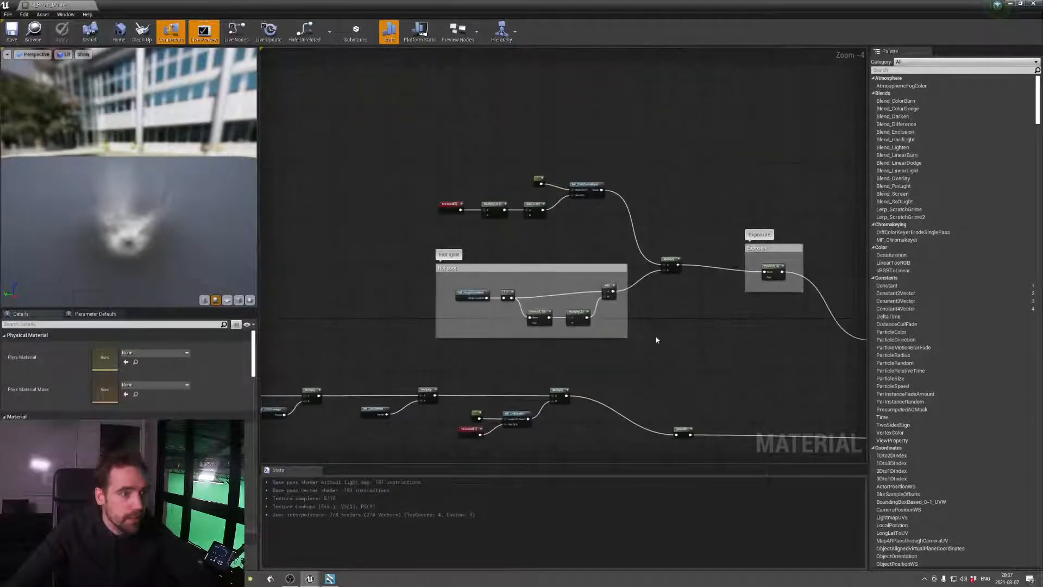
{"action": "scroll", "coordinate": [532, 239], "scroll_direction": "up", "scroll_amount": 2}
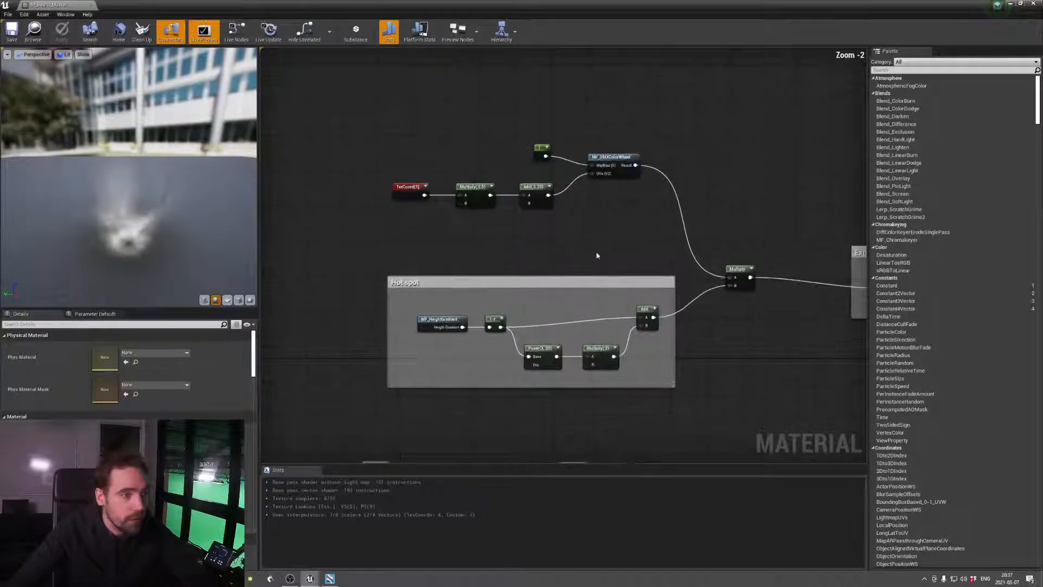
{"action": "right_click_drag", "start_coordinate": [596, 251], "coordinate": [368, 212]}
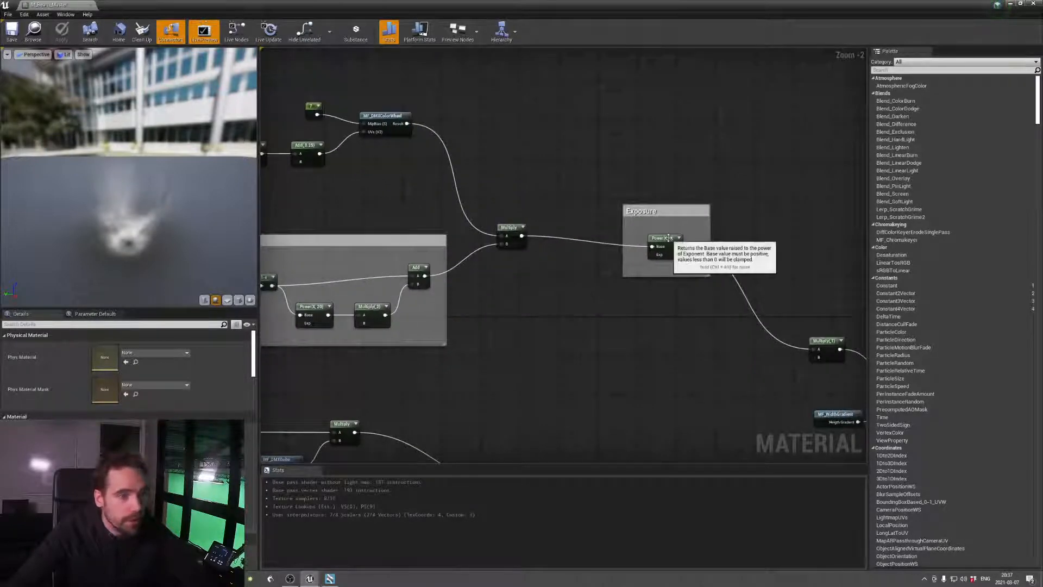
{"action": "right_click_drag", "start_coordinate": [474, 166], "coordinate": [632, 170]}
{"action": "right_click_drag", "start_coordinate": [523, 190], "coordinate": [500, 67]}
Trace the beam material's opacity branch back through Depth Fade to the Fade when near Camera group
{"action": "right_click_drag", "start_coordinate": [570, 254], "coordinate": [847, 273]}
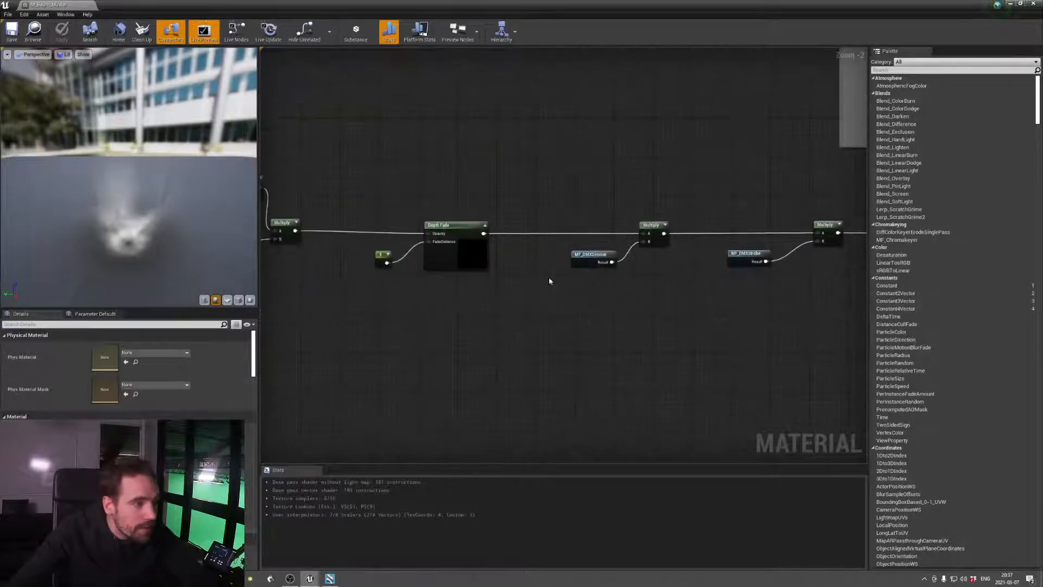
{"action": "right_click_drag", "start_coordinate": [538, 282], "coordinate": [869, 308]}
{"action": "right_click_drag", "start_coordinate": [636, 315], "coordinate": [829, 296]}
{"action": "right_click_drag", "start_coordinate": [654, 249], "coordinate": [571, 284]}
{"action": "scroll", "coordinate": [531, 276], "scroll_direction": "up", "scroll_amount": 2}
{"action": "scroll", "coordinate": [670, 339], "scroll_direction": "down", "scroll_amount": 2}
{"action": "right_click_drag", "start_coordinate": [492, 368], "coordinate": [473, 331]}
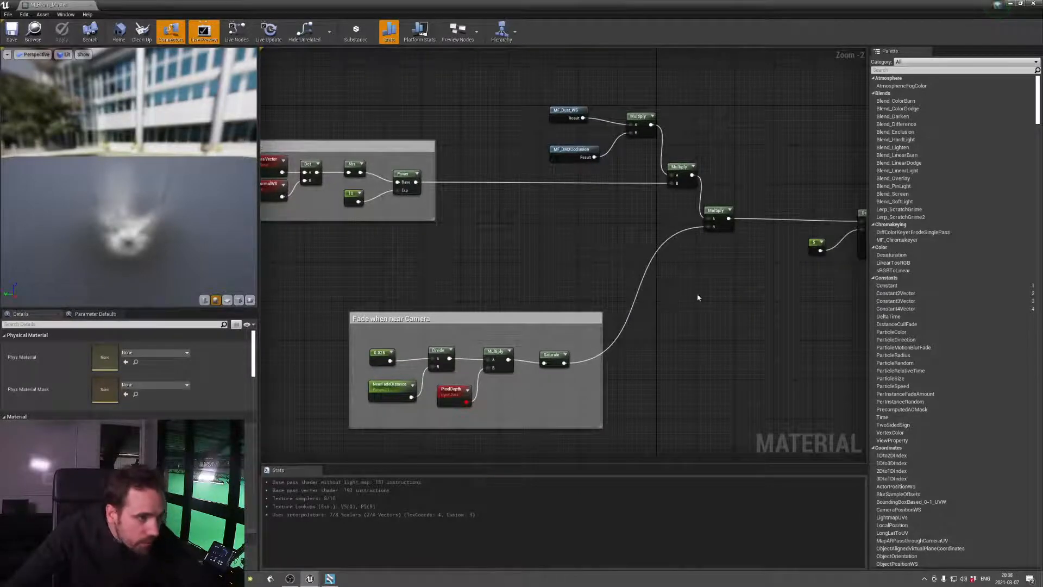
Inspect the settings of the Density constant, the Exposure group's Power node and the Multiply node following it
{"action": "right_click_drag", "start_coordinate": [699, 297], "coordinate": [518, 323]}
{"action": "left_click", "coordinate": [631, 270]}
{"action": "right_click_drag", "start_coordinate": [750, 297], "coordinate": [620, 322]}
{"action": "right_click_drag", "start_coordinate": [797, 359], "coordinate": [487, 360]}
{"action": "right_click_drag", "start_coordinate": [660, 278], "coordinate": [474, 229]}
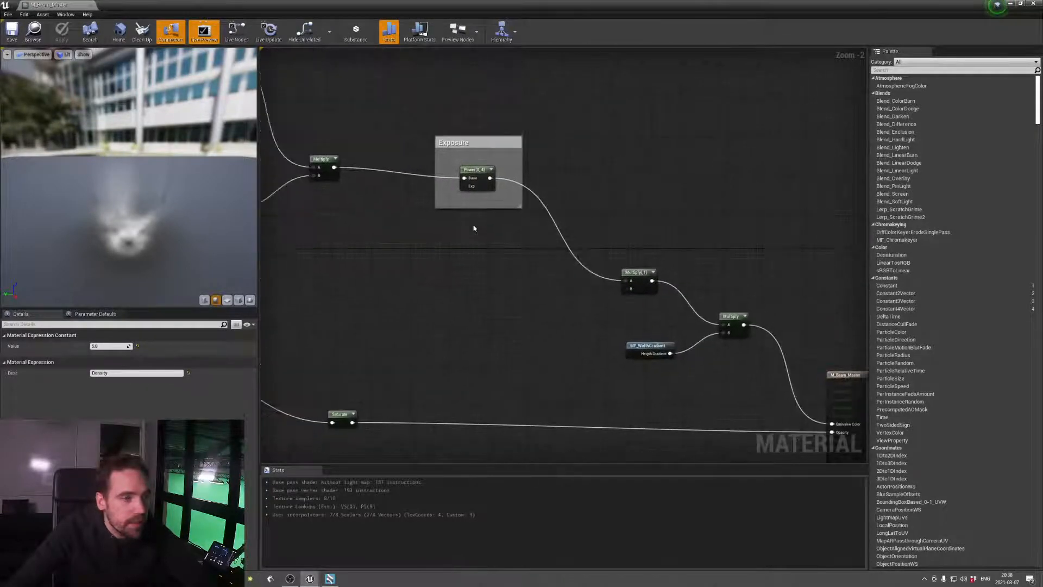
{"action": "left_click", "coordinate": [470, 173]}
{"action": "left_click", "coordinate": [639, 272]}
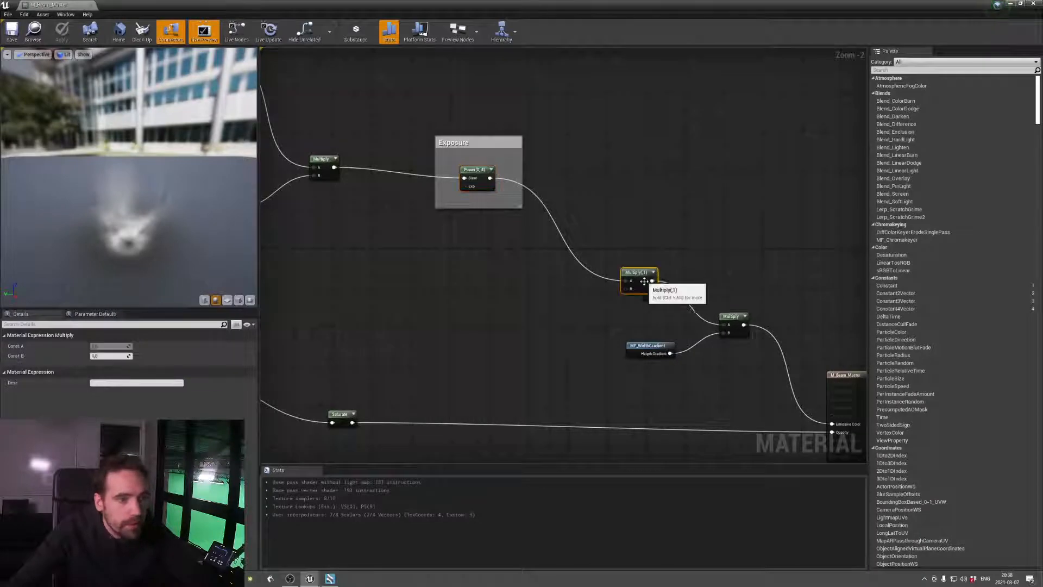
Open the MF_WidthGradient function, inspect its Divide and Power nodes, then close the function and the beam material
{"action": "right_click_drag", "start_coordinate": [653, 327], "coordinate": [529, 308]}
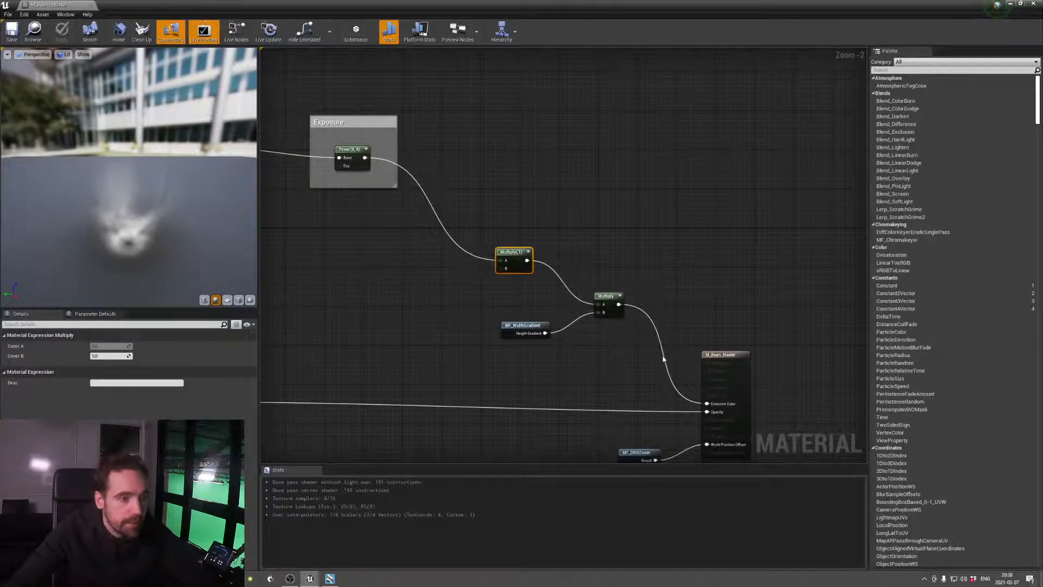
{"action": "double_click", "coordinate": [534, 326]}
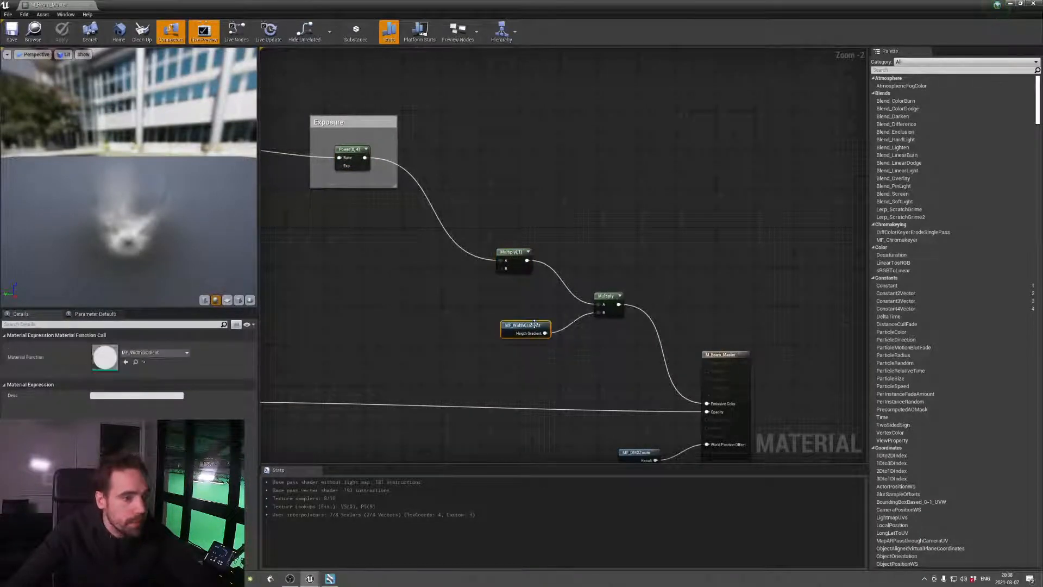
{"action": "right_click_drag", "start_coordinate": [443, 383], "coordinate": [705, 258]}
{"action": "right_click_drag", "start_coordinate": [461, 268], "coordinate": [657, 284]}
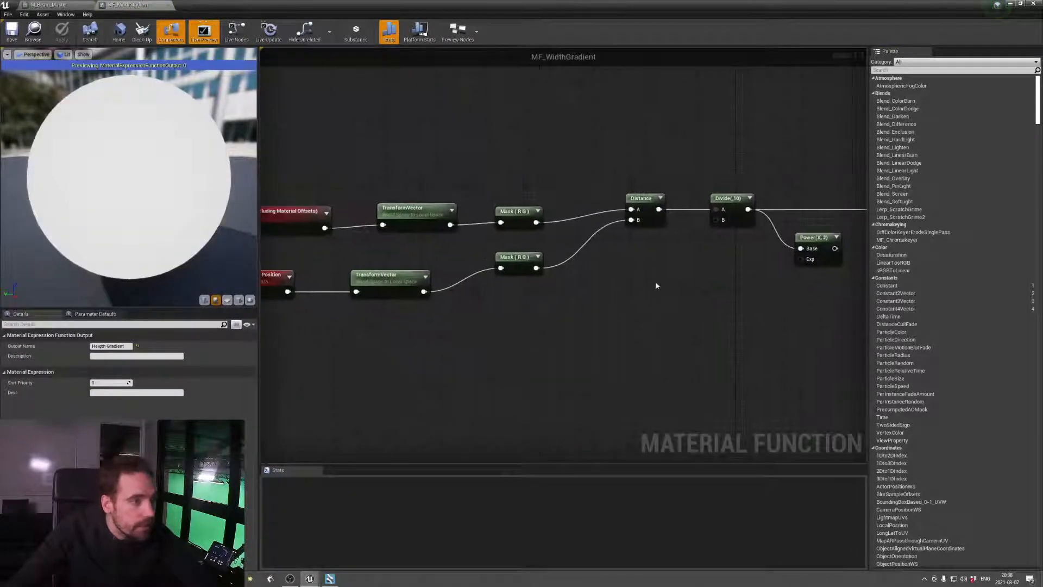
{"action": "right_click_drag", "start_coordinate": [497, 291], "coordinate": [312, 288]}
{"action": "right_click_drag", "start_coordinate": [534, 292], "coordinate": [440, 293]}
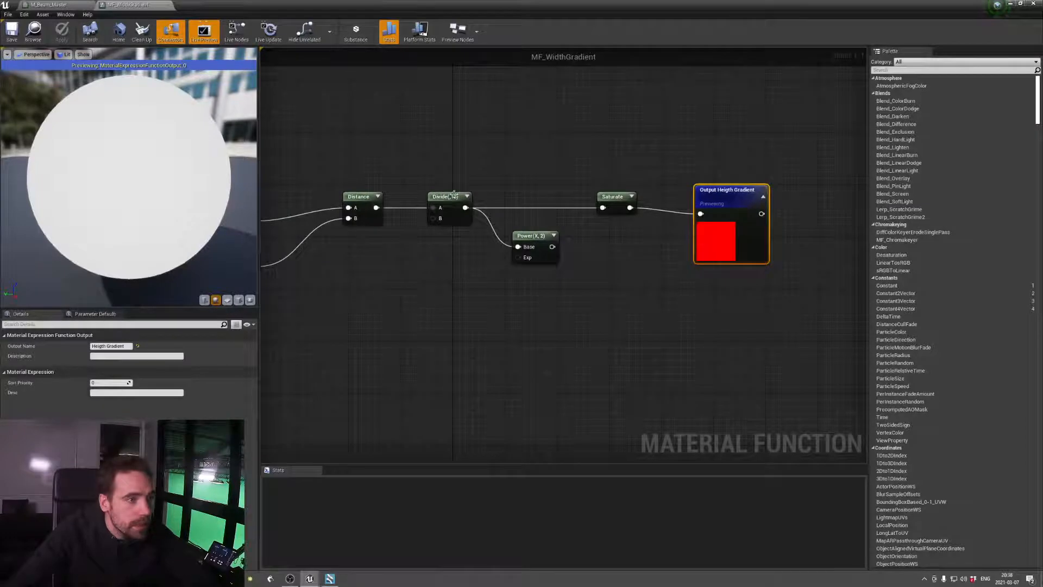
{"action": "left_click", "coordinate": [454, 195]}
{"action": "left_click", "coordinate": [536, 243]}
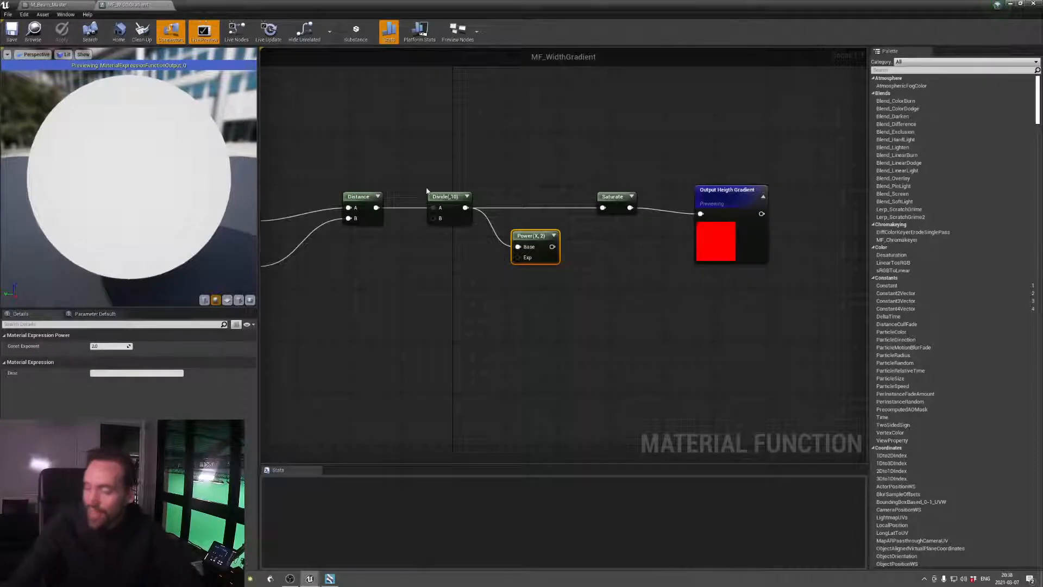
{"action": "left_click", "coordinate": [168, 5]}
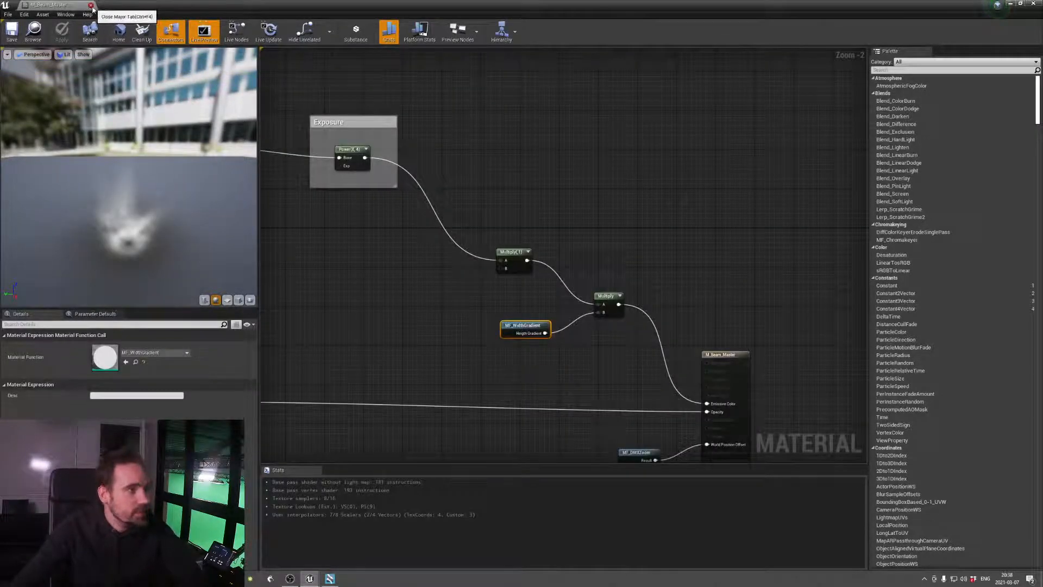
{"action": "left_click", "coordinate": [92, 6]}
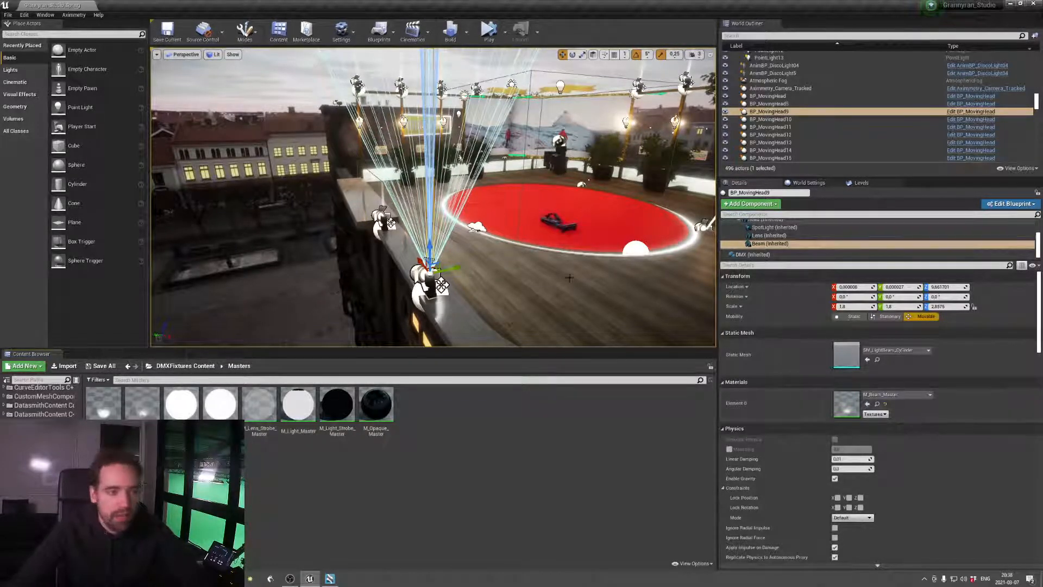
Select the rooftop's wooden floor mesh, check the studio in Aximmetry Composer's preview, and return to the Unreal Editor
{"action": "left_click", "coordinate": [631, 326]}
{"action": "left_click", "coordinate": [331, 579]}
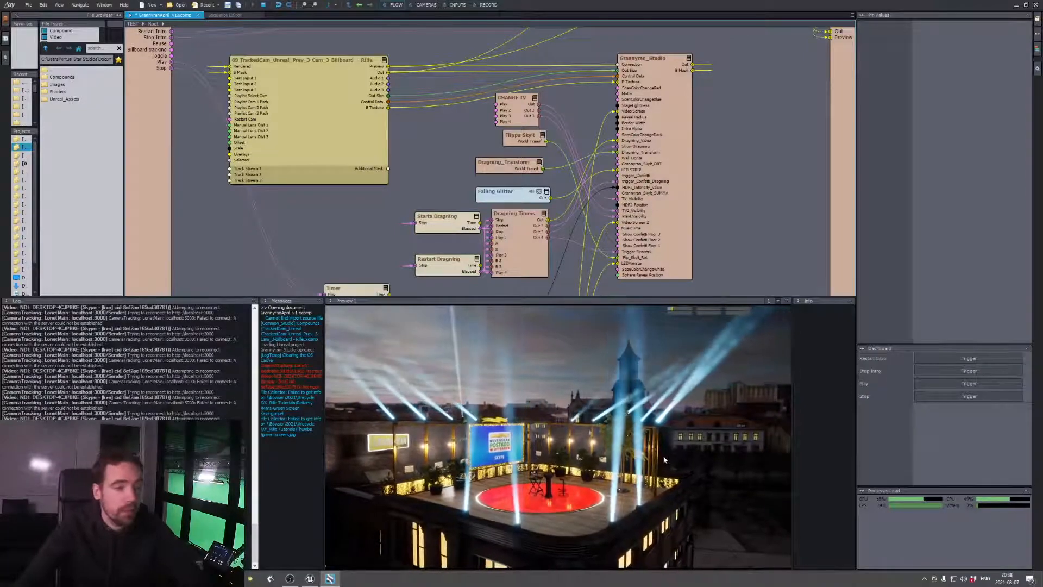
{"action": "key", "text": "alt"}
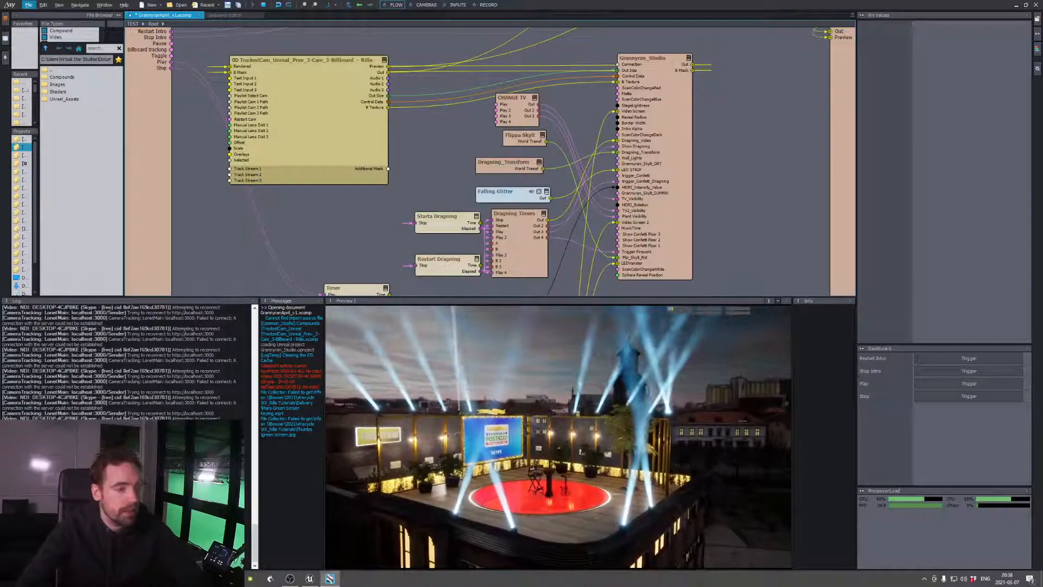
{"action": "left_click", "coordinate": [310, 578]}
Examine the wooden floor up close and open the Materials folder of 4K_WoodFlooring in the project content
{"action": "right_click_drag", "start_coordinate": [467, 332], "coordinate": [544, 336]}
{"action": "right_click_drag", "start_coordinate": [433, 198], "coordinate": [413, 182]}
{"action": "key", "text": "w"}
{"action": "right_click_drag", "start_coordinate": [411, 280], "coordinate": [411, 314]}
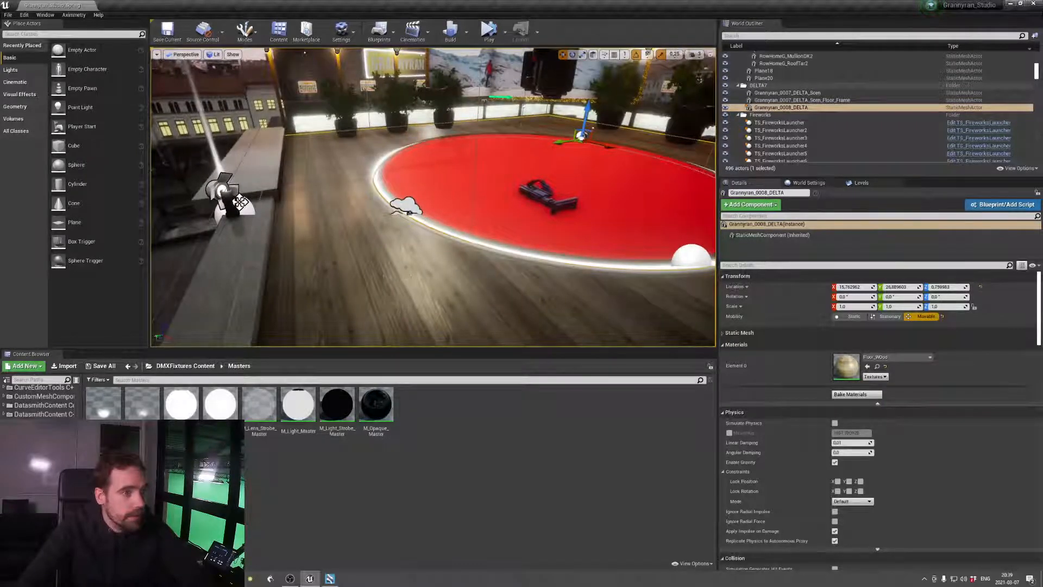
{"action": "right_click_drag", "start_coordinate": [419, 278], "coordinate": [397, 311]}
{"action": "key", "text": "w"}
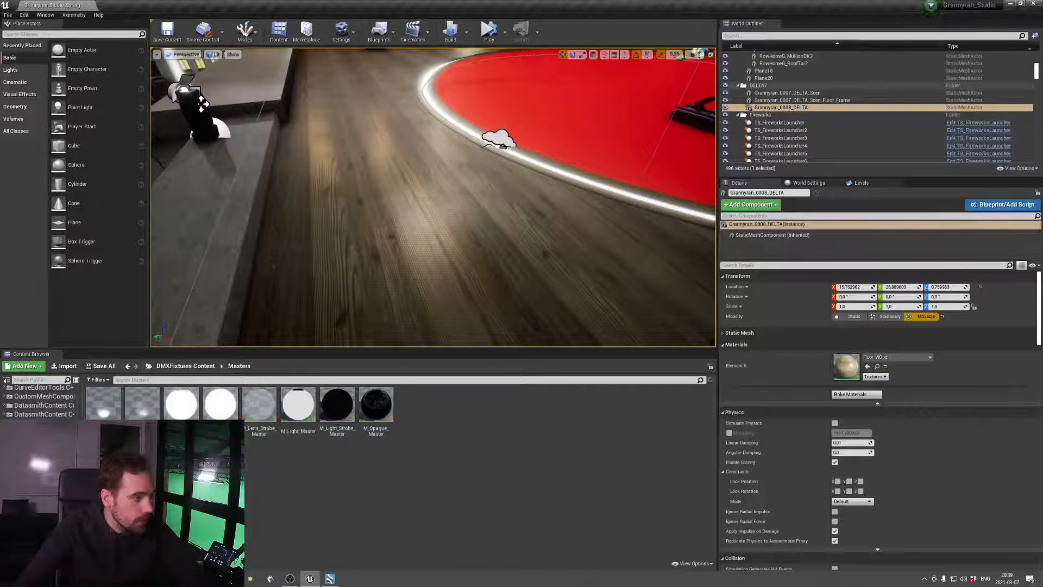
{"action": "left_click_drag", "start_coordinate": [78, 462], "coordinate": [90, 380]}
{"action": "left_click", "coordinate": [50, 390]}
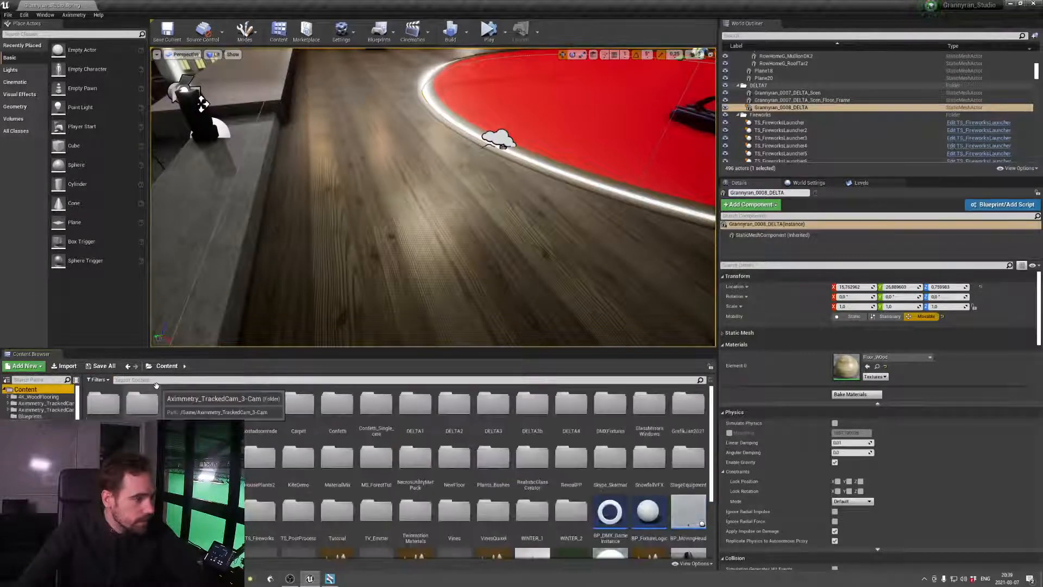
{"action": "left_click", "coordinate": [57, 398]}
{"action": "double_click", "coordinate": [140, 405]}
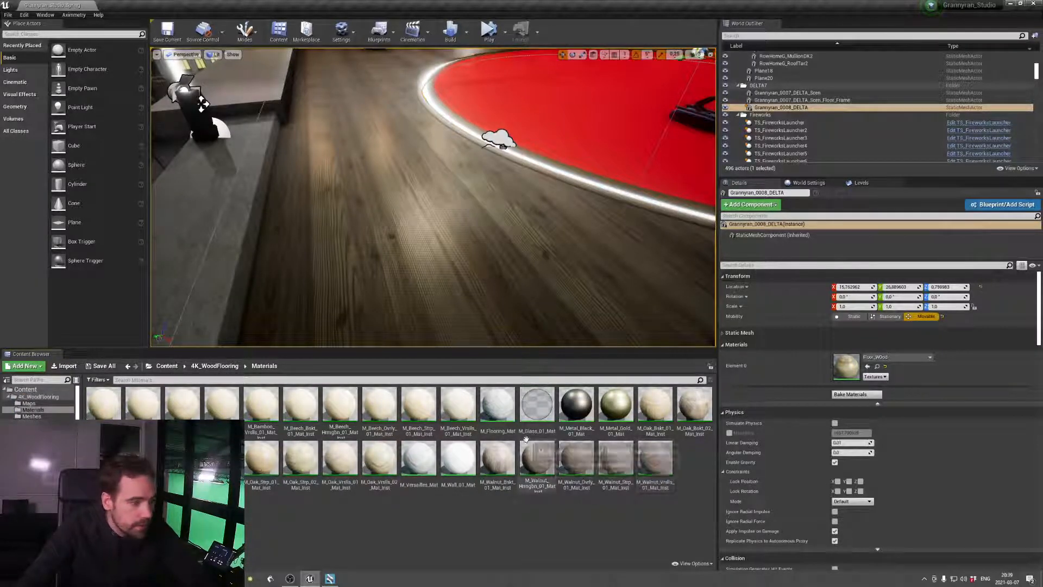
Frame the floor and assign M_Oak_Strp_01_Mat_Inst to its material Element 0
{"action": "key", "text": "f"}
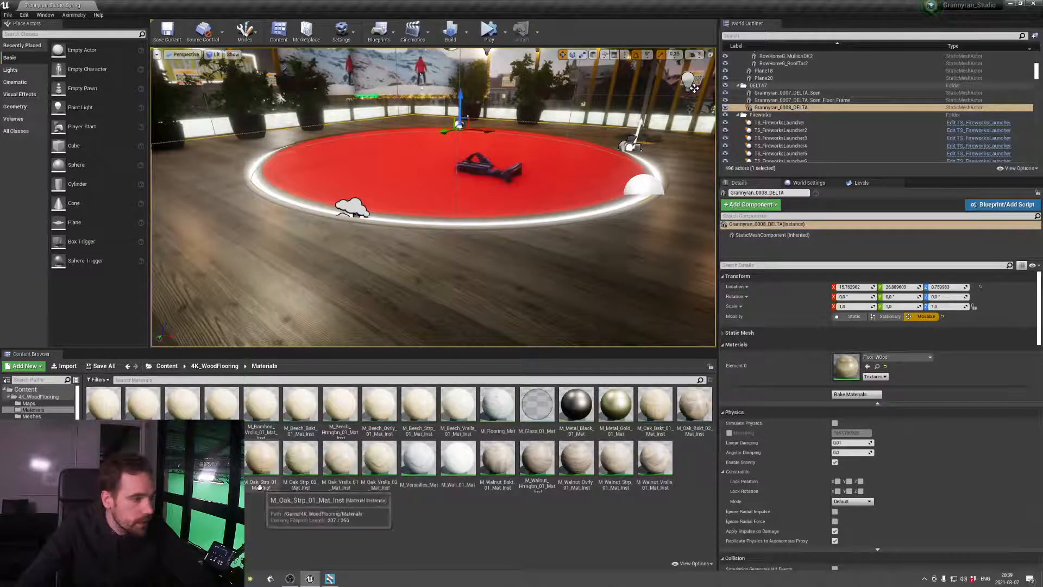
{"action": "left_click", "coordinate": [261, 459]}
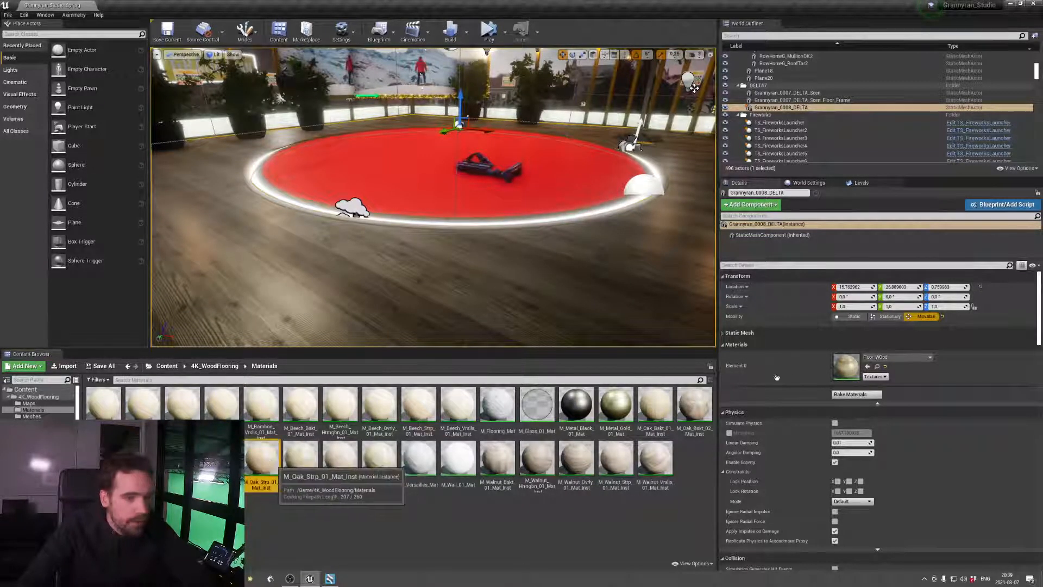
{"action": "left_click", "coordinate": [869, 367]}
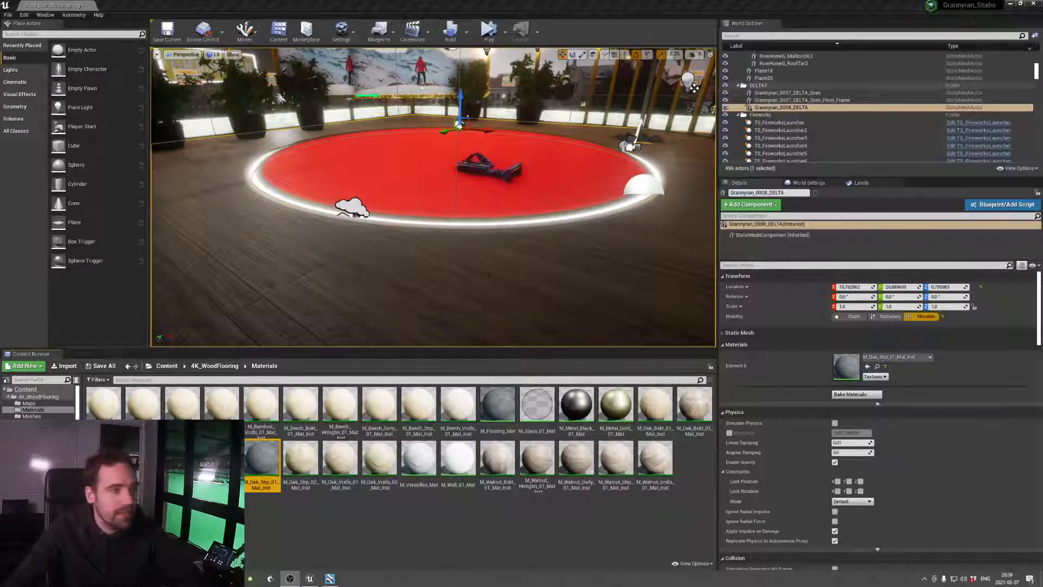
Examine the oak strip floor around the red circle up close, then view the whole rooftop stage
{"action": "right_click_drag", "start_coordinate": [489, 275], "coordinate": [510, 306]}
{"action": "key", "text": "s"}
{"action": "key", "text": "w"}
{"action": "key", "text": "s"}
{"action": "key", "text": "w"}
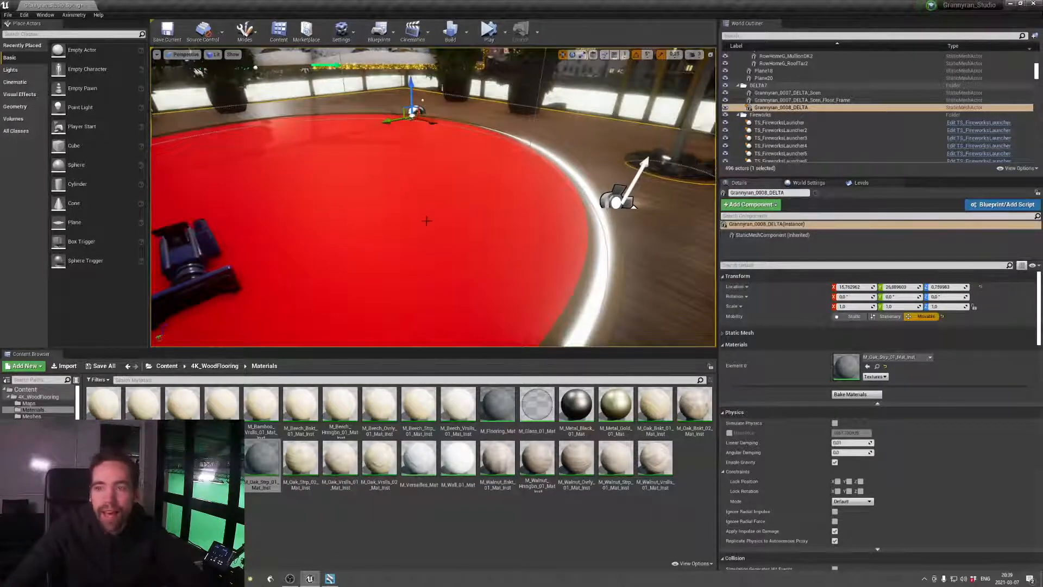
{"action": "key", "text": "f"}
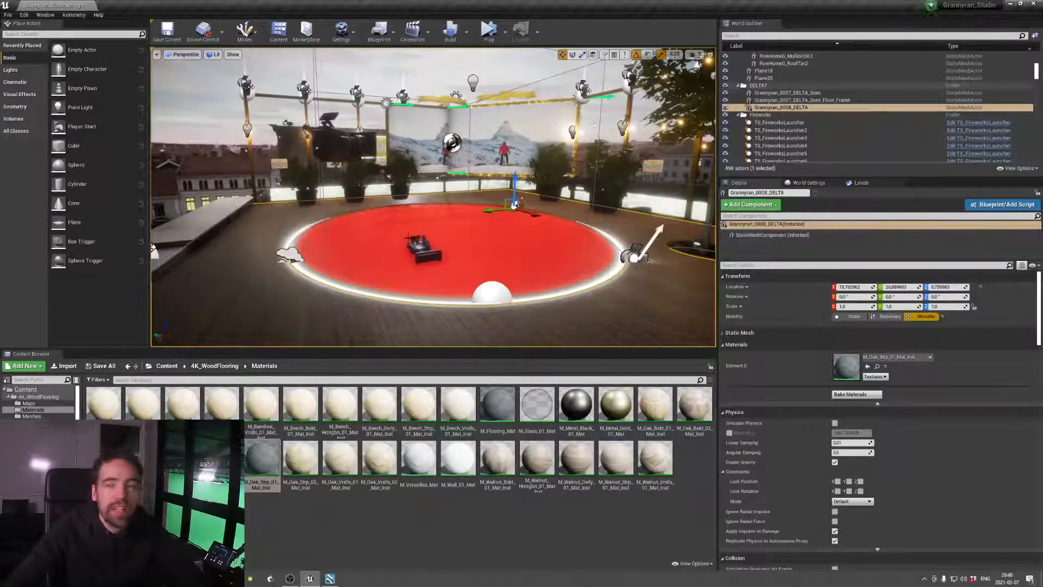
Inspect the Svenska Postkodlotteriet sign up close and return to an overview of the red stage
{"action": "key", "text": "w"}
{"action": "right_click_drag", "start_coordinate": [454, 233], "coordinate": [332, 175]}
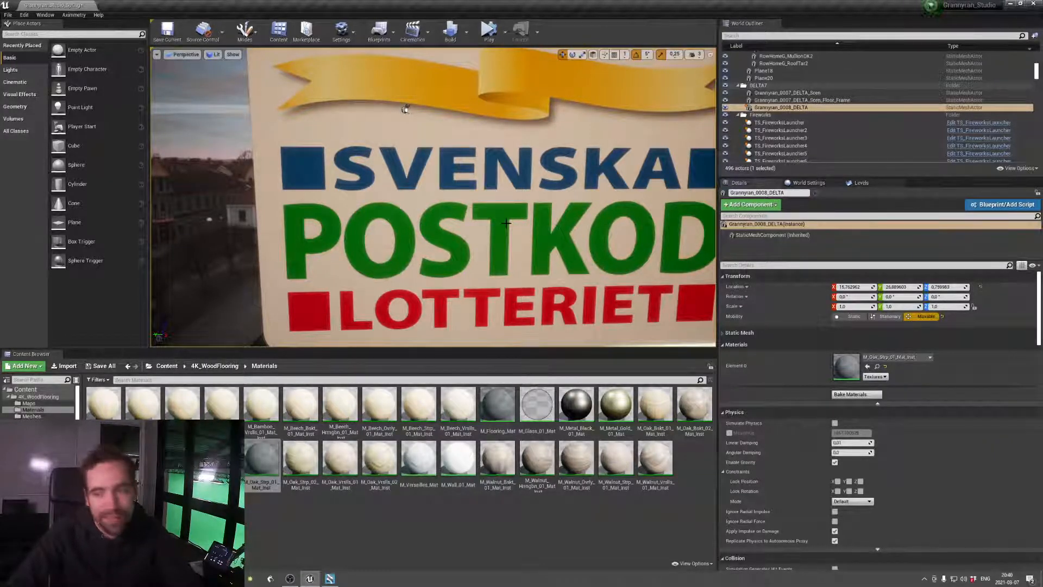
{"action": "key", "text": "s"}
{"action": "right_click_drag", "start_coordinate": [524, 213], "coordinate": [568, 254]}
{"action": "key", "text": "w"}
{"action": "key", "text": "s"}
{"action": "key", "text": "s"}
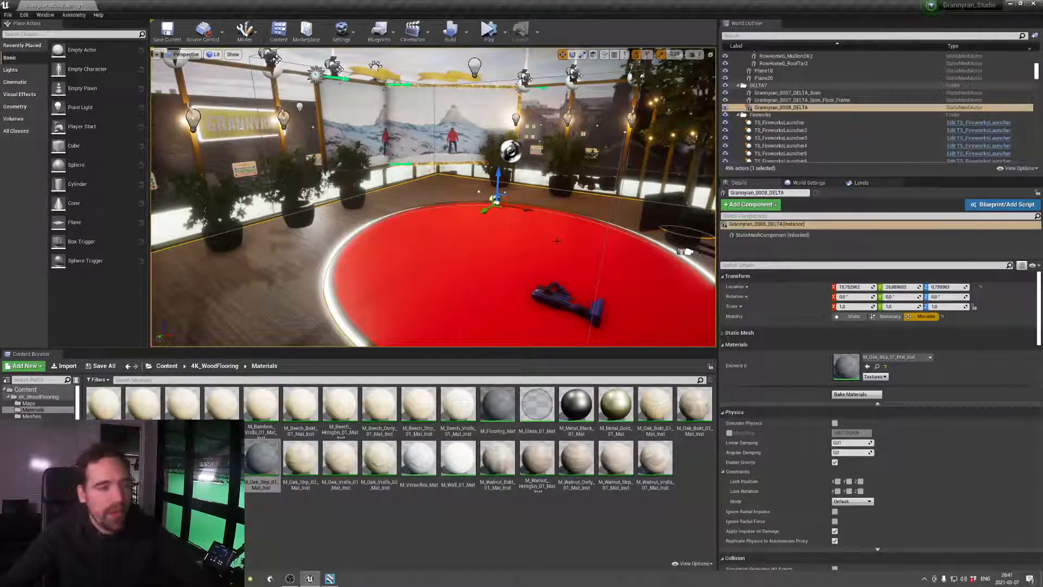
Examine the wood floor, then view the rooftop studio and the surrounding town square from above
{"action": "right_click_drag", "start_coordinate": [463, 243], "coordinate": [481, 290]}
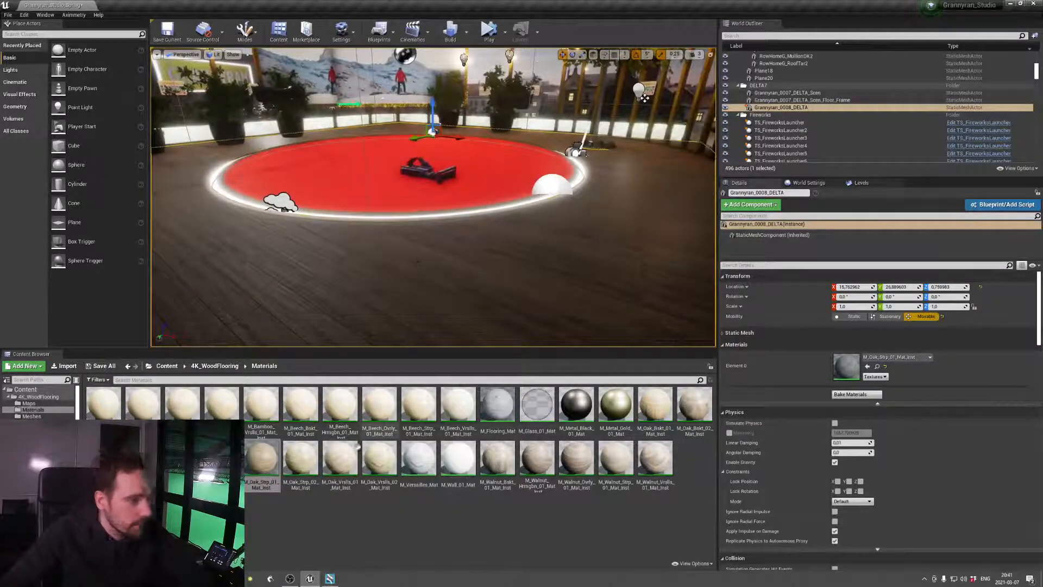
{"action": "left_click", "coordinate": [296, 407]}
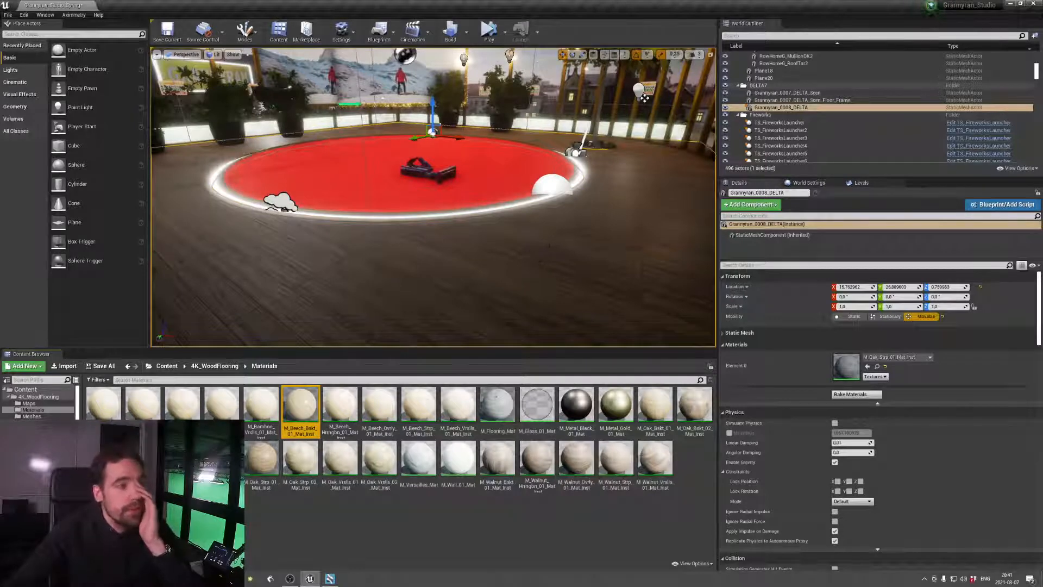
{"action": "right_click_drag", "start_coordinate": [523, 250], "coordinate": [490, 243]}
{"action": "key", "text": "e"}
{"action": "key", "text": "s"}
{"action": "key", "text": "s"}
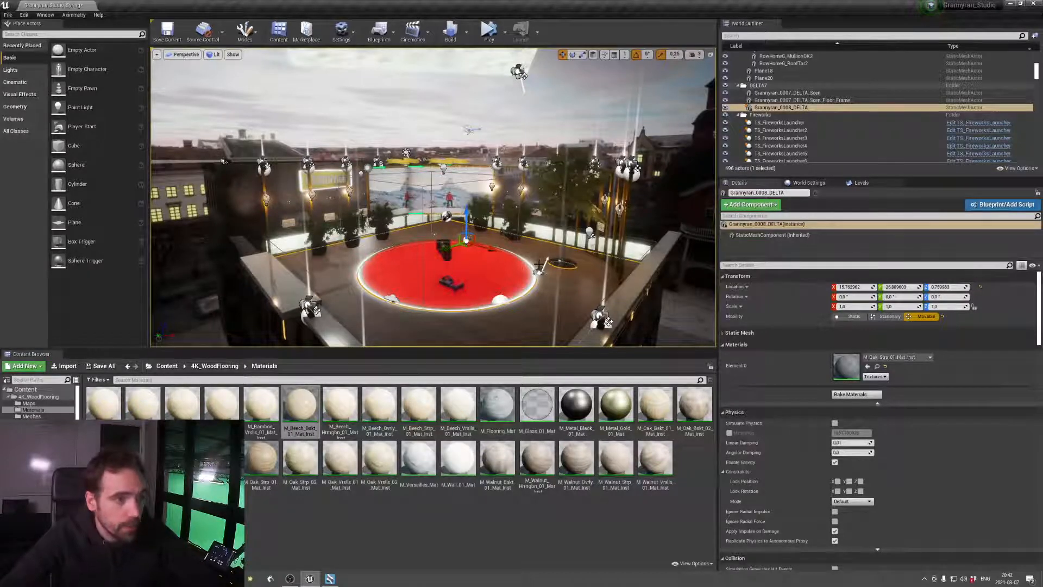
{"action": "right_click_drag", "start_coordinate": [506, 193], "coordinate": [684, 178]}
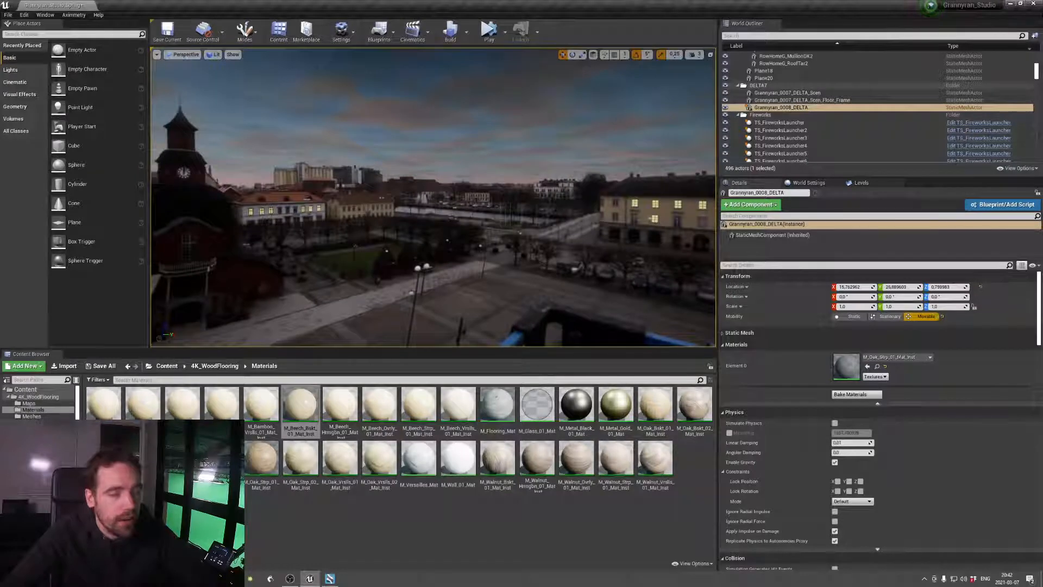
{"action": "right_click_drag", "start_coordinate": [435, 196], "coordinate": [131, 197]}
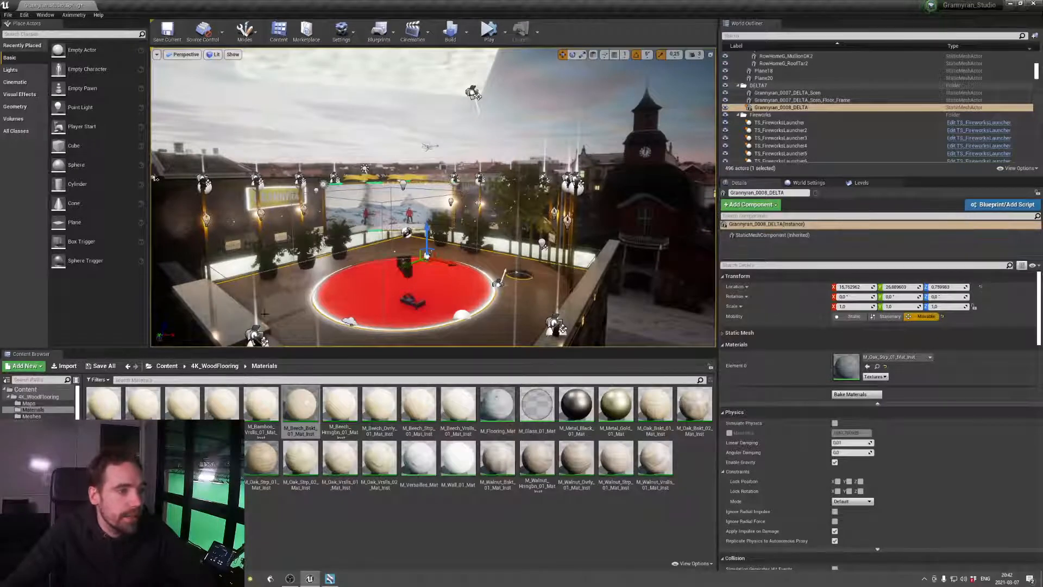
{"action": "right_click_drag", "start_coordinate": [543, 255], "coordinate": [565, 244]}
{"action": "key", "text": "w"}
{"action": "key", "text": "d"}
{"action": "right_click_drag", "start_coordinate": [428, 250], "coordinate": [337, 225]}
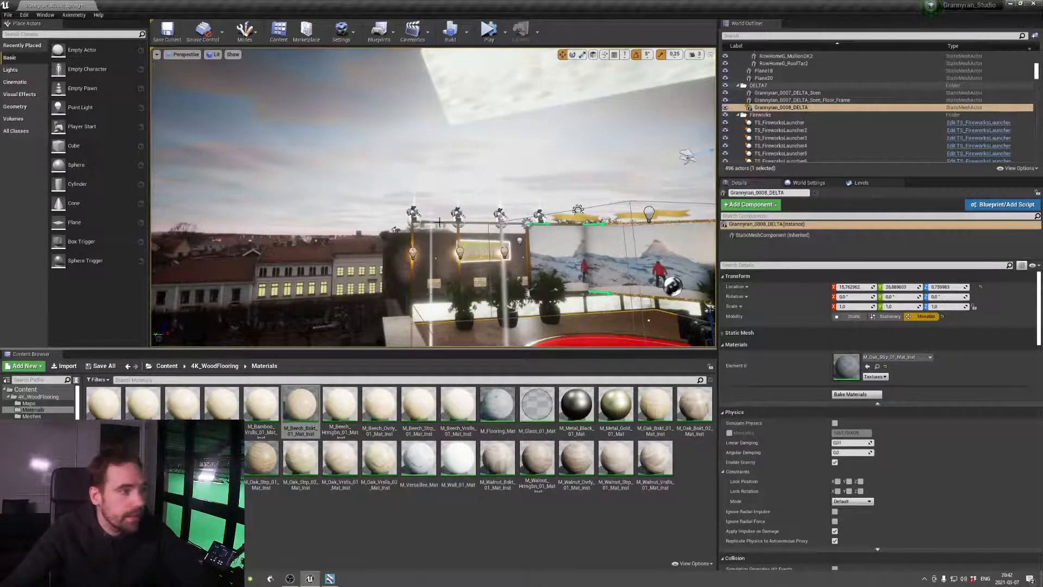
Assign M_Beech_Bskt_01_Mat_Inst to the rooftop floor's material Element 0
{"action": "right_click_drag", "start_coordinate": [484, 198], "coordinate": [479, 238]}
{"action": "right_click_drag", "start_coordinate": [575, 244], "coordinate": [565, 345]}
{"action": "key", "text": "s"}
{"action": "key", "text": "w"}
{"action": "right_click_drag", "start_coordinate": [675, 294], "coordinate": [666, 261]}
{"action": "key", "text": "w"}
{"action": "key", "text": "s"}
{"action": "key", "text": "w"}
{"action": "left_click_drag", "start_coordinate": [310, 409], "coordinate": [848, 375]}
Check the beech floor around the stage, then replace its Element 0 material with M_Oak_Hrngbn_01_Mat_Inst
{"action": "key", "text": "s"}
{"action": "mouse_move", "coordinate": [562, 275]}
{"action": "right_mouse_down"}
{"action": "mouse_move", "coordinate": [571, 285]}
{"action": "mouse_move", "coordinate": [603, 280]}
{"action": "mouse_move", "coordinate": [582, 283]}
{"action": "mouse_move", "coordinate": [573, 271]}
{"action": "right_mouse_up"}
{"action": "key", "text": "d"}
{"action": "key", "text": "s"}
{"action": "key", "text": "w"}
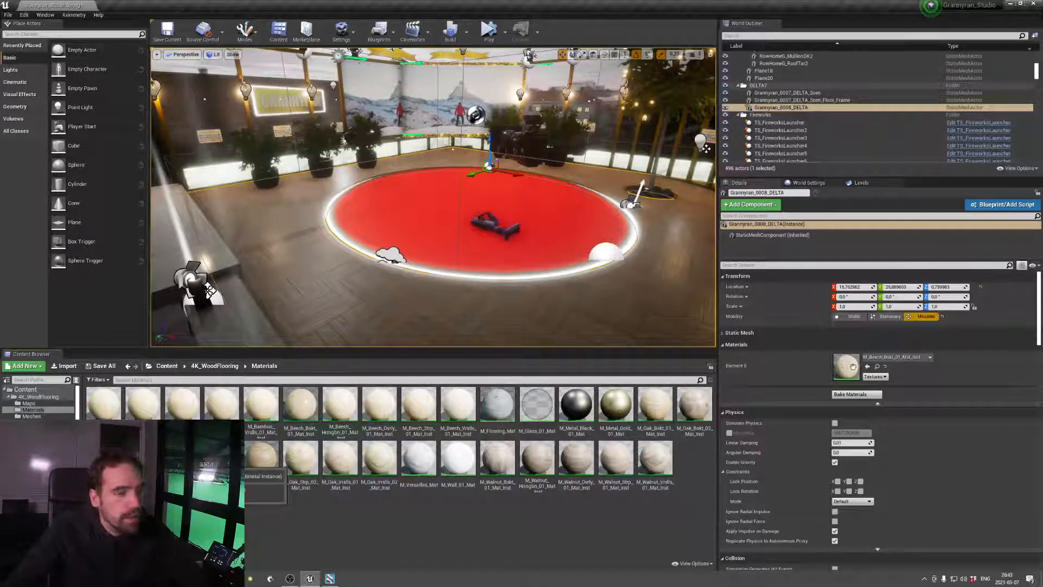
{"action": "left_click_drag", "start_coordinate": [840, 367], "coordinate": [846, 368]}
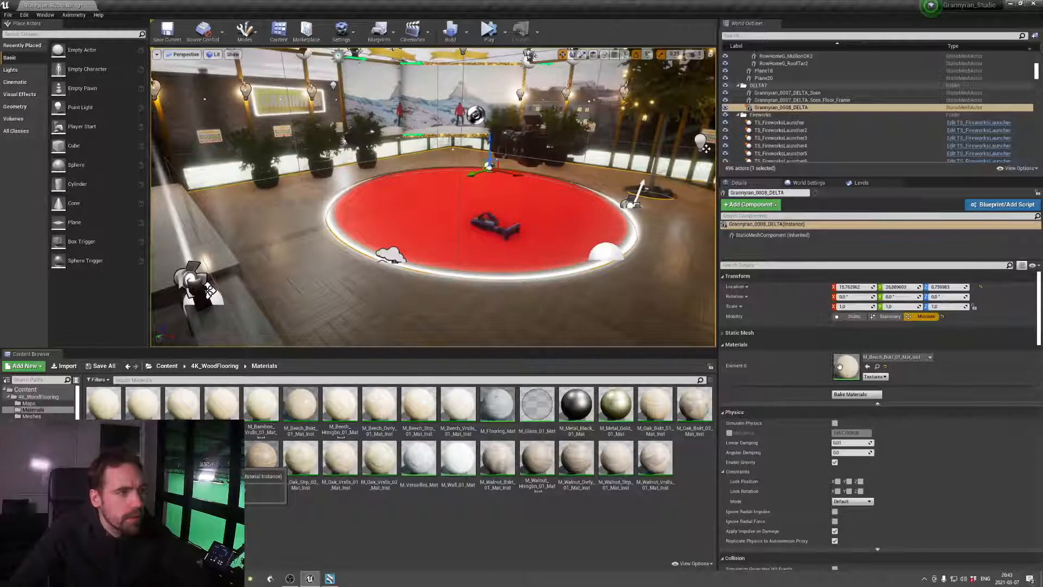
{"action": "right_click_drag", "start_coordinate": [433, 197], "coordinate": [457, 211]}
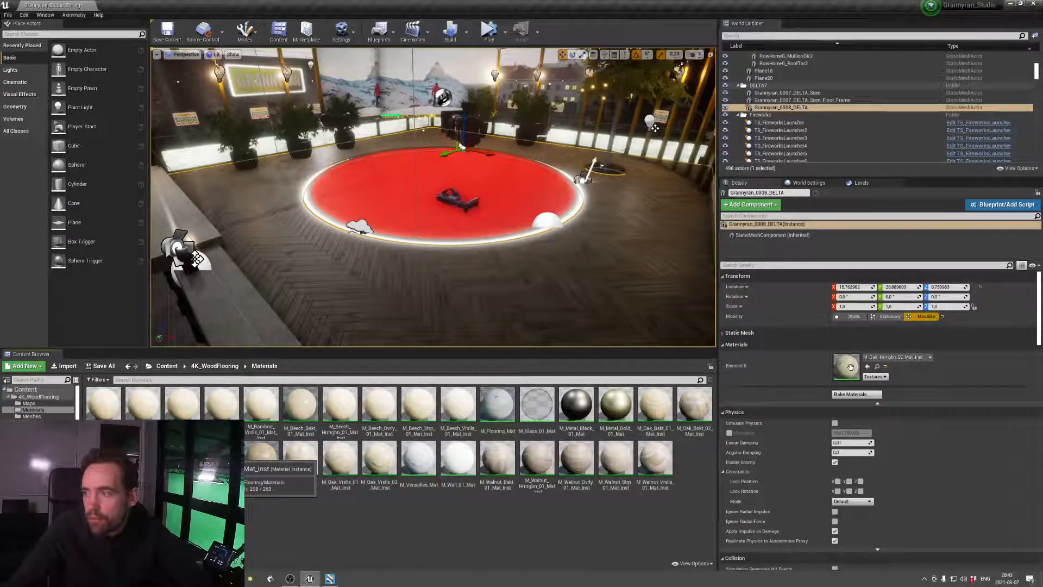
Assign M_Oak_Ovrly_01_Mat_Inst to the floor's material Element 0 and check the planks up close
{"action": "left_click_drag", "start_coordinate": [851, 367], "coordinate": [849, 367]}
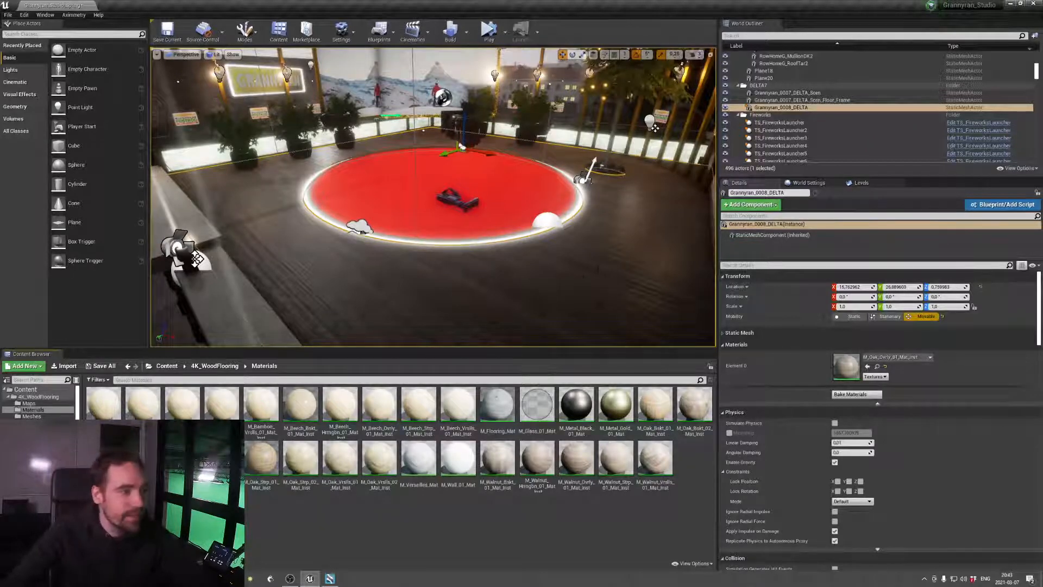
{"action": "right_click_drag", "start_coordinate": [456, 234], "coordinate": [435, 245]}
{"action": "key", "text": "w"}
{"action": "key", "text": "s"}
{"action": "key", "text": "w"}
{"action": "key", "text": "s"}
Open the floor's oak material instance and lighten WoodColor_01 to an off-white with saturation 0.09375 and value 0.96875
{"action": "double_click", "coordinate": [846, 365]}
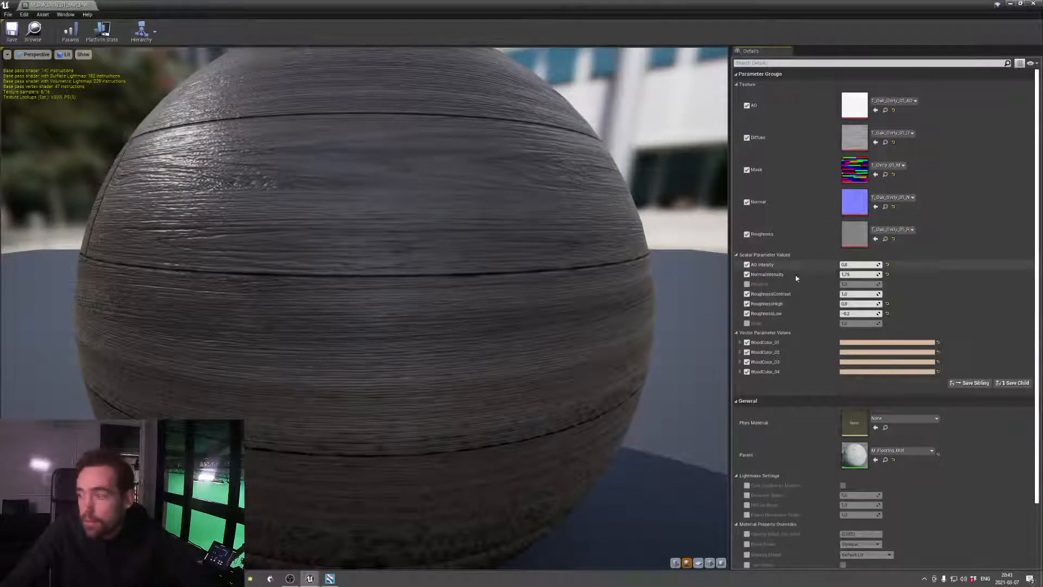
{"action": "left_click", "coordinate": [871, 343]}
{"action": "left_click_drag", "start_coordinate": [810, 443], "coordinate": [811, 446]}
{"action": "left_click_drag", "start_coordinate": [817, 408], "coordinate": [821, 377]}
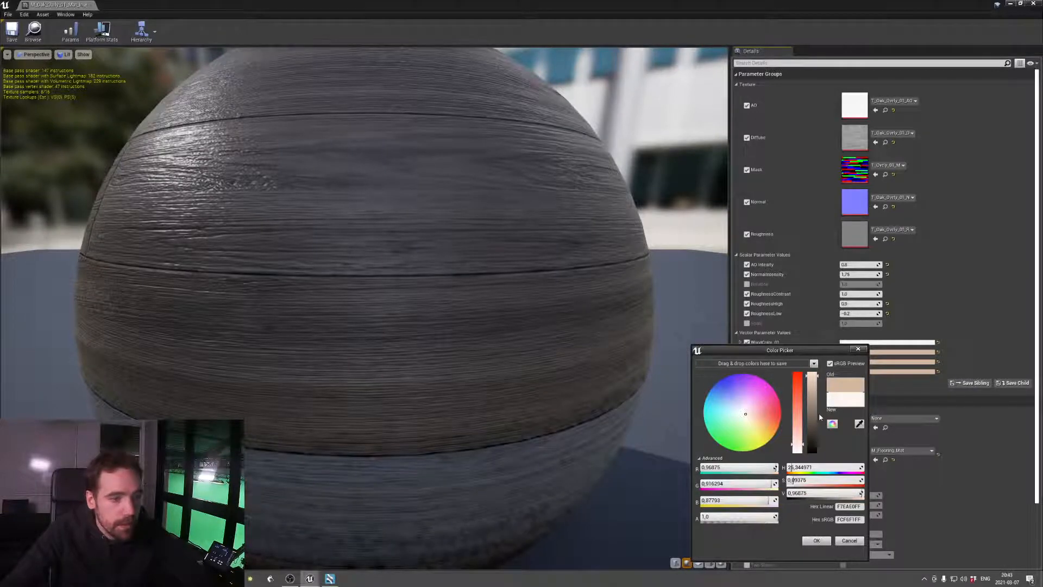
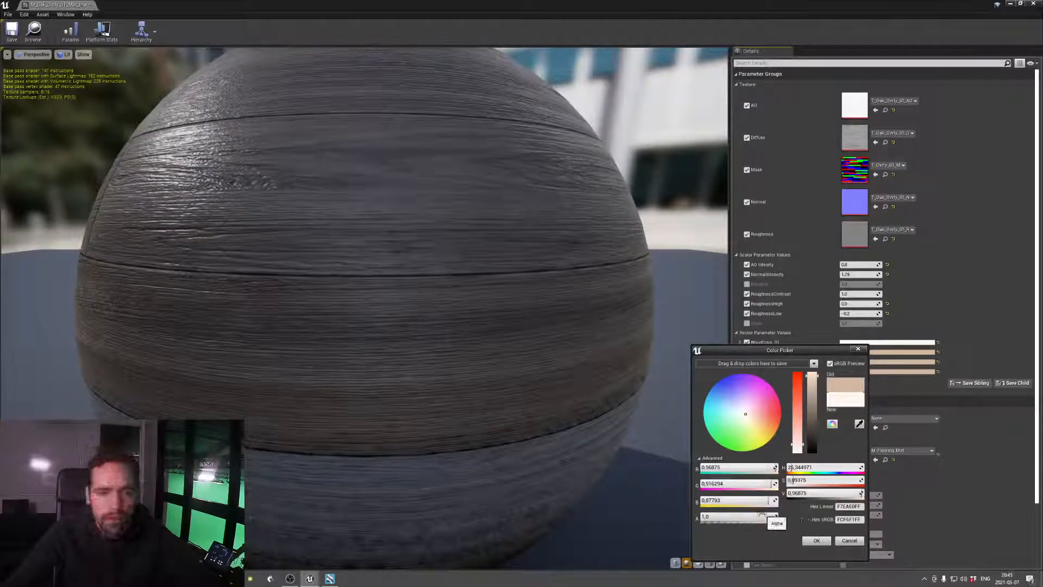
Confirm WoodColor_01's off-white in the oak material instance, close its editor and check the floor around the stage
{"action": "left_click", "coordinate": [821, 542]}
{"action": "double_click", "coordinate": [288, 8]}
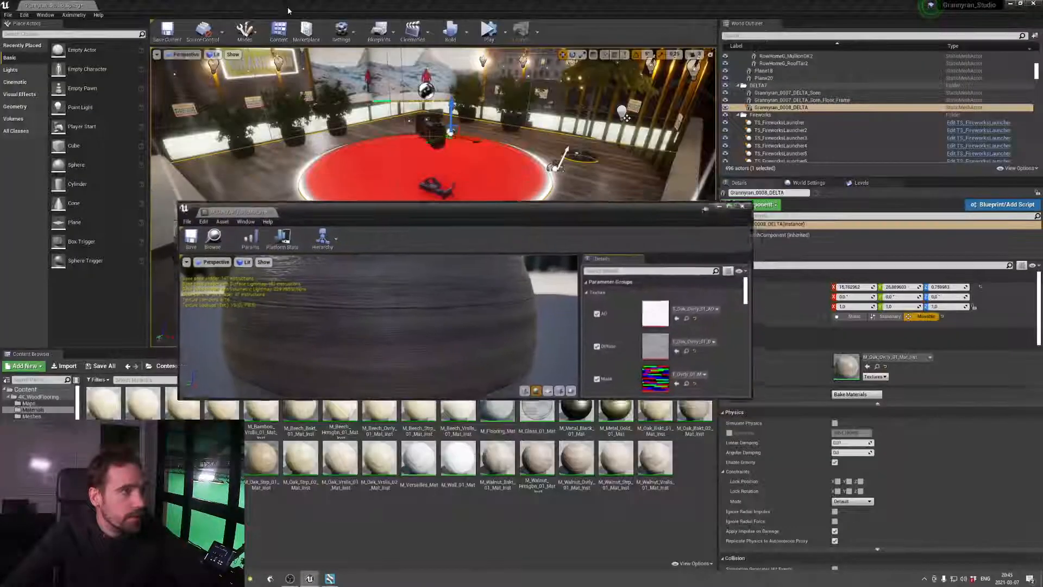
{"action": "left_click", "coordinate": [222, 245]}
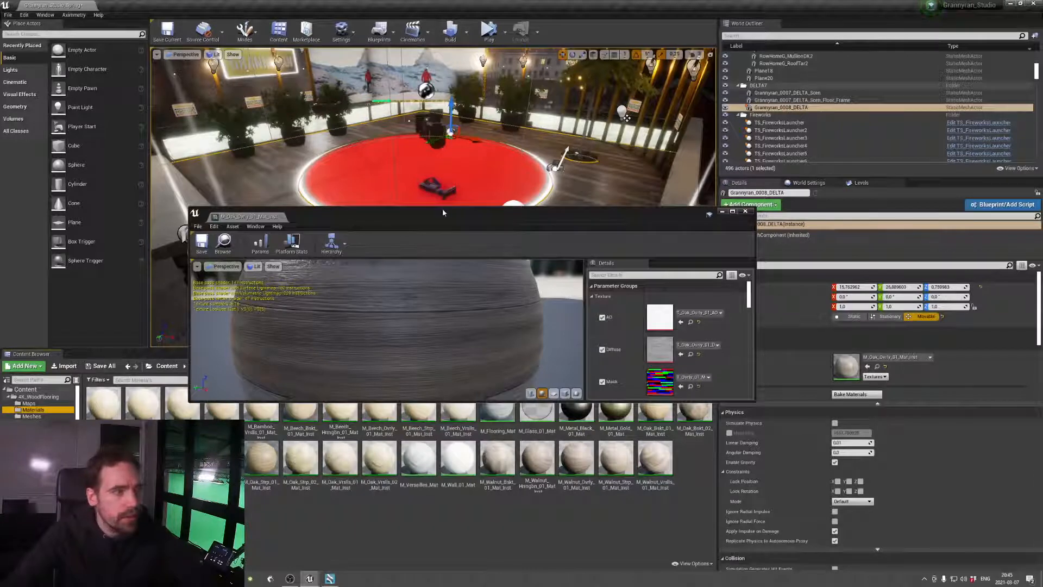
{"action": "left_click_drag", "start_coordinate": [464, 216], "coordinate": [453, 247]}
{"action": "left_click", "coordinate": [734, 242]}
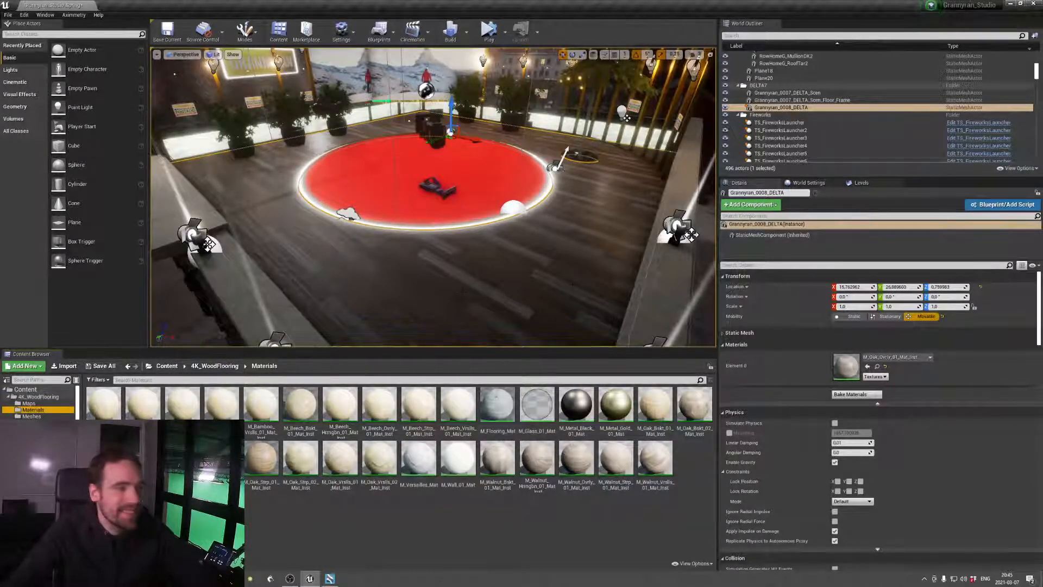
{"action": "right_click_drag", "start_coordinate": [489, 217], "coordinate": [457, 219]}
{"action": "key", "text": "w"}
{"action": "key", "text": "s"}
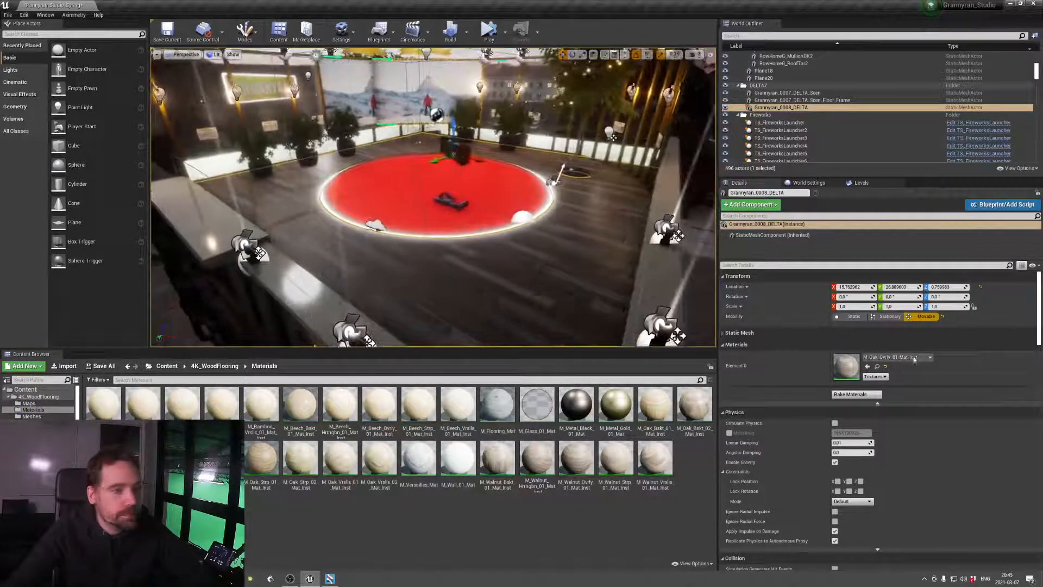
Reopen the floor's oak material instance and set WoodColor_02 to a pale beige with saturation 0.130208 and value 0.65
{"action": "double_click", "coordinate": [846, 365]}
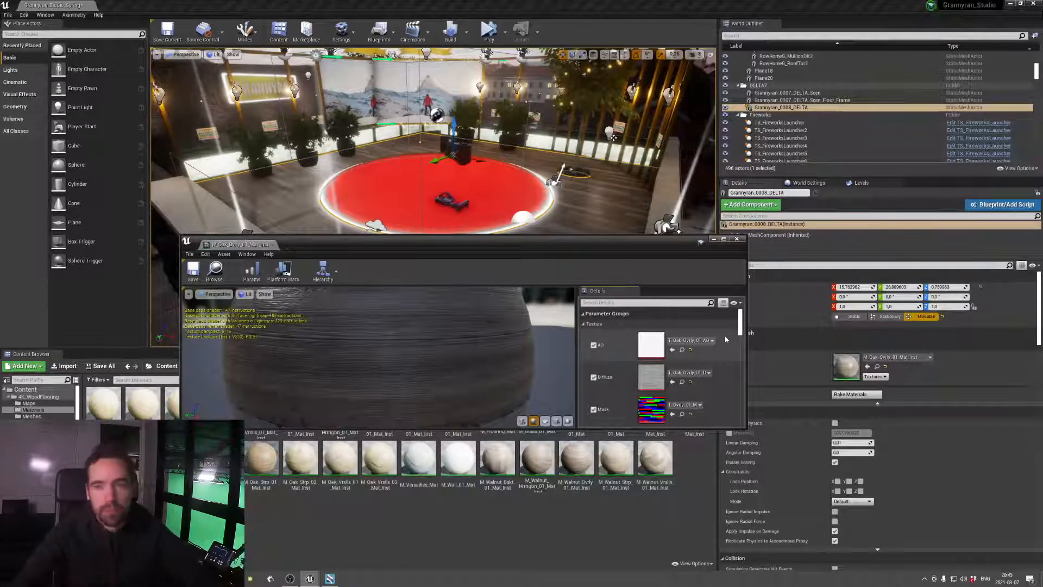
{"action": "scroll", "coordinate": [718, 375], "scroll_direction": "down", "scroll_amount": 3}
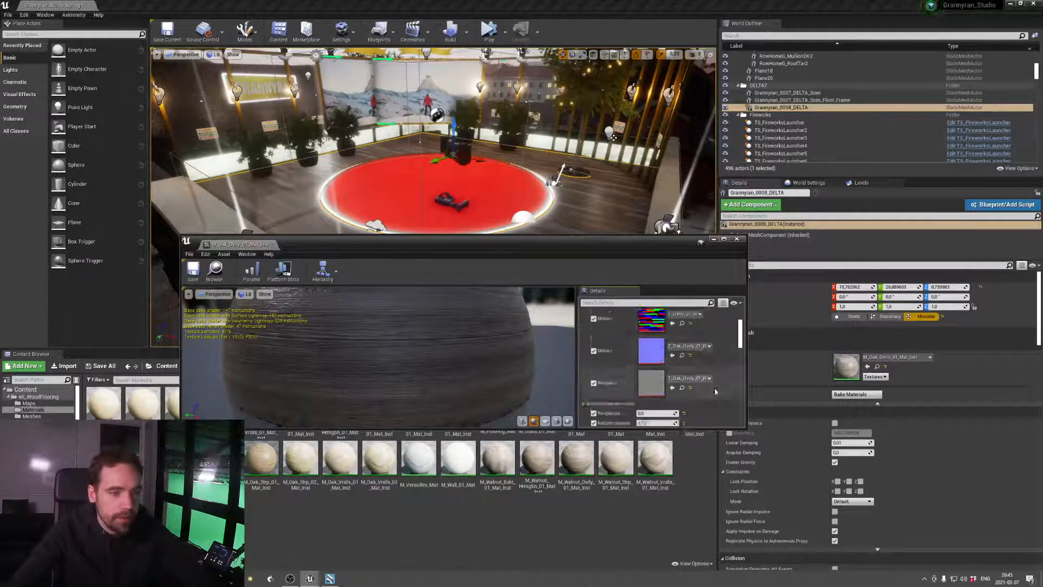
{"action": "scroll", "coordinate": [715, 392], "scroll_direction": "down", "scroll_amount": 5}
{"action": "left_click", "coordinate": [674, 345]}
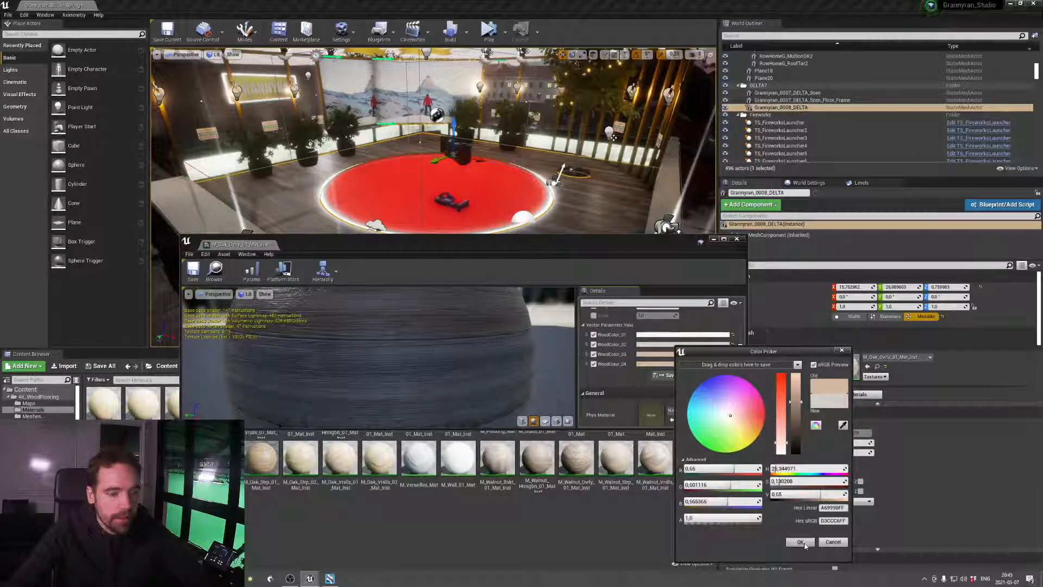
{"action": "left_click", "coordinate": [800, 541]}
Lower the saturation of WoodColor_03 to 0.114583 and WoodColor_04 to 0.15625, close the material editor and check the floor
{"action": "left_click", "coordinate": [655, 353]}
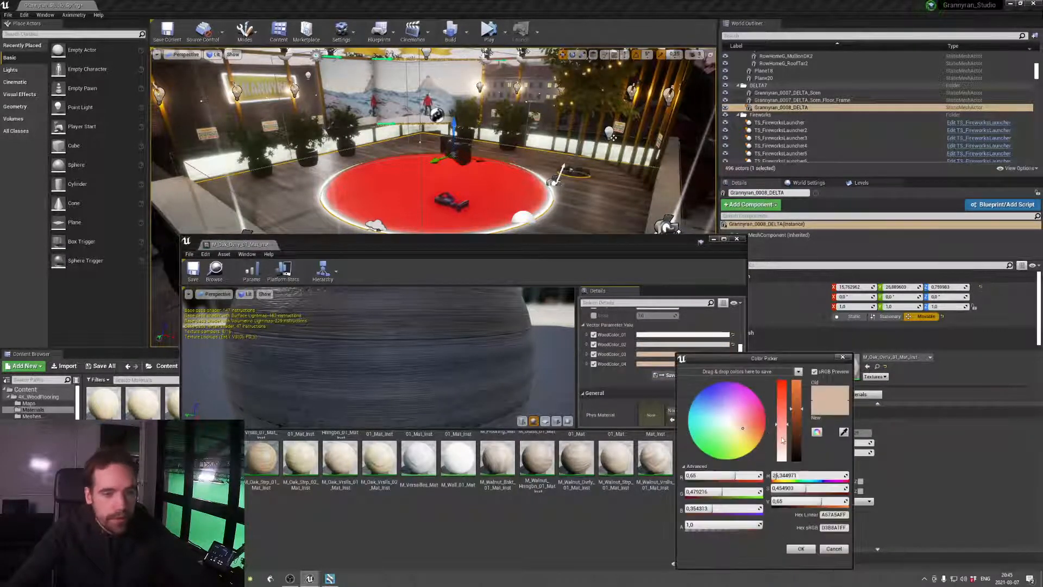
{"action": "left_click_drag", "start_coordinate": [782, 440], "coordinate": [783, 452]}
{"action": "left_click", "coordinate": [801, 549]}
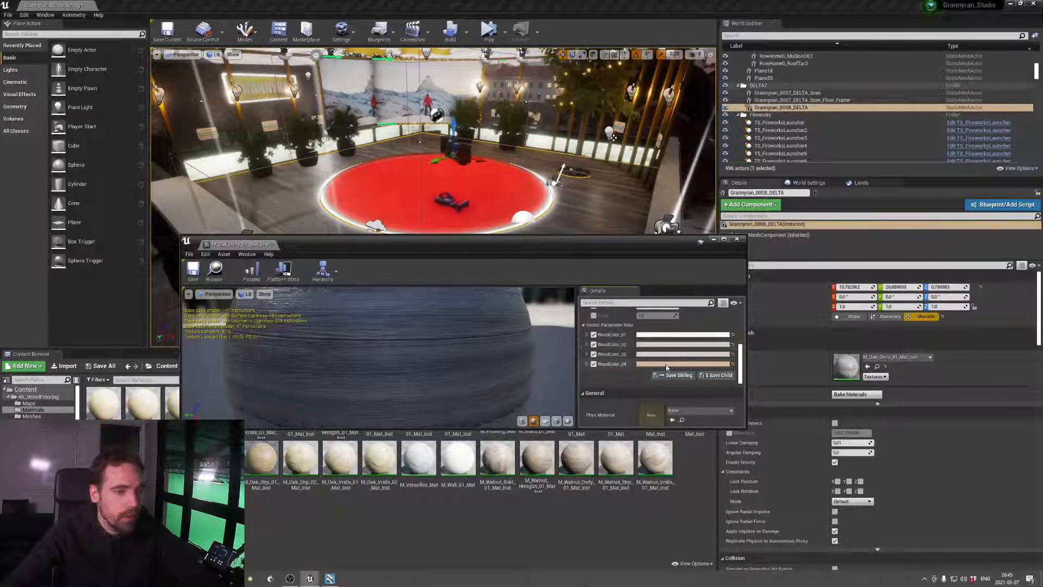
{"action": "left_click", "coordinate": [678, 346]}
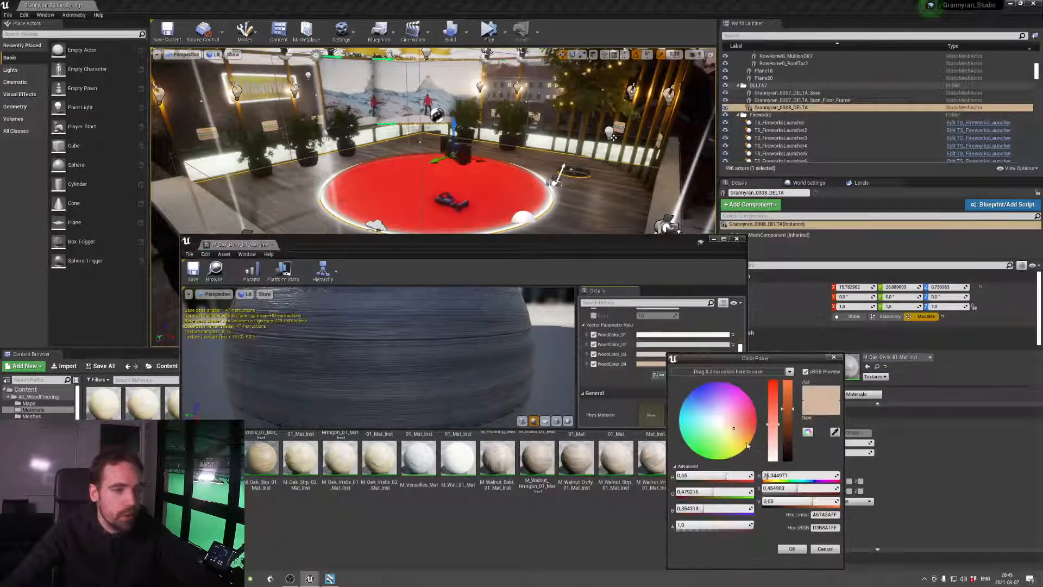
{"action": "left_click", "coordinate": [801, 550]}
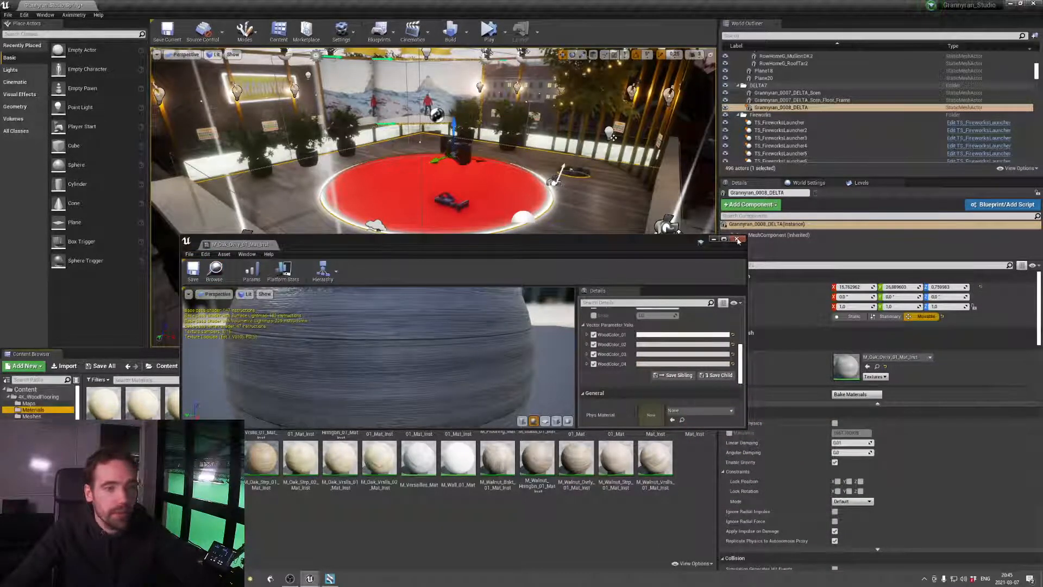
{"action": "left_click", "coordinate": [738, 240]}
{"action": "key", "text": "w"}
{"action": "right_click_drag", "start_coordinate": [565, 212], "coordinate": [592, 227]}
{"action": "key", "text": "s"}
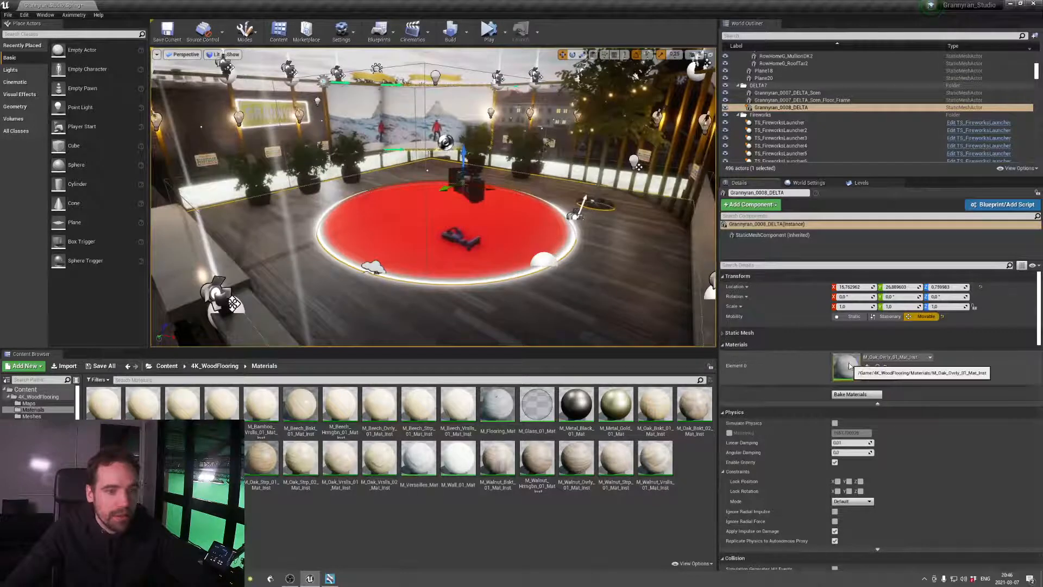
Reopen the floor's oak material instance and set WoodColor_01 to a warm orange with saturation 0.75 and value 0.96875
{"action": "double_click", "coordinate": [846, 366]}
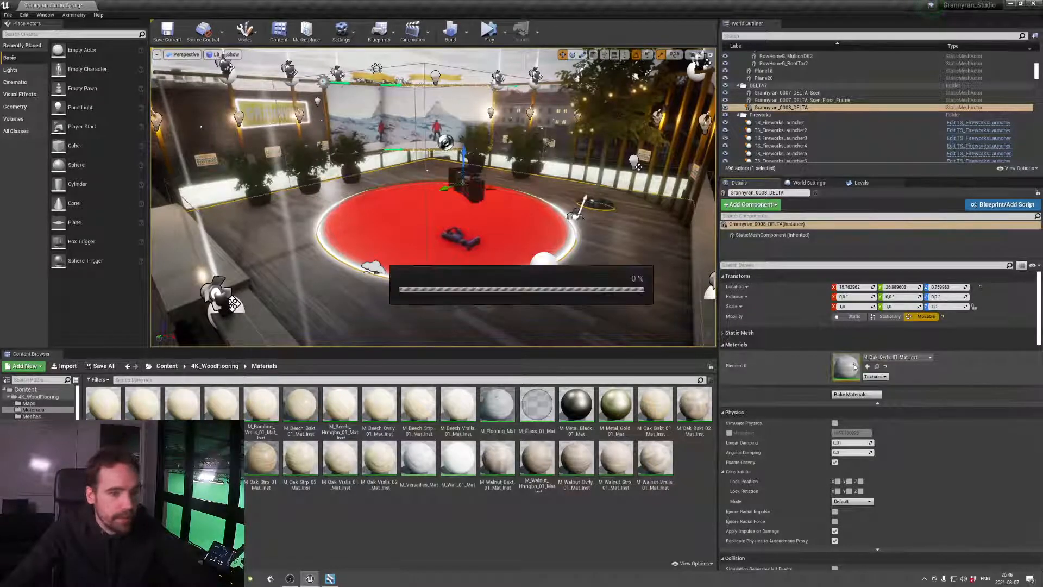
{"action": "scroll", "coordinate": [738, 361], "scroll_direction": "down", "scroll_amount": 10}
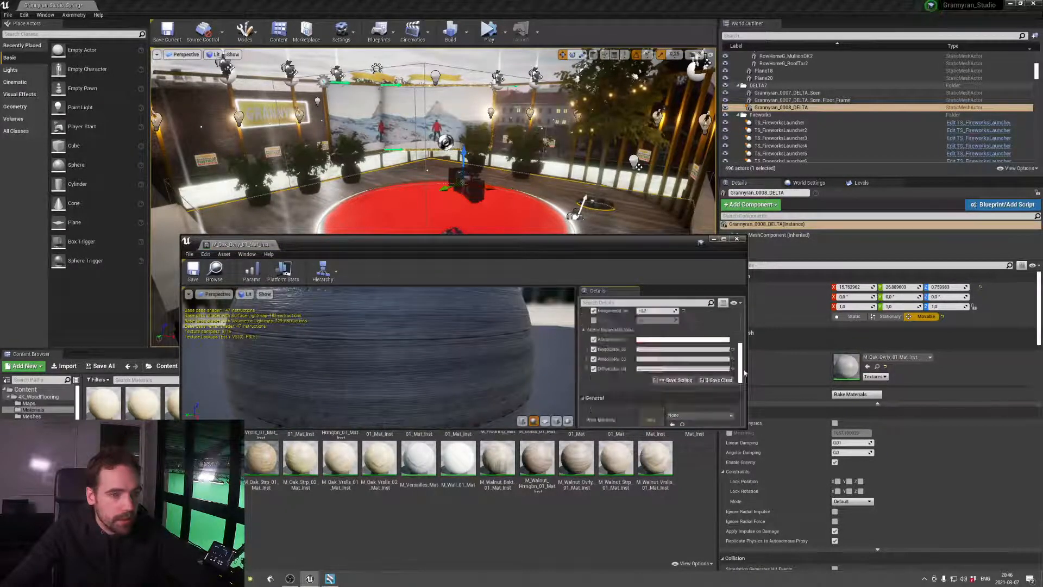
{"action": "left_click", "coordinate": [725, 356]}
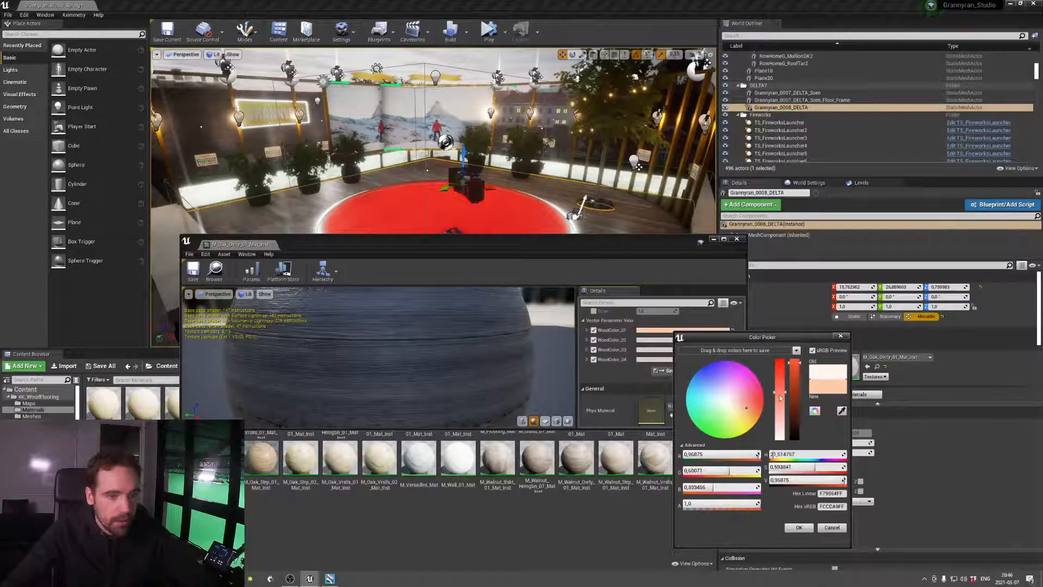
{"action": "left_click_drag", "start_coordinate": [780, 394], "coordinate": [783, 383]}
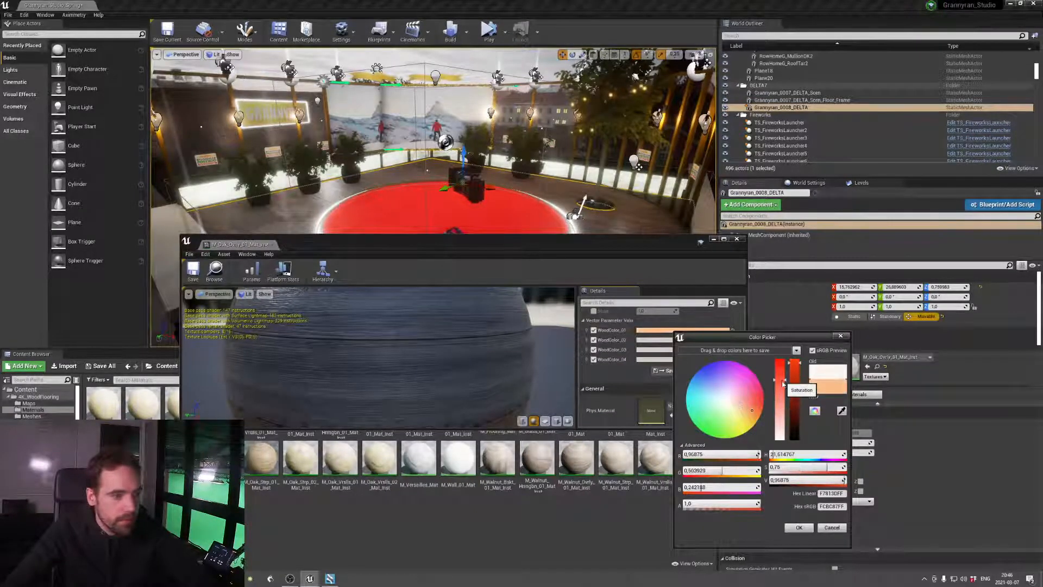
{"action": "left_click", "coordinate": [800, 527]}
{"action": "left_click", "coordinate": [688, 340]}
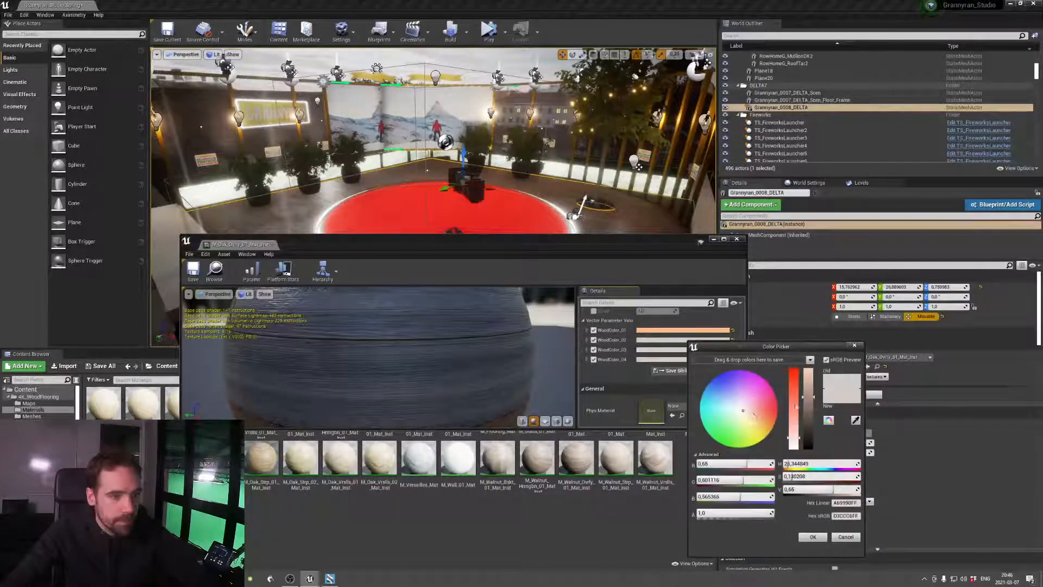
{"action": "left_click_drag", "start_coordinate": [794, 430], "coordinate": [797, 405]}
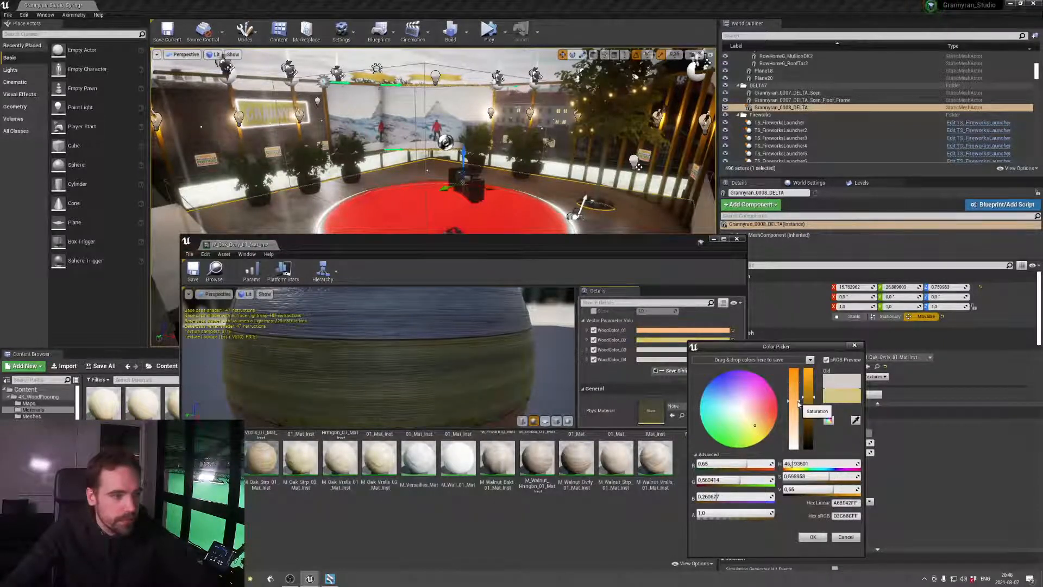
{"action": "left_click", "coordinate": [846, 537]}
Copy WoodColor_01's linear hex value F7813DFF and apply it to WoodColor_02
{"action": "left_click", "coordinate": [672, 331]}
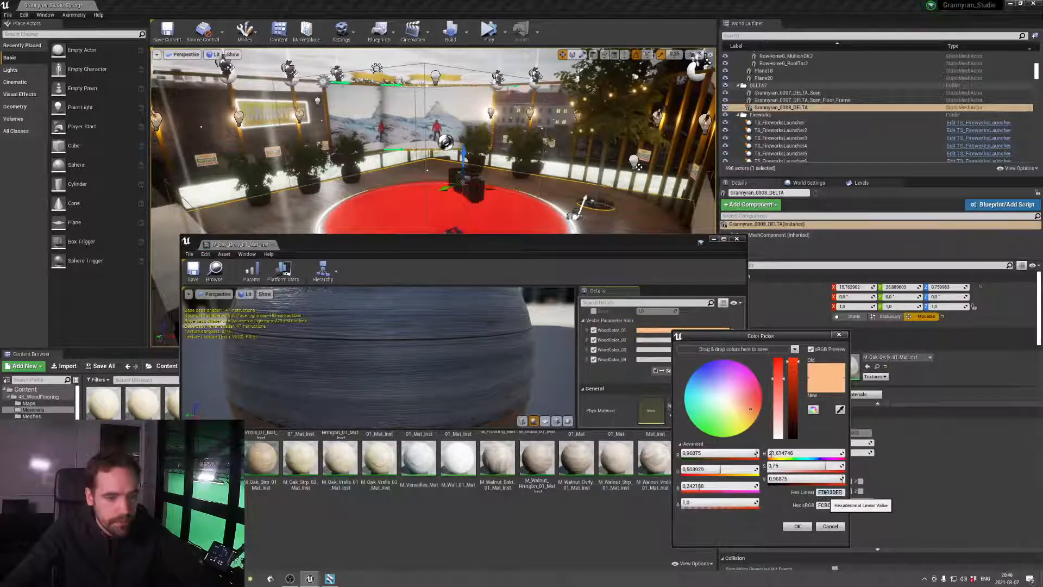
{"action": "left_click", "coordinate": [797, 526]}
{"action": "left_click", "coordinate": [667, 338]}
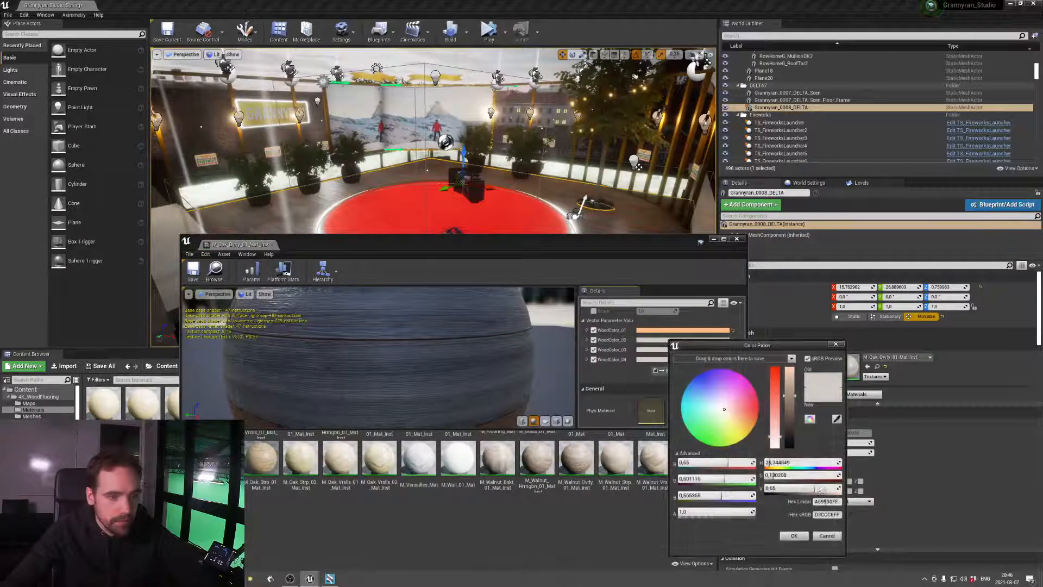
{"action": "left_click", "coordinate": [798, 536]}
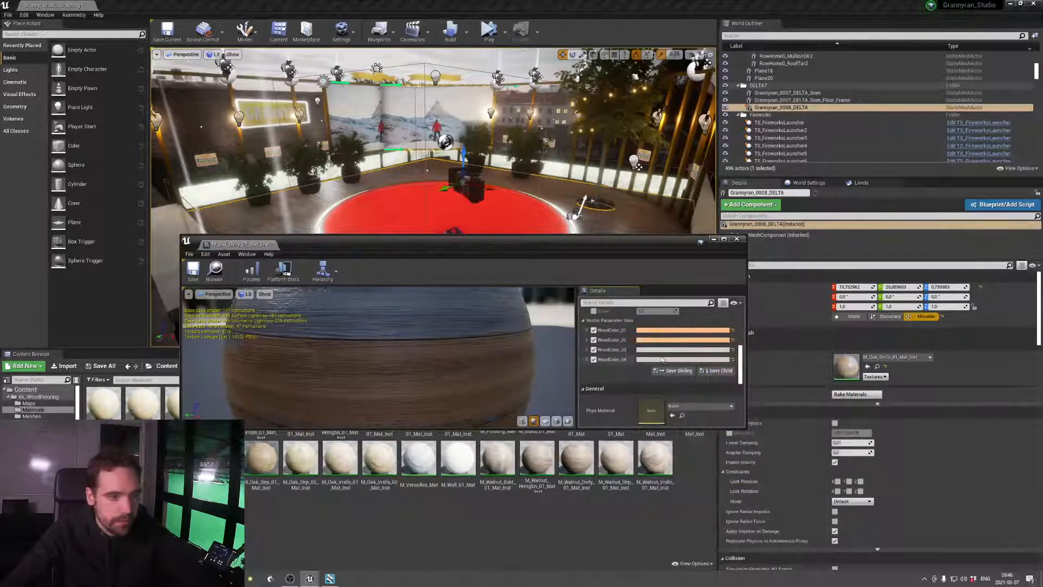
Apply the copied linear hex value F7813DFF to WoodColor_03 and WoodColor_04
{"action": "left_click", "coordinate": [703, 350]}
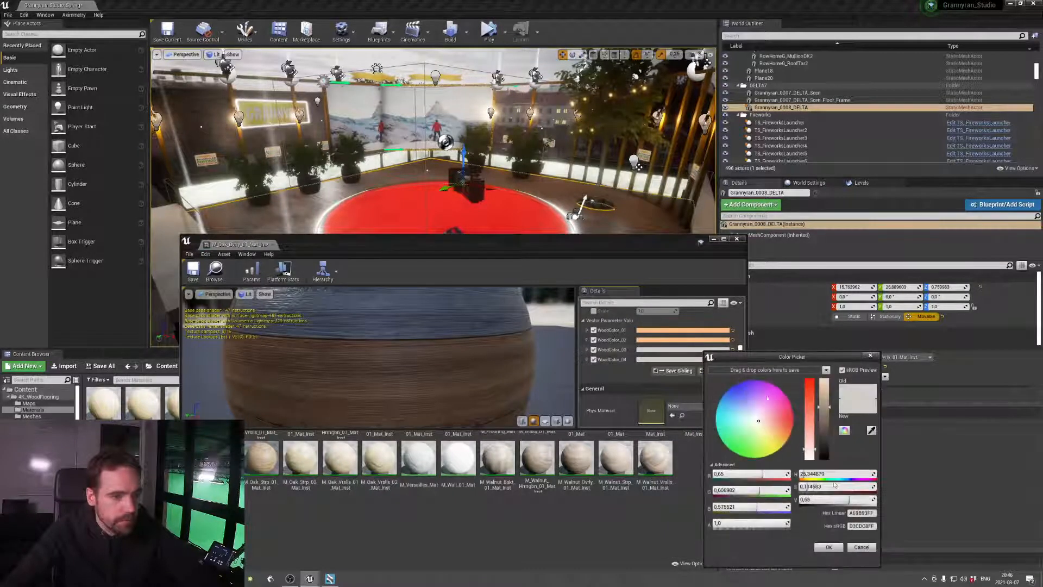
{"action": "left_click", "coordinate": [864, 513]}
{"action": "left_click", "coordinate": [829, 548]}
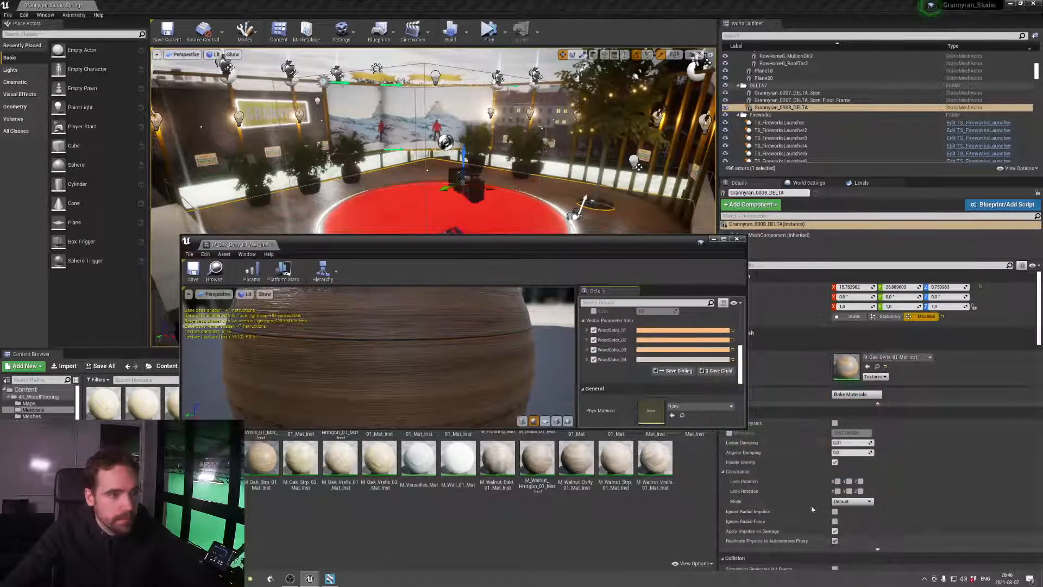
{"action": "left_click", "coordinate": [692, 359]}
{"action": "left_click", "coordinate": [858, 515]}
{"action": "key", "text": "ctrl+v"}
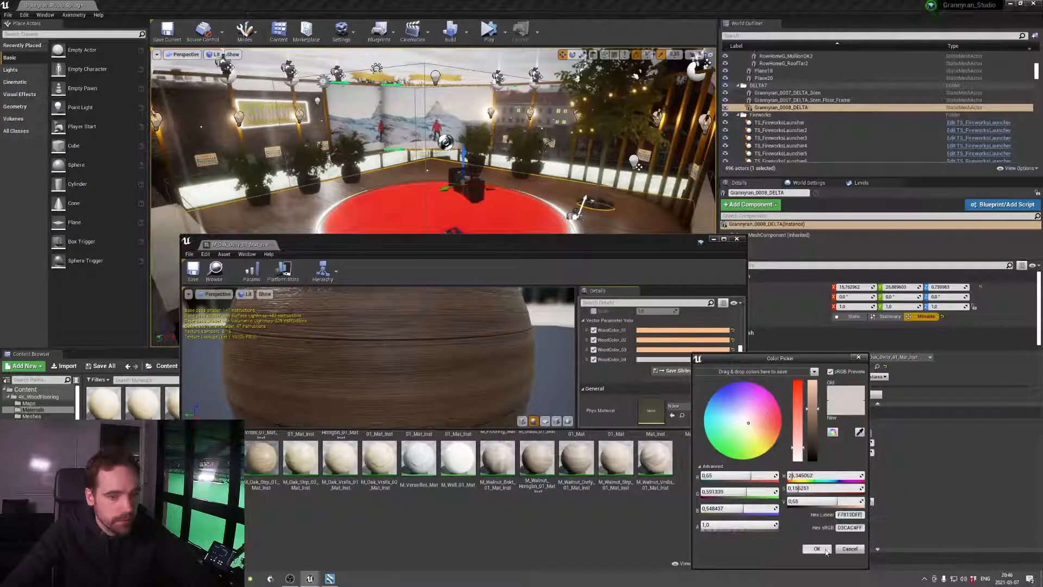
{"action": "left_click", "coordinate": [820, 549]}
Save and close the oak material instance, and inspect the recoloured floor beside the potted plants
{"action": "left_click_drag", "start_coordinate": [583, 248], "coordinate": [628, 304]}
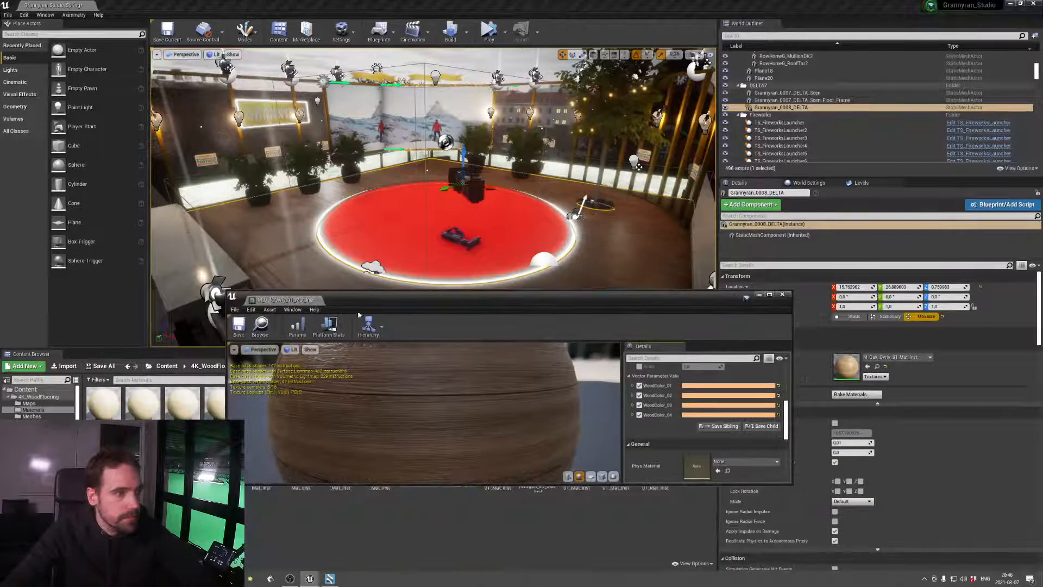
{"action": "left_click", "coordinate": [243, 330]}
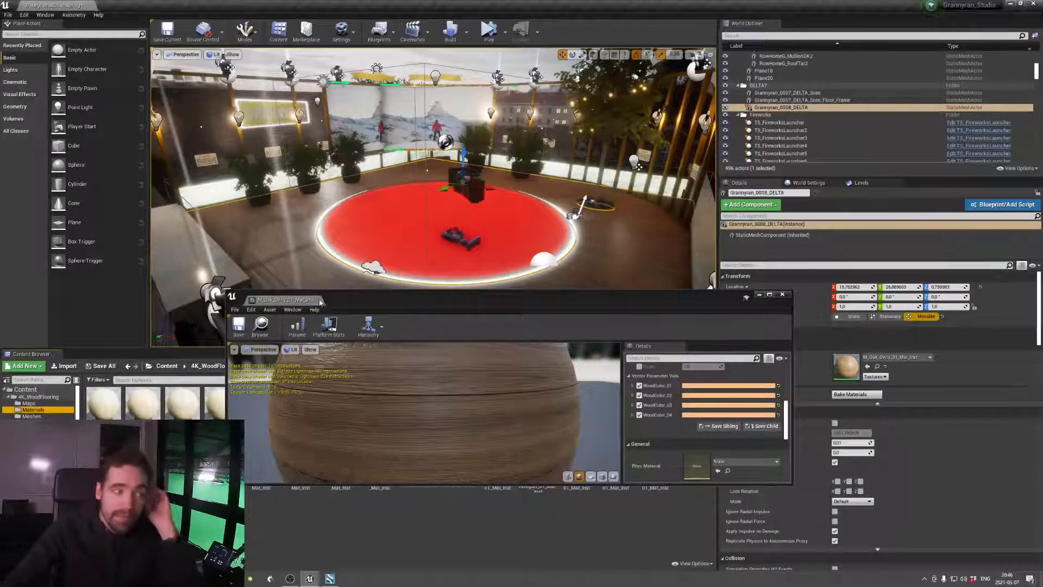
{"action": "left_click", "coordinate": [318, 300]}
{"action": "right_click_drag", "start_coordinate": [358, 292], "coordinate": [321, 264]}
{"action": "key", "text": "w"}
{"action": "key", "text": "s"}
{"action": "key", "text": "w"}
{"action": "key", "text": "w"}
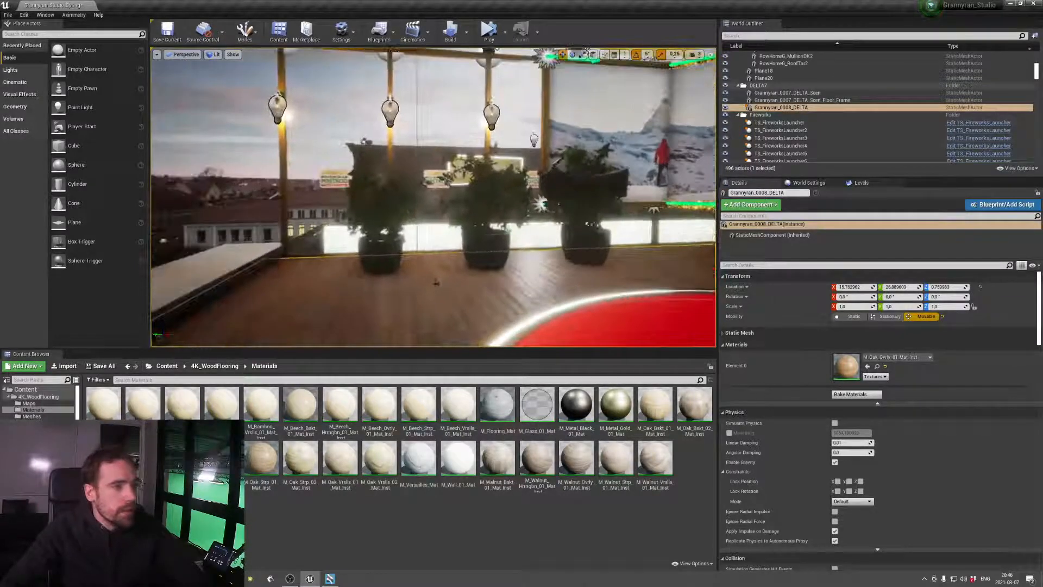
Select the plant pot SM_2Pots_002 and open the level blueprint in a maximised window
{"action": "left_click", "coordinate": [380, 267]}
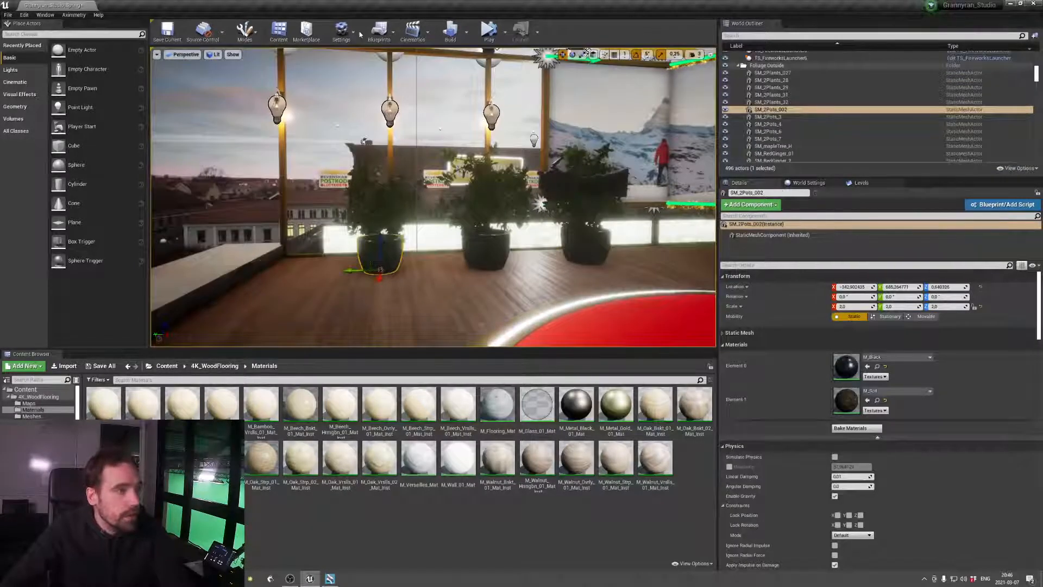
{"action": "left_click", "coordinate": [378, 30]}
{"action": "left_click", "coordinate": [412, 92]}
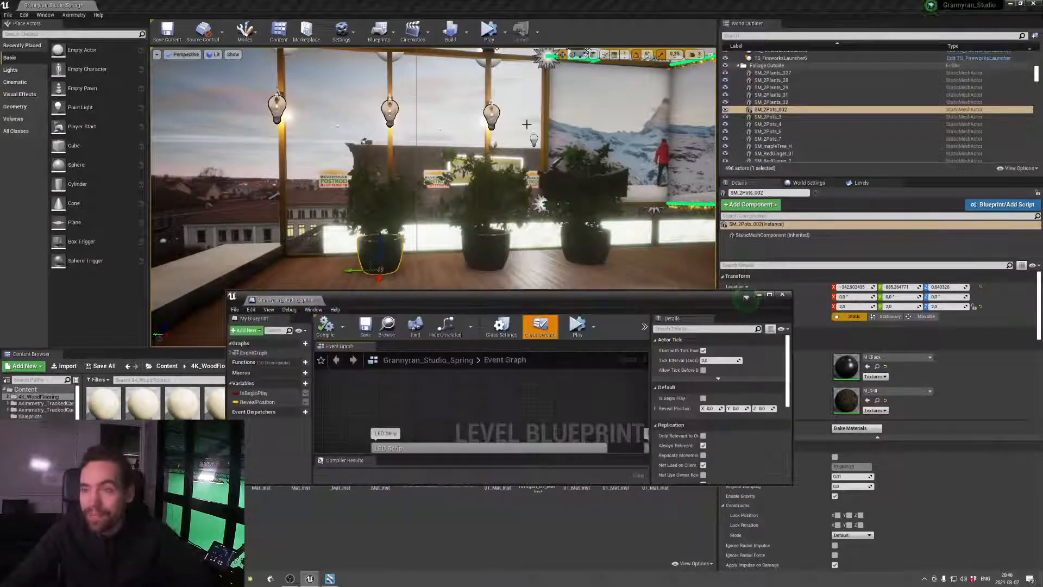
{"action": "double_click", "coordinate": [503, 296]}
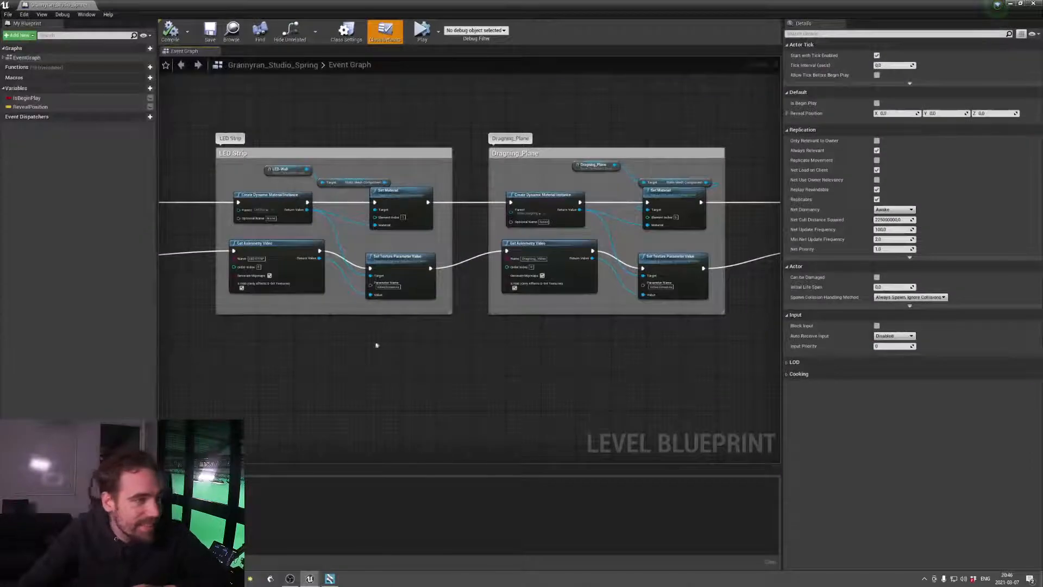
Look through the level blueprint's event graph, from the LED Strip group to the Fireworks and Confetti groups and back to Event BeginPlay
{"action": "right_click_drag", "start_coordinate": [378, 345], "coordinate": [404, 343]}
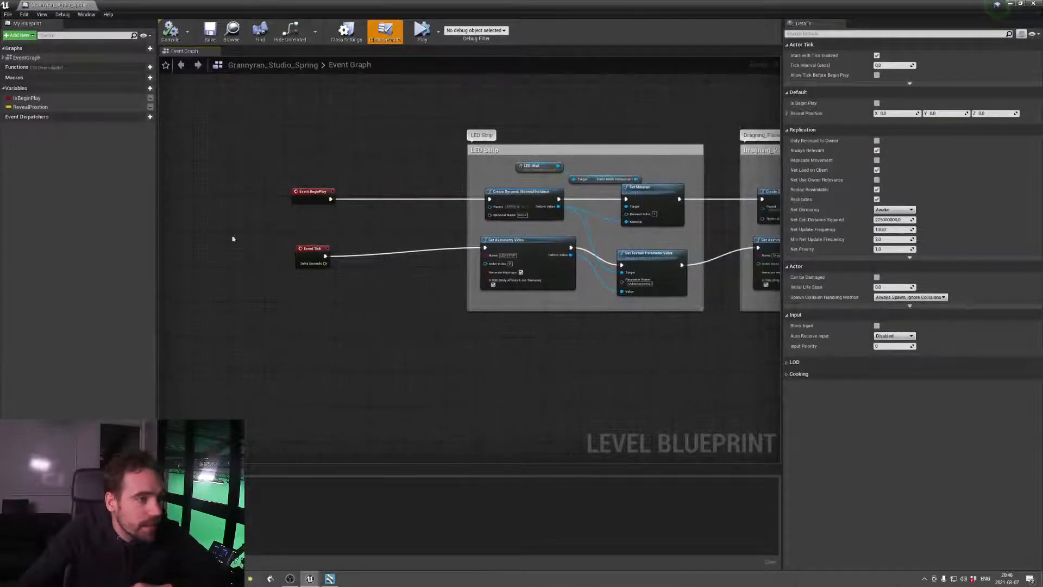
{"action": "scroll", "coordinate": [489, 315], "scroll_direction": "down", "scroll_amount": 10}
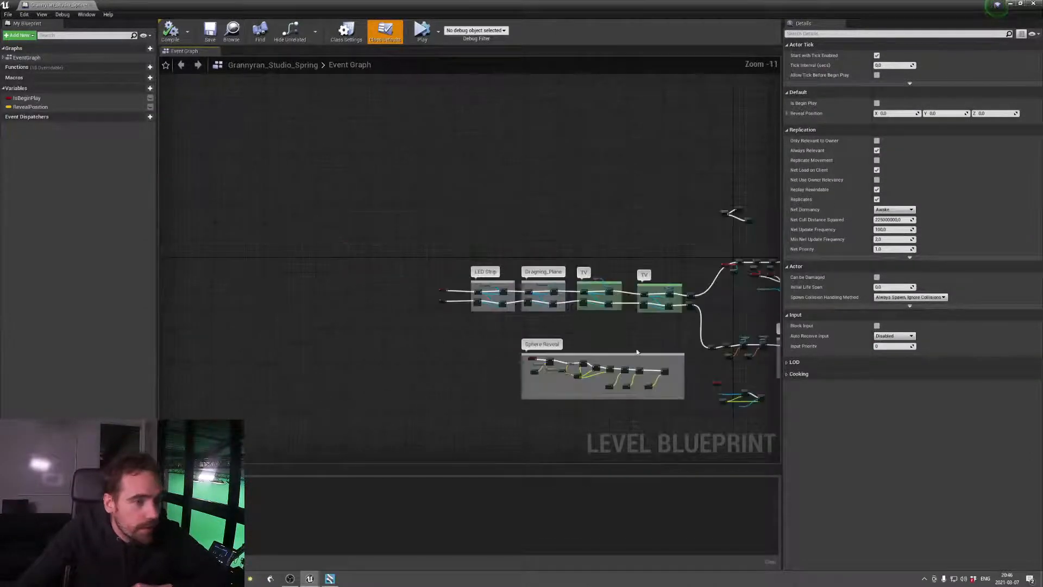
{"action": "right_click_drag", "start_coordinate": [638, 352], "coordinate": [468, 328]}
{"action": "scroll", "coordinate": [468, 327], "scroll_direction": "down", "scroll_amount": 1}
{"action": "right_click_drag", "start_coordinate": [608, 346], "coordinate": [255, 330]}
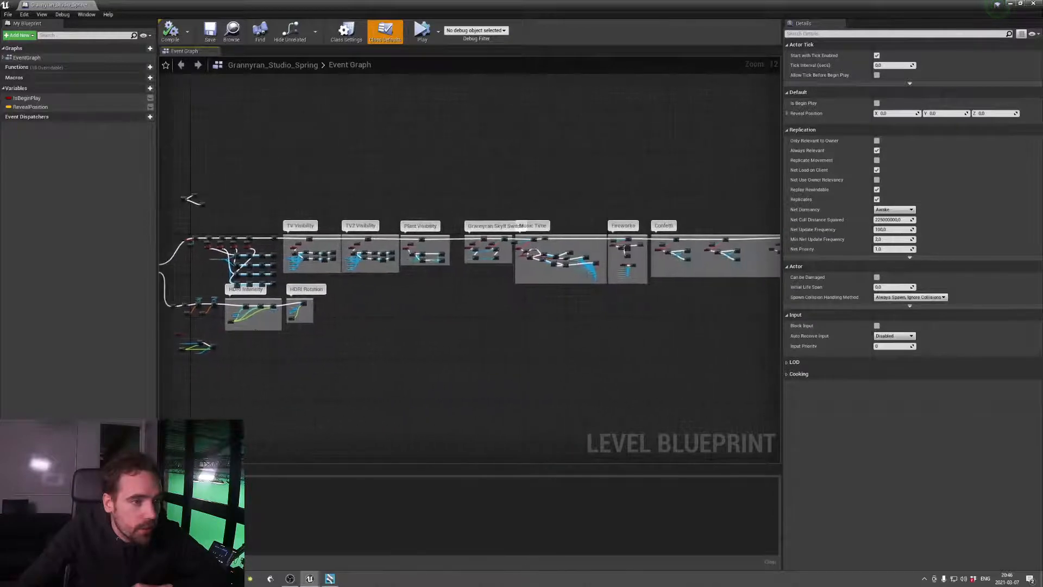
{"action": "right_click_drag", "start_coordinate": [543, 309], "coordinate": [319, 304]}
{"action": "right_click_drag", "start_coordinate": [573, 317], "coordinate": [690, 296]}
{"action": "right_click_drag", "start_coordinate": [360, 301], "coordinate": [780, 281]}
{"action": "right_click_drag", "start_coordinate": [404, 240], "coordinate": [605, 263]}
{"action": "scroll", "coordinate": [602, 263], "scroll_direction": "up", "scroll_amount": 4}
{"action": "right_click", "coordinate": [506, 264]}
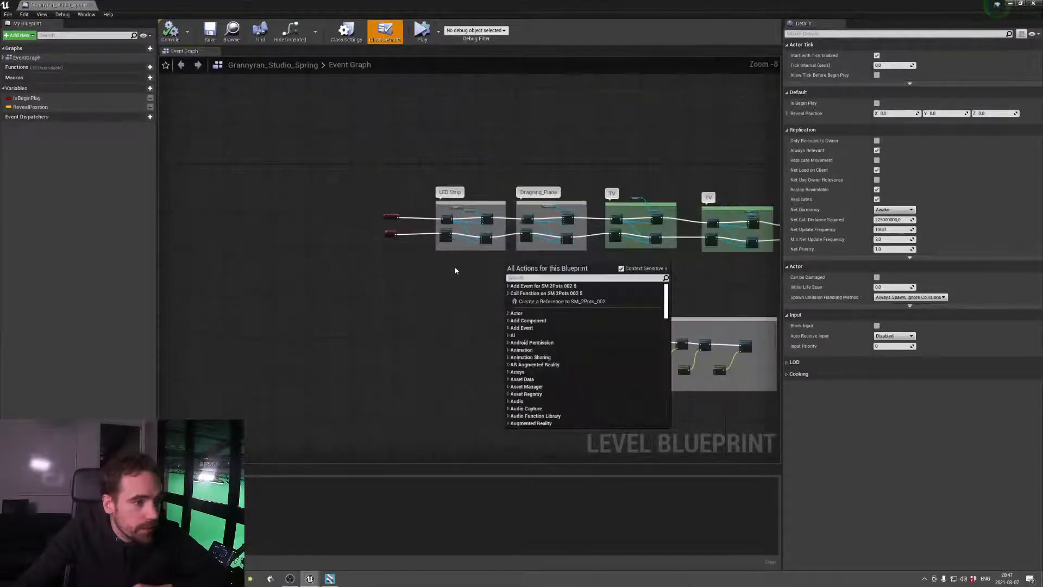
{"action": "right_click_drag", "start_coordinate": [455, 270], "coordinate": [459, 307]}
{"action": "scroll", "coordinate": [467, 311], "scroll_direction": "up", "scroll_amount": 5}
{"action": "right_click_drag", "start_coordinate": [449, 251], "coordinate": [427, 292]}
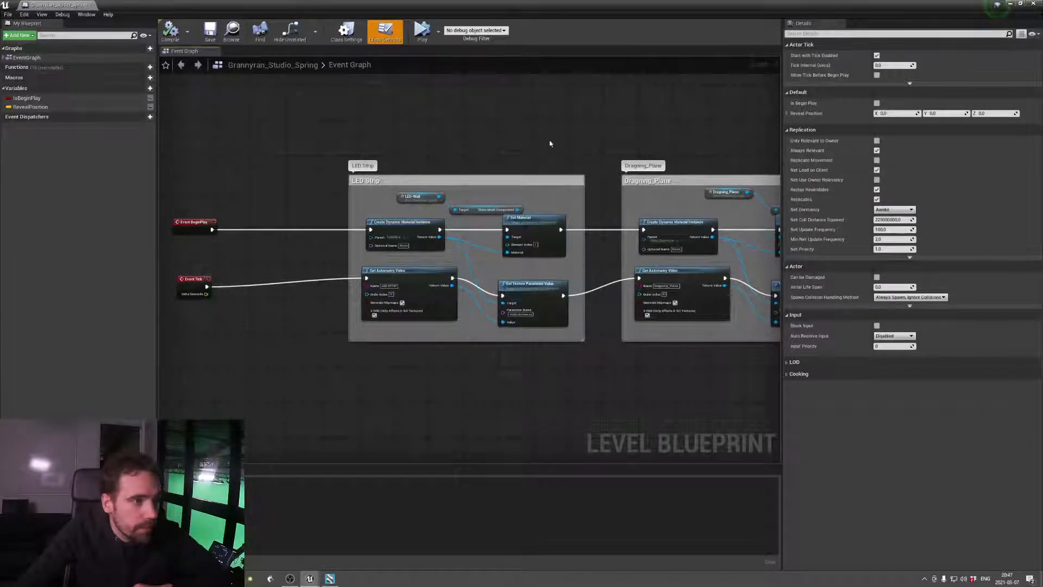
Examine the event graph from the LED Strip group through the TV groups and trigger bindings to the TV Visibility group
{"action": "right_click_drag", "start_coordinate": [559, 249], "coordinate": [315, 262]}
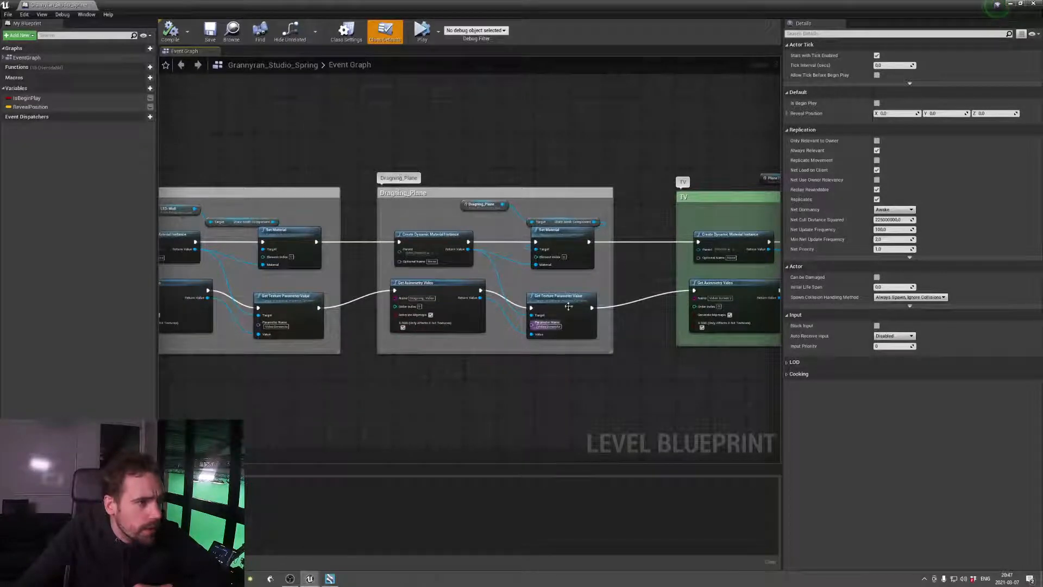
{"action": "right_click_drag", "start_coordinate": [596, 300], "coordinate": [374, 341]}
{"action": "right_click_drag", "start_coordinate": [596, 351], "coordinate": [324, 329]}
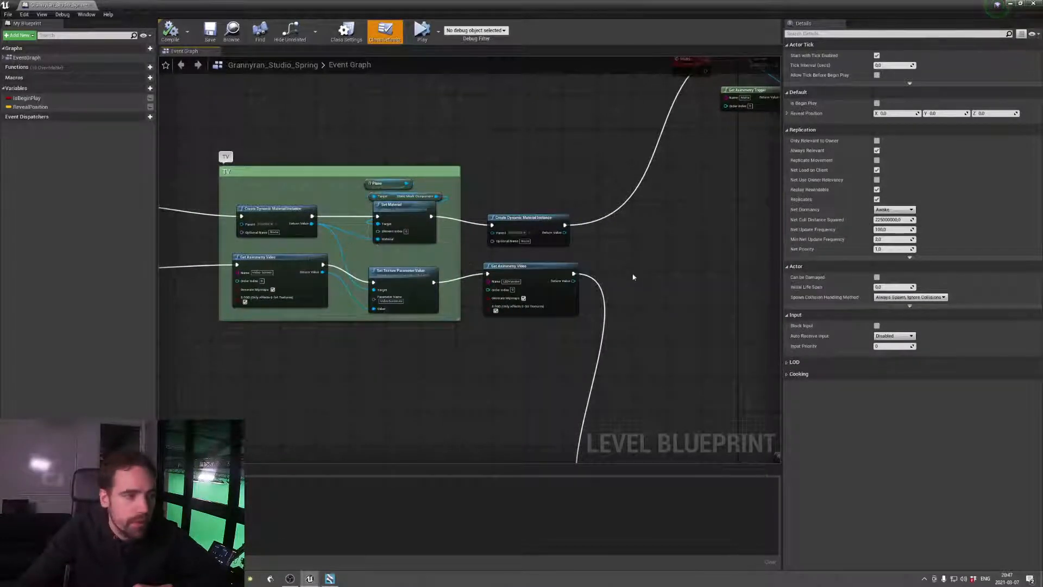
{"action": "scroll", "coordinate": [576, 268], "scroll_direction": "down", "scroll_amount": 4}
{"action": "scroll", "coordinate": [622, 247], "scroll_direction": "up", "scroll_amount": 5}
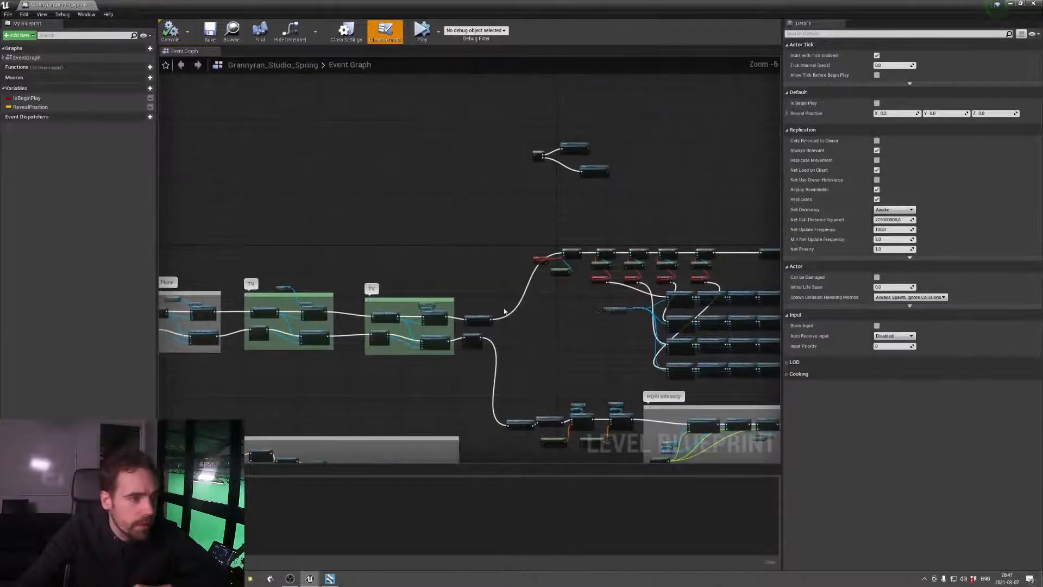
{"action": "right_click_drag", "start_coordinate": [618, 322], "coordinate": [426, 366]}
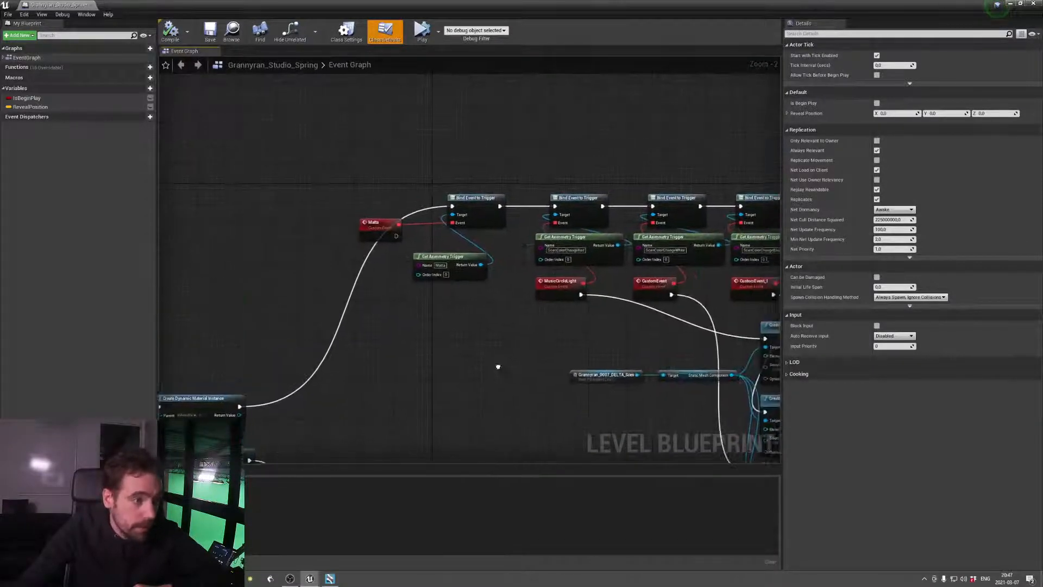
{"action": "right_click_drag", "start_coordinate": [496, 366], "coordinate": [371, 366]}
{"action": "right_click_drag", "start_coordinate": [598, 316], "coordinate": [483, 273]}
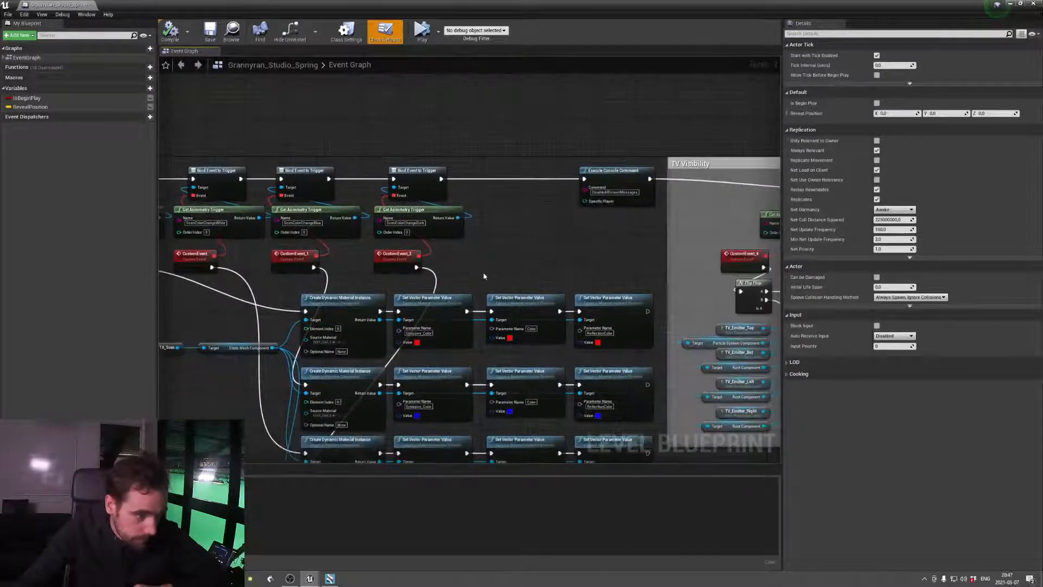
{"action": "right_click_drag", "start_coordinate": [549, 276], "coordinate": [361, 207]}
{"action": "mouse_move", "coordinate": [496, 396]}
{"action": "right_mouse_down"}
{"action": "mouse_move", "coordinate": [611, 316]}
{"action": "mouse_move", "coordinate": [652, 305]}
{"action": "mouse_move", "coordinate": [384, 354]}
{"action": "right_mouse_up"}
{"action": "right_click_drag", "start_coordinate": [575, 350], "coordinate": [434, 390]}
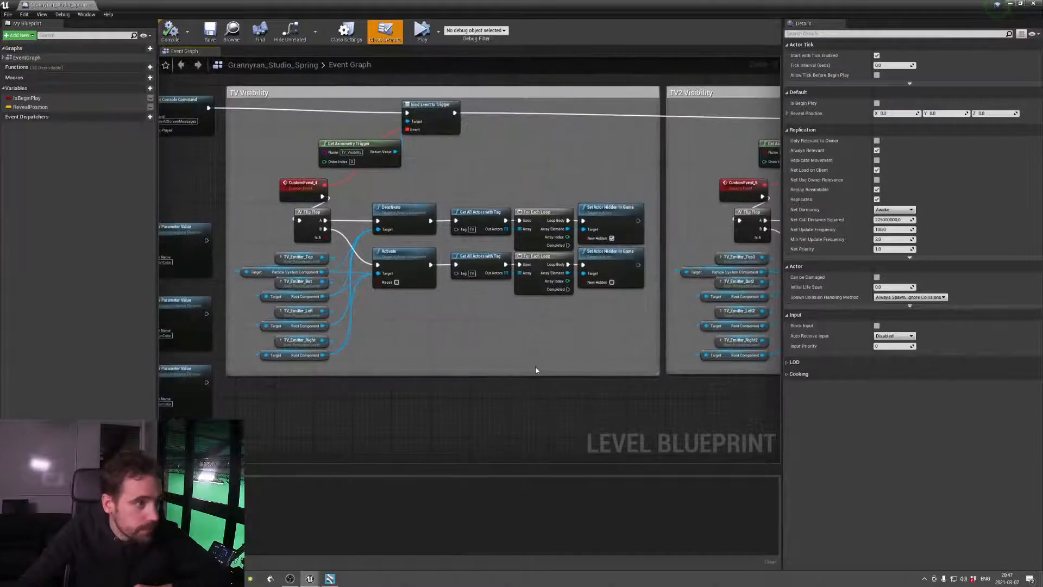
Examine the TV2 Visibility, Plant Visibility, Music Time, Fireworks and Confetti groups, and close the level blueprint
{"action": "scroll", "coordinate": [540, 331], "scroll_direction": "down", "scroll_amount": 2}
{"action": "right_click_drag", "start_coordinate": [611, 374], "coordinate": [353, 356]}
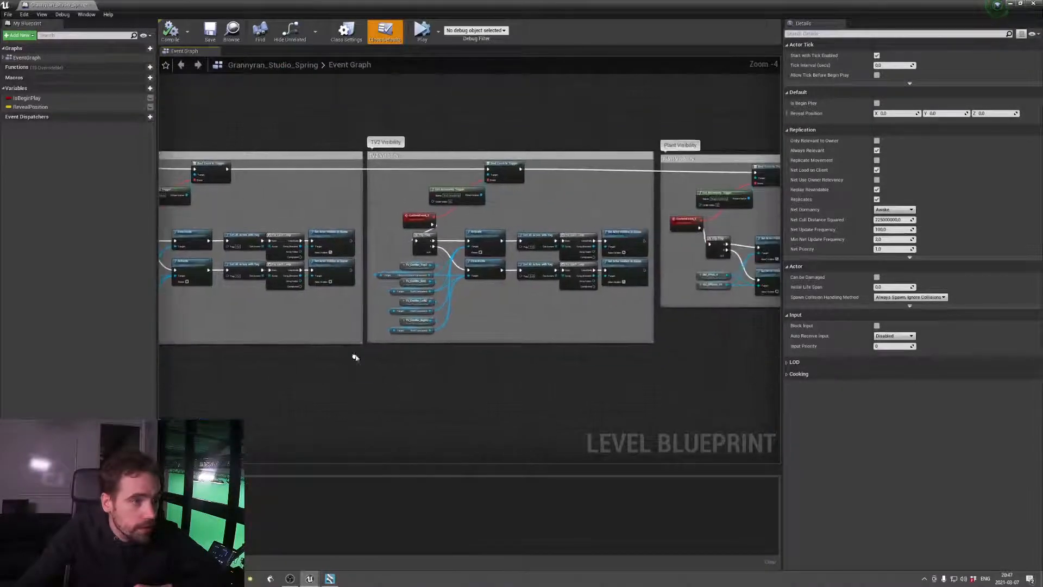
{"action": "right_click_drag", "start_coordinate": [554, 342], "coordinate": [302, 359]}
{"action": "right_click_drag", "start_coordinate": [498, 358], "coordinate": [338, 333]}
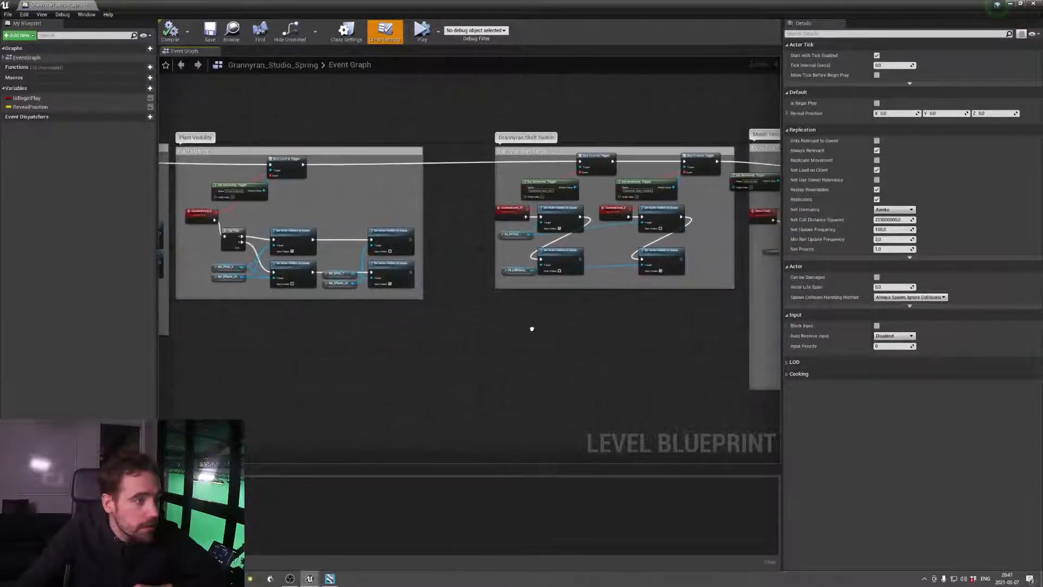
{"action": "mouse_move", "coordinate": [531, 326]}
{"action": "right_mouse_down"}
{"action": "mouse_move", "coordinate": [426, 328]}
{"action": "mouse_move", "coordinate": [485, 339]}
{"action": "mouse_move", "coordinate": [344, 336]}
{"action": "right_mouse_up"}
{"action": "right_click_drag", "start_coordinate": [617, 362], "coordinate": [452, 361]}
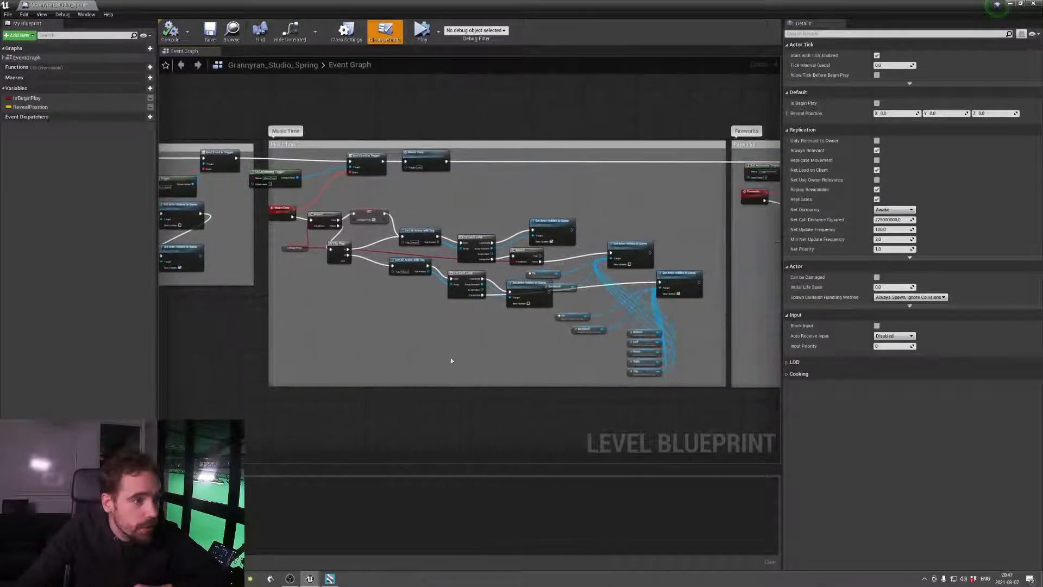
{"action": "right_click_drag", "start_coordinate": [546, 364], "coordinate": [289, 349]}
{"action": "right_click_drag", "start_coordinate": [477, 354], "coordinate": [714, 365]}
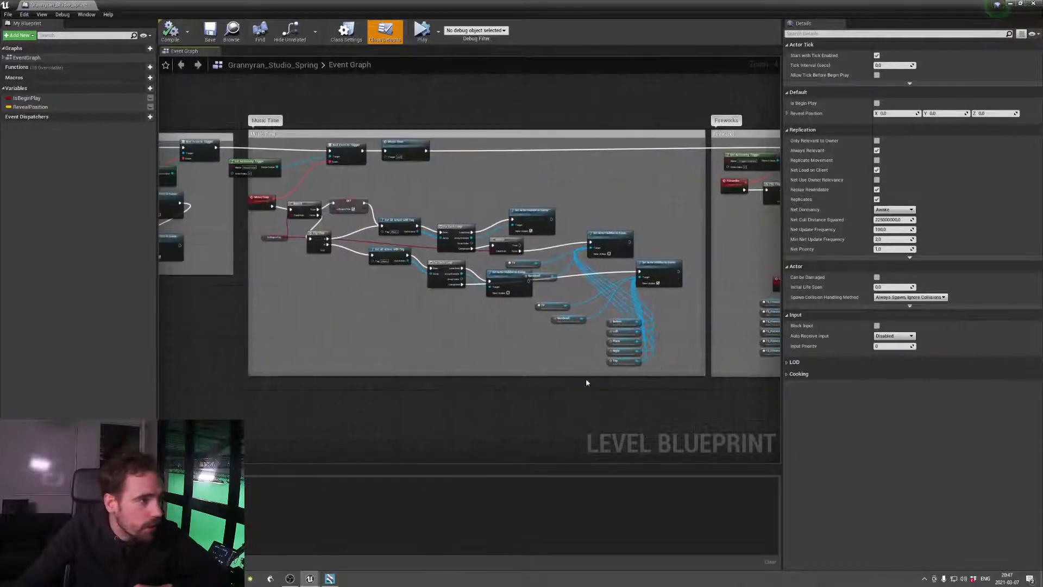
{"action": "right_click_drag", "start_coordinate": [649, 401], "coordinate": [417, 385]}
{"action": "right_click_drag", "start_coordinate": [601, 384], "coordinate": [348, 363]}
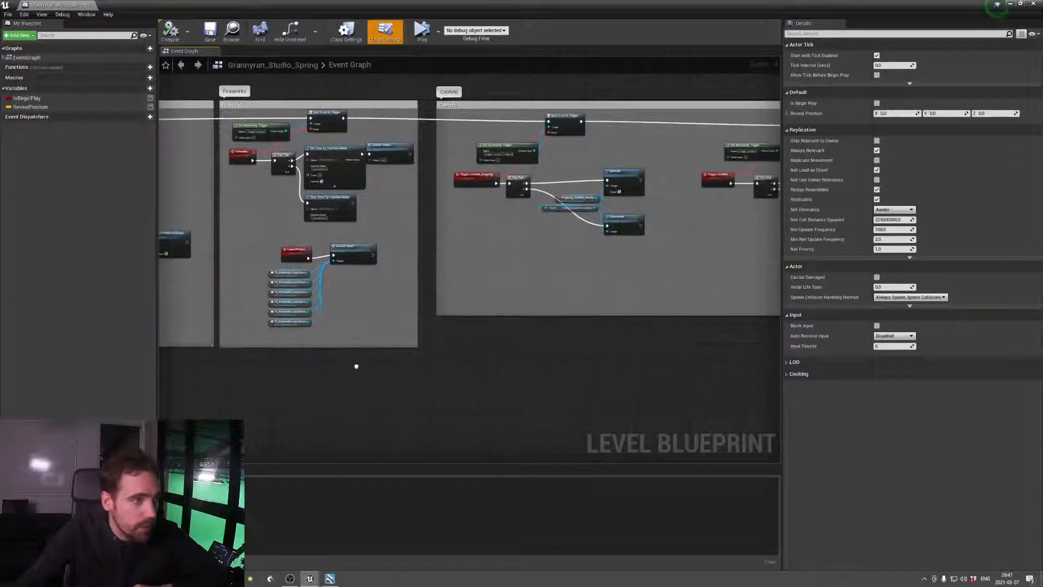
{"action": "right_click_drag", "start_coordinate": [495, 361], "coordinate": [433, 334]}
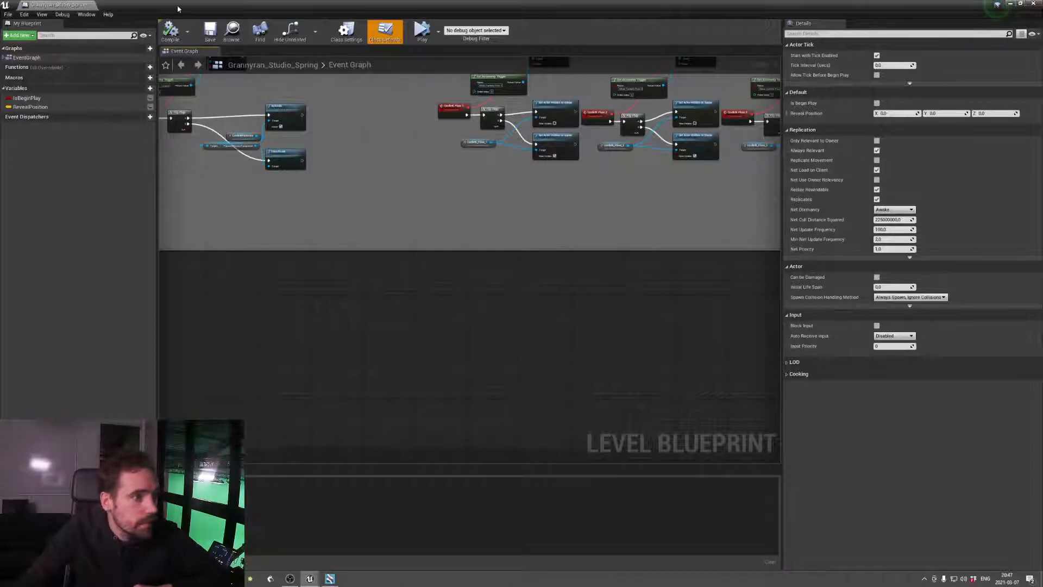
{"action": "left_click", "coordinate": [93, 6]}
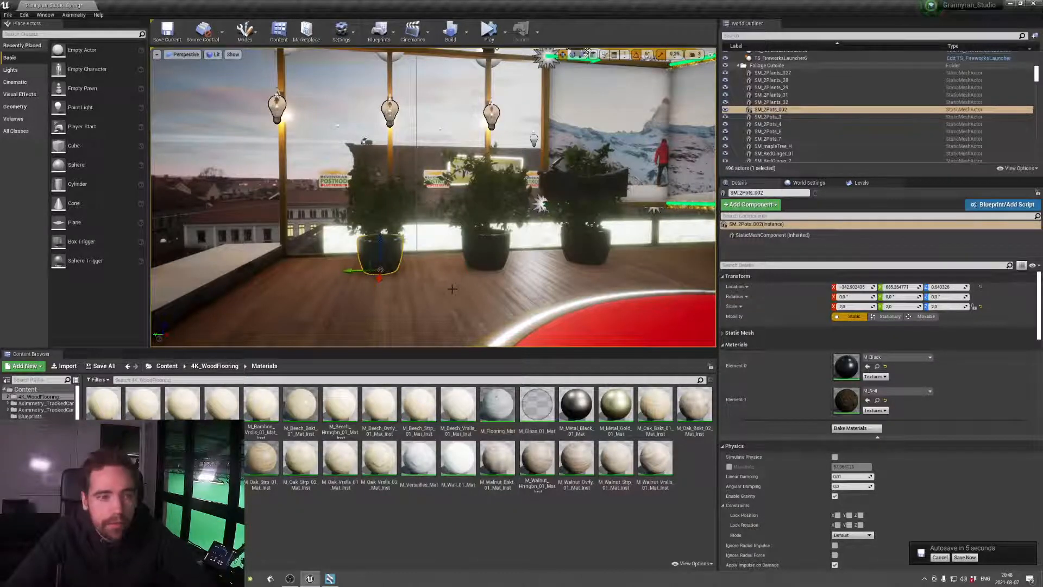
Switch to Aximmetry Composer and inspect the Skype Input node's device and resolution mode settings without changing them
{"action": "left_click", "coordinate": [330, 578]}
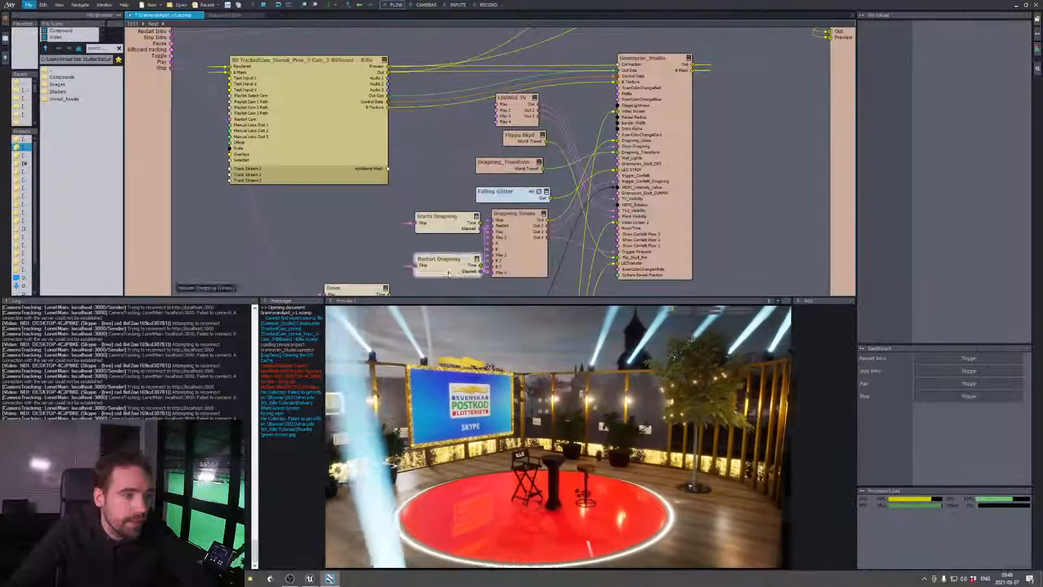
{"action": "middle_click_drag", "start_coordinate": [360, 284], "coordinate": [501, 48]}
{"action": "middle_click_drag", "start_coordinate": [461, 207], "coordinate": [624, 156]}
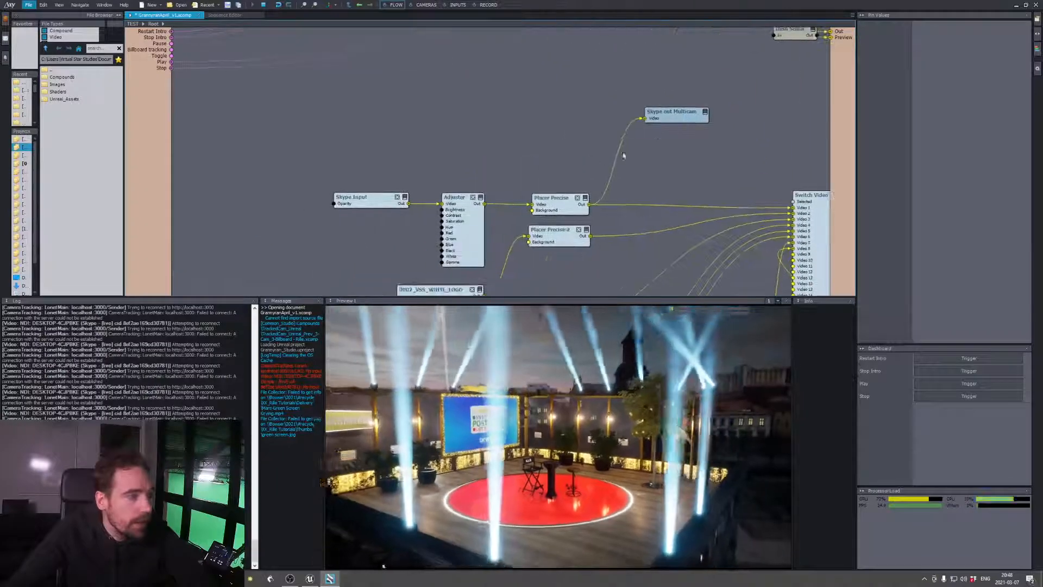
{"action": "left_click", "coordinate": [362, 202]}
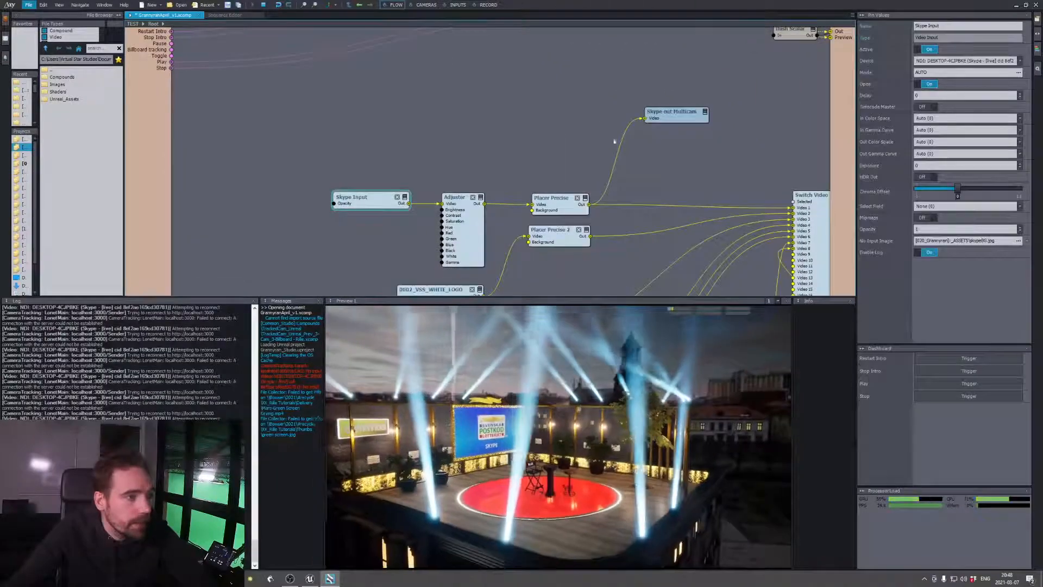
{"action": "left_click", "coordinate": [999, 63]}
{"action": "left_click", "coordinate": [999, 63]}
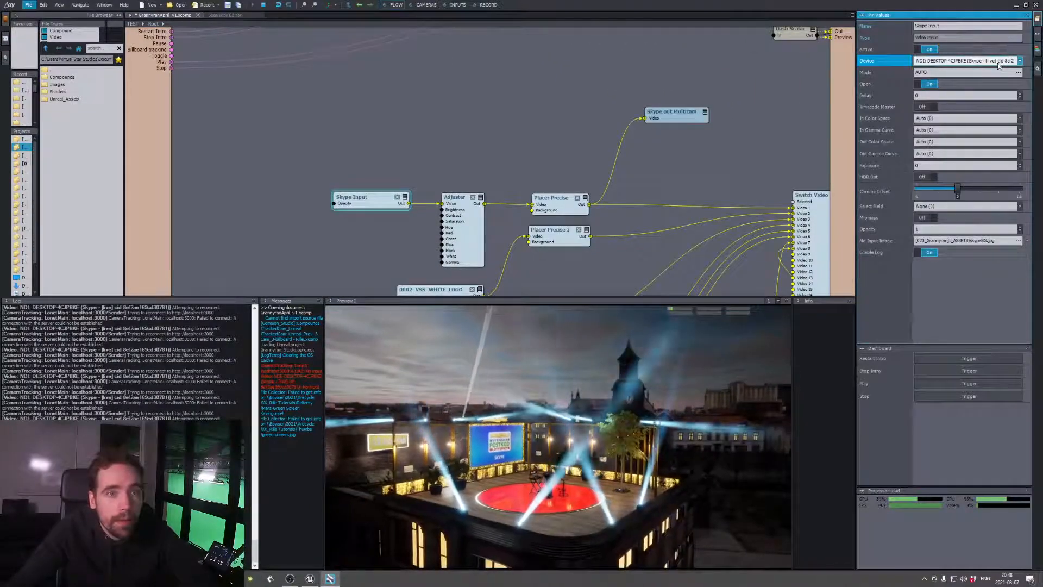
{"action": "left_click", "coordinate": [1018, 73]}
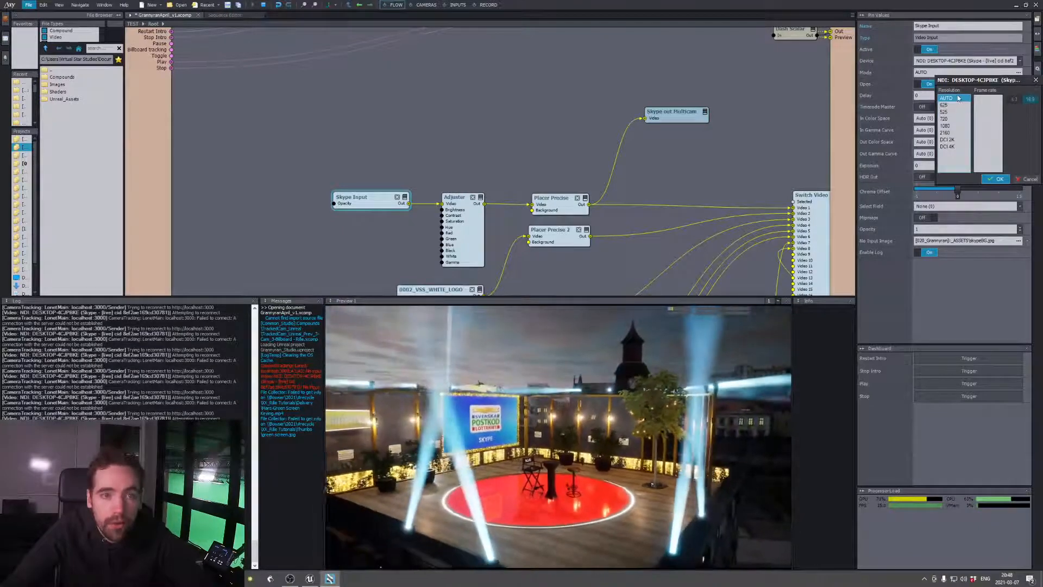
{"action": "left_click", "coordinate": [1027, 179]}
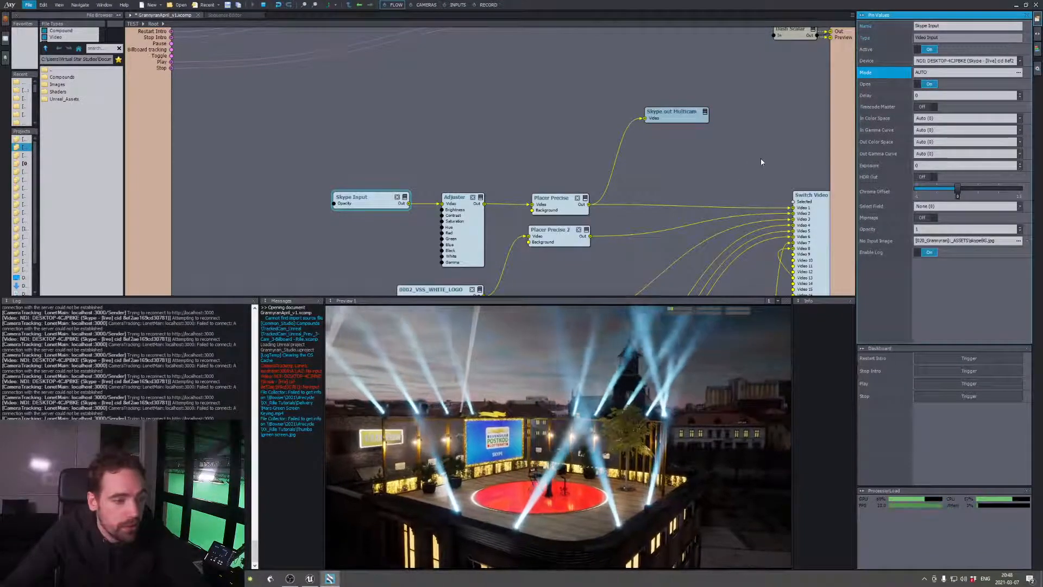
Return to the Unreal Editor and select the potted plant SM_2Plants_027 beside the red stage
{"action": "left_click", "coordinate": [310, 578]}
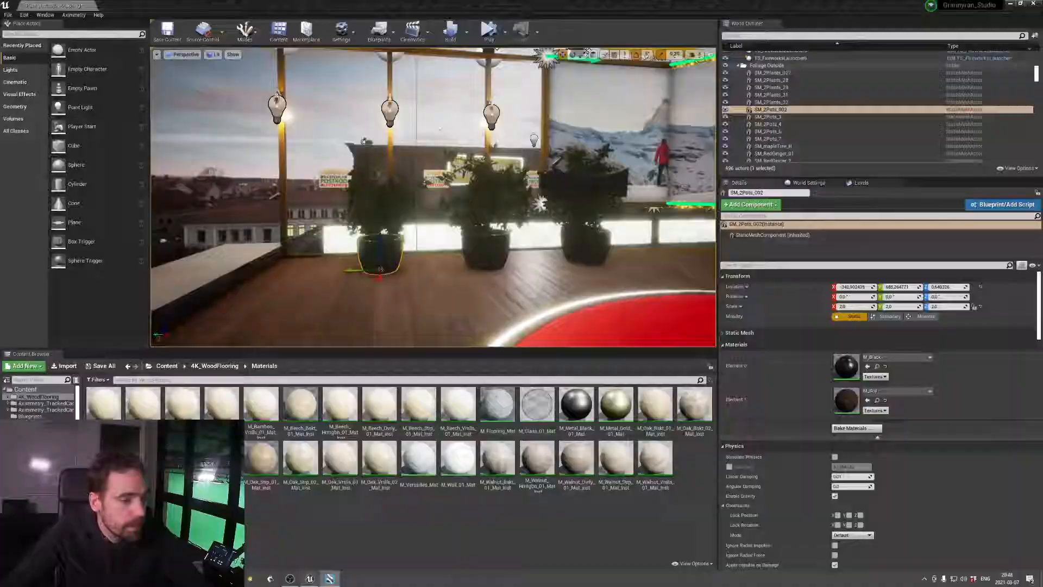
{"action": "key", "text": "alt+Tab"}
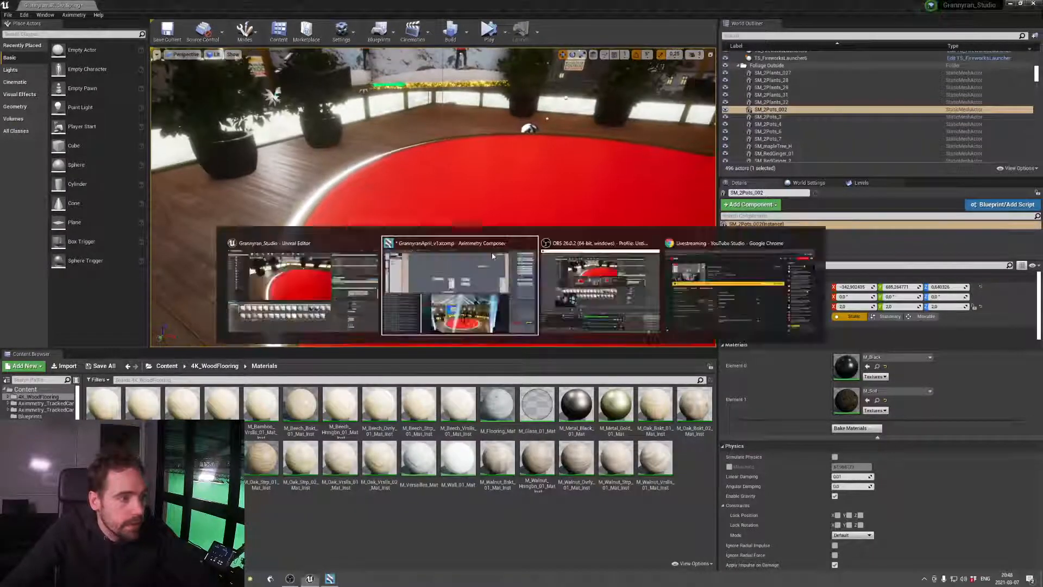
{"action": "key", "text": "alt+Tab"}
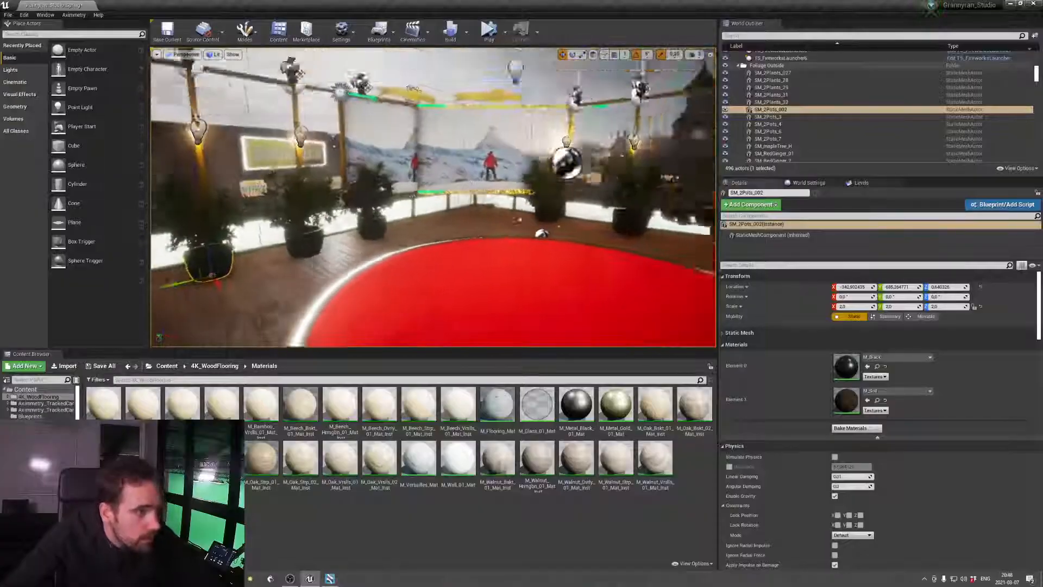
{"action": "key", "text": "s"}
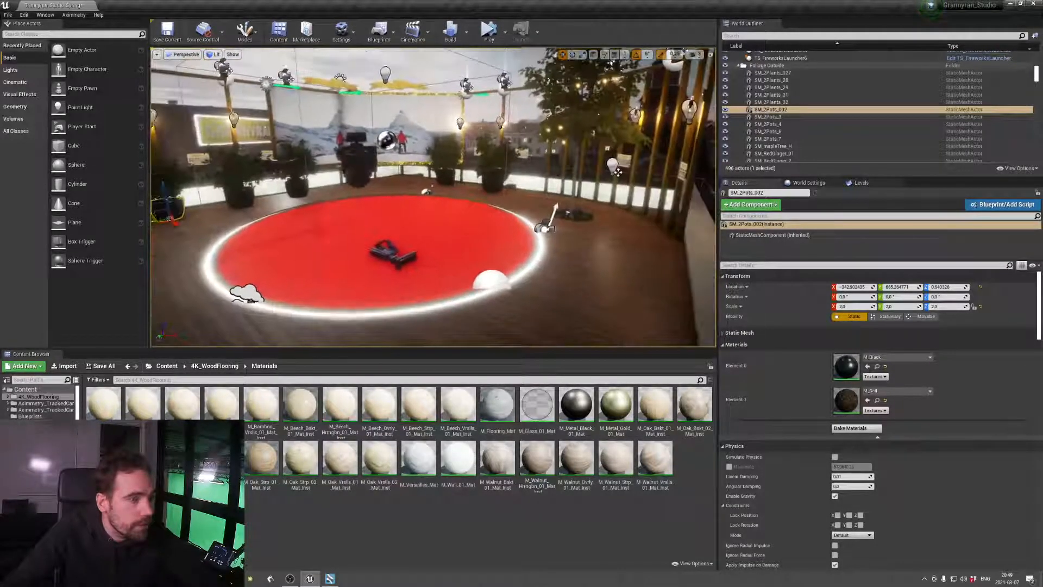
{"action": "right_click_drag", "start_coordinate": [434, 197], "coordinate": [375, 163]}
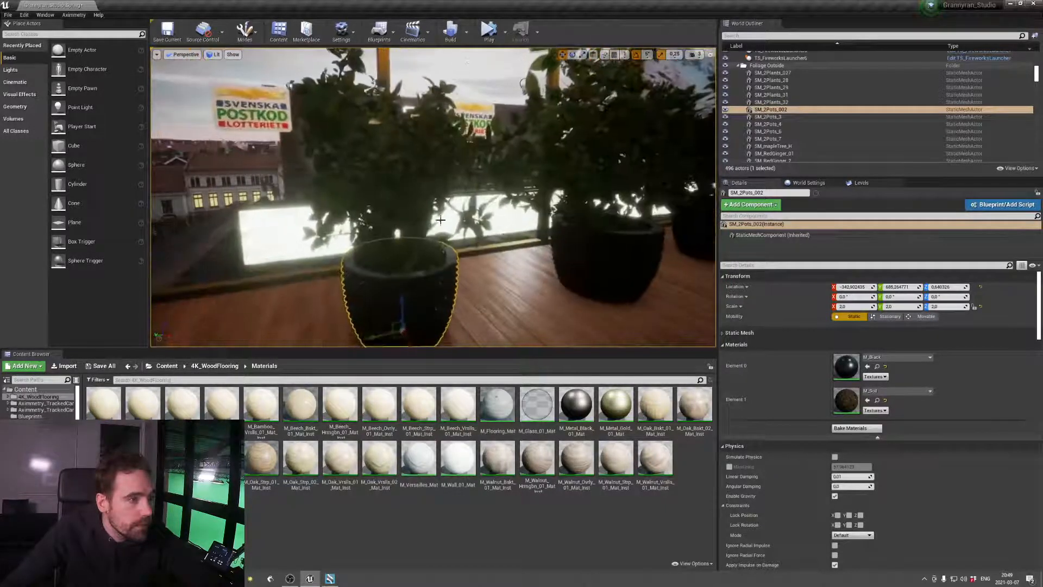
{"action": "left_click", "coordinate": [403, 187]}
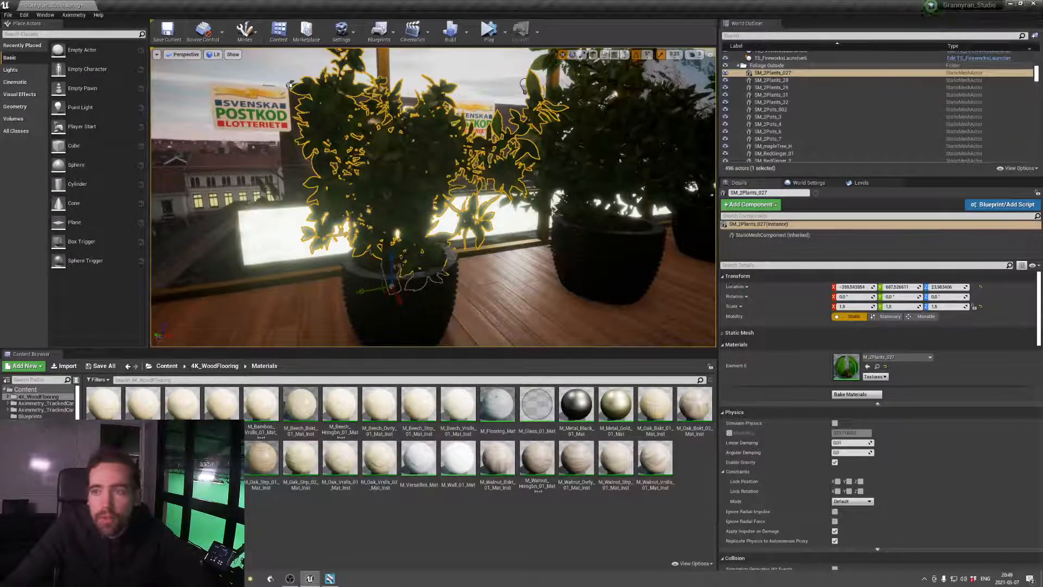
{"action": "right_click_drag", "start_coordinate": [434, 197], "coordinate": [421, 204]}
Select the rooftop ledge surface Plane18 and locate its assigned material in the content browser
{"action": "left_click", "coordinate": [462, 282]}
{"action": "right_click_drag", "start_coordinate": [462, 282], "coordinate": [397, 332]}
{"action": "left_click", "coordinate": [567, 238]}
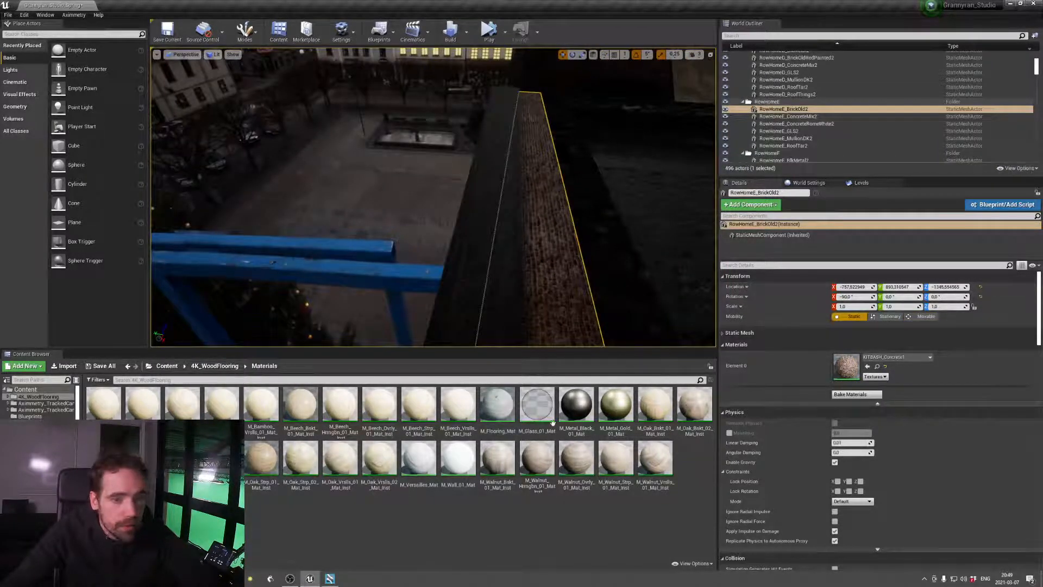
{"action": "left_click", "coordinate": [497, 271]}
{"action": "right_click_drag", "start_coordinate": [497, 272], "coordinate": [503, 239]}
{"action": "left_click", "coordinate": [516, 292]}
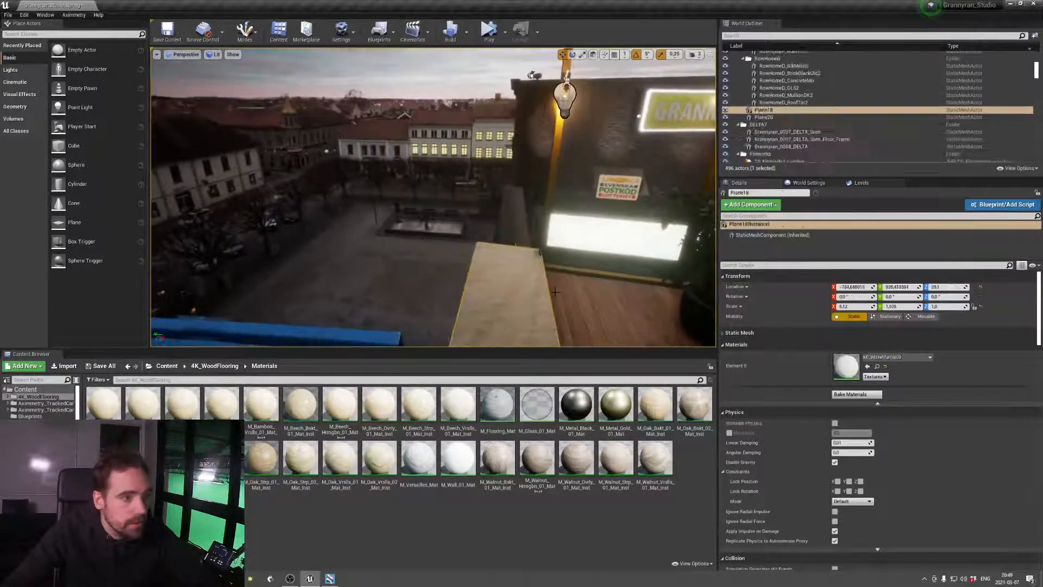
{"action": "left_click", "coordinate": [877, 367]}
Assign the MI_WhiteMarble03 material to the roof edge trim RowHomeE_MullionDK2
{"action": "left_click", "coordinate": [518, 226]}
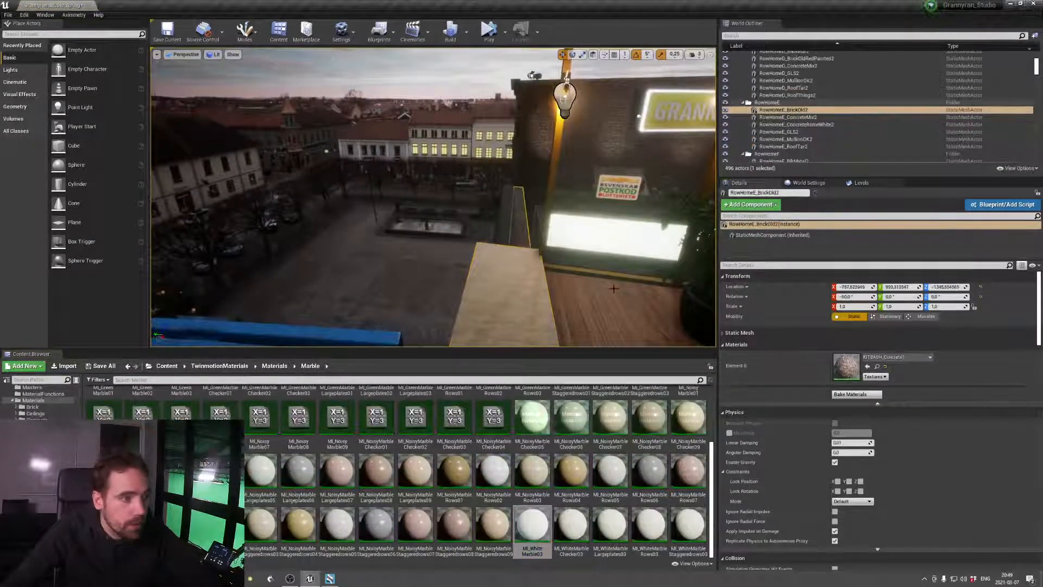
{"action": "mouse_move", "coordinate": [508, 304]}
{"action": "right_mouse_down"}
{"action": "mouse_move", "coordinate": [513, 342]}
{"action": "mouse_move", "coordinate": [521, 313]}
{"action": "mouse_move", "coordinate": [505, 314]}
{"action": "right_mouse_up"}
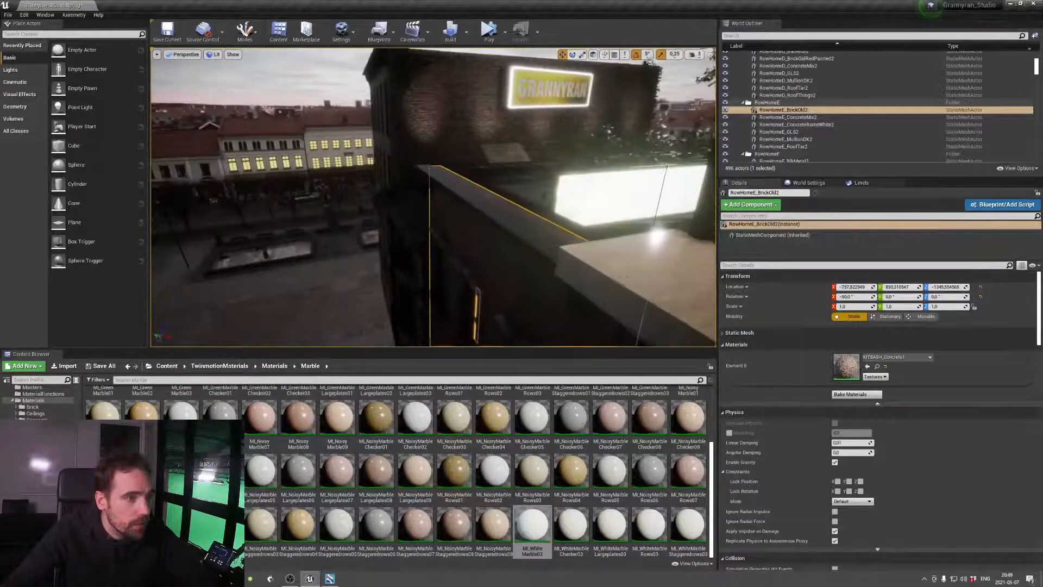
{"action": "left_click", "coordinate": [536, 238]}
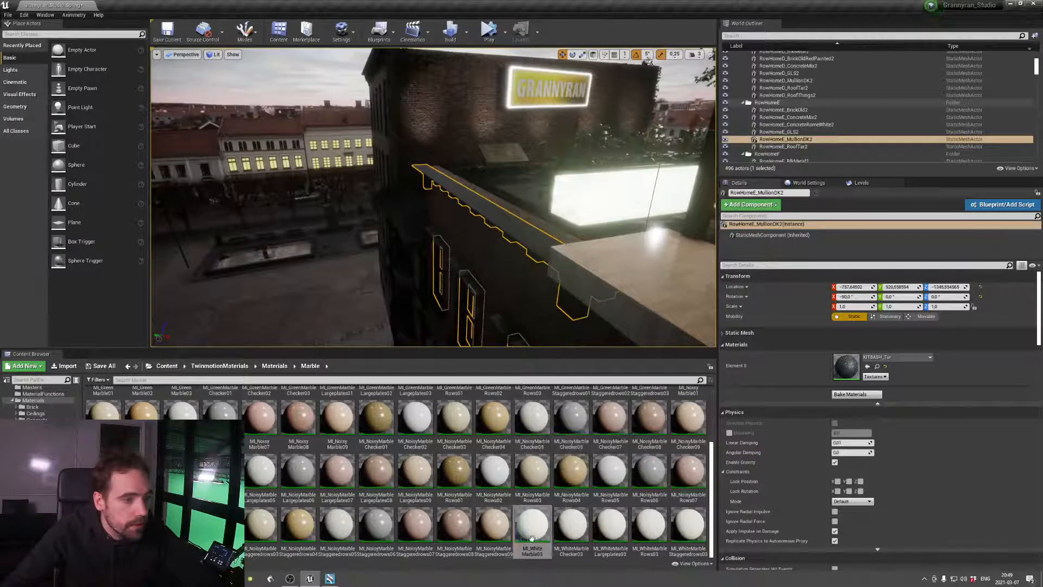
{"action": "left_click_drag", "start_coordinate": [532, 524], "coordinate": [840, 364]}
{"action": "right_click_drag", "start_coordinate": [510, 266], "coordinate": [629, 68]}
Try MI_WhiteMarble03 on the roof surface RowHomeE_RoofTar2 and undo the material change
{"action": "left_click", "coordinate": [523, 268]}
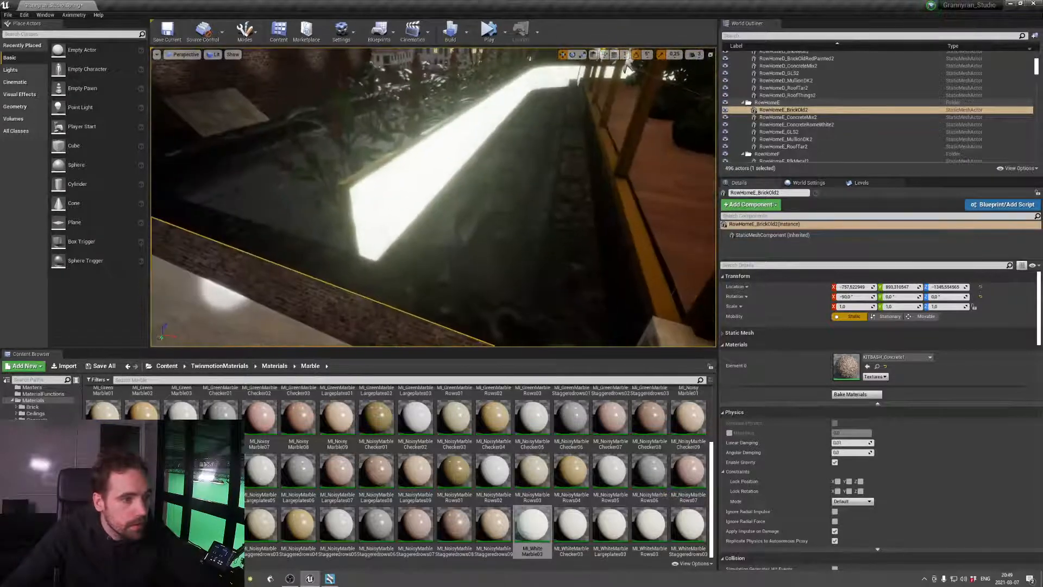
{"action": "left_click", "coordinate": [628, 68]}
{"action": "right_click_drag", "start_coordinate": [508, 245], "coordinate": [484, 184]}
{"action": "left_click_drag", "start_coordinate": [532, 520], "coordinate": [850, 366]}
{"action": "right_click_drag", "start_coordinate": [609, 245], "coordinate": [648, 199]}
{"action": "key", "text": "ctrl+z"}
Check the tree and wooden floor beside the stage, and save the Grannyran_Studio_Spring map
{"action": "right_click_drag", "start_coordinate": [609, 244], "coordinate": [616, 280]}
{"action": "right_click_drag", "start_coordinate": [512, 286], "coordinate": [512, 281]}
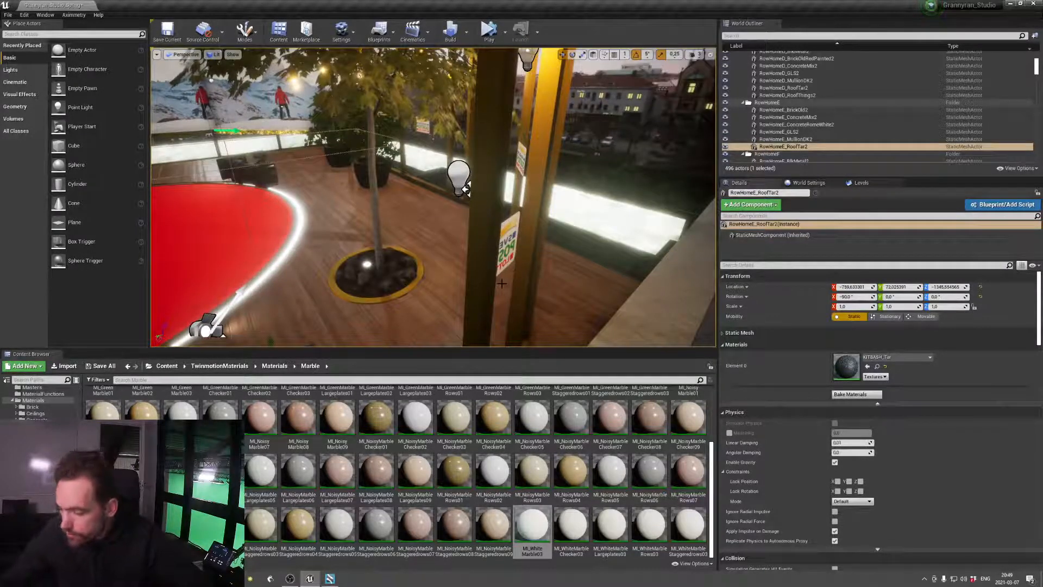
{"action": "key", "text": "ctrl+s"}
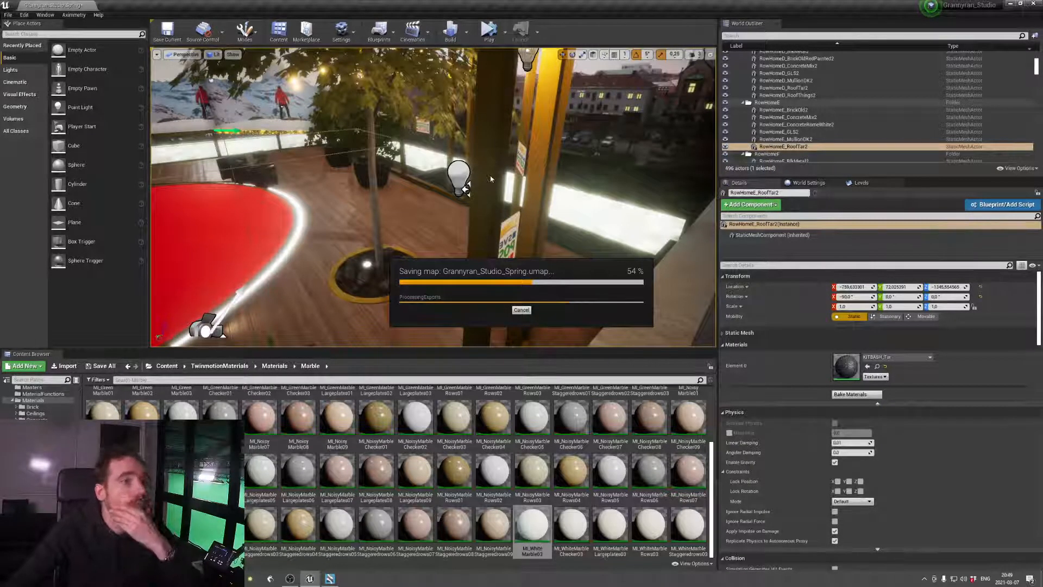
Hide the roof structure RowHomeD_RoofThings2 both in the editor and in game, and save the map
{"action": "right_click_drag", "start_coordinate": [490, 179], "coordinate": [346, 180]}
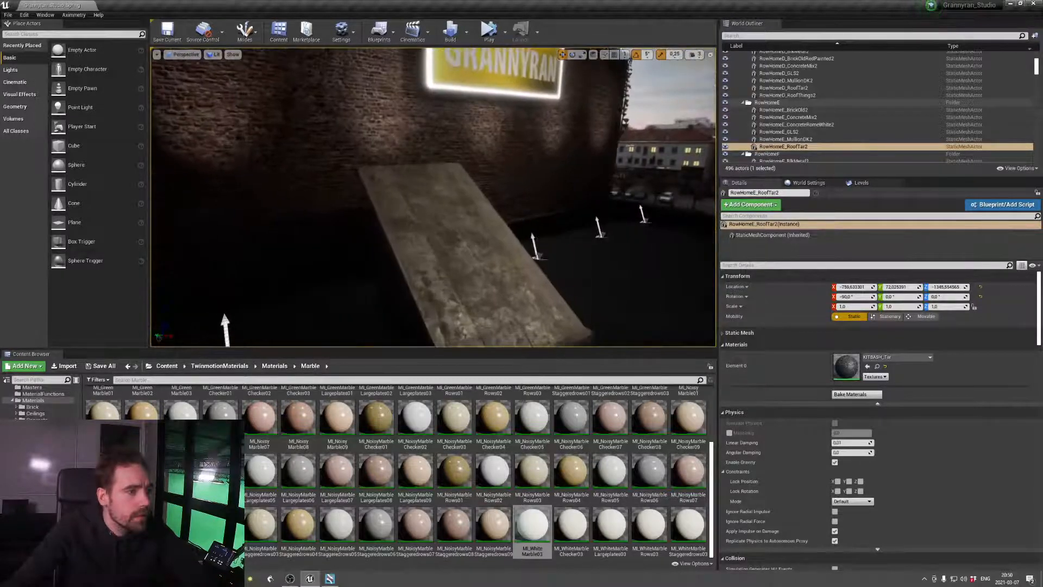
{"action": "left_click", "coordinate": [490, 237]}
{"action": "right_click_drag", "start_coordinate": [490, 238], "coordinate": [572, 265]}
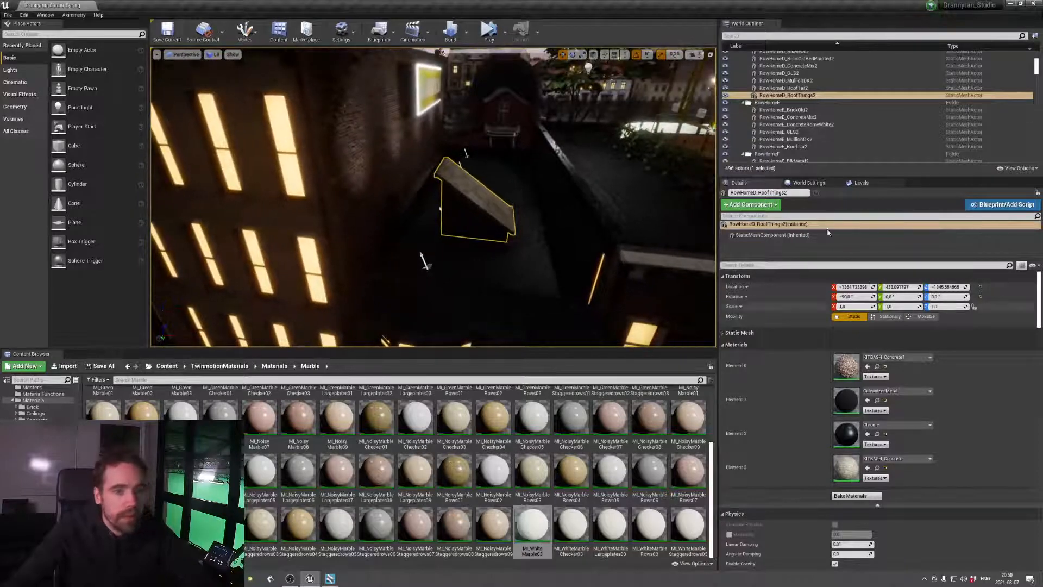
{"action": "left_click", "coordinate": [726, 95]}
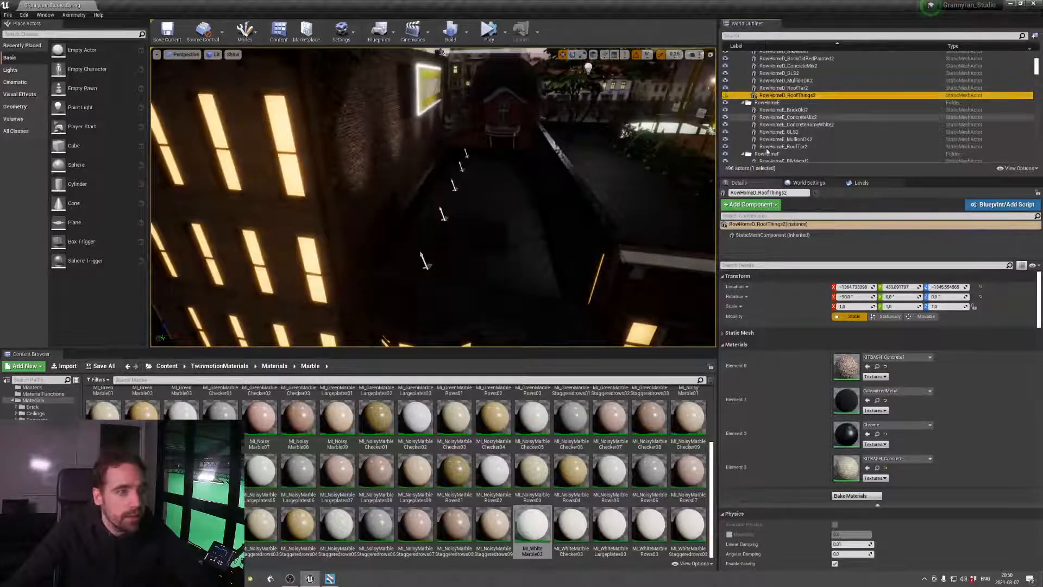
{"action": "left_click", "coordinate": [783, 265]}
{"action": "type", "text": "hidden"}
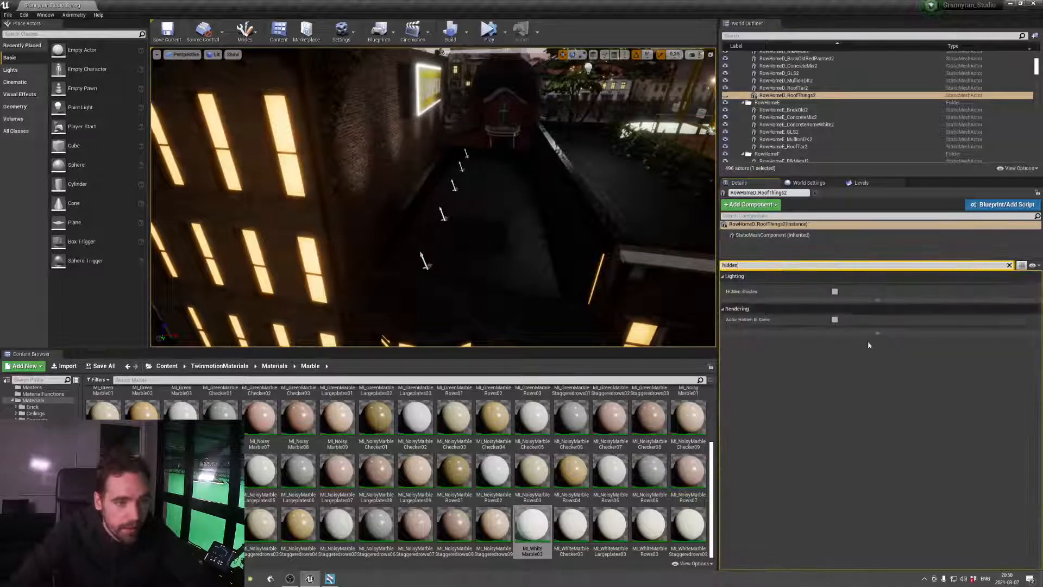
{"action": "left_click", "coordinate": [835, 320]}
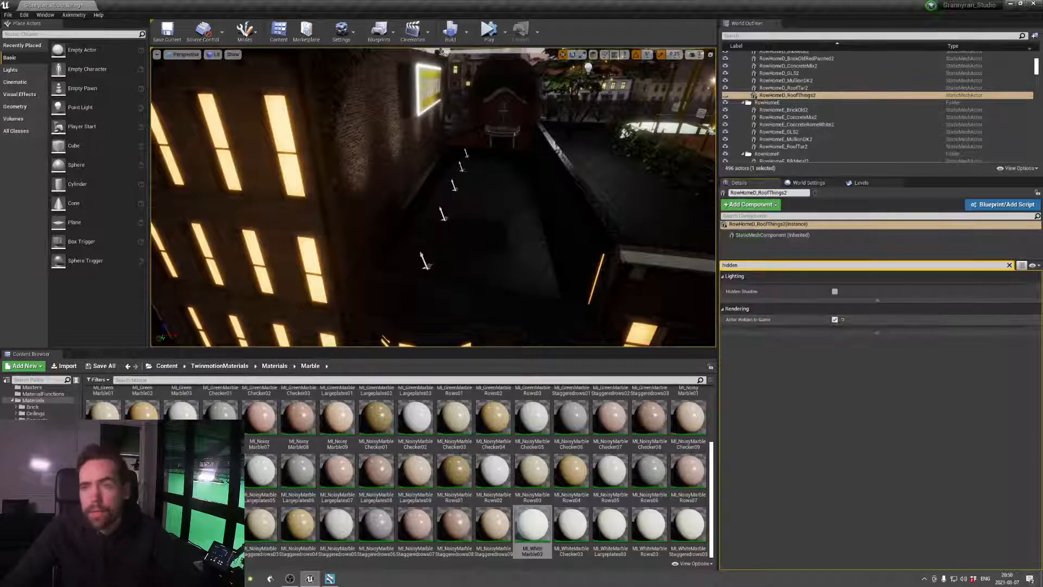
{"action": "key", "text": "w"}
{"action": "right_click_drag", "start_coordinate": [433, 197], "coordinate": [405, 186]}
{"action": "key", "text": "ctrl+s"}
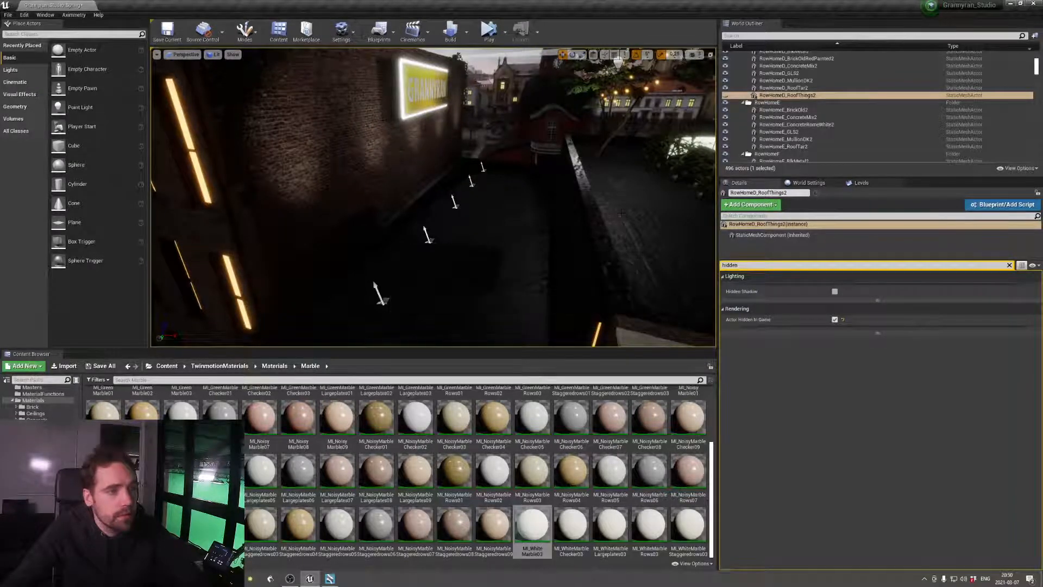
Select the red stage floor Grannyran_0007_DELTA_Scen and clear the "hidden" property filter
{"action": "right_click_drag", "start_coordinate": [621, 213], "coordinate": [603, 195]}
{"action": "key", "text": "w"}
{"action": "key", "text": "w"}
{"action": "left_click", "coordinate": [480, 251]}
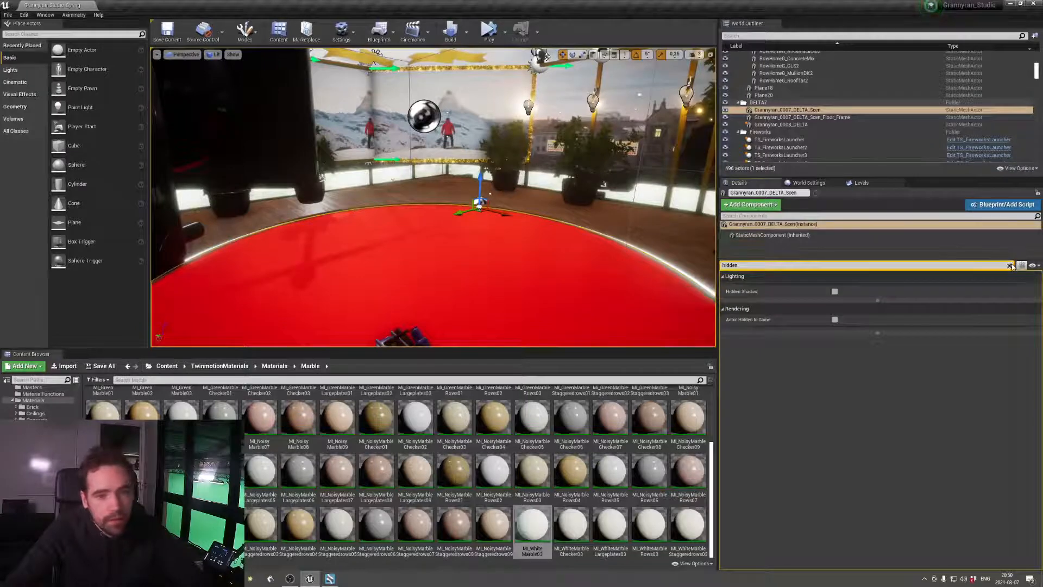
{"action": "left_click", "coordinate": [1011, 266]}
Survey the stage, video wall and surrounding rooftop from a wider viewpoint
{"action": "key", "text": "s"}
{"action": "right_click_drag", "start_coordinate": [625, 256], "coordinate": [559, 249]}
{"action": "key", "text": "w"}
{"action": "key", "text": "s"}
{"action": "key", "text": "w"}
{"action": "key", "text": "s"}
{"action": "key", "text": "s"}
{"action": "key", "text": "w"}
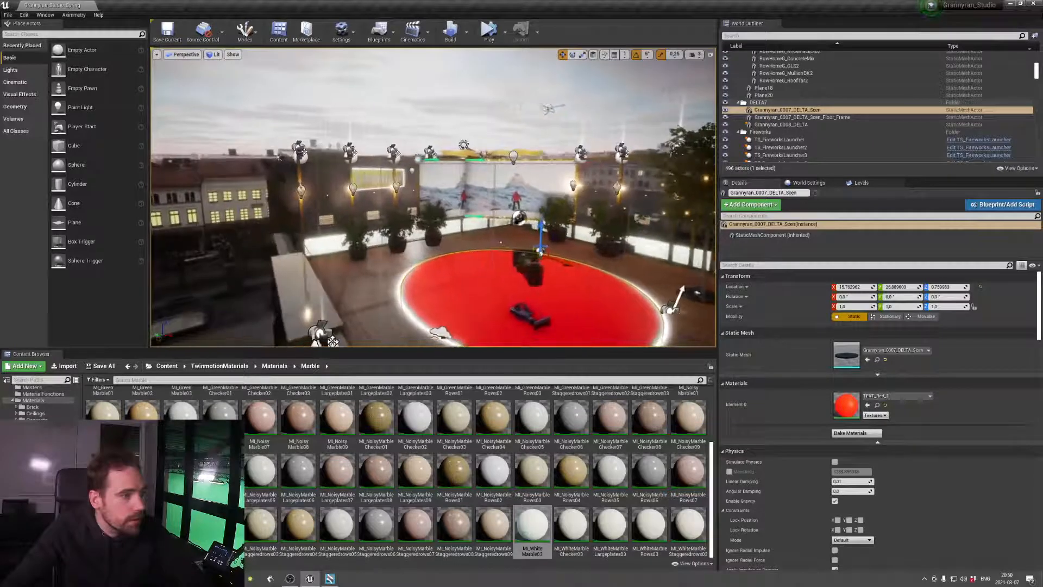
Find the PlanarReflection actor and lower it to a Z location of about 2.04, showing its preview plane only while adjusting
{"action": "left_click", "coordinate": [826, 35]}
{"action": "type", "text": "planar"}
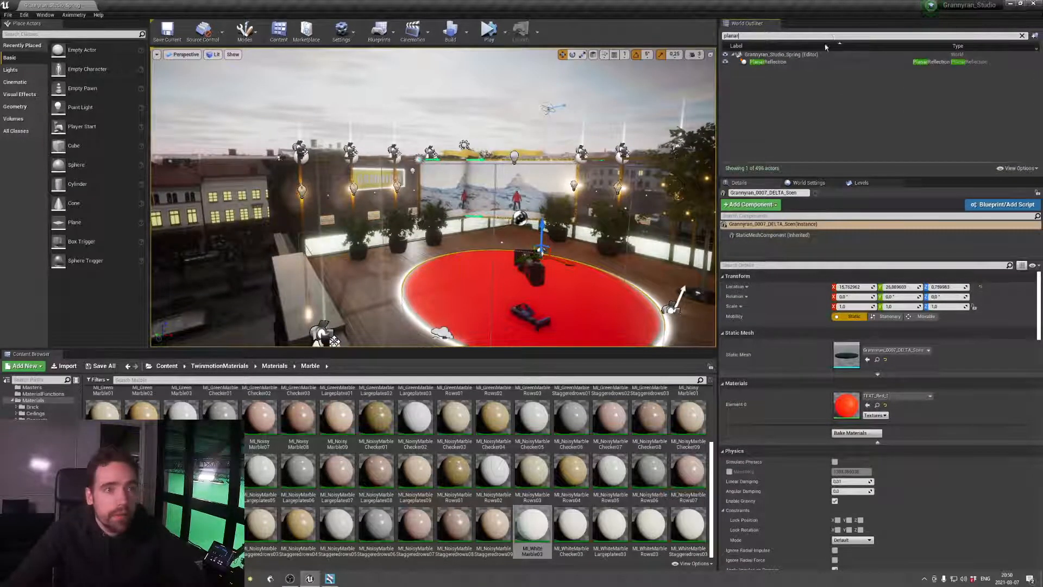
{"action": "left_click", "coordinate": [767, 62]}
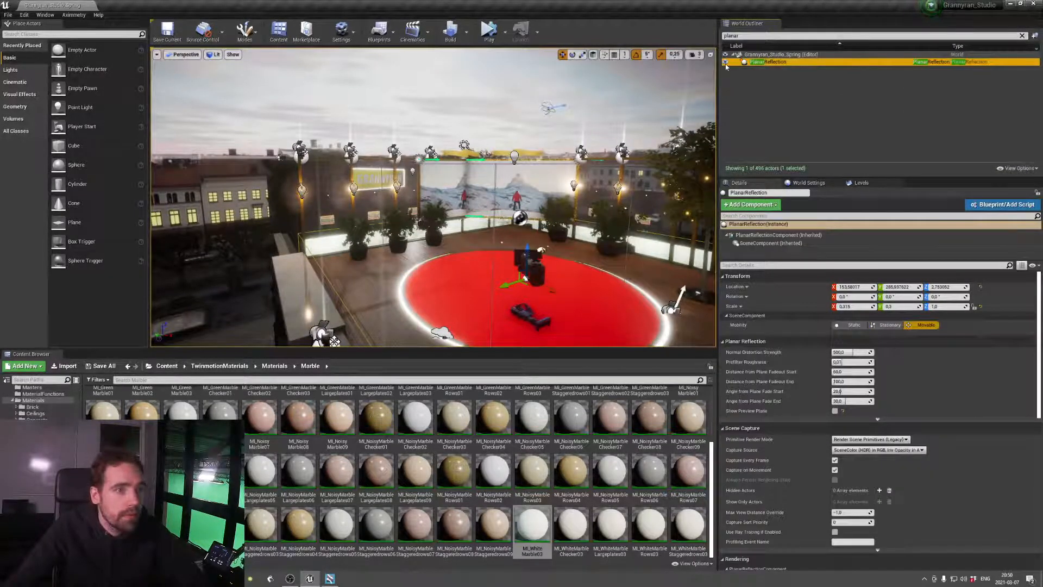
{"action": "left_click", "coordinate": [835, 411]}
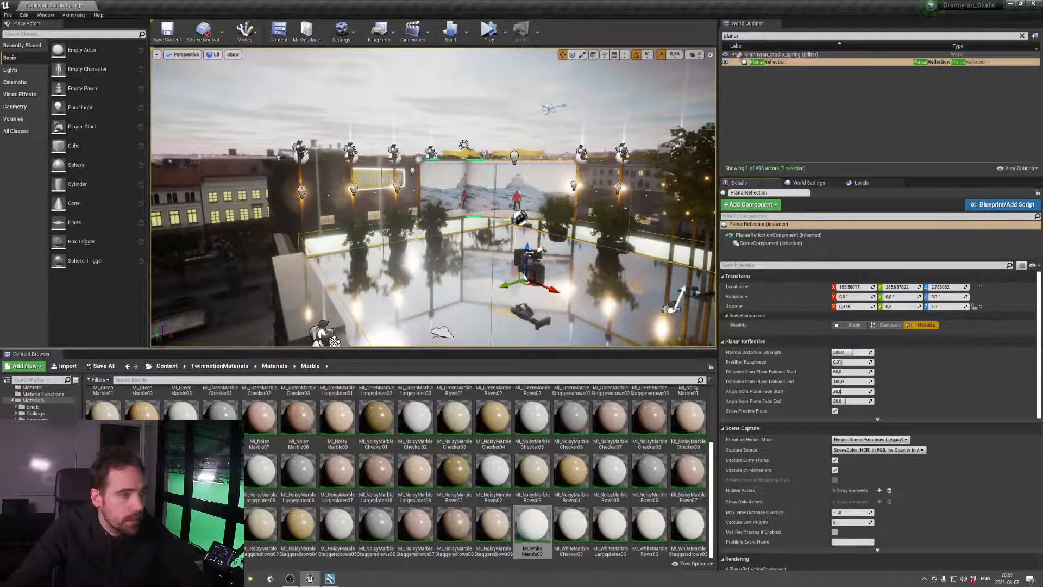
{"action": "left_click_drag", "start_coordinate": [528, 253], "coordinate": [529, 253]}
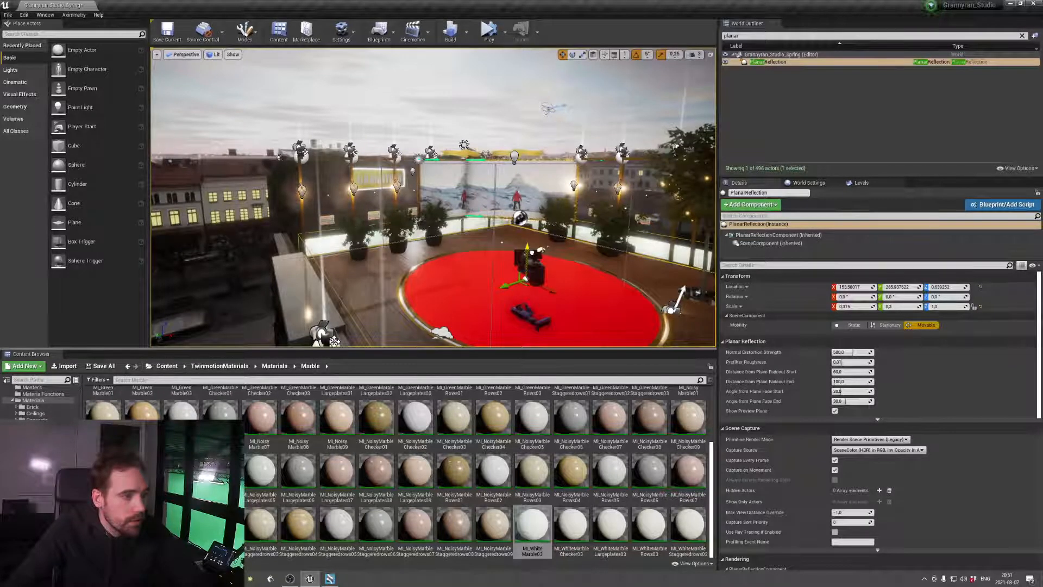
{"action": "left_click_drag", "start_coordinate": [527, 251], "coordinate": [527, 242]}
{"action": "left_click", "coordinate": [835, 411]}
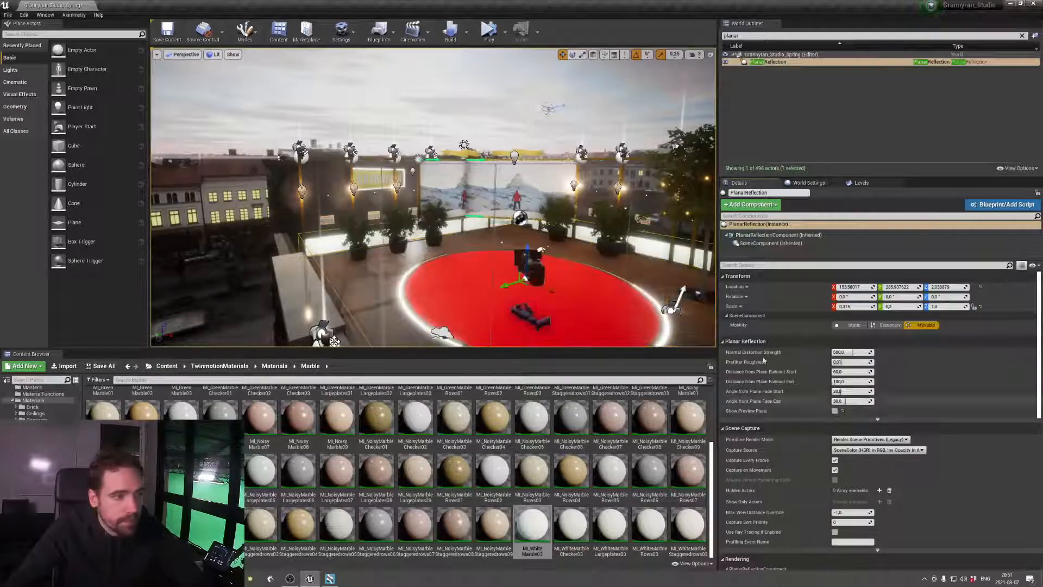
Select the yellow frame pillar Cube_7 near the Grannyran sign and locate its material in the content browser
{"action": "right_click_drag", "start_coordinate": [646, 288], "coordinate": [595, 226]}
{"action": "key", "text": "w"}
{"action": "right_click_drag", "start_coordinate": [454, 132], "coordinate": [381, 133]}
{"action": "left_click", "coordinate": [454, 133]}
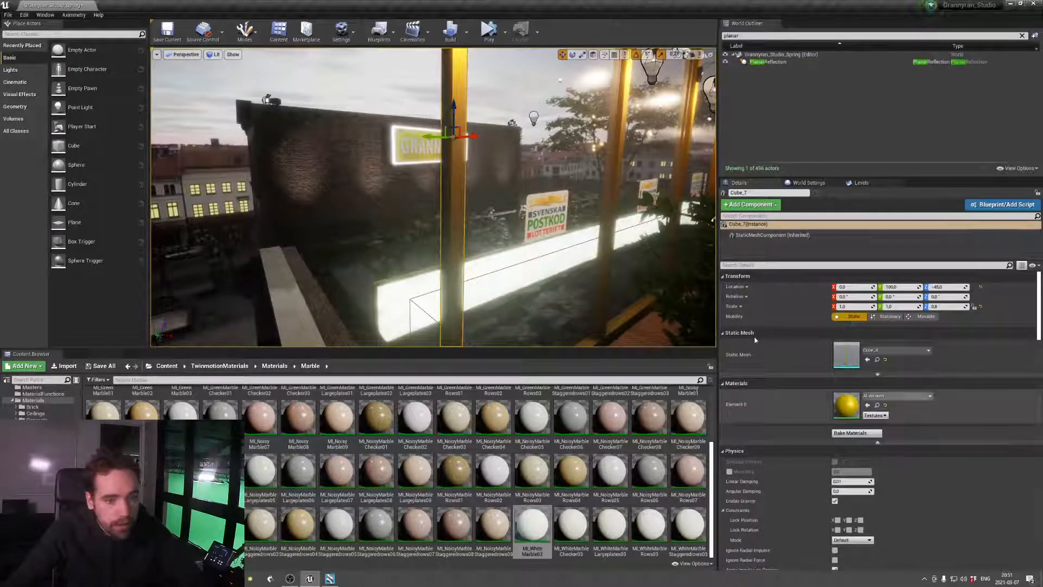
{"action": "right_click_drag", "start_coordinate": [573, 226], "coordinate": [585, 185]}
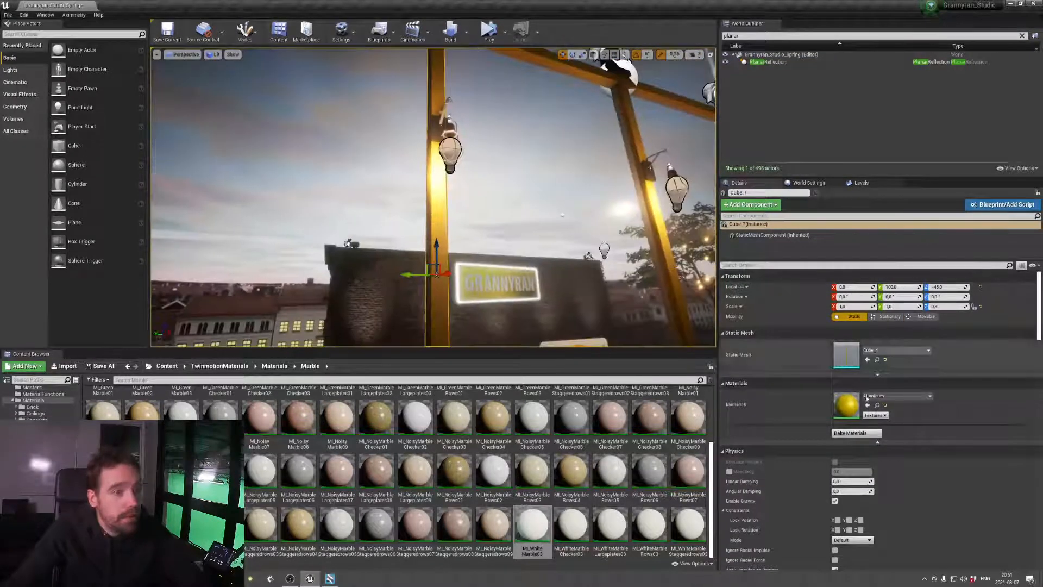
{"action": "left_click", "coordinate": [877, 406]}
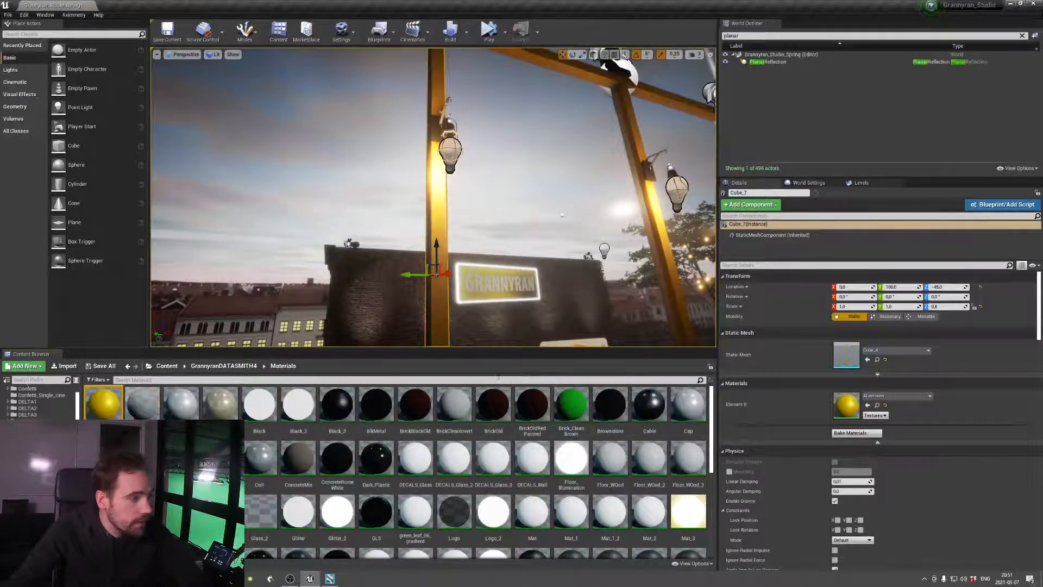
Browse to the Metal folder of the TwinmotionMaterials and open the material instance MI_CortenSteel01 for editing
{"action": "left_click", "coordinate": [167, 367]}
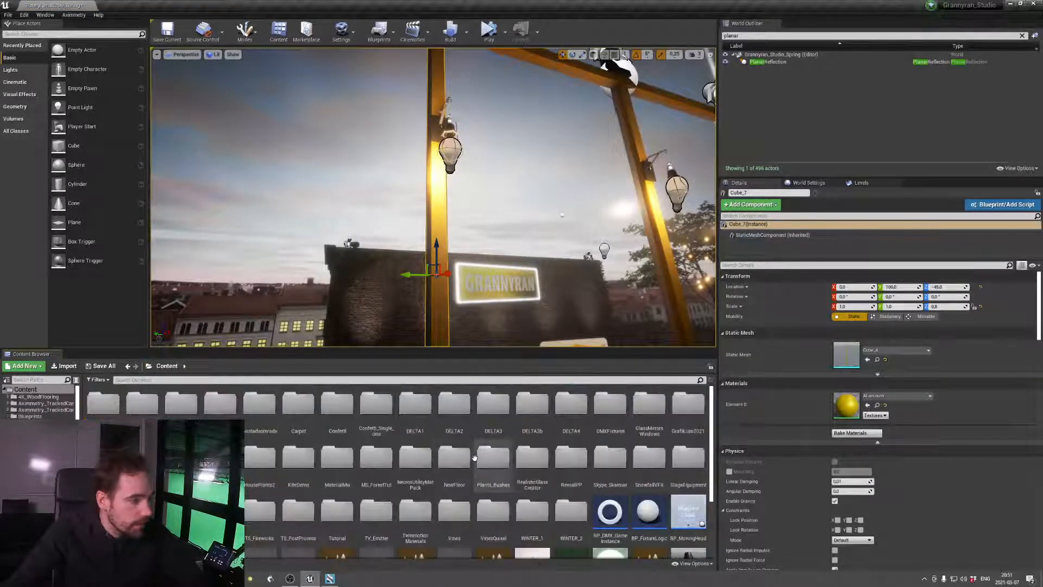
{"action": "double_click", "coordinate": [412, 513]}
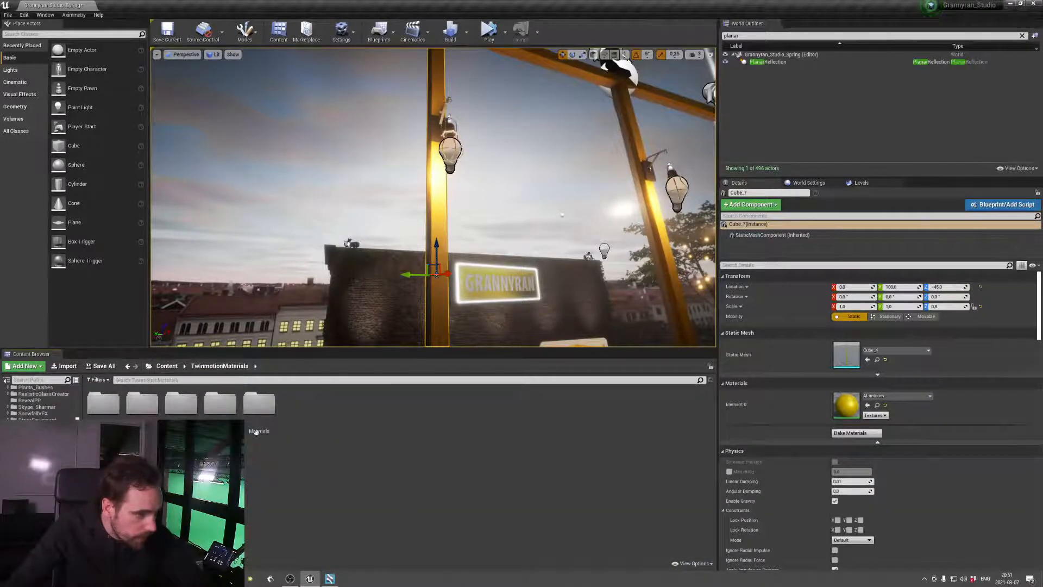
{"action": "double_click", "coordinate": [263, 405]}
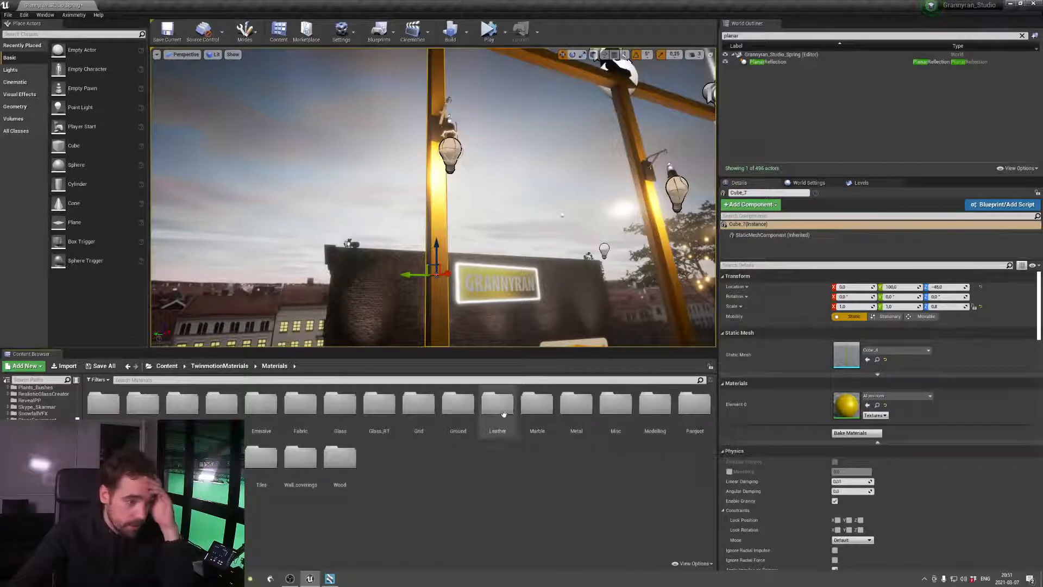
{"action": "double_click", "coordinate": [576, 409]}
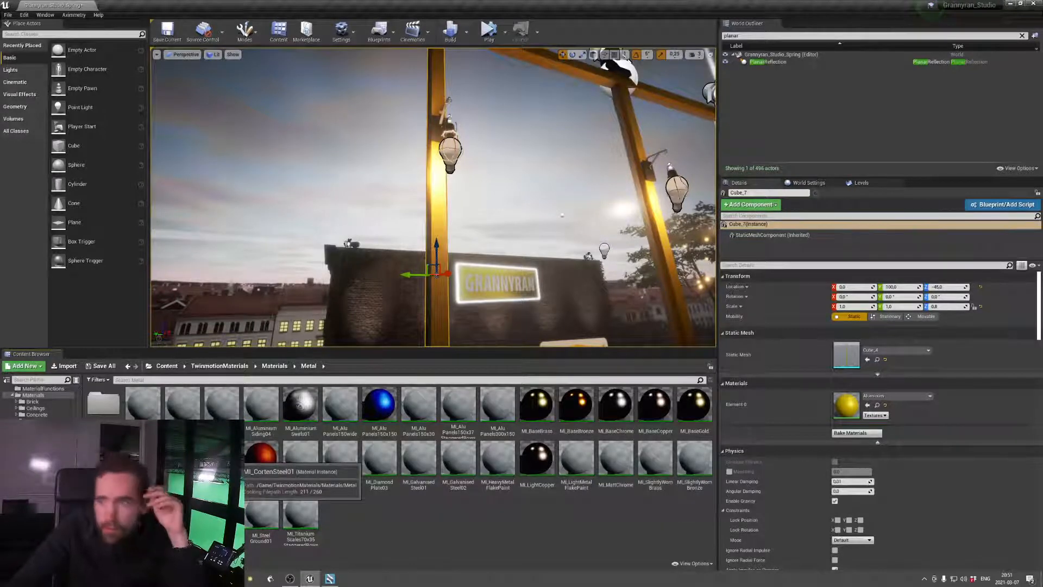
{"action": "double_click", "coordinate": [261, 455]}
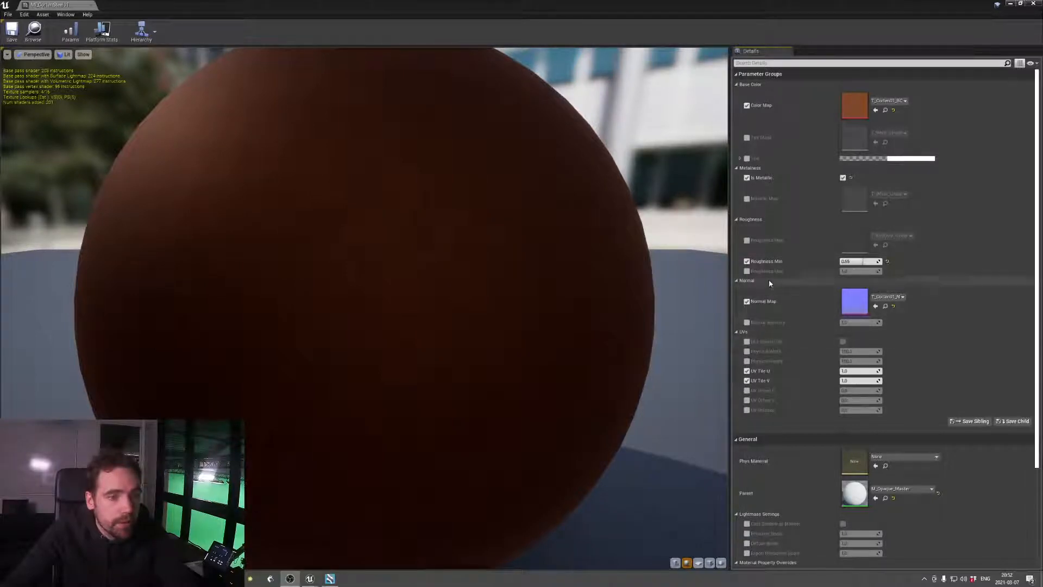
Enable the Tint parameter of MI_CortenSteel01, try other tint colours and cancel the colour change
{"action": "left_click", "coordinate": [748, 159]}
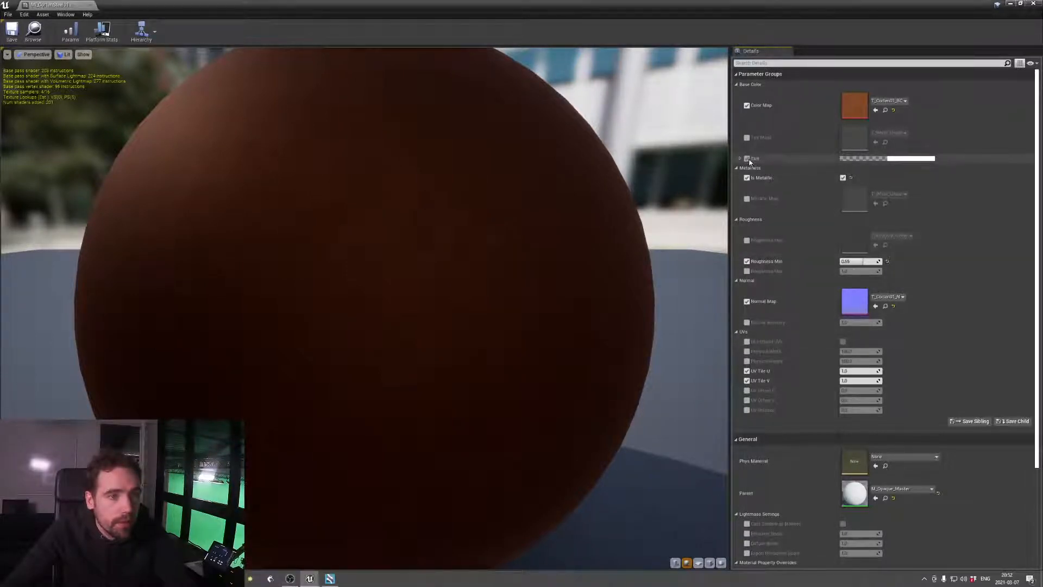
{"action": "left_click", "coordinate": [897, 158]}
{"action": "mouse_move", "coordinate": [779, 232]}
{"action": "left_mouse_down"}
{"action": "mouse_move", "coordinate": [791, 247]}
{"action": "mouse_move", "coordinate": [775, 253]}
{"action": "mouse_move", "coordinate": [788, 256]}
{"action": "mouse_move", "coordinate": [781, 261]}
{"action": "left_mouse_up"}
{"action": "left_click_drag", "start_coordinate": [776, 262], "coordinate": [812, 242]}
{"action": "left_click", "coordinate": [876, 354]}
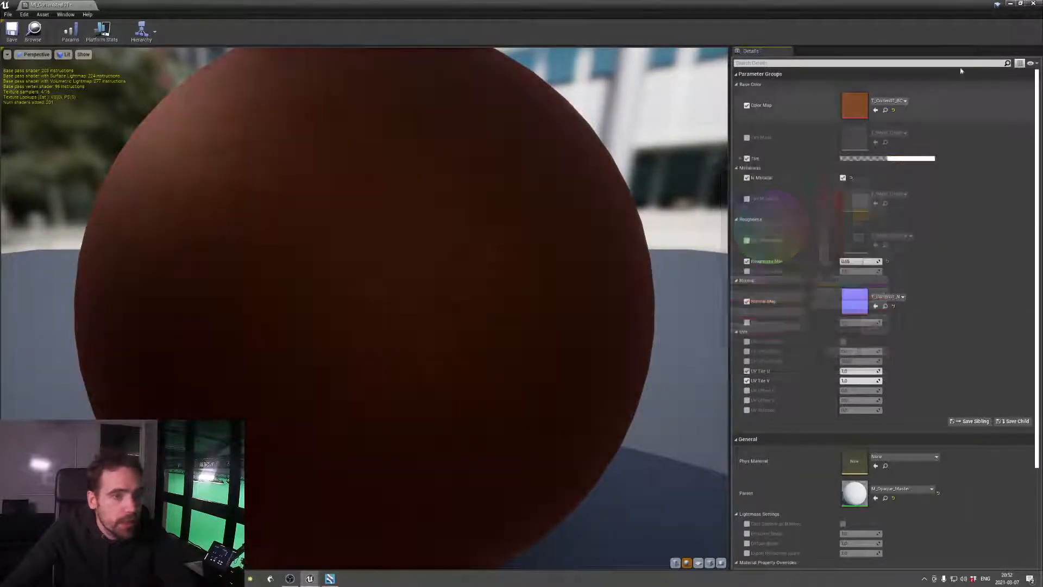
Shrink the material editor window and open the yellow material assigned to pillar Cube_7 alongside MI_CortenSteel01
{"action": "double_click", "coordinate": [944, 2]}
{"action": "left_click", "coordinate": [877, 405]}
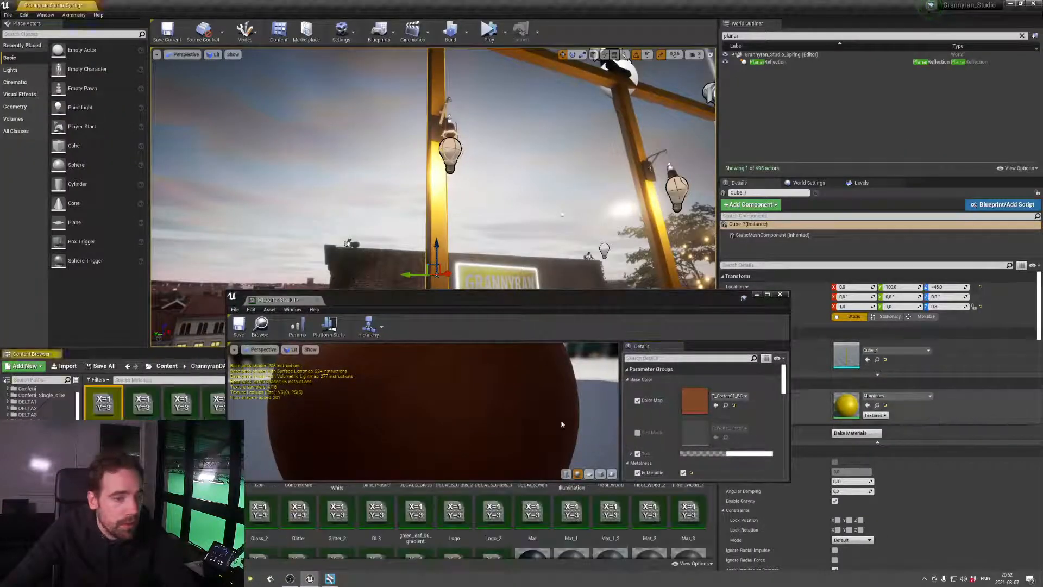
{"action": "double_click", "coordinate": [104, 403]}
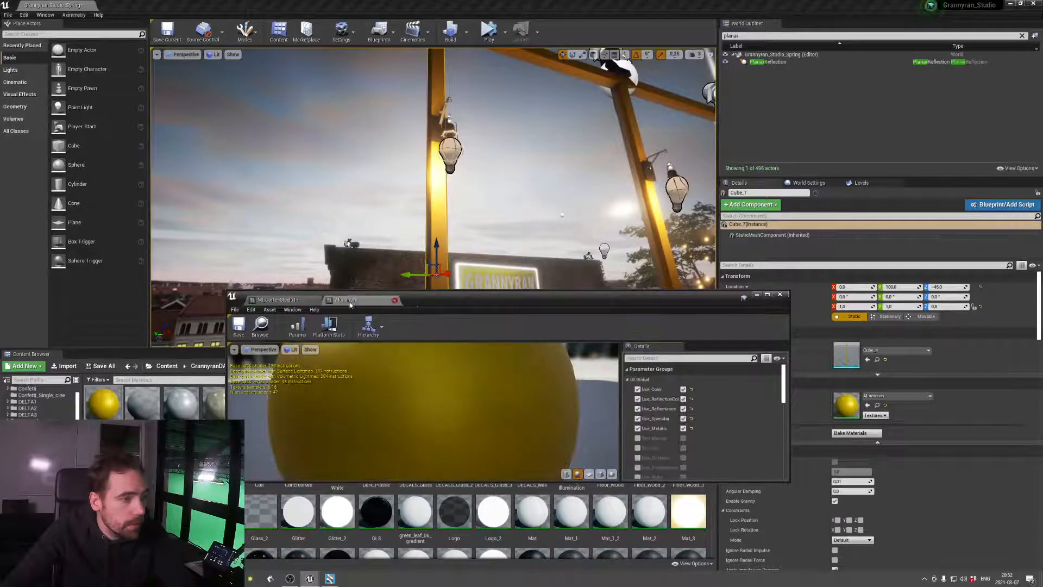
Enable the Roughness Map parameter of MI_CortenSteel01 and locate its colour map texture in the content browser
{"action": "left_click", "coordinate": [278, 300]}
{"action": "scroll", "coordinate": [751, 445], "scroll_direction": "down", "scroll_amount": 2}
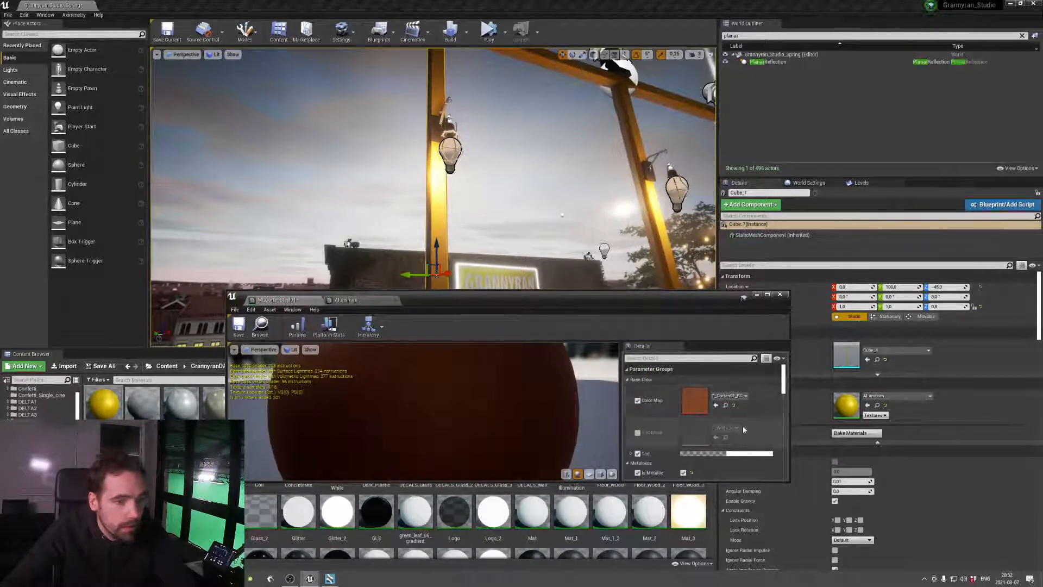
{"action": "scroll", "coordinate": [751, 442], "scroll_direction": "down", "scroll_amount": 2}
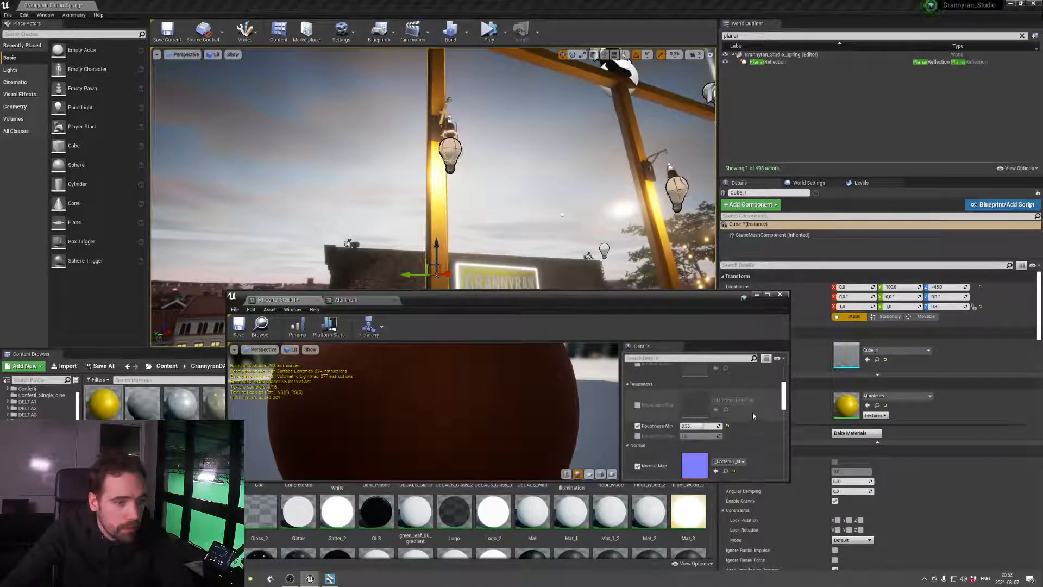
{"action": "left_click", "coordinate": [638, 405]}
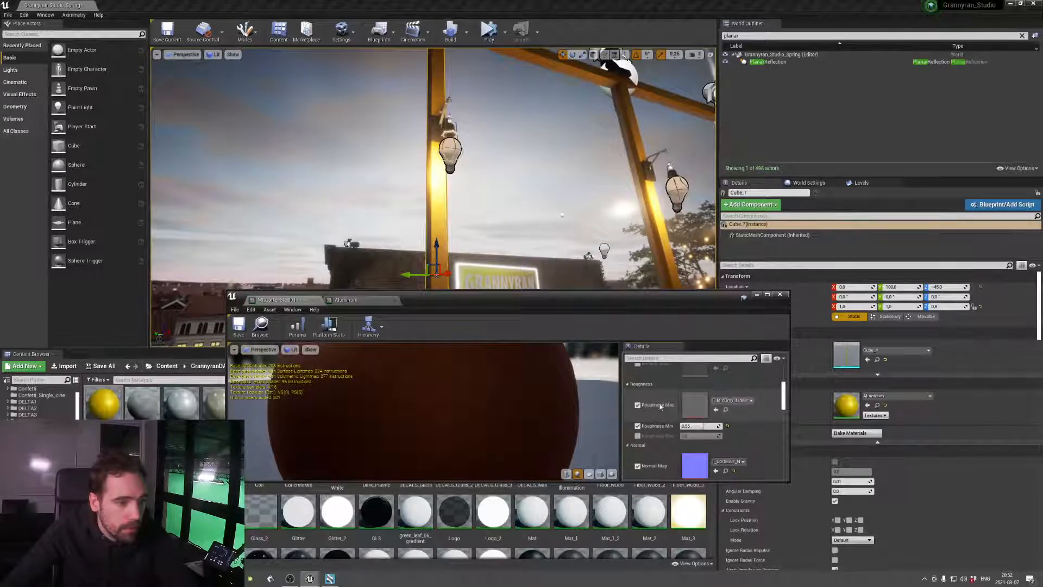
{"action": "scroll", "coordinate": [660, 402], "scroll_direction": "up", "scroll_amount": 4}
{"action": "left_click", "coordinate": [725, 406]}
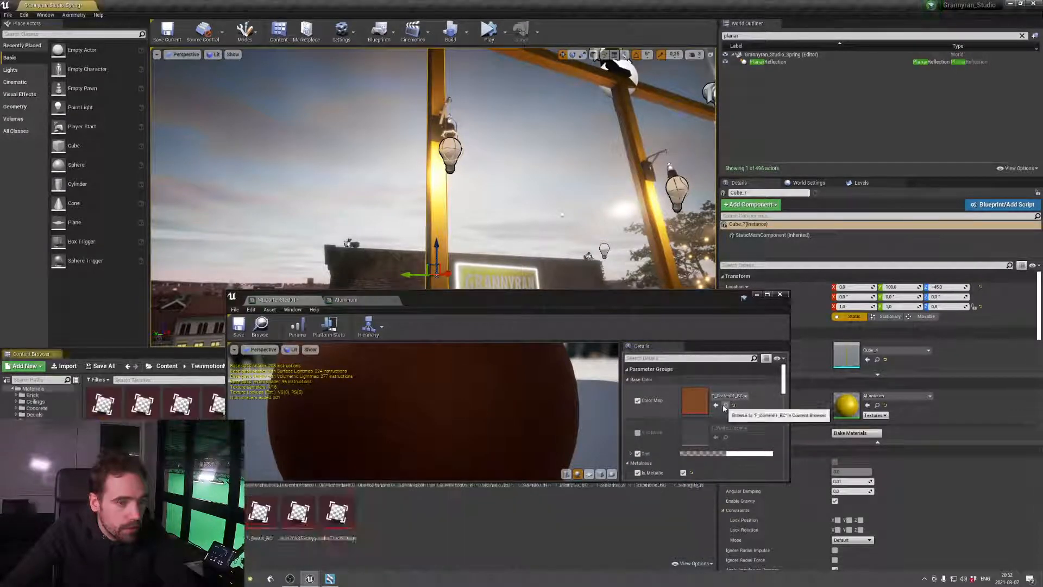
Try Use_ColorMap in the yellow pillar material and switch it back off
{"action": "left_click", "coordinate": [346, 300]}
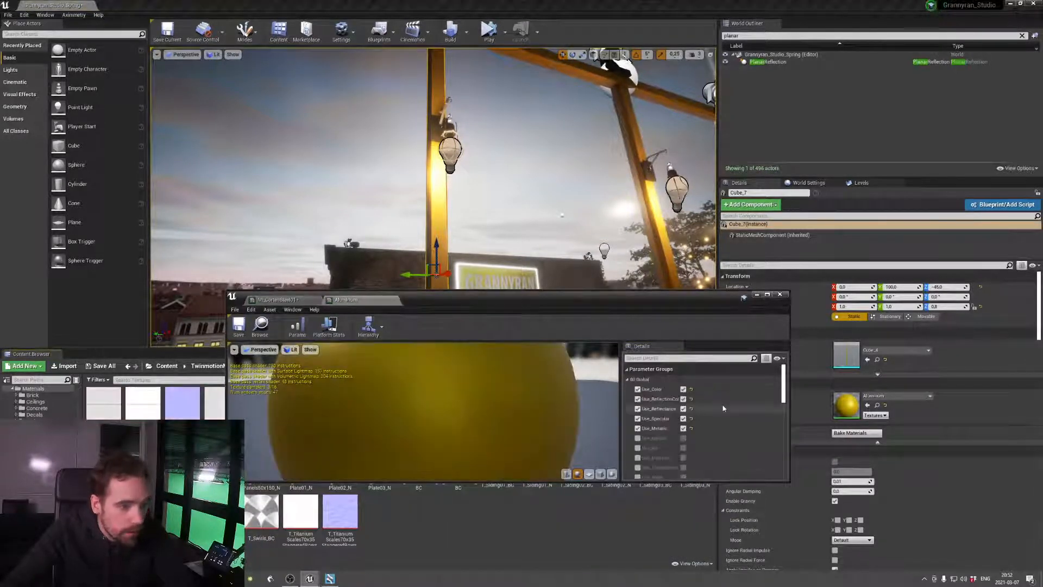
{"action": "scroll", "coordinate": [723, 408], "scroll_direction": "down", "scroll_amount": 3}
{"action": "scroll", "coordinate": [725, 412], "scroll_direction": "down", "scroll_amount": 2}
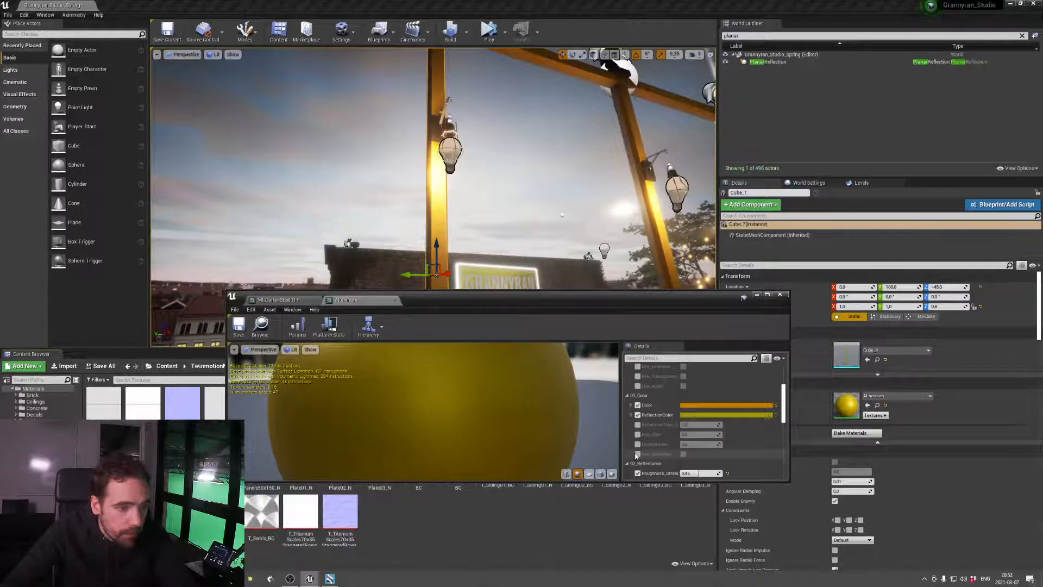
{"action": "left_click", "coordinate": [683, 454]}
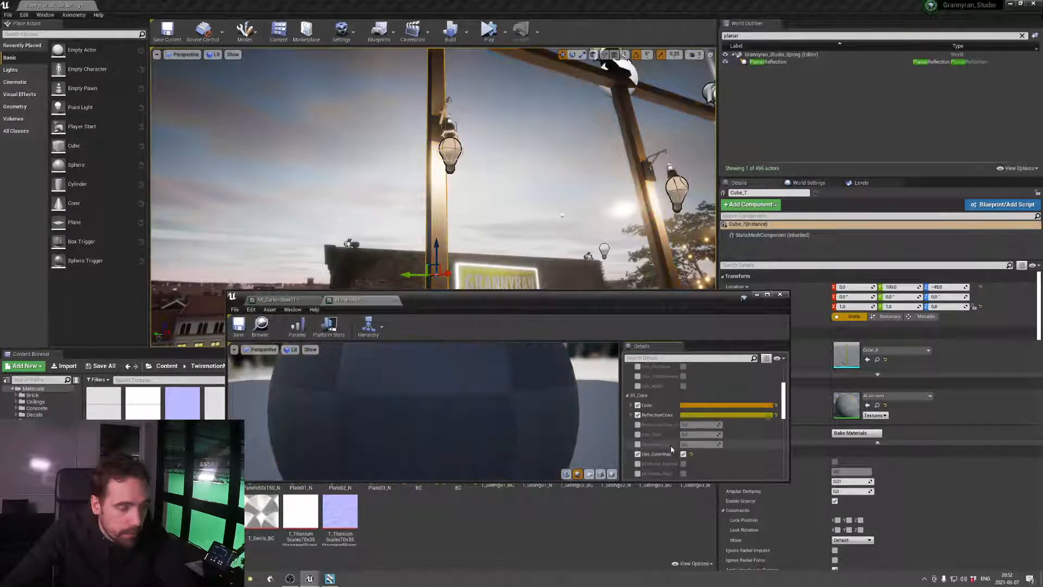
{"action": "left_click", "coordinate": [684, 455]}
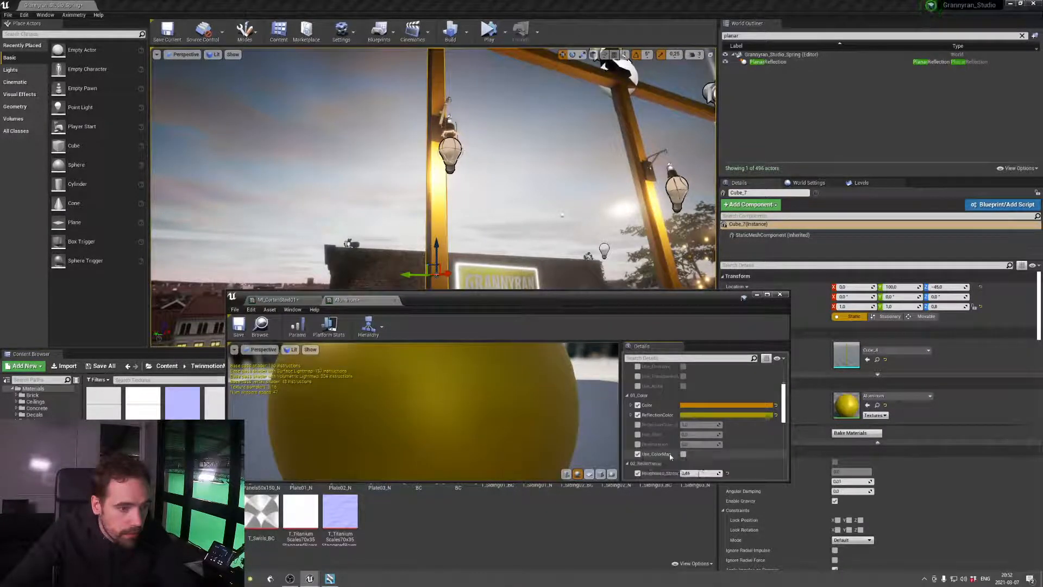
Turn on the roughness map option in the pillar material and return to the MI_CortenSteel01 settings
{"action": "scroll", "coordinate": [646, 456], "scroll_direction": "down", "scroll_amount": 3}
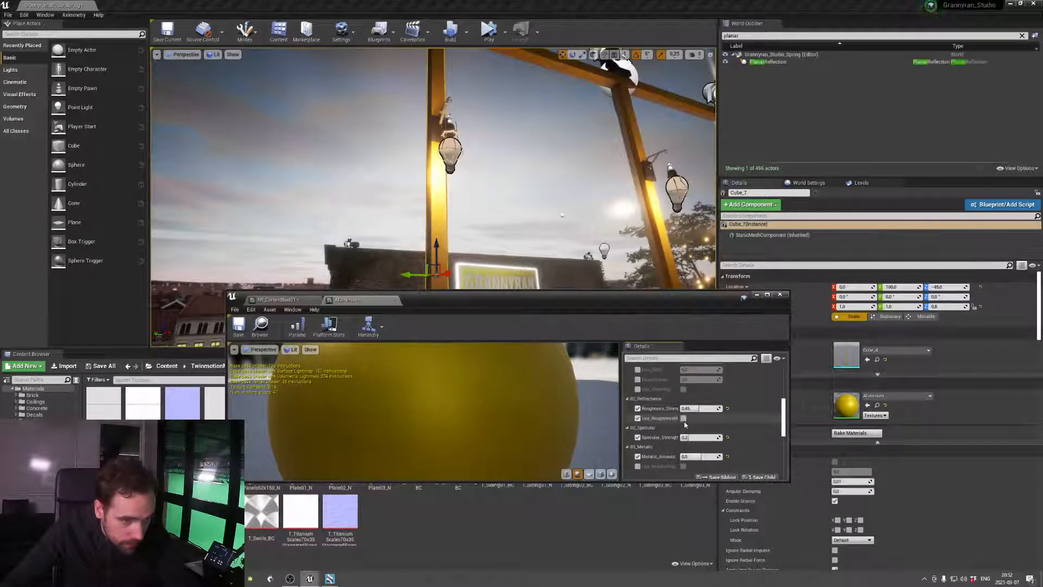
{"action": "left_click", "coordinate": [683, 420]}
{"action": "left_click", "coordinate": [296, 300]}
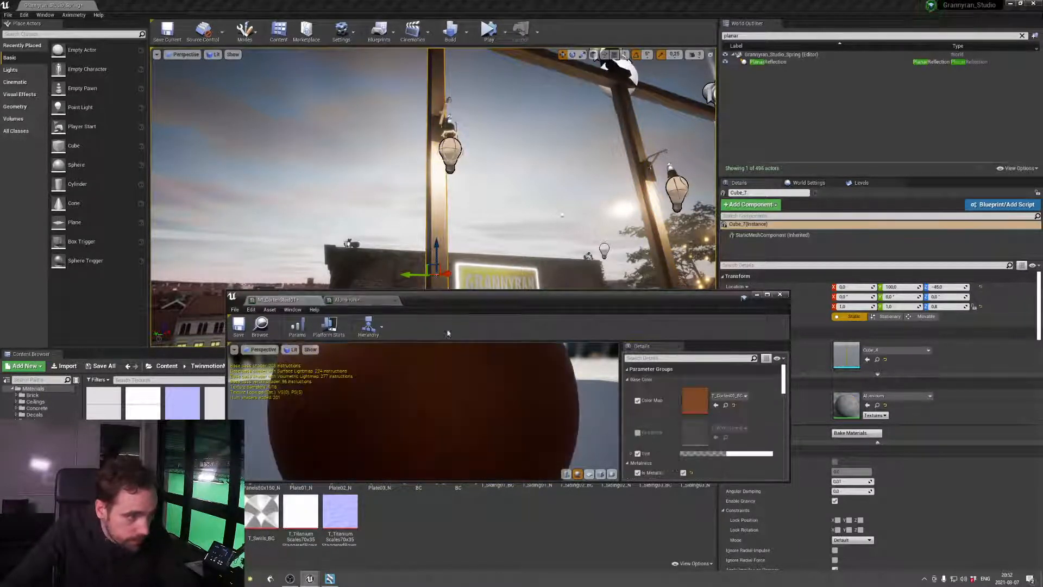
Enable RoughnessMap1 in the yellow pillar material and assign it T_MidGray_Linear, the roughness texture used by MI_CortenSteel01
{"action": "scroll", "coordinate": [681, 427], "scroll_direction": "down", "scroll_amount": 5}
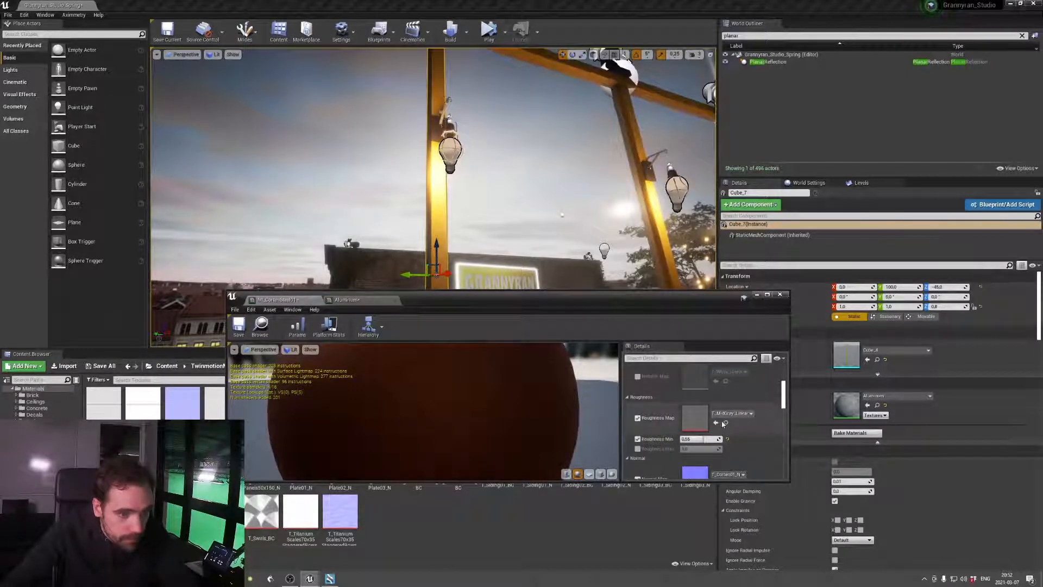
{"action": "left_click", "coordinate": [353, 301]}
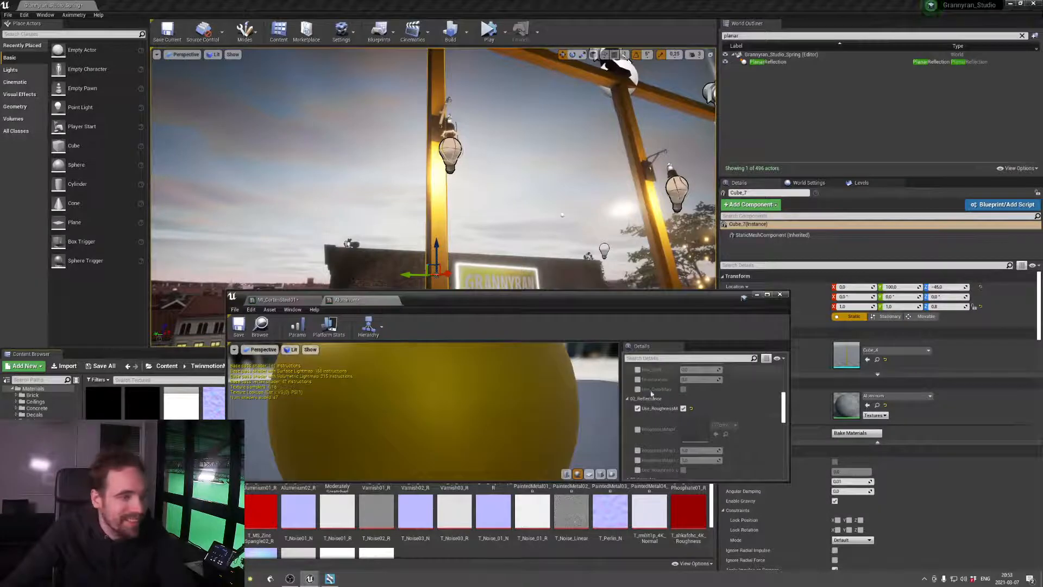
{"action": "scroll", "coordinate": [646, 426], "scroll_direction": "down", "scroll_amount": 2}
{"action": "left_click", "coordinate": [637, 416]}
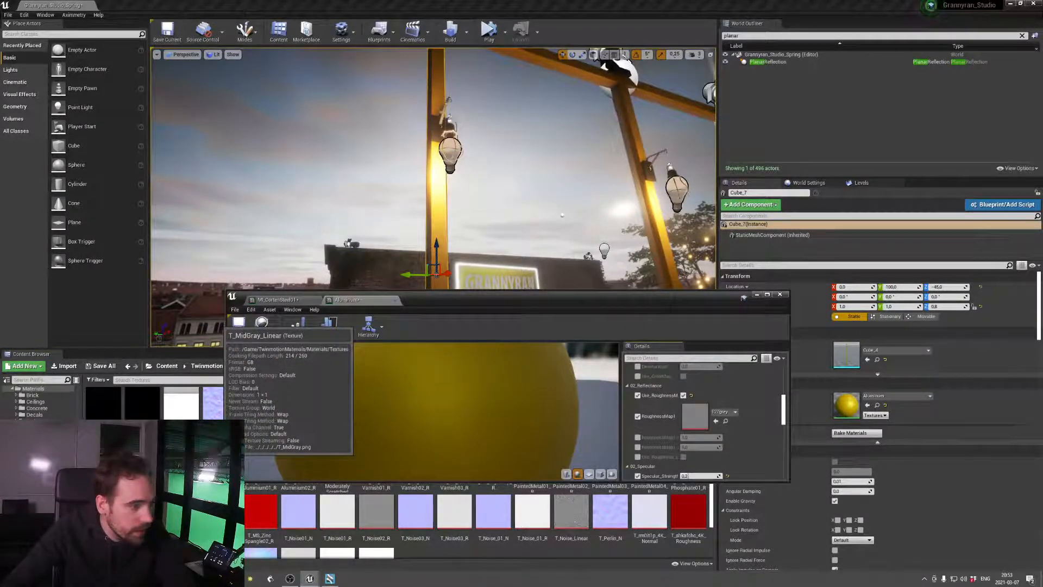
{"action": "left_click_drag", "start_coordinate": [220, 461], "coordinate": [690, 417]}
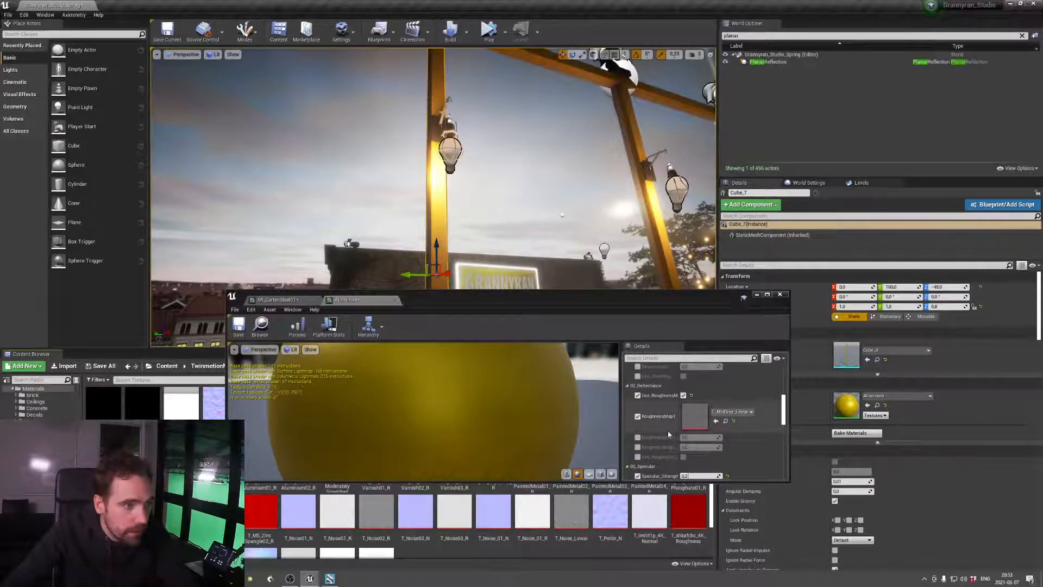
Enable the two RoughnessMap1 value parameters, set the first to about 1.61, adjust the second, and save the pillar material
{"action": "left_click", "coordinate": [638, 438]}
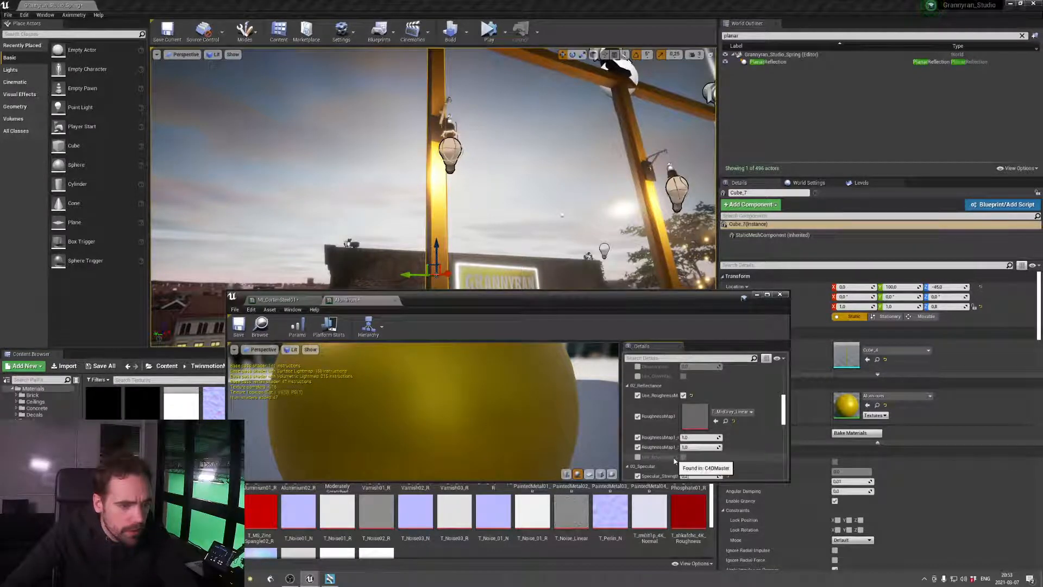
{"action": "mouse_move", "coordinate": [701, 438]}
{"action": "left_mouse_down"}
{"action": "mouse_move", "coordinate": [723, 437]}
{"action": "mouse_move", "coordinate": [683, 447]}
{"action": "mouse_move", "coordinate": [718, 447]}
{"action": "left_mouse_up"}
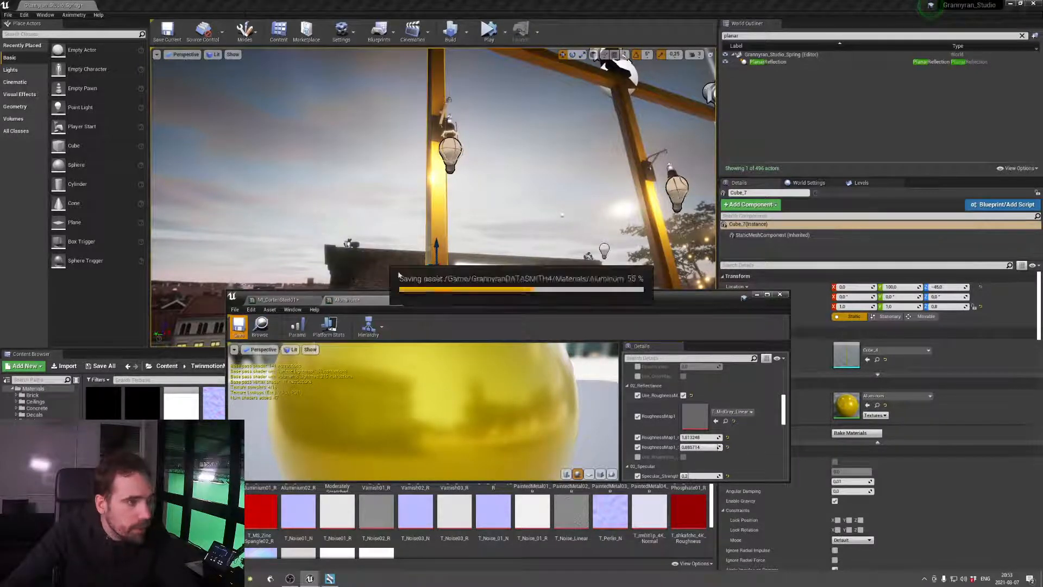
{"action": "key", "text": "s"}
{"action": "right_click_drag", "start_coordinate": [538, 180], "coordinate": [558, 209]}
{"action": "key", "text": "w"}
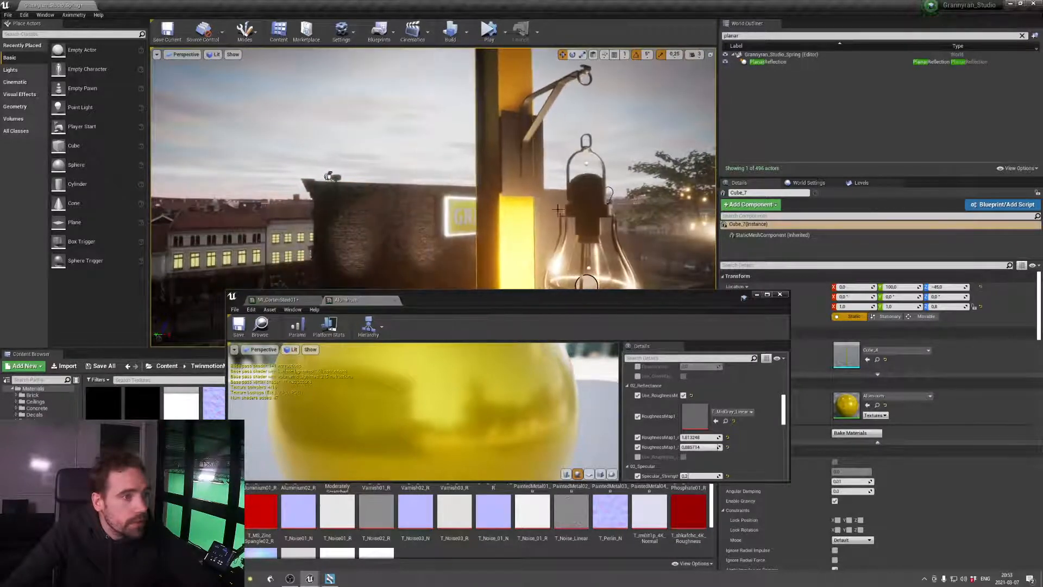
Turn on Use_ColorMap in the pillar material and locate MI_CortenSteel01's colour map texture in the content browser
{"action": "scroll", "coordinate": [690, 387], "scroll_direction": "up", "scroll_amount": 5}
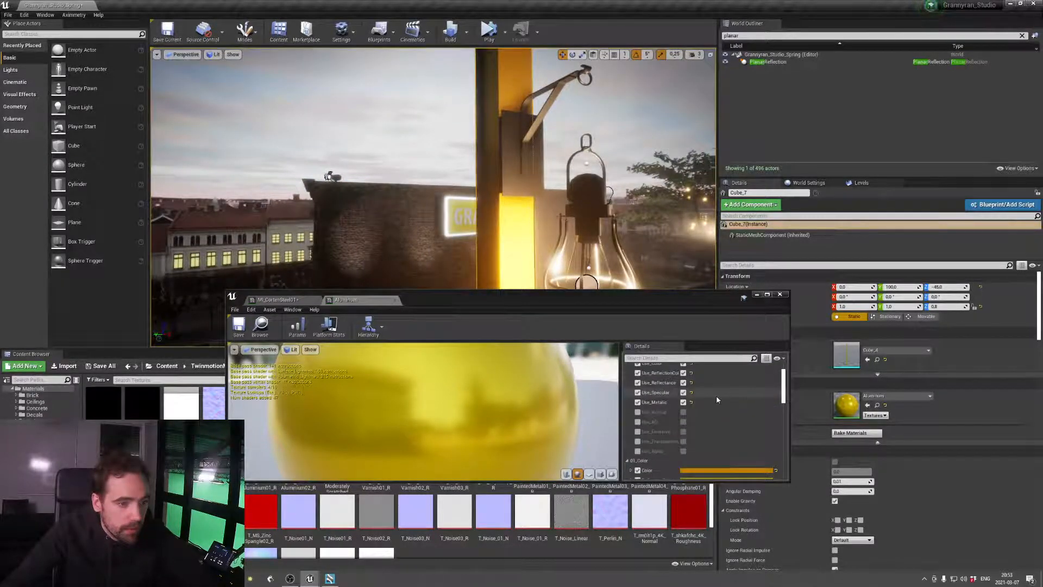
{"action": "scroll", "coordinate": [717, 399], "scroll_direction": "down", "scroll_amount": 4}
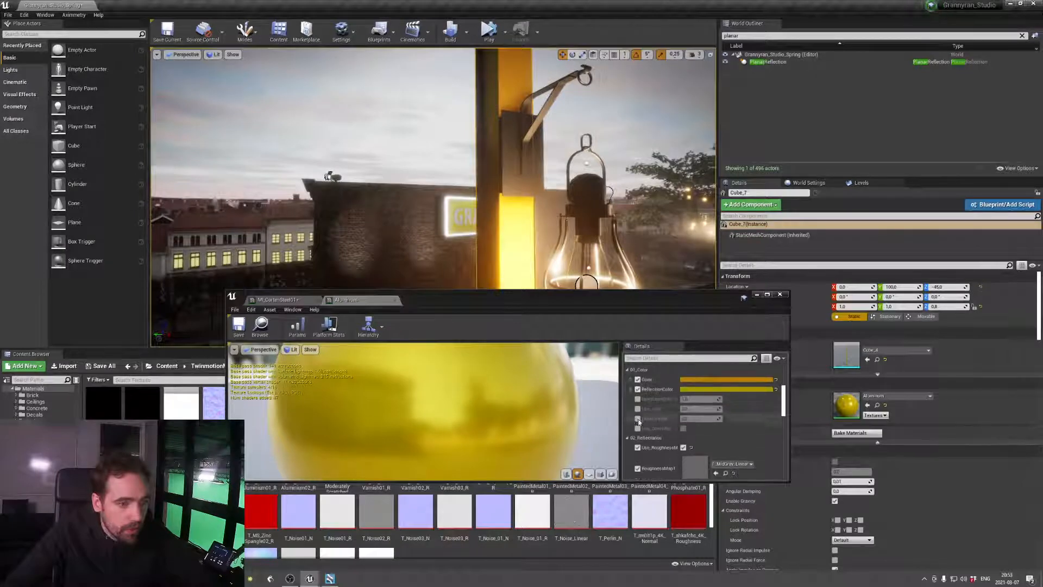
{"action": "left_click", "coordinate": [638, 430]}
{"action": "left_click", "coordinate": [684, 428]}
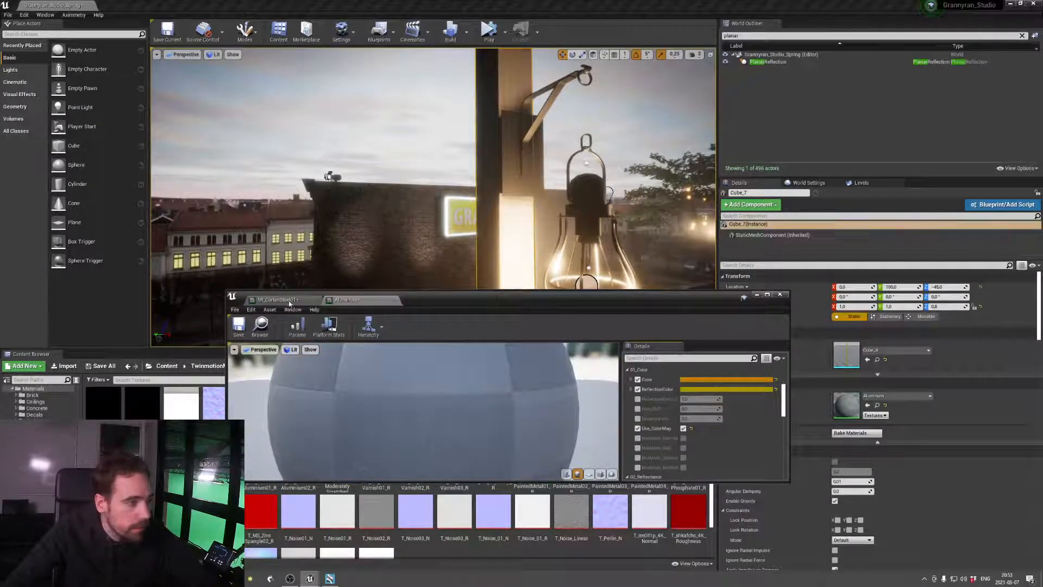
{"action": "scroll", "coordinate": [746, 397], "scroll_direction": "down", "scroll_amount": 5}
{"action": "scroll", "coordinate": [746, 396], "scroll_direction": "up", "scroll_amount": 4}
{"action": "left_click", "coordinate": [725, 397]}
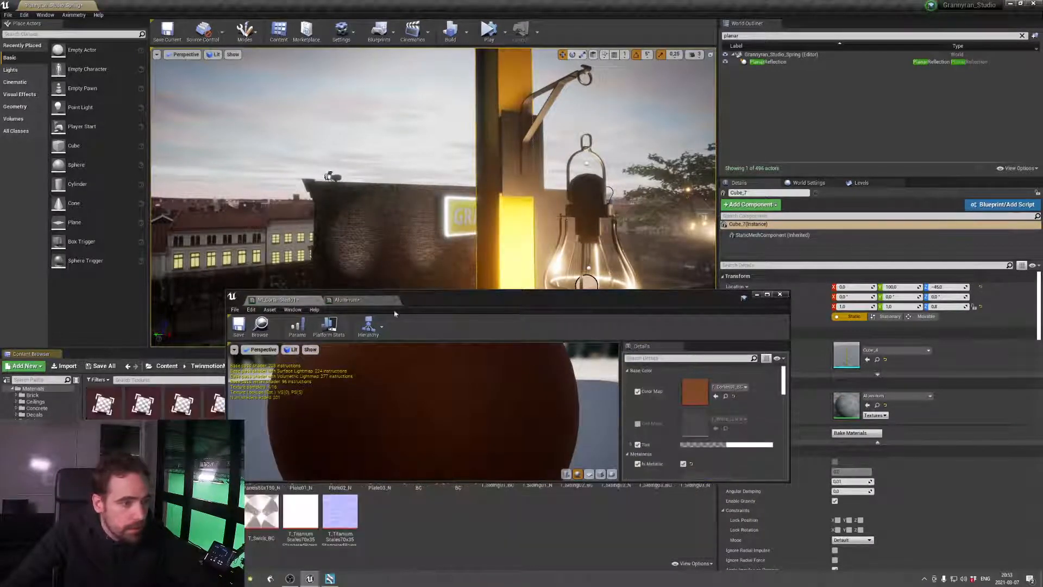
Enable MixMode_Normal and ColorMap in the pillar material and assign the T_Corten01_BC texture as its colour map
{"action": "left_click", "coordinate": [364, 300]}
{"action": "scroll", "coordinate": [768, 427], "scroll_direction": "down", "scroll_amount": 3}
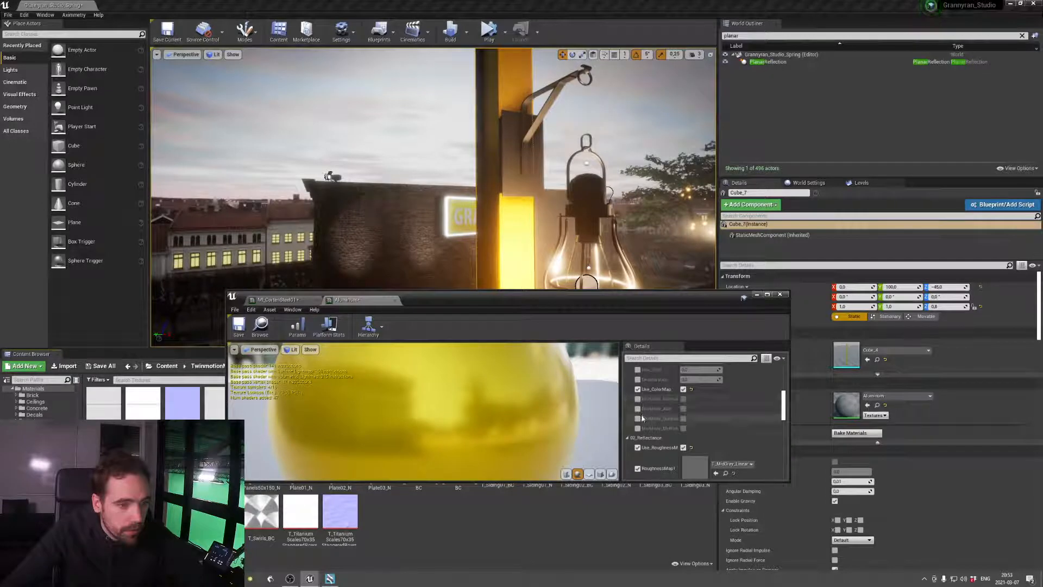
{"action": "left_click", "coordinate": [684, 400]}
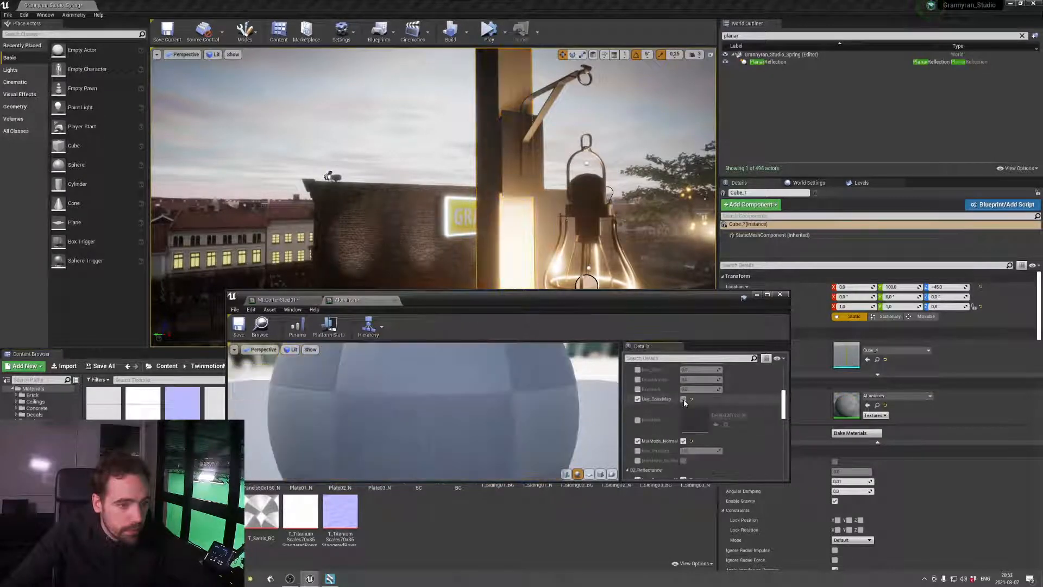
{"action": "left_click", "coordinate": [637, 421]}
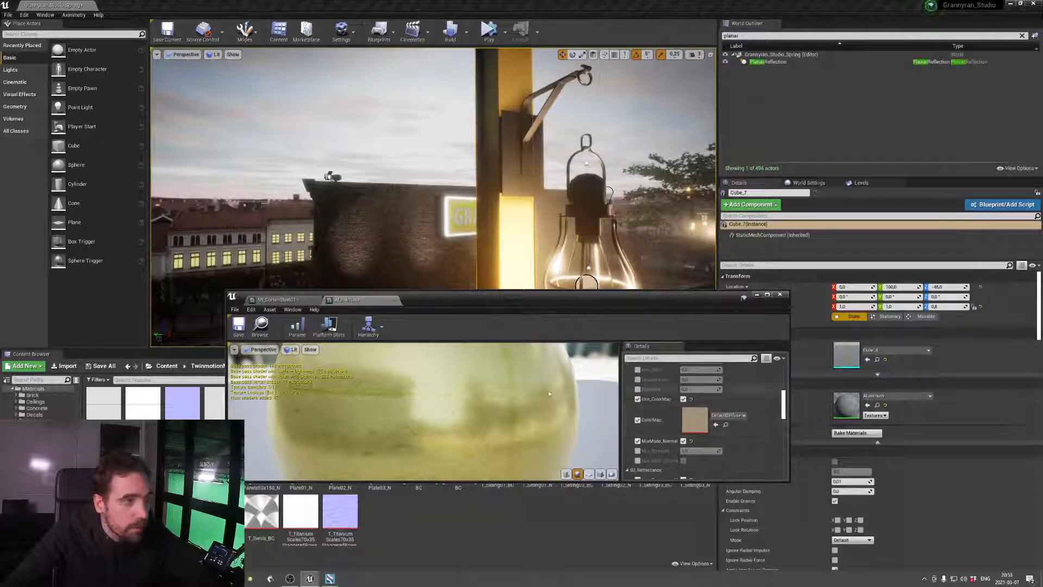
{"action": "left_click_drag", "start_coordinate": [137, 467], "coordinate": [699, 422]}
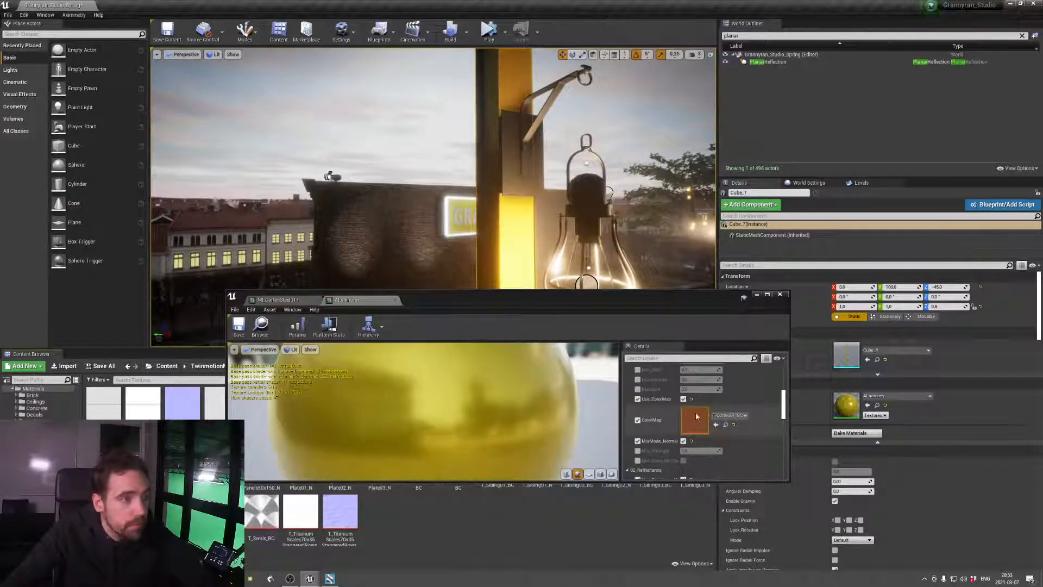
Enable Mix_Strength at 1.0 in the pillar material and inspect the pillar surface up close
{"action": "mouse_move", "coordinate": [632, 230]}
{"action": "right_mouse_down"}
{"action": "mouse_move", "coordinate": [633, 187]}
{"action": "mouse_move", "coordinate": [630, 229]}
{"action": "mouse_move", "coordinate": [611, 229]}
{"action": "right_mouse_up"}
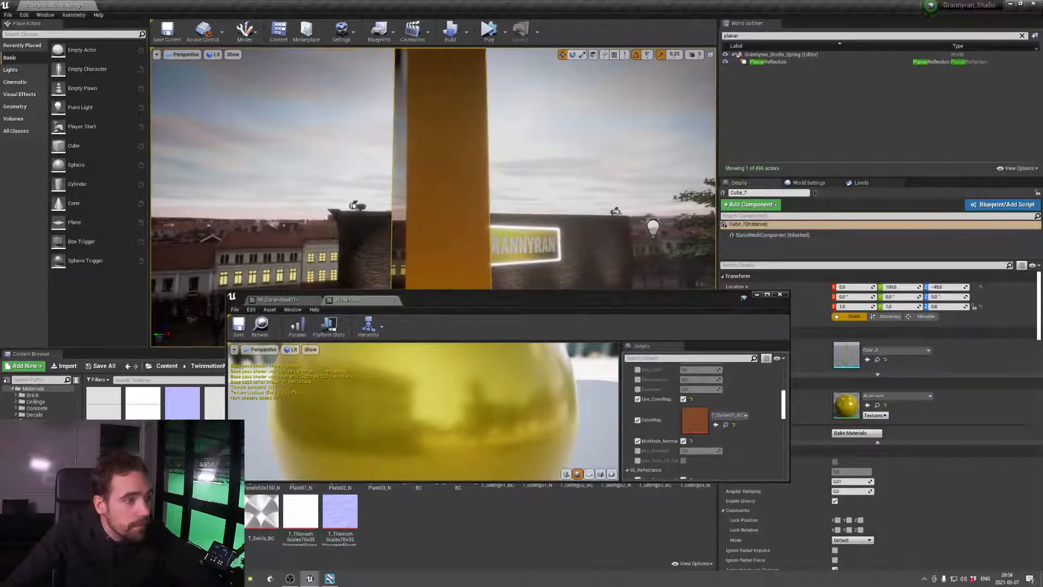
{"action": "left_click", "coordinate": [638, 451]}
{"action": "left_click_drag", "start_coordinate": [691, 451], "coordinate": [722, 451]}
{"action": "right_click_drag", "start_coordinate": [620, 217], "coordinate": [652, 234]}
{"action": "key", "text": "d"}
{"action": "key", "text": "w"}
{"action": "key", "text": "d"}
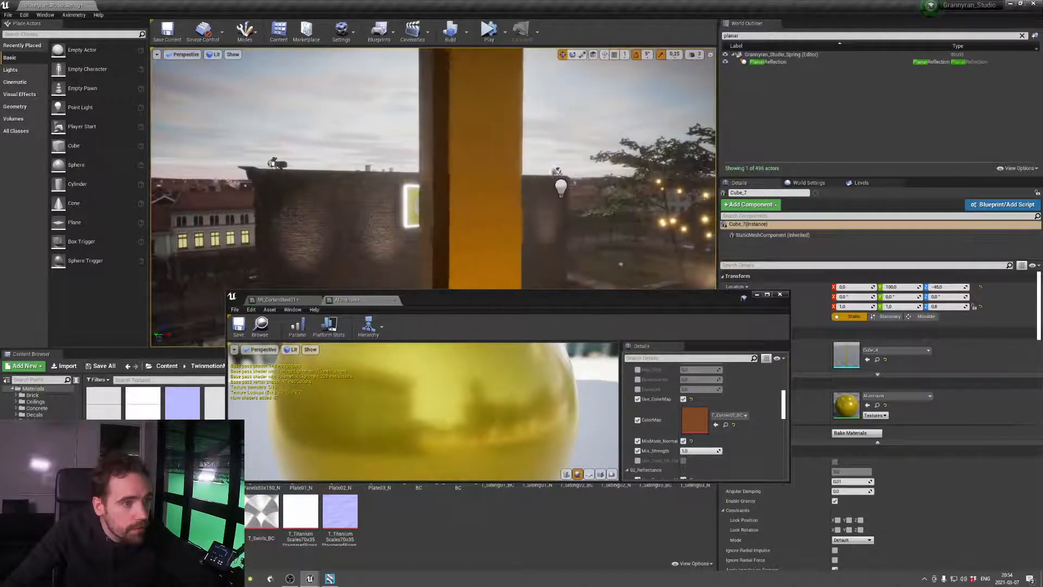
Check the metal frames across the whole rooftop set, save the pillar material and close the material editor
{"action": "key", "text": "s"}
{"action": "key", "text": "s"}
{"action": "right_click_drag", "start_coordinate": [653, 233], "coordinate": [706, 245]}
{"action": "key", "text": "w"}
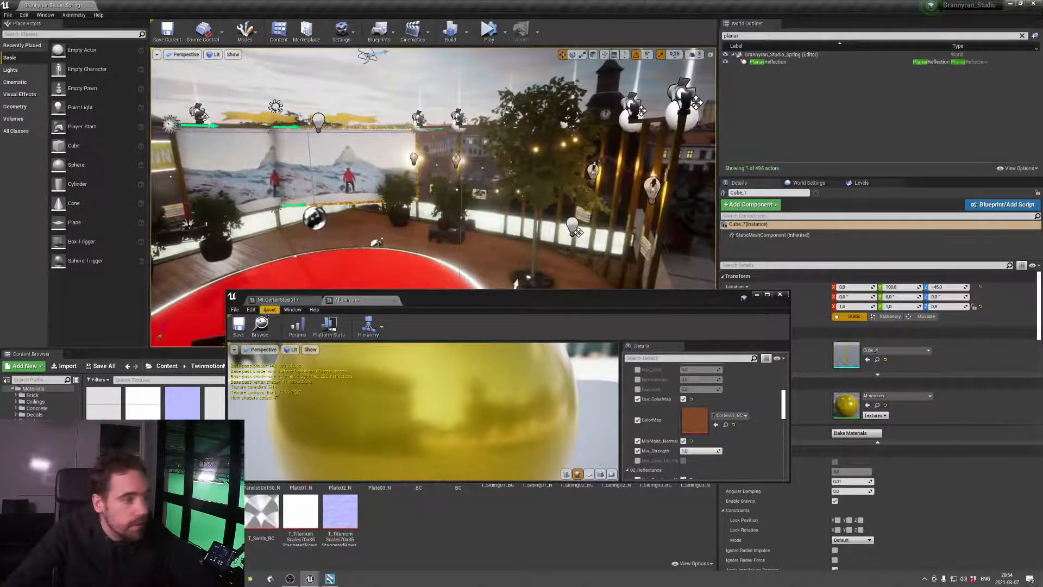
{"action": "left_click", "coordinate": [238, 328]}
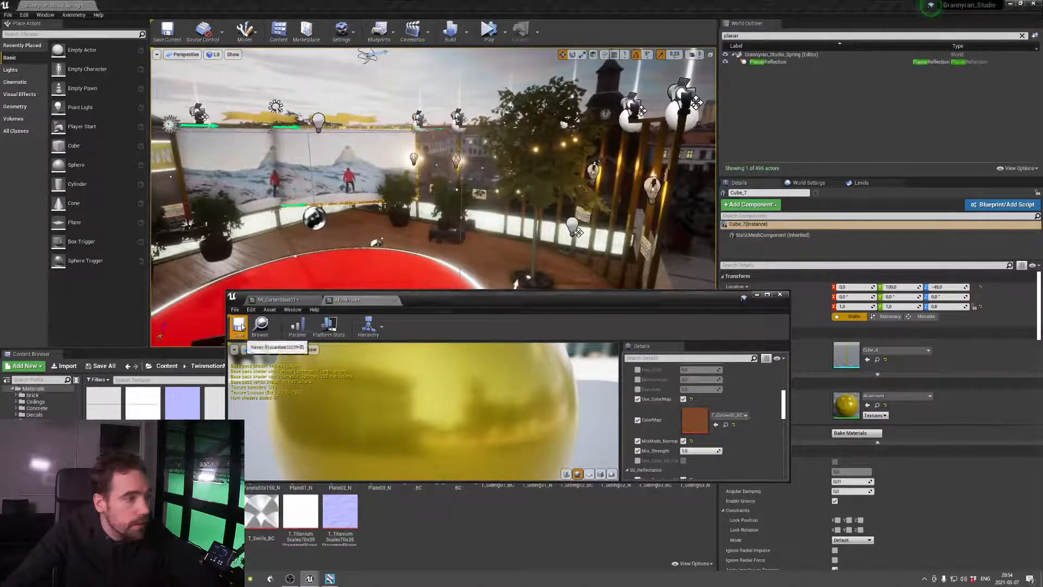
{"action": "left_click", "coordinate": [780, 294]}
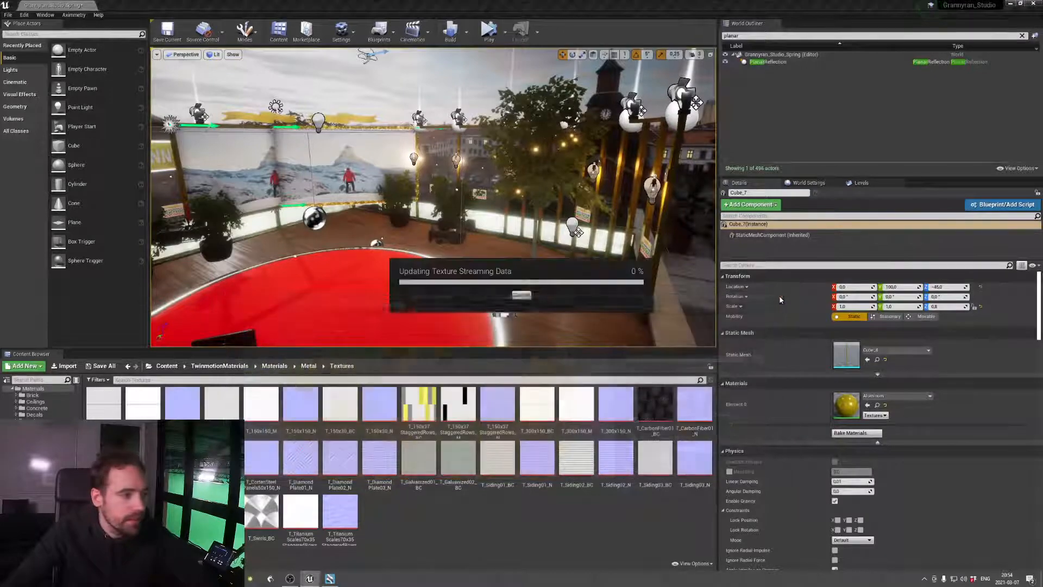
Select the round red stage floor and save the current level
{"action": "right_click_drag", "start_coordinate": [510, 272], "coordinate": [370, 304]}
{"action": "left_click", "coordinate": [575, 256]}
{"action": "right_click_drag", "start_coordinate": [561, 268], "coordinate": [511, 266]}
{"action": "right_click_drag", "start_coordinate": [402, 174], "coordinate": [402, 106]}
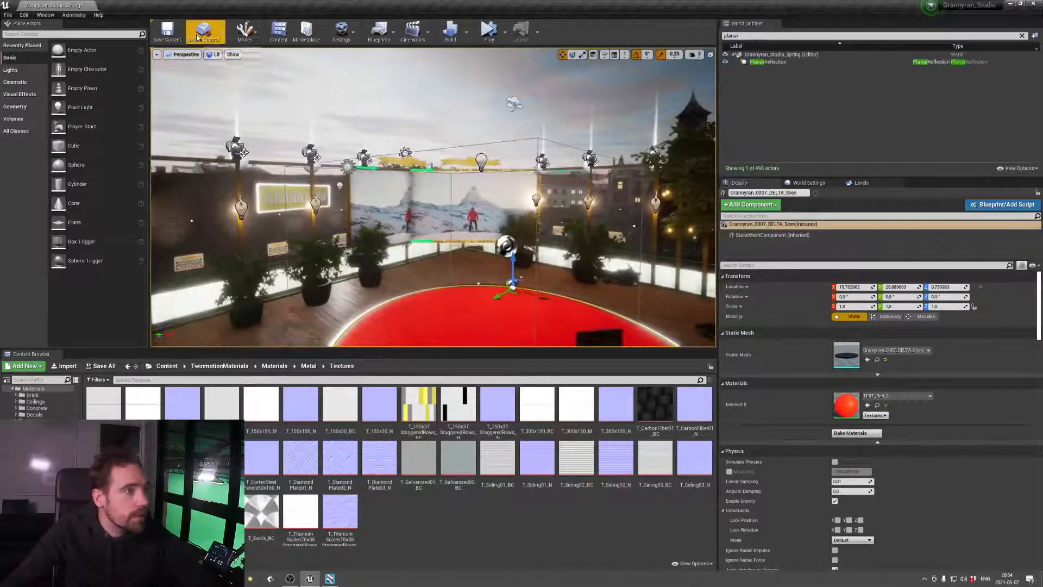
{"action": "left_click", "coordinate": [168, 32]}
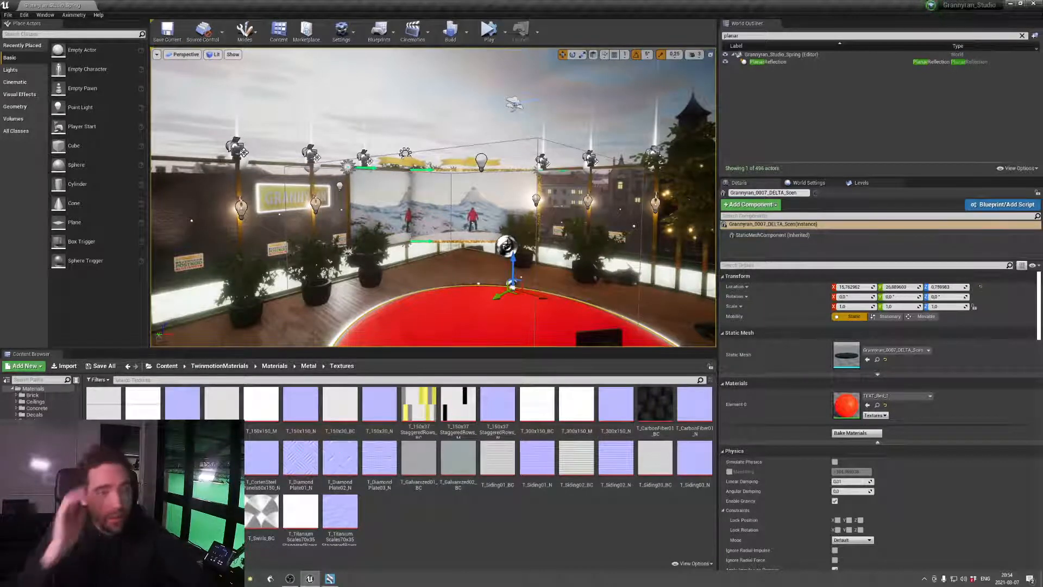
Set the Lightmass Static Lighting Level Scale to 0.5 and Indirect Lighting Quality to 3.0 in the world settings
{"action": "left_click", "coordinate": [798, 184]}
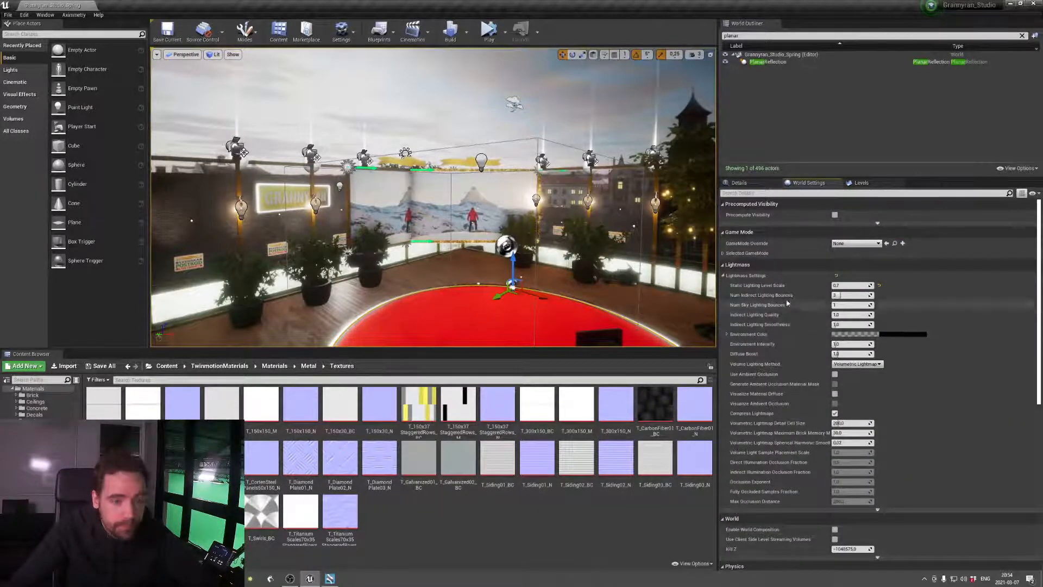
{"action": "left_click", "coordinate": [772, 184]}
{"action": "left_click", "coordinate": [809, 183]}
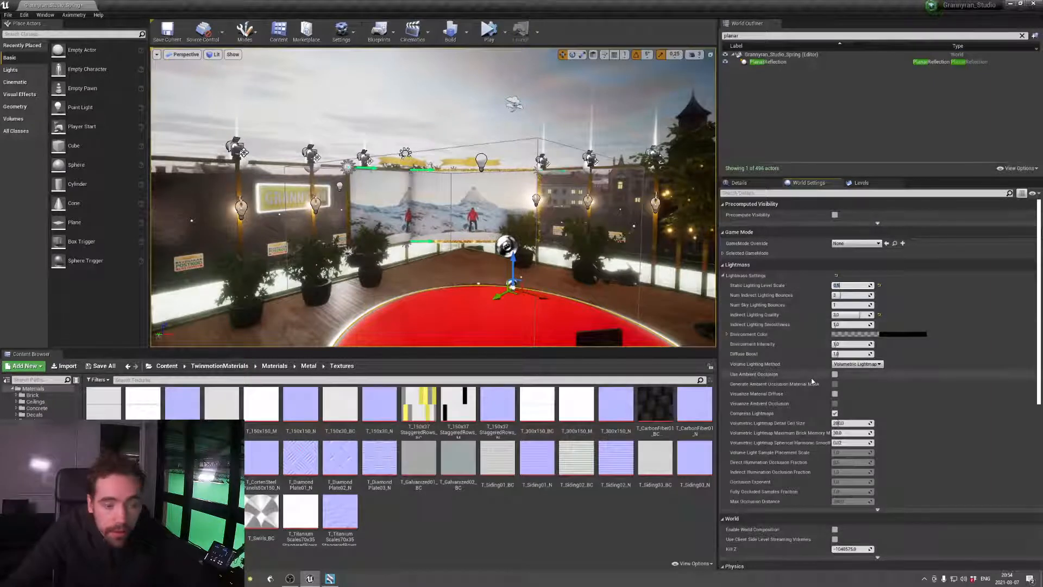
{"action": "scroll", "coordinate": [813, 394], "scroll_direction": "down", "scroll_amount": 1}
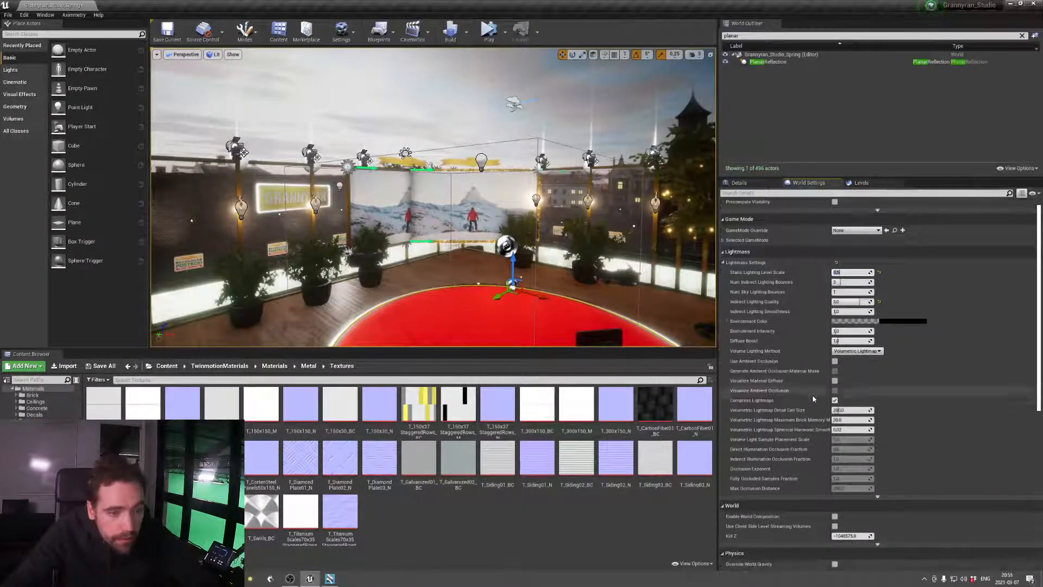
{"action": "scroll", "coordinate": [768, 378], "scroll_direction": "down", "scroll_amount": 2}
Switch to Aximmetry Composer to check the rendered studio preview and return to the Unreal Editor
{"action": "right_click_drag", "start_coordinate": [604, 261], "coordinate": [630, 302]}
{"action": "mouse_move", "coordinate": [540, 325]}
{"action": "right_mouse_down"}
{"action": "mouse_move", "coordinate": [551, 321]}
{"action": "mouse_move", "coordinate": [503, 315]}
{"action": "mouse_move", "coordinate": [489, 271]}
{"action": "mouse_move", "coordinate": [540, 325]}
{"action": "right_mouse_up"}
{"action": "key", "text": "alt+Tab"}
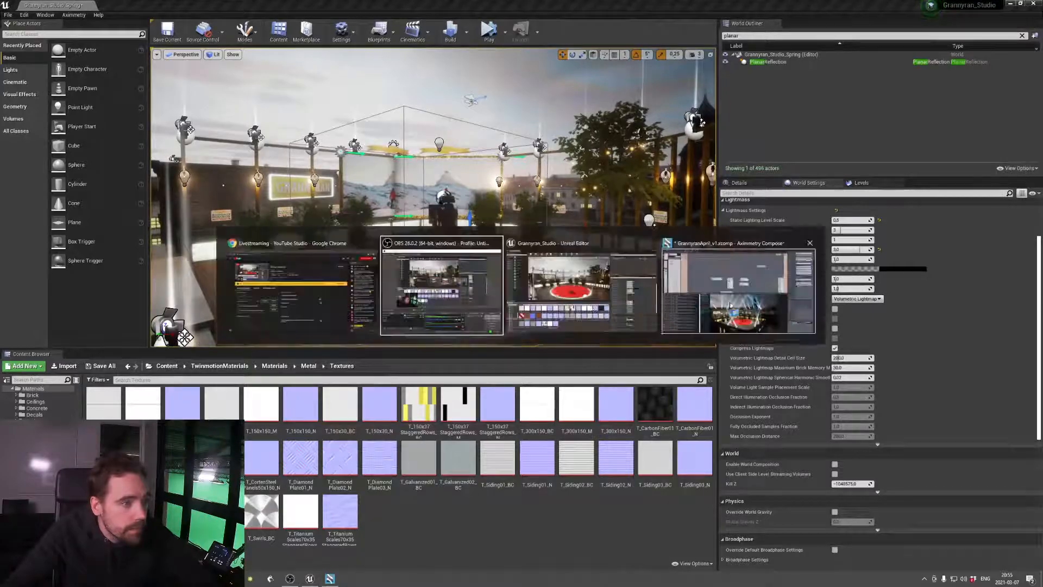
{"action": "left_click", "coordinate": [735, 307]}
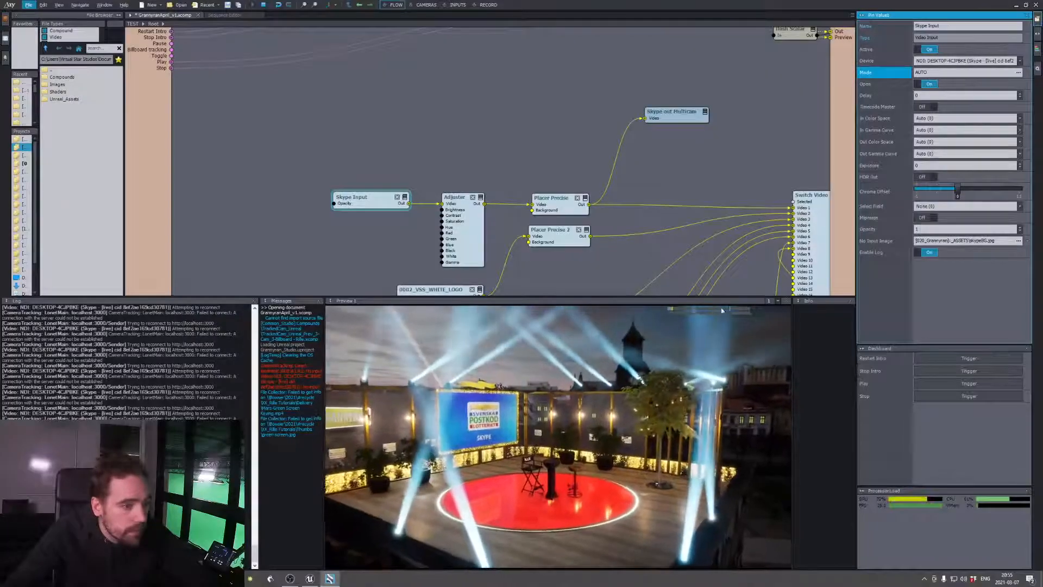
{"action": "key", "text": "alt+Tab"}
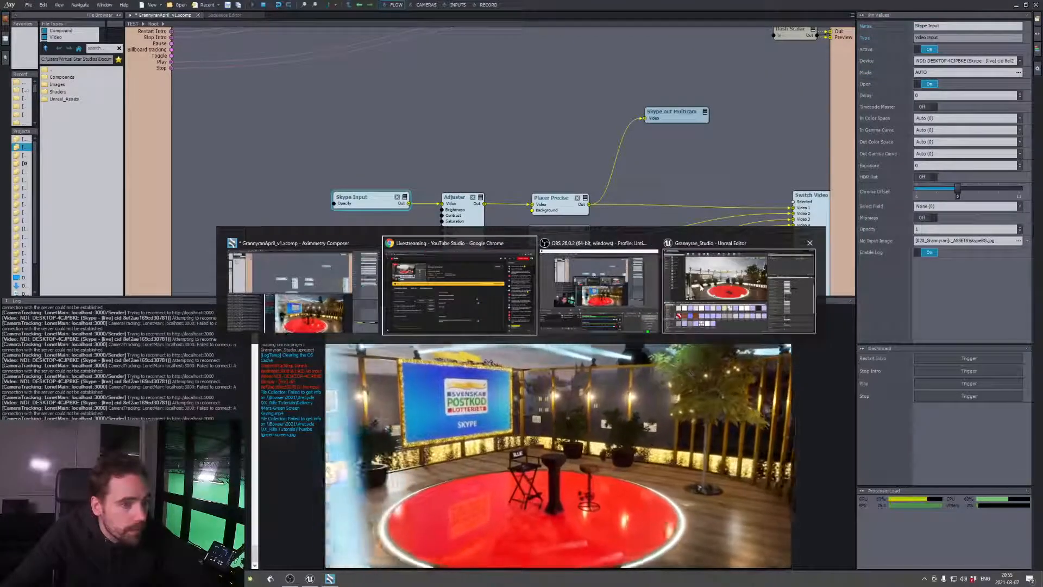
{"action": "left_click", "coordinate": [701, 288]}
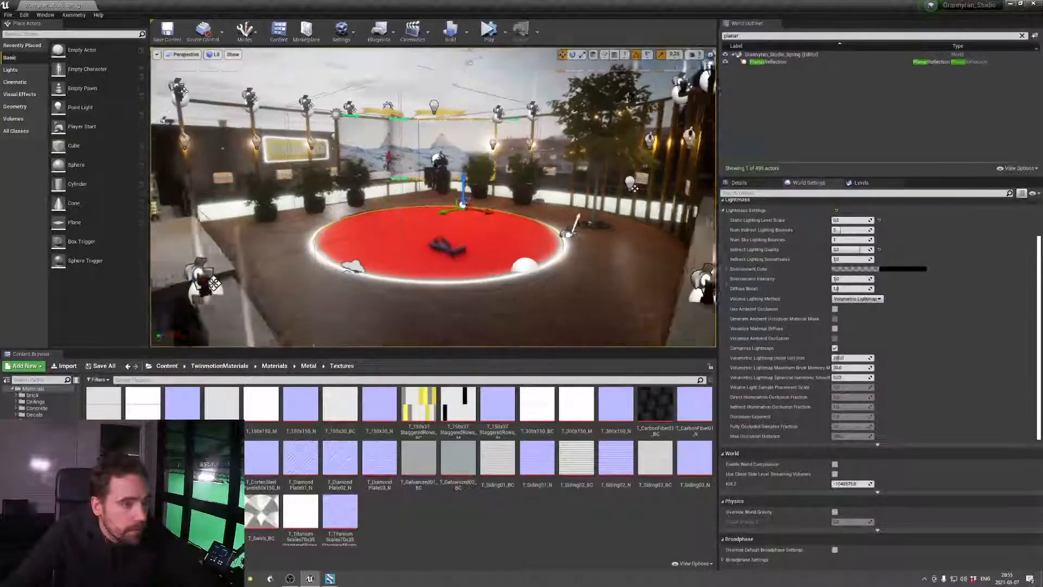
Open the oak material of the wooden deck floor and enlarge its editor window to show all parameters
{"action": "left_click", "coordinate": [568, 291]}
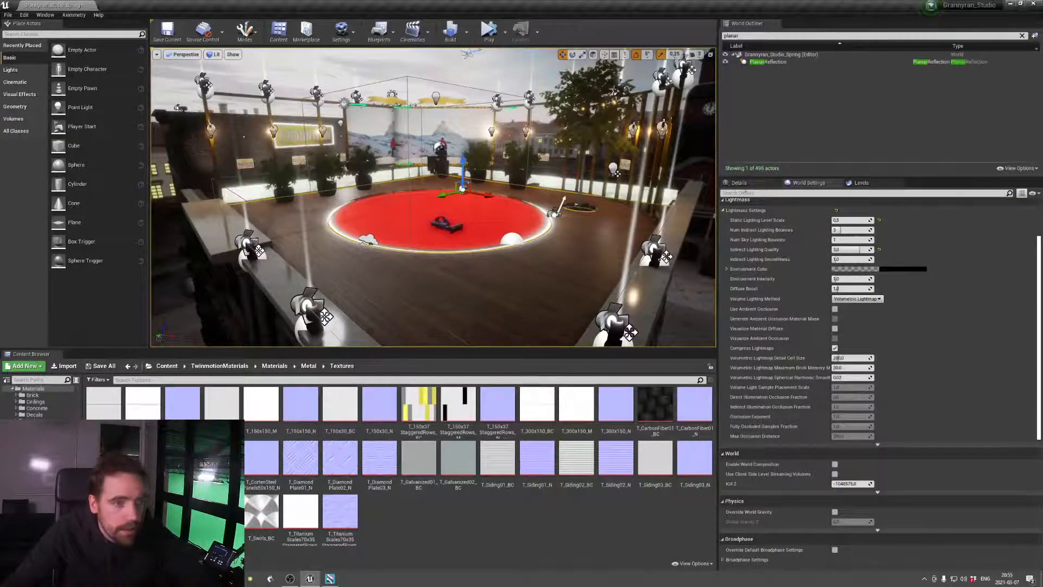
{"action": "double_click", "coordinate": [848, 405]}
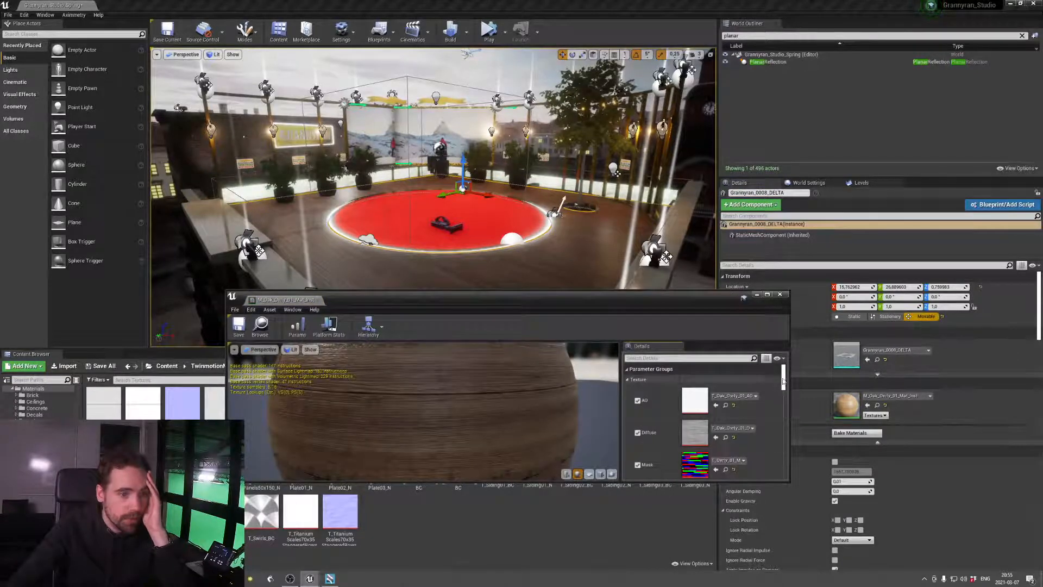
{"action": "scroll", "coordinate": [734, 430], "scroll_direction": "down", "scroll_amount": 2}
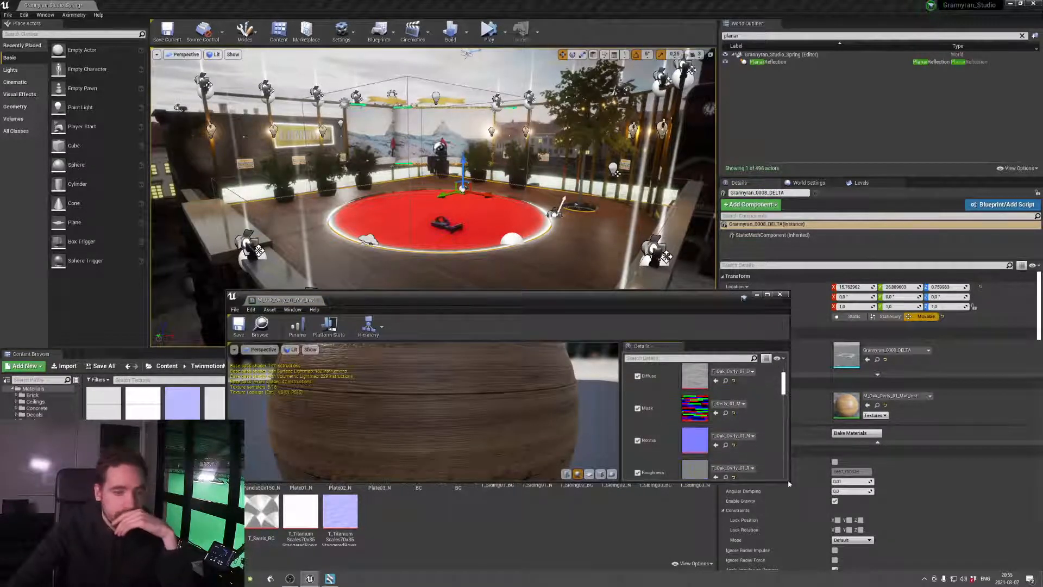
{"action": "left_click_drag", "start_coordinate": [788, 483], "coordinate": [824, 582]}
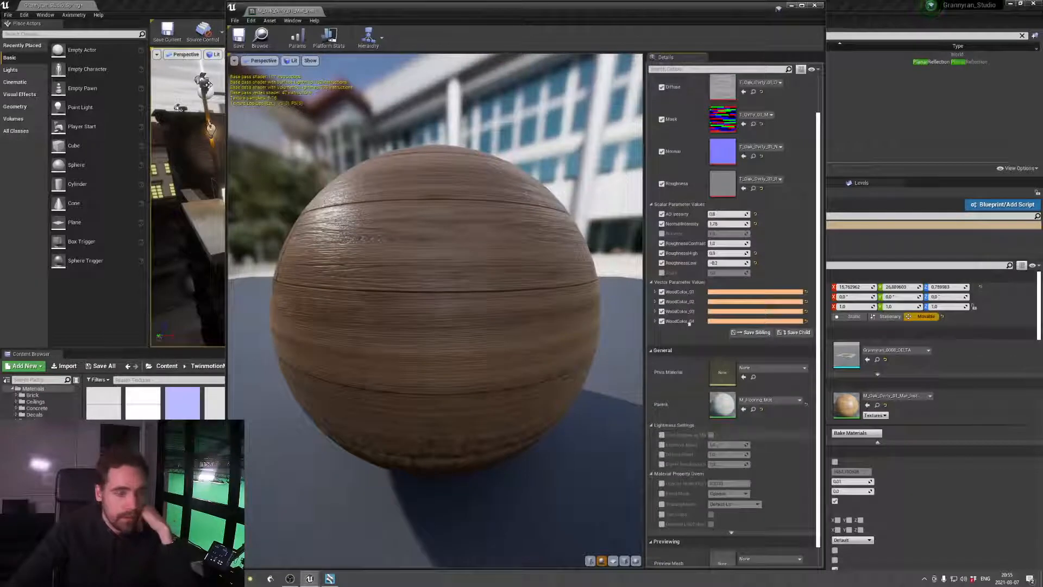
{"action": "left_click_drag", "start_coordinate": [682, 13], "coordinate": [724, 32]}
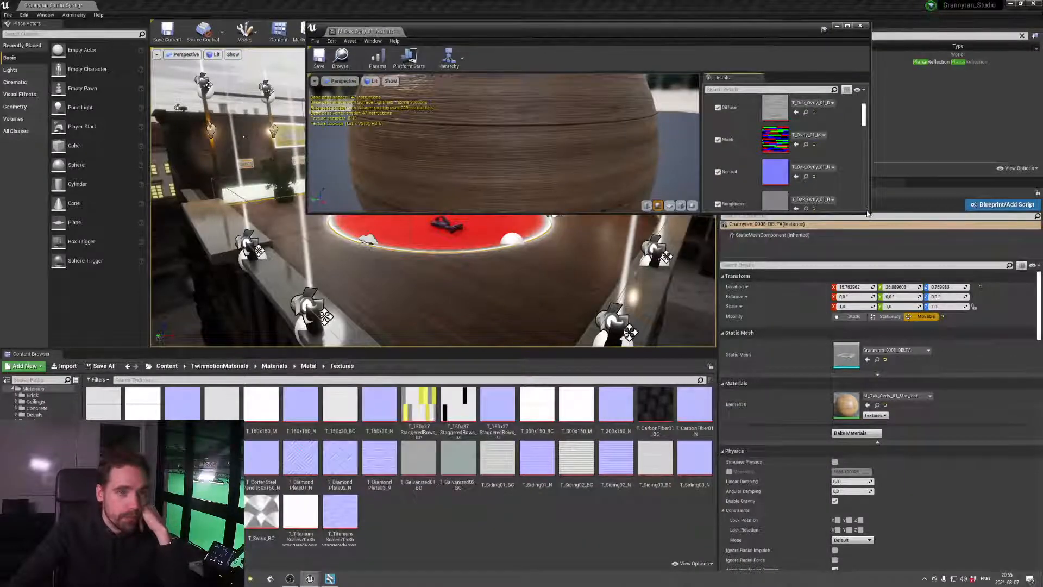
{"action": "left_click_drag", "start_coordinate": [871, 217], "coordinate": [887, 466]}
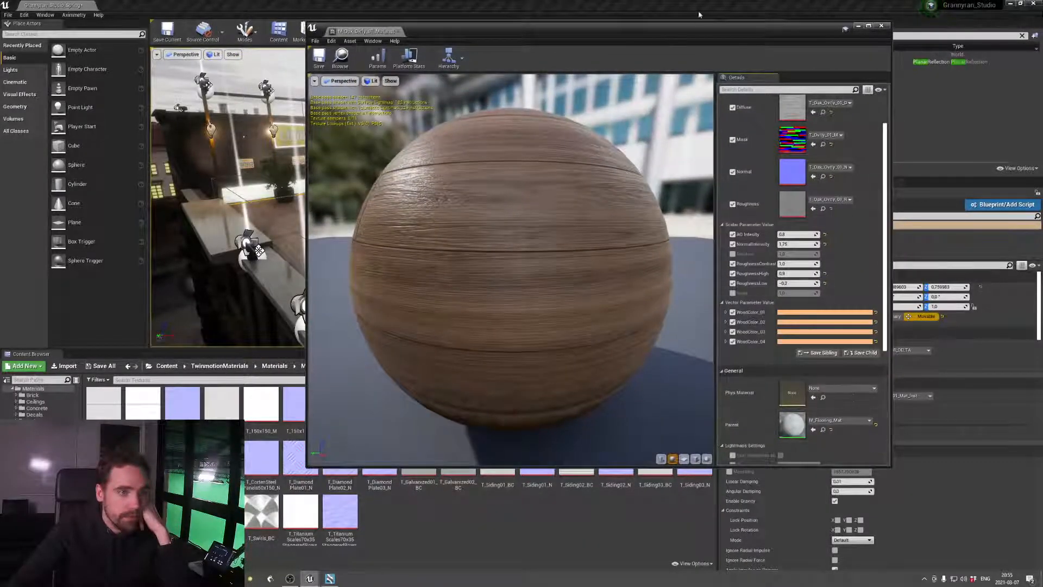
Set the oak material's Normal Intensity to about 1.19 and Roughness Contrast to about 1.32, keeping the stage in view beside its editor
{"action": "left_click_drag", "start_coordinate": [693, 37], "coordinate": [805, 45]}
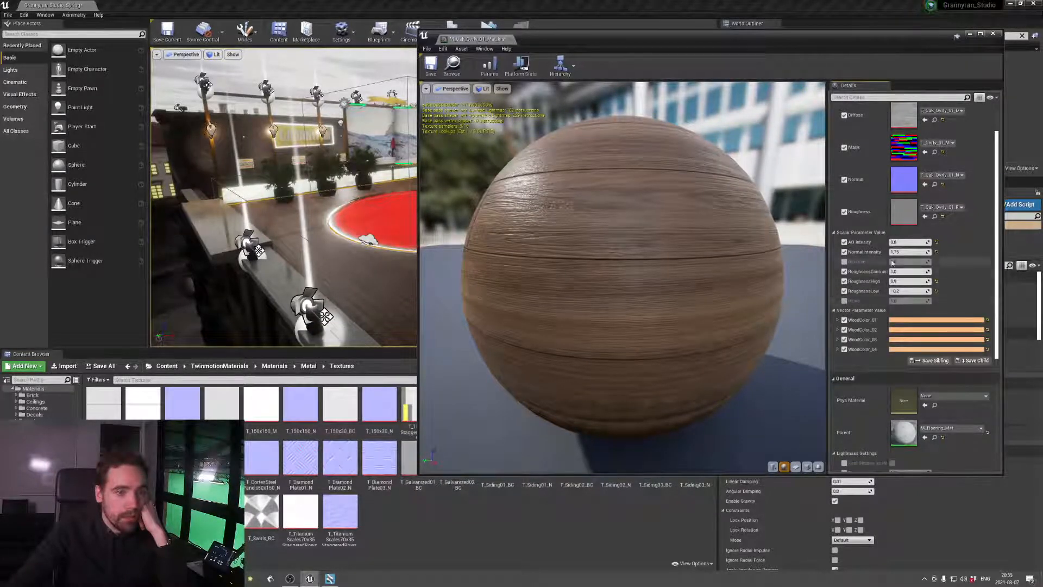
{"action": "left_click_drag", "start_coordinate": [903, 252], "coordinate": [868, 251]}
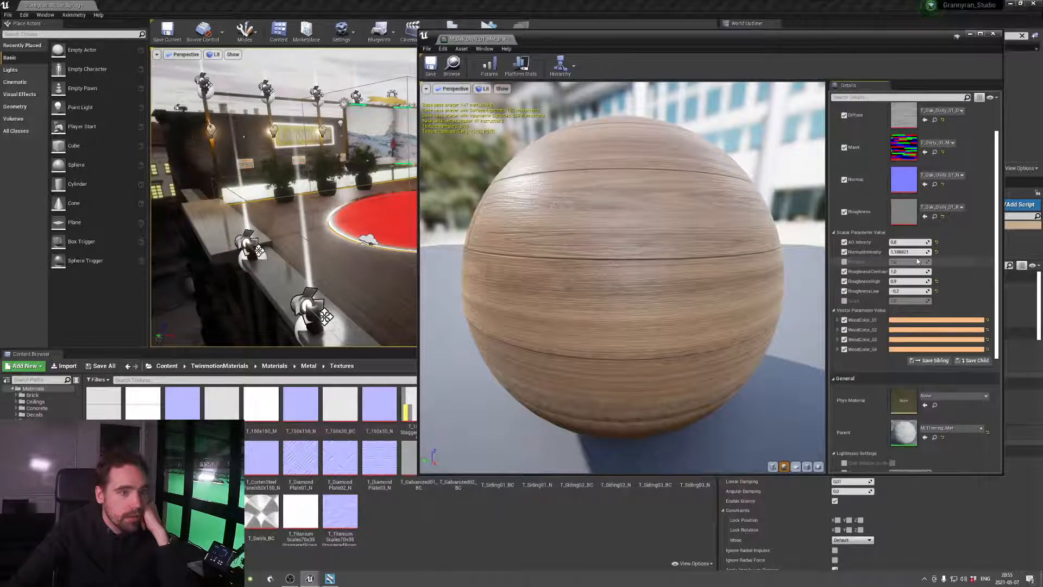
{"action": "left_click", "coordinate": [509, 60]}
{"action": "left_click", "coordinate": [439, 65]}
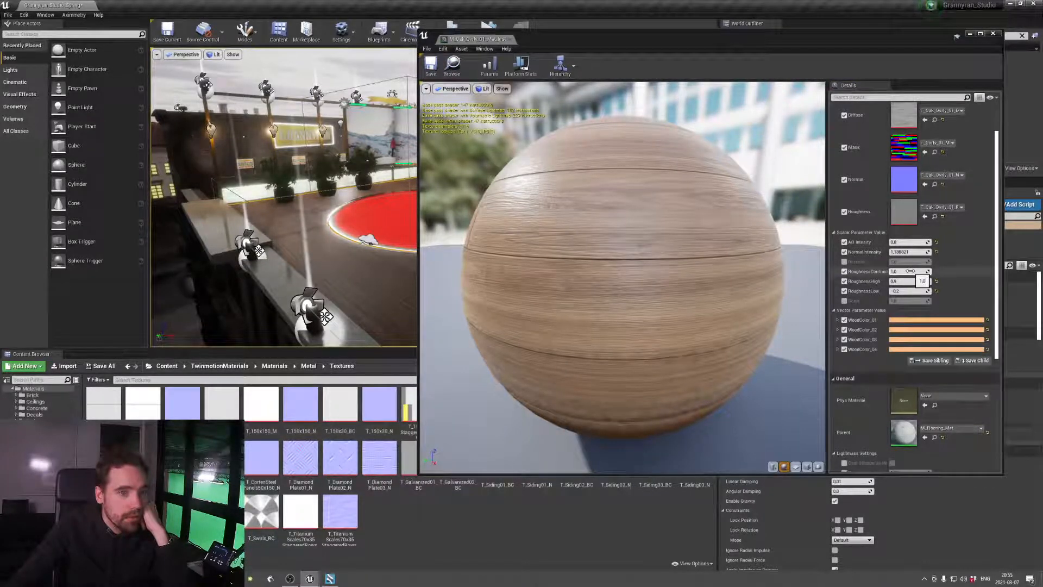
{"action": "left_click_drag", "start_coordinate": [911, 271], "coordinate": [921, 271]}
{"action": "mouse_move", "coordinate": [687, 40]}
{"action": "left_mouse_down"}
{"action": "mouse_move", "coordinate": [733, 249]}
{"action": "mouse_move", "coordinate": [493, 302]}
{"action": "mouse_move", "coordinate": [691, 39]}
{"action": "left_mouse_up"}
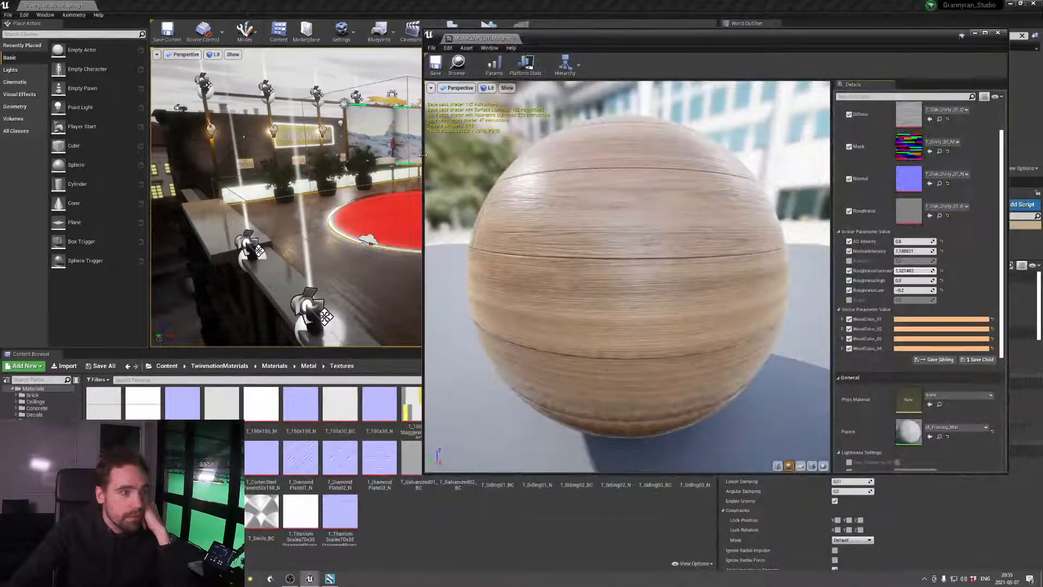
{"action": "left_click_drag", "start_coordinate": [423, 155], "coordinate": [550, 152]}
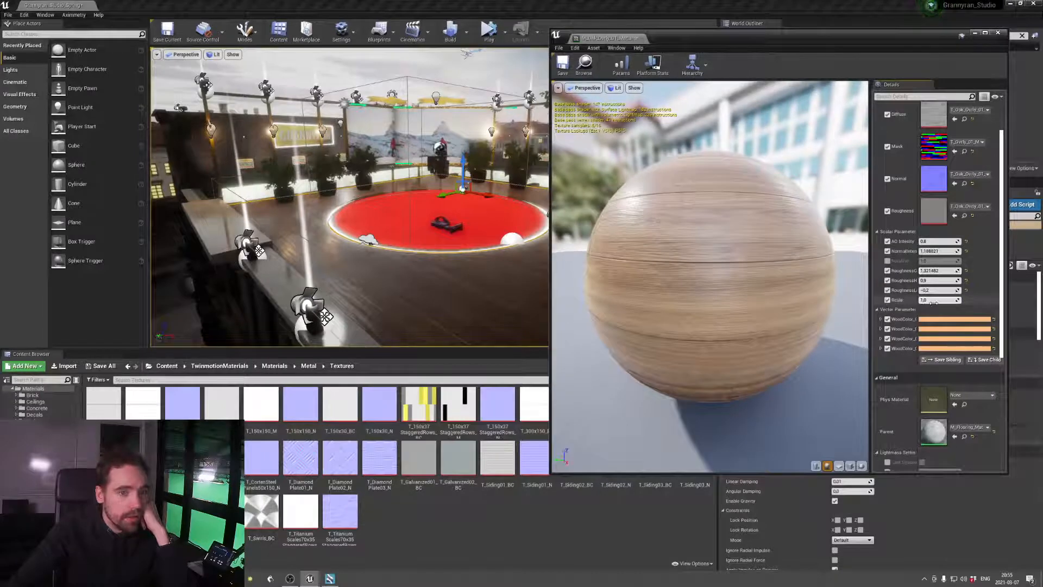
Try different Scale values on the oak material and reset the parameter to its default
{"action": "left_click_drag", "start_coordinate": [934, 301], "coordinate": [885, 300]}
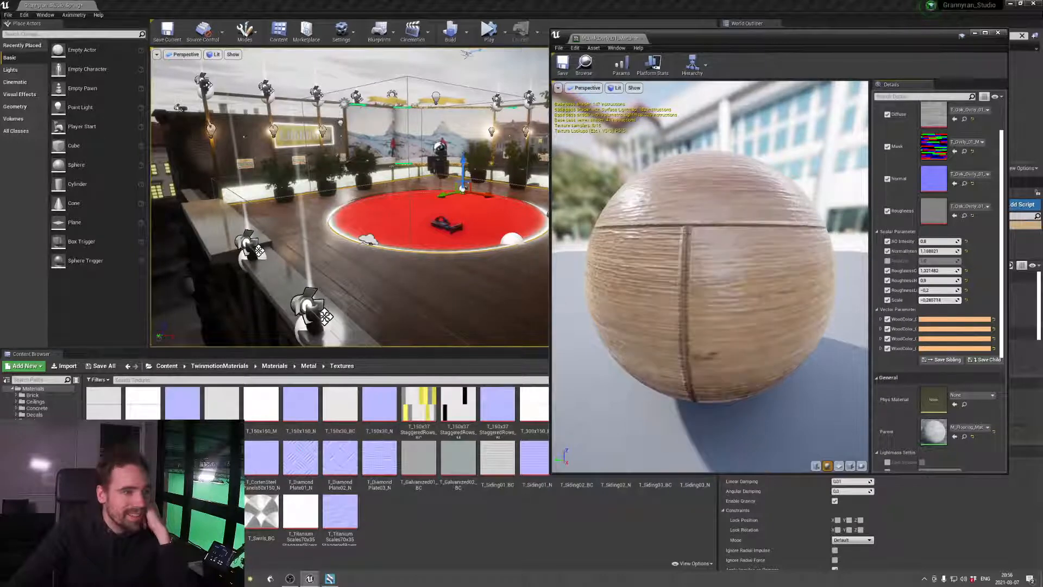
{"action": "left_click", "coordinate": [965, 299]}
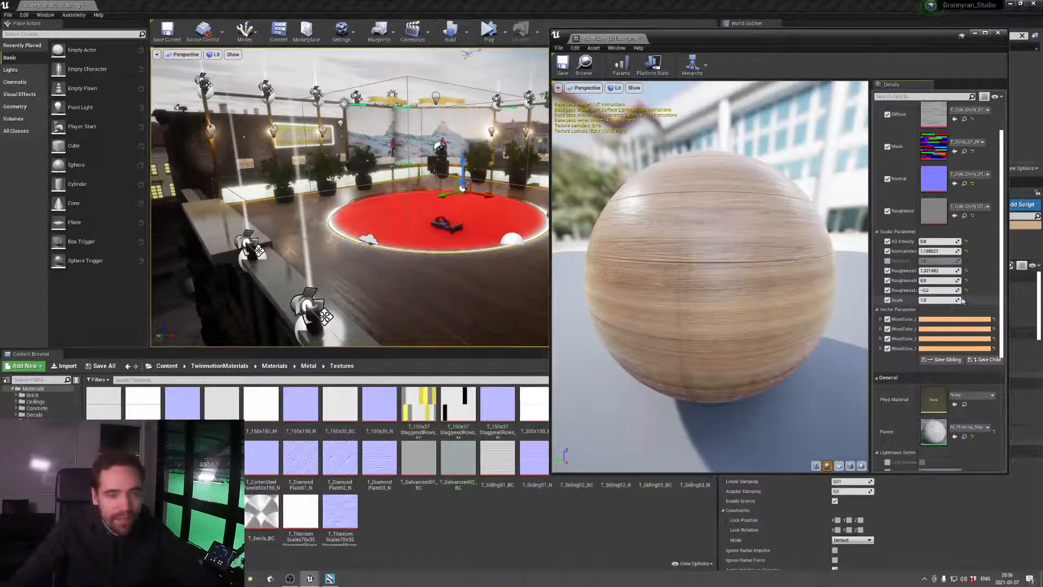
{"action": "left_click_drag", "start_coordinate": [936, 299], "coordinate": [961, 300]}
{"action": "left_click", "coordinate": [967, 300]}
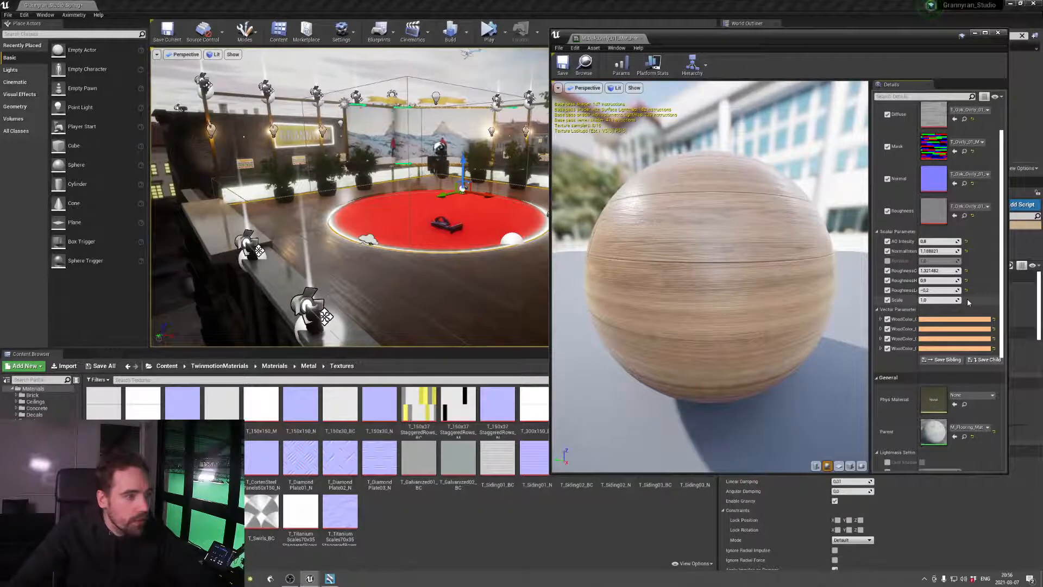
Set the oak material's Roughness High to about 1.11 and Roughness Low to about -0.18, and save and close the material
{"action": "left_click_drag", "start_coordinate": [939, 291], "coordinate": [941, 290]}
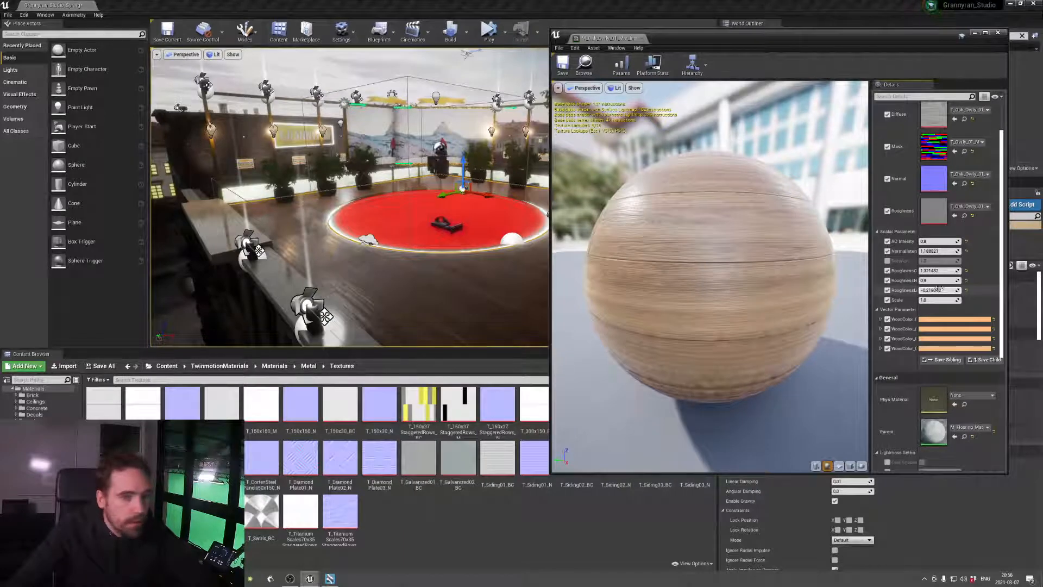
{"action": "left_click_drag", "start_coordinate": [937, 281], "coordinate": [940, 280]}
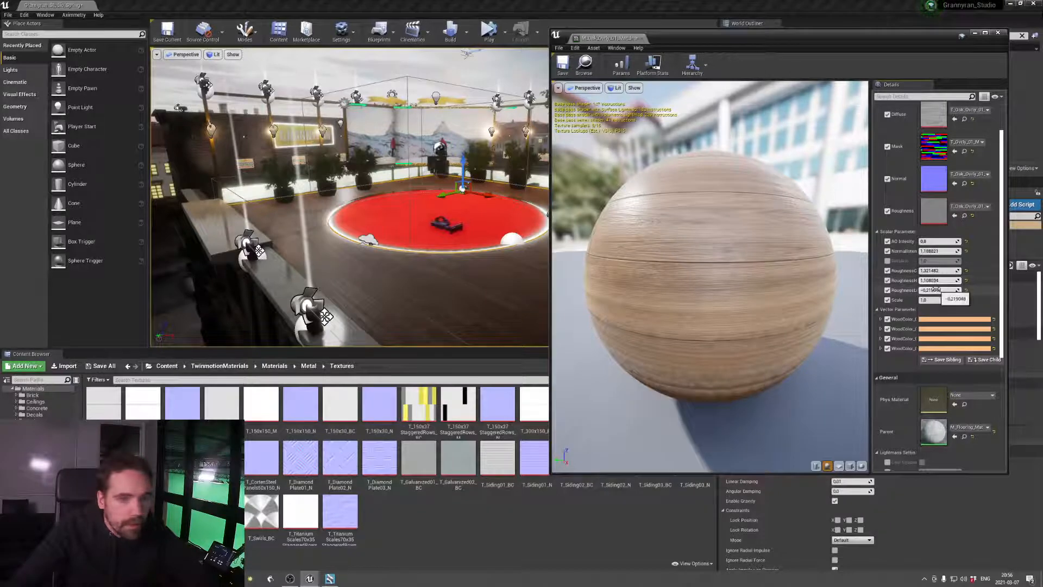
{"action": "left_click_drag", "start_coordinate": [941, 291], "coordinate": [940, 290]}
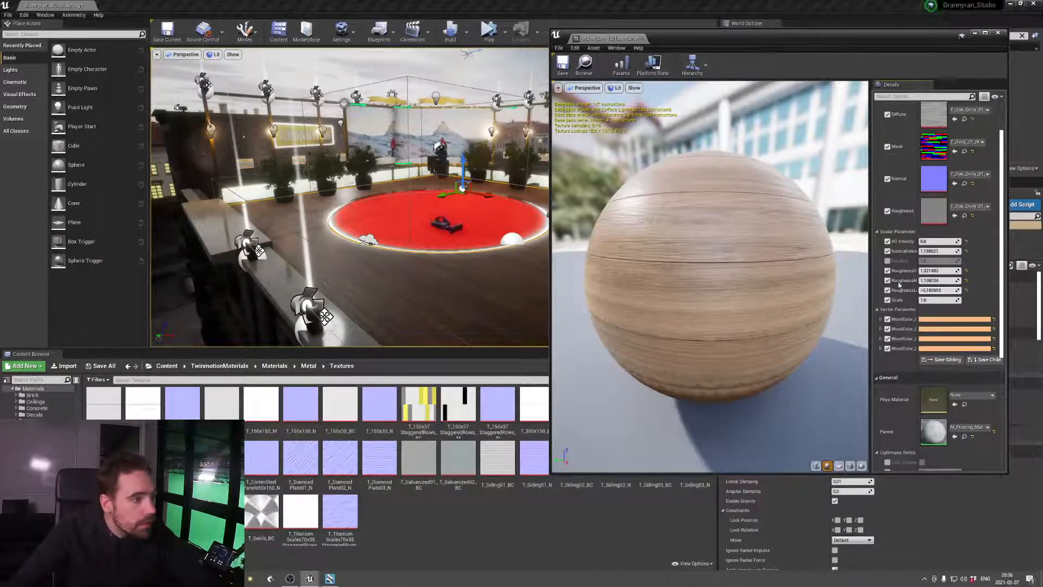
{"action": "right_click_drag", "start_coordinate": [460, 234], "coordinate": [337, 257]}
{"action": "left_click", "coordinate": [563, 69]}
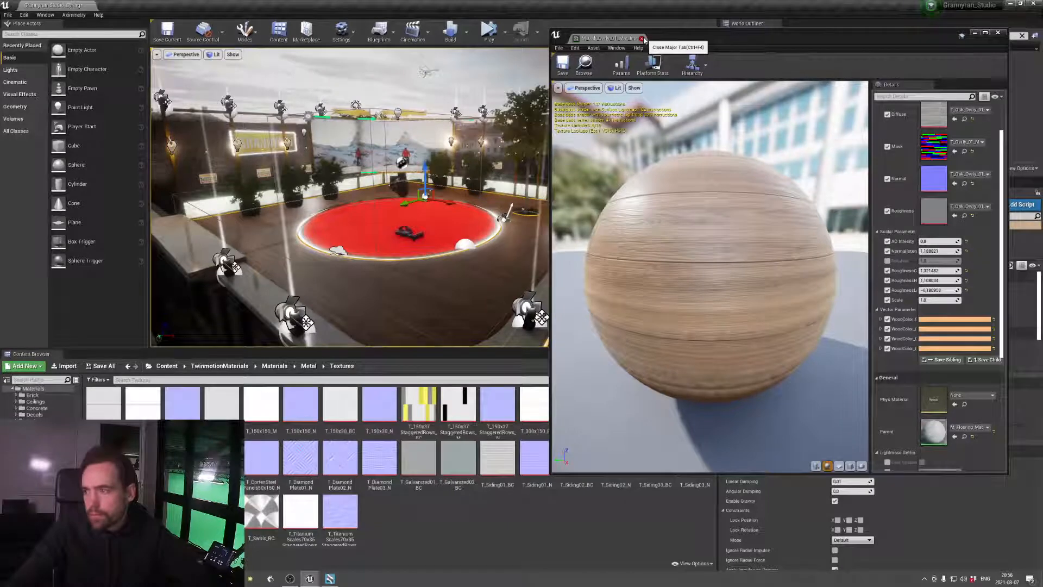
{"action": "left_click", "coordinate": [643, 39]}
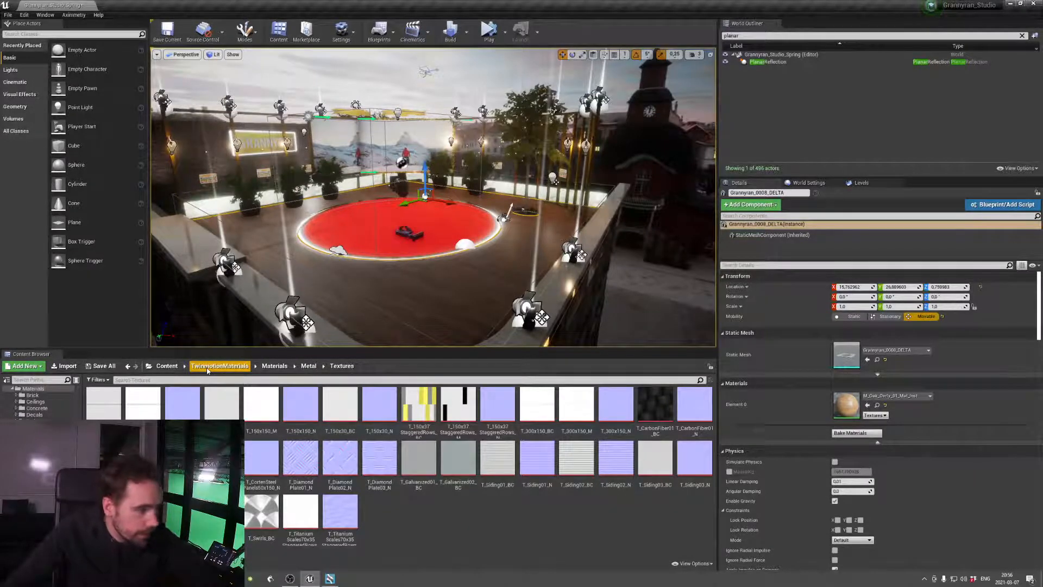
Browse the floor and misc material folders of NecrosUtilityMatPack for a metal finish
{"action": "left_click", "coordinate": [167, 366]}
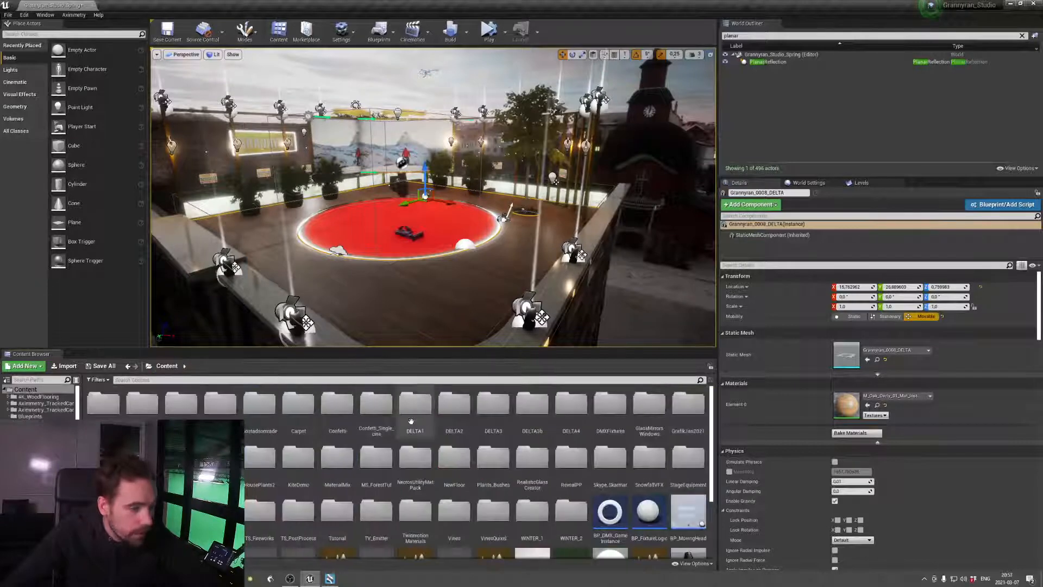
{"action": "double_click", "coordinate": [416, 458]}
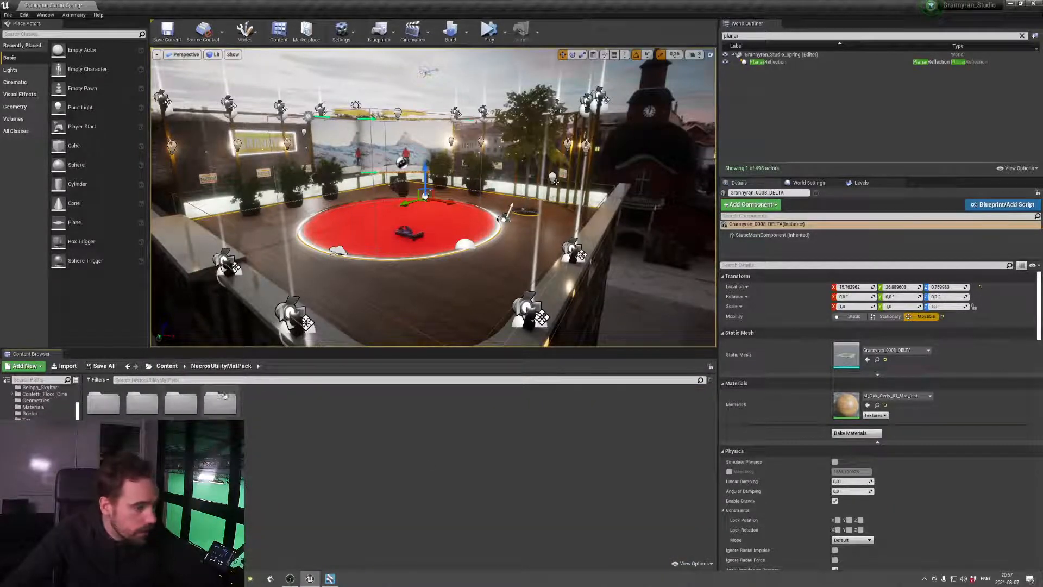
{"action": "double_click", "coordinate": [143, 400]}
{"action": "double_click", "coordinate": [152, 399]}
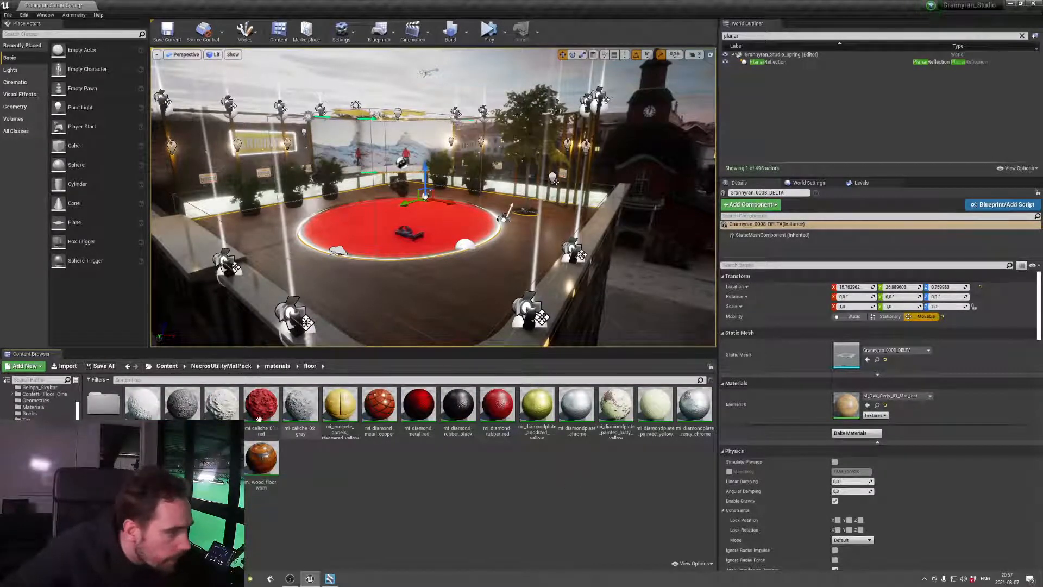
{"action": "left_click", "coordinate": [277, 366]}
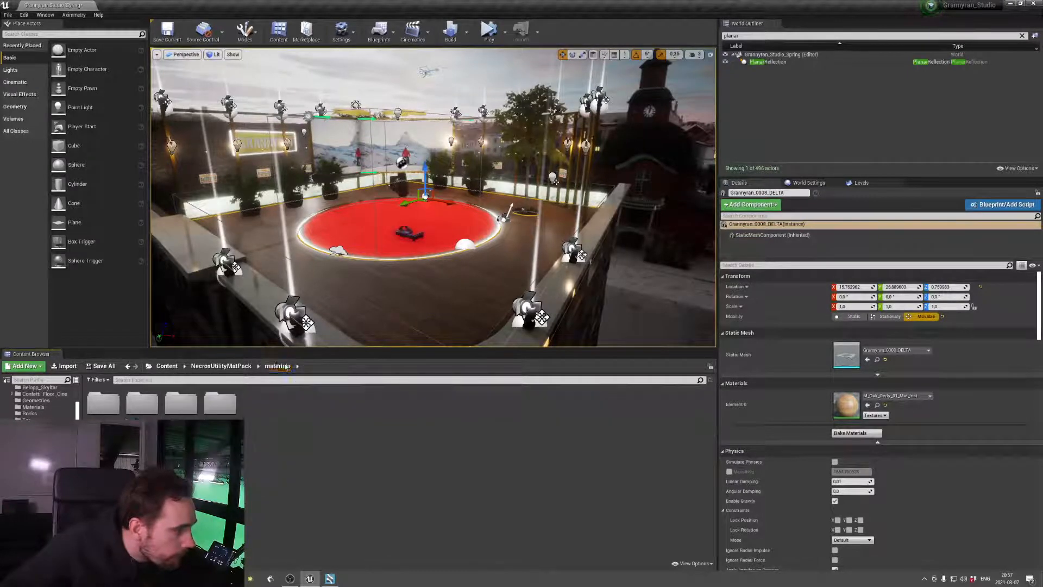
{"action": "left_click", "coordinate": [221, 366]}
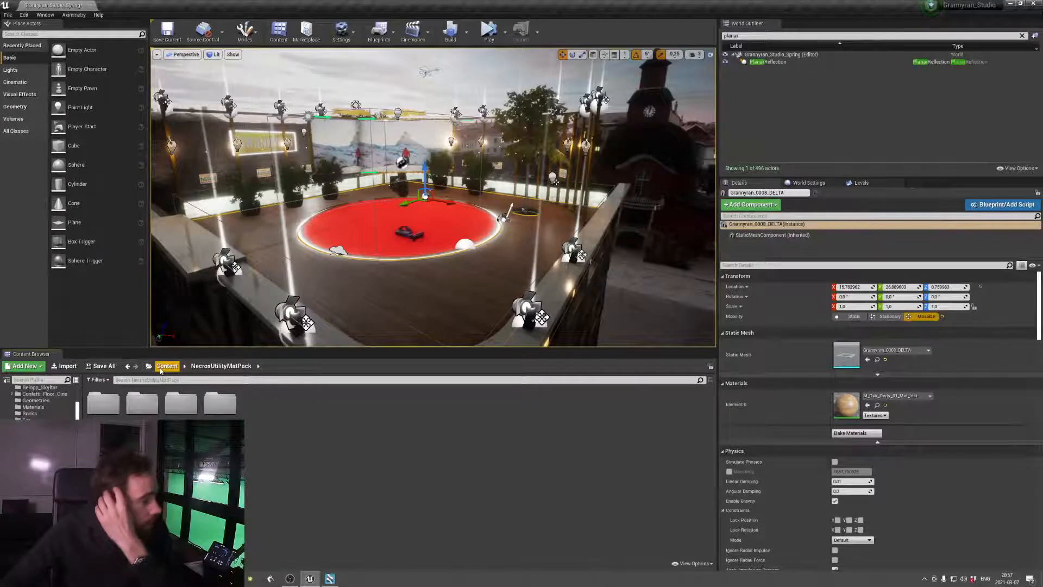
{"action": "double_click", "coordinate": [180, 402]}
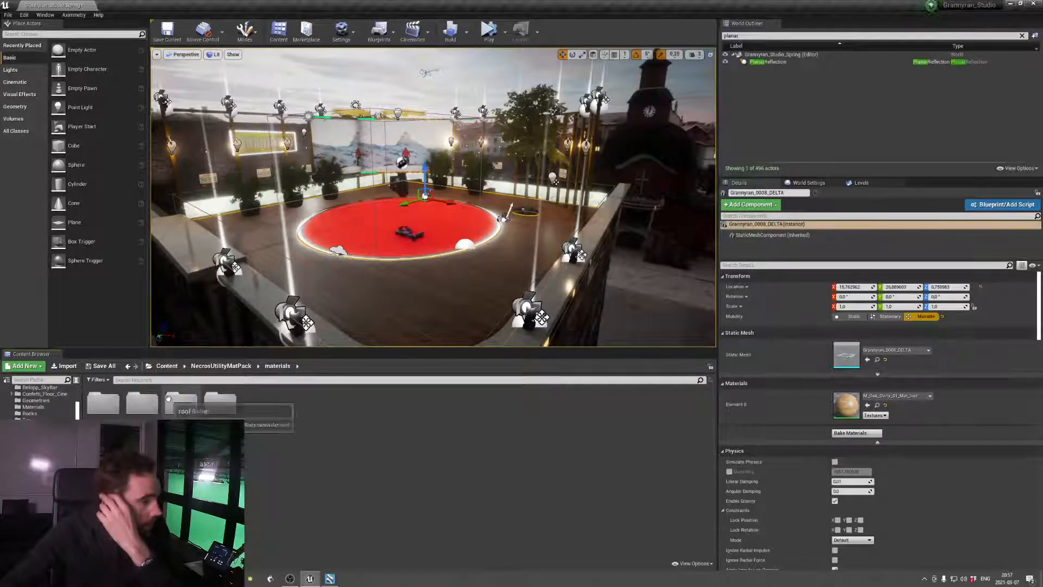
{"action": "double_click", "coordinate": [143, 403]}
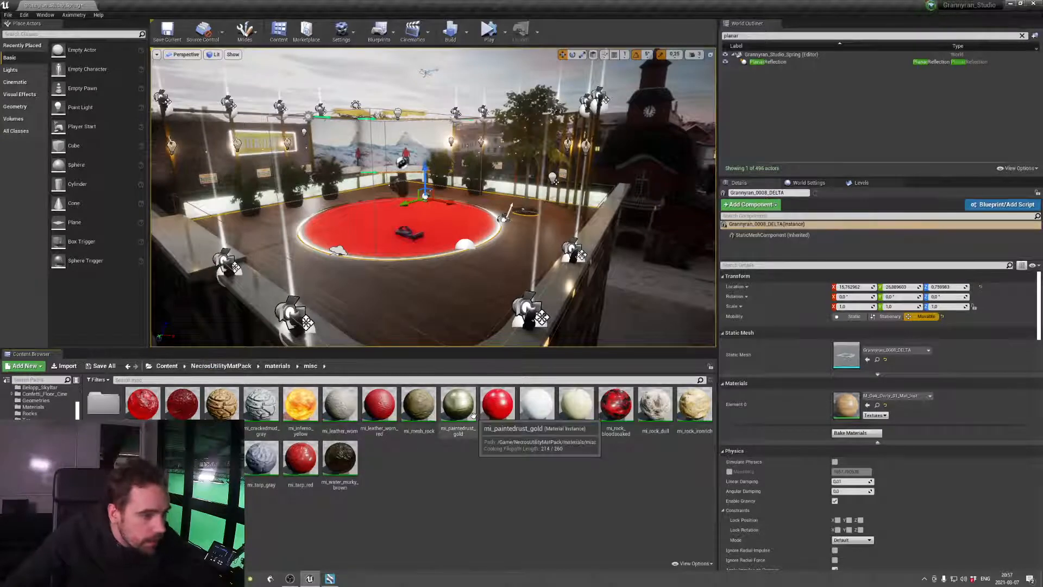
Assign the mi_paintedrust_gold material to the yellow frame post facing the Grannyran sign
{"action": "right_click_drag", "start_coordinate": [447, 288], "coordinate": [381, 257]}
{"action": "key", "text": "w"}
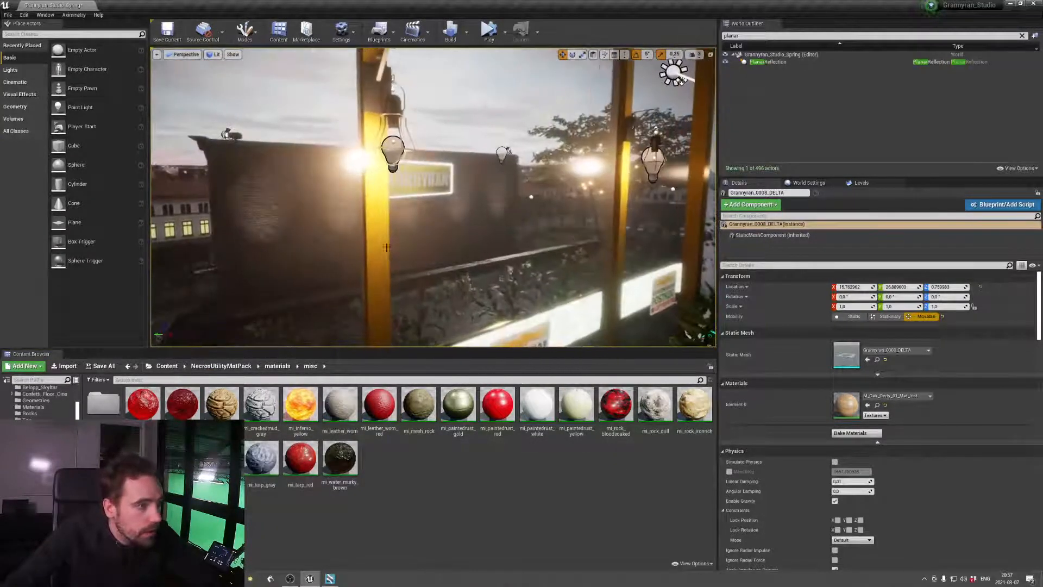
{"action": "left_click", "coordinate": [376, 245]}
{"action": "left_click", "coordinate": [458, 405]}
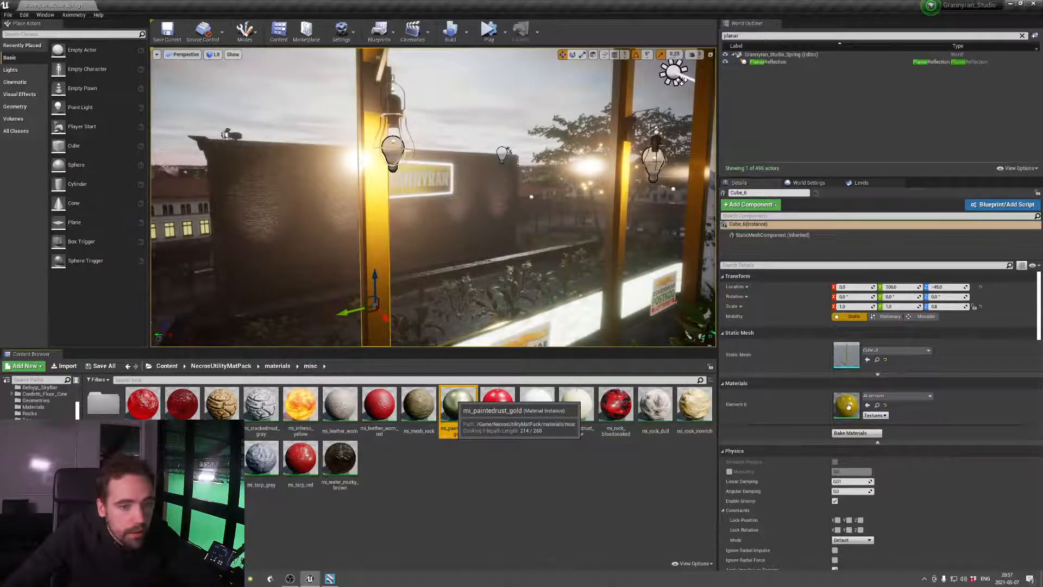
{"action": "left_click_drag", "start_coordinate": [848, 407], "coordinate": [851, 411]}
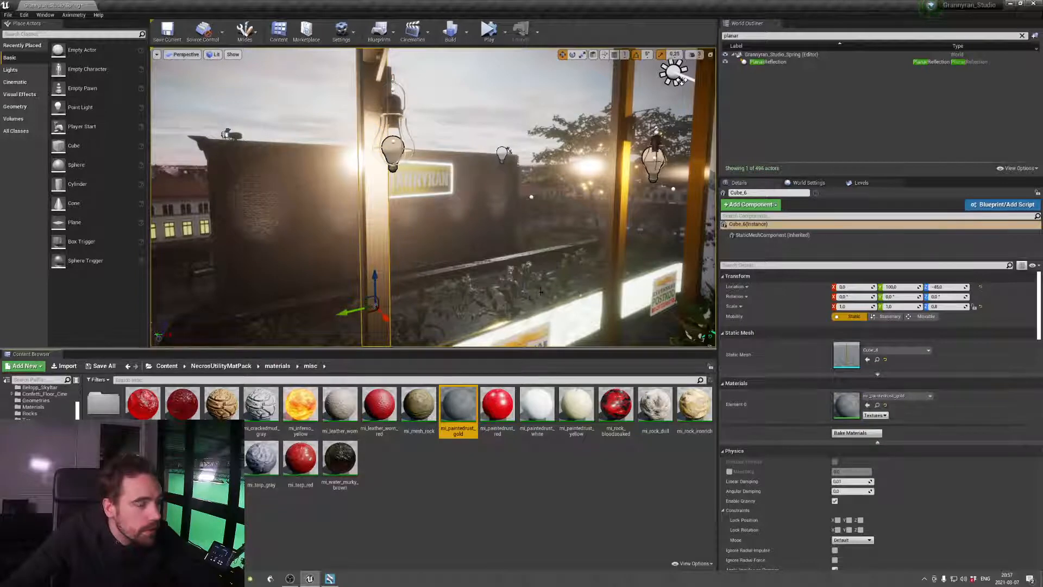
Inspect the painted-rust gold finish on the frame post up close and undo the material assignment
{"action": "mouse_move", "coordinate": [522, 245]}
{"action": "right_mouse_down"}
{"action": "mouse_move", "coordinate": [472, 245]}
{"action": "mouse_move", "coordinate": [538, 239]}
{"action": "right_mouse_up"}
{"action": "key", "text": "w"}
{"action": "key", "text": "a"}
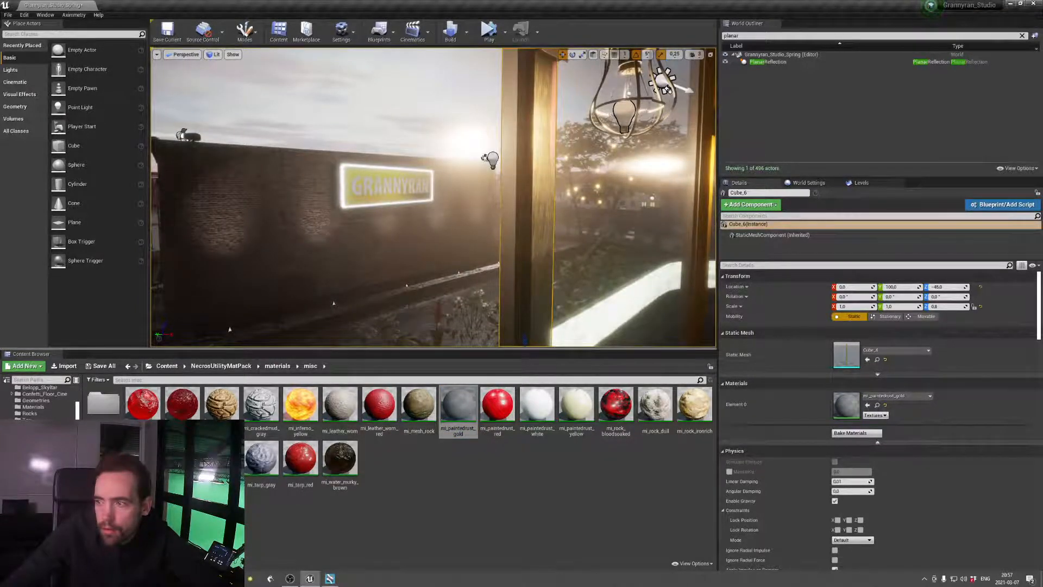
{"action": "key", "text": "d"}
{"action": "right_click_drag", "start_coordinate": [522, 244], "coordinate": [571, 212]}
{"action": "key", "text": "w"}
{"action": "key", "text": "s"}
{"action": "key", "text": "w"}
{"action": "key", "text": "s"}
{"action": "key", "text": "w"}
{"action": "key", "text": "ctrl+z"}
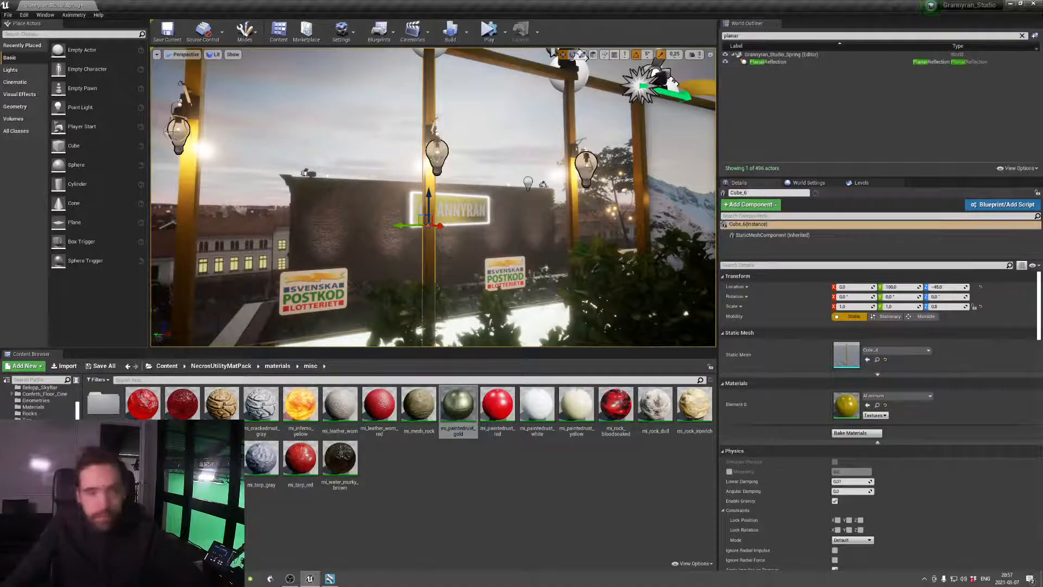
Lower the glowing floor light mesh under the round red stage to expose its gold rim, and save the level
{"action": "key", "text": "s"}
{"action": "right_click_drag", "start_coordinate": [435, 206], "coordinate": [596, 220]}
{"action": "key", "text": "w"}
{"action": "key", "text": "s"}
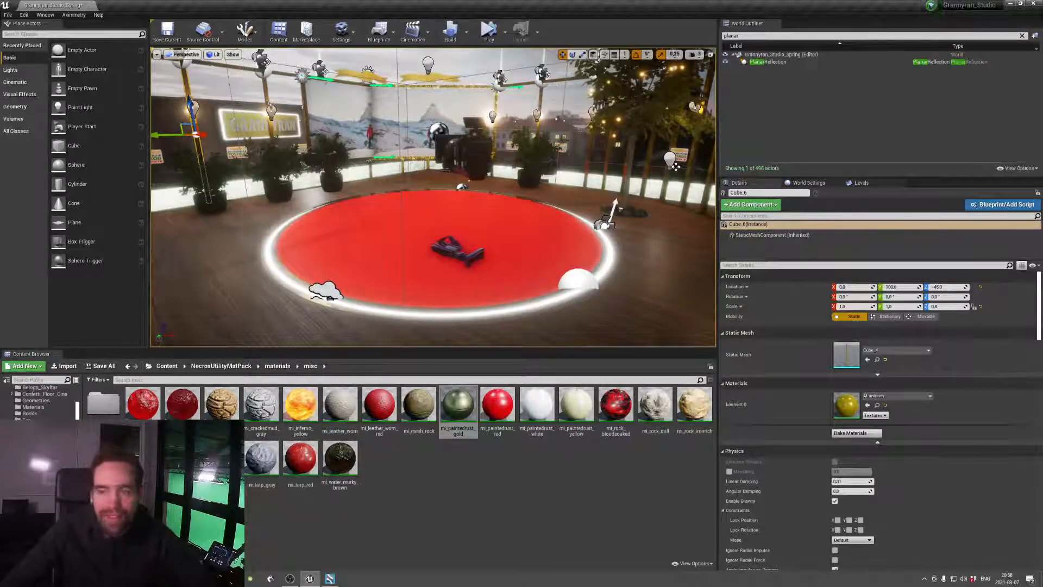
{"action": "mouse_move", "coordinate": [608, 185]}
{"action": "right_mouse_down"}
{"action": "mouse_move", "coordinate": [578, 190]}
{"action": "mouse_move", "coordinate": [608, 204]}
{"action": "right_mouse_up"}
{"action": "key", "text": "w"}
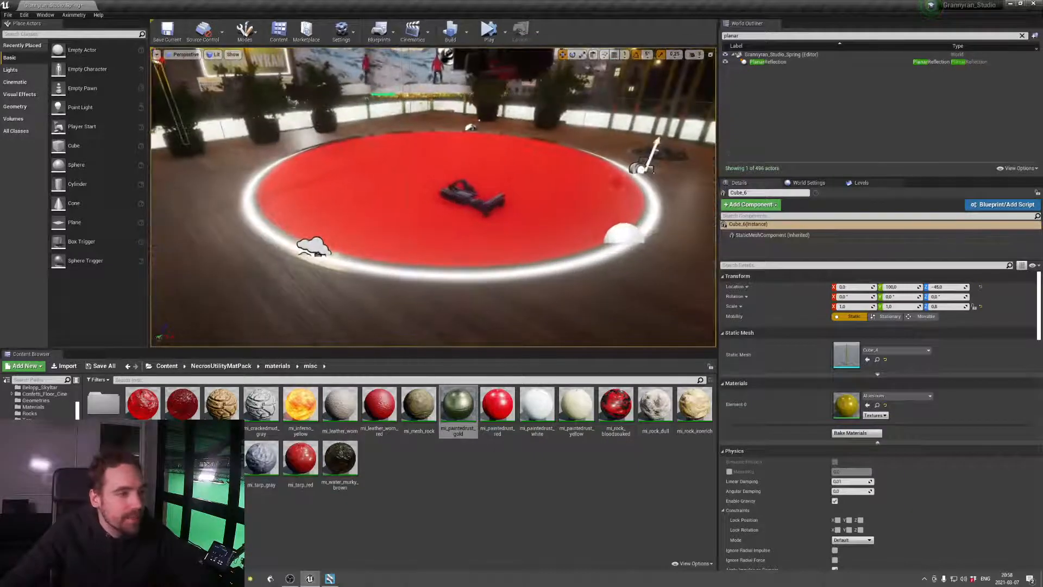
{"action": "left_click", "coordinate": [586, 260]}
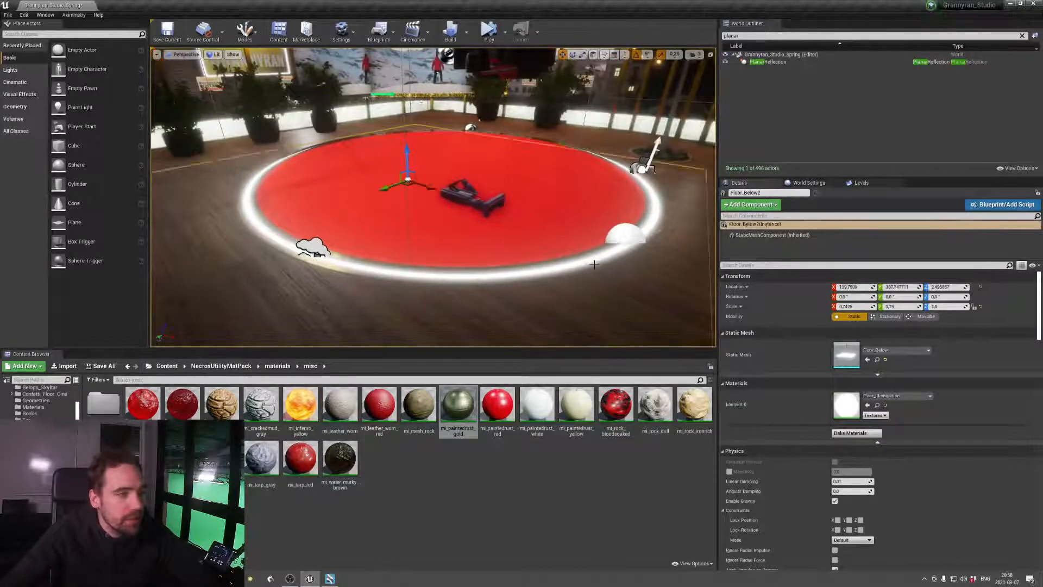
{"action": "mouse_move", "coordinate": [407, 156]}
{"action": "left_mouse_down"}
{"action": "mouse_move", "coordinate": [407, 130]}
{"action": "mouse_move", "coordinate": [408, 176]}
{"action": "mouse_move", "coordinate": [412, 159]}
{"action": "left_mouse_up"}
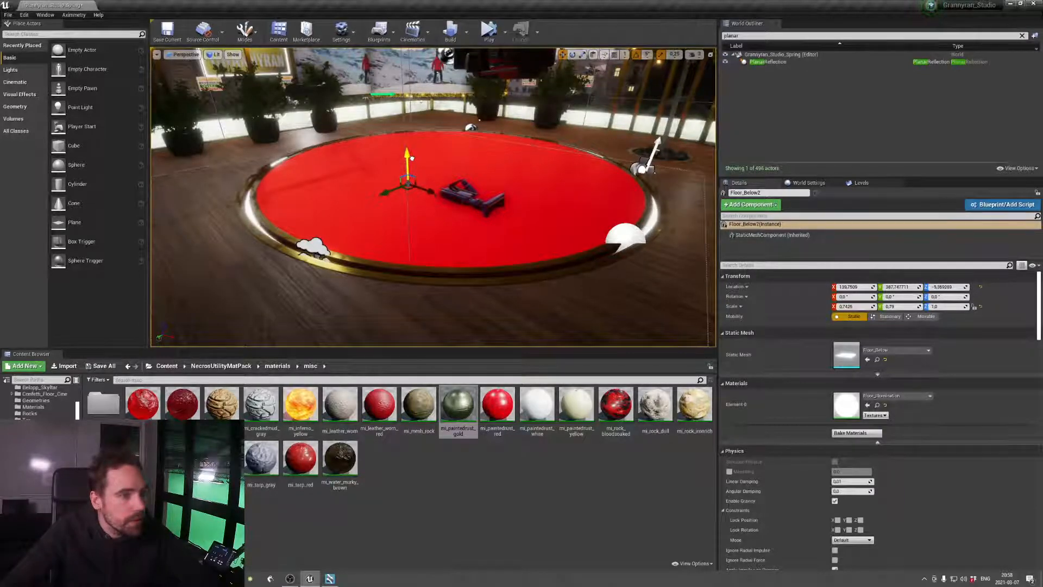
{"action": "right_click_drag", "start_coordinate": [411, 158], "coordinate": [447, 201]}
{"action": "key", "text": "ctrl+s"}
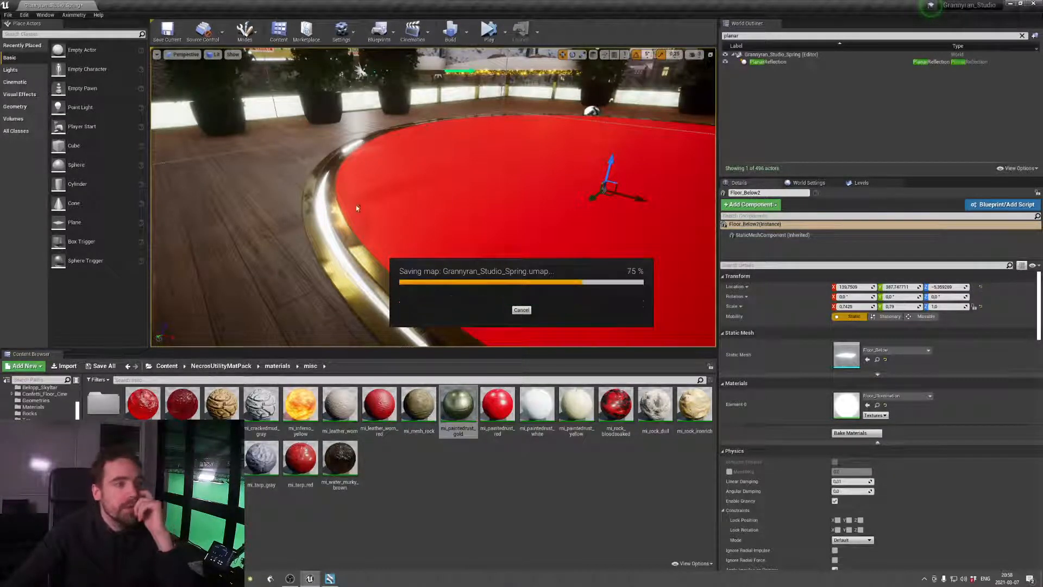
Try raising the glowing floor light mesh to a Z location of about 0.41 and undo the move
{"action": "right_click_drag", "start_coordinate": [477, 216], "coordinate": [533, 200]}
{"action": "left_click_drag", "start_coordinate": [445, 214], "coordinate": [444, 211]}
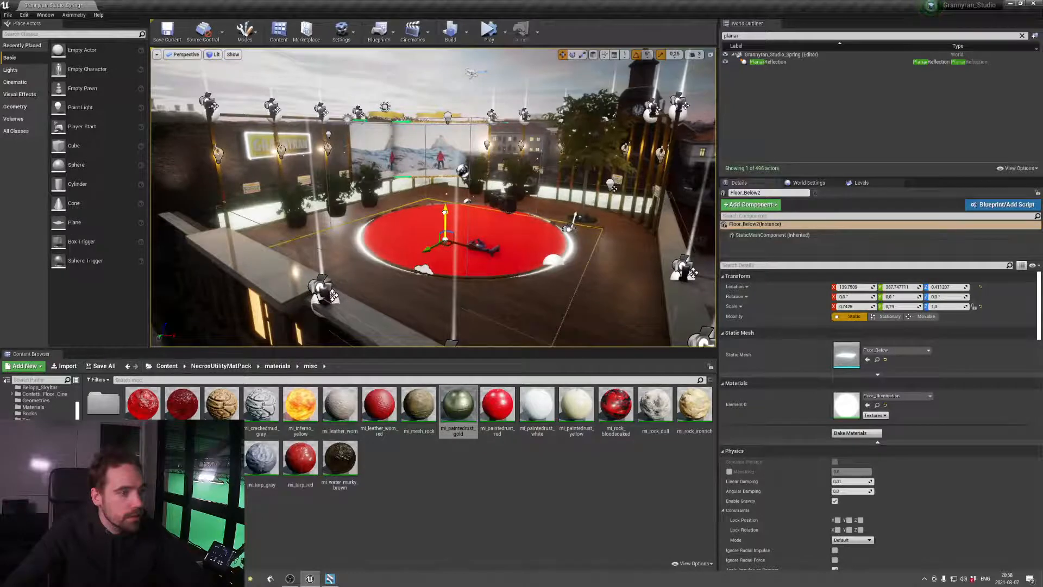
{"action": "left_click", "coordinate": [599, 264]}
{"action": "key", "text": "w"}
{"action": "right_click_drag", "start_coordinate": [598, 264], "coordinate": [623, 274]}
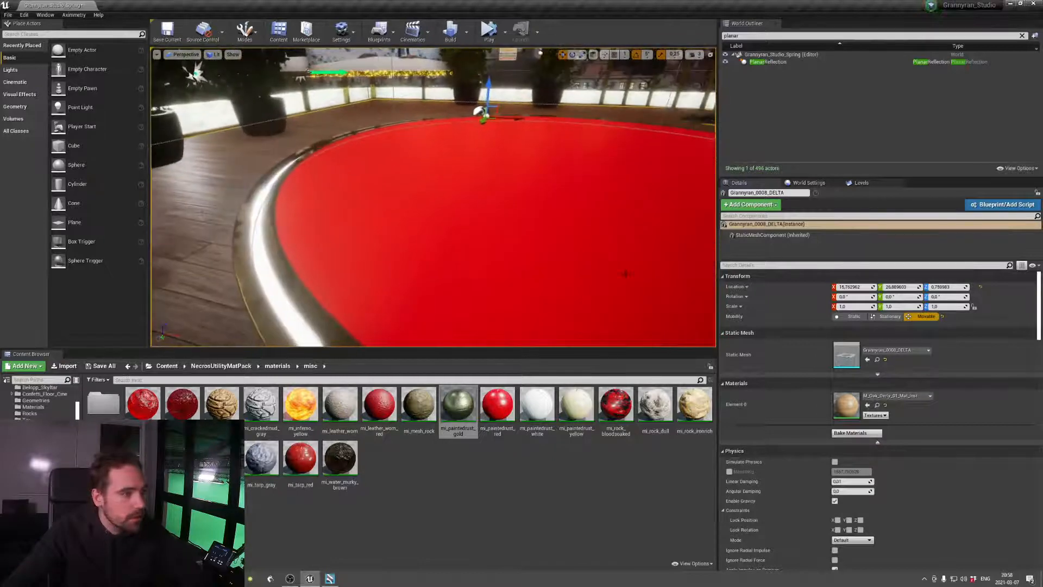
{"action": "key", "text": "ctrl+z"}
{"action": "key", "text": "ctrl+z"}
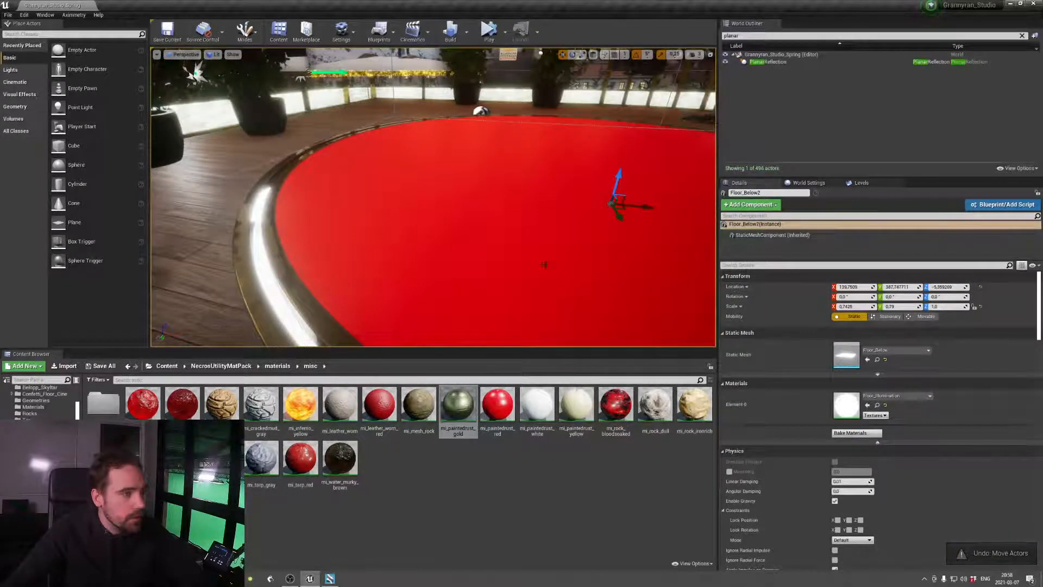
{"action": "left_click", "coordinate": [24, 15]}
{"action": "left_click", "coordinate": [24, 15]}
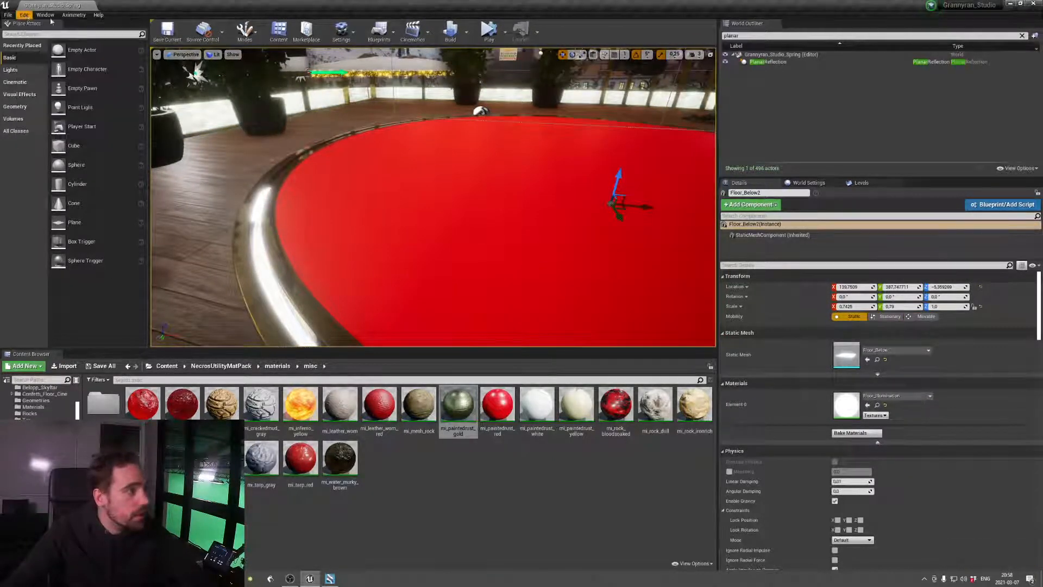
{"action": "right_click_drag", "start_coordinate": [380, 206], "coordinate": [417, 164]}
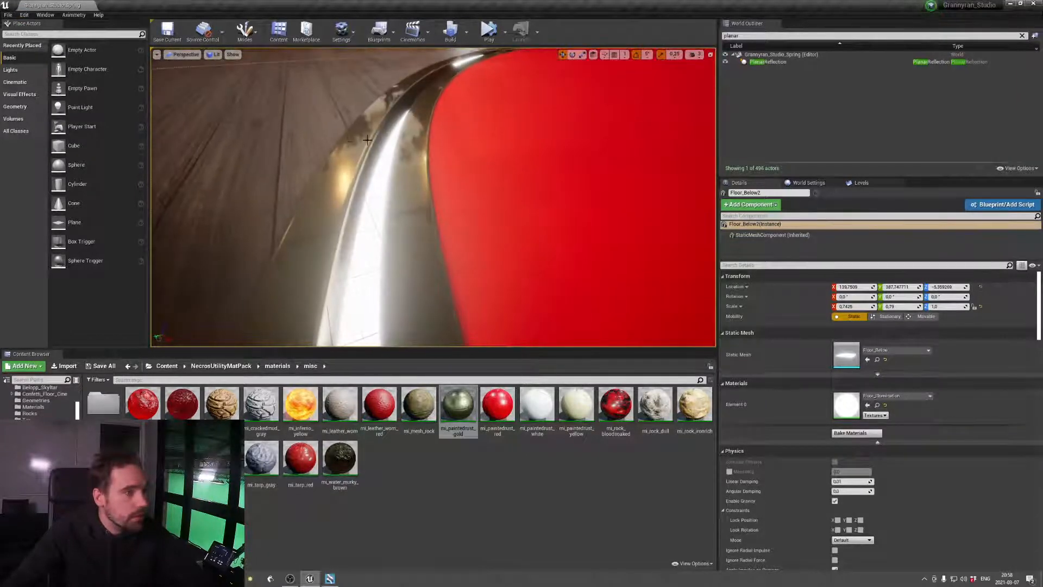
Raise the glowing Floor_Below2 mesh under the round red stage to a Z location of about -2.27
{"action": "left_click", "coordinate": [418, 164]}
{"action": "key", "text": "f"}
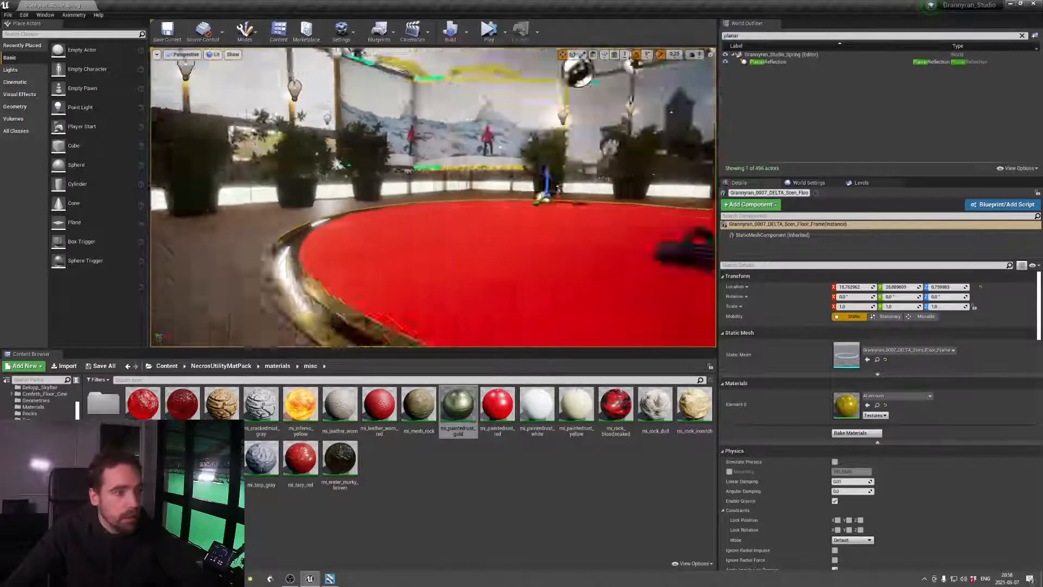
{"action": "right_click_drag", "start_coordinate": [497, 225], "coordinate": [512, 220]}
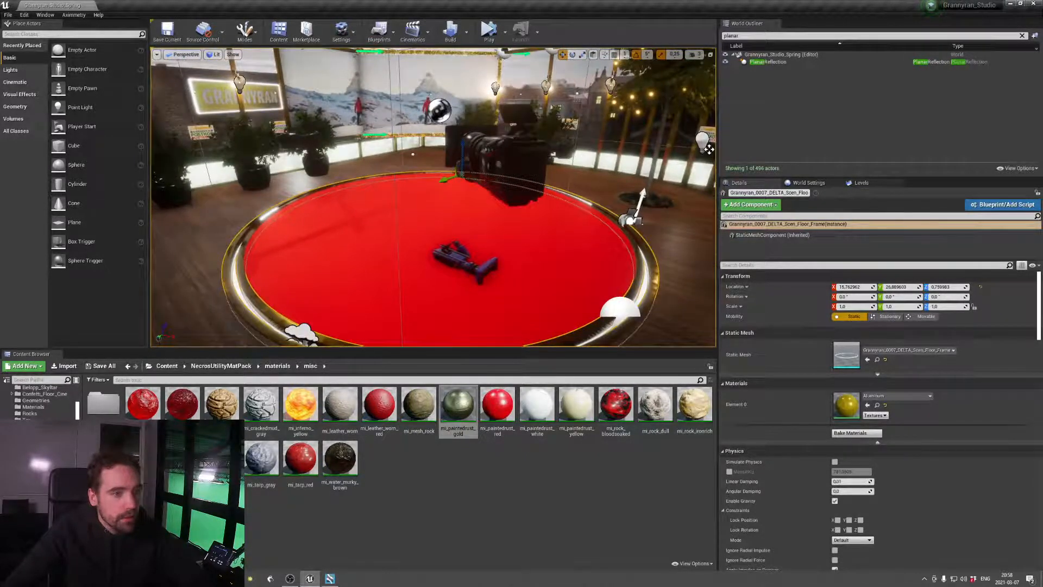
{"action": "left_click", "coordinate": [642, 285]}
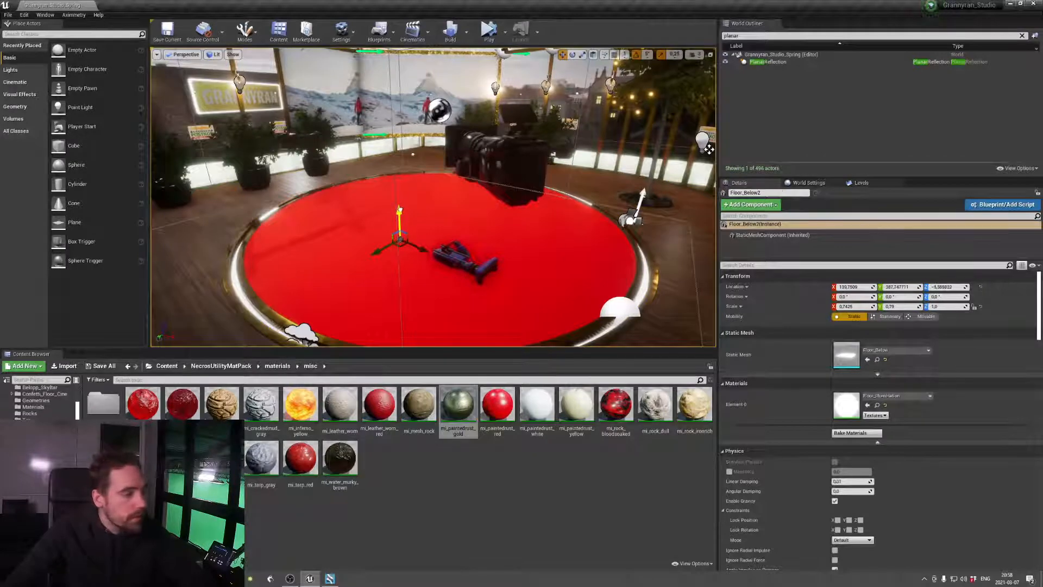
{"action": "left_click_drag", "start_coordinate": [399, 211], "coordinate": [399, 208]}
{"action": "mouse_move", "coordinate": [399, 216]}
{"action": "left_mouse_down"}
{"action": "mouse_move", "coordinate": [402, 277]}
{"action": "mouse_move", "coordinate": [399, 209]}
{"action": "left_mouse_up"}
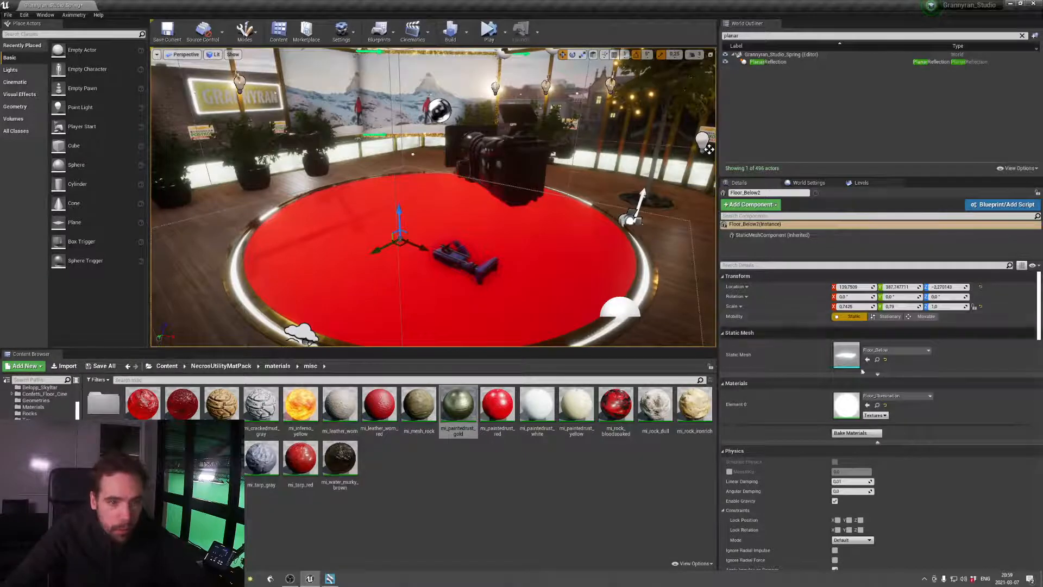
Open the Floor_Illumination material instance of the glowing floor mesh, and open the level blueprint
{"action": "double_click", "coordinate": [843, 403]}
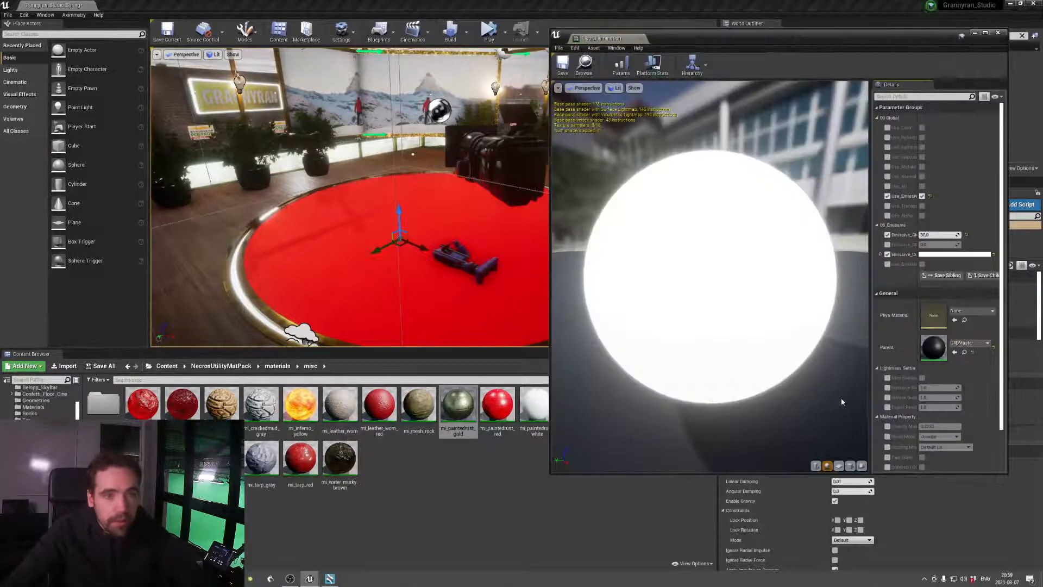
{"action": "left_click_drag", "start_coordinate": [776, 49], "coordinate": [373, 112]}
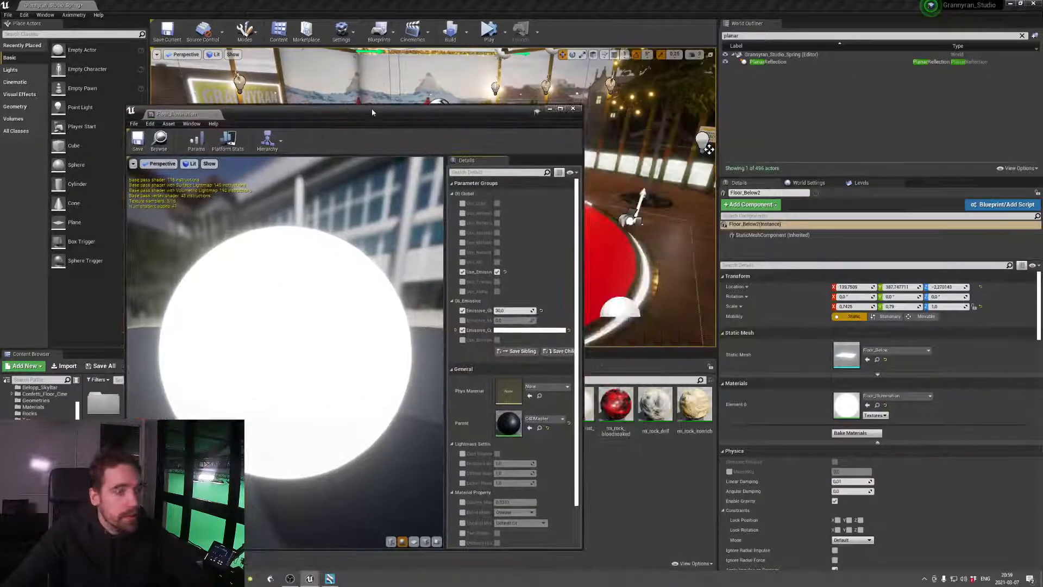
{"action": "left_click", "coordinate": [379, 31]}
{"action": "left_click", "coordinate": [446, 93]}
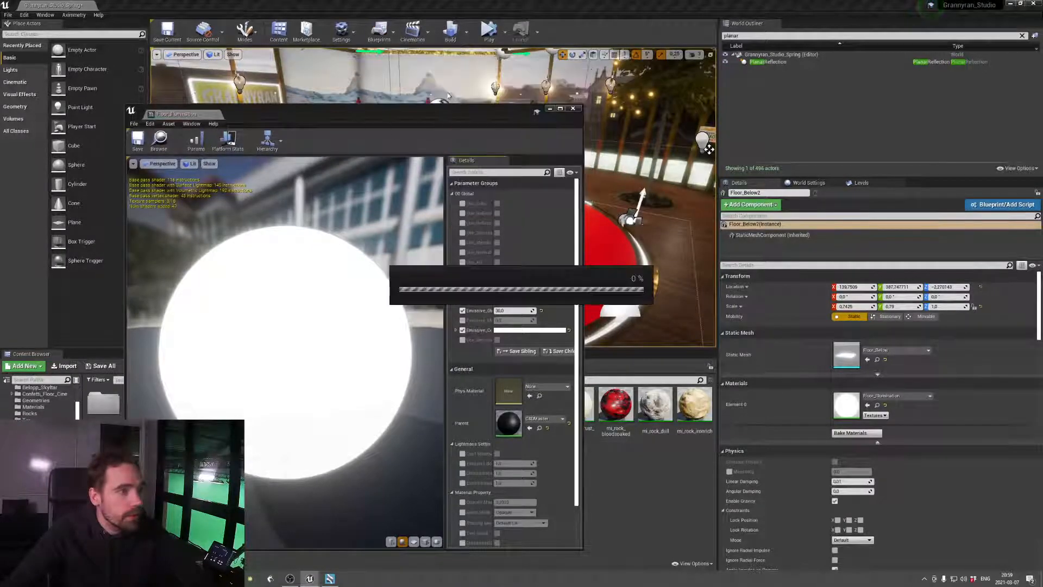
Examine the level blueprint's event graph from the LED Strip group through to the HDRI Rotation group
{"action": "scroll", "coordinate": [357, 360], "scroll_direction": "down", "scroll_amount": 3}
{"action": "right_click_drag", "start_coordinate": [356, 380], "coordinate": [432, 320]}
{"action": "right_click_drag", "start_coordinate": [326, 347], "coordinate": [444, 300]}
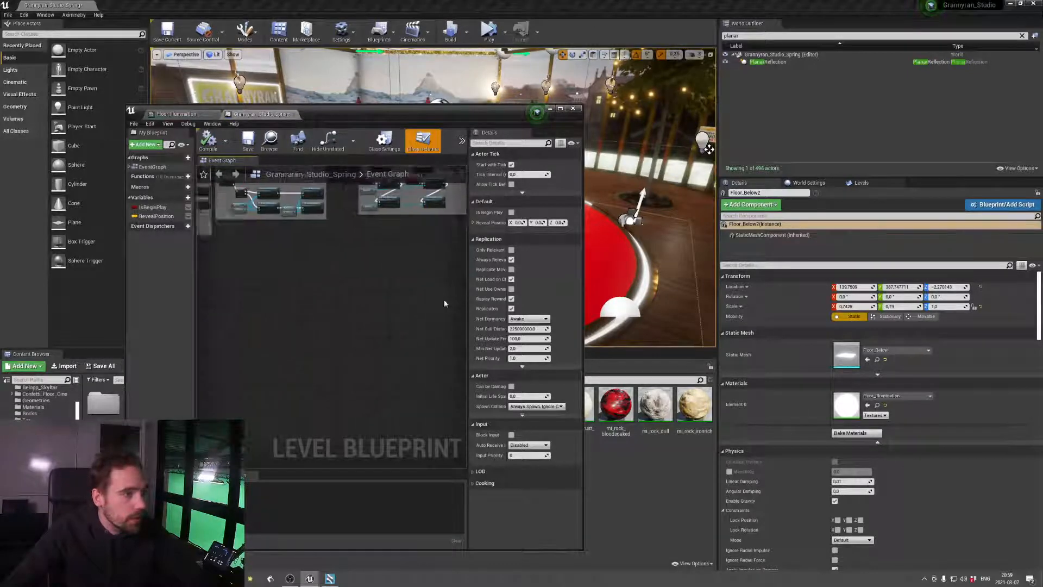
{"action": "scroll", "coordinate": [305, 310], "scroll_direction": "down", "scroll_amount": 5}
{"action": "right_click_drag", "start_coordinate": [304, 310], "coordinate": [393, 315]}
{"action": "scroll", "coordinate": [393, 314], "scroll_direction": "up", "scroll_amount": 11}
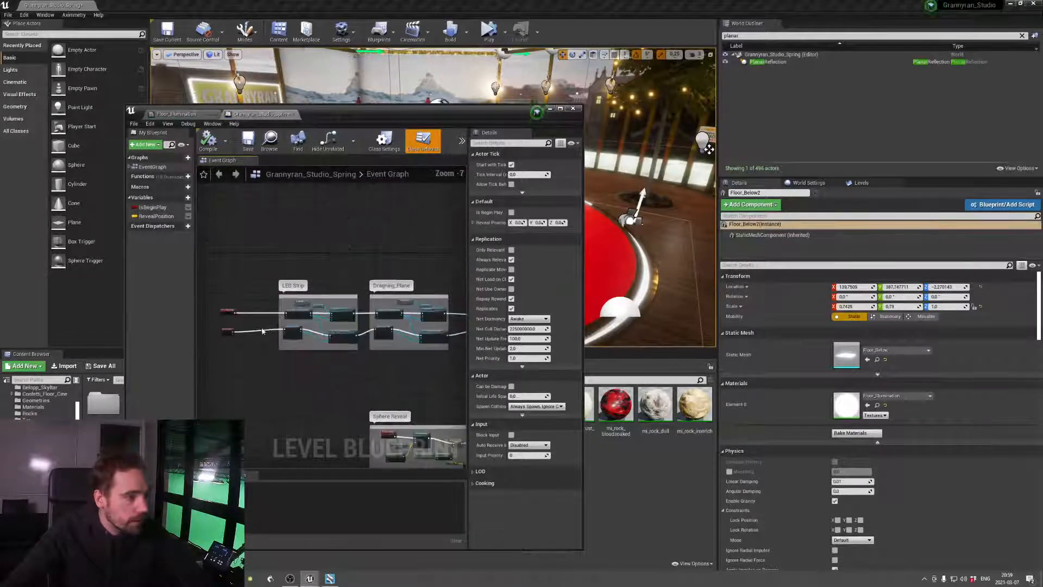
{"action": "scroll", "coordinate": [384, 320], "scroll_direction": "down", "scroll_amount": 4}
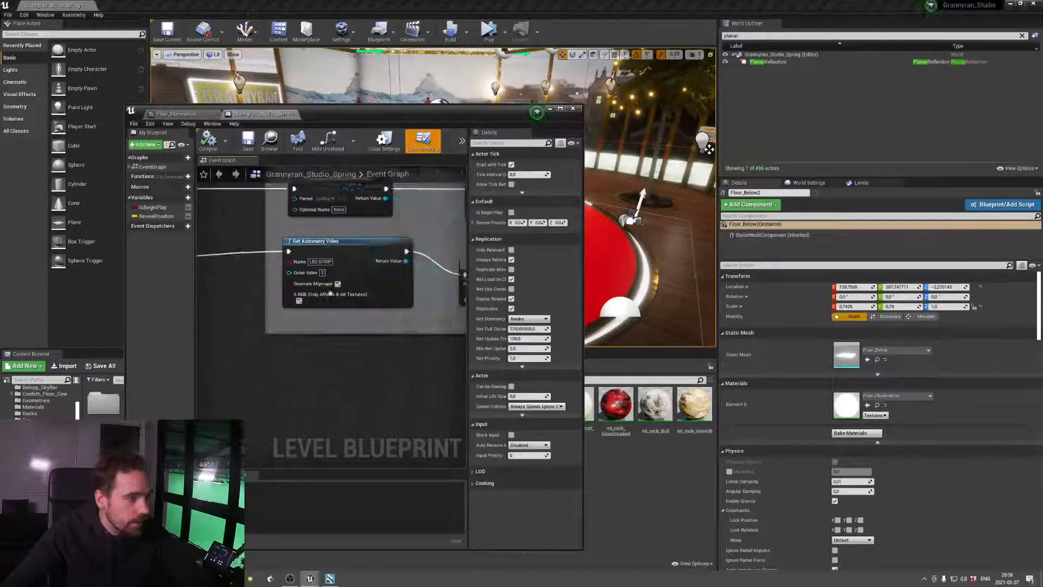
{"action": "right_click_drag", "start_coordinate": [412, 317], "coordinate": [264, 294]}
{"action": "right_click_drag", "start_coordinate": [432, 288], "coordinate": [212, 311]}
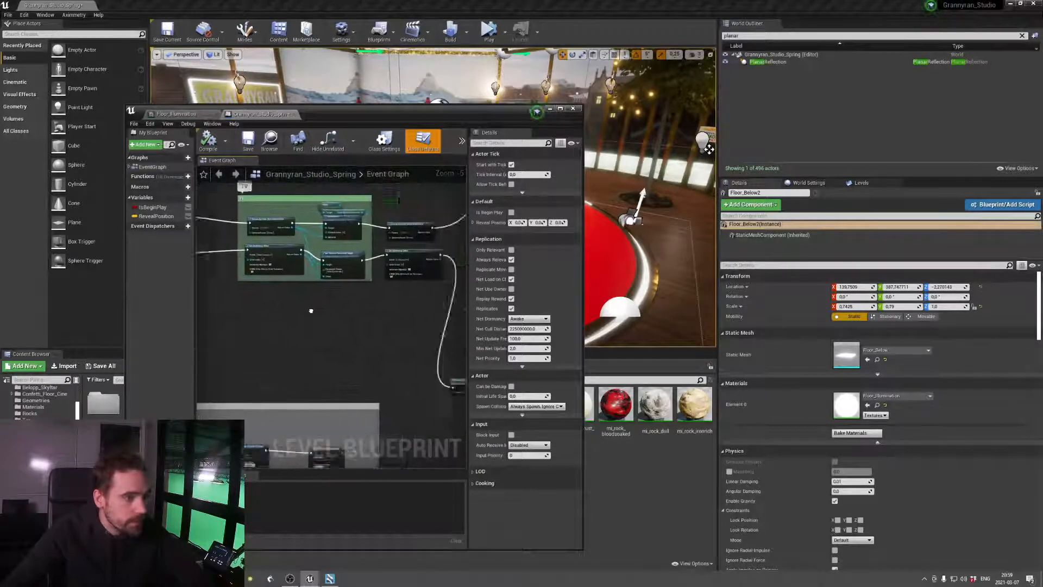
{"action": "right_click_drag", "start_coordinate": [423, 306], "coordinate": [204, 231]}
{"action": "right_click_drag", "start_coordinate": [376, 263], "coordinate": [190, 277]}
{"action": "right_click_drag", "start_coordinate": [345, 282], "coordinate": [283, 285]}
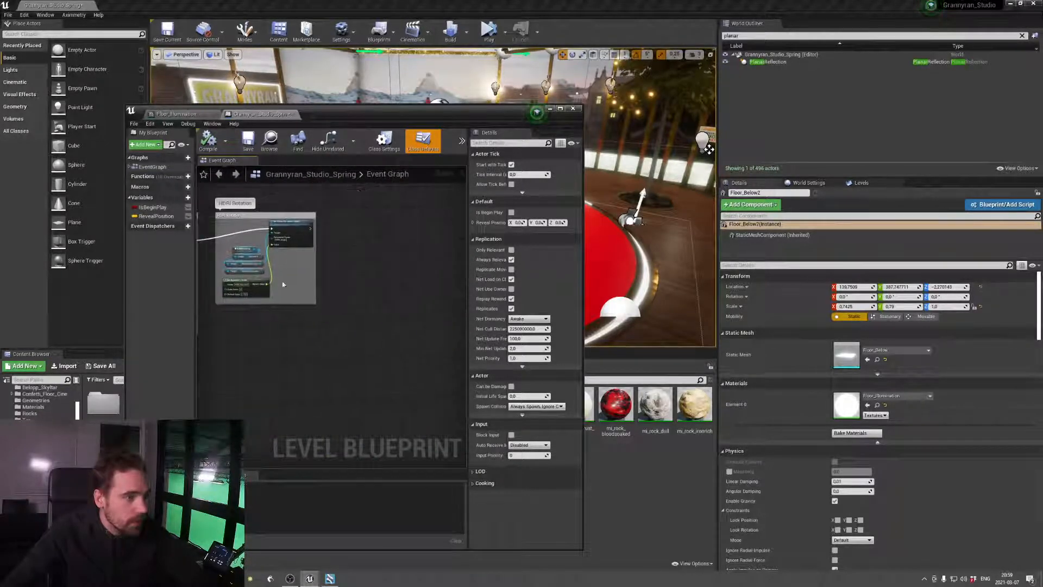
{"action": "scroll", "coordinate": [317, 228], "scroll_direction": "up", "scroll_amount": 4}
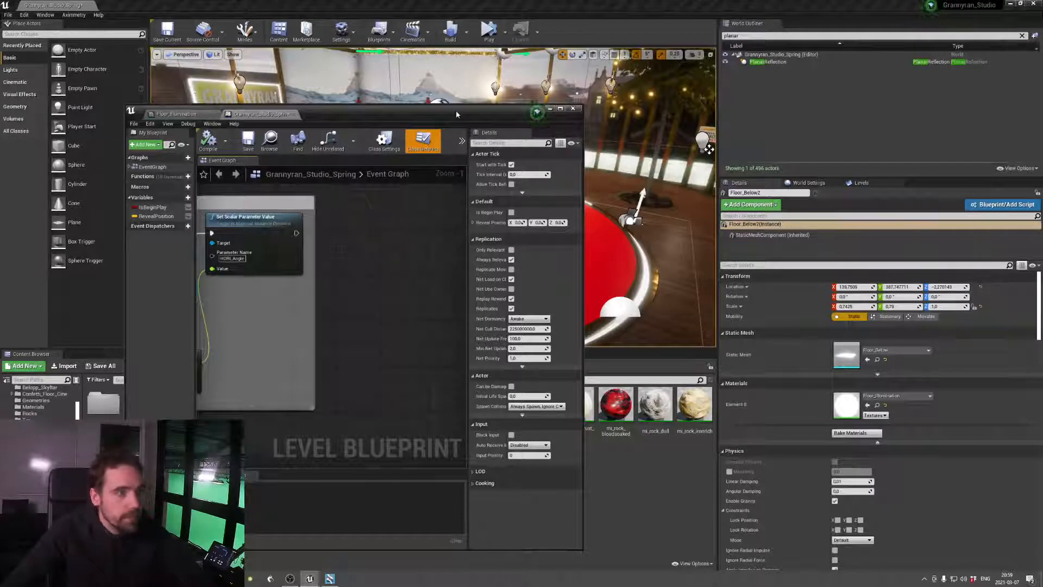
Clear the actor search and add a Floor_Below2 reference to the event graph beside the HDRI_Angle Set Scalar Parameter Value node
{"action": "left_click_drag", "start_coordinate": [457, 114], "coordinate": [419, 267]}
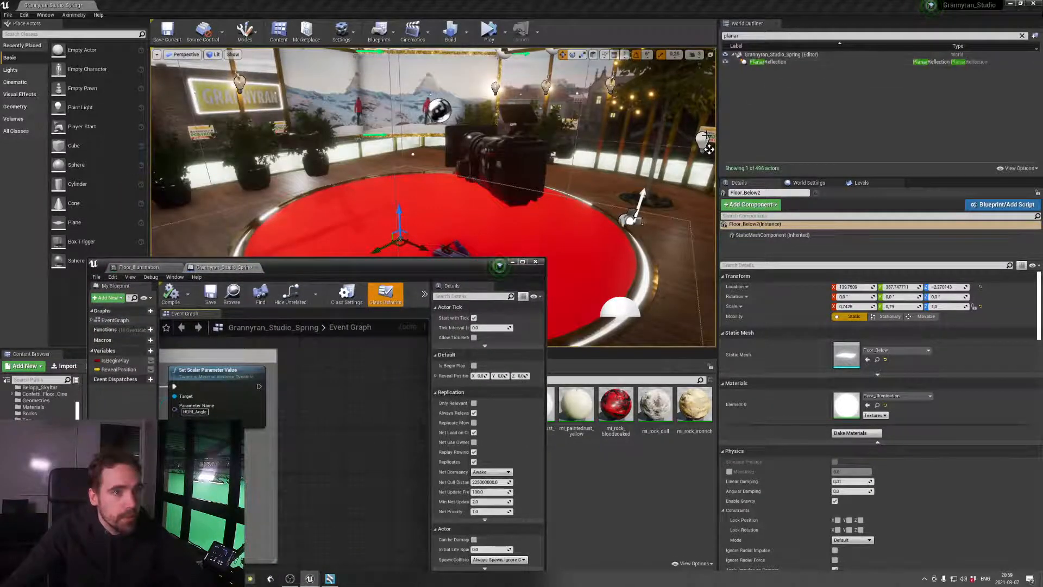
{"action": "left_click", "coordinate": [1022, 36]}
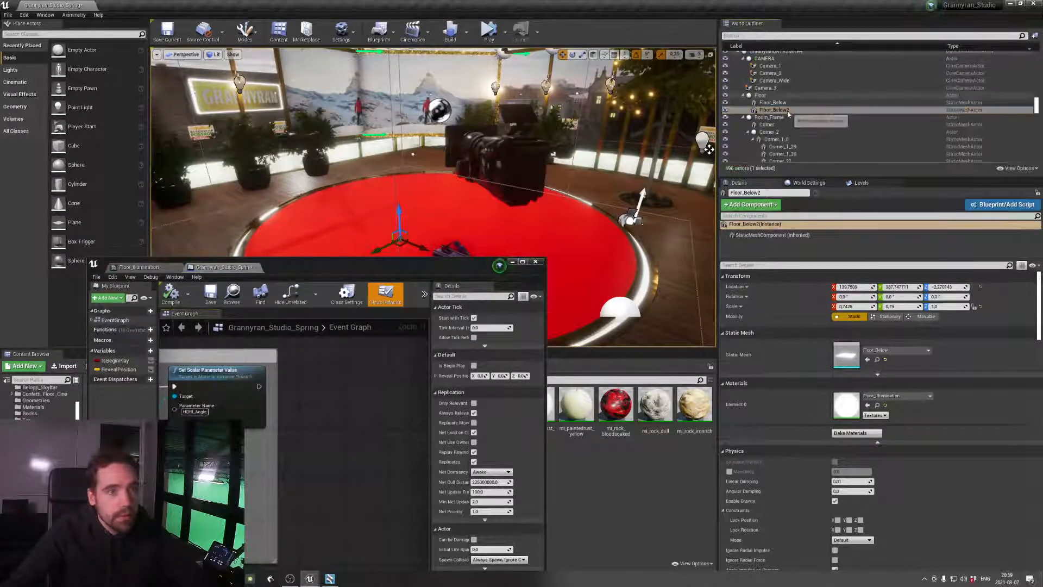
{"action": "left_click", "coordinate": [774, 103]}
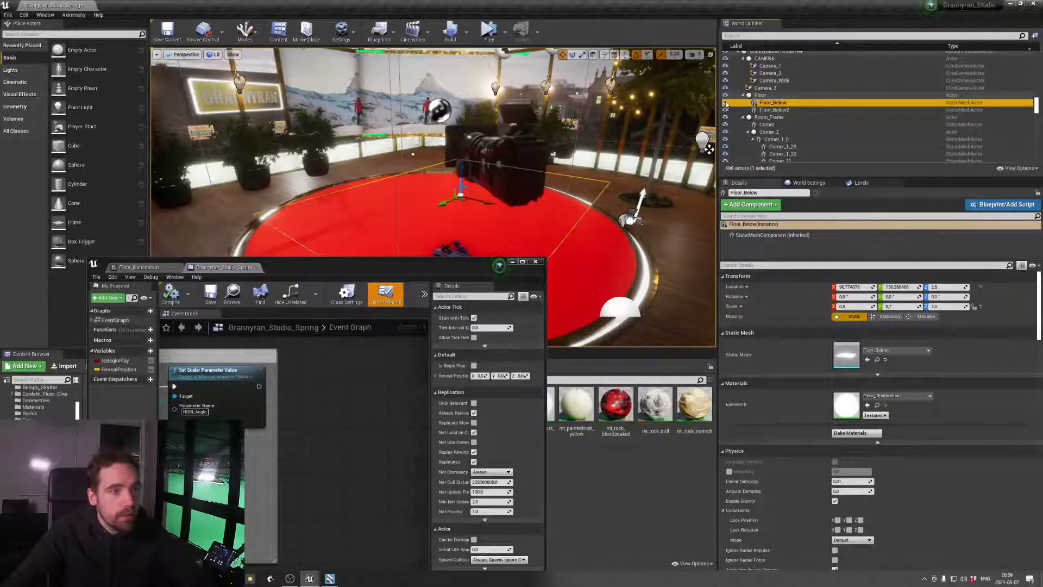
{"action": "left_click", "coordinate": [759, 110]}
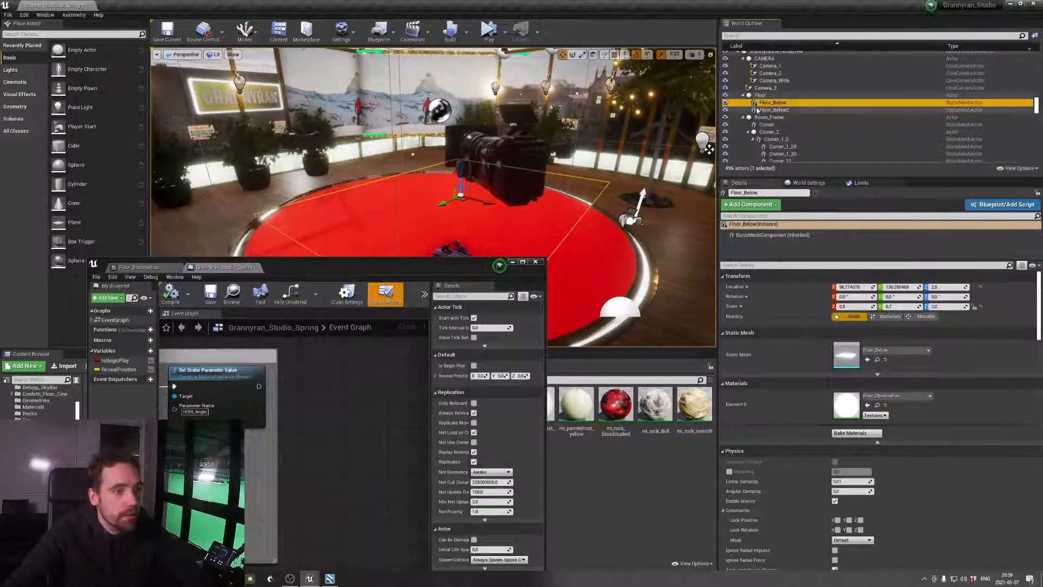
{"action": "left_click_drag", "start_coordinate": [769, 112], "coordinate": [386, 372]}
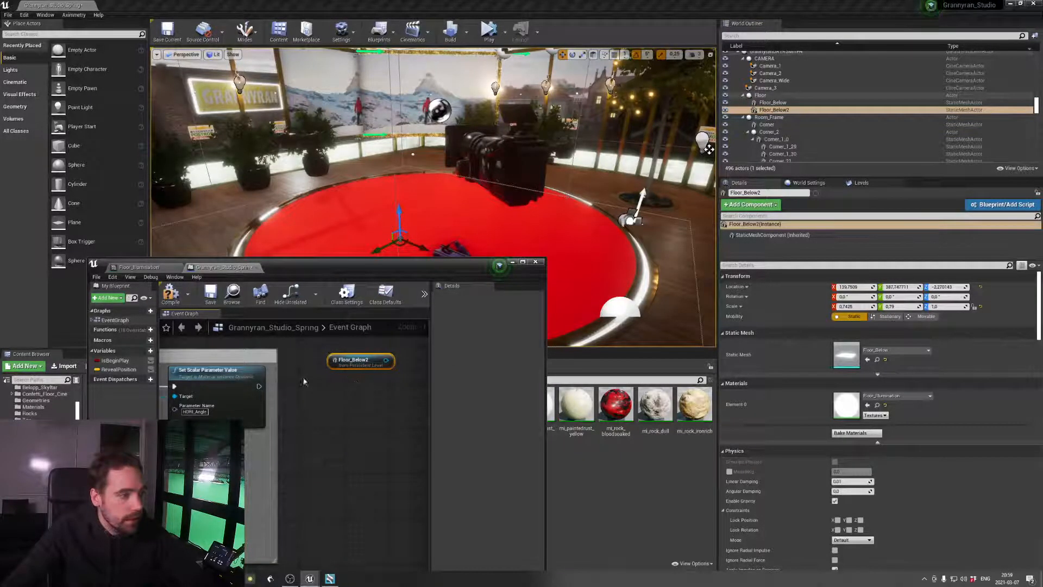
{"action": "mouse_move", "coordinate": [360, 398]}
{"action": "right_mouse_down"}
{"action": "mouse_move", "coordinate": [394, 378]}
{"action": "mouse_move", "coordinate": [355, 386]}
{"action": "right_mouse_up"}
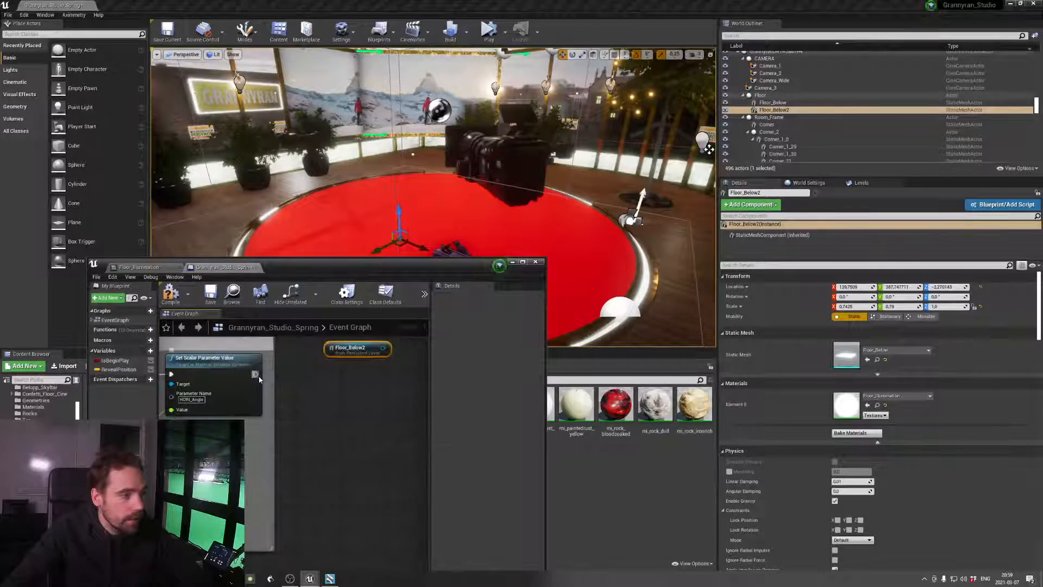
{"action": "left_click_drag", "start_coordinate": [255, 374], "coordinate": [308, 384]}
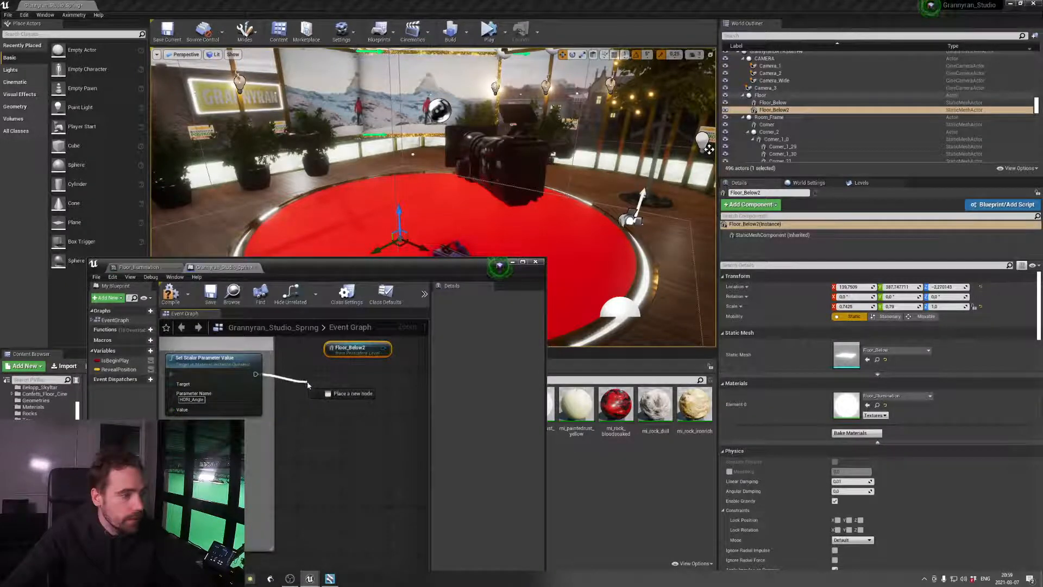
{"action": "left_click", "coordinate": [355, 382]}
Check the emissive parameters in the Floor_Illumination material instance and return to the level blueprint
{"action": "double_click", "coordinate": [850, 406]}
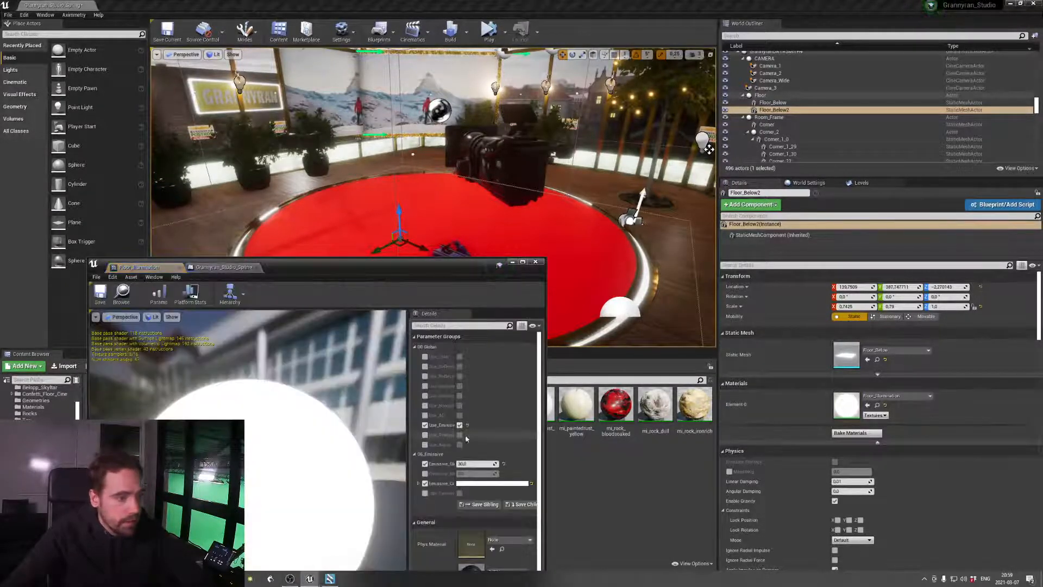
{"action": "left_click_drag", "start_coordinate": [455, 461], "coordinate": [496, 456]}
{"action": "left_click_drag", "start_coordinate": [257, 265], "coordinate": [455, 149]}
{"action": "left_click", "coordinate": [418, 151]}
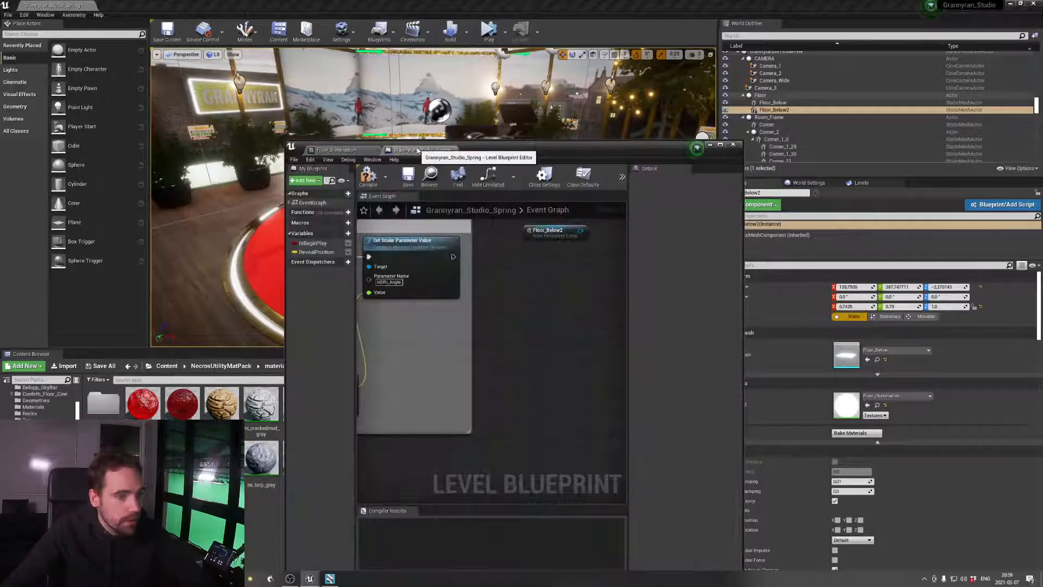
Duplicate the HDRI_Angle Set Scalar Parameter Value node and connect the original's execution output to the copy
{"action": "mouse_move", "coordinate": [556, 270]}
{"action": "left_mouse_down"}
{"action": "mouse_move", "coordinate": [550, 297]}
{"action": "mouse_move", "coordinate": [555, 282]}
{"action": "left_mouse_up"}
{"action": "right_click_drag", "start_coordinate": [517, 301], "coordinate": [559, 298]}
{"action": "left_click", "coordinate": [436, 279]}
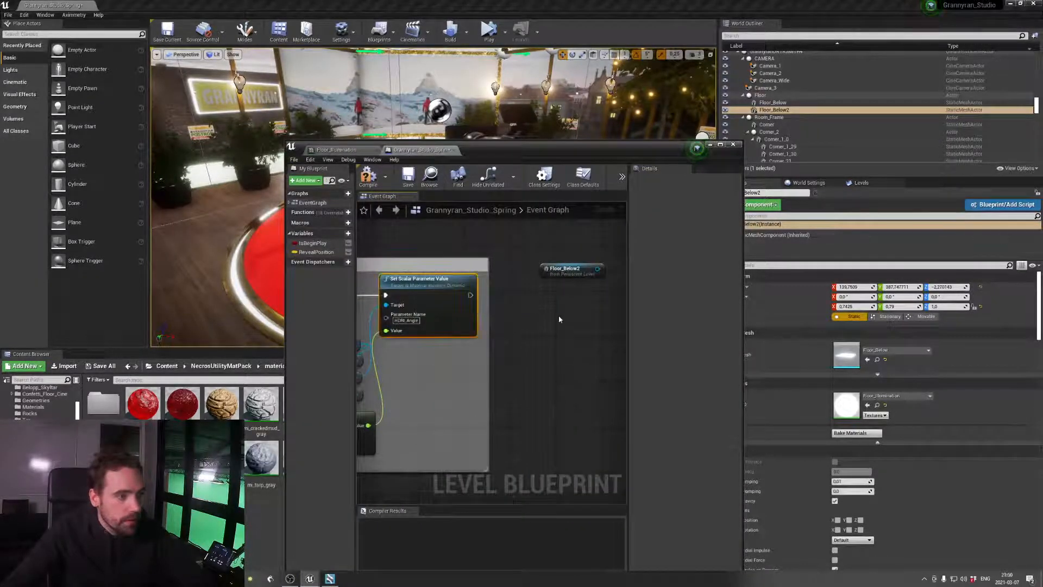
{"action": "key", "text": "ctrl+v"}
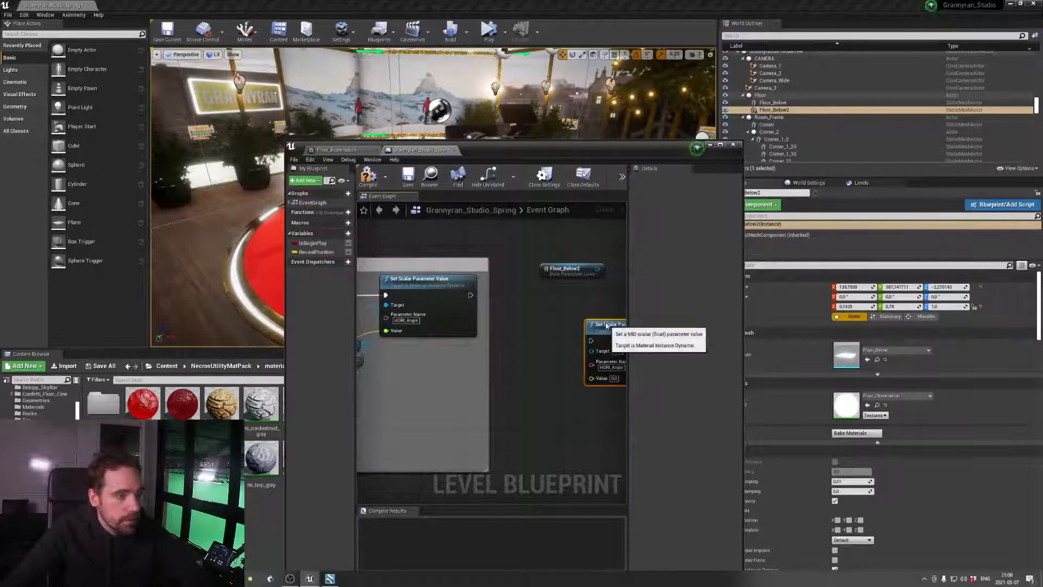
{"action": "left_click_drag", "start_coordinate": [608, 325], "coordinate": [587, 291]}
{"action": "left_click_drag", "start_coordinate": [470, 296], "coordinate": [566, 308]}
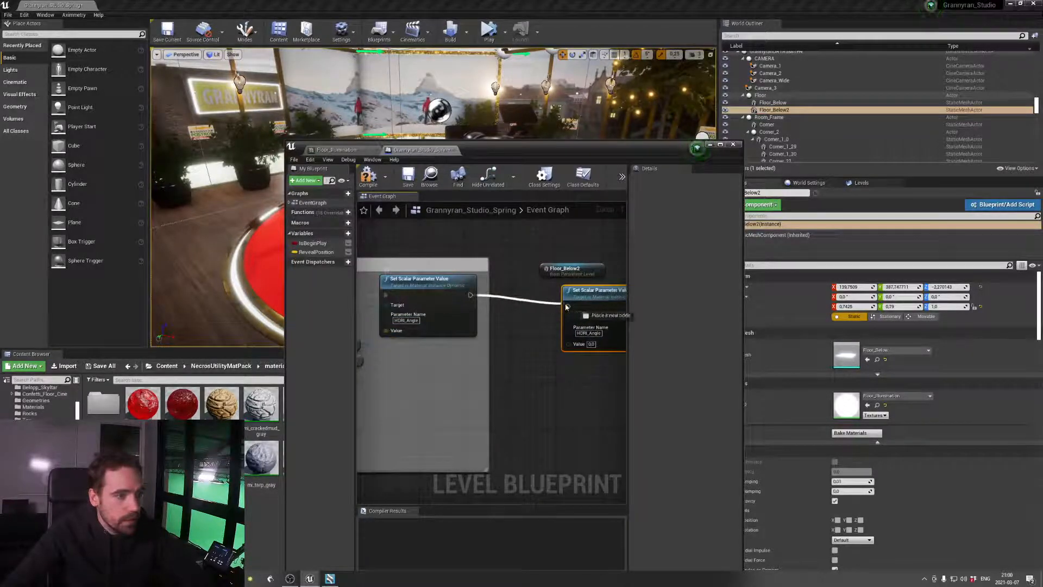
Add a Get Material (StaticMeshComponent) node from the Floor_Below2 reference
{"action": "left_click_drag", "start_coordinate": [586, 271], "coordinate": [573, 322]}
{"action": "left_click", "coordinate": [552, 246]}
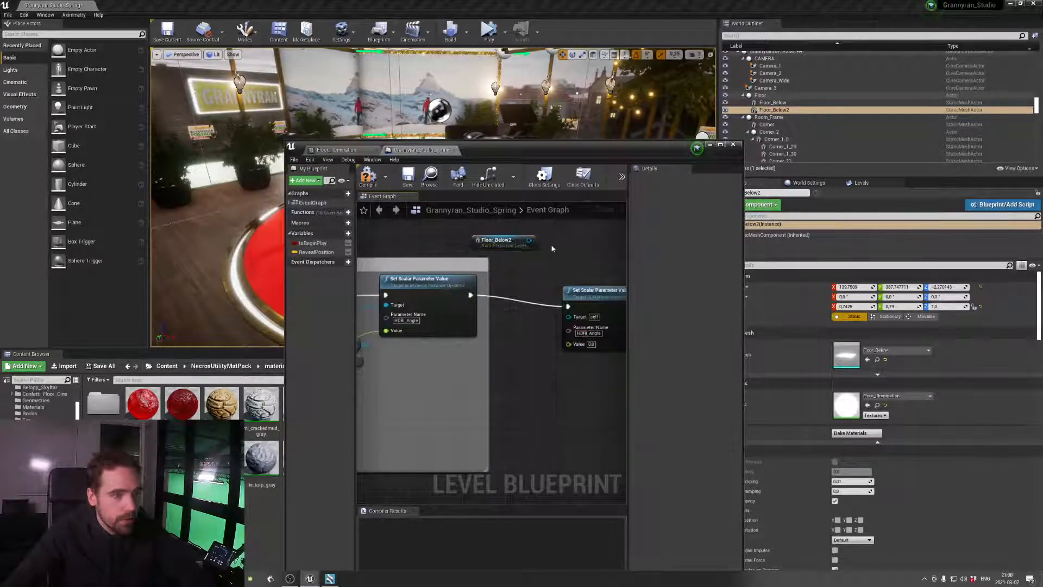
{"action": "left_click_drag", "start_coordinate": [530, 240], "coordinate": [543, 270]}
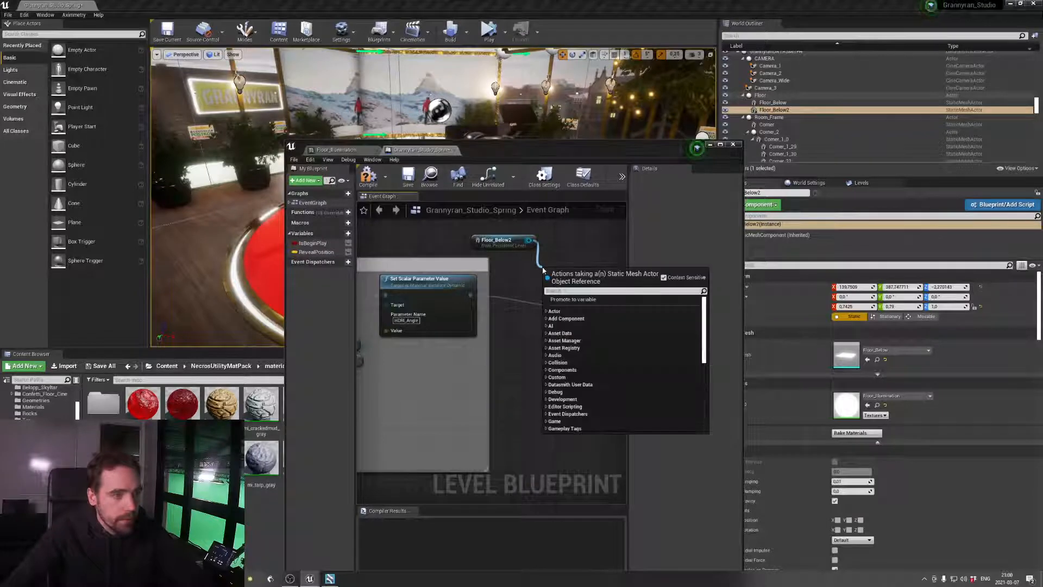
{"action": "type", "text": "material"}
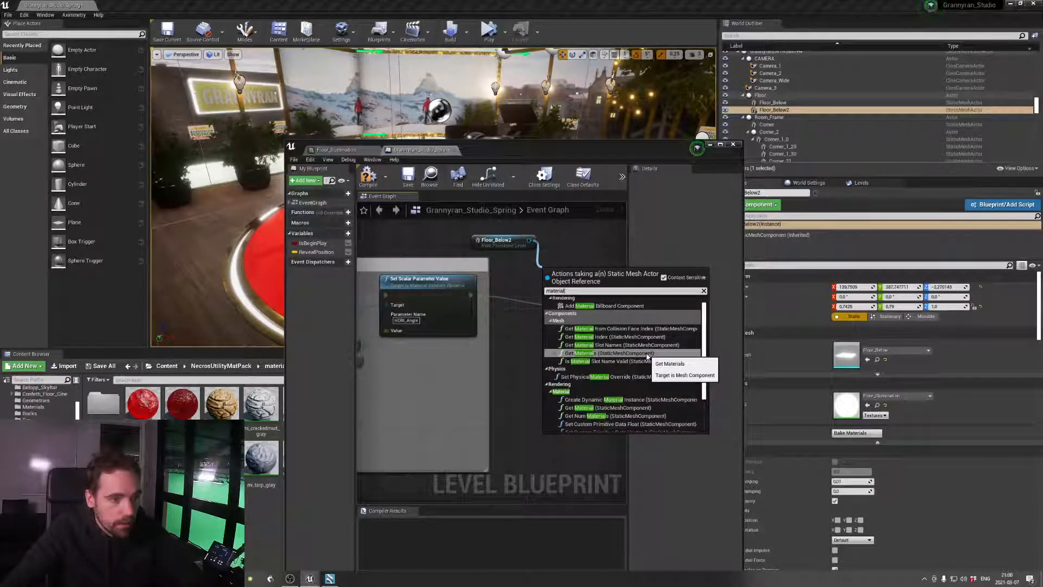
{"action": "left_click", "coordinate": [649, 408]}
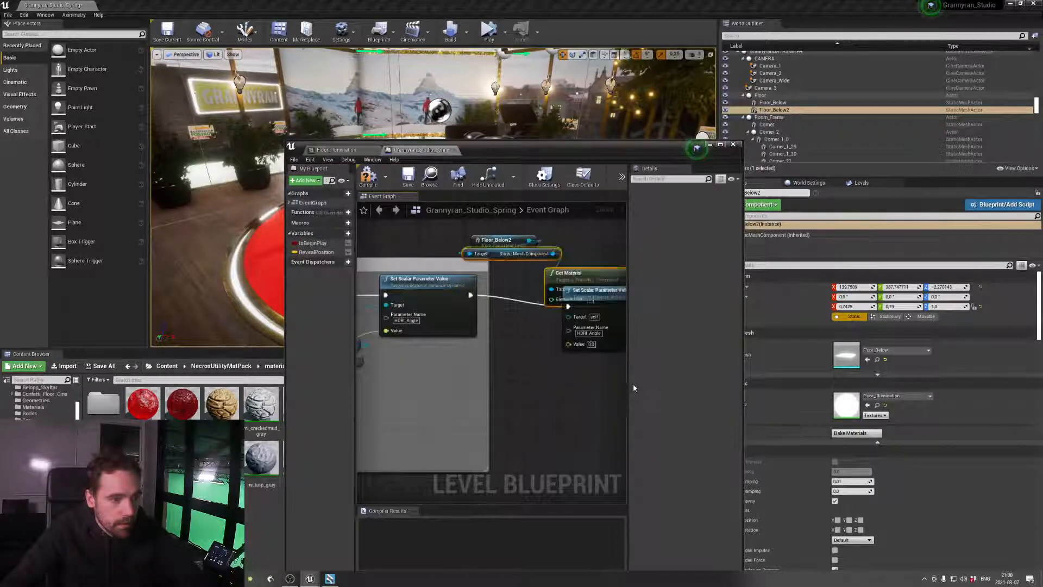
Delete the copied Set Scalar Parameter Value, Get Material, Static Mesh Component and Floor_Below2 nodes from the event graph
{"action": "left_click_drag", "start_coordinate": [632, 289], "coordinate": [603, 292]}
{"action": "left_click", "coordinate": [584, 292]}
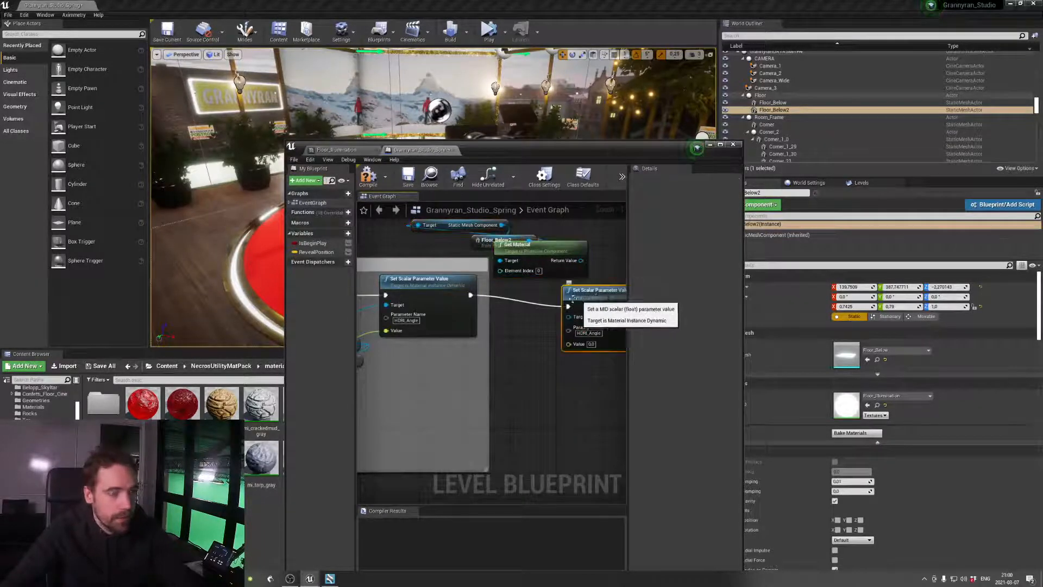
{"action": "key", "text": "Delete"}
{"action": "left_click_drag", "start_coordinate": [521, 246], "coordinate": [567, 286]}
{"action": "key", "text": "Delete"}
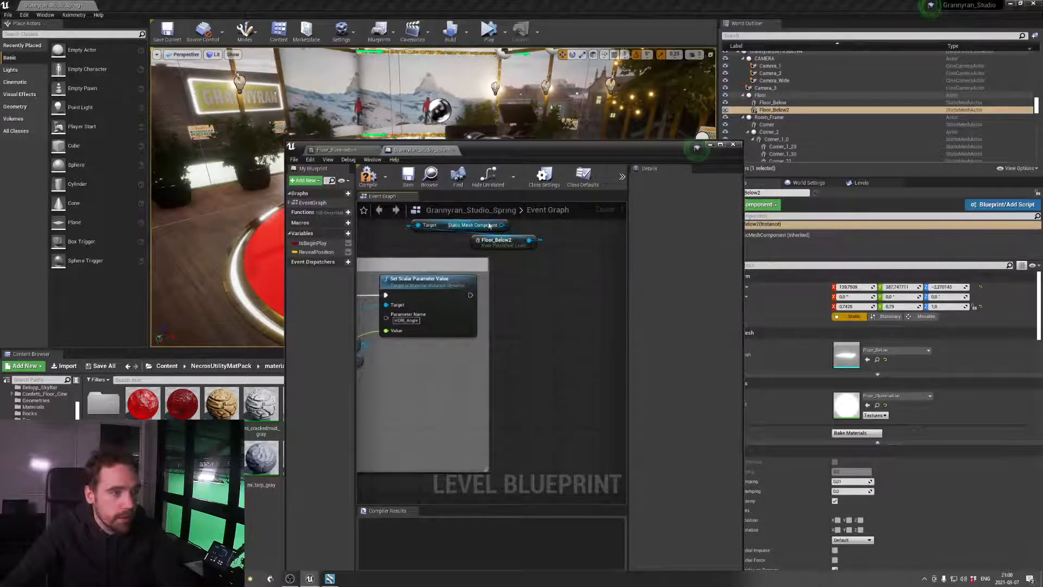
{"action": "left_click", "coordinate": [452, 223]}
{"action": "key", "text": "Delete"}
{"action": "left_click", "coordinate": [513, 239]}
{"action": "key", "text": "Delete"}
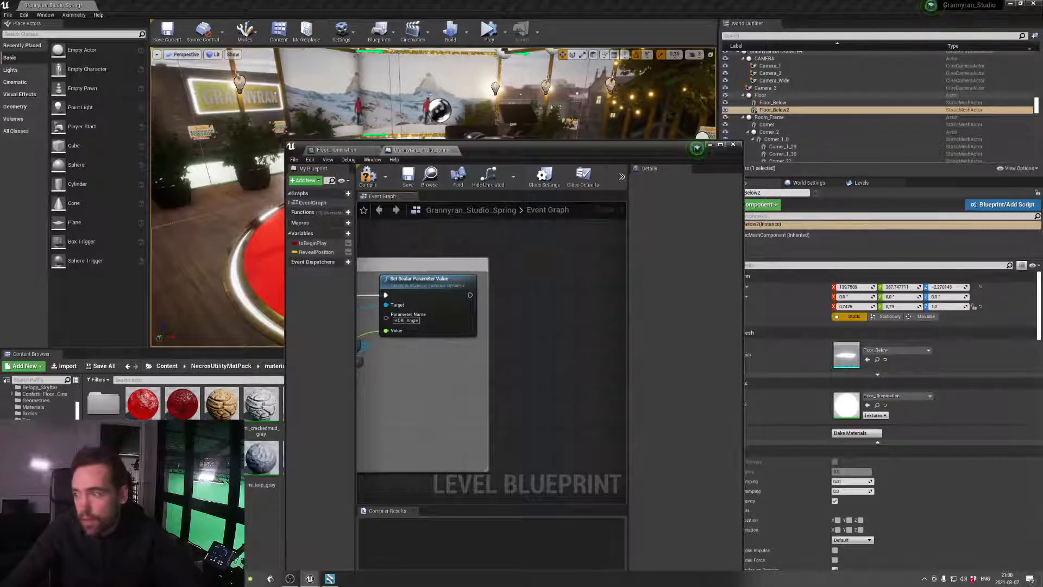
Examine how the HDRI Intensity section wires its Get Aximmetry Scalar and HDRIBackdrop nodes into Set Scalar Parameter Value on Materials
{"action": "scroll", "coordinate": [537, 253], "scroll_direction": "down", "scroll_amount": 5}
{"action": "scroll", "coordinate": [598, 362], "scroll_direction": "up", "scroll_amount": 4}
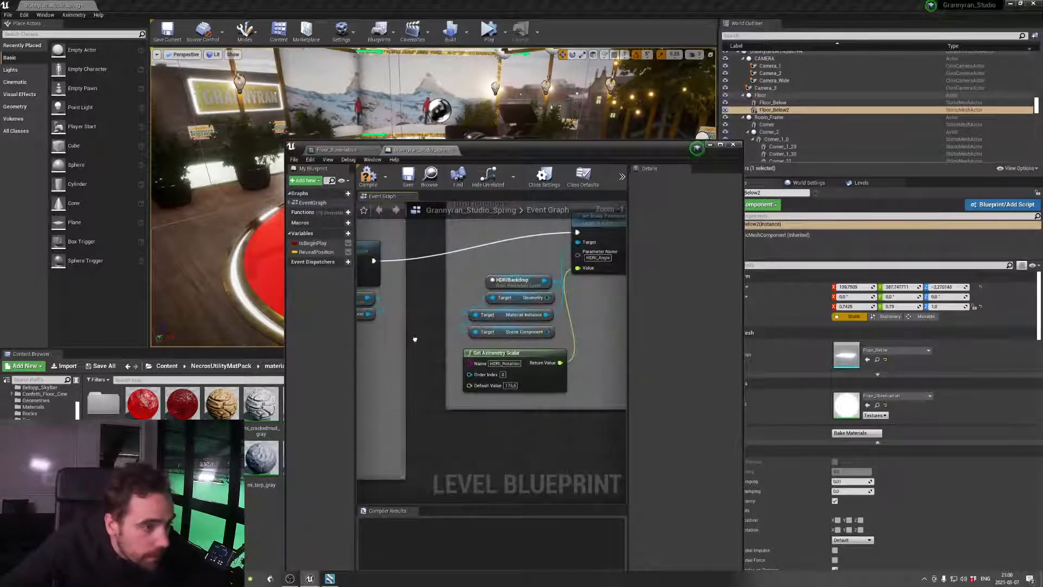
{"action": "scroll", "coordinate": [500, 335], "scroll_direction": "down", "scroll_amount": 3}
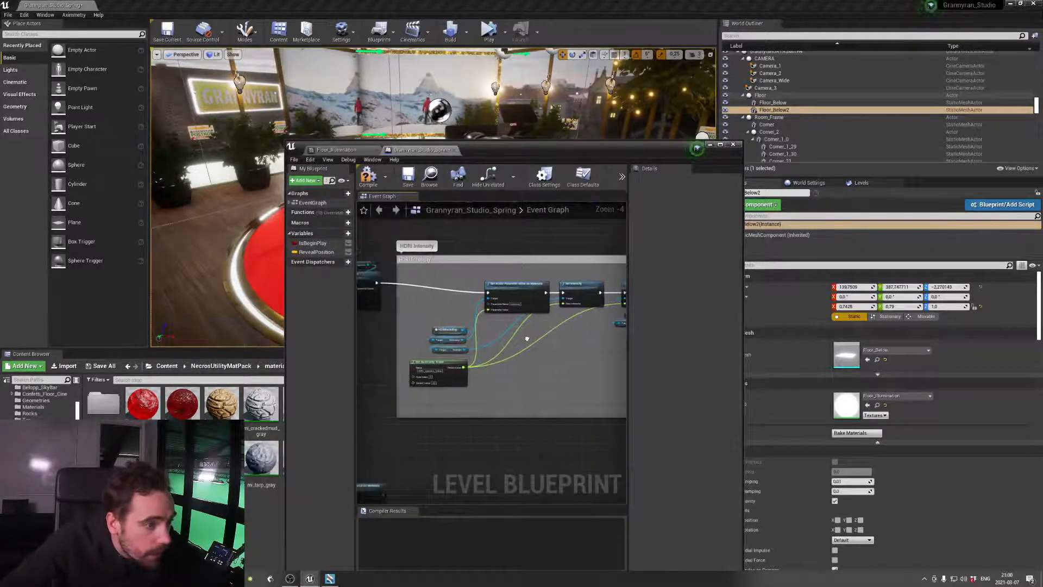
{"action": "right_click_drag", "start_coordinate": [480, 343], "coordinate": [508, 342]}
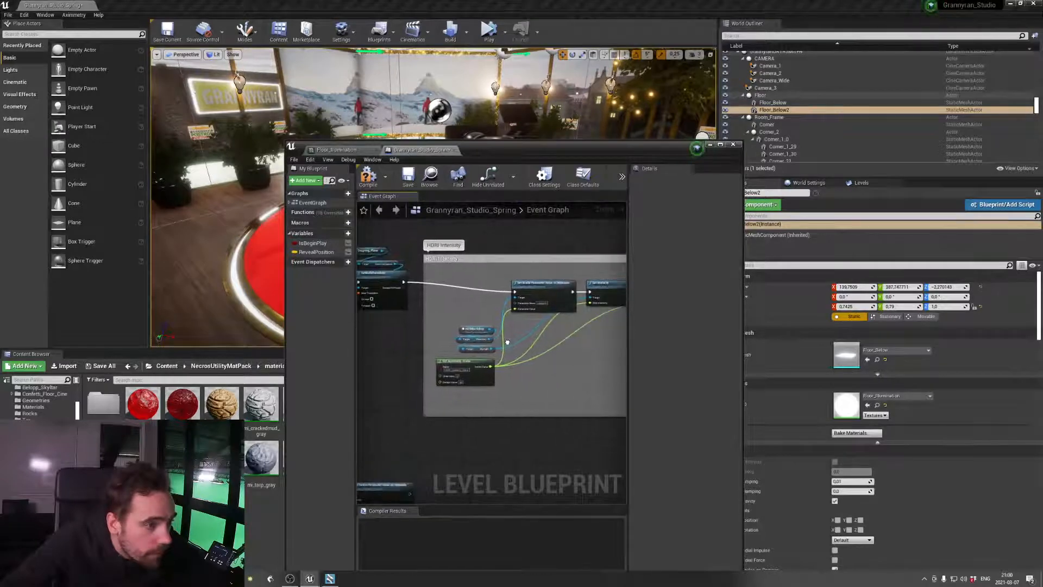
{"action": "scroll", "coordinate": [481, 348], "scroll_direction": "up", "scroll_amount": 3}
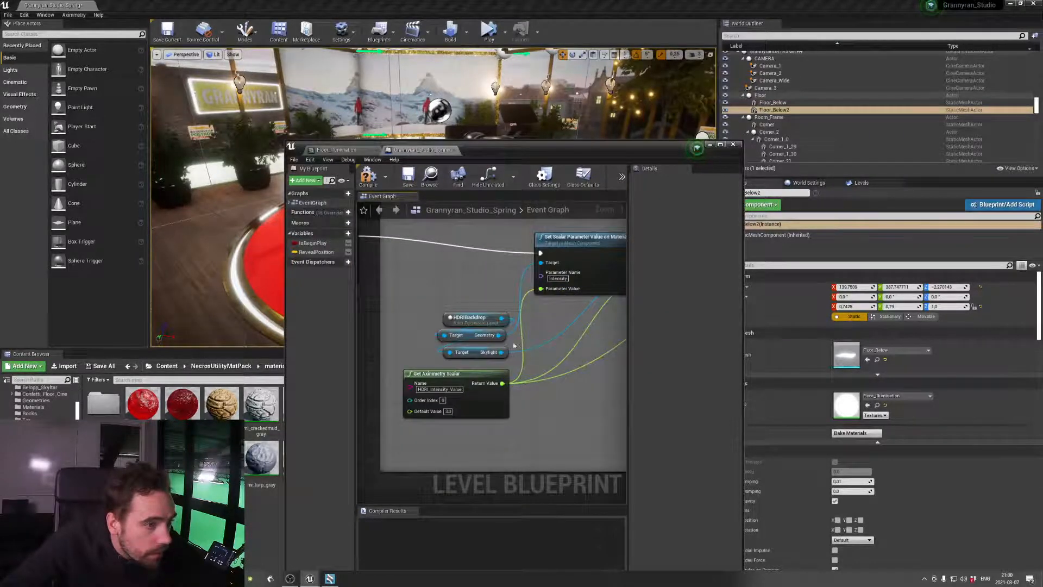
{"action": "right_click_drag", "start_coordinate": [498, 324], "coordinate": [475, 332]}
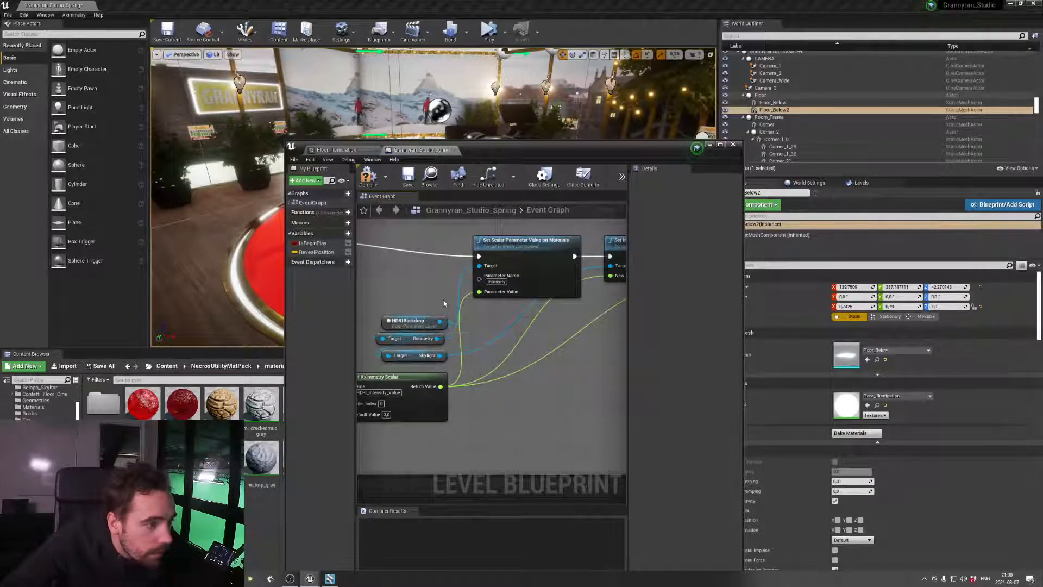
{"action": "right_click_drag", "start_coordinate": [534, 333], "coordinate": [384, 330]}
{"action": "right_click_drag", "start_coordinate": [616, 333], "coordinate": [317, 370]}
{"action": "left_click_drag", "start_coordinate": [420, 267], "coordinate": [493, 269]}
{"action": "type", "text": "set scalar param"}
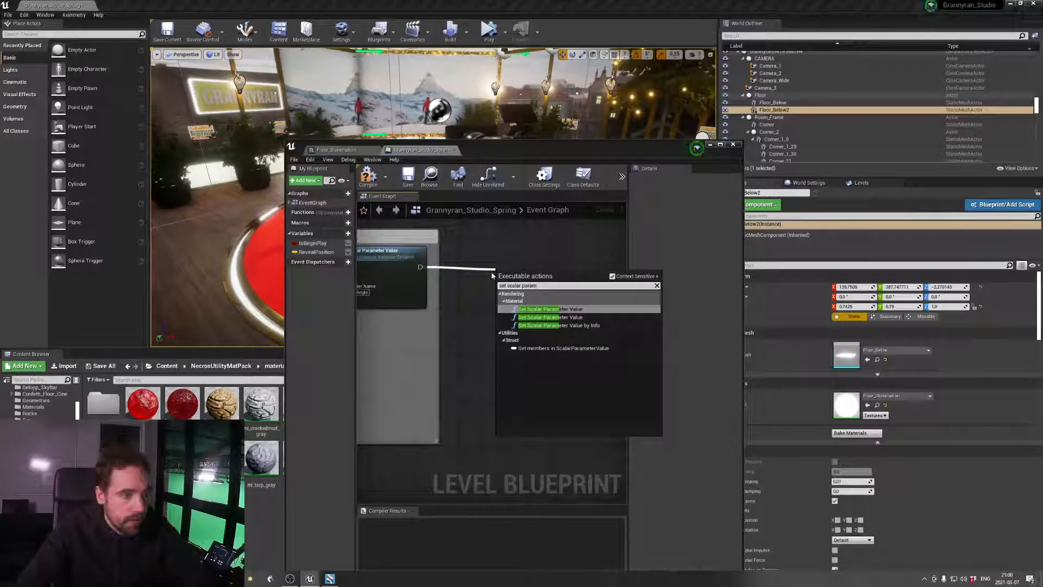
{"action": "key", "text": "Down"}
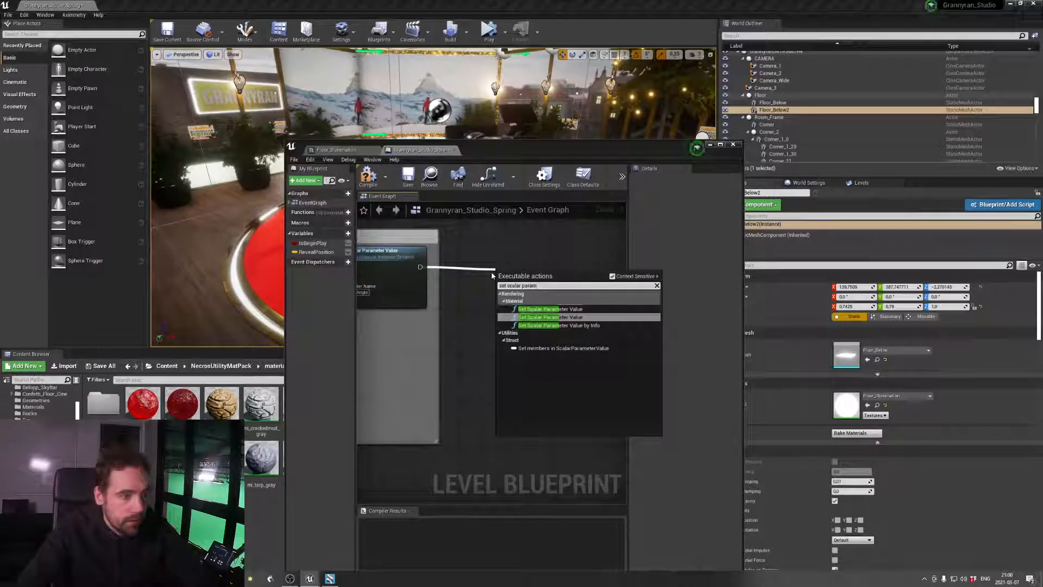
{"action": "key", "text": "Return"}
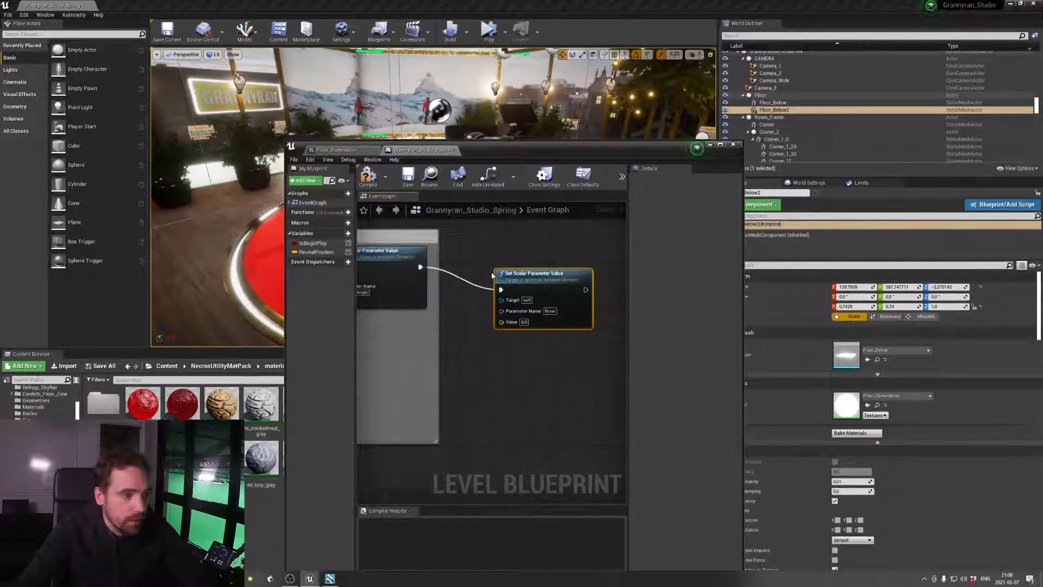
{"action": "key", "text": "Delete"}
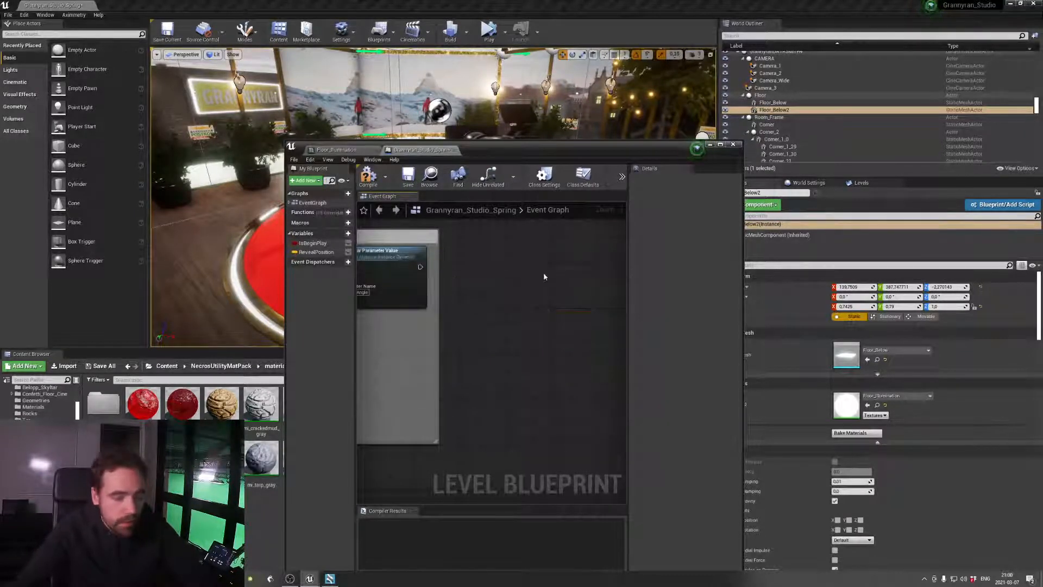
{"action": "left_click_drag", "start_coordinate": [420, 266], "coordinate": [422, 267]}
{"action": "left_click_drag", "start_coordinate": [501, 274], "coordinate": [500, 274]}
{"action": "type", "text": "set scalar pa"}
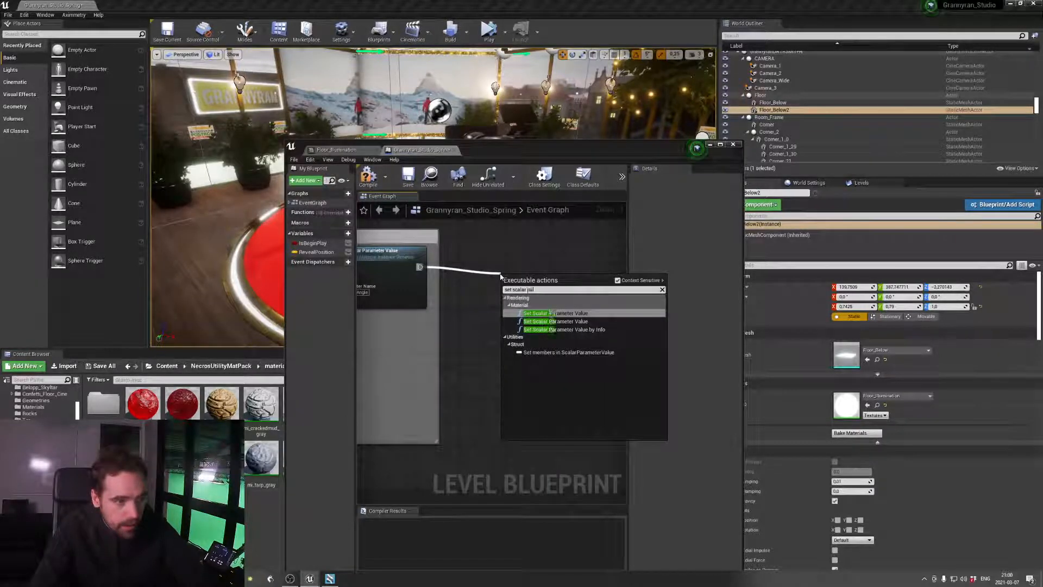
{"action": "key", "text": "Return"}
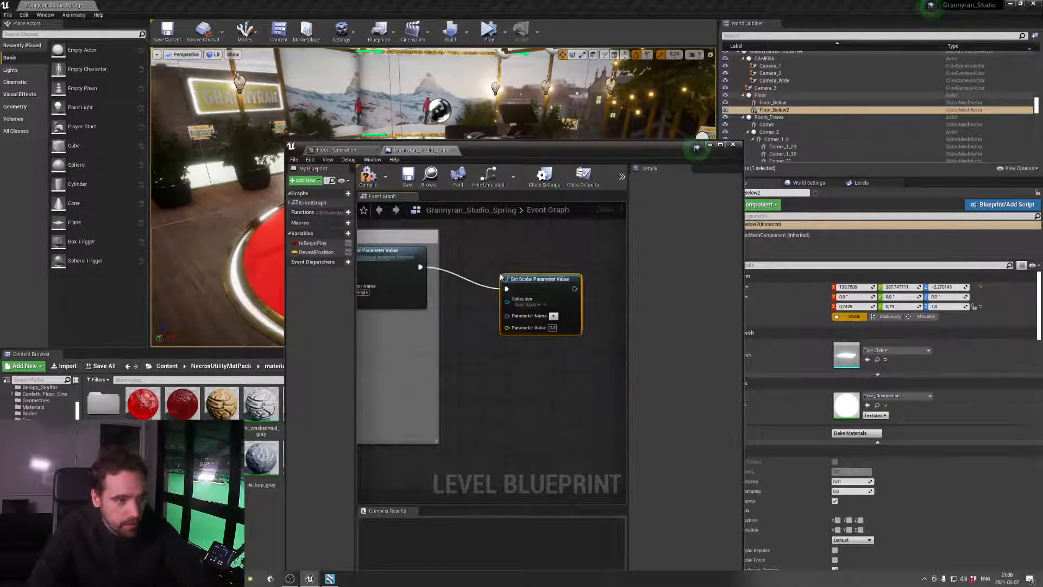
{"action": "left_click", "coordinate": [538, 305]}
{"action": "left_click", "coordinate": [543, 279]}
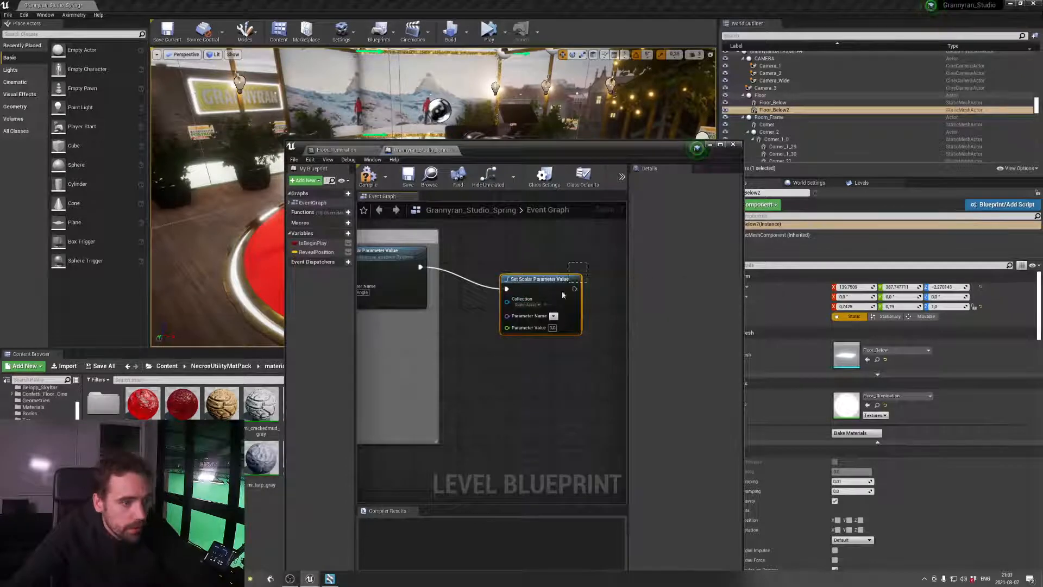
{"action": "key", "text": "Delete"}
Add a Set Scalar Parameter Value node for a dynamic material instance after the HDRI_Angle node
{"action": "left_click_drag", "start_coordinate": [421, 266], "coordinate": [518, 280]}
{"action": "type", "text": "set"}
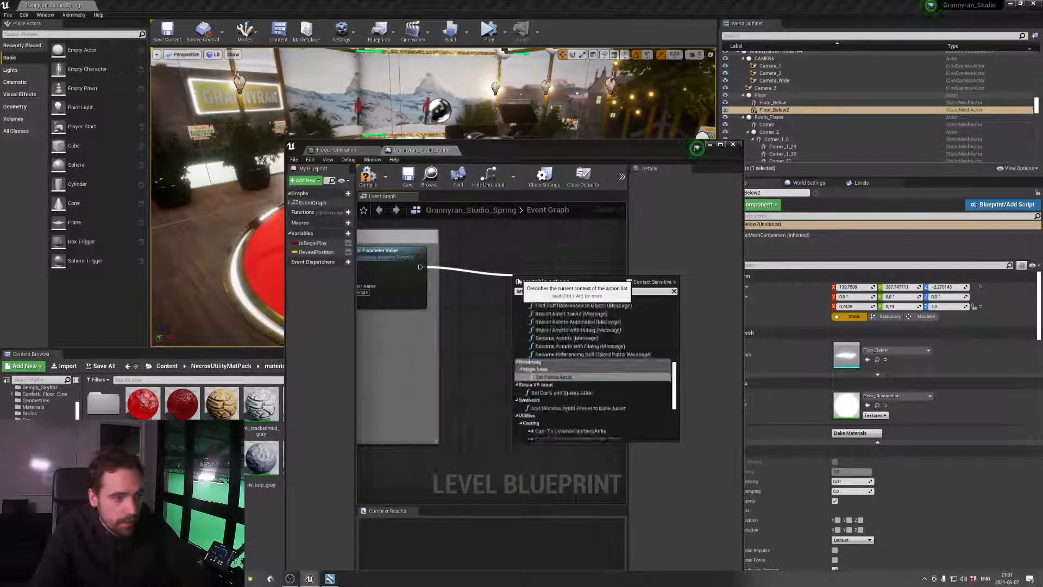
{"action": "type", "text": " scalar"}
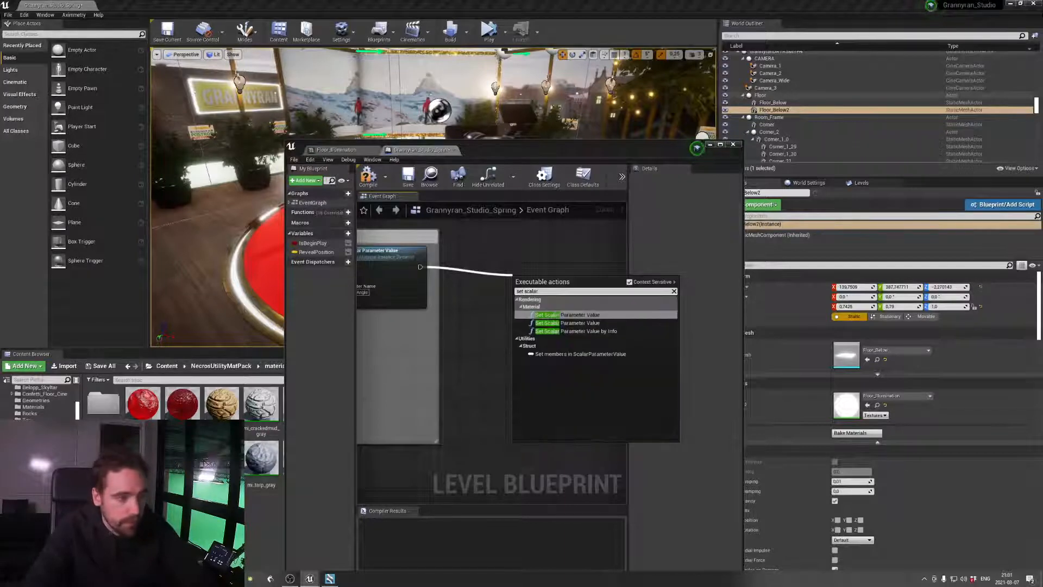
{"action": "left_click", "coordinate": [568, 314]}
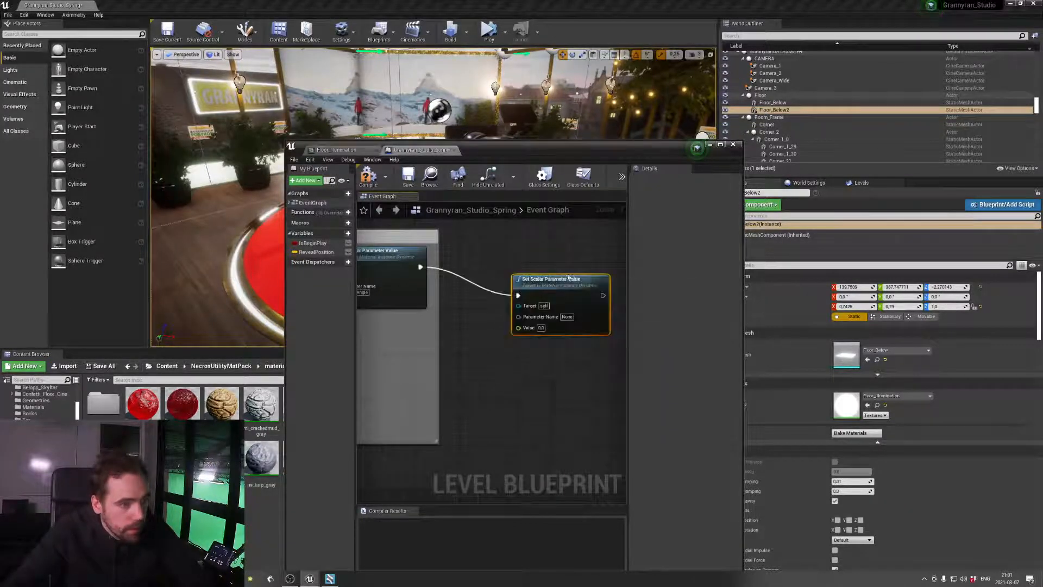
{"action": "left_click_drag", "start_coordinate": [575, 279], "coordinate": [592, 262]}
Add a Floor_Below2 reference, try it as the new node's Target, and delete that Set Scalar Parameter Value node
{"action": "left_click_drag", "start_coordinate": [774, 110], "coordinate": [539, 295]}
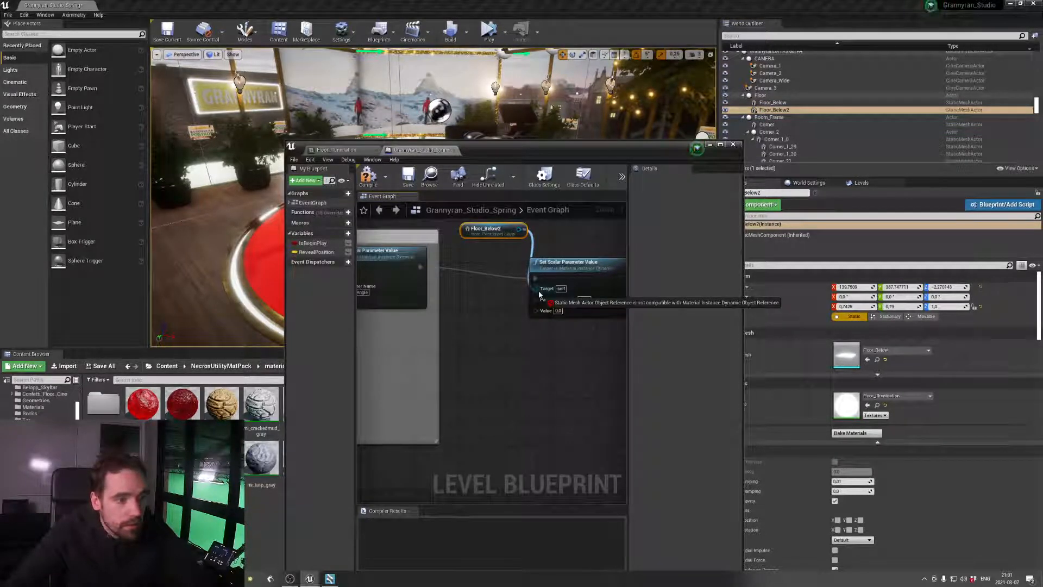
{"action": "left_click_drag", "start_coordinate": [540, 295], "coordinate": [540, 296]}
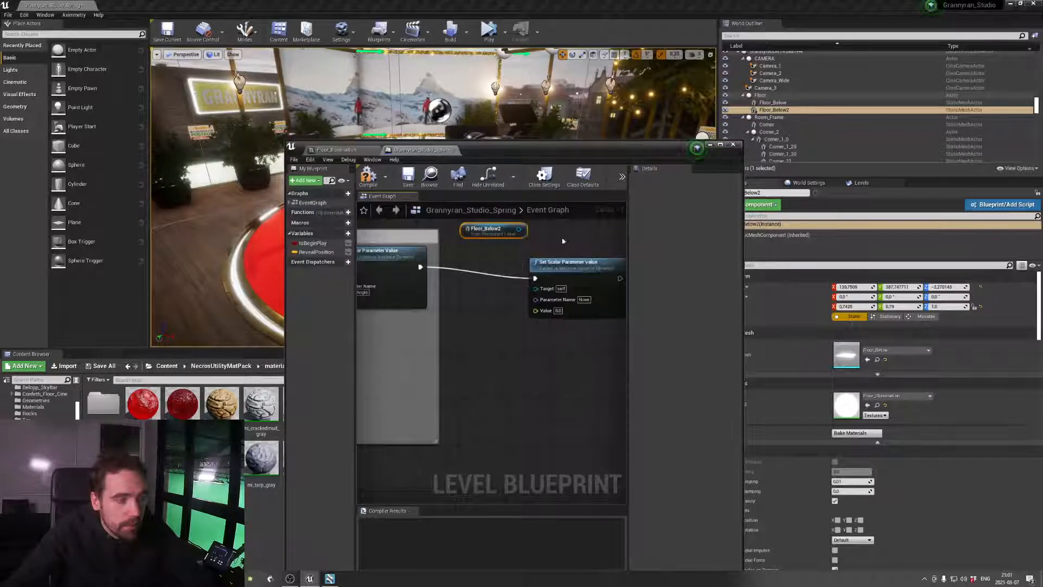
{"action": "left_click", "coordinate": [585, 277]}
{"action": "key", "text": "Delete"}
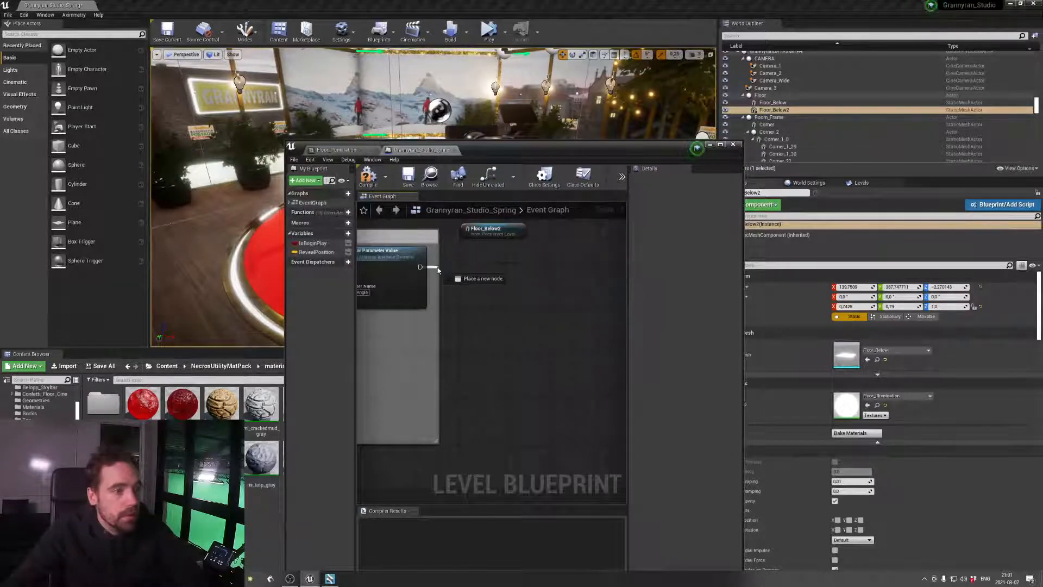
Add Set Scalar Parameter Value on Materials (StaticMeshComponent) from the Floor_Below2 reference and connect the HDRI_Angle node's execution output to it
{"action": "left_click_drag", "start_coordinate": [521, 228], "coordinate": [553, 270]}
{"action": "type", "text": "set material"}
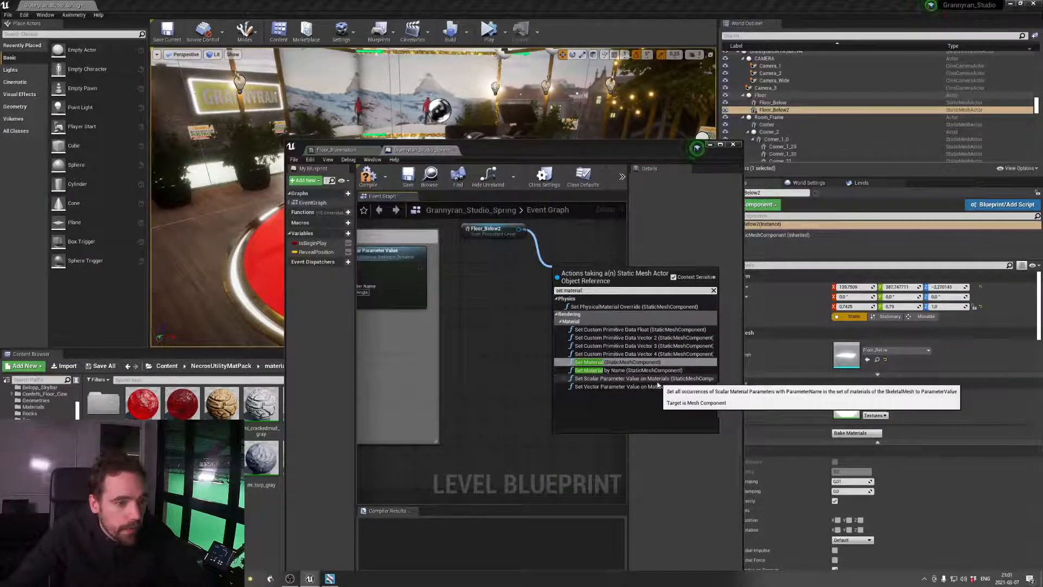
{"action": "left_click", "coordinate": [609, 386]}
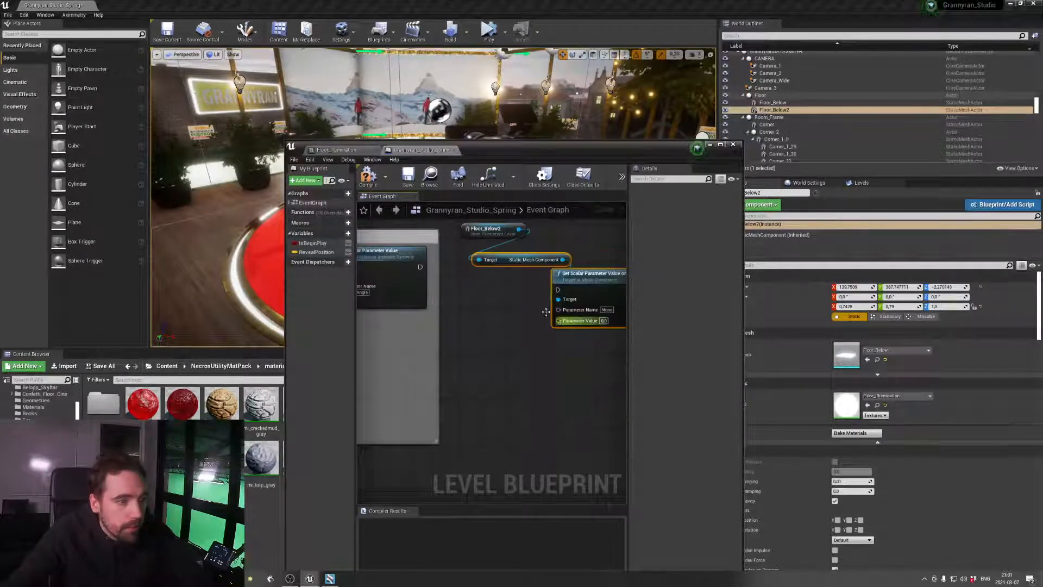
{"action": "left_click_drag", "start_coordinate": [512, 285], "coordinate": [557, 294]}
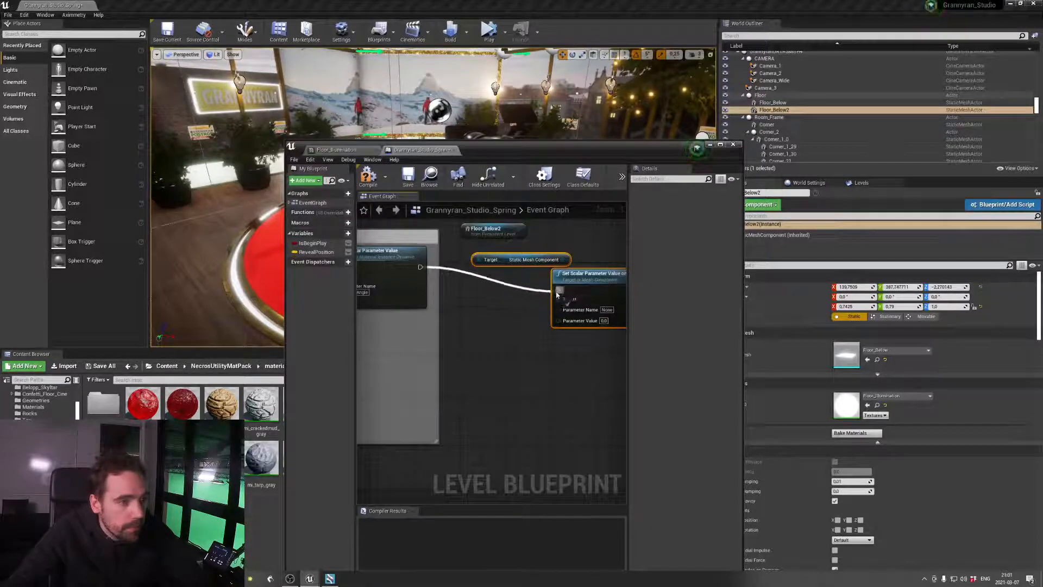
Try to copy the Emissive_Glow_Strength name from the Floor_Illumination material instance into the new node's Parameter Name
{"action": "double_click", "coordinate": [847, 405]}
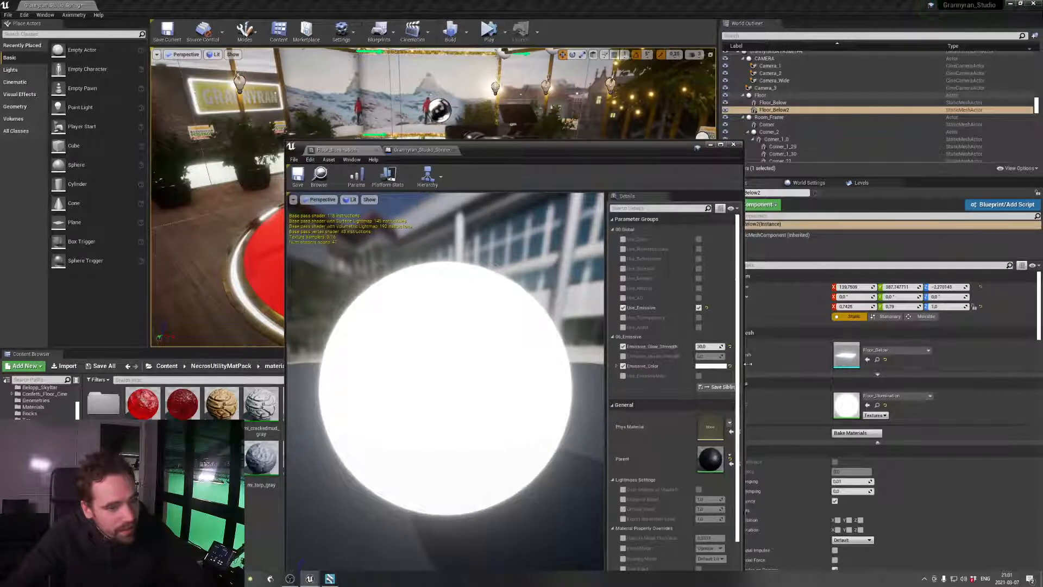
{"action": "left_click_drag", "start_coordinate": [737, 387], "coordinate": [869, 365]}
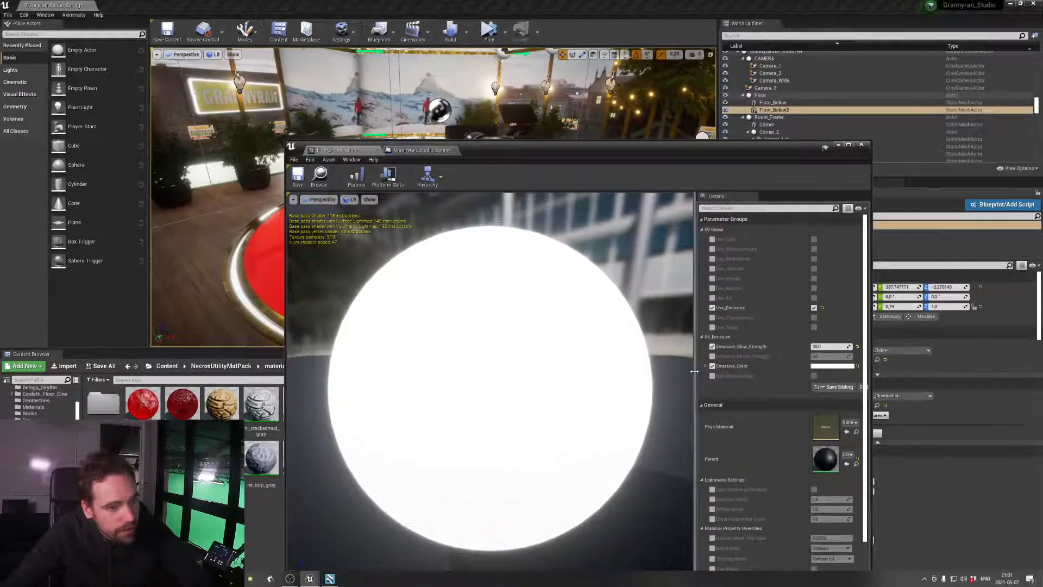
{"action": "left_click_drag", "start_coordinate": [699, 371], "coordinate": [638, 370]}
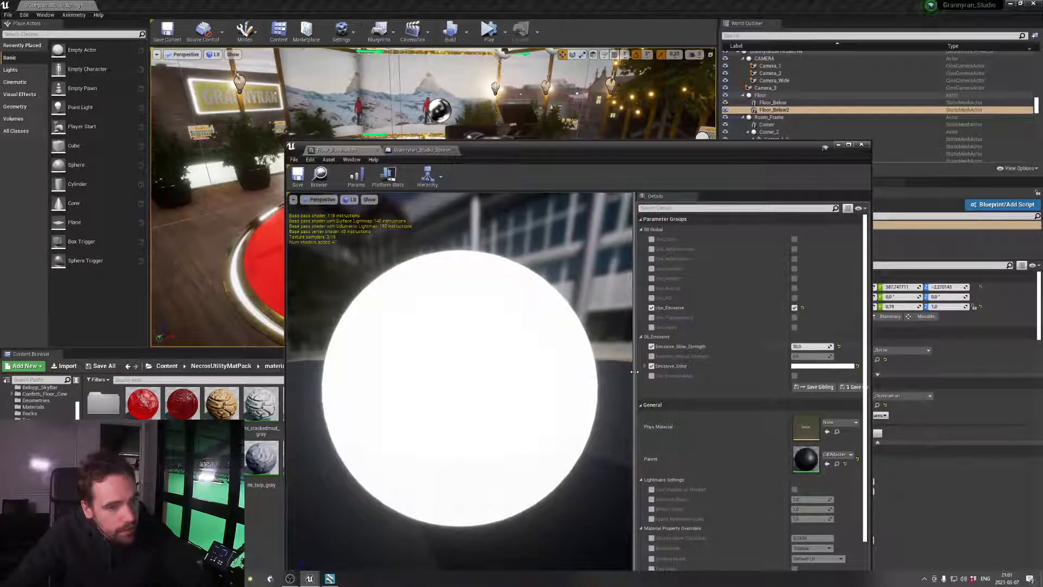
{"action": "right_click", "coordinate": [685, 349]}
{"action": "left_click", "coordinate": [704, 351]}
{"action": "left_click", "coordinate": [419, 150]}
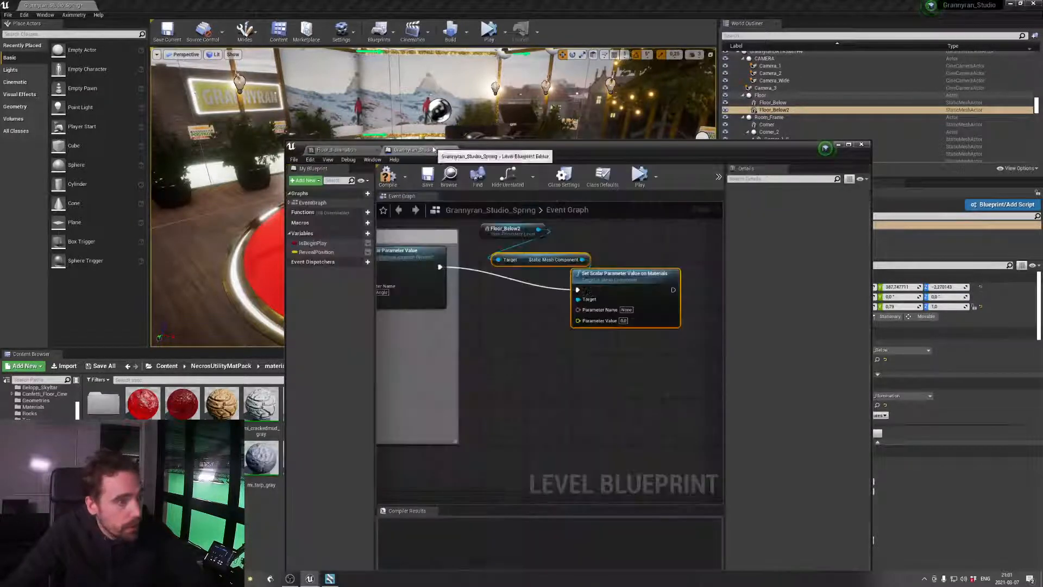
{"action": "left_click", "coordinate": [627, 310]}
{"action": "key", "text": "ctrl+v"}
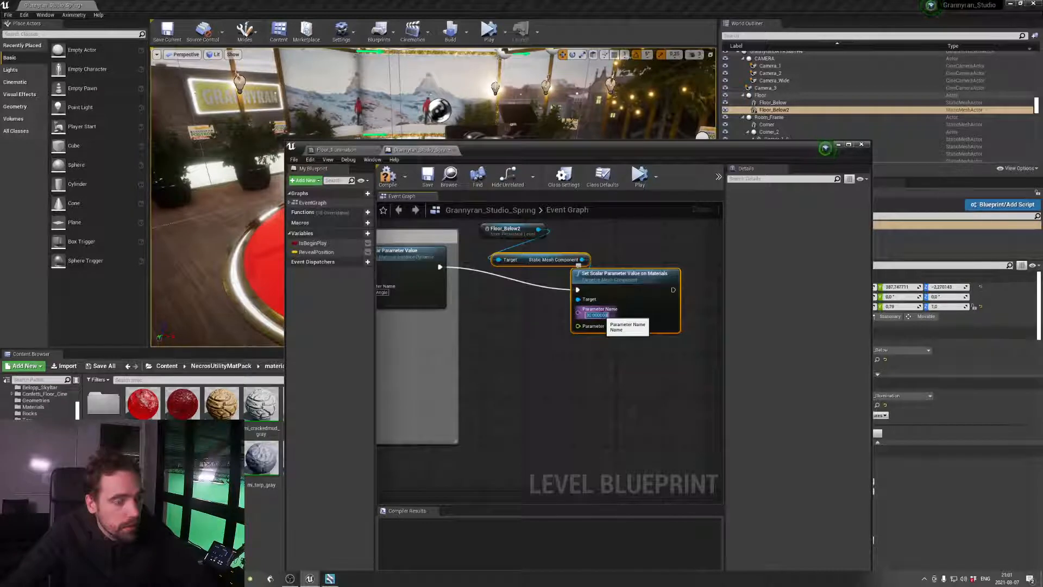
Set the node's Parameter Name to Emissive_Glow_Strength, checking its spelling against the Floor_Illumination material instance
{"action": "left_click", "coordinate": [356, 150]}
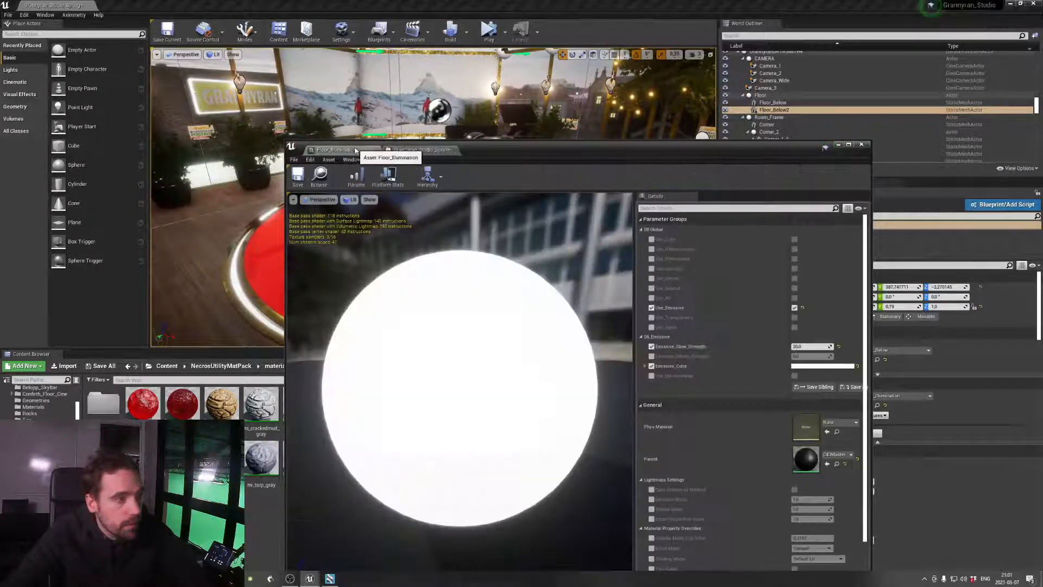
{"action": "left_click", "coordinate": [408, 151]}
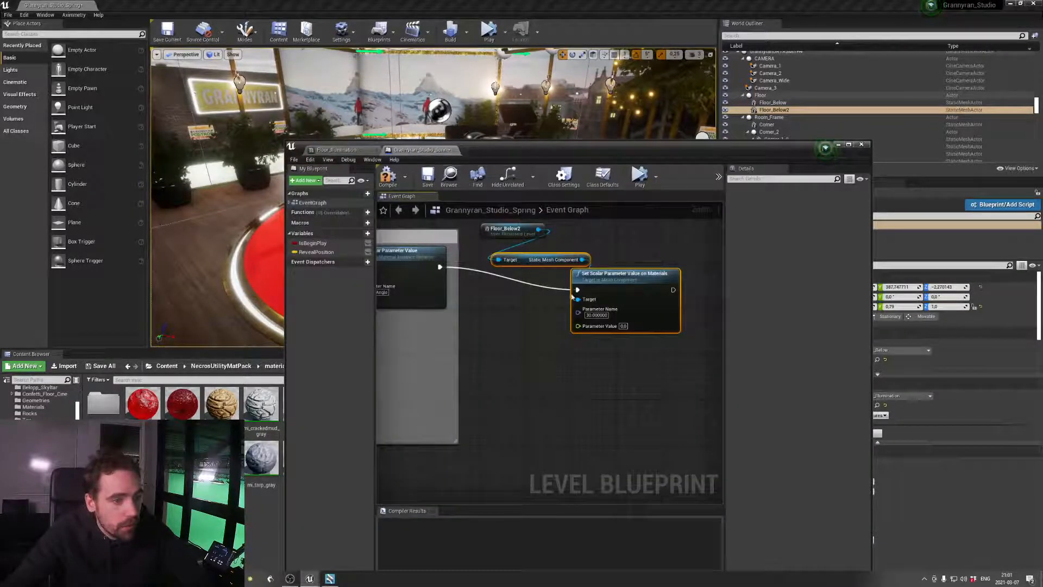
{"action": "key", "text": "BackSpace"}
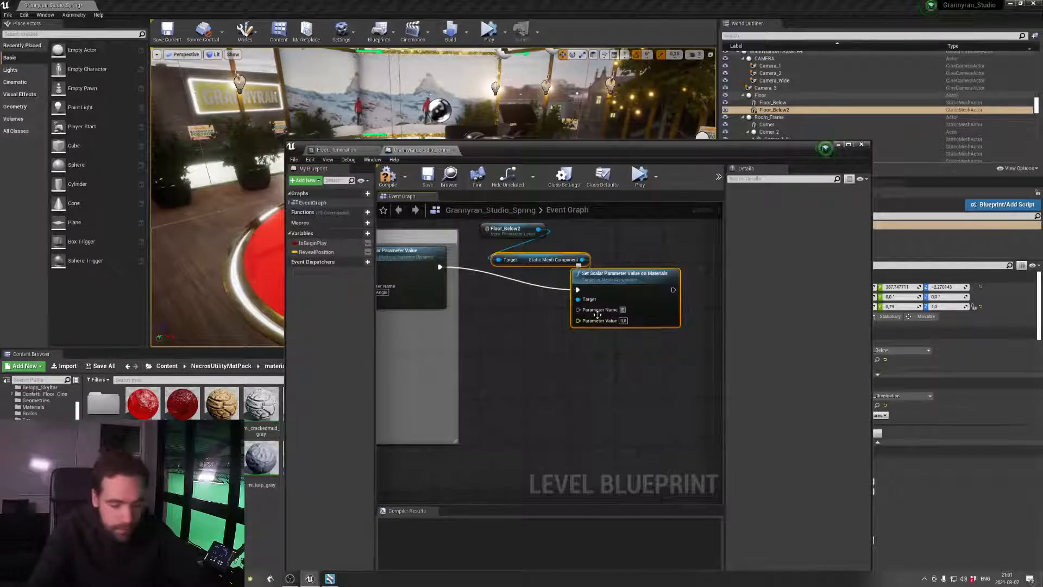
{"action": "type", "text": "Emissive_Glow_Strenght"}
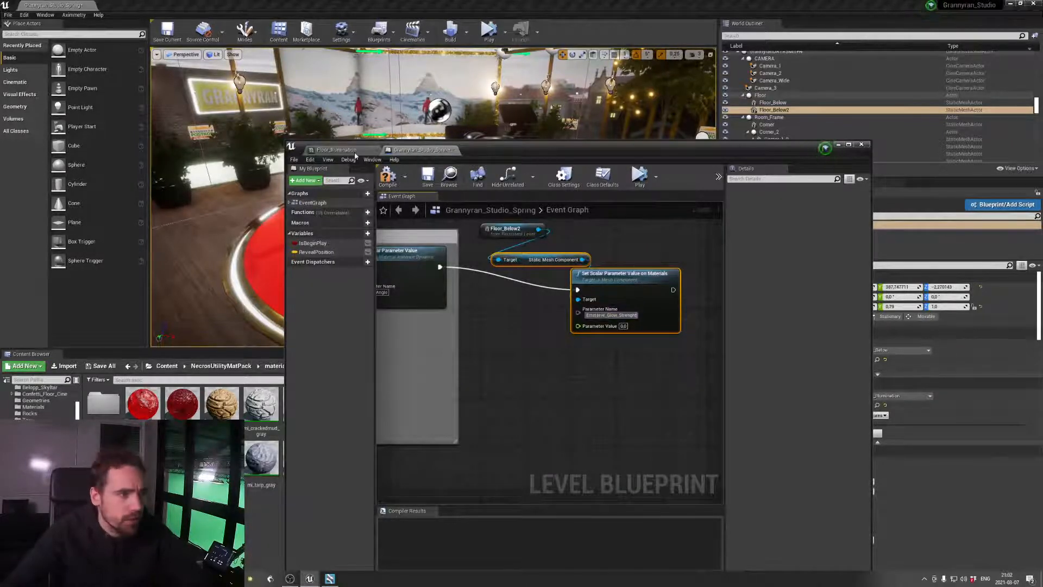
{"action": "left_click", "coordinate": [337, 150]}
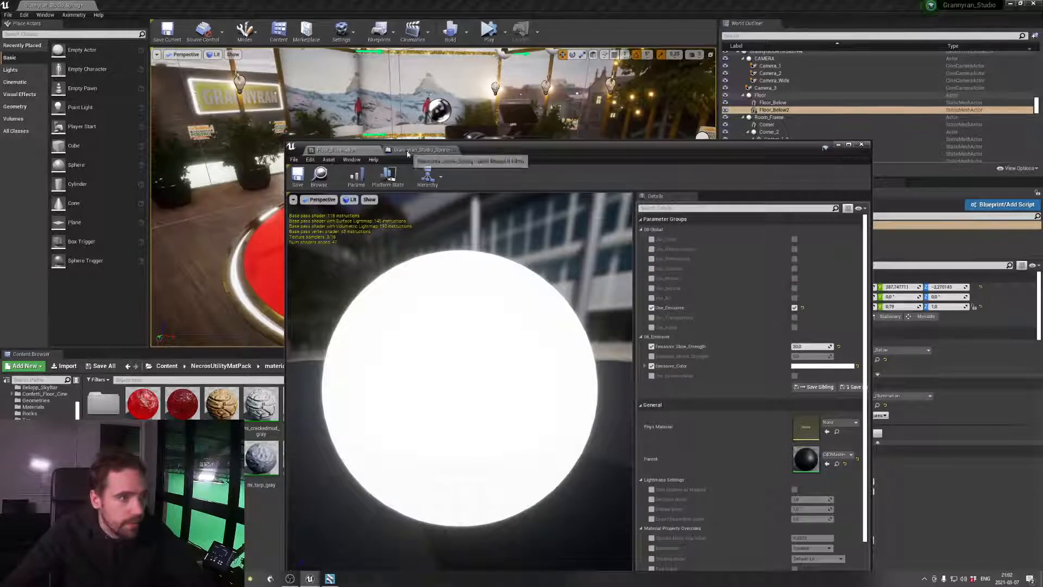
{"action": "left_click", "coordinate": [421, 150]}
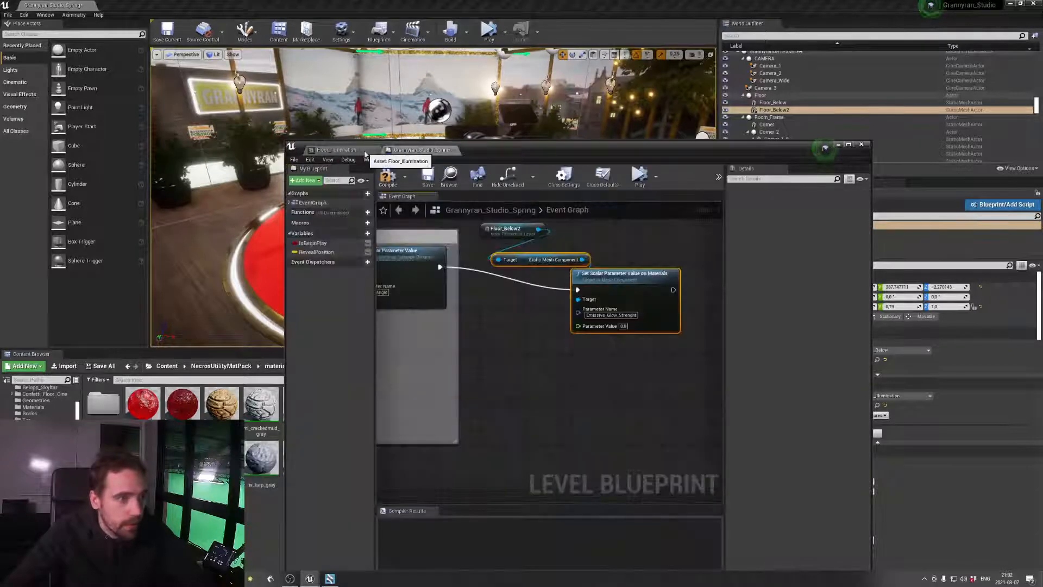
{"action": "left_click", "coordinate": [337, 150]}
{"action": "left_click", "coordinate": [421, 150]}
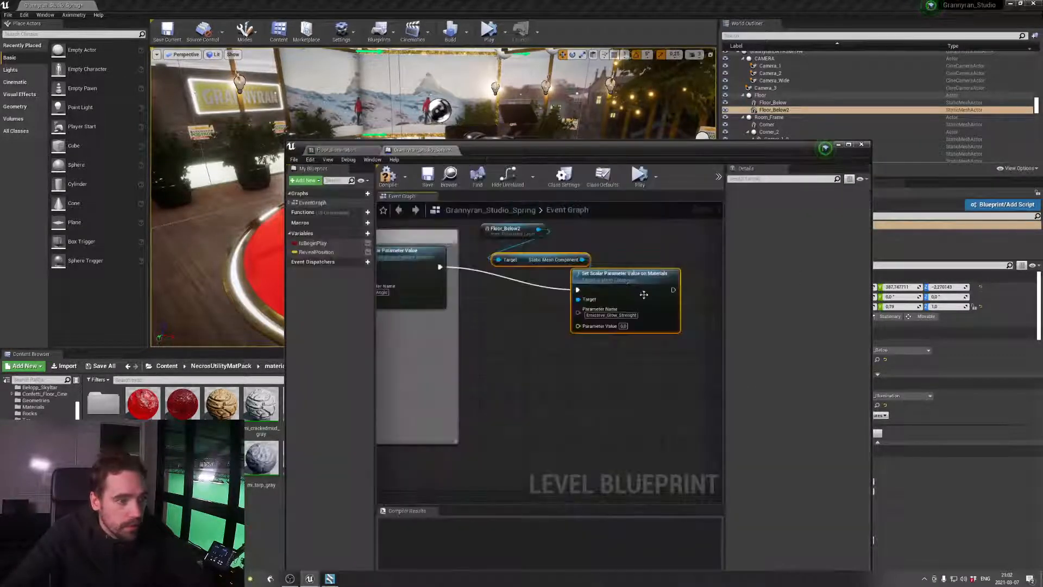
{"action": "left_click", "coordinate": [619, 315]}
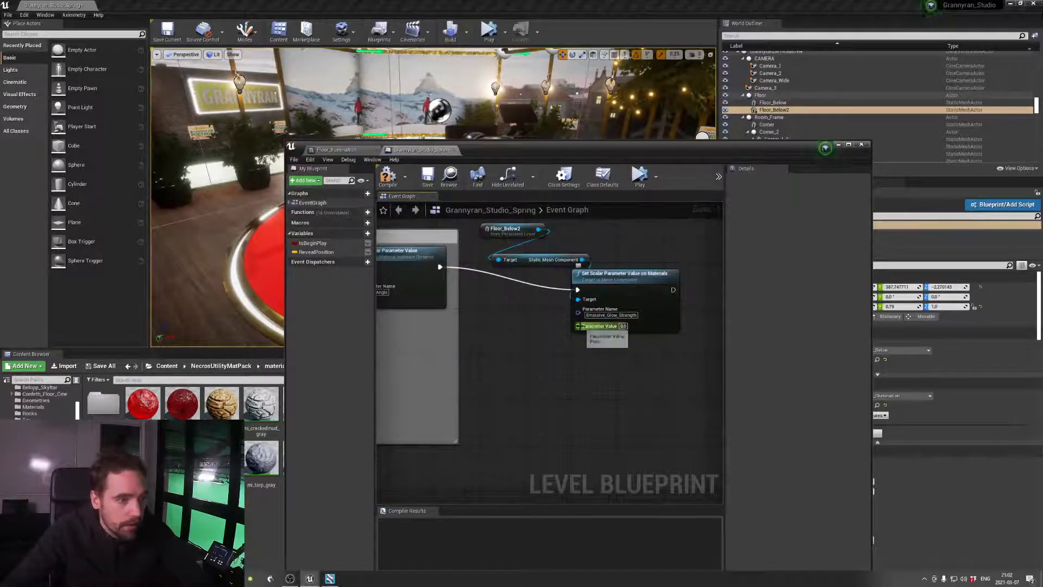
Feed the Set Scalar Parameter Value on Materials node's Parameter Value from a new Get Aximmetry Scalar node named Floor Scalar Intensity
{"action": "left_click_drag", "start_coordinate": [579, 326], "coordinate": [556, 343]}
{"action": "type", "text": "aximm"}
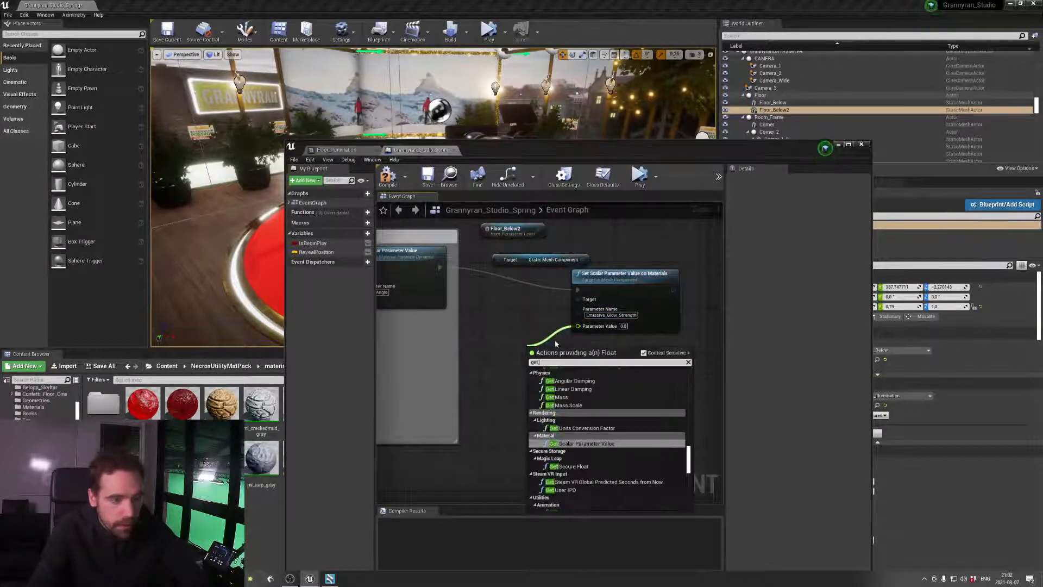
{"action": "key", "text": "Return"}
{"action": "left_click_drag", "start_coordinate": [566, 354], "coordinate": [525, 342]}
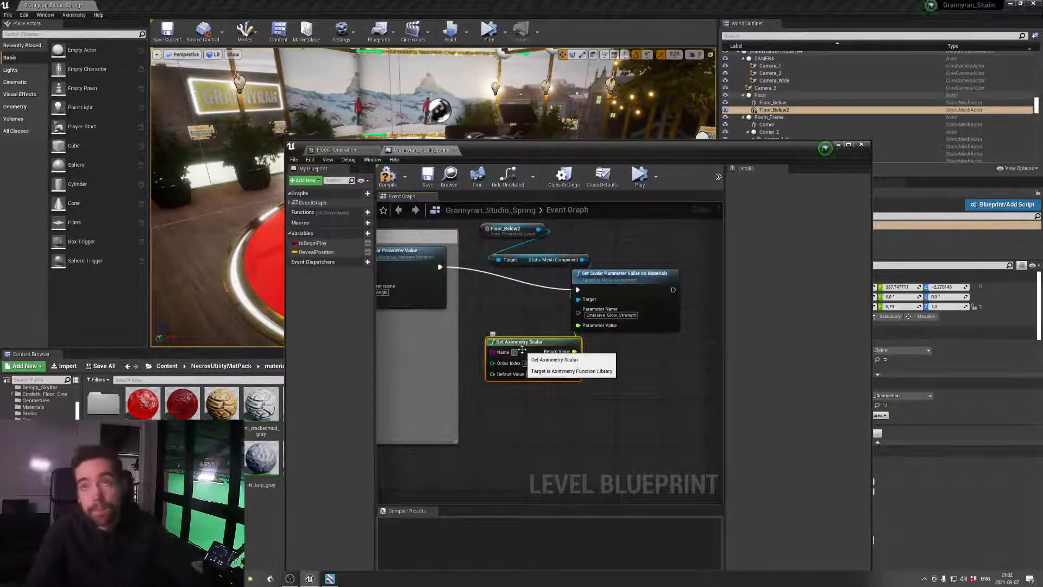
{"action": "type", "text": "FG"}
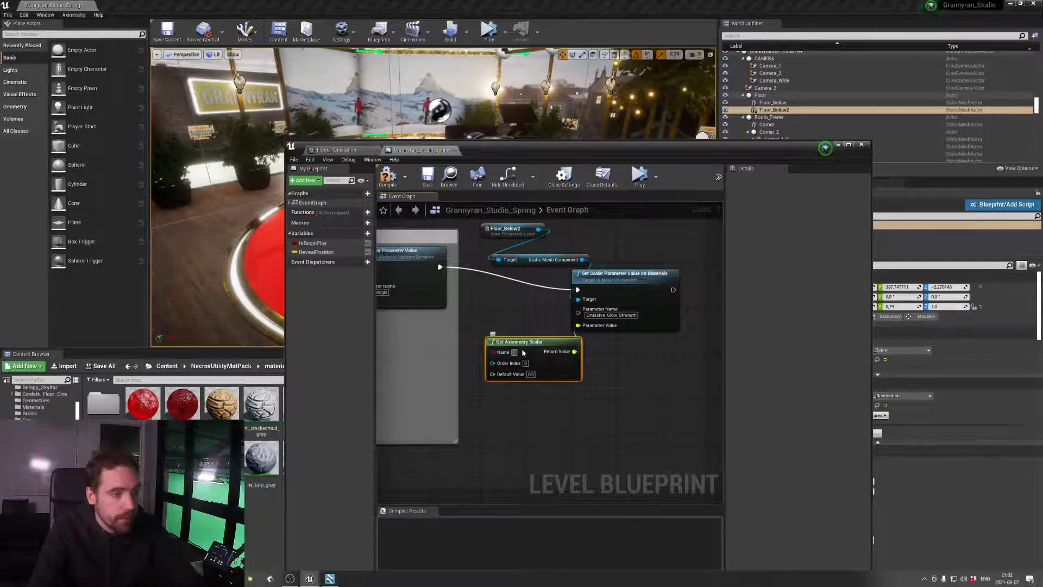
{"action": "type", "text": "alar_Intensity"}
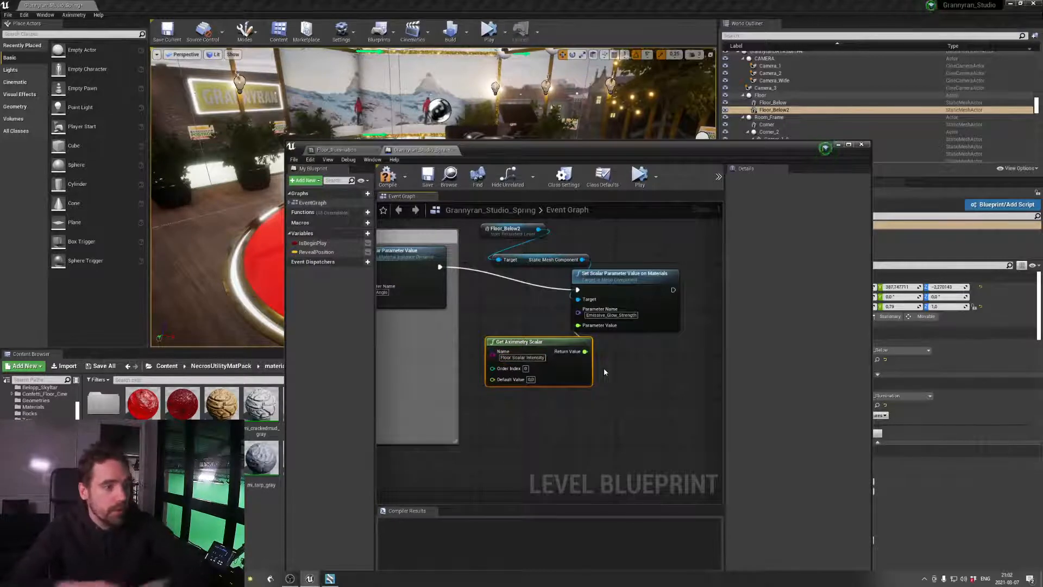
Set the Get Aximmetry Scalar node's Default Value to 30, matching the Floor_Illumination glow strength, then compile, save and close the level blueprint
{"action": "left_click", "coordinate": [380, 150]}
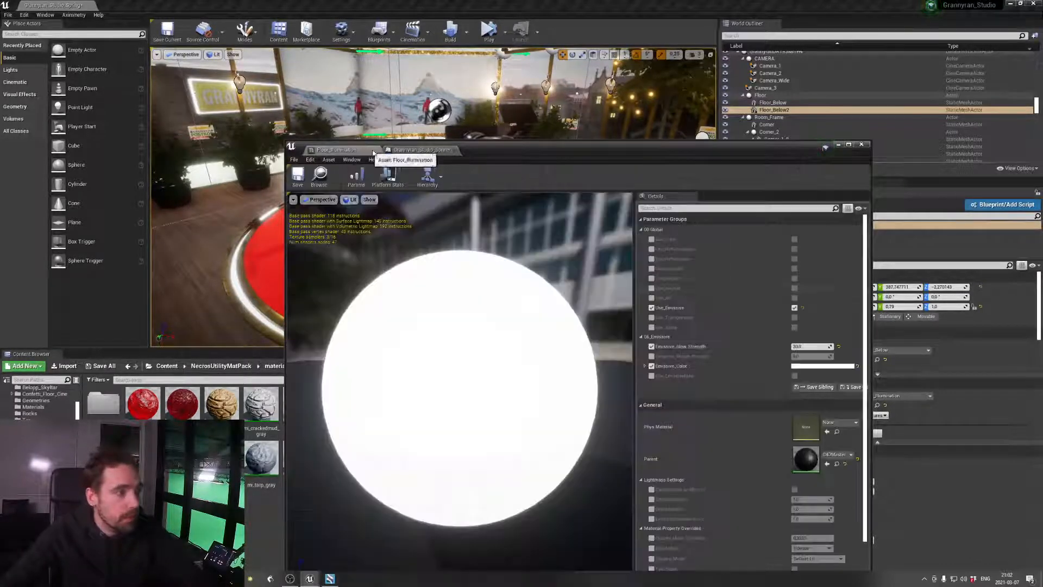
{"action": "left_click", "coordinate": [426, 150]}
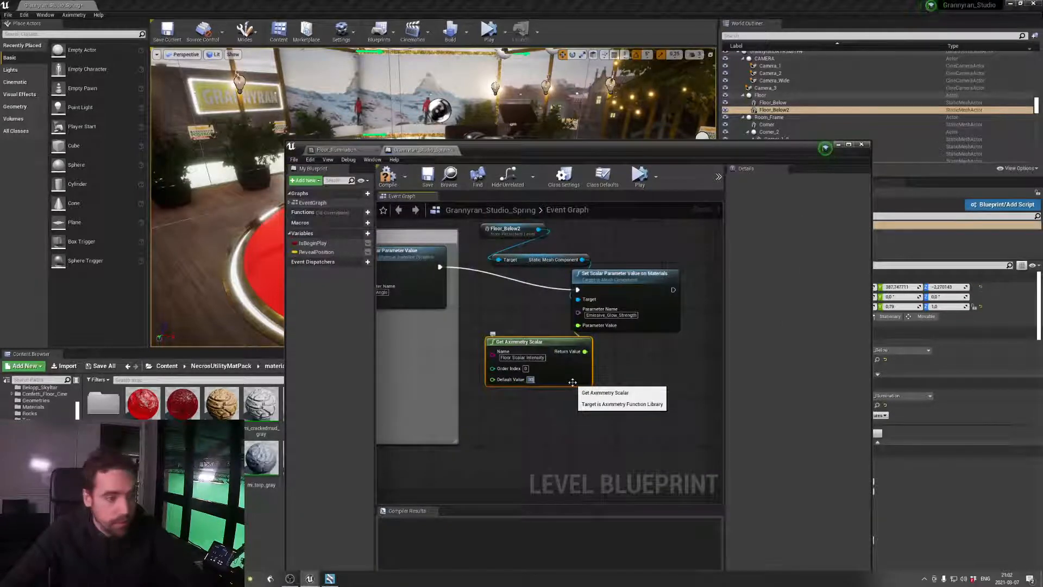
{"action": "scroll", "coordinate": [631, 330], "scroll_direction": "down", "scroll_amount": 1}
{"action": "left_click", "coordinate": [387, 180]}
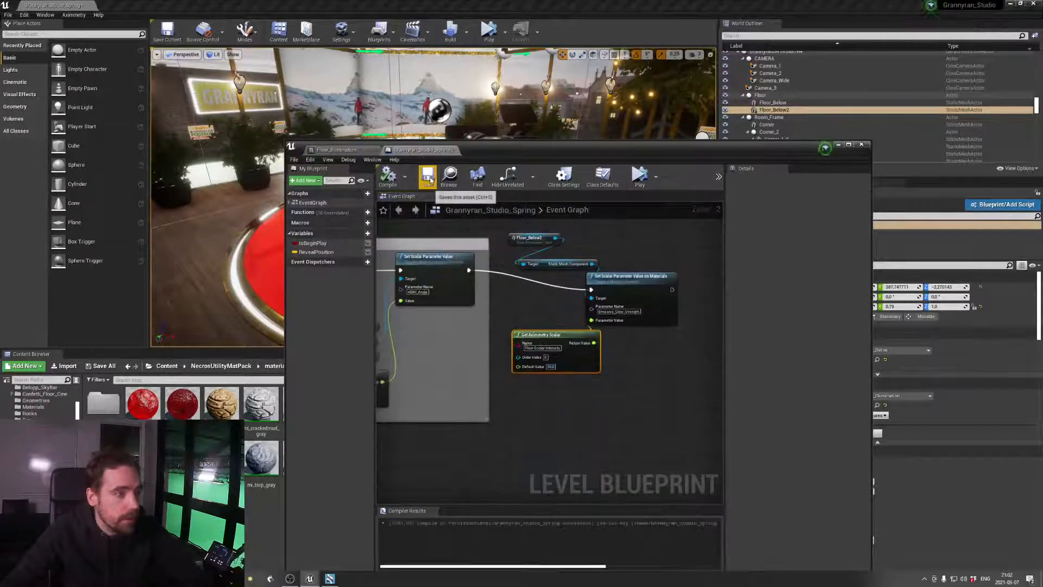
{"action": "left_click", "coordinate": [428, 177]}
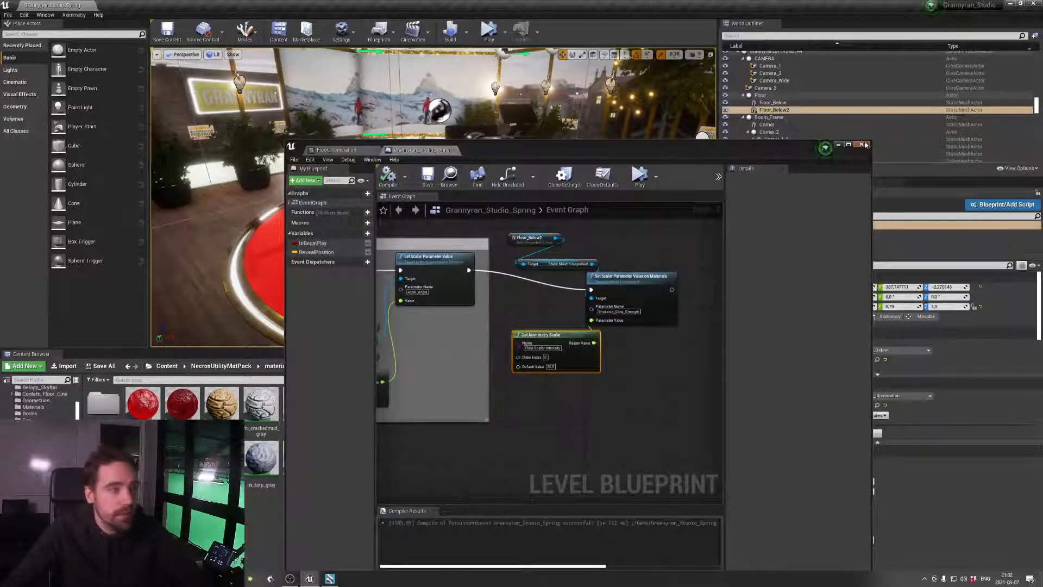
{"action": "left_click", "coordinate": [862, 145]}
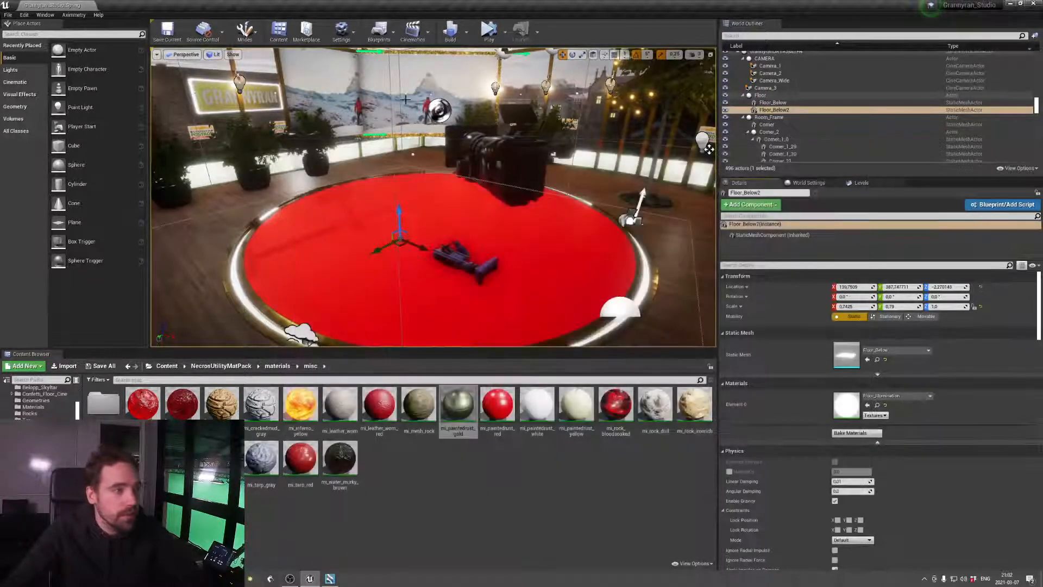
Launch the Grannyran_Studio preview and switch to Aximmetry Composer
{"action": "left_click", "coordinate": [504, 31]}
{"action": "left_click", "coordinate": [544, 74]}
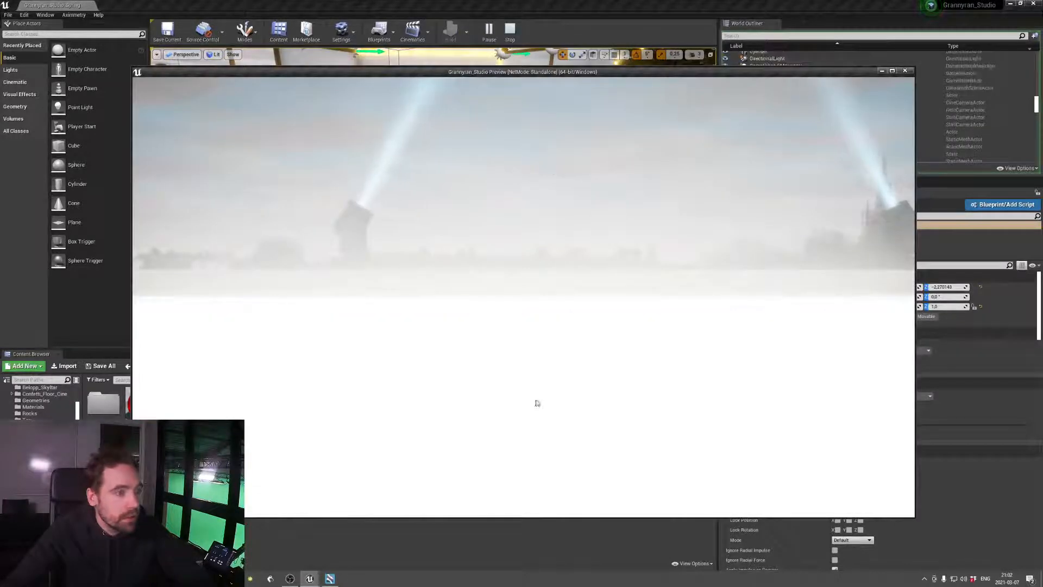
{"action": "left_click", "coordinate": [329, 579]}
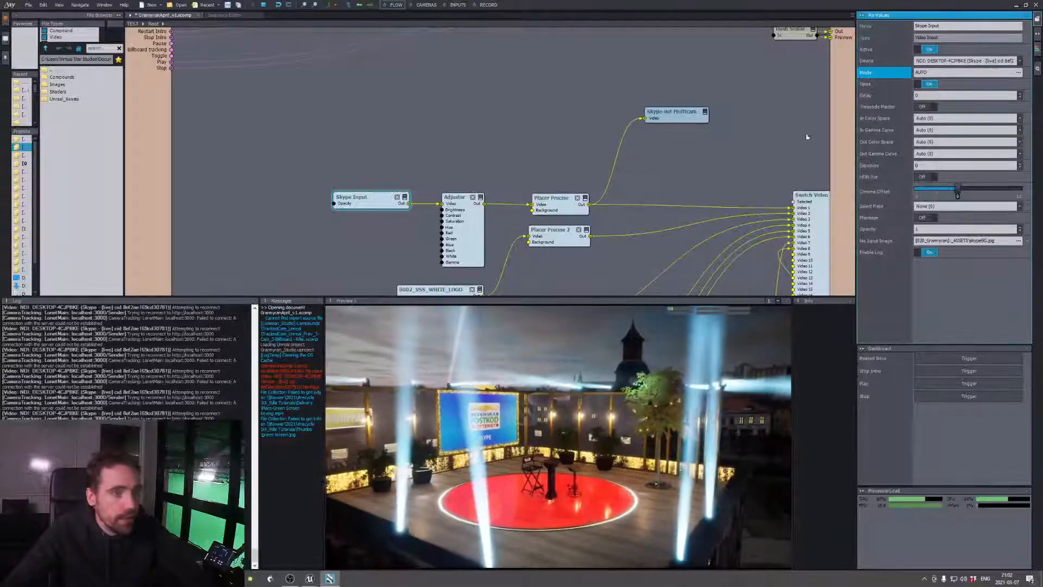
Find the Grannyran_Studio node in the compound and set its Connection to Live Sync (2)
{"action": "middle_click_drag", "start_coordinate": [808, 135], "coordinate": [573, 142]}
{"action": "right_click", "coordinate": [663, 151]}
{"action": "left_click", "coordinate": [627, 178]}
{"action": "middle_click_drag", "start_coordinate": [702, 91], "coordinate": [561, 233]}
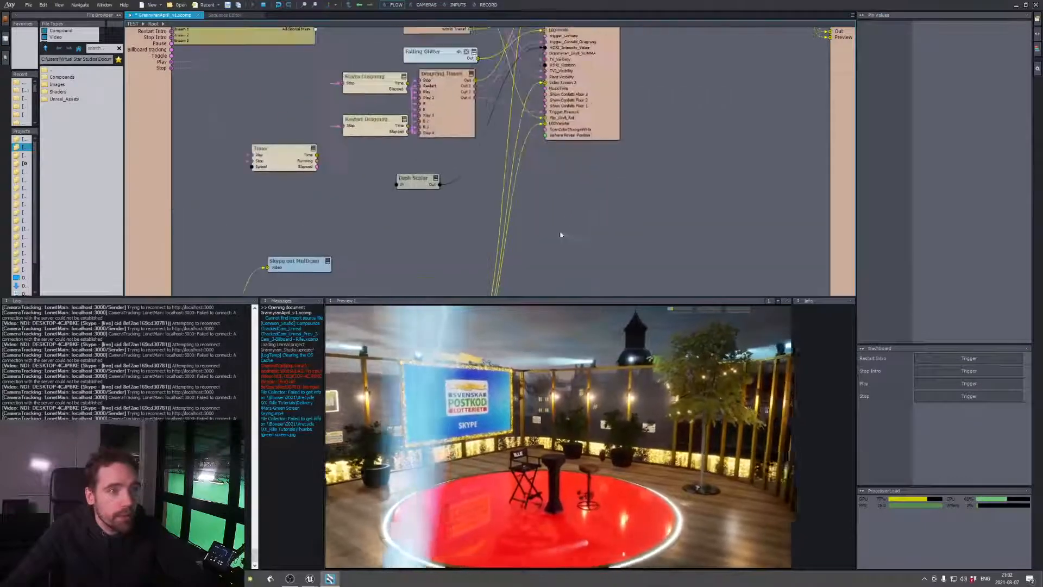
{"action": "middle_click_drag", "start_coordinate": [698, 115], "coordinate": [669, 240]}
{"action": "left_click", "coordinate": [589, 80]}
{"action": "left_click", "coordinate": [964, 61]}
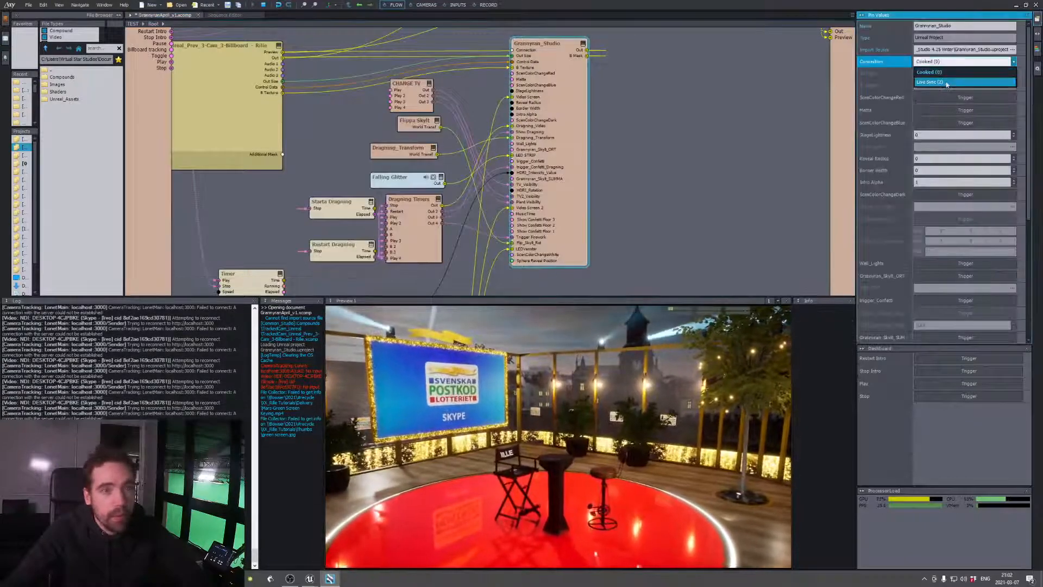
{"action": "left_click", "coordinate": [946, 82]}
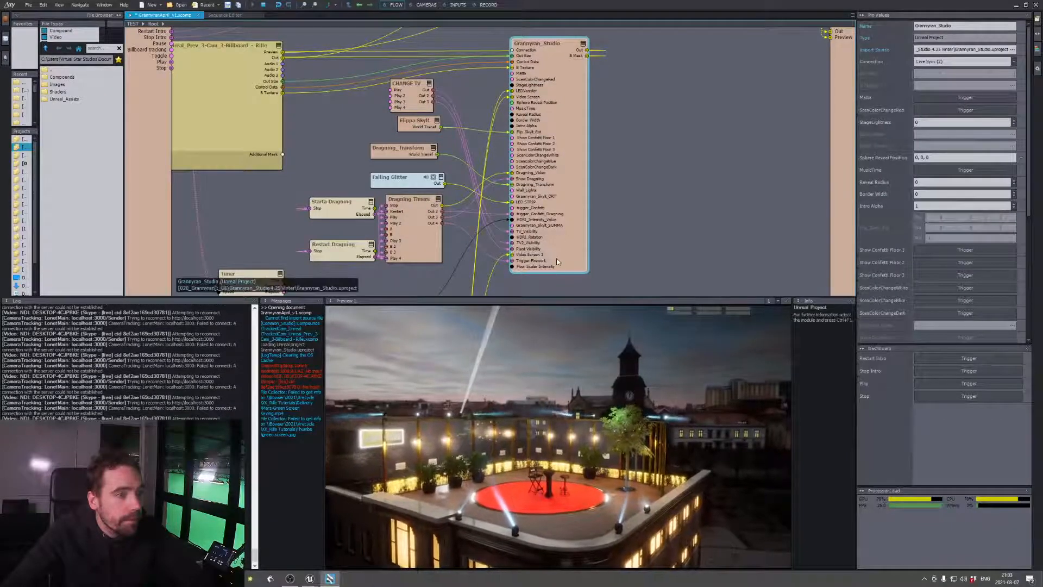
Set the Grannyran_Studio node's Floor Scalar Intensity to 0
{"action": "scroll", "coordinate": [888, 326], "scroll_direction": "down", "scroll_amount": 6}
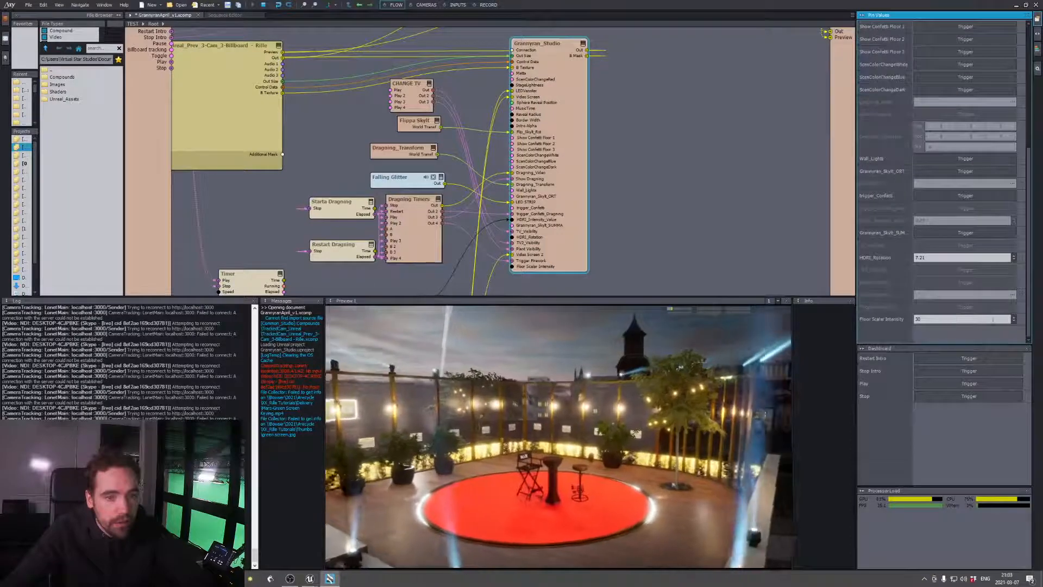
{"action": "middle_click_drag", "start_coordinate": [544, 279], "coordinate": [588, 232]}
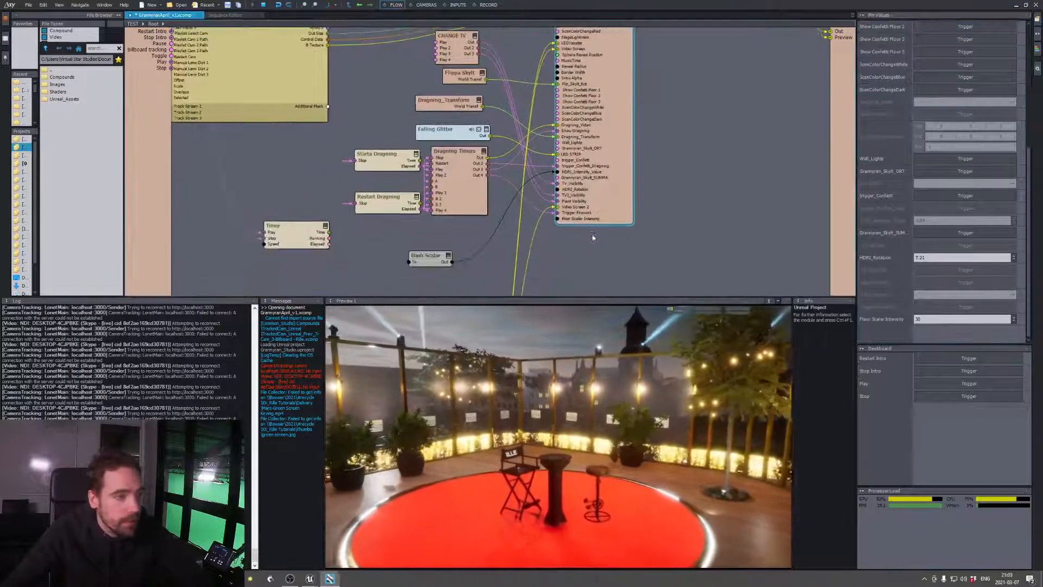
{"action": "left_click", "coordinate": [935, 319]}
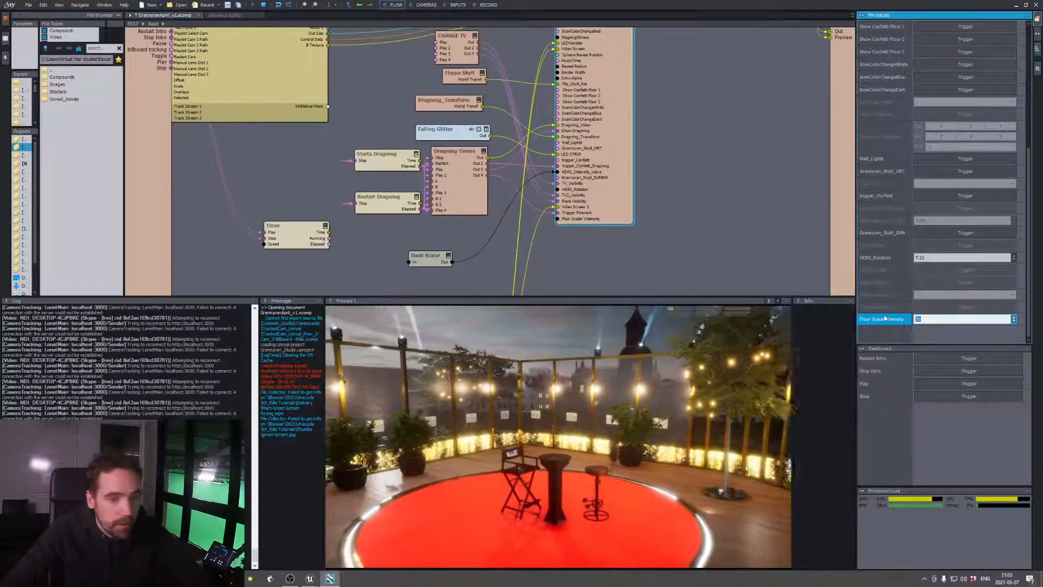
{"action": "type", "text": "0"}
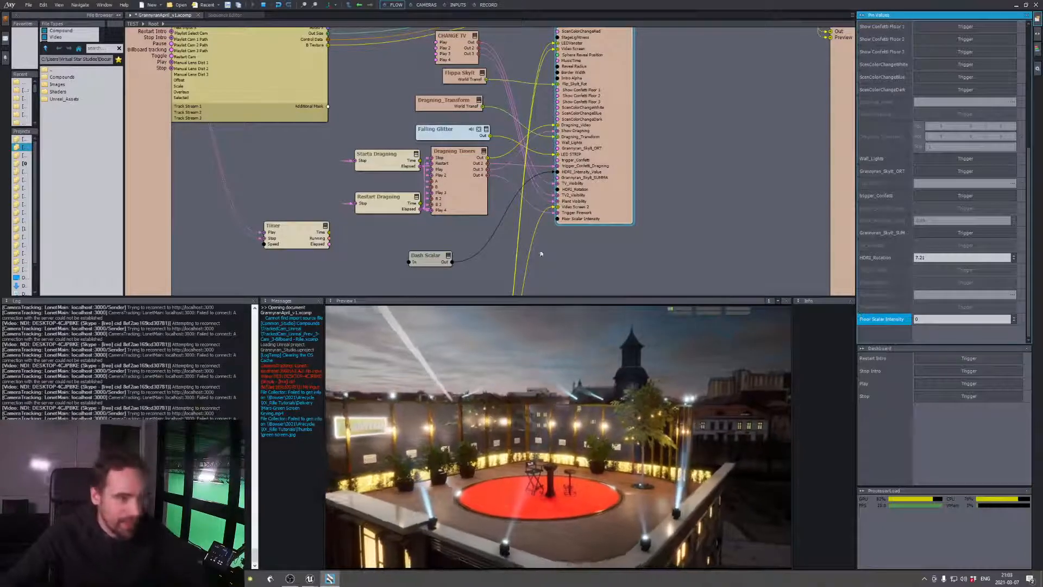
Duplicate the Dash Scalar module, connect its output to the Floor Scalar Intensity pin, and place it below the Grannyran_Studio node
{"action": "left_click", "coordinate": [436, 257]}
{"action": "key", "text": "ctrl+c"}
{"action": "left_click", "coordinate": [618, 258]}
{"action": "key", "text": "ctrl+v"}
{"action": "left_click_drag", "start_coordinate": [602, 257], "coordinate": [523, 268]}
{"action": "left_click_drag", "start_coordinate": [566, 226], "coordinate": [559, 219]}
{"action": "left_click_drag", "start_coordinate": [543, 265], "coordinate": [594, 261]}
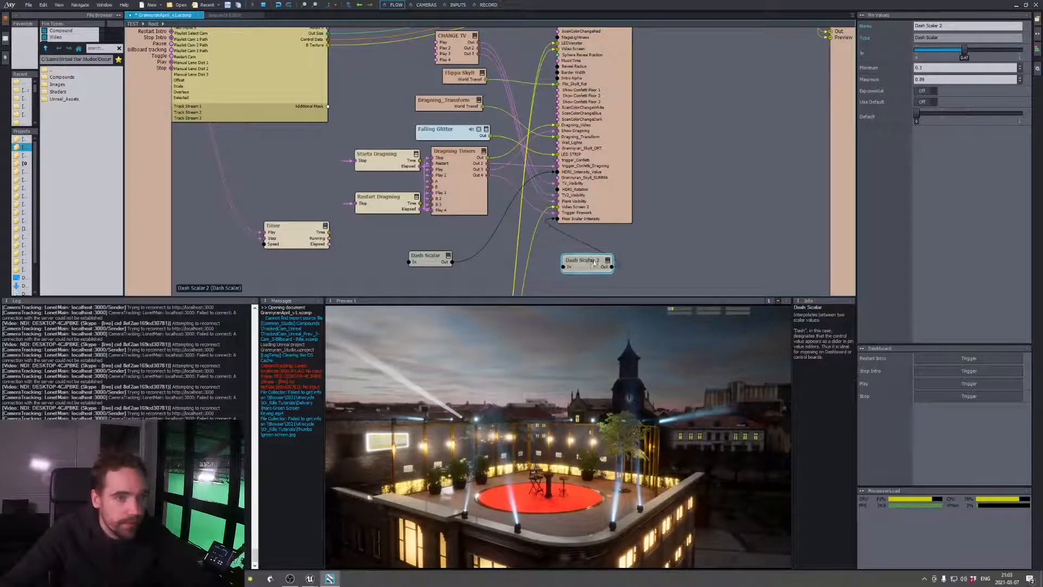
Set the Maximum of Dash Scalar 2 to 100
{"action": "left_click", "coordinate": [879, 82]}
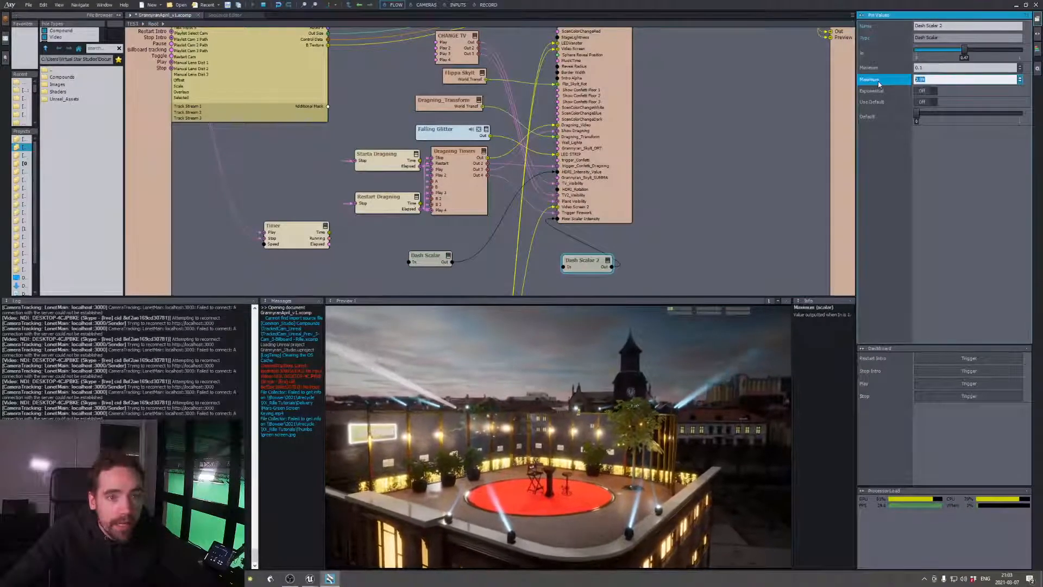
{"action": "type", "text": "100"}
{"action": "key", "text": "Return"}
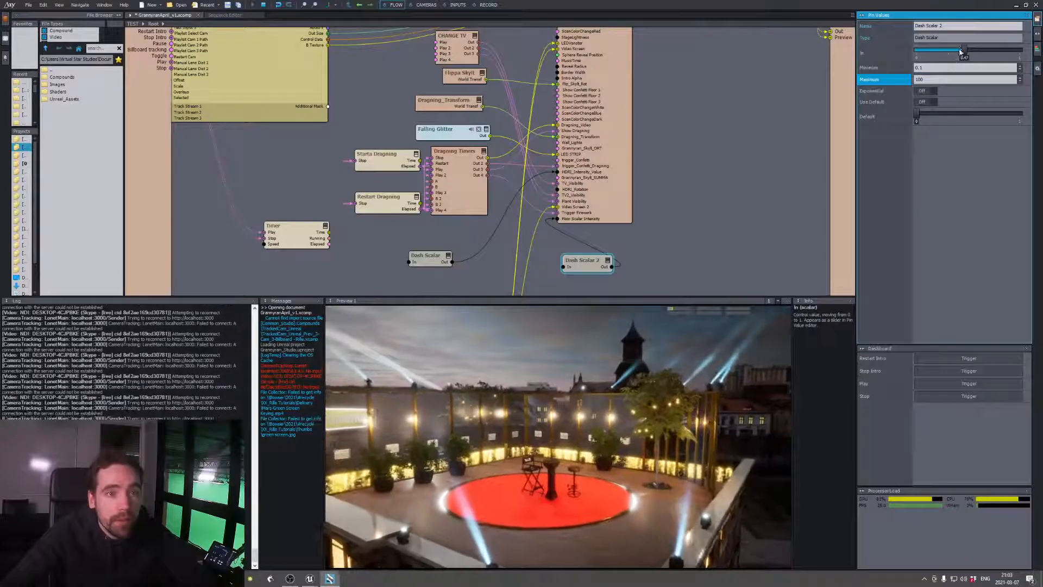
Test the stage edge glow by varying the In value of Dash Scalar 2, finishing at its upper limit
{"action": "left_click", "coordinate": [964, 50]}
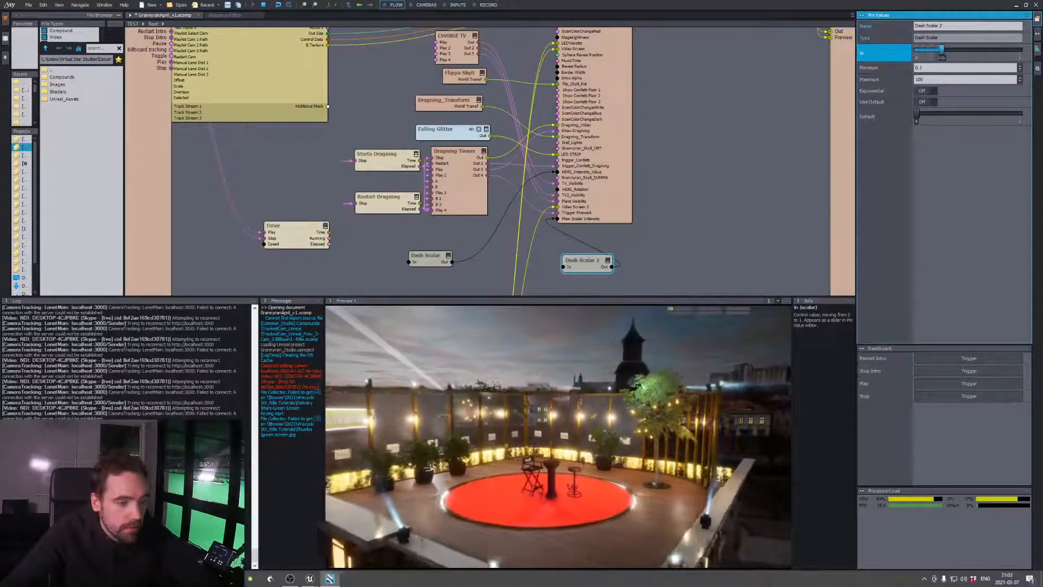
{"action": "left_click_drag", "start_coordinate": [916, 50], "coordinate": [948, 49]}
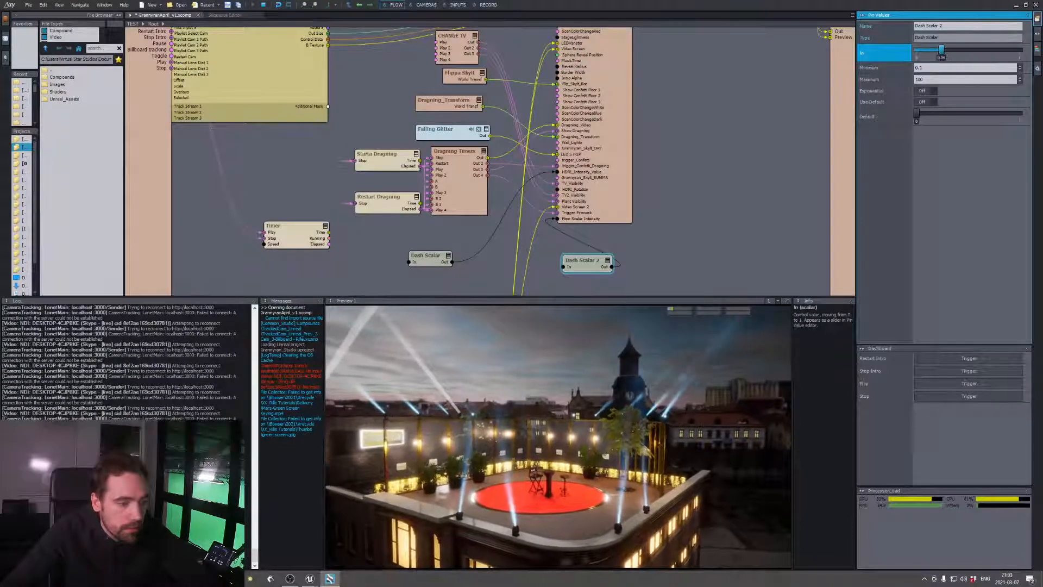
{"action": "left_click_drag", "start_coordinate": [917, 49], "coordinate": [962, 49]}
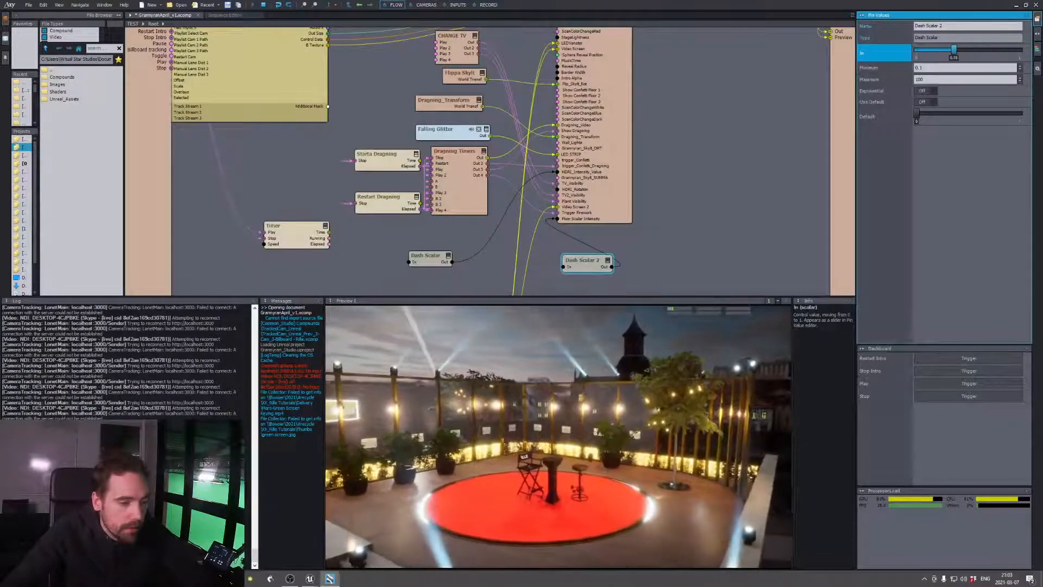
{"action": "mouse_move", "coordinate": [1000, 50]}
{"action": "left_mouse_down"}
{"action": "mouse_move", "coordinate": [917, 49]}
{"action": "mouse_move", "coordinate": [1020, 49]}
{"action": "left_mouse_up"}
Switch to the Unreal Editor and stop the running preview
{"action": "key", "text": "alt+Tab"}
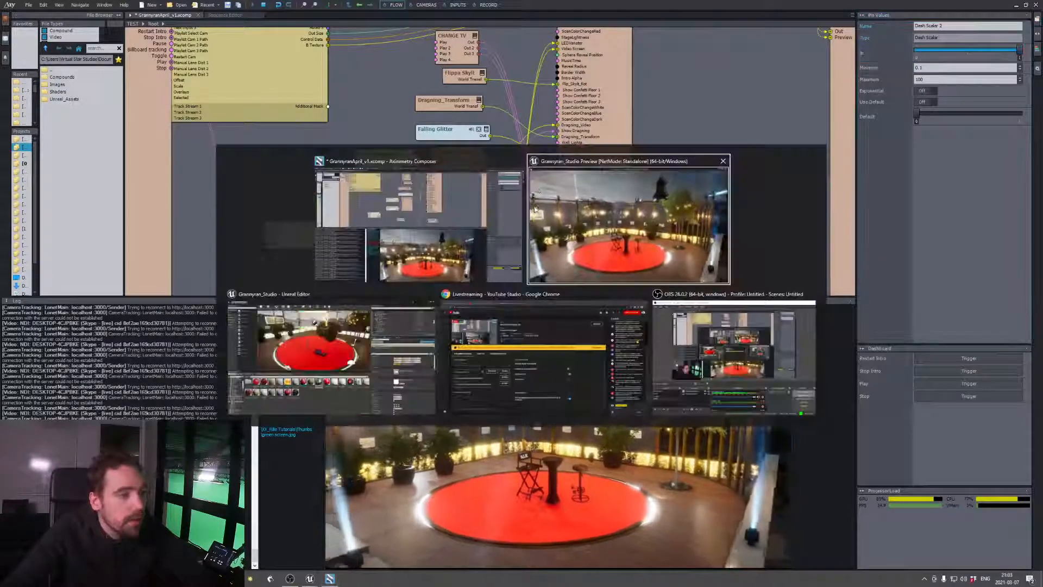
{"action": "key", "text": "alt+Tab"}
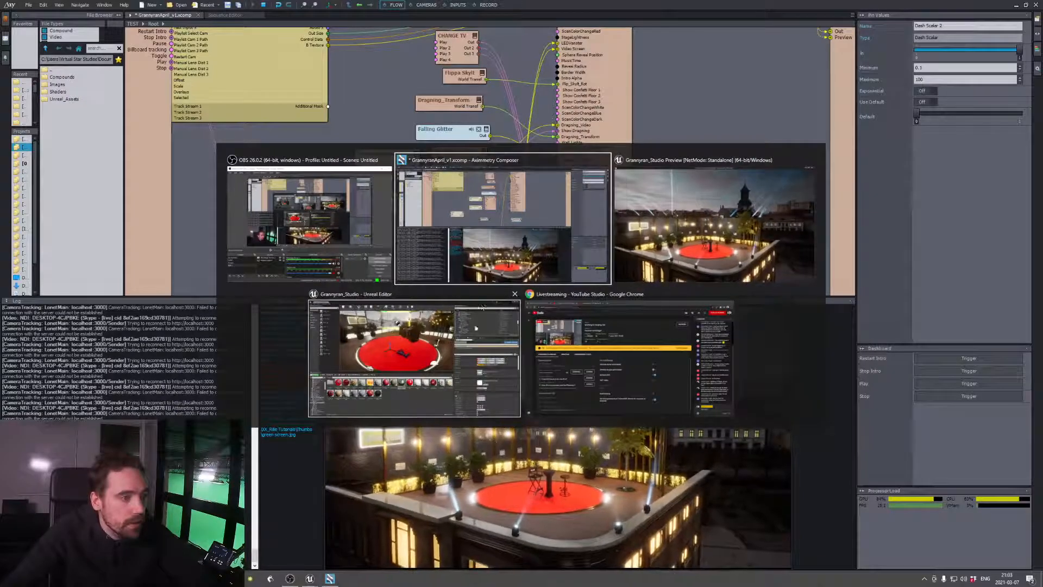
{"action": "left_click", "coordinate": [454, 334]}
{"action": "left_click", "coordinate": [512, 34]}
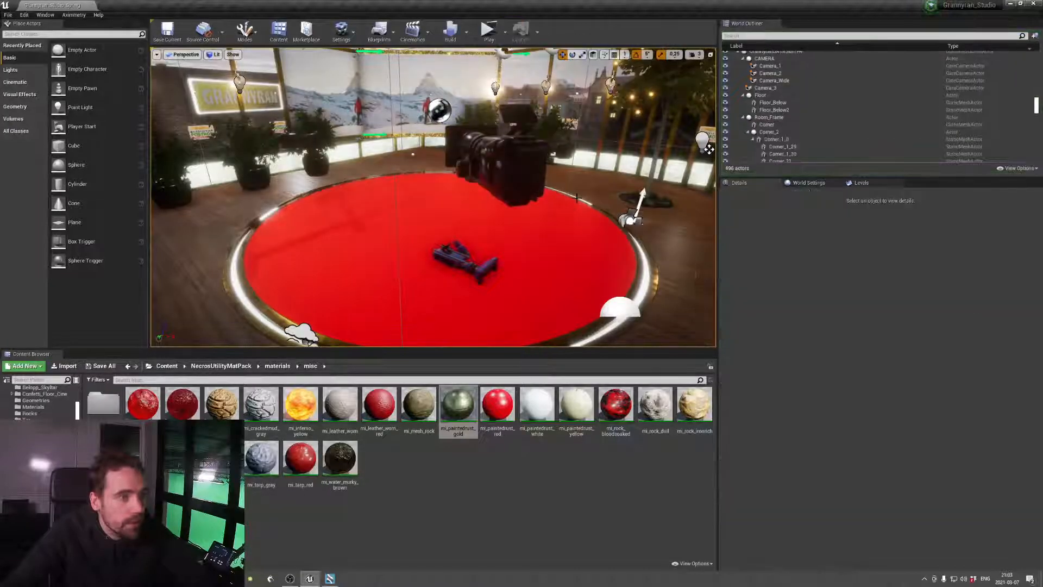
Check Floor_Below's height at the stage edge and set Floor_Below2's Z location to 2,5
{"action": "key", "text": "w"}
{"action": "right_click_drag", "start_coordinate": [577, 199], "coordinate": [510, 214]}
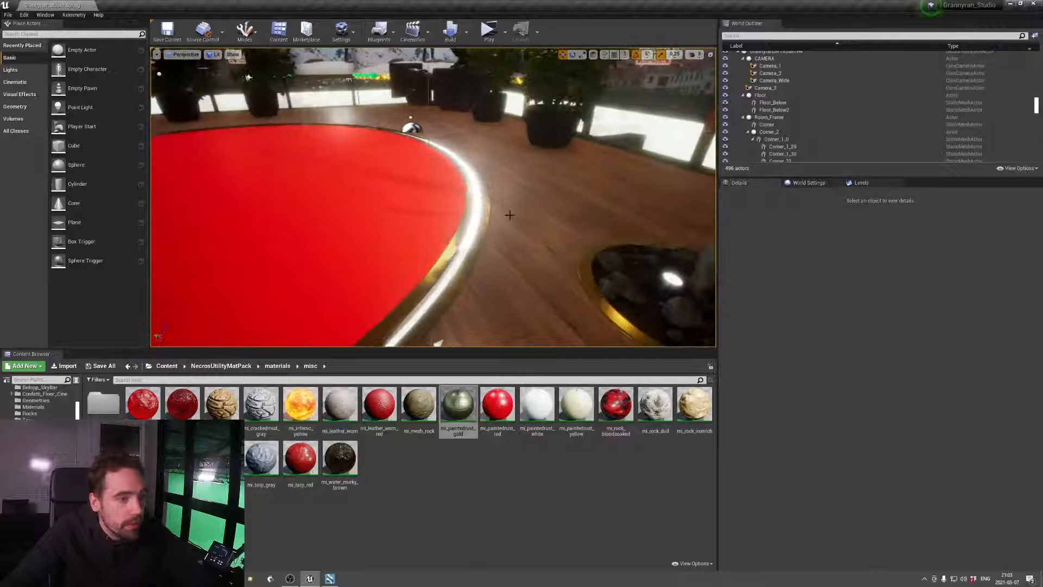
{"action": "left_click", "coordinate": [473, 217]}
{"action": "key", "text": "f"}
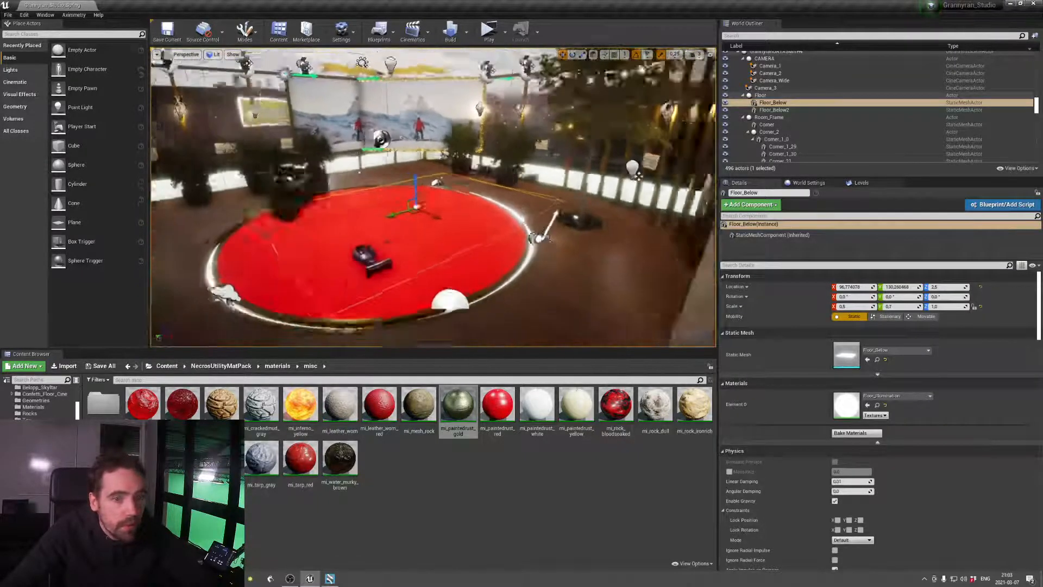
{"action": "left_click", "coordinate": [774, 109]}
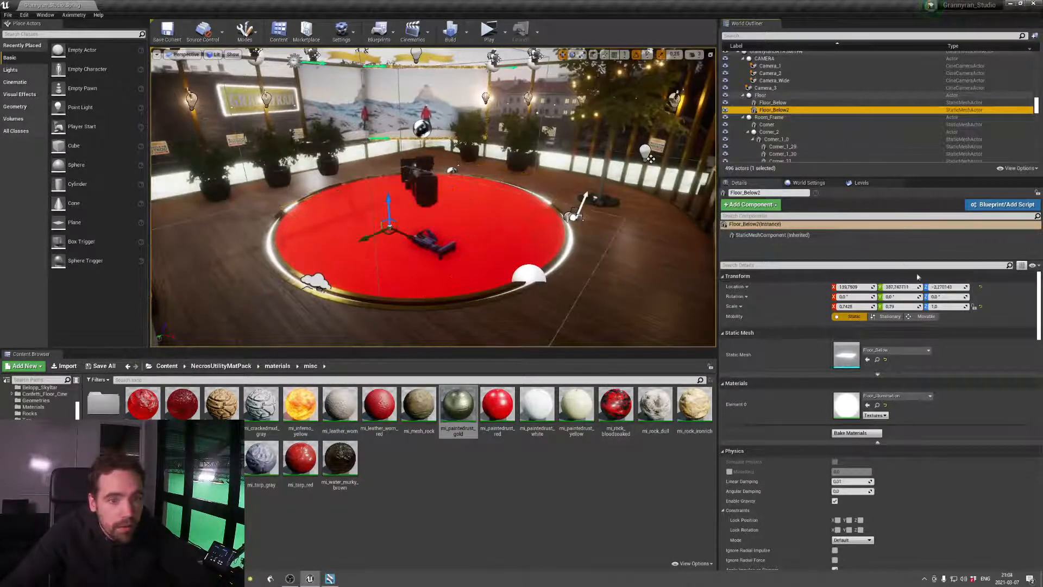
{"action": "left_click", "coordinate": [946, 287]}
{"action": "type", "text": "2,5"}
{"action": "key", "text": "Return"}
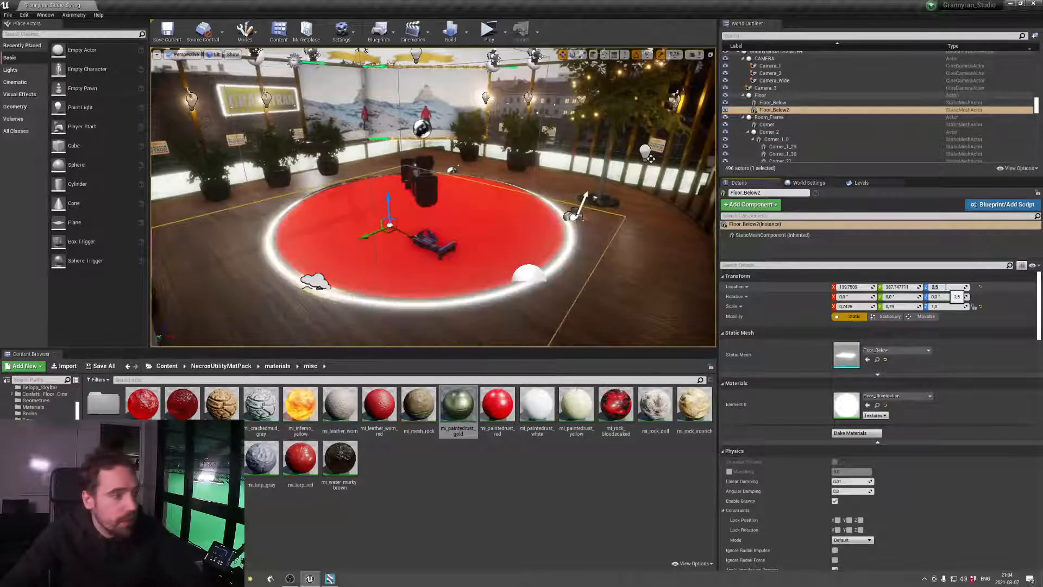
{"action": "right_click_drag", "start_coordinate": [543, 190], "coordinate": [500, 197]}
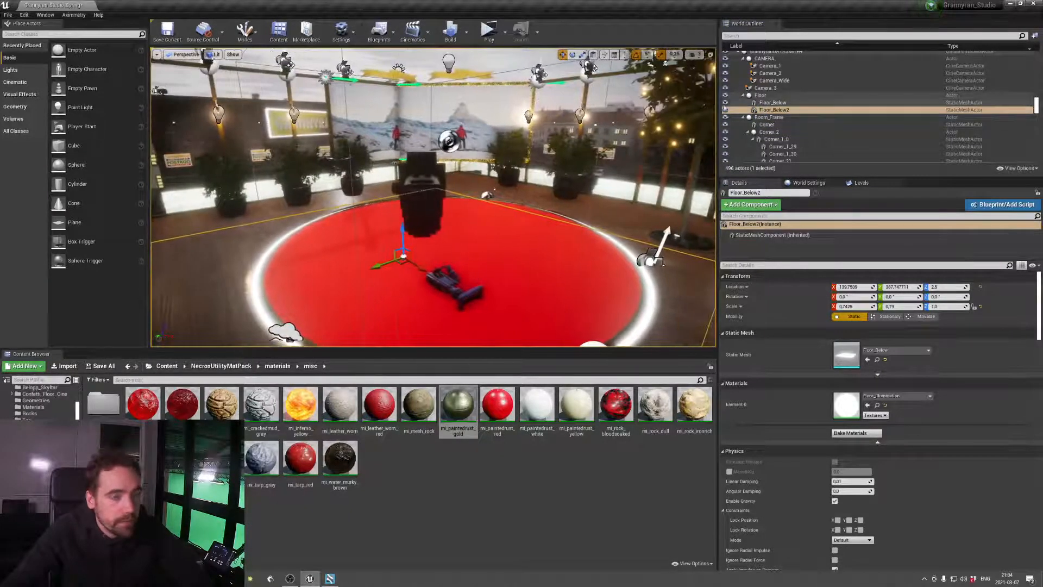
Add a Floor_Below reference in the level blueprint as another Target of Set Scalar Parameter Value on Materials, then compile and save
{"action": "left_click", "coordinate": [380, 32]}
{"action": "left_click", "coordinate": [405, 72]}
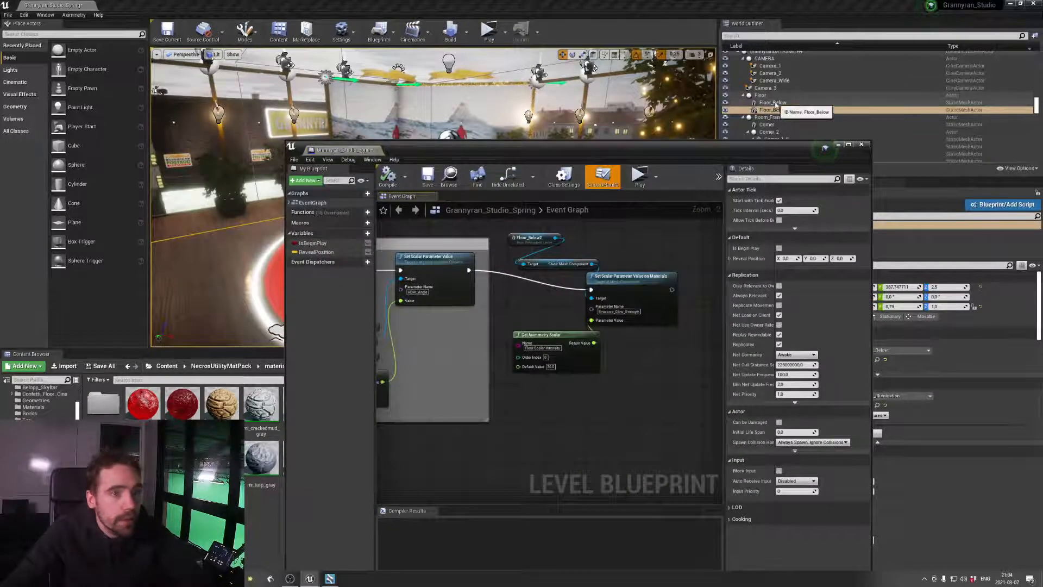
{"action": "left_click_drag", "start_coordinate": [773, 103], "coordinate": [653, 288]}
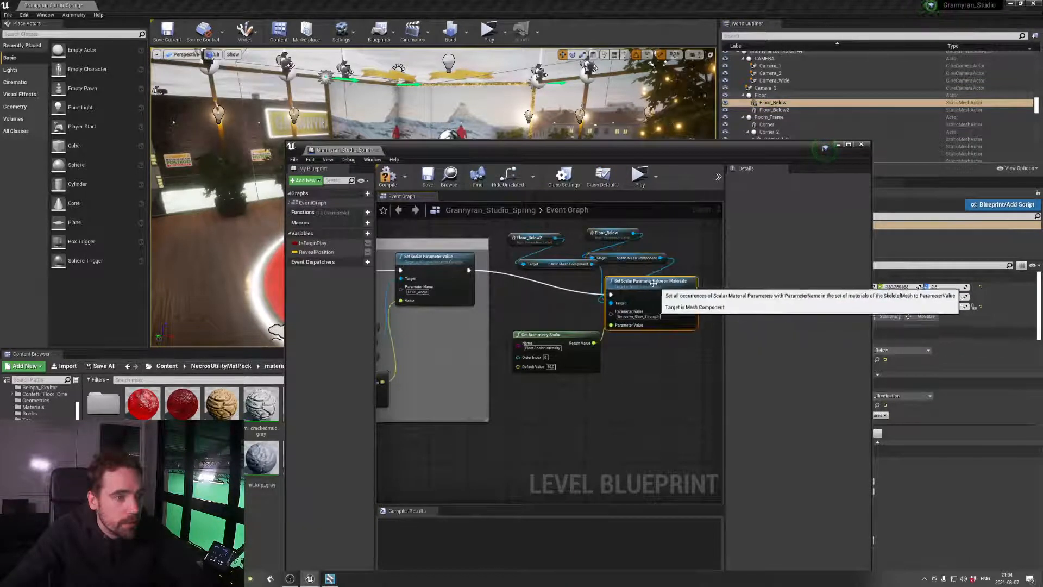
{"action": "left_click", "coordinate": [388, 175]}
{"action": "left_click", "coordinate": [429, 176]}
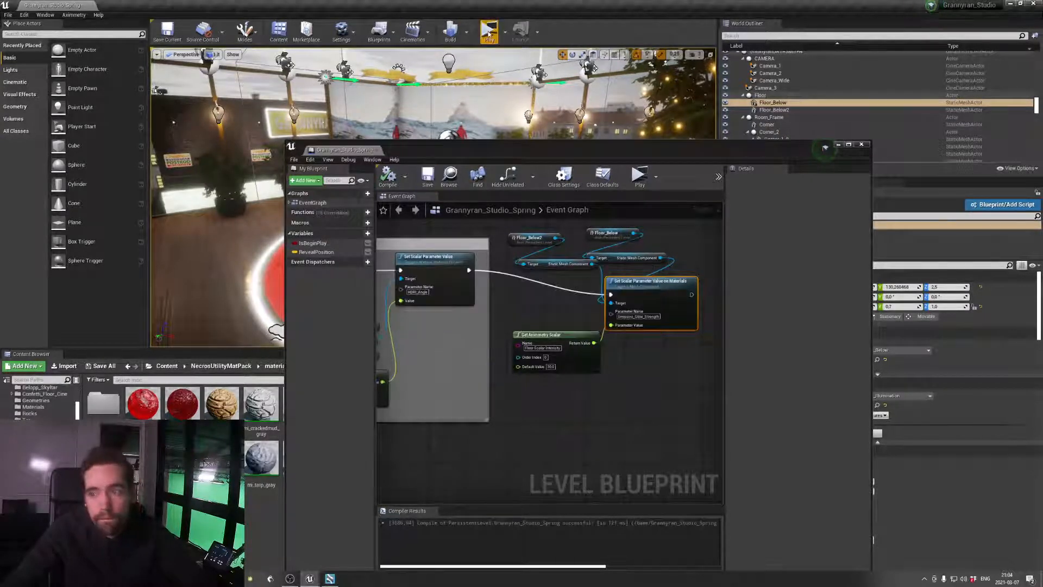
Start the standalone preview of the level and switch to Aximmetry Composer
{"action": "left_click", "coordinate": [489, 31]}
{"action": "key", "text": "alt+Tab"}
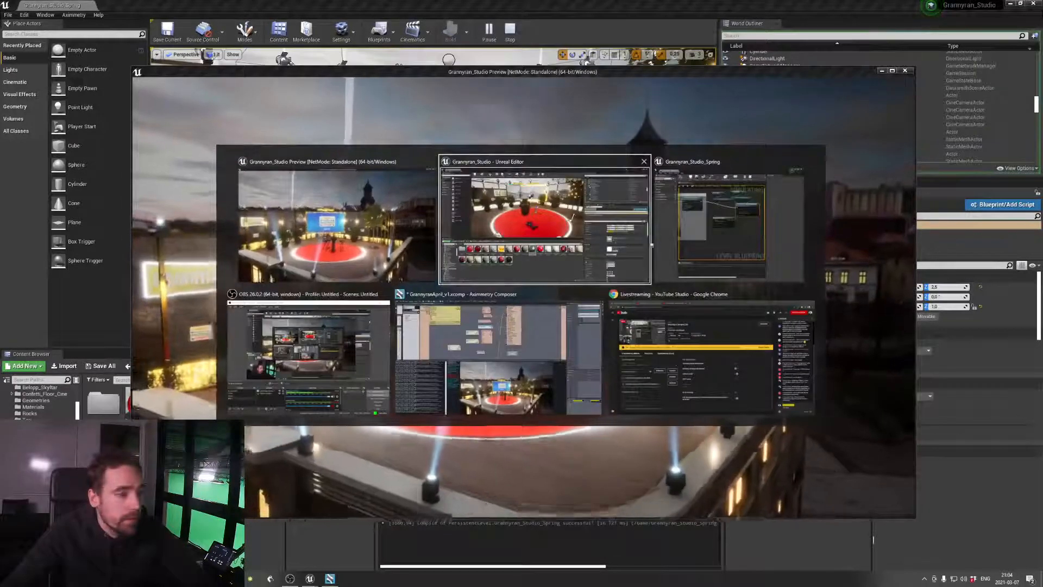
{"action": "left_click", "coordinate": [356, 350]}
{"action": "key", "text": "alt+Tab"}
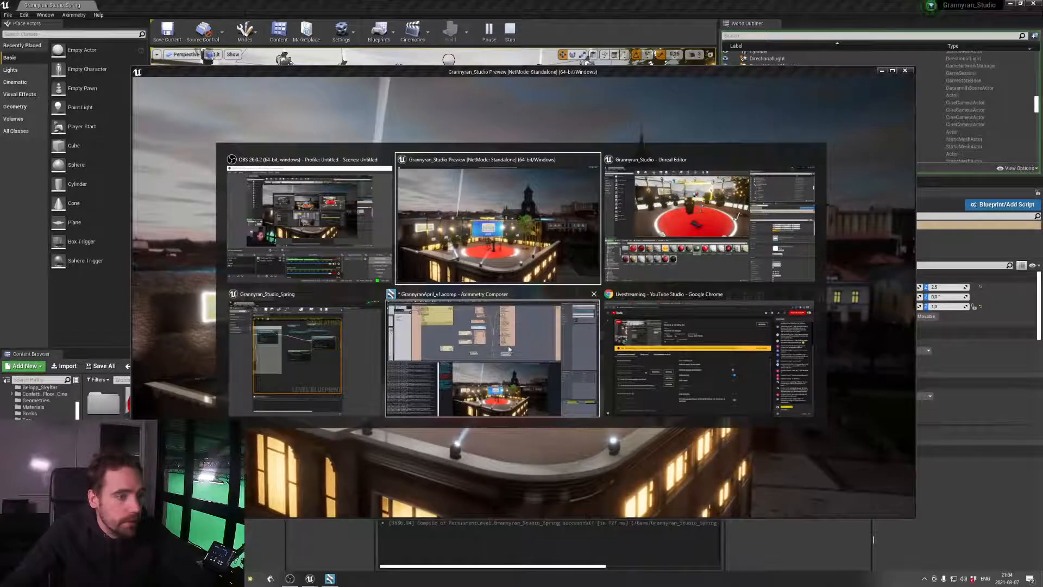
{"action": "left_click", "coordinate": [509, 349]}
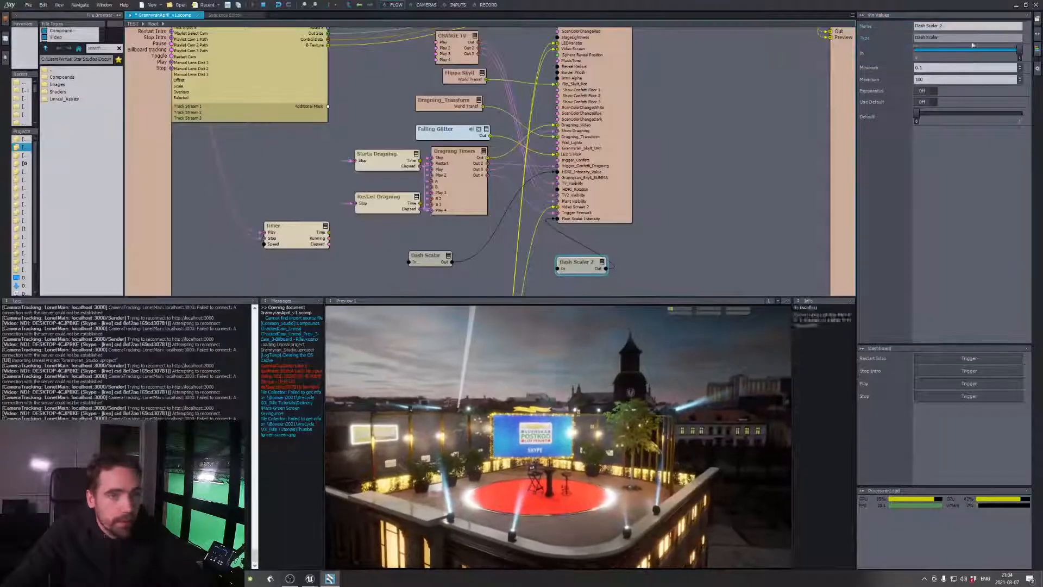
Test the edge glow by lowering Dash Scalar 2's In value to about 0.02, and move the node clear of the neighbouring wires
{"action": "left_click_drag", "start_coordinate": [1019, 50], "coordinate": [915, 50]}
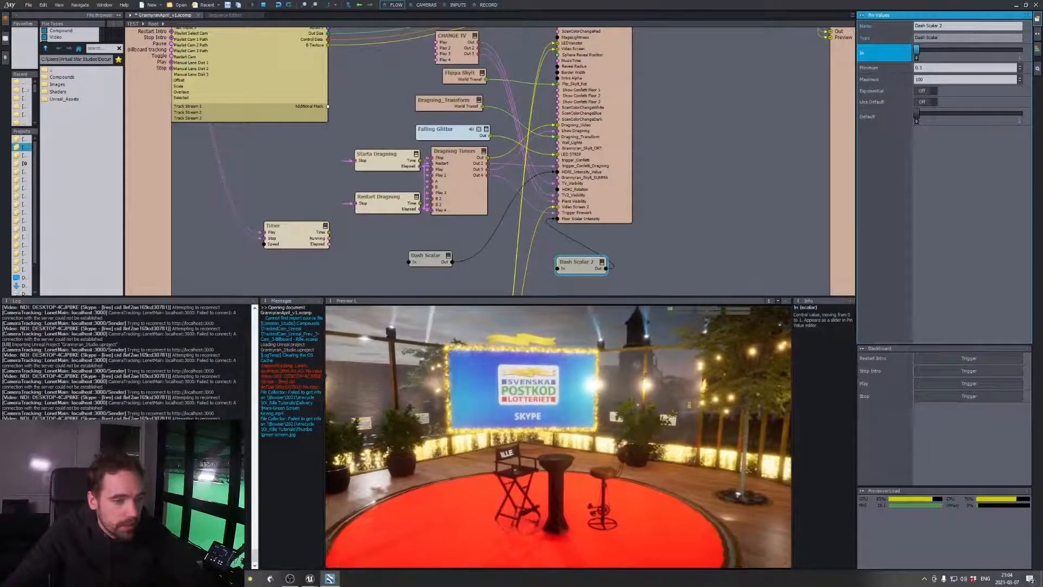
{"action": "left_click_drag", "start_coordinate": [916, 50], "coordinate": [919, 50]}
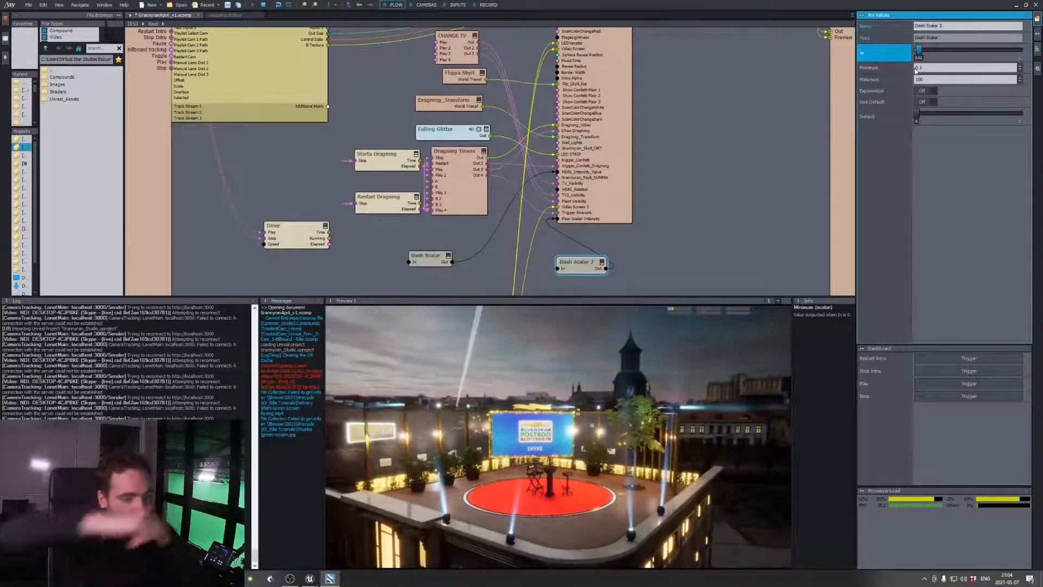
{"action": "left_click_drag", "start_coordinate": [575, 270], "coordinate": [597, 263]}
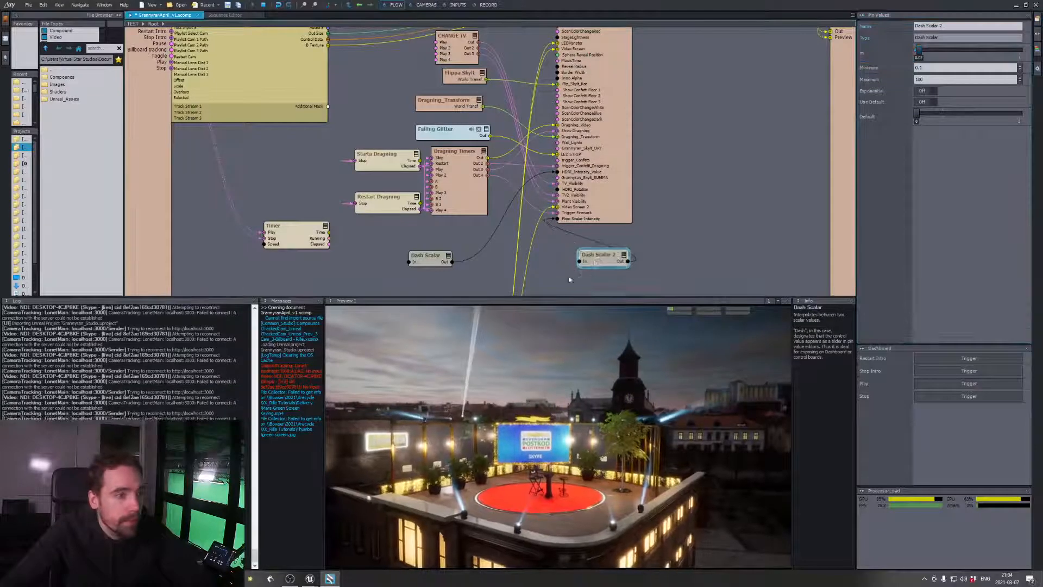
{"action": "right_click", "coordinate": [569, 277]}
{"action": "left_click", "coordinate": [545, 271]}
{"action": "right_click_drag", "start_coordinate": [546, 273], "coordinate": [557, 251]}
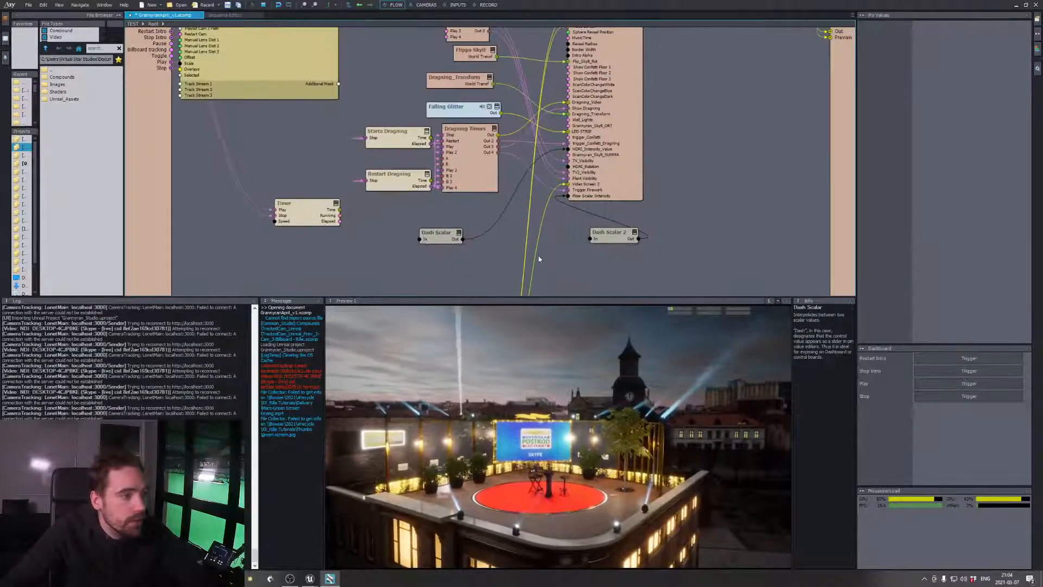
{"action": "right_click", "coordinate": [539, 258]}
{"action": "left_click", "coordinate": [608, 237]}
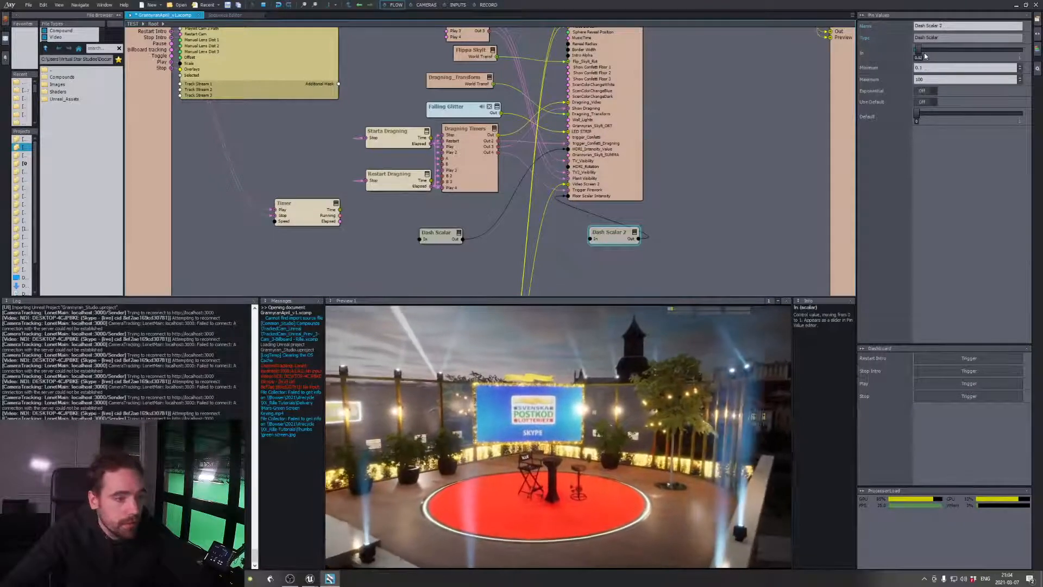
Try a Maximum of 0.8 on Dash Scalar 2 and raise its In value to the upper limit
{"action": "left_click", "coordinate": [928, 67]}
{"action": "left_click_drag", "start_coordinate": [934, 79], "coordinate": [917, 80]}
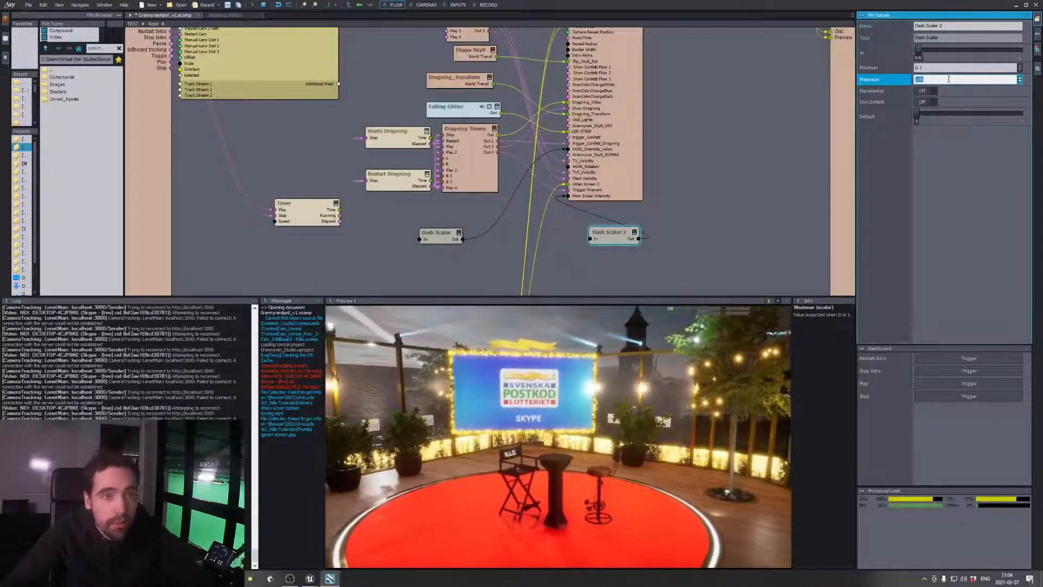
{"action": "type", "text": "0.8"}
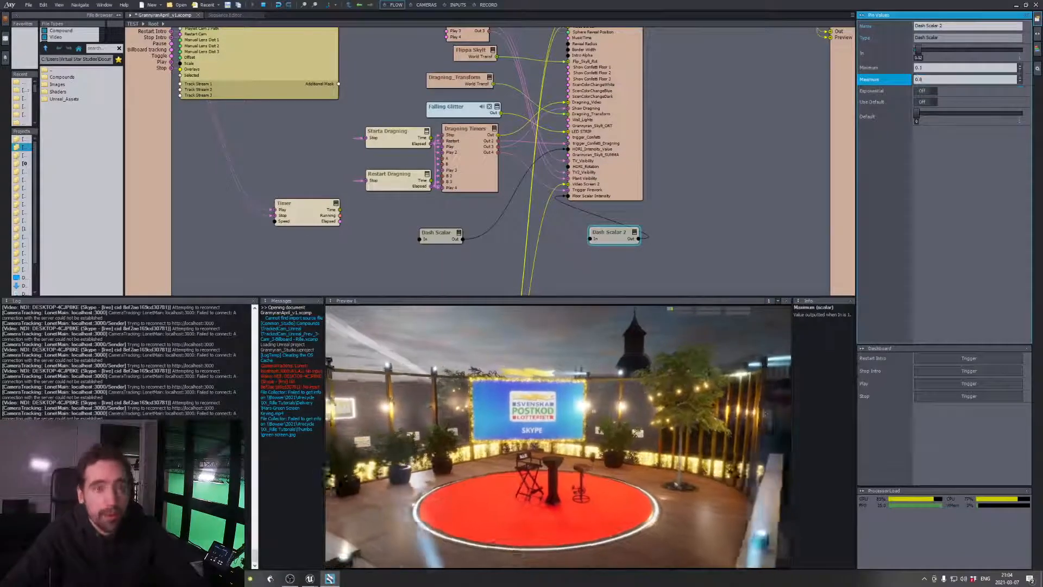
{"action": "left_click_drag", "start_coordinate": [922, 51], "coordinate": [1006, 52]}
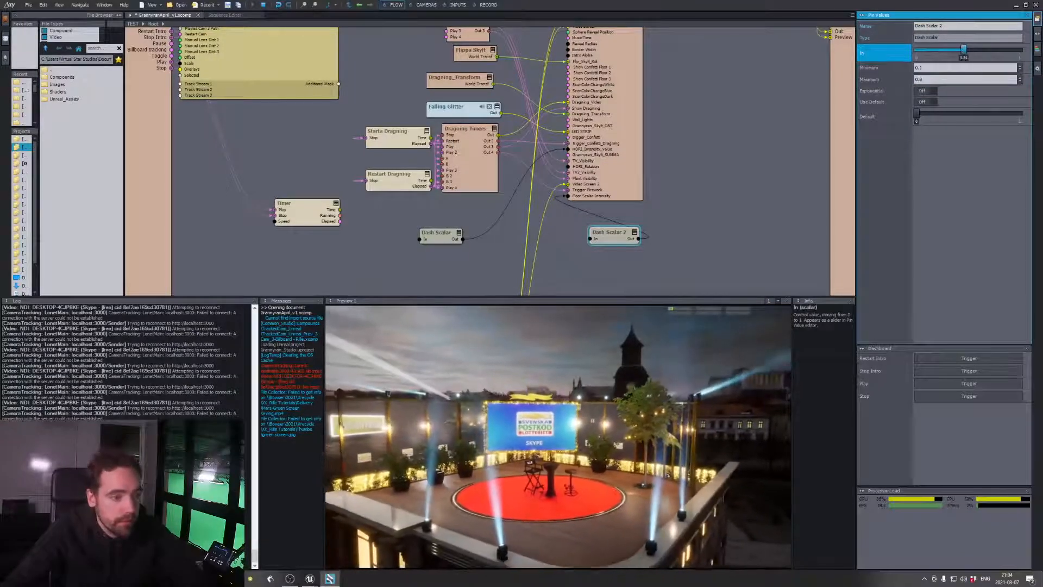
Set Dash Scalar 2's Maximum to 2 and vary its In value, finishing near the middle of its range
{"action": "left_click", "coordinate": [903, 80]}
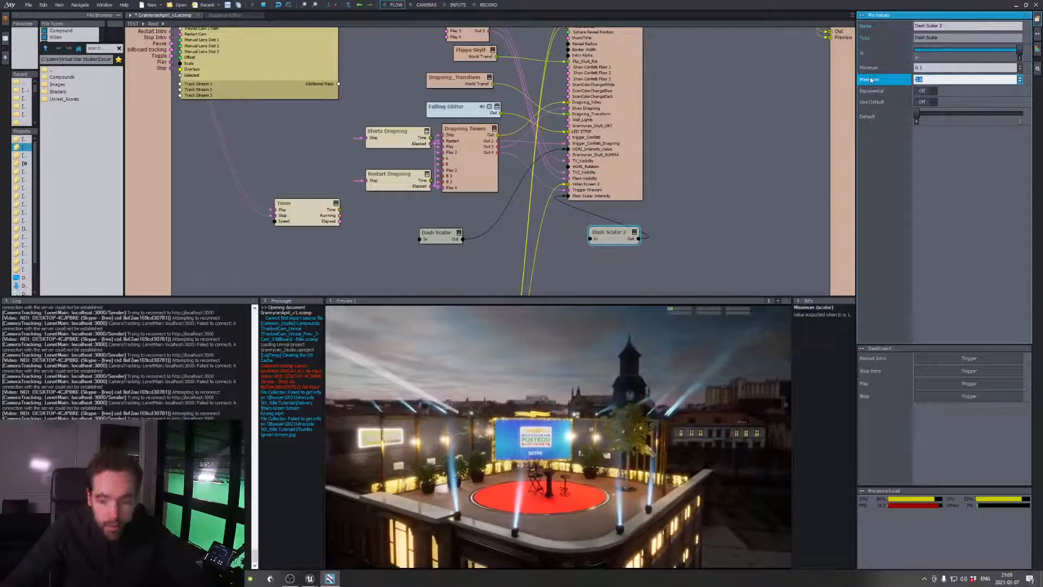
{"action": "type", "text": "2"}
{"action": "left_click_drag", "start_coordinate": [1012, 49], "coordinate": [935, 49]}
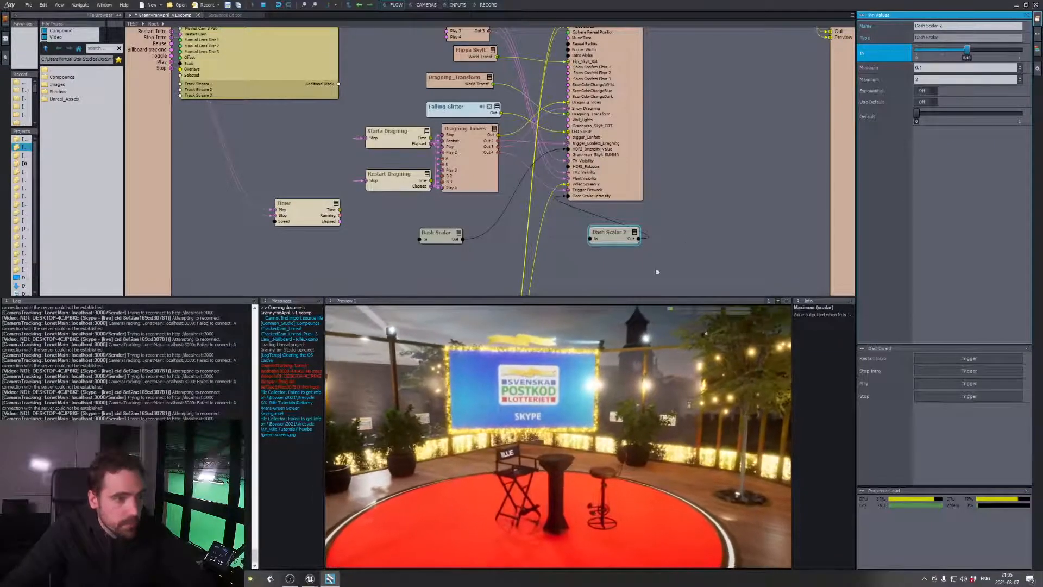
Insert a Timer module beside Dash Scalar 2 and connect its Elapsed output to the scalar's In pin
{"action": "right_click", "coordinate": [589, 265]}
{"action": "left_click", "coordinate": [622, 273]}
{"action": "type", "text": "timer"}
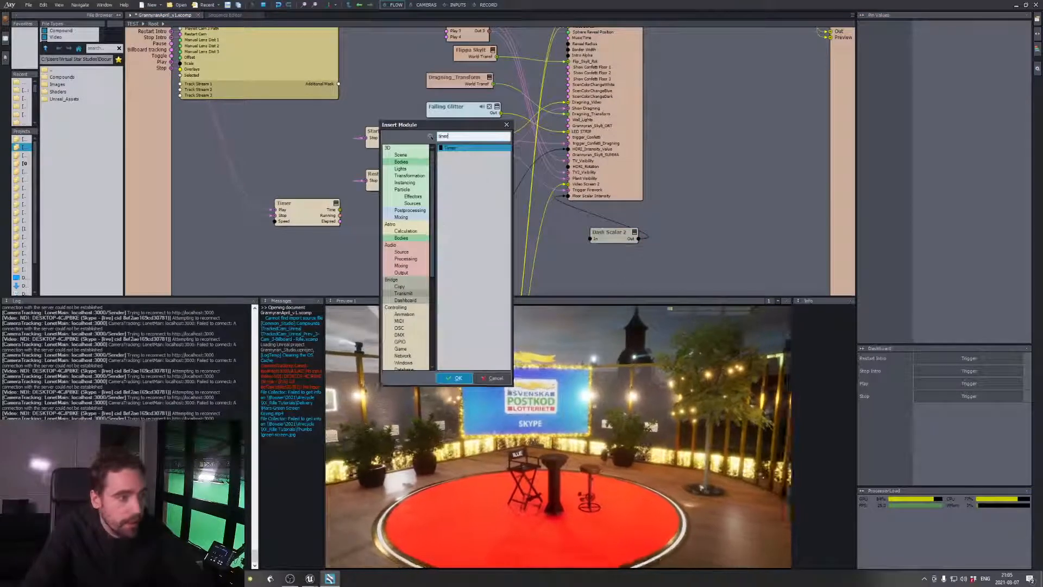
{"action": "key", "text": "Return"}
{"action": "left_click_drag", "start_coordinate": [621, 275], "coordinate": [577, 265]}
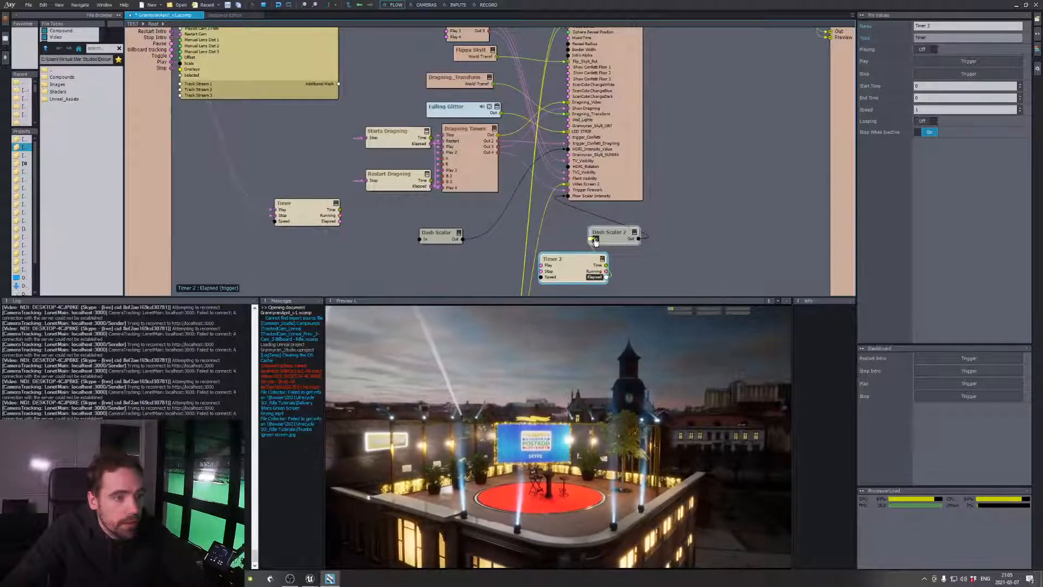
{"action": "left_click_drag", "start_coordinate": [589, 264], "coordinate": [547, 250]}
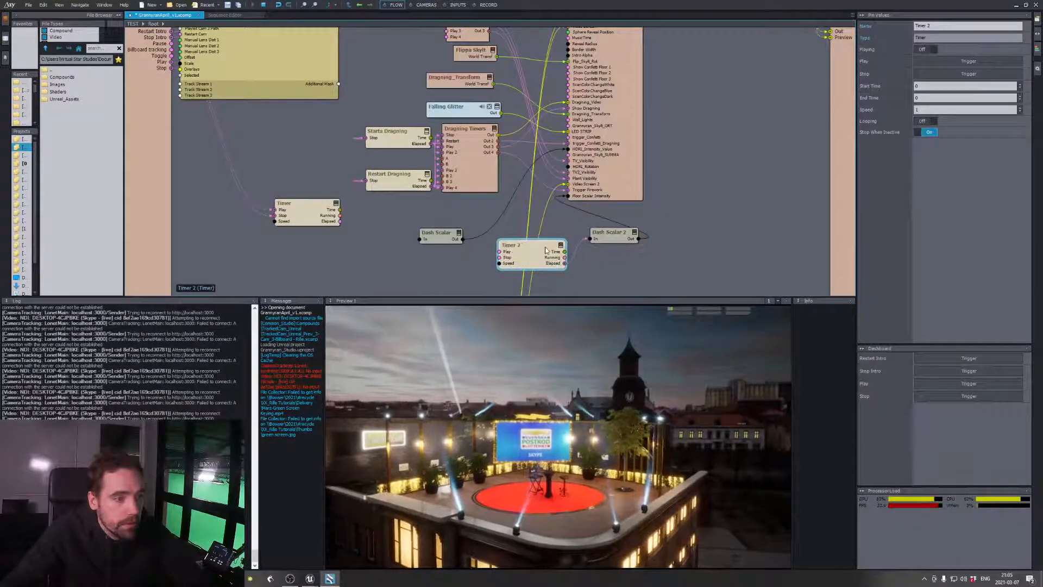
Set Timer 2's End Time to 2 and trigger its playback
{"action": "double_click", "coordinate": [925, 98]}
{"action": "type", "text": "2"}
{"action": "left_click", "coordinate": [933, 87]}
{"action": "left_click", "coordinate": [953, 63]}
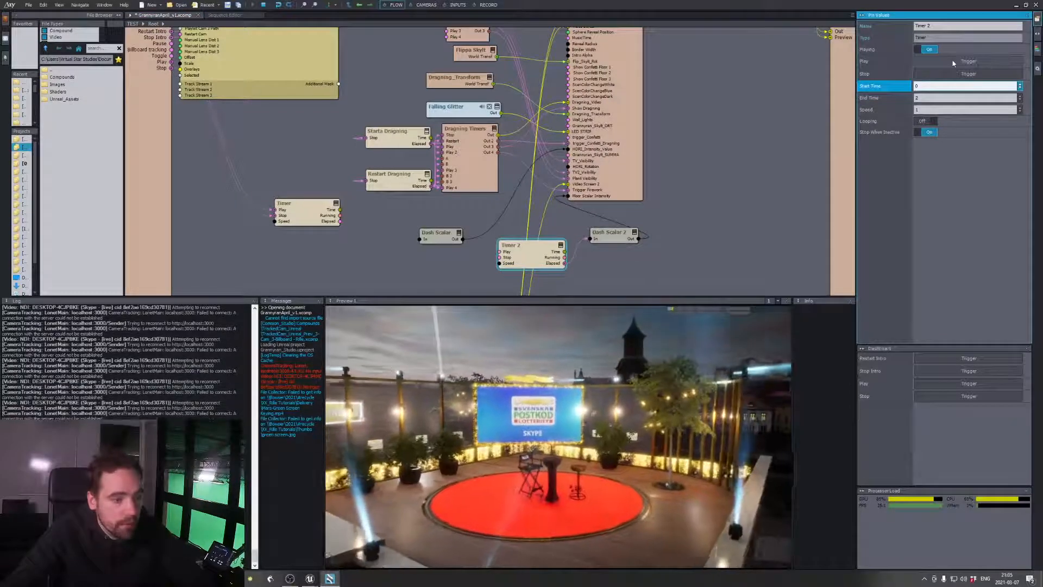
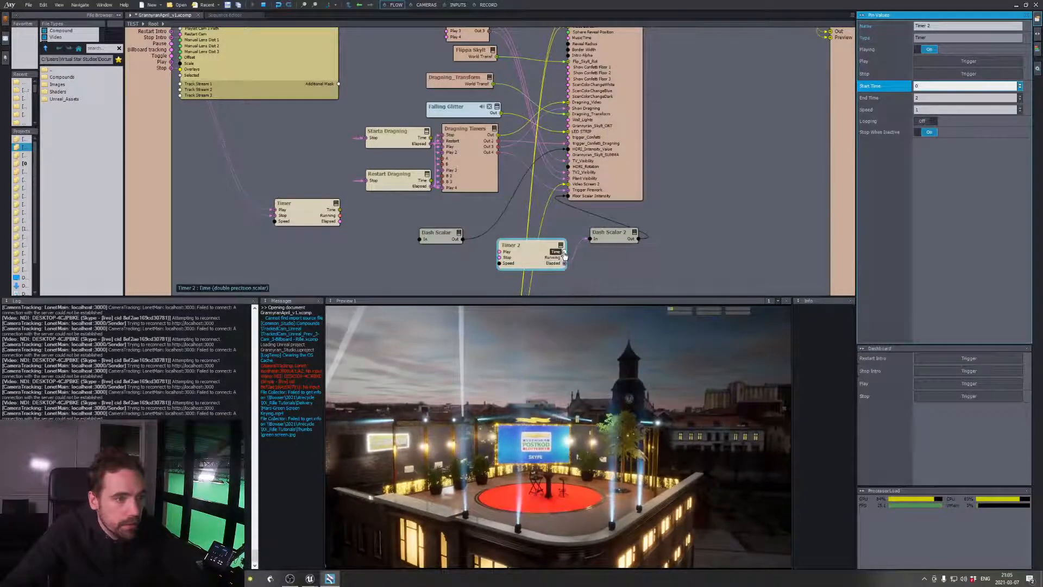
Try feeding Dash Scalar 2's In pin from Timer 2's Time output, then stop the timer and shift its module aside
{"action": "left_click", "coordinate": [567, 269]}
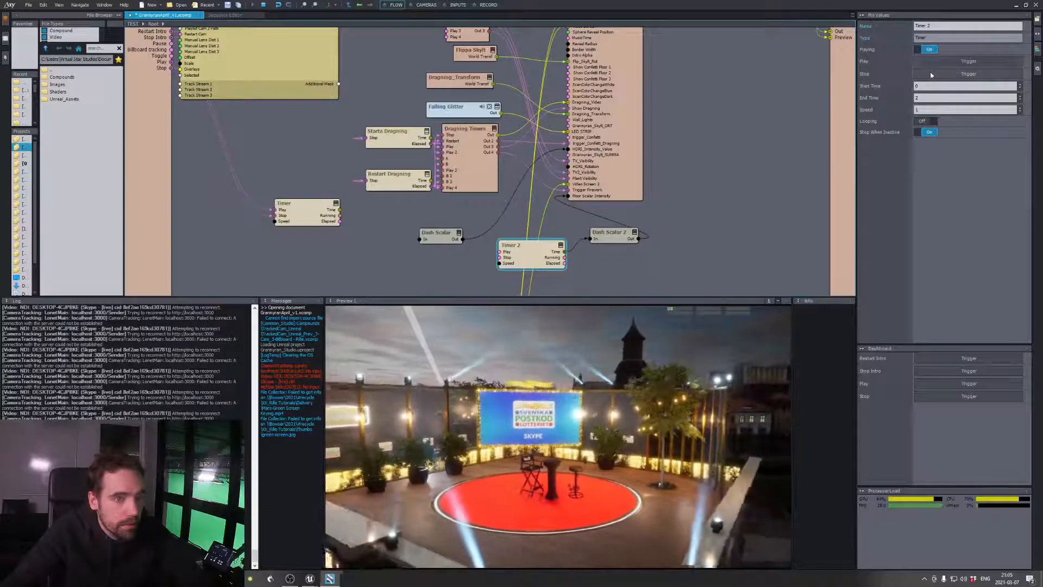
{"action": "left_click", "coordinate": [931, 75]}
{"action": "left_click_drag", "start_coordinate": [540, 253], "coordinate": [503, 258]}
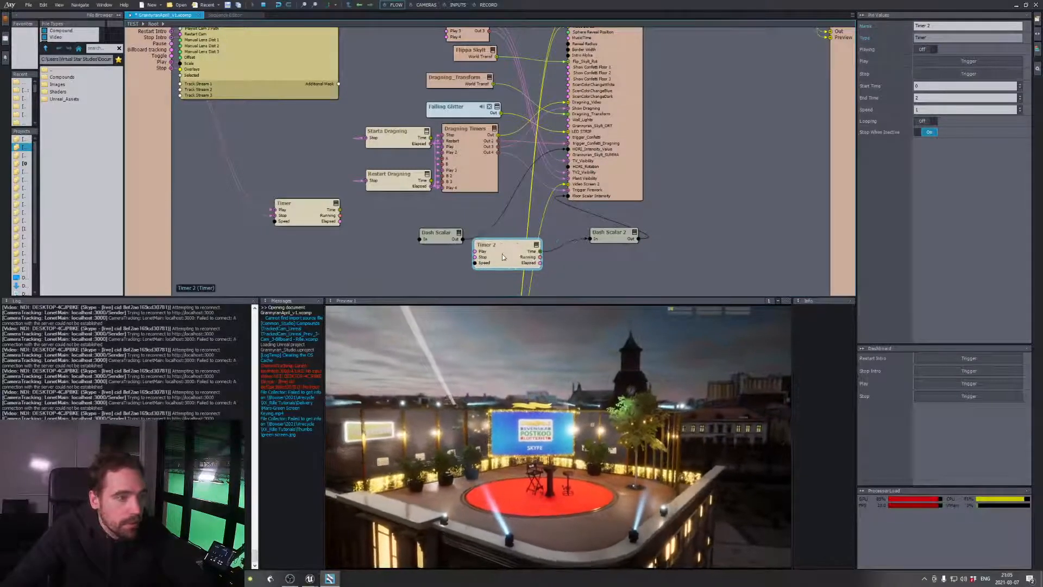
Duplicate Timer 2 below it and set the copy's Start Time to 2 and End Time to 0
{"action": "key", "text": "ctrl+v"}
{"action": "left_click_drag", "start_coordinate": [610, 267], "coordinate": [566, 284]}
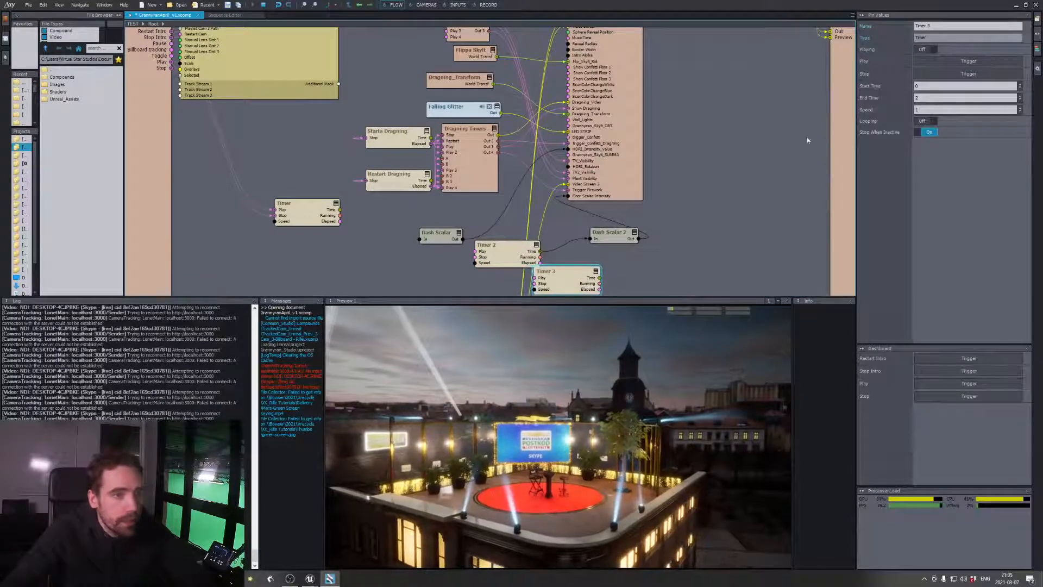
{"action": "left_click", "coordinate": [928, 85]}
{"action": "type", "text": "2"}
{"action": "key", "text": "Tab"}
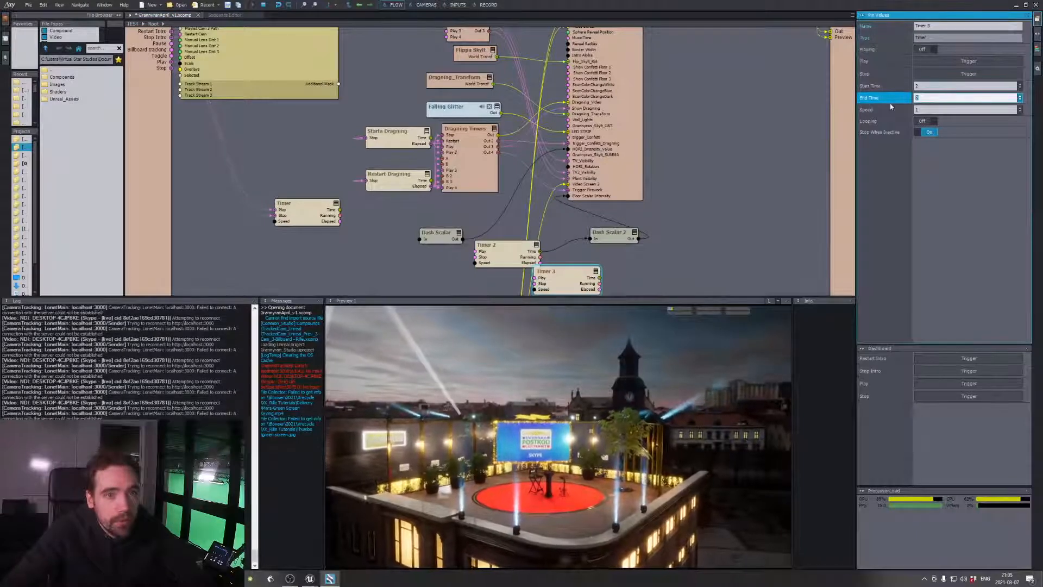
{"action": "key", "text": "Return"}
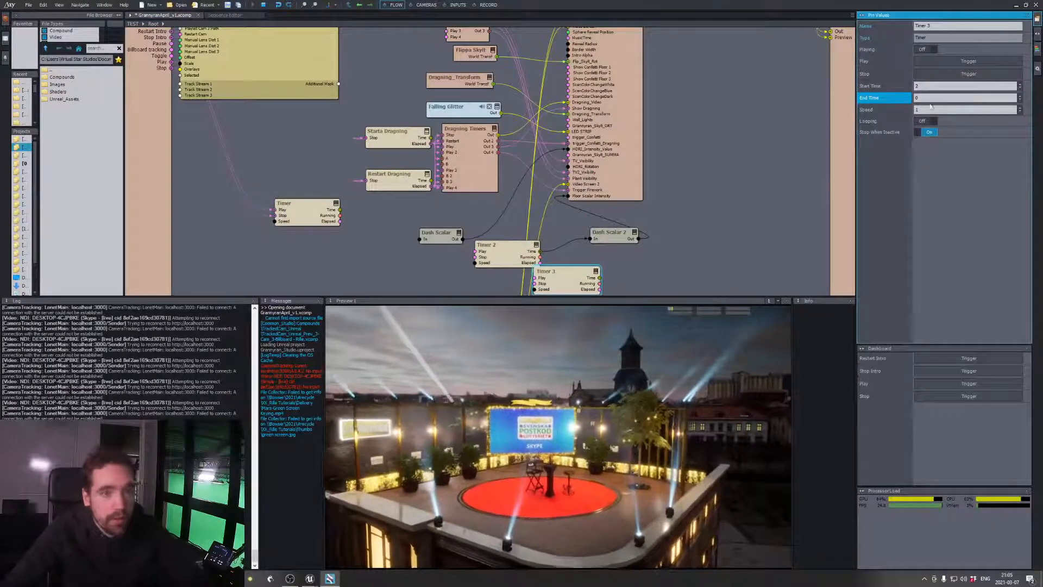
{"action": "left_click_drag", "start_coordinate": [557, 271], "coordinate": [576, 280]}
Try connecting the duplicated timer's Time output to Dash Scalar 2's In pin
{"action": "right_click", "coordinate": [637, 254]}
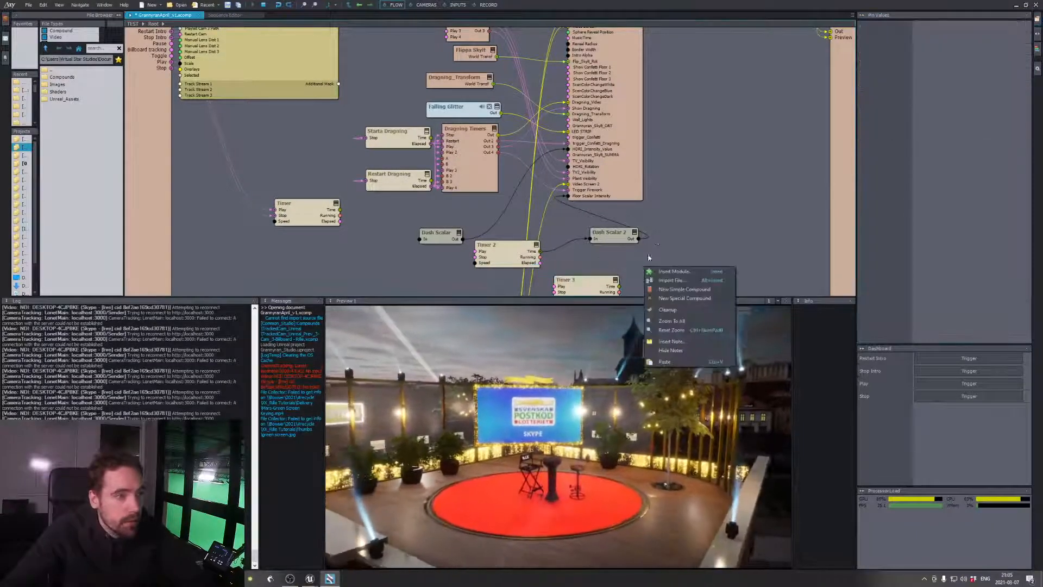
{"action": "left_click", "coordinate": [636, 253]}
{"action": "right_click_drag", "start_coordinate": [637, 254], "coordinate": [680, 210]}
{"action": "left_click_drag", "start_coordinate": [630, 252], "coordinate": [639, 198]}
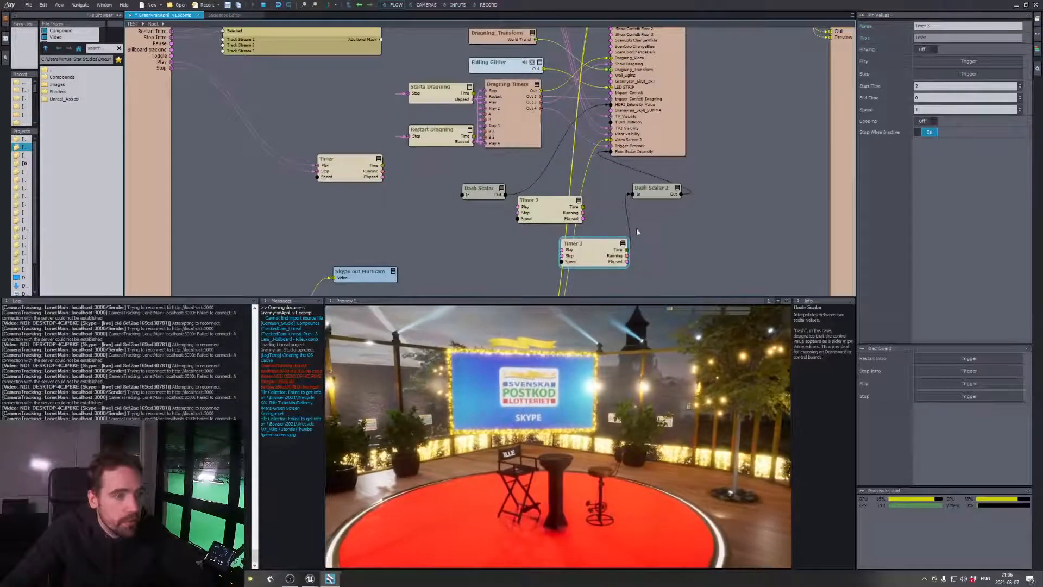
Delete both Timer 3 and Timer 2 from the graph
{"action": "left_click_drag", "start_coordinate": [659, 232], "coordinate": [616, 248]}
{"action": "key", "text": "Delete"}
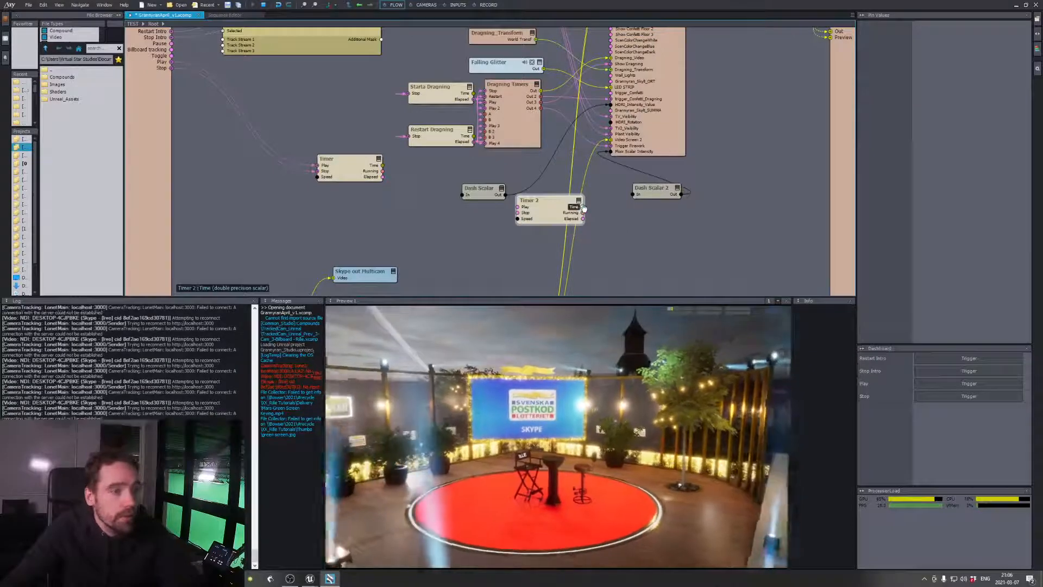
{"action": "left_click", "coordinate": [576, 212]}
{"action": "key", "text": "Delete"}
Reposition Dash Scalar 2 and sweep its In value across the range, finishing at the upper limit
{"action": "left_click_drag", "start_coordinate": [656, 191], "coordinate": [632, 202]}
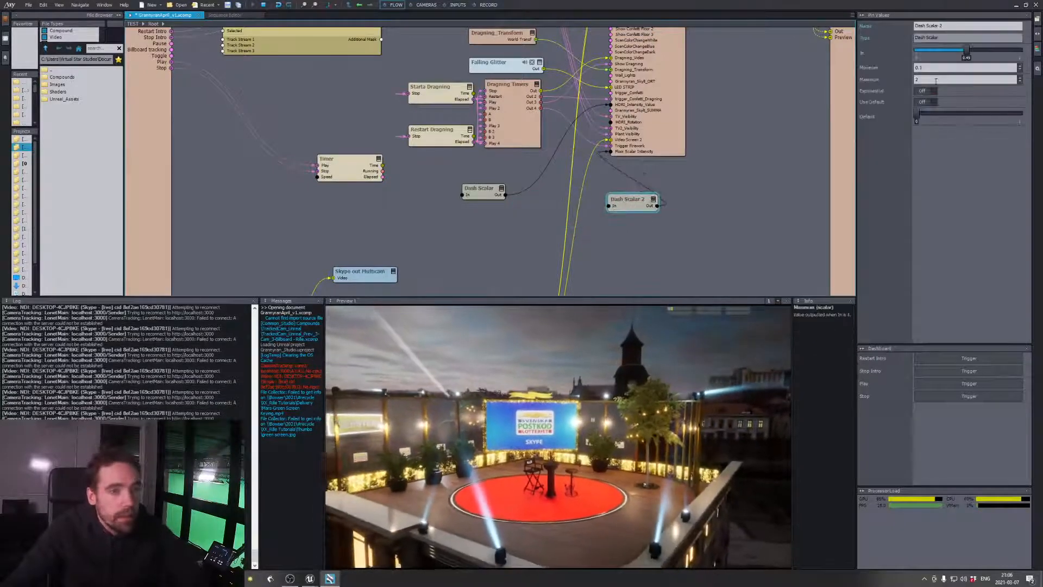
{"action": "left_click_drag", "start_coordinate": [967, 52], "coordinate": [934, 50]}
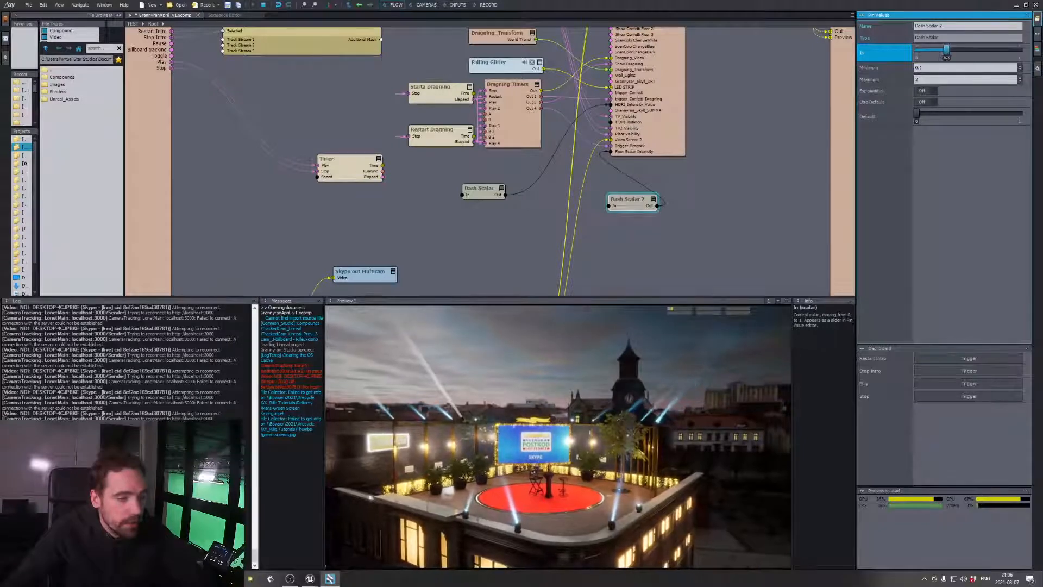
{"action": "left_click_drag", "start_coordinate": [1020, 49], "coordinate": [917, 50]}
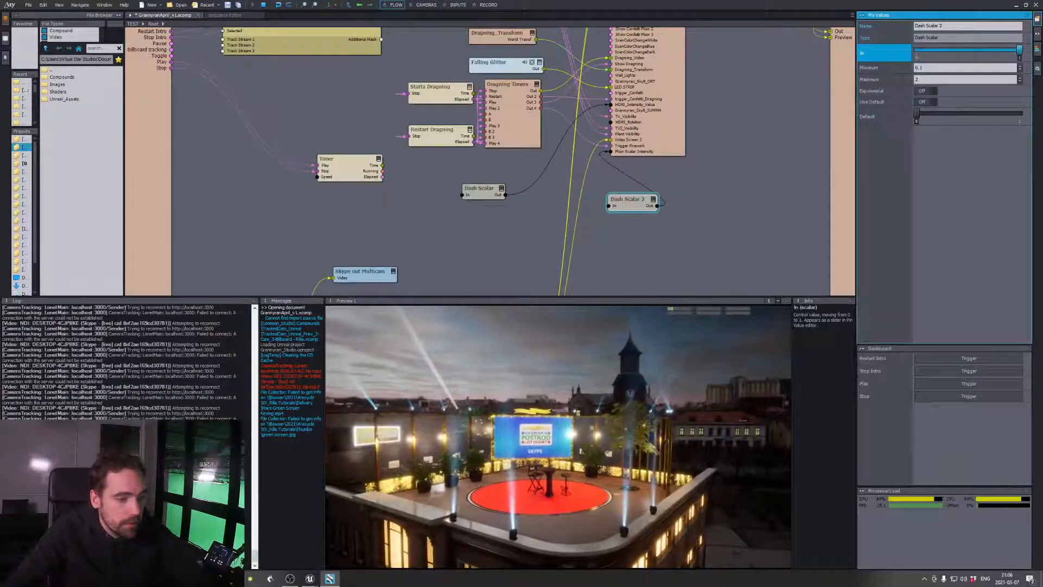
{"action": "left_click_drag", "start_coordinate": [991, 49], "coordinate": [1019, 50]}
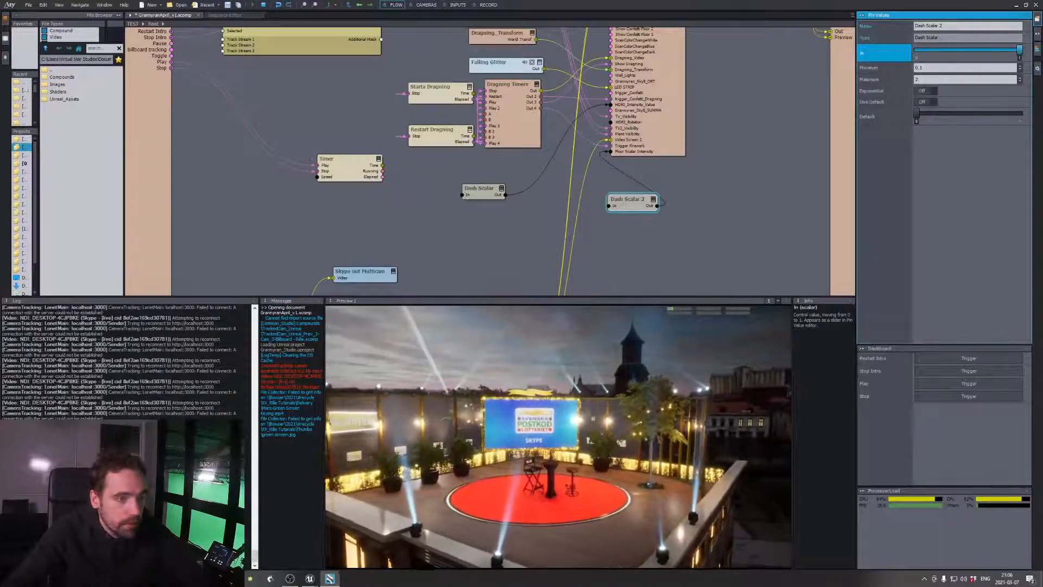
Insert a Sequence Scalar module beside Dash Scalar 2 and connect its Out to the scalar's In pin
{"action": "right_click", "coordinate": [530, 244]}
{"action": "left_click", "coordinate": [548, 251]}
{"action": "type", "text": "seq"}
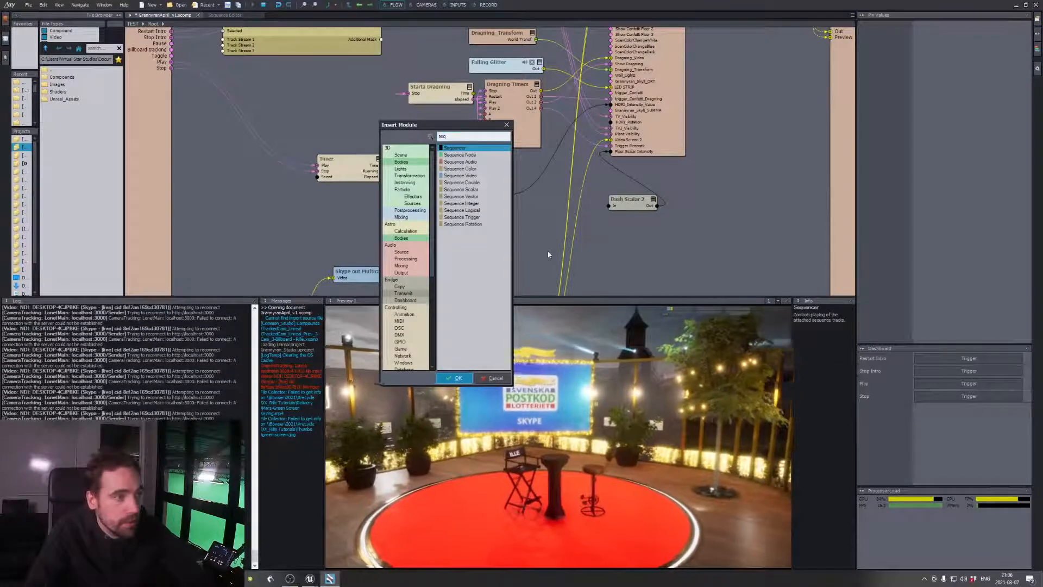
{"action": "left_click", "coordinate": [489, 189]}
{"action": "double_click", "coordinate": [489, 189]}
{"action": "left_click_drag", "start_coordinate": [549, 250], "coordinate": [611, 209]}
{"action": "left_click_drag", "start_coordinate": [525, 232], "coordinate": [541, 227]}
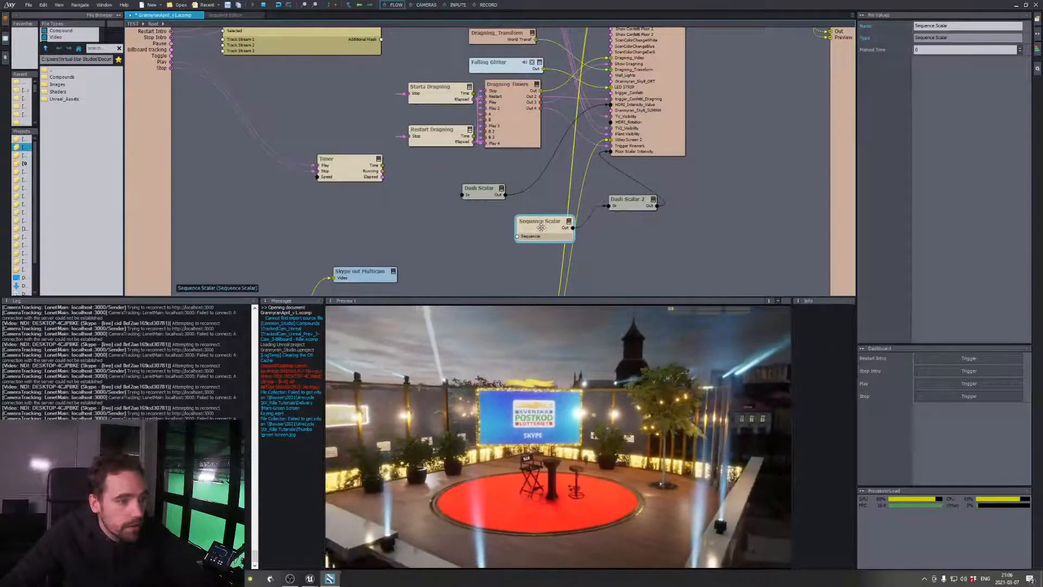
Insert a Sequencer module and connect its Tracks output to the Sequence Scalar's Sequencer pin
{"action": "right_click", "coordinate": [439, 238]}
{"action": "left_click", "coordinate": [461, 244]}
{"action": "type", "text": "seuq"}
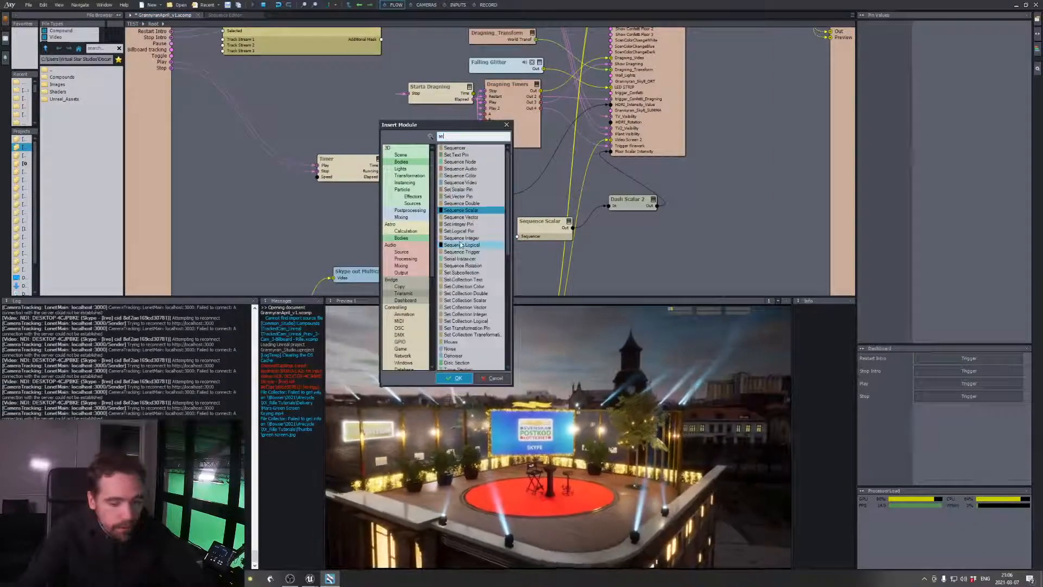
{"action": "key", "text": "BackSpace"}
{"action": "key", "text": "BackSpace"}
{"action": "type", "text": "qu"}
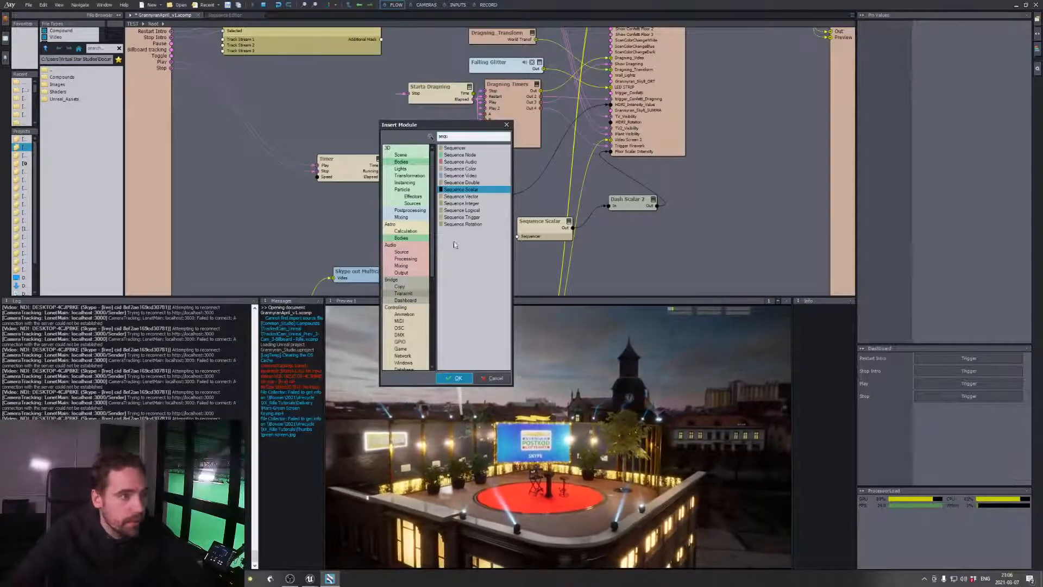
{"action": "double_click", "coordinate": [467, 150]}
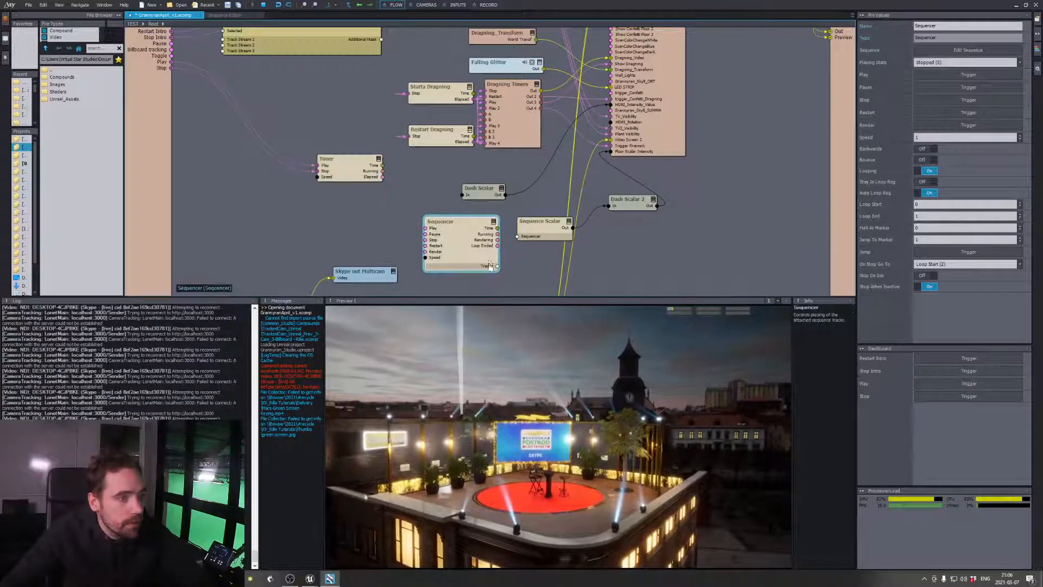
{"action": "left_click_drag", "start_coordinate": [533, 226], "coordinate": [546, 238]}
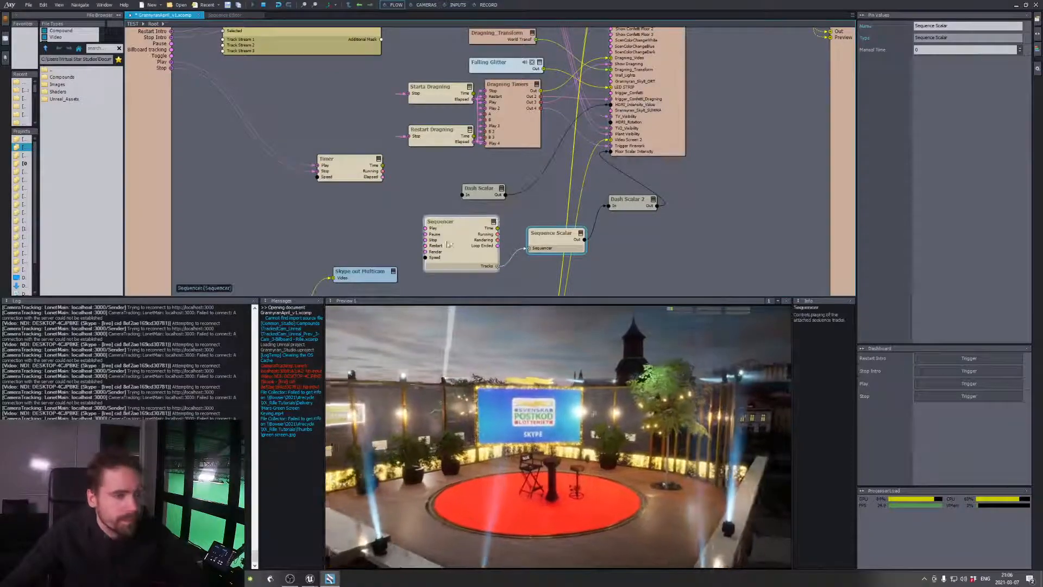
Open the Sequencer's sequence, extend the Sequence Scalar part to 2 seconds and enlarge its key curve display
{"action": "double_click", "coordinate": [466, 255]}
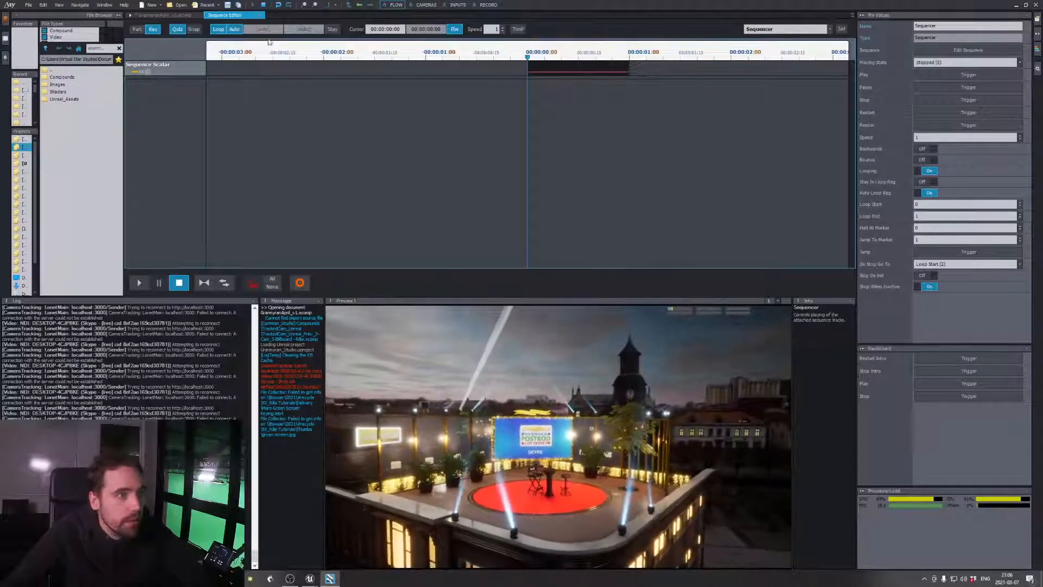
{"action": "left_click_drag", "start_coordinate": [630, 71], "coordinate": [693, 71]}
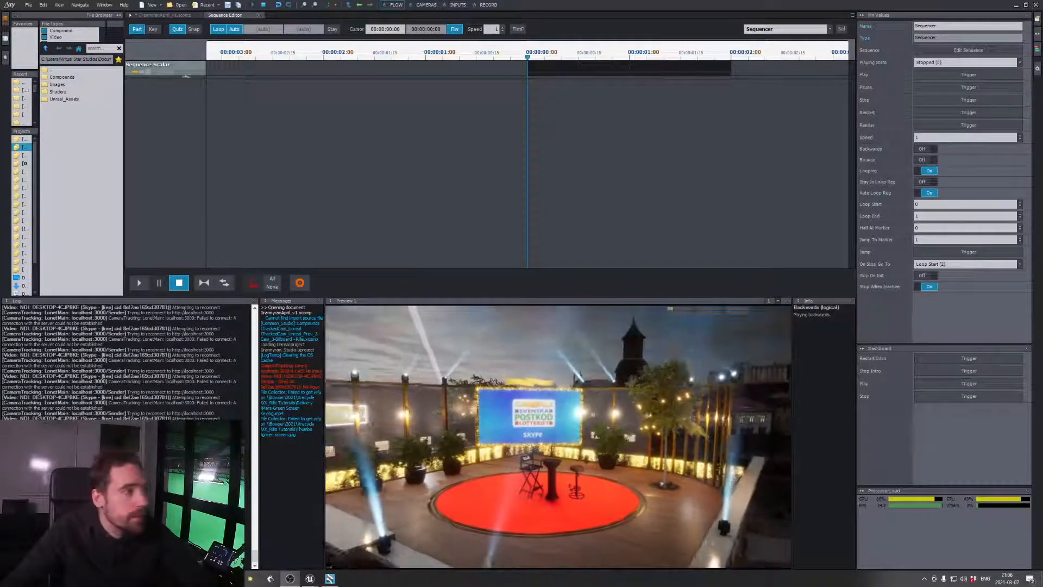
{"action": "left_click", "coordinate": [154, 30]}
{"action": "left_click", "coordinate": [142, 72]}
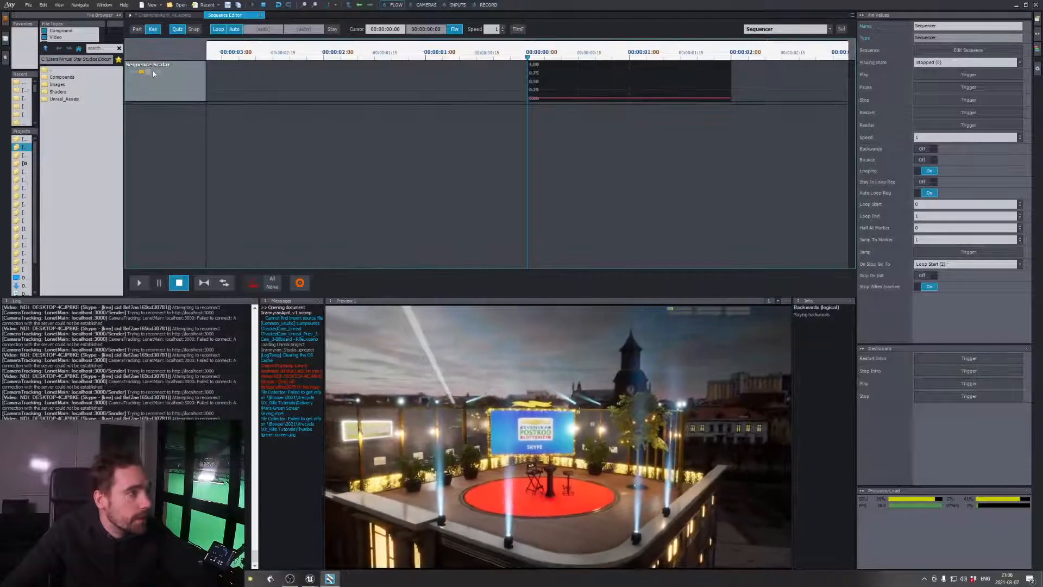
{"action": "left_click", "coordinate": [148, 72]}
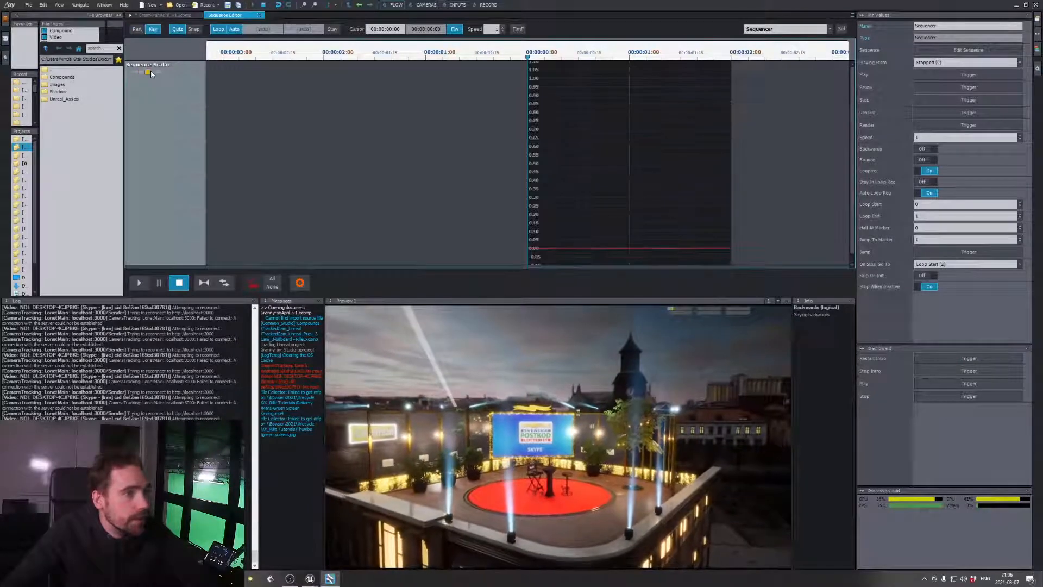
Add keys at 0, 1 and 2 seconds on the Sequence Scalar curve and raise the middle key to about 1
{"action": "left_click", "coordinate": [527, 248]}
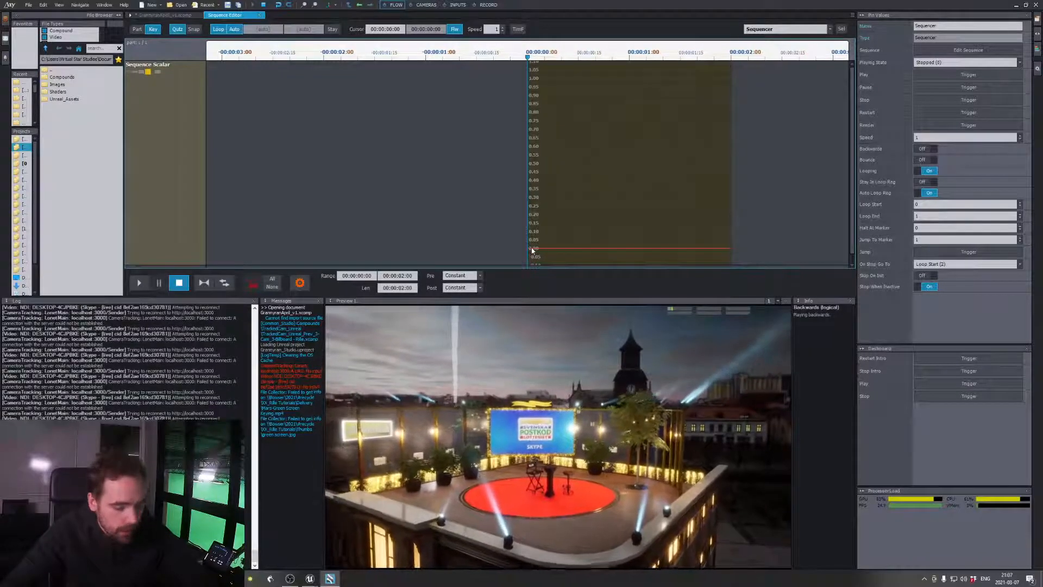
{"action": "left_click", "coordinate": [529, 249]}
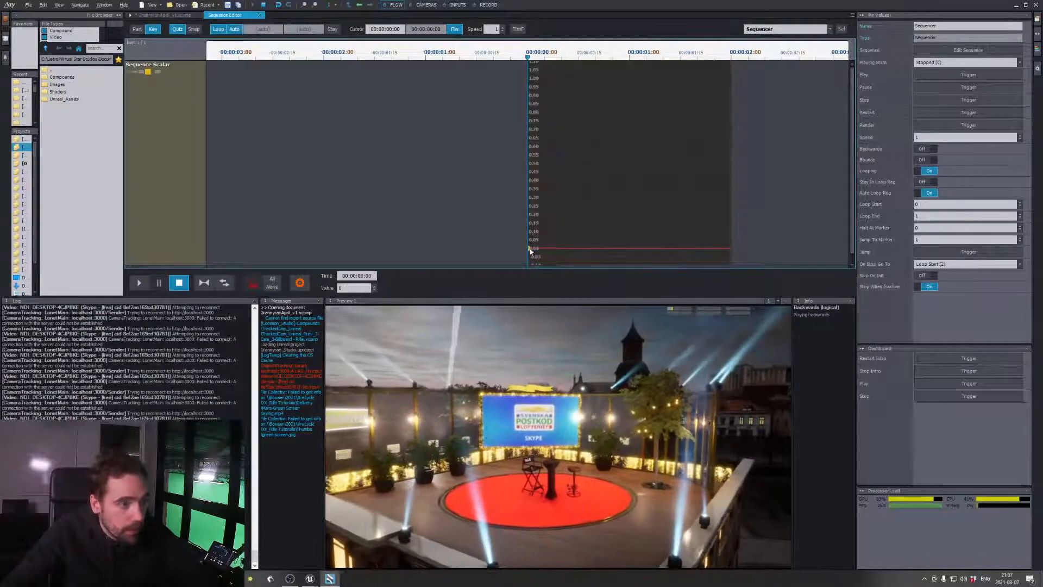
{"action": "left_click", "coordinate": [629, 248]}
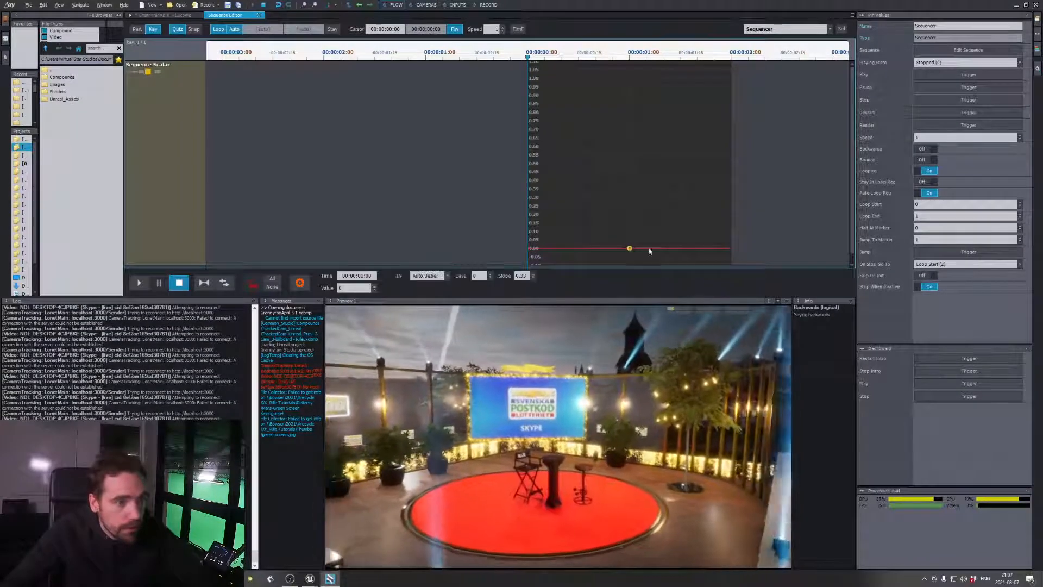
{"action": "left_click", "coordinate": [729, 248]}
{"action": "left_click_drag", "start_coordinate": [629, 249], "coordinate": [629, 77]}
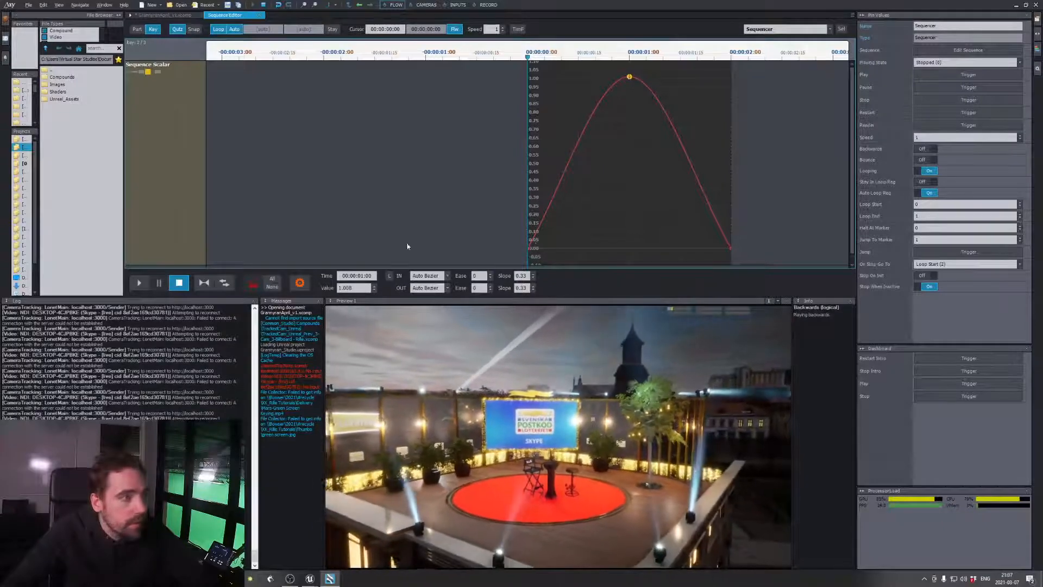
Preview the Sequence Scalar animation and stop the playback
{"action": "left_click", "coordinate": [144, 288]}
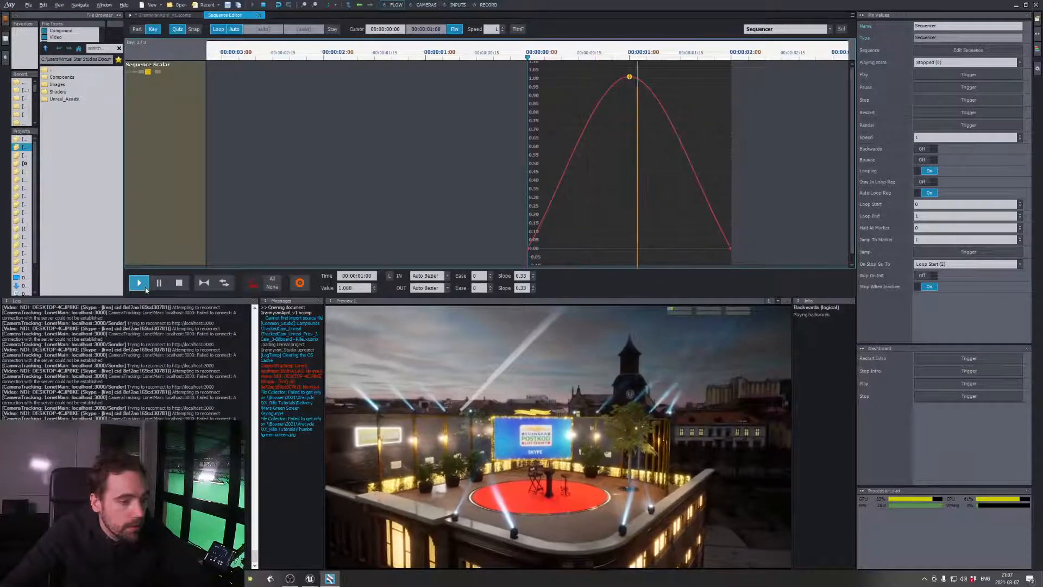
{"action": "left_click", "coordinate": [145, 289]}
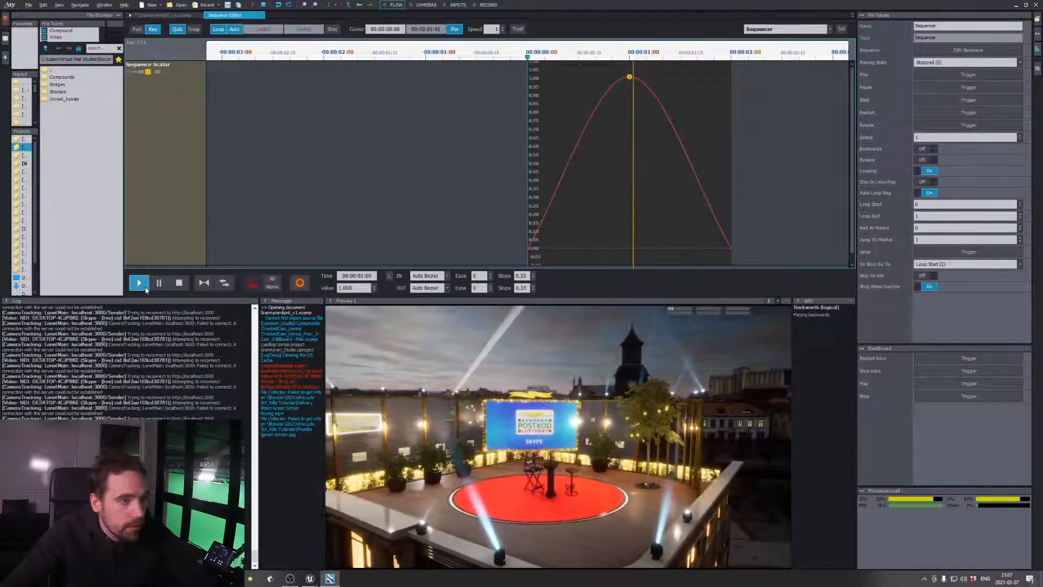
{"action": "left_click", "coordinate": [179, 284]}
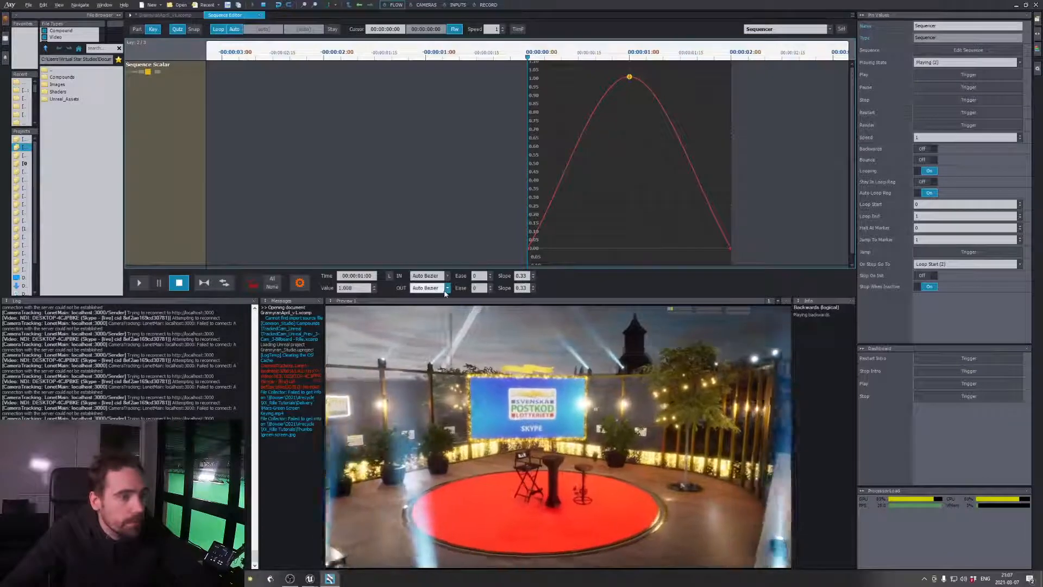
Set the outgoing interpolation of the middle and first keys to Exponential
{"action": "left_click", "coordinate": [447, 287]}
{"action": "left_click", "coordinate": [435, 347]}
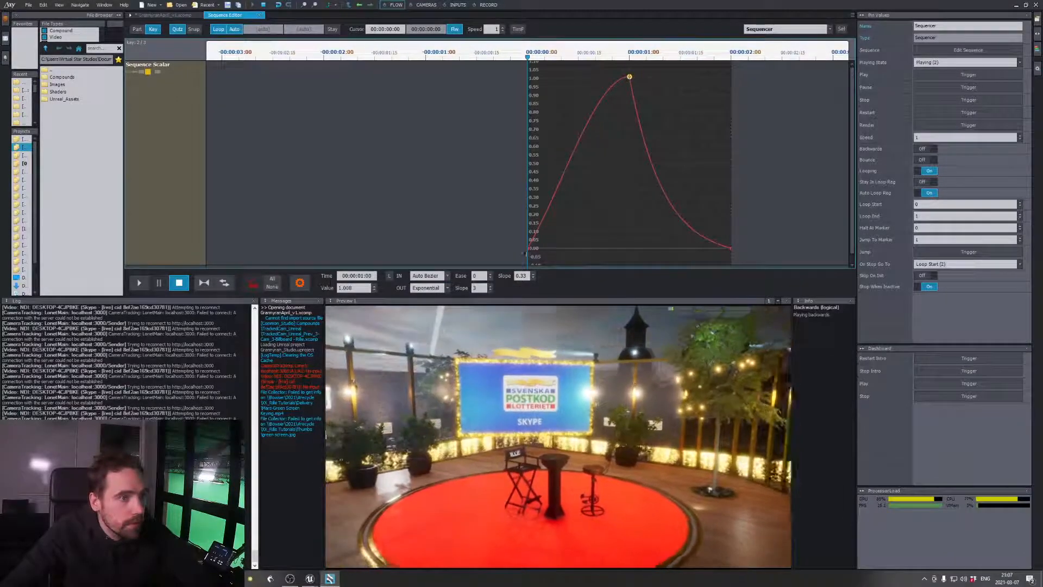
{"action": "left_click", "coordinate": [528, 248]}
{"action": "left_click", "coordinate": [438, 288]}
{"action": "left_click", "coordinate": [426, 348]}
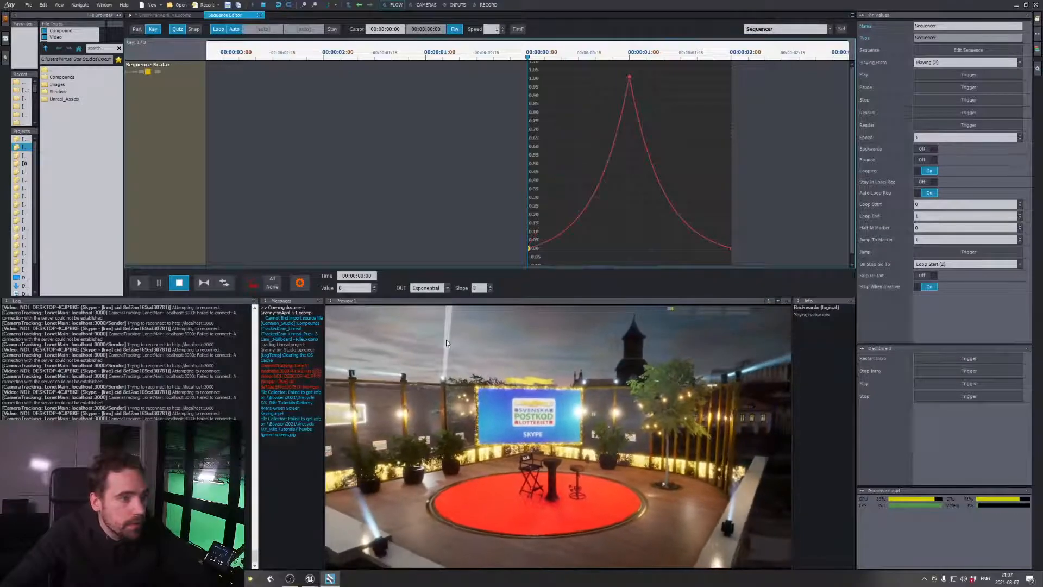
Start playback of the exponential curve, return to the flow graph and save the compound
{"action": "left_click", "coordinate": [136, 285]}
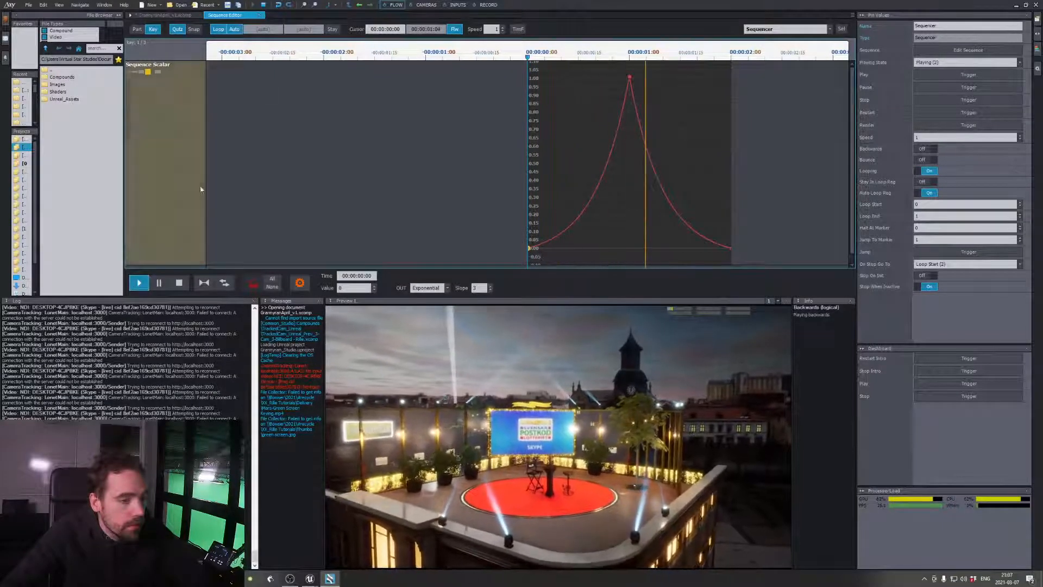
{"action": "left_click", "coordinate": [157, 15]}
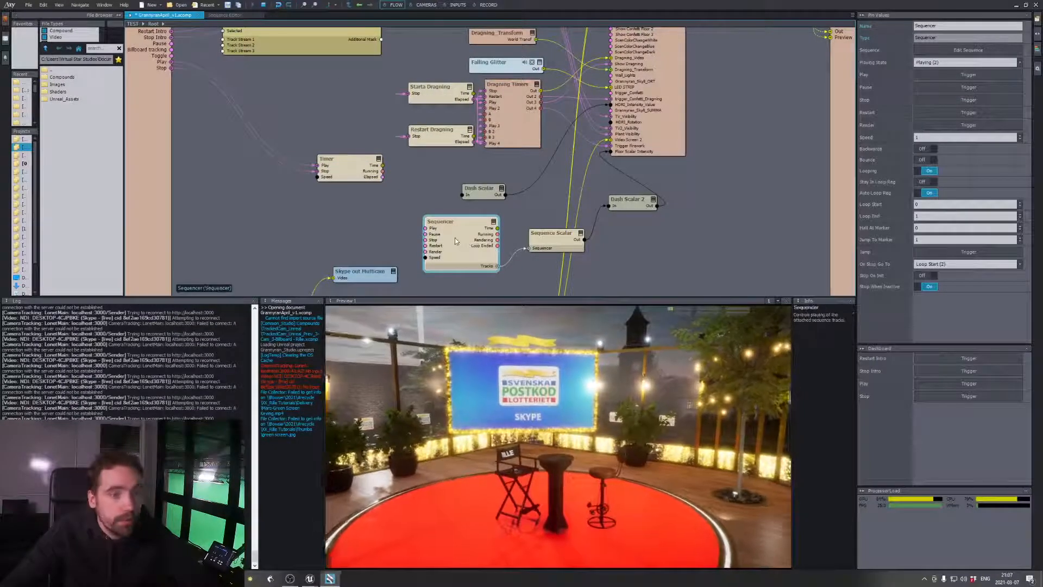
{"action": "left_click", "coordinate": [747, 217]}
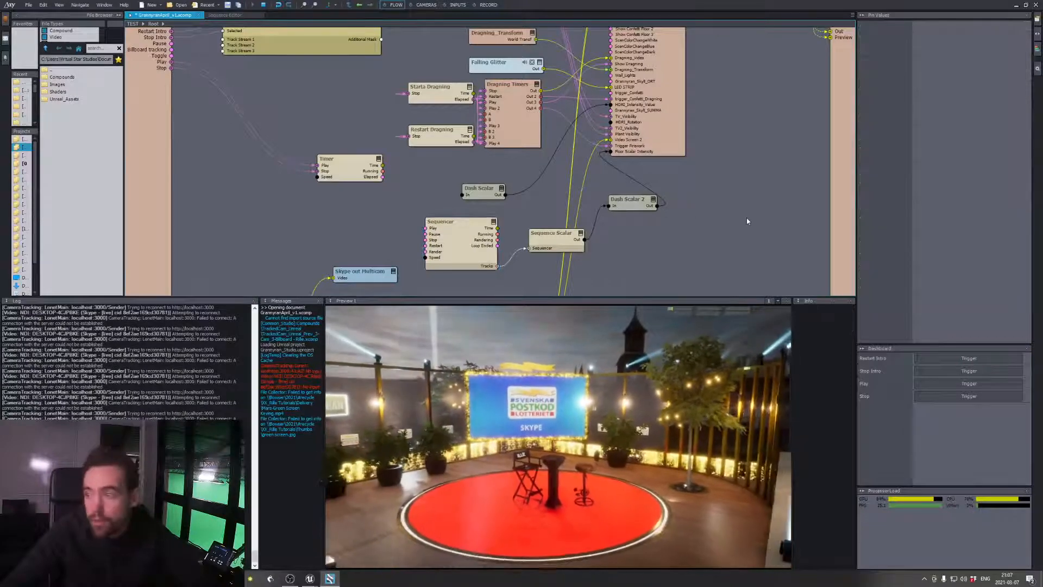
{"action": "key", "text": "ctrl+s"}
{"action": "left_click_drag", "start_coordinate": [652, 178], "coordinate": [654, 170]}
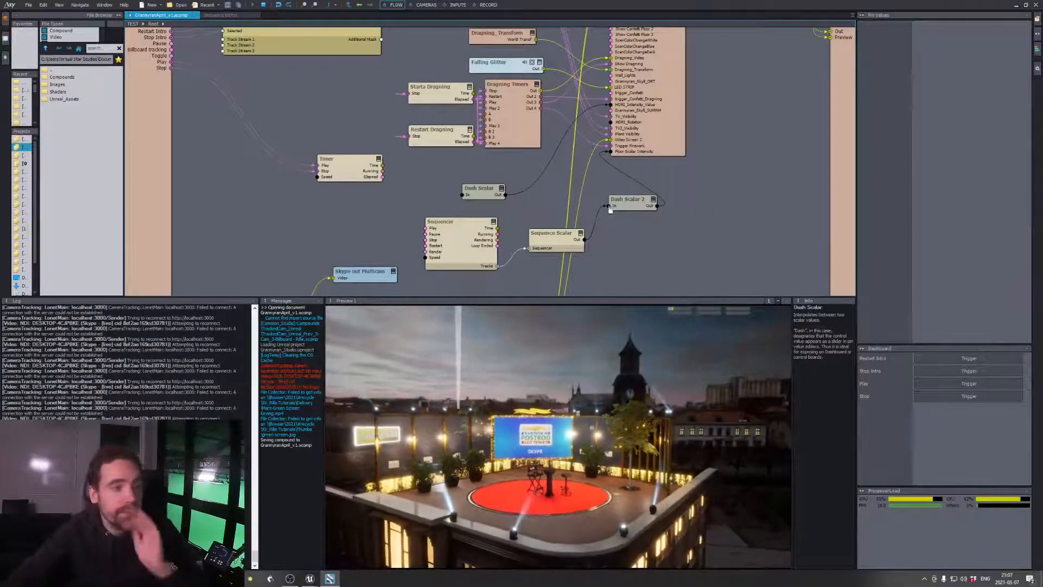
Reposition the Sequence Scalar and Sequencer nodes closer to Dash Scalar 2 in the flow graph
{"action": "left_click", "coordinate": [628, 200]}
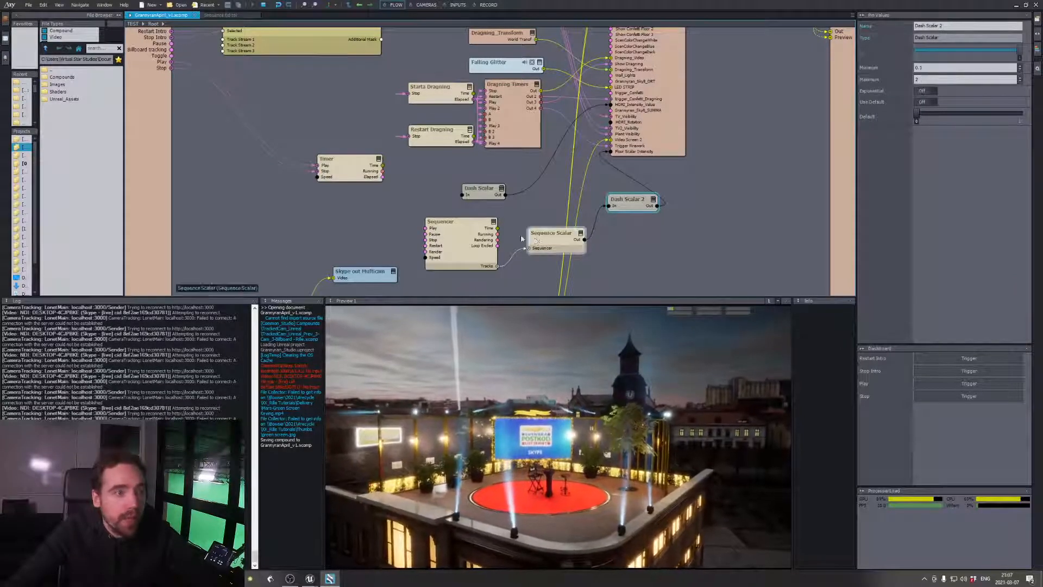
{"action": "left_click_drag", "start_coordinate": [561, 236], "coordinate": [564, 223]}
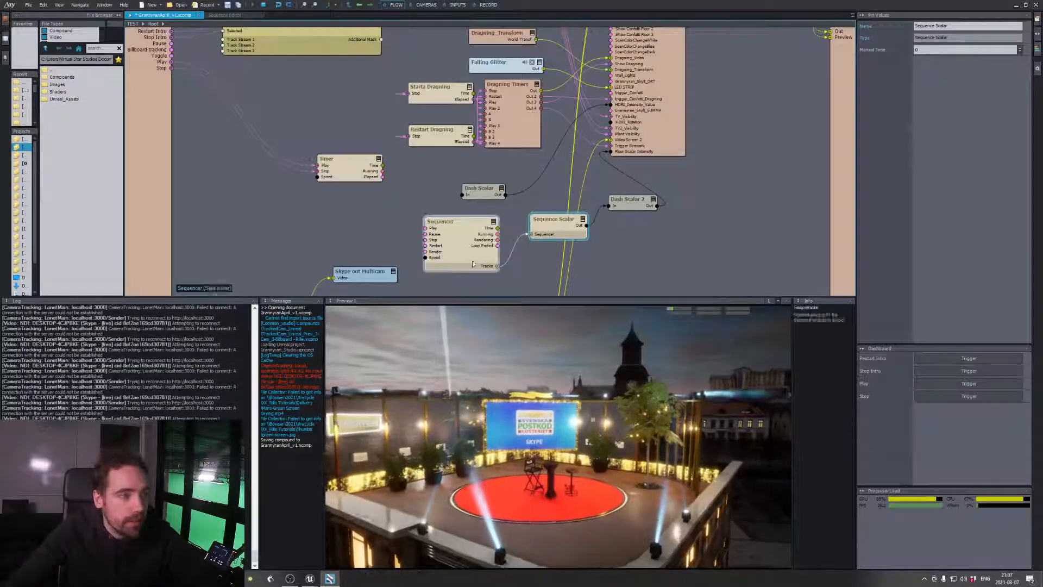
{"action": "left_click_drag", "start_coordinate": [463, 253], "coordinate": [466, 237]}
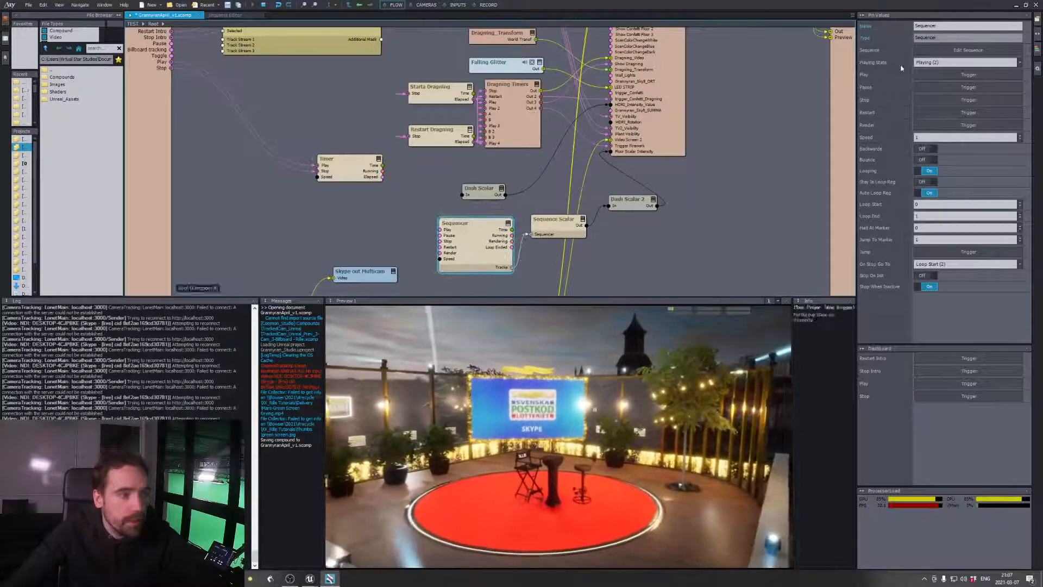
Rename the Sequencer node as Floor Light Animator and shift the Sequence Scalar node slightly downward
{"action": "left_click", "coordinate": [876, 57]}
{"action": "type", "text": "F"}
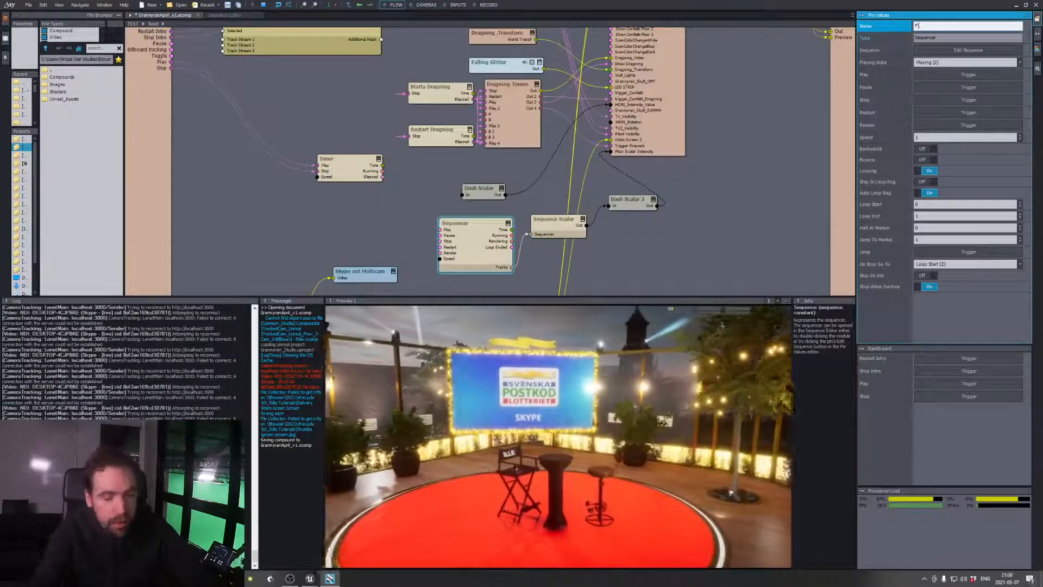
{"action": "type", "text": "loor Light Anima"}
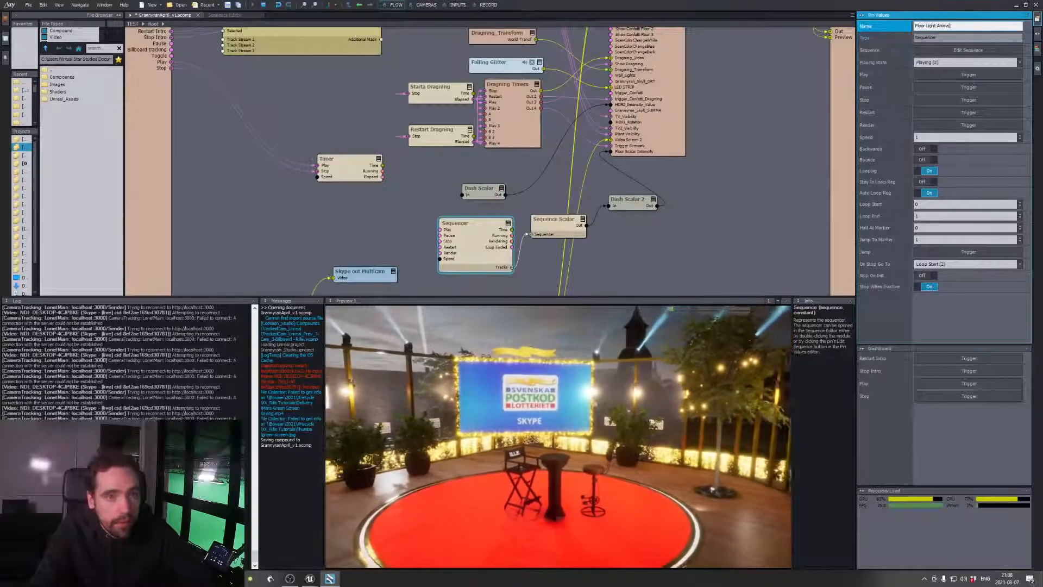
{"action": "type", "text": "tor"}
{"action": "key", "text": "Return"}
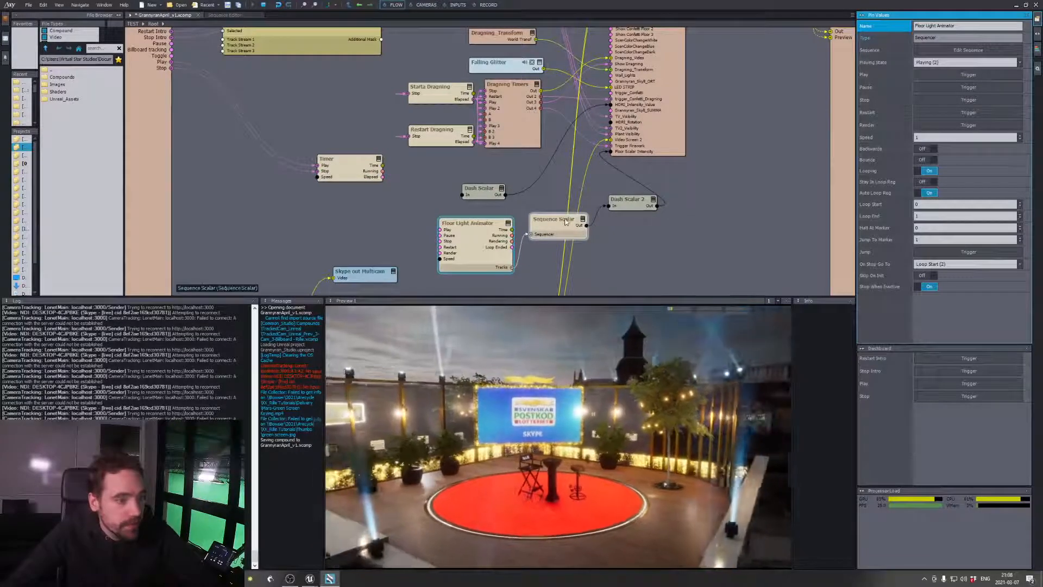
{"action": "left_click_drag", "start_coordinate": [566, 221], "coordinate": [570, 231]}
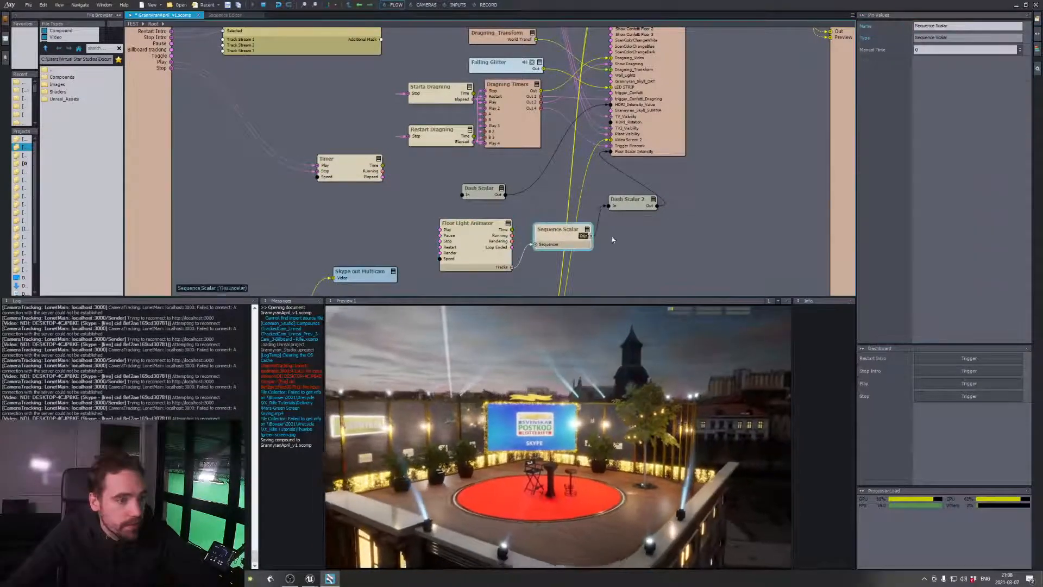
Open the Floor Light Animator sequence and extend the Sequence Scalar part to 4 seconds
{"action": "left_click", "coordinate": [499, 239]}
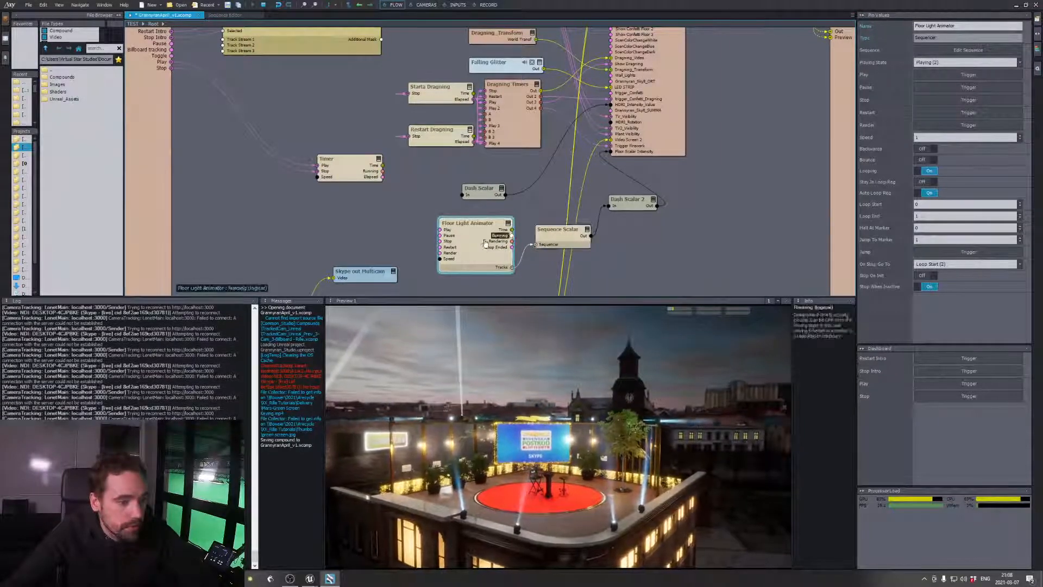
{"action": "double_click", "coordinate": [469, 233]}
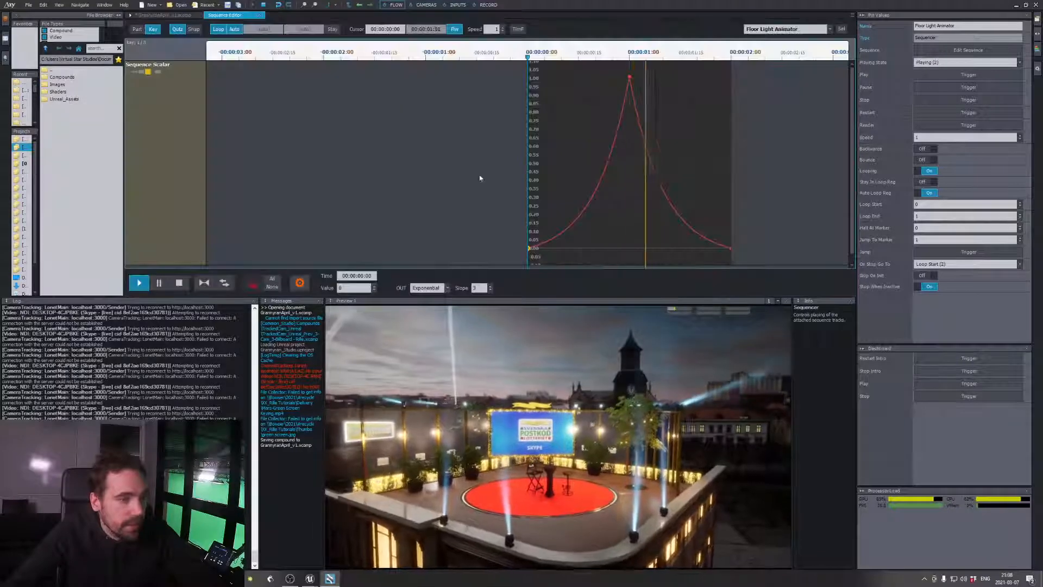
{"action": "left_click", "coordinate": [138, 30]}
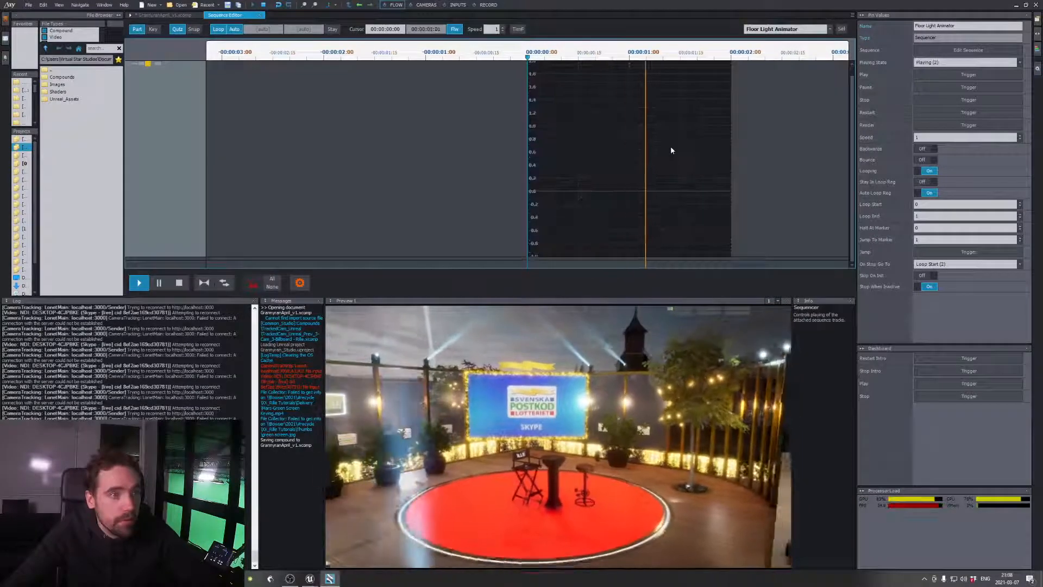
{"action": "left_click", "coordinate": [727, 146]}
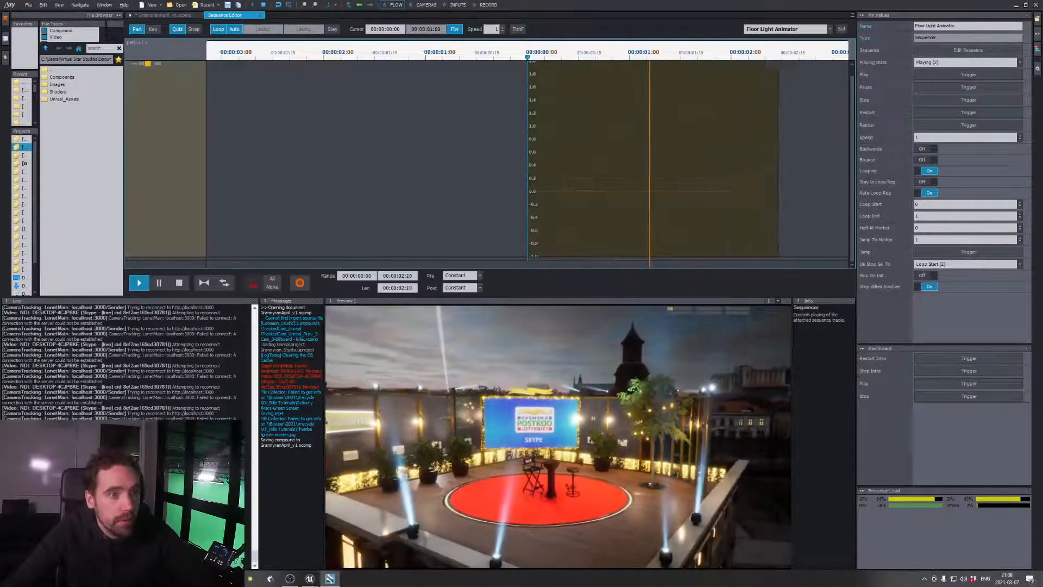
{"action": "left_click_drag", "start_coordinate": [776, 146], "coordinate": [870, 148]}
{"action": "middle_click_drag", "start_coordinate": [807, 140], "coordinate": [657, 148]}
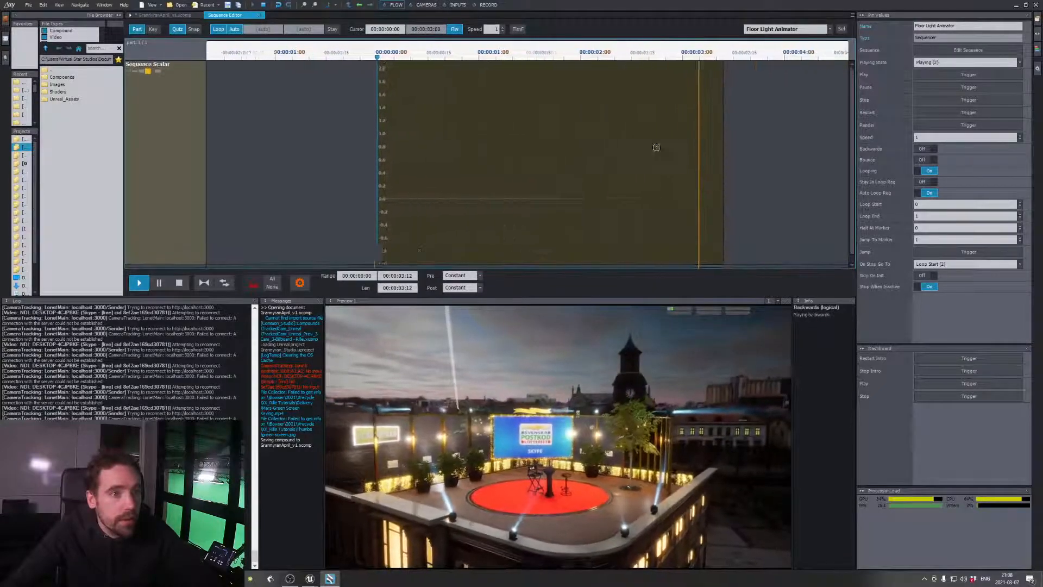
{"action": "left_click_drag", "start_coordinate": [723, 147], "coordinate": [783, 148]}
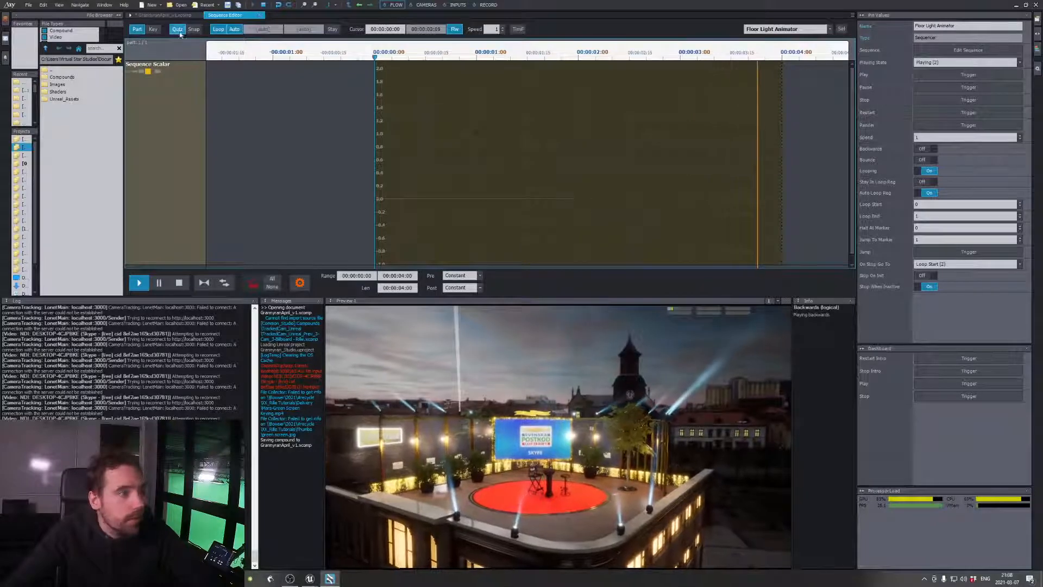
Move the curve's last key to 4 seconds and its peak key to 2 seconds
{"action": "left_click", "coordinate": [154, 30]}
{"action": "left_click_drag", "start_coordinate": [579, 199], "coordinate": [748, 199]}
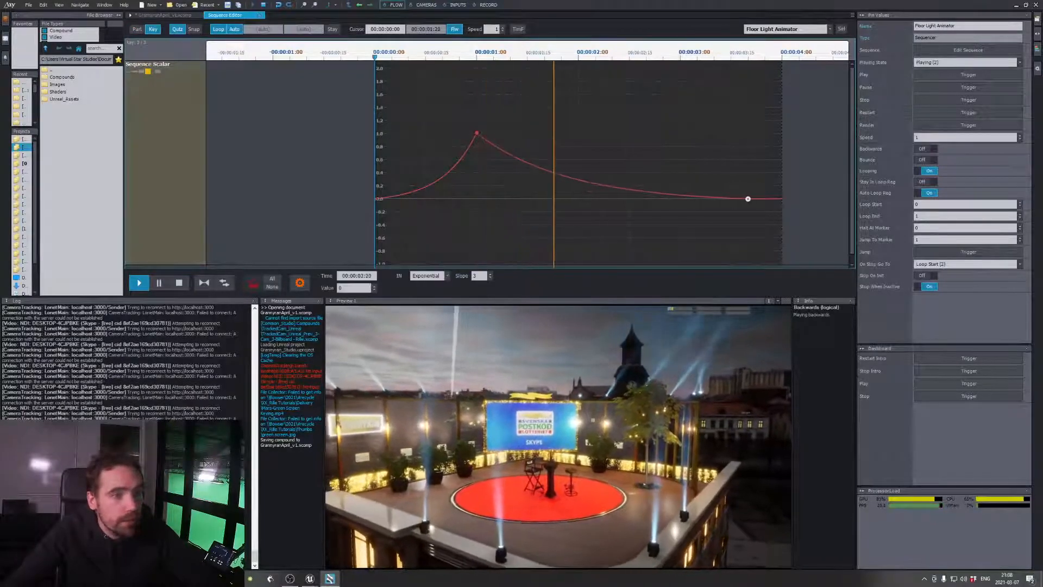
{"action": "left_click_drag", "start_coordinate": [477, 133], "coordinate": [578, 133]}
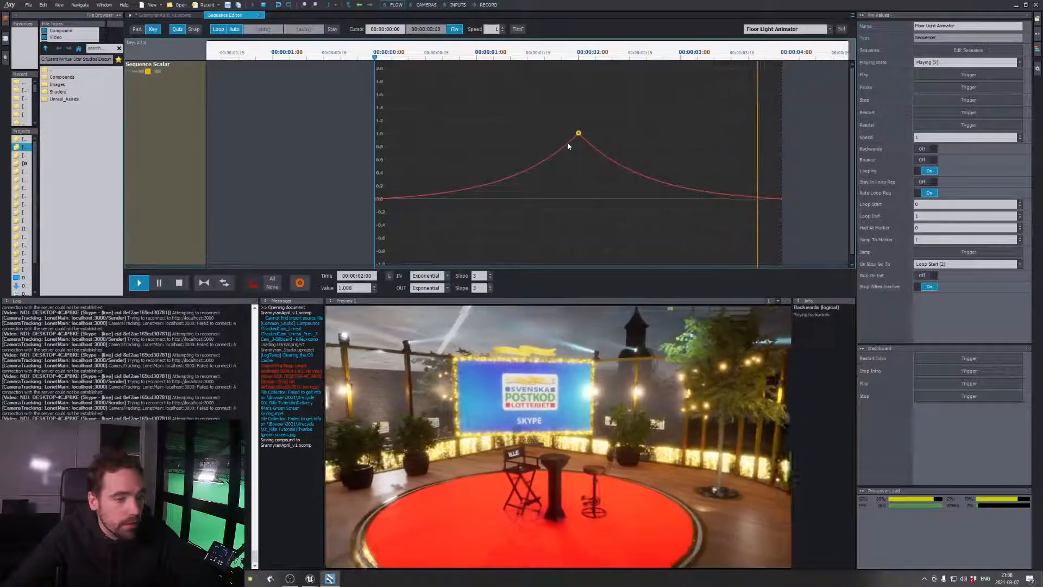
Raise the curve's last key to about 0.21 and its first key to about 0.23
{"action": "left_click_drag", "start_coordinate": [781, 198], "coordinate": [781, 185]}
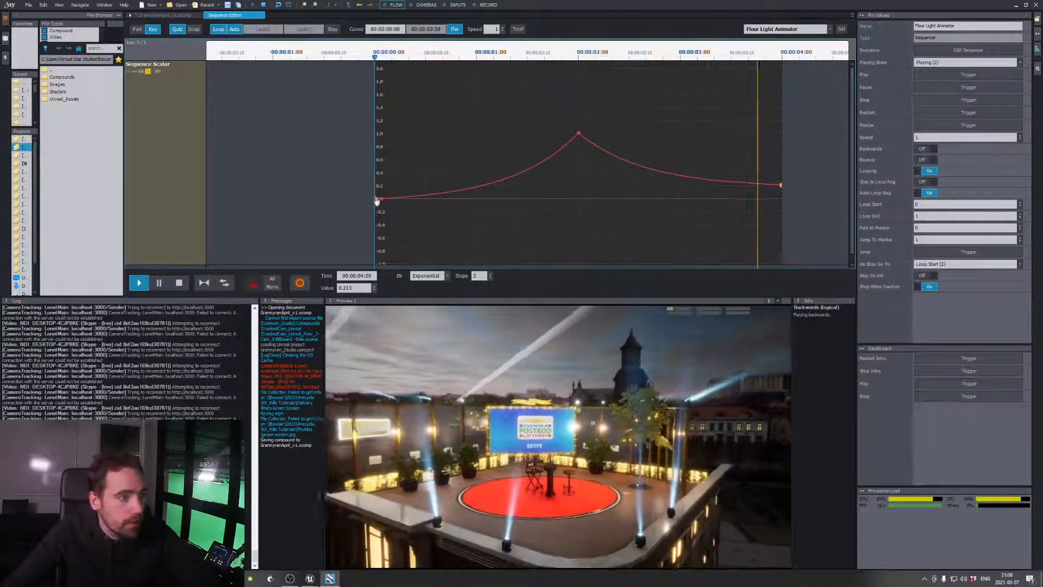
{"action": "left_click_drag", "start_coordinate": [375, 198], "coordinate": [377, 184]}
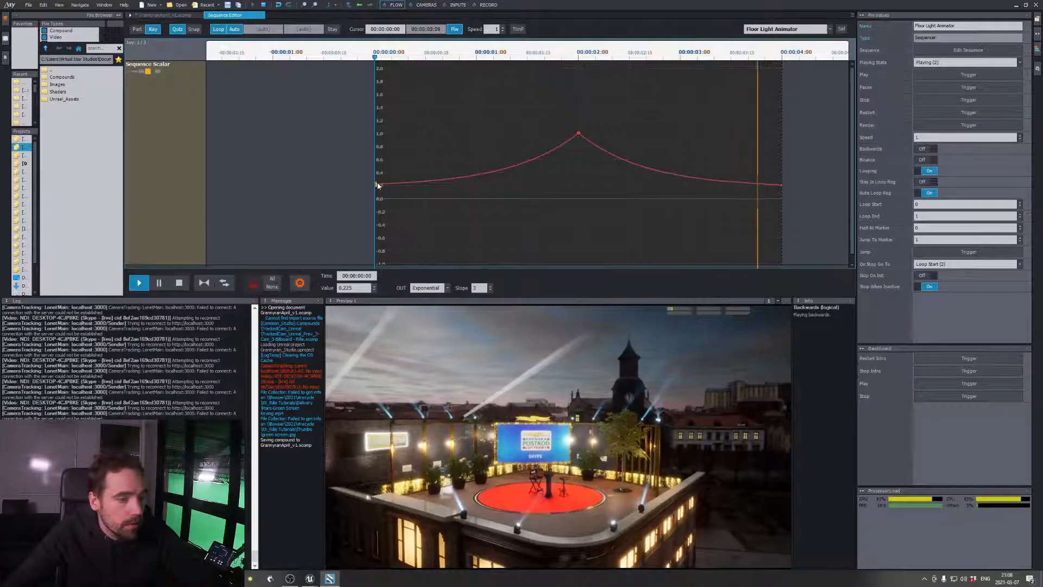
{"action": "left_click", "coordinate": [376, 186]}
{"action": "left_click", "coordinate": [375, 186]}
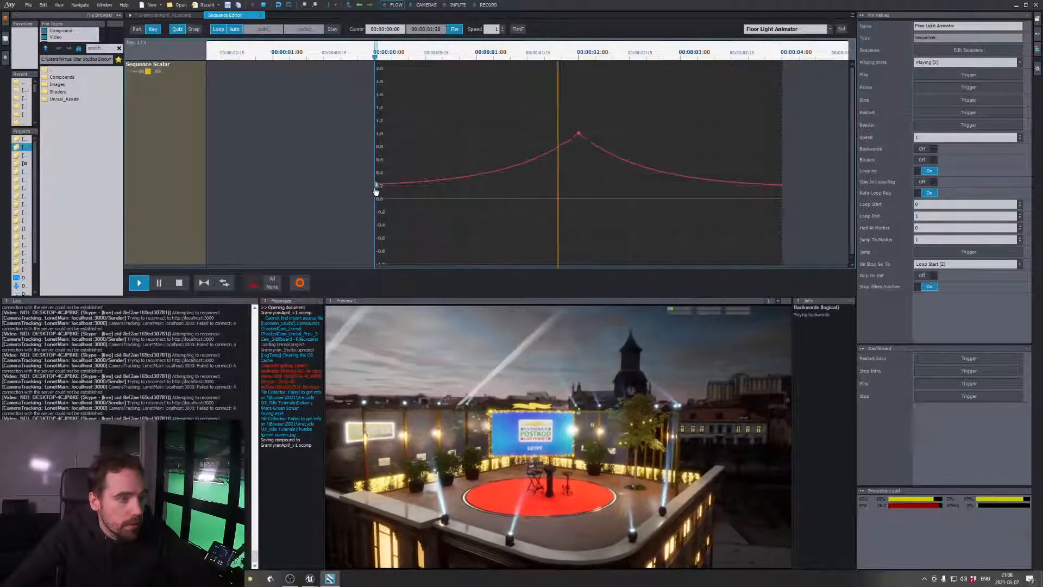
{"action": "left_click", "coordinate": [375, 183]}
Lower the first key to about 0.03 and the last to about 0.04, then save the compound from the flow graph
{"action": "left_click_drag", "start_coordinate": [377, 184], "coordinate": [377, 198]}
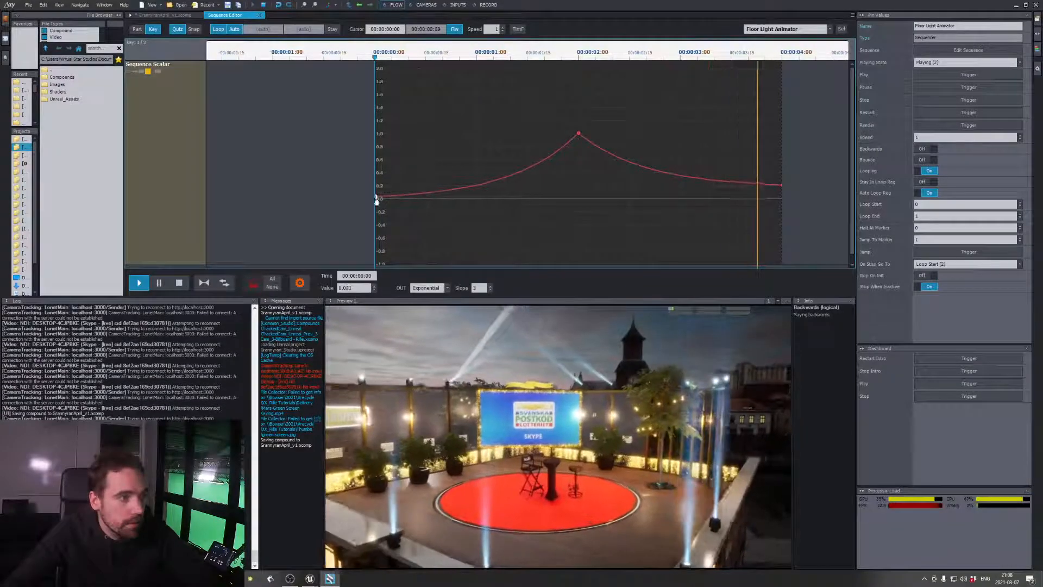
{"action": "left_click_drag", "start_coordinate": [781, 187], "coordinate": [780, 196]}
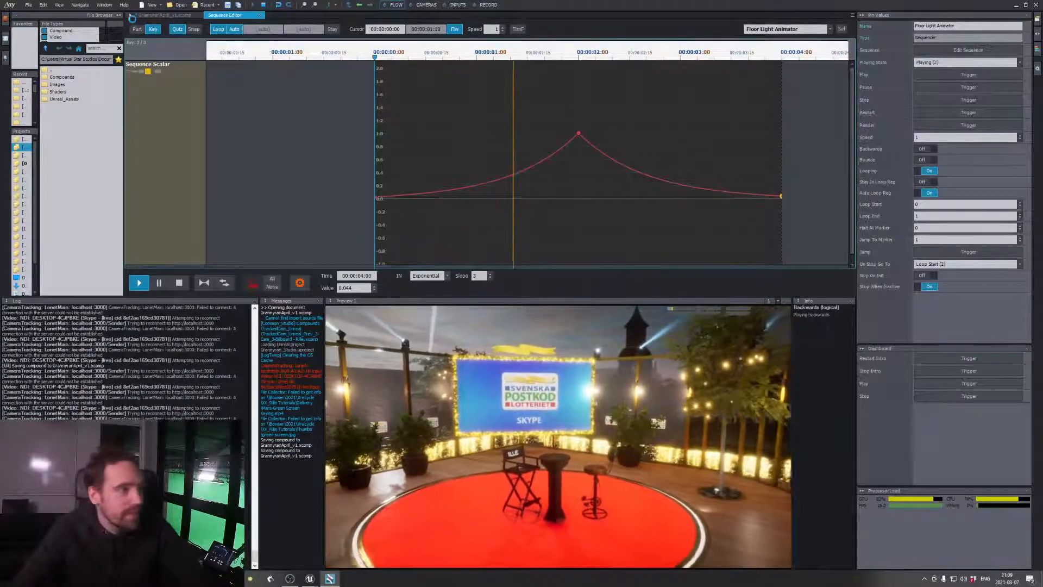
{"action": "left_click", "coordinate": [162, 15]}
{"action": "key", "text": "ctrl+s"}
{"action": "left_click", "coordinate": [774, 242]}
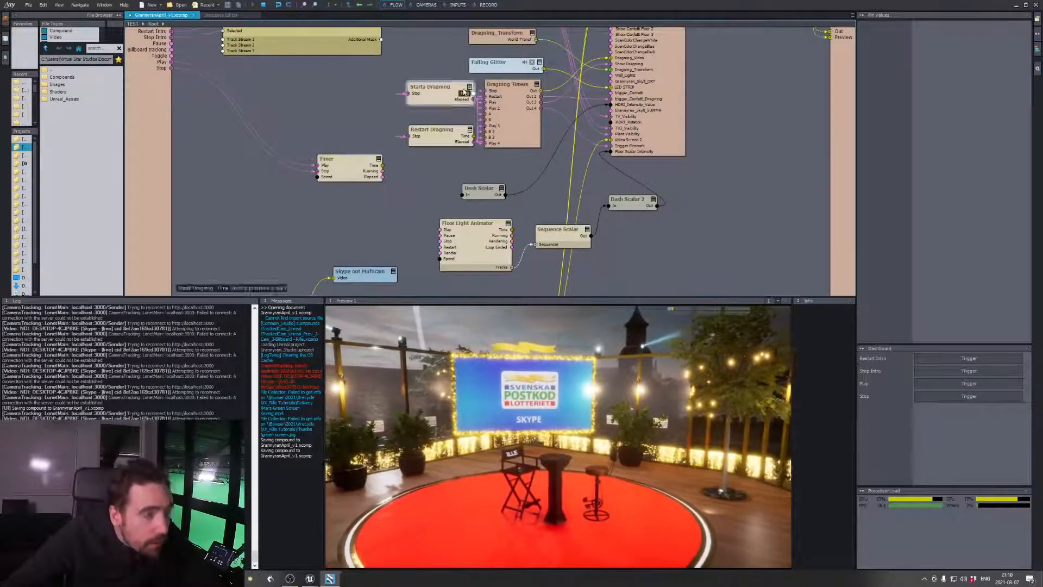
Check the first monitor on the inputs board, then examine the pin values of the Unreal project node in the flow graph
{"action": "left_click", "coordinate": [458, 4]}
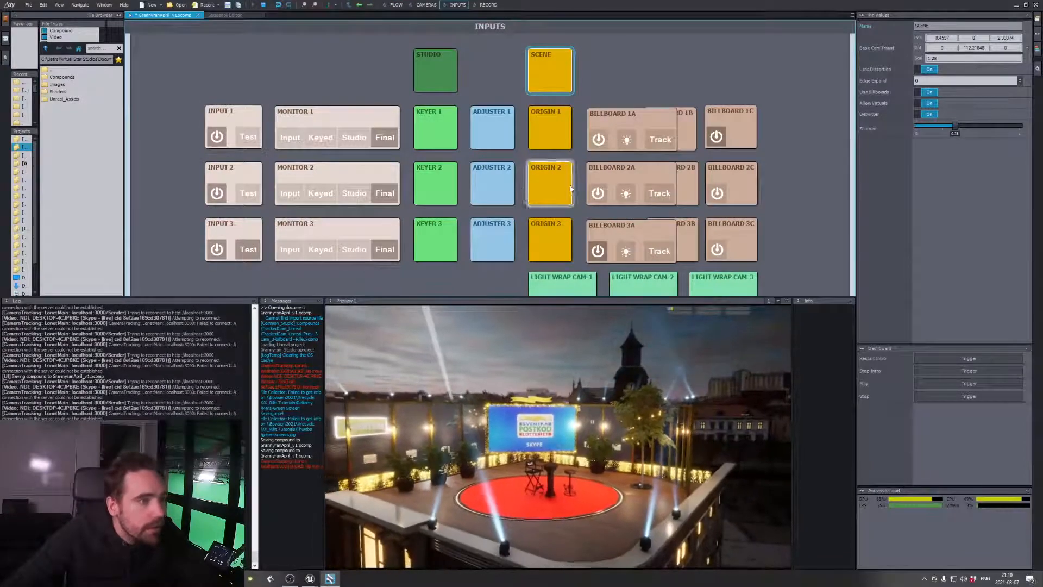
{"action": "left_click", "coordinate": [325, 139]}
{"action": "left_click", "coordinate": [384, 138]}
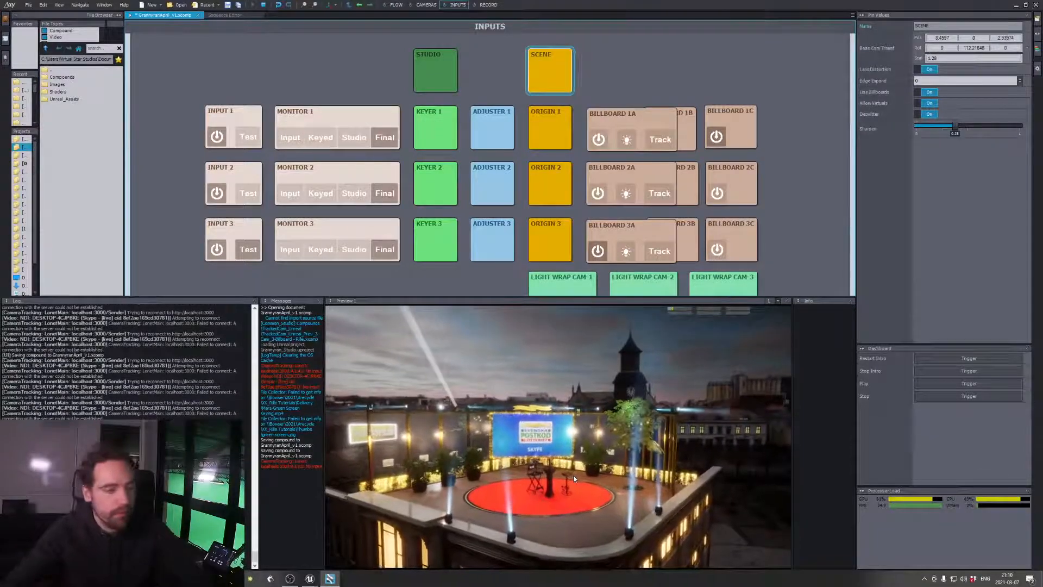
{"action": "left_click", "coordinate": [393, 5]}
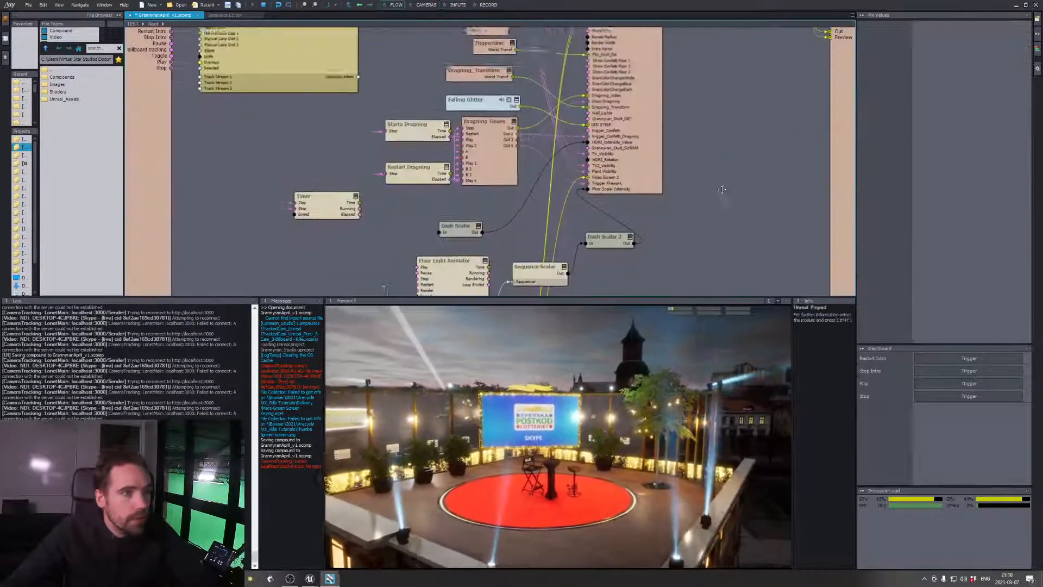
{"action": "scroll", "coordinate": [897, 190], "scroll_direction": "up", "scroll_amount": 2}
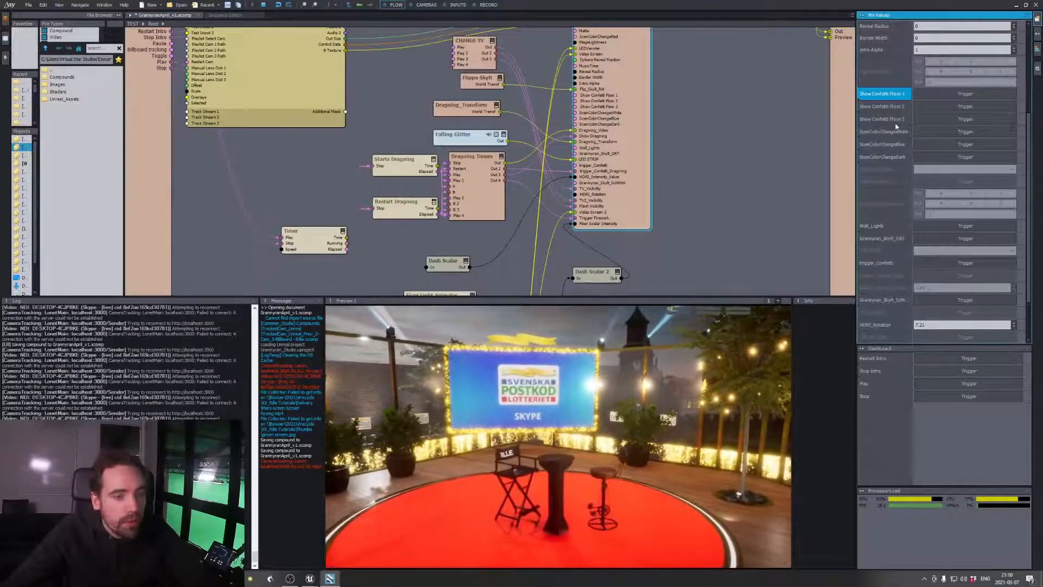
{"action": "mouse_move", "coordinate": [896, 126]}
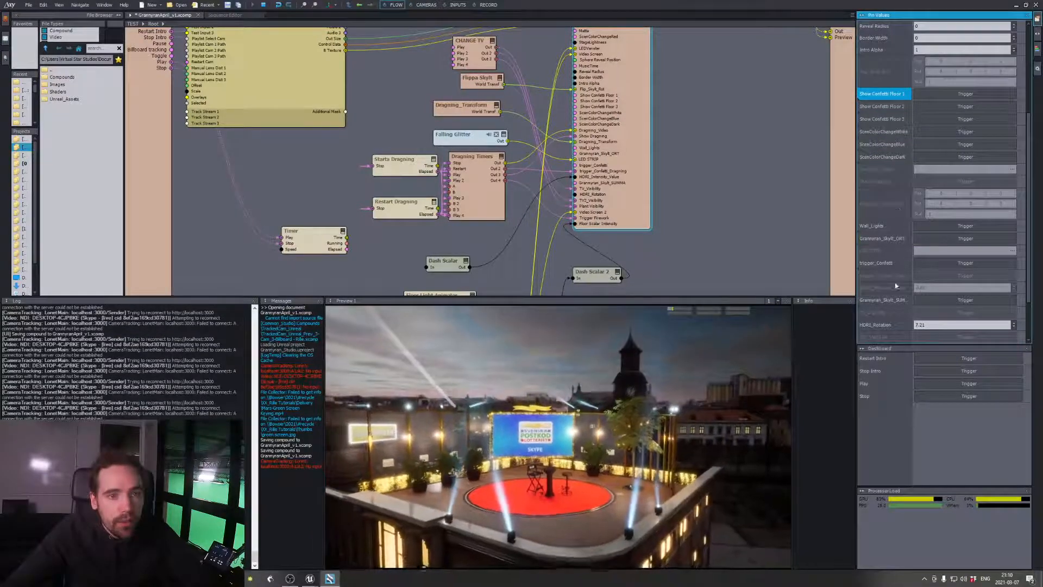
{"action": "scroll", "coordinate": [894, 282], "scroll_direction": "down", "scroll_amount": 2}
{"action": "scroll", "coordinate": [895, 283], "scroll_direction": "up", "scroll_amount": 5}
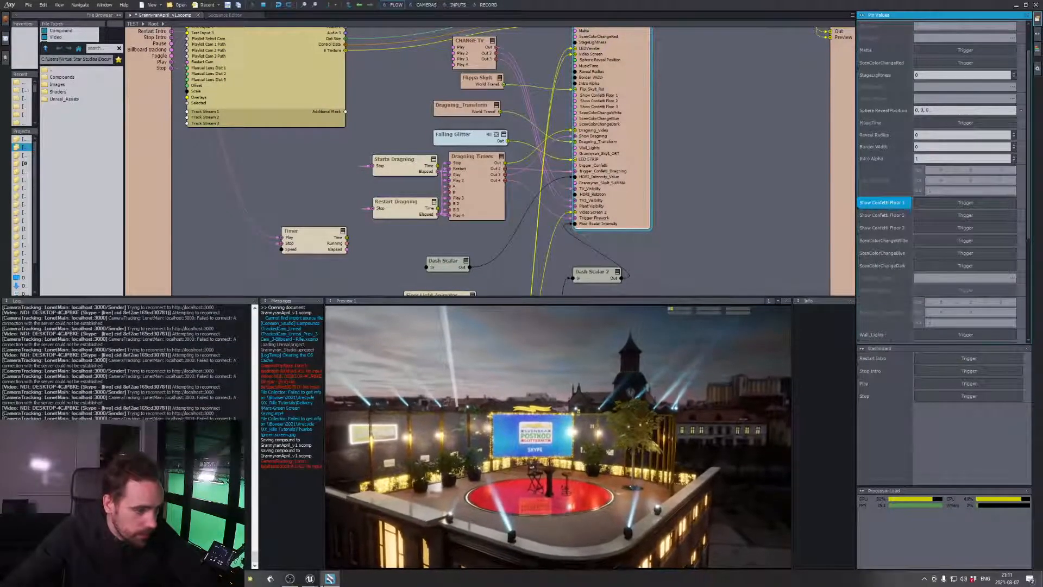
Switch to Unreal Editor, stop the play session, close the level blueprint and save the level
{"action": "mouse_move", "coordinate": [311, 579]}
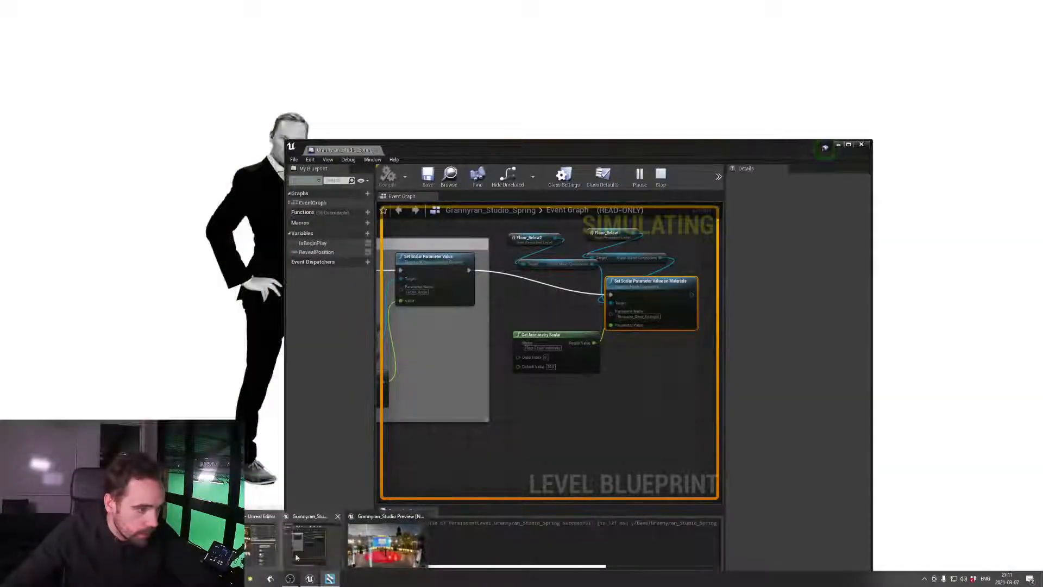
{"action": "left_click", "coordinate": [296, 557]}
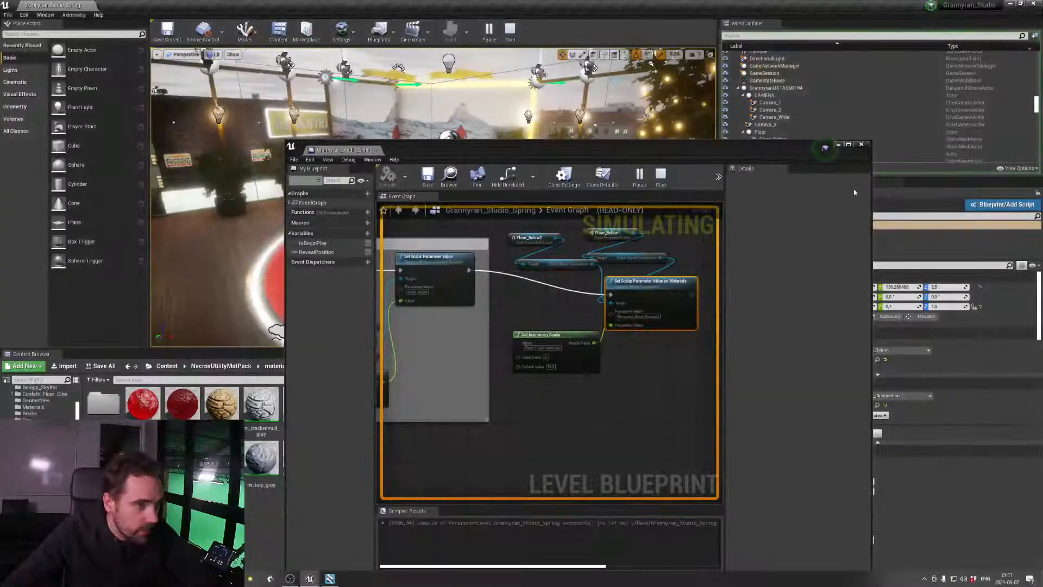
{"action": "left_click", "coordinate": [510, 38]}
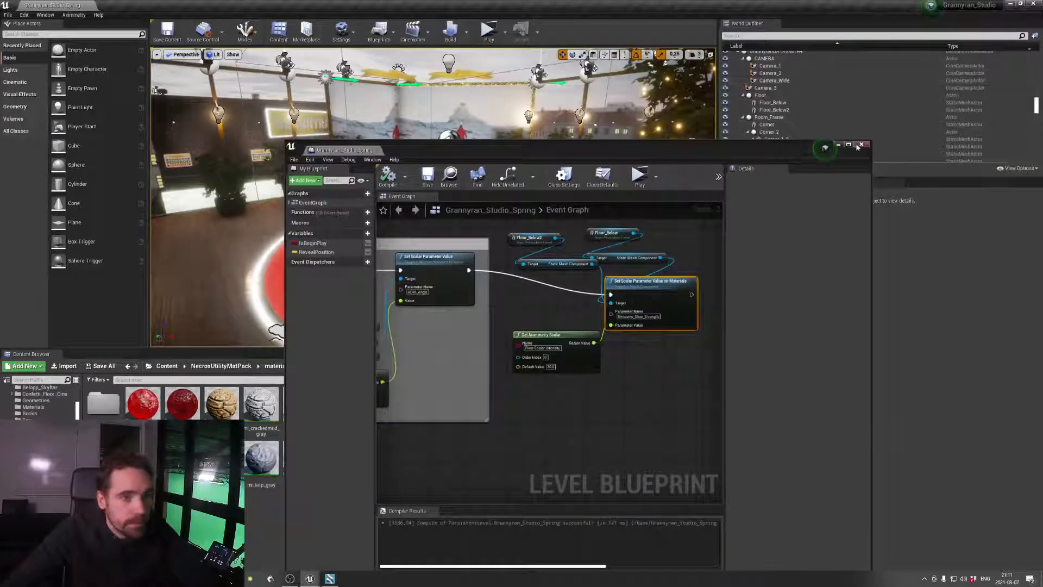
{"action": "scroll", "coordinate": [537, 258], "scroll_direction": "down", "scroll_amount": 10}
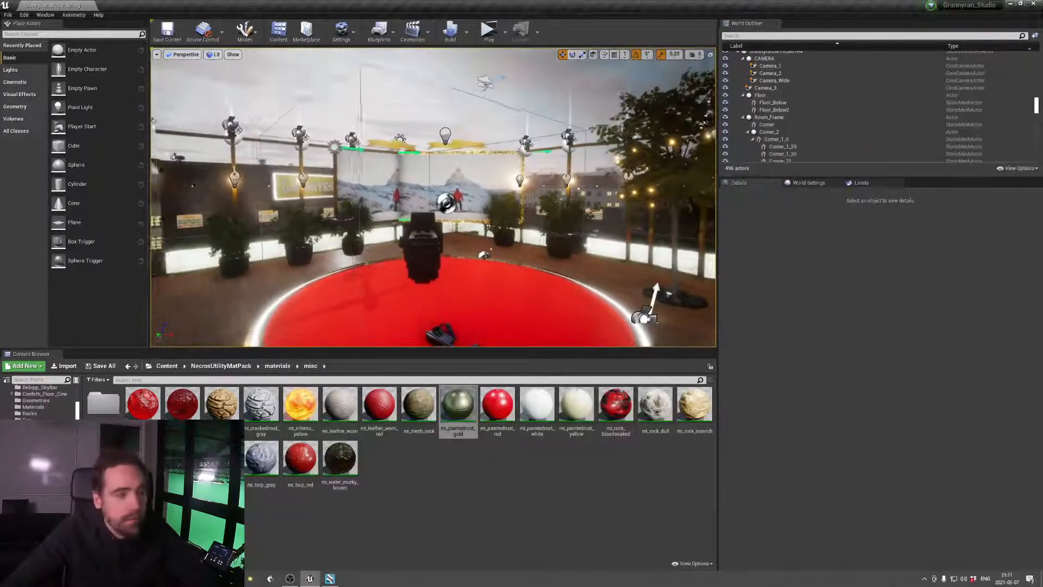
{"action": "key", "text": "ctrl+s"}
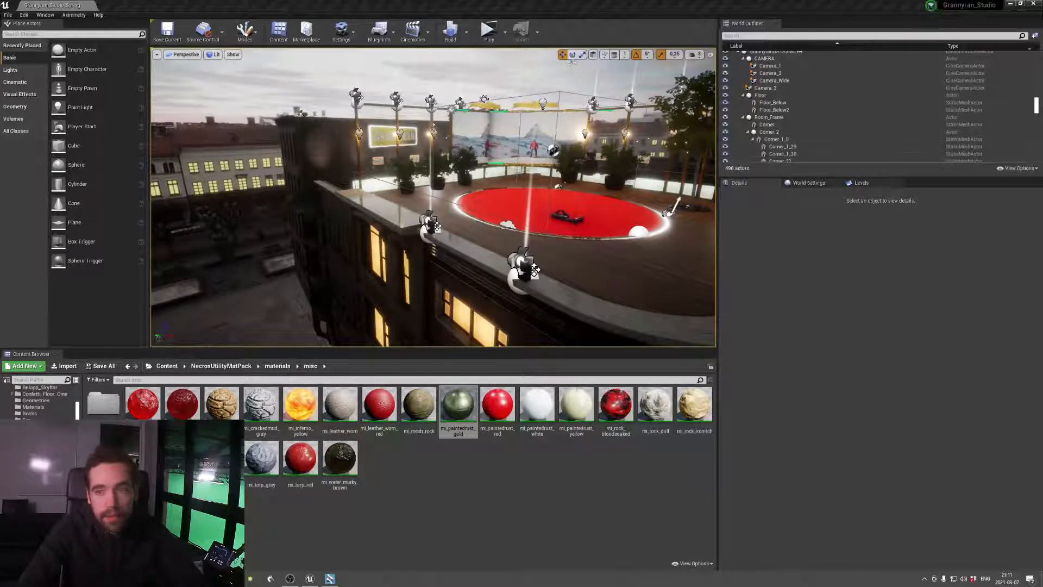
Switch to Aximmetry Composer and browse the Studio folder, looking into its News Room and Sport Studio subfolders for compounds
{"action": "key", "text": "alt+Tab"}
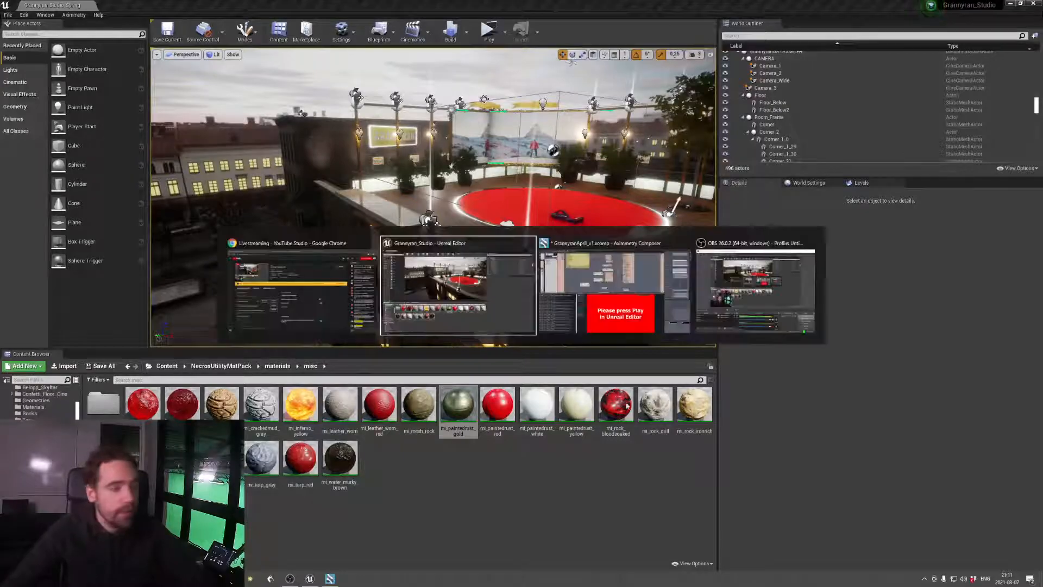
{"action": "key", "text": "alt+Tab"}
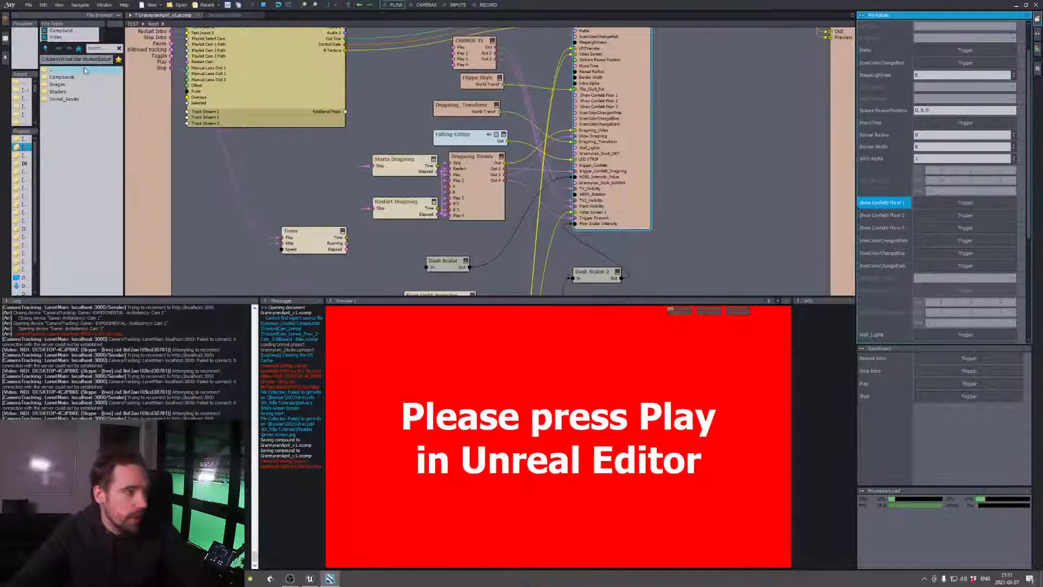
{"action": "left_click", "coordinate": [82, 69]}
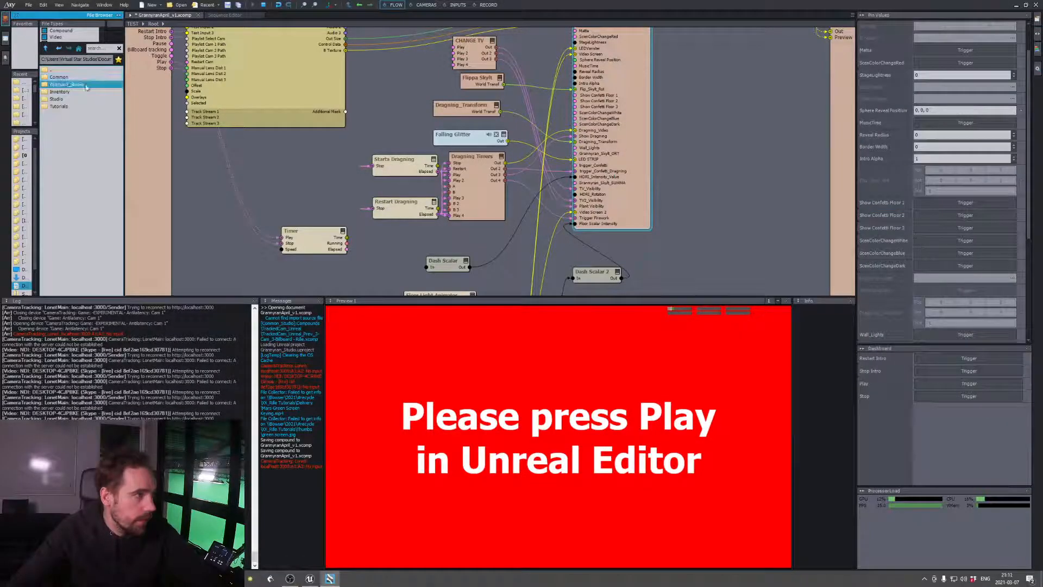
{"action": "double_click", "coordinate": [77, 71]}
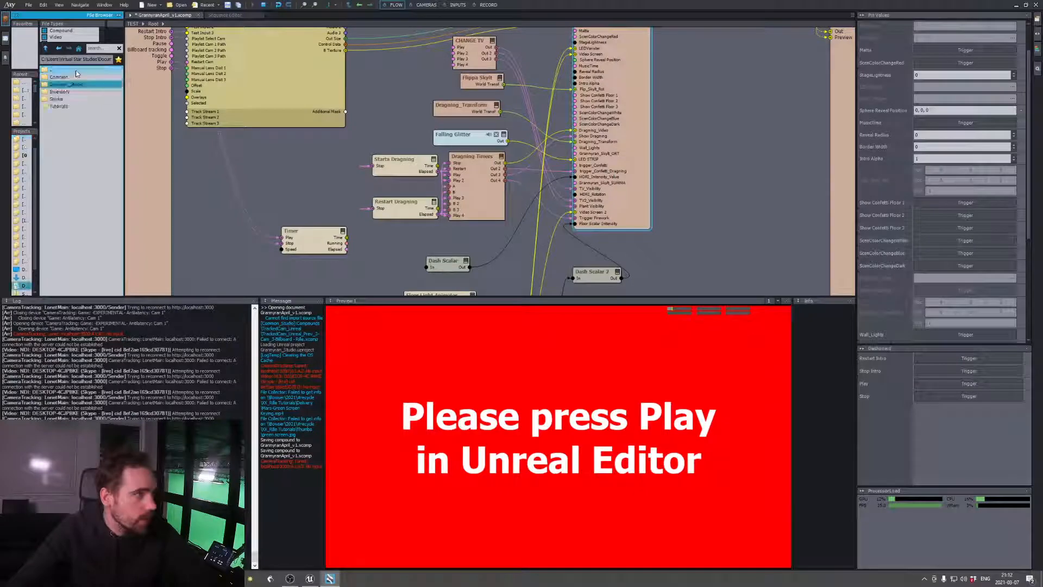
{"action": "double_click", "coordinate": [68, 100]}
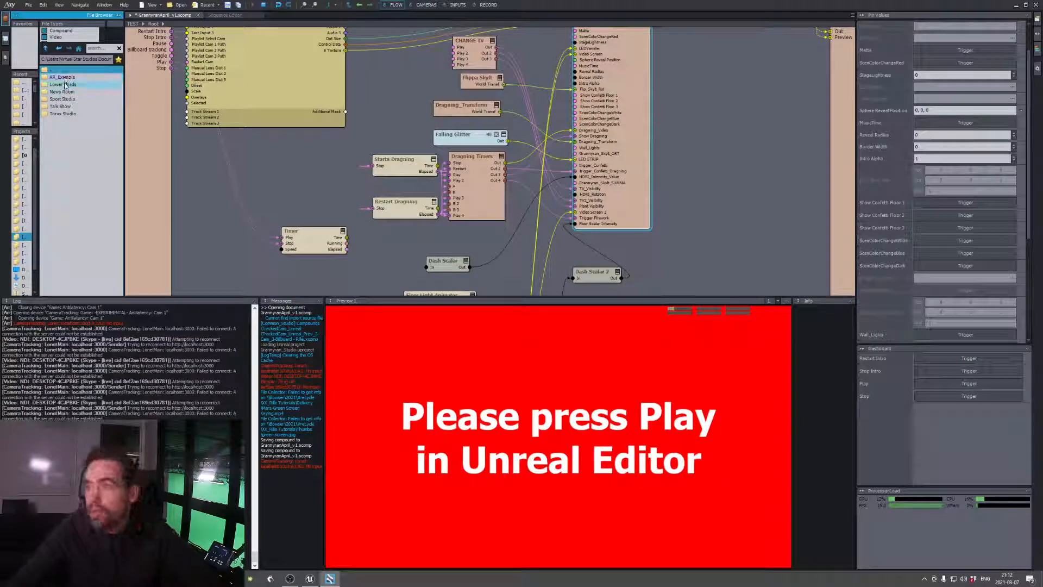
{"action": "double_click", "coordinate": [64, 91]}
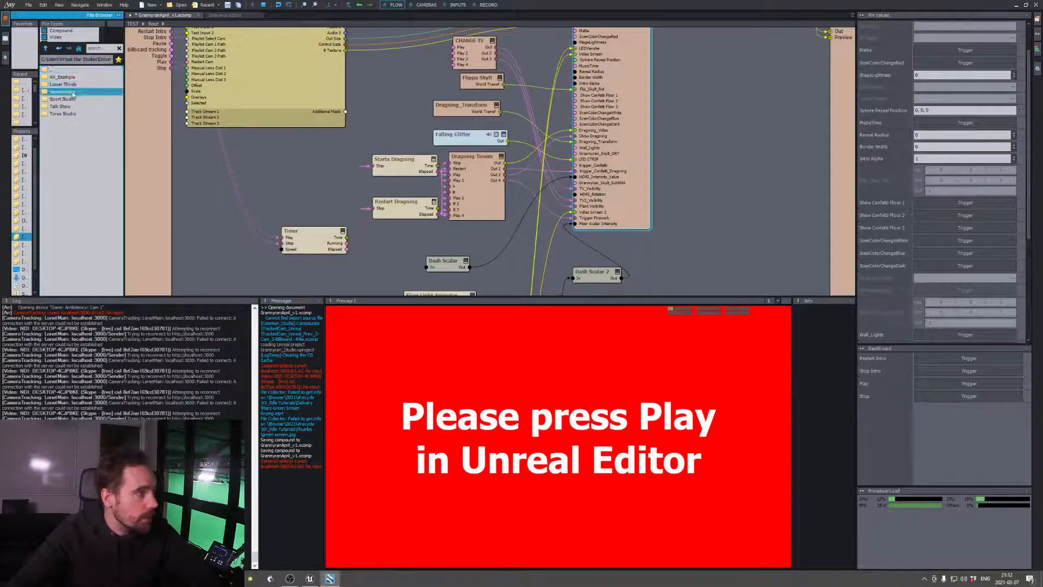
{"action": "double_click", "coordinate": [56, 71]}
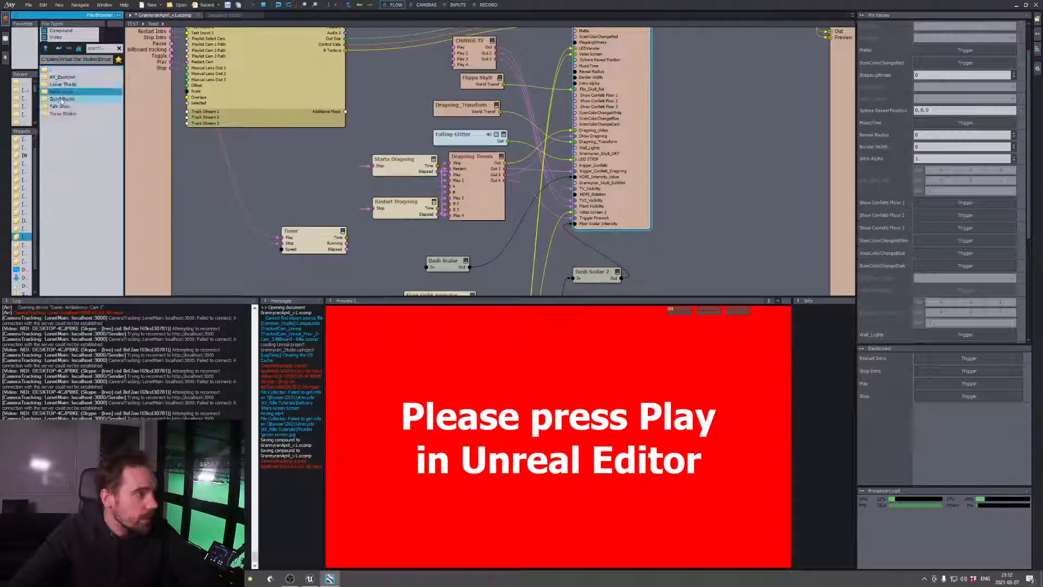
{"action": "double_click", "coordinate": [66, 99]}
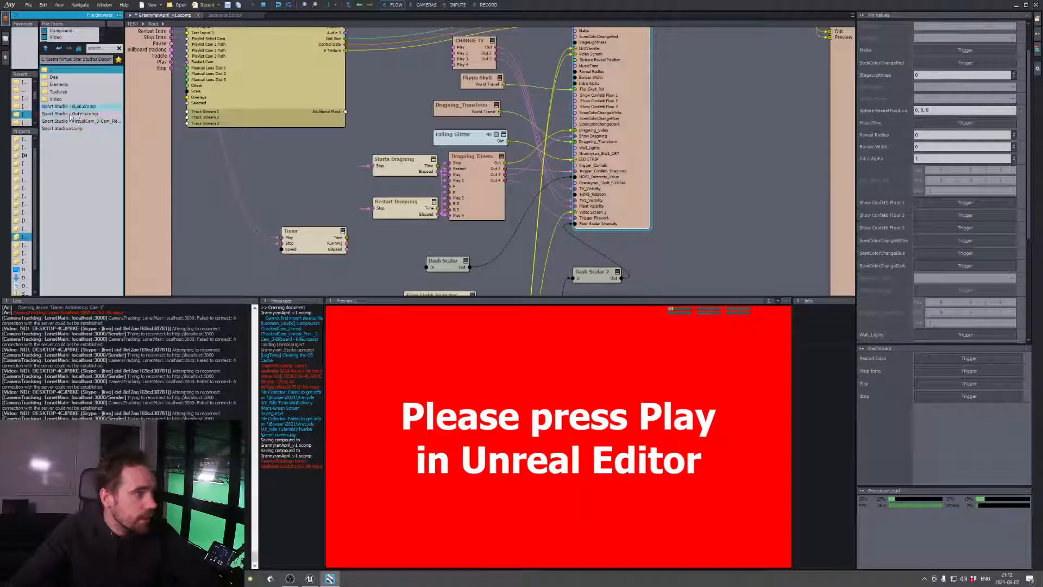
{"action": "double_click", "coordinate": [64, 70]}
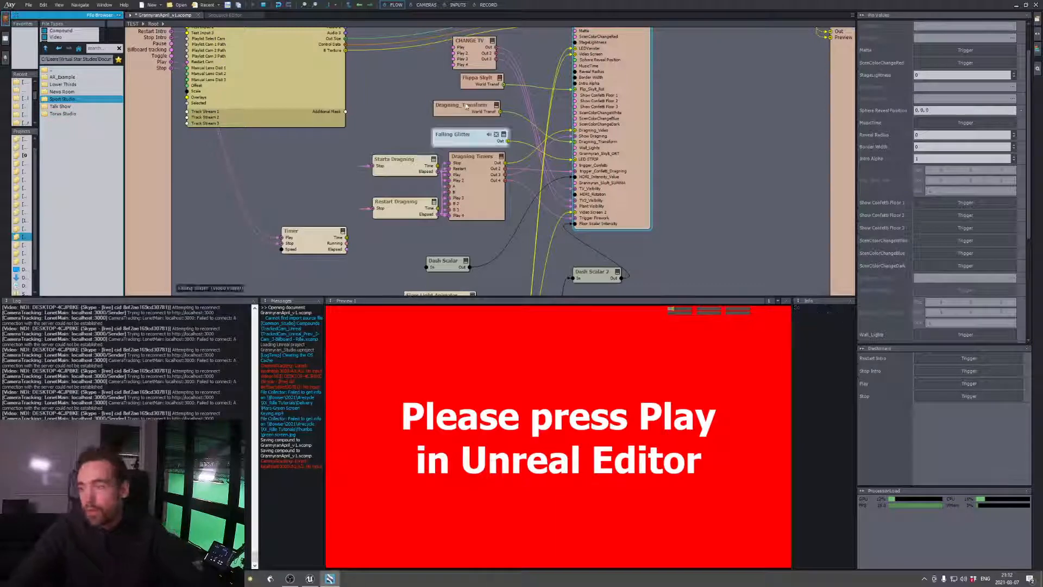
{"action": "left_click", "coordinate": [749, 190]}
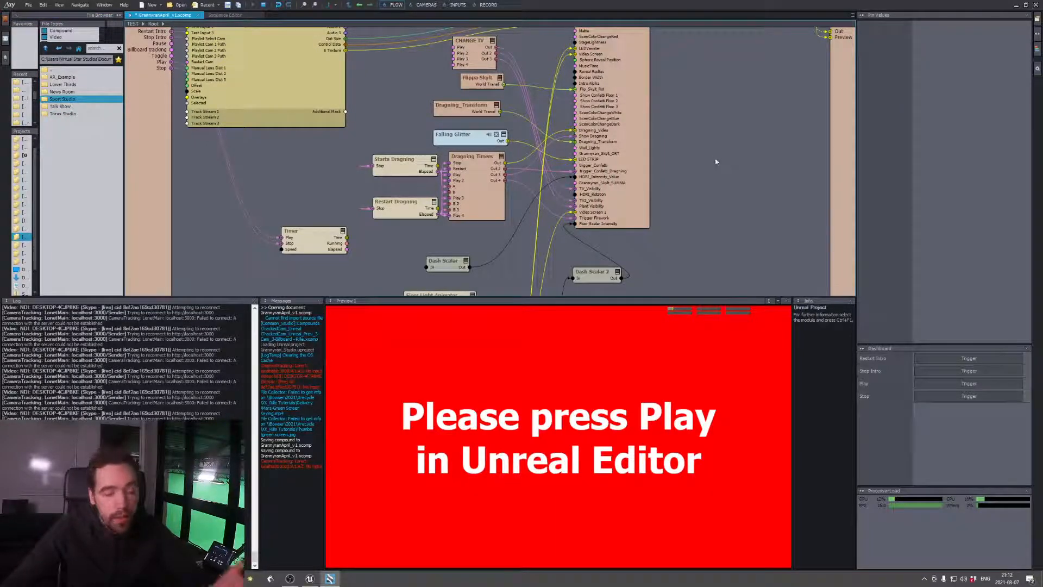
{"action": "left_click", "coordinate": [630, 57]}
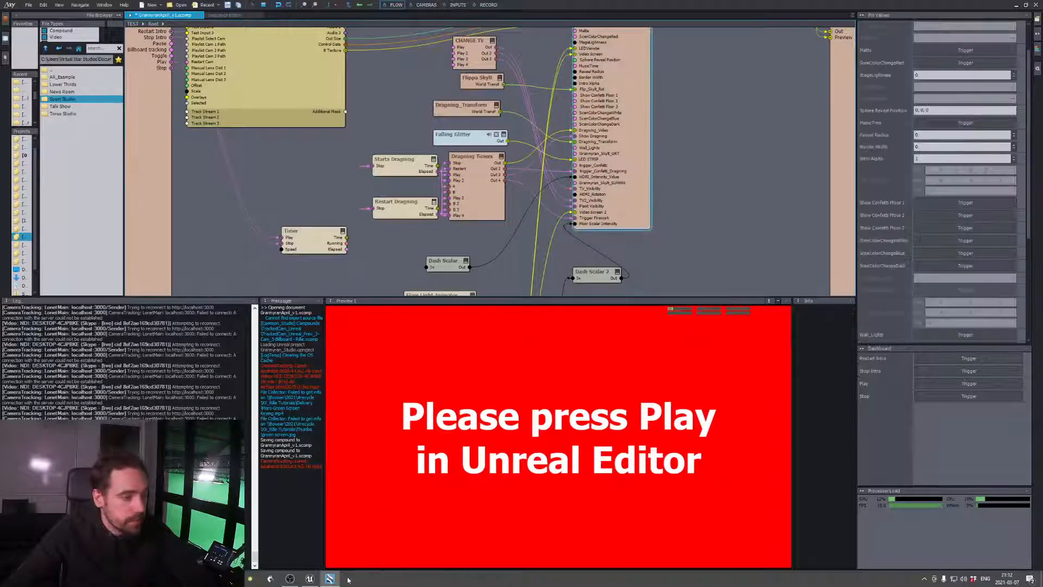
Switch to Unreal Editor and select the brick wall mesh around the lit windows of the building below the rooftop
{"action": "left_click", "coordinate": [309, 578]}
{"action": "key", "text": "w"}
{"action": "mouse_move", "coordinate": [434, 197]}
{"action": "right_mouse_down"}
{"action": "mouse_move", "coordinate": [462, 244]}
{"action": "mouse_move", "coordinate": [439, 184]}
{"action": "right_mouse_up"}
{"action": "left_click", "coordinate": [630, 182]}
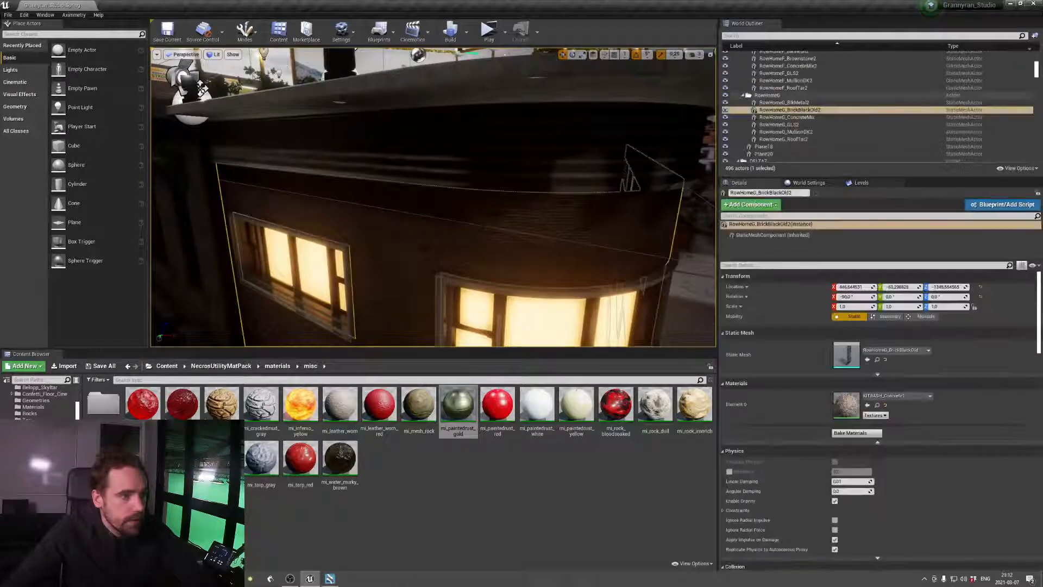
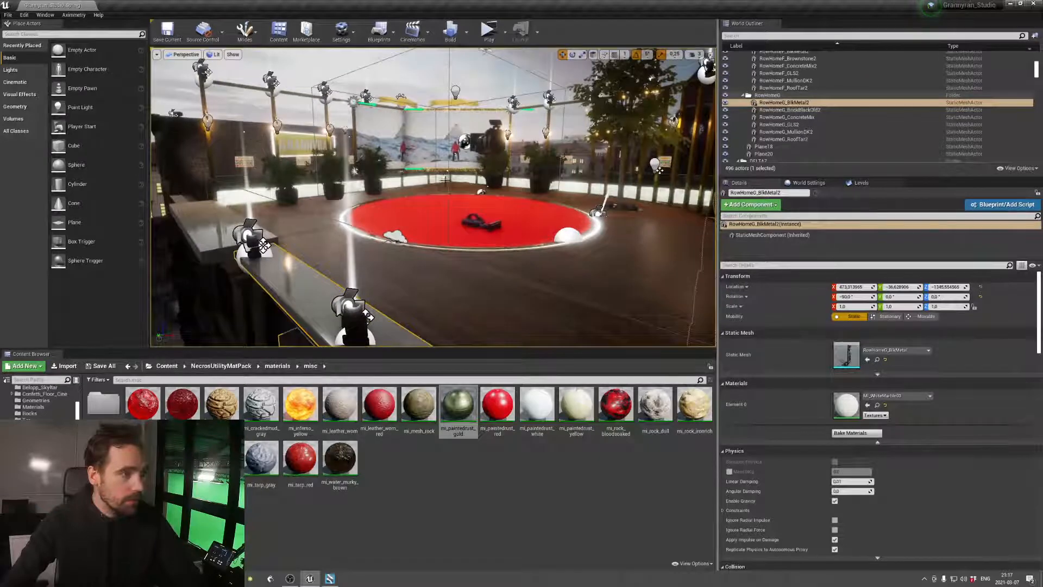
Assign the mi_inferno_yellow material to the brick wall mesh RowHomeG_BrickBlackOld2 around the lit windows and save the level
{"action": "right_click_drag", "start_coordinate": [266, 142], "coordinate": [256, 143]}
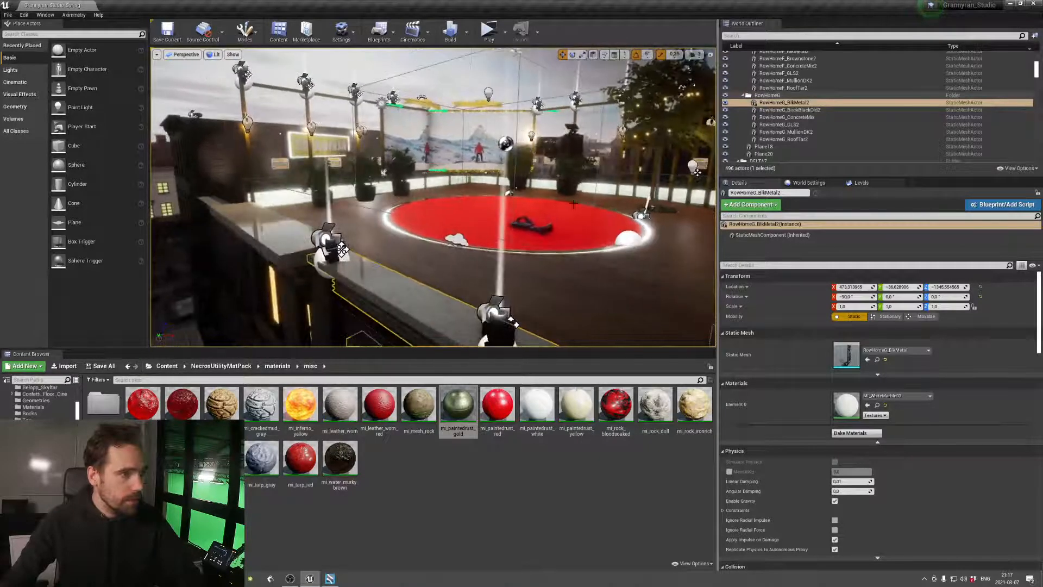
{"action": "mouse_move", "coordinate": [573, 205]}
{"action": "right_mouse_down"}
{"action": "mouse_move", "coordinate": [565, 220]}
{"action": "mouse_move", "coordinate": [575, 224]}
{"action": "right_mouse_up"}
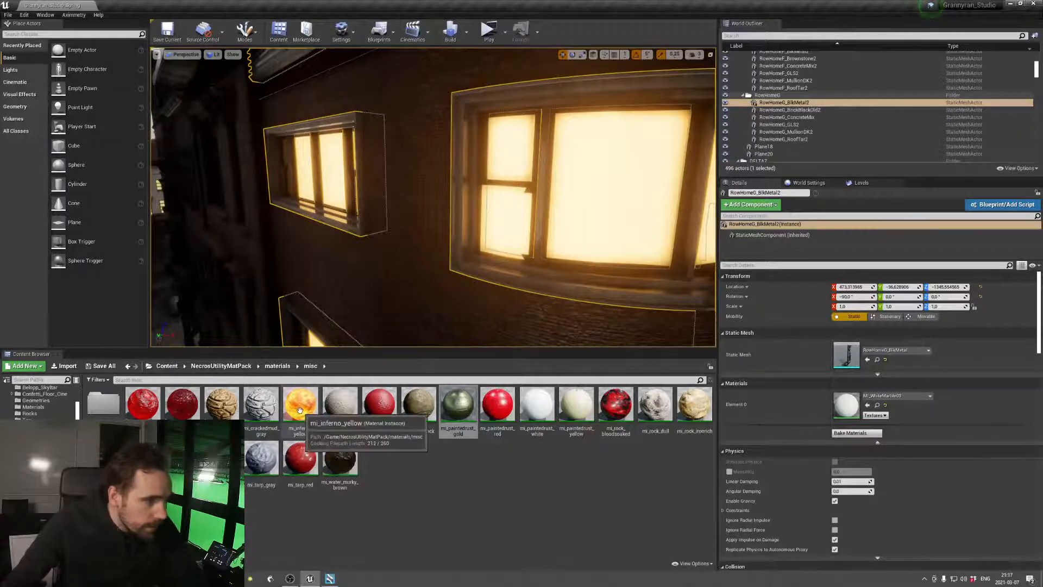
{"action": "left_click", "coordinate": [397, 283]}
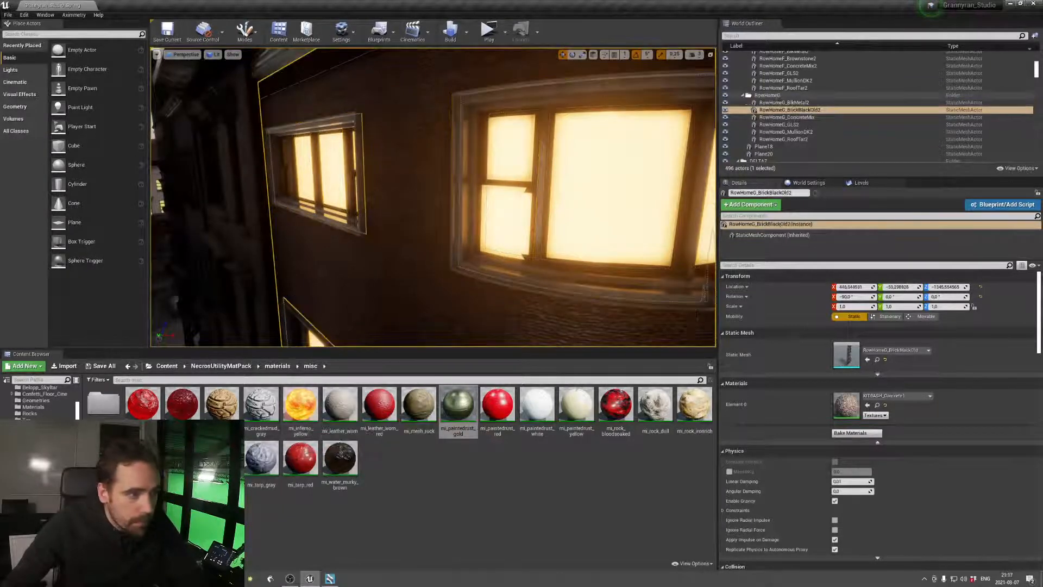
{"action": "left_click", "coordinate": [300, 405]}
{"action": "left_click_drag", "start_coordinate": [847, 402], "coordinate": [845, 405]}
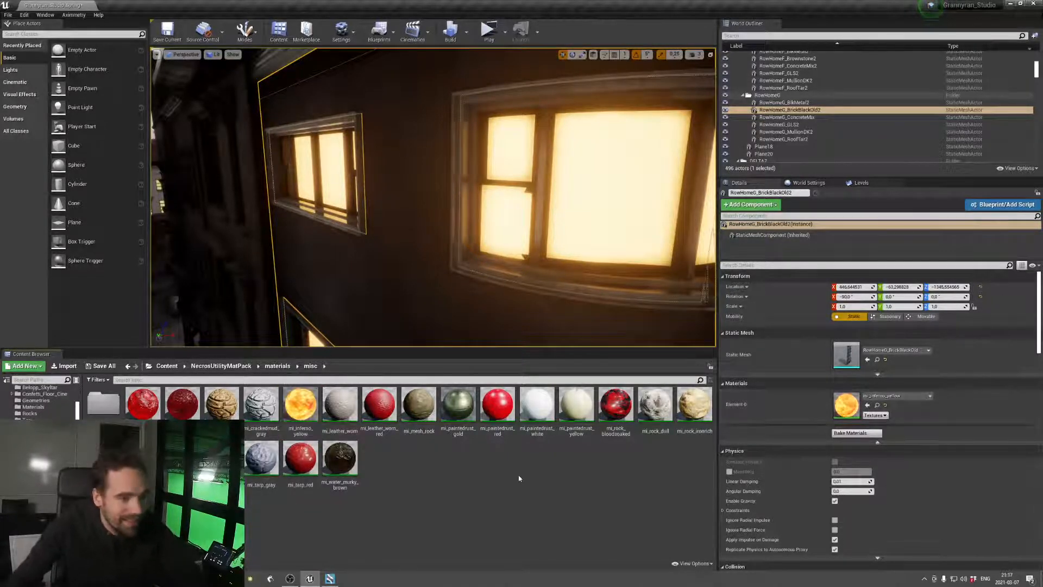
{"action": "key", "text": "ctrl+s"}
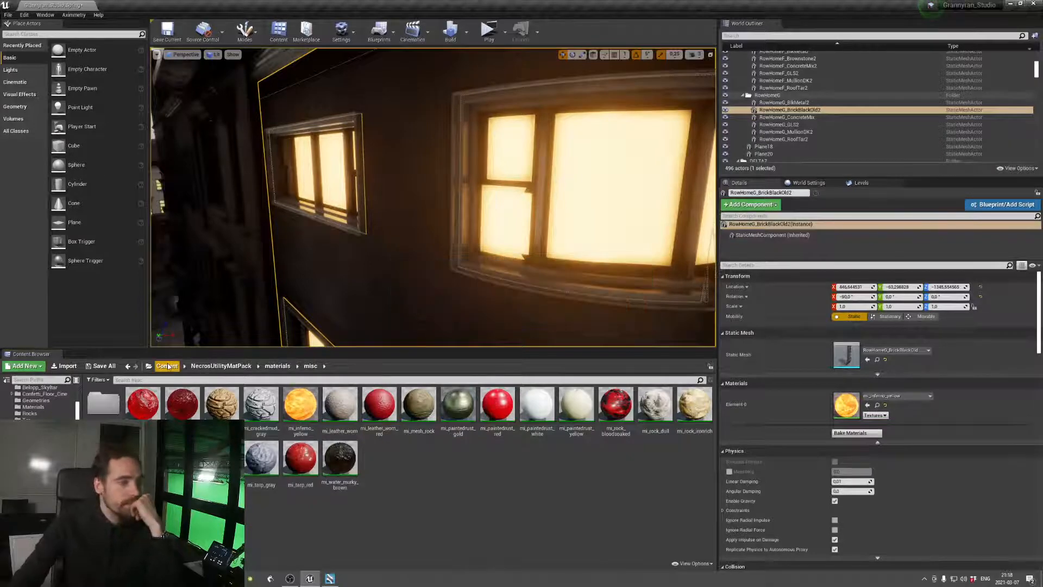
Open KorrektDmxLibrary from the Content folder and look through its fixture types and the patched ClayPaky fixtures
{"action": "left_click", "coordinate": [169, 366]}
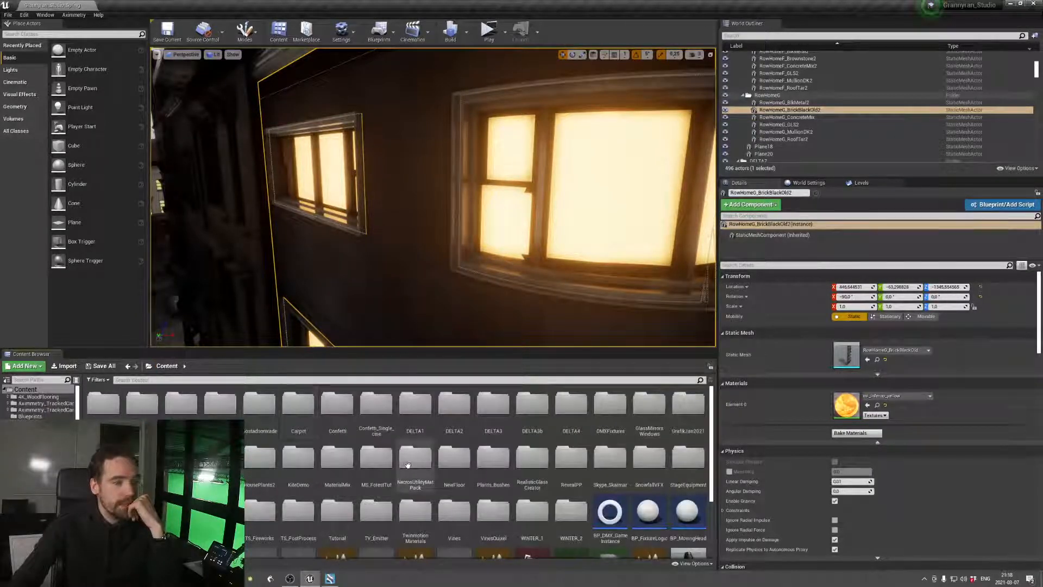
{"action": "scroll", "coordinate": [416, 465], "scroll_direction": "down", "scroll_amount": 5}
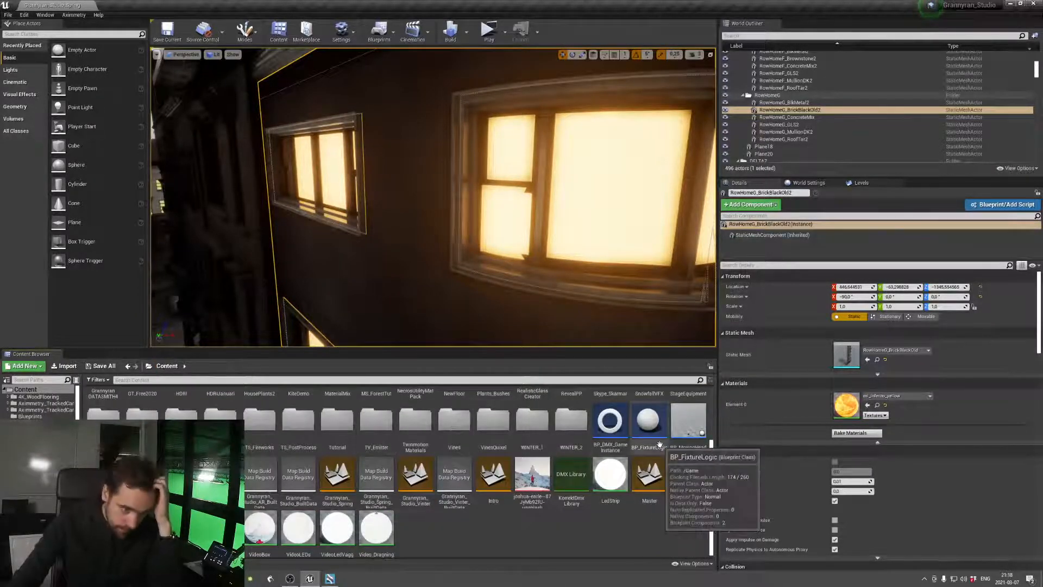
{"action": "double_click", "coordinate": [572, 475]}
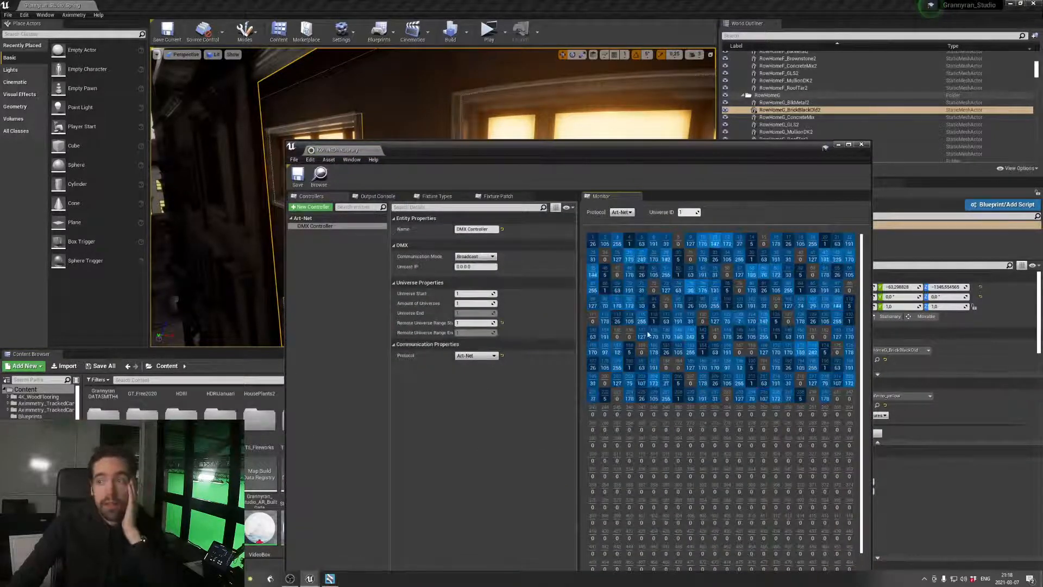
{"action": "left_click", "coordinate": [377, 197]}
{"action": "left_click", "coordinate": [430, 198]}
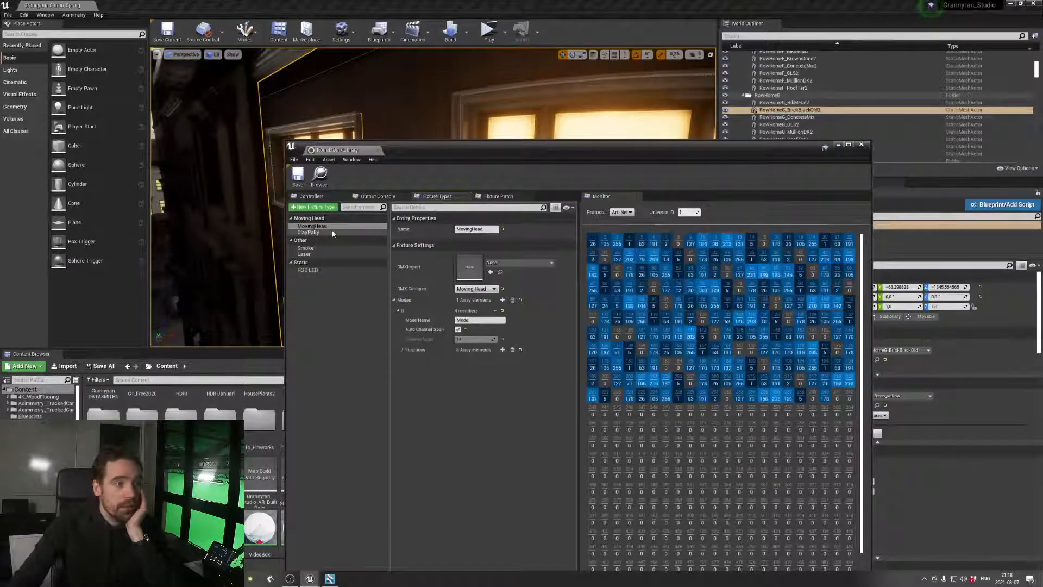
{"action": "left_click", "coordinate": [496, 196]}
{"action": "left_click", "coordinate": [331, 245]}
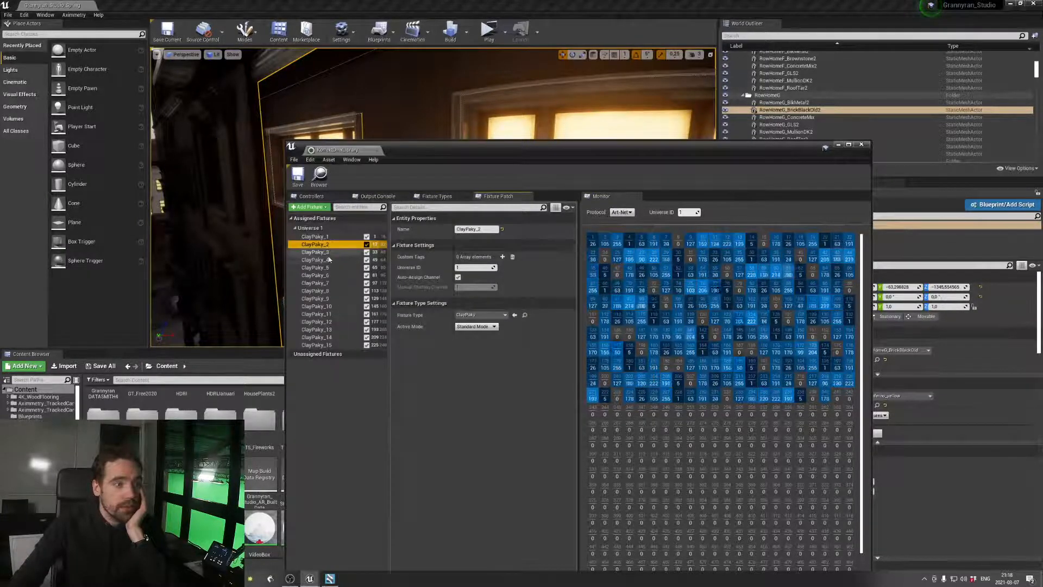
{"action": "left_click", "coordinate": [329, 253]}
{"action": "left_click", "coordinate": [327, 268]}
Examine the ClayPaky fixture type's Standard Mode functions, checking the channel settings of several entries in the array
{"action": "left_click", "coordinate": [433, 197]}
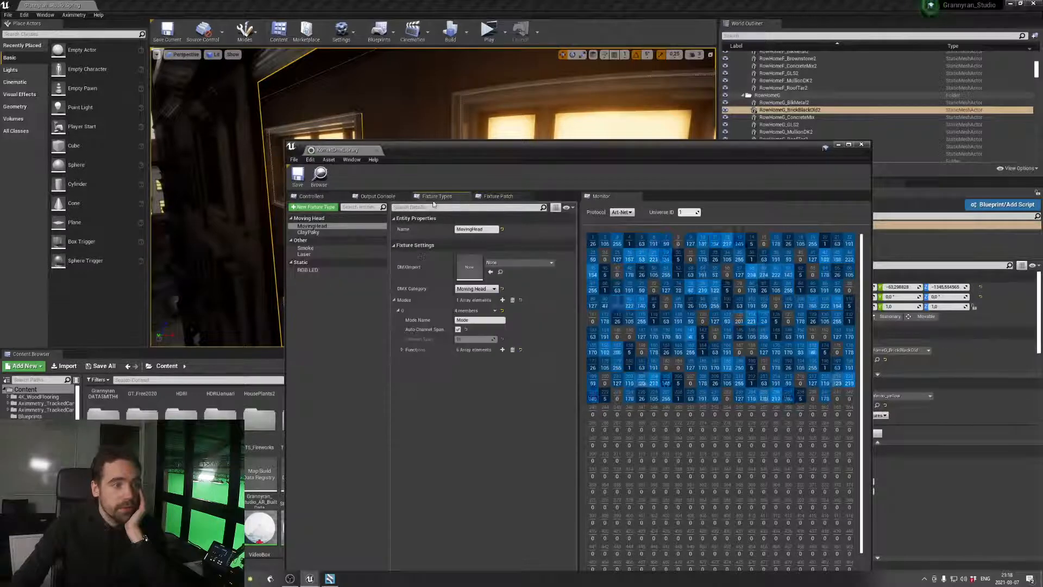
{"action": "left_click", "coordinate": [342, 232]}
{"action": "left_click", "coordinate": [342, 228]}
{"action": "left_click", "coordinate": [342, 232]}
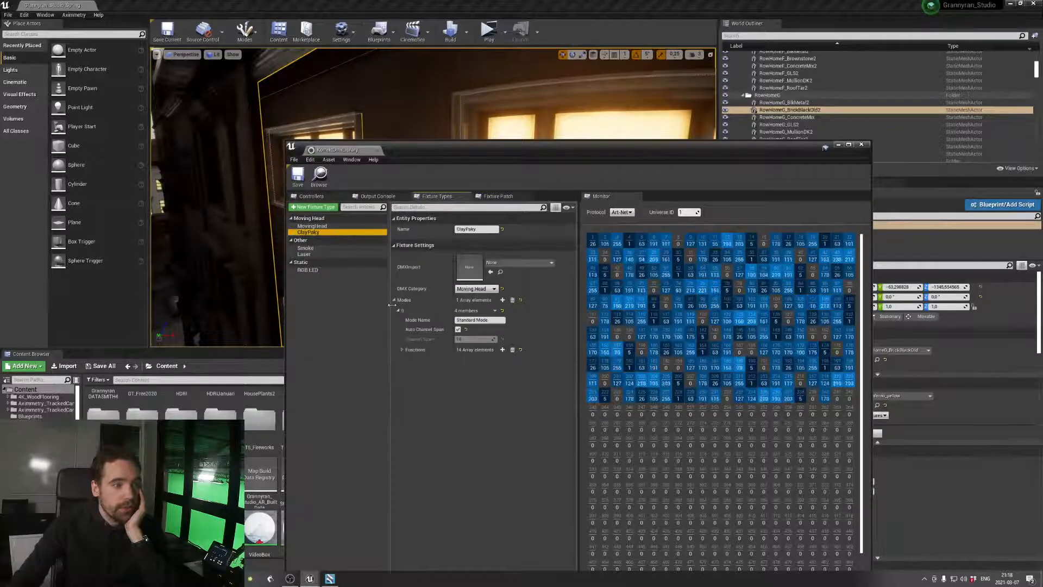
{"action": "left_click", "coordinate": [402, 350]}
{"action": "left_click", "coordinate": [406, 360]}
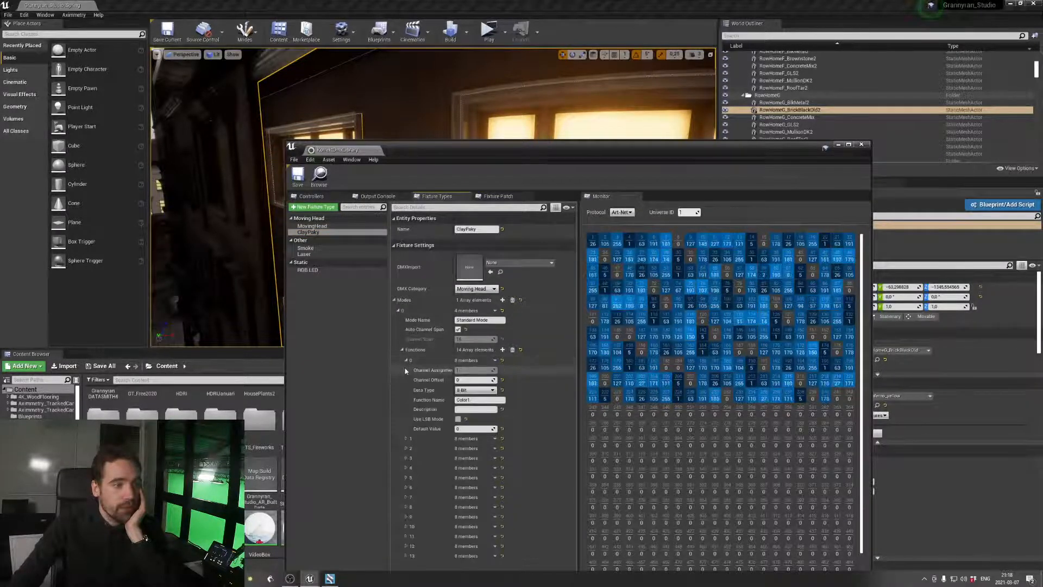
{"action": "left_click", "coordinate": [405, 438]}
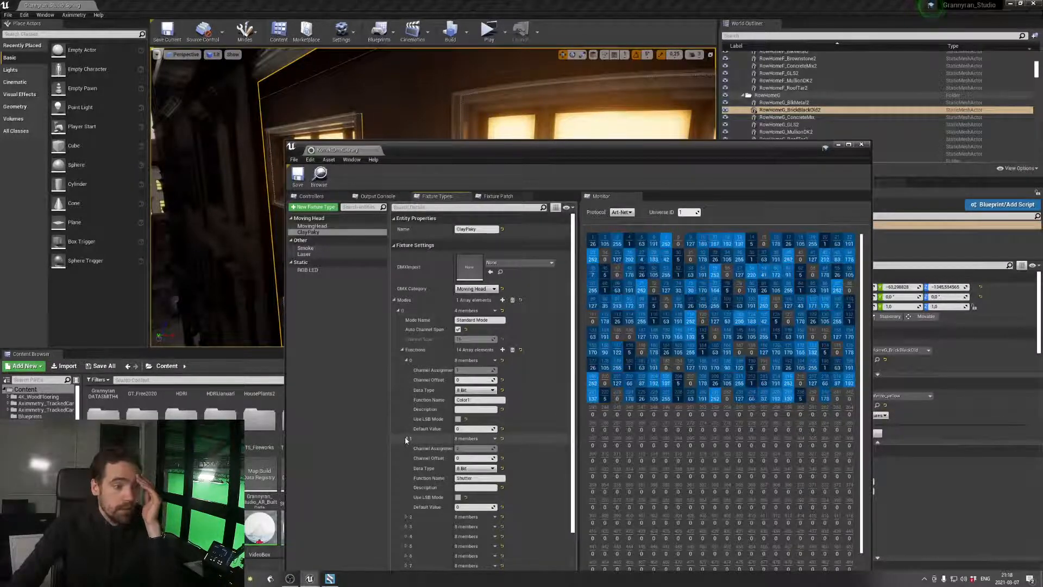
{"action": "left_click", "coordinate": [406, 439]}
{"action": "left_click", "coordinate": [406, 360]}
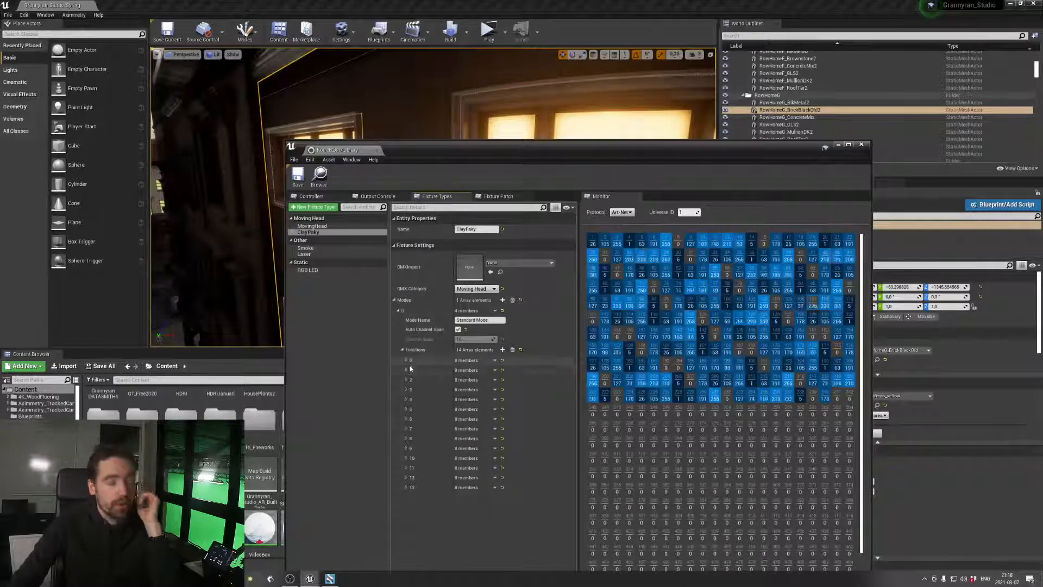
{"action": "left_click", "coordinate": [407, 370]}
{"action": "left_click", "coordinate": [406, 370]}
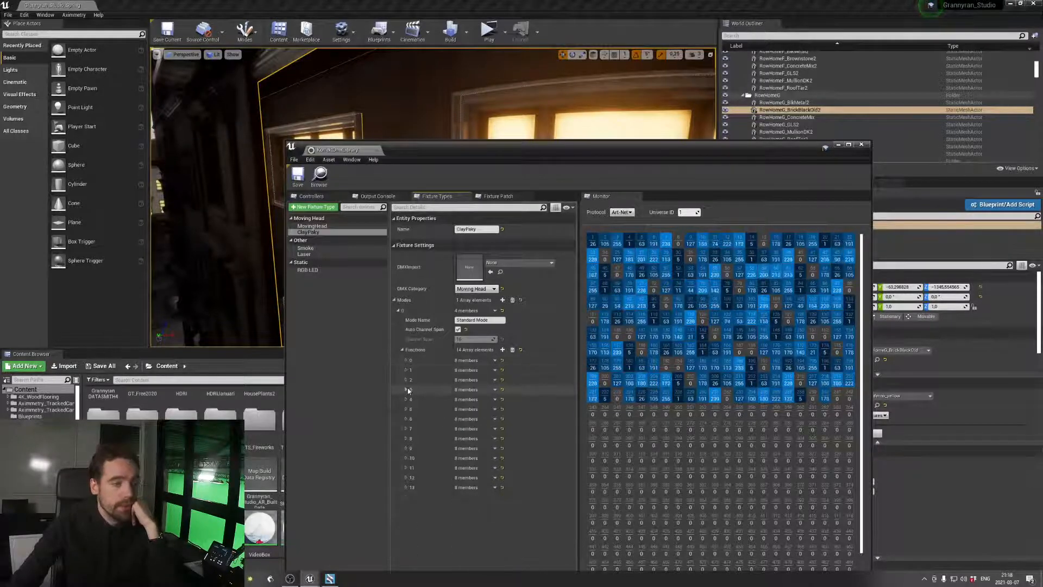
{"action": "left_click", "coordinate": [407, 389]}
{"action": "left_click", "coordinate": [407, 390]}
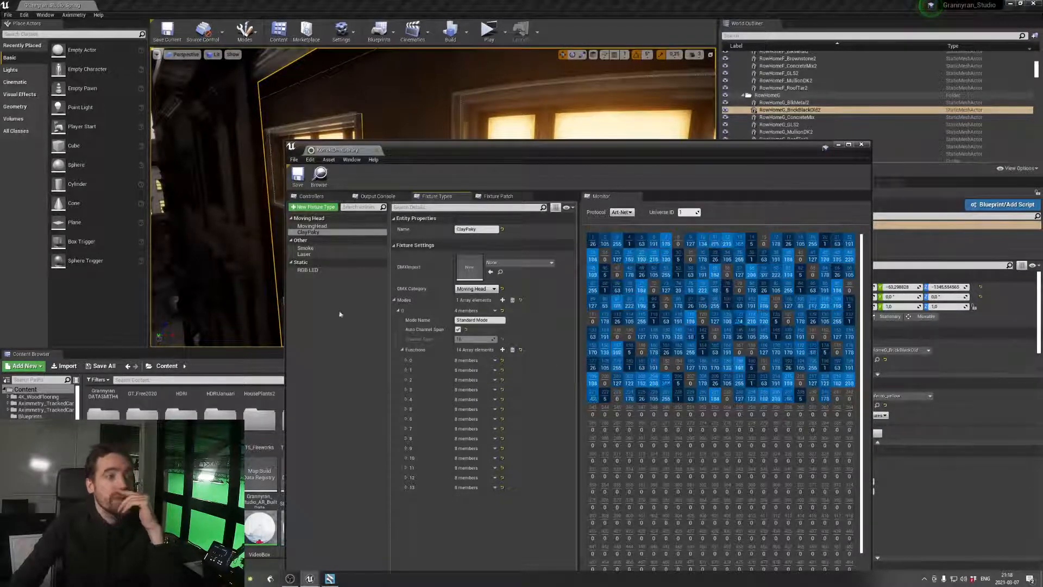
Check the static, Smoke, ClayPaky and MovingHead fixture types, and minimize the DMX library window
{"action": "left_click", "coordinate": [312, 270]}
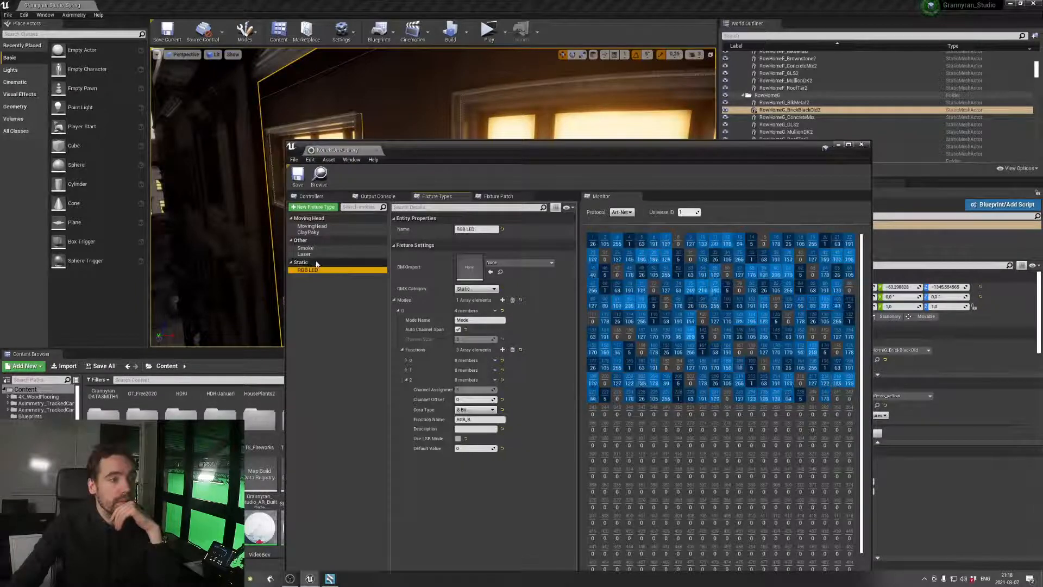
{"action": "left_click", "coordinate": [326, 232]}
{"action": "left_click", "coordinate": [331, 226]}
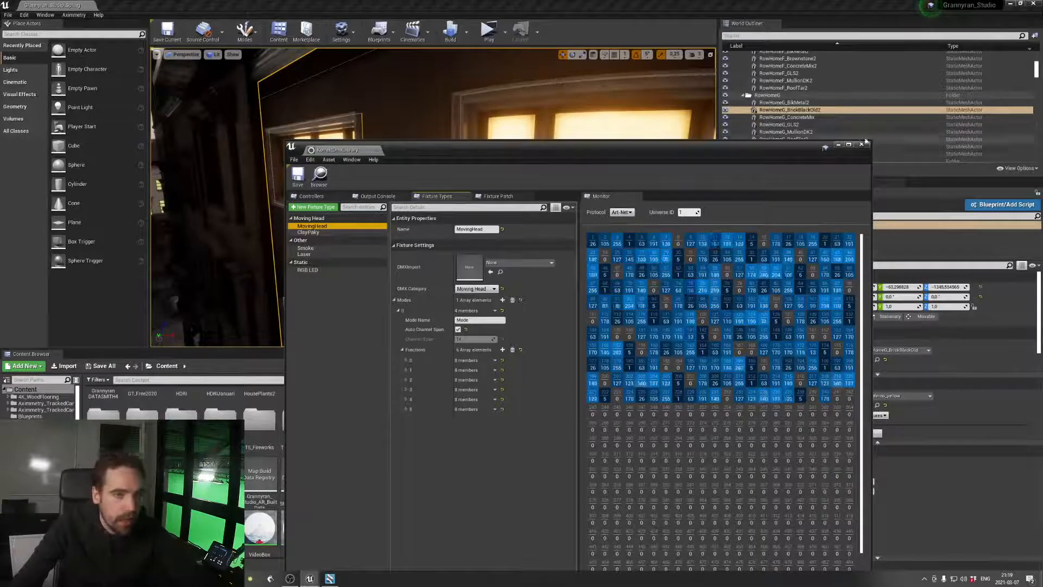
{"action": "left_click", "coordinate": [839, 145]}
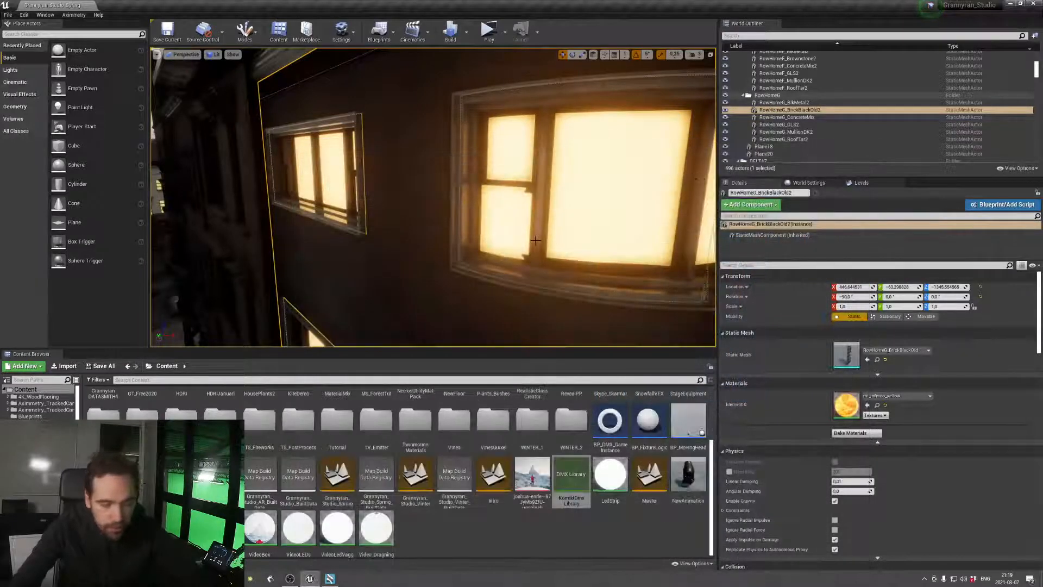
Return from the facade to the rooftop set and open the Output Log from the developer tools
{"action": "right_click_drag", "start_coordinate": [700, 179], "coordinate": [709, 157]}
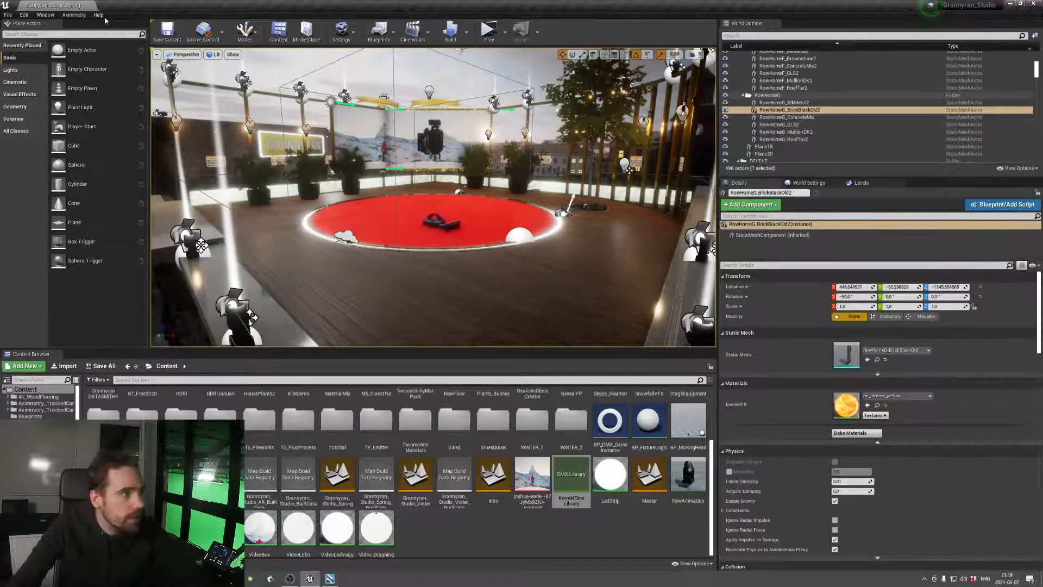
{"action": "left_click", "coordinate": [80, 16]}
{"action": "mouse_move", "coordinate": [98, 14]}
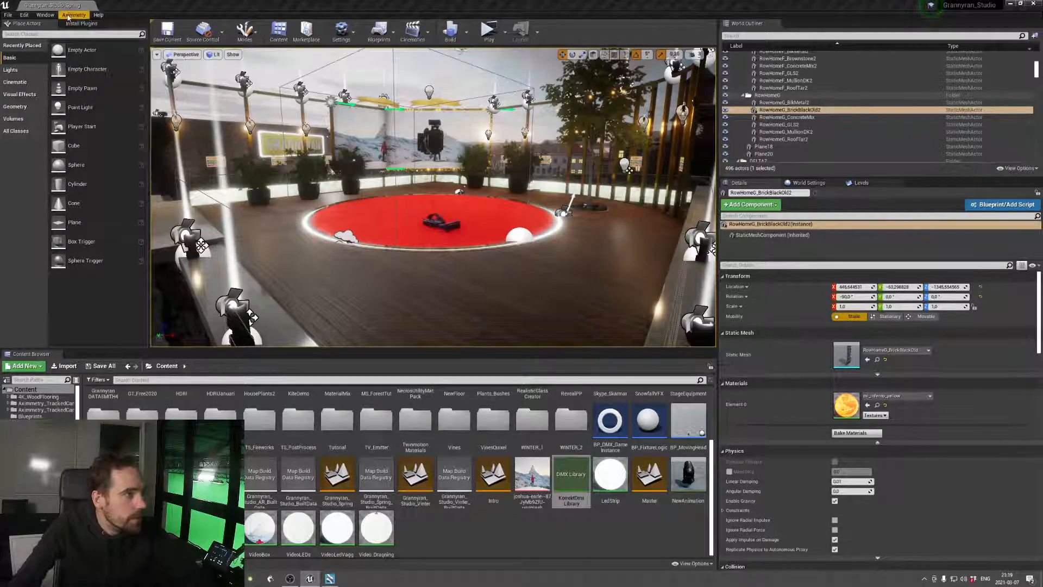
{"action": "left_click", "coordinate": [45, 15]}
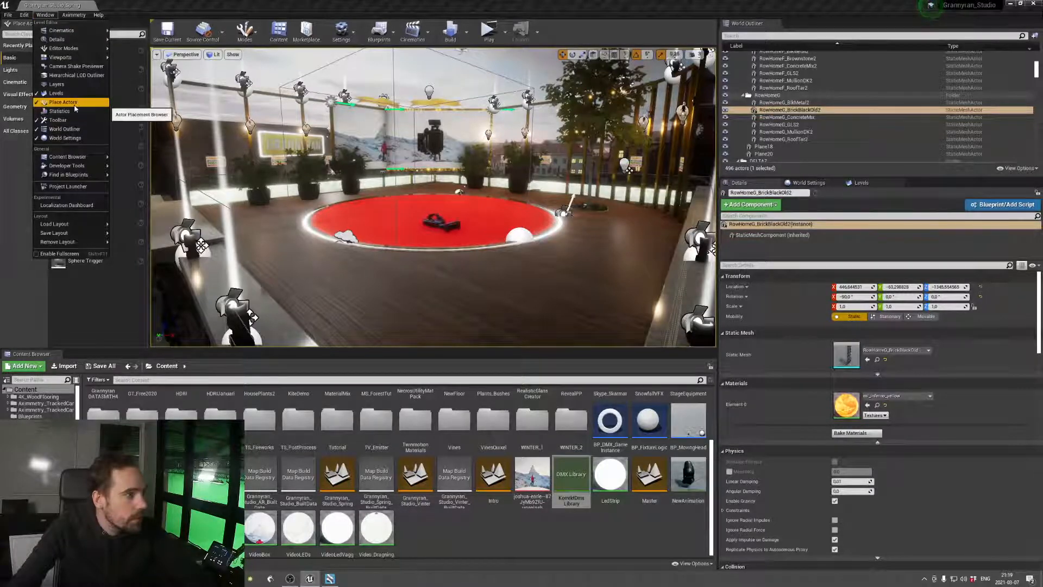
{"action": "mouse_move", "coordinate": [85, 170]}
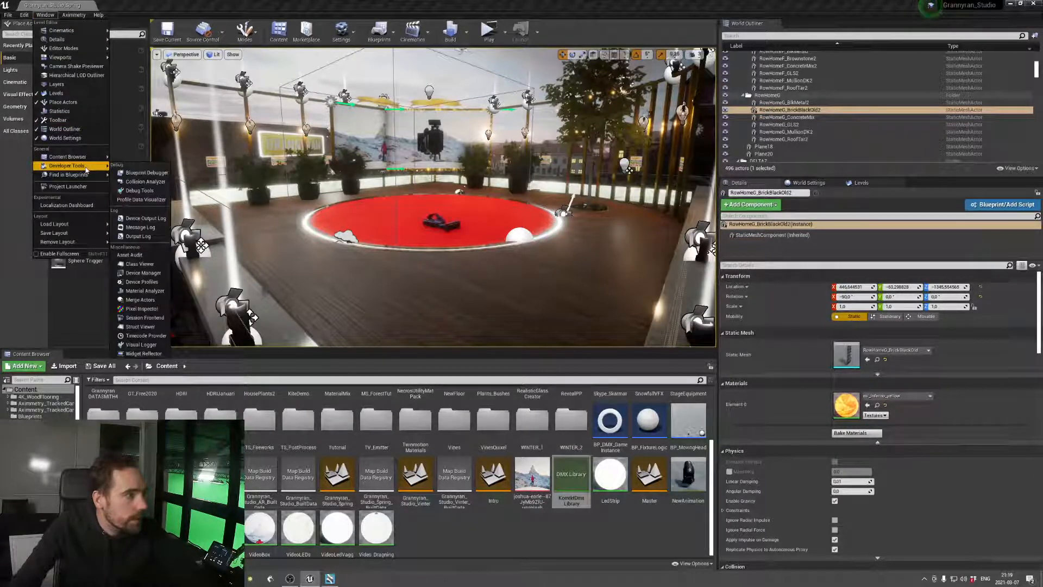
{"action": "left_click", "coordinate": [138, 237]}
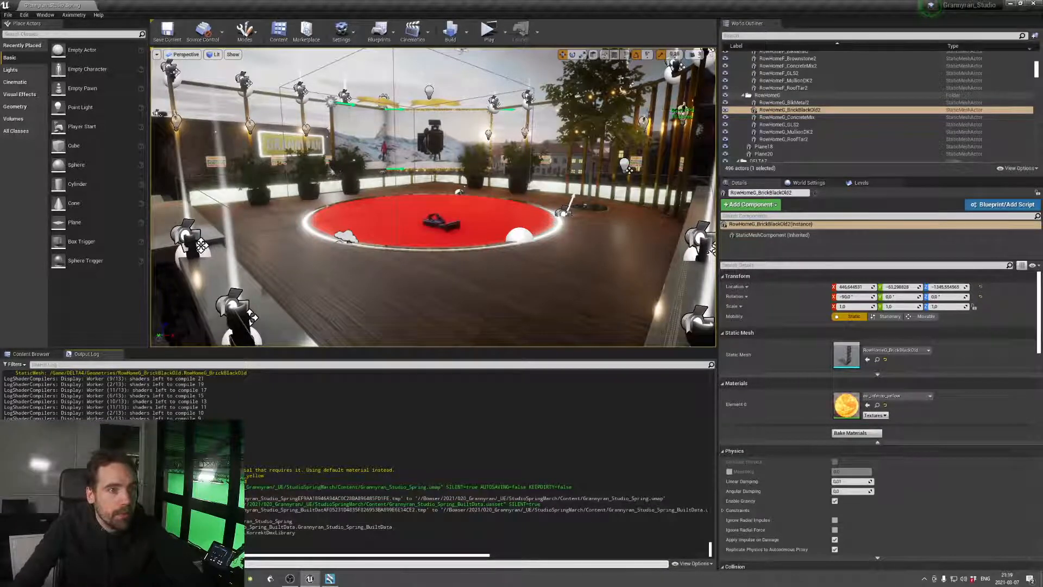
{"action": "right_click_drag", "start_coordinate": [435, 196], "coordinate": [435, 228]}
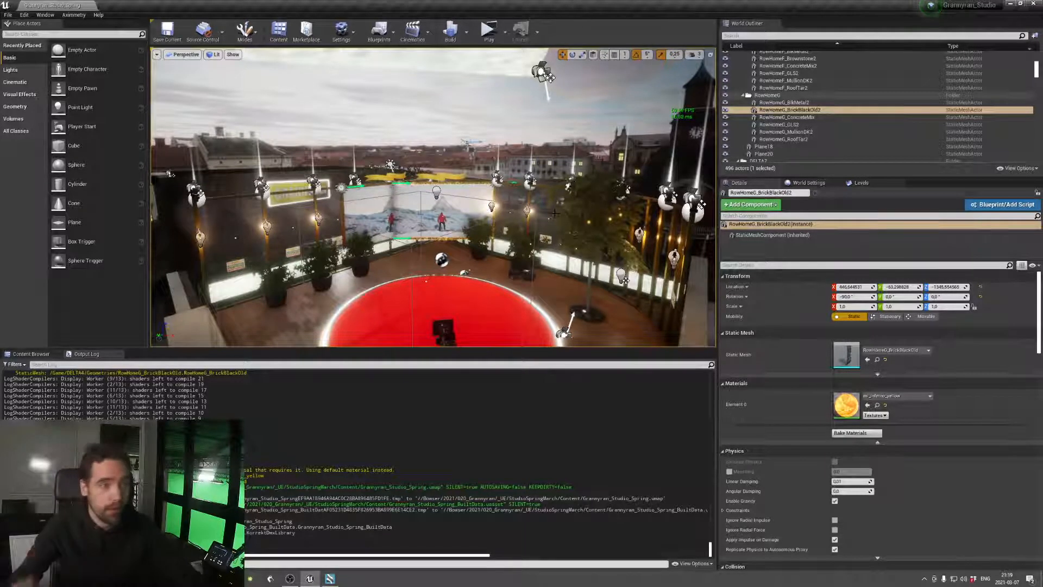
{"action": "mouse_move", "coordinate": [480, 178]}
{"action": "right_mouse_down"}
{"action": "mouse_move", "coordinate": [477, 194]}
{"action": "mouse_move", "coordinate": [478, 121]}
{"action": "mouse_move", "coordinate": [474, 184]}
{"action": "mouse_move", "coordinate": [493, 173]}
{"action": "right_mouse_up"}
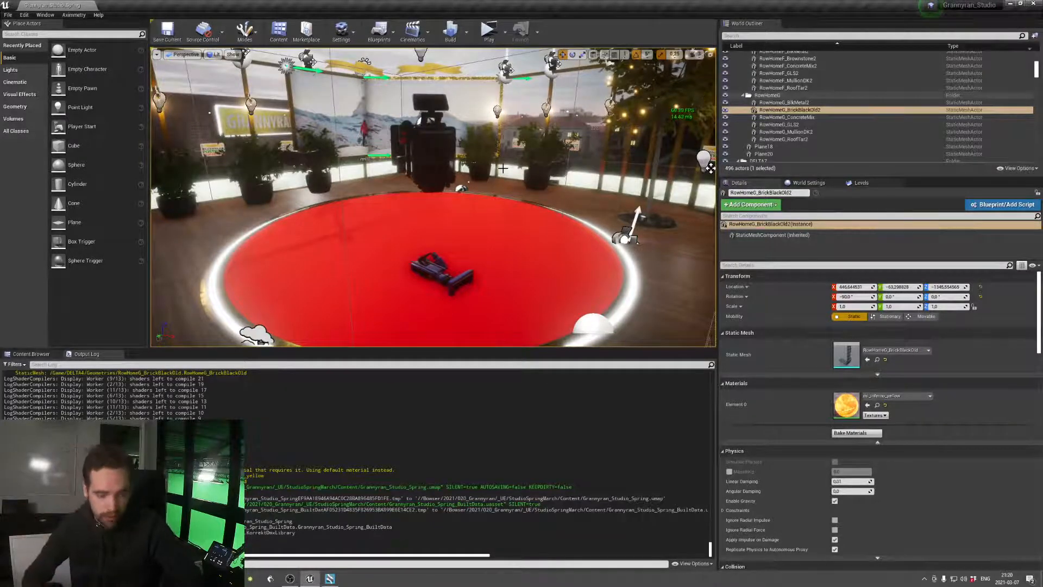
{"action": "mouse_move", "coordinate": [479, 188]}
{"action": "right_mouse_down"}
{"action": "mouse_move", "coordinate": [470, 182]}
{"action": "mouse_move", "coordinate": [475, 190]}
{"action": "right_mouse_up"}
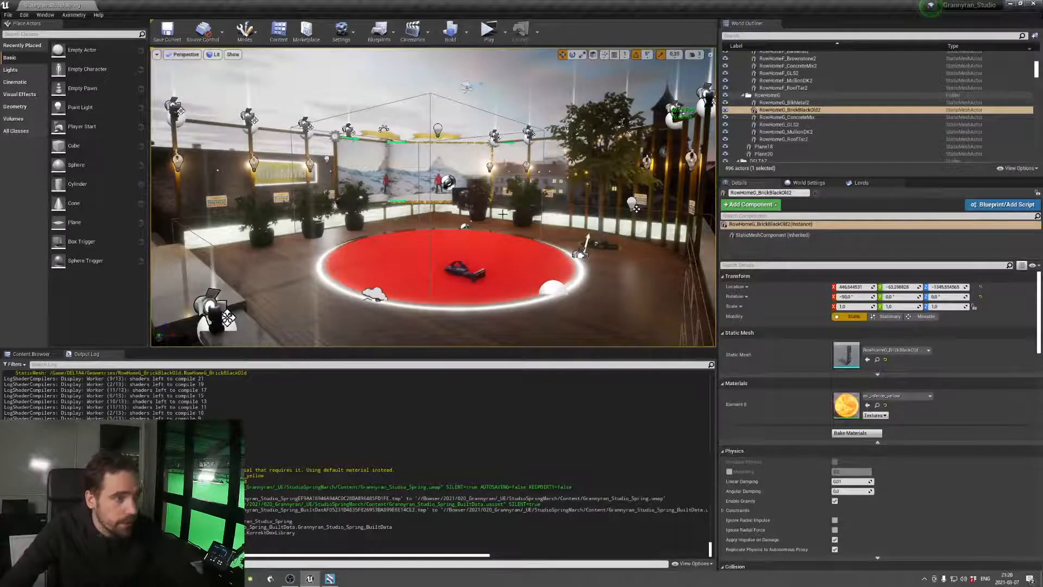
Place the SM_SmokeMachine01 mesh from the StageEquipment Meshes folder on the wooden floor between the counter and the red circle
{"action": "mouse_move", "coordinate": [635, 209]}
{"action": "right_mouse_down"}
{"action": "mouse_move", "coordinate": [598, 212]}
{"action": "mouse_move", "coordinate": [620, 212]}
{"action": "right_mouse_up"}
{"action": "left_click", "coordinate": [31, 354]}
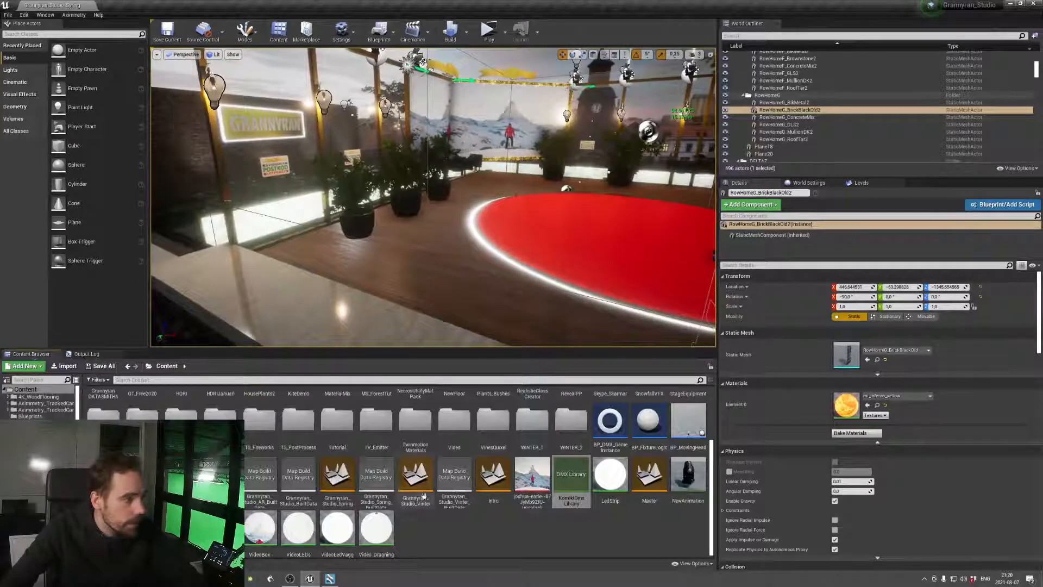
{"action": "scroll", "coordinate": [543, 478], "scroll_direction": "up", "scroll_amount": 2}
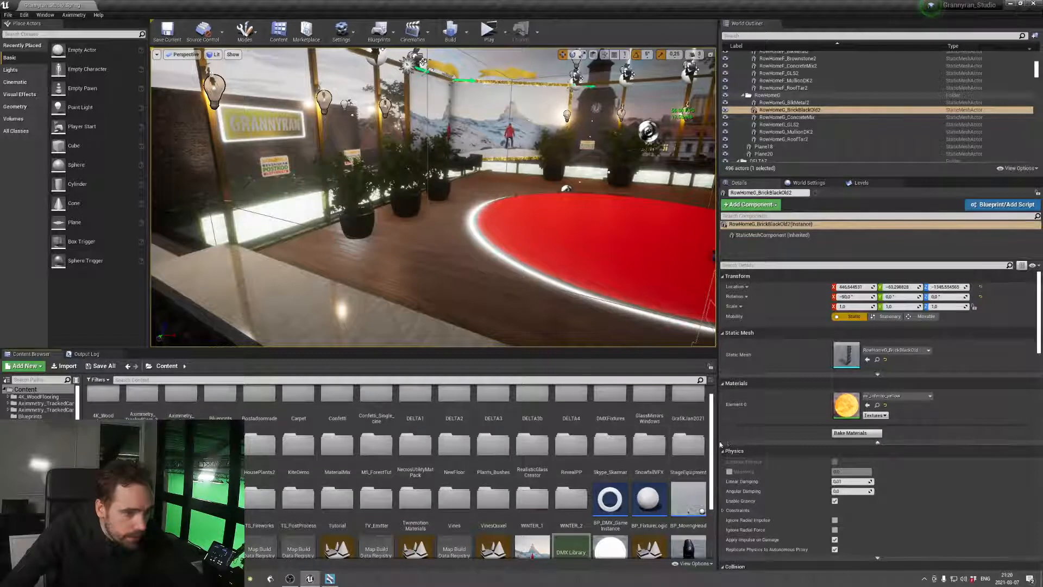
{"action": "double_click", "coordinate": [689, 443]}
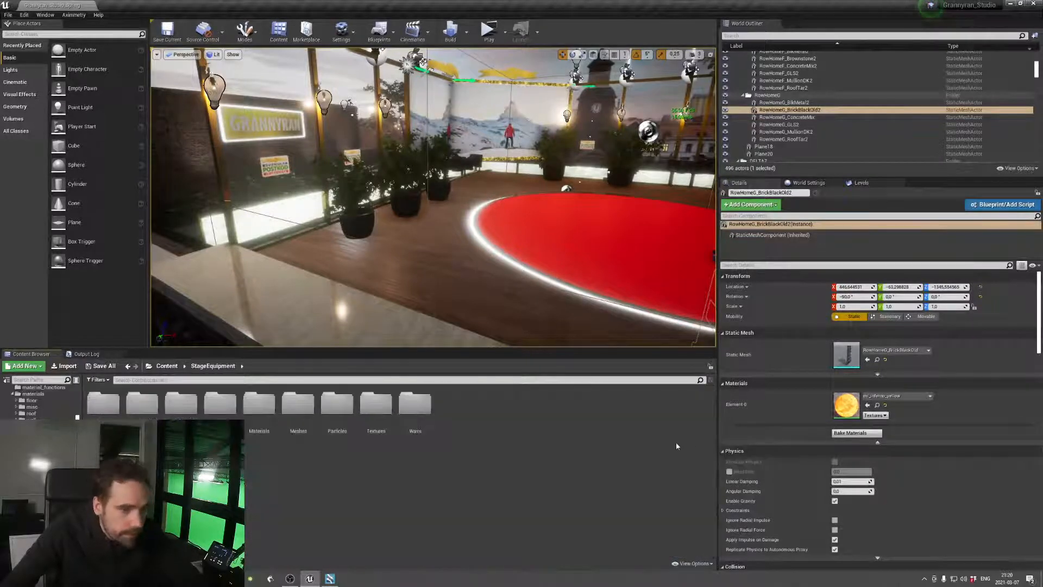
{"action": "left_click", "coordinate": [294, 406]}
{"action": "double_click", "coordinate": [295, 406]}
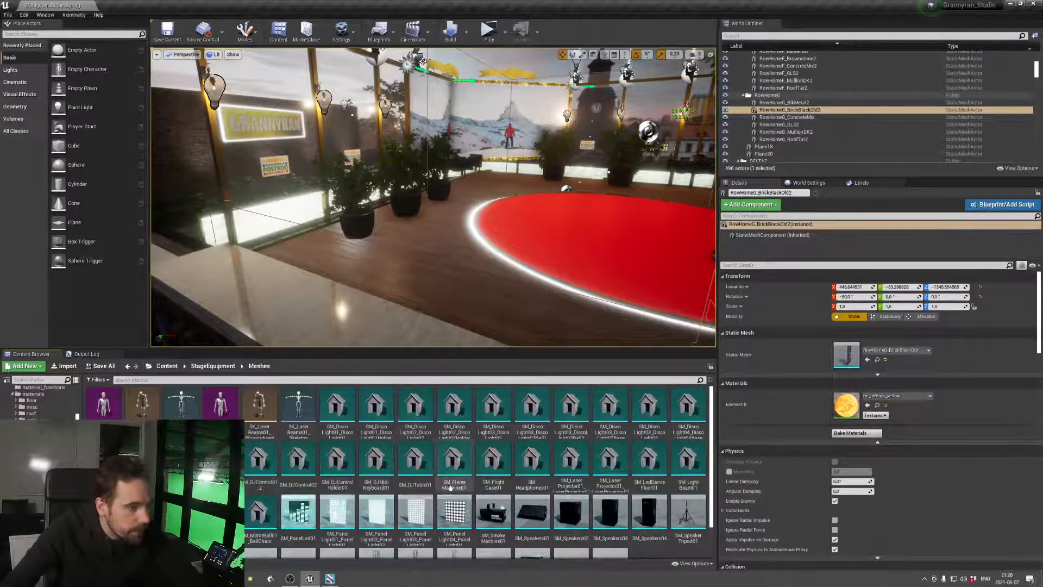
{"action": "left_click", "coordinate": [500, 517]}
{"action": "left_click_drag", "start_coordinate": [500, 516], "coordinate": [454, 288]}
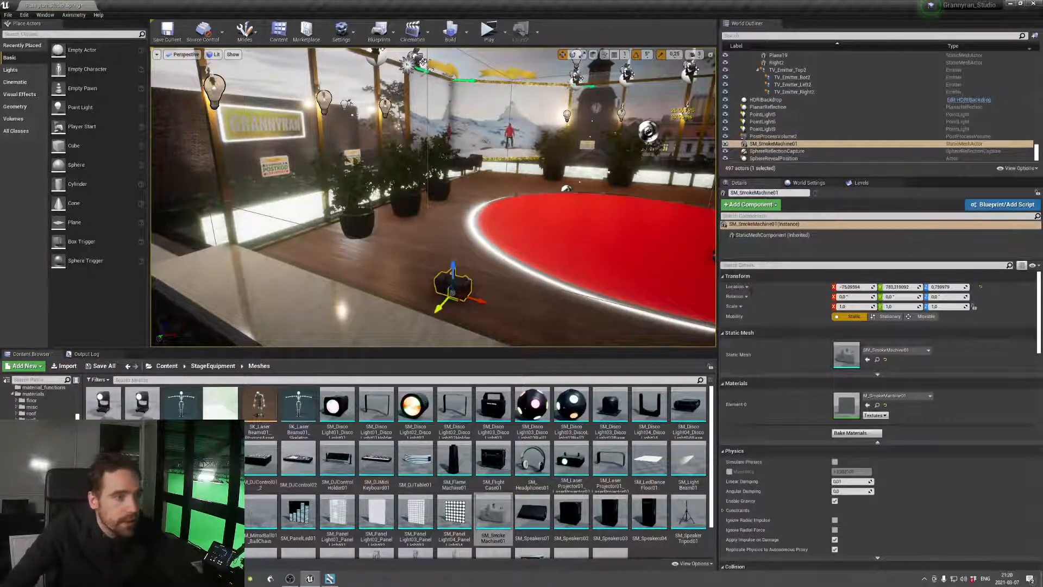
Open the placed smoke machine's static mesh in its own editor and examine the model up close
{"action": "double_click", "coordinate": [843, 357]}
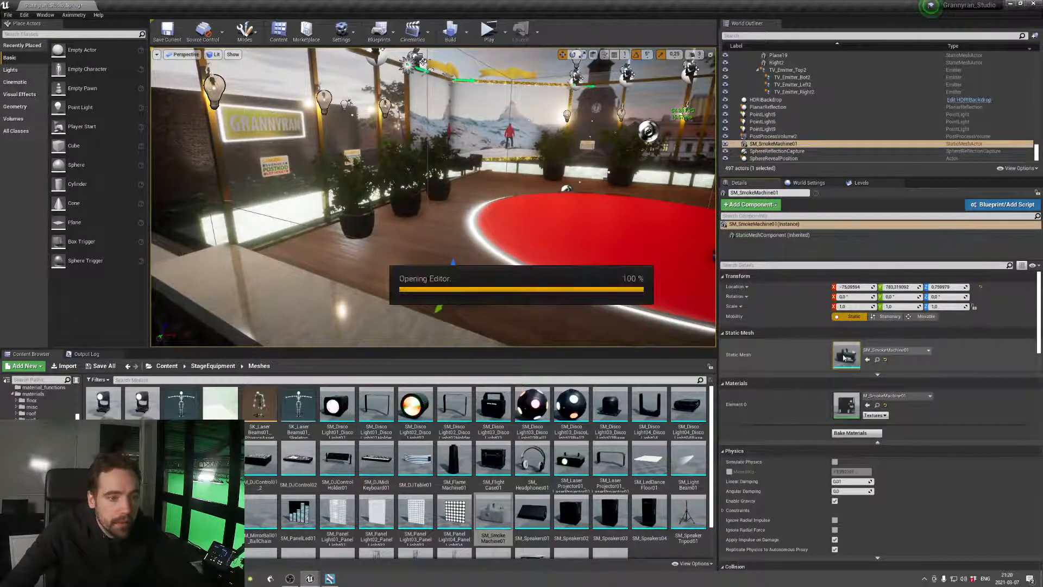
{"action": "scroll", "coordinate": [508, 397], "scroll_direction": "up", "scroll_amount": 10}
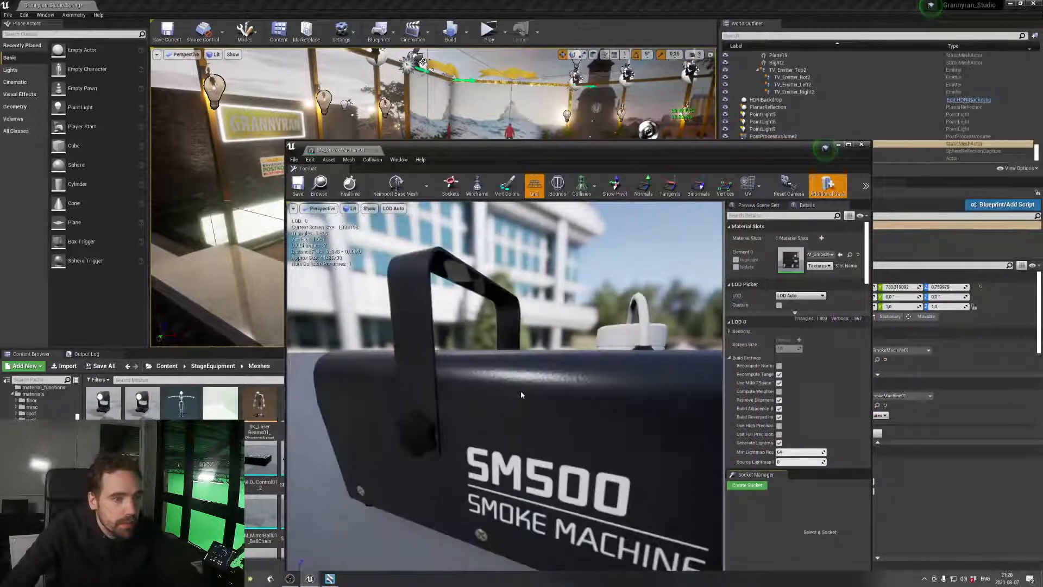
Examine the smoke machine mesh's build, import, navigation and level-of-detail settings
{"action": "scroll", "coordinate": [521, 393], "scroll_direction": "down", "scroll_amount": 9}
{"action": "scroll", "coordinate": [522, 394], "scroll_direction": "up", "scroll_amount": 9}
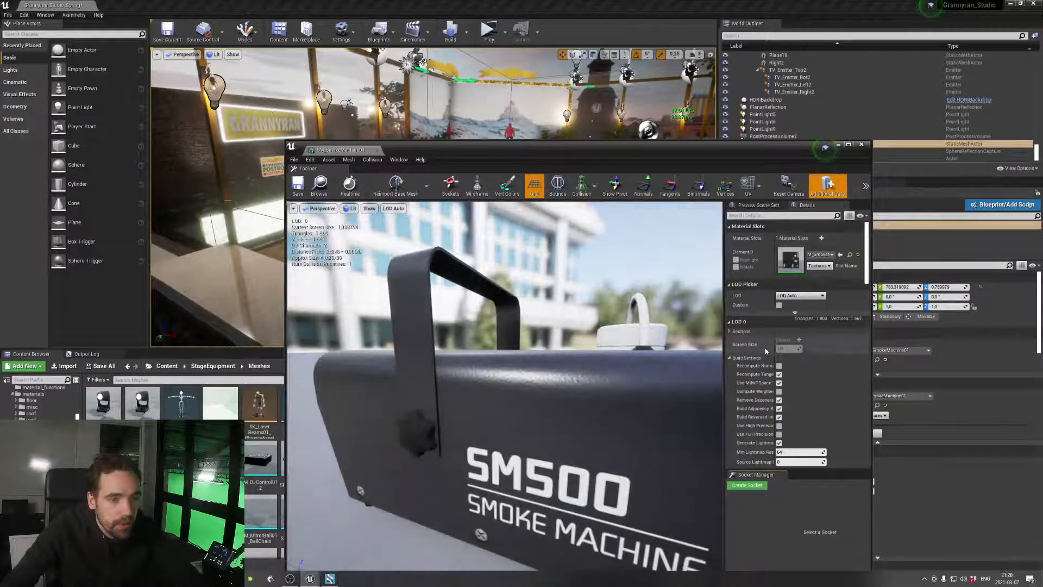
{"action": "scroll", "coordinate": [788, 354], "scroll_direction": "down", "scroll_amount": 5}
{"action": "scroll", "coordinate": [765, 360], "scroll_direction": "down", "scroll_amount": 10}
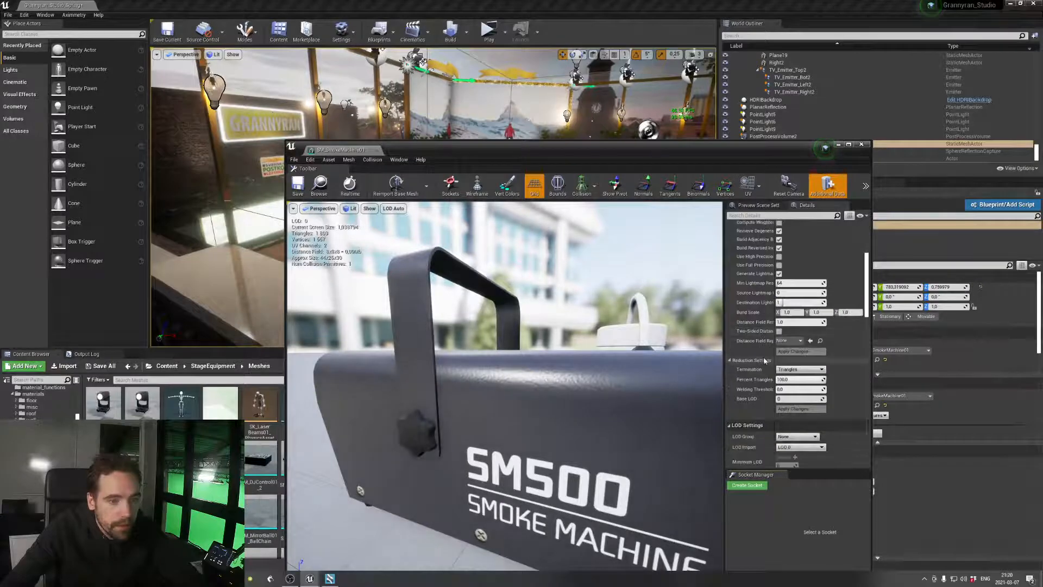
{"action": "scroll", "coordinate": [765, 361], "scroll_direction": "down", "scroll_amount": 10}
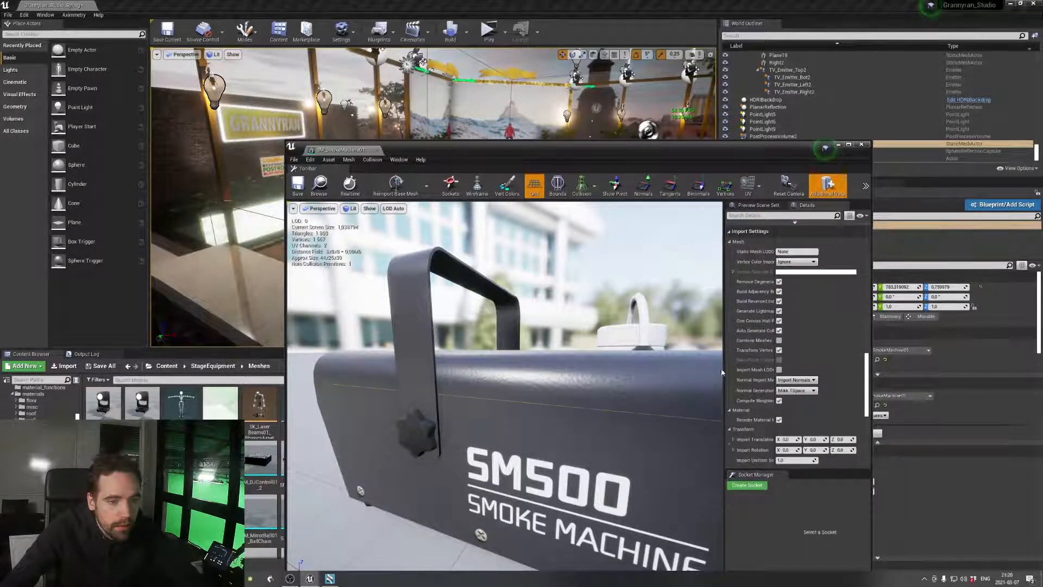
{"action": "scroll", "coordinate": [766, 413], "scroll_direction": "down", "scroll_amount": 8}
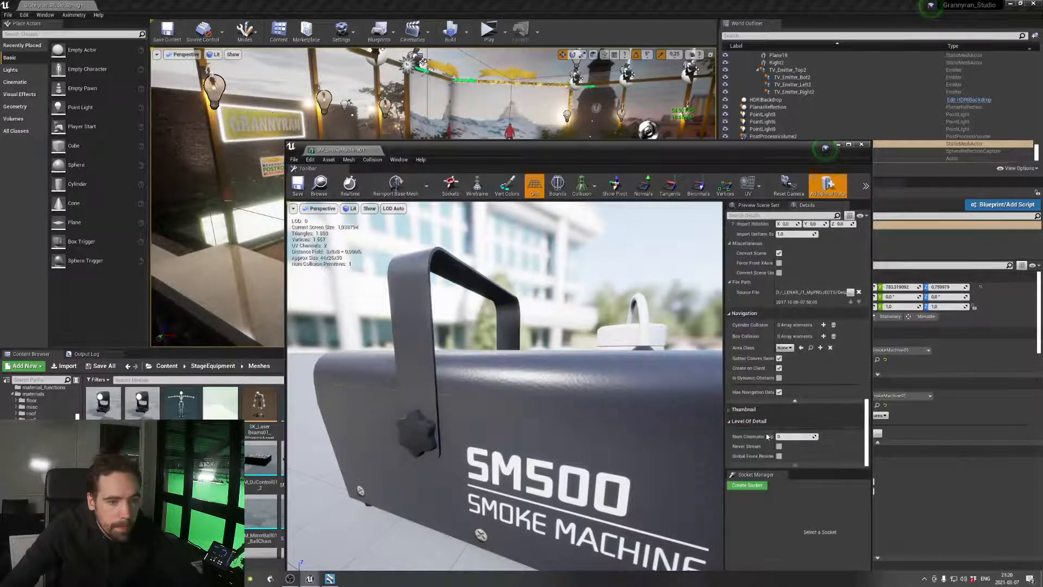
{"action": "left_click", "coordinate": [580, 187]}
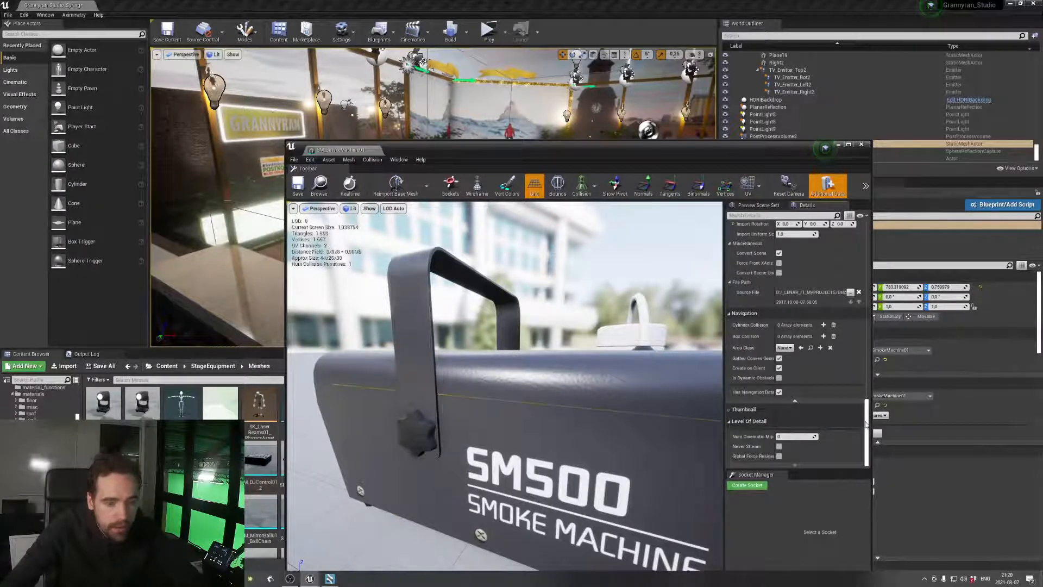
{"action": "left_click_drag", "start_coordinate": [865, 426], "coordinate": [853, 322]}
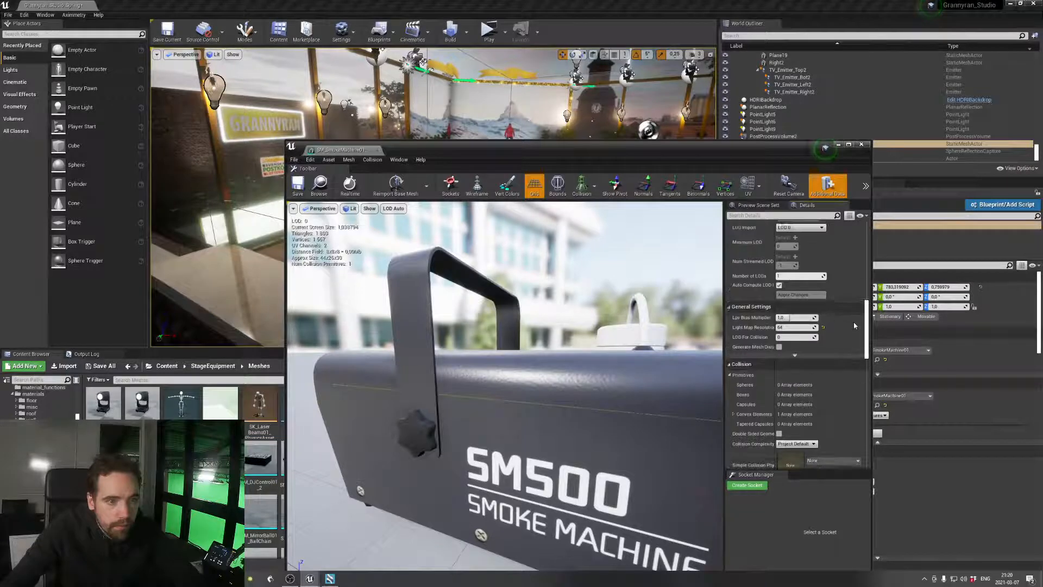
Expand the advanced General Settings and examine the mesh's light map resolution, LOD and reduction settings
{"action": "left_click", "coordinate": [798, 357]}
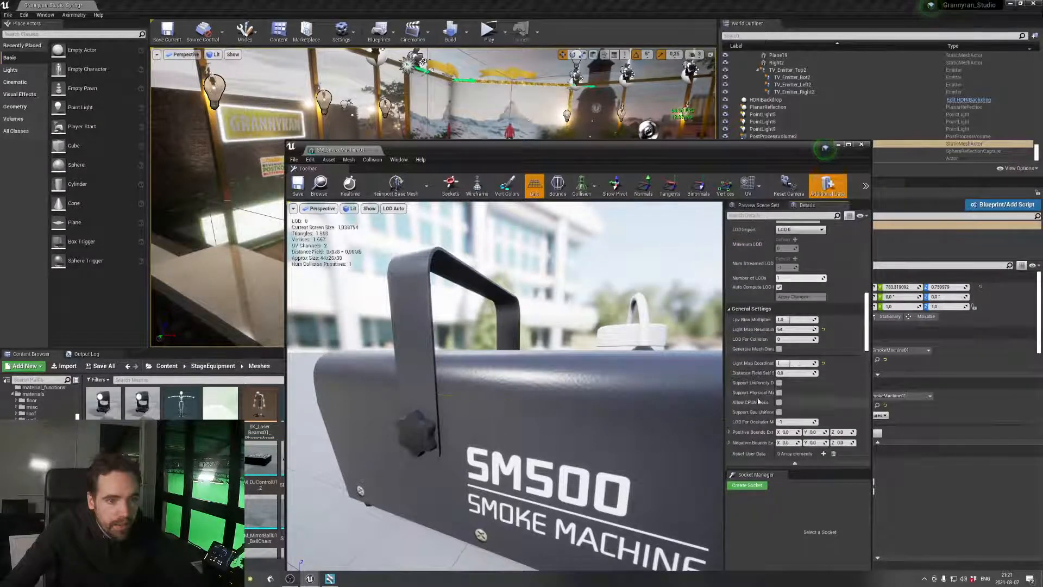
{"action": "scroll", "coordinate": [754, 395], "scroll_direction": "down", "scroll_amount": 1}
{"action": "scroll", "coordinate": [748, 365], "scroll_direction": "up", "scroll_amount": 3}
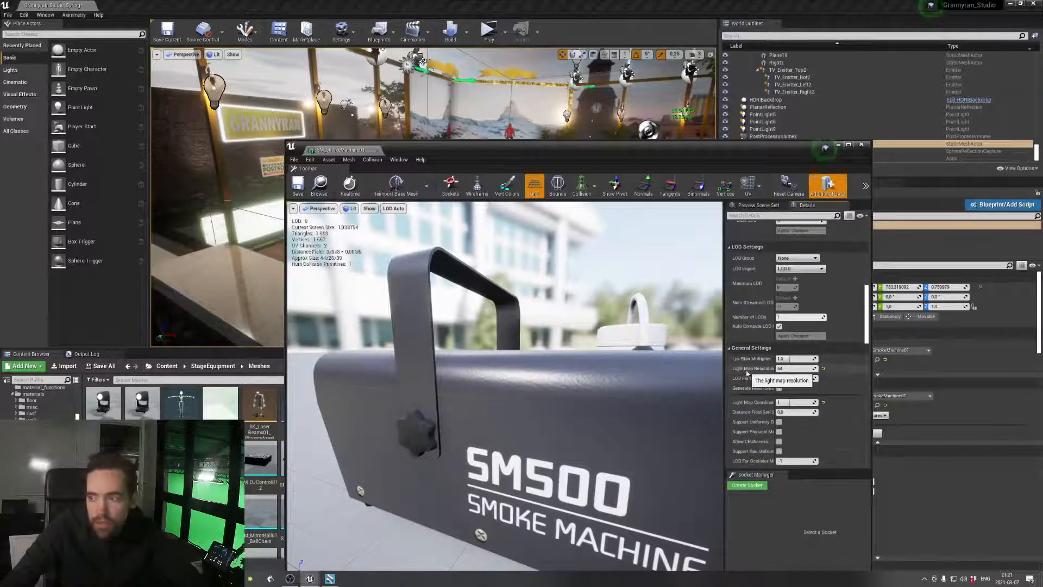
{"action": "scroll", "coordinate": [747, 367], "scroll_direction": "up", "scroll_amount": 2}
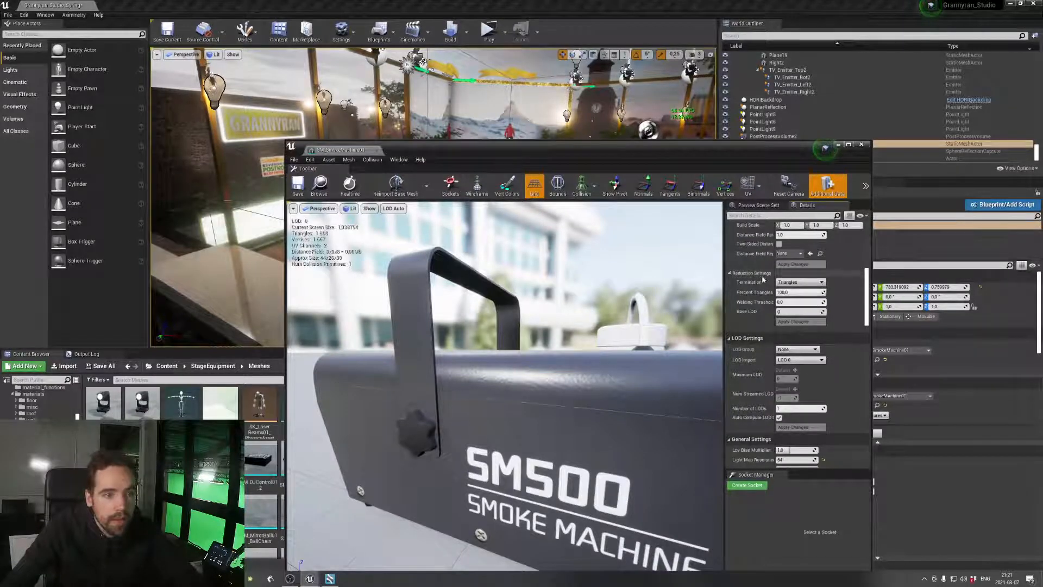
{"action": "scroll", "coordinate": [758, 285], "scroll_direction": "up", "scroll_amount": 3}
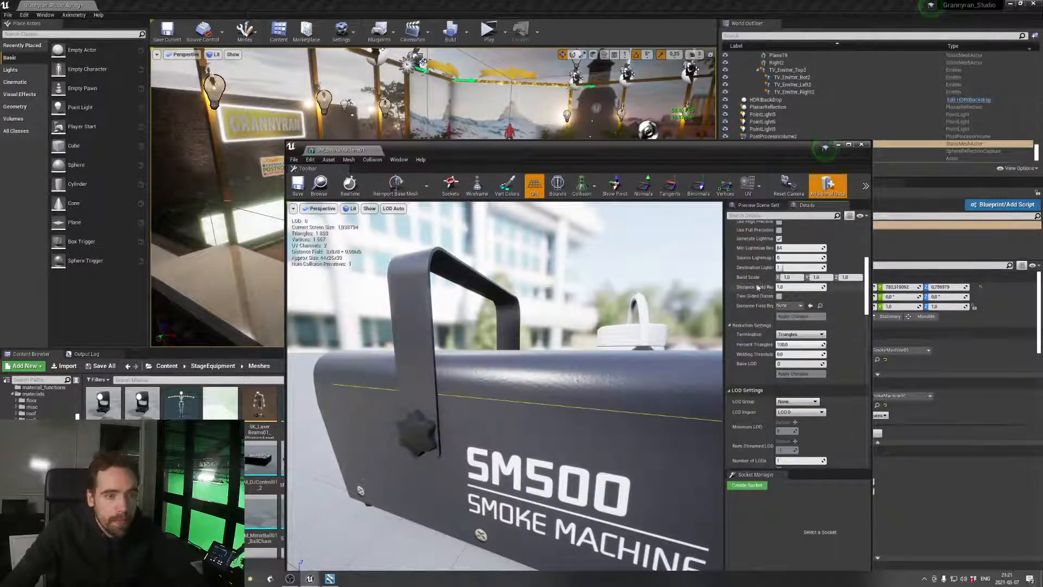
{"action": "scroll", "coordinate": [755, 289], "scroll_direction": "up", "scroll_amount": 3}
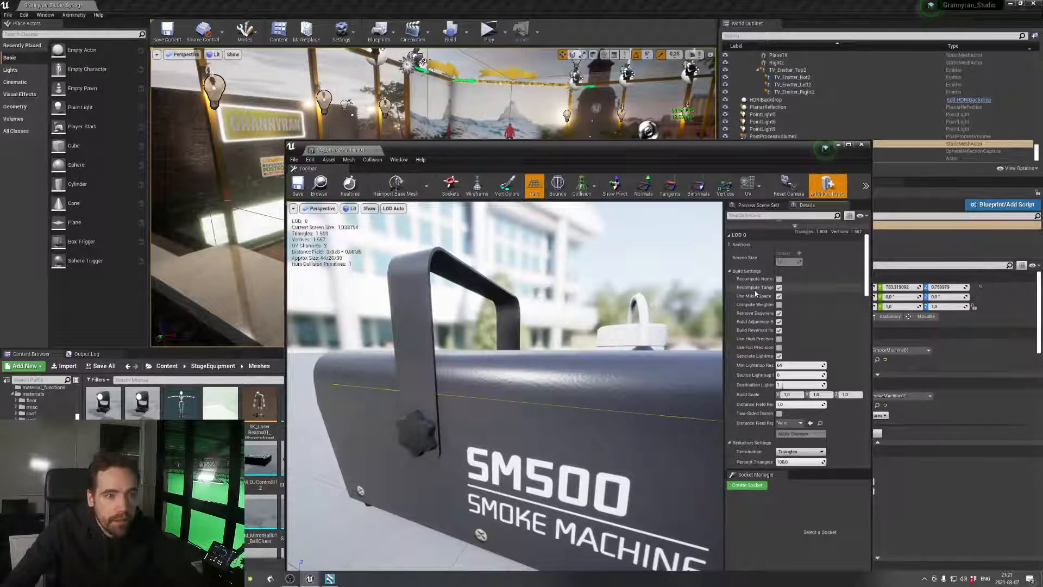
{"action": "scroll", "coordinate": [755, 294], "scroll_direction": "down", "scroll_amount": 2}
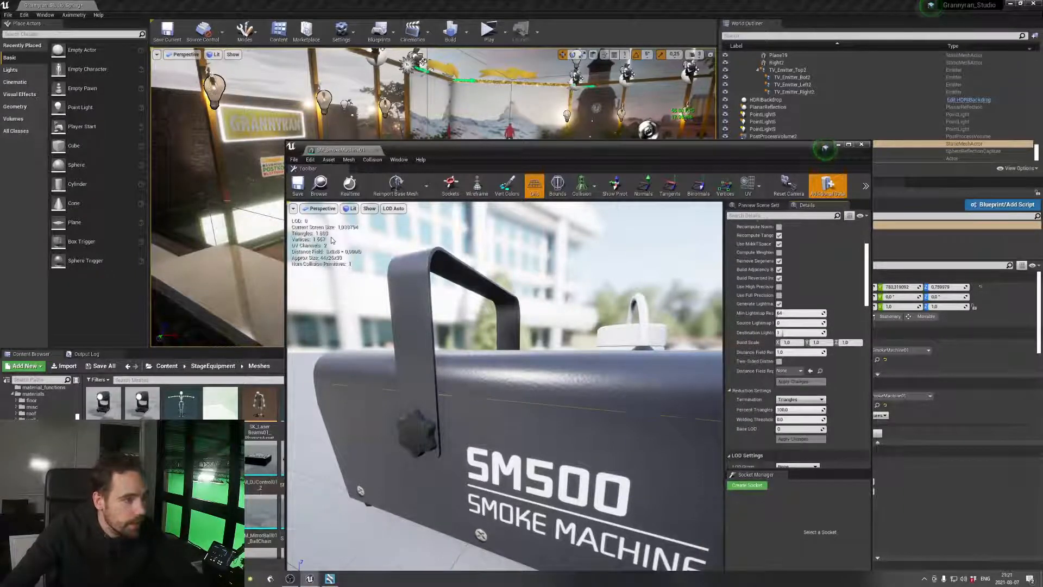
Set Percent Triangles to 20 in the Reduction Settings, apply it, and inspect the smoke machine model up close
{"action": "scroll", "coordinate": [333, 239], "scroll_direction": "down", "scroll_amount": 10}
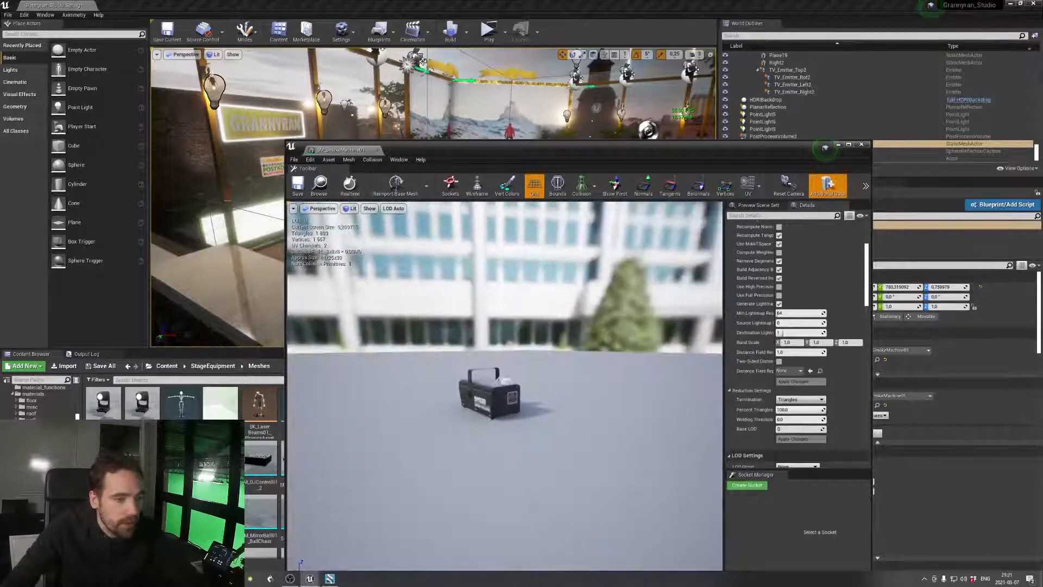
{"action": "mouse_move", "coordinate": [333, 240]}
{"action": "left_mouse_down"}
{"action": "mouse_move", "coordinate": [348, 215]}
{"action": "mouse_move", "coordinate": [310, 218]}
{"action": "mouse_move", "coordinate": [333, 239]}
{"action": "left_mouse_up"}
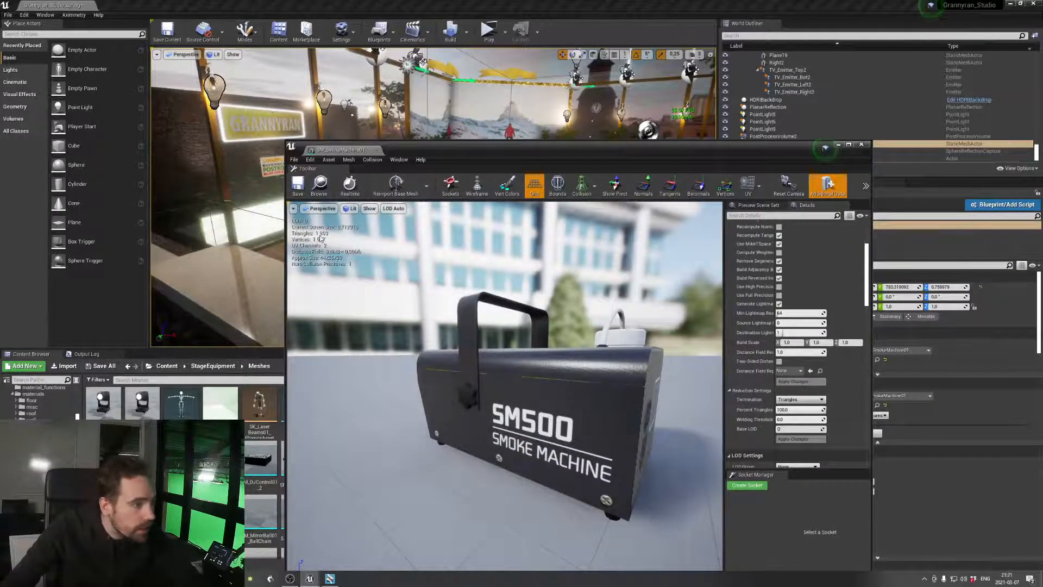
{"action": "left_click", "coordinate": [799, 410]}
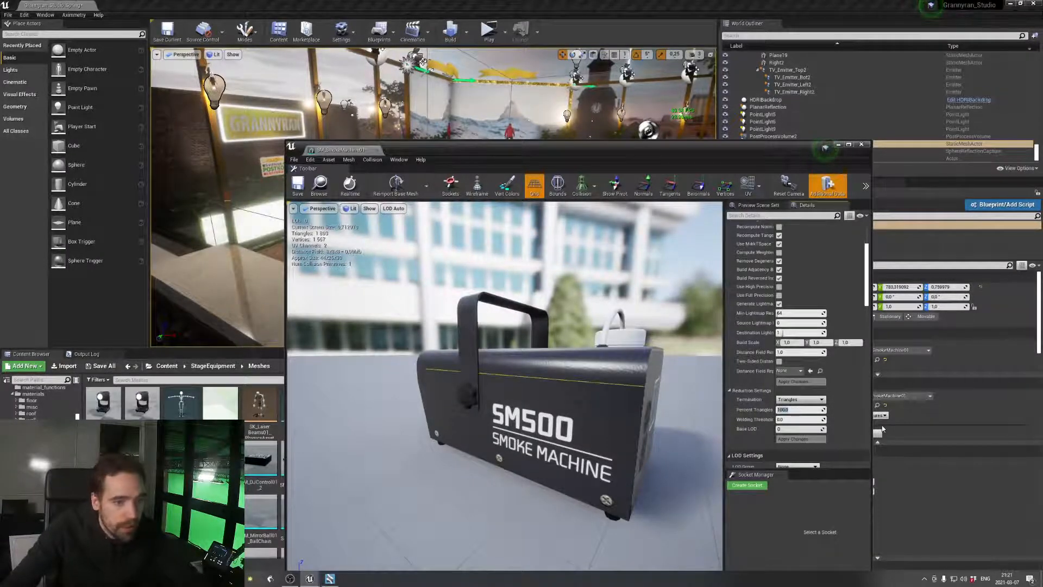
{"action": "key", "text": "Return"}
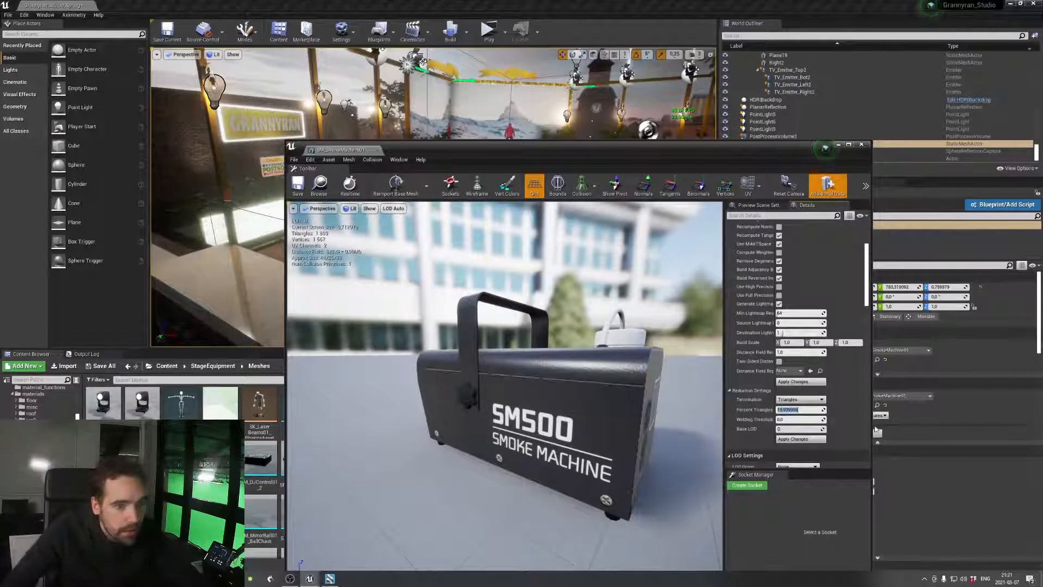
{"action": "scroll", "coordinate": [804, 418], "scroll_direction": "down", "scroll_amount": 1}
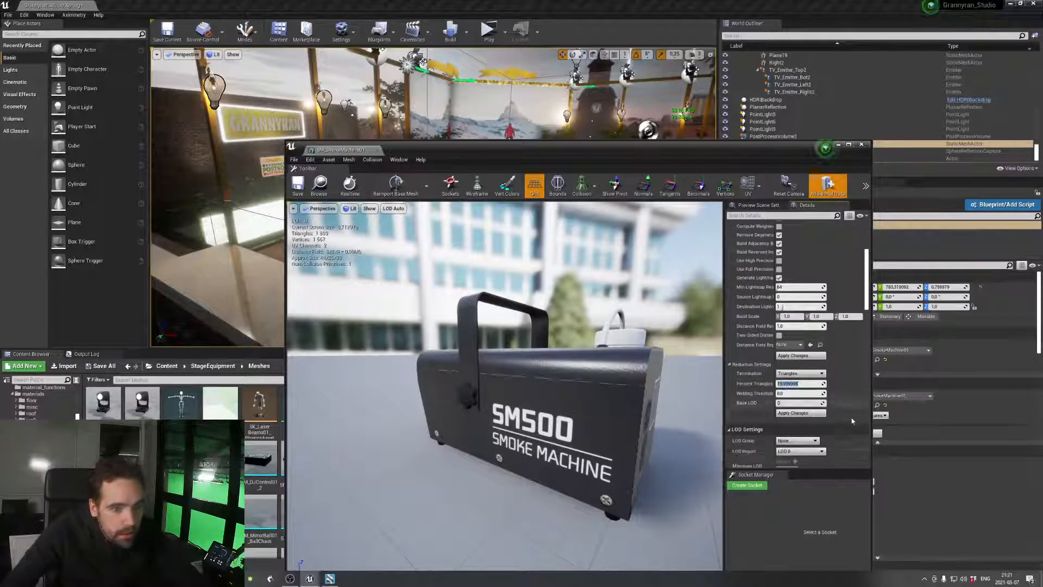
{"action": "left_click", "coordinate": [801, 413]}
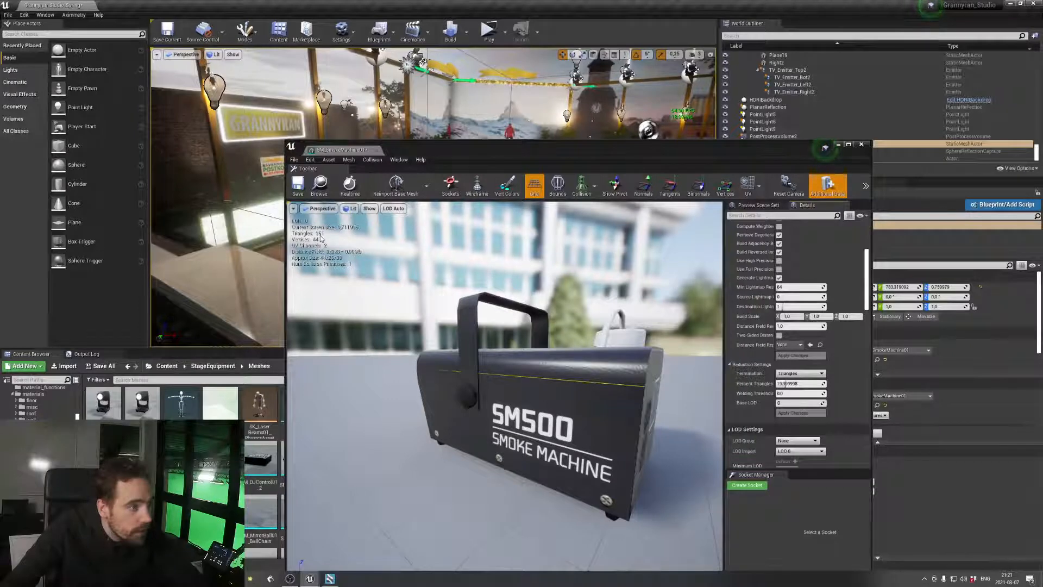
{"action": "mouse_move", "coordinate": [609, 410]}
{"action": "right_mouse_down"}
{"action": "mouse_move", "coordinate": [631, 409]}
{"action": "mouse_move", "coordinate": [581, 405]}
{"action": "mouse_move", "coordinate": [606, 396]}
{"action": "right_mouse_up"}
{"action": "right_click_drag", "start_coordinate": [599, 316], "coordinate": [674, 320]}
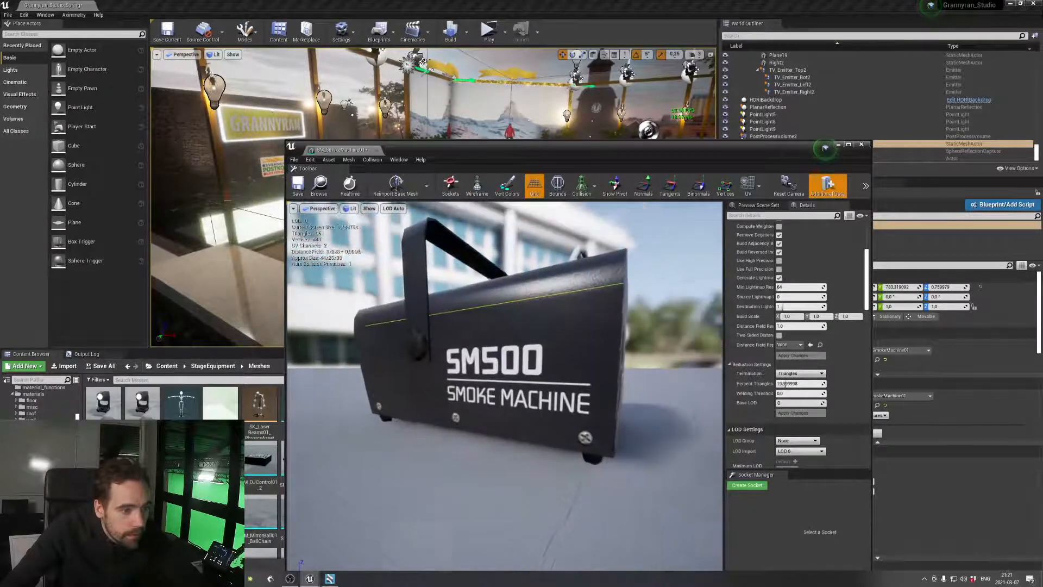
Apply Percent Triangles values of 100 and 0 in turn to compare the two extremes of the mesh reduction
{"action": "left_click_drag", "start_coordinate": [801, 391], "coordinate": [815, 391]}
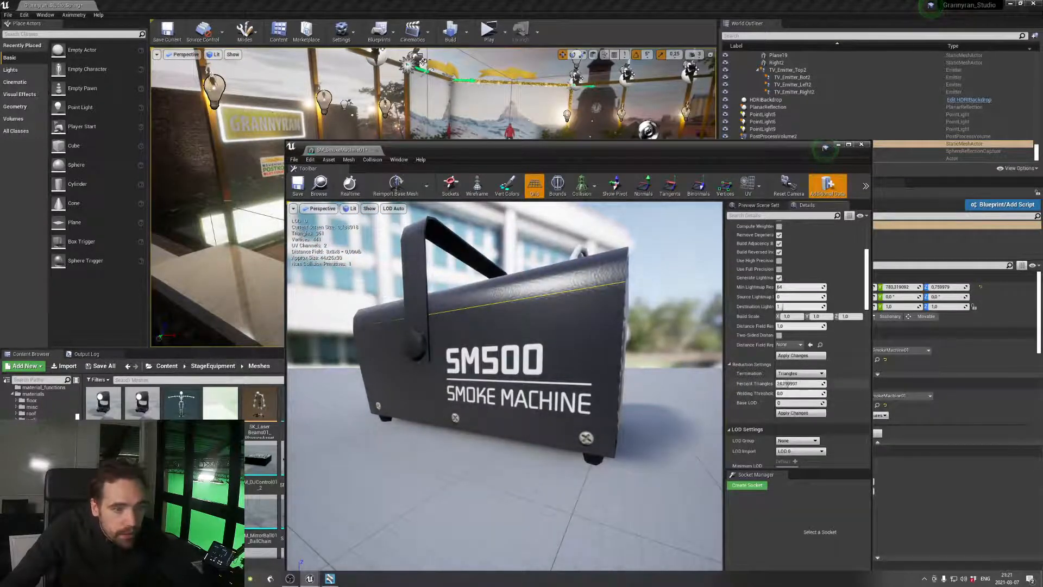
{"action": "left_click", "coordinate": [799, 413]}
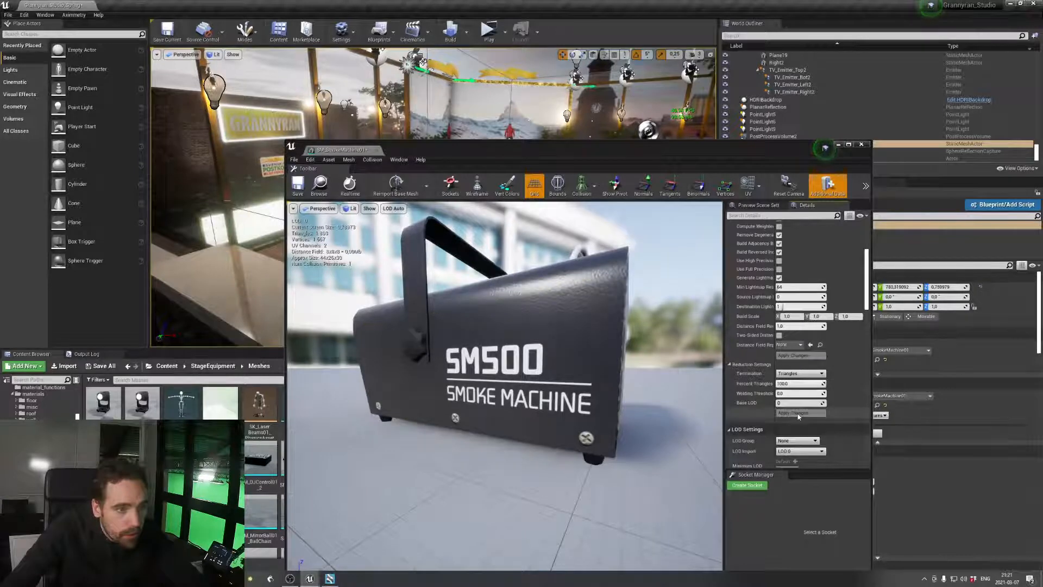
{"action": "left_click_drag", "start_coordinate": [802, 384], "coordinate": [761, 384]}
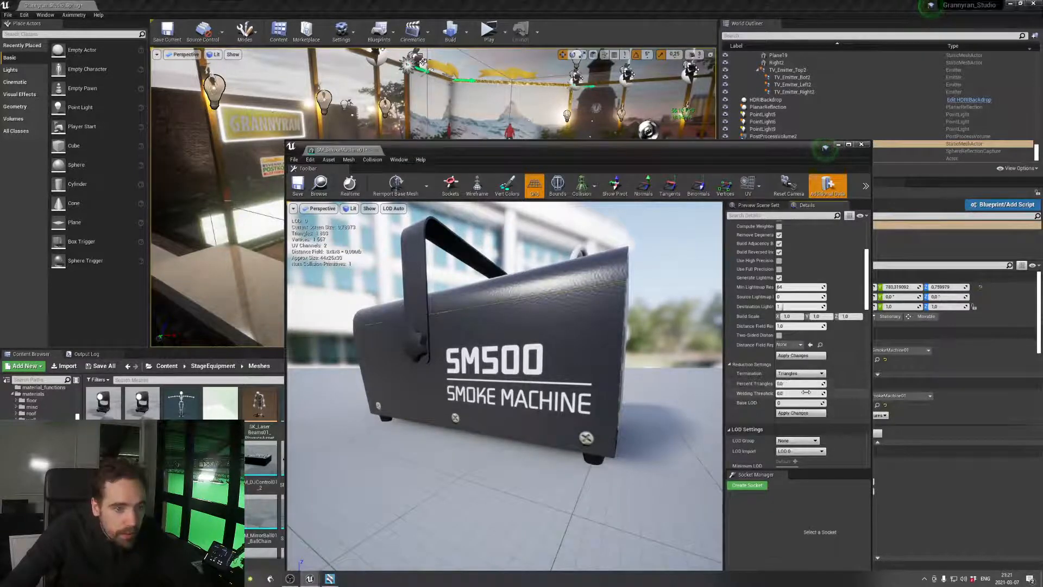
{"action": "left_click", "coordinate": [798, 413]}
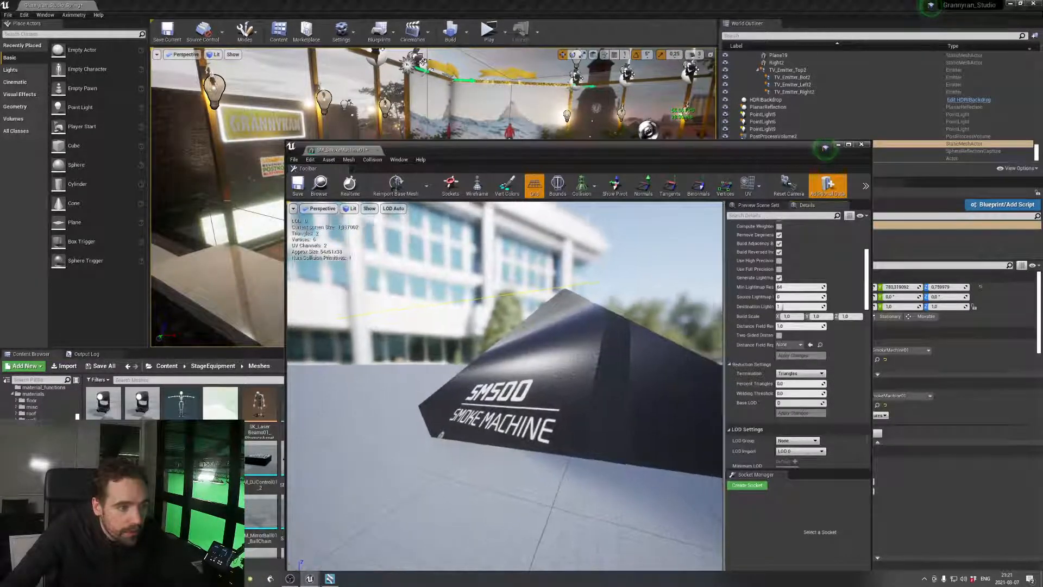
{"action": "right_click_drag", "start_coordinate": [506, 380], "coordinate": [489, 360]}
Reduce the smoke machine mesh to 20 percent triangles, check it from several angles and close its mesh editor
{"action": "left_click", "coordinate": [790, 385]}
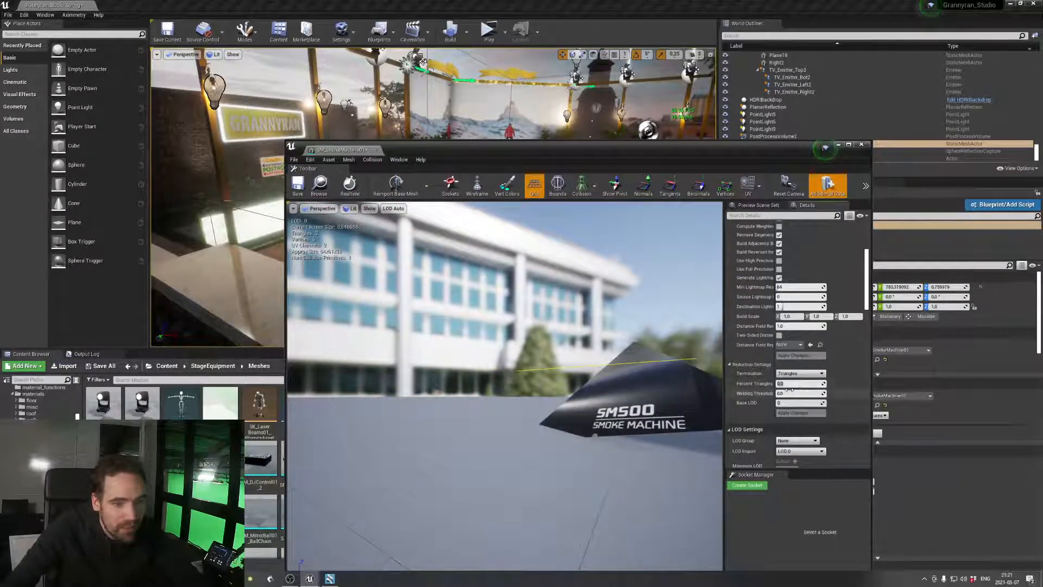
{"action": "type", "text": "20"}
{"action": "key", "text": "Return"}
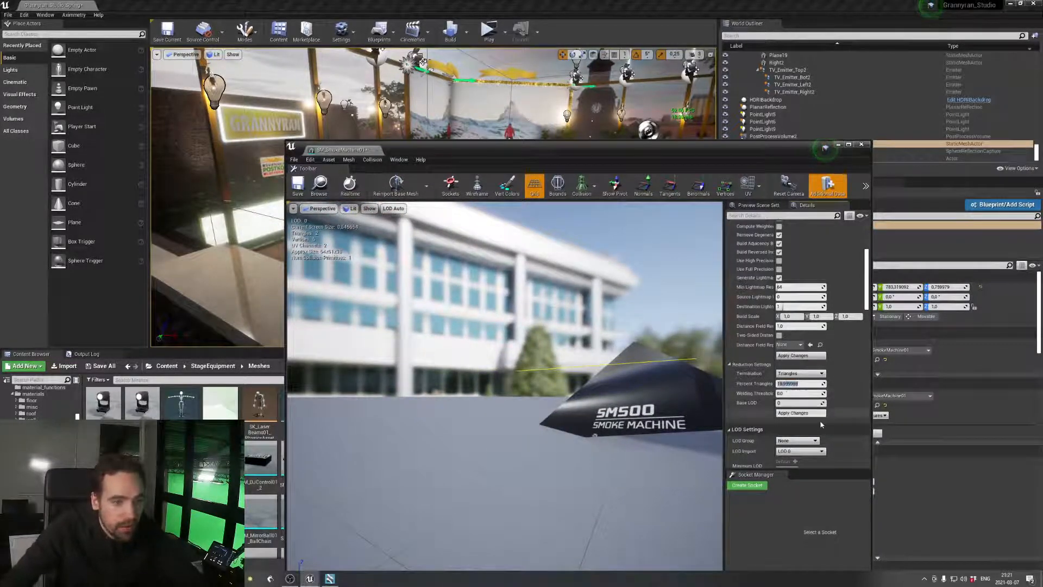
{"action": "left_click", "coordinate": [801, 413]}
{"action": "right_click_drag", "start_coordinate": [587, 378], "coordinate": [577, 379]}
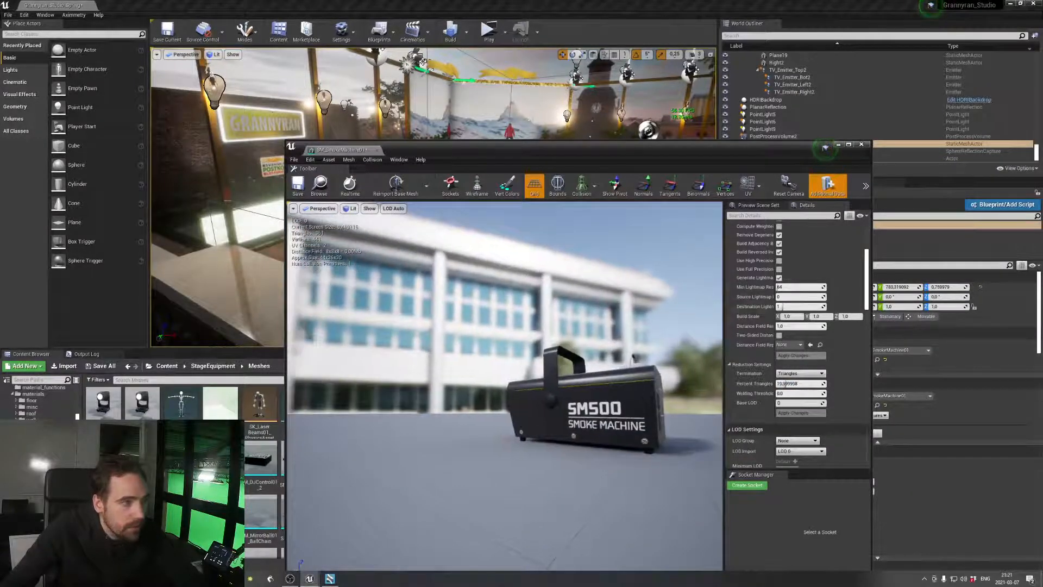
{"action": "mouse_move", "coordinate": [658, 398]}
{"action": "right_mouse_down"}
{"action": "mouse_move", "coordinate": [655, 427]}
{"action": "mouse_move", "coordinate": [642, 399]}
{"action": "right_mouse_up"}
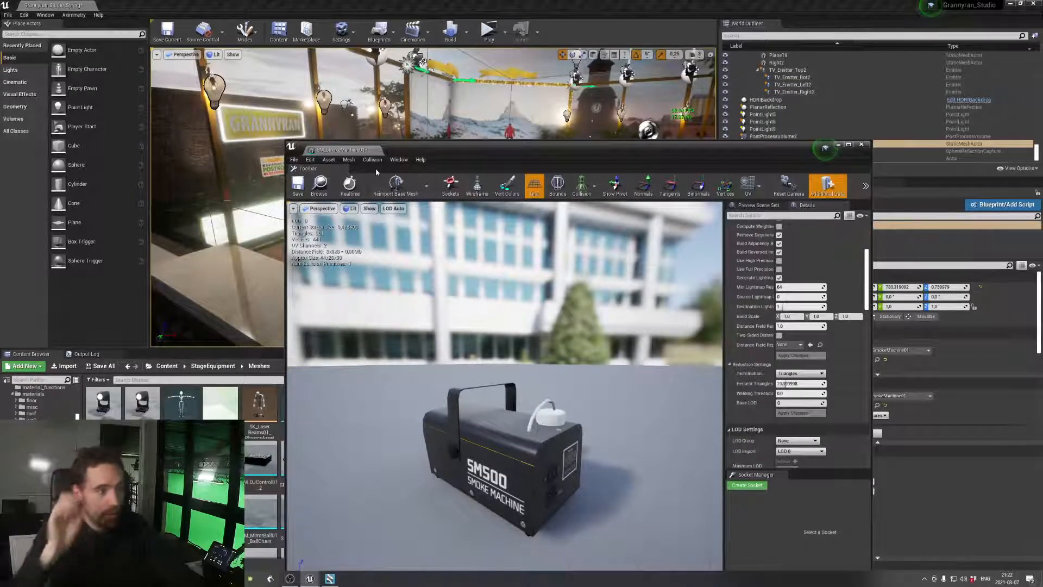
{"action": "left_click", "coordinate": [378, 151]}
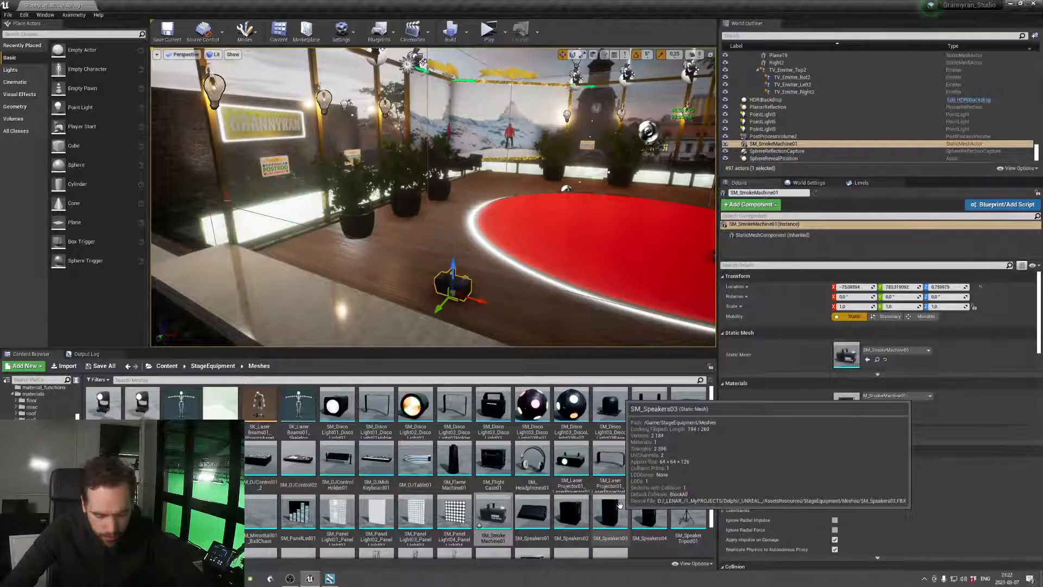
Switch to Aximmetry and bring the free area above the Timer module into view in the flow graph
{"action": "left_click", "coordinate": [329, 578]}
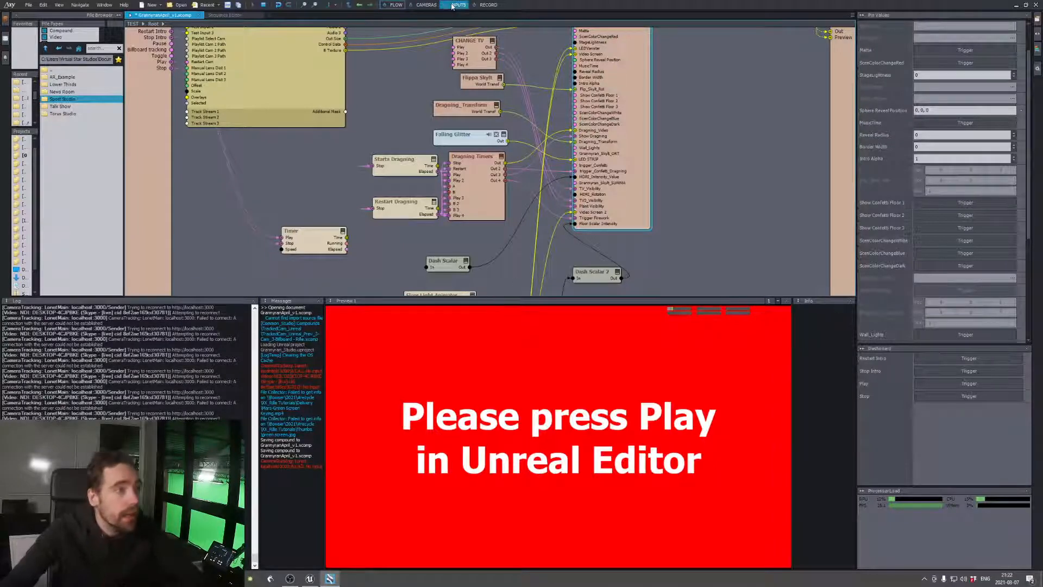
{"action": "left_click", "coordinate": [427, 4]}
{"action": "left_click", "coordinate": [393, 5]}
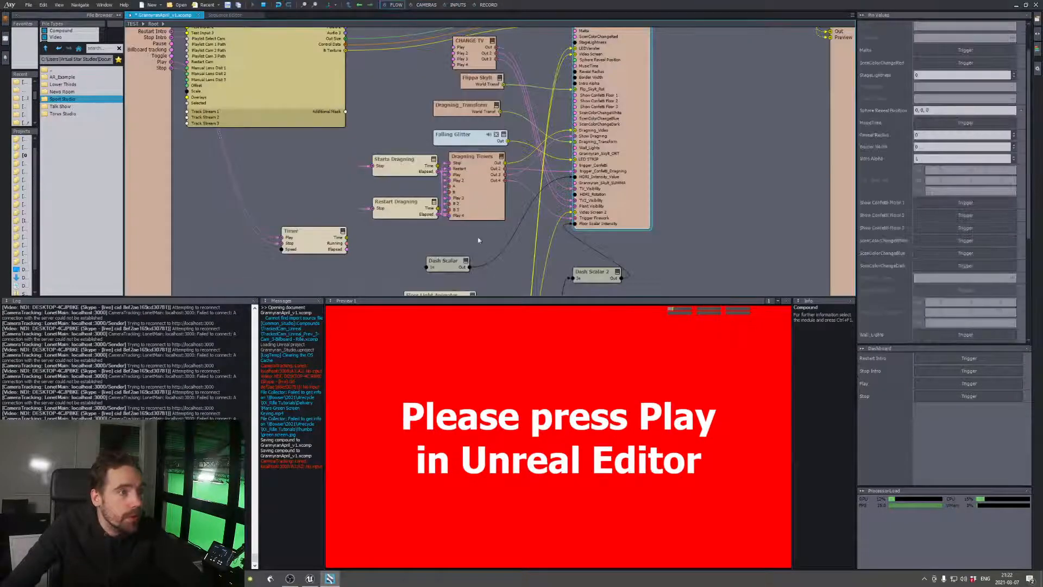
{"action": "middle_click_drag", "start_coordinate": [399, 249], "coordinate": [465, 252]}
{"action": "right_click", "coordinate": [373, 191]}
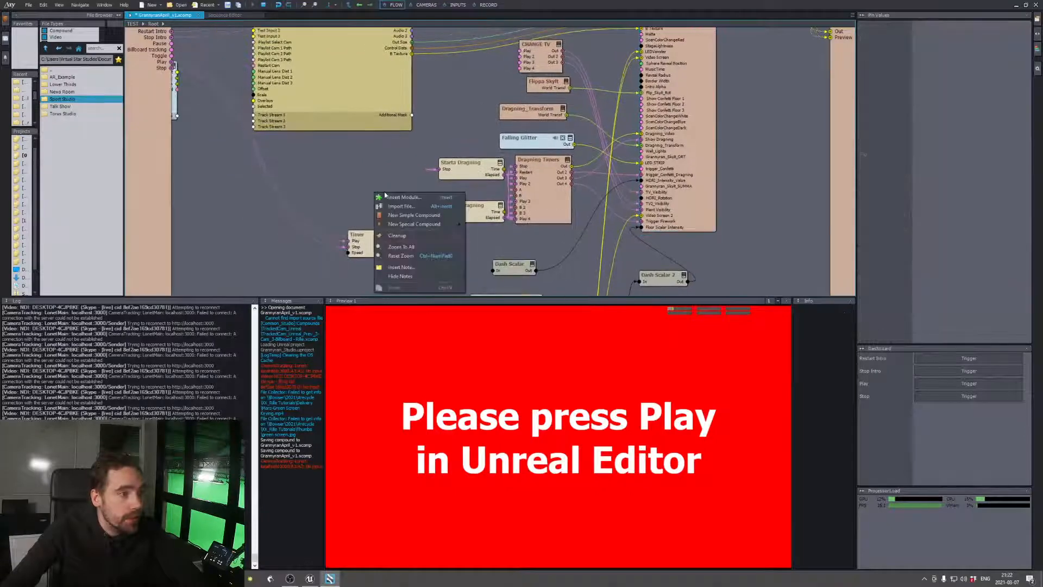
{"action": "left_click", "coordinate": [355, 175]}
{"action": "right_click", "coordinate": [355, 175]}
{"action": "left_click", "coordinate": [335, 160]}
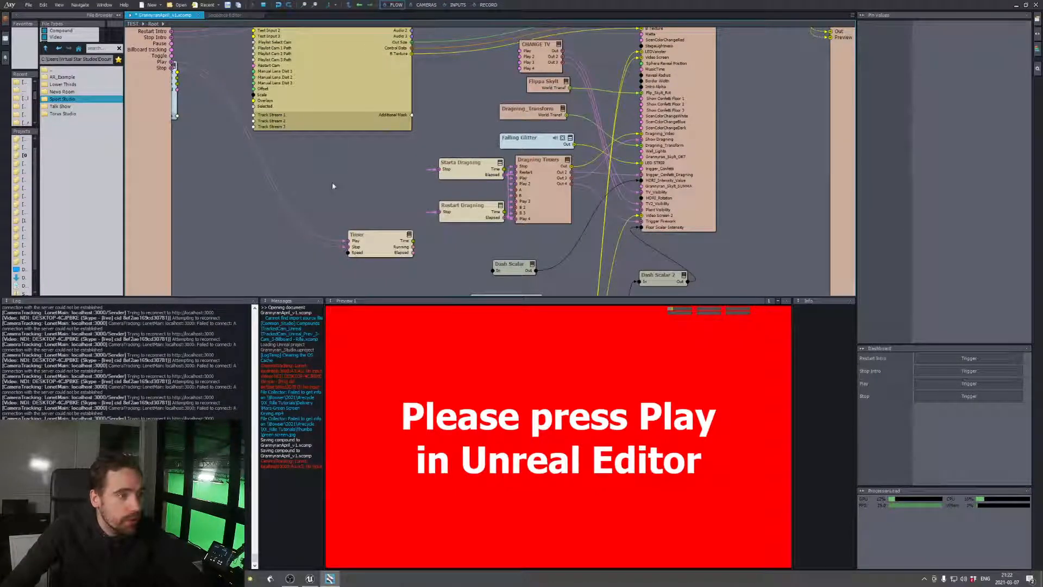
Look at the Inputs and Record boards and return to the flow graph
{"action": "left_click", "coordinate": [458, 4]}
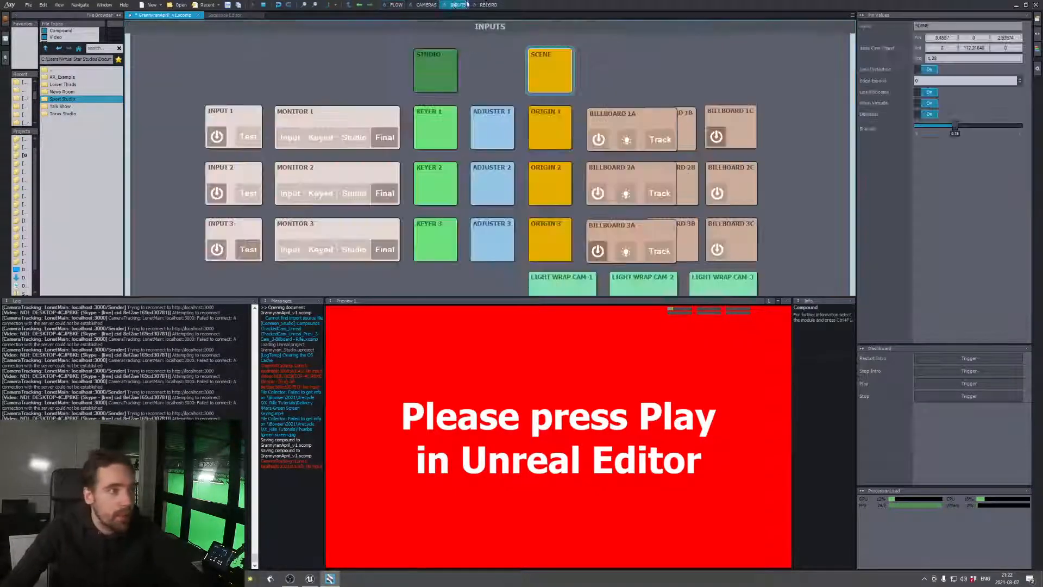
{"action": "left_click", "coordinate": [489, 4]}
{"action": "left_click", "coordinate": [396, 4]}
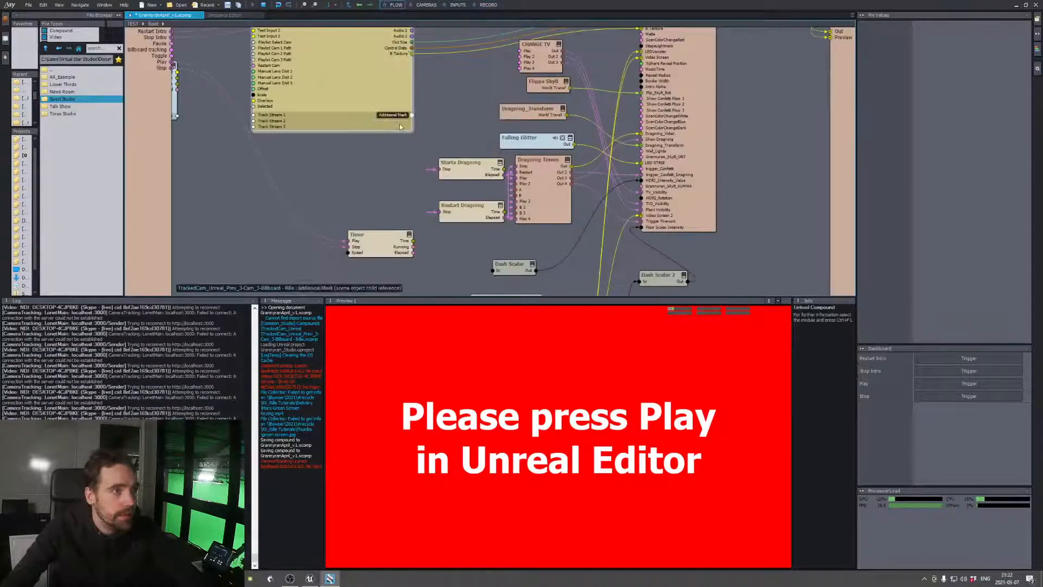
Add a Control Board compound to the free area above the Timer module in the flow graph
{"action": "right_click", "coordinate": [368, 178]}
{"action": "mouse_move", "coordinate": [438, 211]}
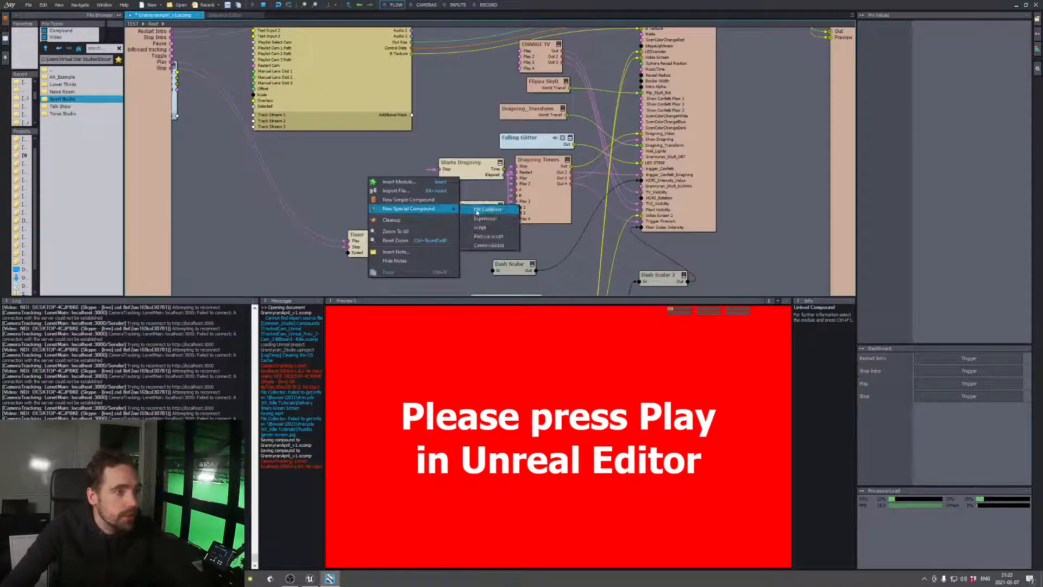
{"action": "left_click", "coordinate": [487, 245]}
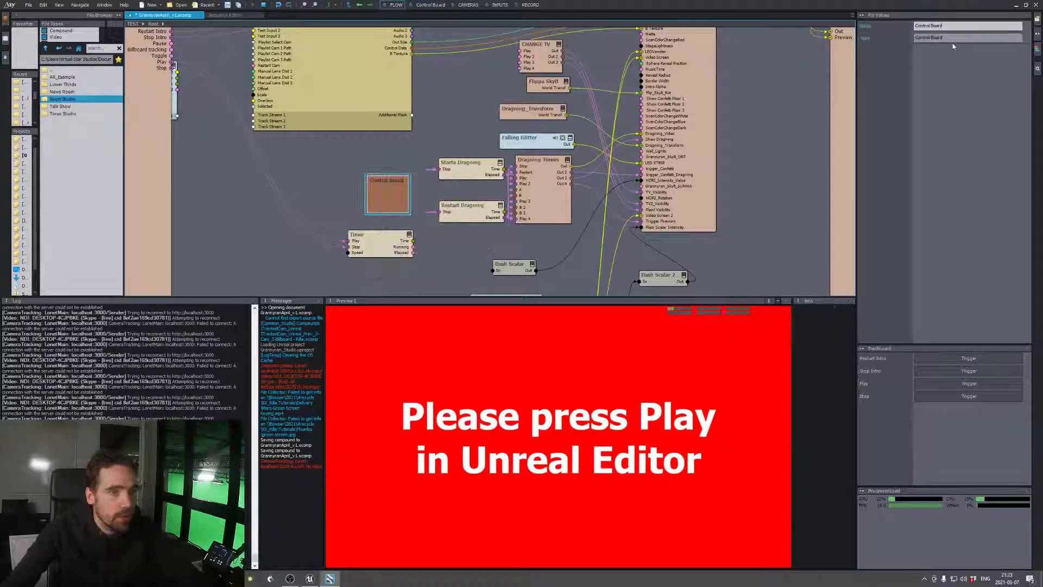
Rename the new control board with the owner's nickname followed by "Mega Control Board" and move it just below the large TrackedCam compound
{"action": "left_click", "coordinate": [939, 26]}
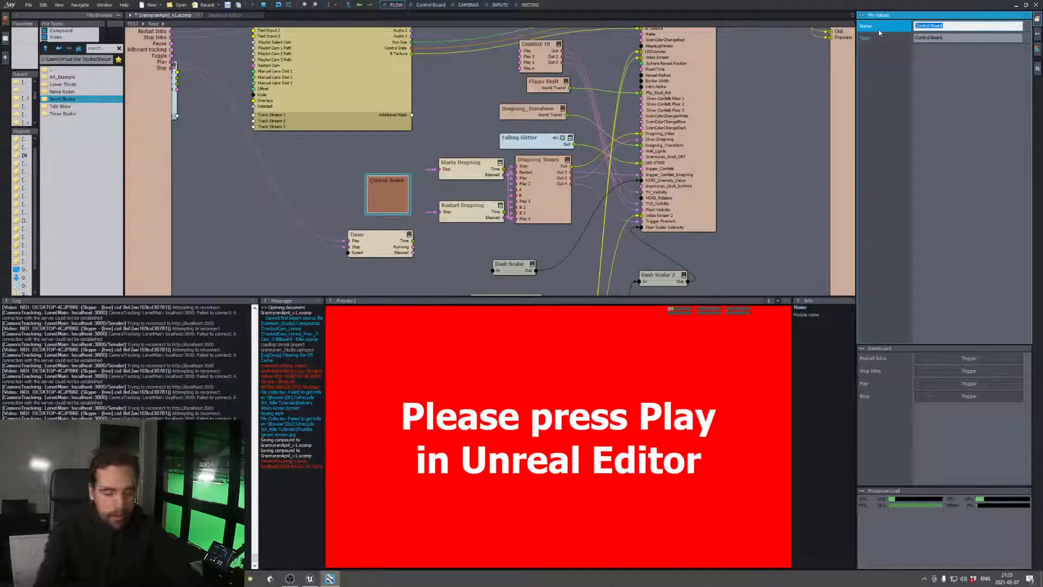
{"action": "type", "text": "Rifles Mega"}
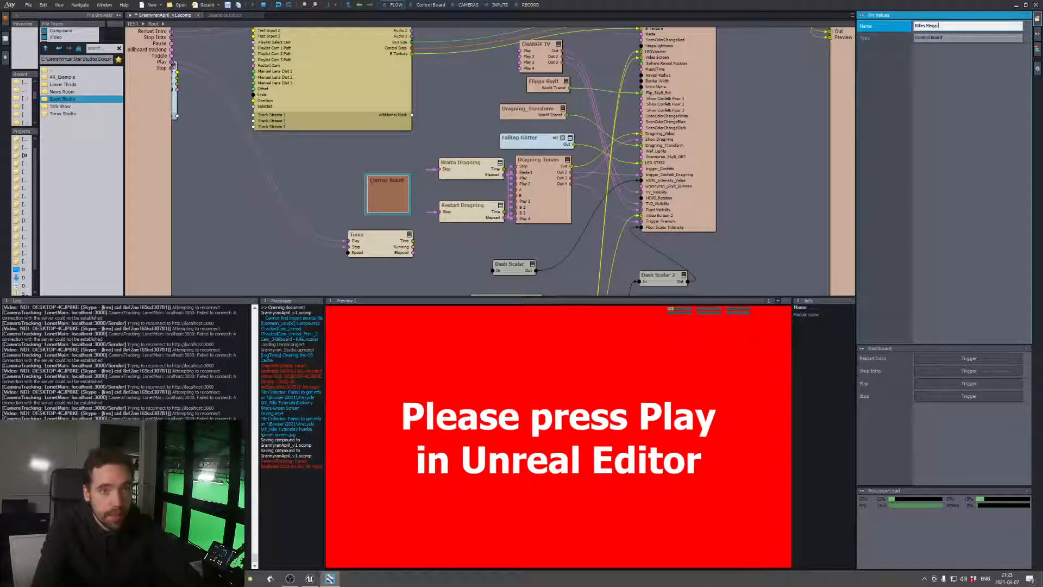
{"action": "type", "text": " Control Boar"}
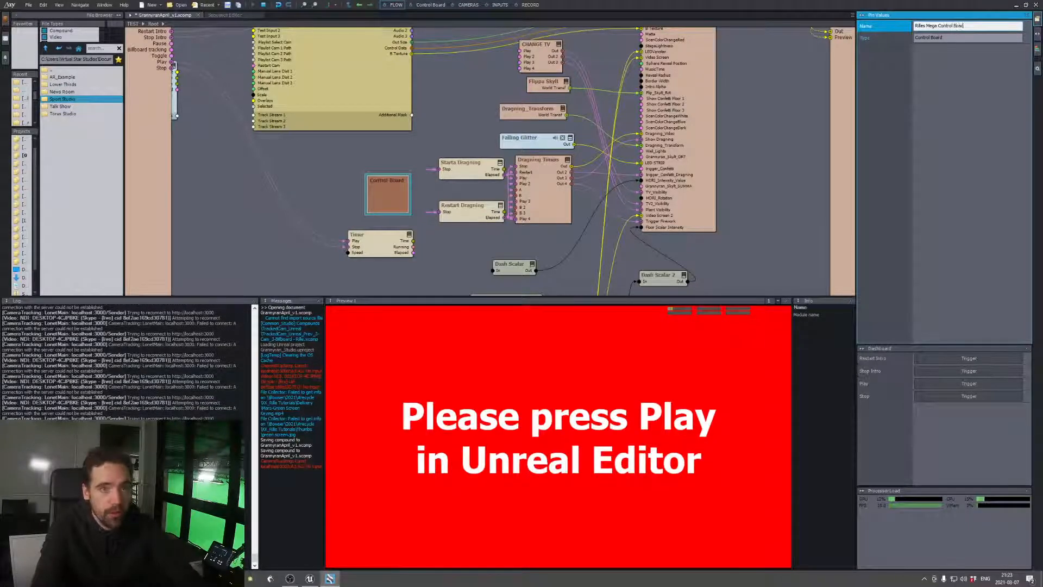
{"action": "type", "text": "d"}
{"action": "key", "text": "Return"}
{"action": "left_click_drag", "start_coordinate": [409, 207], "coordinate": [340, 172]}
Add a Pin Collector compound between the control board and the Timer module
{"action": "right_click", "coordinate": [375, 193]}
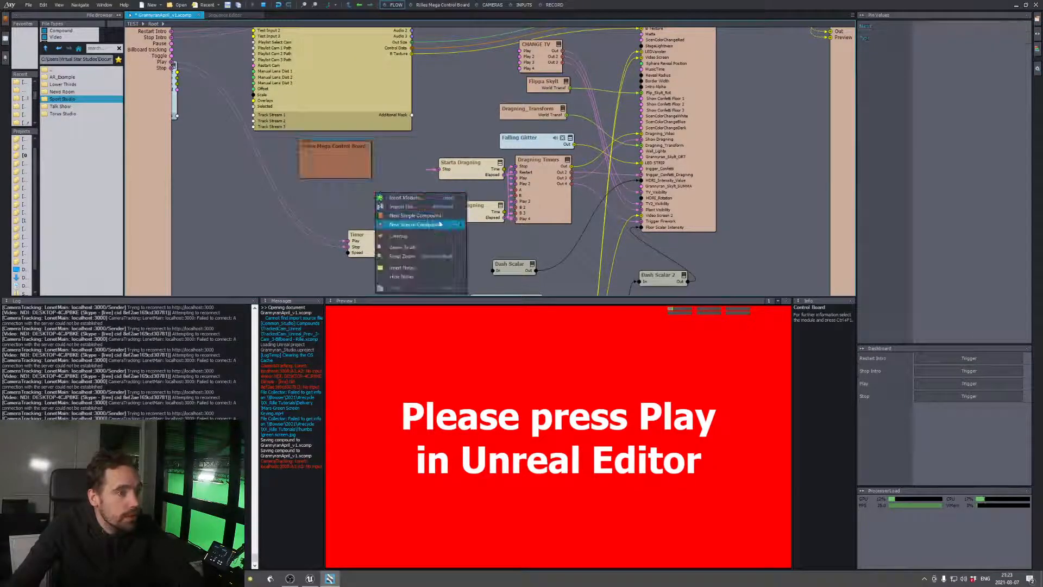
{"action": "mouse_move", "coordinate": [441, 225]}
{"action": "left_click", "coordinate": [492, 226]}
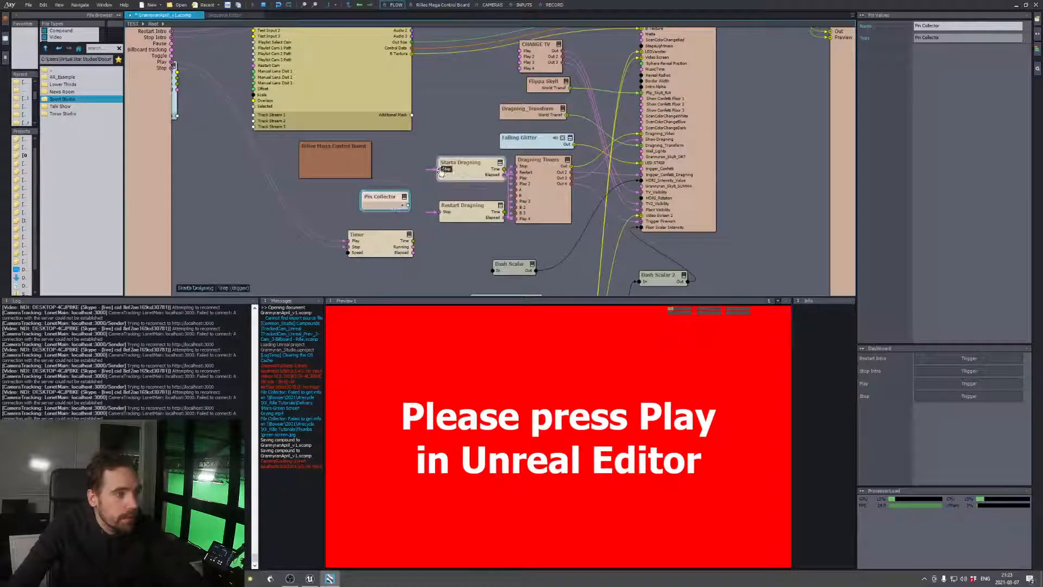
{"action": "left_click", "coordinate": [505, 268]}
{"action": "left_click_drag", "start_coordinate": [495, 272], "coordinate": [408, 207]}
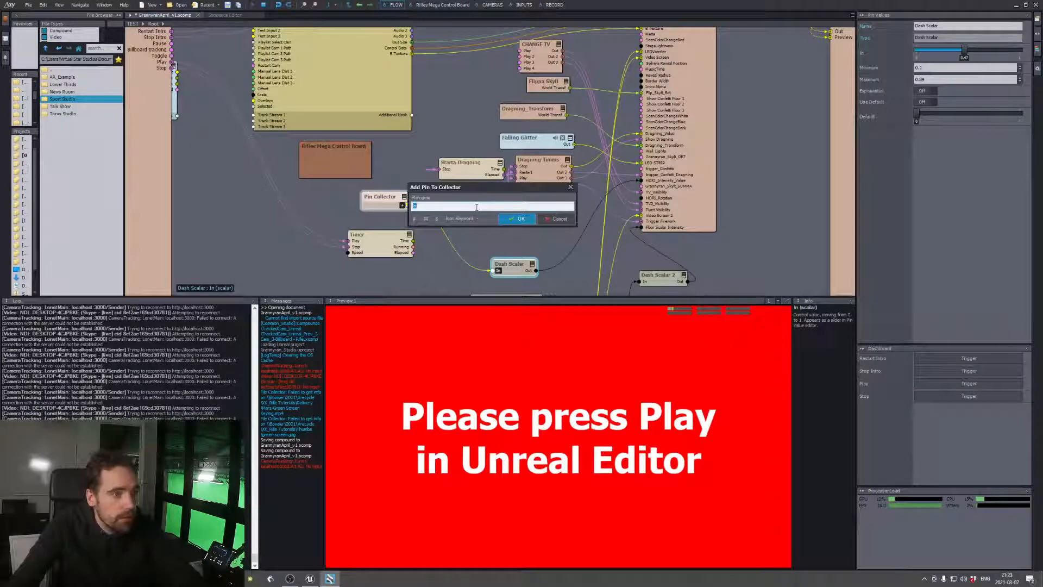
{"action": "left_click", "coordinate": [556, 223]}
Collect the Play pin of the Floor Light Animator in the Pin Collector under the name Play
{"action": "middle_click_drag", "start_coordinate": [544, 253], "coordinate": [562, 190]}
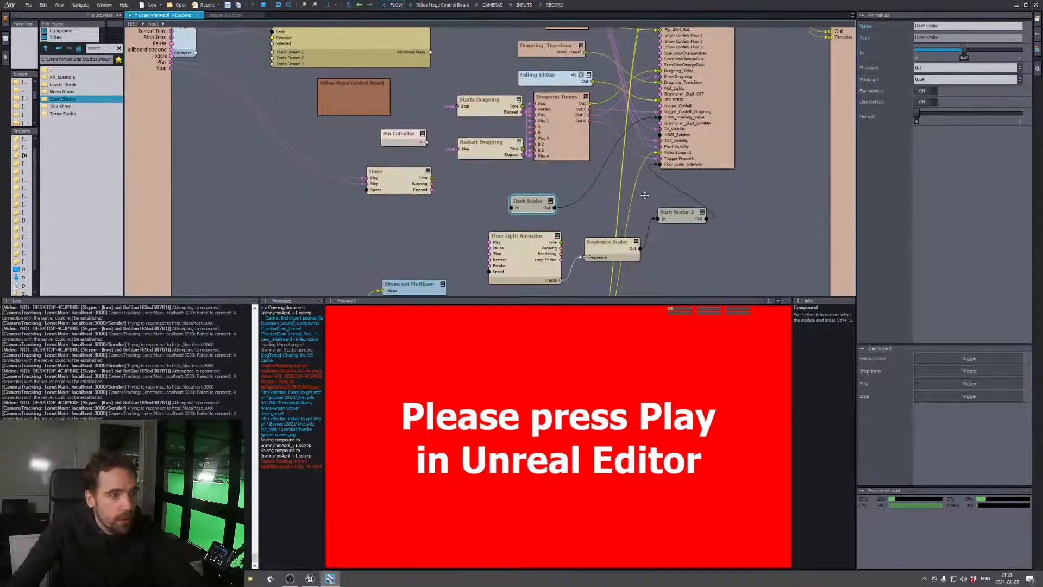
{"action": "left_click", "coordinate": [504, 250]}
{"action": "left_click_drag", "start_coordinate": [443, 166], "coordinate": [422, 144]}
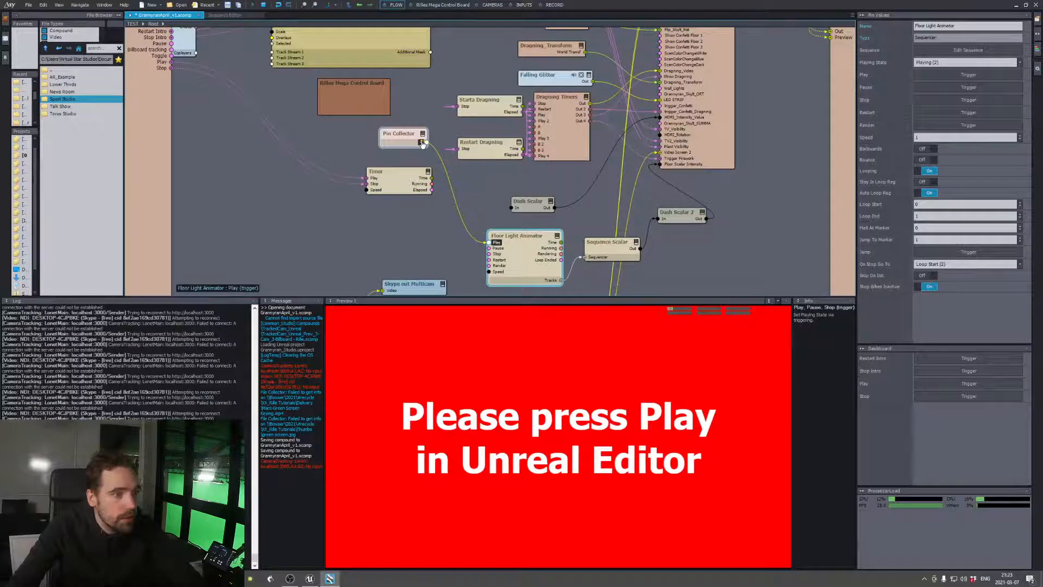
{"action": "left_click", "coordinate": [422, 142]}
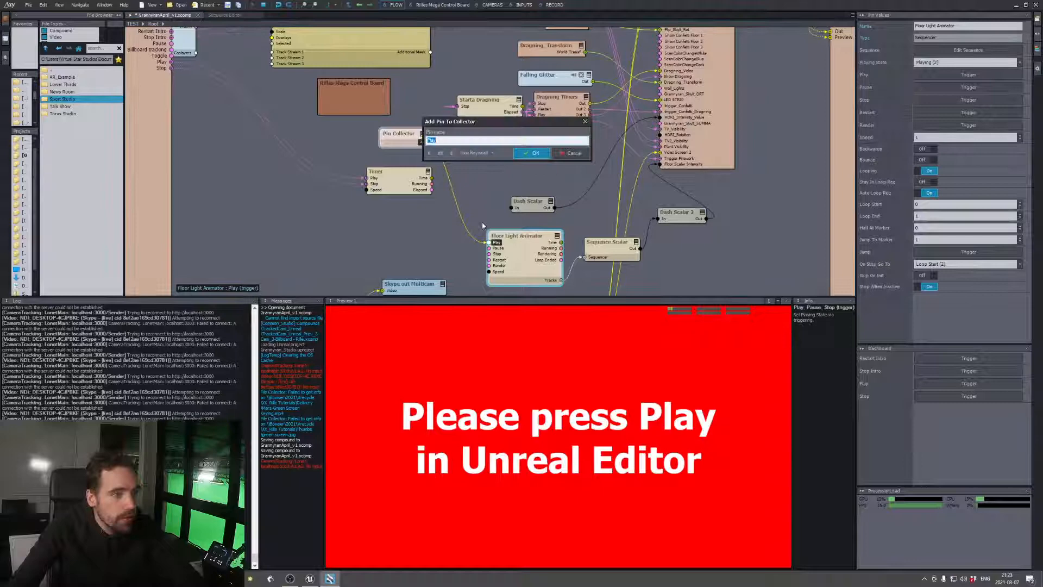
{"action": "left_click", "coordinate": [531, 153]}
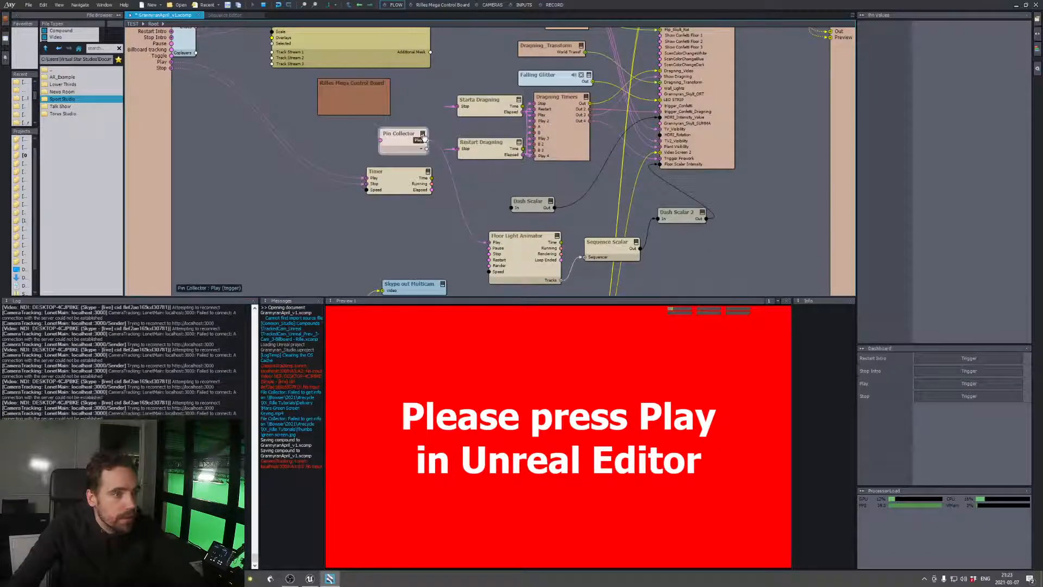
Collect the first Play pin of the CHANGE TV module in the Pin Collector and name it TV
{"action": "scroll", "coordinate": [544, 139], "scroll_direction": "up", "scroll_amount": 3}
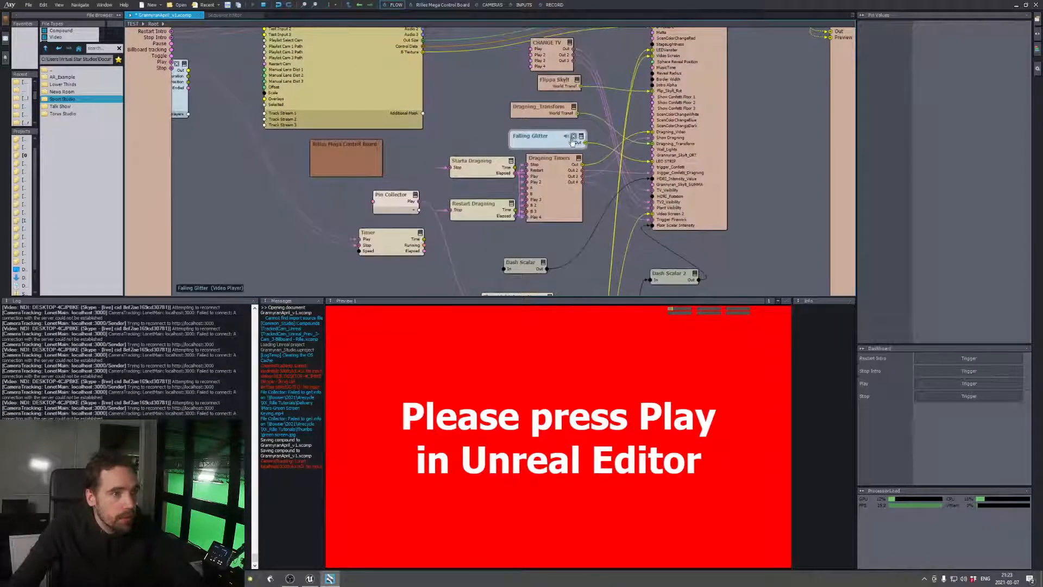
{"action": "scroll", "coordinate": [555, 119], "scroll_direction": "up", "scroll_amount": 1}
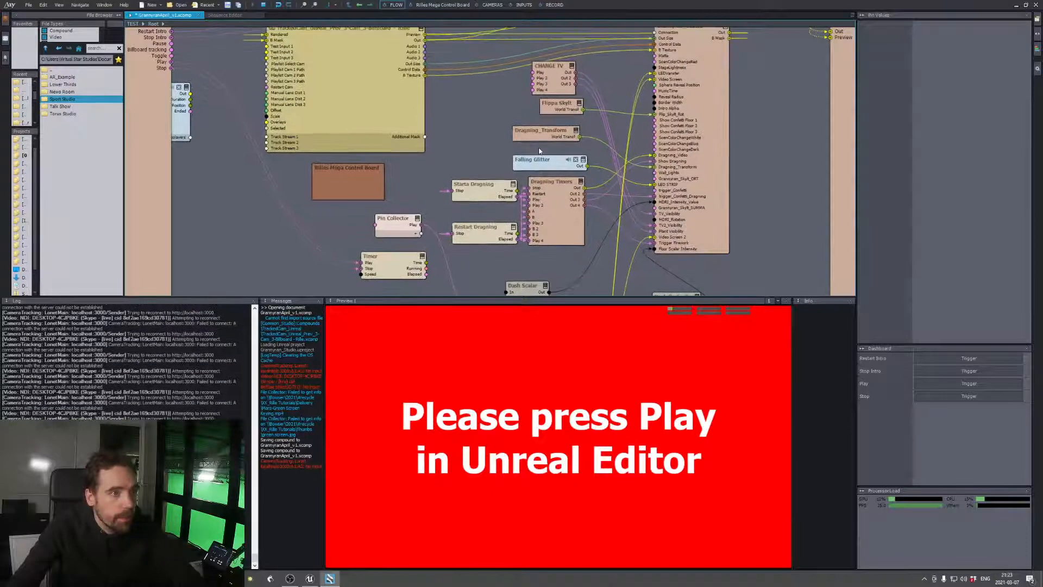
{"action": "left_click_drag", "start_coordinate": [459, 158], "coordinate": [417, 233]}
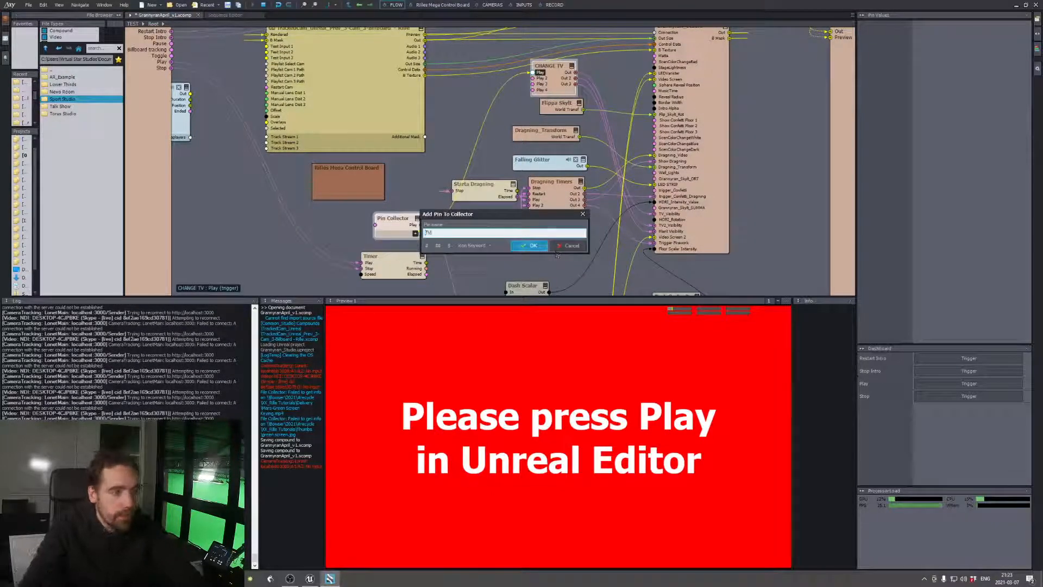
{"action": "key", "text": "Return"}
Add the Pin Collector to the Mega Control Board
{"action": "right_click", "coordinate": [397, 226]}
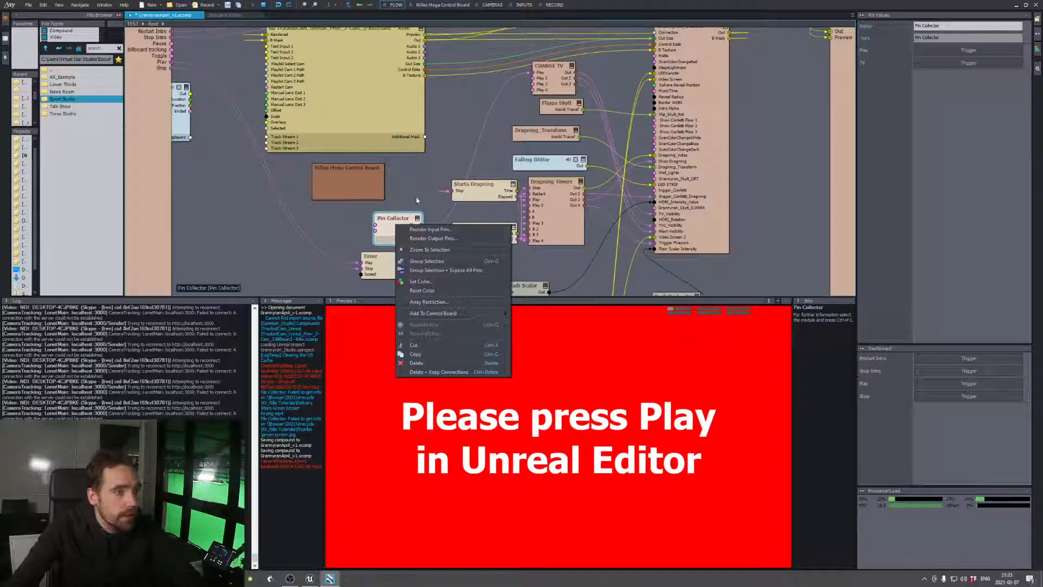
{"action": "left_click", "coordinate": [417, 201]}
{"action": "right_click", "coordinate": [389, 226]}
{"action": "left_click", "coordinate": [412, 200]}
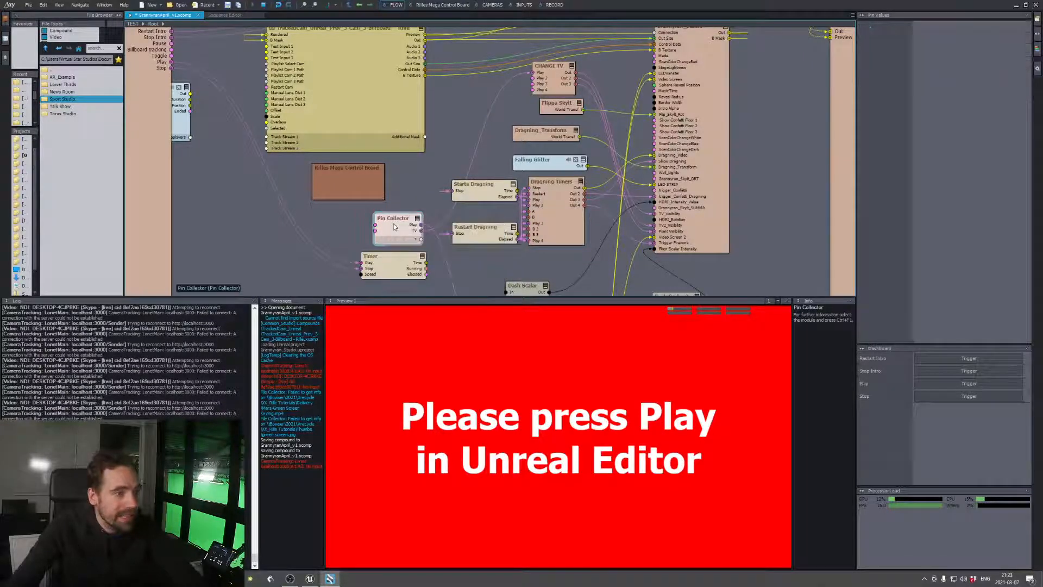
{"action": "right_click", "coordinate": [395, 226]}
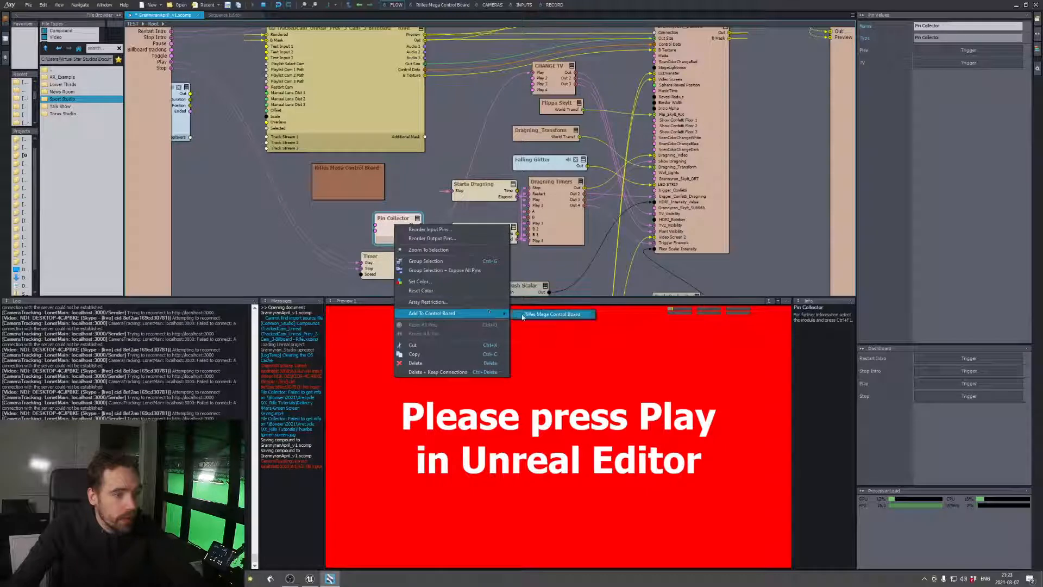
{"action": "left_click", "coordinate": [552, 314]}
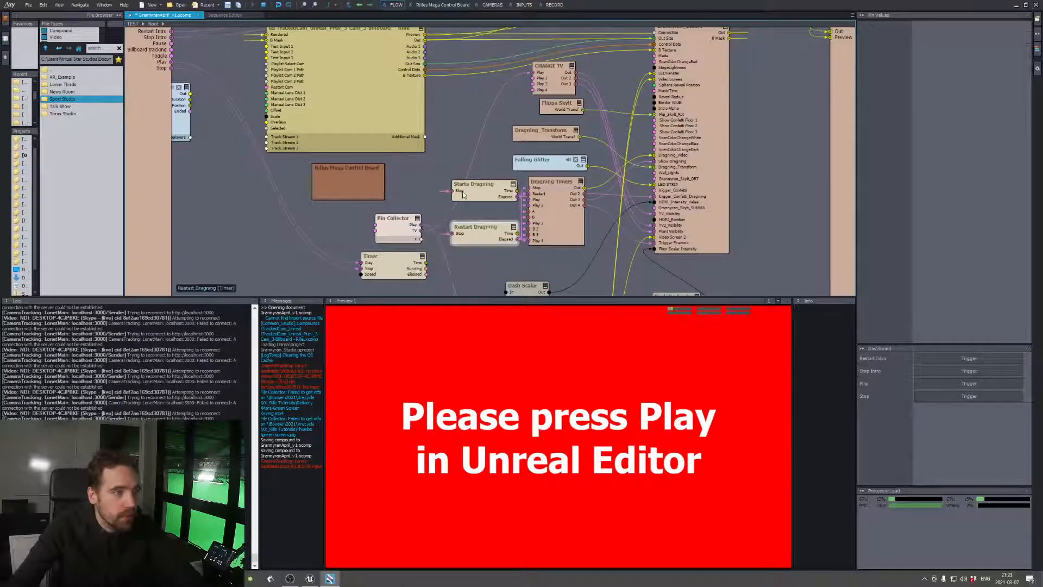
Check the Pin Collector on the Mega Control Board and return to the flow graph
{"action": "left_click", "coordinate": [443, 4]}
{"action": "left_click", "coordinate": [508, 179]}
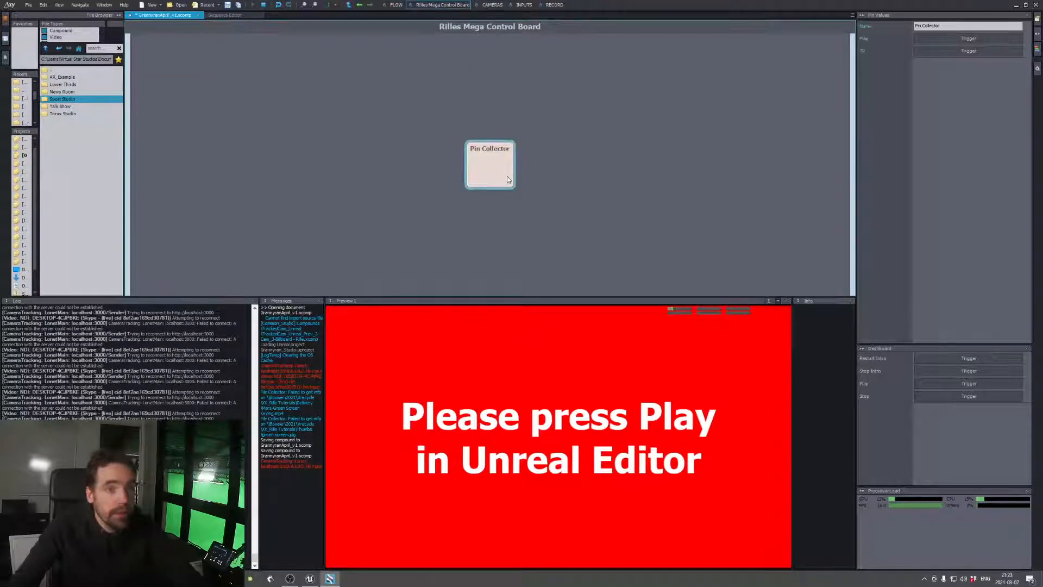
{"action": "left_click", "coordinate": [395, 5]}
Rename the Pin Collector's Play pin to "#Floor animation" so that it is exposed as a board button
{"action": "left_click", "coordinate": [408, 242]}
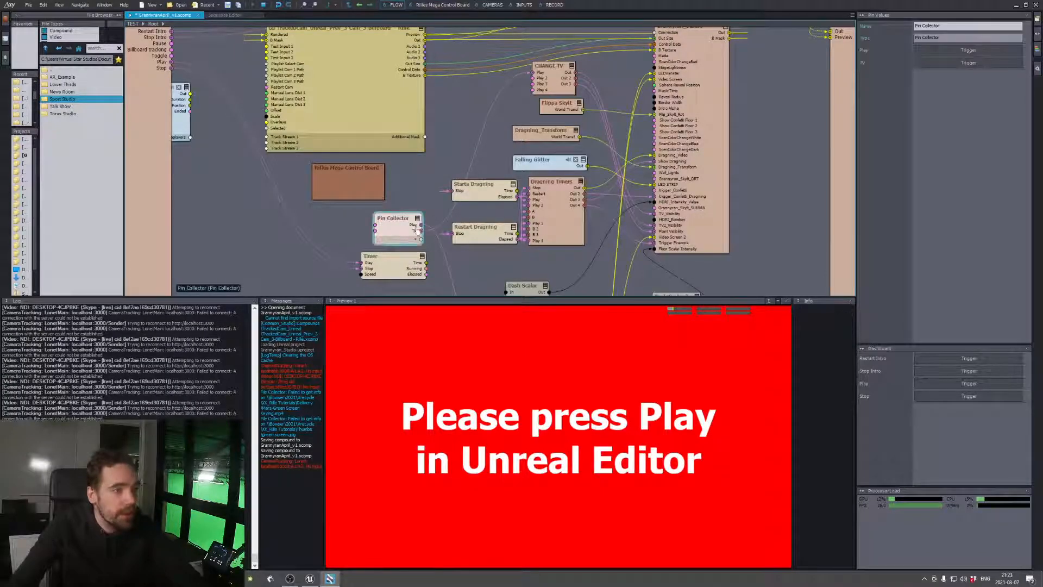
{"action": "right_click", "coordinate": [421, 230]}
{"action": "left_click", "coordinate": [455, 245]}
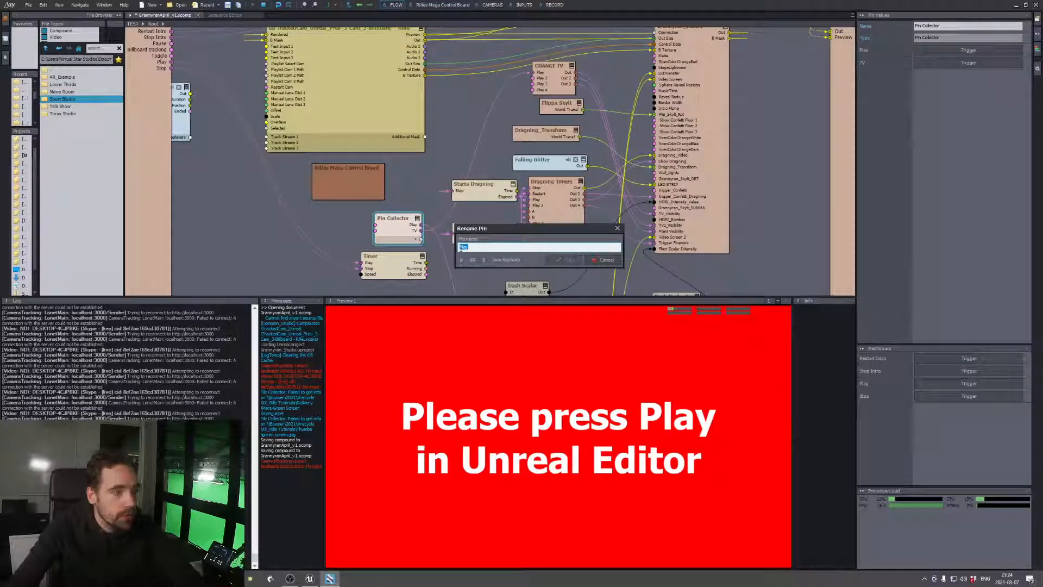
{"action": "double_click", "coordinate": [471, 247]}
{"action": "key", "text": "BackSpace"}
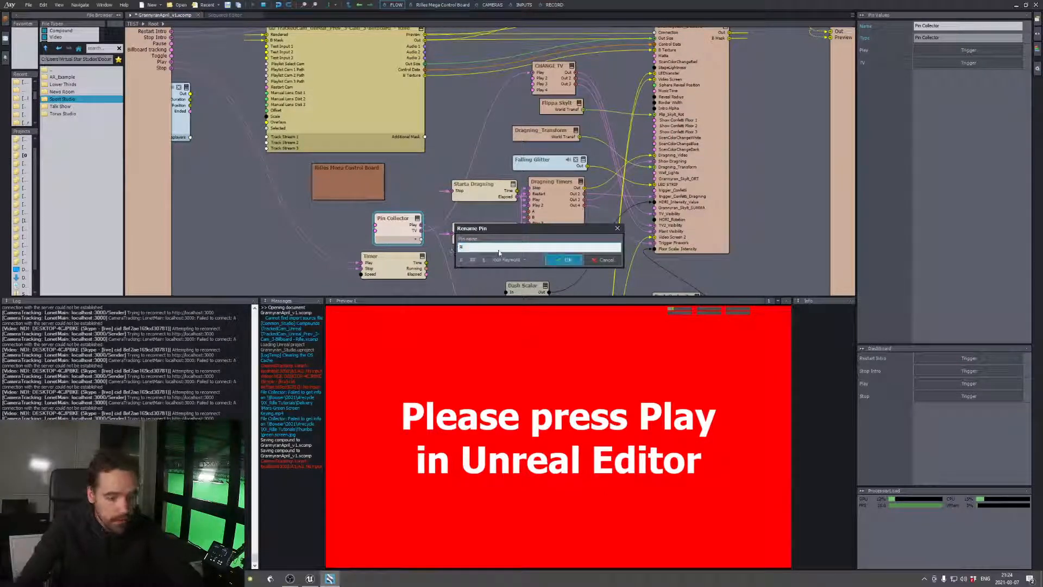
{"action": "type", "text": "#Floor an"}
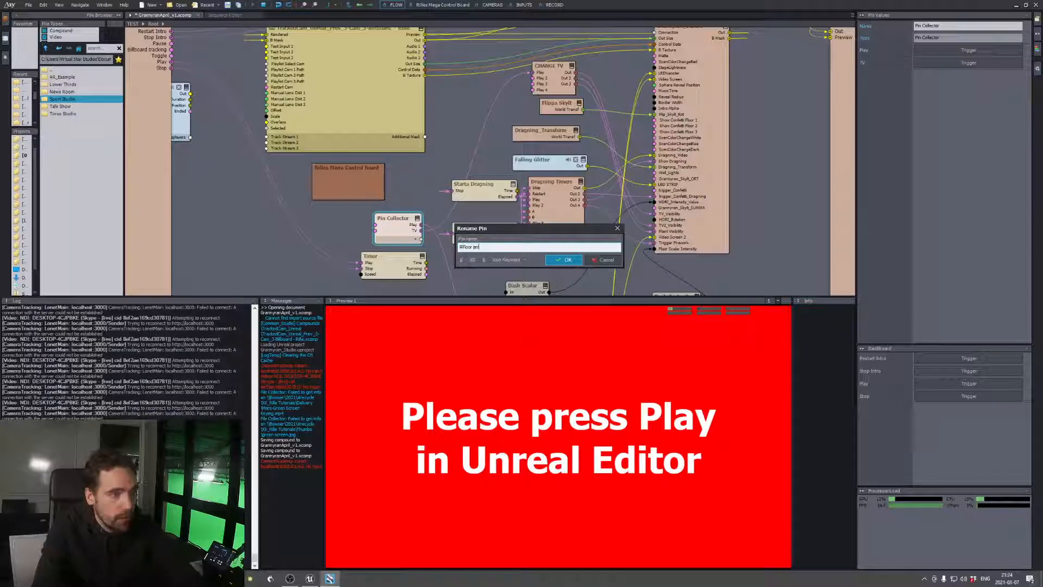
{"action": "type", "text": "imation"}
{"action": "key", "text": "Return"}
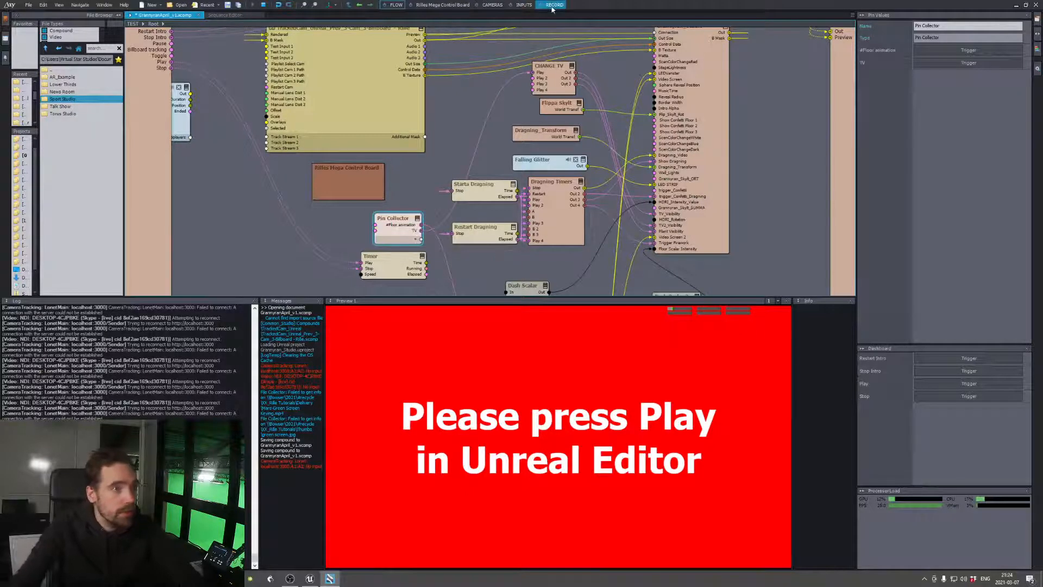
Try the Floor animation button on the Mega Control Board and return to the flow graph
{"action": "left_click", "coordinate": [451, 4]}
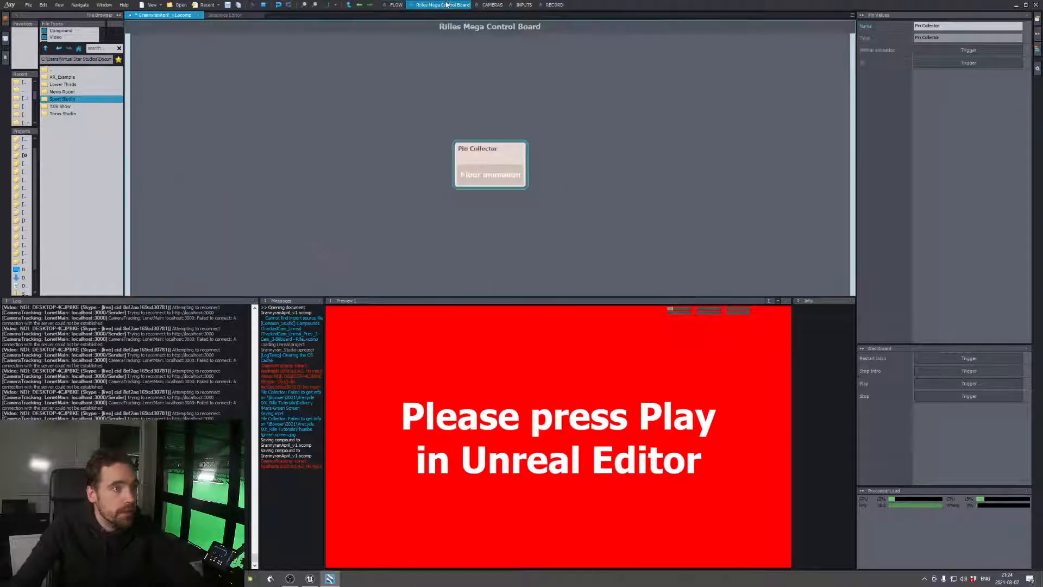
{"action": "left_click", "coordinate": [501, 179]}
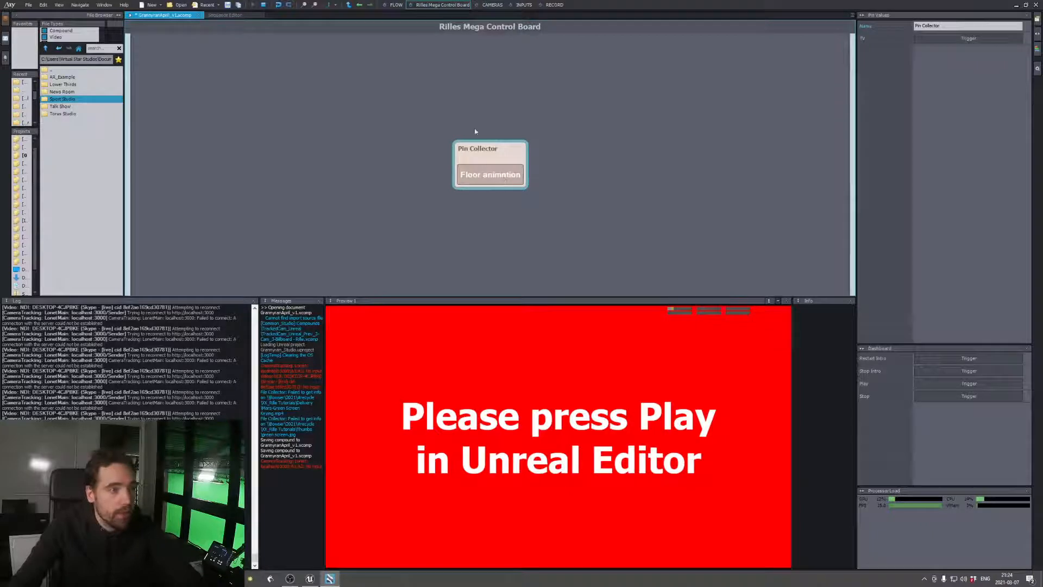
{"action": "left_click", "coordinate": [393, 4]}
{"action": "right_click", "coordinate": [416, 225]}
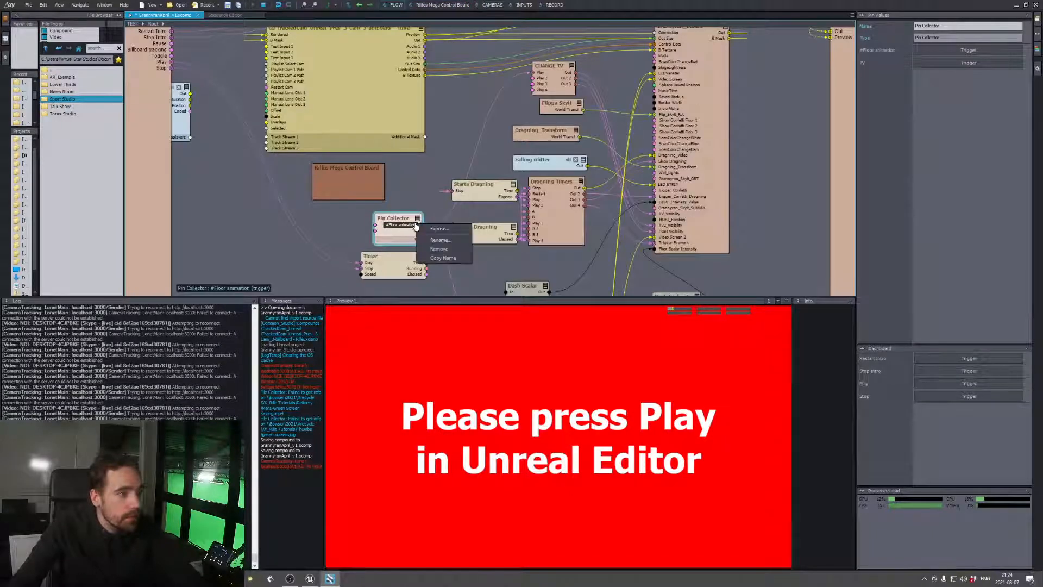
{"action": "left_click", "coordinate": [396, 238]}
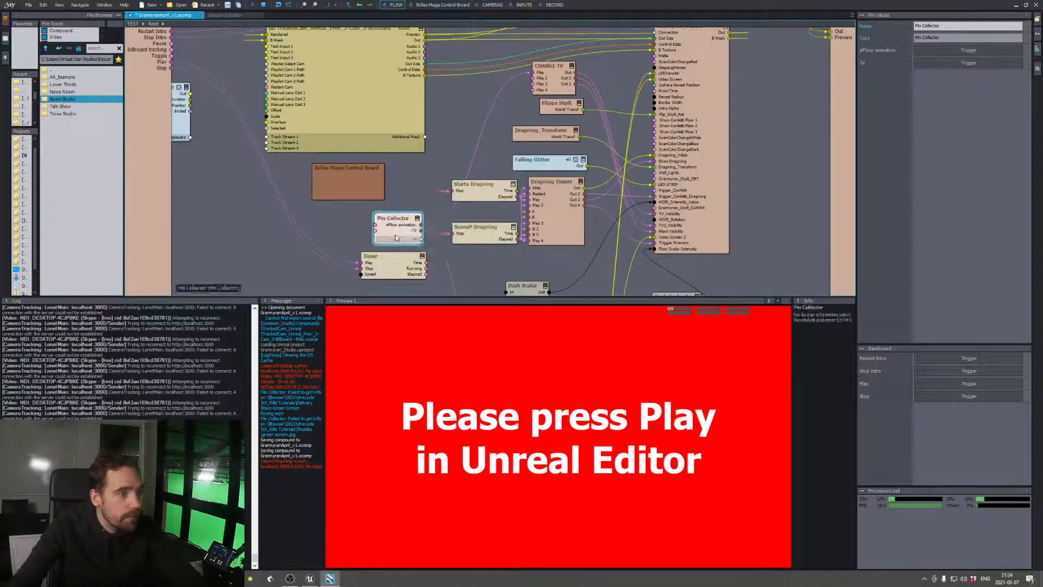
{"action": "middle_click_drag", "start_coordinate": [432, 139], "coordinate": [440, 163]}
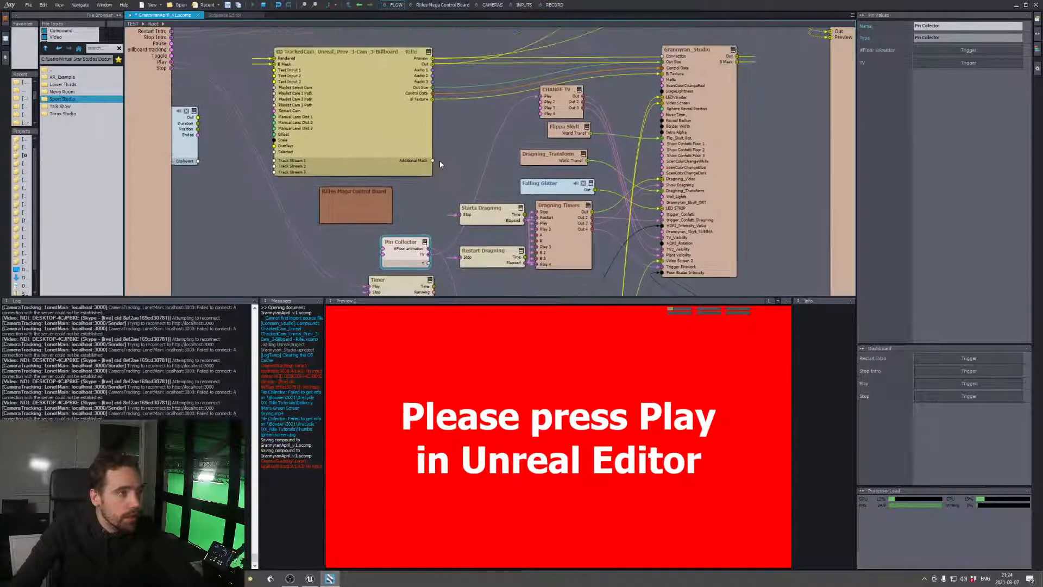
Check the options of INPUT 1 on the Inputs board and unlink the large TrackedCam compound in the flow graph
{"action": "left_click", "coordinate": [523, 5]}
{"action": "right_click", "coordinate": [247, 116]}
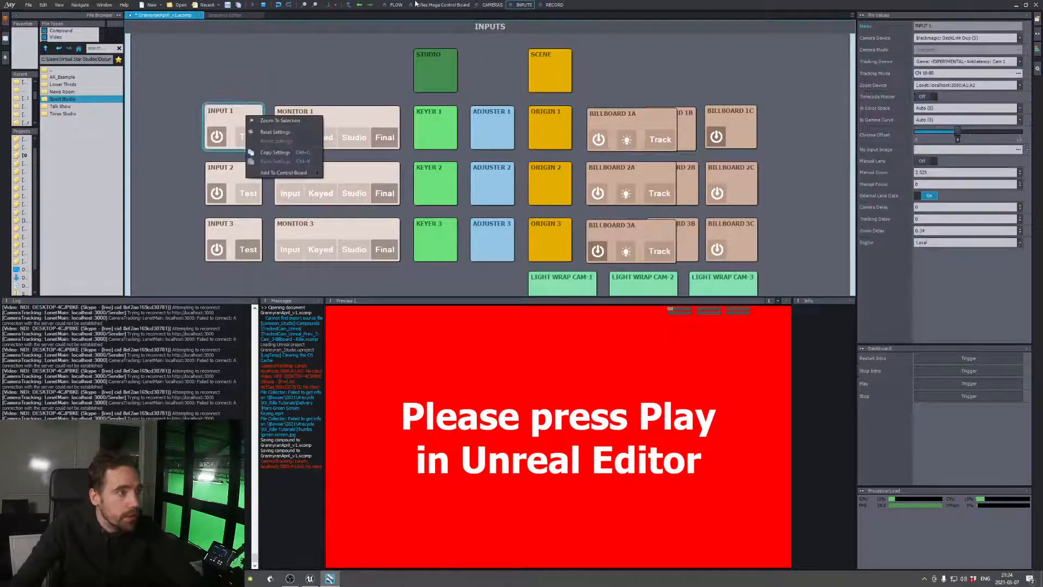
{"action": "left_click", "coordinate": [396, 5]}
{"action": "left_click", "coordinate": [395, 5]}
{"action": "right_click", "coordinate": [390, 102]}
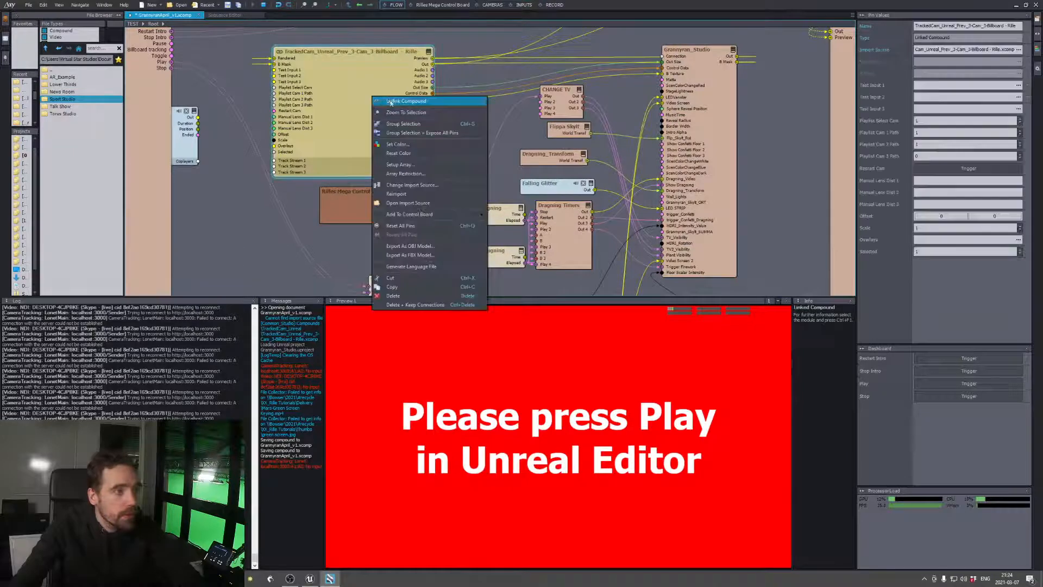
{"action": "left_click", "coordinate": [390, 103]}
Inspect INPUT 1's source module from the Inputs board and the Copy Logical 2 module beside it
{"action": "left_click", "coordinate": [524, 5]}
{"action": "right_click", "coordinate": [231, 112]}
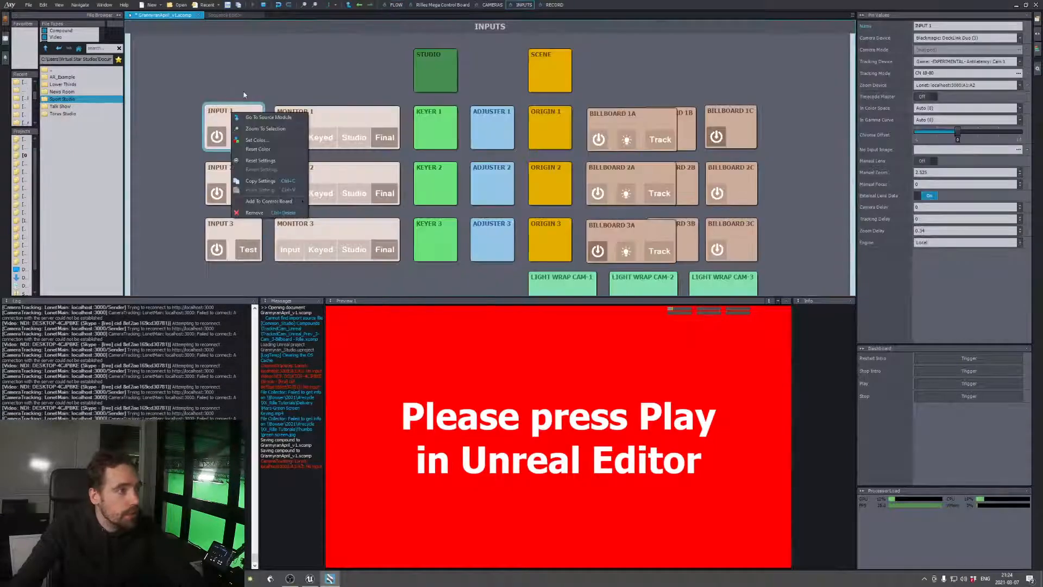
{"action": "left_click", "coordinate": [244, 95]}
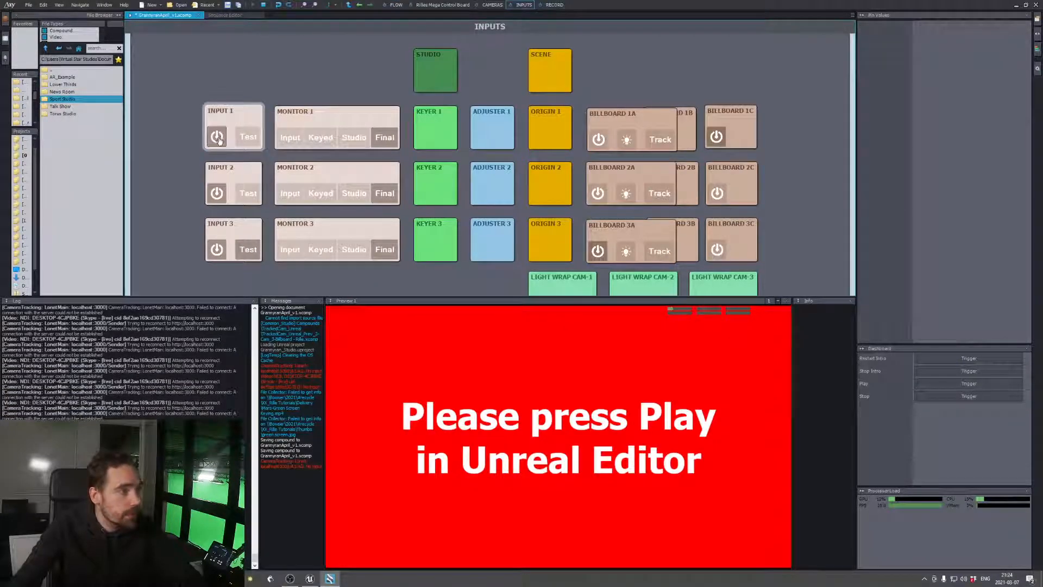
{"action": "right_click", "coordinate": [228, 111]}
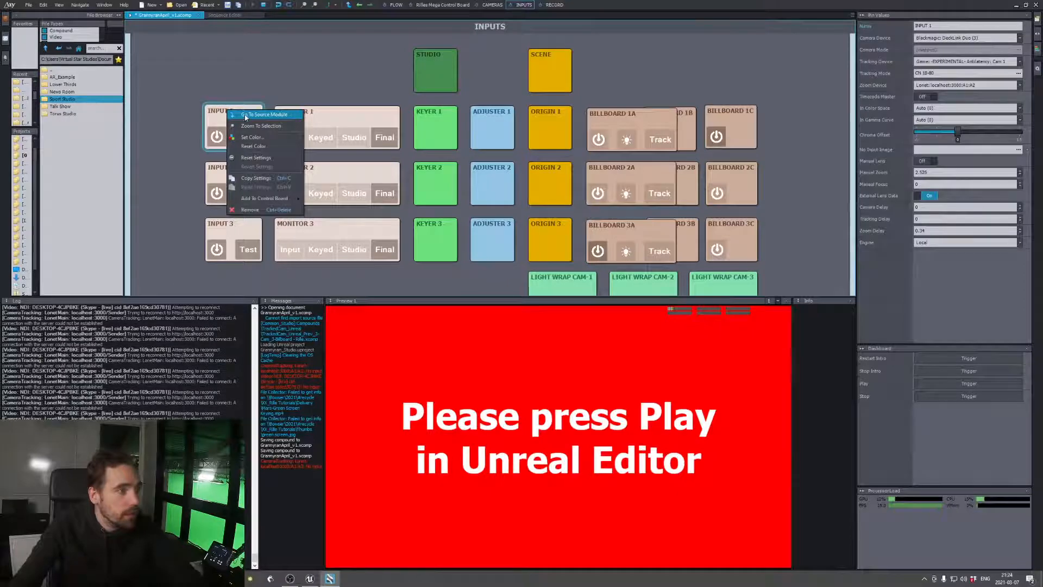
{"action": "left_click", "coordinate": [246, 115]}
{"action": "scroll", "coordinate": [493, 103], "scroll_direction": "up", "scroll_amount": 3}
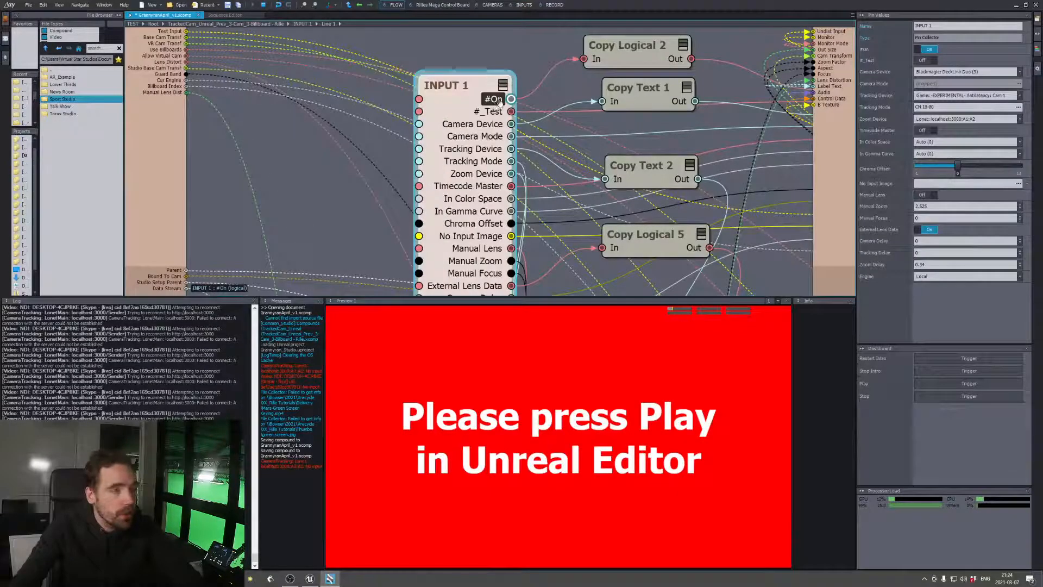
{"action": "left_click", "coordinate": [614, 59]}
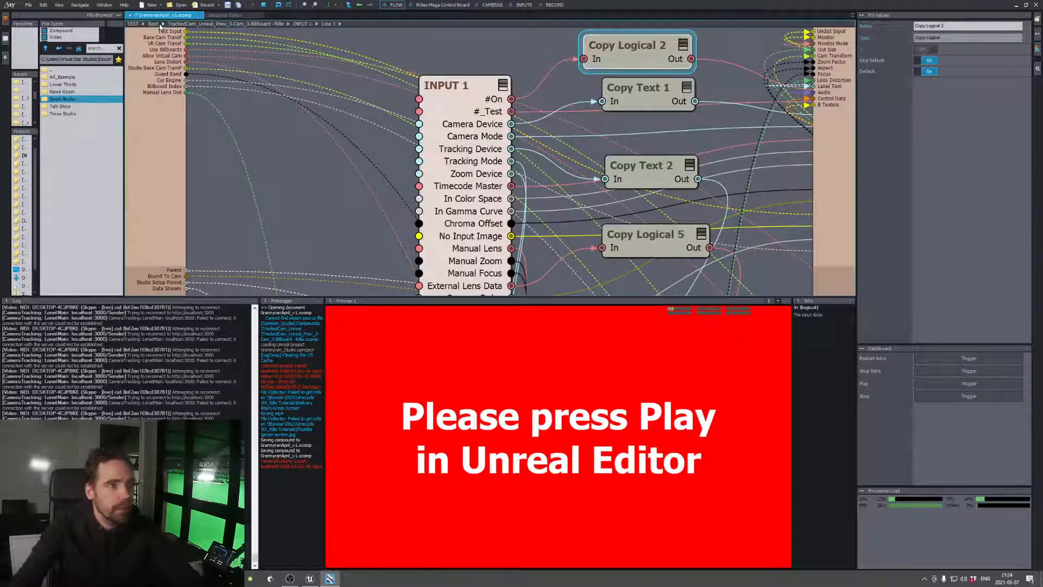
Insert a Copy Logical module into the root flow graph beside the Floor Light Animator
{"action": "left_click", "coordinate": [163, 25]}
{"action": "left_click", "coordinate": [154, 24]}
{"action": "middle_click_drag", "start_coordinate": [474, 238], "coordinate": [499, 136]}
{"action": "middle_click_drag", "start_coordinate": [476, 248], "coordinate": [481, 228]}
{"action": "right_click", "coordinate": [480, 231]}
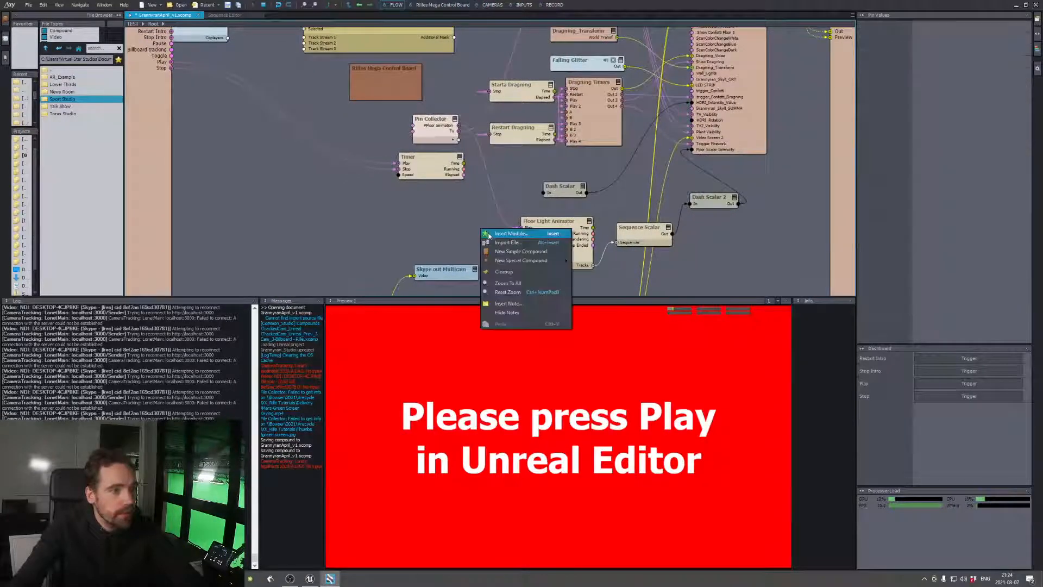
{"action": "left_click", "coordinate": [492, 235]}
{"action": "type", "text": "copy log"}
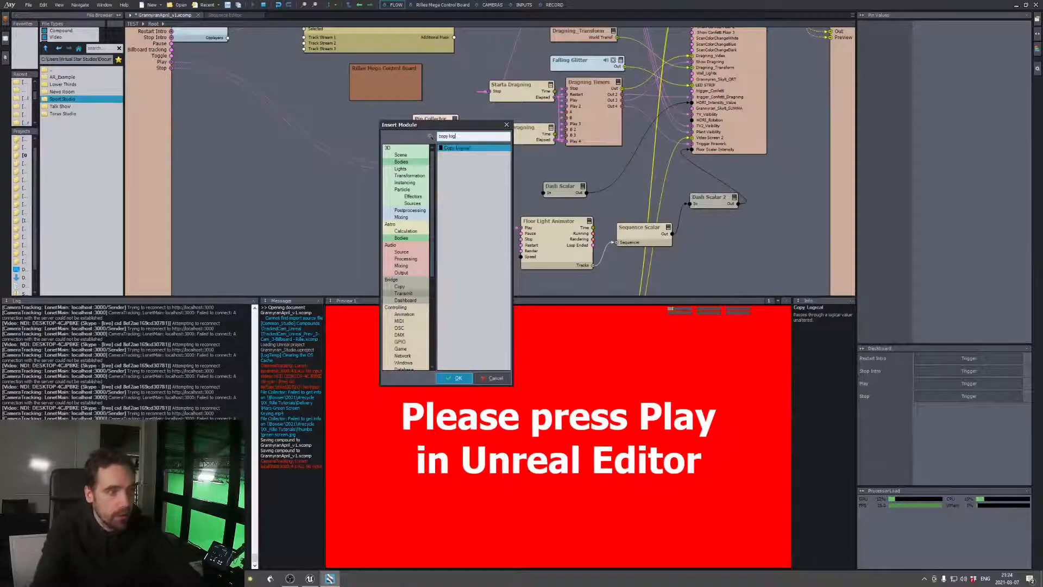
{"action": "double_click", "coordinate": [457, 231]}
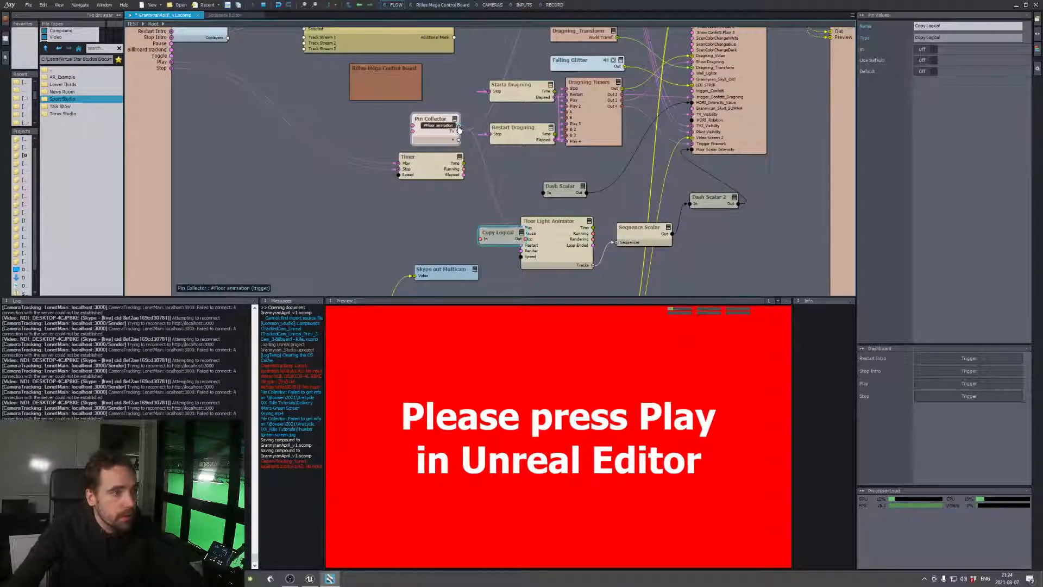
Route the Pin Collector's #Floor animation output through Copy Logical to the Floor Light Animator's Play pin and position Copy Logical above the animator
{"action": "mouse_move", "coordinate": [459, 125]}
{"action": "left_mouse_down"}
{"action": "mouse_move", "coordinate": [480, 239]}
{"action": "mouse_move", "coordinate": [465, 232]}
{"action": "mouse_move", "coordinate": [523, 229]}
{"action": "mouse_move", "coordinate": [505, 192]}
{"action": "left_mouse_up"}
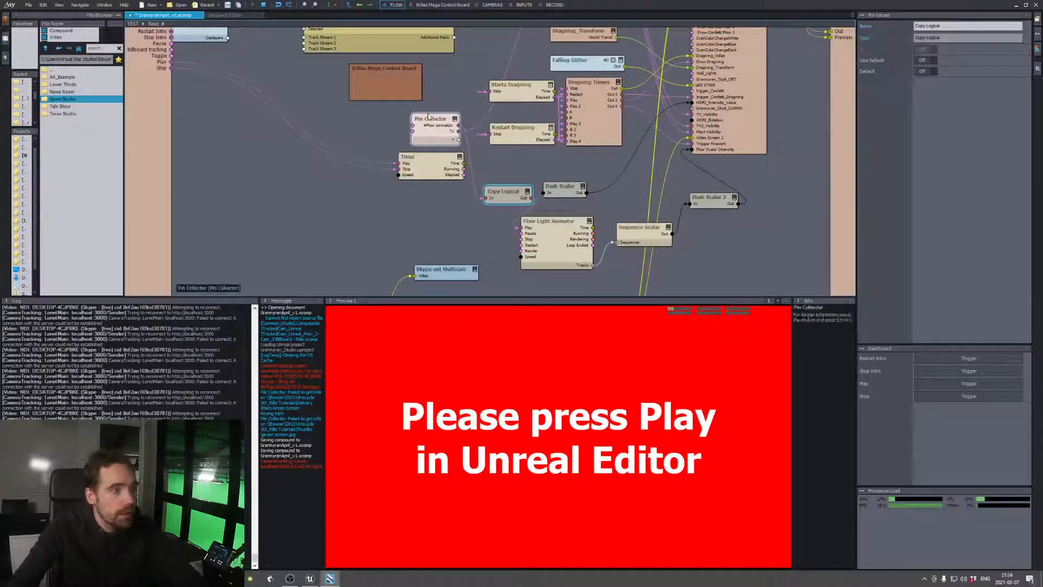
{"action": "left_click", "coordinate": [443, 4]}
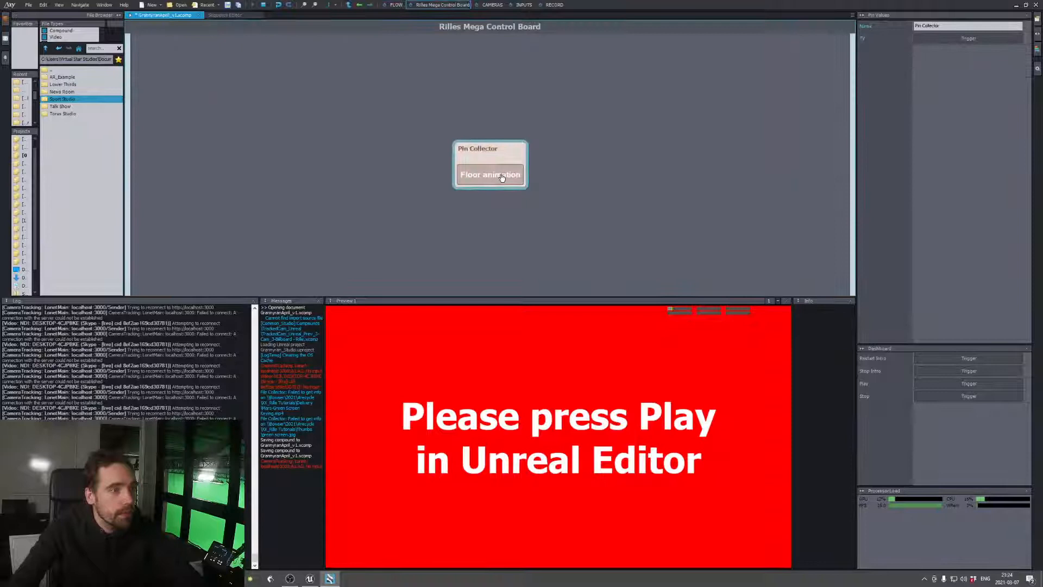
{"action": "left_click", "coordinate": [393, 5]}
{"action": "left_click", "coordinate": [922, 63]}
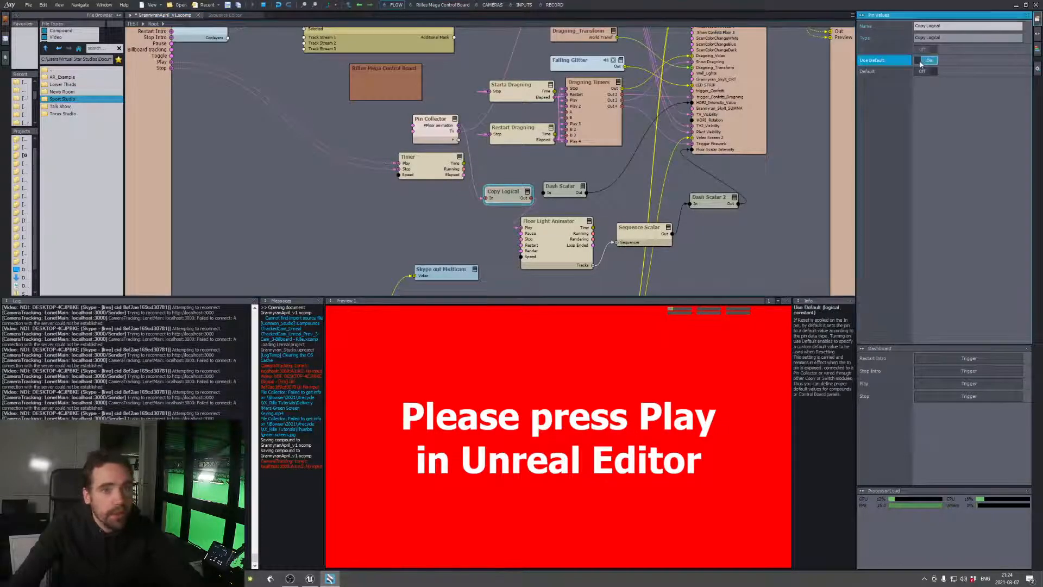
{"action": "left_click_drag", "start_coordinate": [522, 204], "coordinate": [507, 212]}
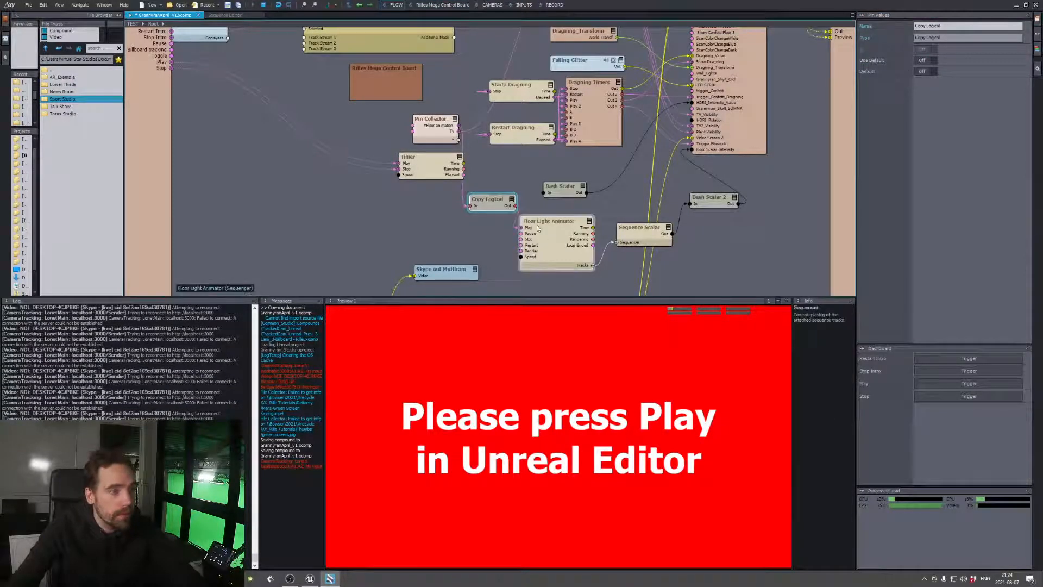
Check the Floor Light Animator's full pin list and collapse the module to its connected pins
{"action": "left_click", "coordinate": [590, 221]}
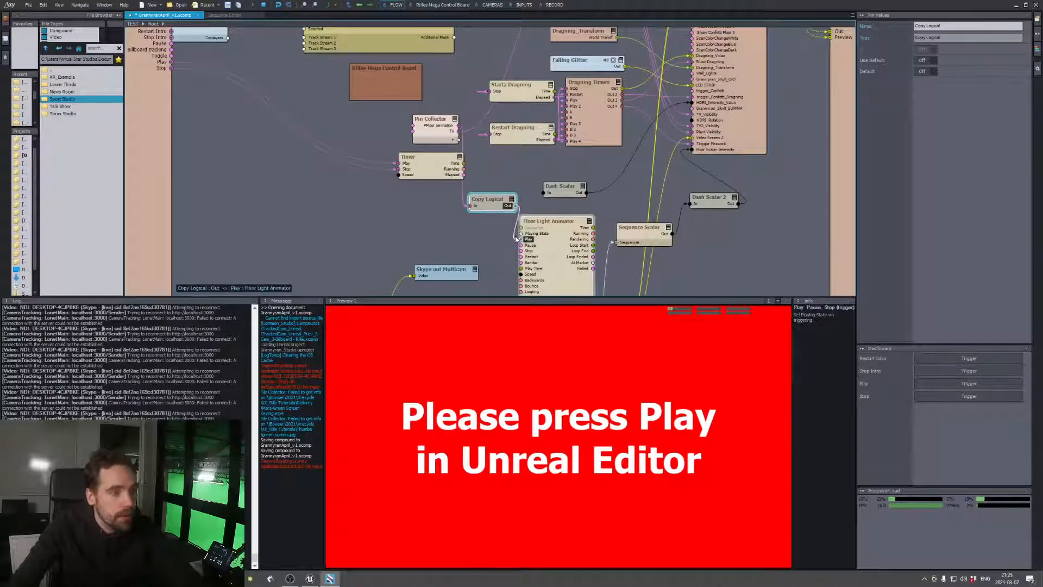
{"action": "middle_click_drag", "start_coordinate": [555, 232], "coordinate": [563, 209]}
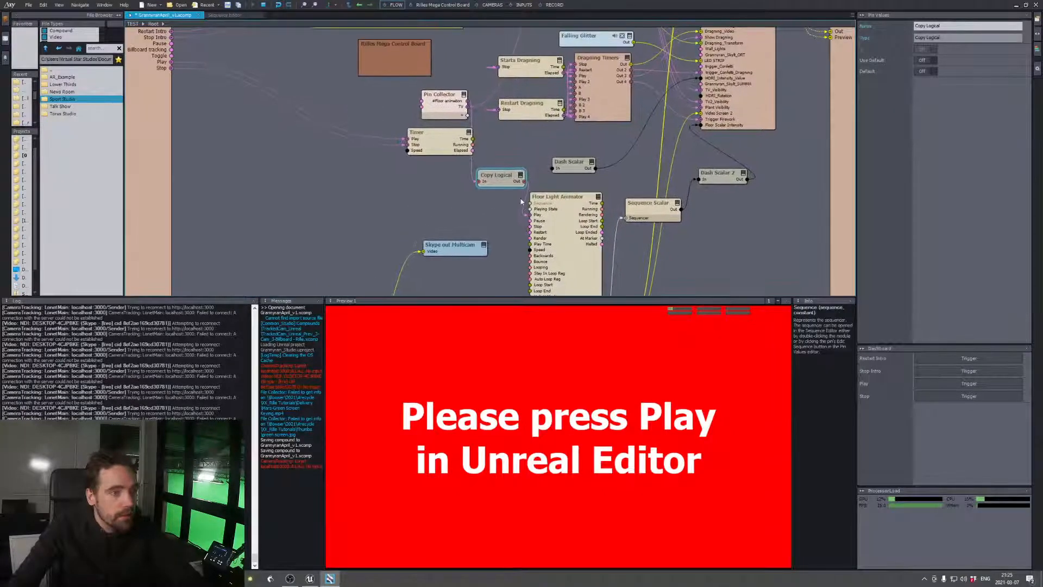
{"action": "left_click", "coordinate": [598, 197]}
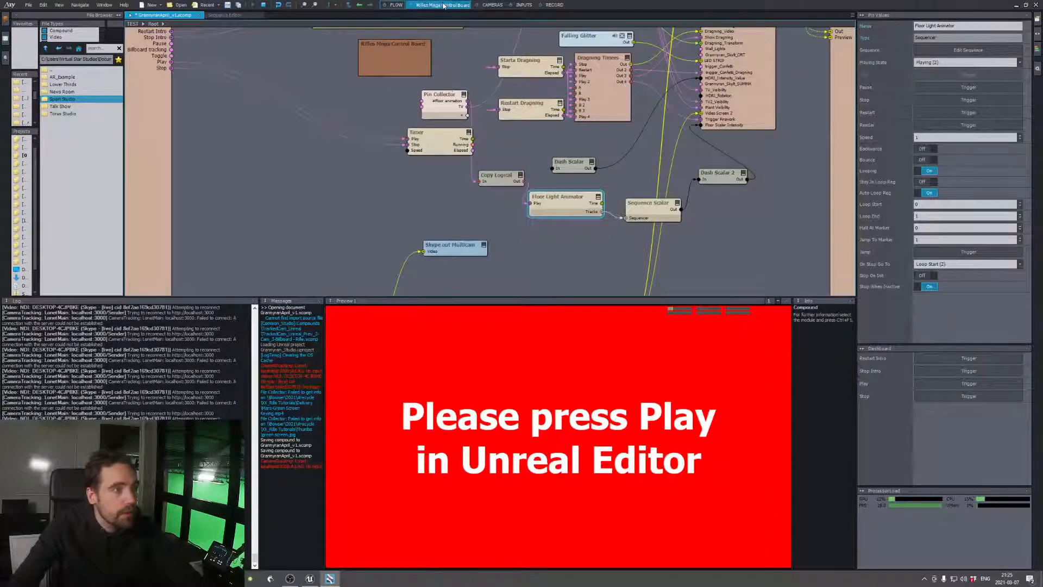
Examine how the On and Test button pins are named in the source module of INPUT 1
{"action": "left_click", "coordinate": [447, 5]}
{"action": "left_click", "coordinate": [523, 5]}
{"action": "right_click", "coordinate": [226, 113]}
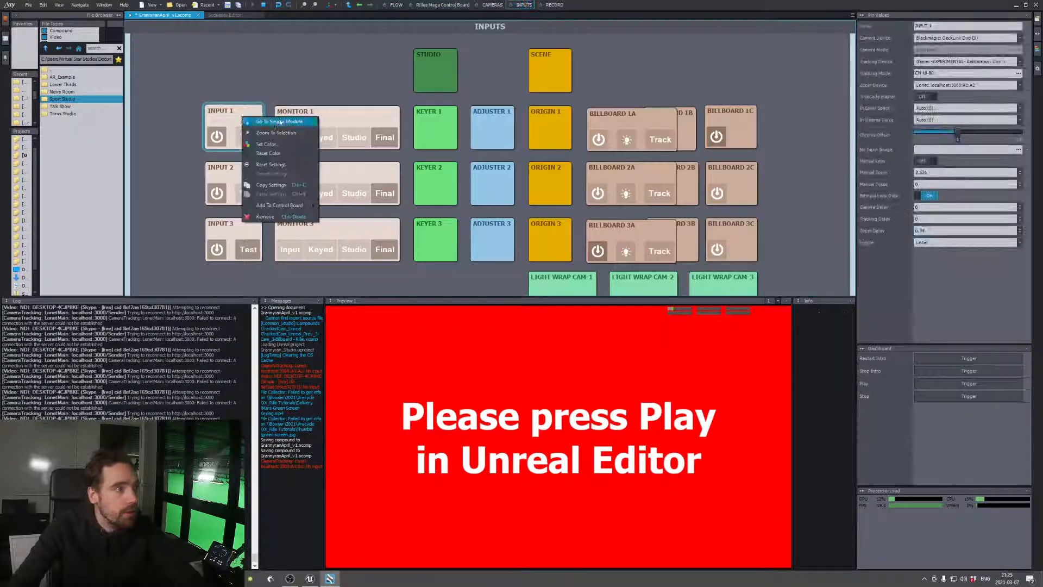
{"action": "left_click", "coordinate": [316, 84]}
{"action": "right_click", "coordinate": [239, 126]}
{"action": "left_click", "coordinate": [260, 132]}
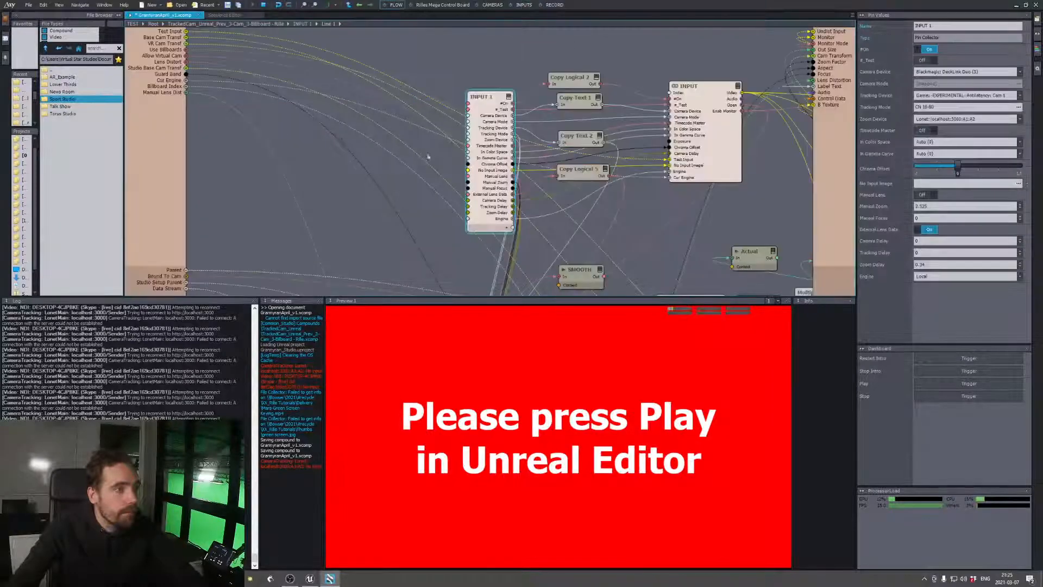
{"action": "scroll", "coordinate": [516, 125], "scroll_direction": "up", "scroll_amount": 3}
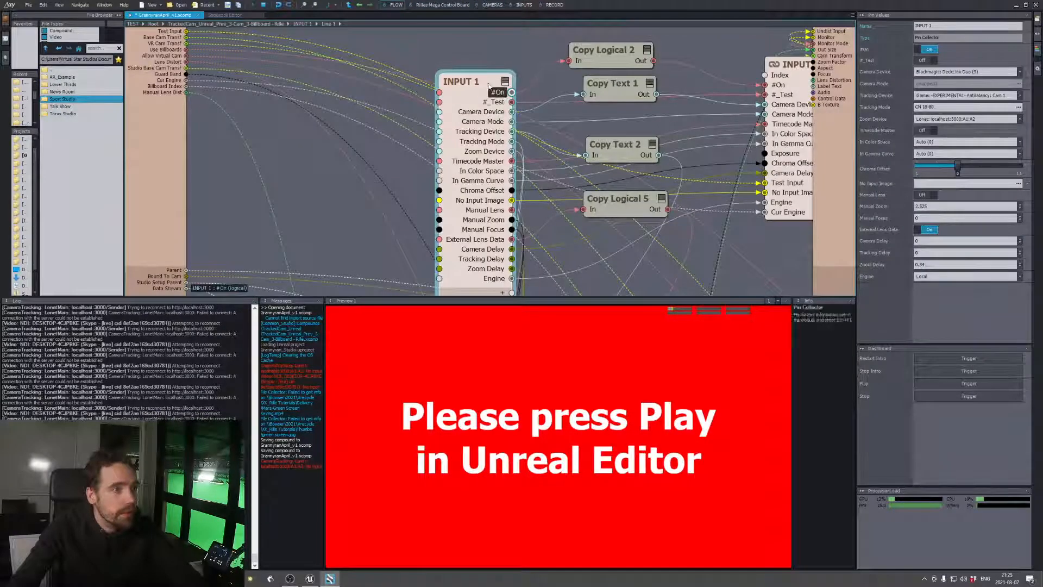
{"action": "left_click", "coordinate": [498, 6]}
{"action": "left_click", "coordinate": [395, 5]}
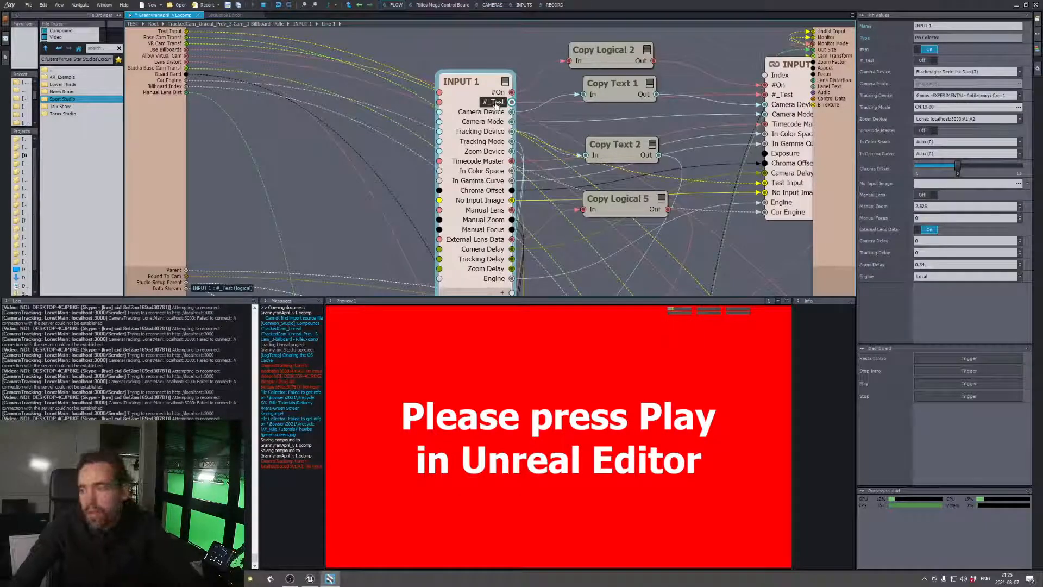
Return to the root flow graph and rename the Pin Collector's TV pin to "#_TV"
{"action": "left_click", "coordinate": [158, 26]}
{"action": "right_click", "coordinate": [458, 107]}
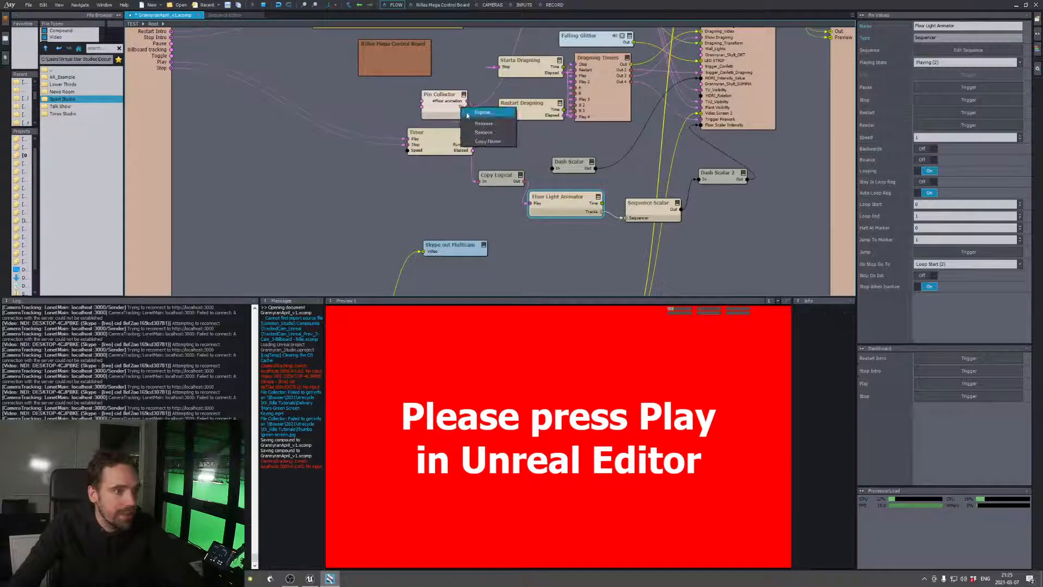
{"action": "left_click", "coordinate": [483, 123]}
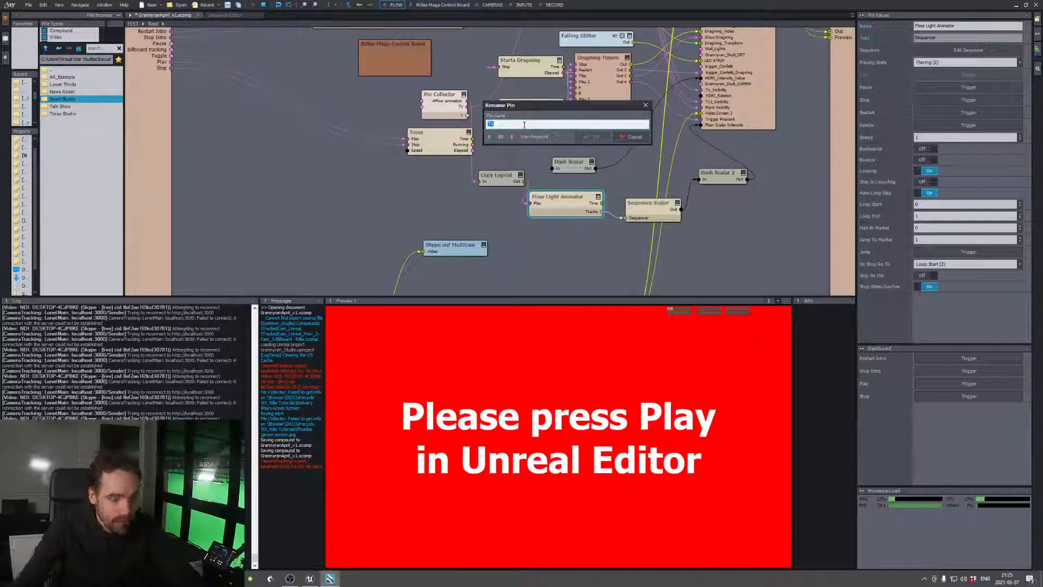
{"action": "type", "text": "#_"}
{"action": "key", "text": "Return"}
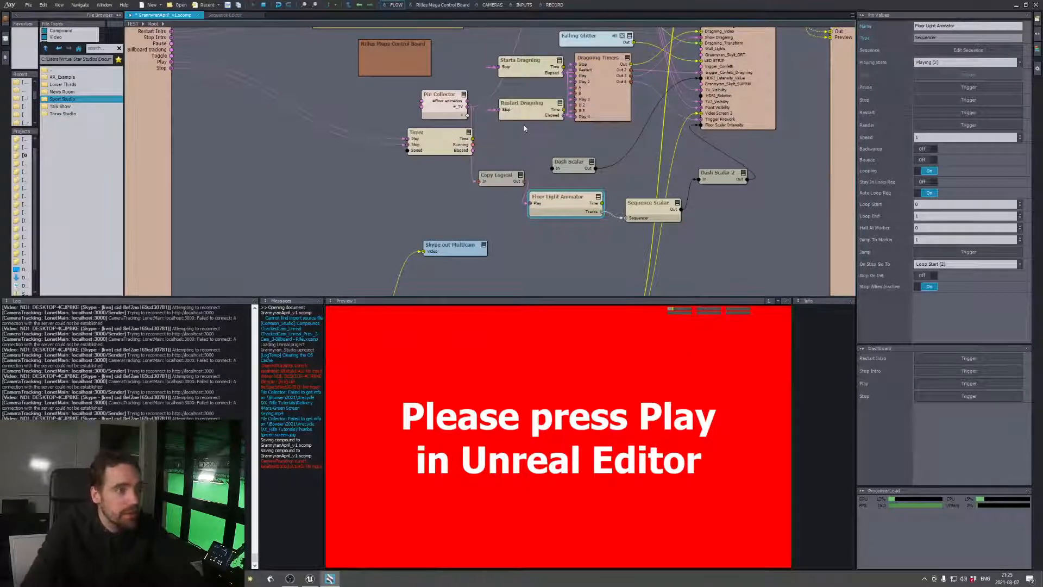
Check the Pin Collector's buttons on the Mega Control Board and glance at the studio level in Unreal Editor
{"action": "left_click", "coordinate": [451, 4]}
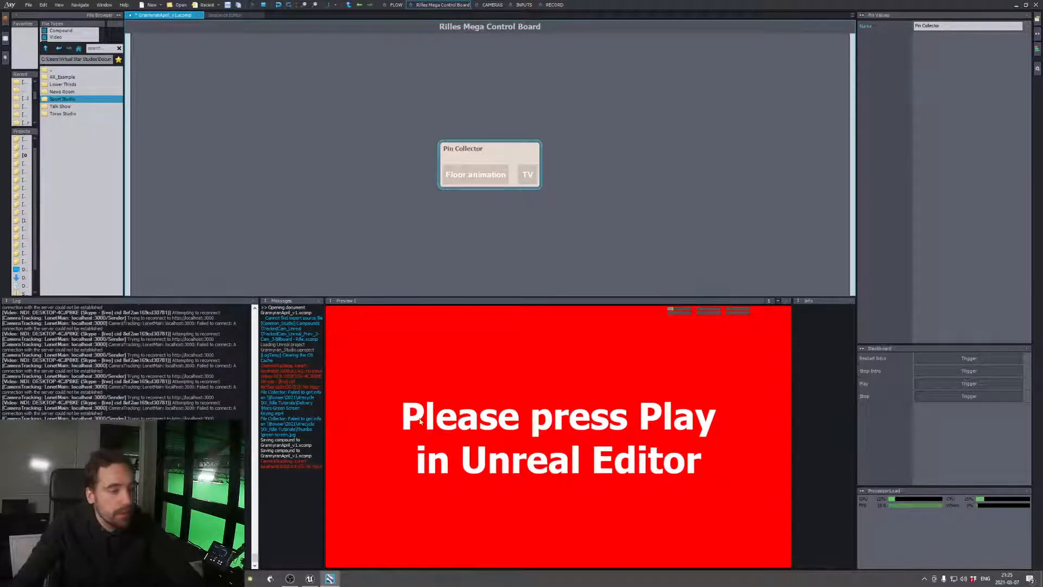
{"action": "left_click", "coordinate": [310, 579]}
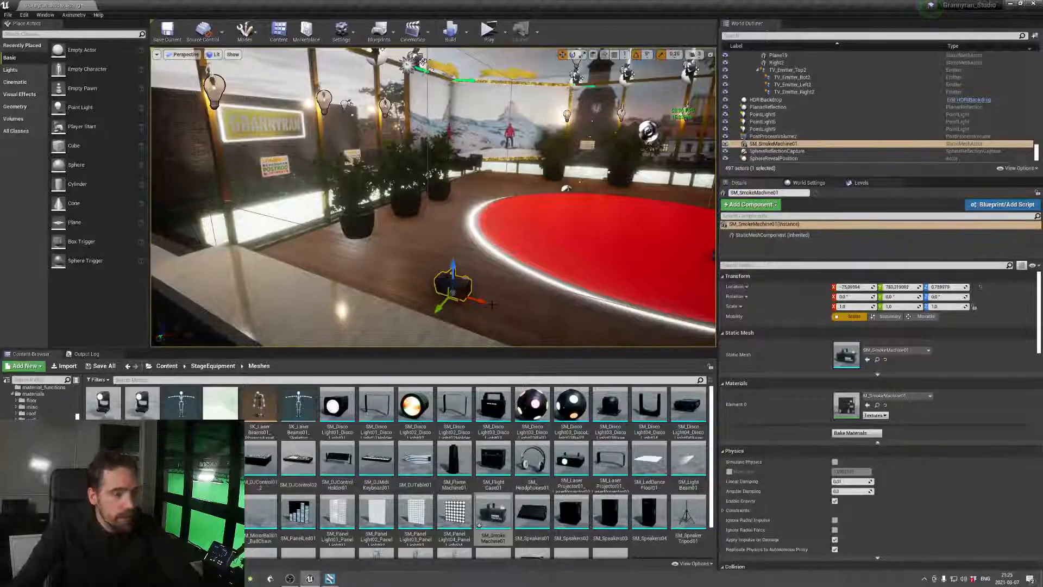
{"action": "key", "text": "alt+Tab"}
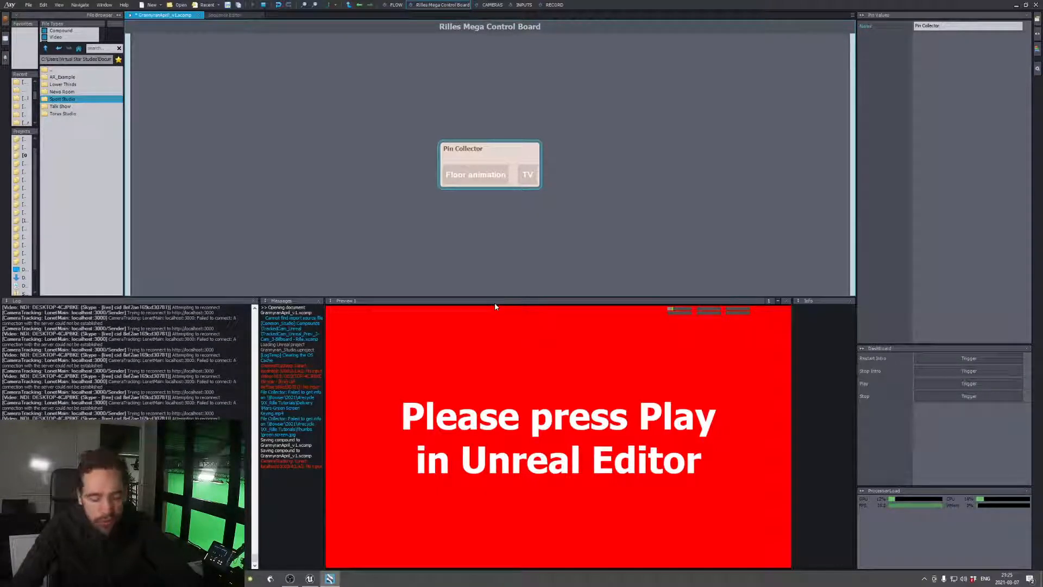
Move the Pin Collector module in the flow graph to just below the Mega Control Board module
{"action": "left_click", "coordinate": [393, 4]}
{"action": "left_click", "coordinate": [441, 102]}
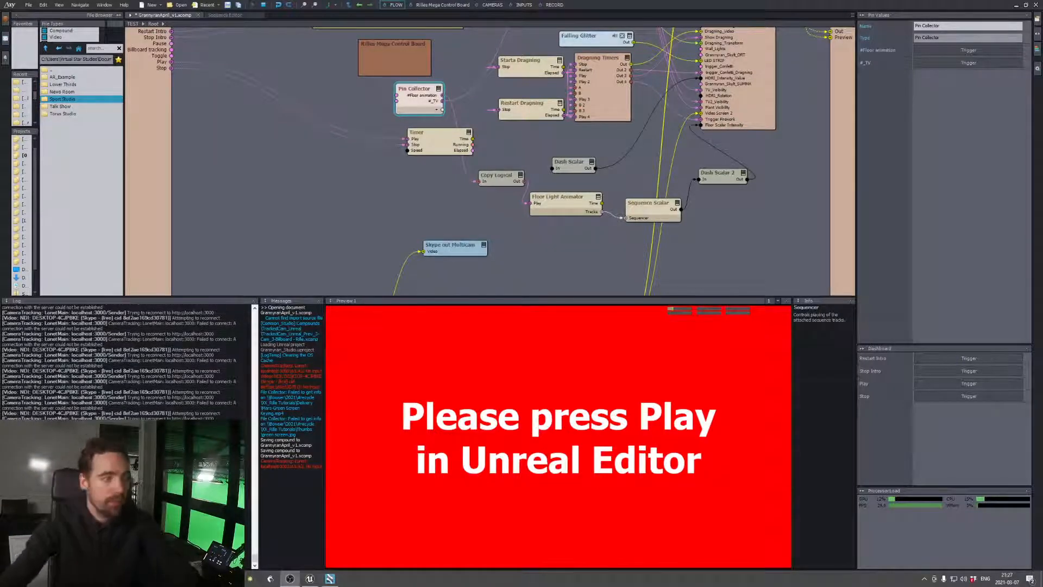
{"action": "left_click", "coordinate": [281, 282]}
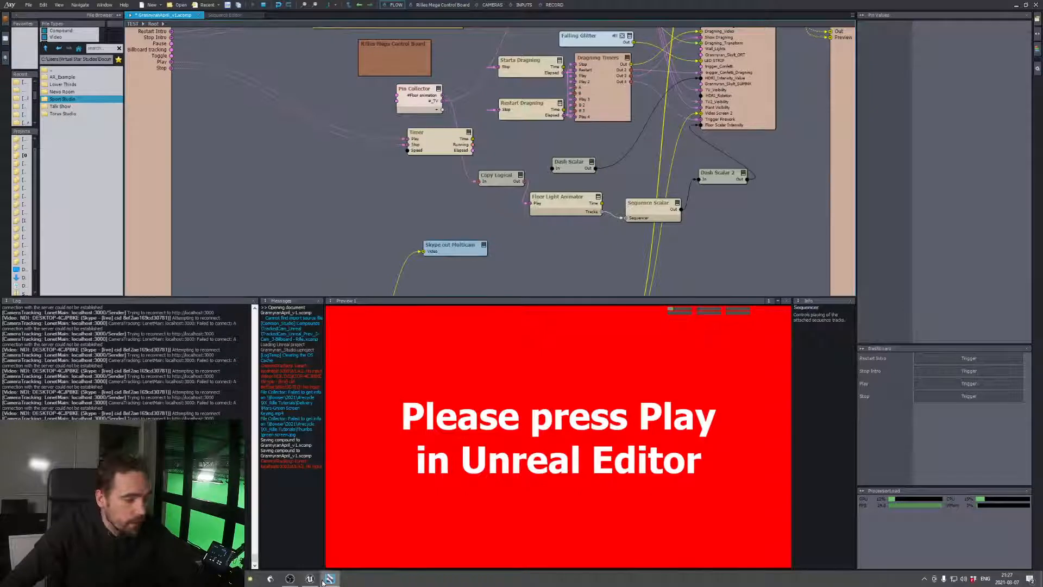
{"action": "mouse_move", "coordinate": [312, 583]}
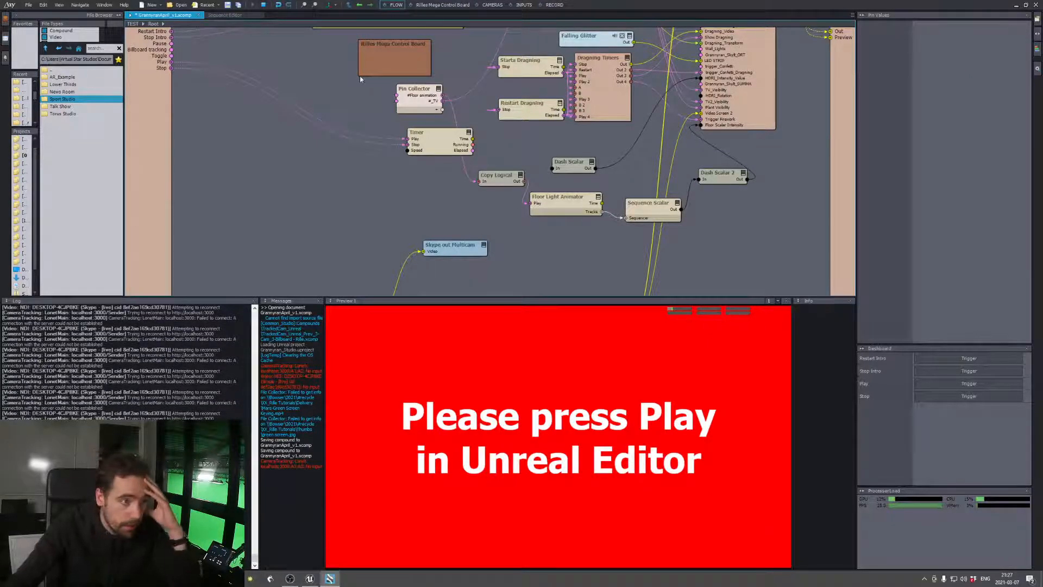
Set the RECORDER's video format to DNxHD / MOV and its video bitrate to 250 Mbps on the Record board
{"action": "left_click", "coordinate": [554, 4]}
{"action": "left_click", "coordinate": [528, 87]}
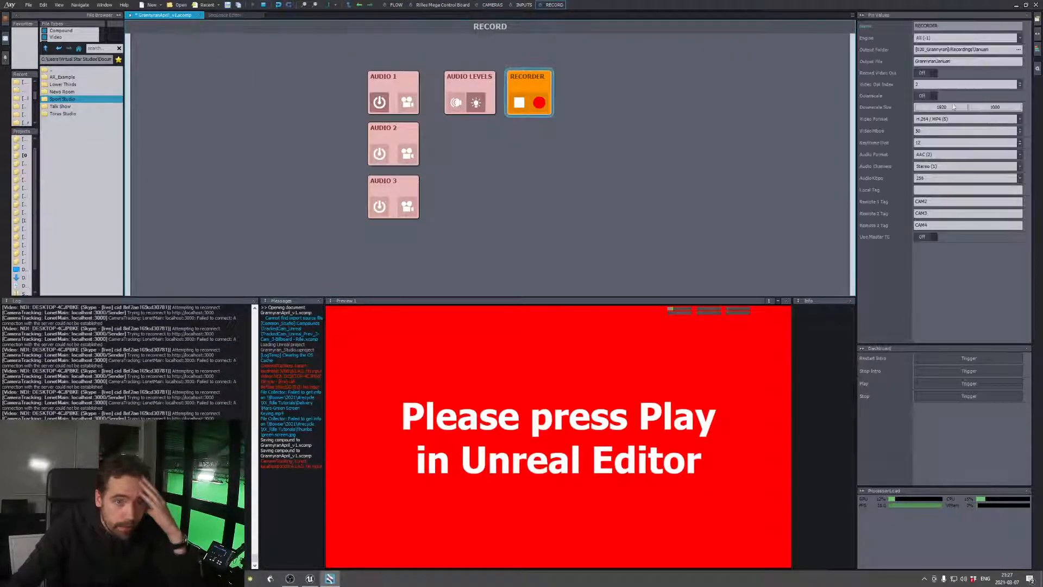
{"action": "left_click", "coordinate": [957, 119]}
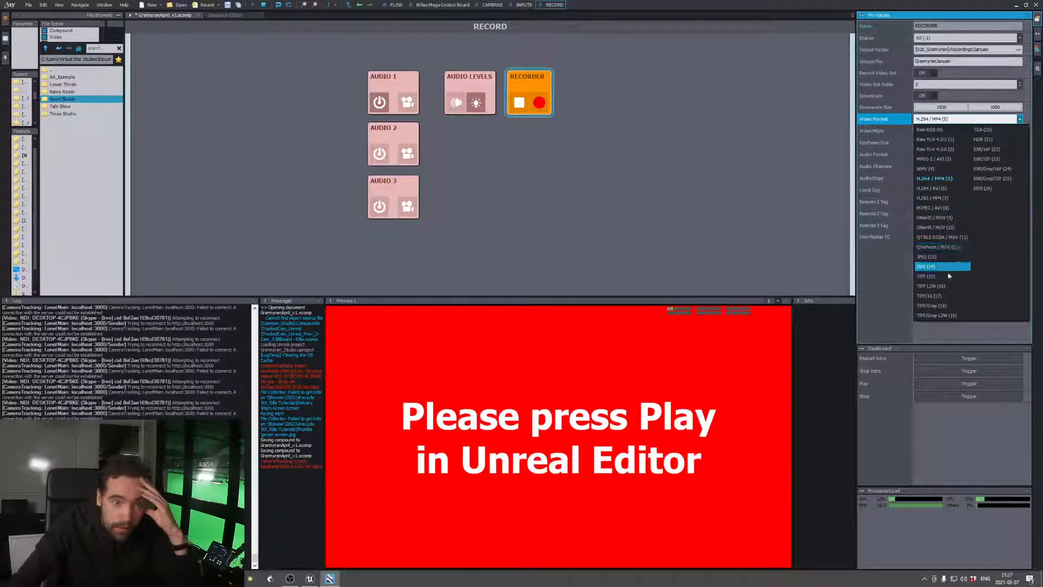
{"action": "left_click", "coordinate": [953, 218]}
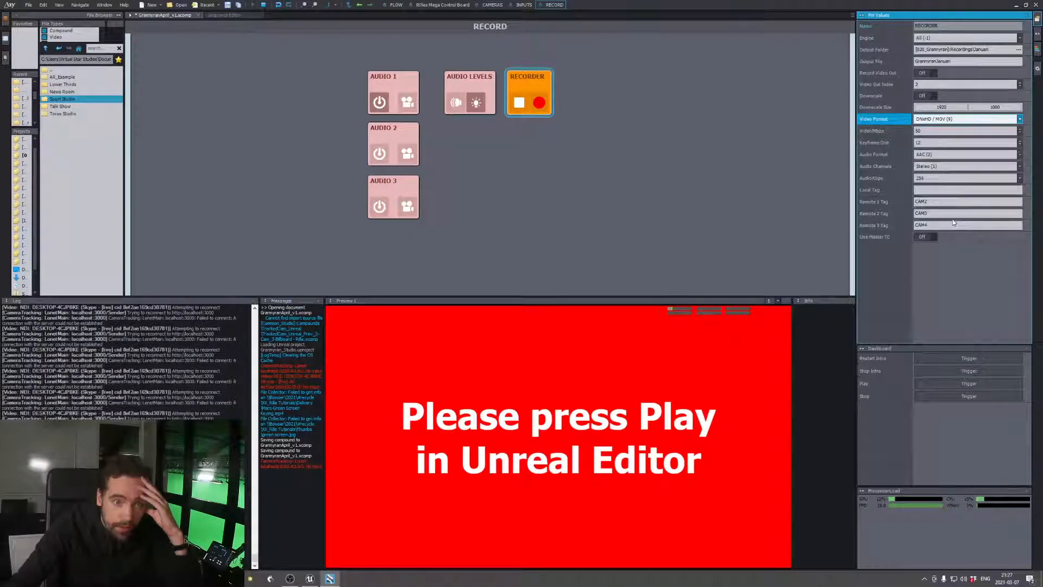
{"action": "left_click", "coordinate": [937, 131]}
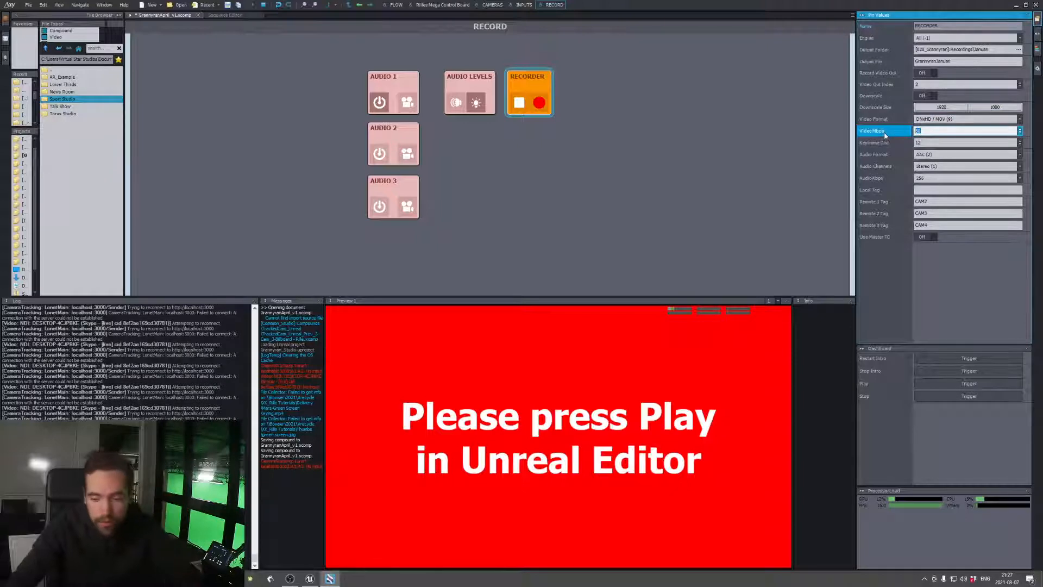
{"action": "type", "text": "250"}
{"action": "key", "text": "Return"}
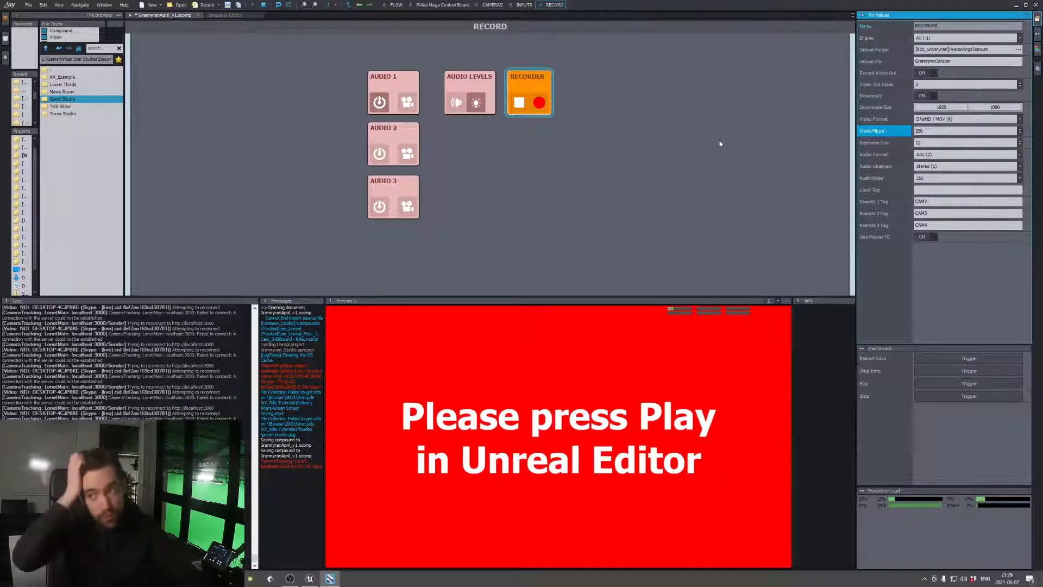
{"action": "left_click", "coordinate": [652, 153]}
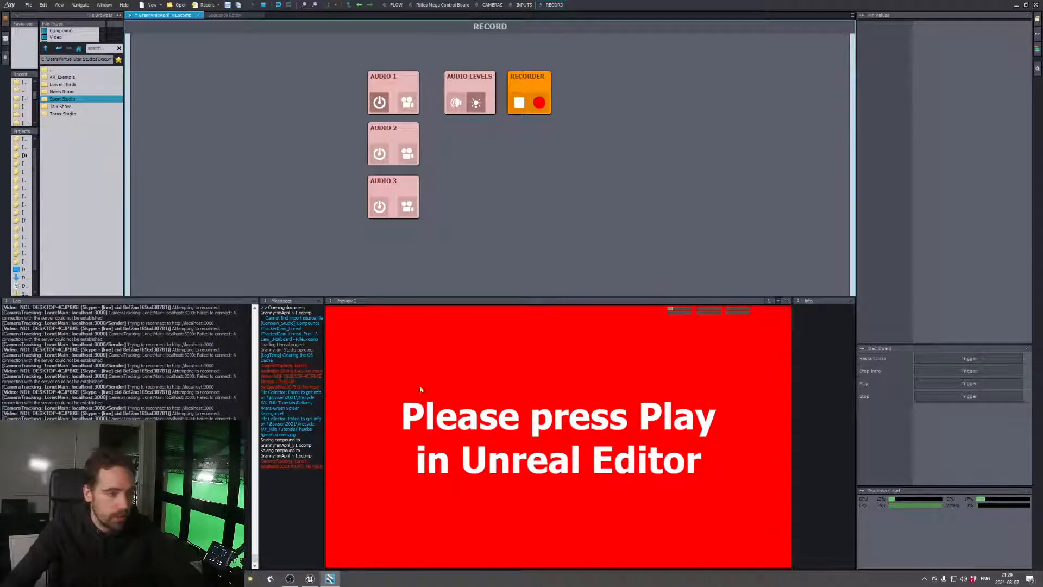
Open the Windows network settings and view the properties of the Network 2 connection
{"action": "left_click", "coordinate": [955, 580]}
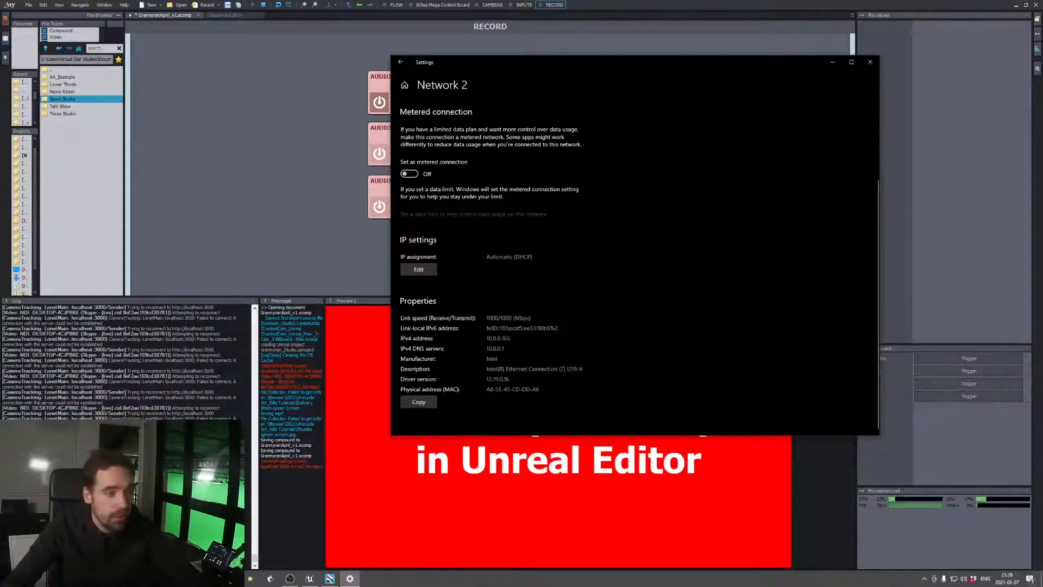
Examine the IPv4 address in the Network 2 properties and close the Windows network settings
{"action": "left_click_drag", "start_coordinate": [489, 338], "coordinate": [511, 338]}
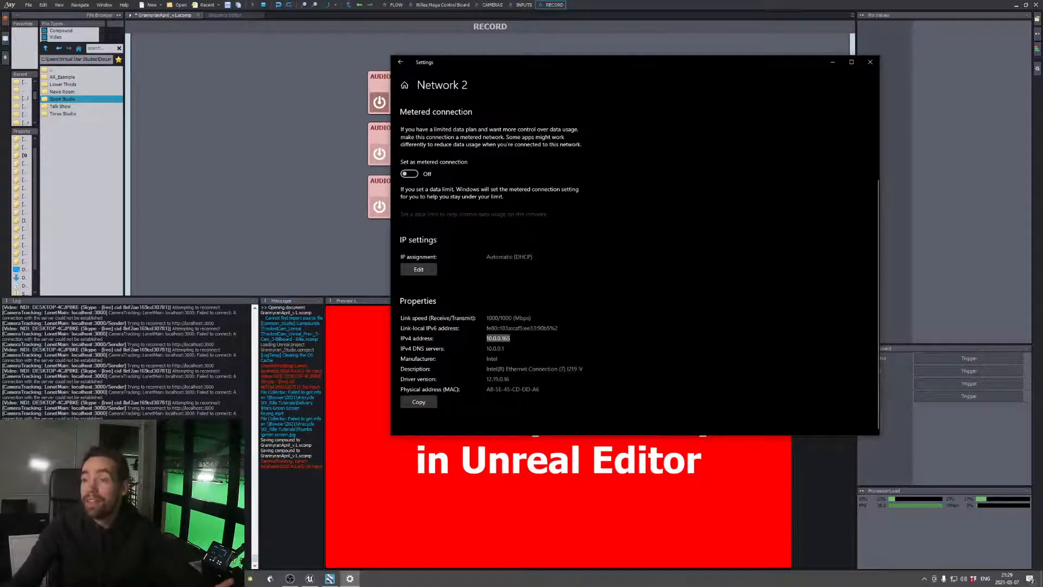
{"action": "left_click", "coordinate": [515, 340]}
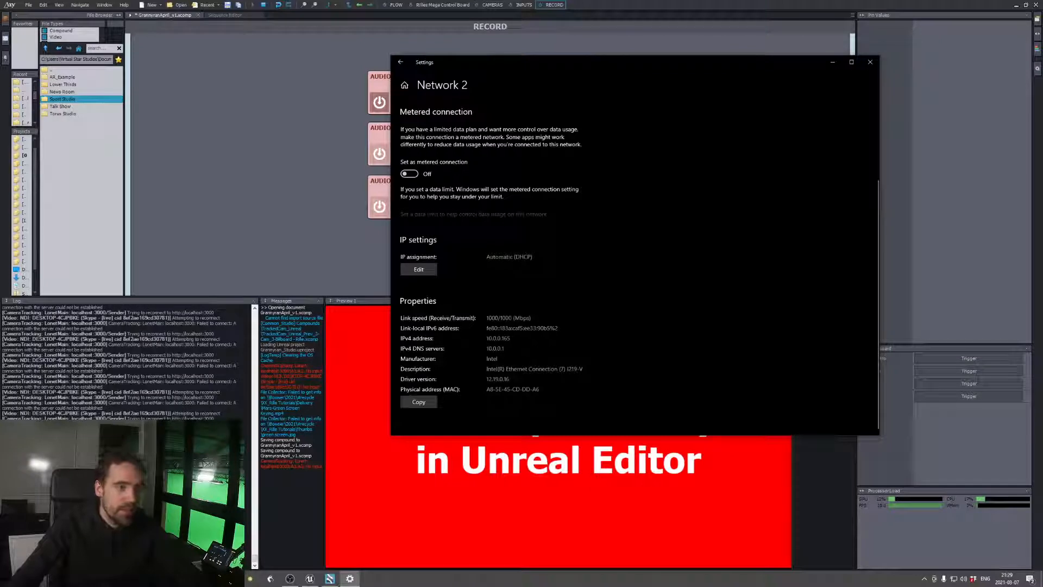
{"action": "left_click_drag", "start_coordinate": [511, 338], "coordinate": [486, 338]}
{"action": "left_click", "coordinate": [483, 336]}
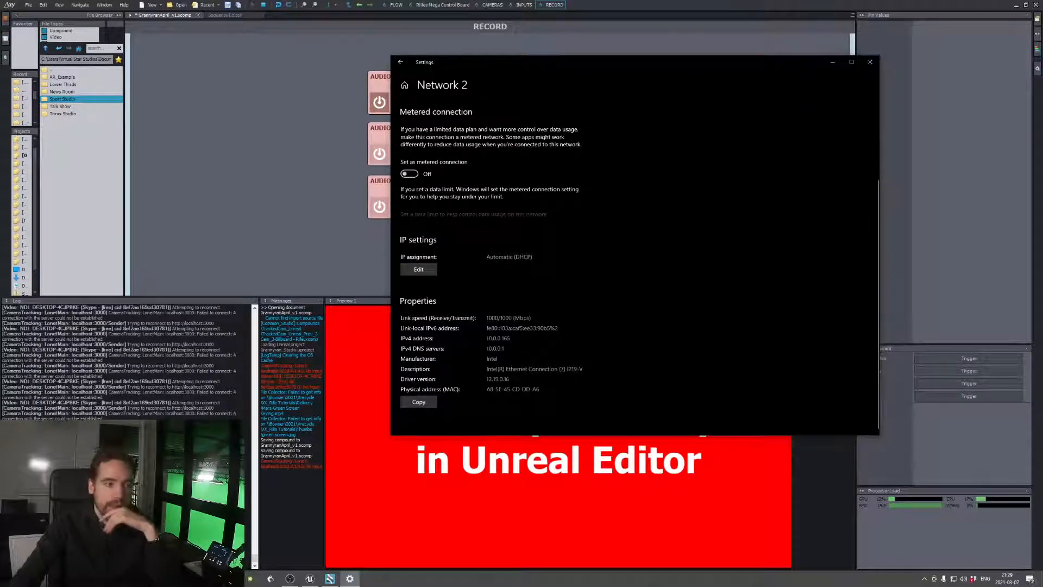
{"action": "left_click_drag", "start_coordinate": [511, 339], "coordinate": [485, 338]}
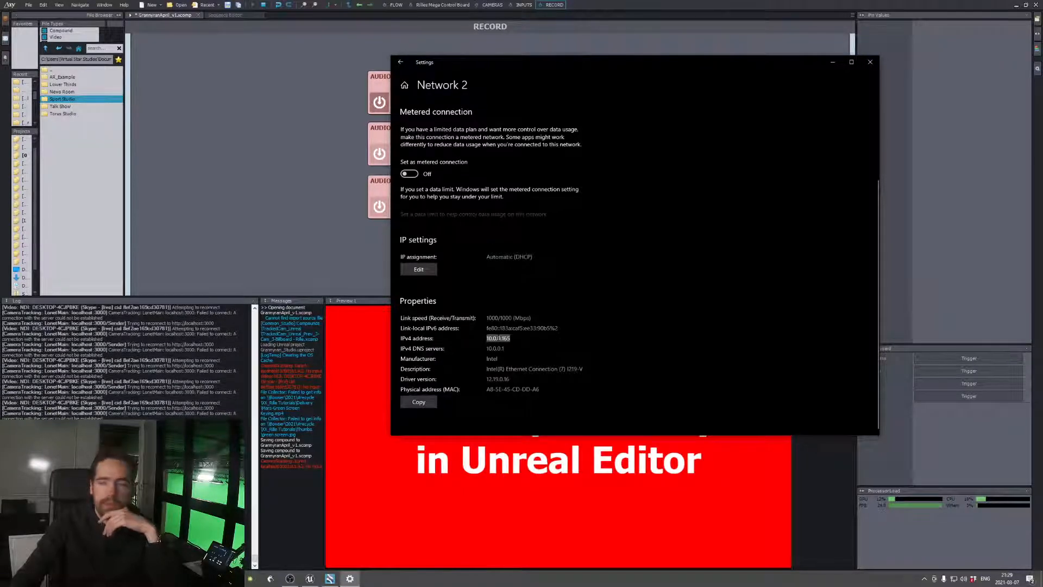
{"action": "left_click", "coordinate": [511, 337]}
{"action": "left_click_drag", "start_coordinate": [511, 338], "coordinate": [487, 339]}
{"action": "left_click", "coordinate": [495, 343]}
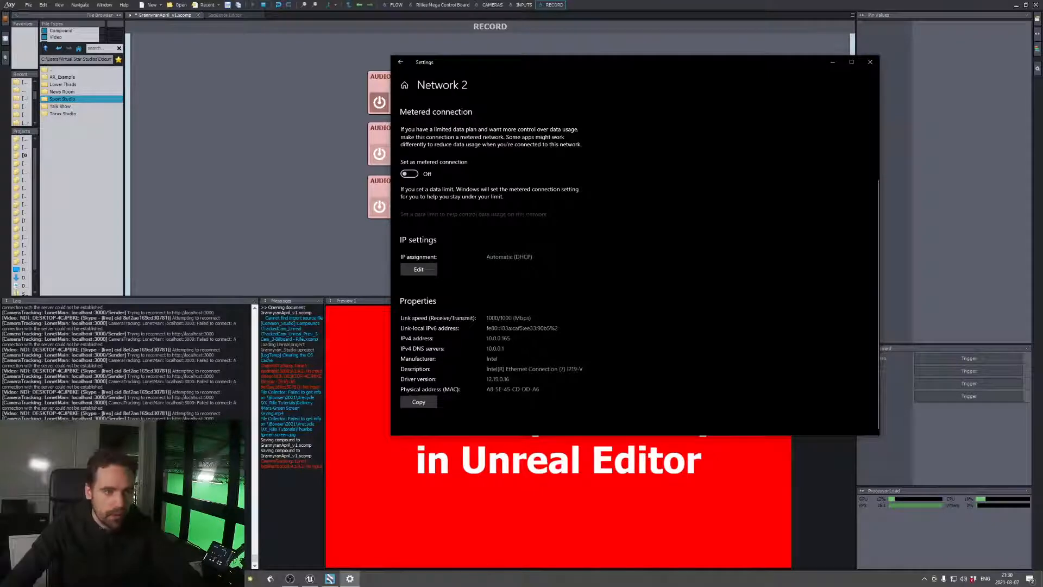
{"action": "left_click", "coordinate": [875, 65]}
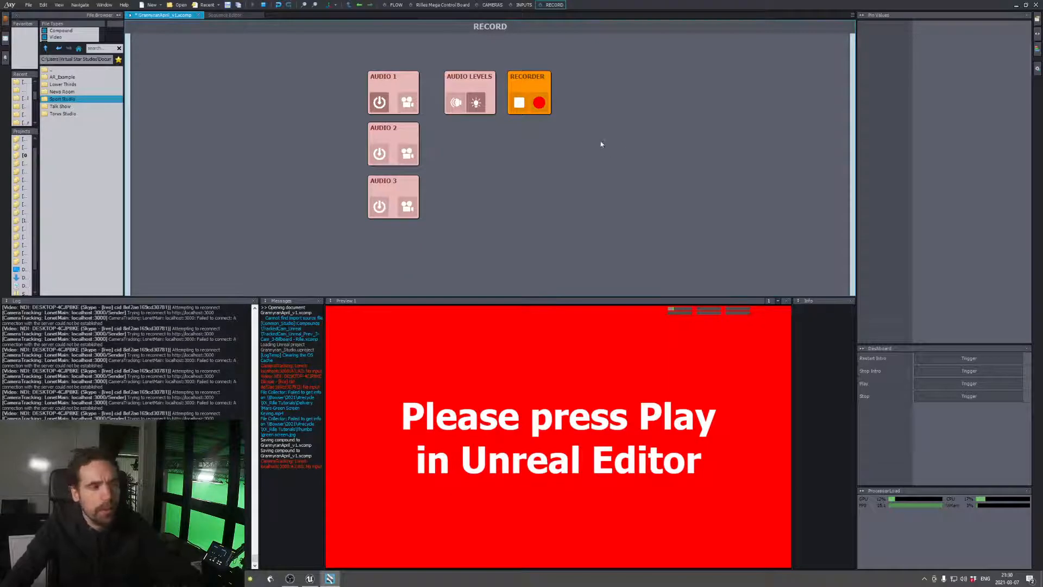
Check the Pin Collector module in Aximmetry's flow graph and switch to the studio level in Unreal Editor
{"action": "left_click", "coordinate": [393, 5]}
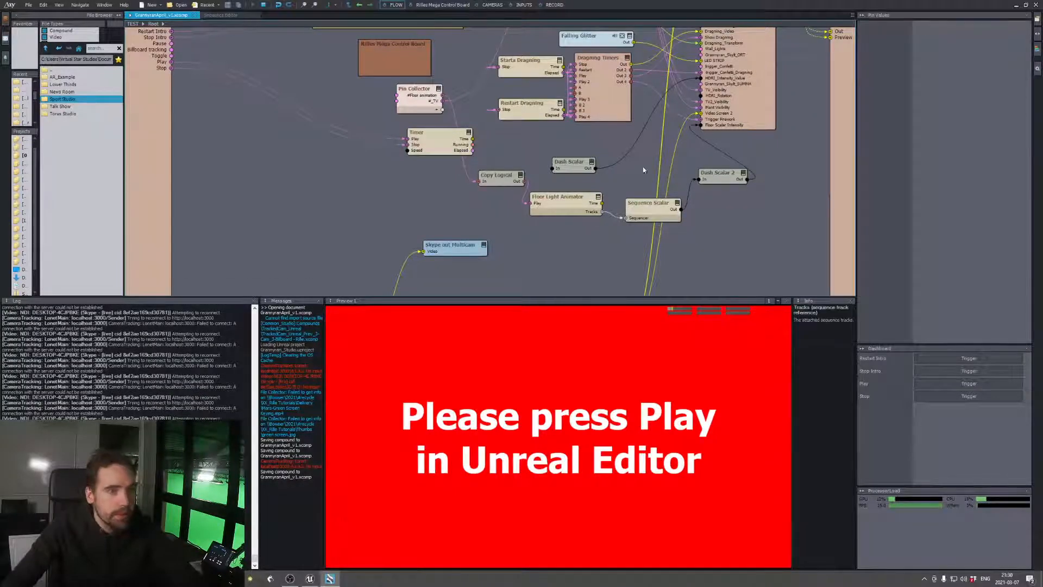
{"action": "left_click", "coordinate": [417, 92]}
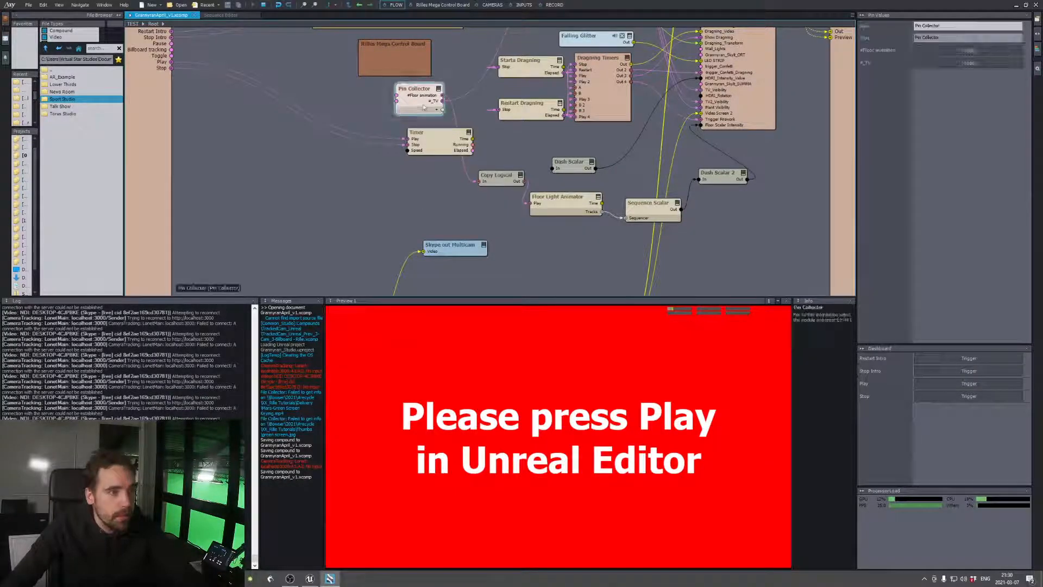
{"action": "left_click", "coordinate": [315, 579]}
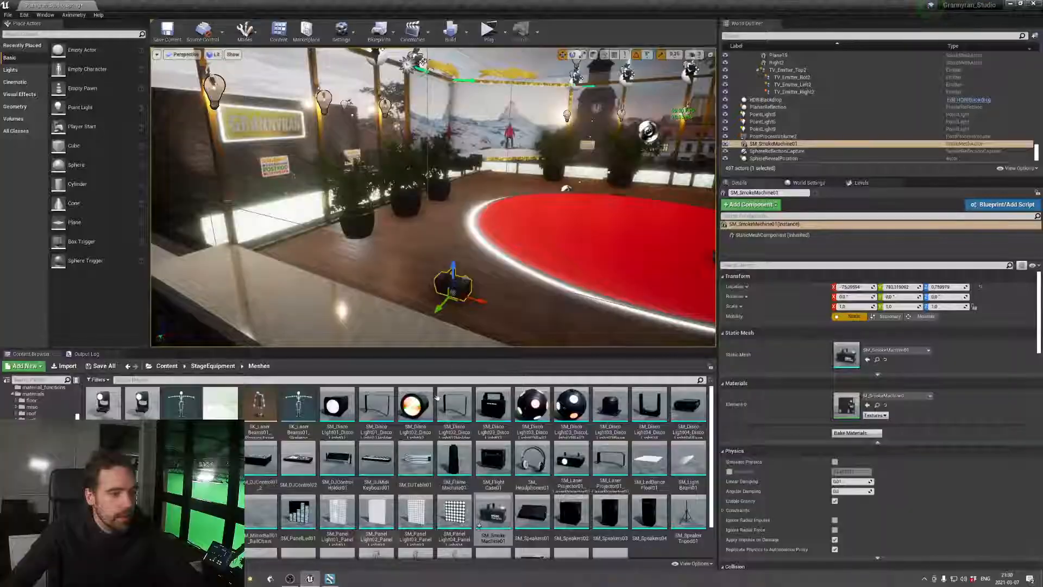
Replace the RowHomeG_BrickBlackOld2 wall's mi_inferno_yellow material with mi_paintedrust_yellow from the NecrosUtilityMatPack misc folder
{"action": "key", "text": "s"}
{"action": "right_click_drag", "start_coordinate": [433, 197], "coordinate": [443, 143]}
{"action": "left_click", "coordinate": [450, 233]}
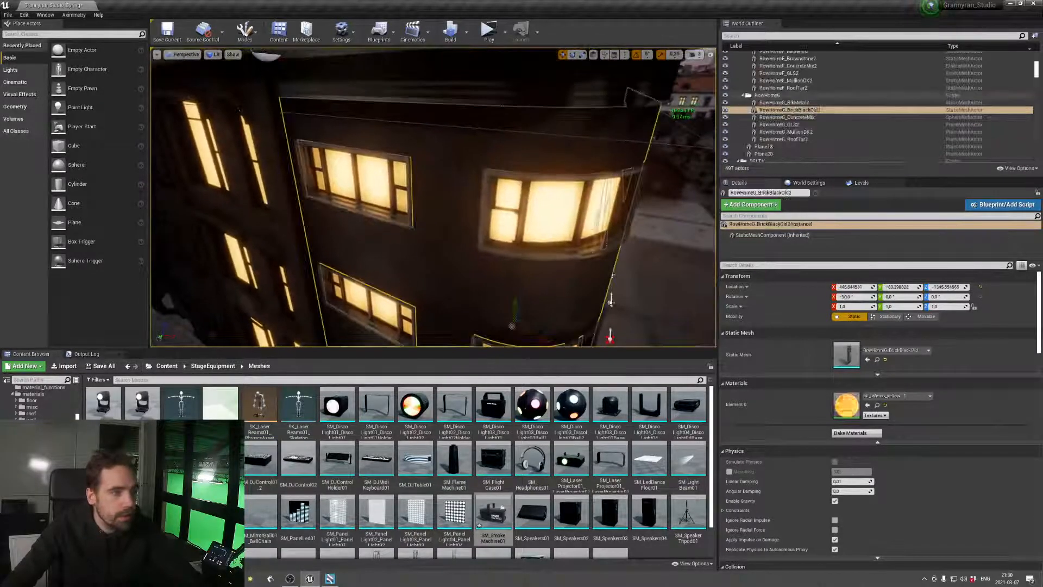
{"action": "left_click", "coordinate": [878, 406]}
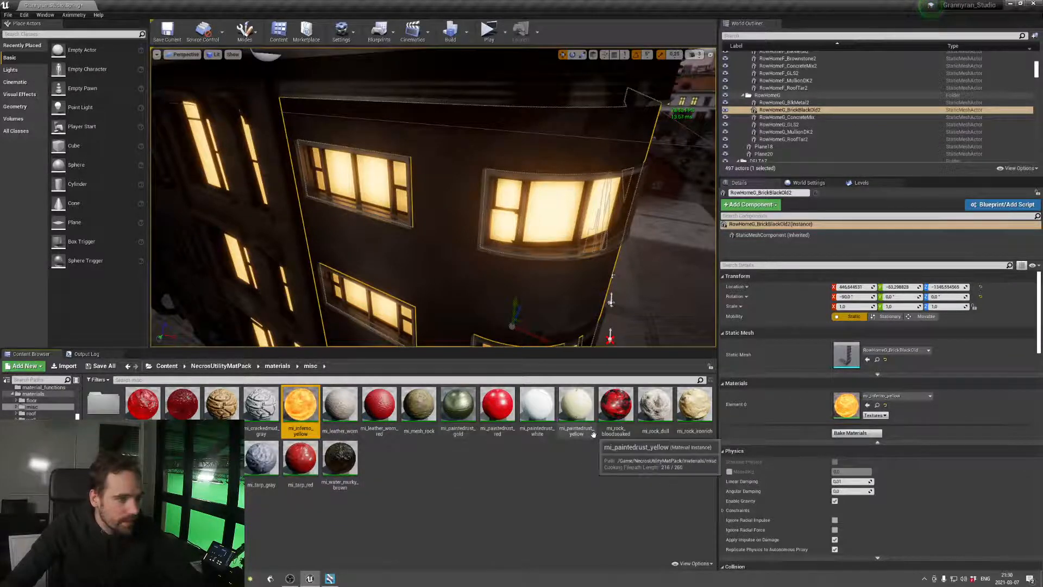
{"action": "left_click_drag", "start_coordinate": [594, 434], "coordinate": [851, 414]}
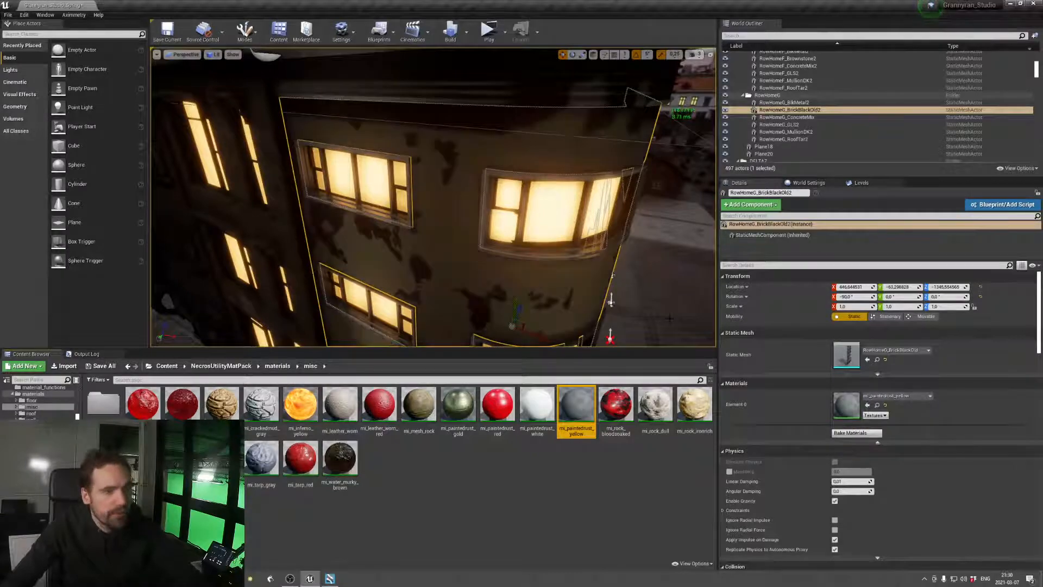
{"action": "right_click_drag", "start_coordinate": [434, 218], "coordinate": [427, 170]}
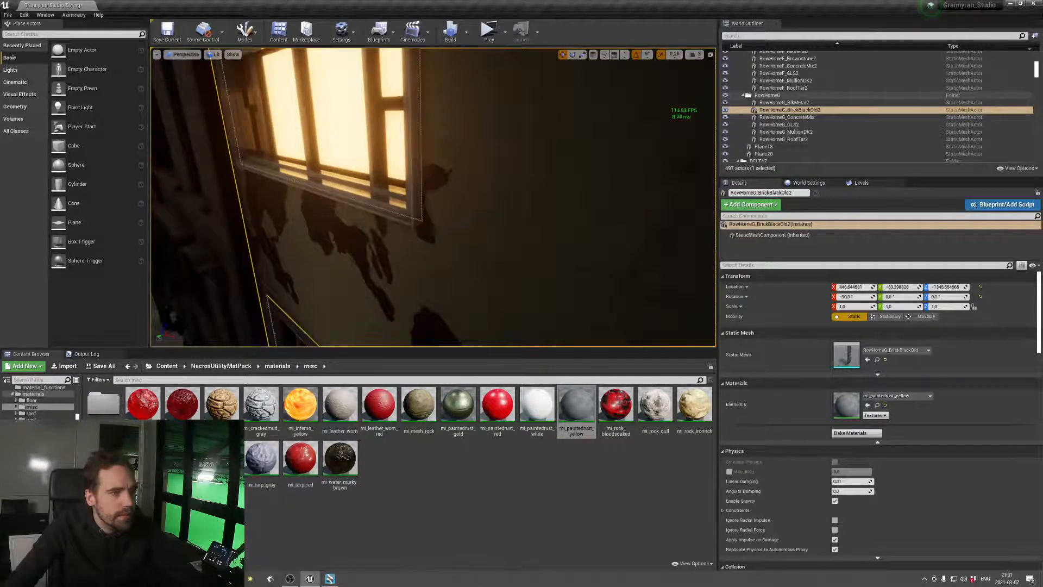
Open the wall's mi_paintedrust_yellow material instance and set GrimeSize to 0 and MetalSize to 10
{"action": "double_click", "coordinate": [847, 407]}
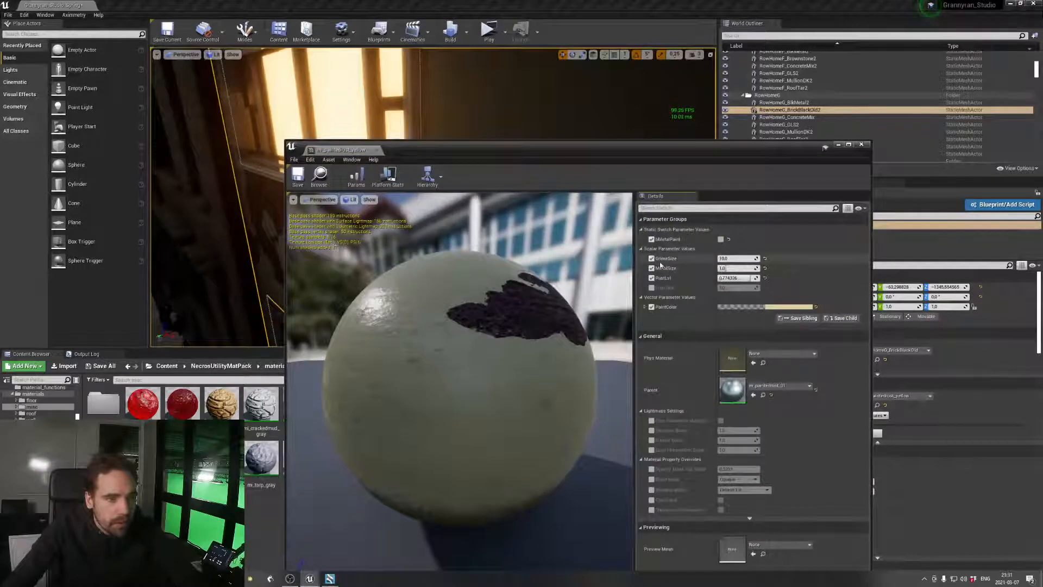
{"action": "left_click_drag", "start_coordinate": [736, 259], "coordinate": [716, 260]}
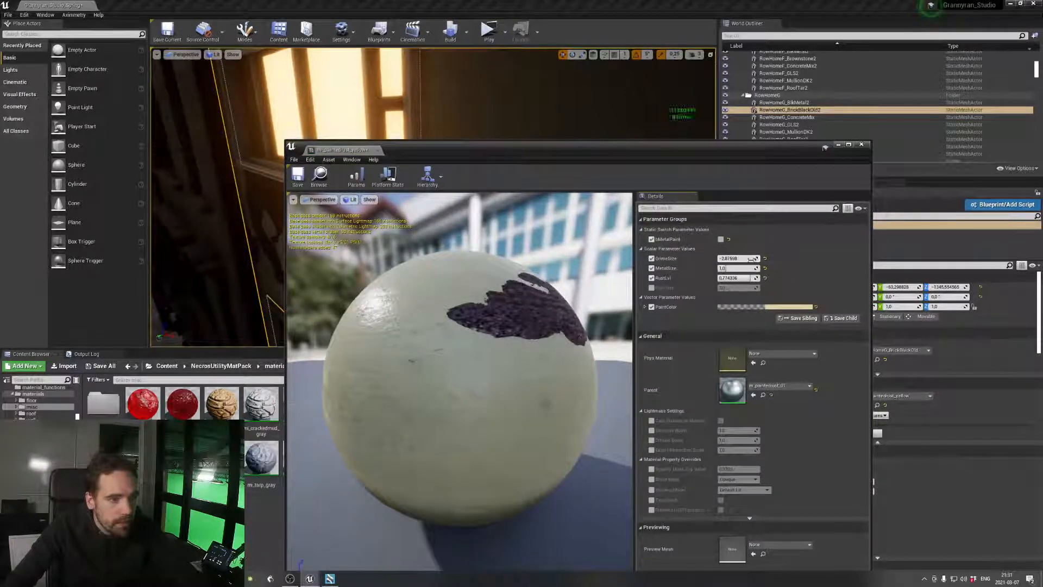
{"action": "left_click", "coordinate": [738, 260]}
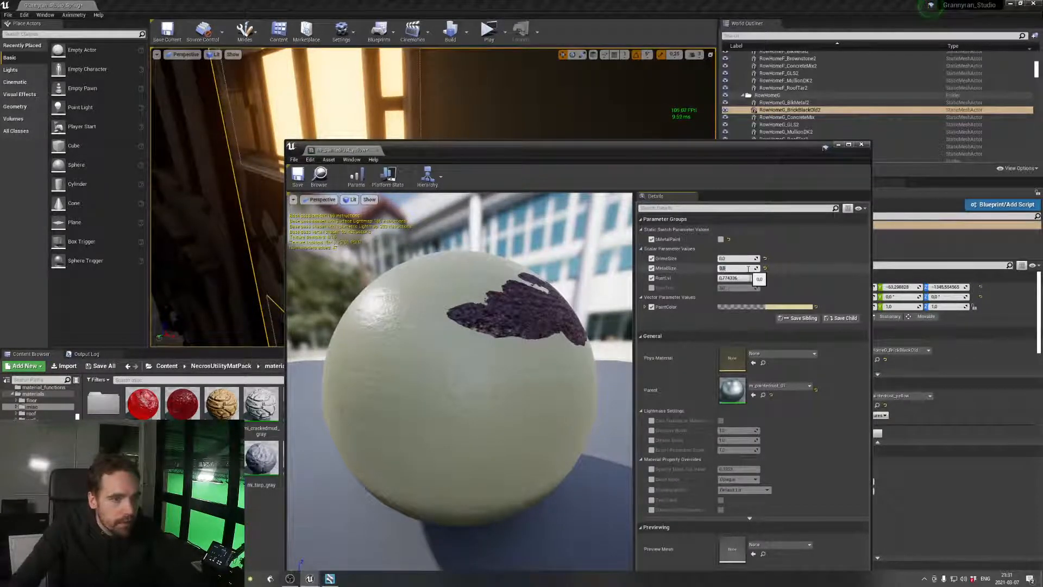
{"action": "left_click", "coordinate": [780, 275]}
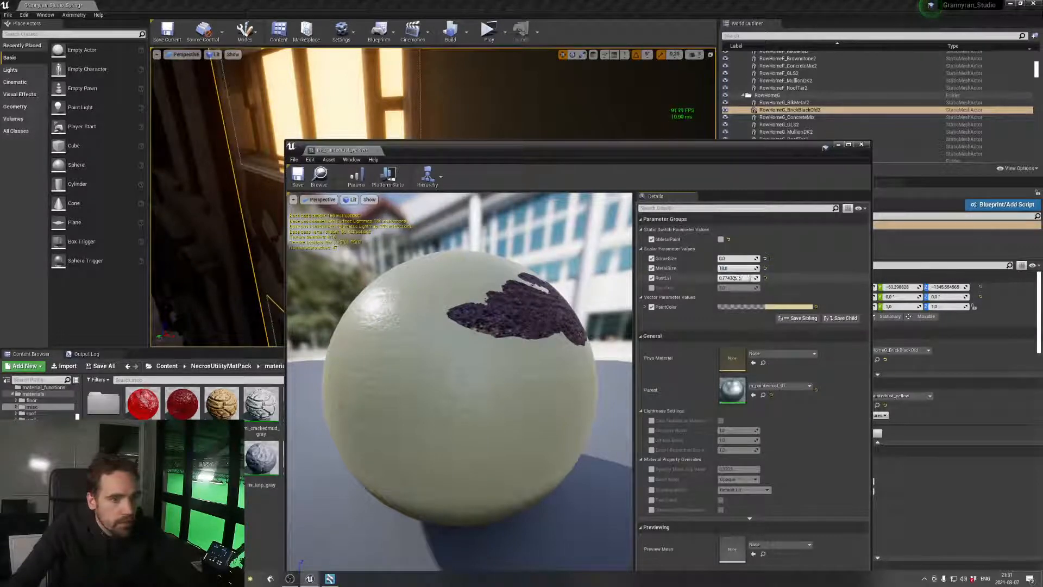
Try the material's RustLvl at 0 and 1, and settle on about 0.93 while comparing the building facade
{"action": "type", "text": "0"}
{"action": "key", "text": "Return"}
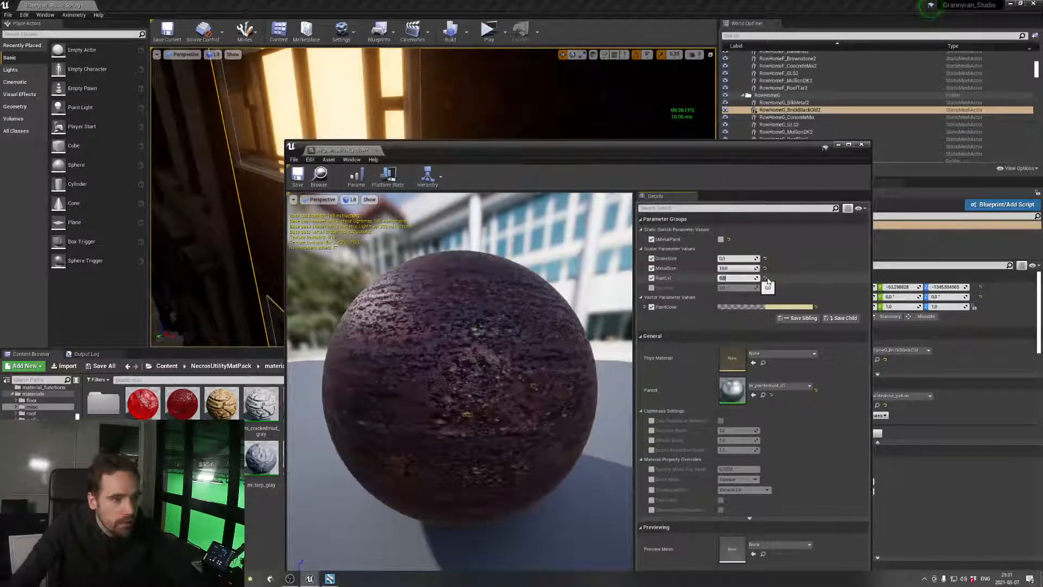
{"action": "type", "text": "1"}
{"action": "key", "text": "Return"}
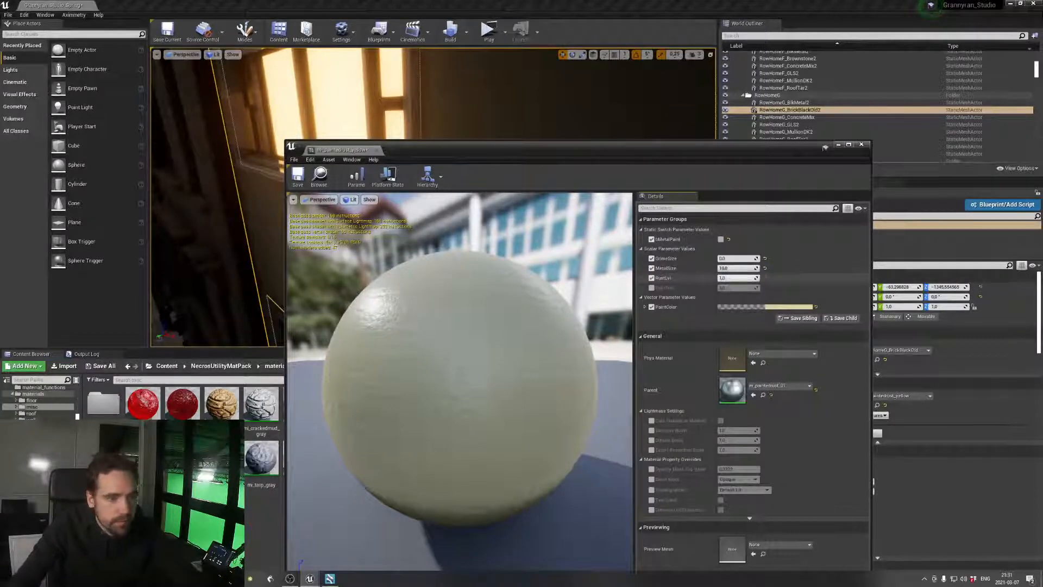
{"action": "left_click_drag", "start_coordinate": [737, 278], "coordinate": [731, 277]}
{"action": "left_click_drag", "start_coordinate": [596, 153], "coordinate": [624, 278]}
{"action": "right_click_drag", "start_coordinate": [576, 217], "coordinate": [522, 242]}
{"action": "key", "text": "s"}
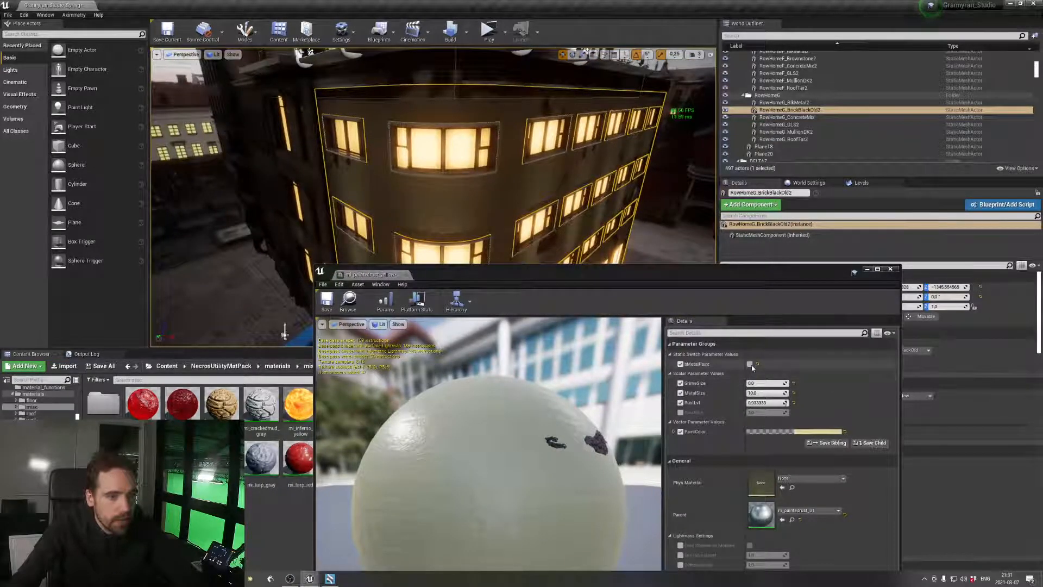
Set the material's GrimeSize to about 1.21 and MetalSize to 5, and override its RustSize with a slightly adjusted value
{"action": "left_click_drag", "start_coordinate": [765, 383], "coordinate": [747, 383]}
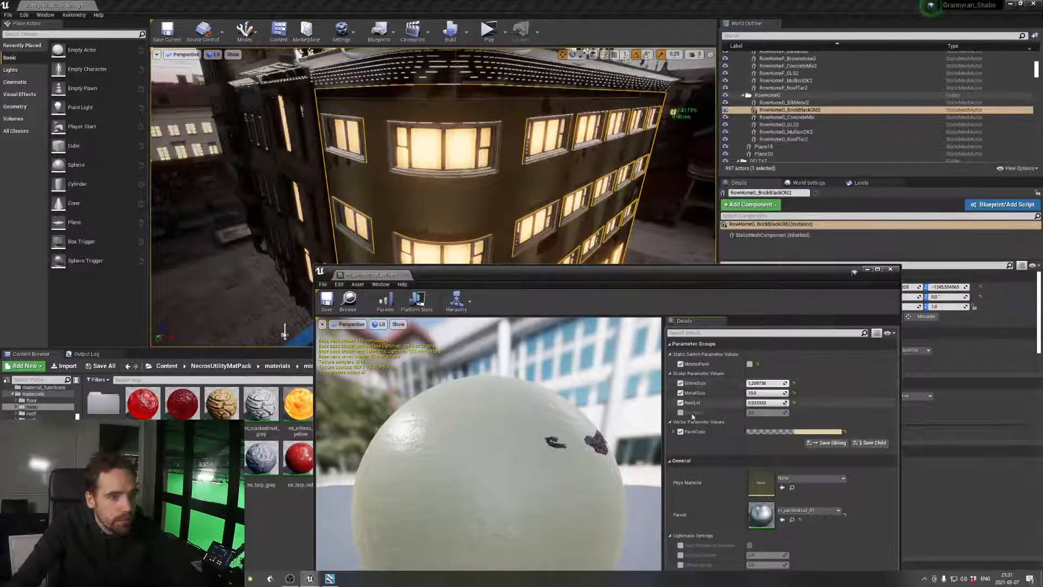
{"action": "type", "text": "5"}
{"action": "key", "text": "Return"}
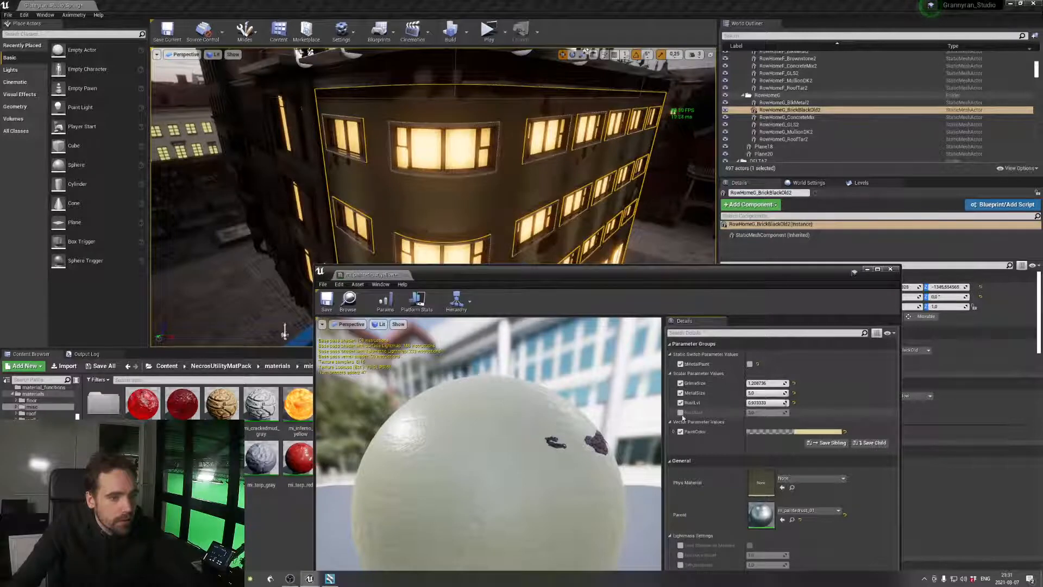
{"action": "mouse_move", "coordinate": [766, 415]}
{"action": "left_mouse_down"}
{"action": "mouse_move", "coordinate": [755, 413]}
{"action": "mouse_move", "coordinate": [768, 413]}
{"action": "left_mouse_up"}
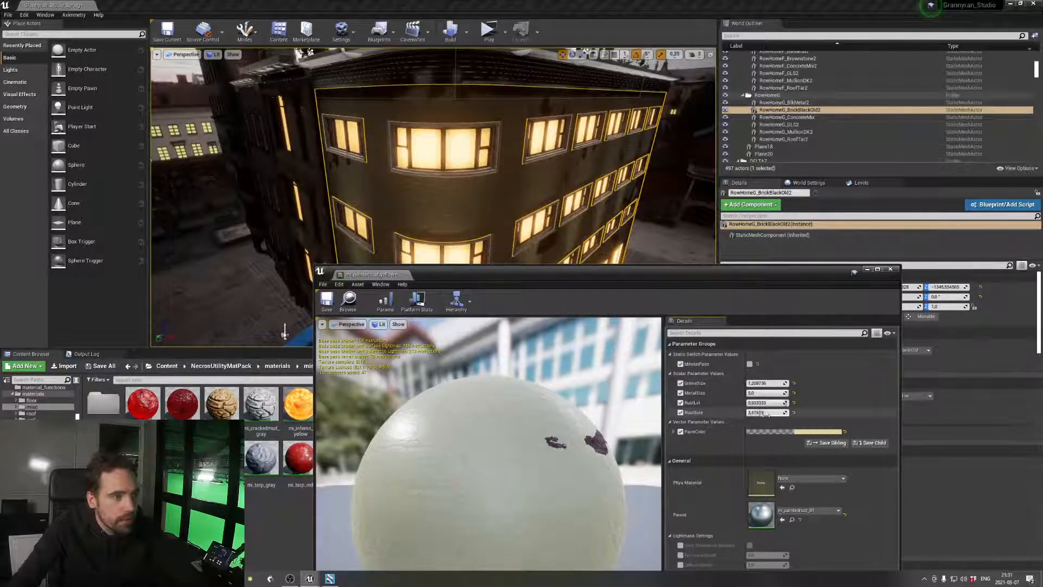
Open the material's PaintColor for editing and try a neutral light grey and a salmon red
{"action": "left_click", "coordinate": [815, 433]}
{"action": "left_click_drag", "start_coordinate": [889, 429], "coordinate": [920, 462]}
{"action": "left_click", "coordinate": [917, 428]}
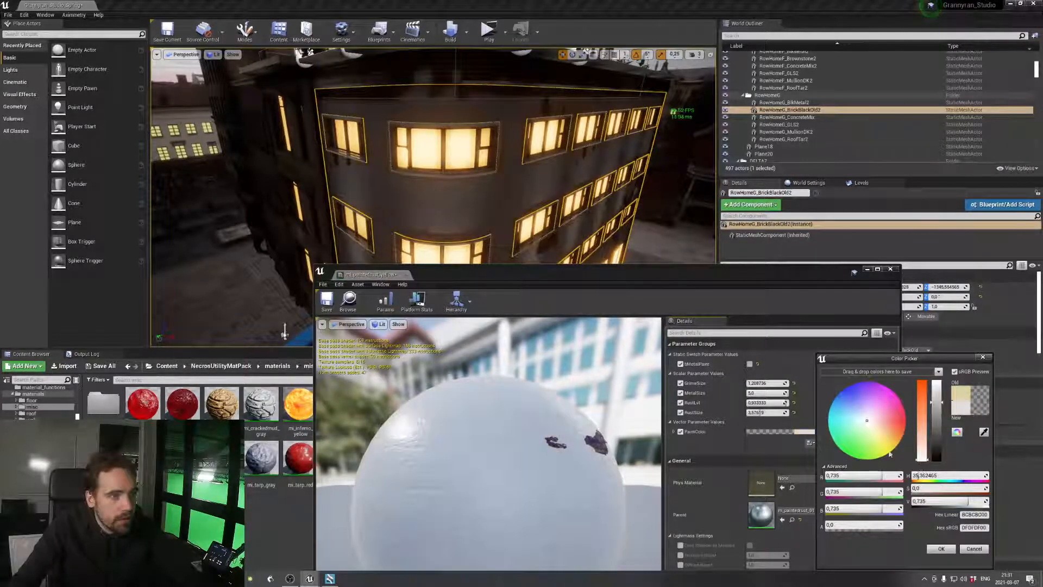
{"action": "left_click", "coordinate": [843, 436]}
{"action": "left_click_drag", "start_coordinate": [844, 434], "coordinate": [897, 425]}
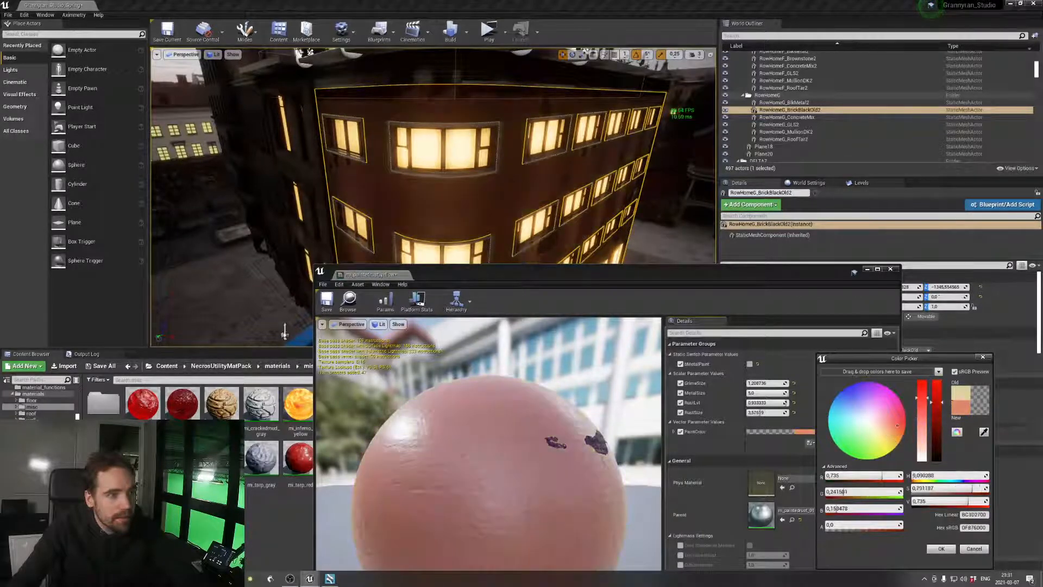
Try dark blue and dark green for PaintColor, and settle on a pale pinkish white with value 0.84375
{"action": "right_click_drag", "start_coordinate": [434, 179], "coordinate": [428, 139]}
{"action": "left_click_drag", "start_coordinate": [897, 428], "coordinate": [937, 450]}
{"action": "left_click_drag", "start_coordinate": [922, 384], "coordinate": [923, 431]}
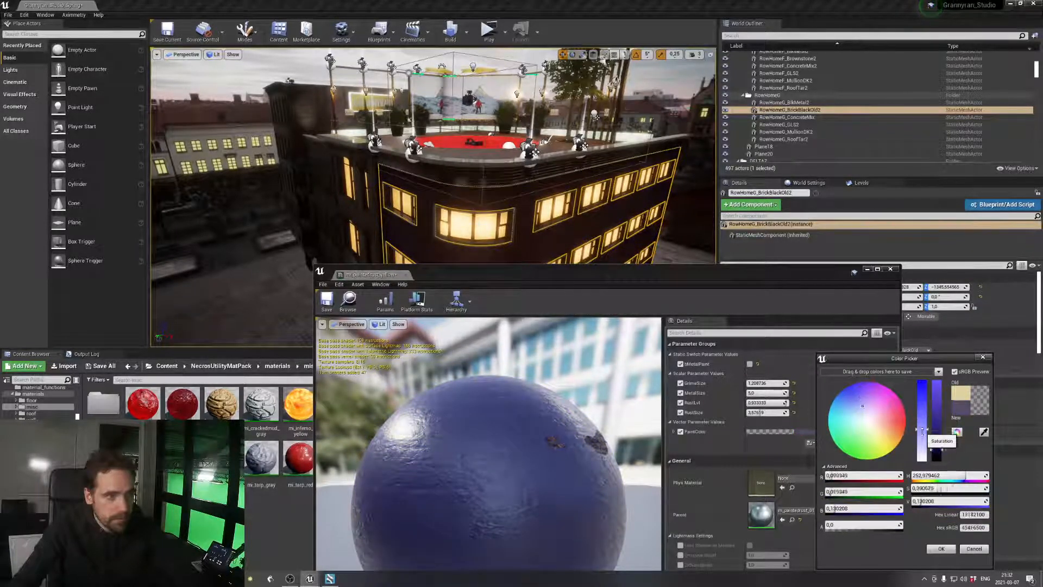
{"action": "left_click_drag", "start_coordinate": [862, 406], "coordinate": [854, 435]}
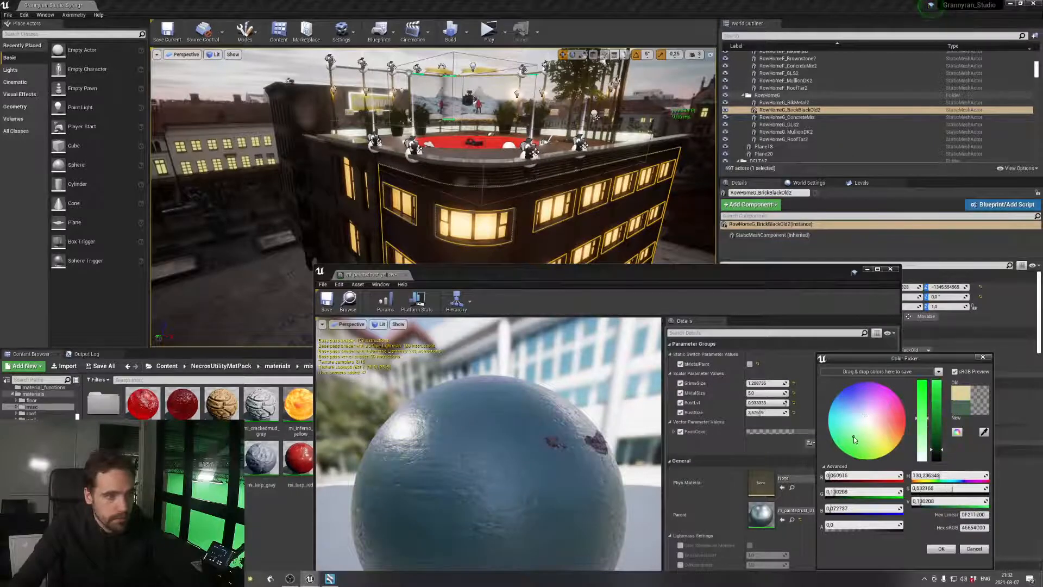
{"action": "left_click_drag", "start_coordinate": [939, 429], "coordinate": [923, 382]}
{"action": "left_click_drag", "start_coordinate": [891, 417], "coordinate": [870, 418]}
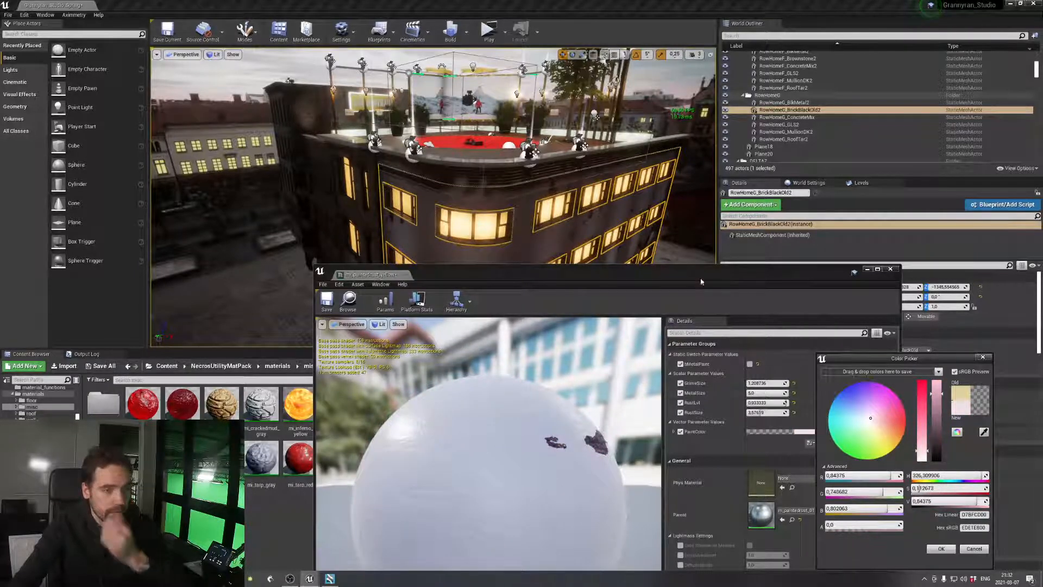
Inspect the repainted facade up close beside the windows and save the Grannyran_Studio_Spring level
{"action": "left_click_drag", "start_coordinate": [701, 276], "coordinate": [610, 364]}
{"action": "key", "text": "w"}
{"action": "right_click_drag", "start_coordinate": [576, 285], "coordinate": [555, 326]}
{"action": "right_click_drag", "start_coordinate": [375, 288], "coordinate": [356, 270]}
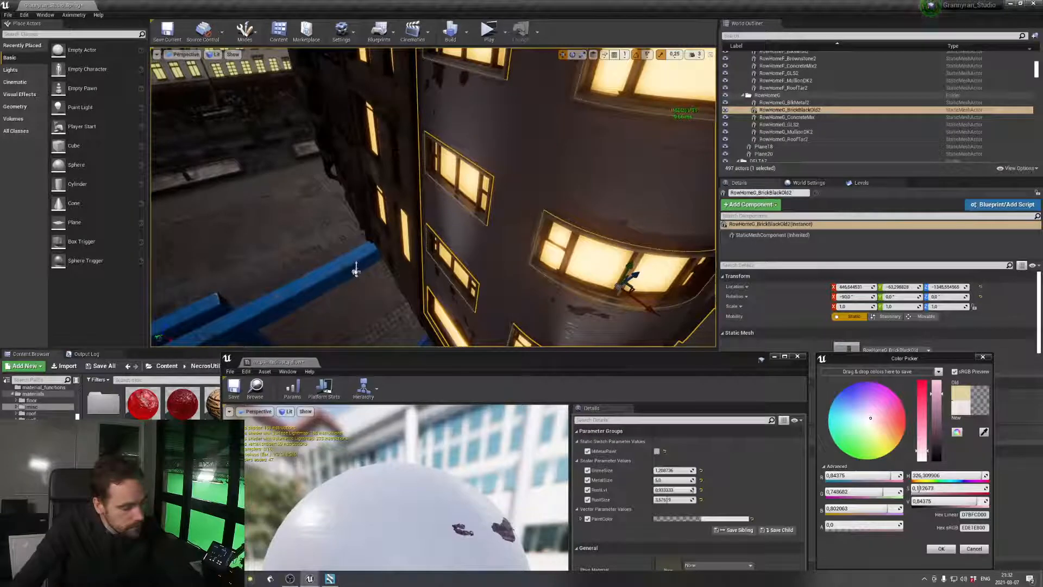
{"action": "right_click_drag", "start_coordinate": [356, 270], "coordinate": [334, 297]}
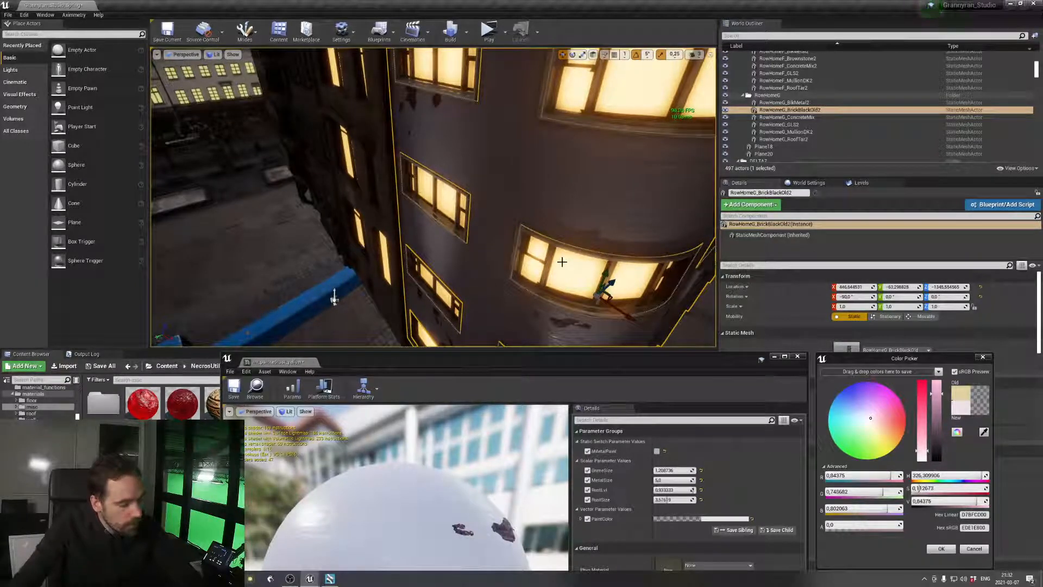
{"action": "right_click_drag", "start_coordinate": [334, 297], "coordinate": [326, 303]}
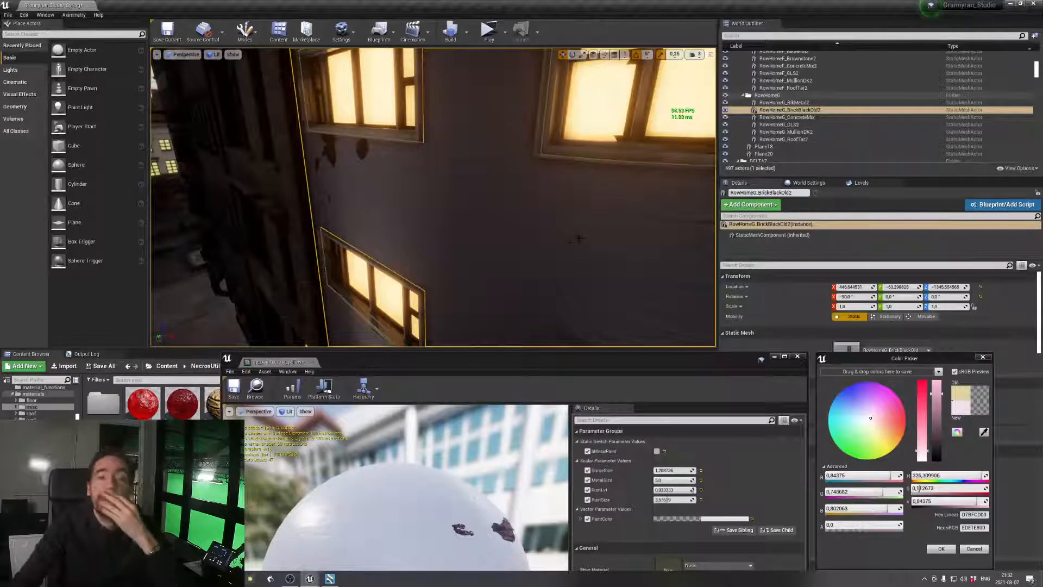
{"action": "right_click_drag", "start_coordinate": [590, 238], "coordinate": [592, 239]}
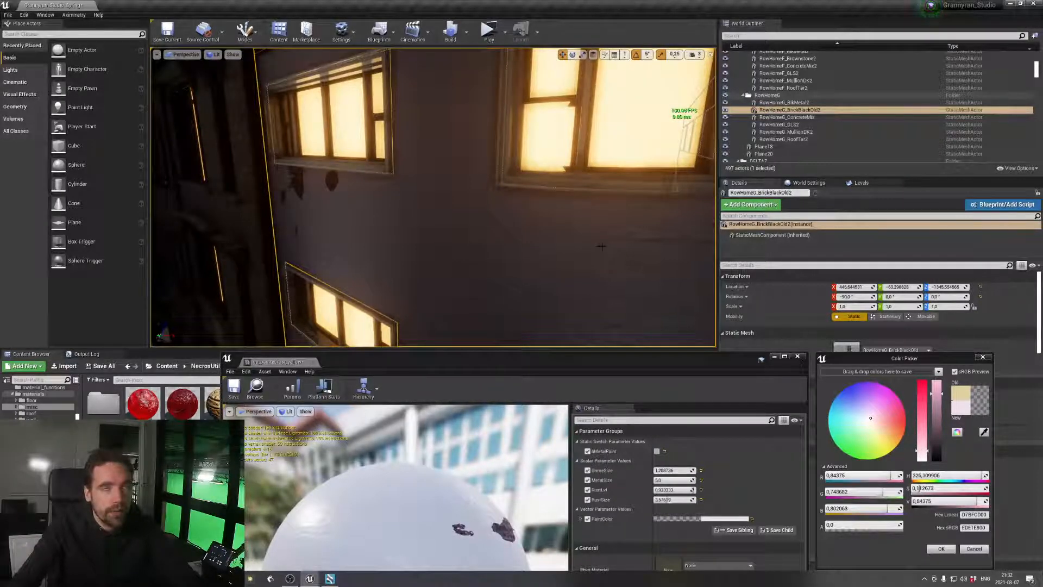
{"action": "right_click_drag", "start_coordinate": [602, 246], "coordinate": [598, 236]}
{"action": "key", "text": "ctrl+s"}
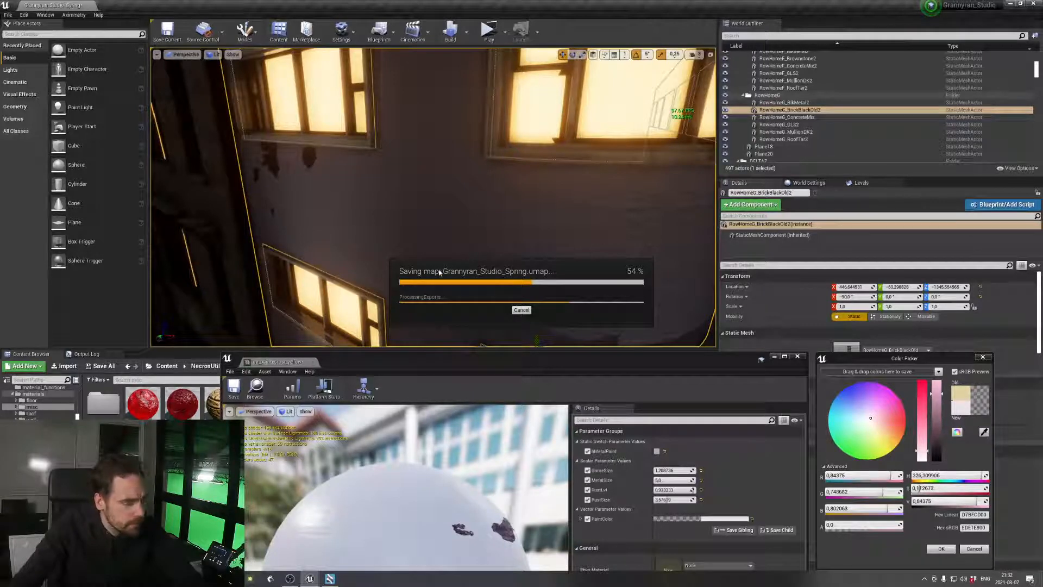
Review the facade and roof edge from around the building and close the mi_paintedrust_yellow material instance
{"action": "mouse_move", "coordinate": [501, 250]}
{"action": "right_mouse_down"}
{"action": "mouse_move", "coordinate": [516, 252]}
{"action": "mouse_move", "coordinate": [513, 304]}
{"action": "mouse_move", "coordinate": [481, 313]}
{"action": "mouse_move", "coordinate": [466, 307]}
{"action": "mouse_move", "coordinate": [459, 267]}
{"action": "mouse_move", "coordinate": [421, 247]}
{"action": "mouse_move", "coordinate": [509, 263]}
{"action": "right_mouse_up"}
{"action": "key", "text": "a"}
{"action": "key", "text": "w"}
{"action": "key", "text": "s"}
{"action": "key", "text": "s"}
{"action": "key", "text": "s"}
{"action": "key", "text": "w"}
{"action": "key", "text": "e"}
{"action": "key", "text": "w"}
{"action": "key", "text": "s"}
{"action": "key", "text": "w"}
{"action": "key", "text": "w"}
{"action": "key", "text": "s"}
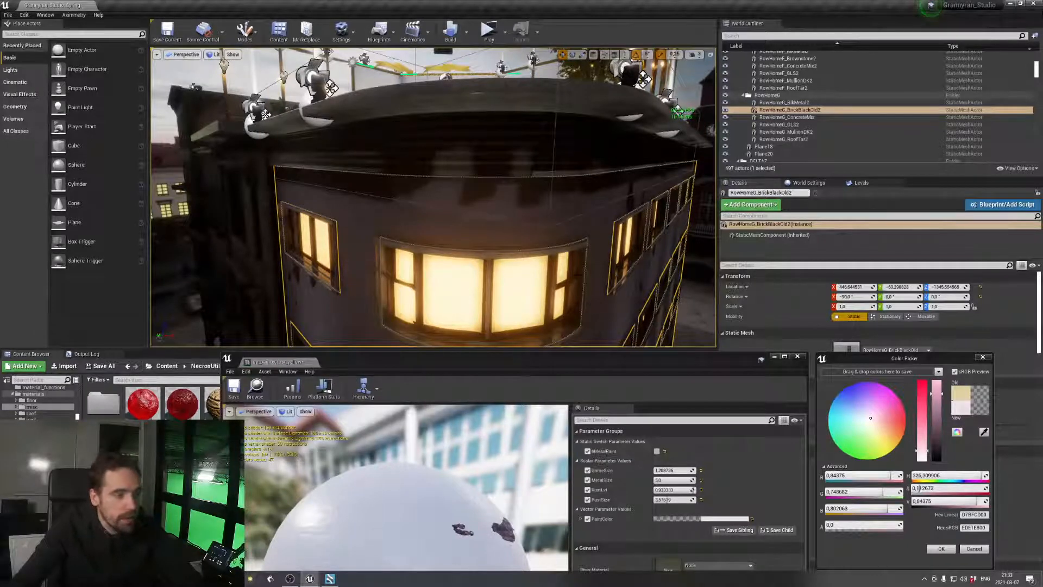
{"action": "left_click", "coordinate": [798, 357]}
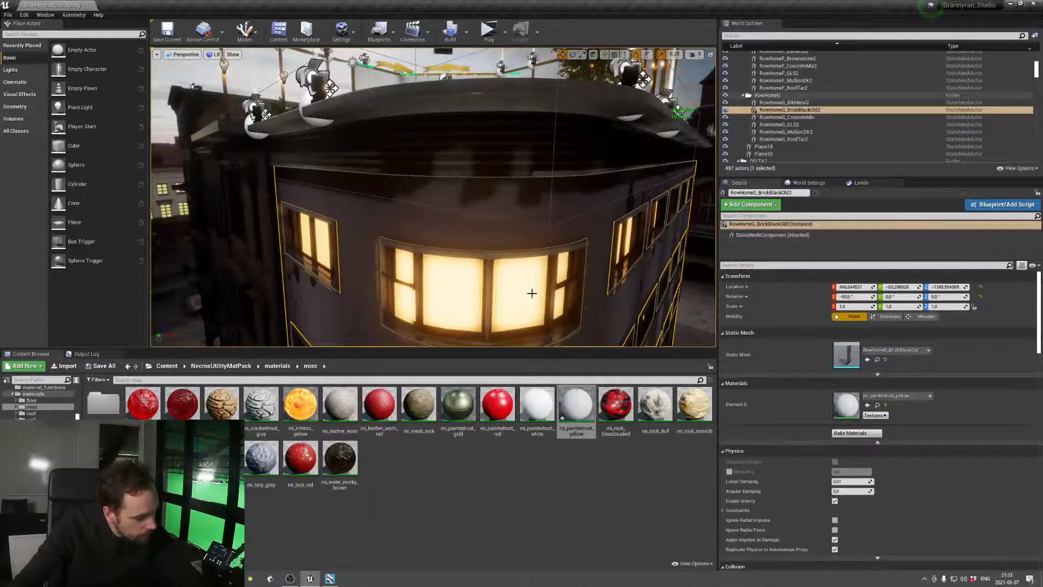
Inspect the painted facade on the building's curved corner, from the roof edge down past the window rows
{"action": "right_click_drag", "start_coordinate": [434, 197], "coordinate": [437, 218]}
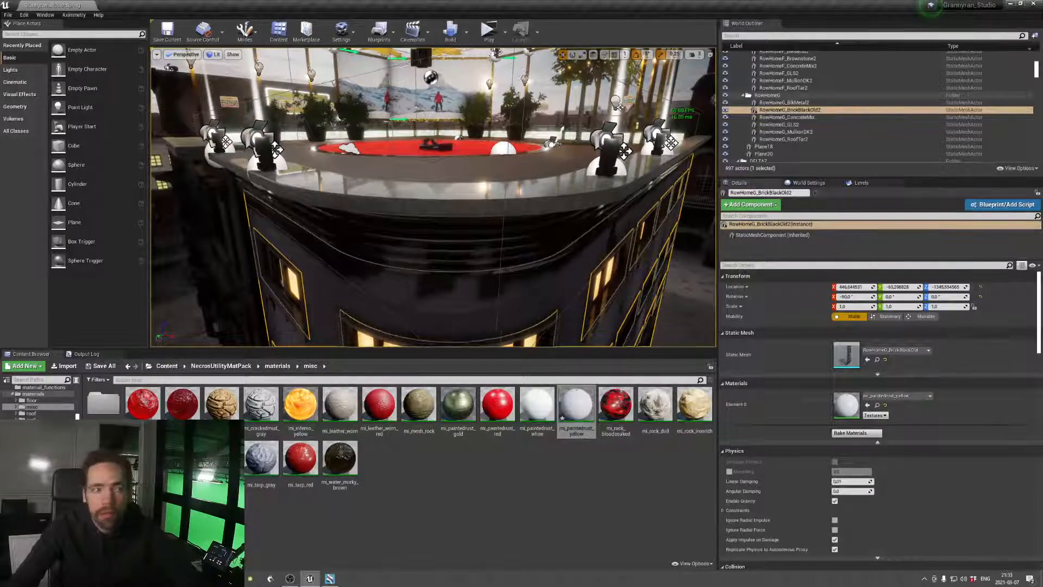
{"action": "right_click_drag", "start_coordinate": [433, 218], "coordinate": [433, 253]}
{"action": "key", "text": "w"}
{"action": "key", "text": "s"}
{"action": "right_click_drag", "start_coordinate": [433, 197], "coordinate": [430, 232]}
{"action": "key", "text": "w"}
{"action": "key", "text": "w"}
{"action": "right_click_drag", "start_coordinate": [495, 243], "coordinate": [495, 239]}
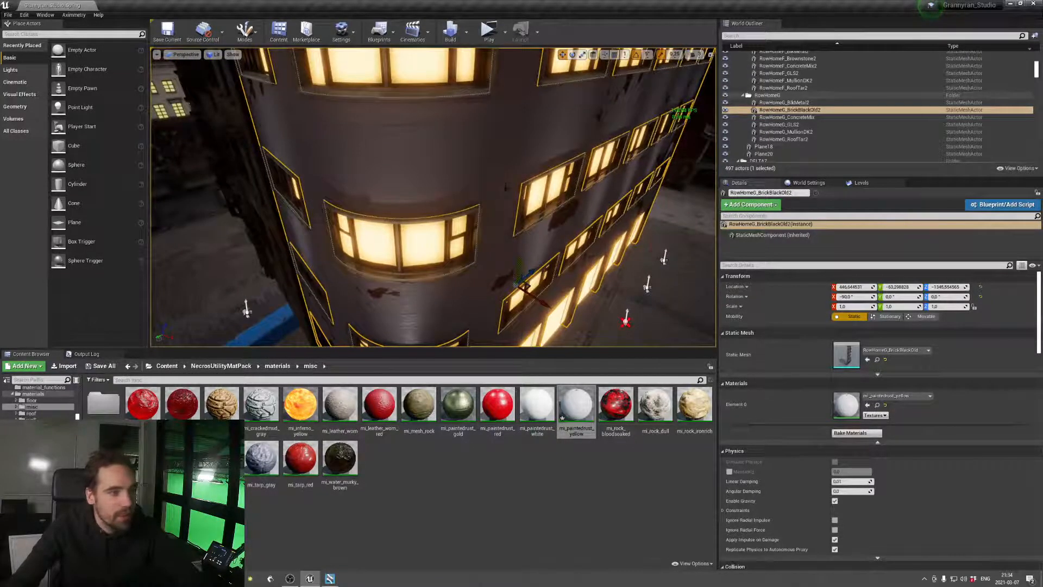
Look over the red rooftop stage area and come back to the curved corner facade
{"action": "key", "text": "s"}
{"action": "right_click_drag", "start_coordinate": [504, 195], "coordinate": [499, 102]}
{"action": "key", "text": "w"}
{"action": "key", "text": "w"}
{"action": "key", "text": "s"}
{"action": "key", "text": "s"}
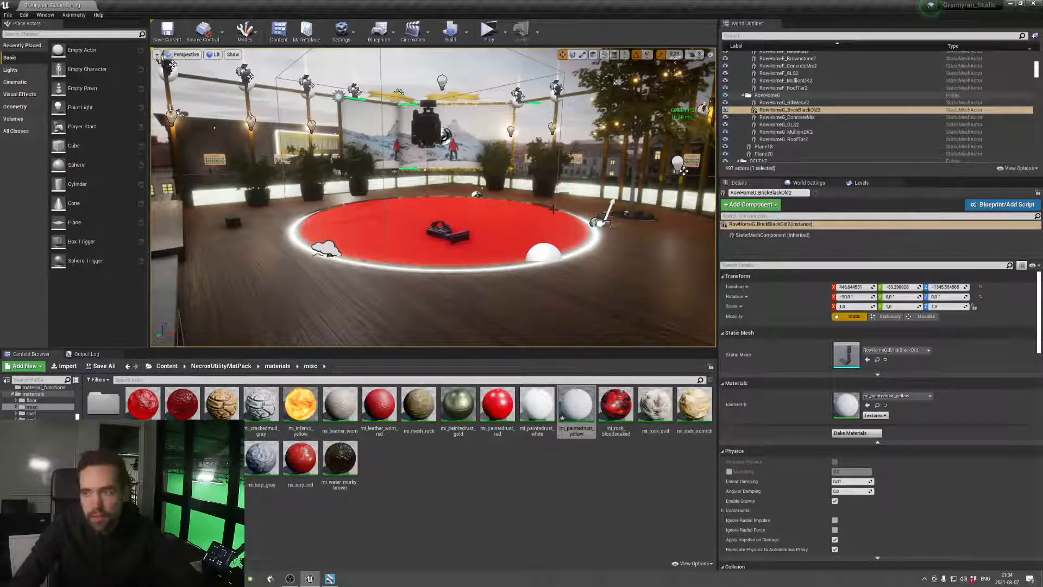
{"action": "right_click_drag", "start_coordinate": [574, 202], "coordinate": [582, 343]}
{"action": "key", "text": "s"}
{"action": "key", "text": "s"}
{"action": "key", "text": "w"}
Open the mi_paintedrust_yellow material instance and lower its rust level to about 0.28
{"action": "double_click", "coordinate": [577, 405]}
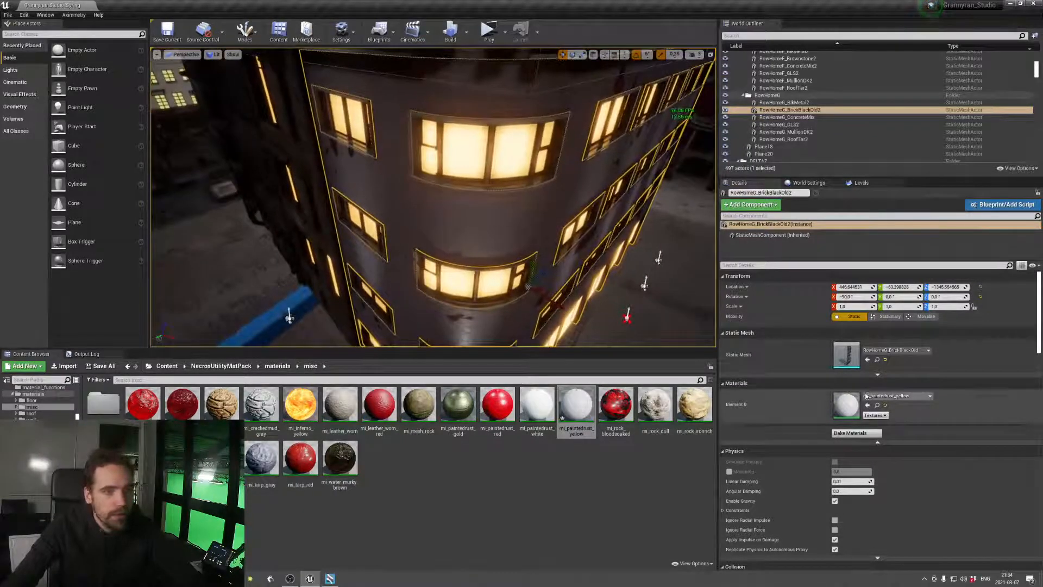
{"action": "mouse_move", "coordinate": [678, 371]}
{"action": "left_mouse_down"}
{"action": "mouse_move", "coordinate": [822, 321]}
{"action": "mouse_move", "coordinate": [662, 375]}
{"action": "left_mouse_up"}
{"action": "key", "text": "s"}
{"action": "right_click_drag", "start_coordinate": [625, 293], "coordinate": [634, 229]}
{"action": "key", "text": "d"}
{"action": "key", "text": "s"}
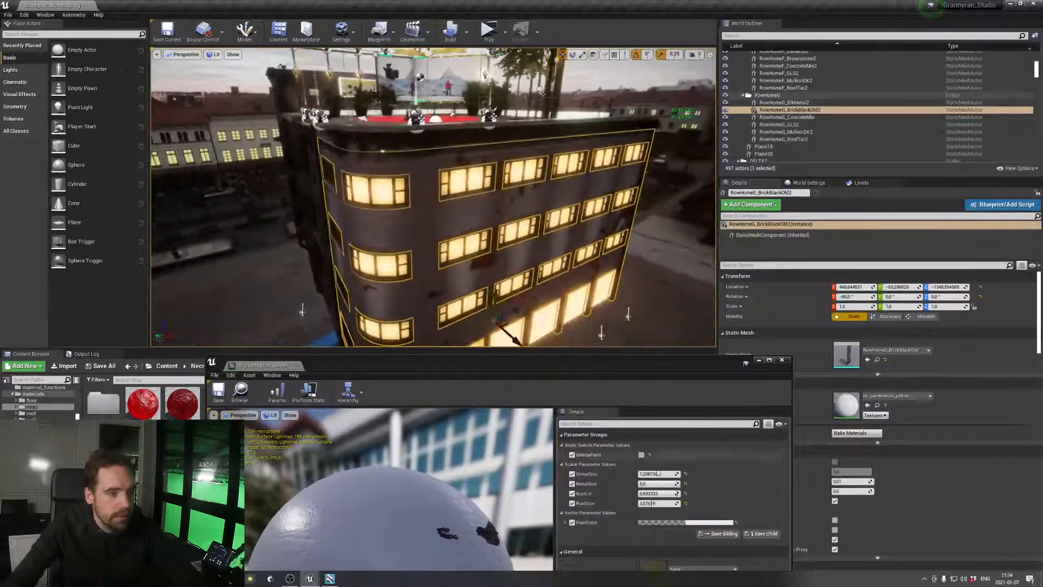
{"action": "mouse_move", "coordinate": [658, 494]}
{"action": "left_mouse_down"}
{"action": "mouse_move", "coordinate": [641, 494]}
{"action": "mouse_move", "coordinate": [675, 493]}
{"action": "mouse_move", "coordinate": [651, 496]}
{"action": "left_mouse_up"}
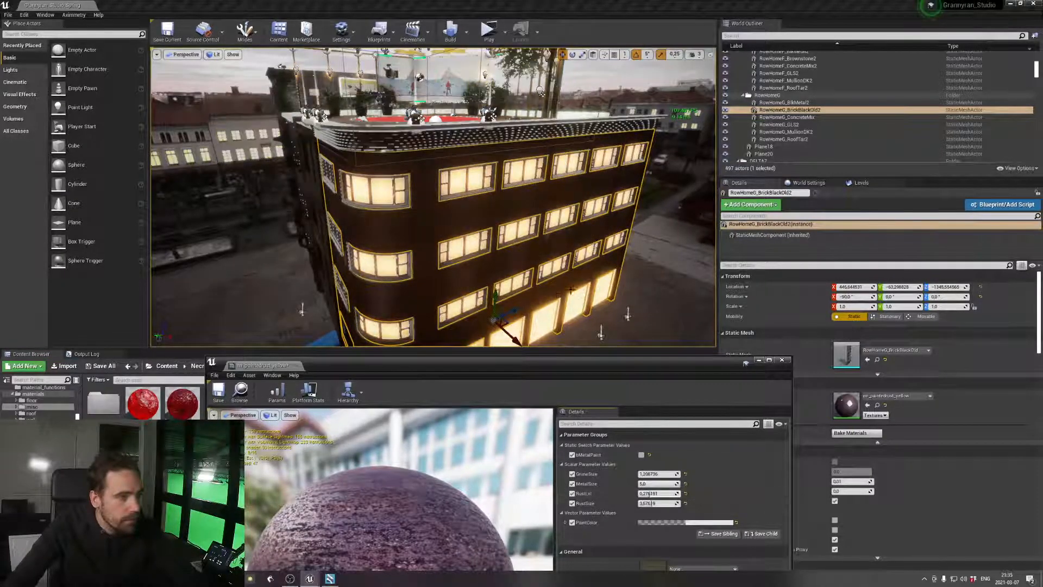
Review the changed facade around the building's corner and side wall, and close the material instance
{"action": "right_click_drag", "start_coordinate": [522, 228], "coordinate": [473, 249]}
{"action": "key", "text": "w"}
{"action": "key", "text": "s"}
{"action": "key", "text": "w"}
{"action": "key", "text": "s"}
{"action": "left_click", "coordinate": [655, 277]}
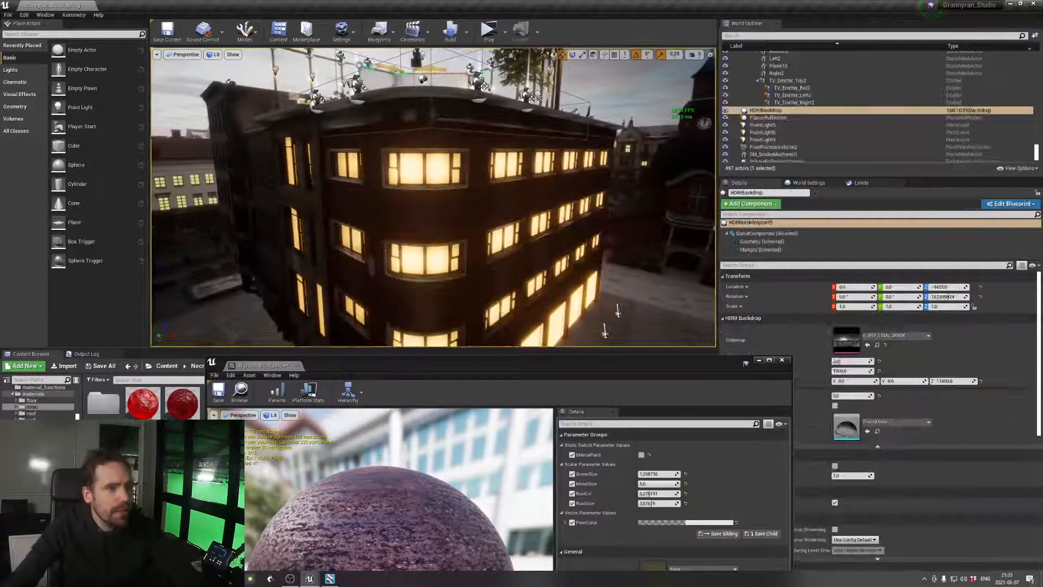
{"action": "key", "text": "e"}
{"action": "right_click_drag", "start_coordinate": [655, 277], "coordinate": [633, 288]}
{"action": "key", "text": "w"}
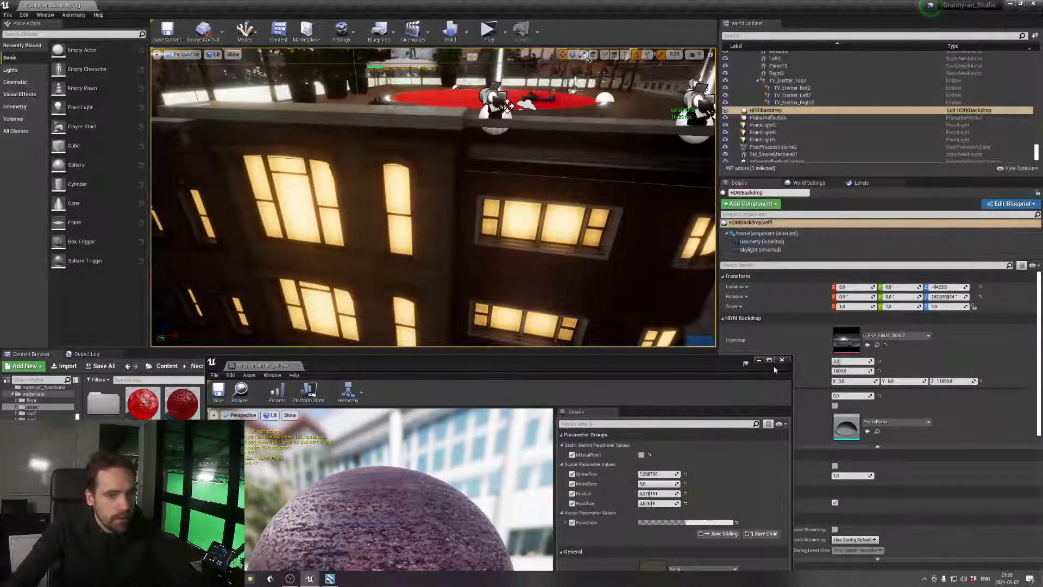
{"action": "left_click", "coordinate": [593, 234]}
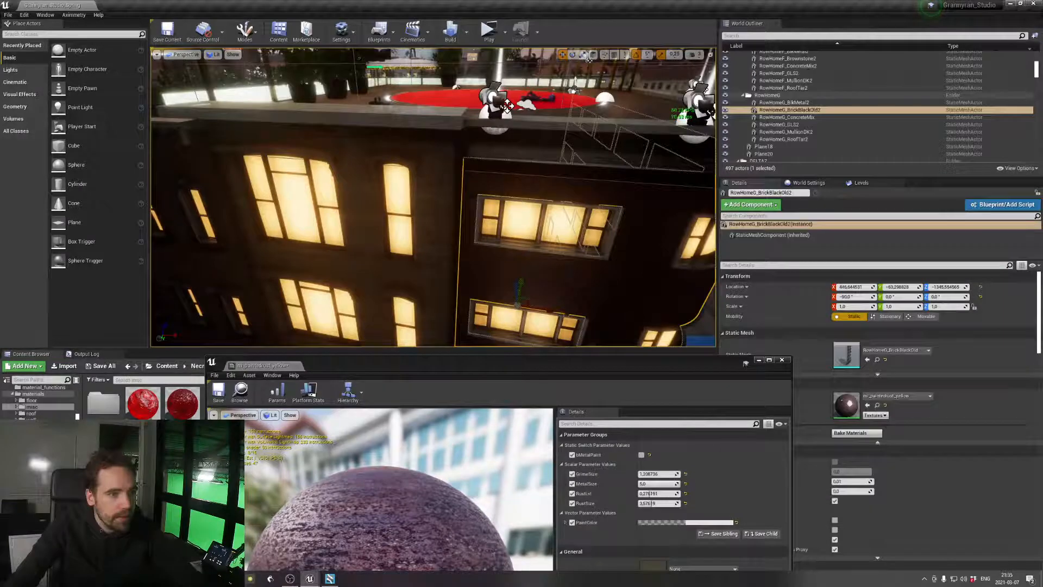
{"action": "left_click", "coordinate": [780, 361]}
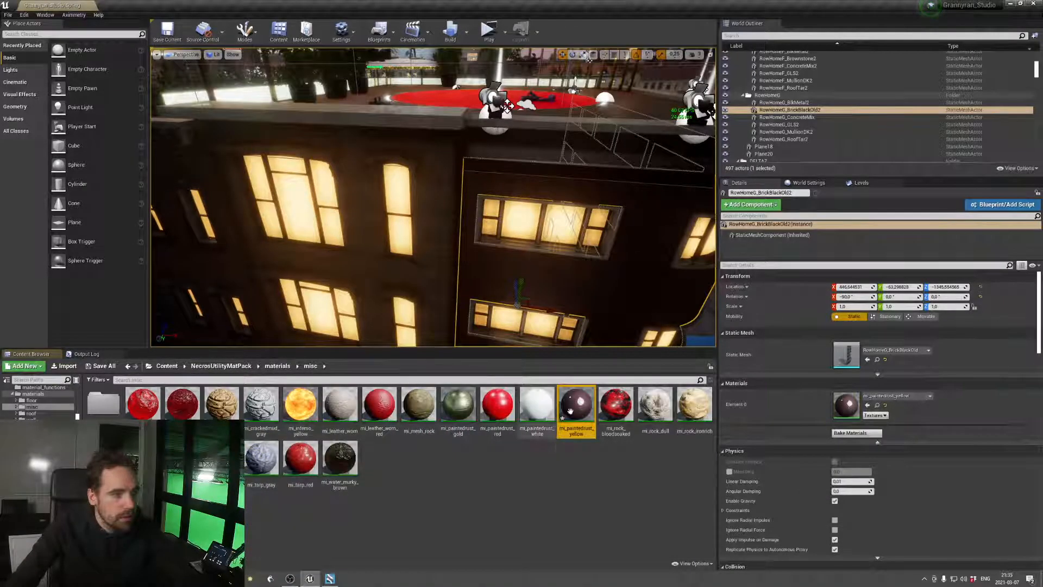
Apply the mi_paintedrust_yellow material to the adjoining RowHomeF_Brownstone2 facade
{"action": "left_click", "coordinate": [433, 255]}
{"action": "left_click_drag", "start_coordinate": [583, 400], "coordinate": [850, 407]}
{"action": "right_click_drag", "start_coordinate": [434, 239], "coordinate": [443, 186]}
{"action": "key", "text": "s"}
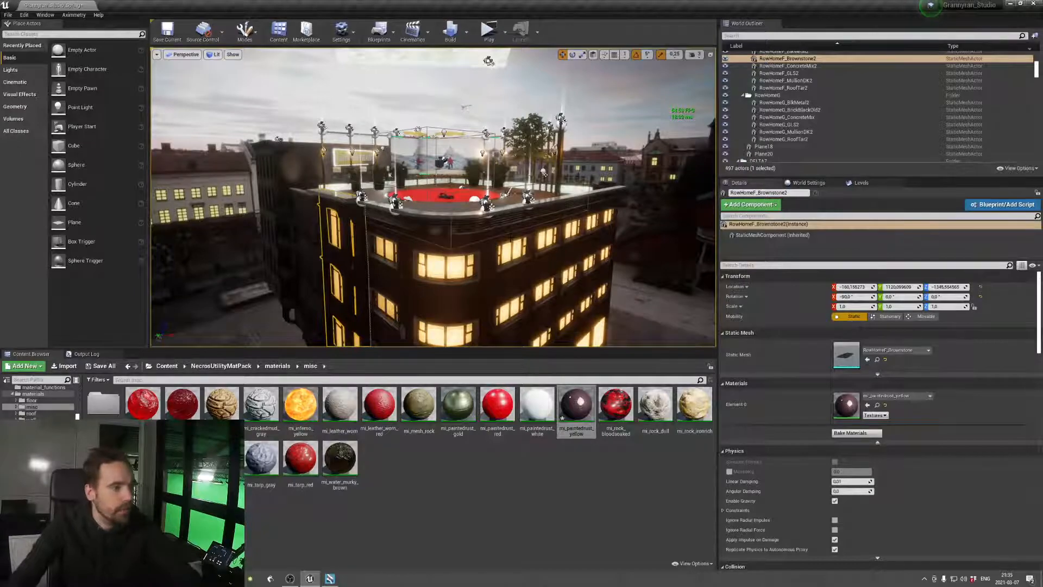
Apply the mi_paintedrust_yellow material to the RowHomeE_BrickOld2 wall beside the large windows
{"action": "key", "text": "w"}
{"action": "right_click_drag", "start_coordinate": [511, 238], "coordinate": [498, 261]}
{"action": "key", "text": "w"}
{"action": "left_click", "coordinate": [429, 209]}
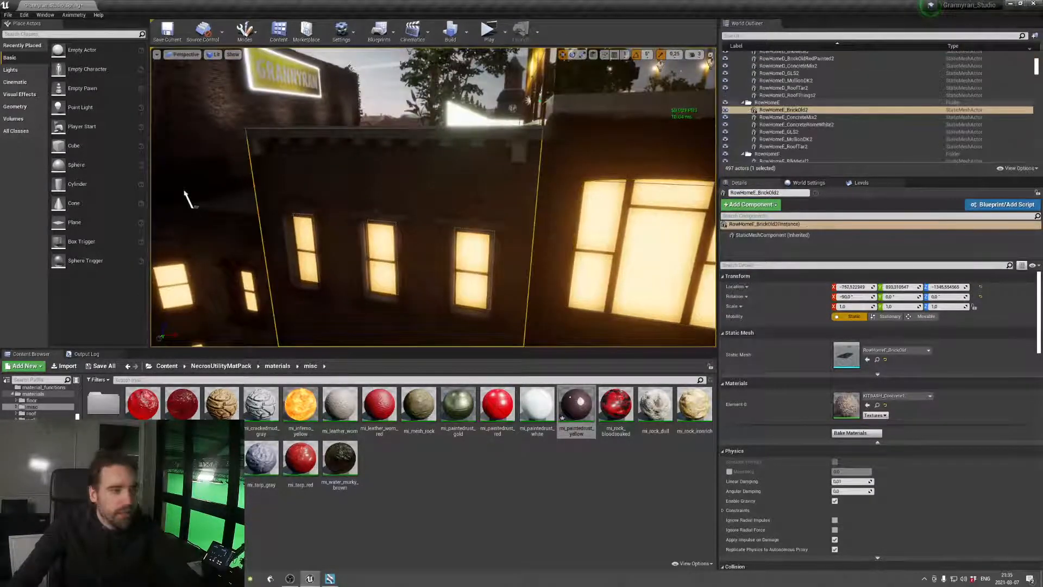
{"action": "left_click_drag", "start_coordinate": [595, 399], "coordinate": [847, 410]}
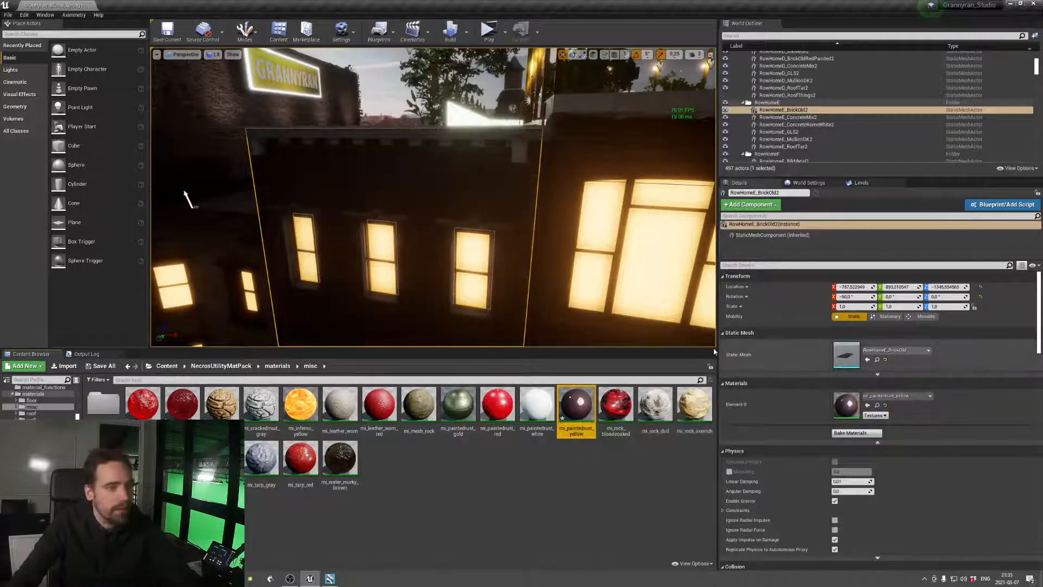
Apply mi_paintedrust_yellow to RowHomeC_ConcreteMix2, the wall carrying the Grannyran sign
{"action": "right_click_drag", "start_coordinate": [489, 217], "coordinate": [462, 214]}
{"action": "key", "text": "w"}
{"action": "key", "text": "e"}
{"action": "key", "text": "w"}
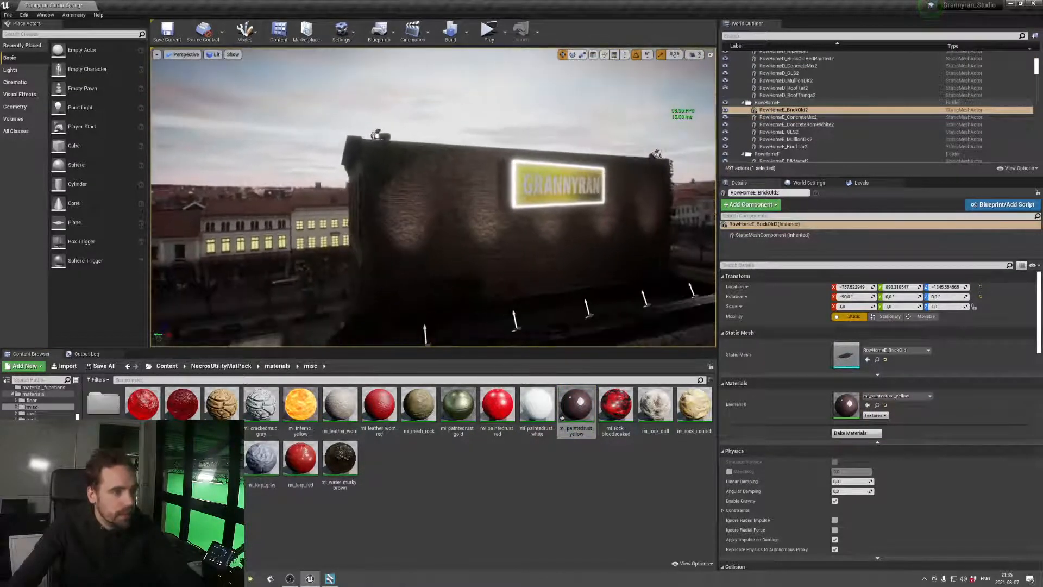
{"action": "left_click", "coordinate": [467, 217]}
{"action": "left_click_drag", "start_coordinate": [577, 405], "coordinate": [837, 407]}
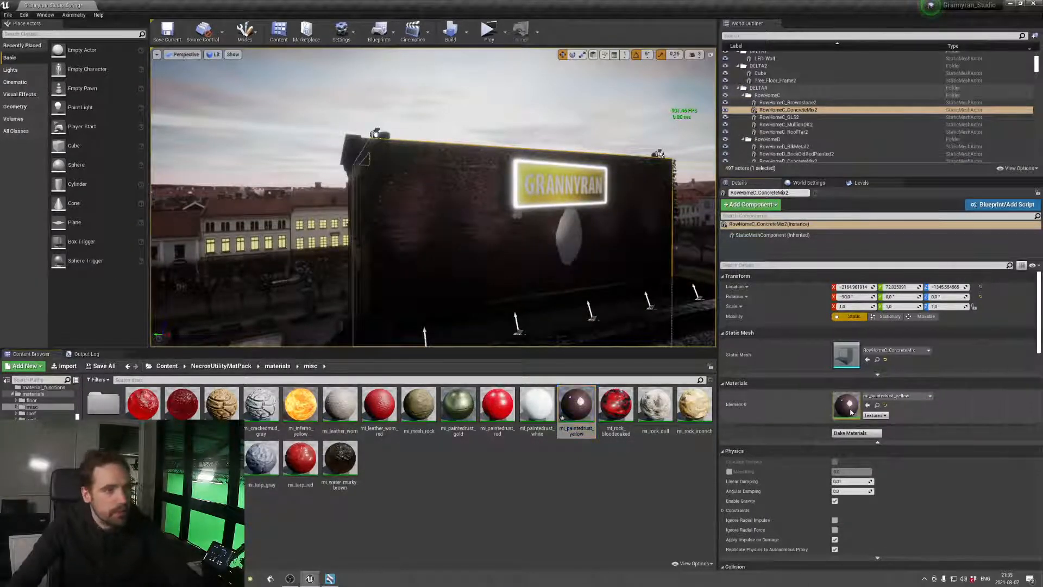
Open the sign wall's material instance and try raising its rust level to about 0.97
{"action": "double_click", "coordinate": [846, 406]}
{"action": "left_click_drag", "start_coordinate": [638, 360], "coordinate": [642, 275]}
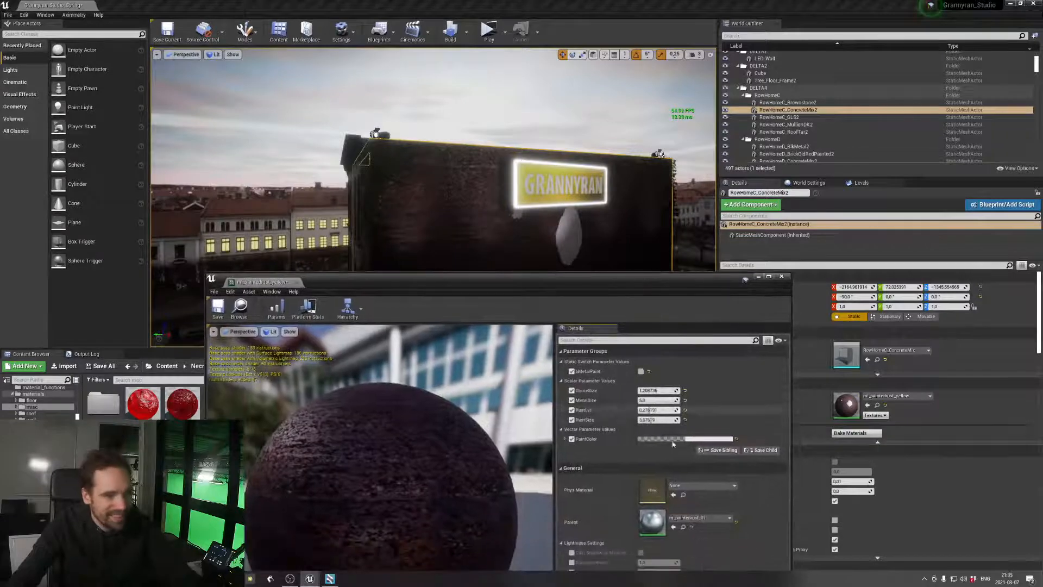
{"action": "left_click_drag", "start_coordinate": [655, 410], "coordinate": [674, 411]}
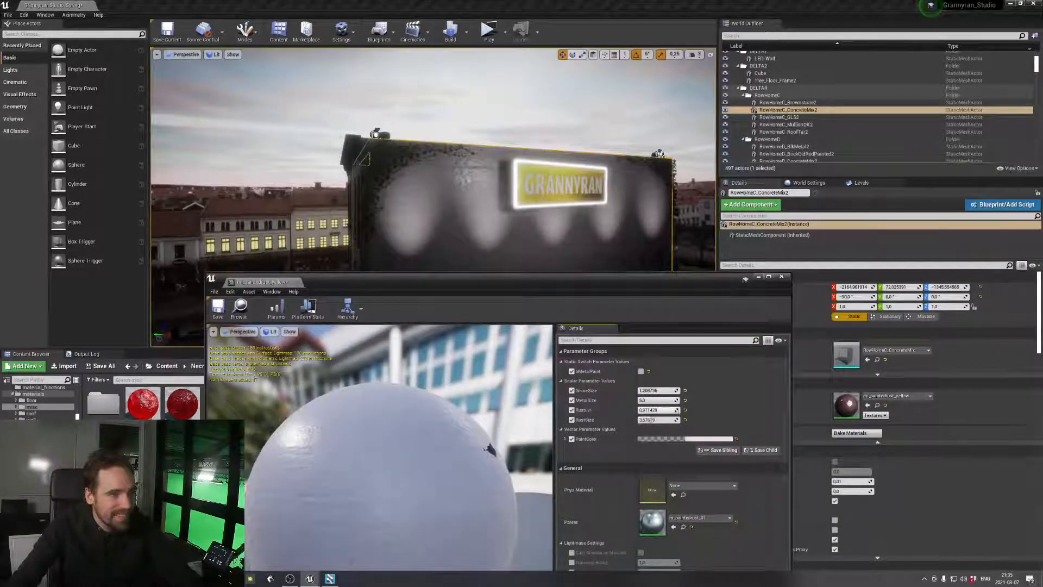
{"action": "key", "text": "s"}
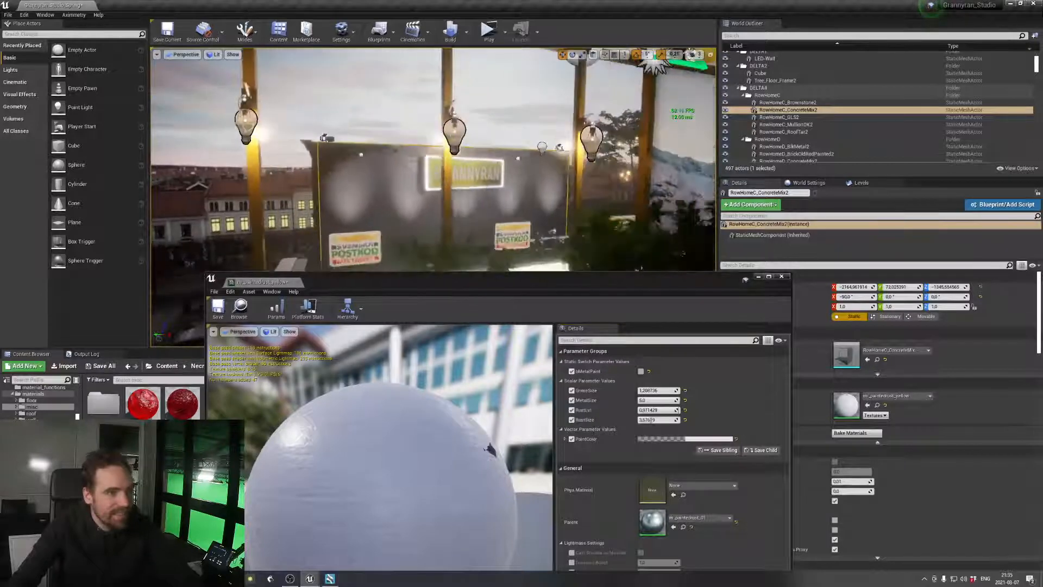
{"action": "key", "text": "a"}
Undo the rust level change and the sign wall's material replacement, and close the material instance
{"action": "key", "text": "ctrl+z"}
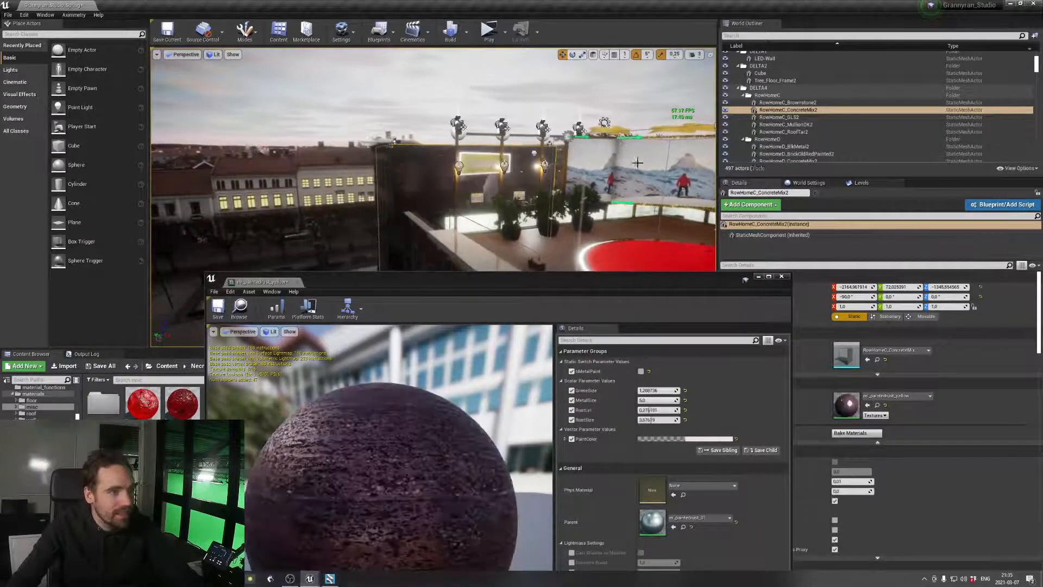
{"action": "key", "text": "ctrl+z"}
{"action": "left_click", "coordinate": [785, 278]}
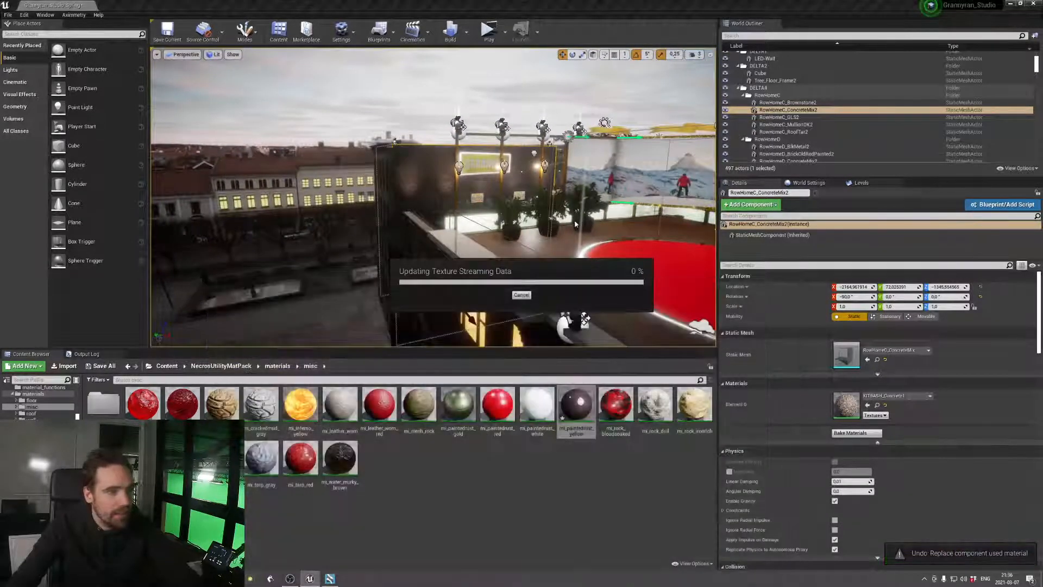
Frame the whole rooftop set and save the Grannyran_Studio_Spring level
{"action": "key", "text": "d"}
{"action": "right_click_drag", "start_coordinate": [572, 219], "coordinate": [562, 244]}
{"action": "key", "text": "d"}
{"action": "key", "text": "w"}
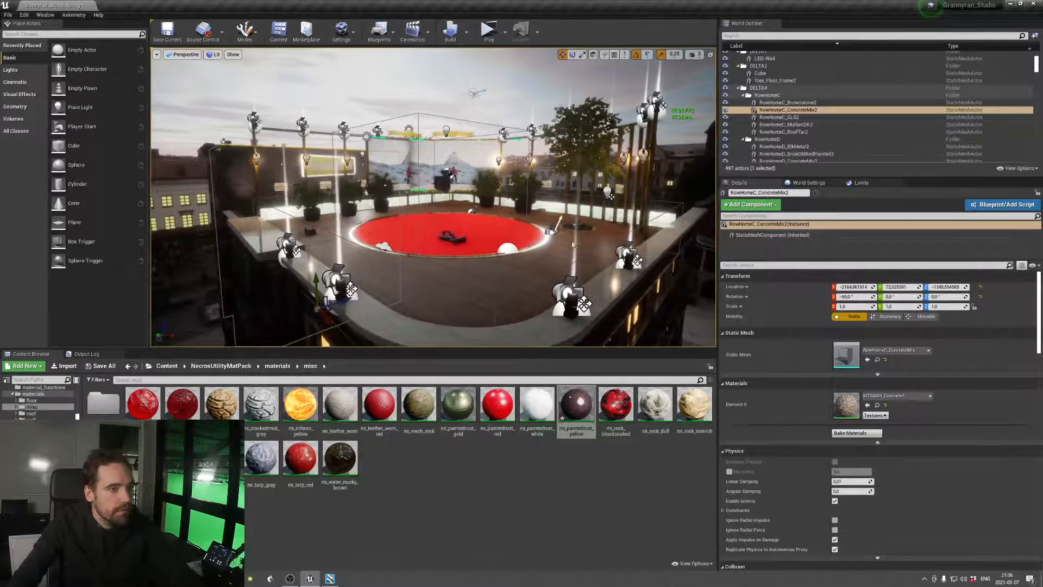
{"action": "key", "text": "ctrl+s"}
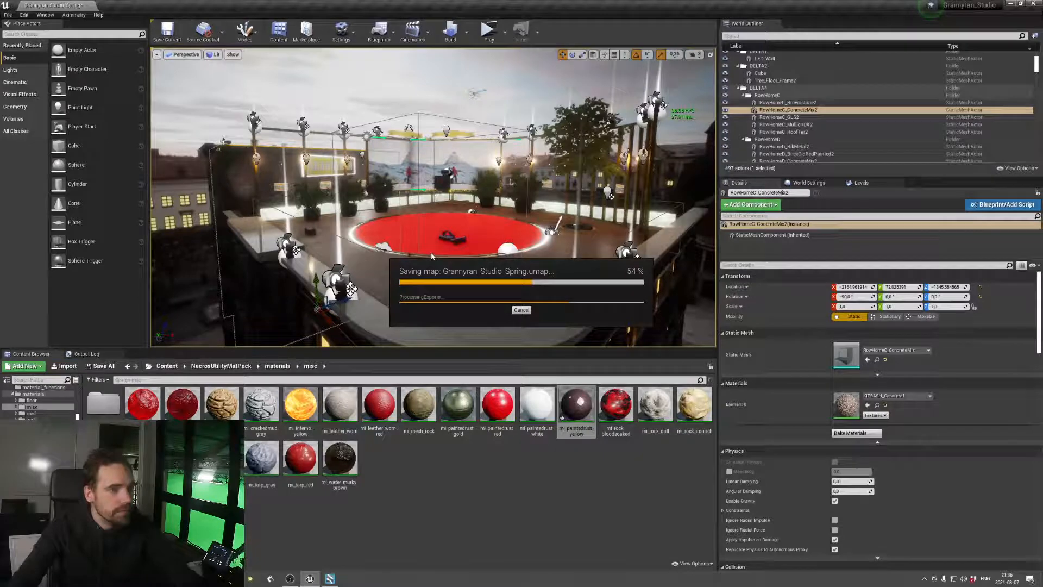
Run the level, check the set in Aximmetry's live preview, and return to the Unreal editor
{"action": "right_click_drag", "start_coordinate": [431, 252], "coordinate": [367, 252]}
{"action": "key", "text": "a"}
{"action": "key", "text": "w"}
{"action": "left_click", "coordinate": [375, 296]}
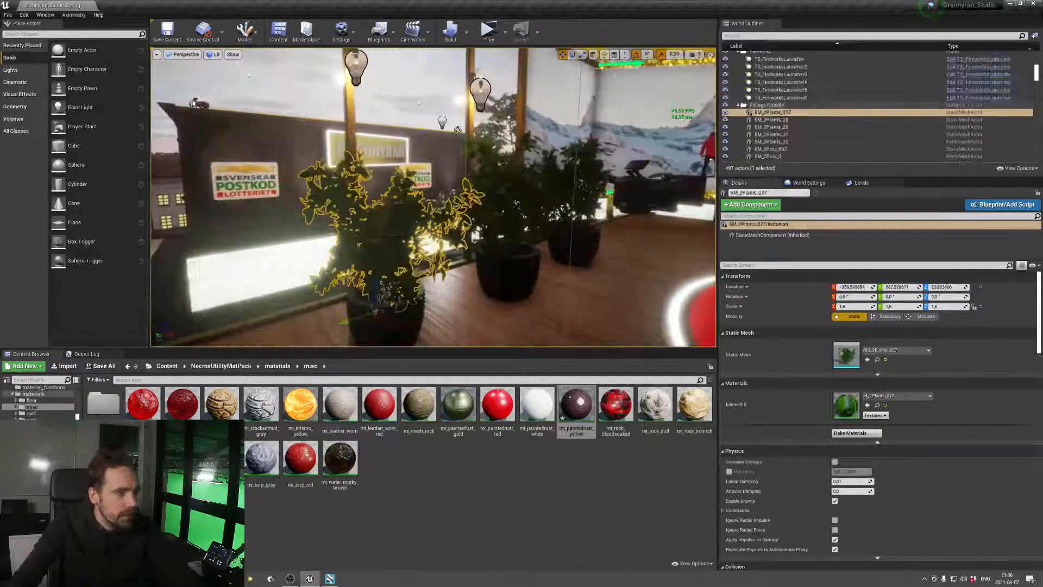
{"action": "left_click", "coordinate": [506, 42]}
{"action": "key", "text": "alt+Tab"}
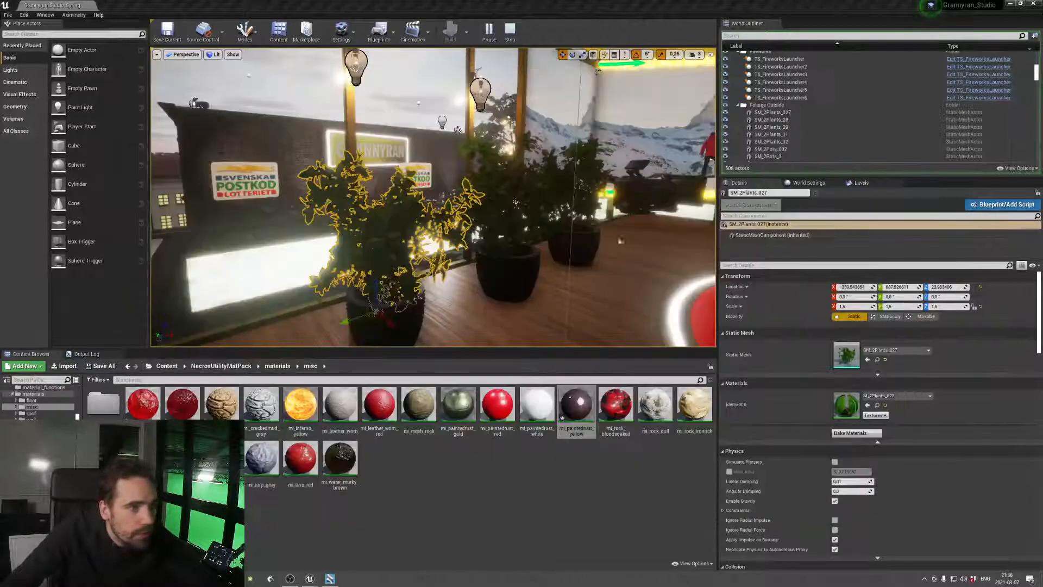
{"action": "key", "text": "alt+Tab"}
{"action": "left_click", "coordinate": [333, 363]}
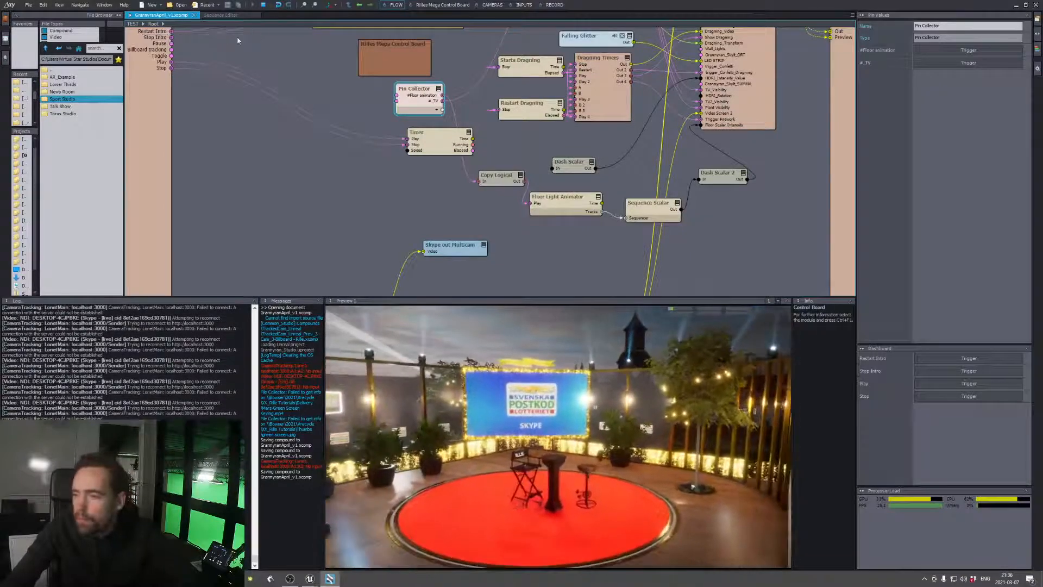
{"action": "key", "text": "alt+Tab"}
{"action": "left_click", "coordinate": [617, 253]}
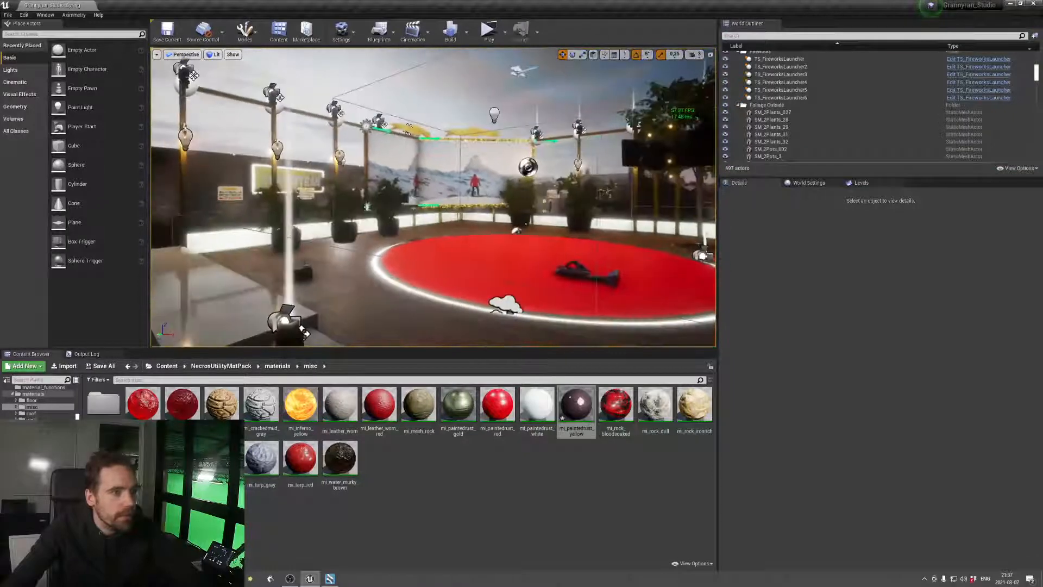
Duplicate Plane19, the video surface of the TV2 screen
{"action": "left_click", "coordinate": [391, 153]}
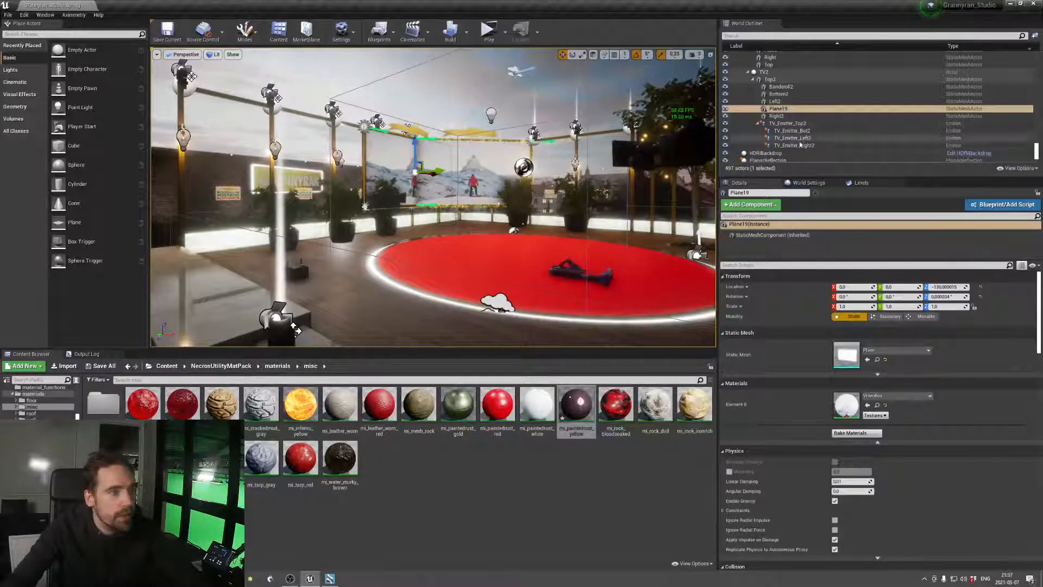
{"action": "right_click", "coordinate": [785, 111]}
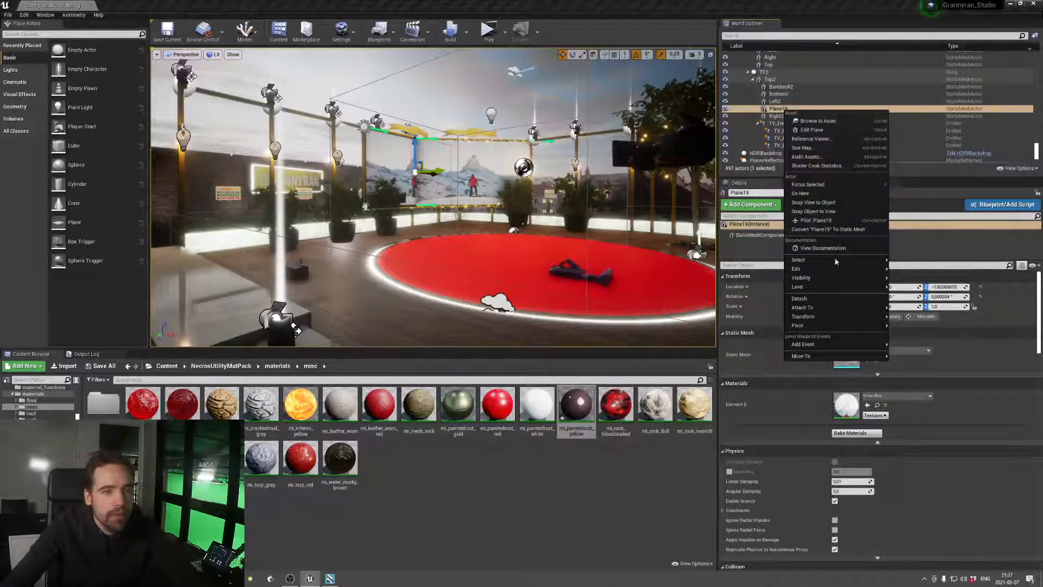
{"action": "left_click", "coordinate": [777, 94]}
{"action": "left_click", "coordinate": [785, 110]}
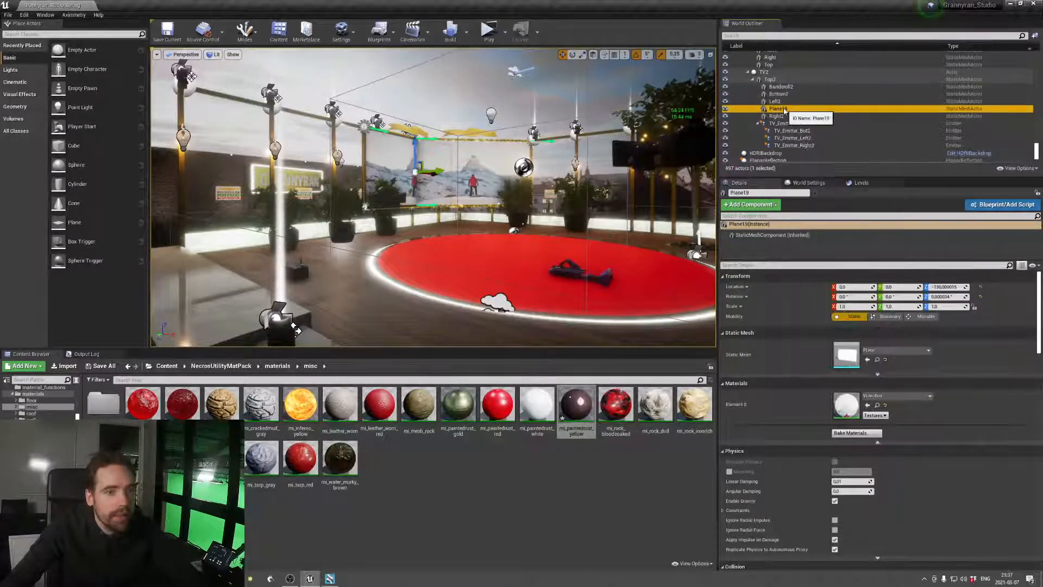
{"action": "key", "text": "ctrl+w"}
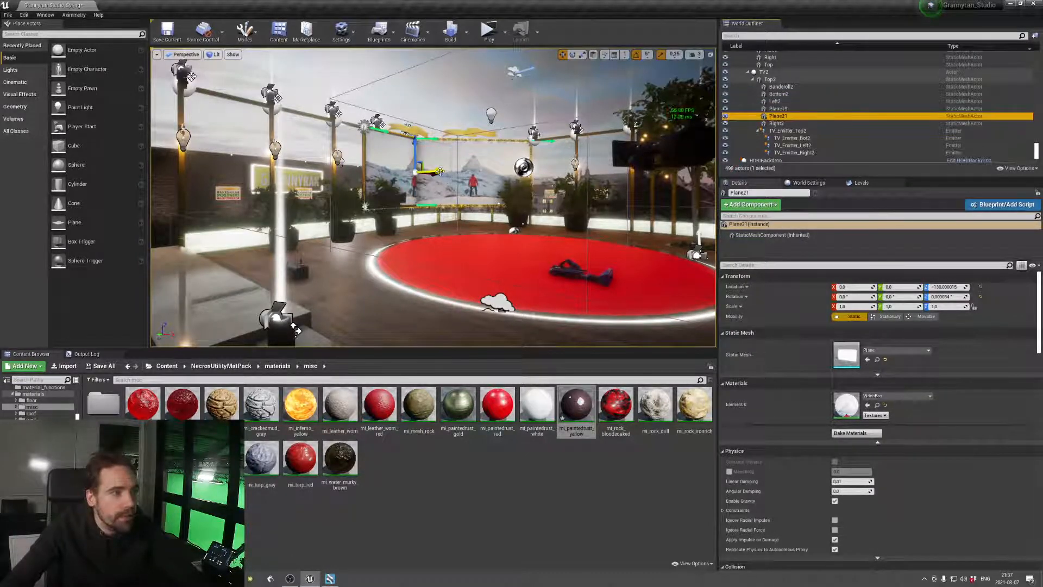
Move the duplicated video plane out in front of the LED wall and rotate it about its vertical axis
{"action": "left_click_drag", "start_coordinate": [440, 172], "coordinate": [484, 177]}
{"action": "key", "text": "e"}
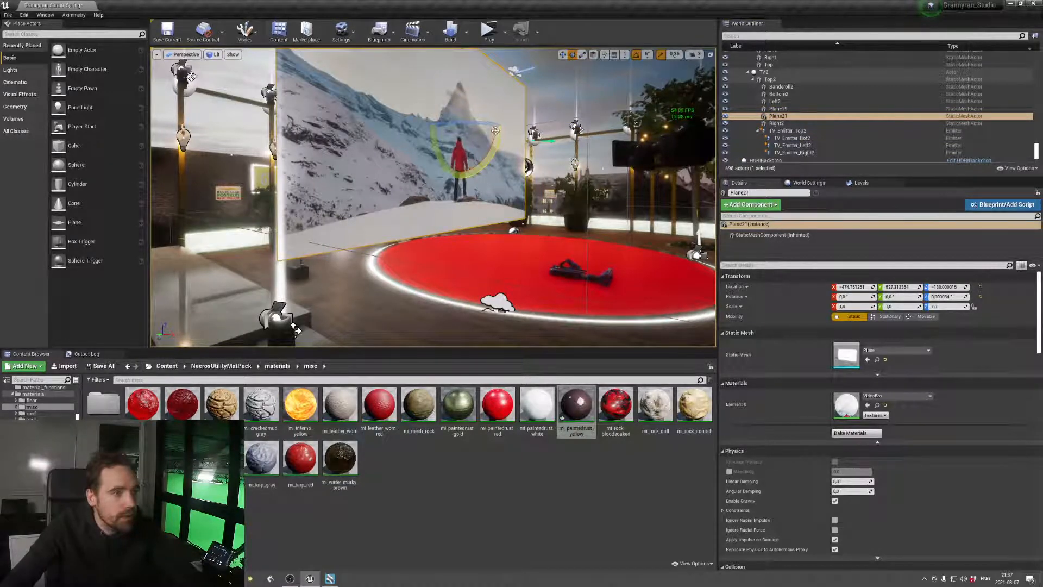
{"action": "left_click_drag", "start_coordinate": [495, 130], "coordinate": [505, 129]}
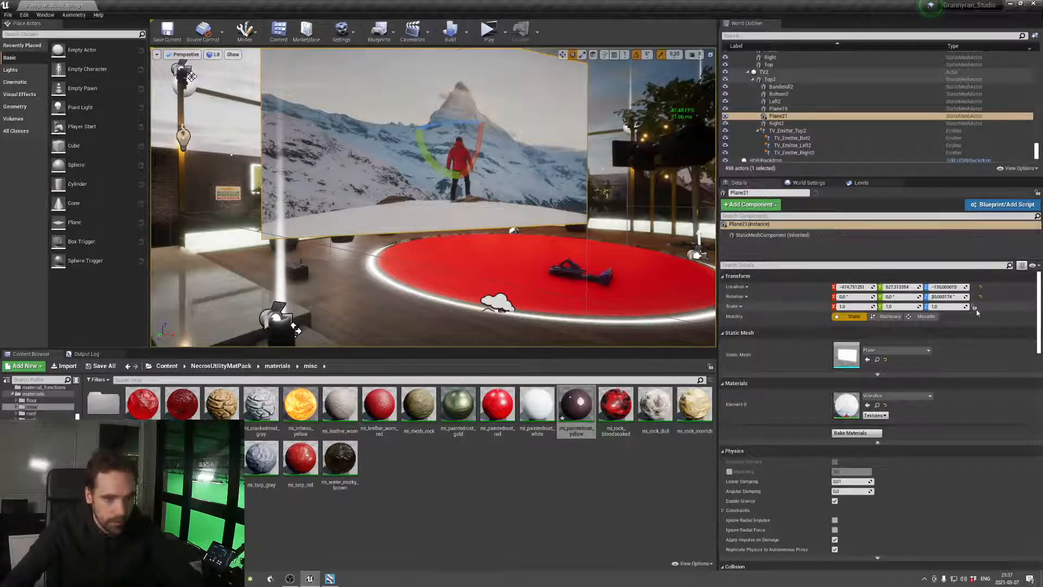
Scale the duplicated video plane uniformly to 0.4825 and move it lower in front of the red stage, keeping it selected
{"action": "left_click_drag", "start_coordinate": [853, 307], "coordinate": [829, 307]}
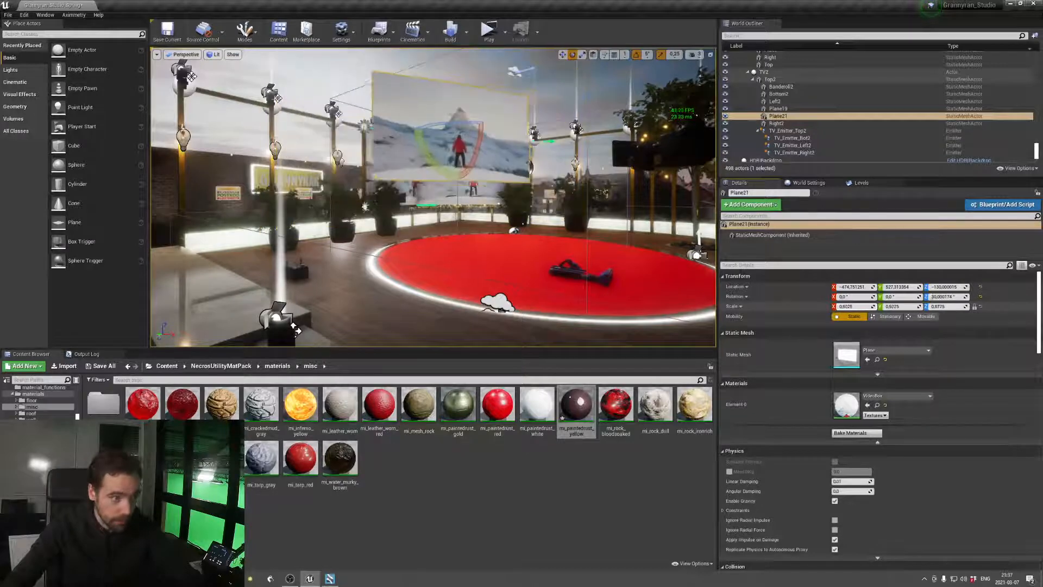
{"action": "key", "text": "w"}
{"action": "left_click_drag", "start_coordinate": [470, 110], "coordinate": [587, 220]}
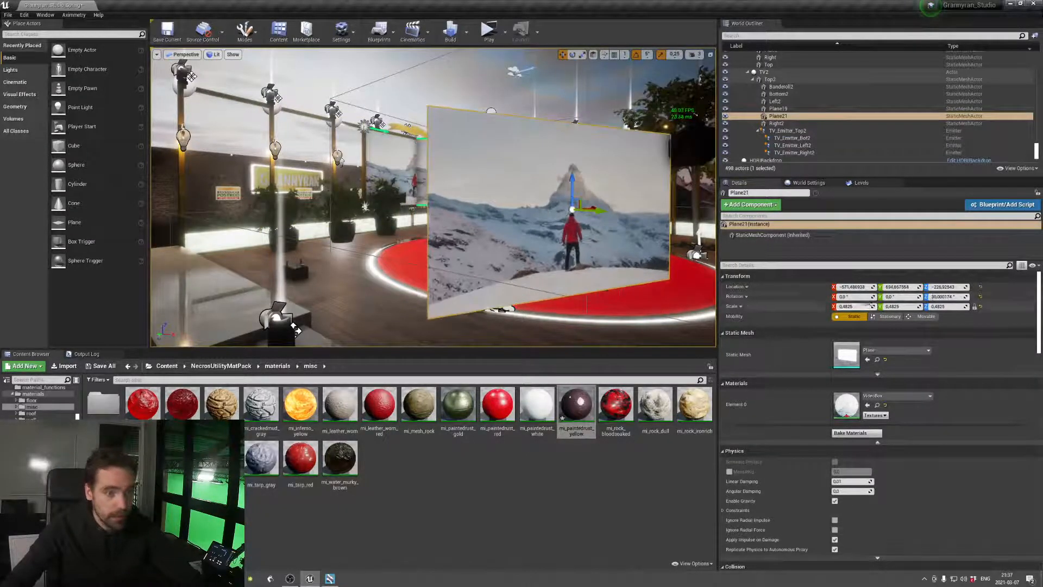
{"action": "left_click", "coordinate": [778, 115]}
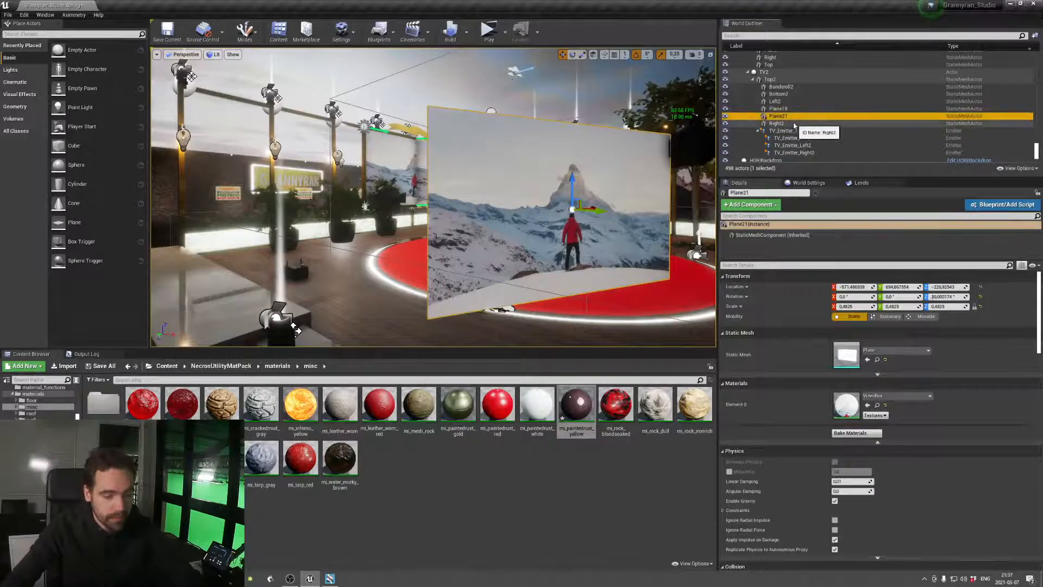
Rename the duplicated video plane in the outliner as RichardsARTest
{"action": "key", "text": "F2"}
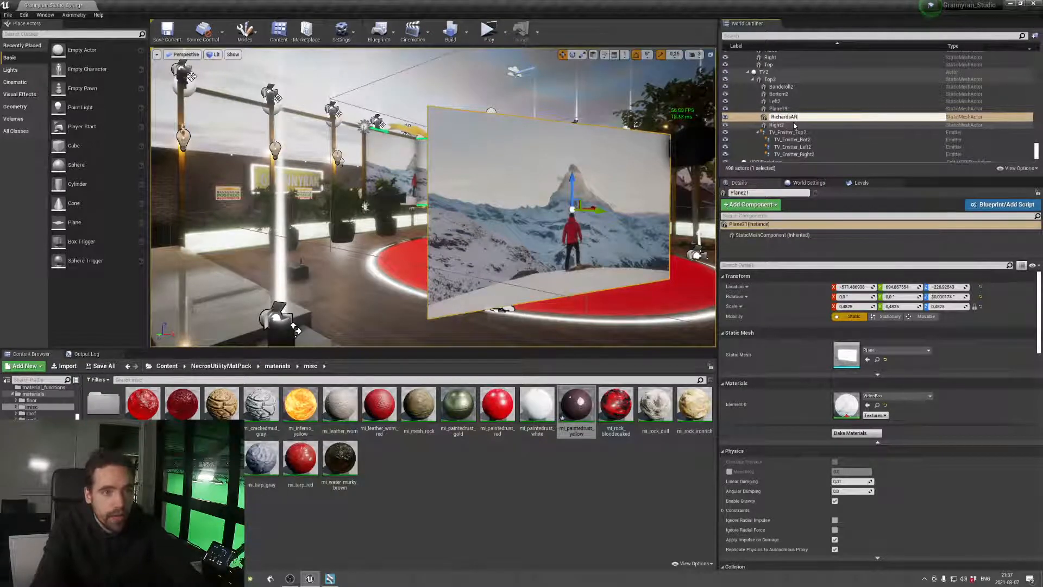
{"action": "type", "text": "RichardsARTes"}
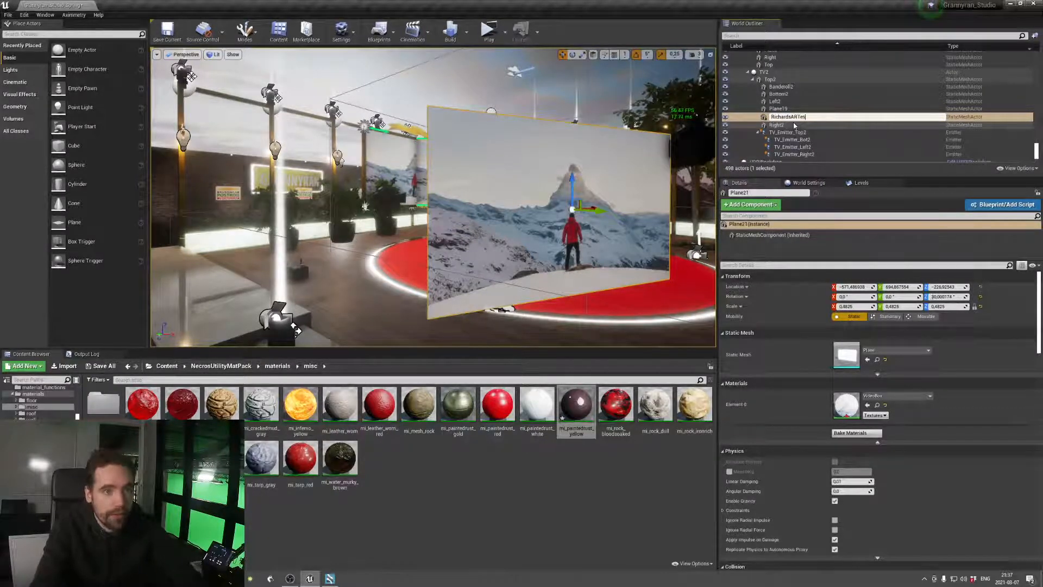
{"action": "type", "text": "t"}
{"action": "key", "text": "Return"}
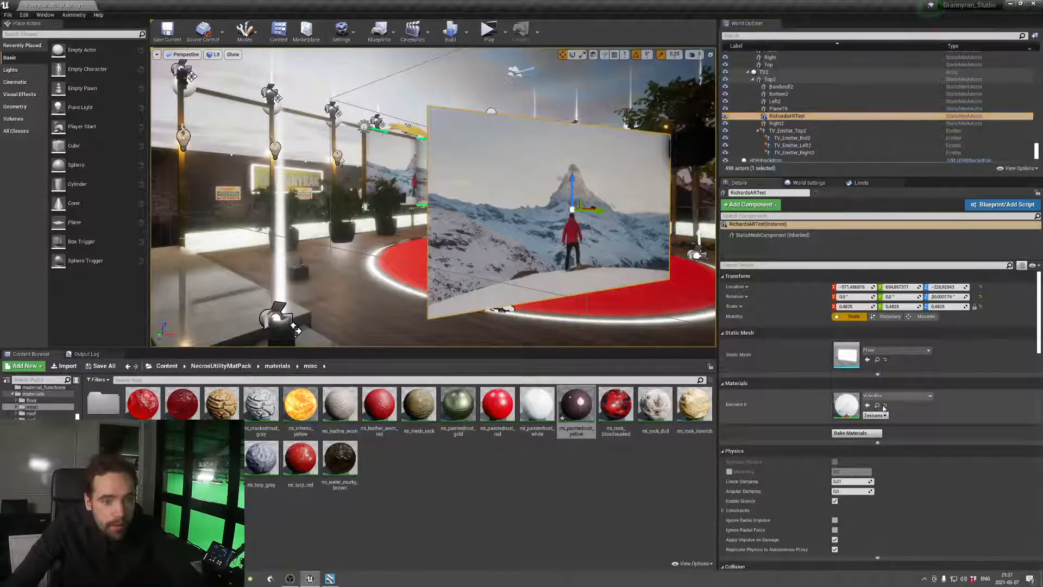
Locate the plane's VideoBox material among the project assets and rotate the RichardsARTest plane slightly about its vertical axis
{"action": "left_click", "coordinate": [877, 405]}
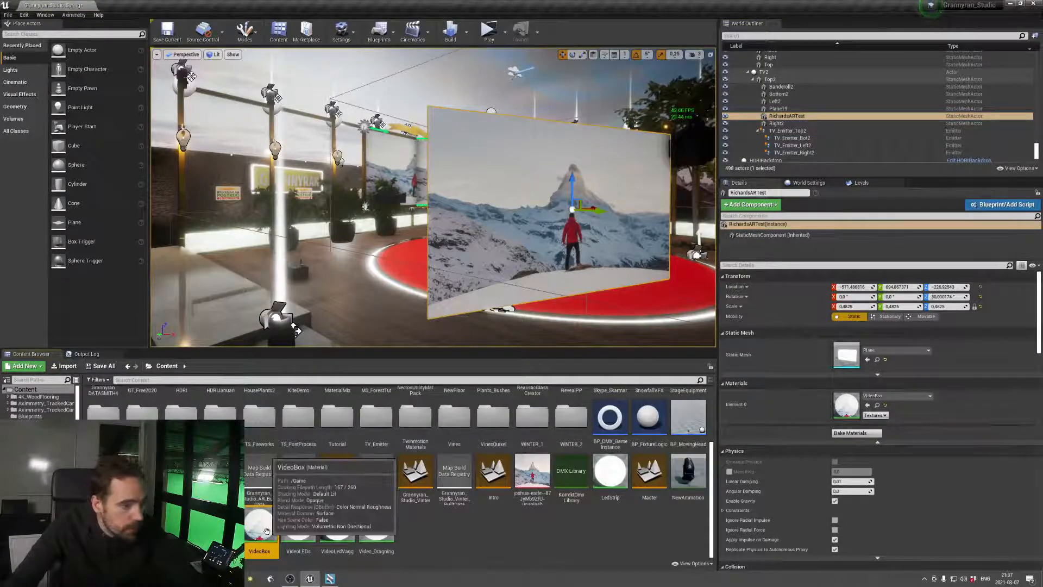
{"action": "left_click", "coordinate": [557, 265]}
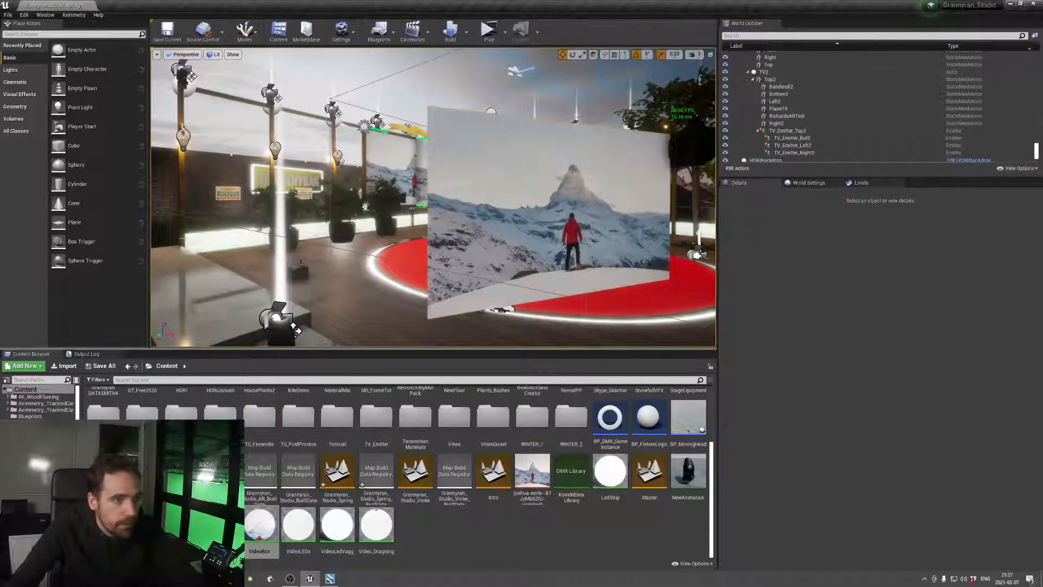
{"action": "left_click", "coordinate": [557, 265]}
{"action": "left_click_drag", "start_coordinate": [587, 209], "coordinate": [578, 209]}
Open the VideoBox material for editing and set its blend mode to Translucent
{"action": "double_click", "coordinate": [258, 523]}
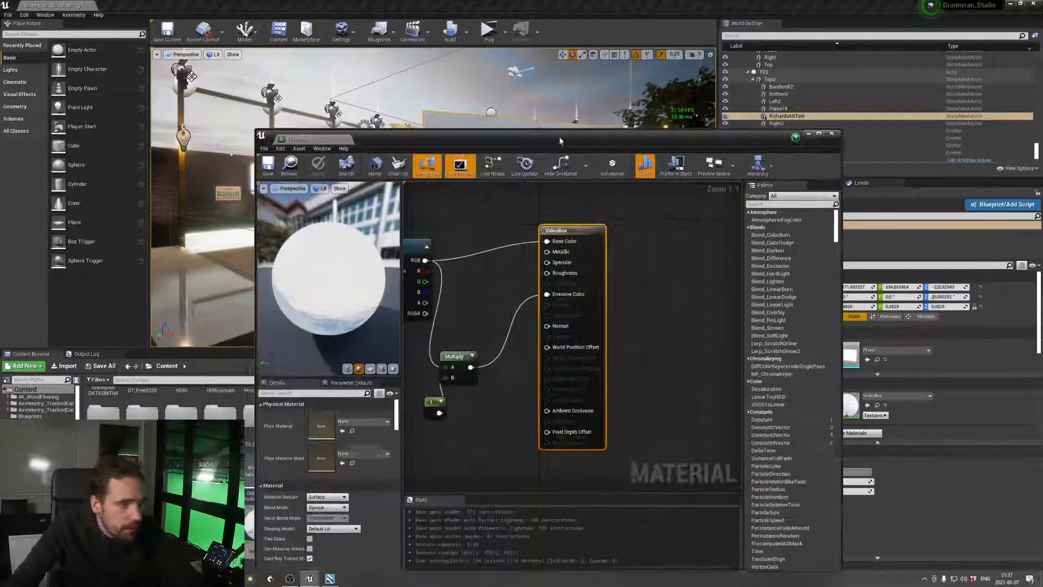
{"action": "scroll", "coordinate": [353, 498], "scroll_direction": "down", "scroll_amount": 1}
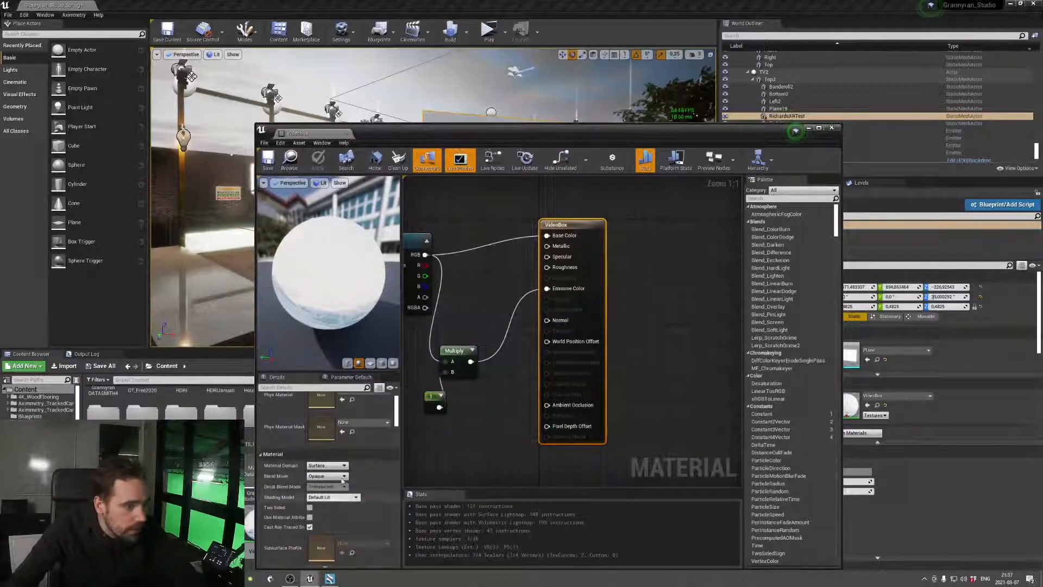
{"action": "left_click", "coordinate": [341, 477]}
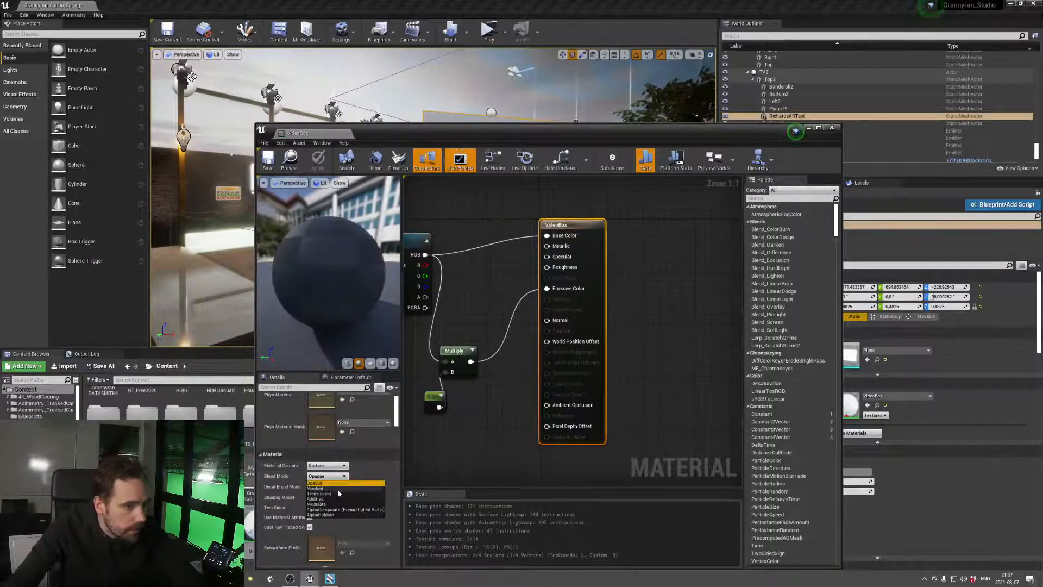
{"action": "left_click", "coordinate": [338, 496]}
Find the Responsive AA option among the VideoBox material's properties, turn it on, and clear the property filter
{"action": "scroll", "coordinate": [284, 403], "scroll_direction": "down", "scroll_amount": 2}
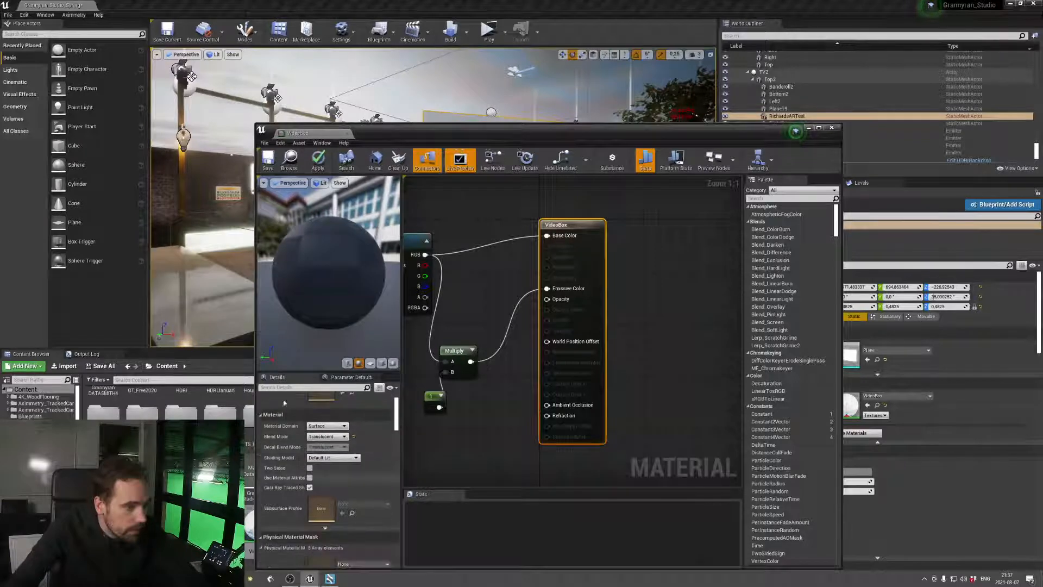
{"action": "left_click", "coordinate": [289, 388]}
{"action": "type", "text": "respo"}
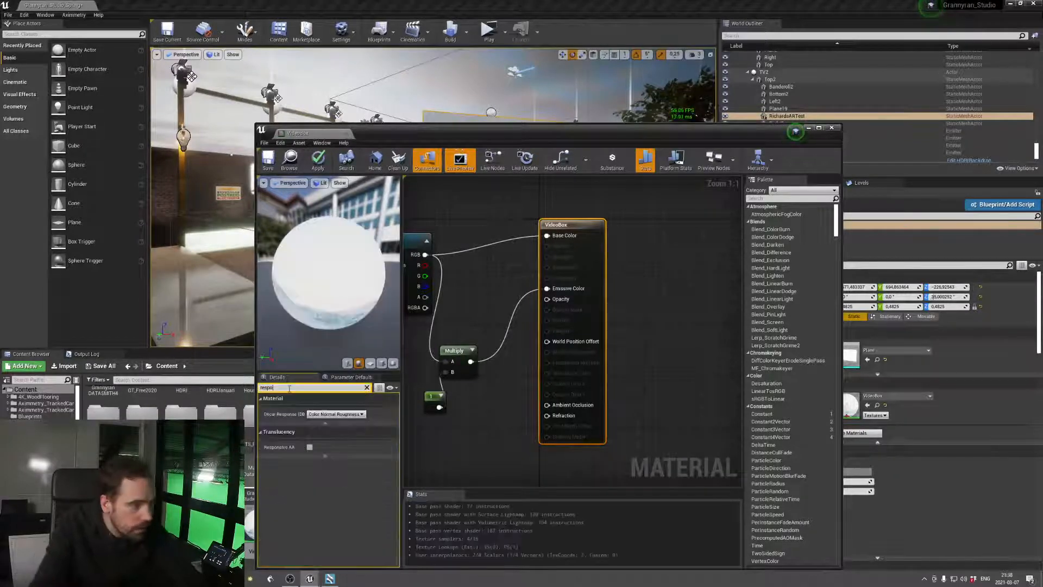
{"action": "left_click", "coordinate": [309, 446]}
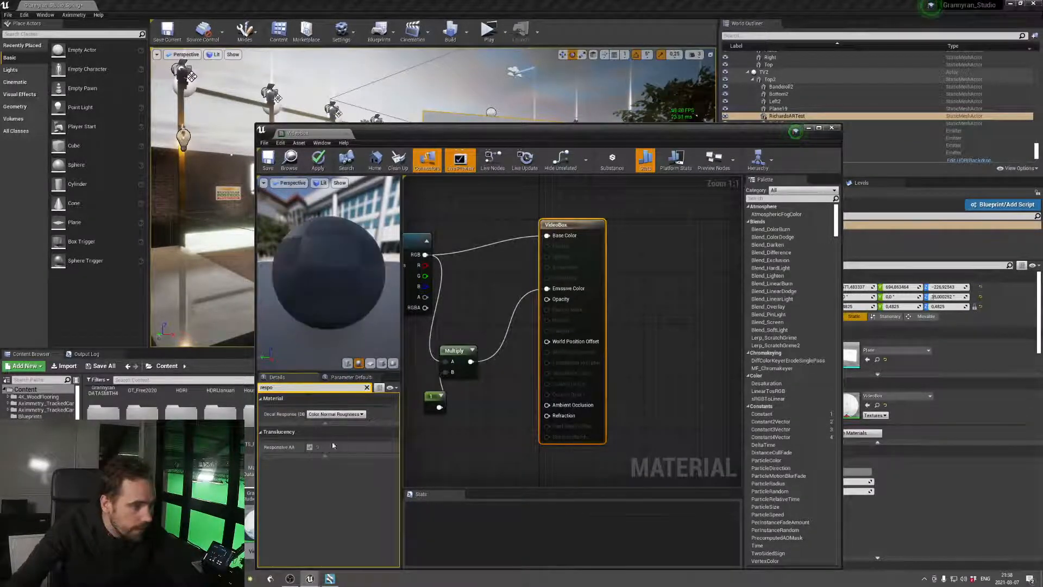
{"action": "left_click", "coordinate": [367, 387]}
{"action": "scroll", "coordinate": [382, 486], "scroll_direction": "down", "scroll_amount": 3}
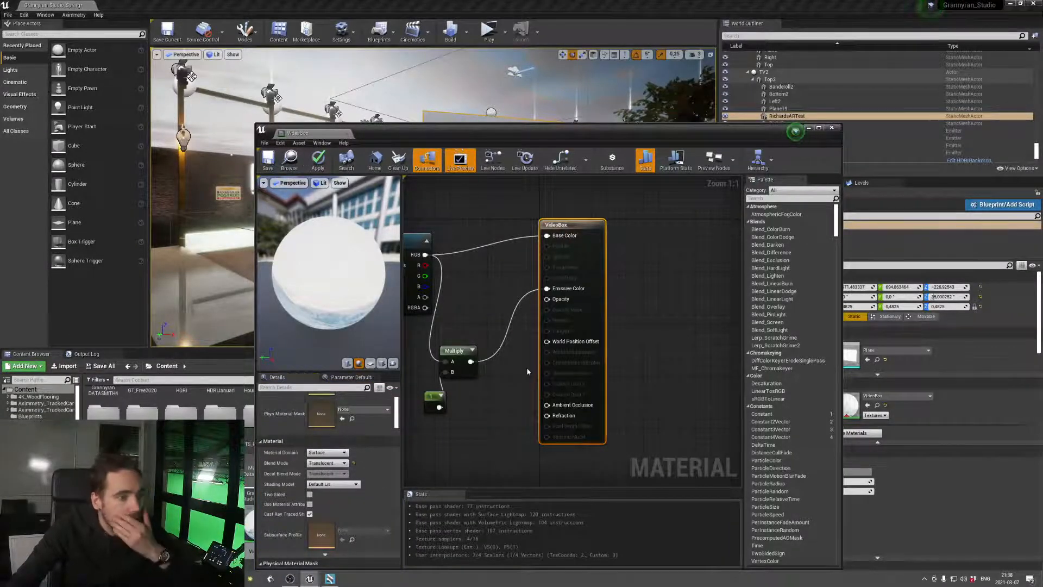
{"action": "right_click_drag", "start_coordinate": [526, 367], "coordinate": [617, 389]}
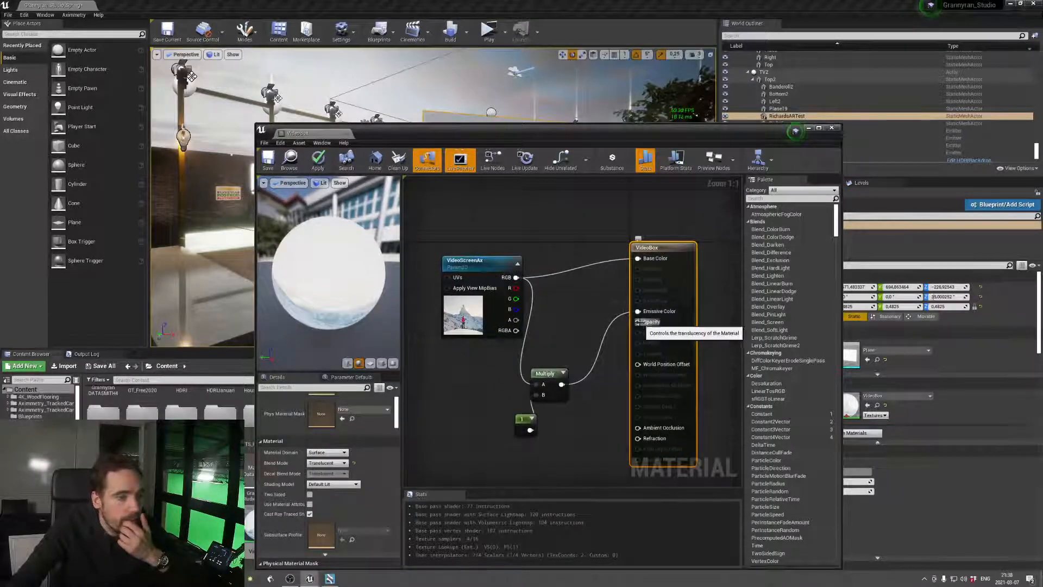
{"action": "left_click_drag", "start_coordinate": [639, 323], "coordinate": [571, 325]}
{"action": "left_click", "coordinate": [598, 313]}
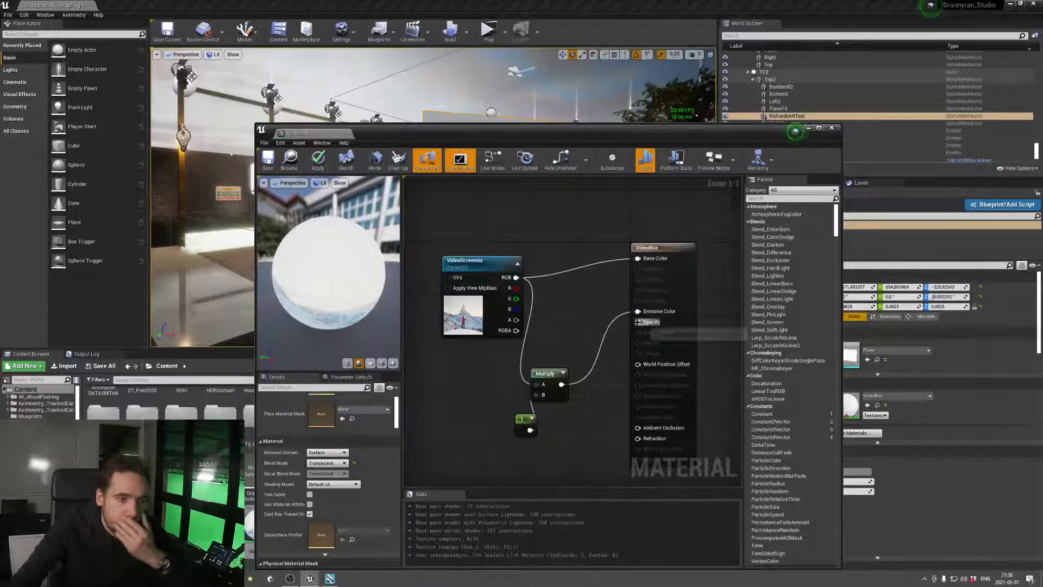
{"action": "left_click_drag", "start_coordinate": [638, 321], "coordinate": [586, 317]}
{"action": "left_click", "coordinate": [552, 454]}
Copy the constant 1 node, place the copy near the Opacity input, and convert it to a parameter named AROpacity
{"action": "left_click", "coordinate": [517, 423]}
{"action": "key", "text": "ctrl+c"}
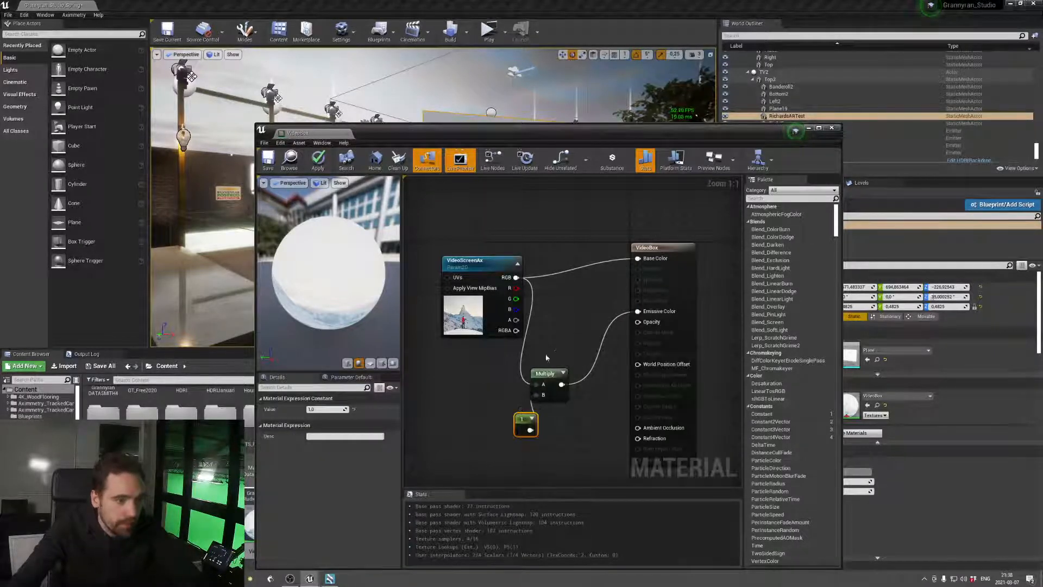
{"action": "key", "text": "ctrl+v"}
{"action": "left_click_drag", "start_coordinate": [583, 346], "coordinate": [565, 315]}
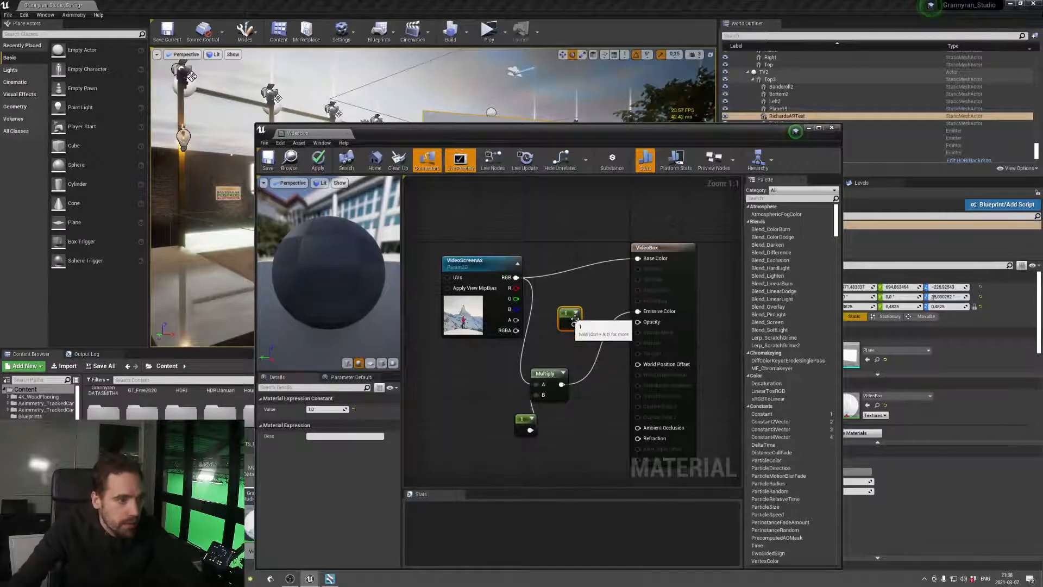
{"action": "right_click", "coordinate": [565, 317]}
{"action": "left_click", "coordinate": [579, 319]}
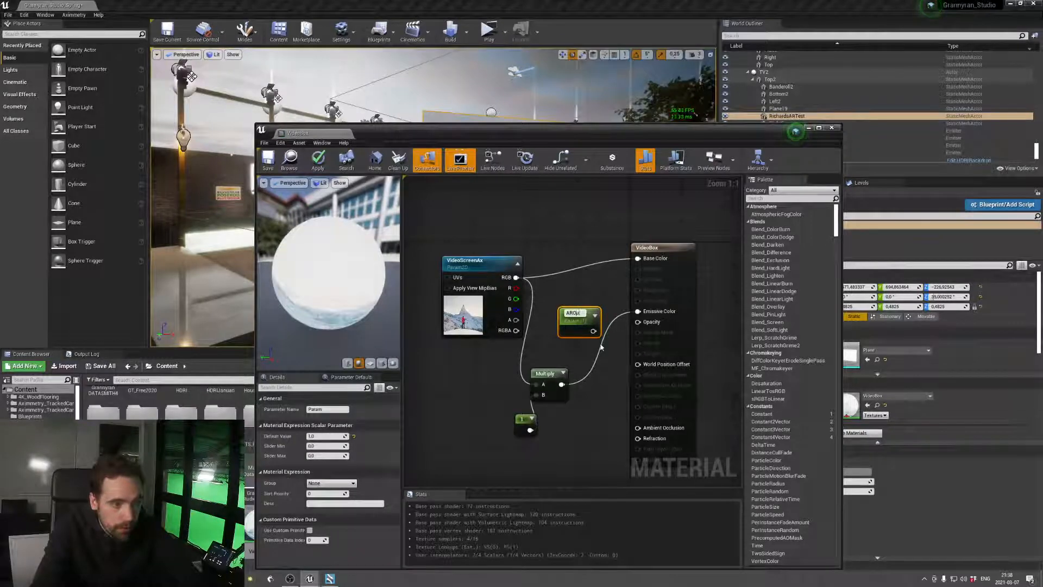
{"action": "left_click", "coordinate": [579, 318]}
{"action": "type", "text": "AROpacity"}
{"action": "key", "text": "Return"}
Connect the AROpacity parameter to VideoBox's Opacity input, apply the material changes, and close the material
{"action": "left_click_drag", "start_coordinate": [597, 331], "coordinate": [647, 323]}
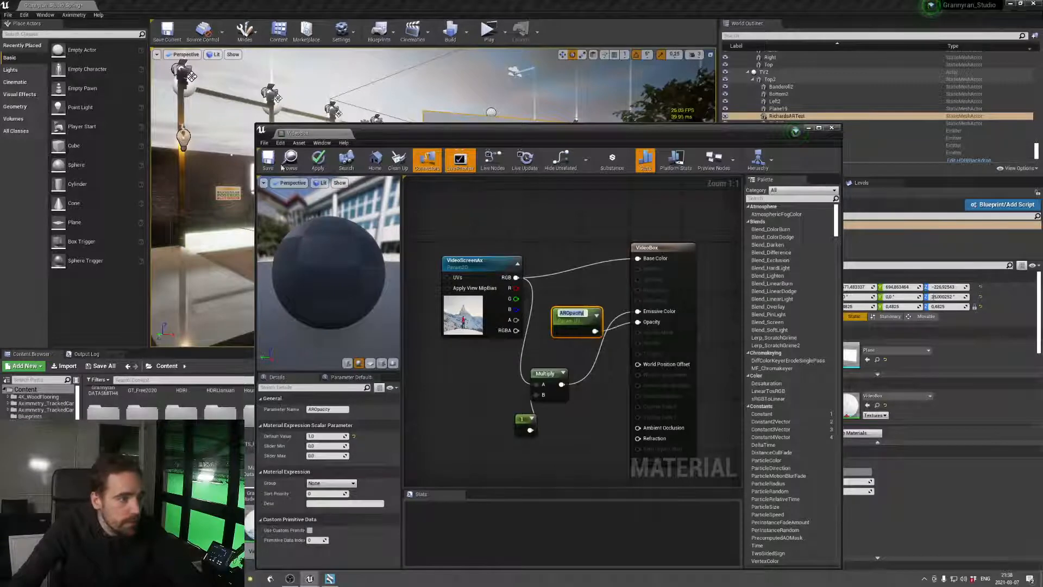
{"action": "left_click", "coordinate": [320, 161]}
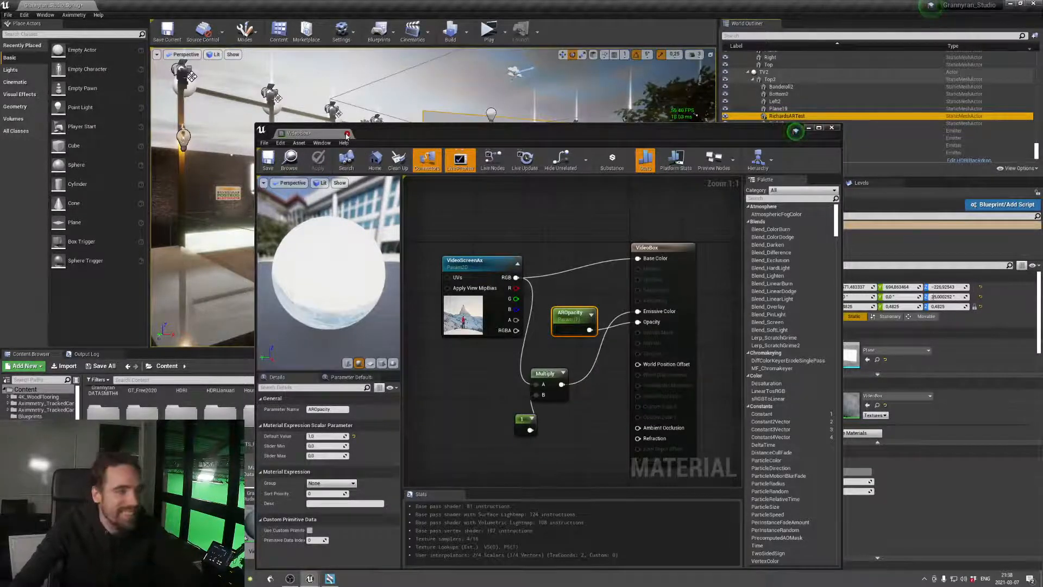
{"action": "left_click", "coordinate": [347, 134]}
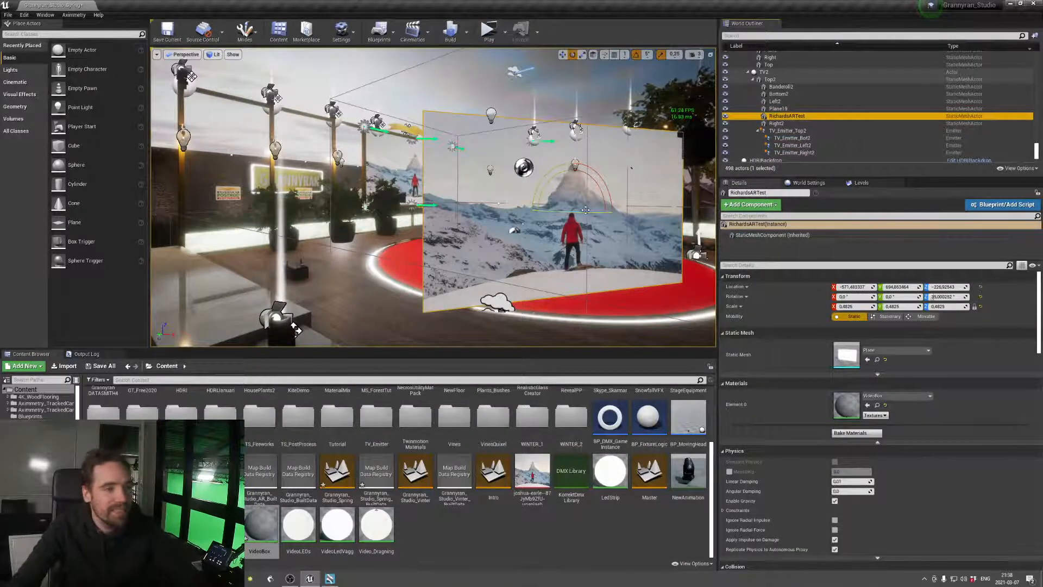
Rotate the RichardsARTest plane further about its vertical axis and keep it selected in the outliner
{"action": "left_click_drag", "start_coordinate": [586, 210], "coordinate": [624, 211]}
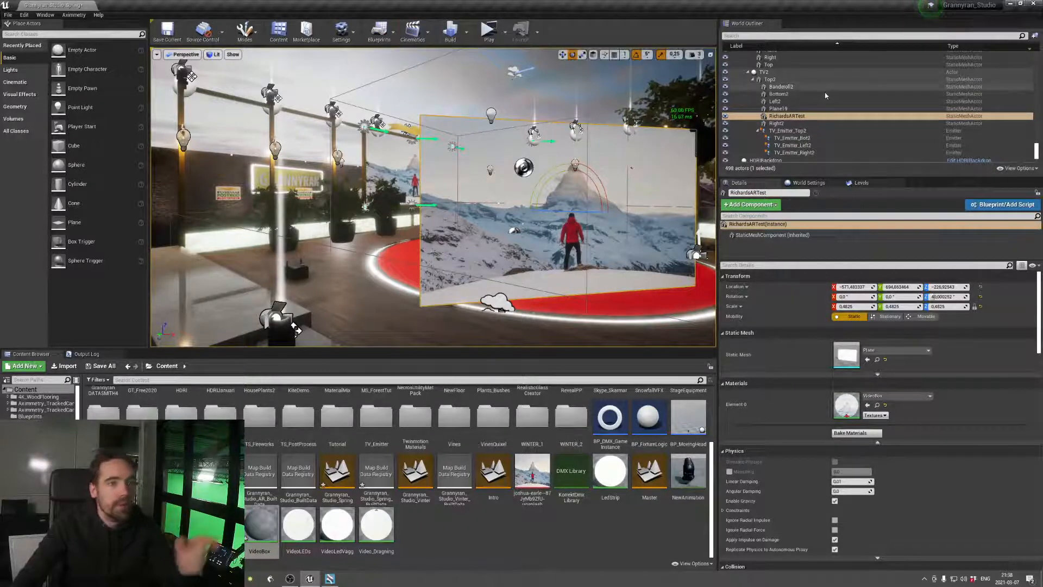
{"action": "left_click", "coordinate": [794, 117]}
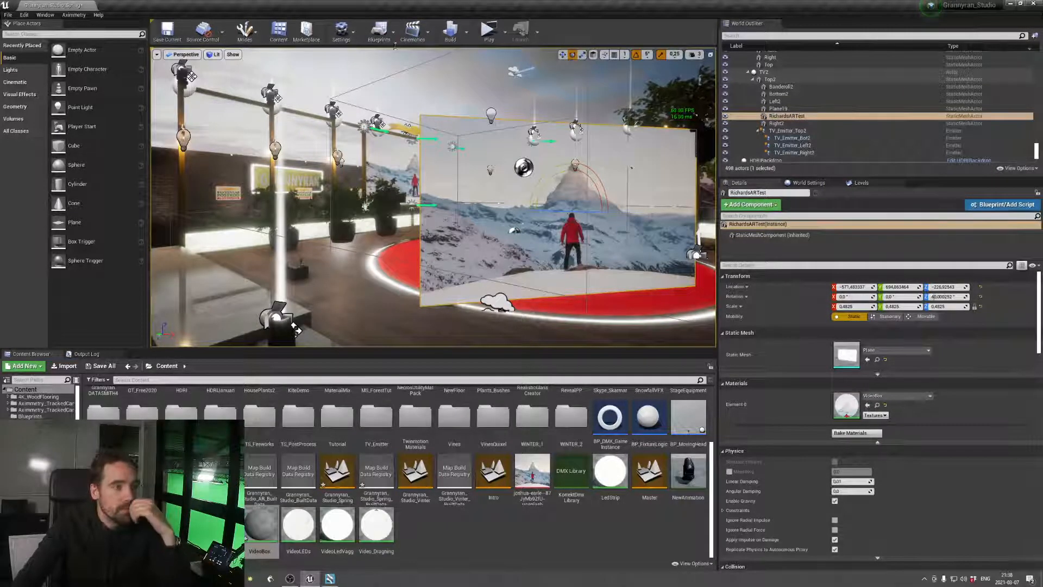
In the Level Blueprint's TV group, rearrange the Plane19 reference and its Static Mesh Component node to make room above Set Material
{"action": "left_click", "coordinate": [379, 34]}
{"action": "left_click", "coordinate": [416, 89]}
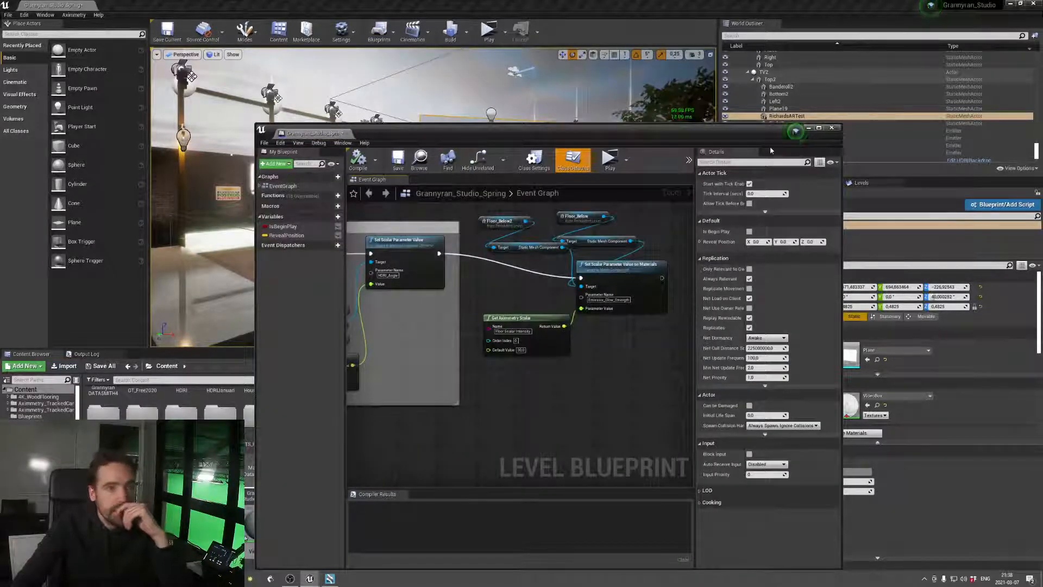
{"action": "left_click_drag", "start_coordinate": [715, 132], "coordinate": [773, 147]}
{"action": "scroll", "coordinate": [550, 337], "scroll_direction": "down", "scroll_amount": 8}
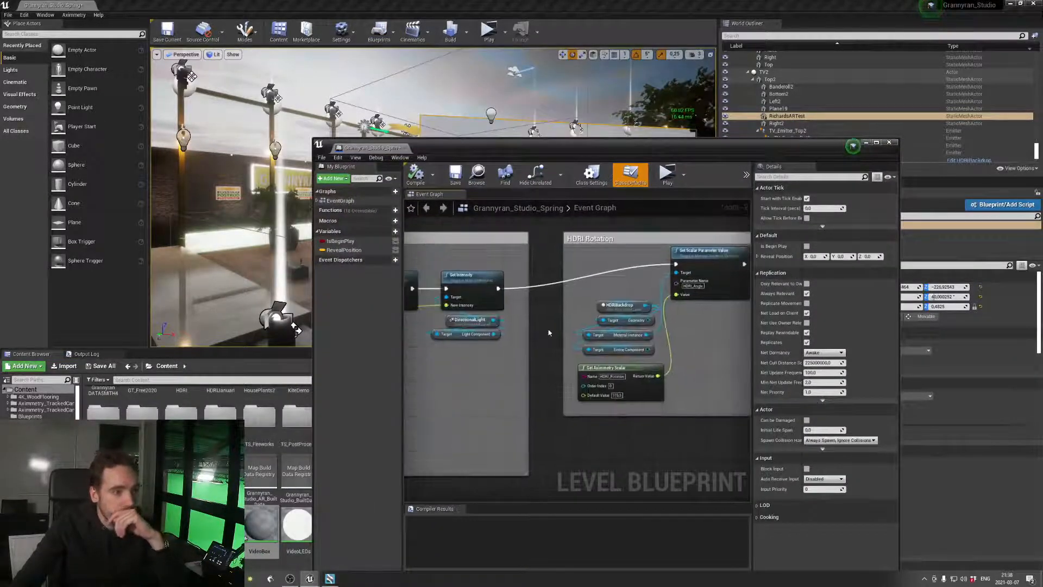
{"action": "right_click_drag", "start_coordinate": [516, 376], "coordinate": [701, 359]}
{"action": "right_click_drag", "start_coordinate": [519, 367], "coordinate": [538, 321]}
{"action": "scroll", "coordinate": [538, 321], "scroll_direction": "up", "scroll_amount": 2}
{"action": "scroll", "coordinate": [537, 321], "scroll_direction": "up", "scroll_amount": 3}
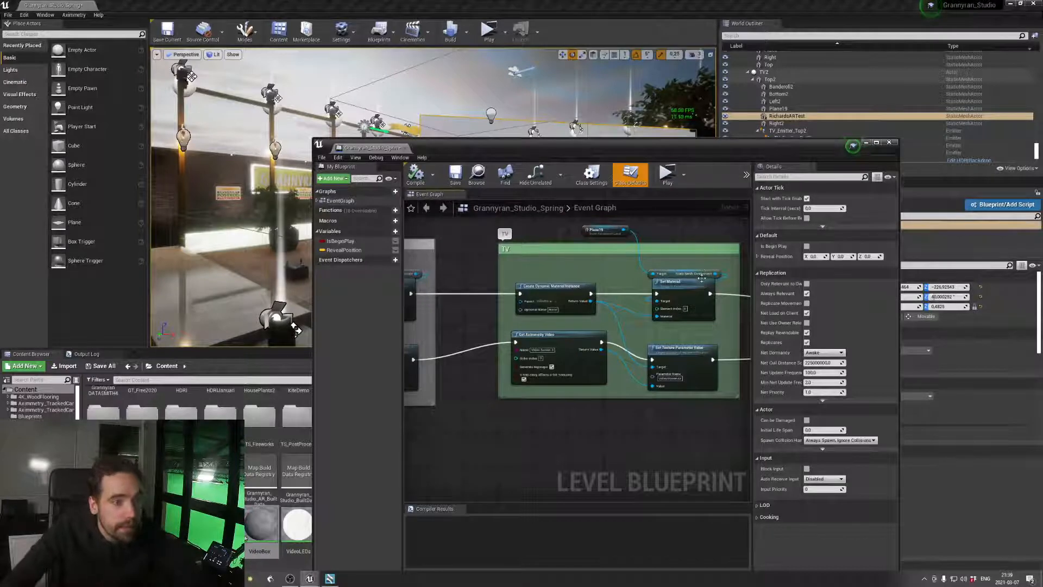
{"action": "left_click_drag", "start_coordinate": [706, 274], "coordinate": [658, 260]}
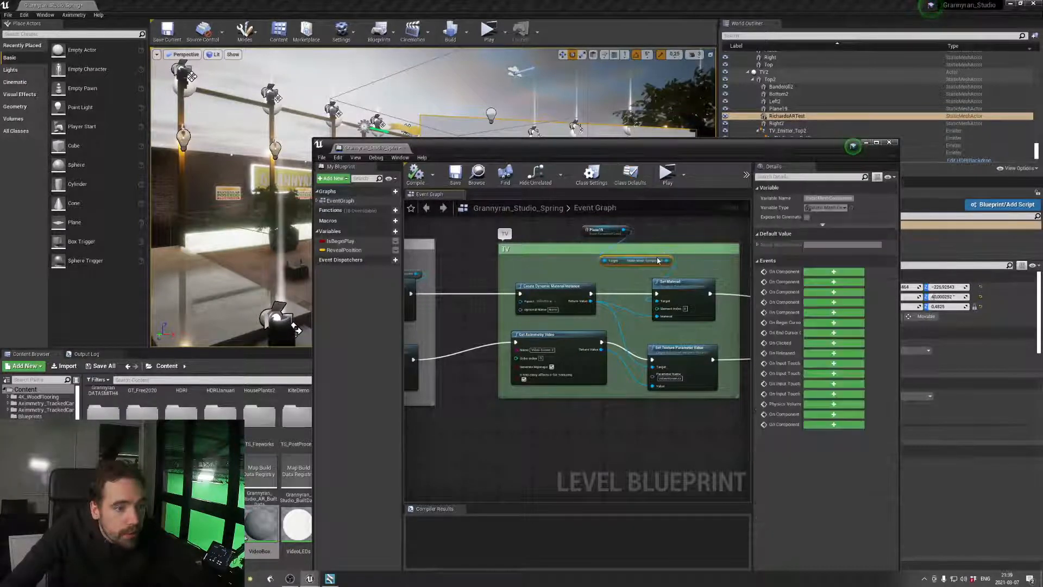
{"action": "right_click_drag", "start_coordinate": [626, 235], "coordinate": [586, 253]}
Add a RichardsARTest reference, wire it through a Static Mesh Component to Set Material's Target, and compile and save the blueprint
{"action": "left_click", "coordinate": [513, 248]}
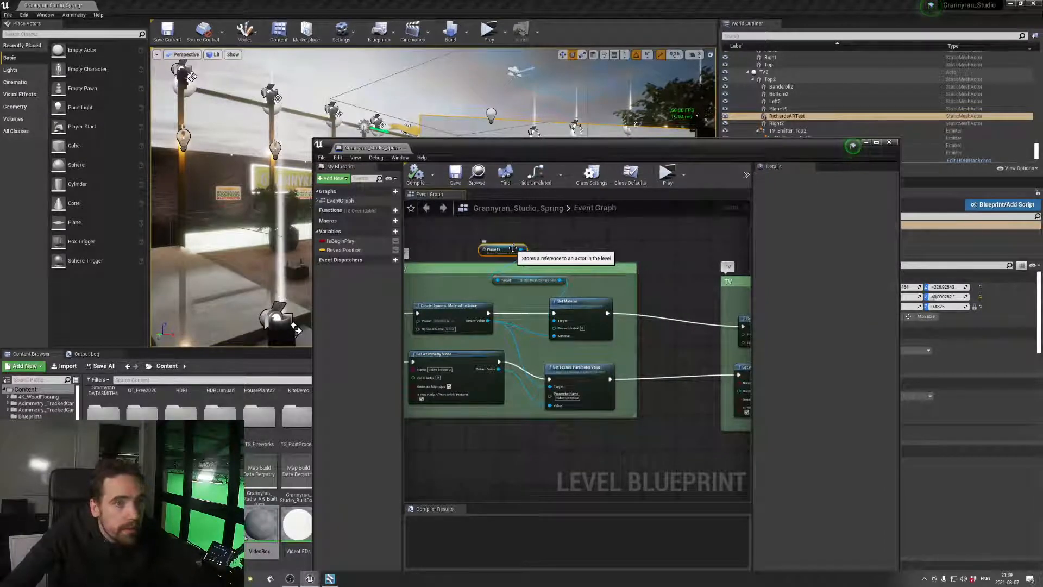
{"action": "left_click_drag", "start_coordinate": [542, 231], "coordinate": [567, 324]}
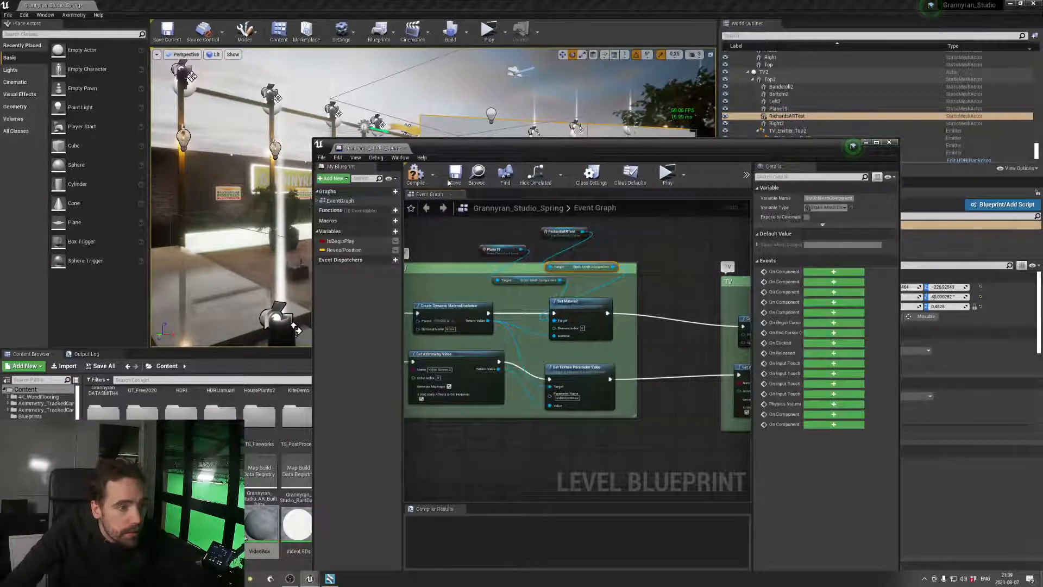
{"action": "left_click", "coordinate": [455, 173]}
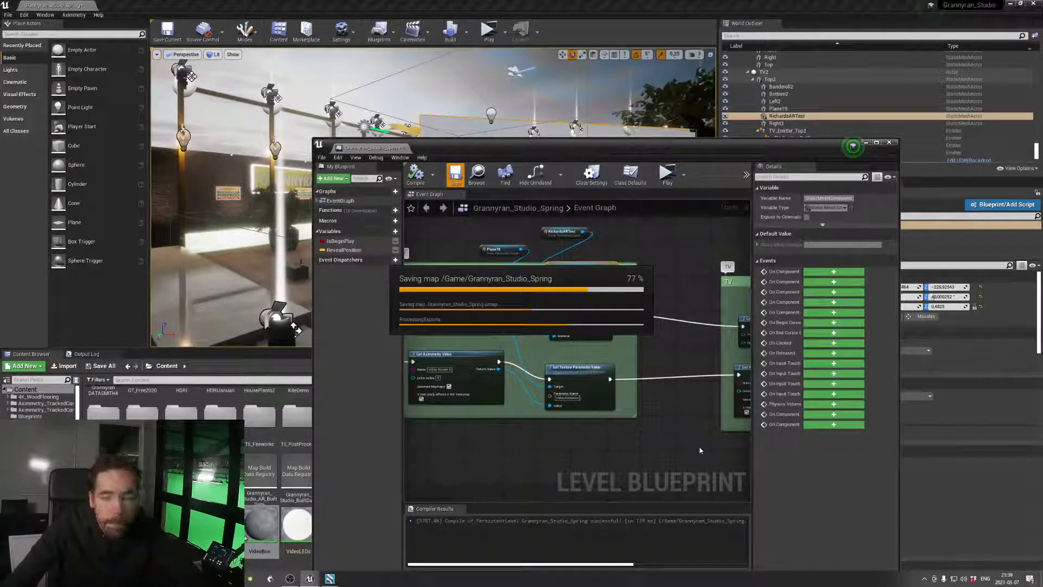
Chain a Set Scalar Parameter Value on Materials node after the floor's one and connect a RichardsARTest reference to its Target
{"action": "right_click_drag", "start_coordinate": [700, 451], "coordinate": [544, 240]}
{"action": "right_click_drag", "start_coordinate": [718, 467], "coordinate": [623, 341]}
{"action": "scroll", "coordinate": [641, 250], "scroll_direction": "down", "scroll_amount": 4}
{"action": "right_click_drag", "start_coordinate": [636, 299], "coordinate": [557, 351]}
{"action": "scroll", "coordinate": [556, 352], "scroll_direction": "up", "scroll_amount": 5}
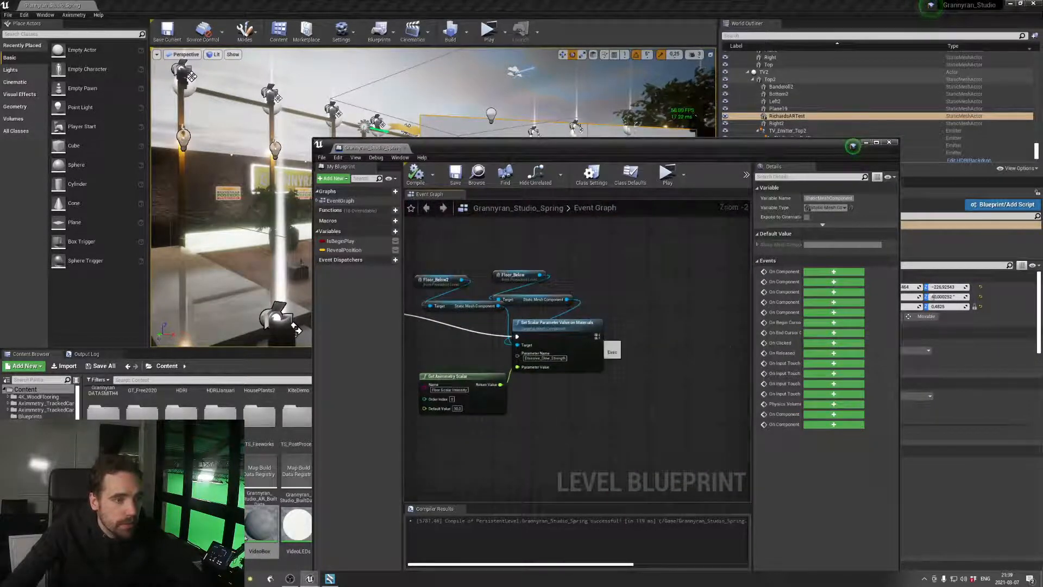
{"action": "left_click_drag", "start_coordinate": [598, 337], "coordinate": [673, 337]}
{"action": "type", "text": "set scalar pa"}
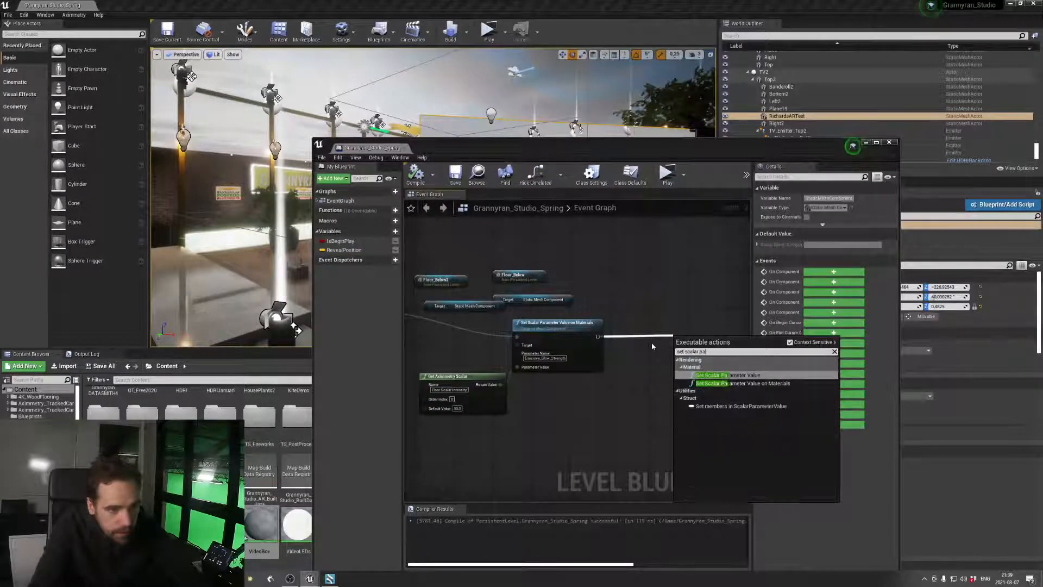
{"action": "type", "text": "ra"}
{"action": "key", "text": "Down"}
{"action": "key", "text": "Return"}
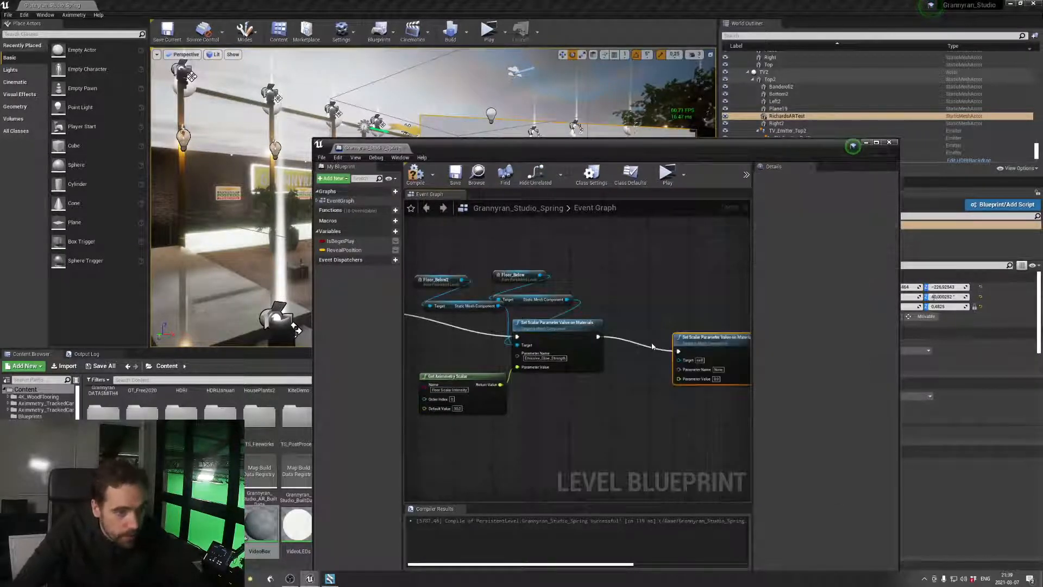
{"action": "left_click_drag", "start_coordinate": [791, 117], "coordinate": [679, 359]}
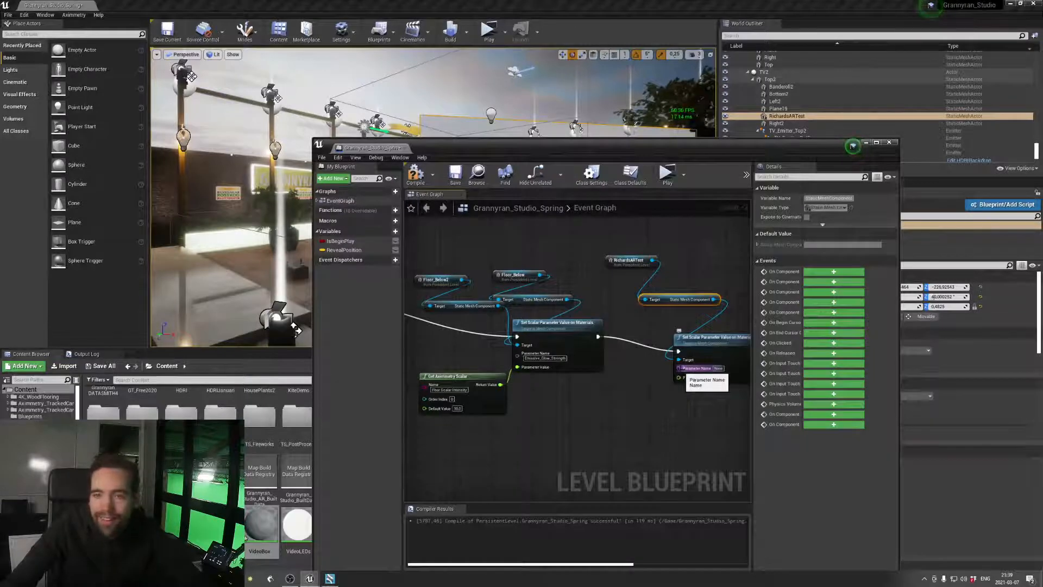
Check the opacity parameter's name in the VideoBox material and set the new scalar node's Parameter Name to AROpacity
{"action": "left_click_drag", "start_coordinate": [741, 143], "coordinate": [560, 113]}
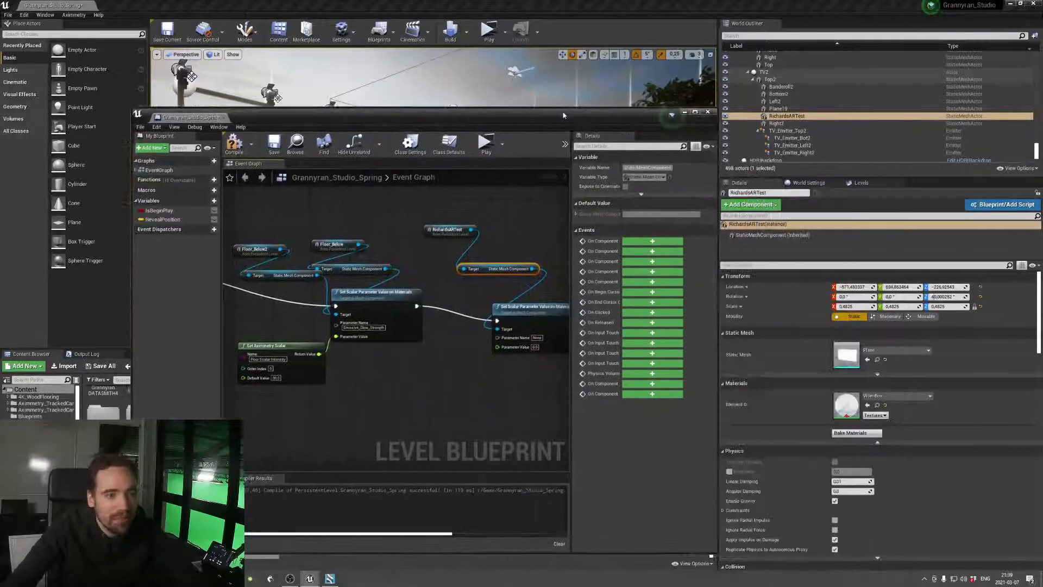
{"action": "double_click", "coordinate": [848, 406]}
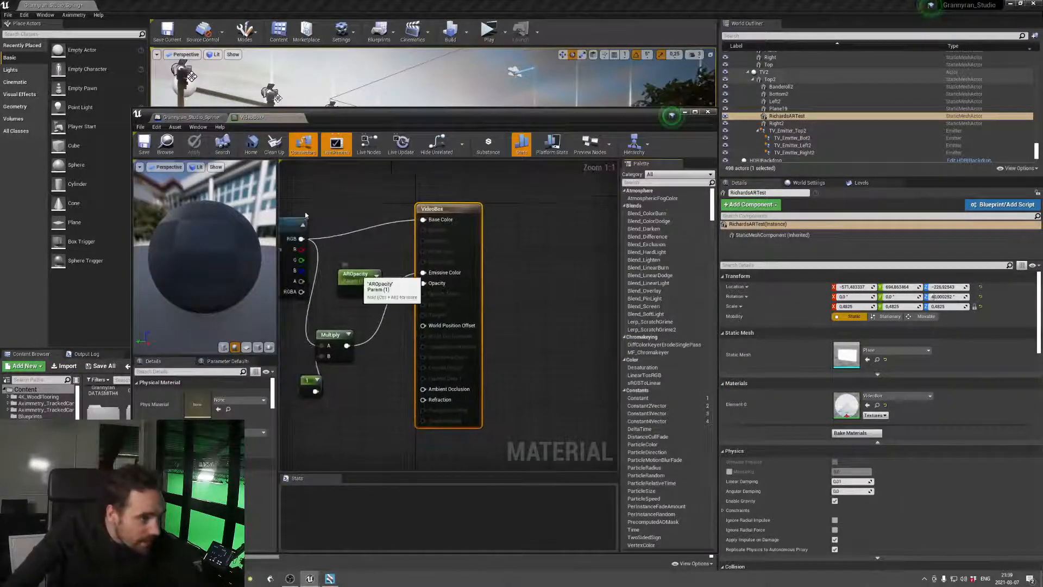
{"action": "left_click", "coordinate": [207, 118]}
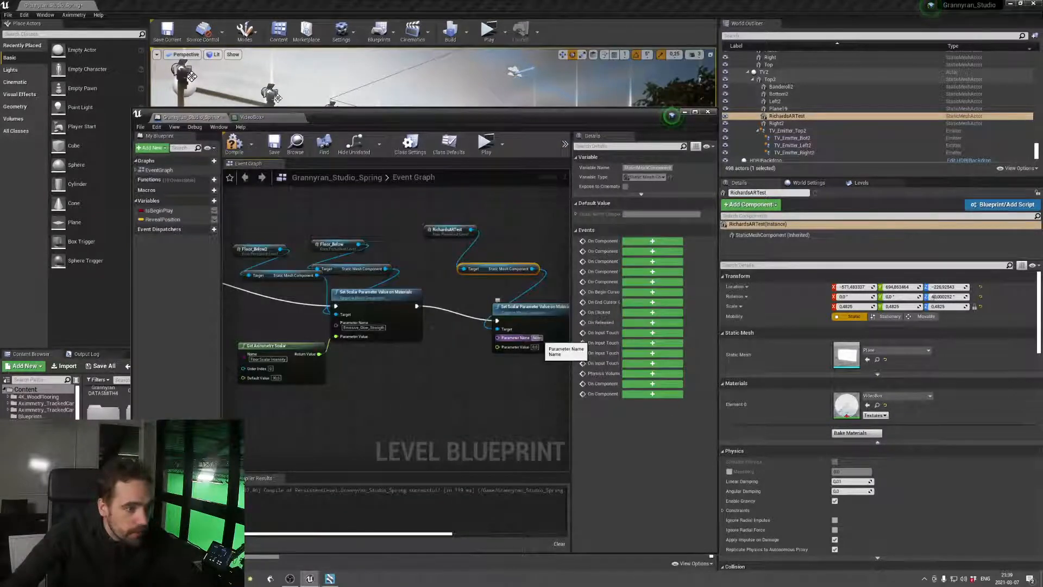
{"action": "type", "text": "AROpacity"}
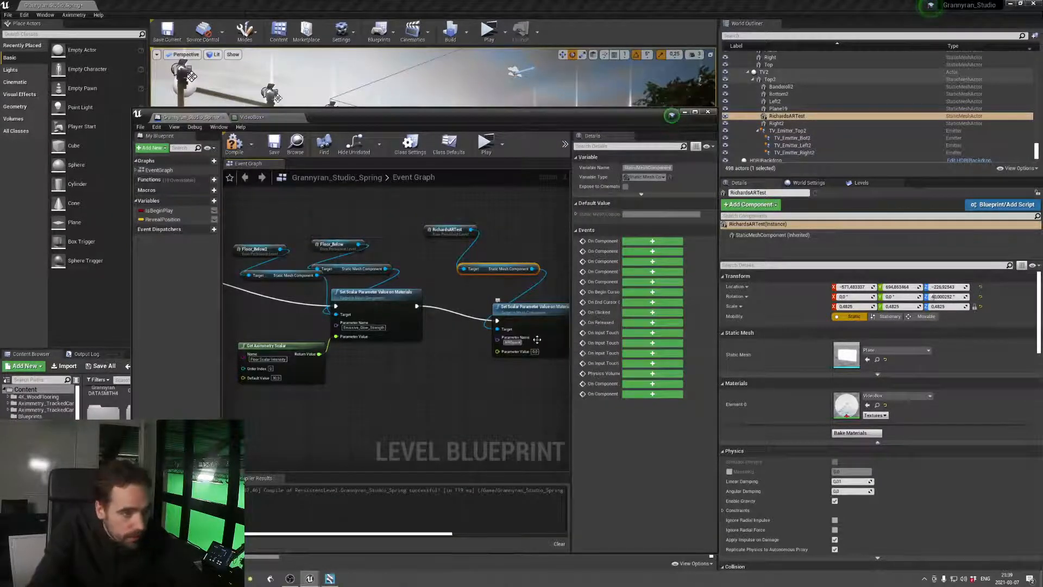
{"action": "key", "text": "Return"}
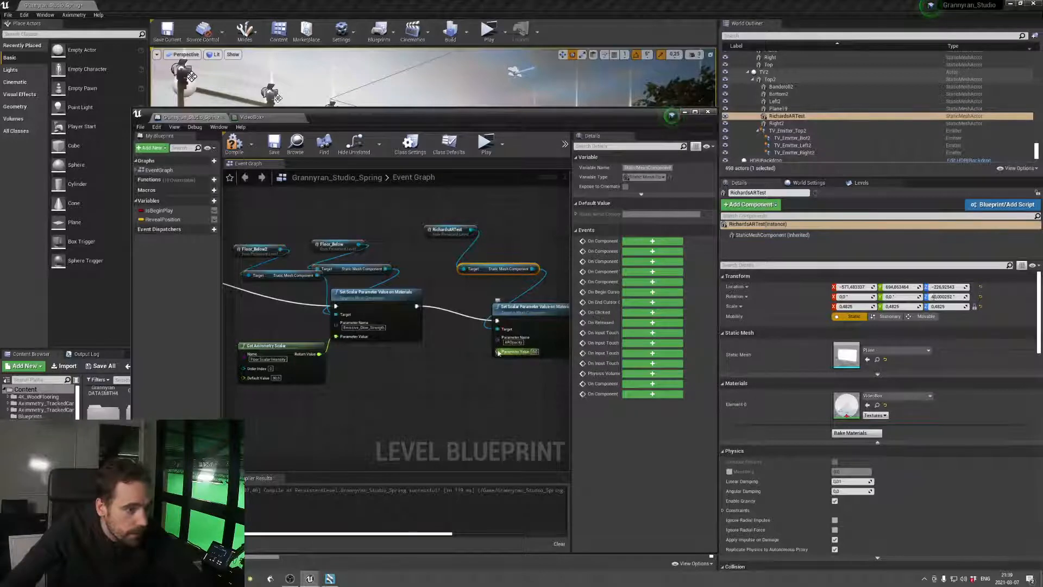
Feed the AROpacity node's Parameter Value from a Get Aximmetry Scalar named AR Opacity with default 1.0, and compile and save the blueprint
{"action": "left_click_drag", "start_coordinate": [498, 352], "coordinate": [452, 379]}
{"action": "type", "text": "getax"}
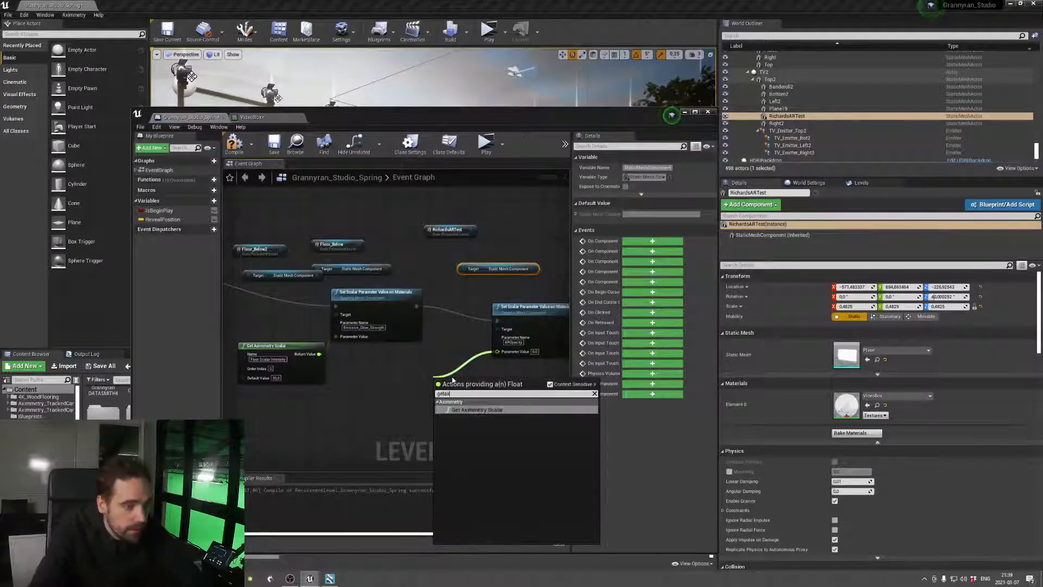
{"action": "left_click", "coordinate": [468, 405]}
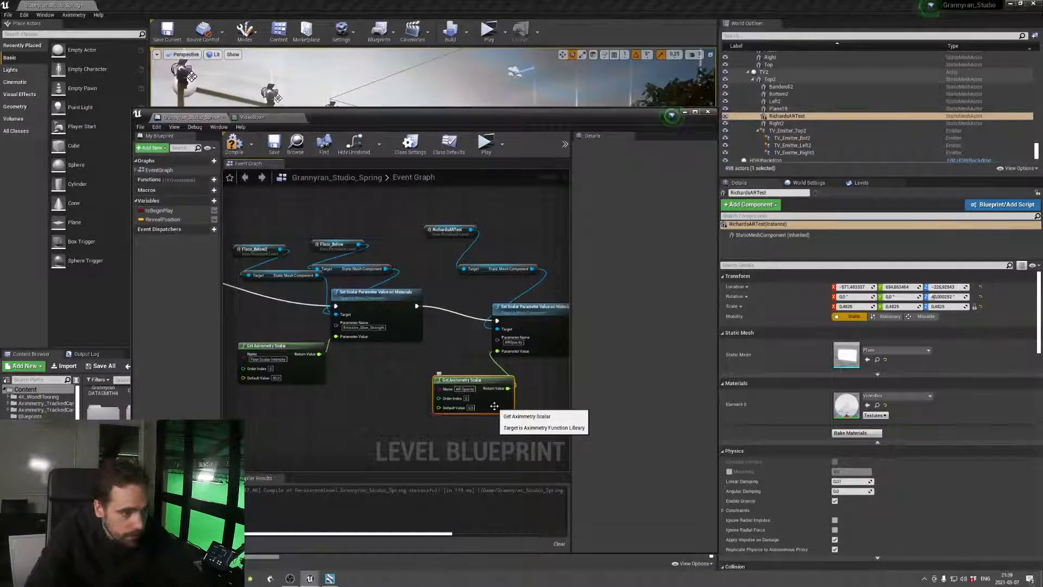
{"action": "left_click", "coordinate": [472, 408]}
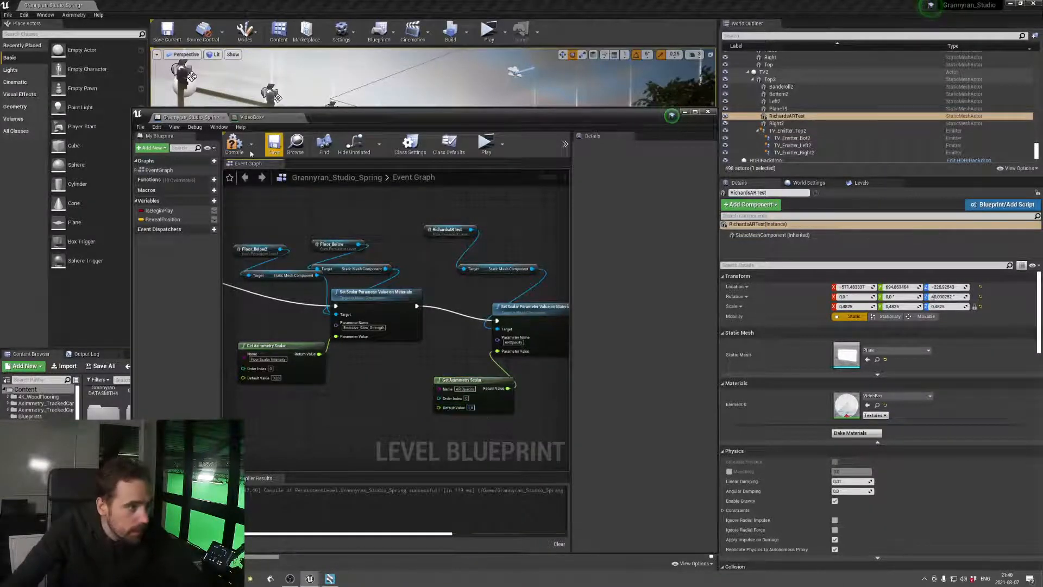
{"action": "left_click", "coordinate": [234, 144]}
{"action": "left_click", "coordinate": [274, 144]}
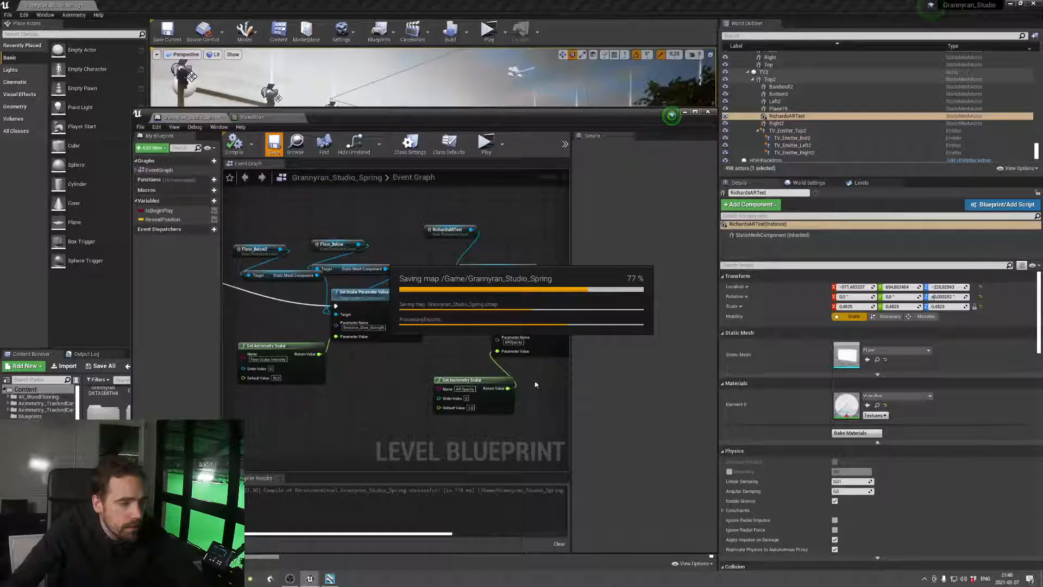
Chain a SetActorTransform node after the AROpacity Set Scalar Parameter Value on Materials node
{"action": "right_click_drag", "start_coordinate": [534, 381], "coordinate": [346, 364]}
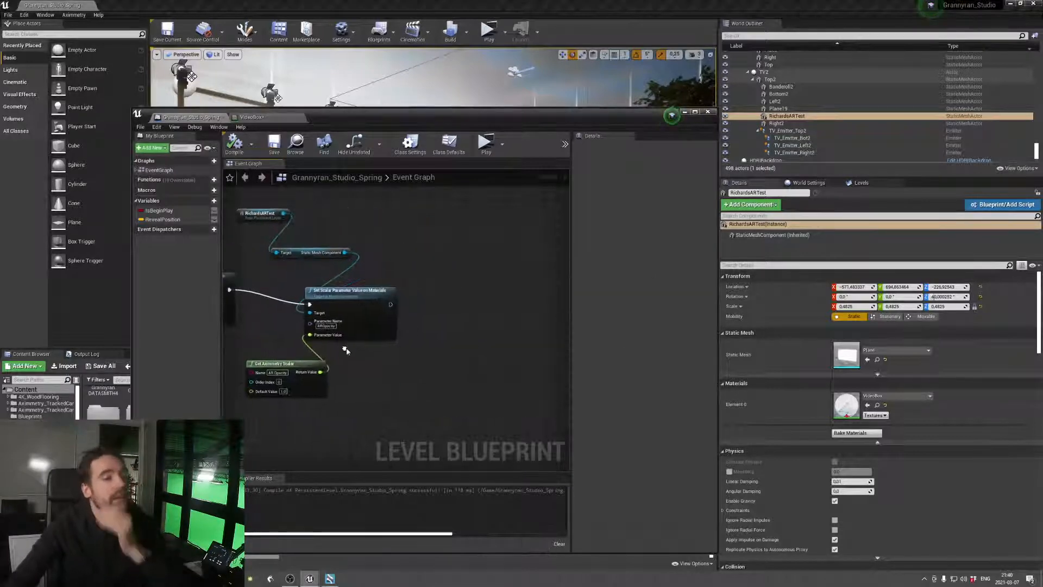
{"action": "left_click_drag", "start_coordinate": [391, 304], "coordinate": [479, 310]}
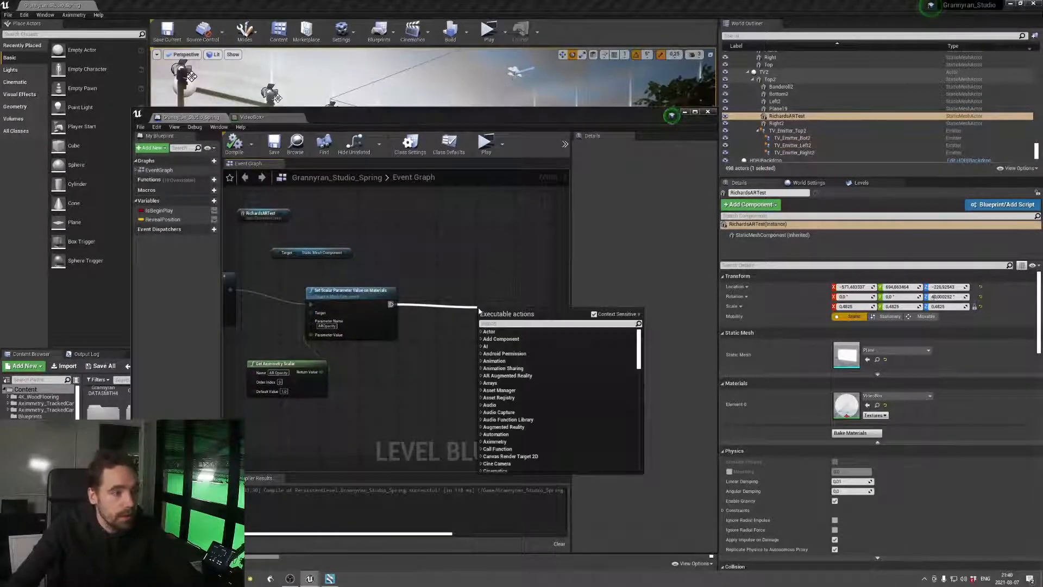
{"action": "type", "text": "set actor tran"}
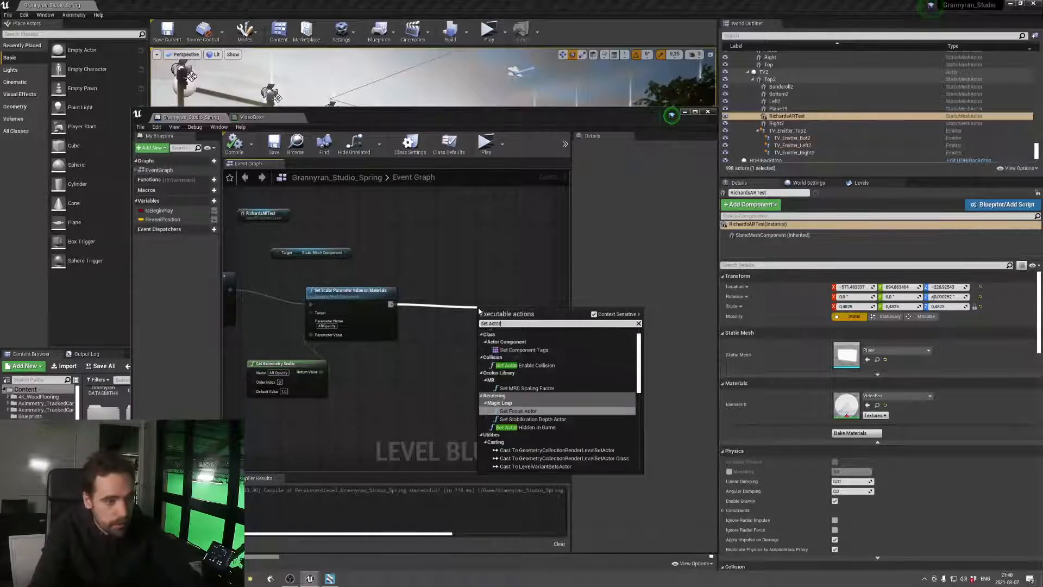
{"action": "key", "text": "Down"}
{"action": "key", "text": "Down"}
{"action": "key", "text": "Down"}
{"action": "key", "text": "Down"}
{"action": "key", "text": "Down"}
{"action": "key", "text": "Down"}
{"action": "key", "text": "Down"}
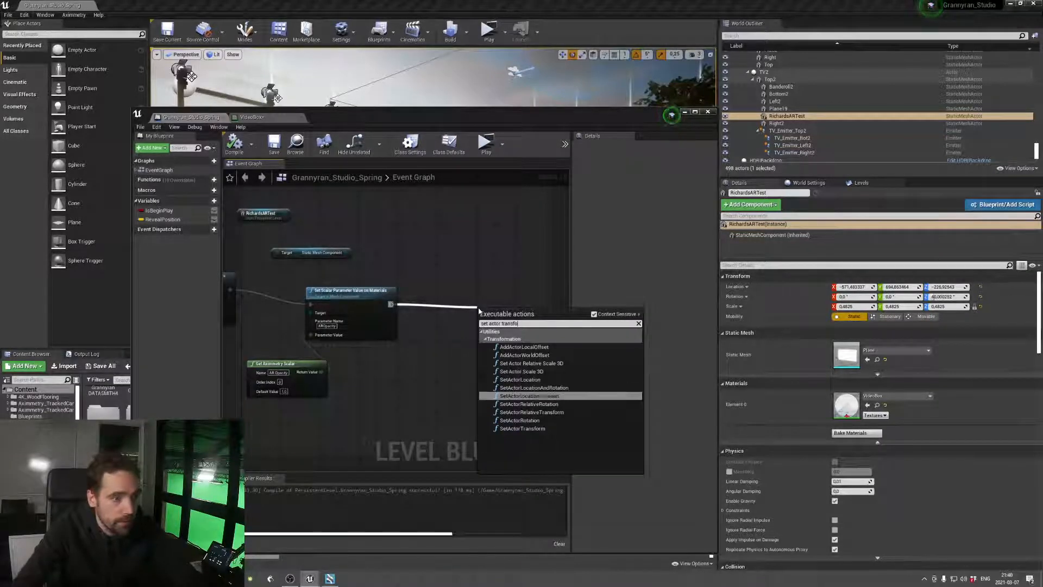
{"action": "key", "text": "Return"}
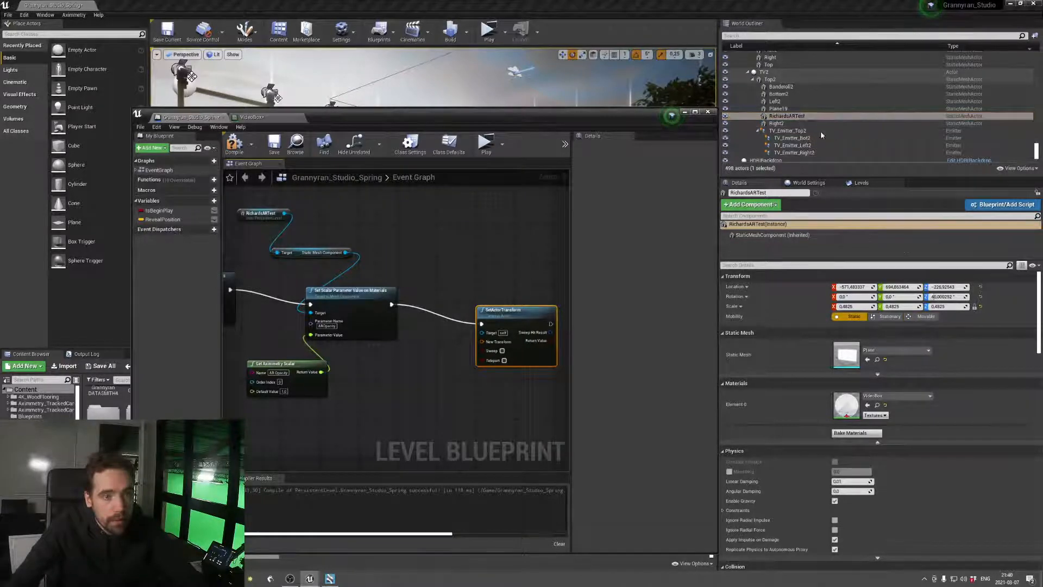
Set the RichardsARTest plane's mobility to Movable and connect a new reference to it to SetActorTransform's Target
{"action": "left_click_drag", "start_coordinate": [598, 122], "coordinate": [602, 285]}
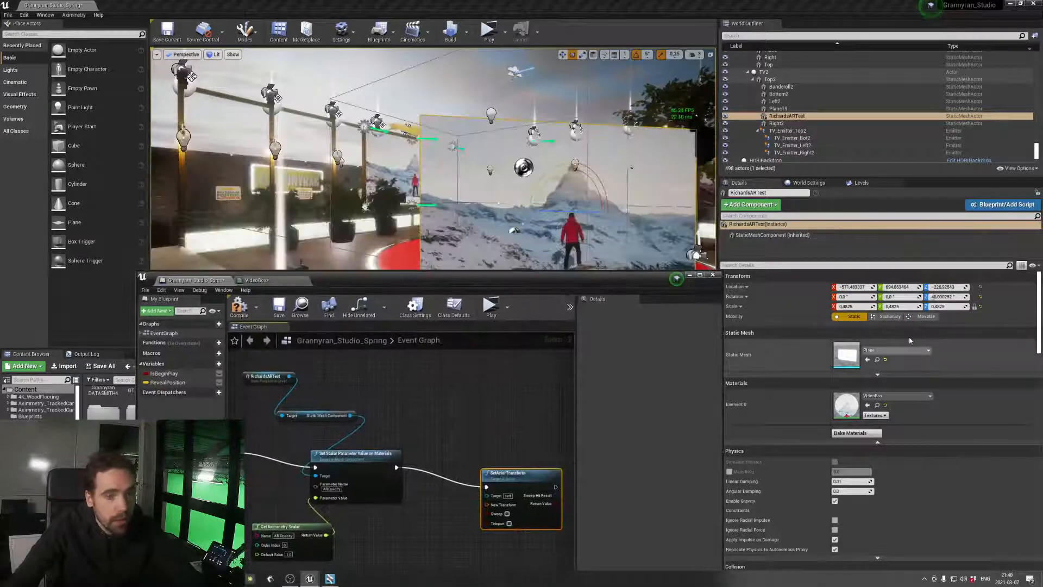
{"action": "left_click", "coordinate": [925, 316]}
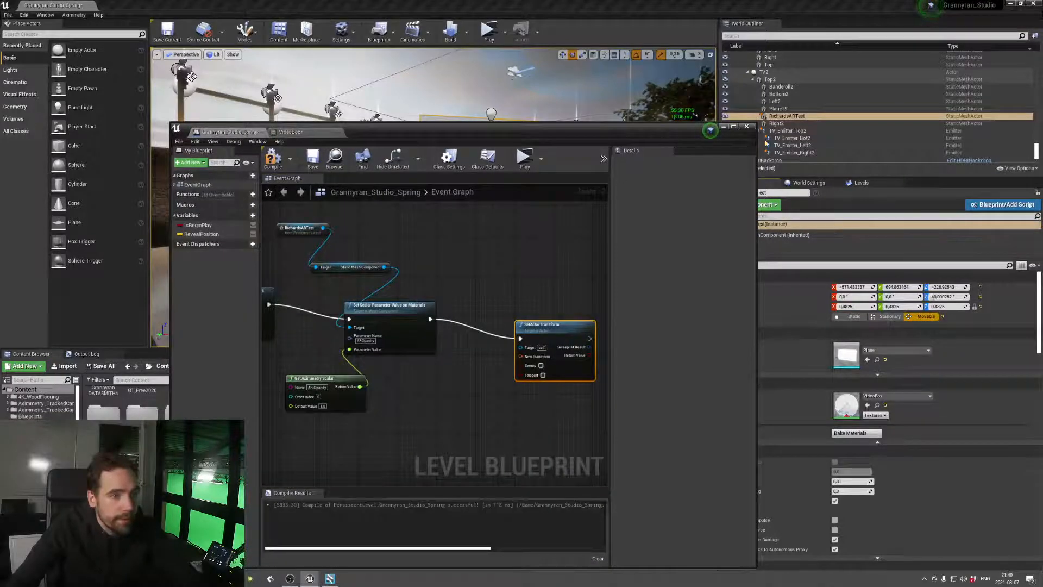
{"action": "left_click_drag", "start_coordinate": [782, 116], "coordinate": [442, 403]}
Feed SetActorTransform's New Transform from a Get Aximmetry Transformation node named AR Transform
{"action": "type", "text": "get scalar"}
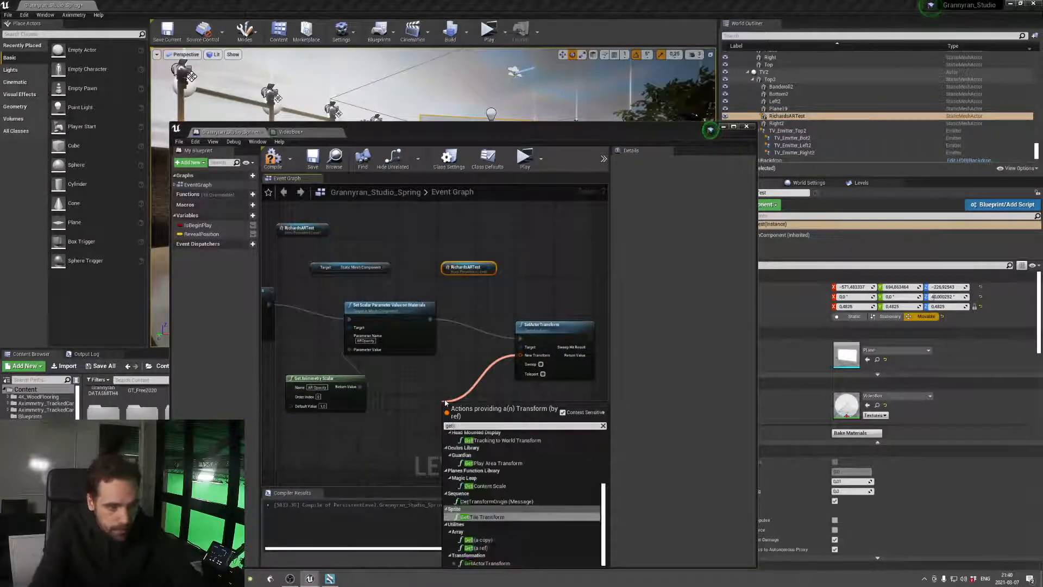
{"action": "key", "text": "BackSpace"}
{"action": "key", "text": "BackSpace"}
{"action": "key", "text": "BackSpace"}
{"action": "key", "text": "BackSpace"}
{"action": "key", "text": "BackSpace"}
{"action": "key", "text": "BackSpace"}
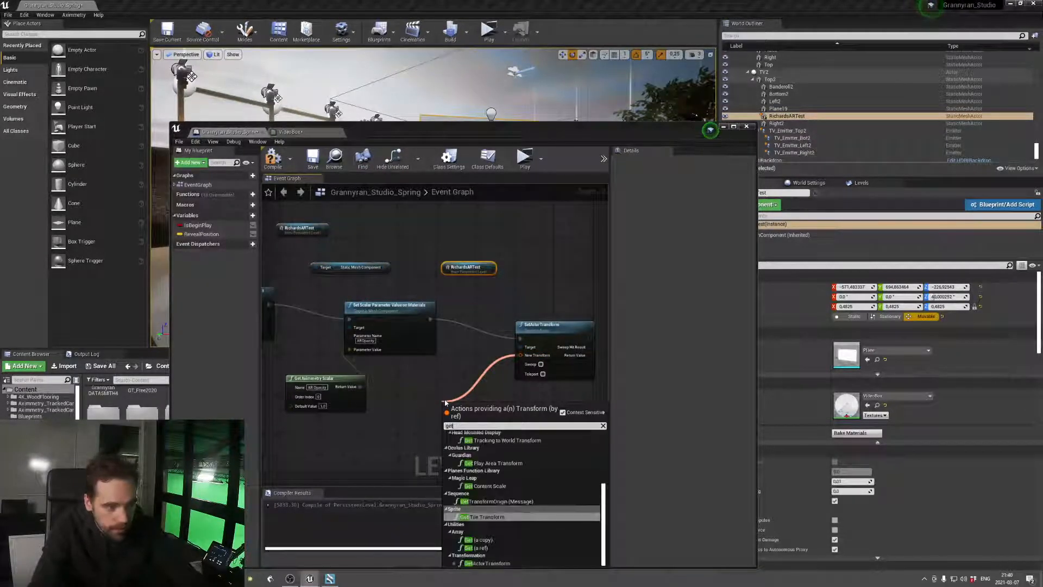
{"action": "type", "text": "aximm"}
{"action": "key", "text": "Return"}
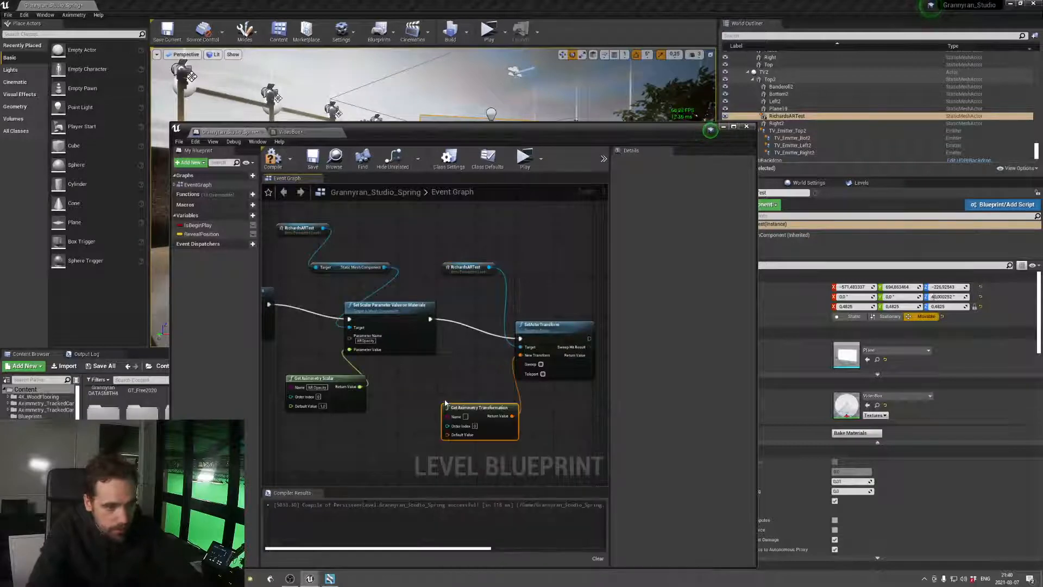
{"action": "left_click", "coordinate": [467, 417]}
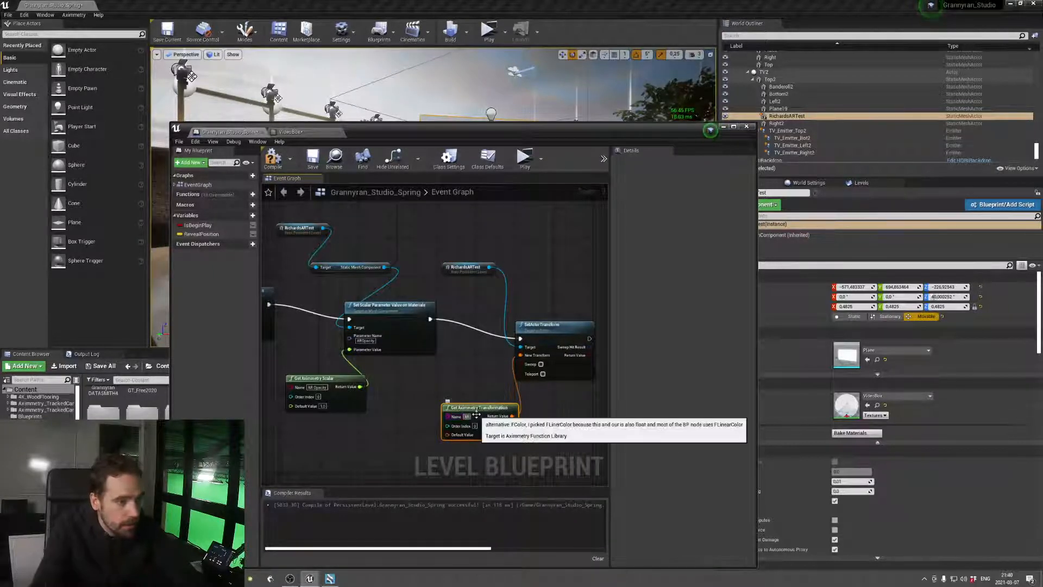
{"action": "type", "text": "ARTransform"}
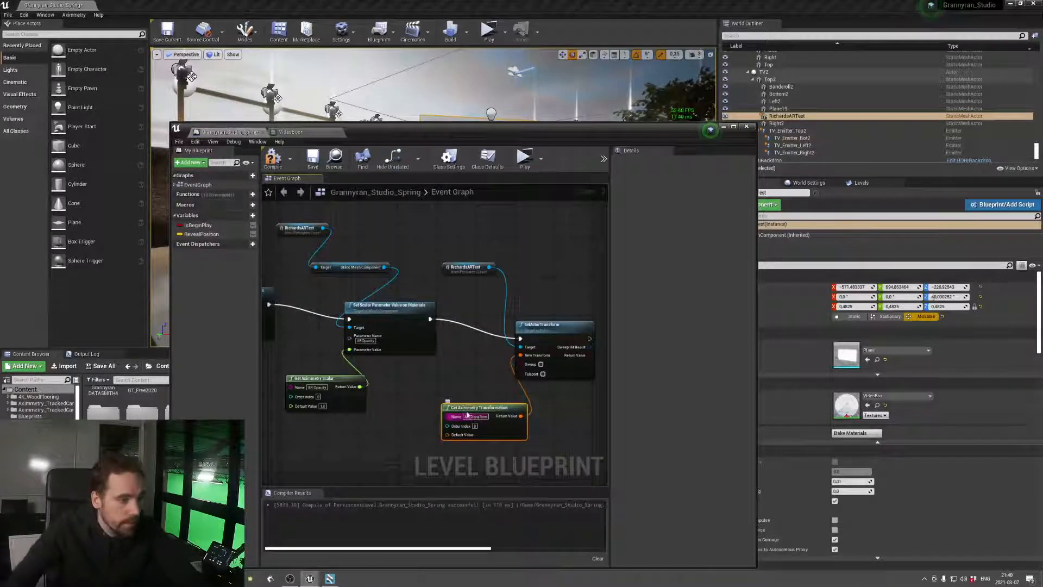
{"action": "key", "text": "Return"}
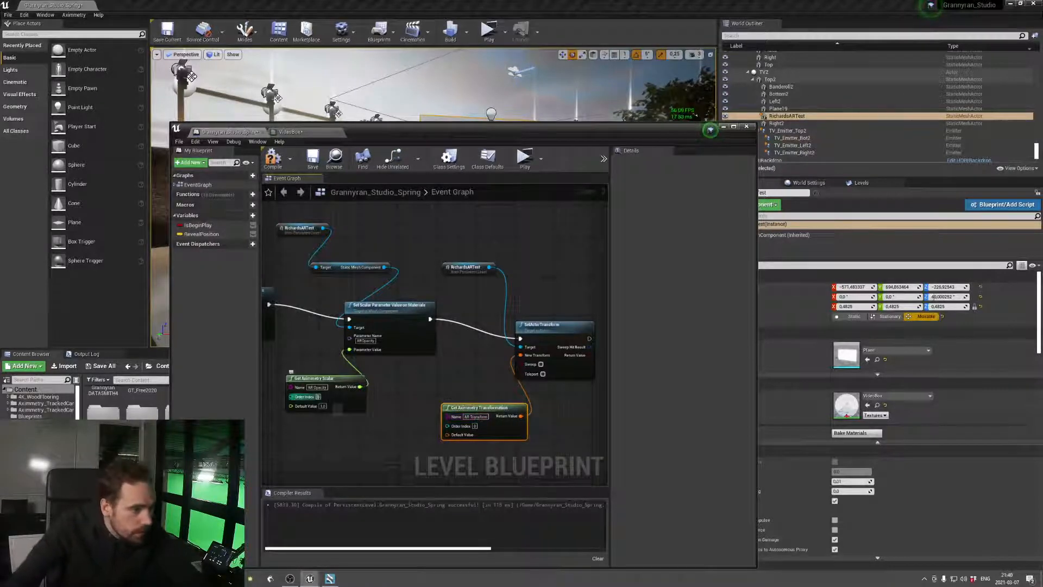
Set the Order Index of both the AR Opacity and AR Transform nodes to 99, and compile and save the blueprint
{"action": "type", "text": "99"}
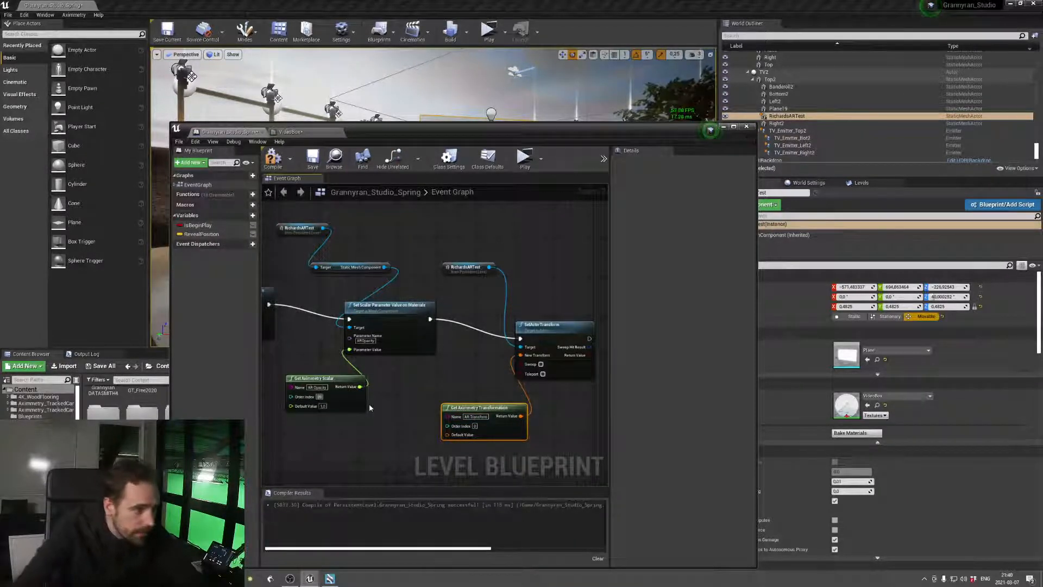
{"action": "left_click", "coordinate": [475, 426]}
{"action": "type", "text": "99"}
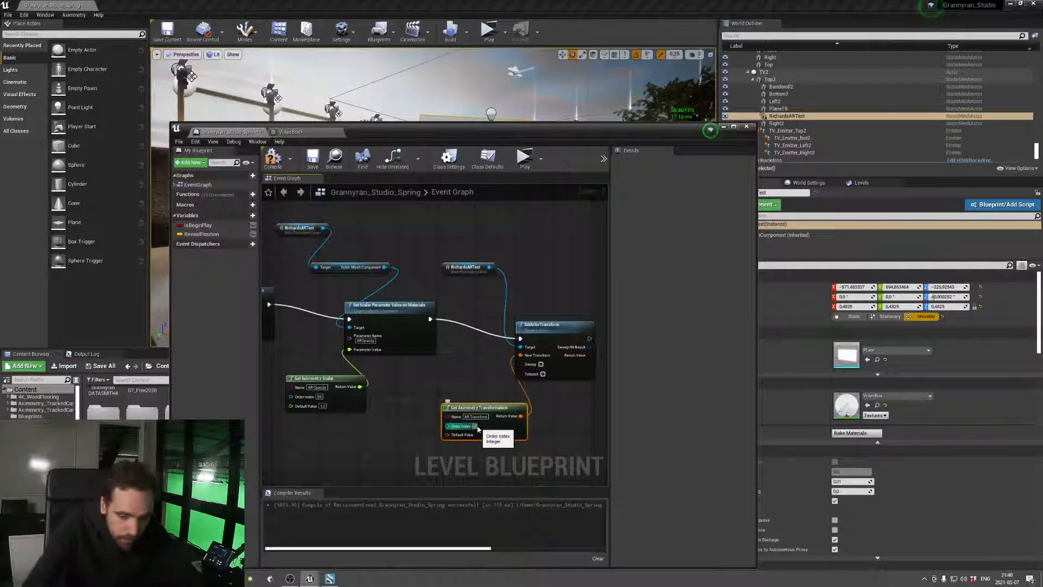
{"action": "key", "text": "Return"}
{"action": "left_click", "coordinate": [446, 283]}
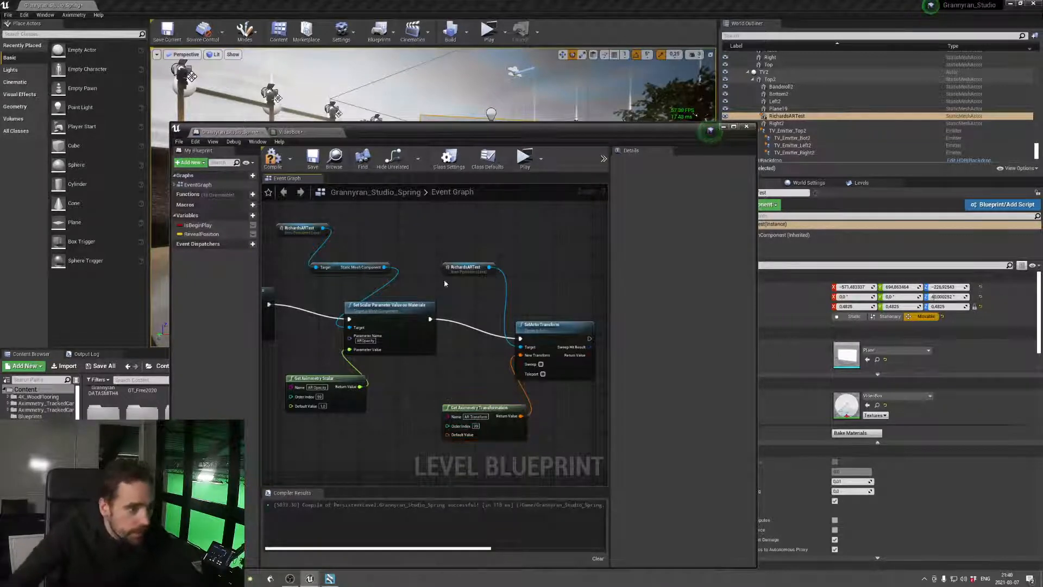
{"action": "left_click", "coordinate": [274, 159]}
{"action": "left_click", "coordinate": [312, 159]}
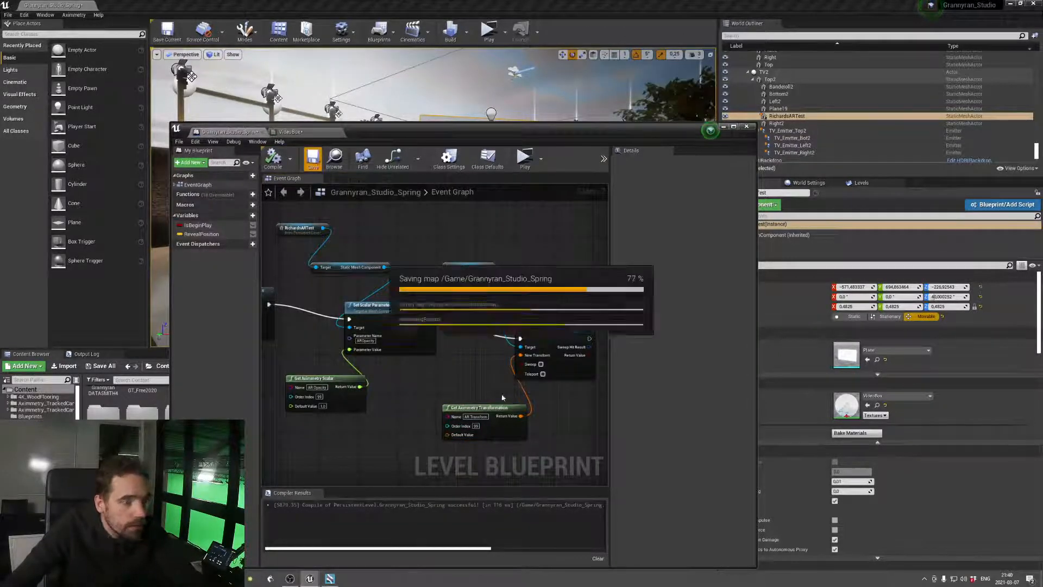
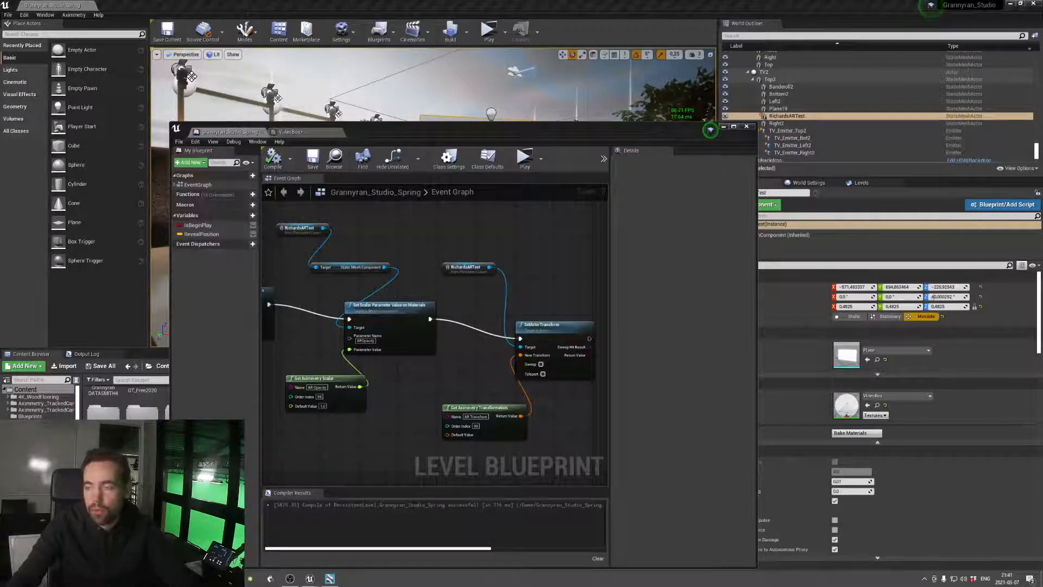
Look over the Shogun Studio 2 product page in the browser and close it
{"action": "left_click_drag", "start_coordinate": [1042, 266], "coordinate": [620, 93]}
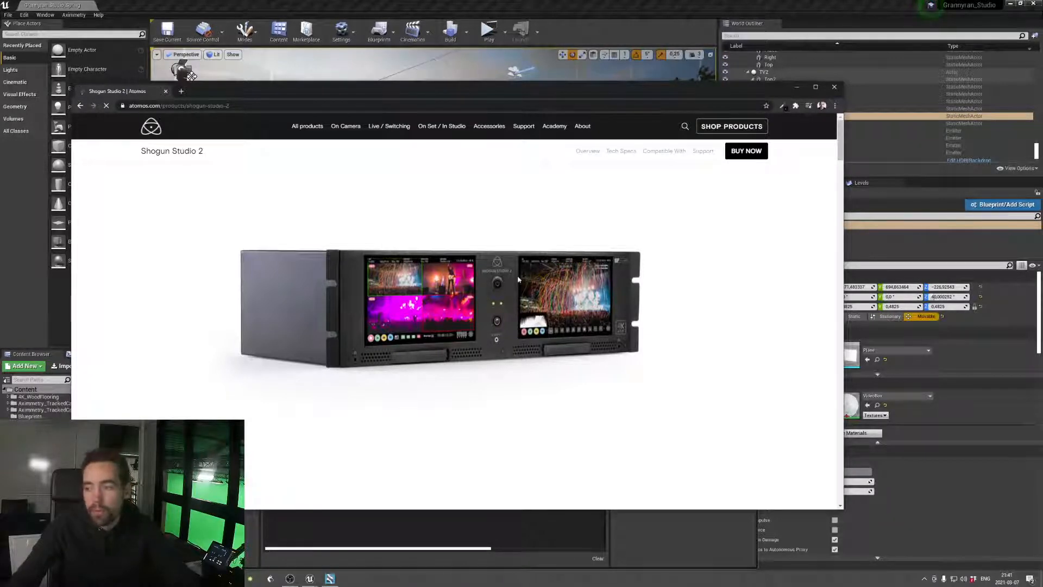
{"action": "scroll", "coordinate": [480, 292], "scroll_direction": "down", "scroll_amount": 3}
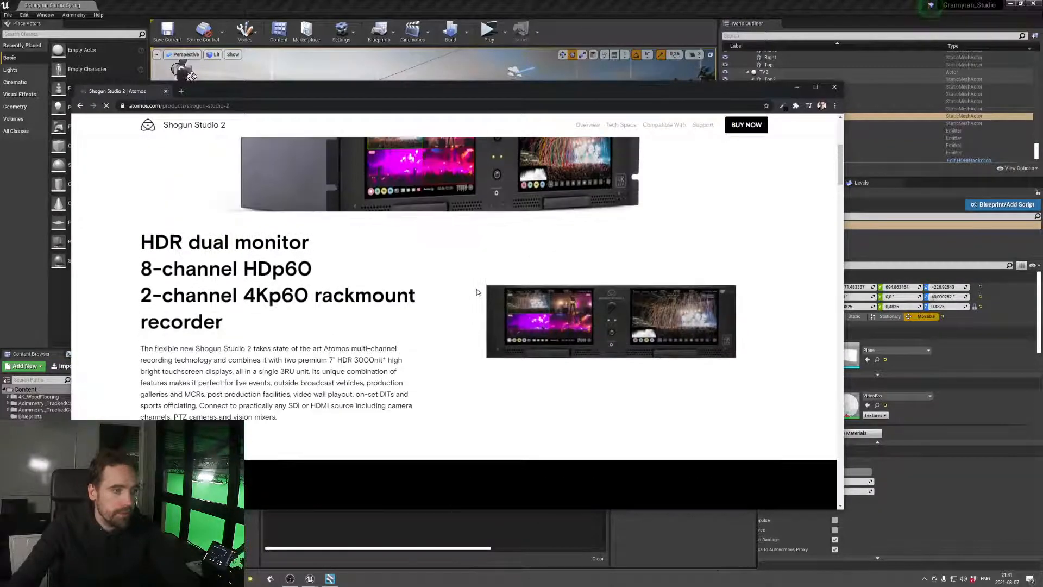
{"action": "scroll", "coordinate": [477, 293], "scroll_direction": "up", "scroll_amount": 4}
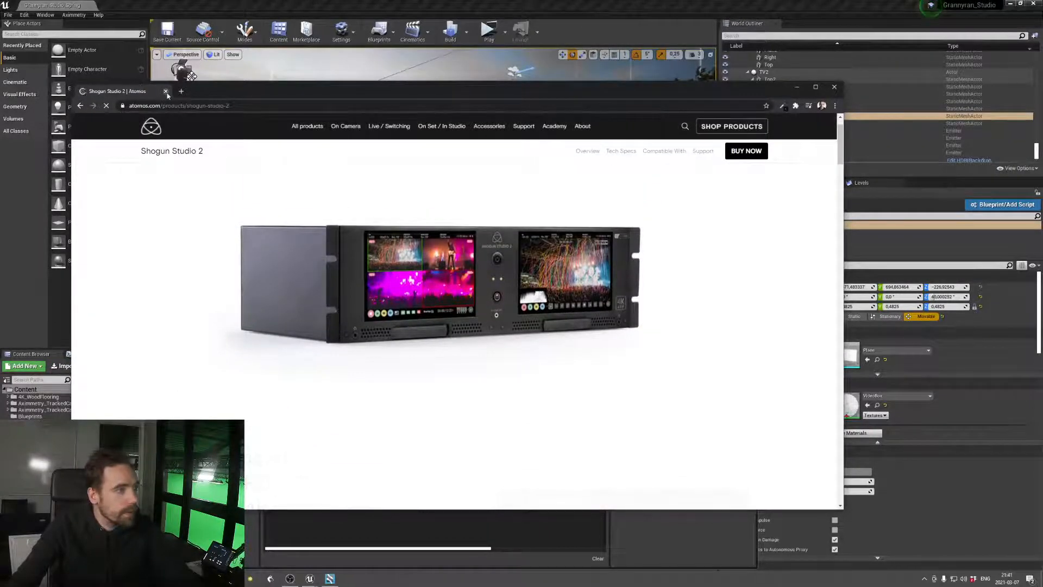
{"action": "left_click", "coordinate": [166, 91]}
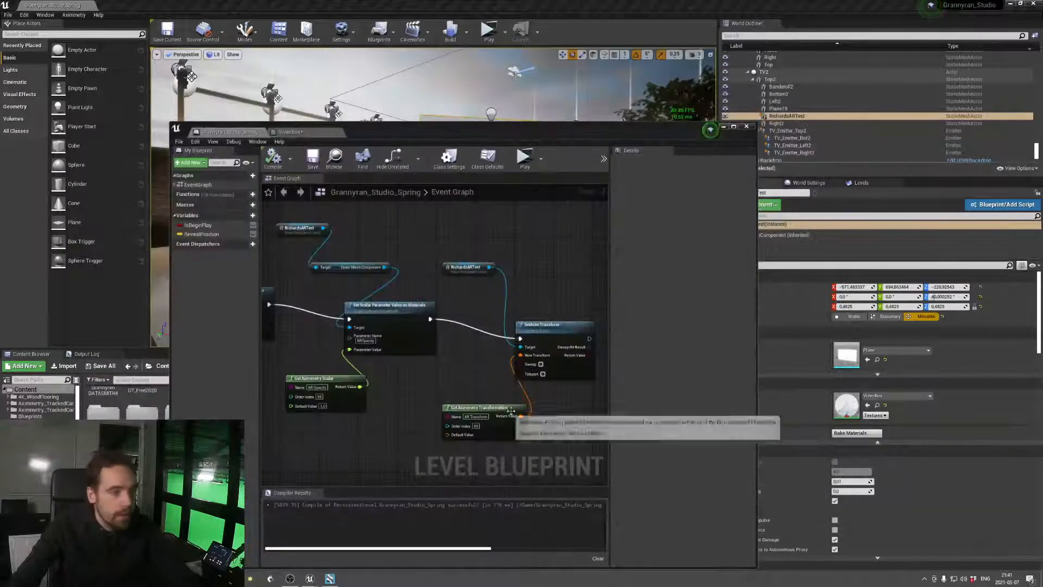
Split the default value of the Get Aximmetry Transformation node and copy the selected plane actor's X location into its default location
{"action": "right_click", "coordinate": [464, 436]}
{"action": "left_click", "coordinate": [498, 452]}
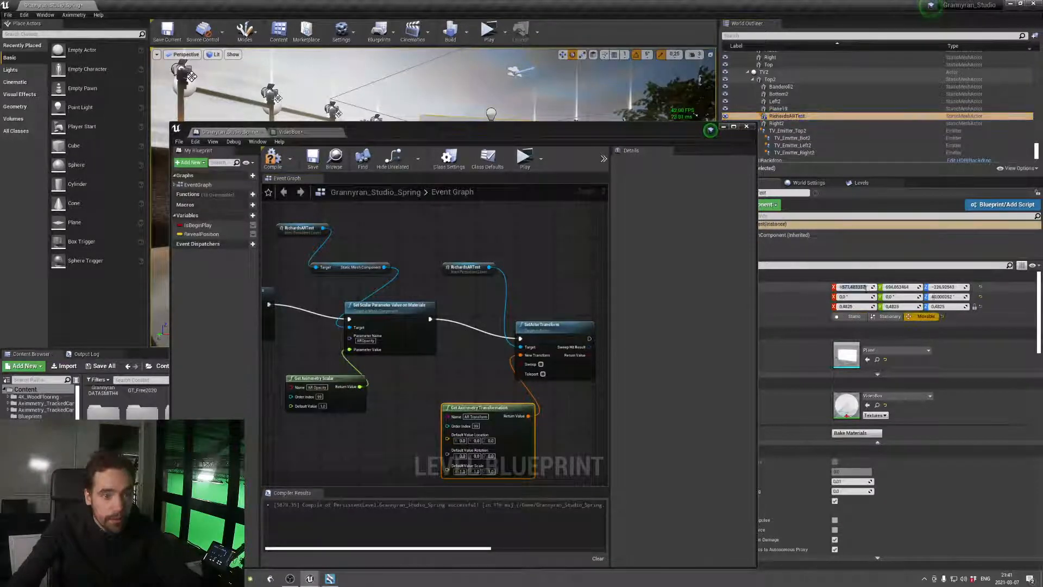
{"action": "key", "text": "ctrl+c"}
{"action": "left_click", "coordinate": [464, 440]}
{"action": "key", "text": "ctrl+v"}
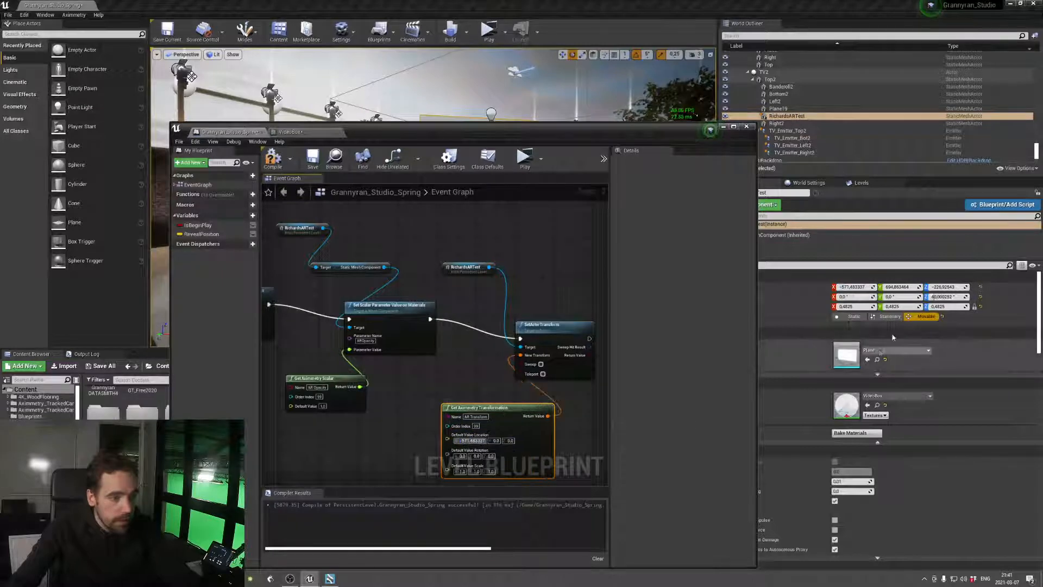
Copy the plane actor's Y and Z location values into the default location of the Get Aximmetry Transformation node
{"action": "left_click", "coordinate": [897, 287]}
{"action": "key", "text": "ctrl+c"}
{"action": "left_click", "coordinate": [496, 441]}
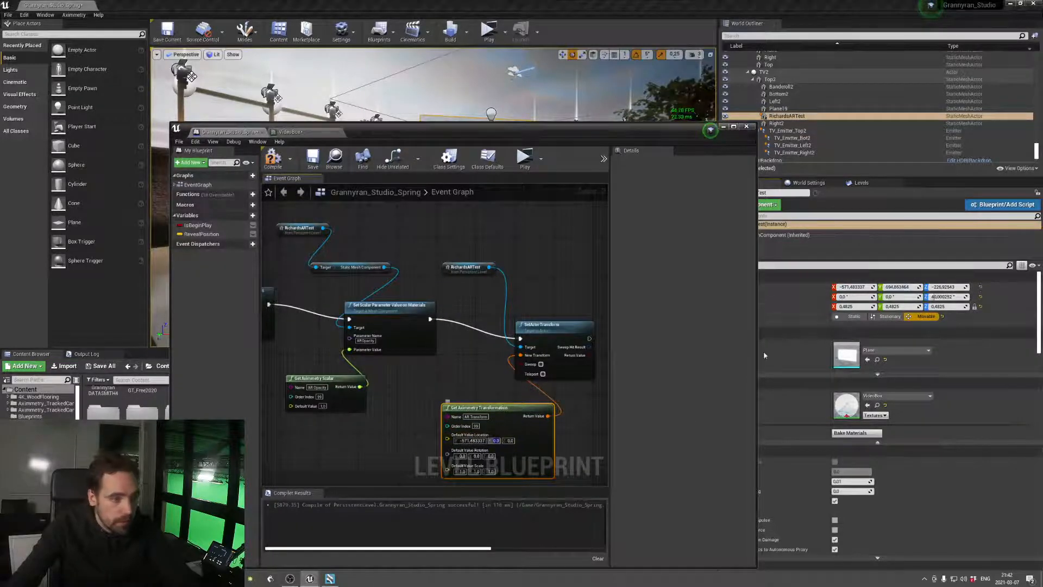
{"action": "key", "text": "ctrl+v"}
{"action": "left_click", "coordinate": [945, 287]}
{"action": "key", "text": "ctrl+c"}
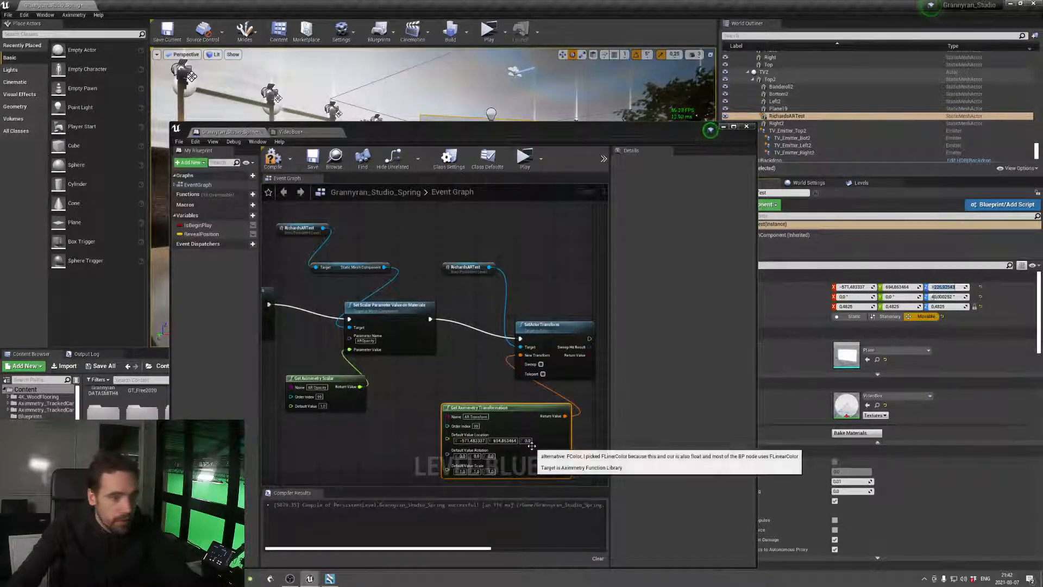
{"action": "left_click", "coordinate": [527, 441]}
{"action": "key", "text": "ctrl+v"}
Set the X default scale of the Get Aximmetry Transformation node to 0.4825, matching the plane actor
{"action": "left_click", "coordinate": [847, 307]}
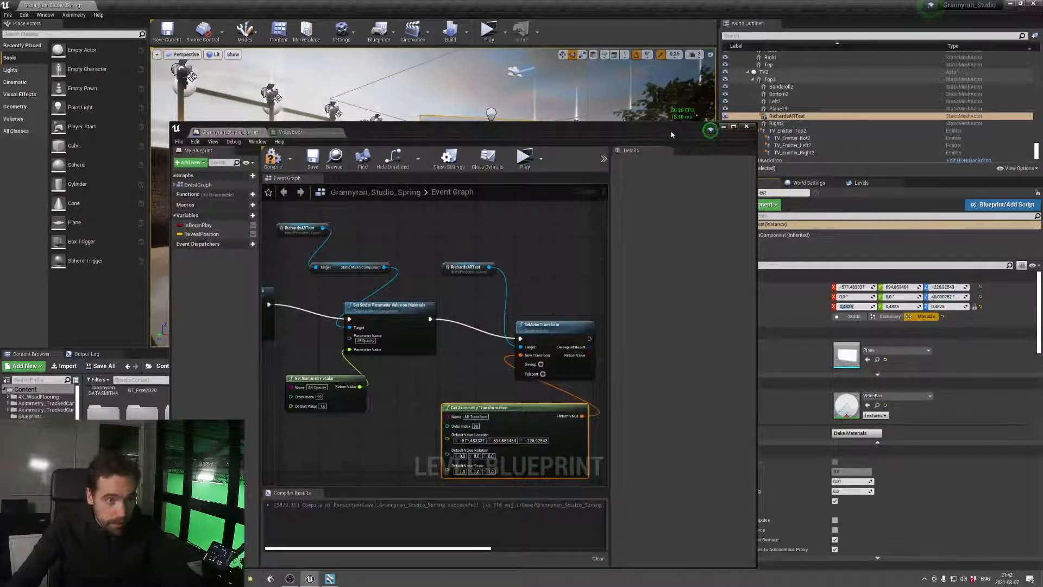
{"action": "left_click_drag", "start_coordinate": [671, 134], "coordinate": [594, 124]}
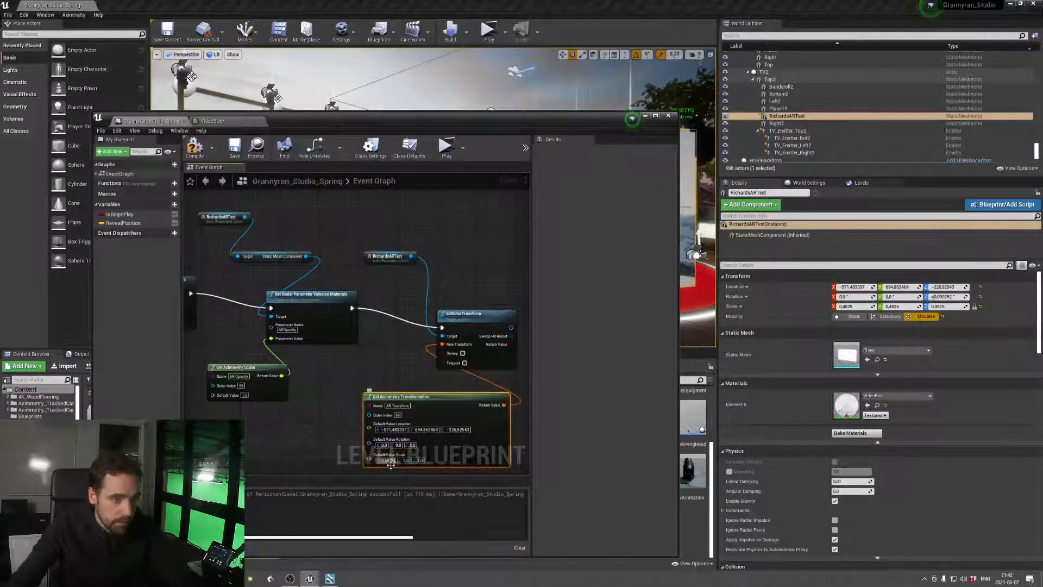
{"action": "type", "text": "0.4825"}
{"action": "left_click", "coordinate": [902, 306]}
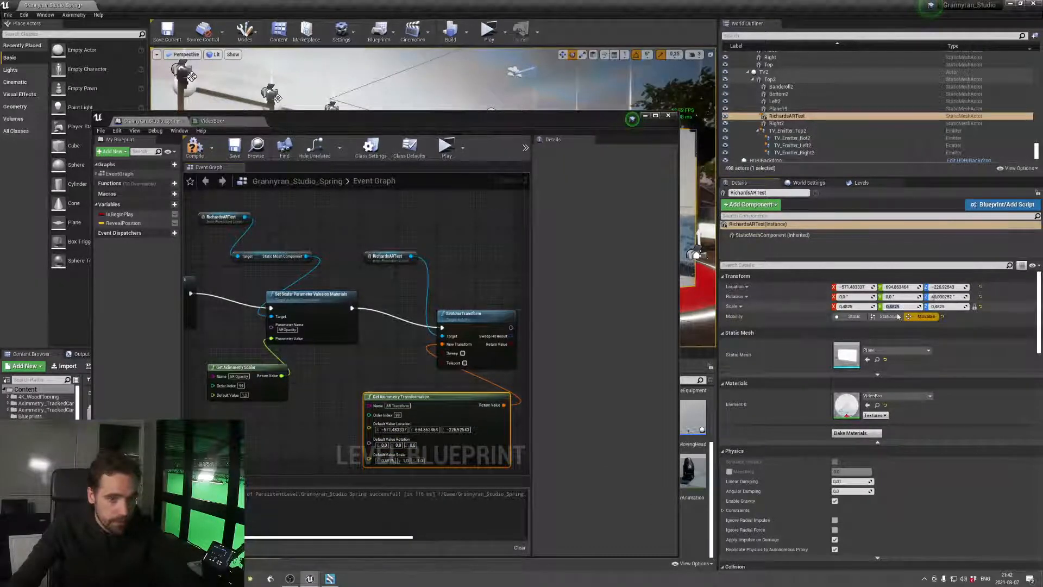
{"action": "left_click", "coordinate": [525, 425]}
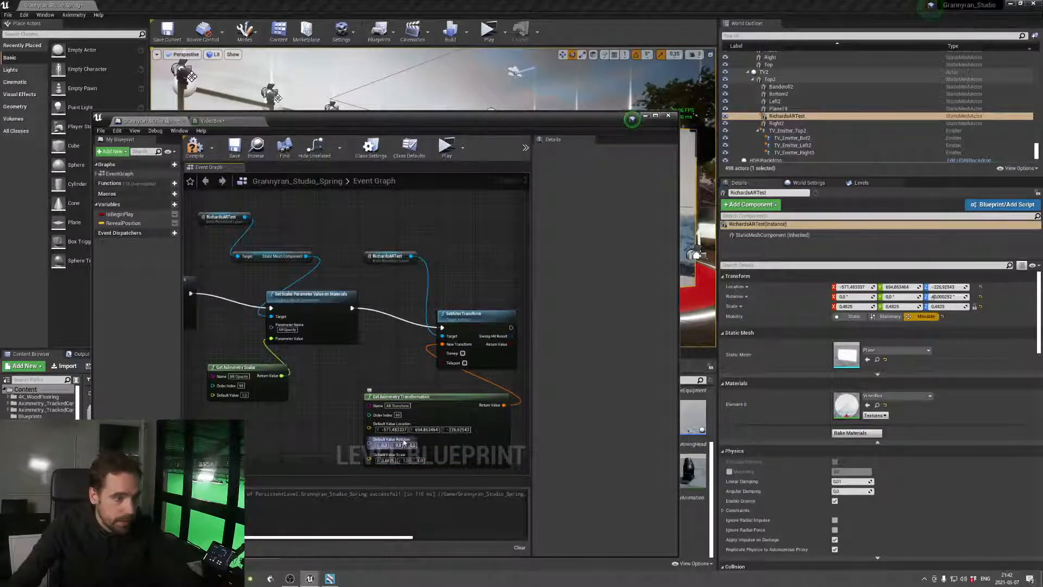
{"action": "left_click", "coordinate": [955, 297]}
{"action": "key", "text": "Return"}
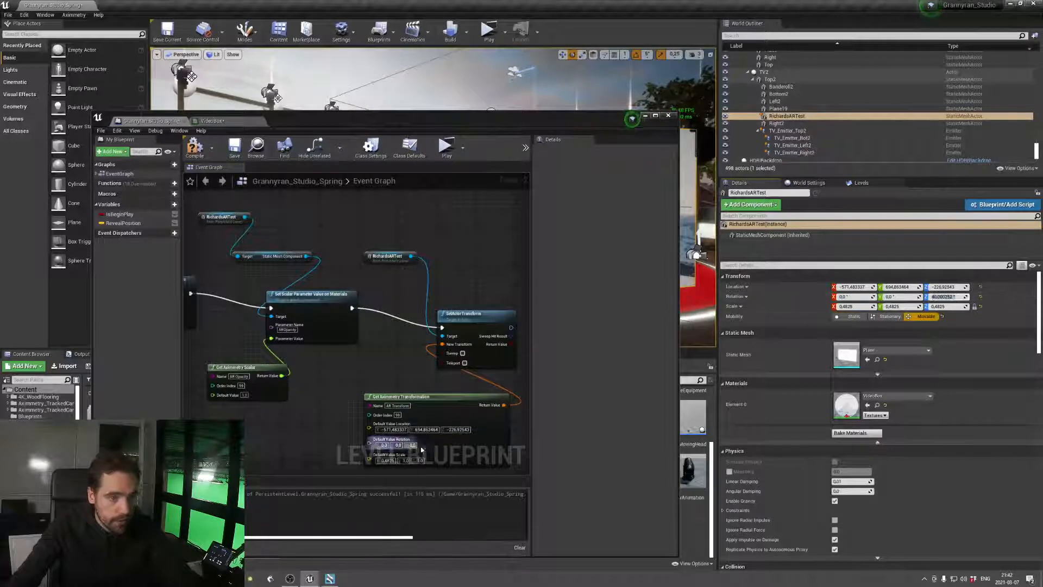
{"action": "left_click", "coordinate": [401, 377]}
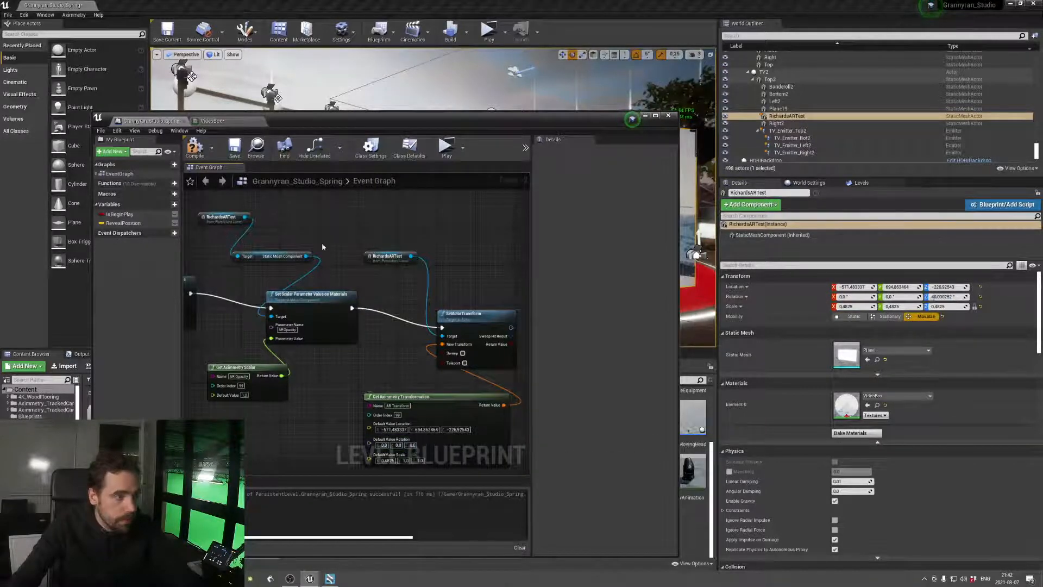
Save the level blueprint and play the level in a new preview window
{"action": "key", "text": "ctrl+s"}
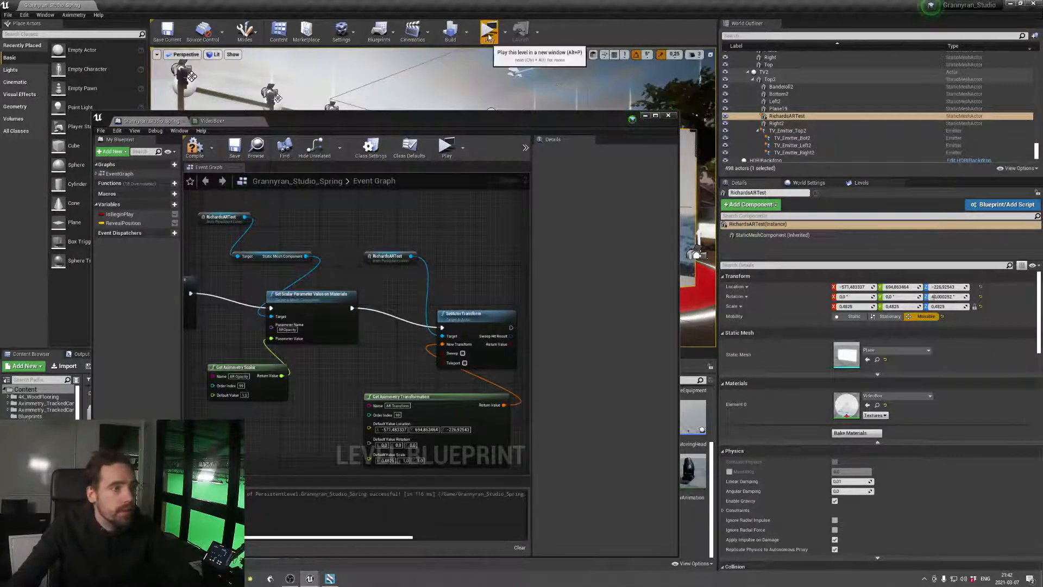
{"action": "left_click", "coordinate": [489, 34]}
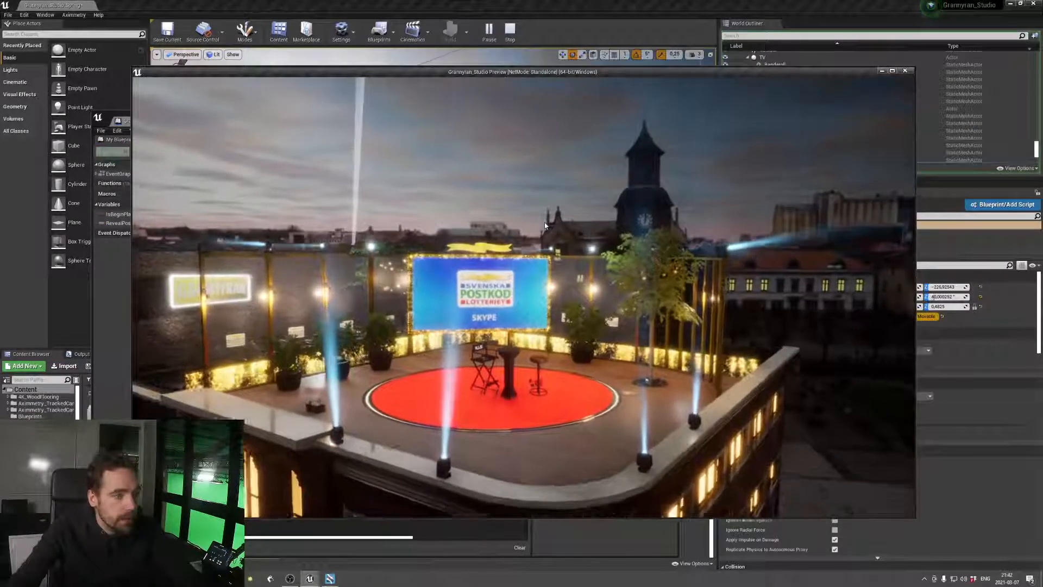
Switch to Aximmetry Composer and select the Grannyran_Studio Unreal project module to bring up its pin values
{"action": "key", "text": "alt+Tab"}
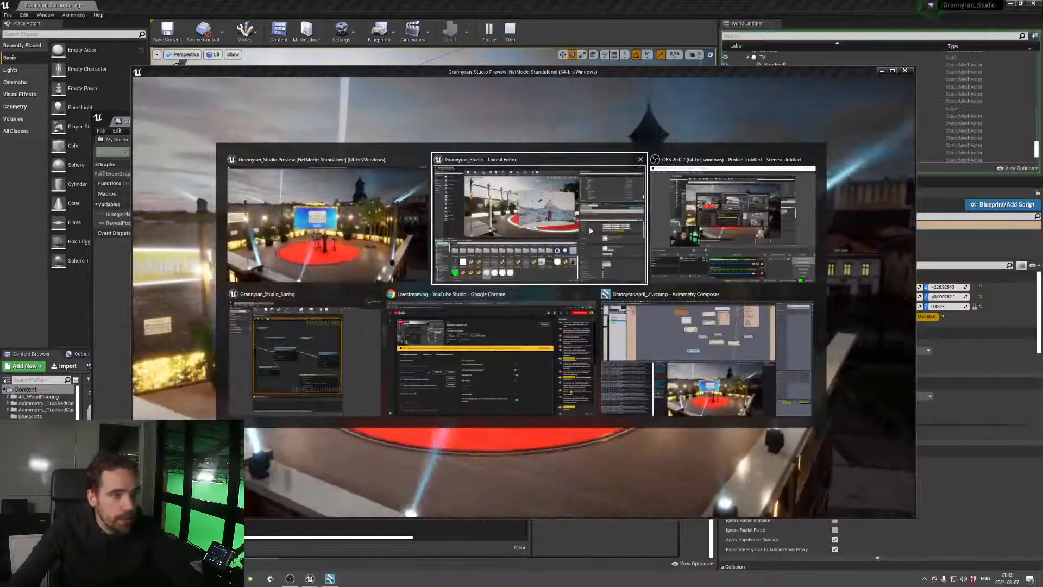
{"action": "left_click", "coordinate": [607, 328]}
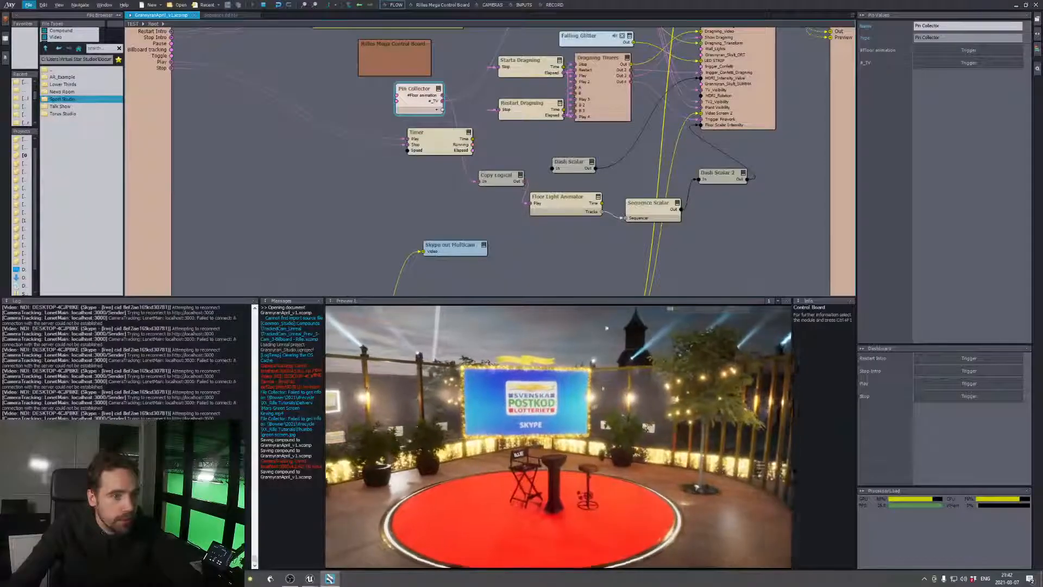
{"action": "middle_click_drag", "start_coordinate": [631, 131], "coordinate": [607, 292]}
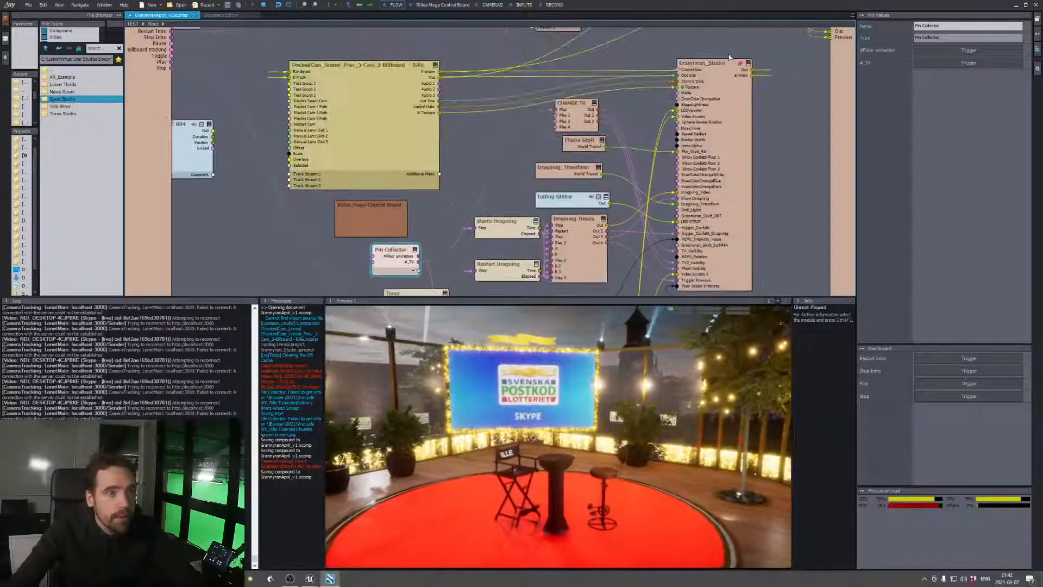
{"action": "scroll", "coordinate": [734, 163], "scroll_direction": "down", "scroll_amount": 3}
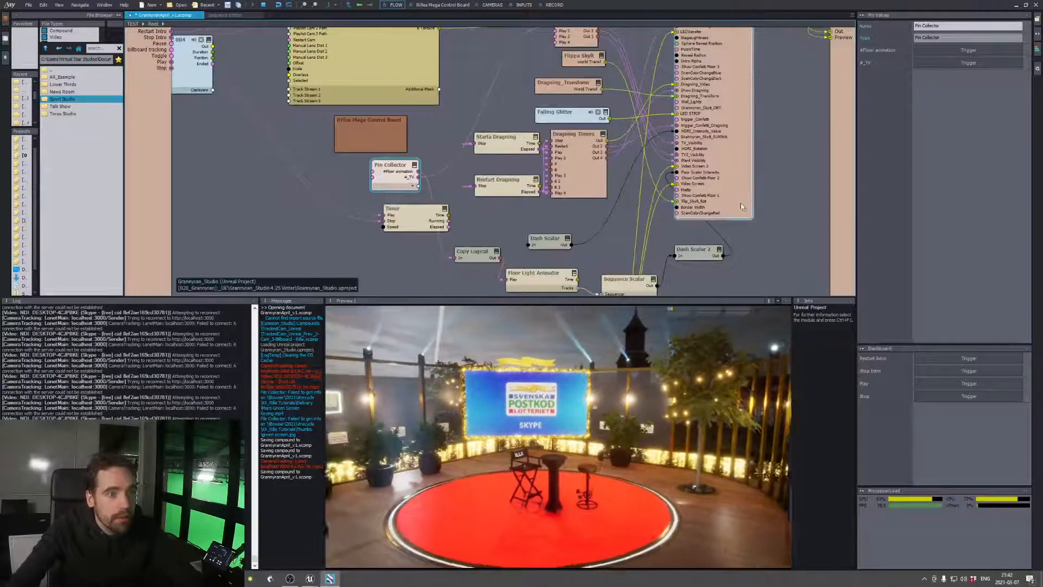
{"action": "left_click", "coordinate": [742, 206]}
{"action": "scroll", "coordinate": [733, 163], "scroll_direction": "up", "scroll_amount": 3}
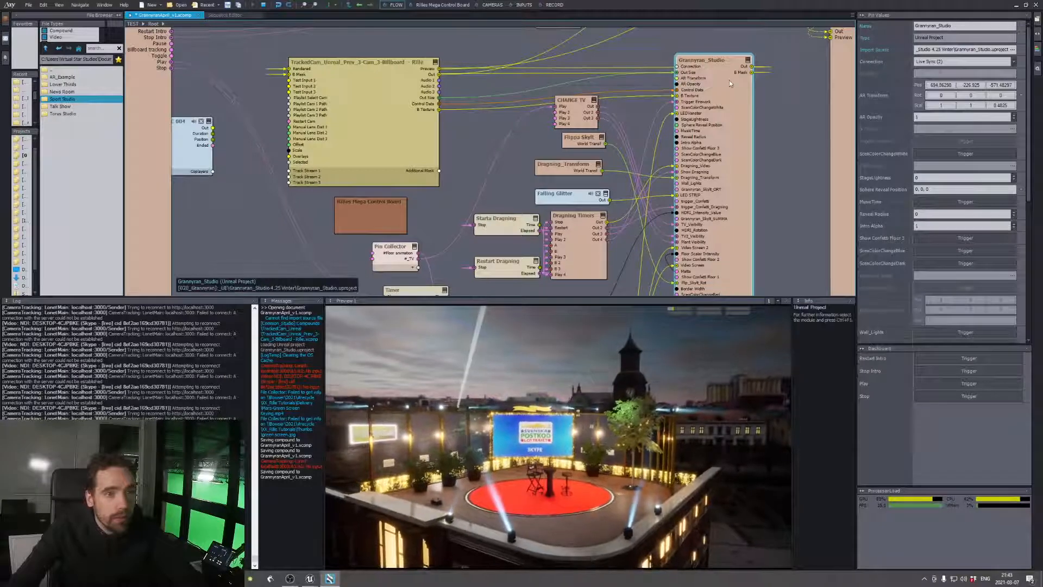
Reset the module's AR Transform to position 0, 0, 0, with the third rotation value 0 and the third scale value 1
{"action": "left_click", "coordinate": [886, 197]}
{"action": "double_click", "coordinate": [946, 85]}
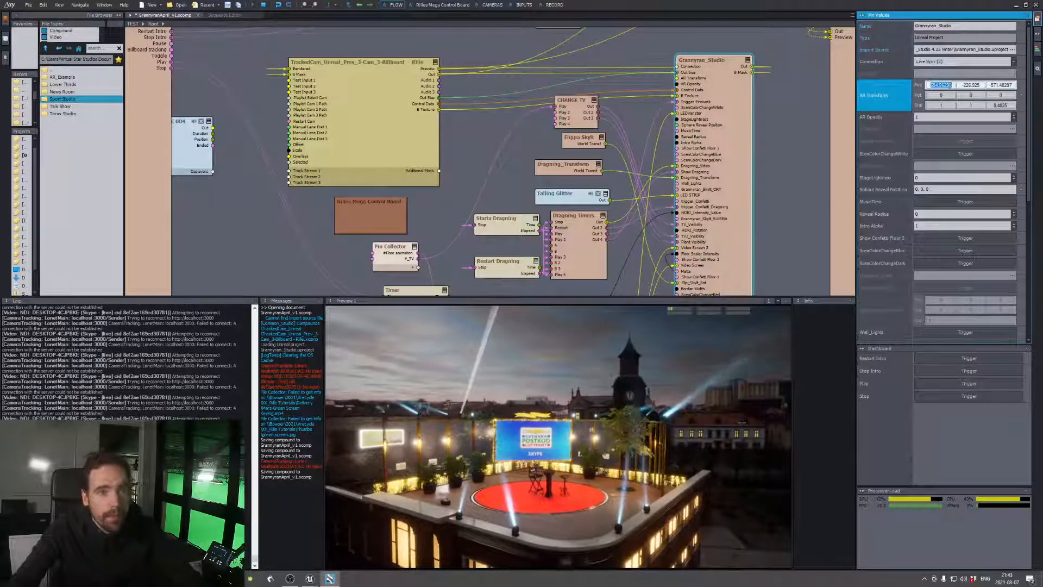
{"action": "type", "text": "0"}
{"action": "double_click", "coordinate": [977, 85]}
{"action": "double_click", "coordinate": [1000, 86]}
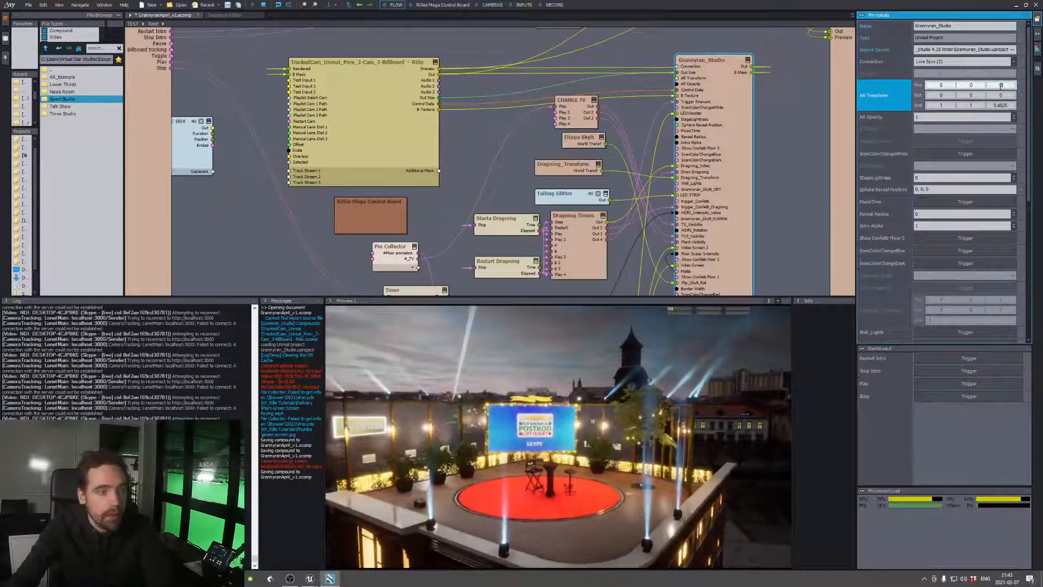
{"action": "type", "text": "0"}
{"action": "double_click", "coordinate": [1001, 105]}
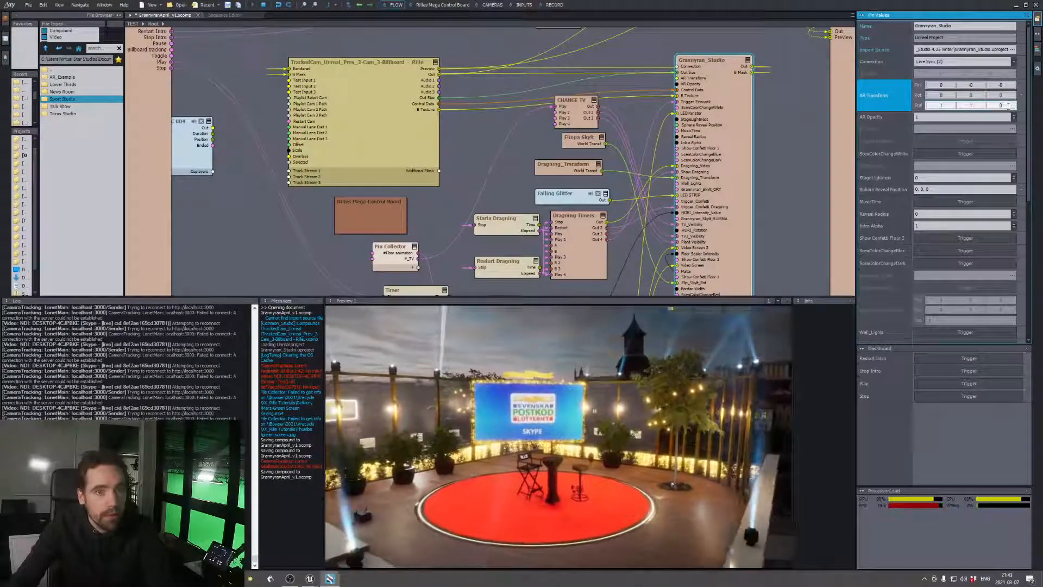
{"action": "type", "text": "1"}
{"action": "double_click", "coordinate": [1001, 95]}
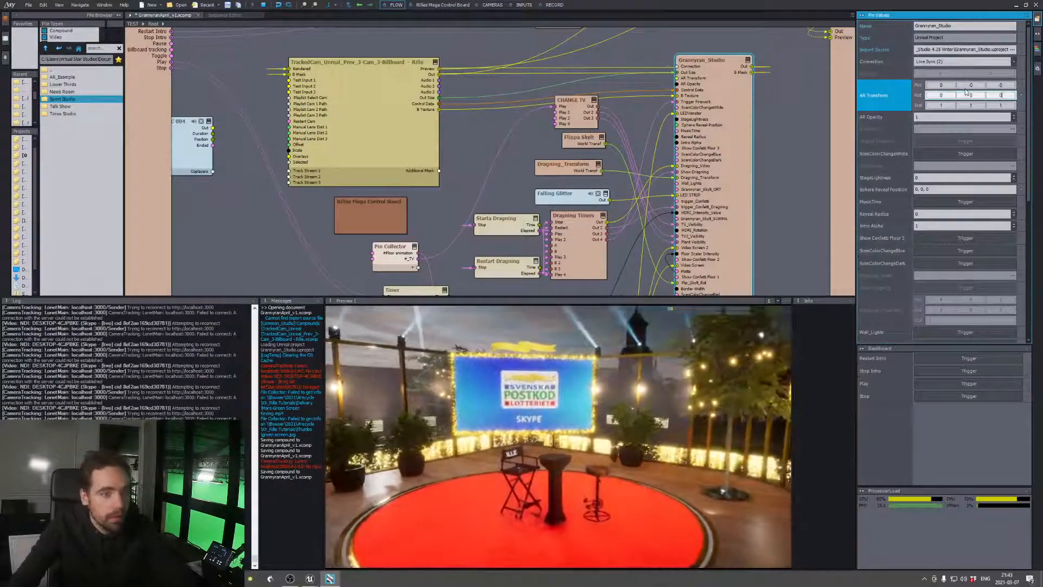
Shift the AR Transform position on its second and third axes, with the second value at about 75.2
{"action": "left_click_drag", "start_coordinate": [965, 87], "coordinate": [1009, 85]}
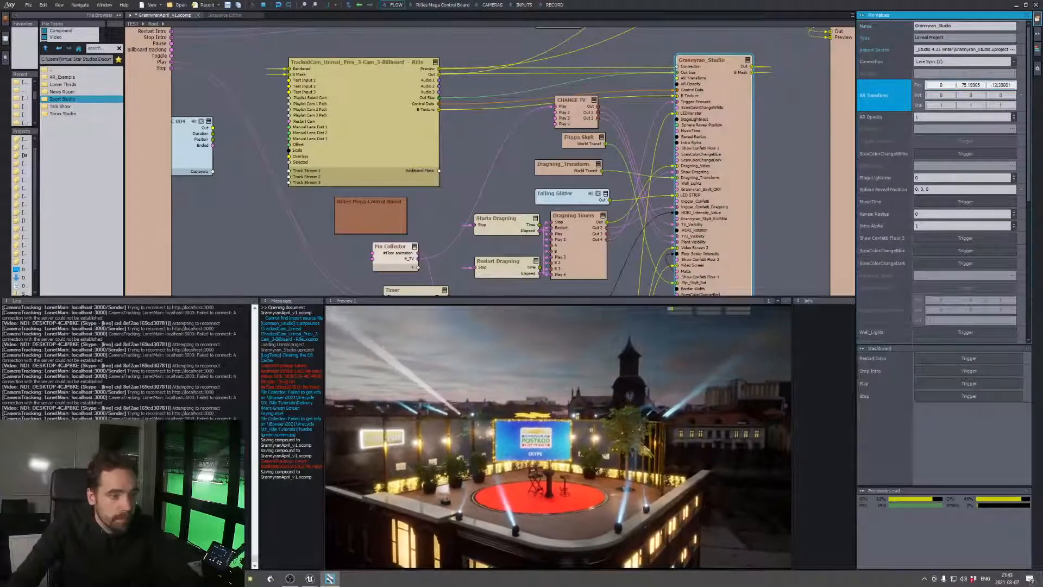
{"action": "left_click", "coordinate": [572, 100]}
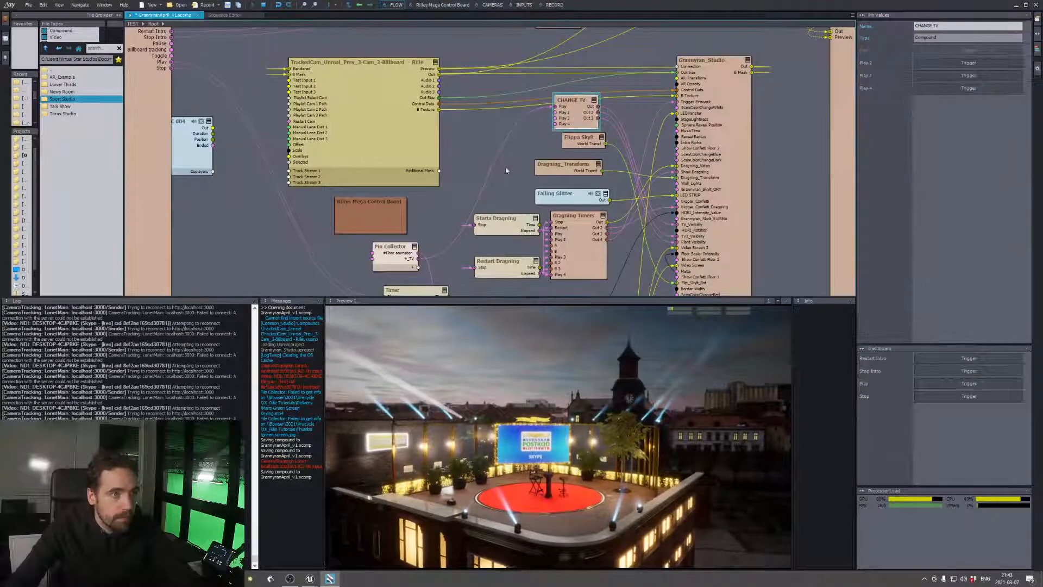
{"action": "double_click", "coordinate": [508, 135]}
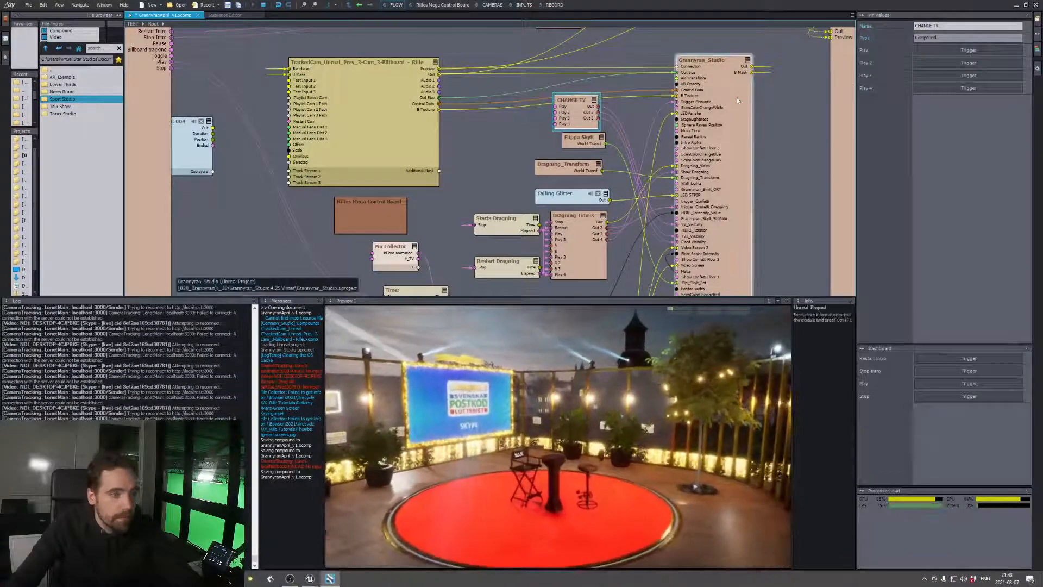
Test the AR Opacity of the Grannyran_Studio module by lowering it to about 0.02 and varying it up to about 0.46
{"action": "left_click", "coordinate": [736, 96]}
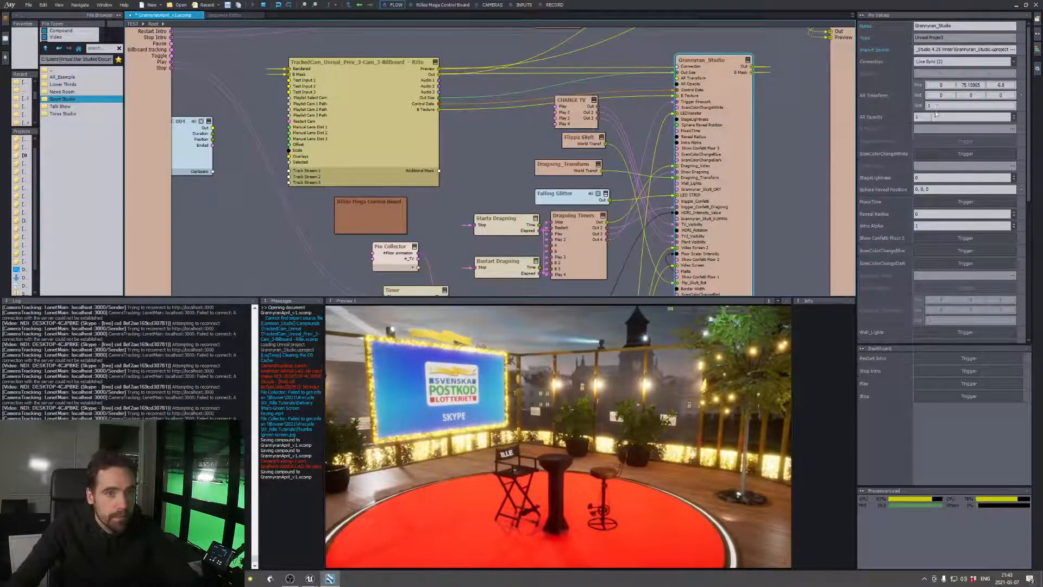
{"action": "left_click", "coordinate": [931, 117]}
{"action": "type", "text": "0.24"}
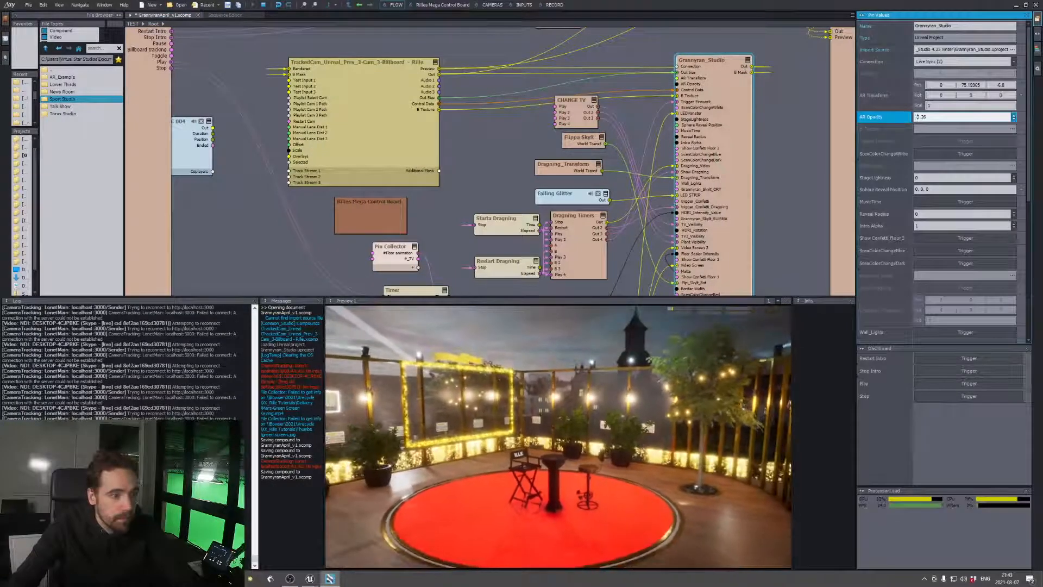
{"action": "key", "text": "BackSpace"}
{"action": "scroll", "coordinate": [918, 117], "scroll_direction": "down", "scroll_amount": 2}
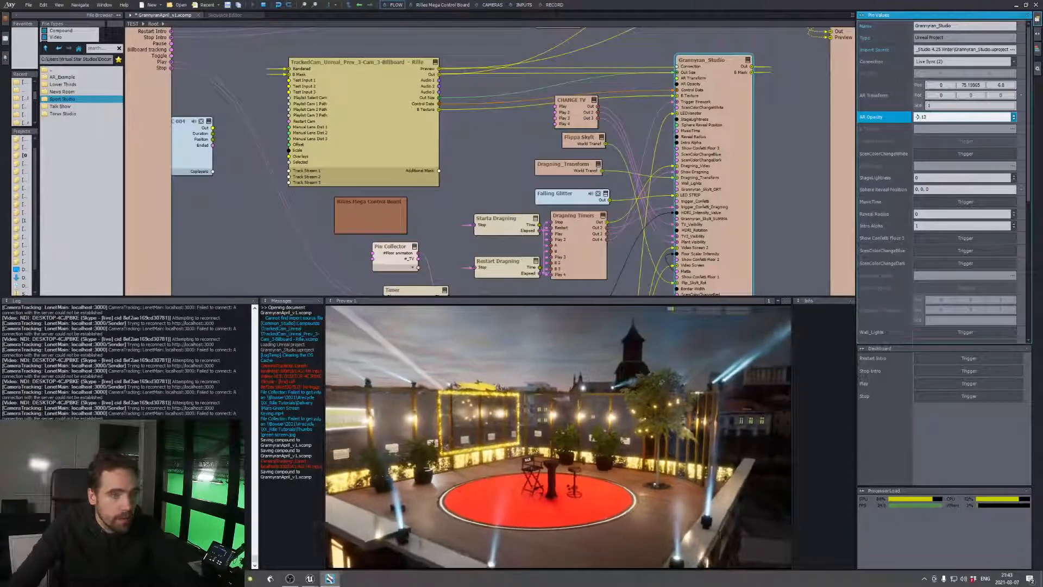
{"action": "scroll", "coordinate": [917, 117], "scroll_direction": "down", "scroll_amount": 3}
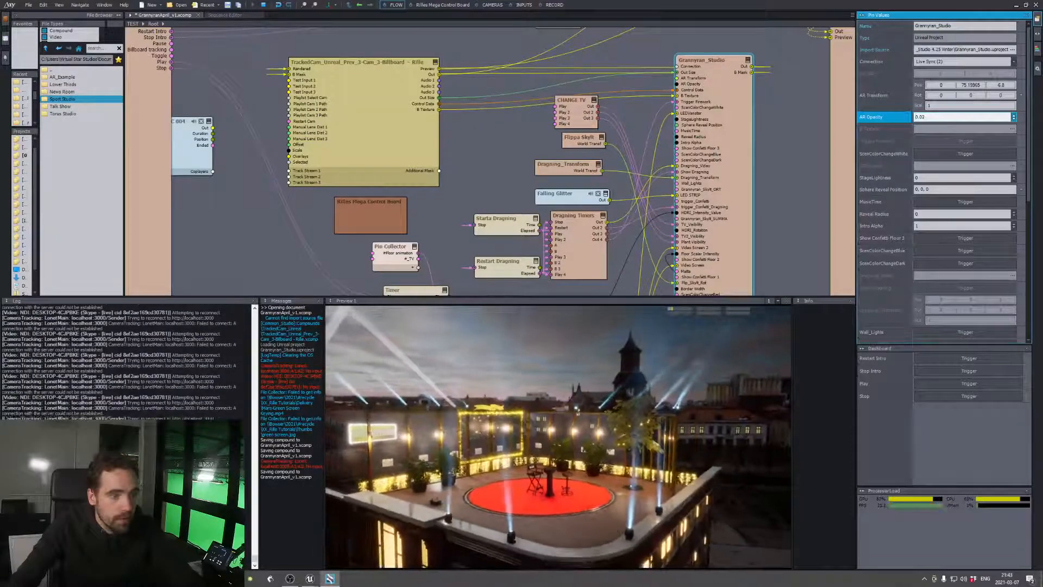
{"action": "left_click_drag", "start_coordinate": [1014, 117], "coordinate": [1014, 112]}
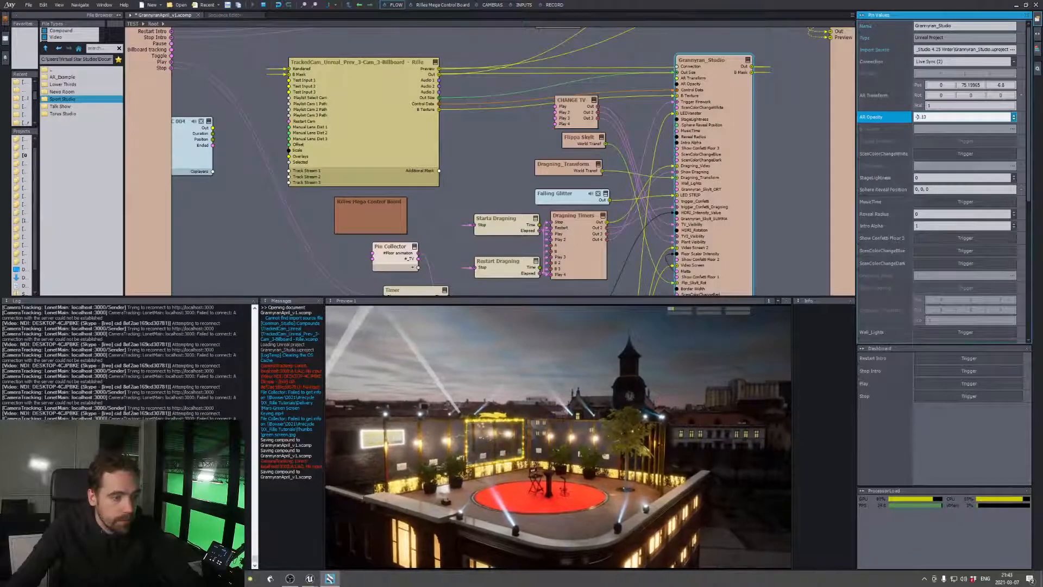
{"action": "scroll", "coordinate": [917, 117], "scroll_direction": "up", "scroll_amount": 3}
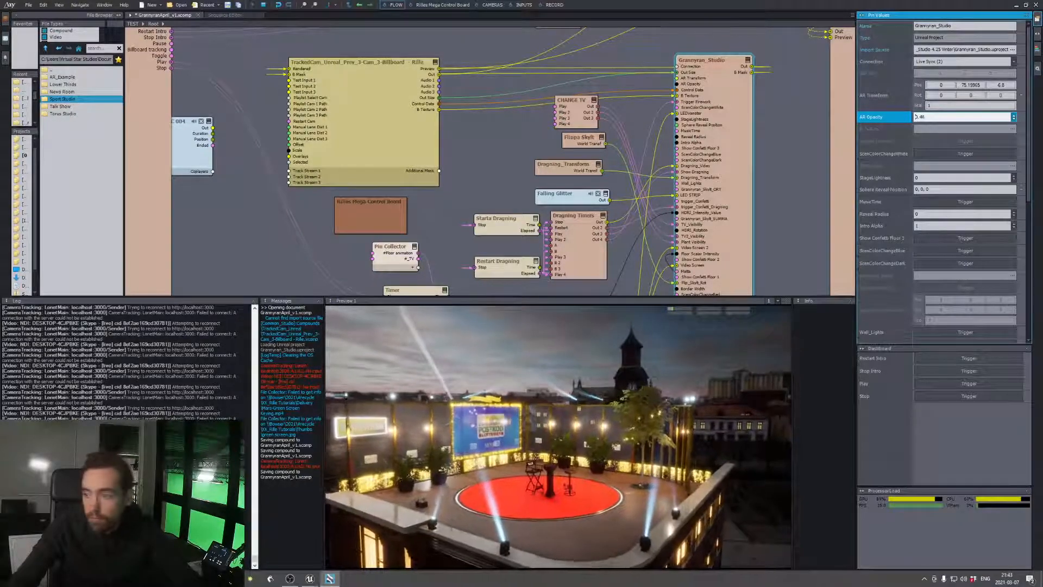
{"action": "scroll", "coordinate": [917, 117], "scroll_direction": "down", "scroll_amount": 10}
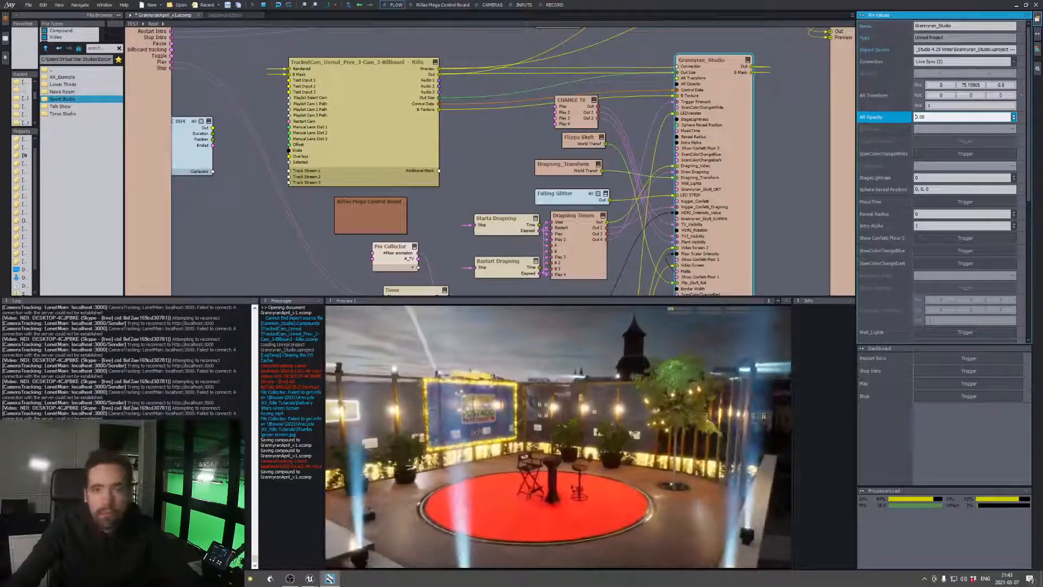
Vary the Grannyran_Studio module's AR Opacity up and down to test the fade, leaving it at about 0.34
{"action": "scroll", "coordinate": [917, 117], "scroll_direction": "up", "scroll_amount": 20}
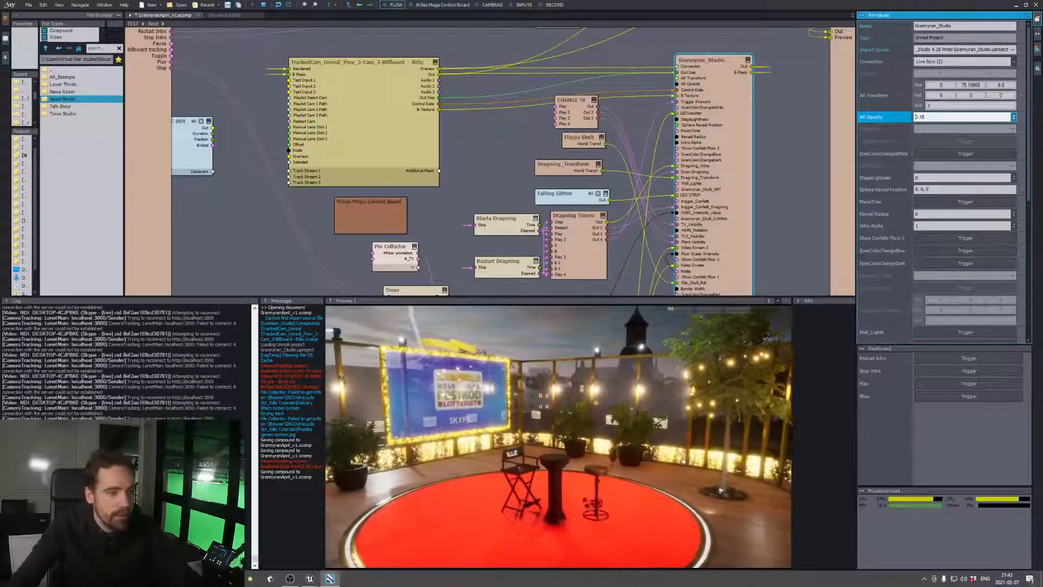
{"action": "scroll", "coordinate": [917, 117], "scroll_direction": "down", "scroll_amount": 15}
{"action": "scroll", "coordinate": [917, 117], "scroll_direction": "up", "scroll_amount": 10}
{"action": "scroll", "coordinate": [916, 117], "scroll_direction": "down", "scroll_amount": 15}
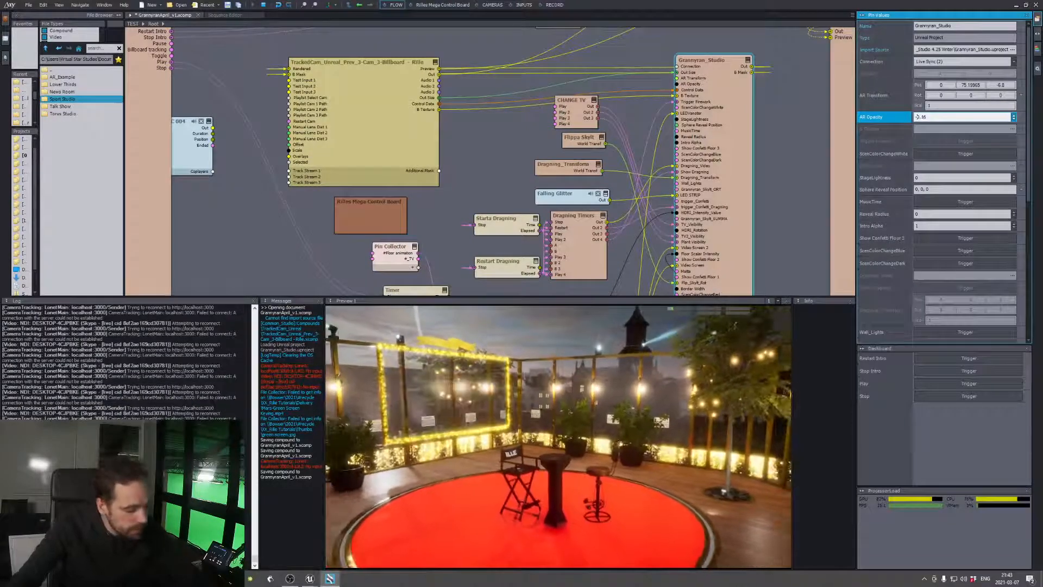
{"action": "scroll", "coordinate": [917, 117], "scroll_direction": "up", "scroll_amount": 10}
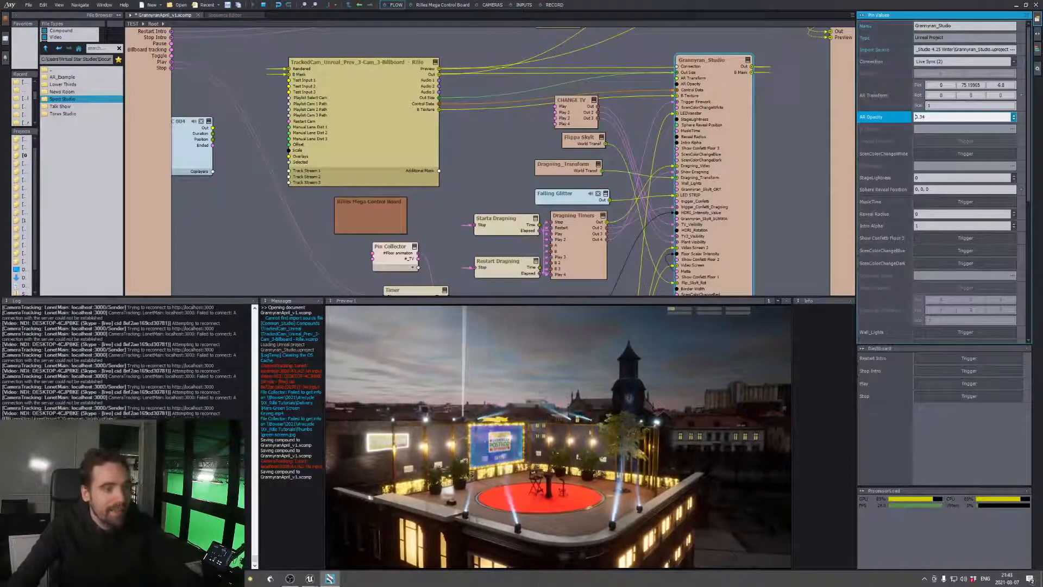
Switch to Unreal Editor, stop the simulation and delete the SetActorTransform node from the level blueprint, moving the blueprint window clear of the viewport
{"action": "key", "text": "alt+Tab"}
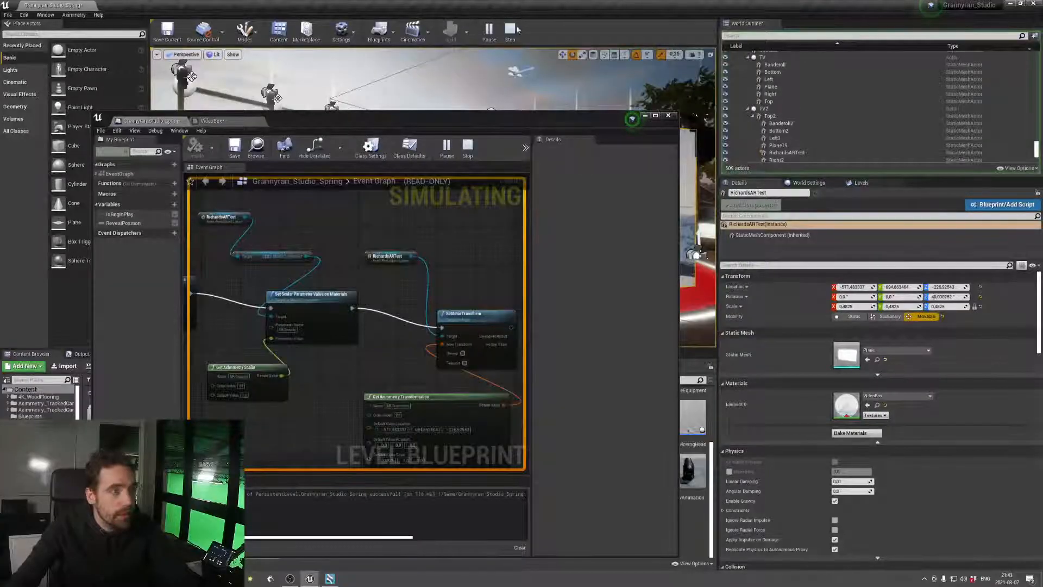
{"action": "key", "text": "Escape"}
{"action": "left_click", "coordinate": [428, 352], "text": "alt"}
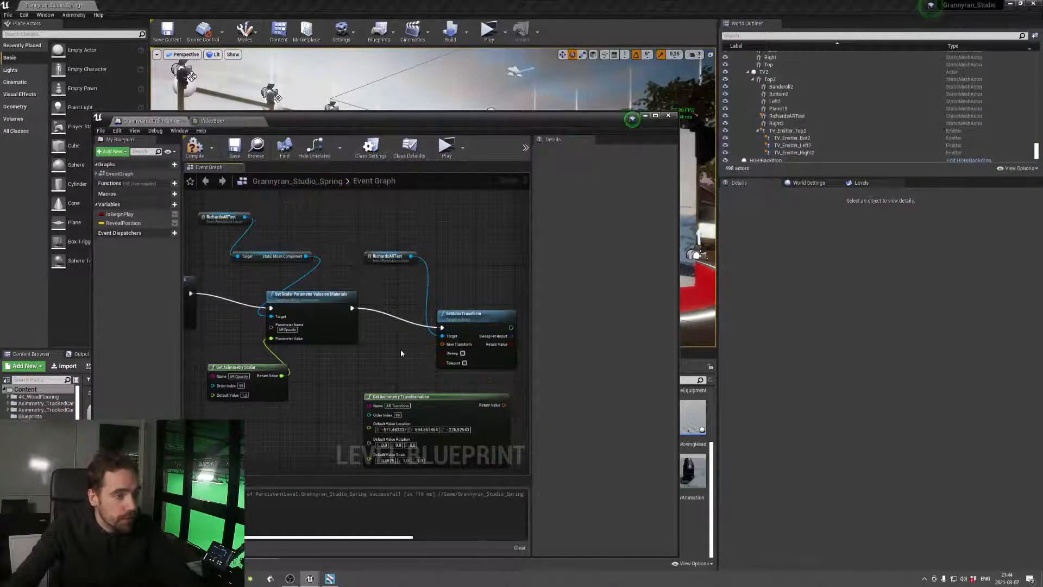
{"action": "key", "text": "Delete"}
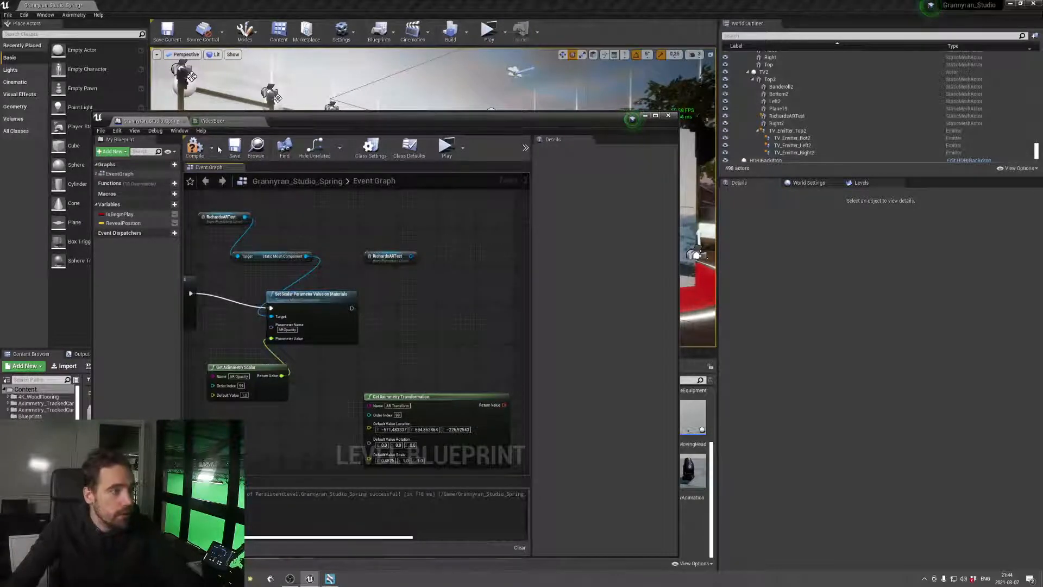
{"action": "left_click_drag", "start_coordinate": [382, 125], "coordinate": [444, 336]}
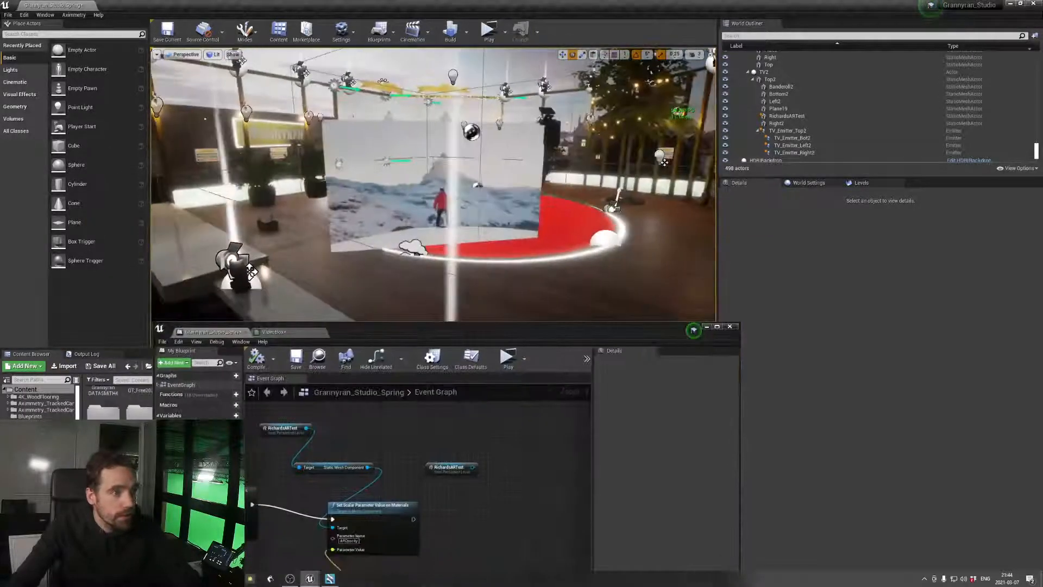
Run the preview briefly and stop it, and focus the viewport on the RichardsARTest plane to examine it
{"action": "left_click", "coordinate": [489, 30]}
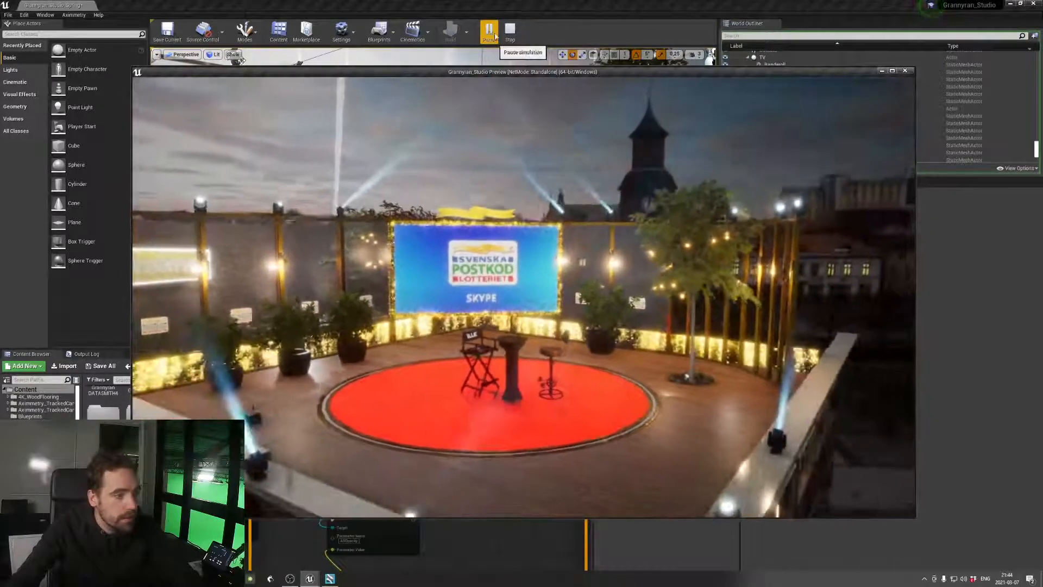
{"action": "left_click", "coordinate": [510, 30]}
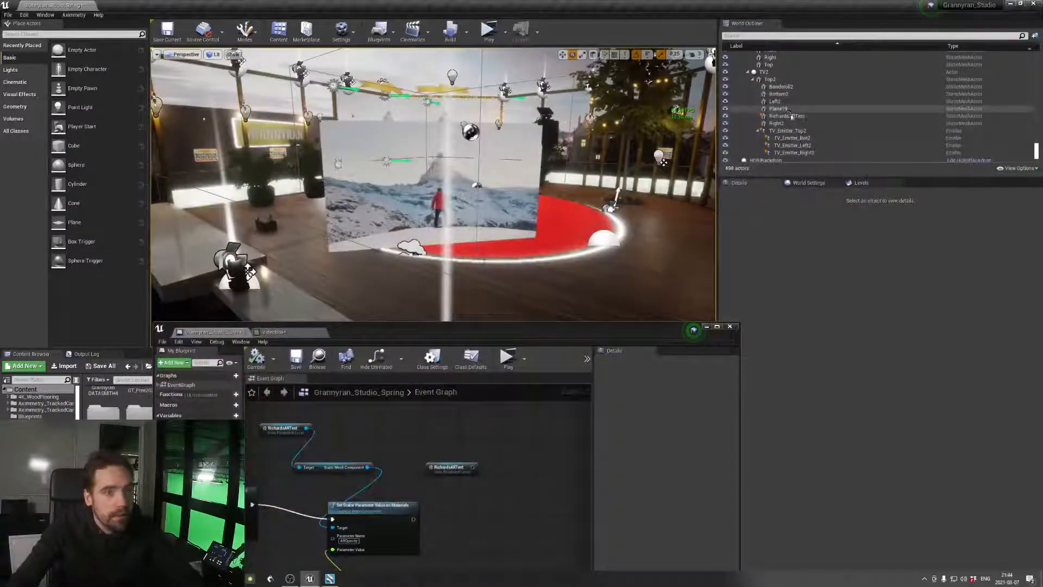
{"action": "double_click", "coordinate": [792, 116]}
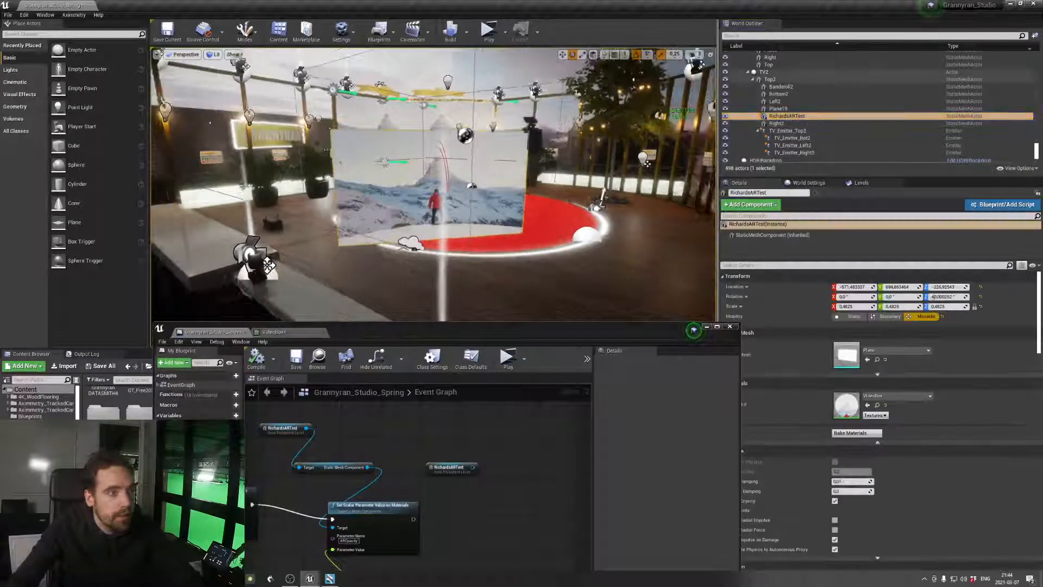
{"action": "right_click_drag", "start_coordinate": [434, 185], "coordinate": [527, 185]}
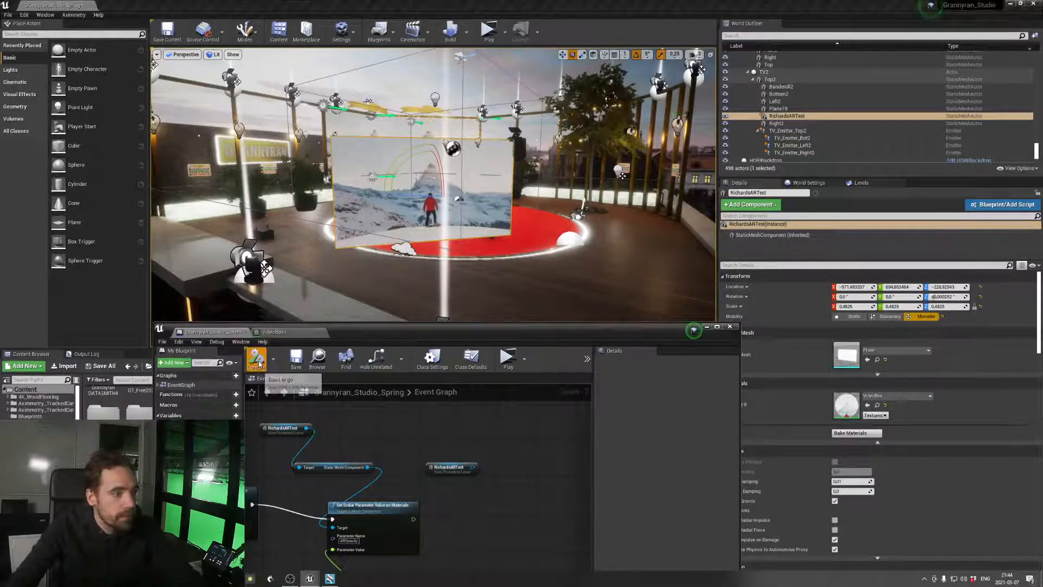
Save the level blueprint and start the standalone preview, returning to Aximmetry Composer
{"action": "left_click", "coordinate": [296, 359]}
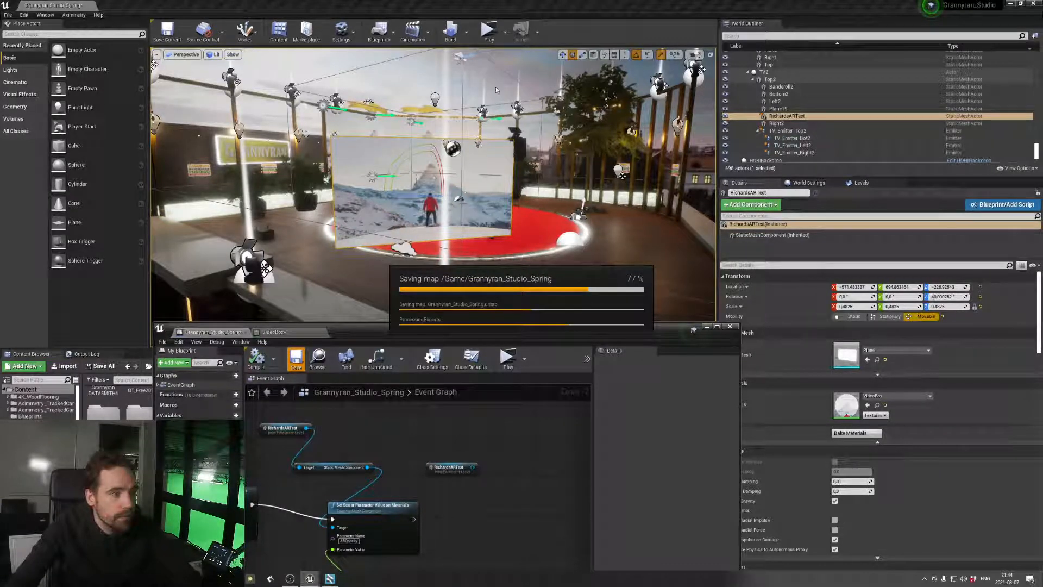
{"action": "left_click", "coordinate": [487, 30]}
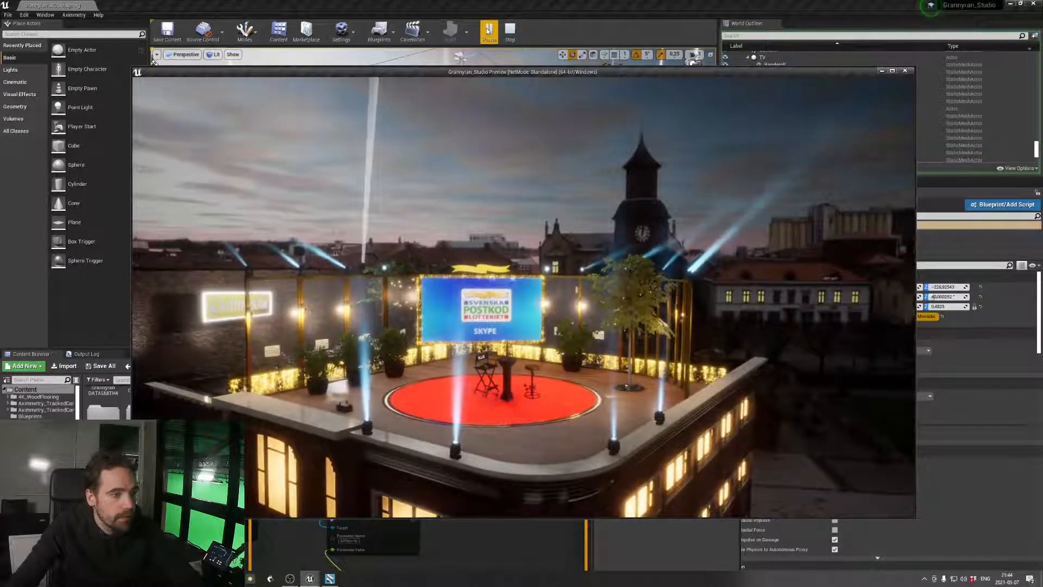
{"action": "key", "text": "alt+Tab"}
{"action": "left_click", "coordinate": [405, 327]}
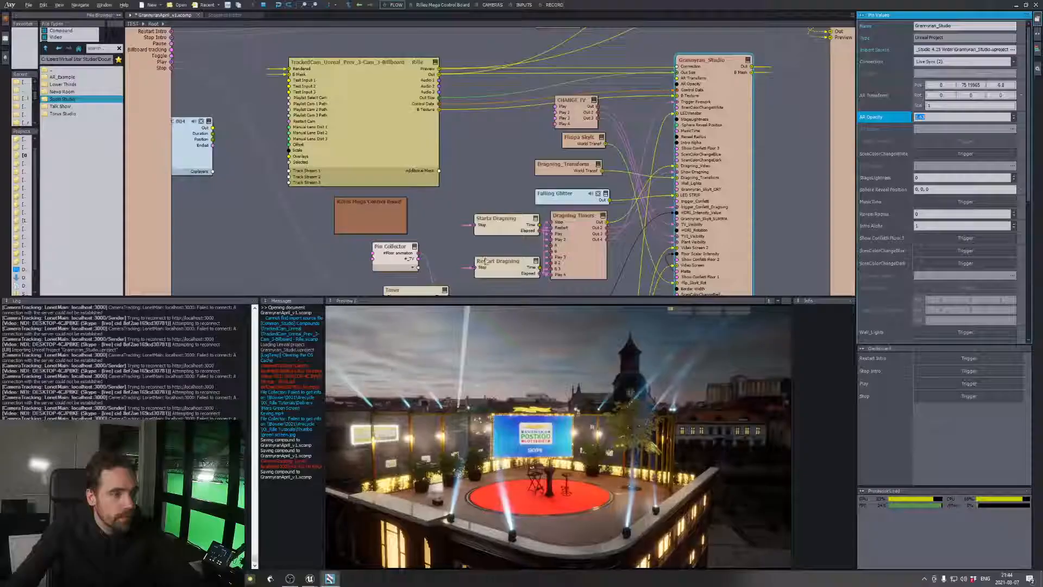
Inspect the Grannyran_Studio module's pins and bring up the triggers of the CHANGE TV compound
{"action": "left_click", "coordinate": [737, 64]}
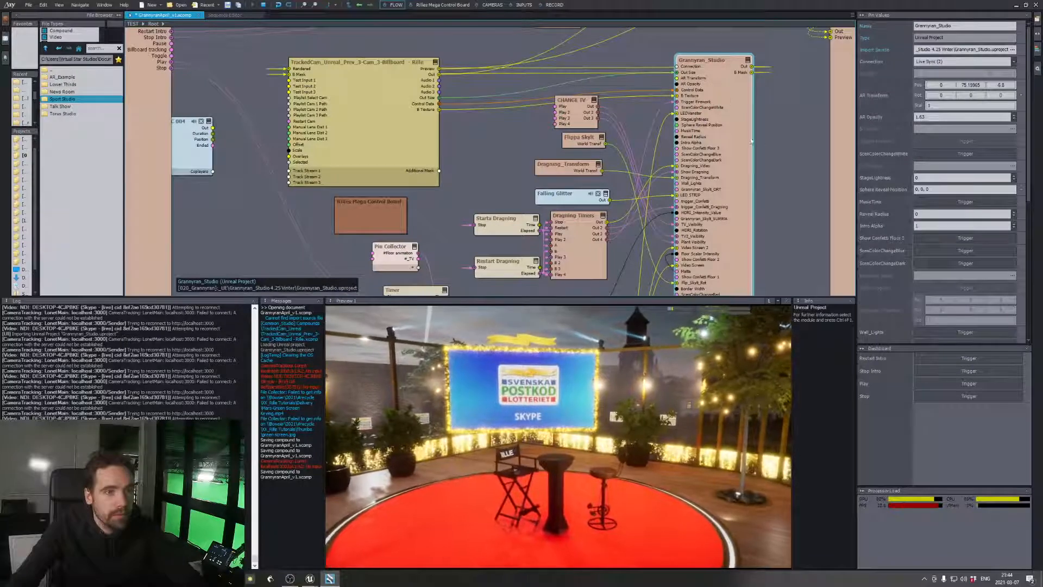
{"action": "scroll", "coordinate": [718, 89], "scroll_direction": "down", "scroll_amount": 2}
{"action": "scroll", "coordinate": [726, 99], "scroll_direction": "up", "scroll_amount": 2}
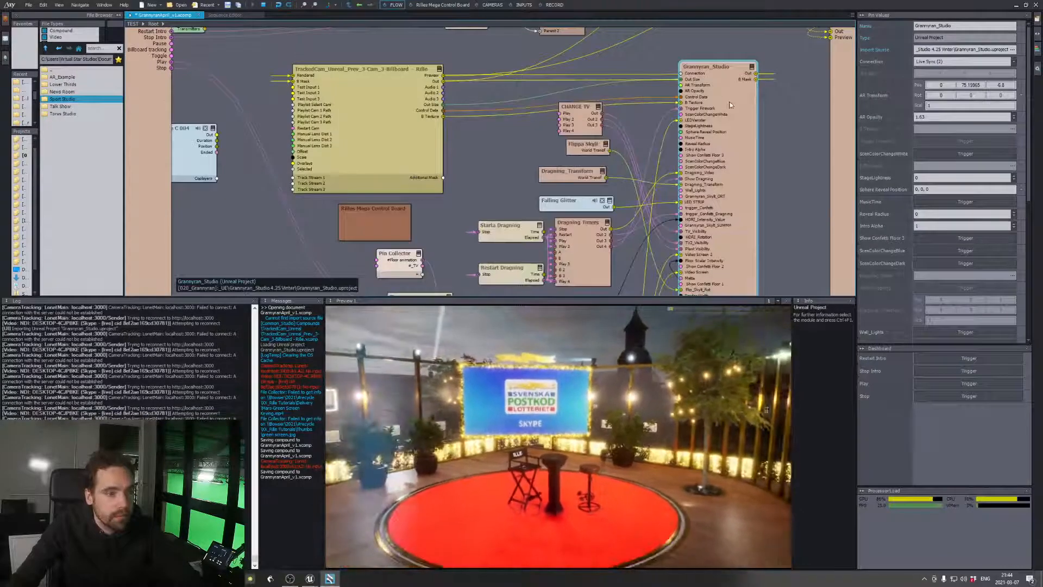
{"action": "left_click", "coordinate": [576, 106]}
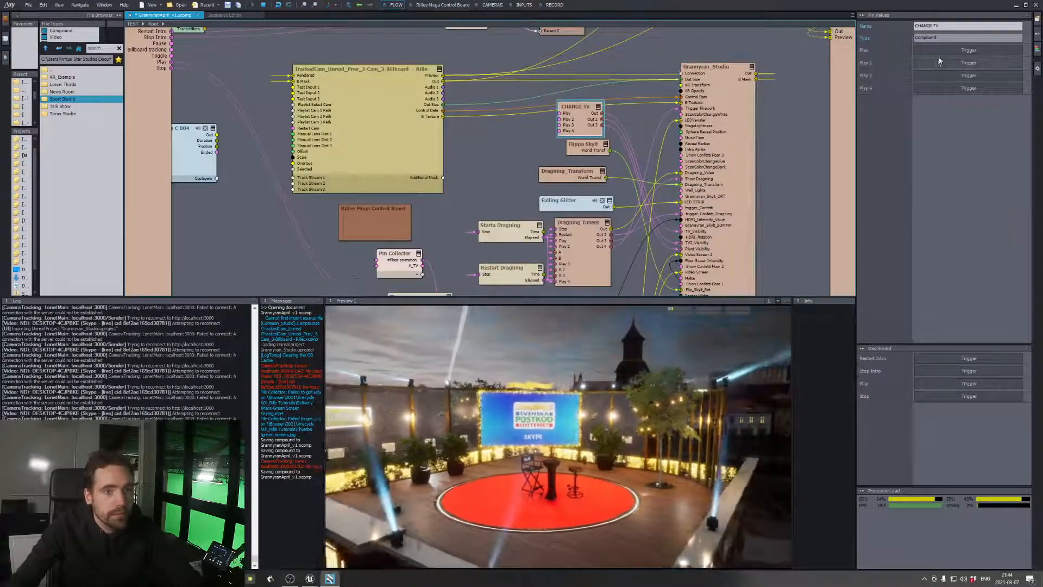
Vary the Grannyran_Studio module's AR Opacity from about 0.41 to about 0.1, and leave it at about 0.75
{"action": "left_click", "coordinate": [739, 105]}
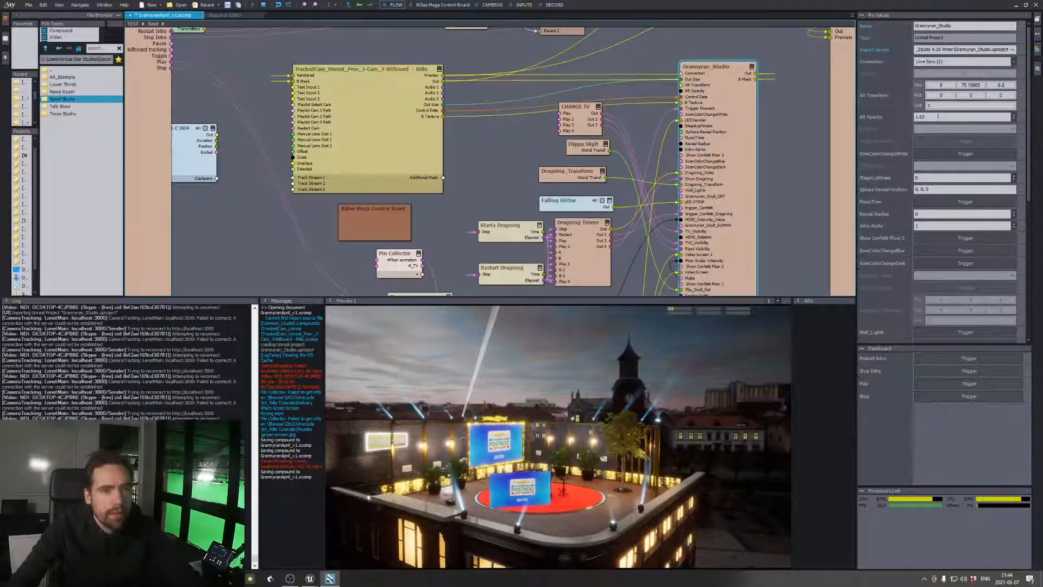
{"action": "left_click", "coordinate": [939, 116]}
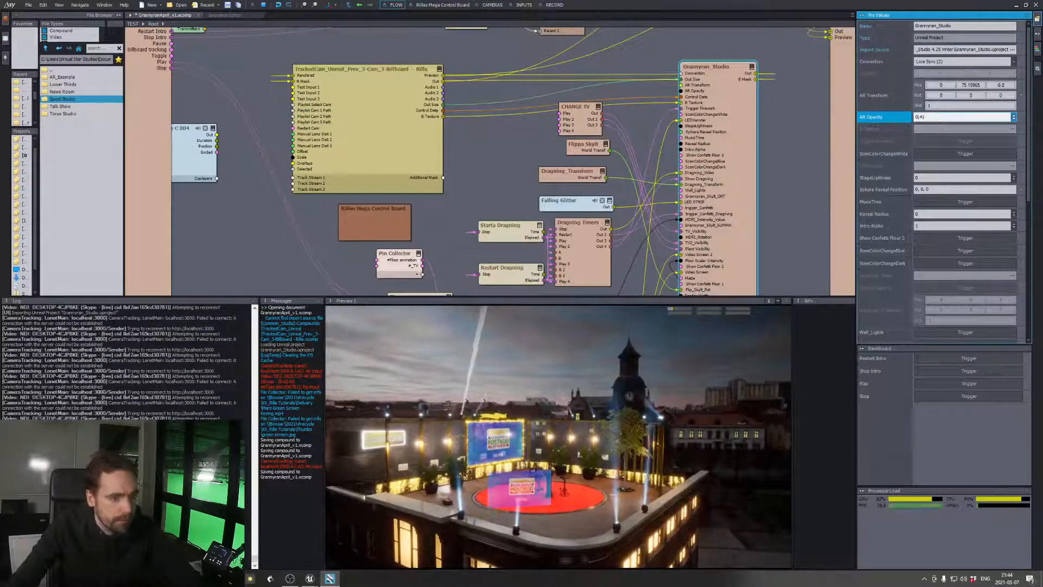
{"action": "left_click_drag", "start_coordinate": [939, 117], "coordinate": [939, 147]}
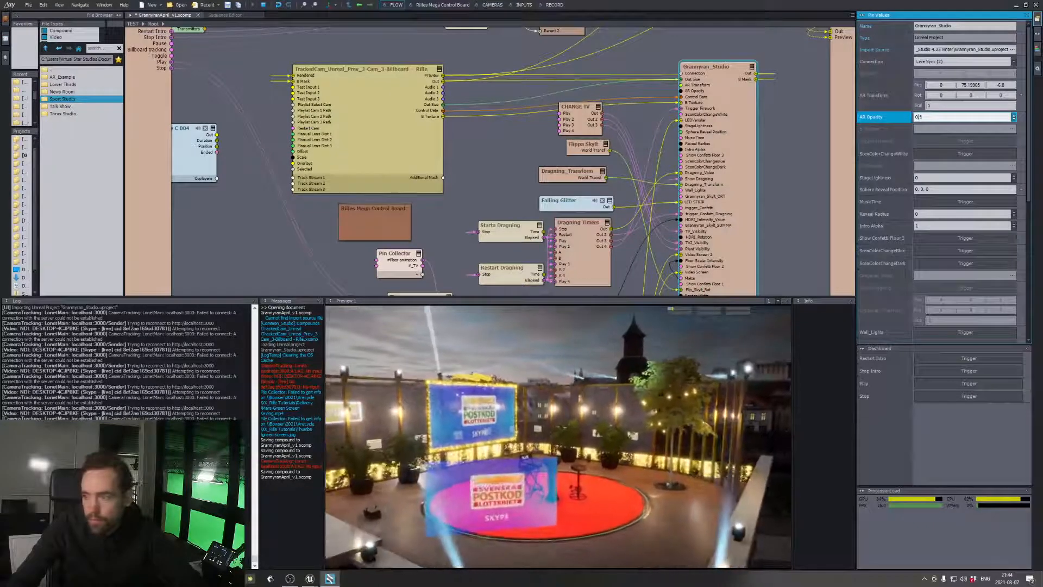
{"action": "mouse_move", "coordinate": [939, 129]}
{"action": "left_mouse_down"}
{"action": "mouse_move", "coordinate": [939, 108]}
{"action": "mouse_move", "coordinate": [939, 167]}
{"action": "mouse_move", "coordinate": [939, 106]}
{"action": "mouse_move", "coordinate": [939, 136]}
{"action": "mouse_move", "coordinate": [939, 120]}
{"action": "left_mouse_up"}
{"action": "mouse_move", "coordinate": [1014, 117]}
{"action": "left_mouse_down"}
{"action": "mouse_move", "coordinate": [1014, 139]}
{"action": "mouse_move", "coordinate": [1014, 111]}
{"action": "mouse_move", "coordinate": [1014, 128]}
{"action": "left_mouse_up"}
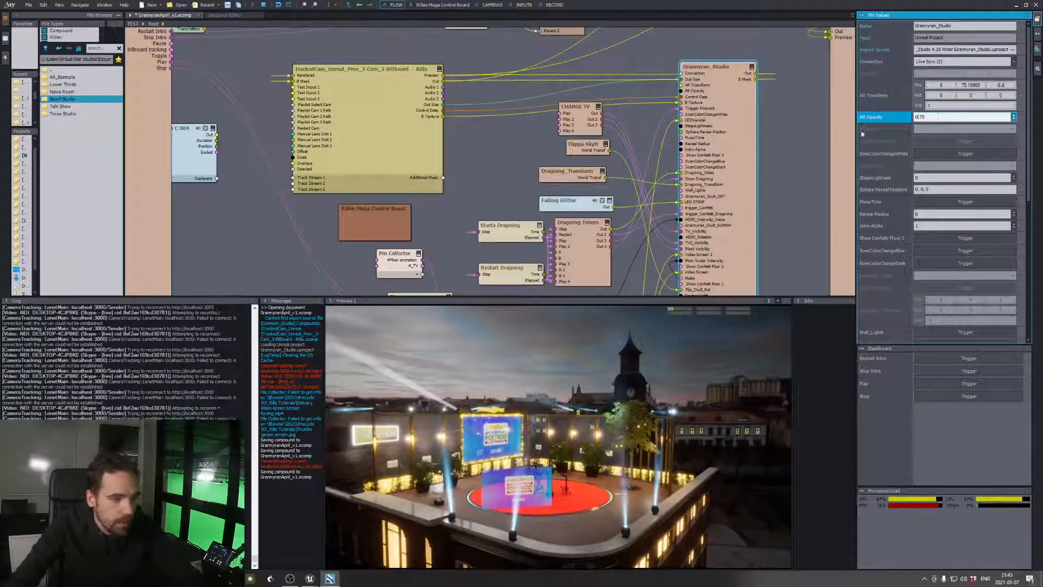
Switch to Unreal Editor, stop the running simulation and move the blueprint window up to reveal the whole event graph
{"action": "key", "text": "alt+Tab"}
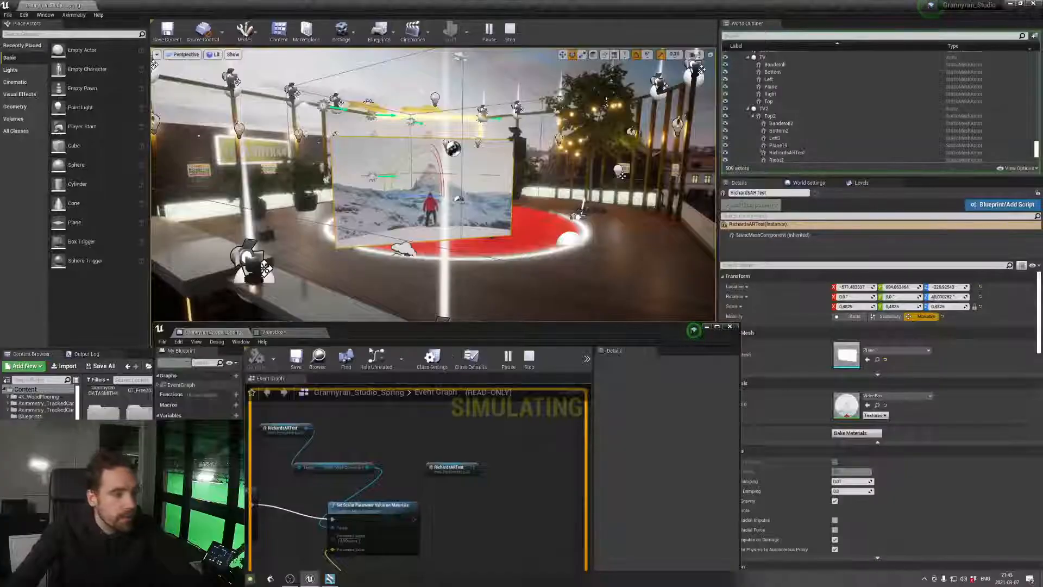
{"action": "left_click", "coordinate": [530, 359]}
{"action": "left_click_drag", "start_coordinate": [571, 330], "coordinate": [595, 211]}
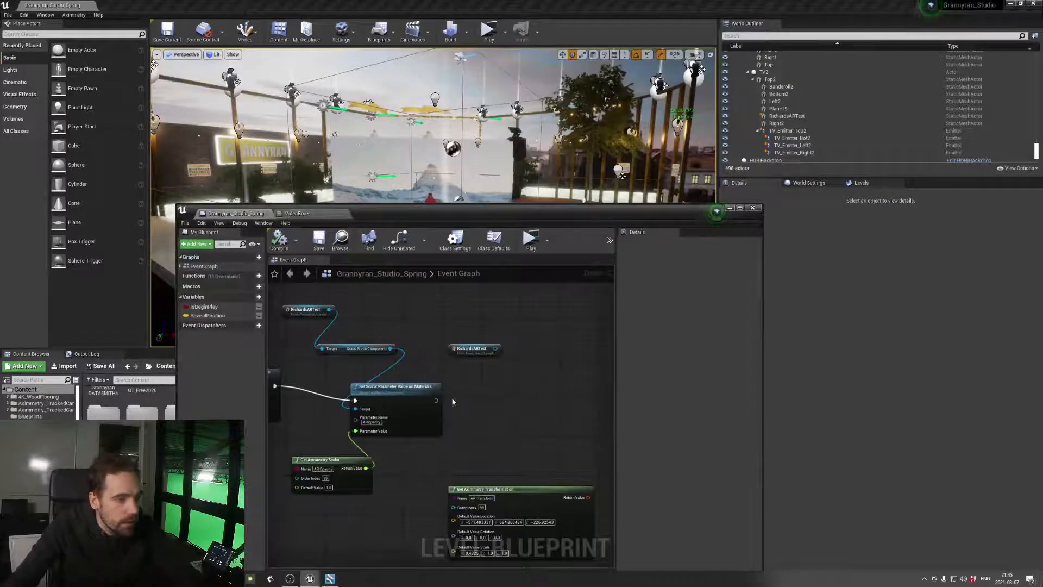
Add a SetActorLocation node executed after the Set Scalar Parameter Value on Materials node
{"action": "left_click_drag", "start_coordinate": [436, 400], "coordinate": [524, 403]}
{"action": "type", "text": "set"}
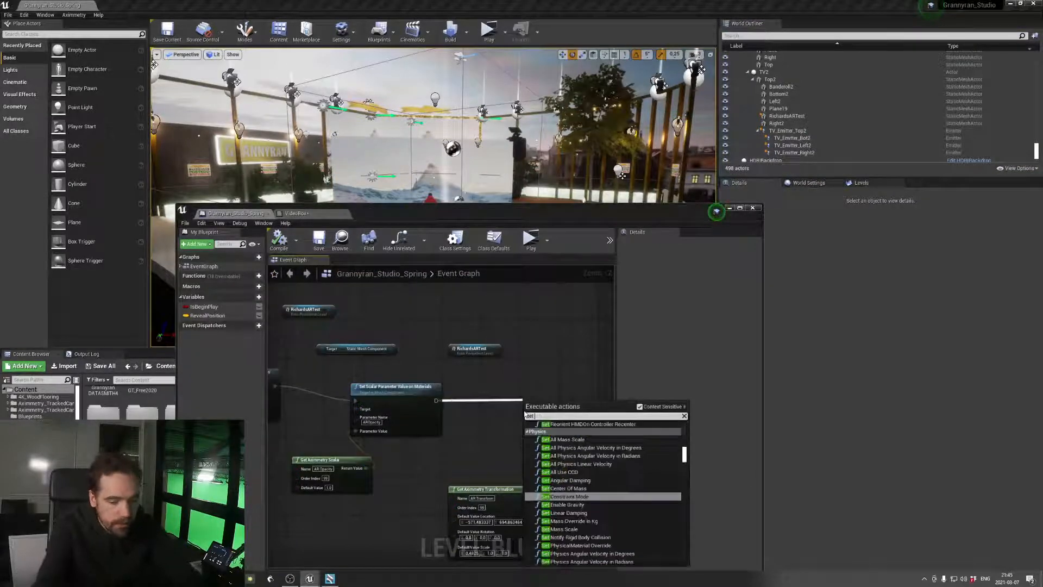
{"action": "type", "text": " actor local"}
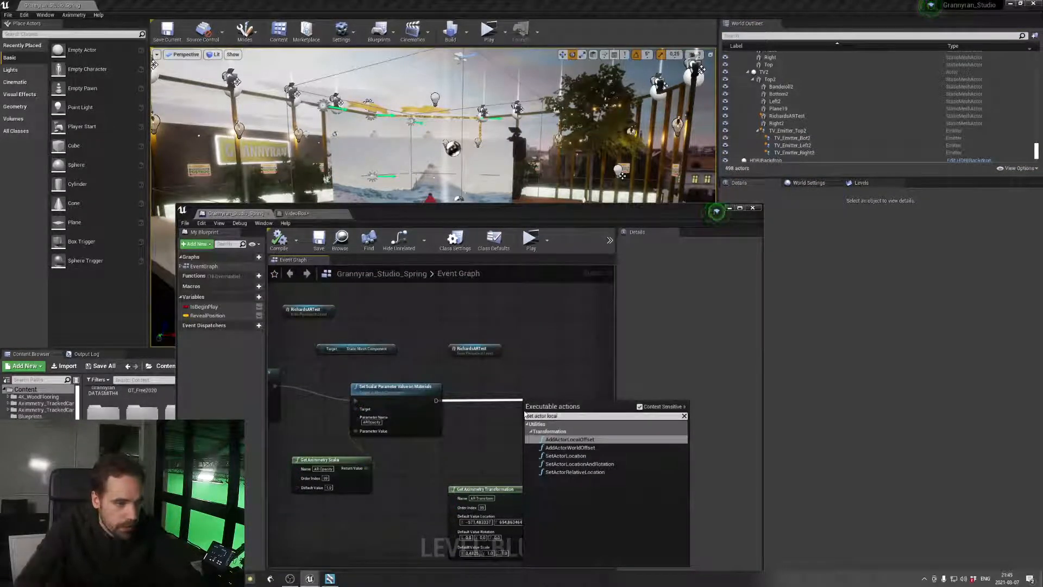
{"action": "left_click", "coordinate": [535, 456]}
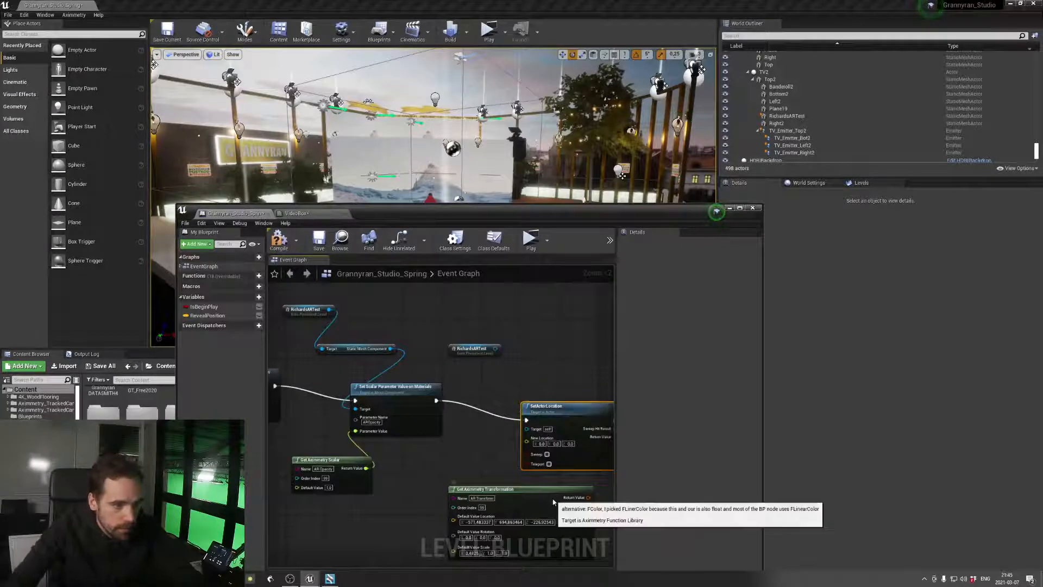
Delete the old Get Aximmetry Transformation node and connect the free RichardsARTest reference to the SetActorLocation target
{"action": "left_click", "coordinate": [554, 497]}
{"action": "left_click_drag", "start_coordinate": [554, 497], "coordinate": [528, 498]}
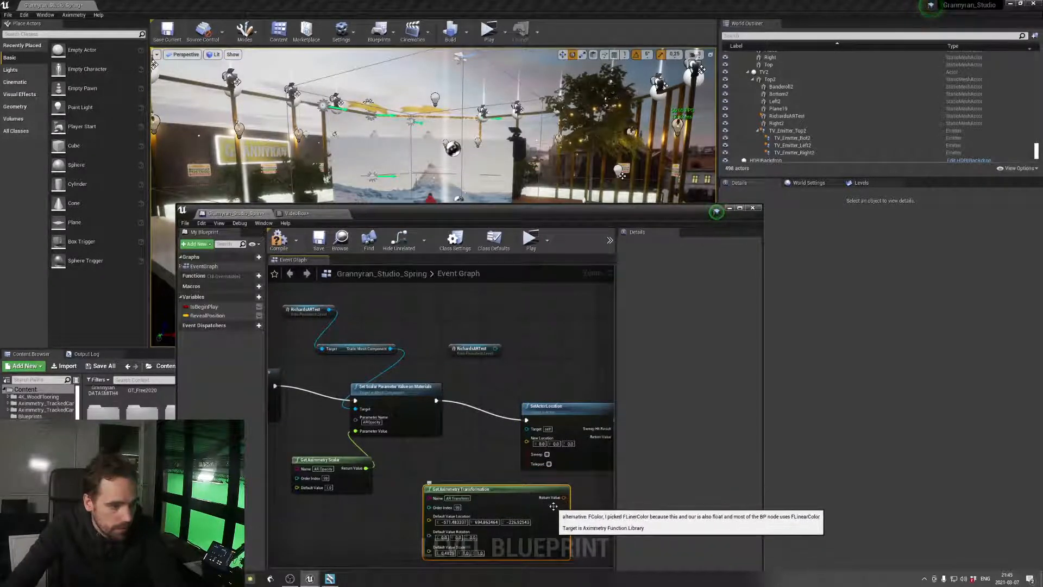
{"action": "key", "text": "Delete"}
{"action": "left_click_drag", "start_coordinate": [495, 349], "coordinate": [527, 429]}
Add a new Get Aximmetry Transformation node to the event graph below the SetActorLocation node
{"action": "right_click", "coordinate": [457, 501]}
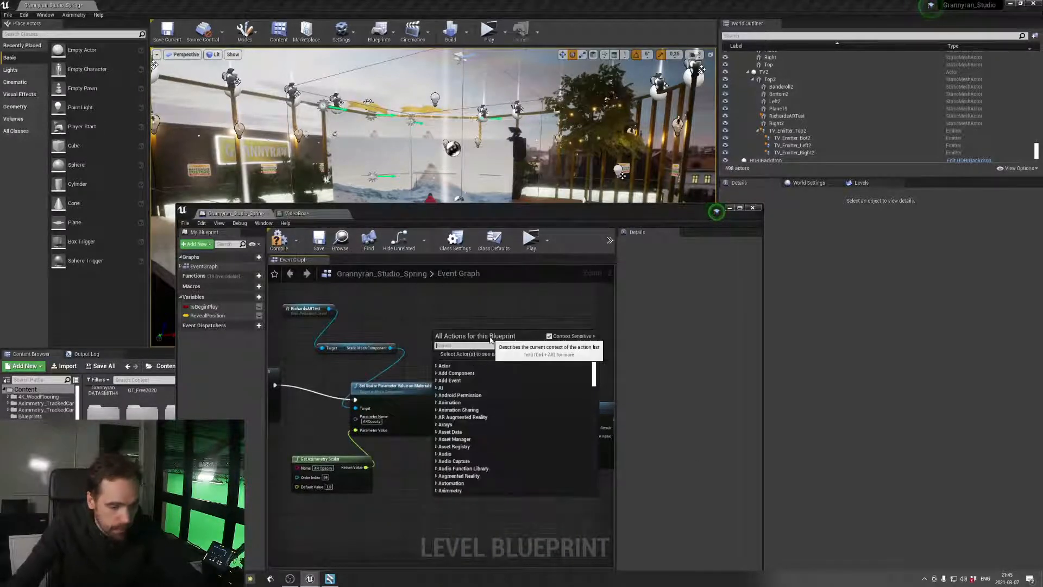
{"action": "type", "text": "get actor"}
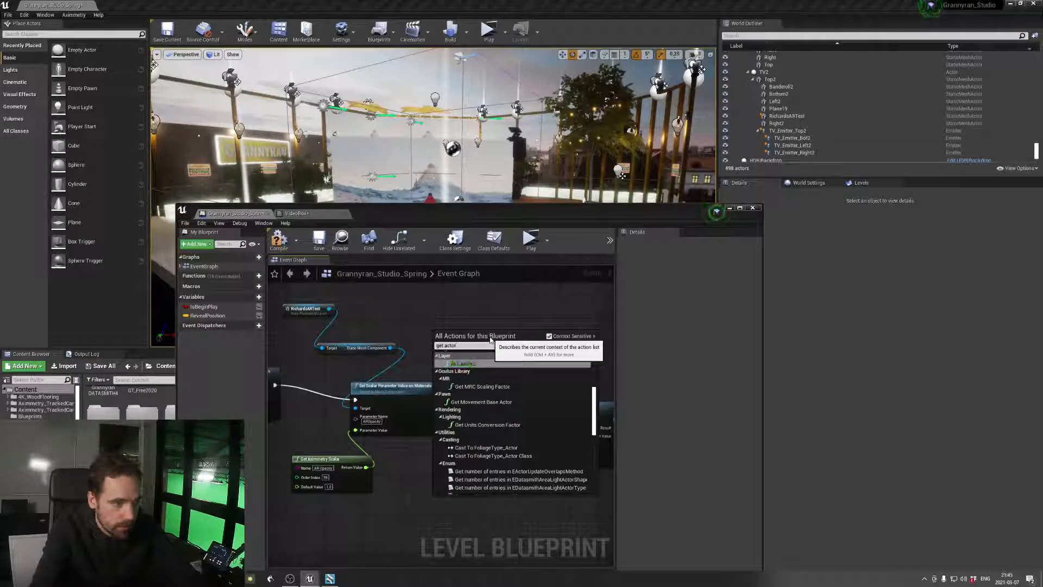
{"action": "key", "text": "BackSpace"}
{"action": "key", "text": "BackSpace"}
{"action": "key", "text": "BackSpace"}
{"action": "key", "text": "BackSpace"}
{"action": "type", "text": "ximmetry tra"}
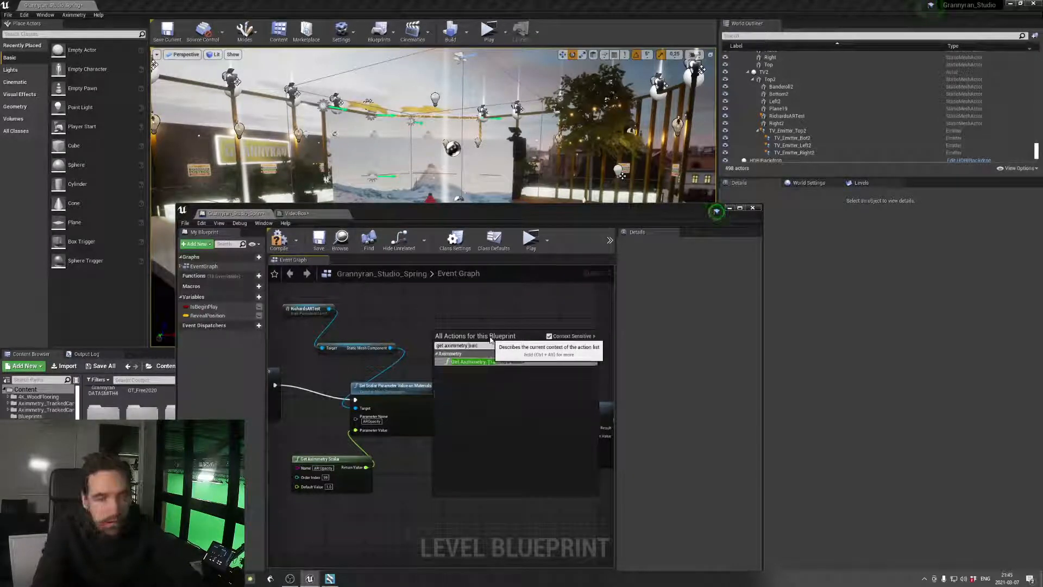
{"action": "left_click", "coordinate": [496, 361]}
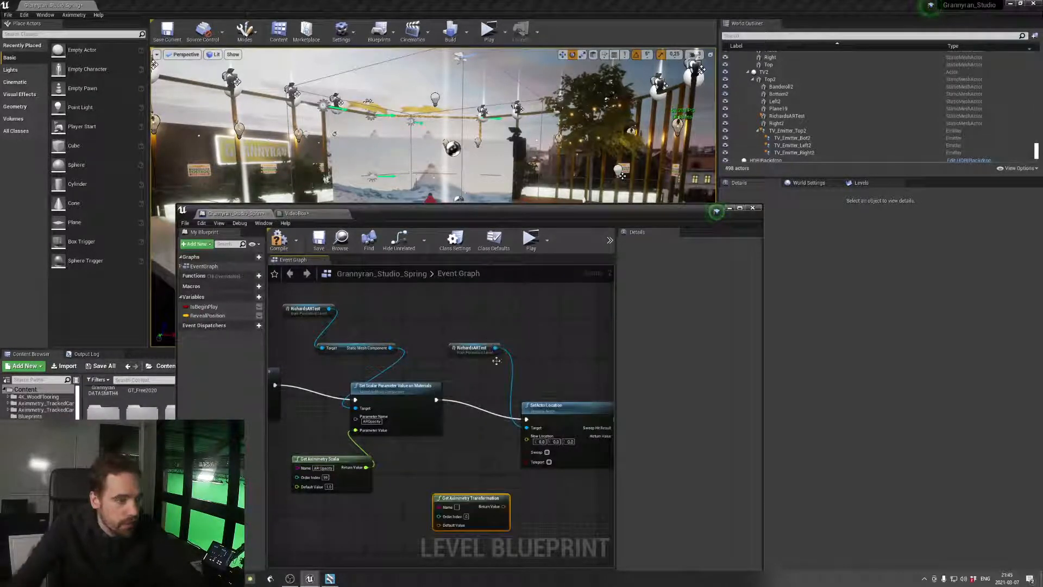
Name the new Get Aximmetry Transformation node's parameter AR Transformation and set its order index
{"action": "type", "text": "AR"}
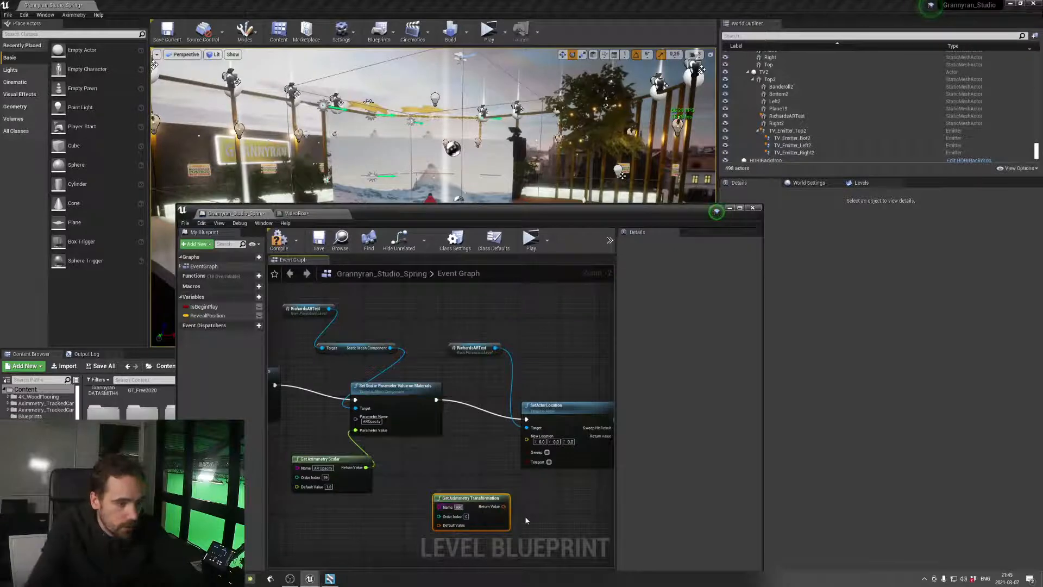
{"action": "type", "text": " Transformation"}
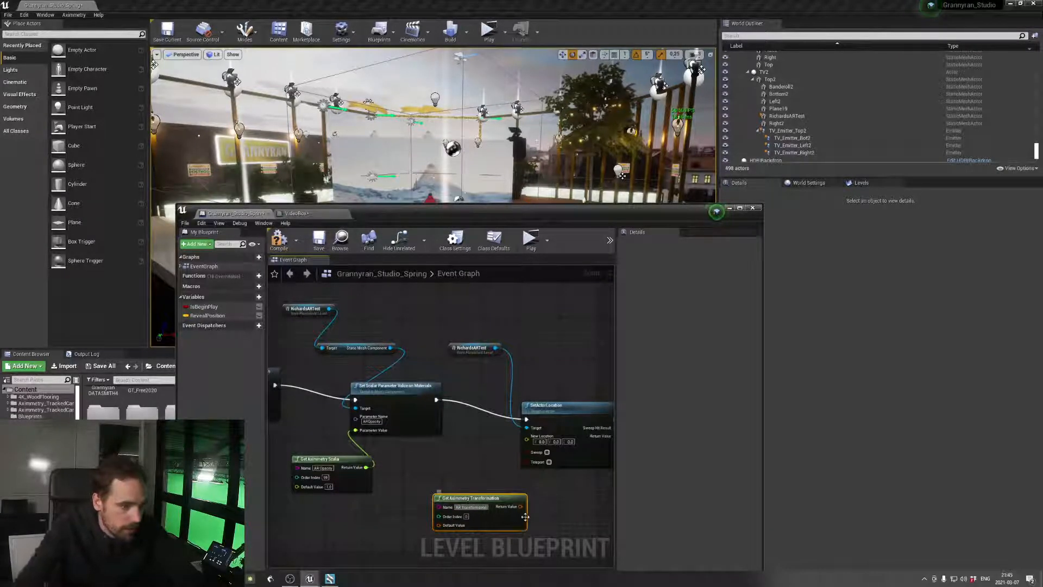
{"action": "left_click", "coordinate": [468, 517]}
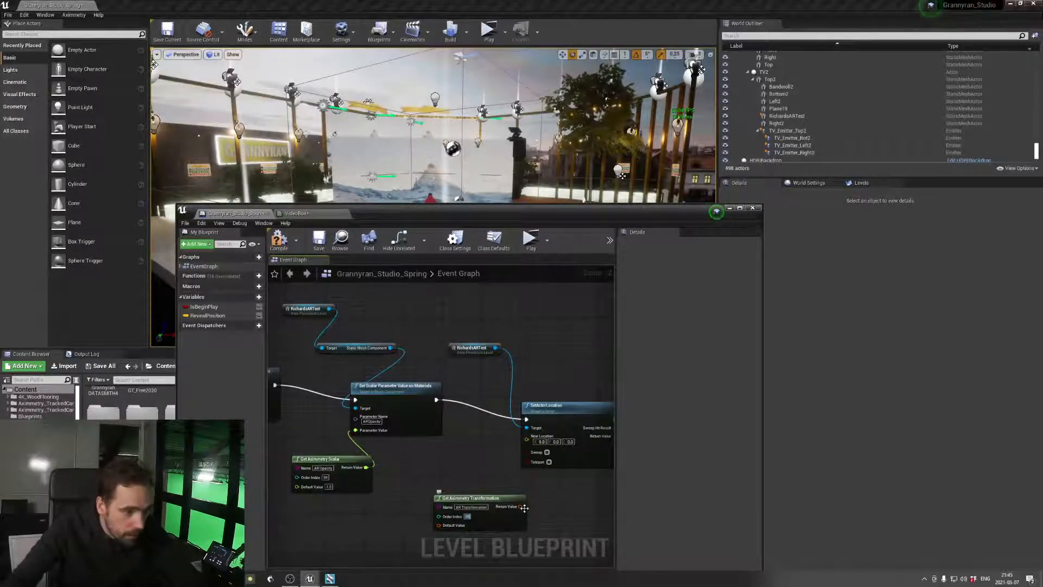
Split the AR Transformation output with a Break Transform node and connect its Location to SetActorLocation's New Location
{"action": "left_click_drag", "start_coordinate": [520, 507], "coordinate": [495, 475]}
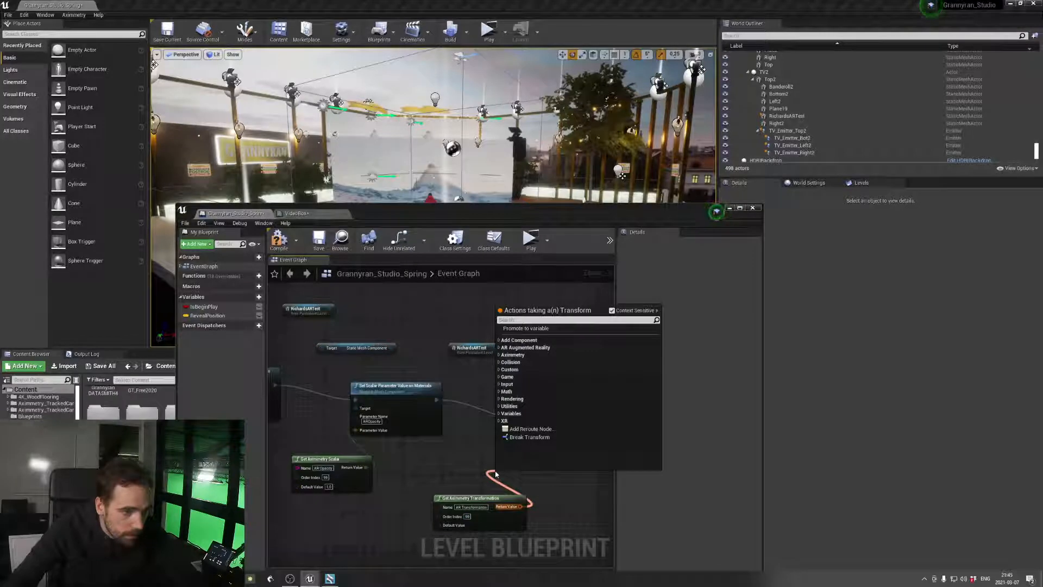
{"action": "left_click", "coordinate": [528, 437]}
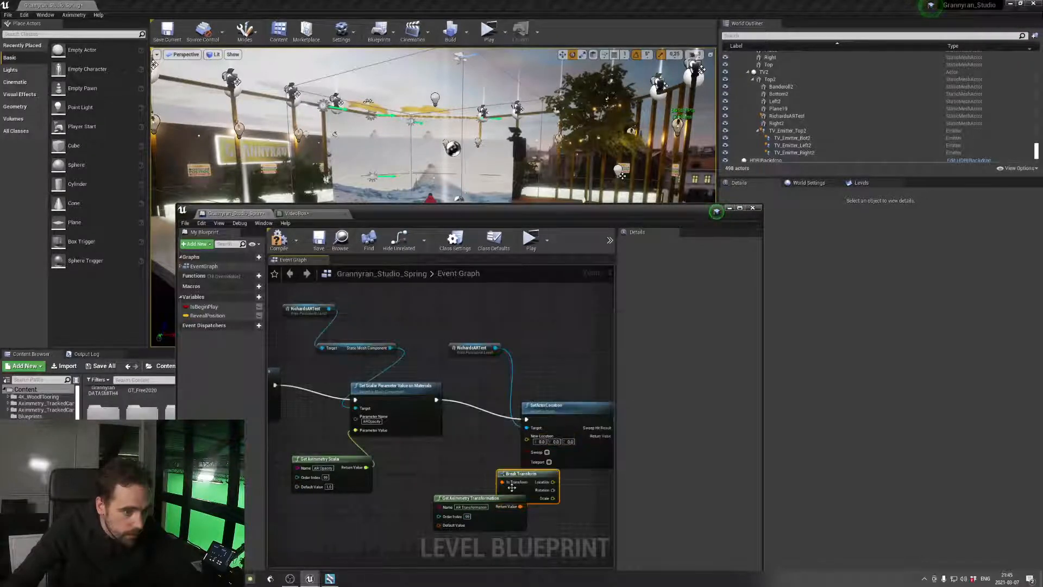
{"action": "left_click_drag", "start_coordinate": [520, 474], "coordinate": [526, 435]}
{"action": "left_click_drag", "start_coordinate": [516, 485], "coordinate": [501, 456]}
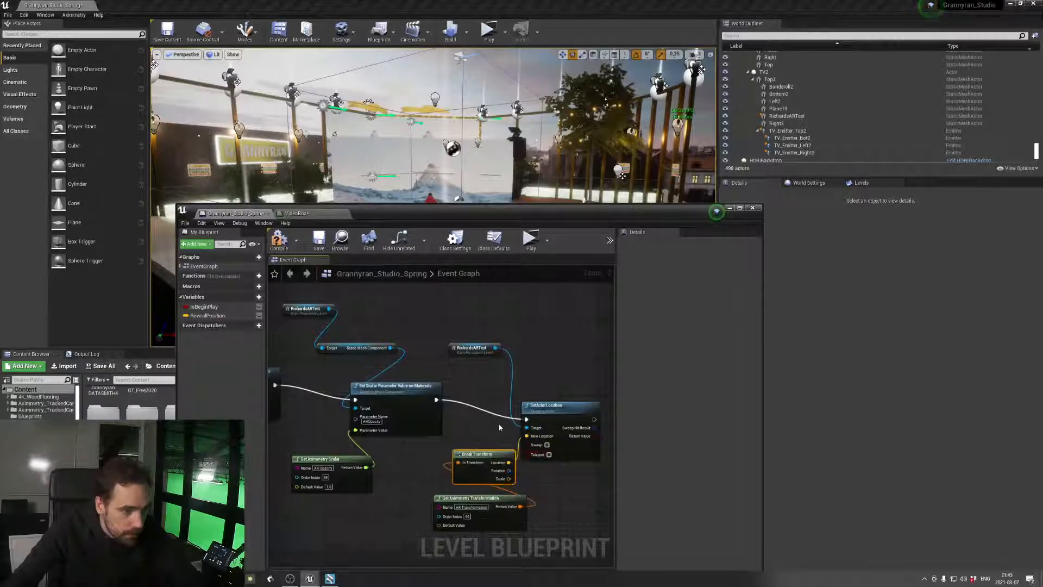
Compile the level blueprint, start playing the level, and switch to Aximmetry Composer
{"action": "left_click", "coordinate": [278, 239]}
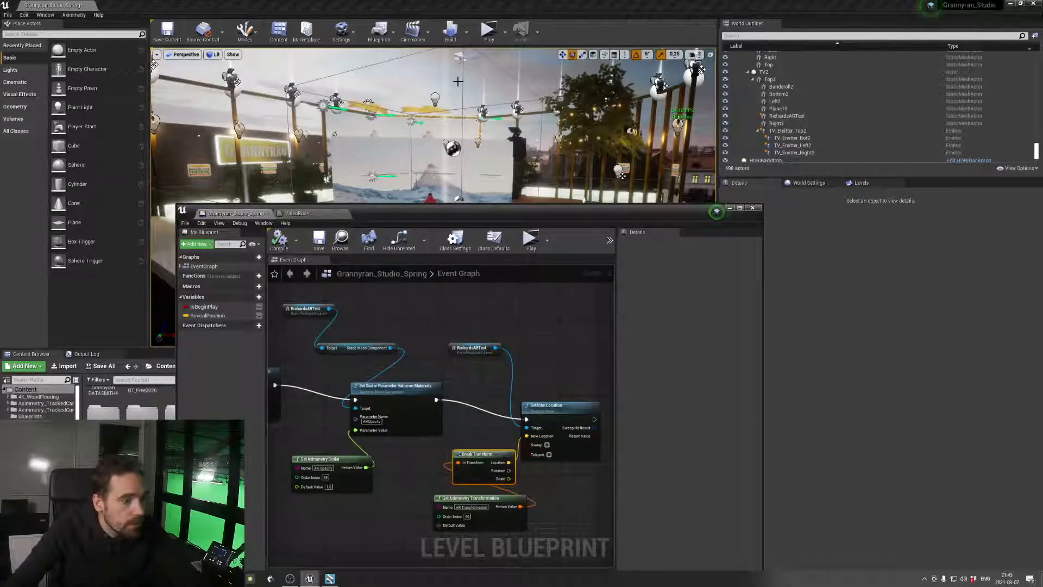
{"action": "left_click", "coordinate": [488, 30]}
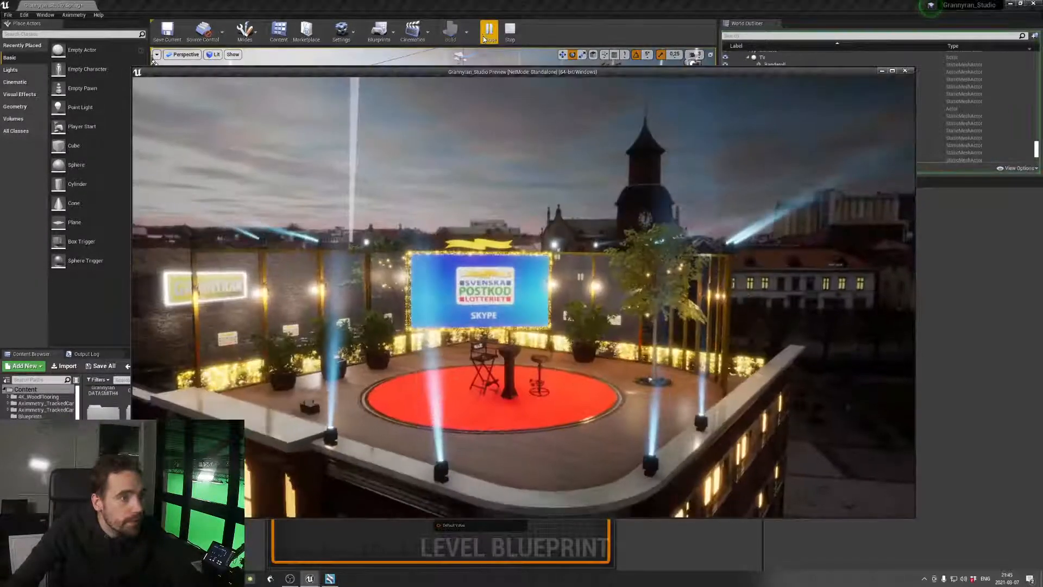
{"action": "key", "text": "alt+Tab"}
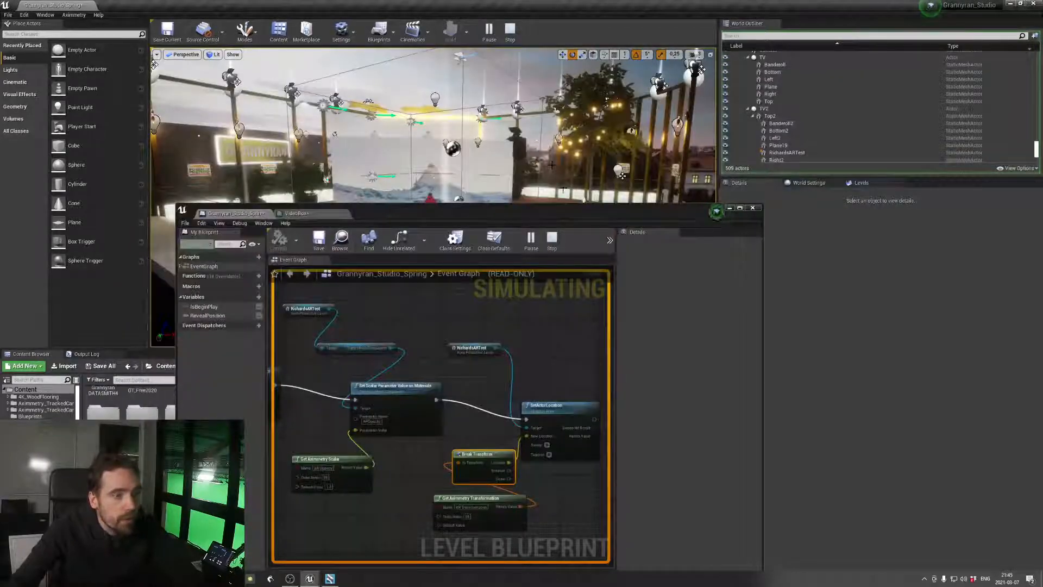
{"action": "key", "text": "alt+Tab"}
Trigger the first Play input of the CHANGE TV compound
{"action": "left_click", "coordinate": [397, 342]}
{"action": "left_click", "coordinate": [576, 106]}
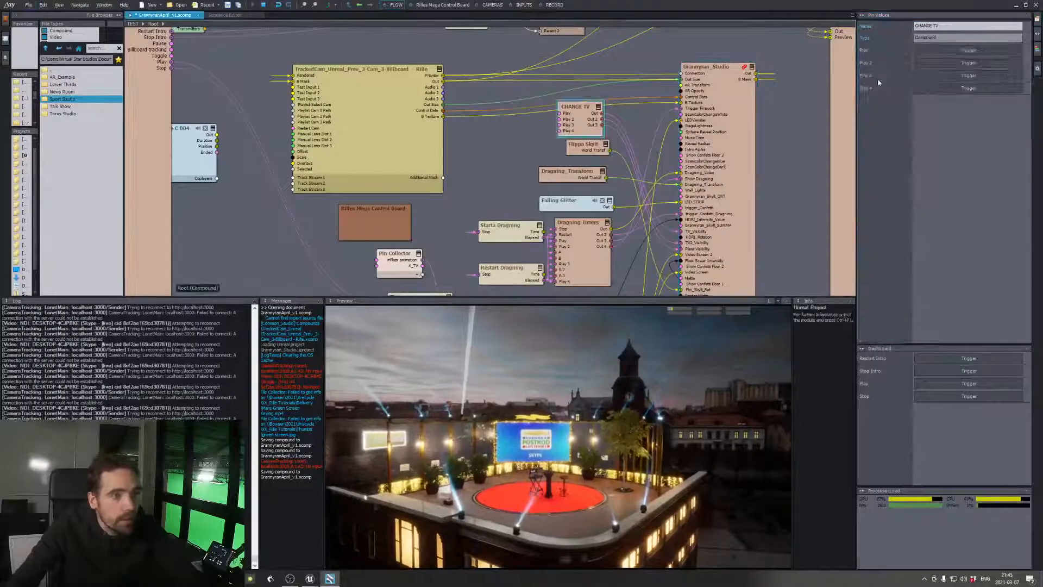
{"action": "left_click", "coordinate": [936, 52]}
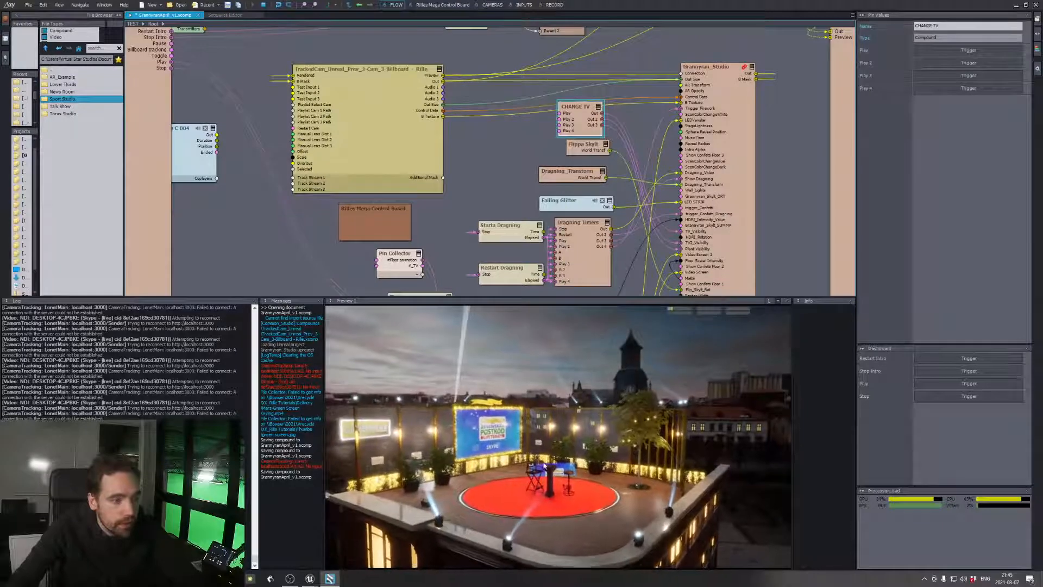
On the Grannyran_Studio node, set the AR Transformation position to about X 4.94 and Z 3.42, and AR Opacity to 0.4
{"action": "left_click", "coordinate": [690, 144]}
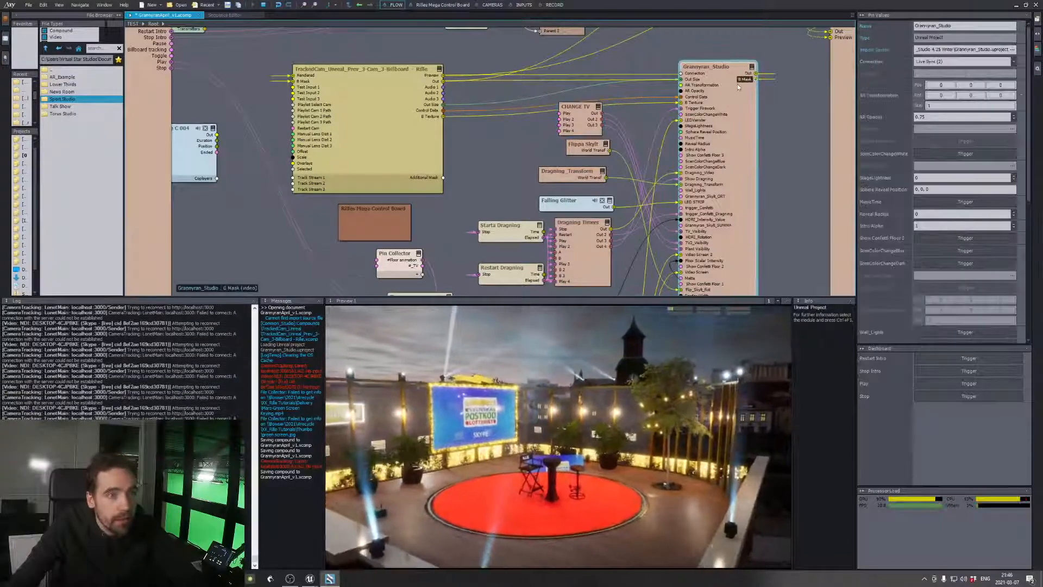
{"action": "left_click_drag", "start_coordinate": [970, 86], "coordinate": [940, 85]}
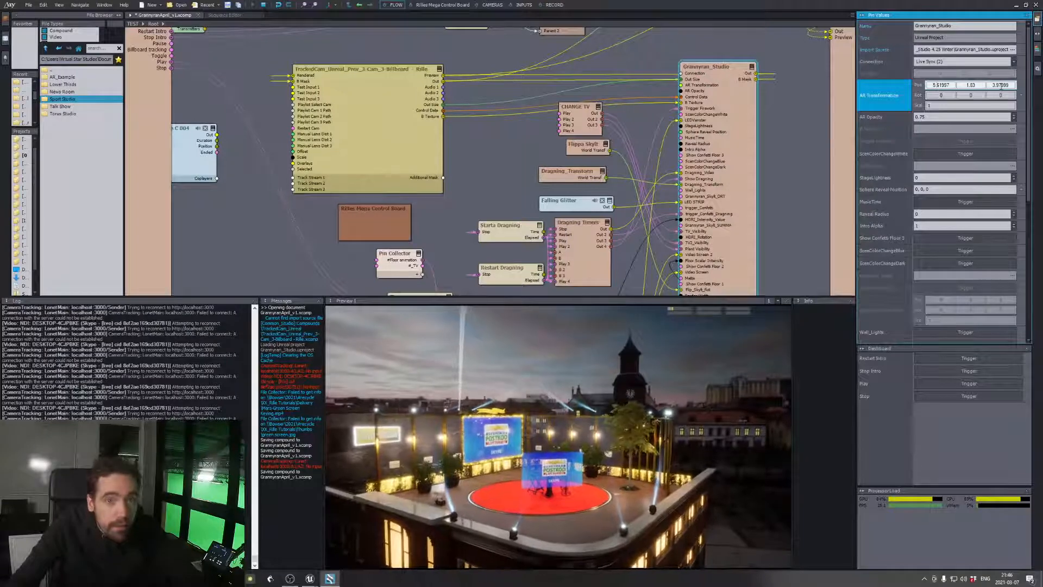
{"action": "left_click_drag", "start_coordinate": [1001, 85], "coordinate": [1000, 85]}
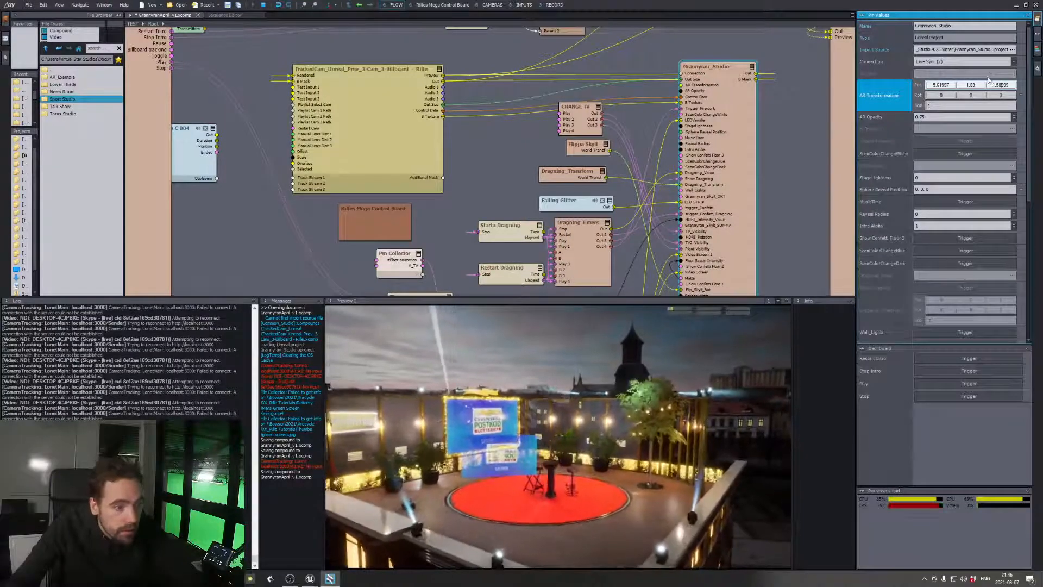
{"action": "left_click_drag", "start_coordinate": [948, 85], "coordinate": [948, 85]}
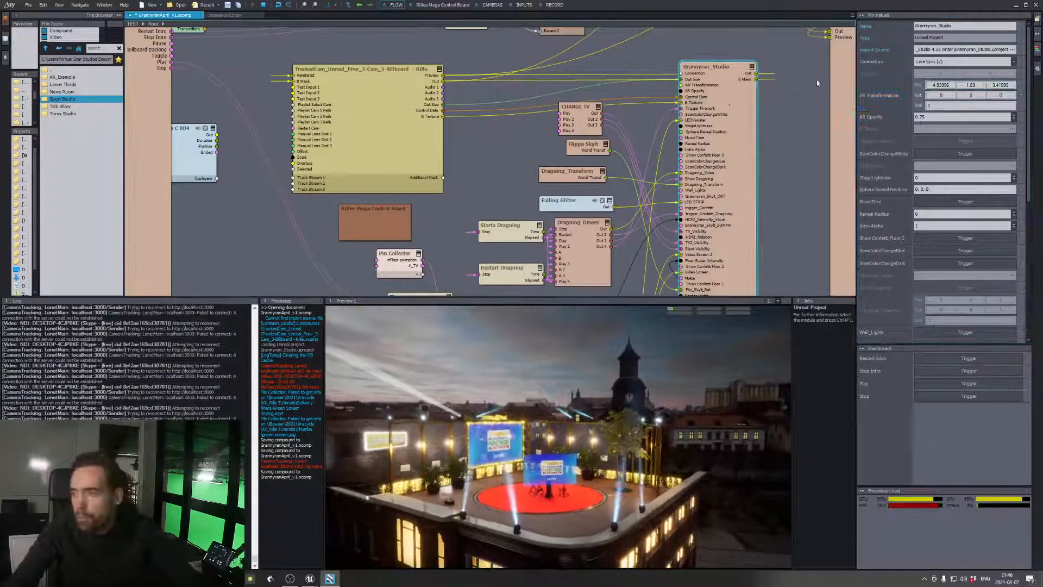
{"action": "left_click", "coordinate": [938, 117]}
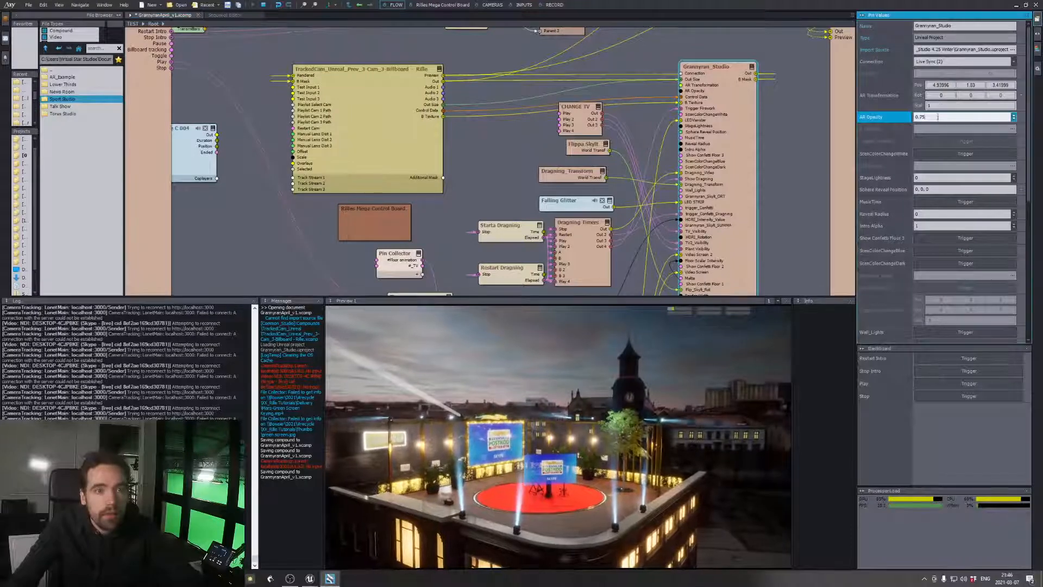
{"action": "key", "text": "Return"}
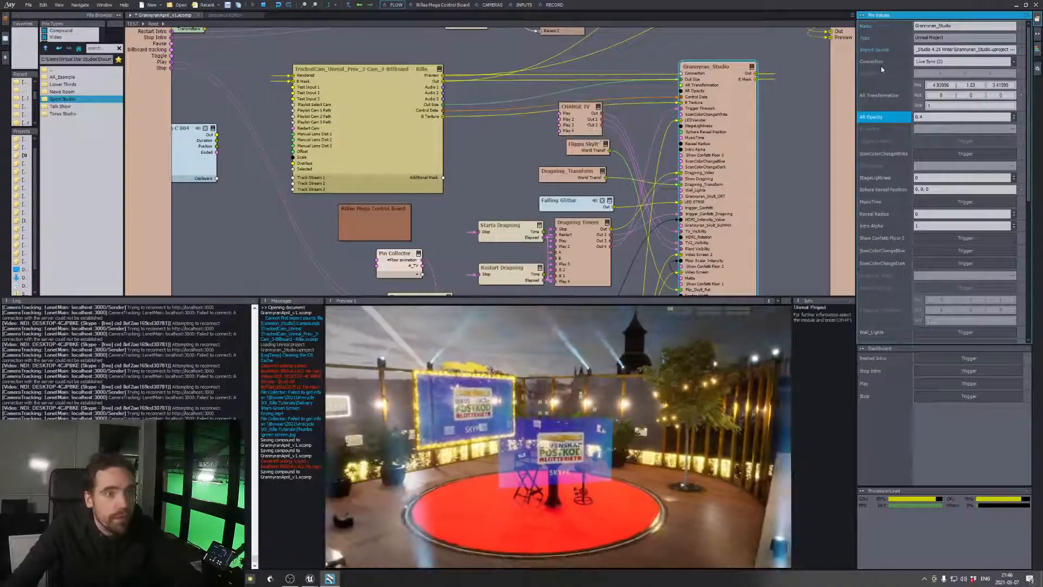
Reposition the AR plane through the AR Transformation to about X 10.04, Y 2.53 and Z 6.02
{"action": "left_click", "coordinate": [999, 84]}
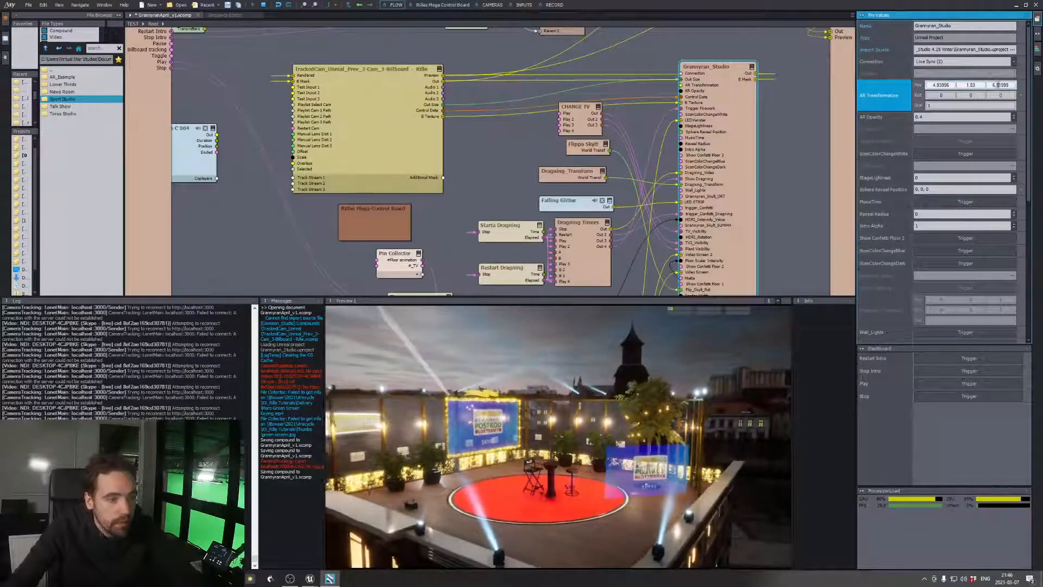
{"action": "left_click_drag", "start_coordinate": [952, 84], "coordinate": [947, 85]}
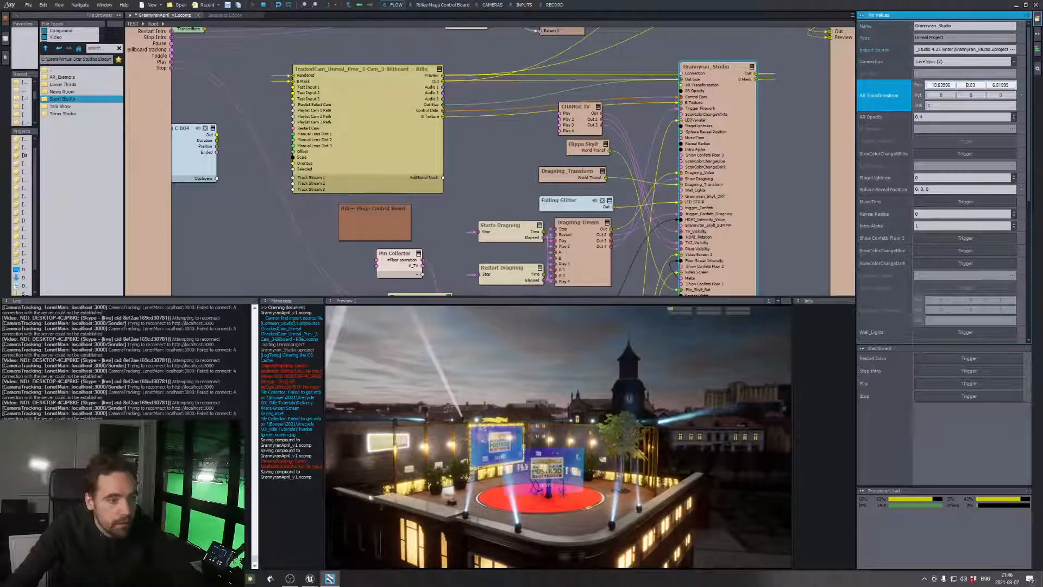
{"action": "scroll", "coordinate": [973, 85], "scroll_direction": "up", "scroll_amount": 1}
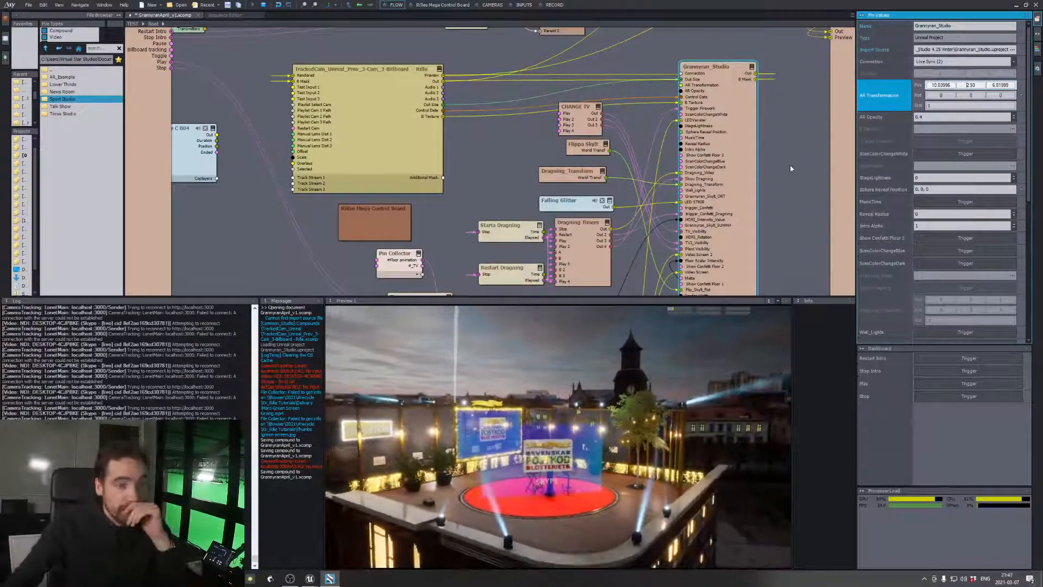
On the Switch Video node, test other sources on the AR plane by selecting inputs 2 and 3
{"action": "scroll", "coordinate": [624, 171], "scroll_direction": "down", "scroll_amount": 5}
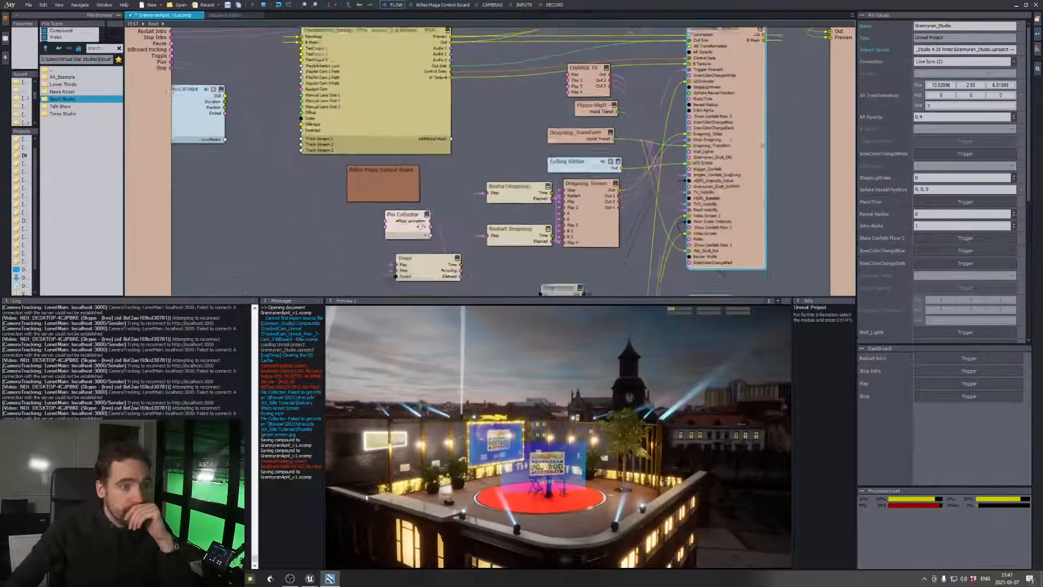
{"action": "scroll", "coordinate": [592, 144], "scroll_direction": "down", "scroll_amount": 3}
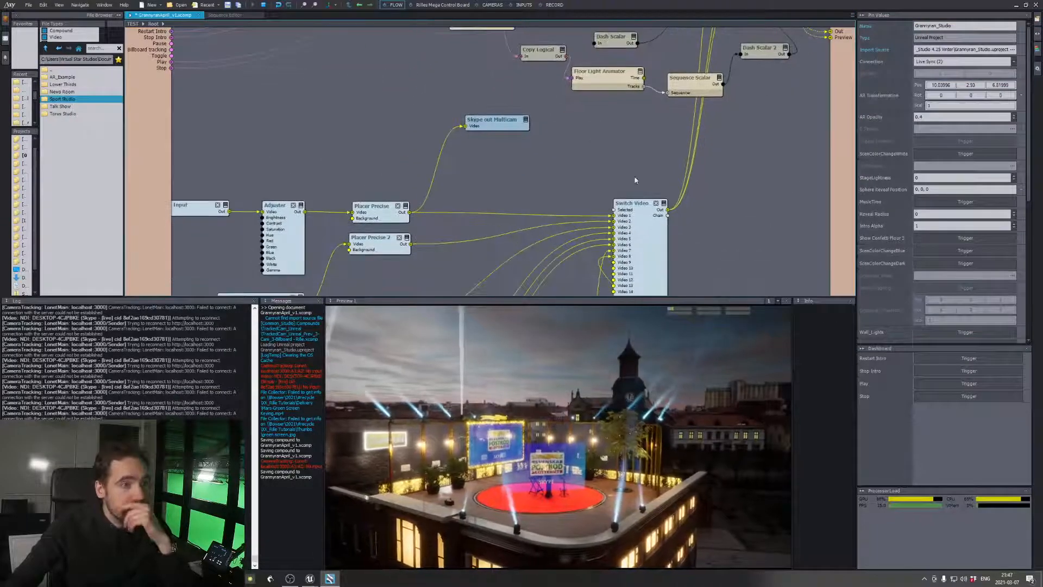
{"action": "scroll", "coordinate": [696, 169], "scroll_direction": "up", "scroll_amount": 1}
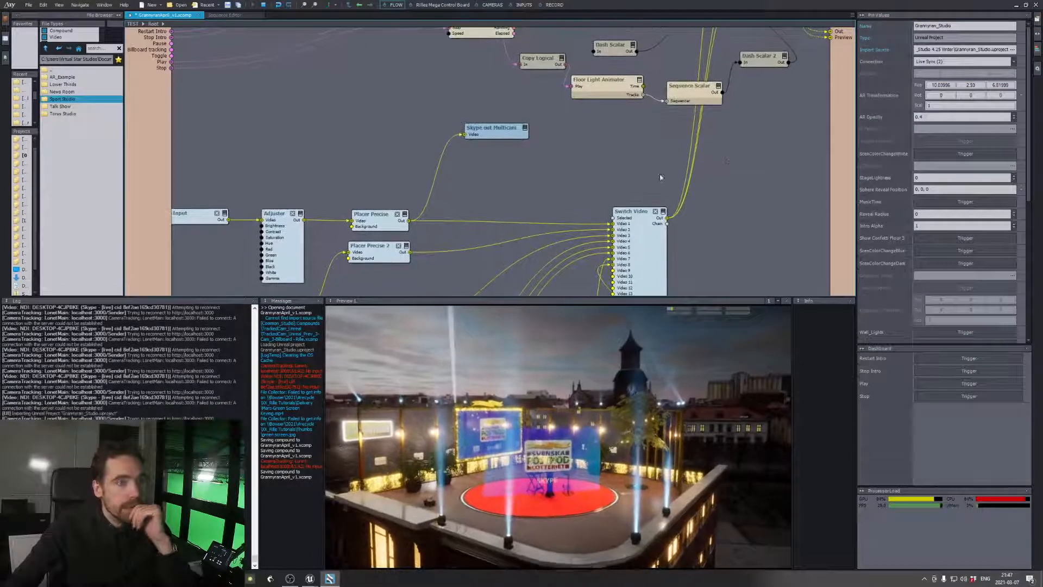
{"action": "left_click", "coordinate": [660, 216]}
{"action": "left_click", "coordinate": [966, 110]}
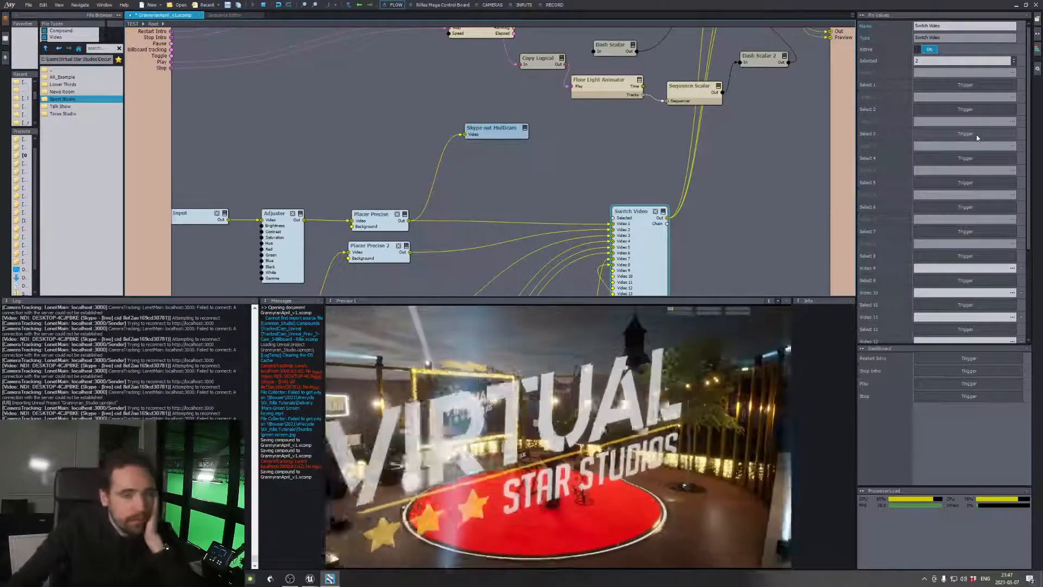
{"action": "left_click", "coordinate": [978, 136]}
{"action": "left_click", "coordinate": [982, 111]}
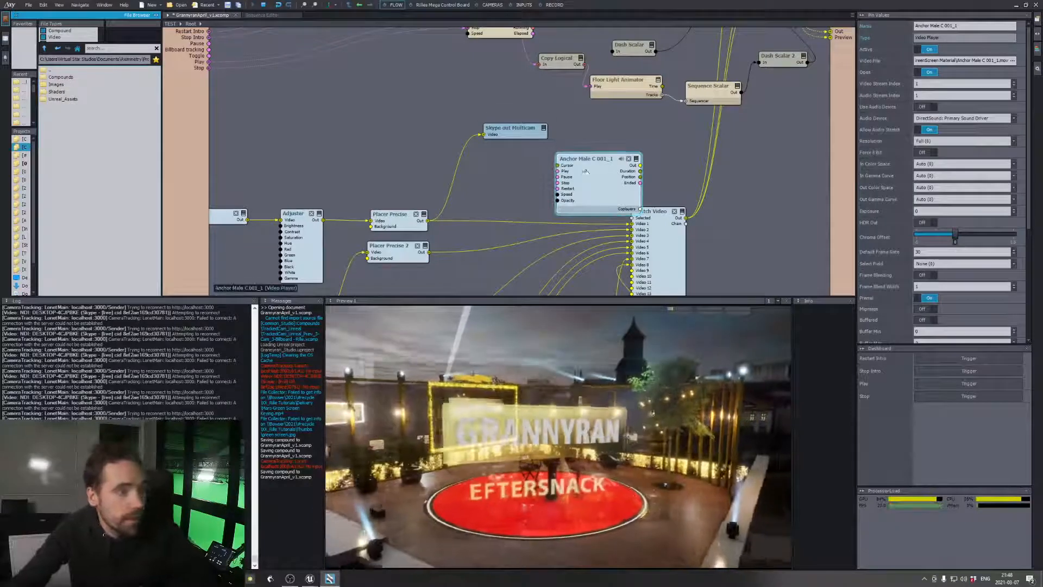
Move the Anchor Male C 001_1 video player into the free area above the Placer Precise nodes
{"action": "left_click_drag", "start_coordinate": [586, 171], "coordinate": [399, 111]}
{"action": "mouse_move", "coordinate": [456, 110]}
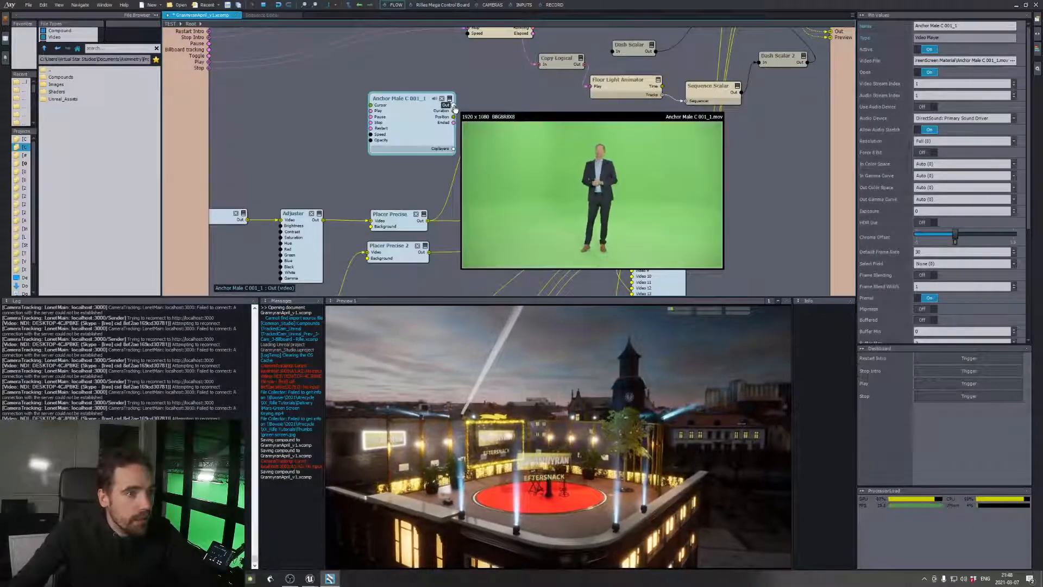
{"action": "left_click_drag", "start_coordinate": [454, 109], "coordinate": [428, 109]}
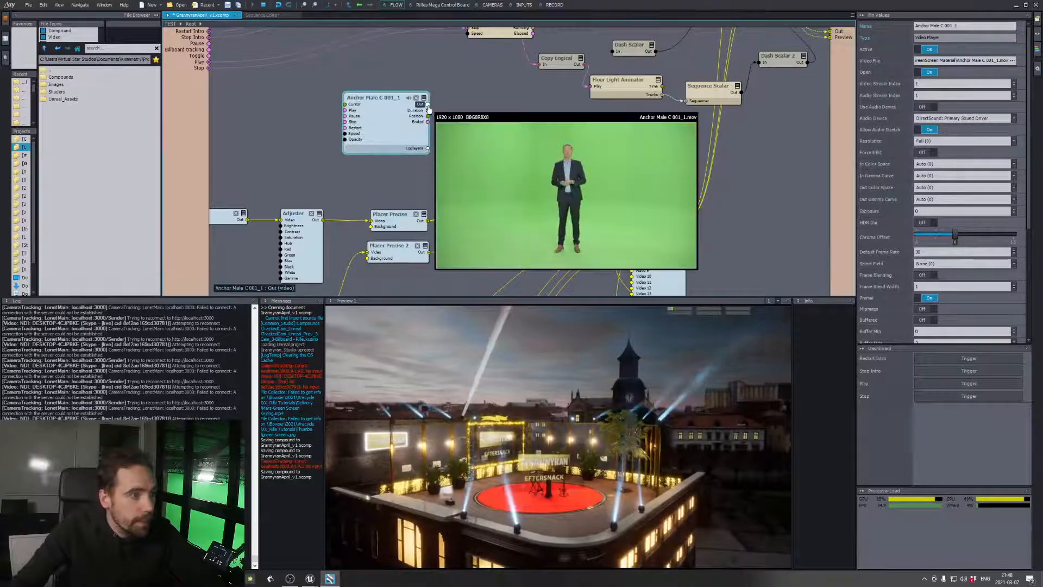
{"action": "right_click_drag", "start_coordinate": [640, 121], "coordinate": [566, 162]}
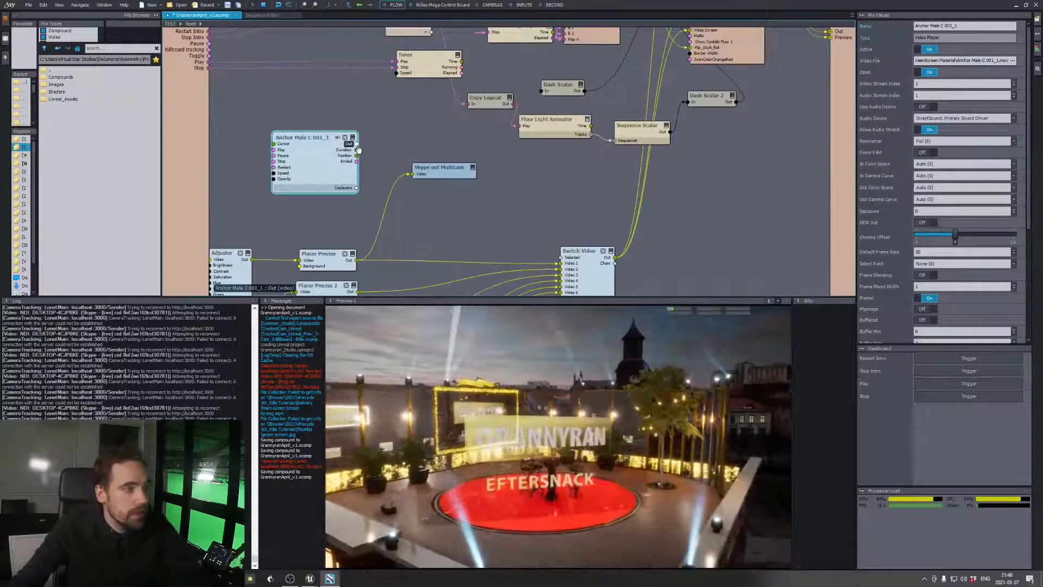
{"action": "right_click_drag", "start_coordinate": [384, 150], "coordinate": [336, 100]}
Connect the Anchor Male C 001_1 output to Video 9 of Switch Video and make input 9 the active source
{"action": "left_click_drag", "start_coordinate": [308, 95], "coordinate": [523, 266]}
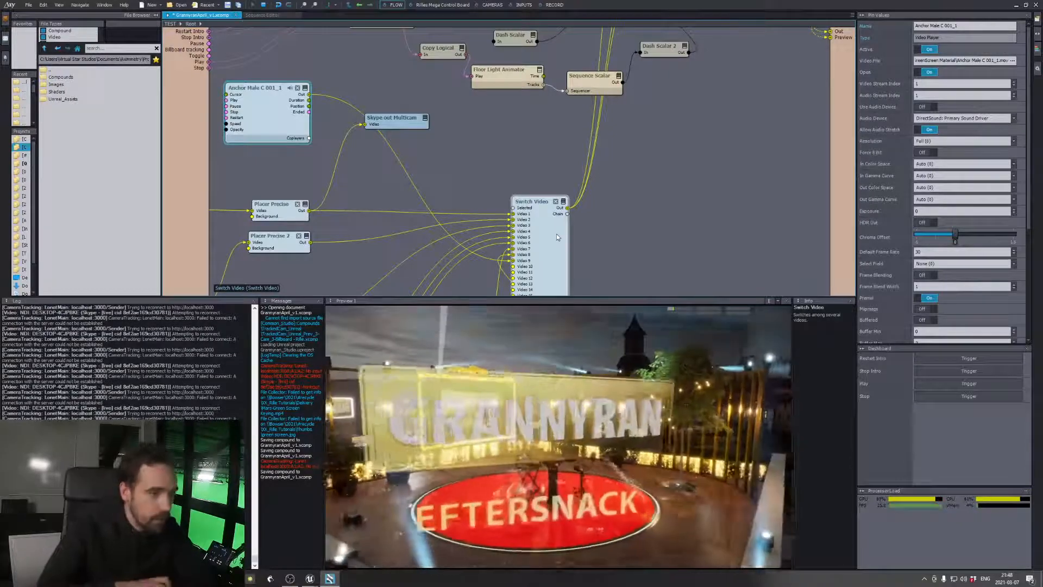
{"action": "left_click", "coordinate": [556, 237]}
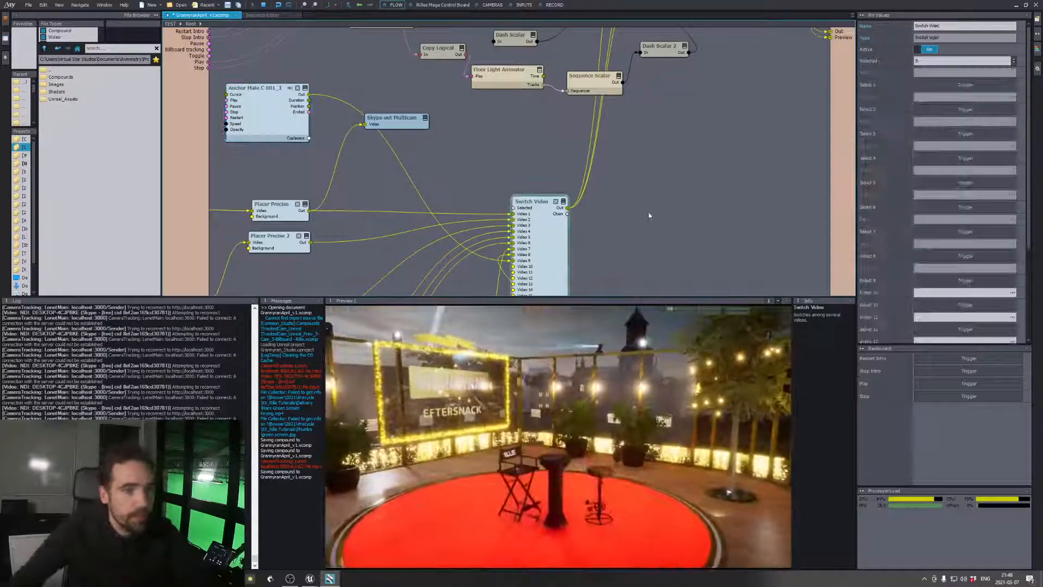
{"action": "left_click", "coordinate": [953, 279]}
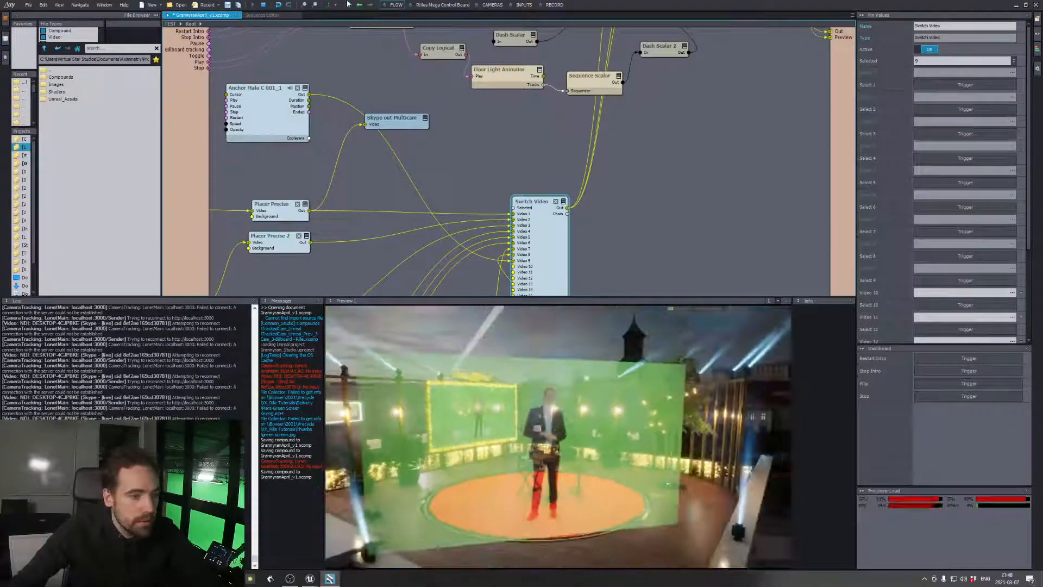
Move the Skype out Multicam node down beside Placer Precise and insert a Chroma Keyer module in the cleared space
{"action": "left_click_drag", "start_coordinate": [392, 118], "coordinate": [349, 182]}
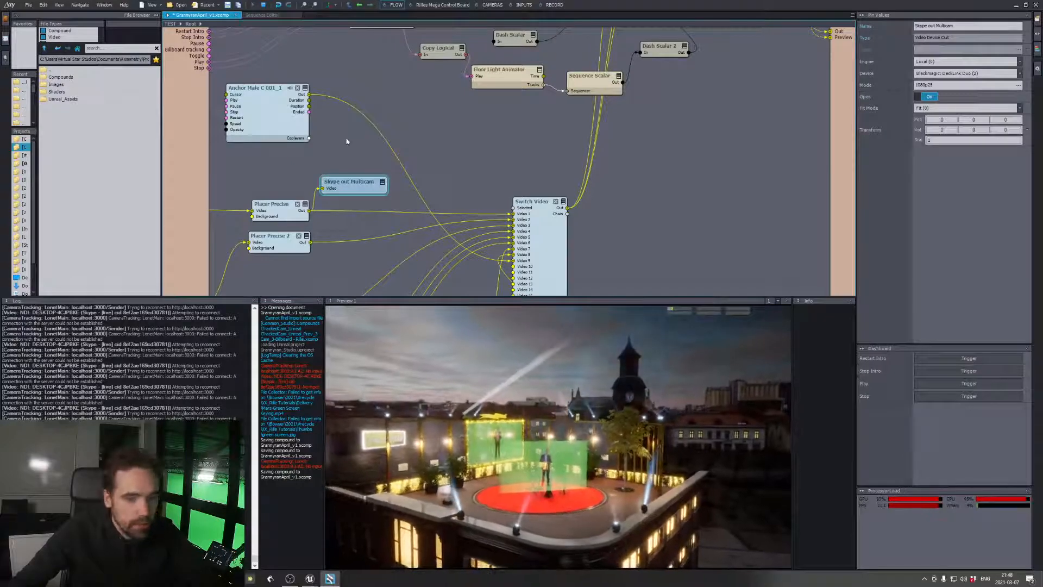
{"action": "right_click", "coordinate": [345, 137]}
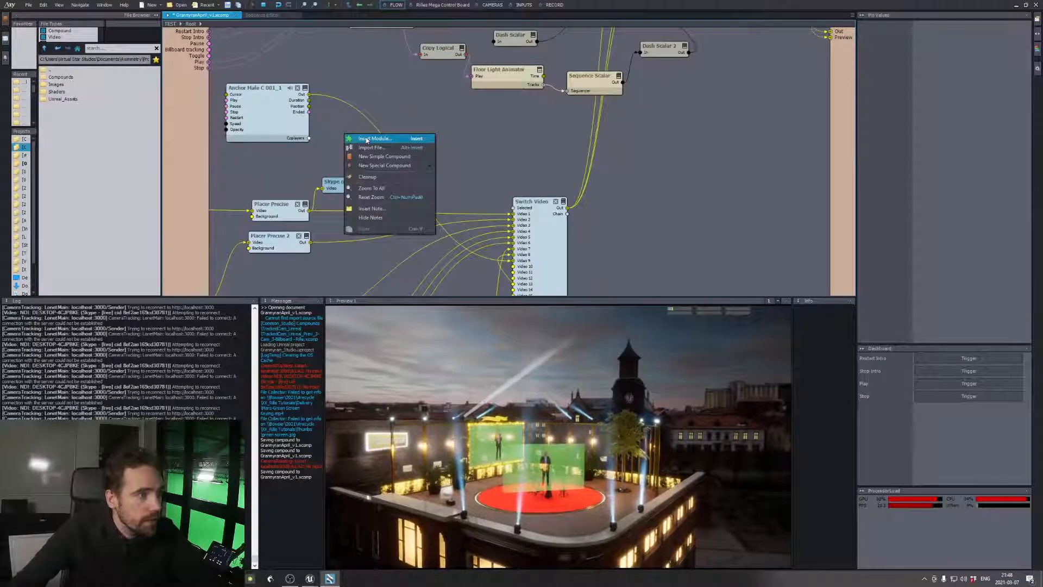
{"action": "left_click", "coordinate": [363, 139]}
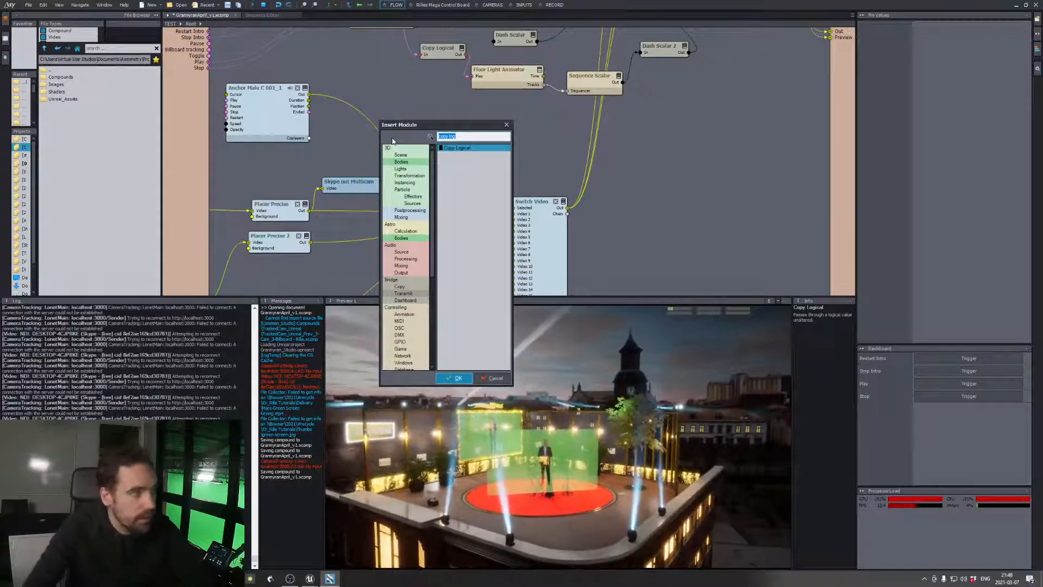
{"action": "key", "text": "Escape"}
{"action": "right_click", "coordinate": [361, 131]}
{"action": "left_click", "coordinate": [384, 140]}
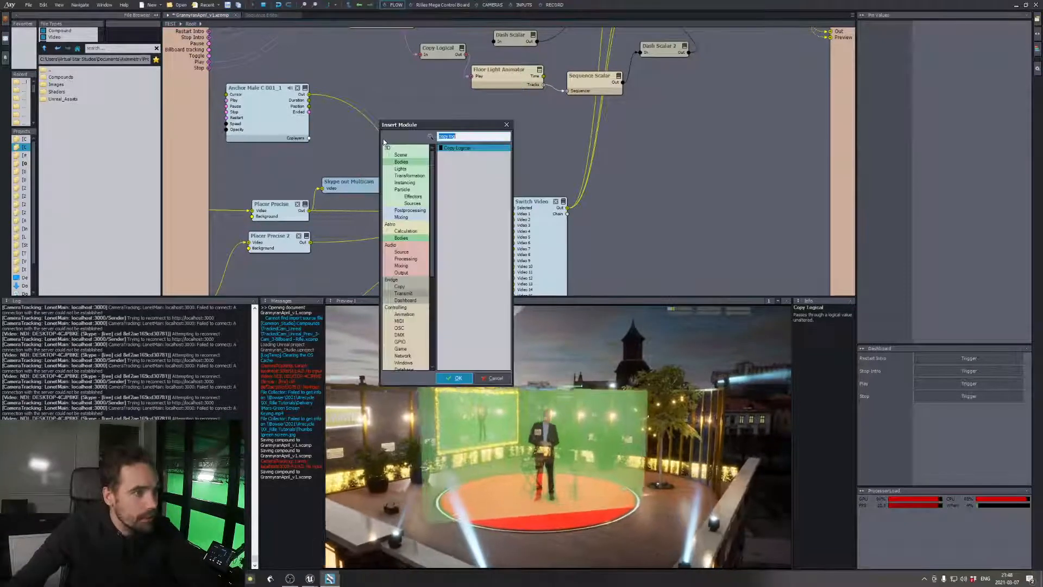
{"action": "type", "text": "key"}
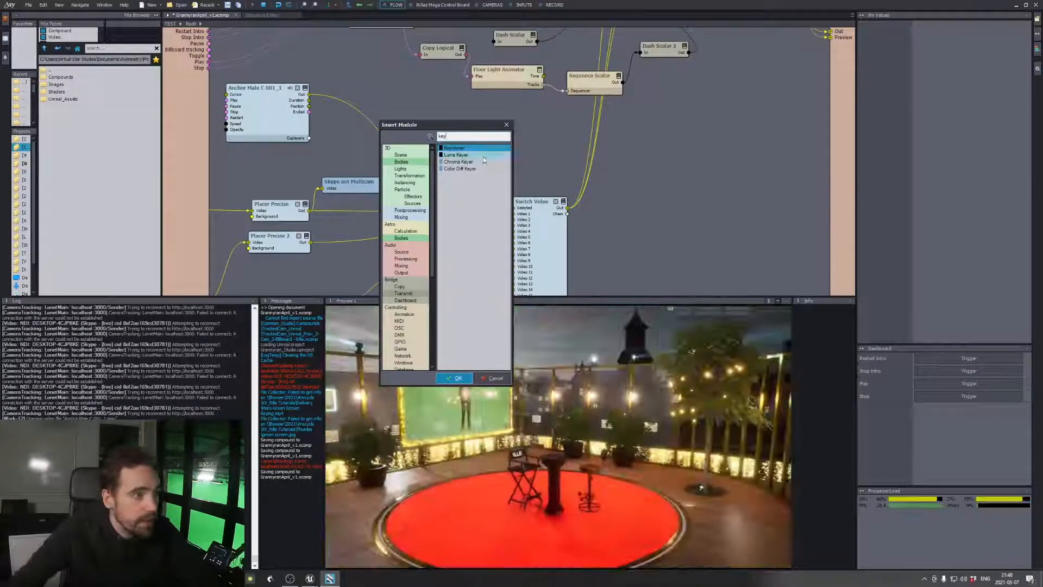
{"action": "double_click", "coordinate": [483, 162]}
Place the Chroma Keyer beside the Anchor Male player and route the clip through it into Switch Video's Video 9
{"action": "left_click_drag", "start_coordinate": [380, 136], "coordinate": [417, 119]}
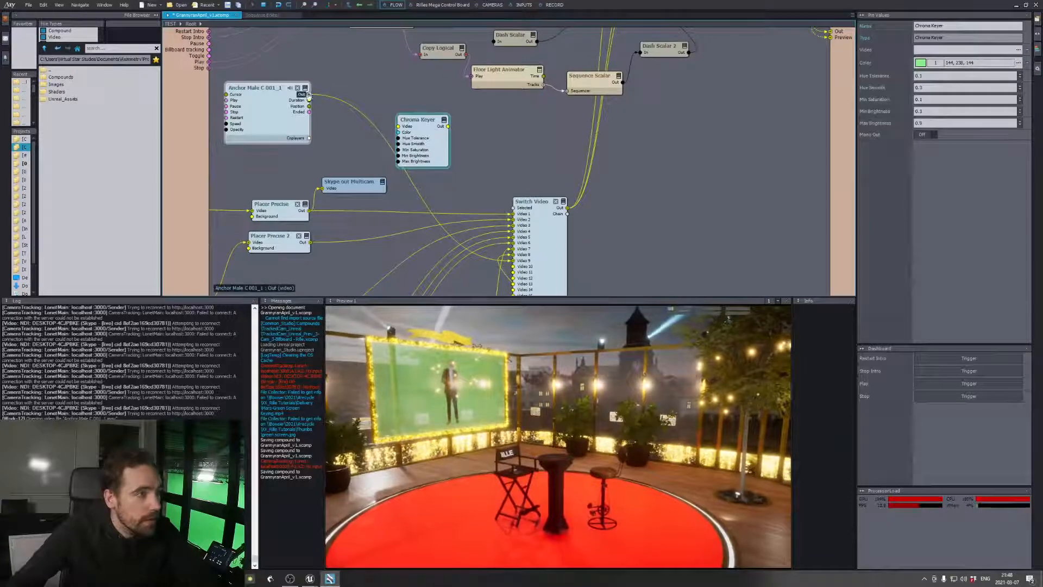
{"action": "left_click_drag", "start_coordinate": [309, 96], "coordinate": [524, 261]}
{"action": "left_click", "coordinate": [442, 126]}
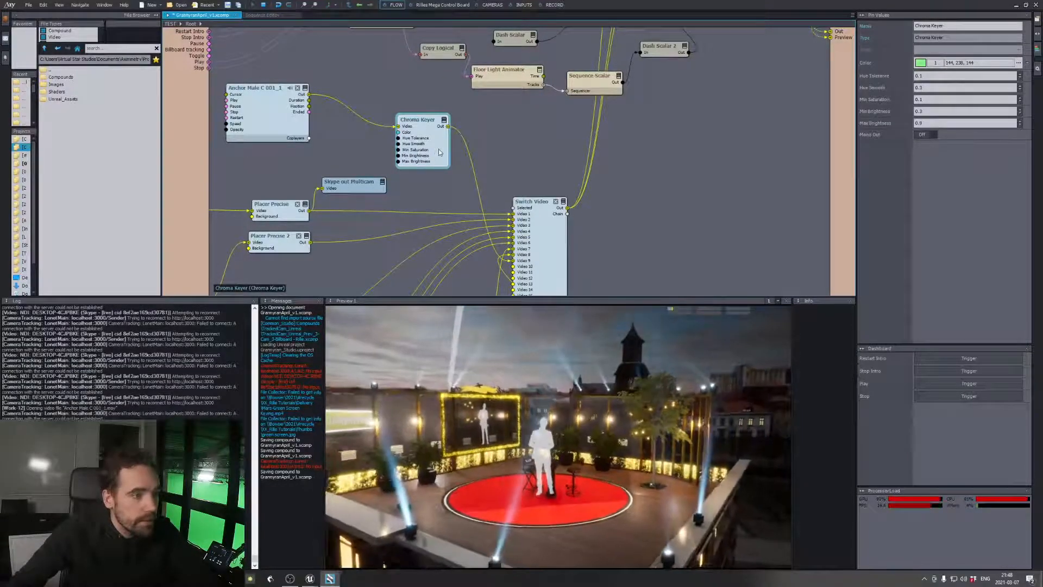
Check the Switch Video output, then connect the Chroma Keyer output directly to the Video Screen input of Grannyran_Studio
{"action": "mouse_move", "coordinate": [449, 128]}
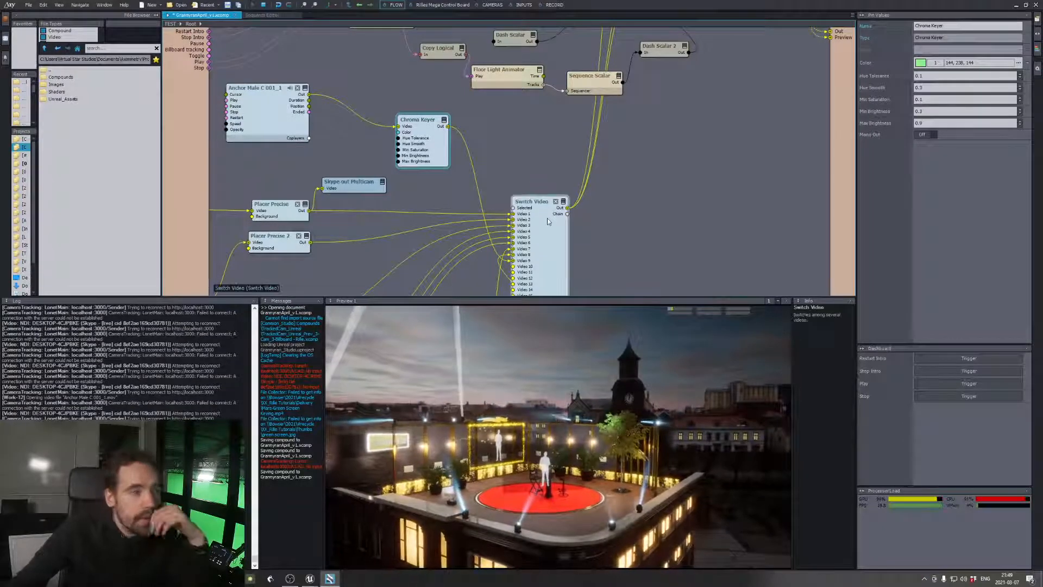
{"action": "left_click", "coordinate": [548, 221]}
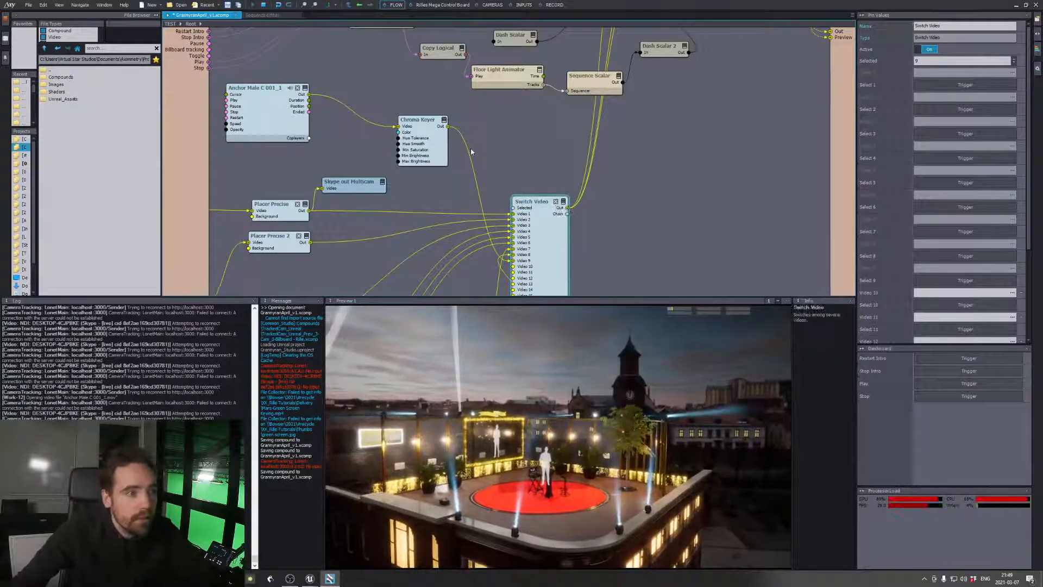
{"action": "mouse_move", "coordinate": [564, 211]}
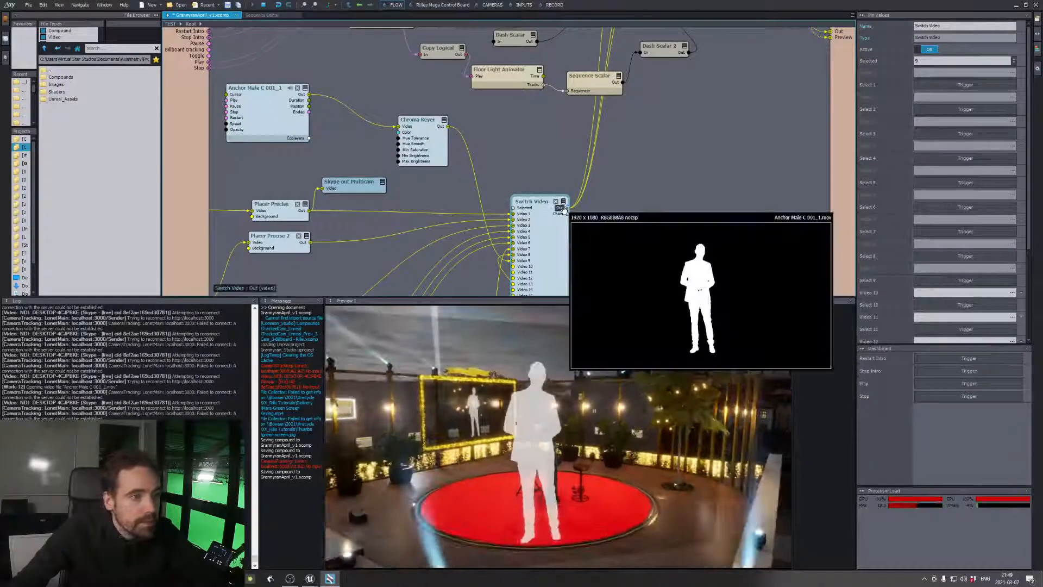
{"action": "middle_click_drag", "start_coordinate": [535, 150], "coordinate": [495, 255]}
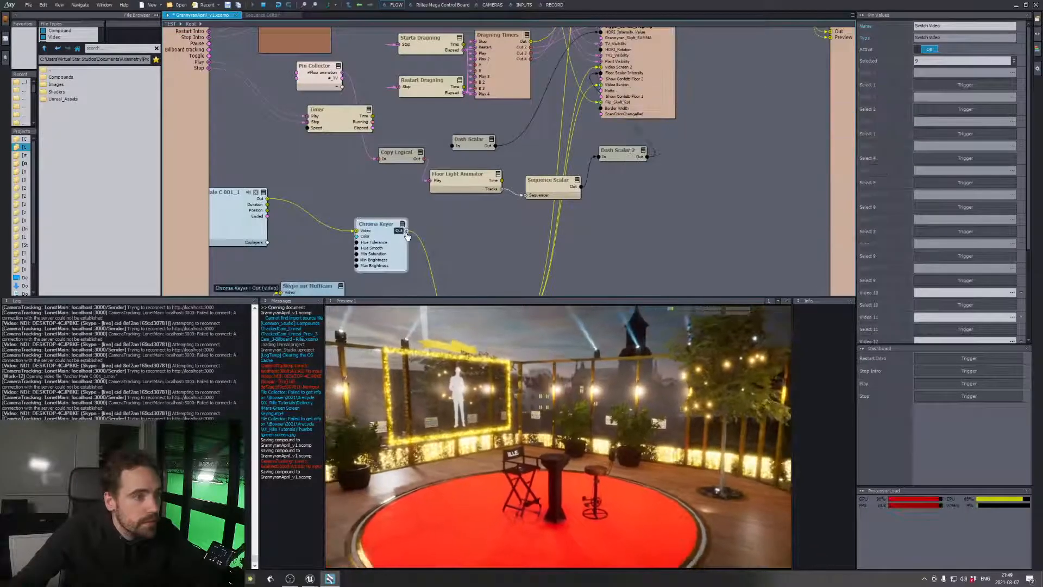
{"action": "left_click_drag", "start_coordinate": [406, 233], "coordinate": [601, 84]}
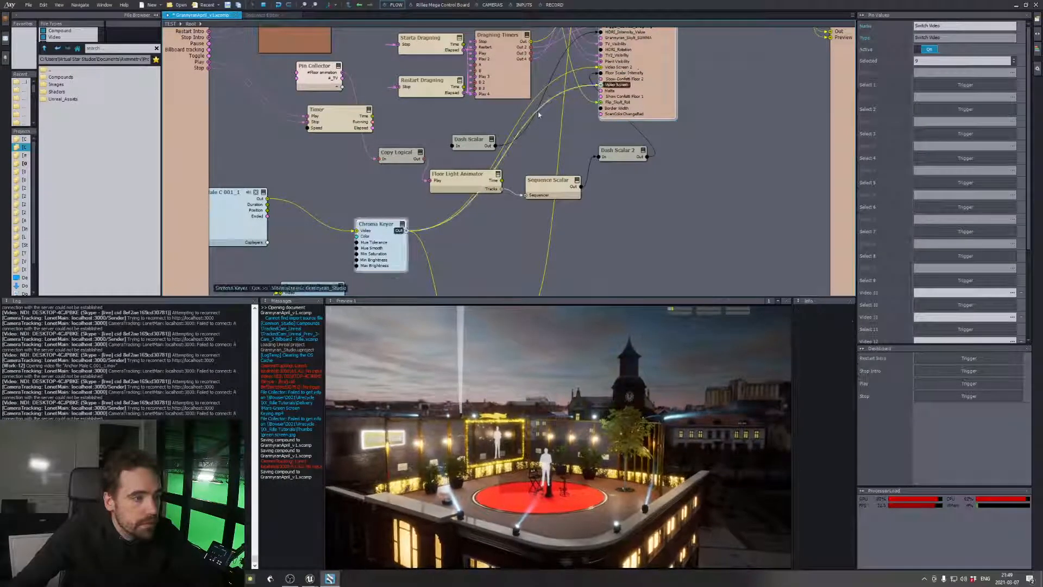
Turn on Mono Out for the Chroma Keyer
{"action": "left_click", "coordinate": [373, 238]}
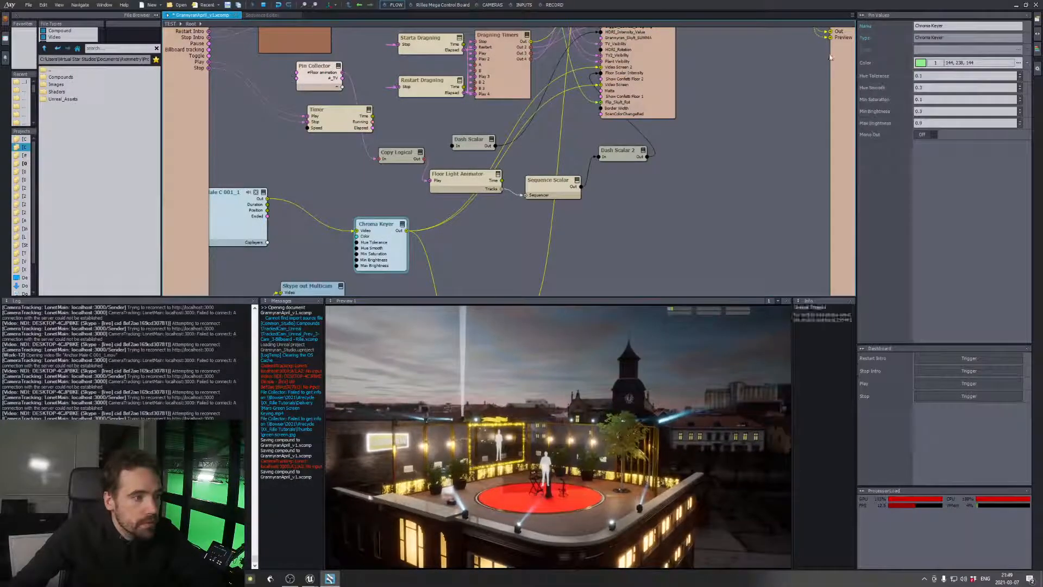
{"action": "left_click", "coordinate": [930, 135]}
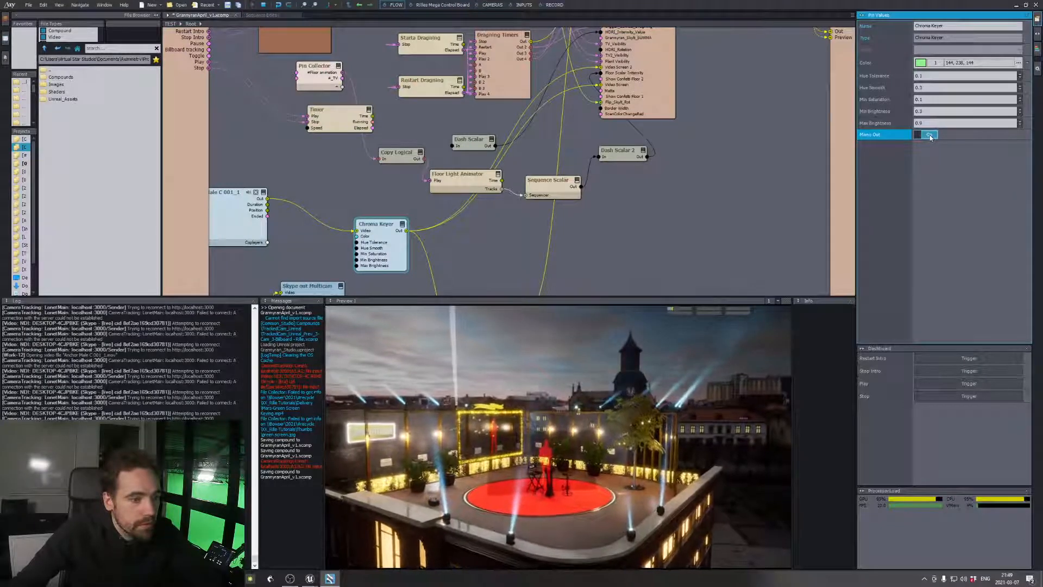
{"action": "left_click", "coordinate": [930, 134]}
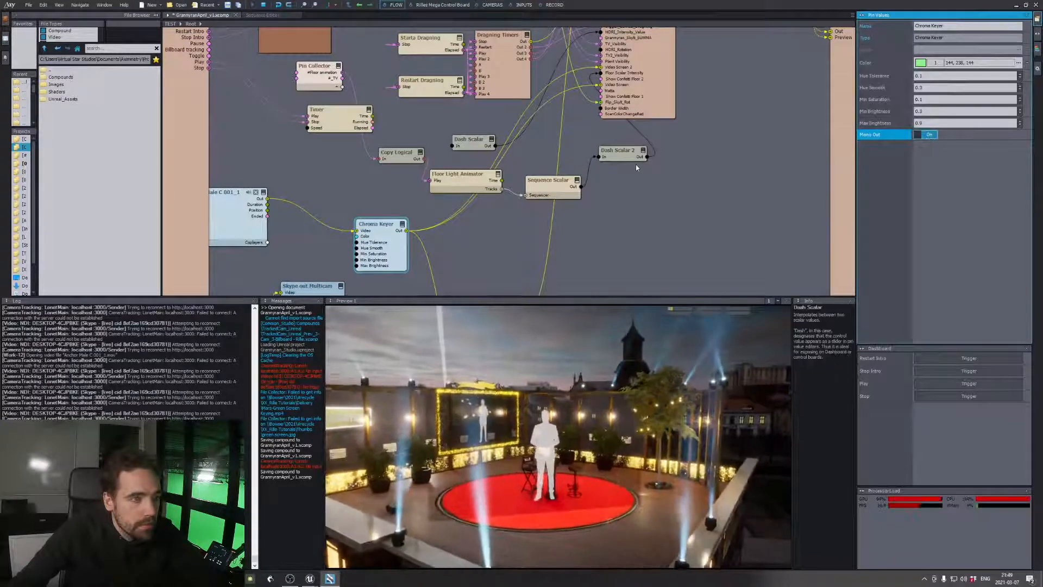
Undo the green-screen changes back to before the Anchor Male C 001_1 player and Chroma Keyer were added
{"action": "left_click", "coordinate": [689, 203]}
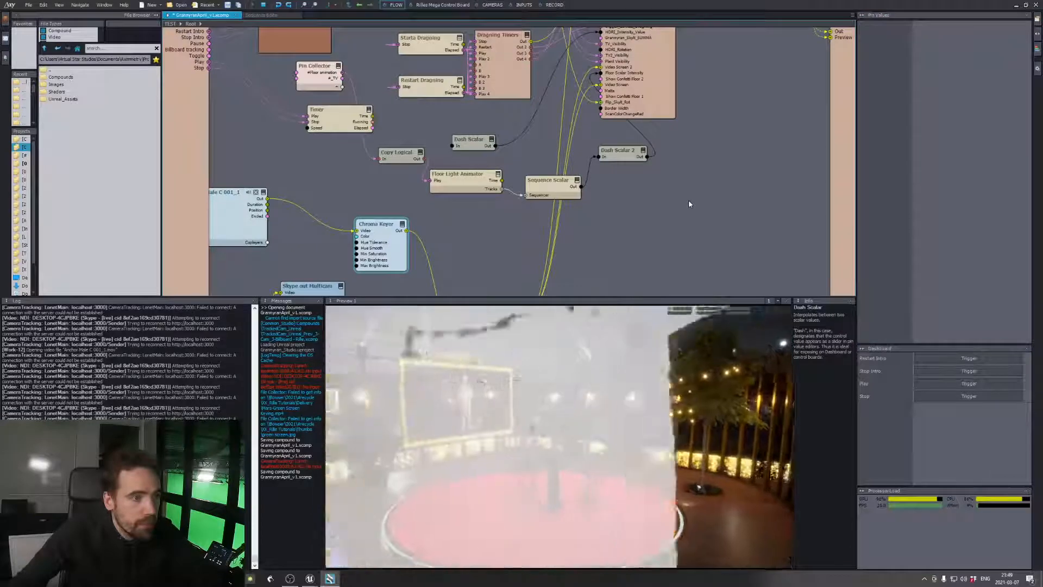
{"action": "key", "text": "ctrl+z"}
{"action": "key", "text": "ctrl+z"}
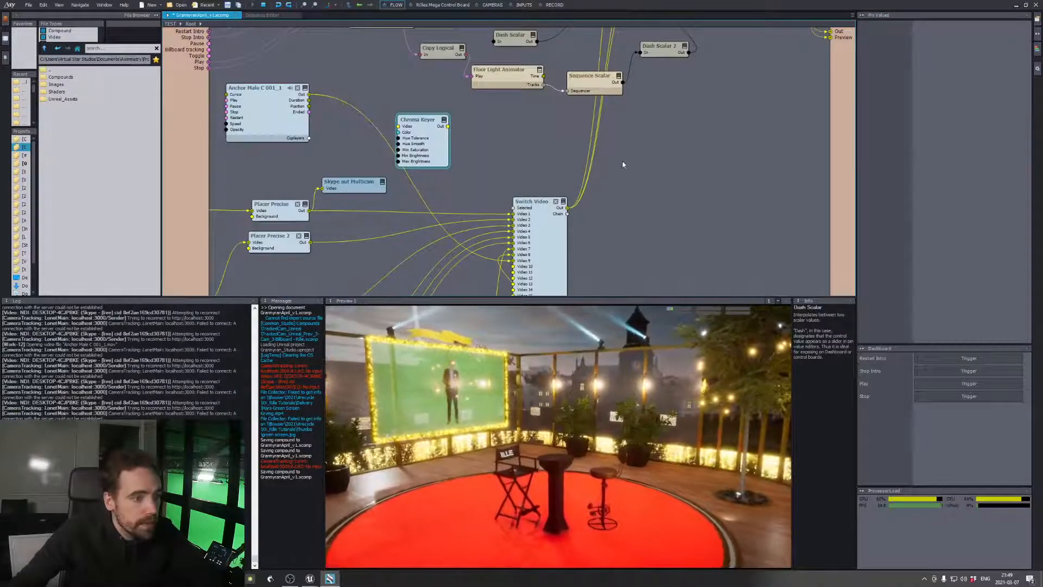
{"action": "key", "text": "ctrl+z"}
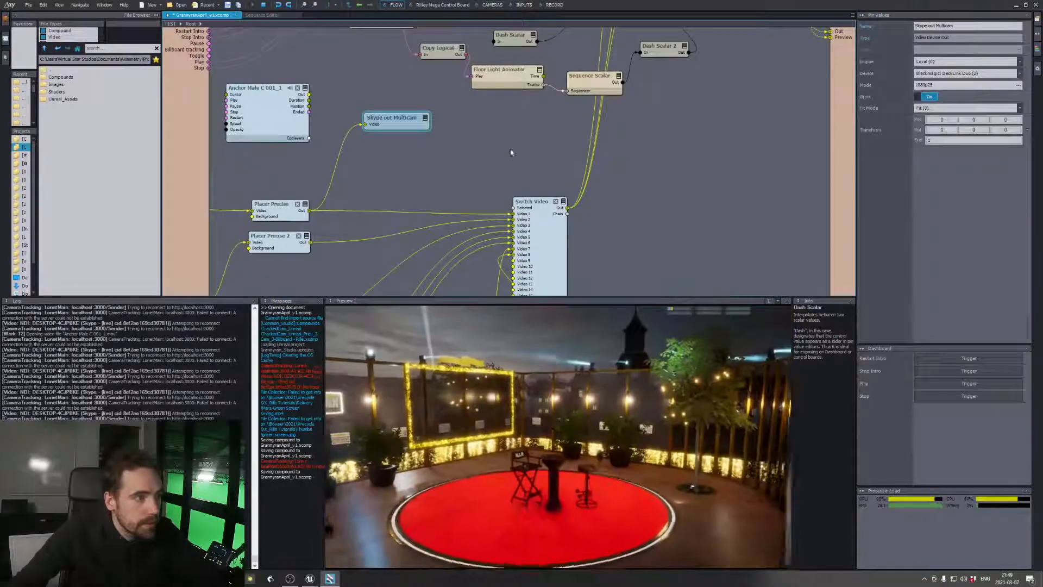
{"action": "key", "text": "ctrl+z"}
{"action": "key", "text": "ctrl+z"}
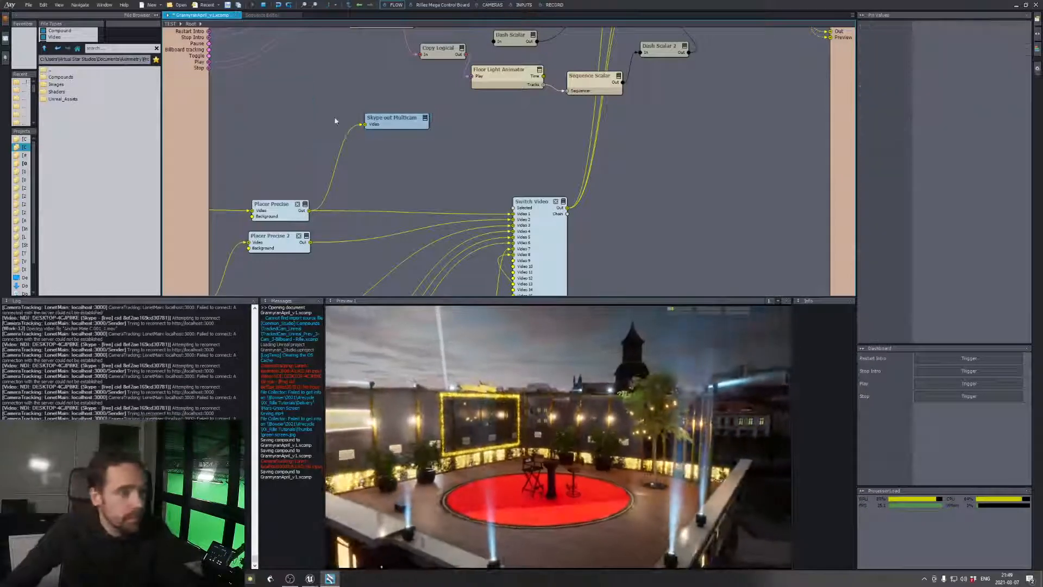
Select the Grannyran_Studio node and vary its AR Opacity to fade the AR plane out and partly back in
{"action": "left_click", "coordinate": [550, 239]}
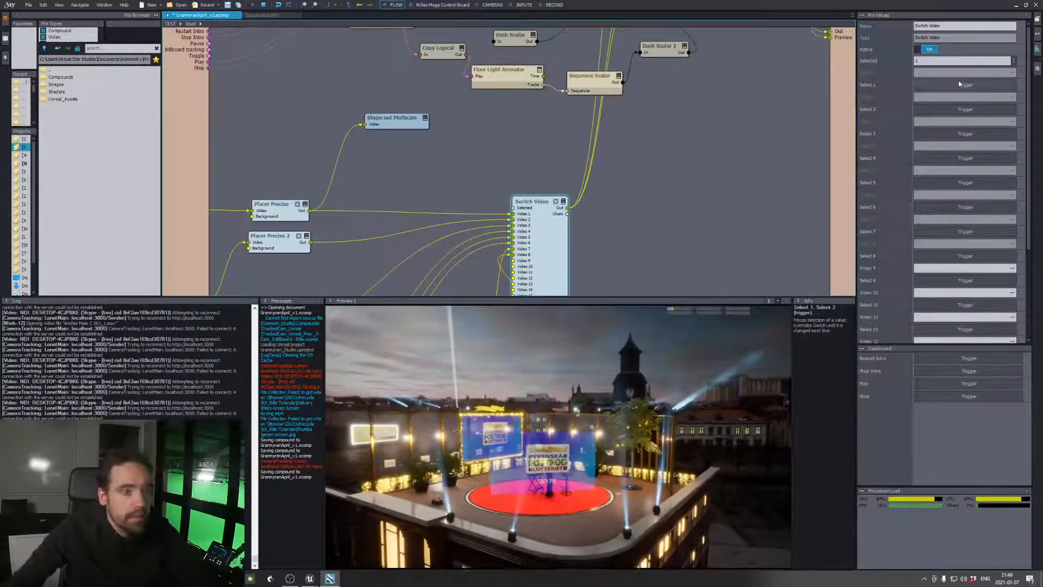
{"action": "middle_click_drag", "start_coordinate": [754, 98], "coordinate": [727, 277]}
{"action": "middle_click_drag", "start_coordinate": [729, 123], "coordinate": [697, 230]}
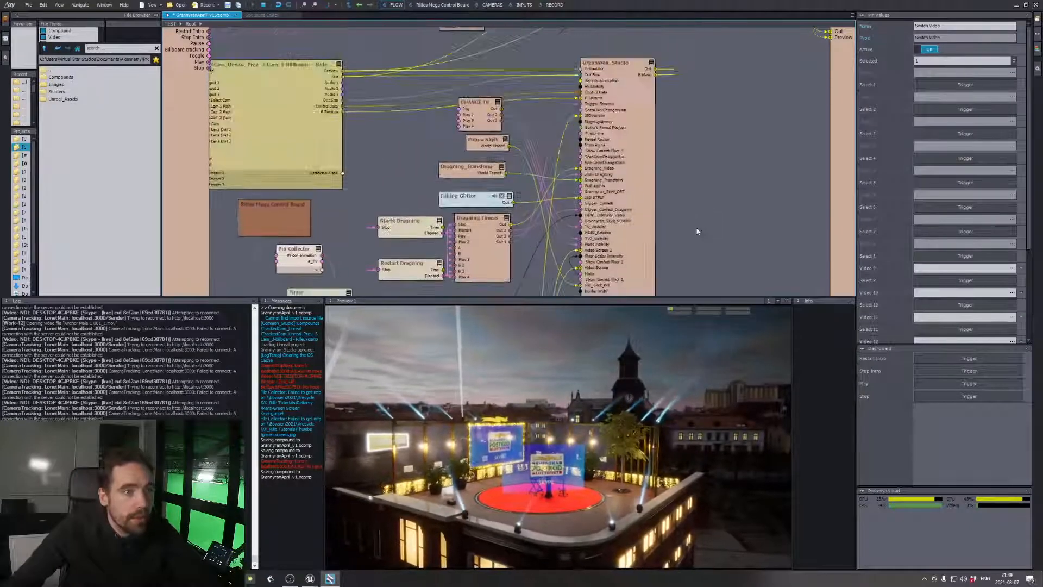
{"action": "scroll", "coordinate": [693, 231], "scroll_direction": "down", "scroll_amount": 1}
{"action": "scroll", "coordinate": [661, 148], "scroll_direction": "up", "scroll_amount": 2}
{"action": "left_click", "coordinate": [660, 148]}
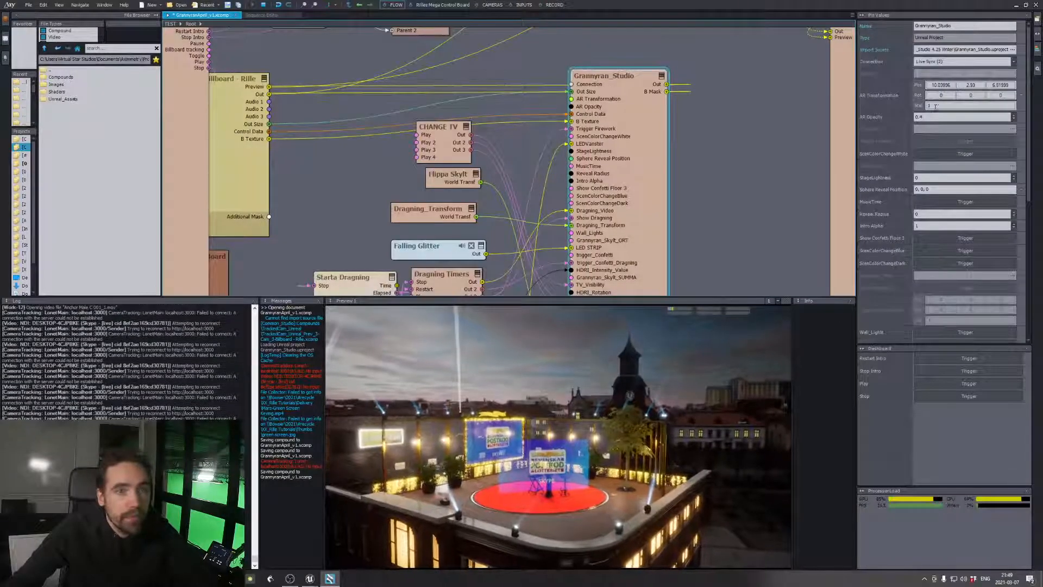
{"action": "left_click", "coordinate": [922, 117]}
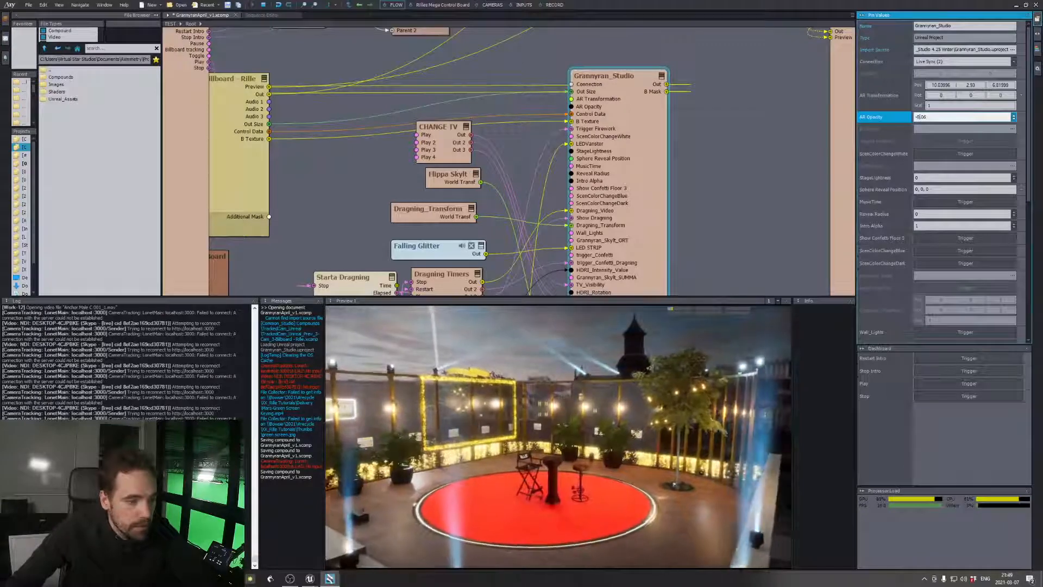
{"action": "scroll", "coordinate": [920, 116], "scroll_direction": "up", "scroll_amount": 4}
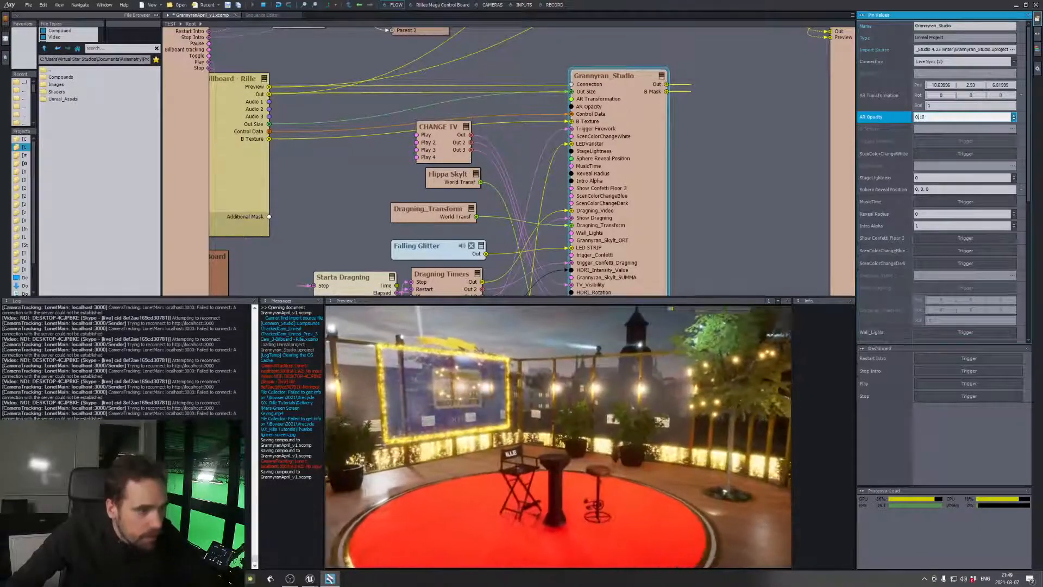
{"action": "scroll", "coordinate": [920, 116], "scroll_direction": "up", "scroll_amount": 3}
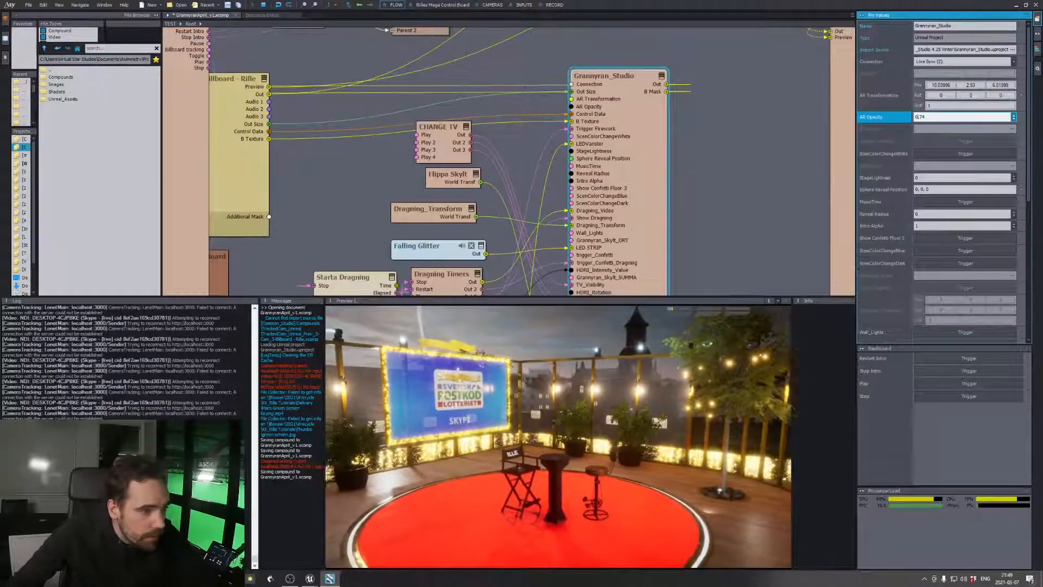
{"action": "scroll", "coordinate": [918, 117], "scroll_direction": "up", "scroll_amount": 2}
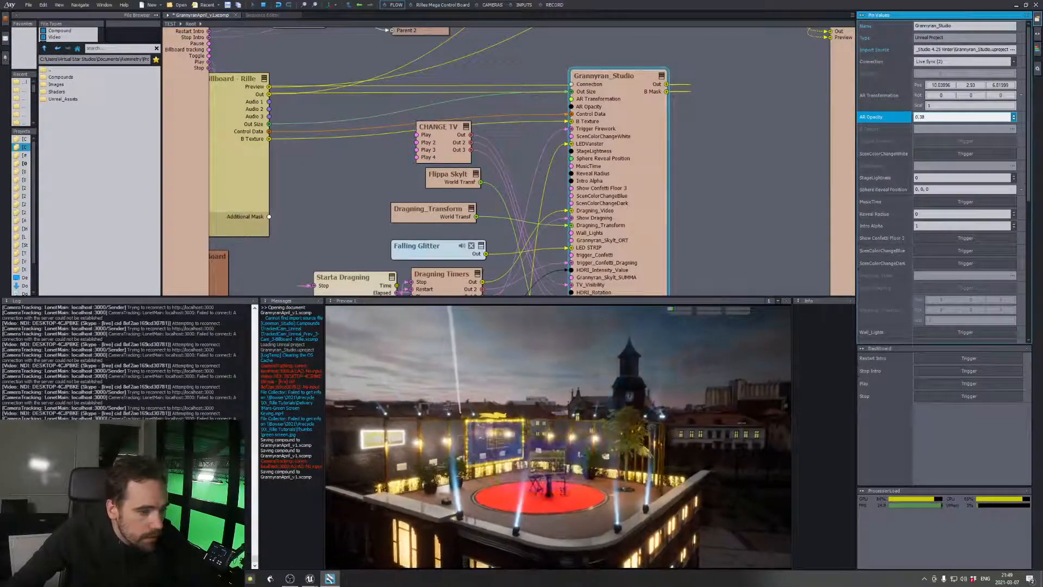
Raise Grannyran_Studio's AR Opacity above 1 for a solid plane, then lower it below 0 to hide it
{"action": "scroll", "coordinate": [918, 117], "scroll_direction": "up", "scroll_amount": 5}
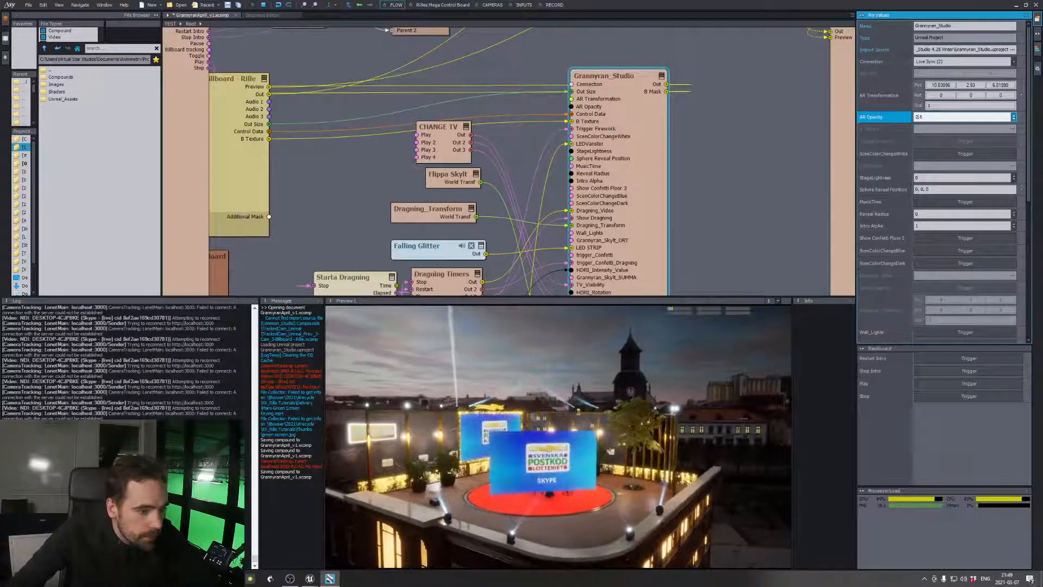
{"action": "scroll", "coordinate": [917, 117], "scroll_direction": "up", "scroll_amount": 2}
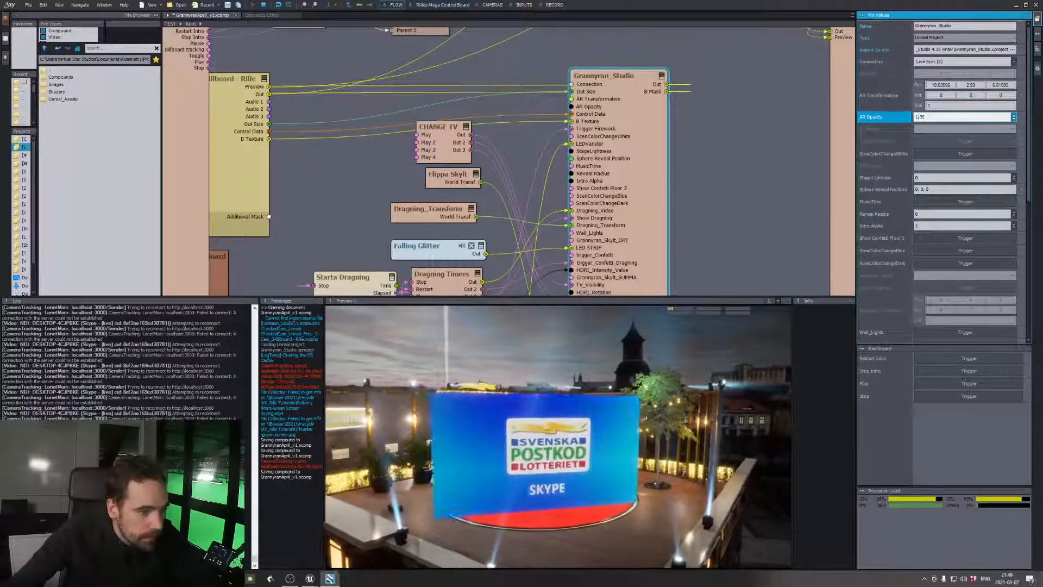
{"action": "scroll", "coordinate": [917, 117], "scroll_direction": "down", "scroll_amount": 5}
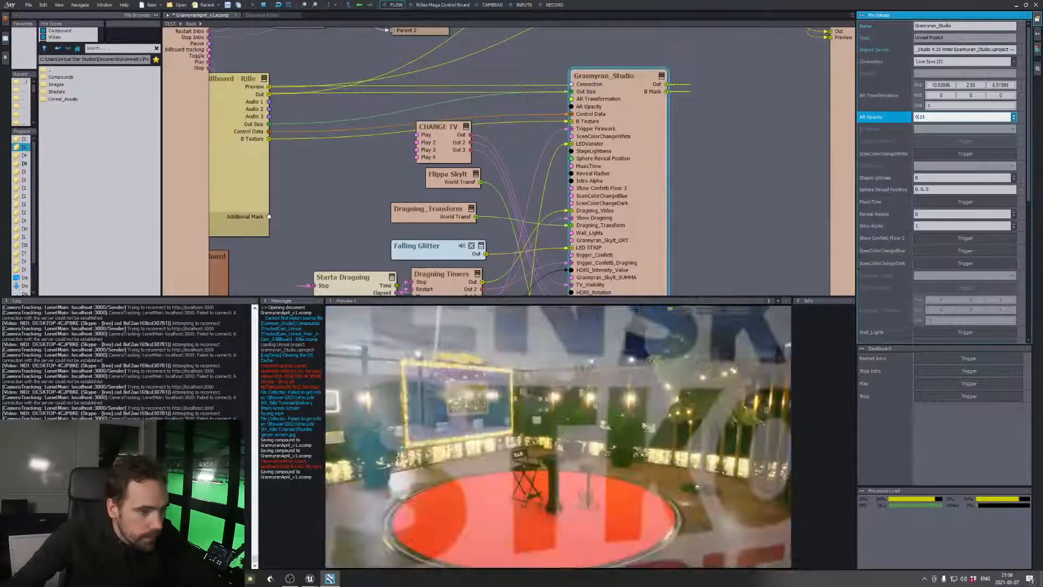
{"action": "scroll", "coordinate": [917, 117], "scroll_direction": "down", "scroll_amount": 1}
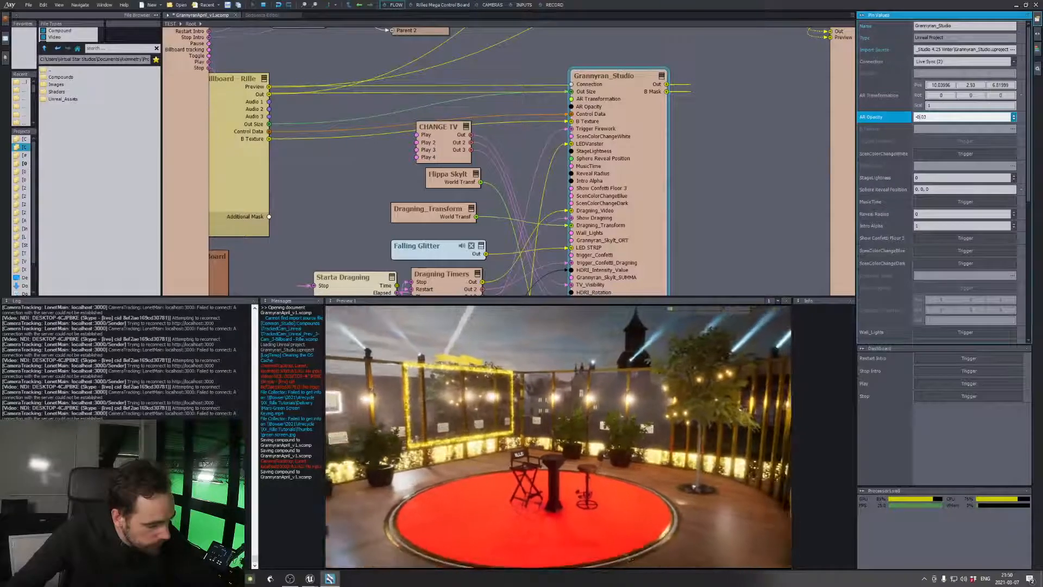
Sweep Grannyran_Studio's AR Opacity down and up again, ending at 0.65
{"action": "left_click_drag", "start_coordinate": [920, 116], "coordinate": [935, 135]}
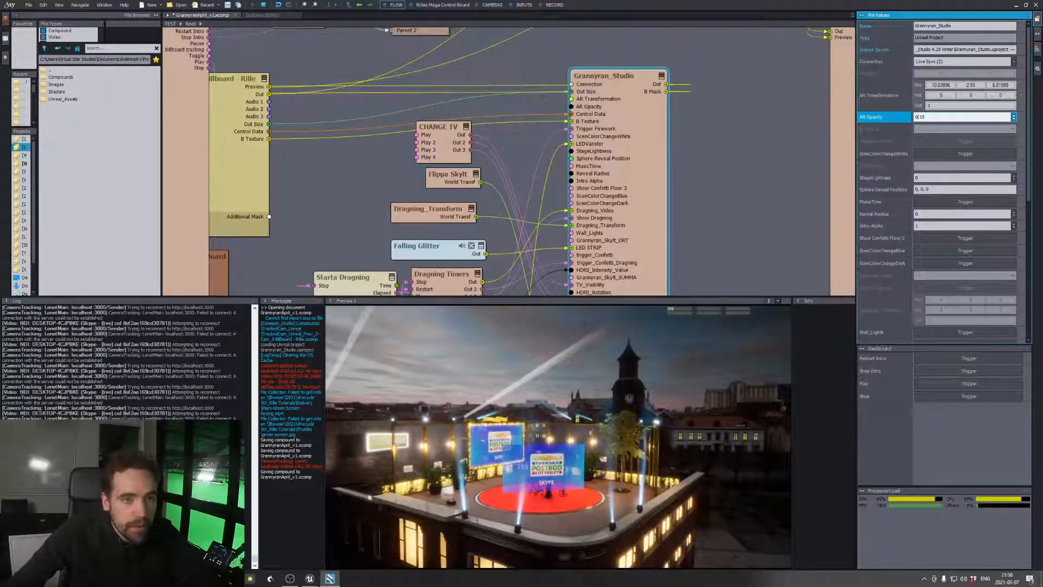
{"action": "left_click_drag", "start_coordinate": [918, 116], "coordinate": [918, 133]}
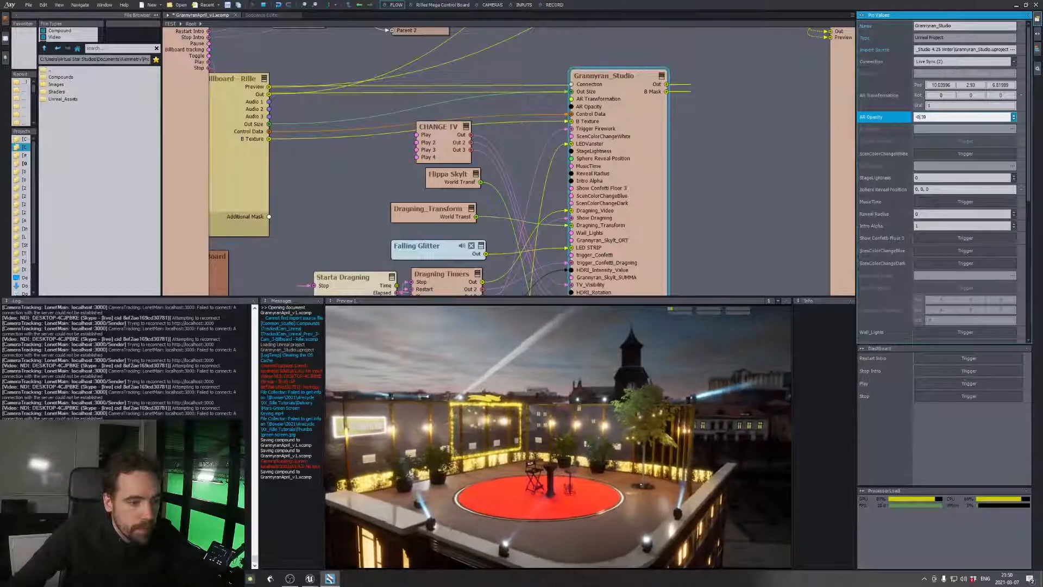
{"action": "mouse_move", "coordinate": [936, 116]}
{"action": "left_mouse_down"}
{"action": "mouse_move", "coordinate": [936, 92]}
{"action": "mouse_move", "coordinate": [920, 133]}
{"action": "mouse_move", "coordinate": [920, 122]}
{"action": "left_mouse_up"}
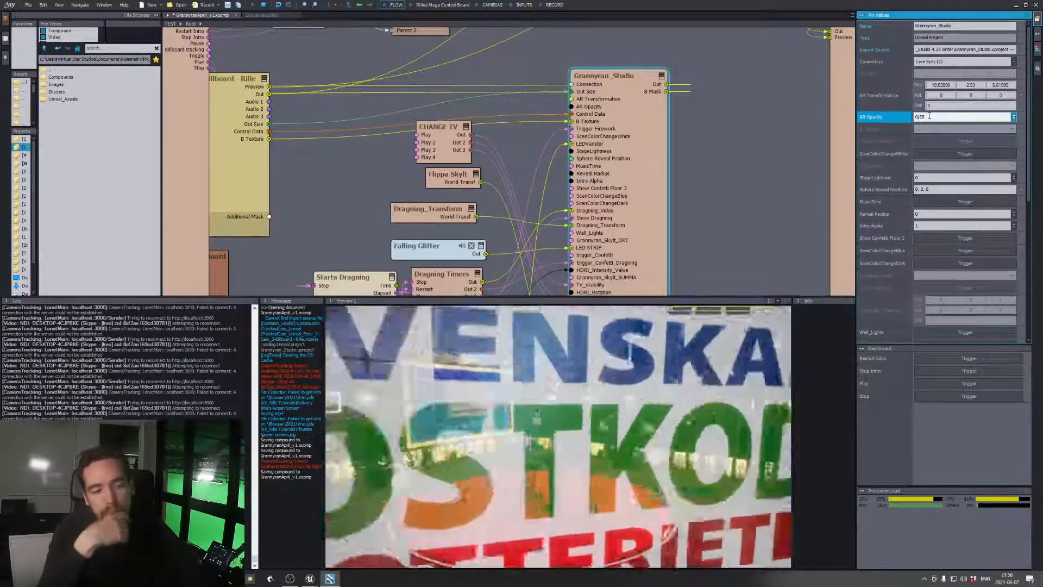
Make input 2 the active source of Switch Video to show the Virtual Star Studios logo on the AR plane
{"action": "scroll", "coordinate": [702, 168], "scroll_direction": "down", "scroll_amount": 5}
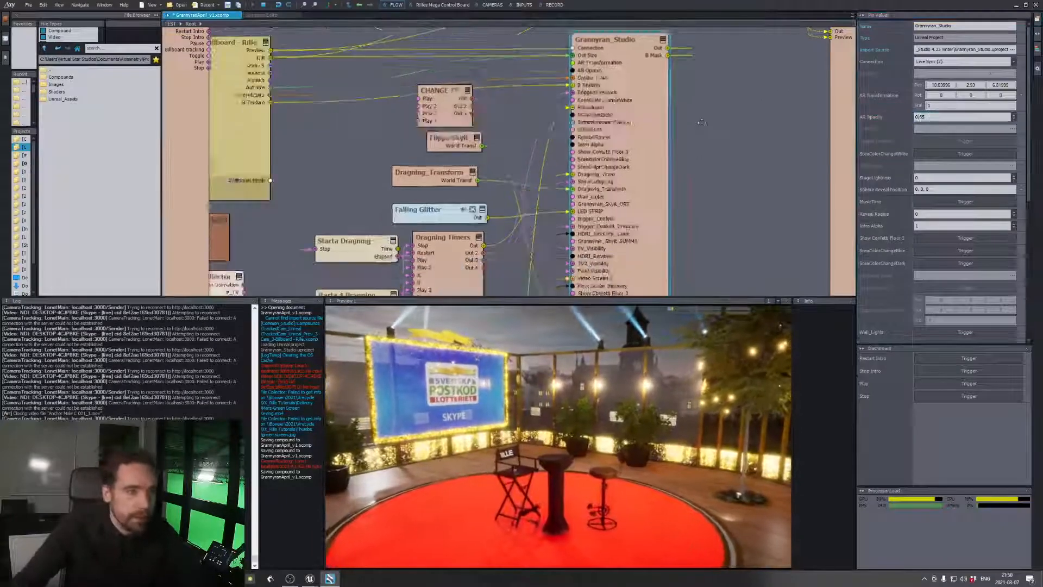
{"action": "left_click", "coordinate": [618, 239]}
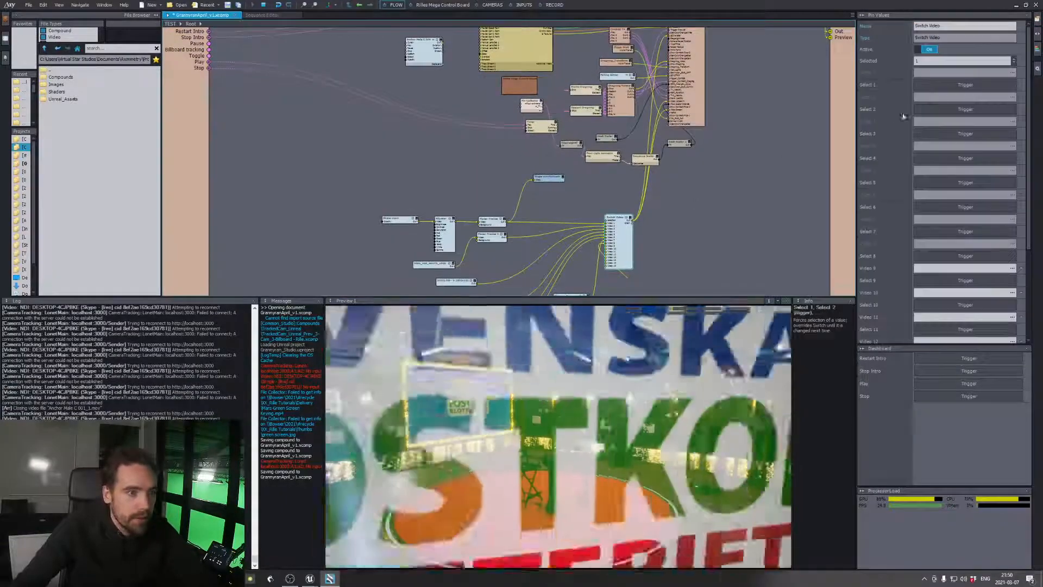
{"action": "left_click", "coordinate": [965, 111]}
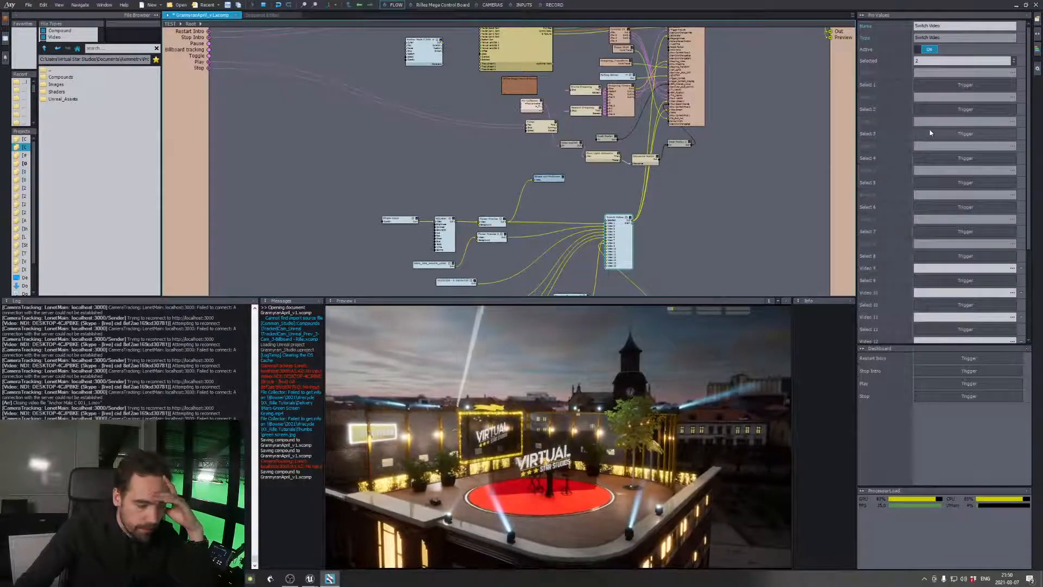
{"action": "left_click", "coordinate": [752, 162]}
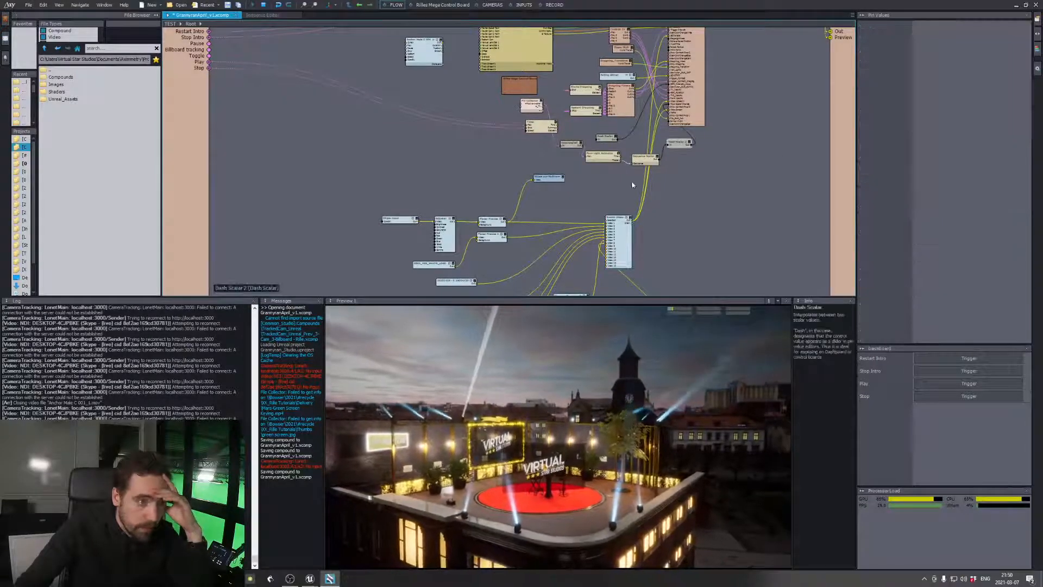
Check the Overlays and LowerThird compound folders and add LThird_Text to the flow graph above the Planar Preview nodes
{"action": "scroll", "coordinate": [670, 239], "scroll_direction": "up", "scroll_amount": 2}
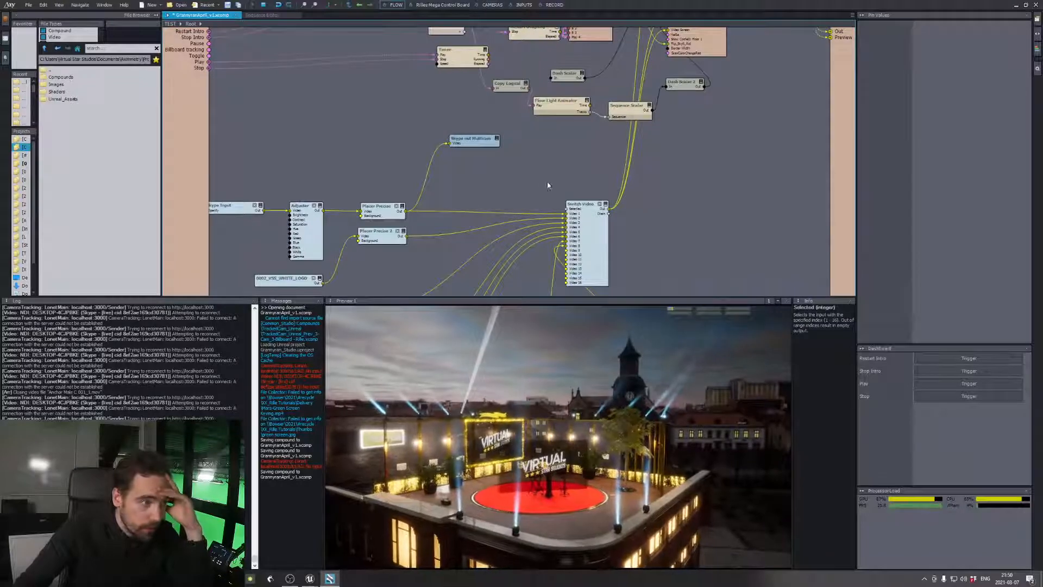
{"action": "double_click", "coordinate": [86, 78]}
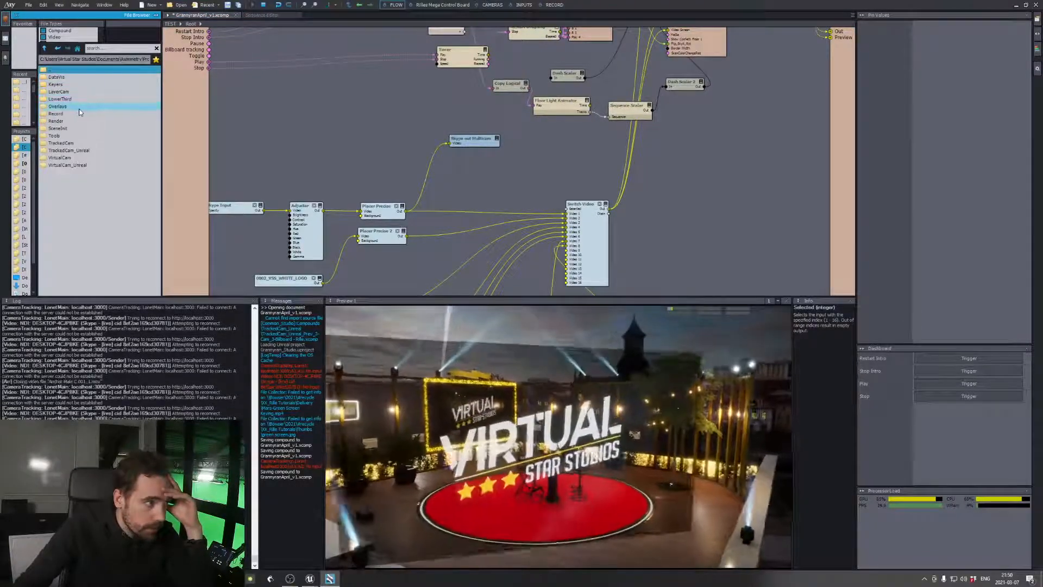
{"action": "double_click", "coordinate": [79, 108]}
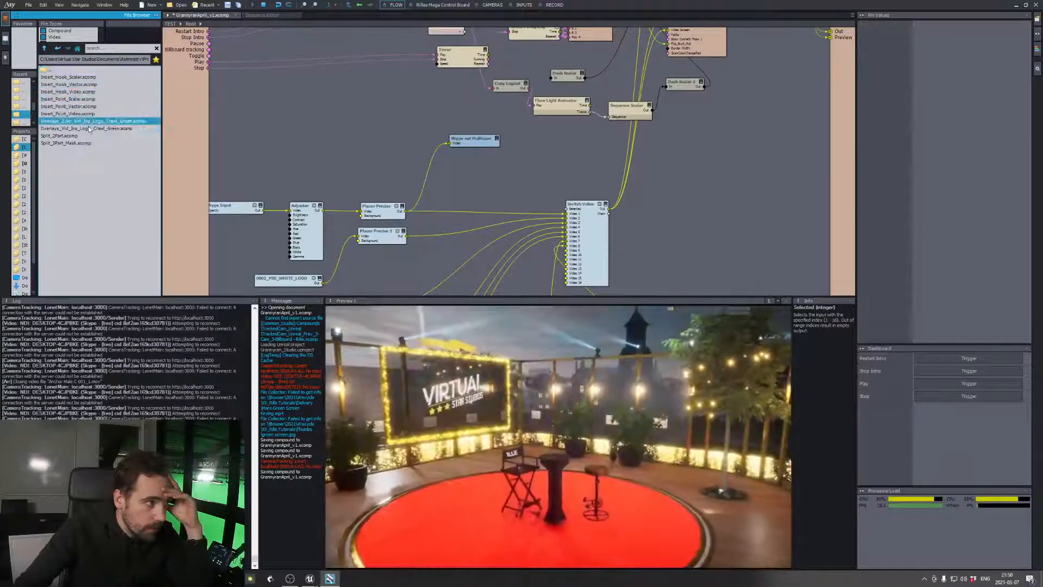
{"action": "double_click", "coordinate": [64, 70]}
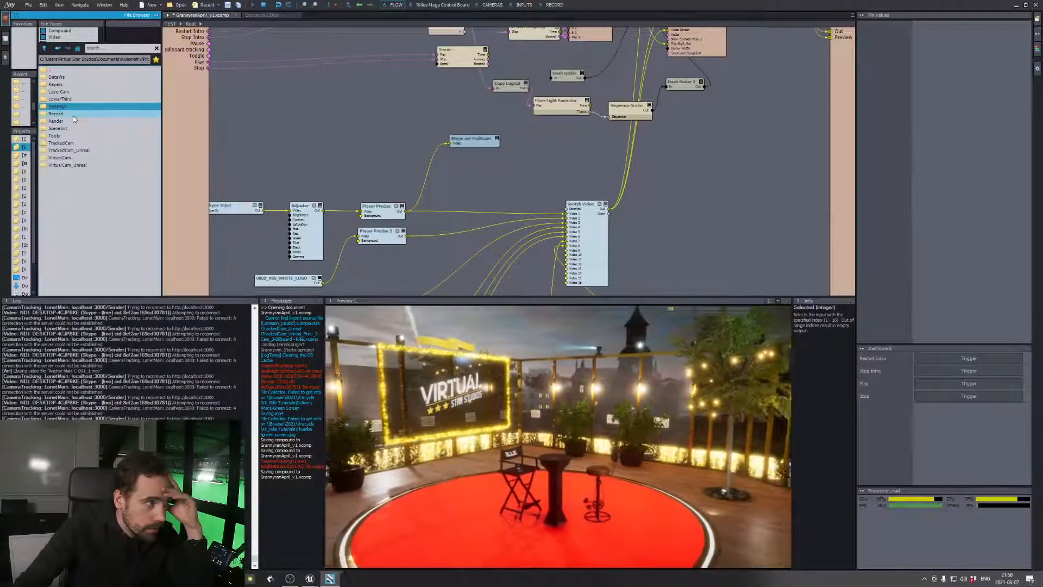
{"action": "double_click", "coordinate": [70, 99]}
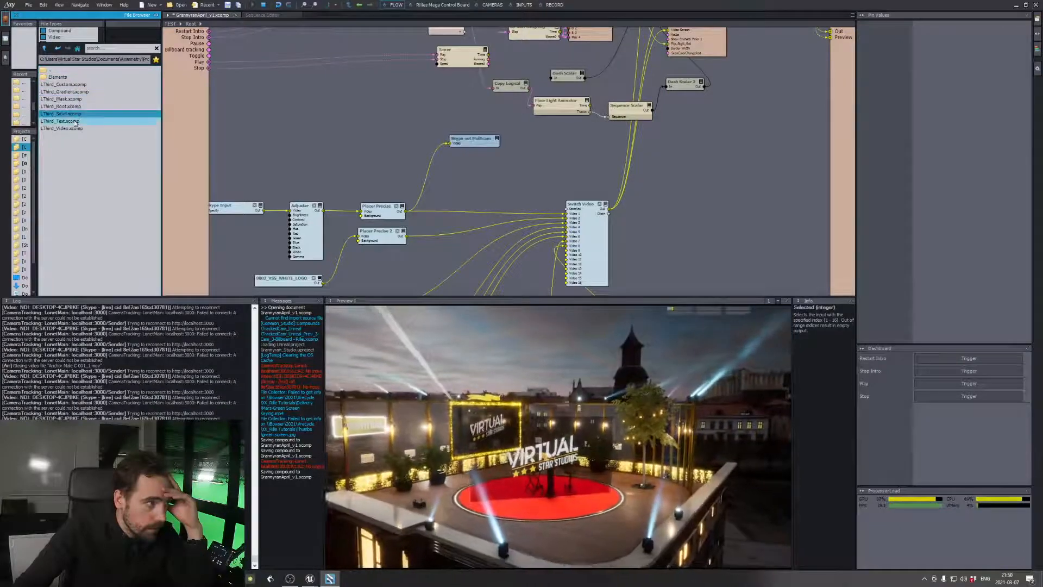
{"action": "left_click", "coordinate": [138, 121]}
{"action": "left_click_drag", "start_coordinate": [141, 126], "coordinate": [389, 167]}
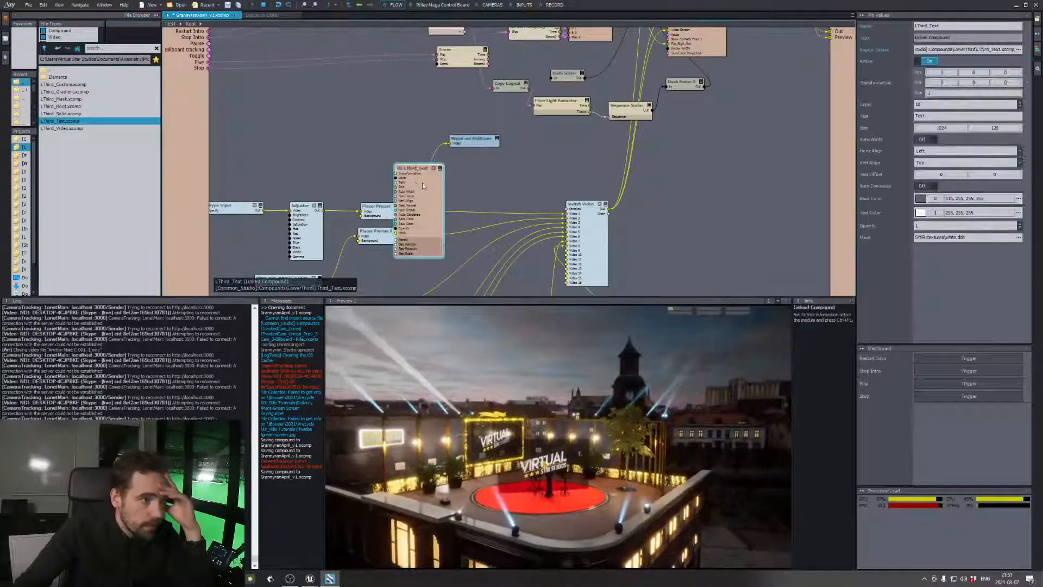
Collapse the LThird_Text node and delete it from the flow graph
{"action": "left_click", "coordinate": [441, 169]}
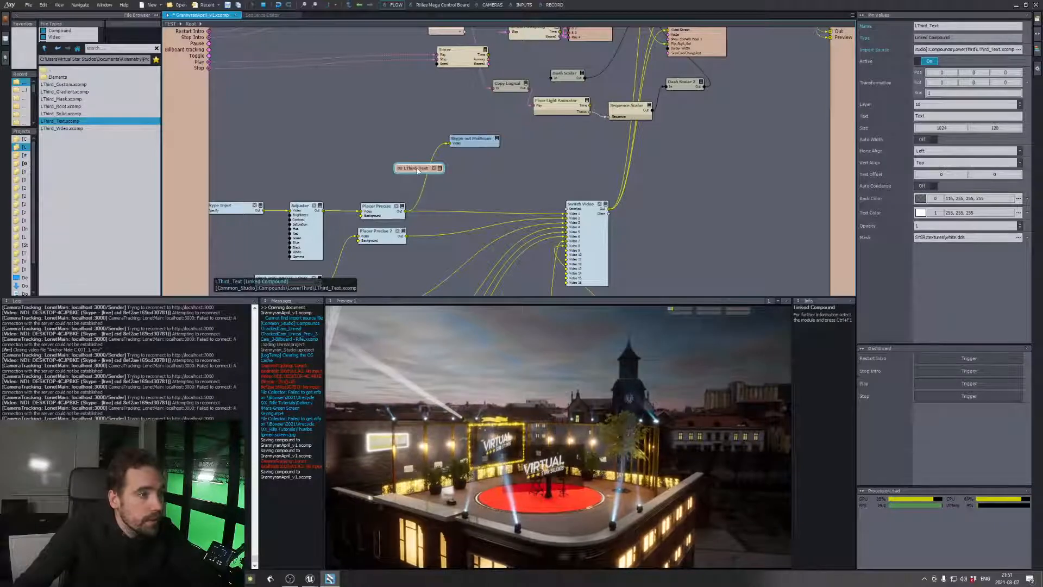
{"action": "right_click", "coordinate": [417, 170]}
{"action": "left_click", "coordinate": [406, 173]}
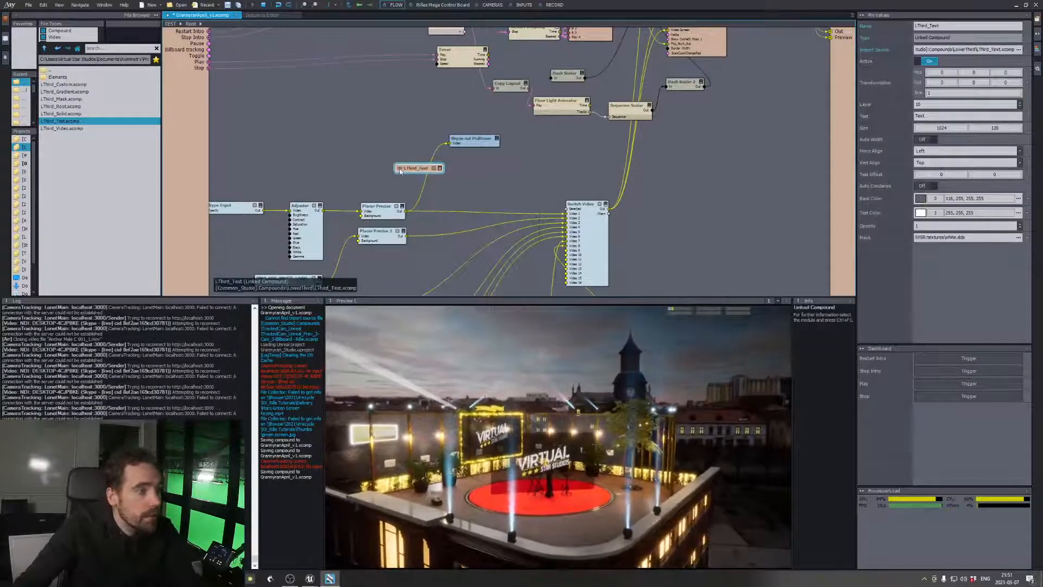
{"action": "key", "text": "Delete"}
Search the Common library's Compounds, Misc and Models folders for a suitable overlay or lower-third graphic
{"action": "double_click", "coordinate": [78, 69]}
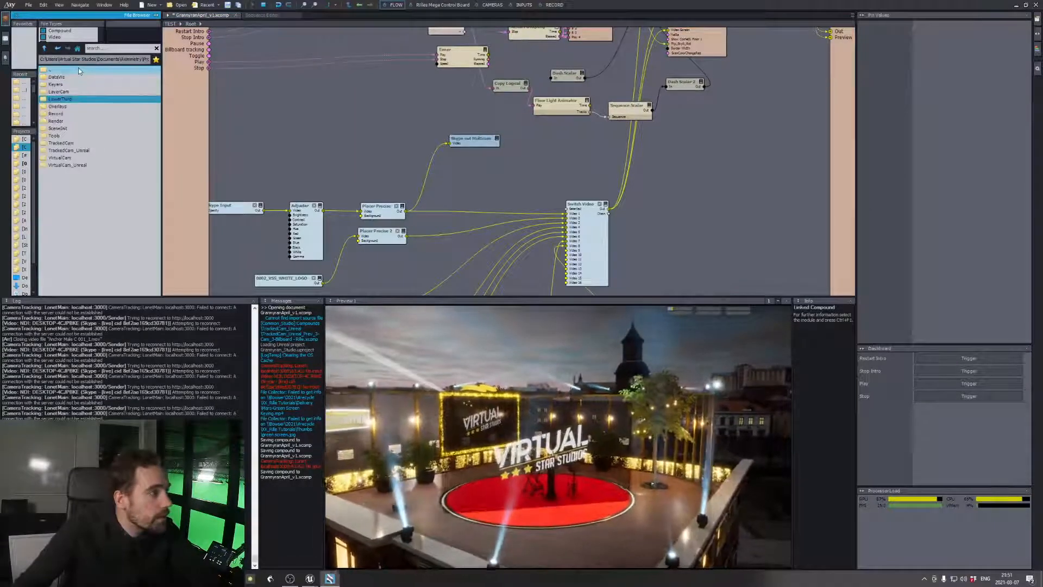
{"action": "double_click", "coordinate": [79, 69]}
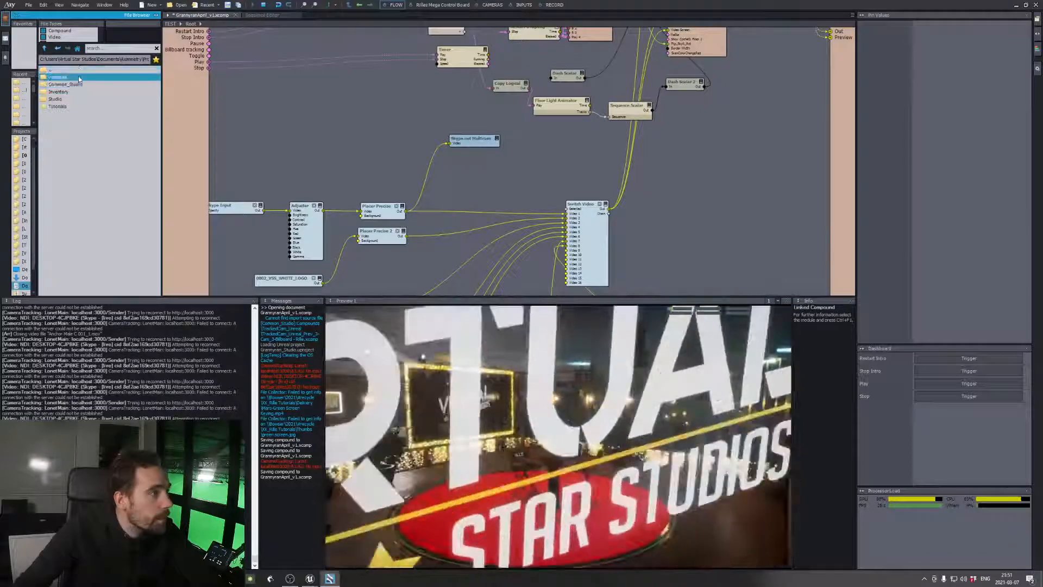
{"action": "double_click", "coordinate": [79, 77]}
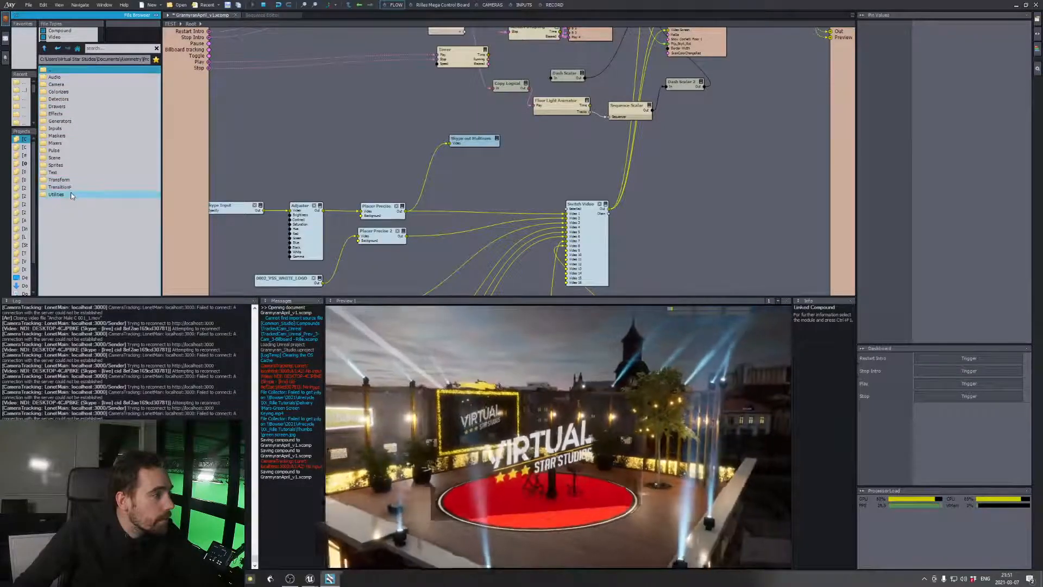
{"action": "double_click", "coordinate": [72, 195]}
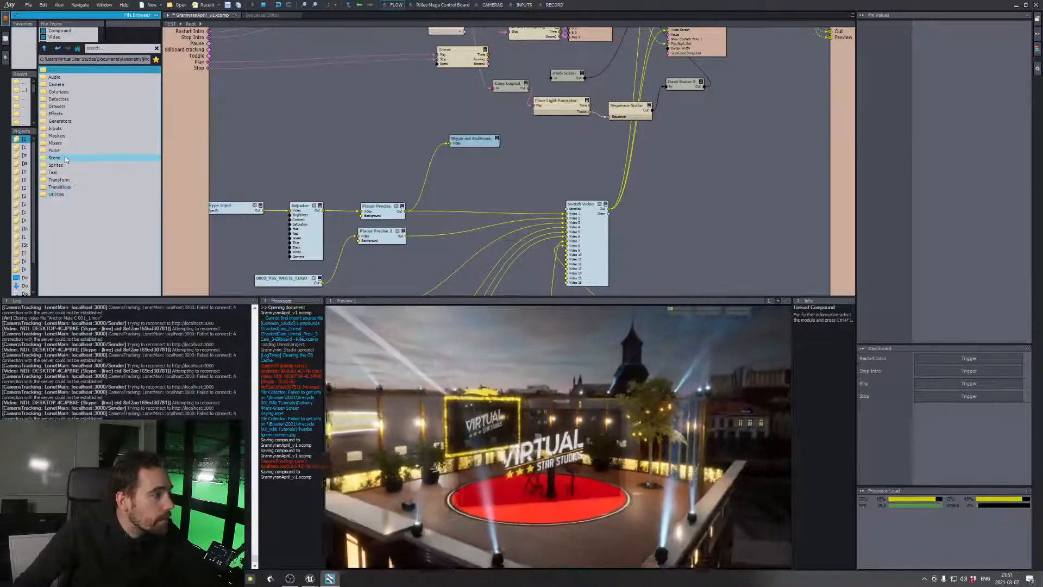
{"action": "double_click", "coordinate": [72, 70]}
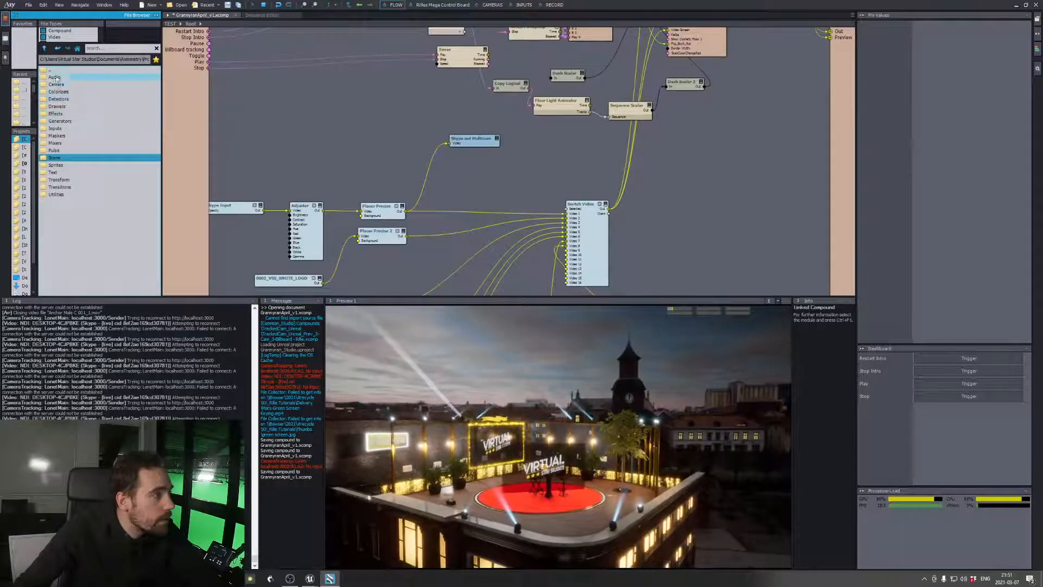
{"action": "double_click", "coordinate": [64, 121]}
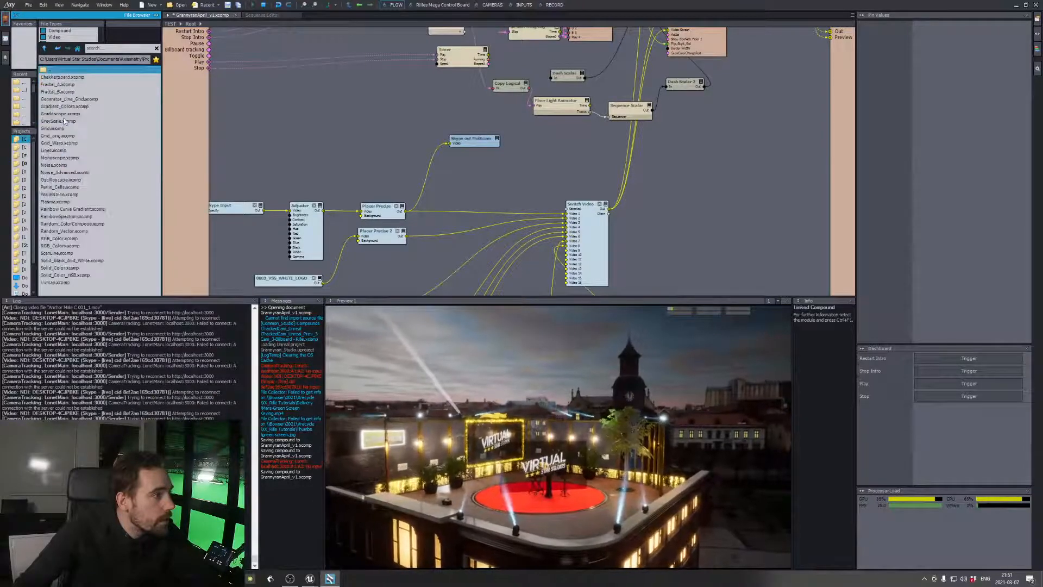
{"action": "double_click", "coordinate": [54, 71]}
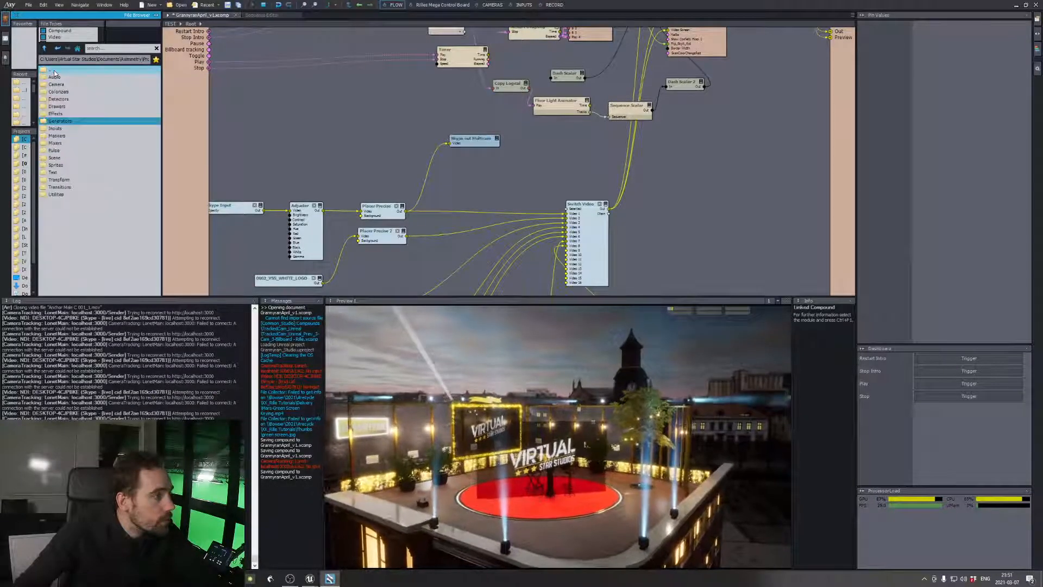
{"action": "double_click", "coordinate": [54, 70]}
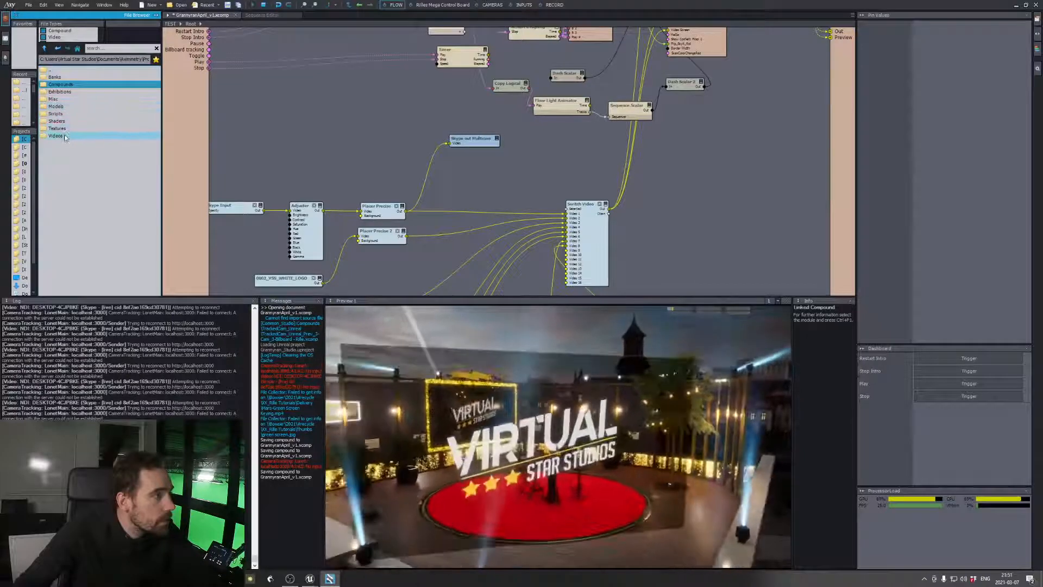
{"action": "double_click", "coordinate": [66, 100]}
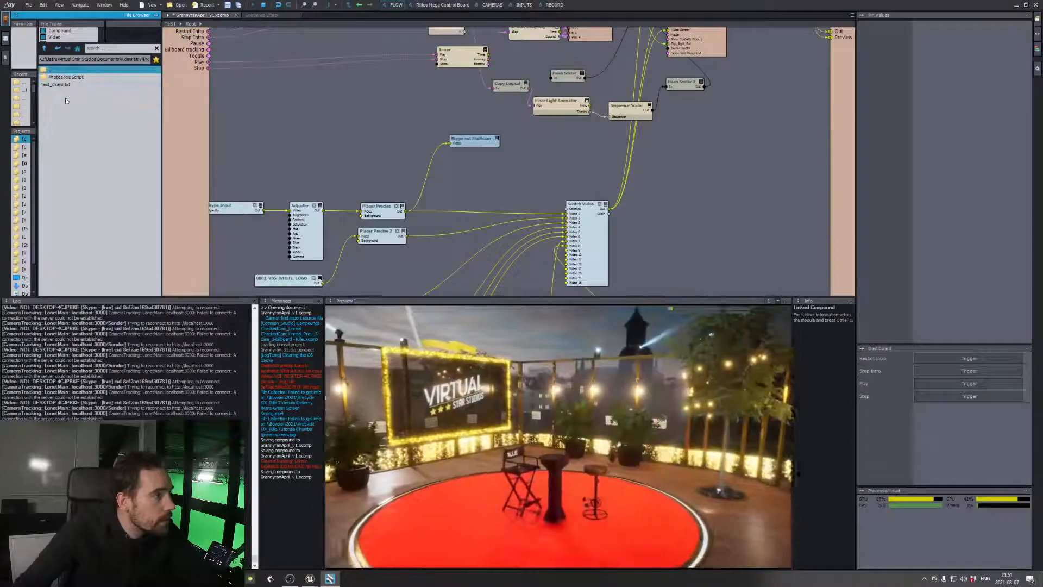
{"action": "double_click", "coordinate": [68, 71]}
{"action": "double_click", "coordinate": [67, 107]}
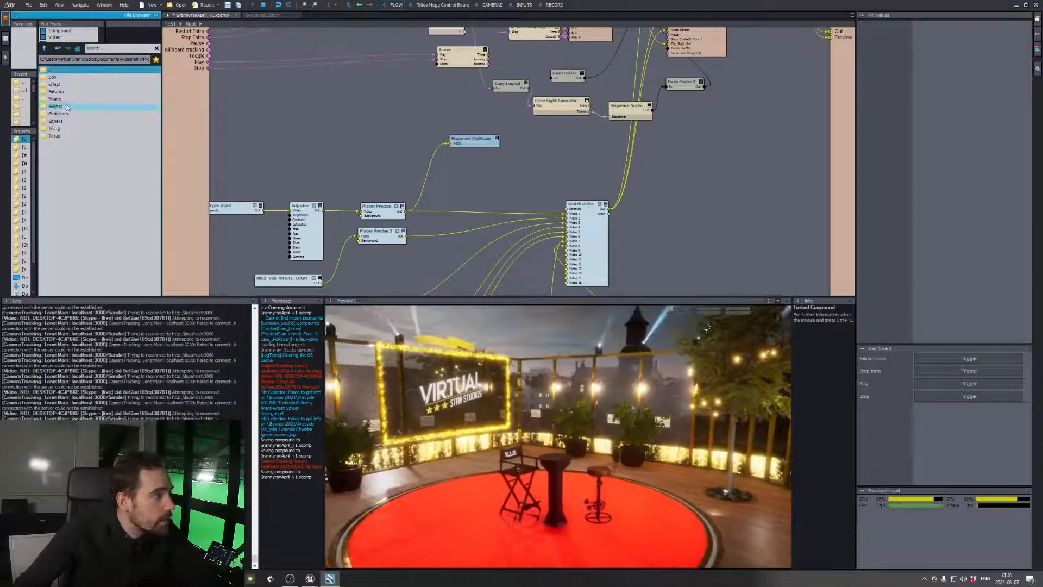
{"action": "double_click", "coordinate": [60, 70]}
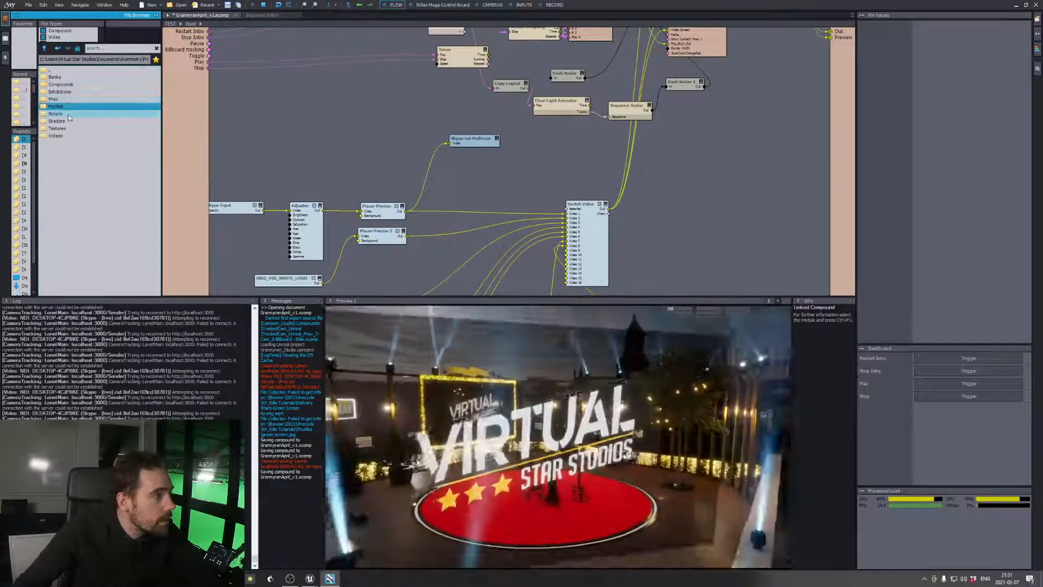
{"action": "double_click", "coordinate": [68, 70]}
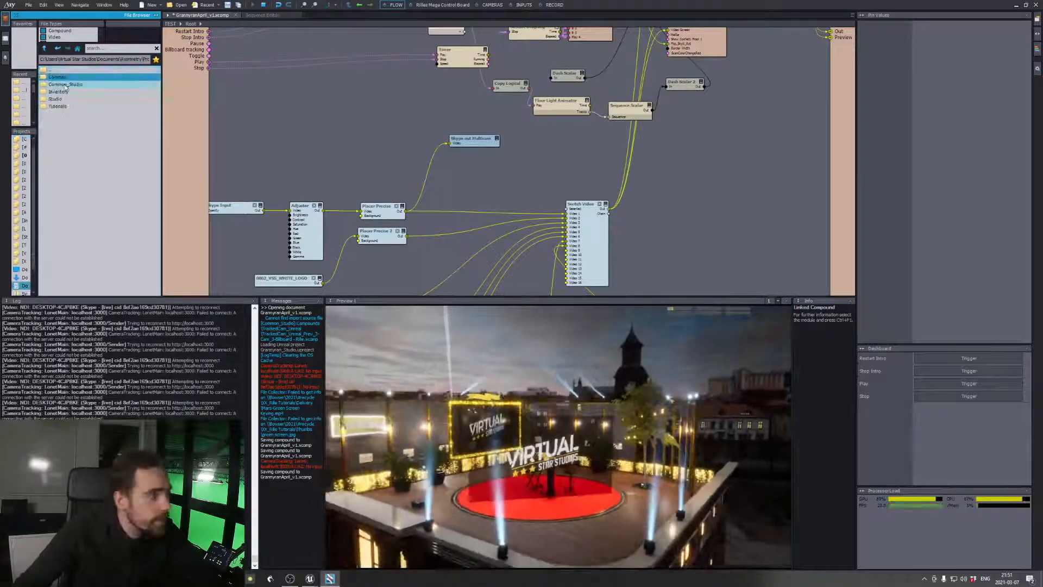
Add the LowerThird_Example compound from the Studio library's Lower Thirds folder to the flow graph near Switch Video
{"action": "double_click", "coordinate": [59, 99]}
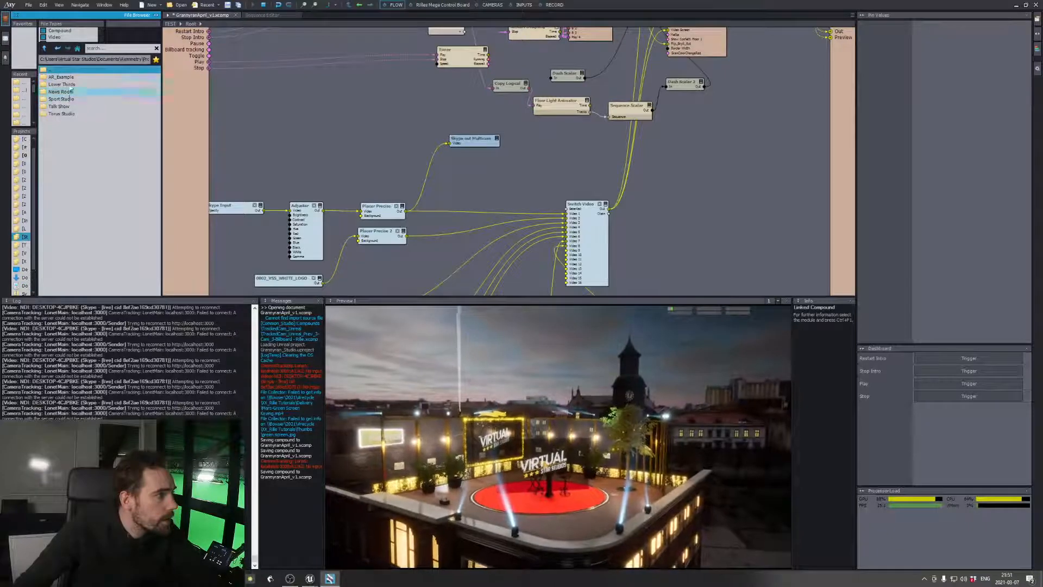
{"action": "double_click", "coordinate": [72, 85]}
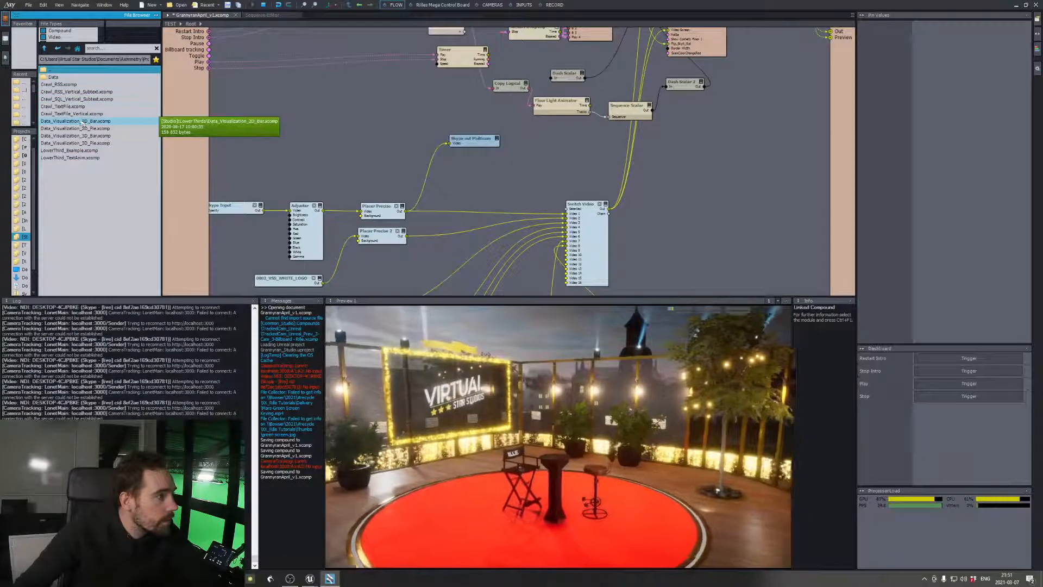
{"action": "left_click", "coordinate": [79, 159]}
{"action": "left_click", "coordinate": [158, 151]}
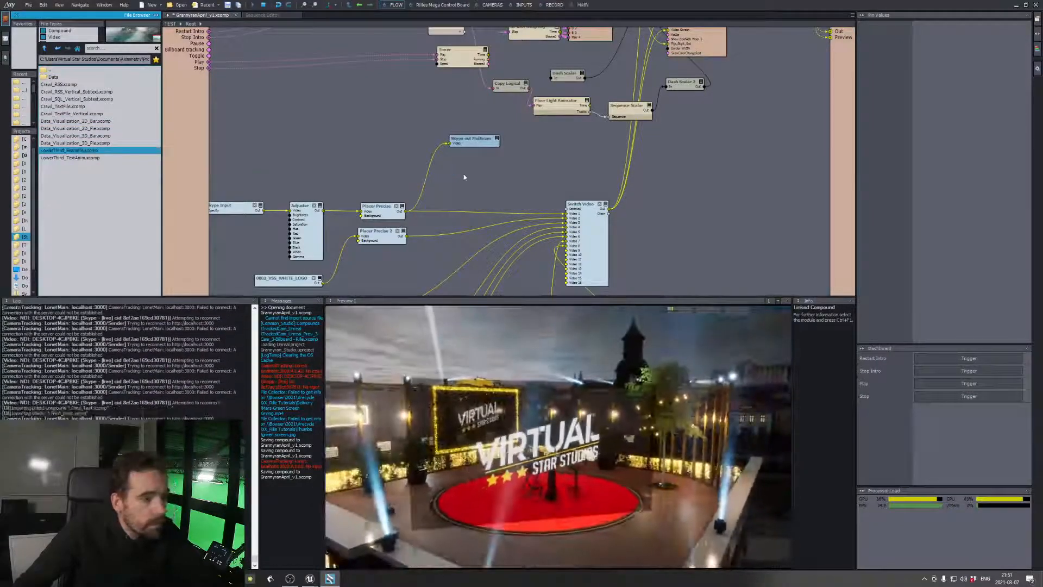
{"action": "left_click_drag", "start_coordinate": [161, 152], "coordinate": [464, 174]}
Connect LowerThird_Example's output to Video 9 of Switch Video and make input 9 the active source
{"action": "mouse_move", "coordinate": [512, 181]}
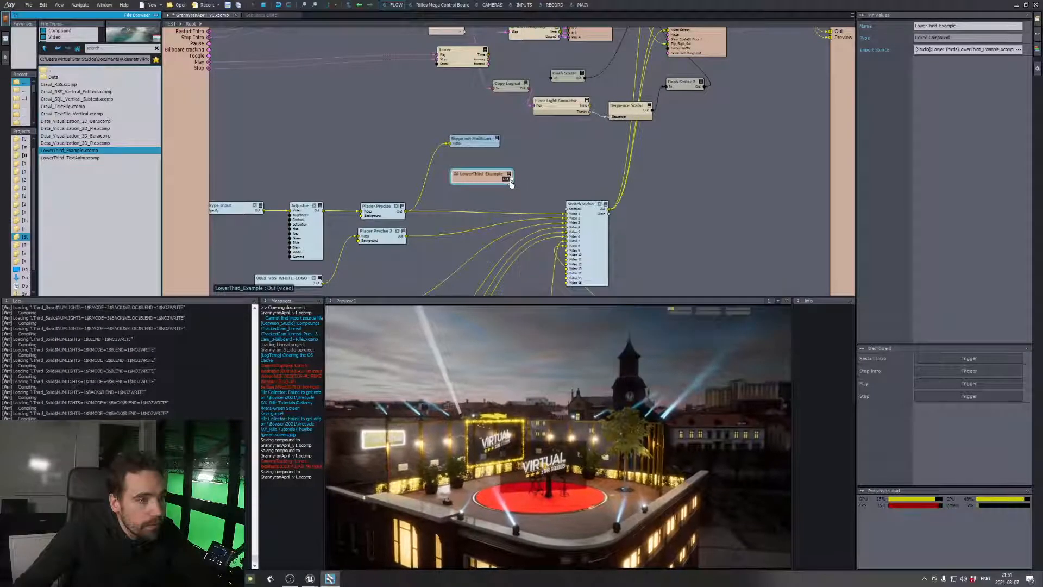
{"action": "left_click_drag", "start_coordinate": [511, 180], "coordinate": [525, 185]}
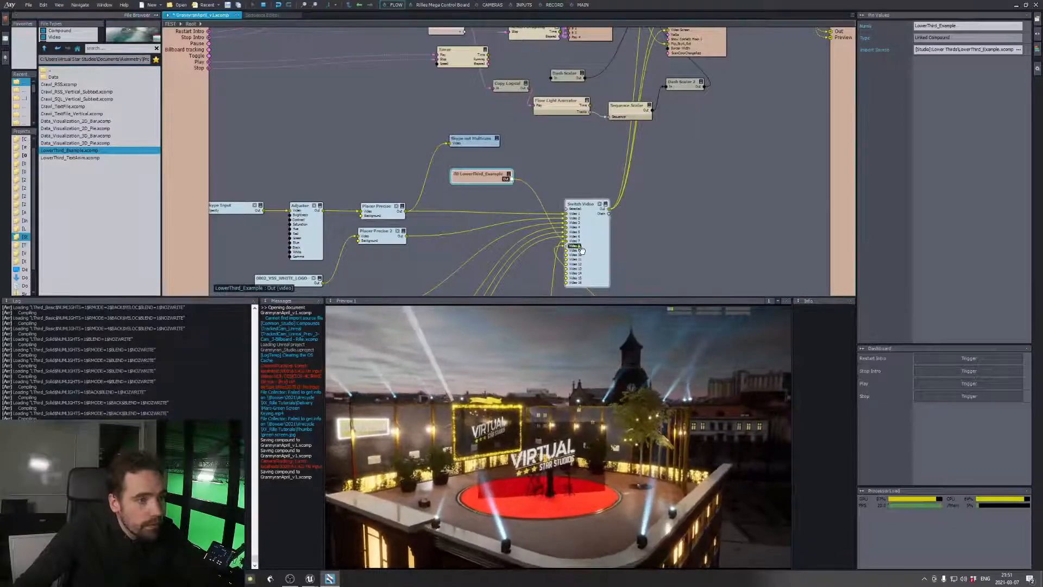
{"action": "left_click_drag", "start_coordinate": [580, 249], "coordinate": [581, 251]}
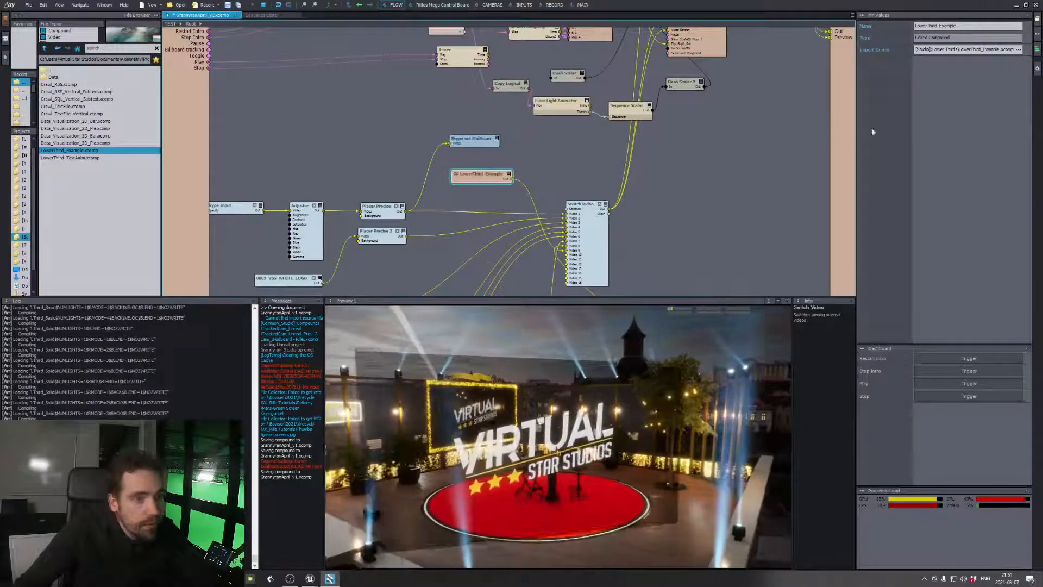
{"action": "left_click", "coordinate": [581, 255]}
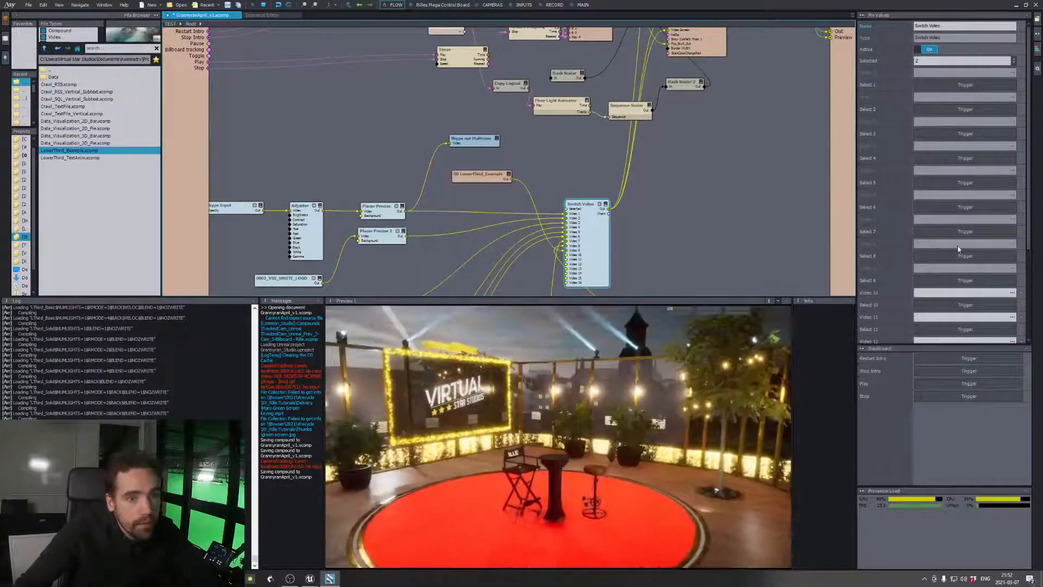
{"action": "left_click", "coordinate": [956, 256]}
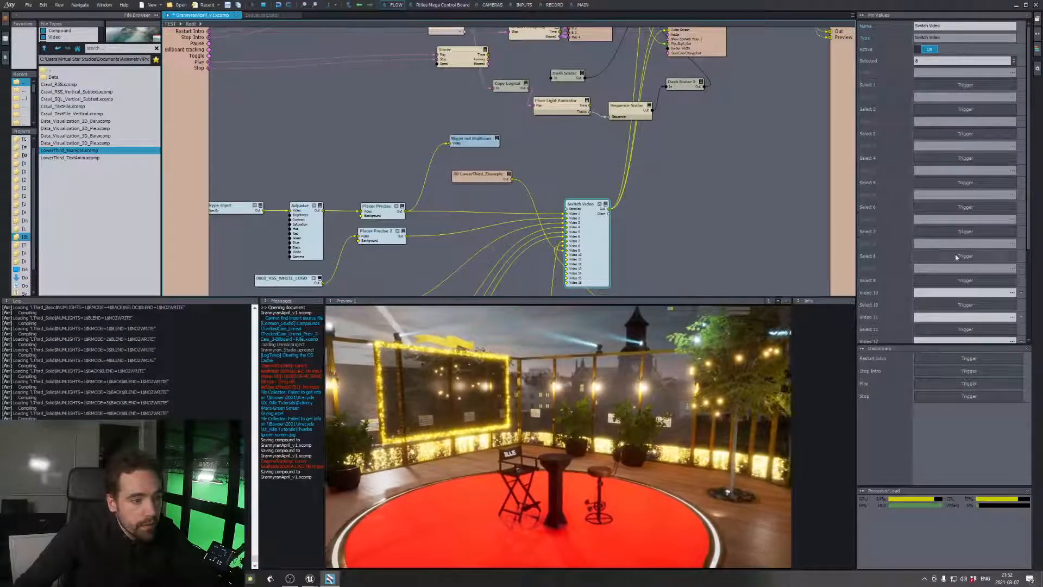
{"action": "left_click", "coordinate": [955, 232]}
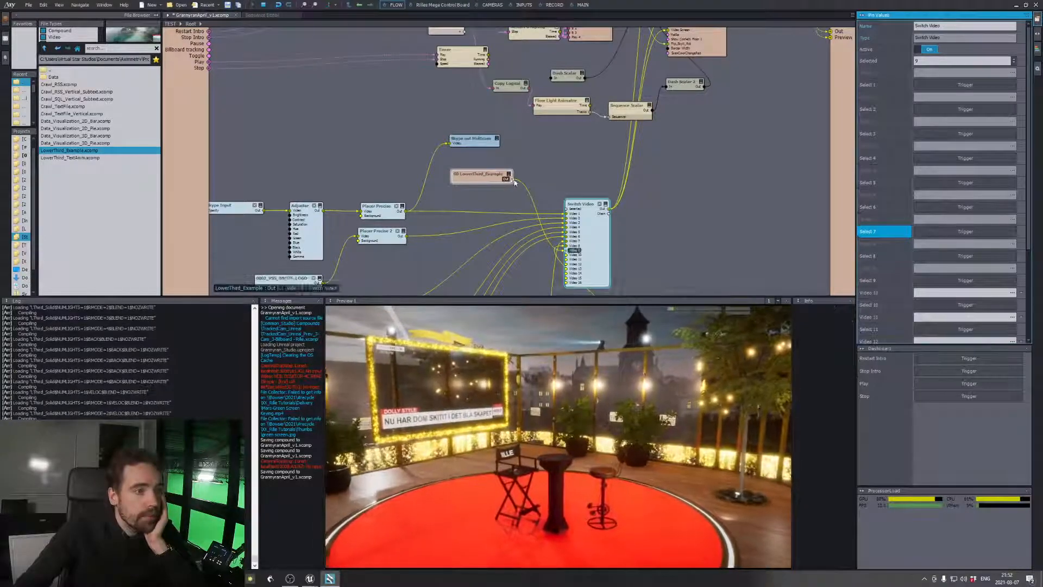
Remove the connection between LowerThird_Example and Video 9 of Switch Video
{"action": "middle_click_drag", "start_coordinate": [705, 153], "coordinate": [682, 232]}
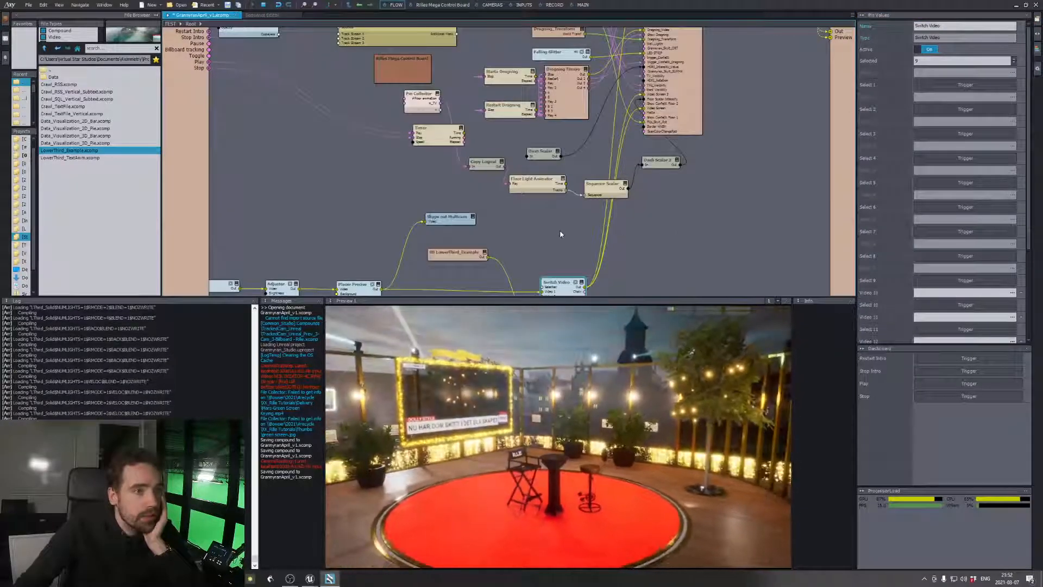
{"action": "middle_click_drag", "start_coordinate": [559, 233], "coordinate": [554, 206]}
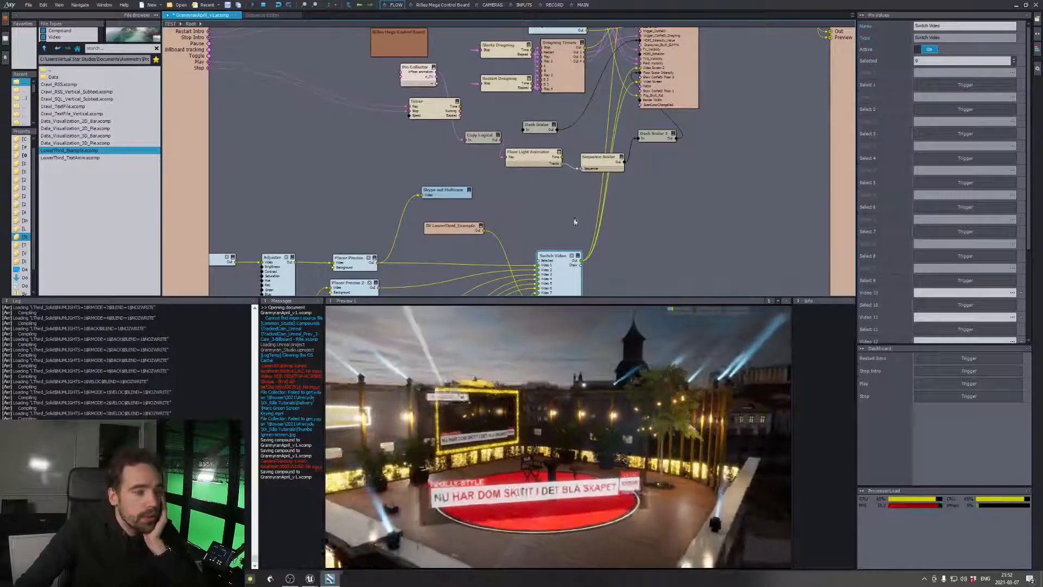
{"action": "double_click", "coordinate": [502, 249]}
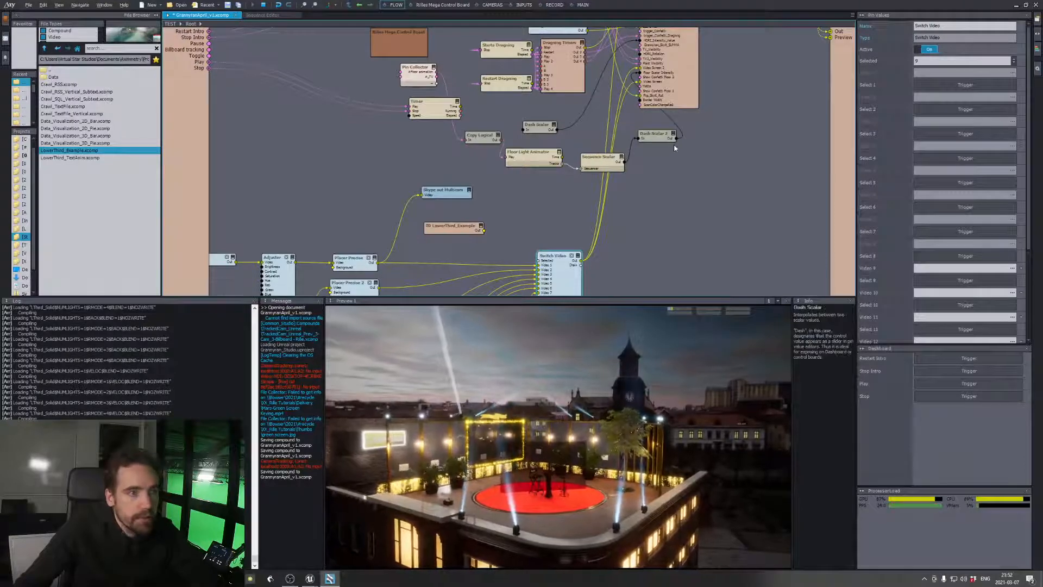
Switch to the Grannyran_Studio project in Unreal Editor and close the level blueprint window
{"action": "key", "text": "alt+Tab"}
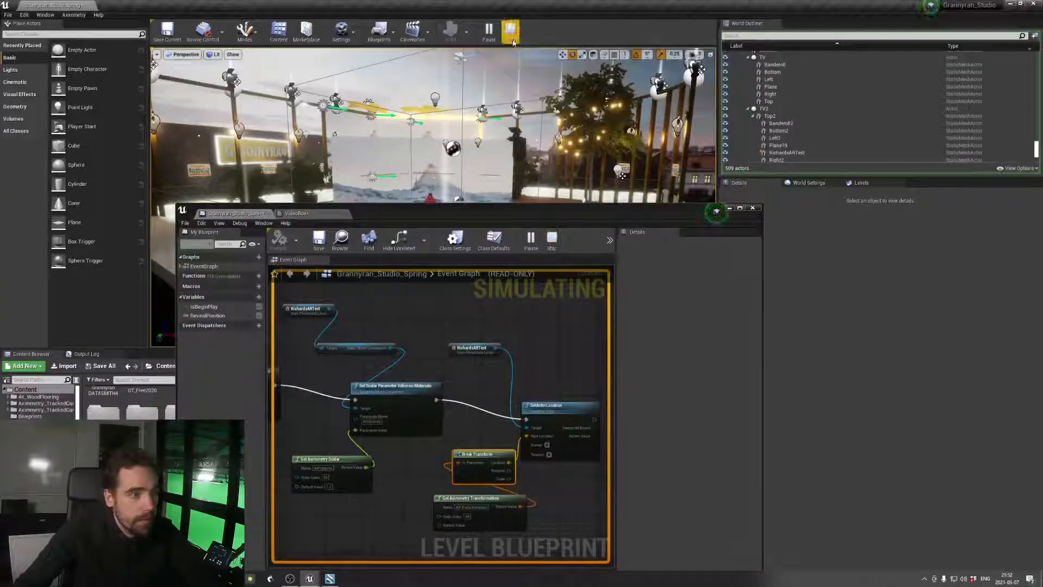
{"action": "left_click", "coordinate": [511, 34]}
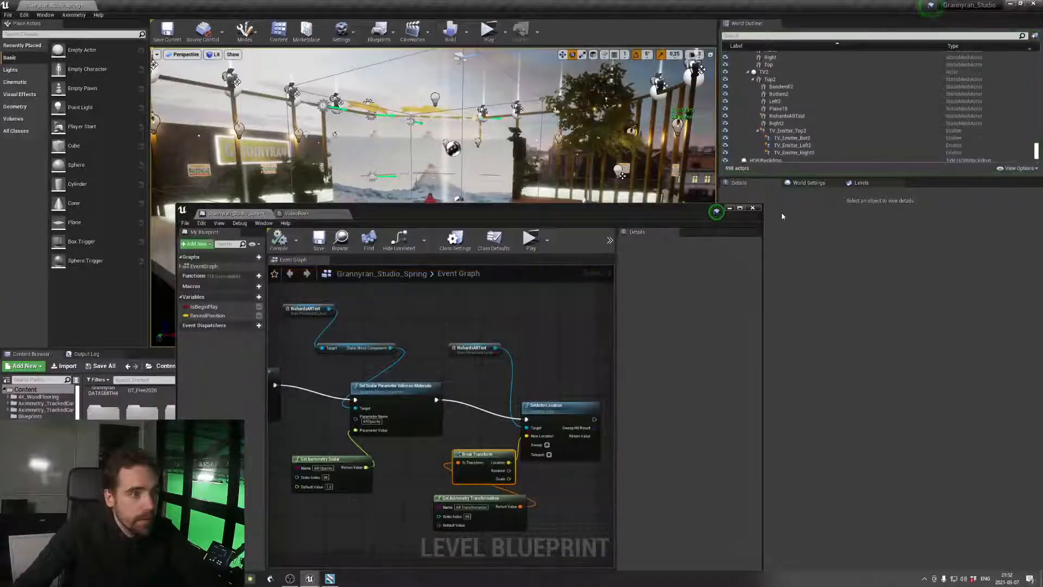
{"action": "left_click", "coordinate": [754, 209]}
{"action": "left_click", "coordinate": [755, 210]}
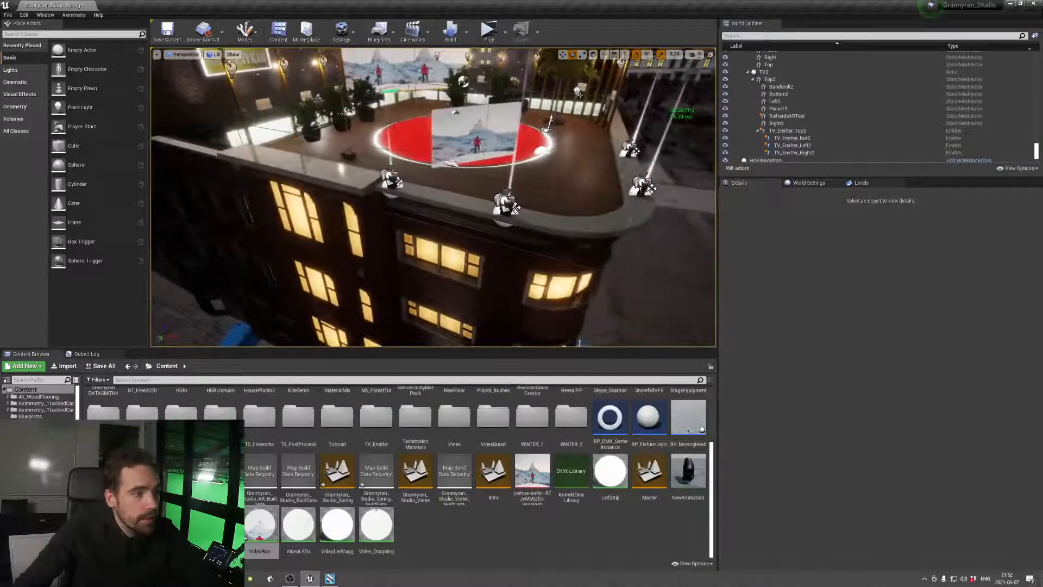
Save the level, switch to Aximmetry Composer and reselect Live Sync (2) as the Grannyran_Studio module's connection
{"action": "key", "text": "ctrl+s"}
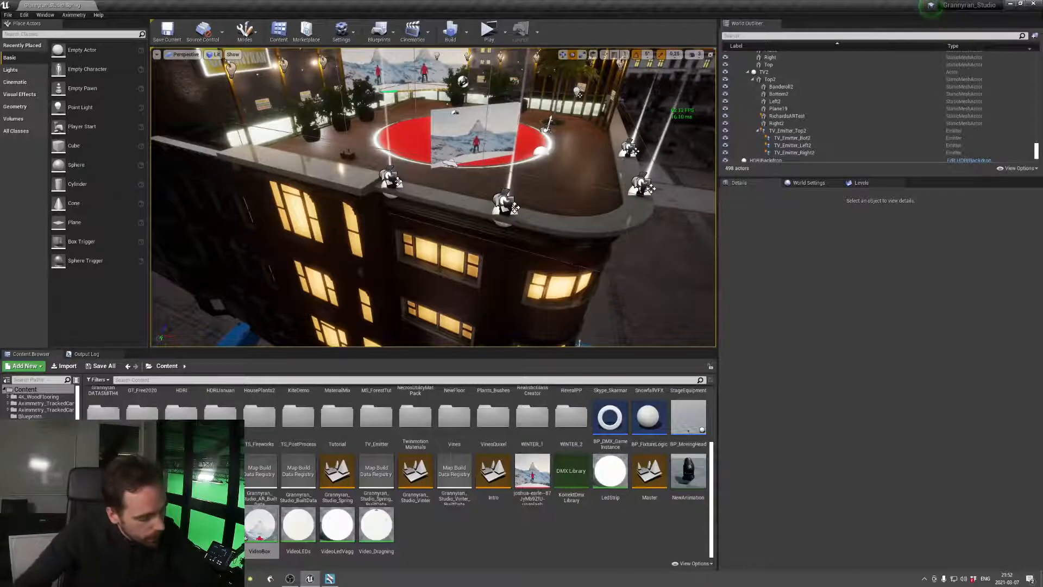
{"action": "key", "text": "alt+Tab"}
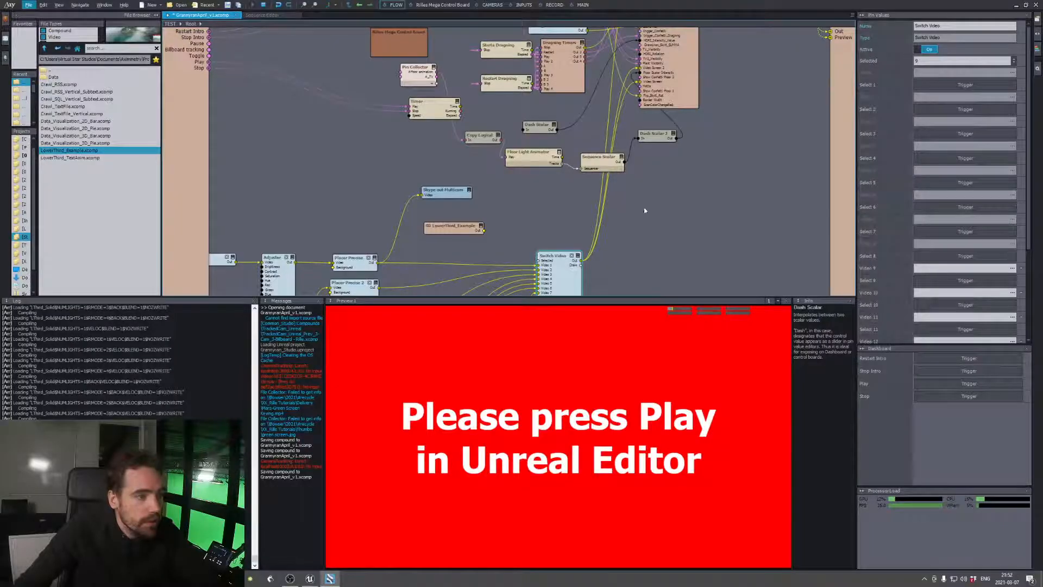
{"action": "mouse_move", "coordinate": [701, 140]}
{"action": "middle_mouse_down"}
{"action": "mouse_move", "coordinate": [675, 234]}
{"action": "mouse_move", "coordinate": [659, 248]}
{"action": "middle_mouse_up"}
{"action": "middle_click_drag", "start_coordinate": [719, 124], "coordinate": [687, 209]}
{"action": "left_click", "coordinate": [606, 135]}
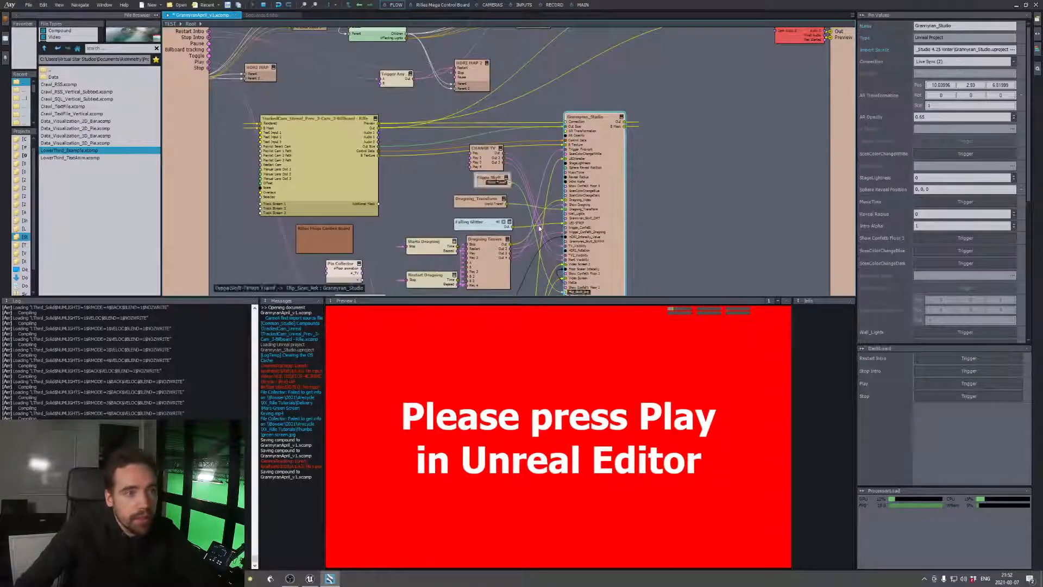
{"action": "left_click", "coordinate": [968, 63]}
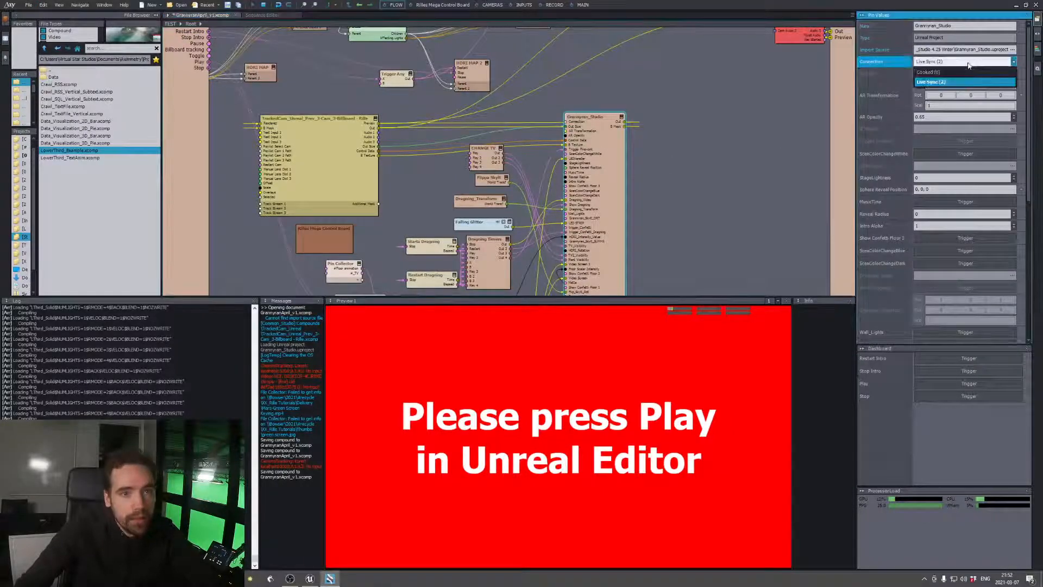
{"action": "left_click", "coordinate": [948, 82]}
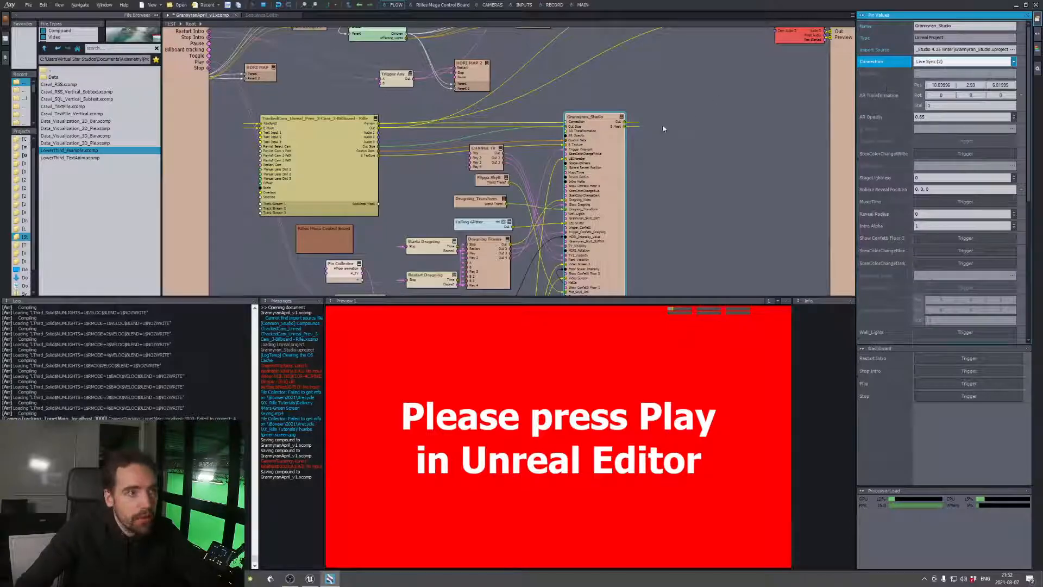
Switch back to Unreal Editor, run the level in a preview window and close that preview
{"action": "key", "text": "alt+Tab"}
{"action": "left_click", "coordinate": [484, 29]}
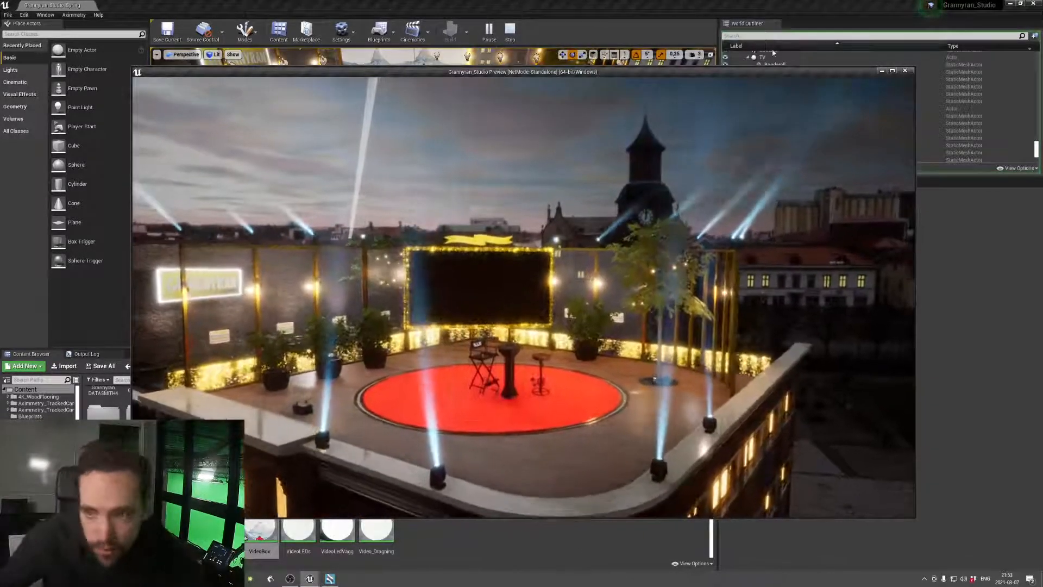
{"action": "left_click", "coordinate": [913, 71]}
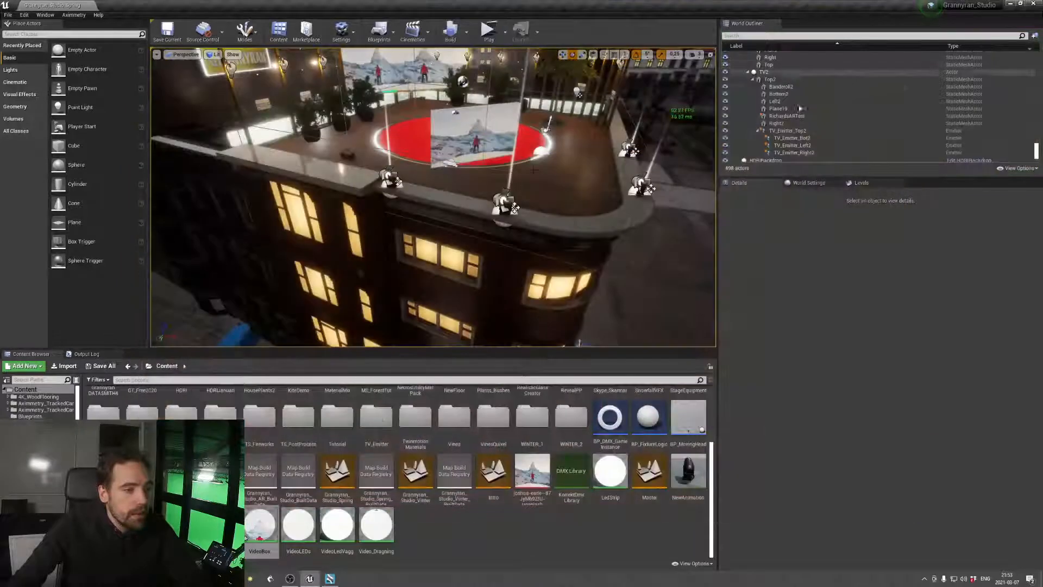
Delete the small smoke machine standing on the wooden deck behind the front ledge
{"action": "key", "text": "w"}
{"action": "right_click_drag", "start_coordinate": [476, 171], "coordinate": [469, 112]}
{"action": "left_click", "coordinate": [476, 171]}
{"action": "left_click", "coordinate": [488, 250]}
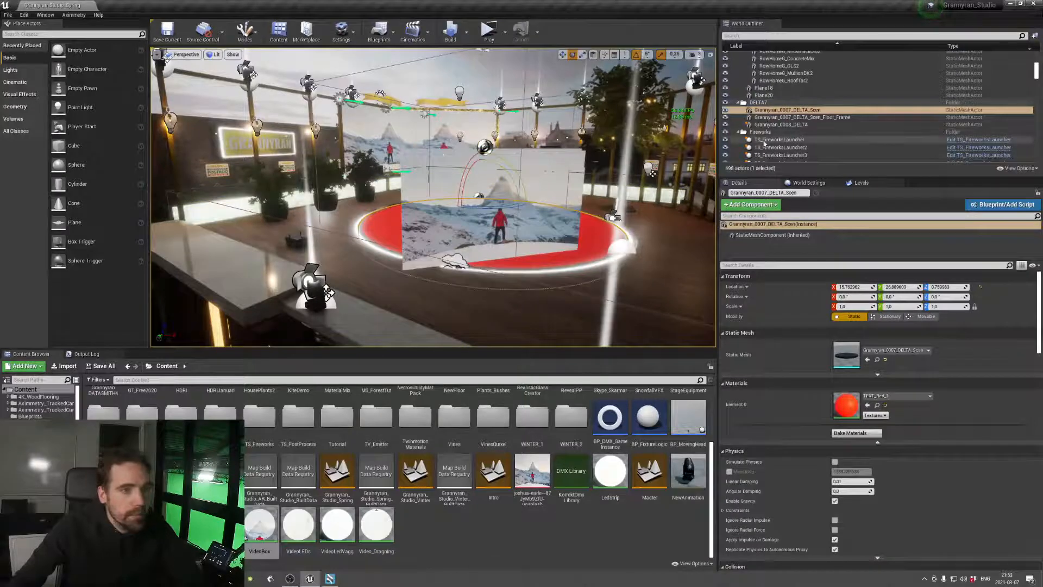
{"action": "left_click", "coordinate": [672, 152]}
{"action": "right_click_drag", "start_coordinate": [673, 152], "coordinate": [560, 168]}
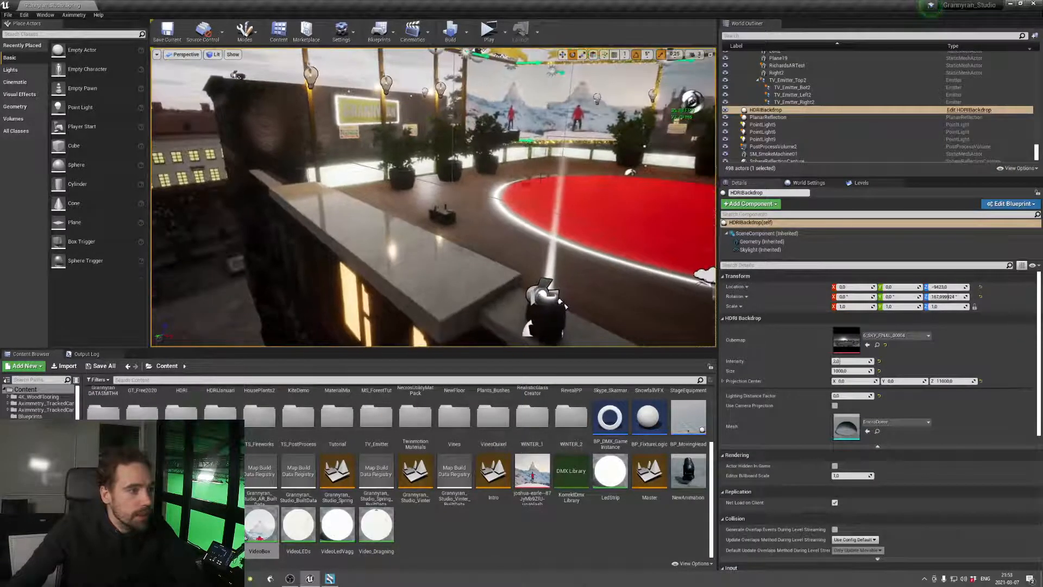
{"action": "left_click", "coordinate": [443, 213]}
{"action": "key", "text": "Delete"}
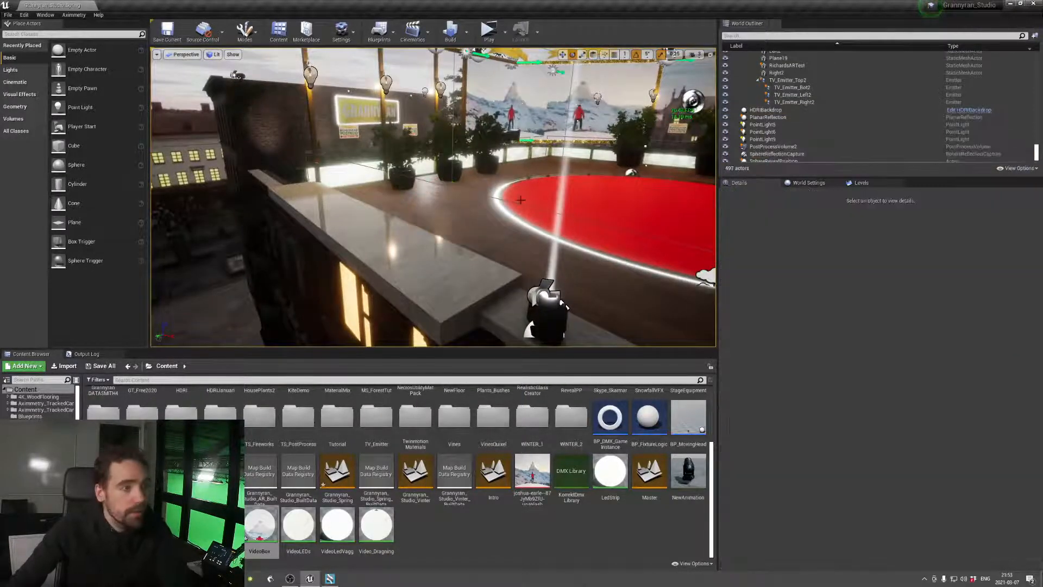
Set the Emissive_Color saturation to 0.556 in the material of the cylinder behind the building's corner windows, and close the material
{"action": "right_click_drag", "start_coordinate": [520, 200], "coordinate": [589, 223]}
{"action": "left_click", "coordinate": [478, 260]}
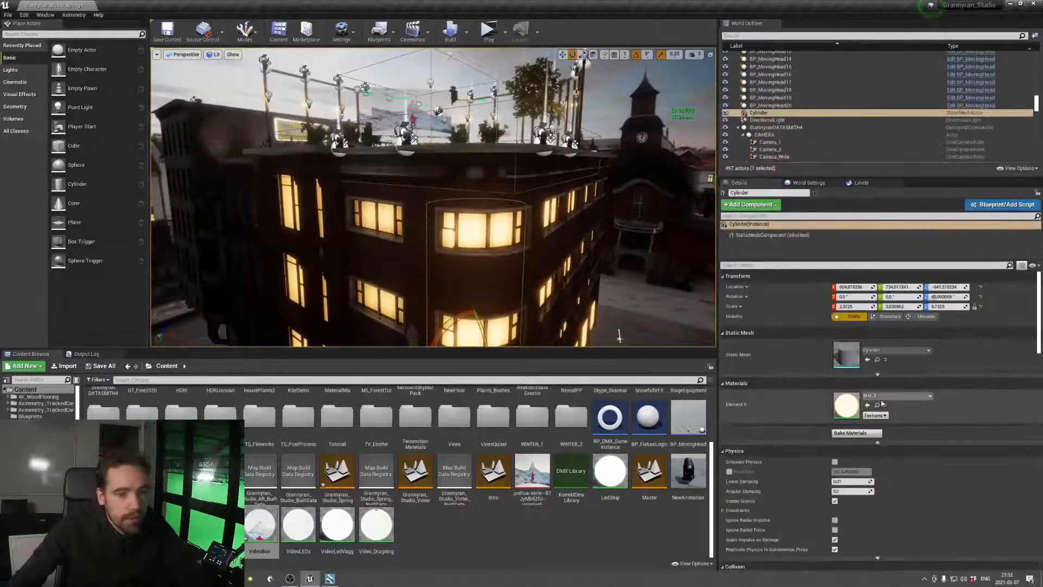
{"action": "double_click", "coordinate": [847, 405]}
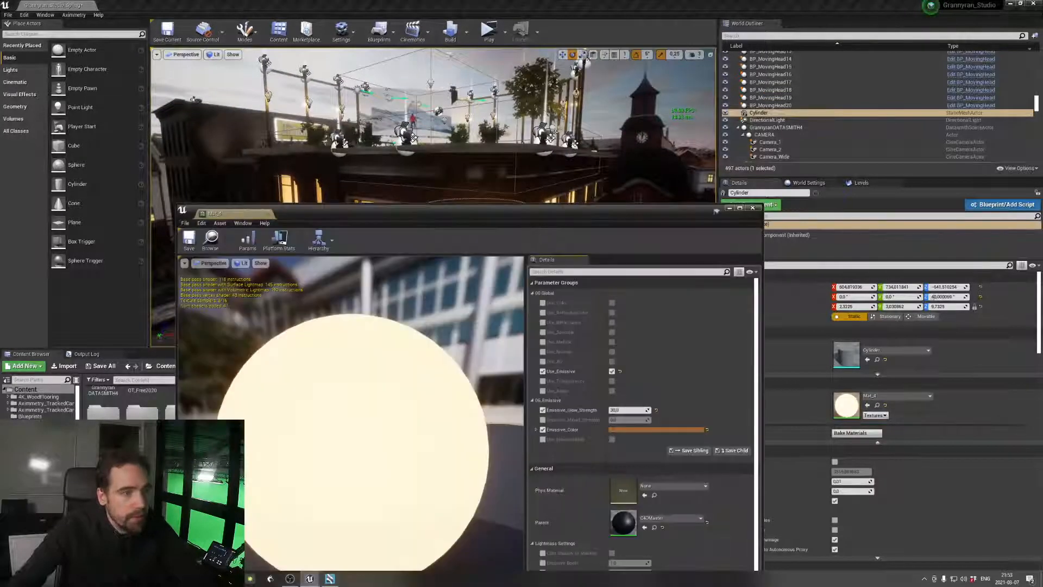
{"action": "left_click", "coordinate": [634, 430]}
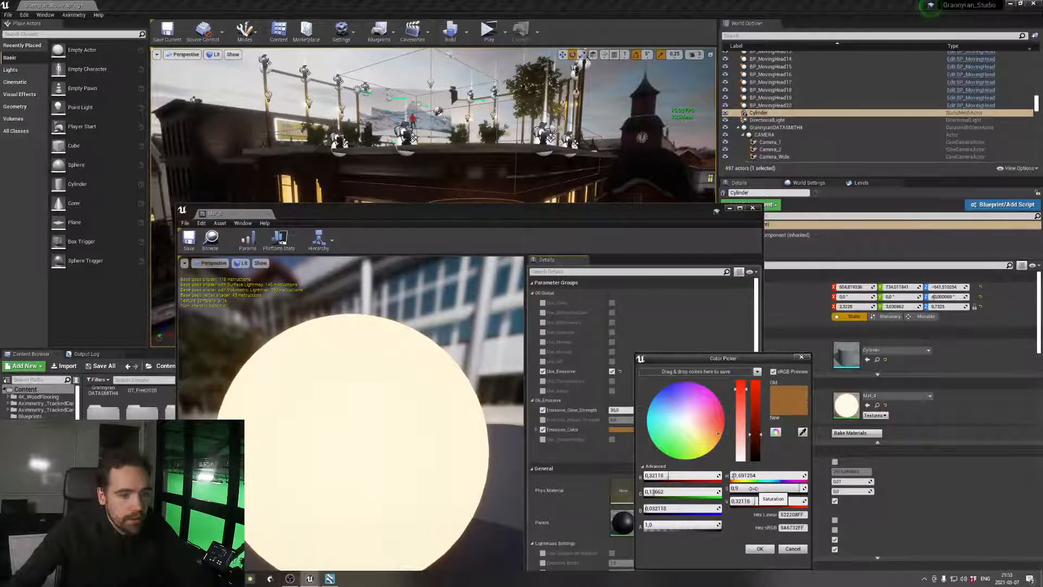
{"action": "left_click_drag", "start_coordinate": [754, 489], "coordinate": [739, 488]}
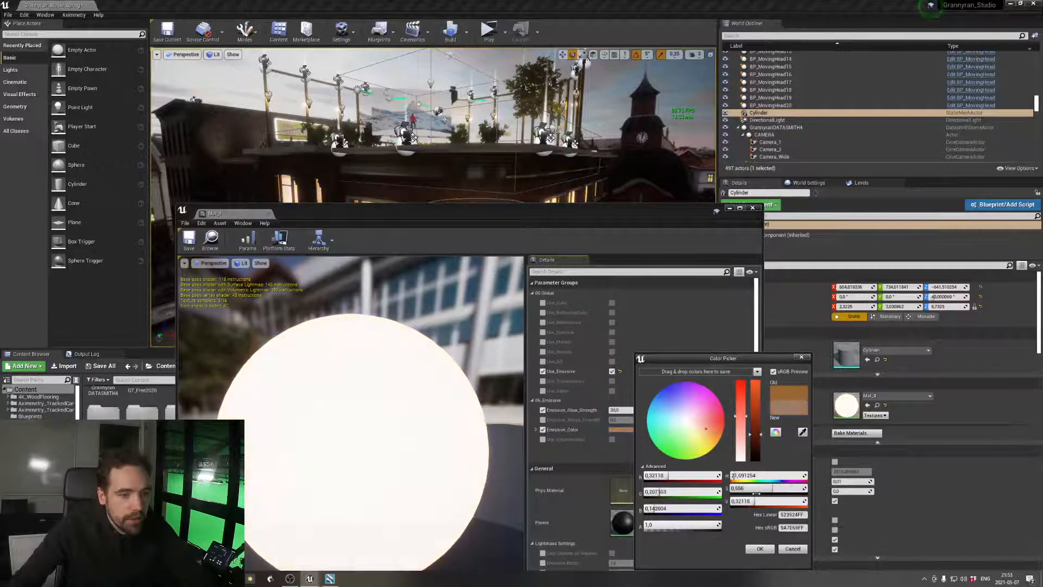
{"action": "left_click", "coordinate": [760, 549]}
{"action": "left_click_drag", "start_coordinate": [532, 217], "coordinate": [526, 248]}
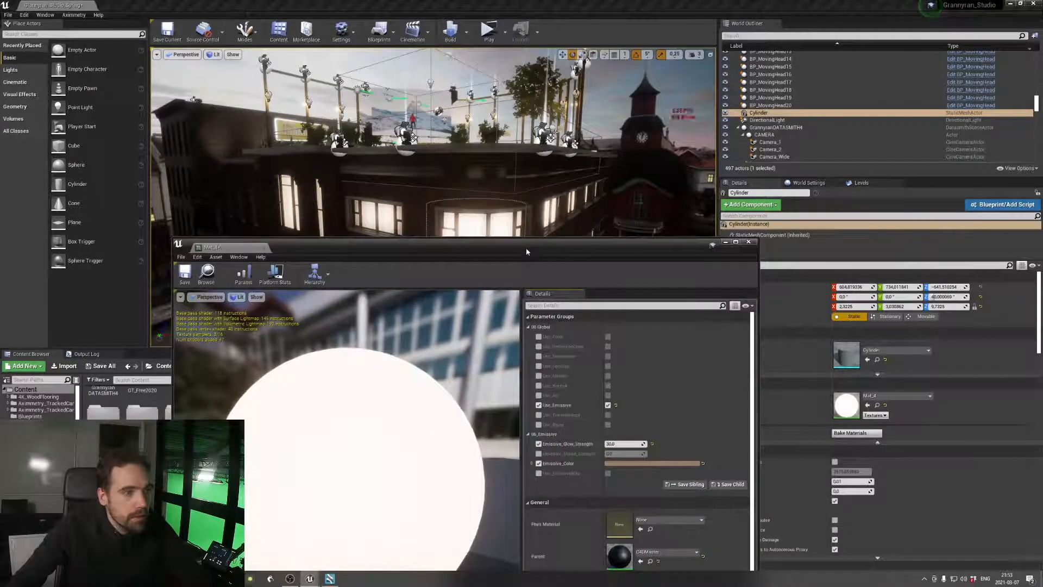
{"action": "left_click", "coordinate": [631, 464]}
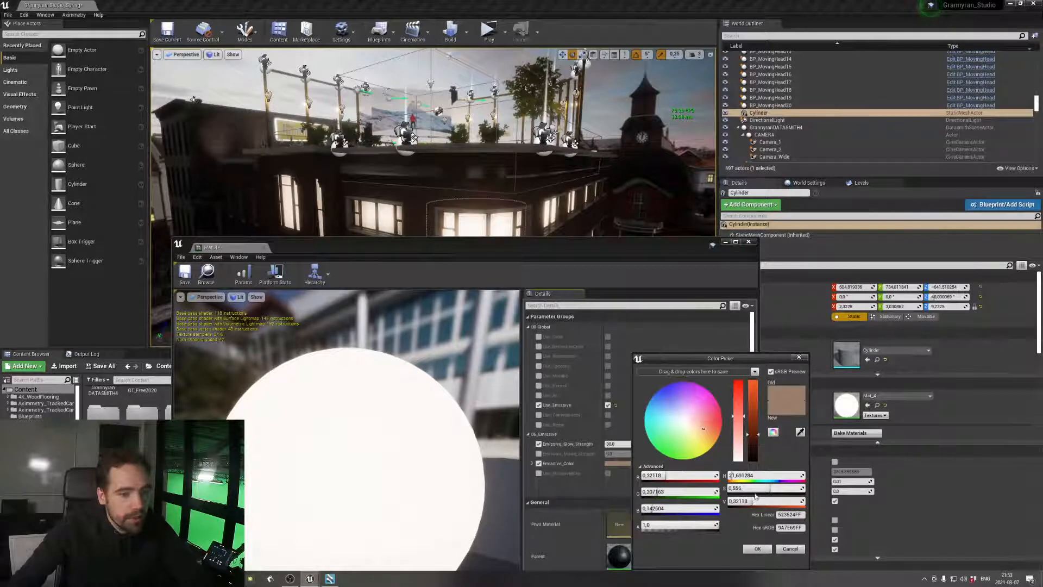
{"action": "left_click", "coordinate": [760, 547]}
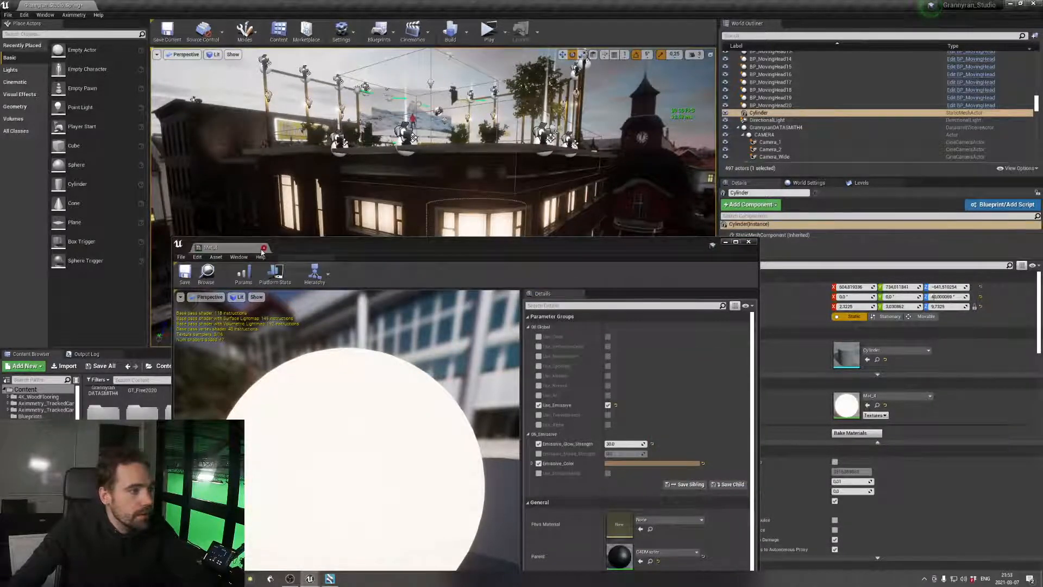
{"action": "left_click", "coordinate": [264, 248]}
Try an Emissive_Glow_Strength of 150 on the window cylinder's material, reduce it to 15, and save and close the material
{"action": "right_click_drag", "start_coordinate": [434, 206], "coordinate": [435, 168]}
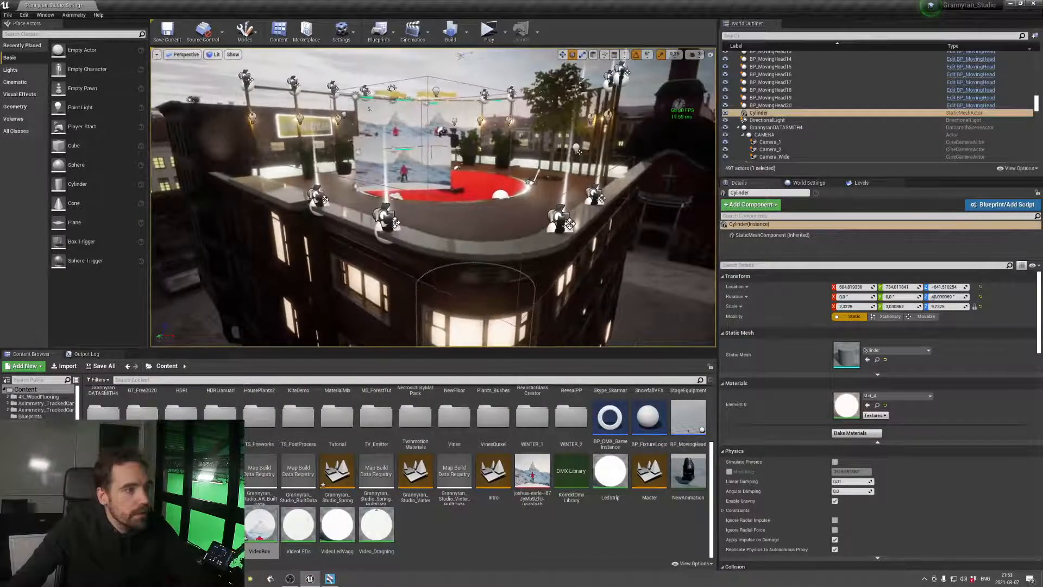
{"action": "double_click", "coordinate": [846, 405]}
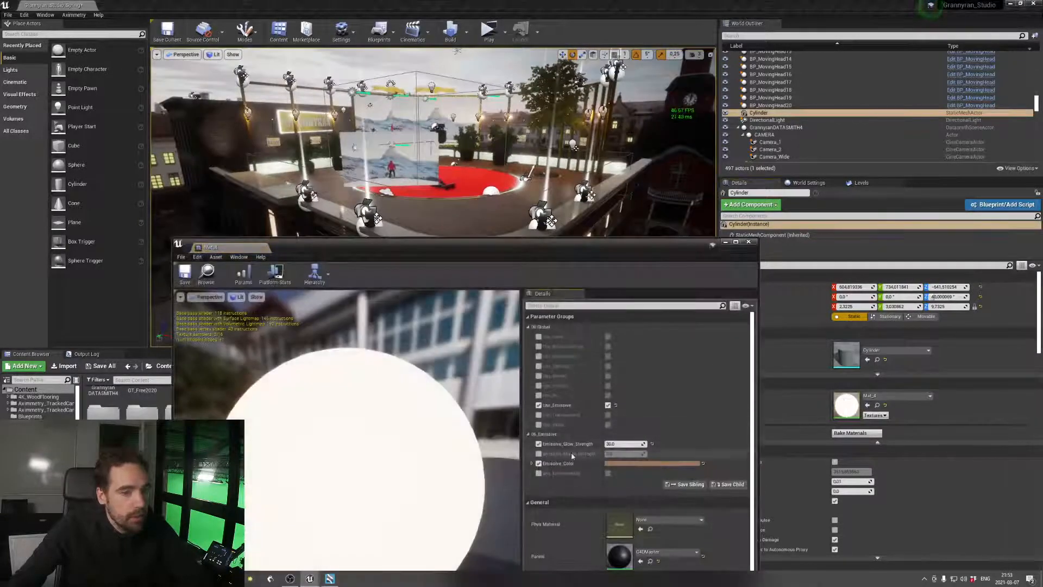
{"action": "left_click", "coordinate": [611, 444]}
{"action": "type", "text": "150"}
{"action": "key", "text": "Return"}
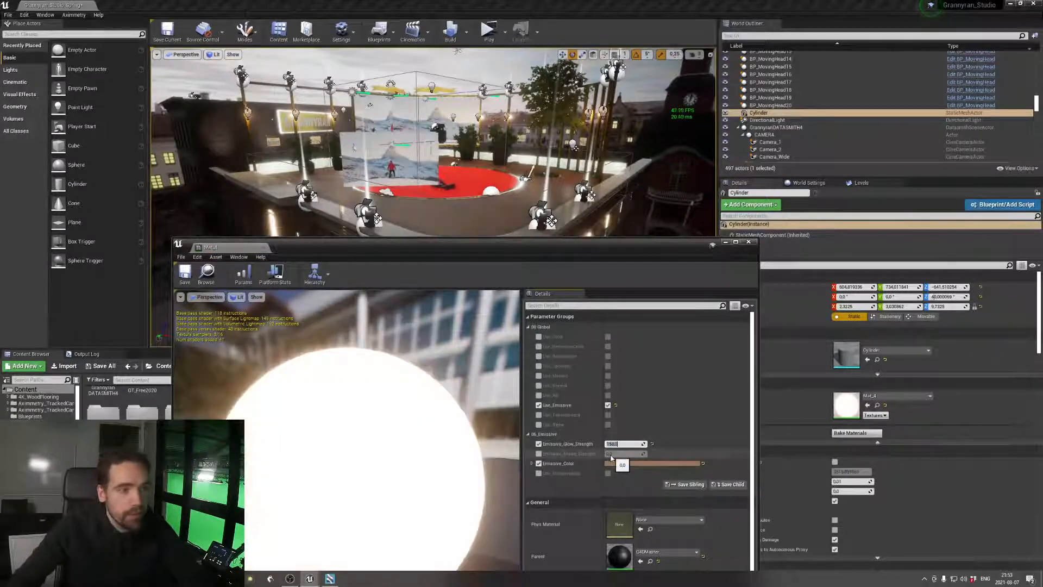
{"action": "left_click_drag", "start_coordinate": [626, 243], "coordinate": [445, 244]}
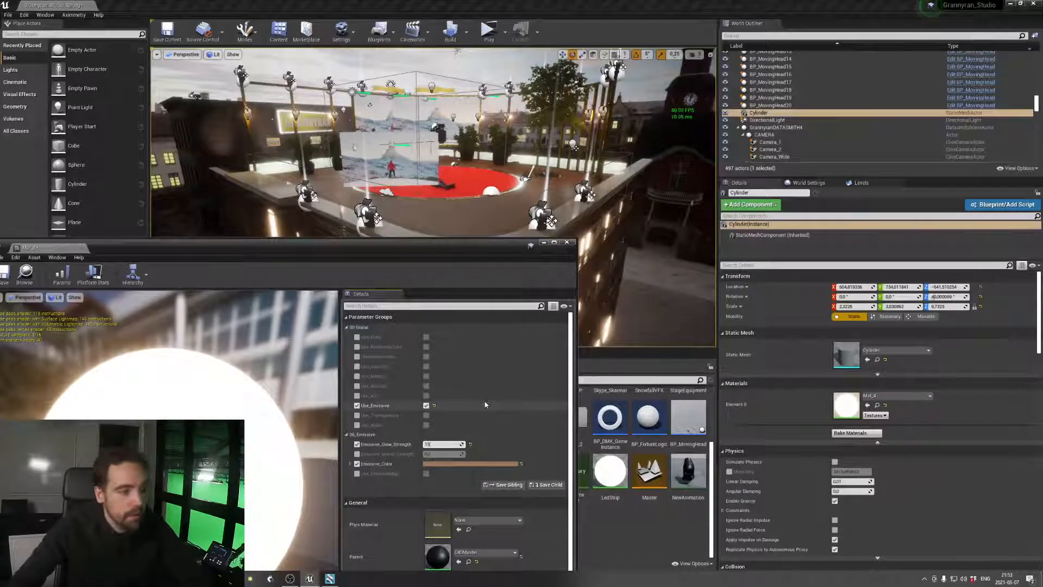
{"action": "left_click_drag", "start_coordinate": [467, 252], "coordinate": [676, 334]}
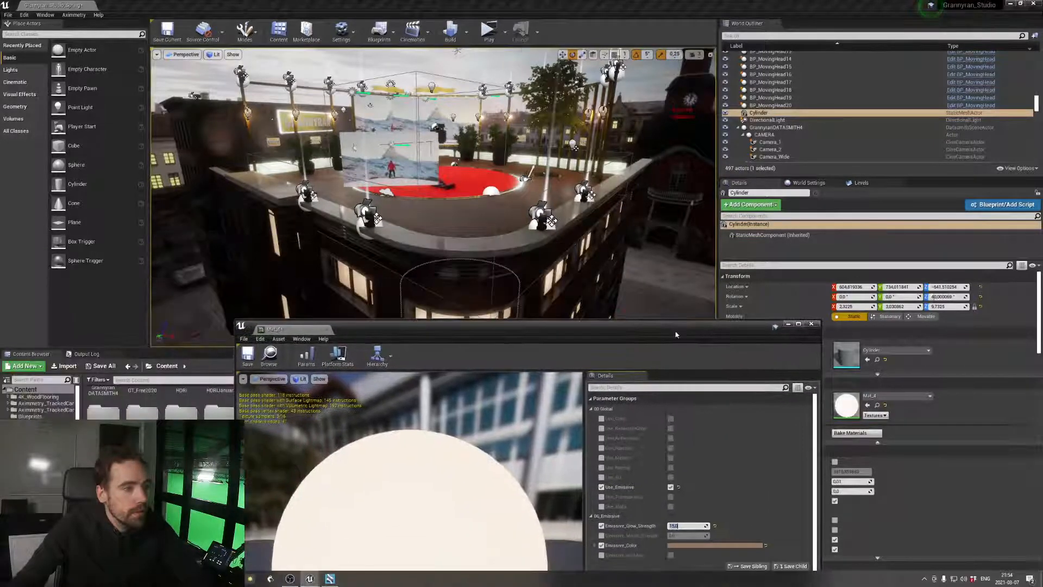
{"action": "left_click", "coordinate": [256, 358]}
{"action": "left_click", "coordinate": [811, 323]}
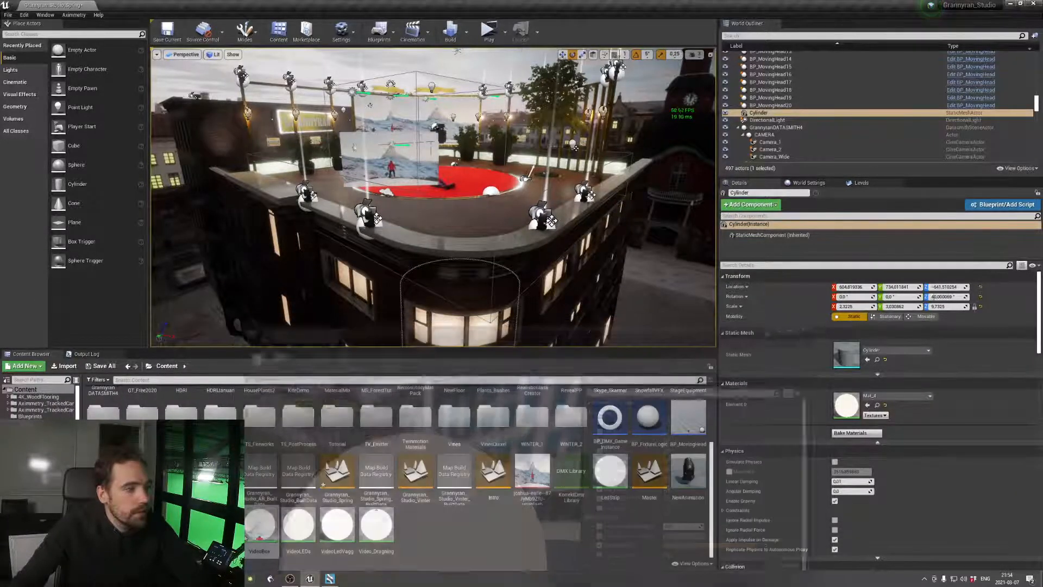
Look over the level's Lightmass world settings, and find and select the post process volume by searching the actors for "post"
{"action": "right_click_drag", "start_coordinate": [641, 272], "coordinate": [668, 261]}
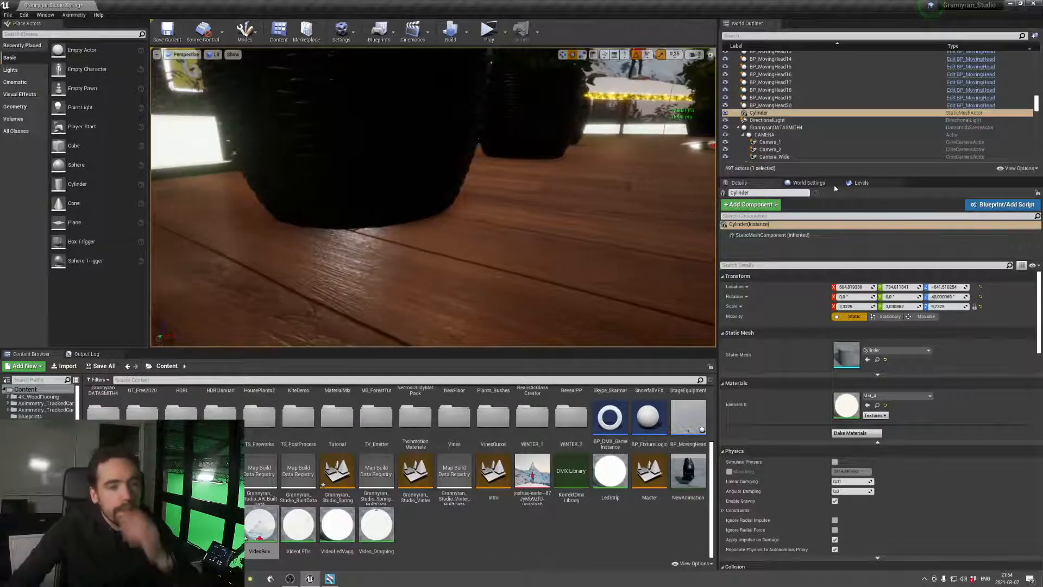
{"action": "left_click", "coordinate": [821, 185]}
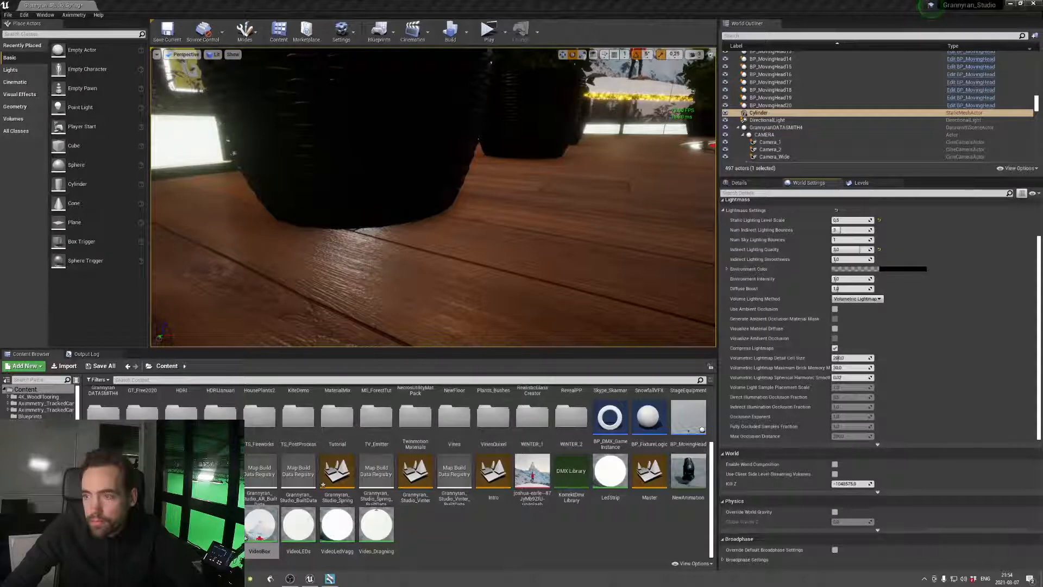
{"action": "right_click_drag", "start_coordinate": [691, 265], "coordinate": [702, 265]}
{"action": "left_click", "coordinate": [762, 36]}
{"action": "type", "text": "post"}
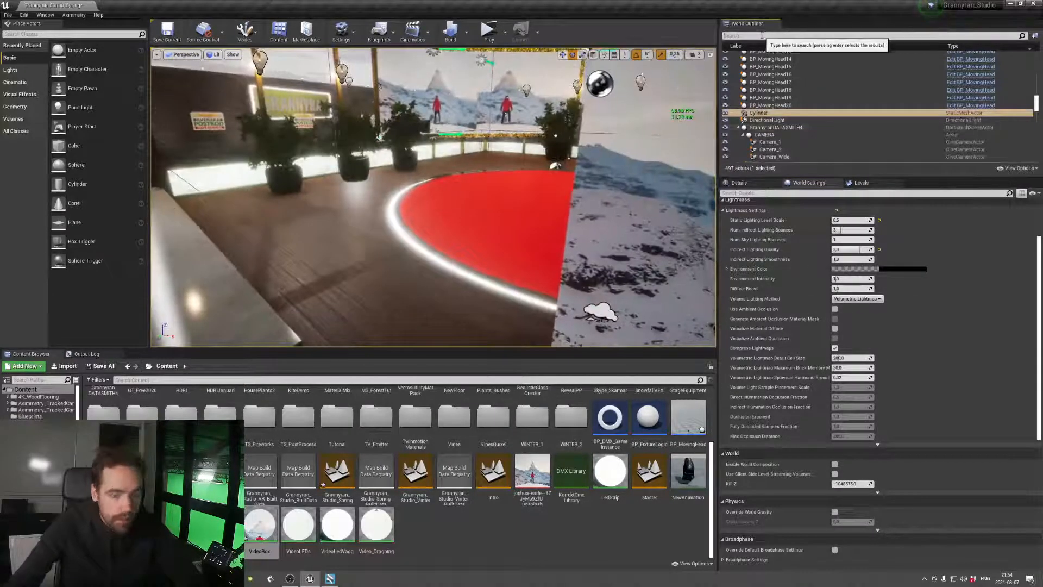
{"action": "left_click", "coordinate": [782, 62]}
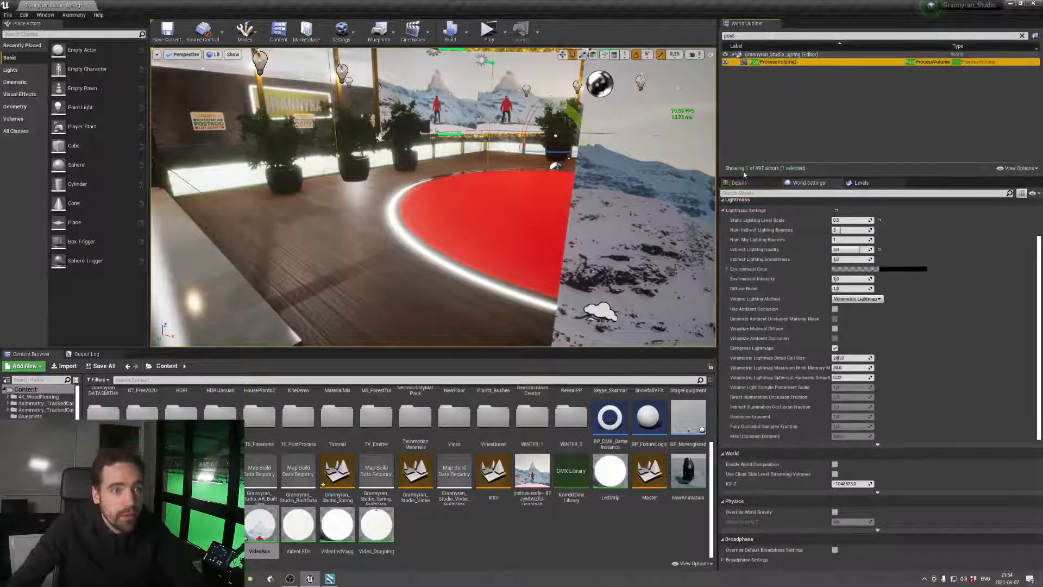
Enable the Intensity, Quality and Max Roughness overrides of the post process volume's Screen Space Reflections and try a lower intensity
{"action": "scroll", "coordinate": [769, 449], "scroll_direction": "down", "scroll_amount": 5}
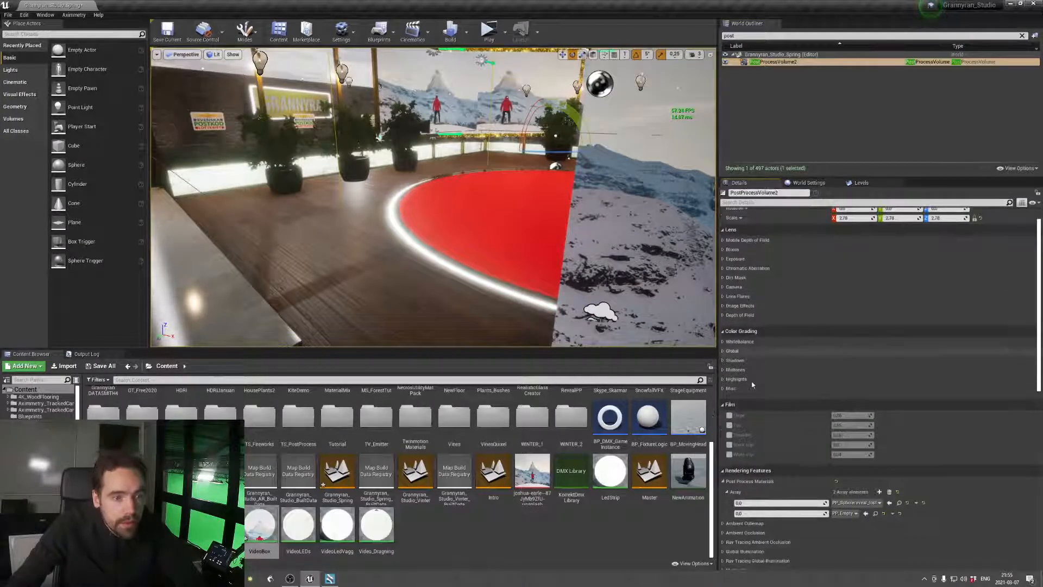
{"action": "scroll", "coordinate": [770, 449], "scroll_direction": "down", "scroll_amount": 2}
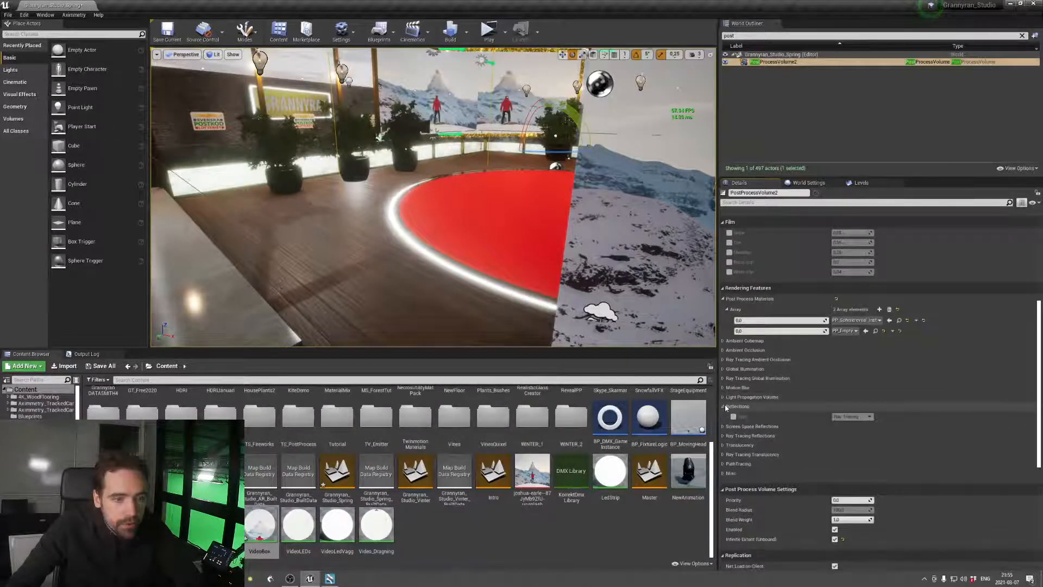
{"action": "left_click", "coordinate": [726, 407]}
{"action": "left_click", "coordinate": [729, 407]}
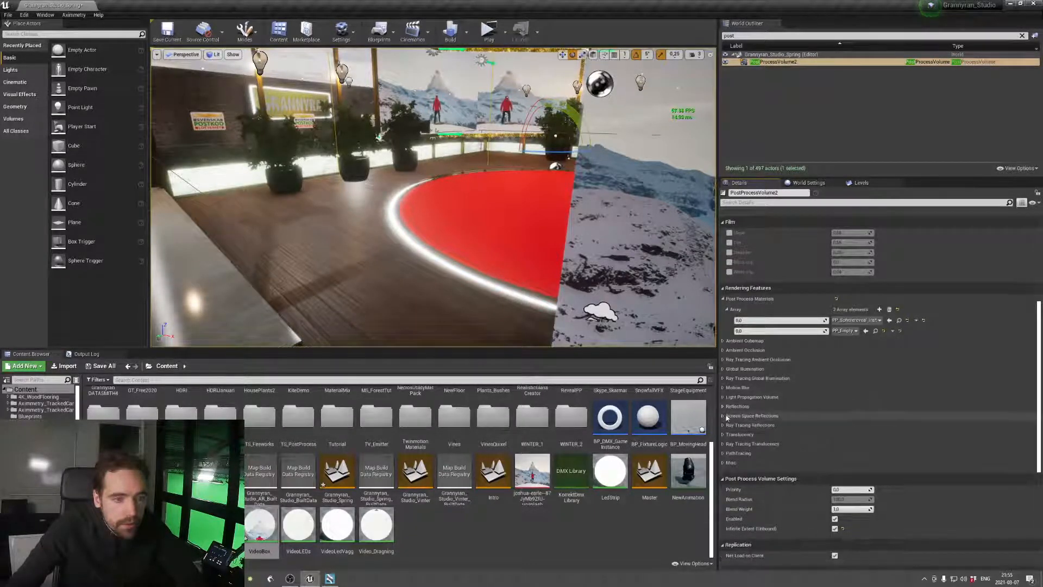
{"action": "left_click", "coordinate": [731, 415]}
{"action": "left_click", "coordinate": [733, 425]}
{"action": "left_click", "coordinate": [734, 435]}
{"action": "left_click", "coordinate": [734, 445]}
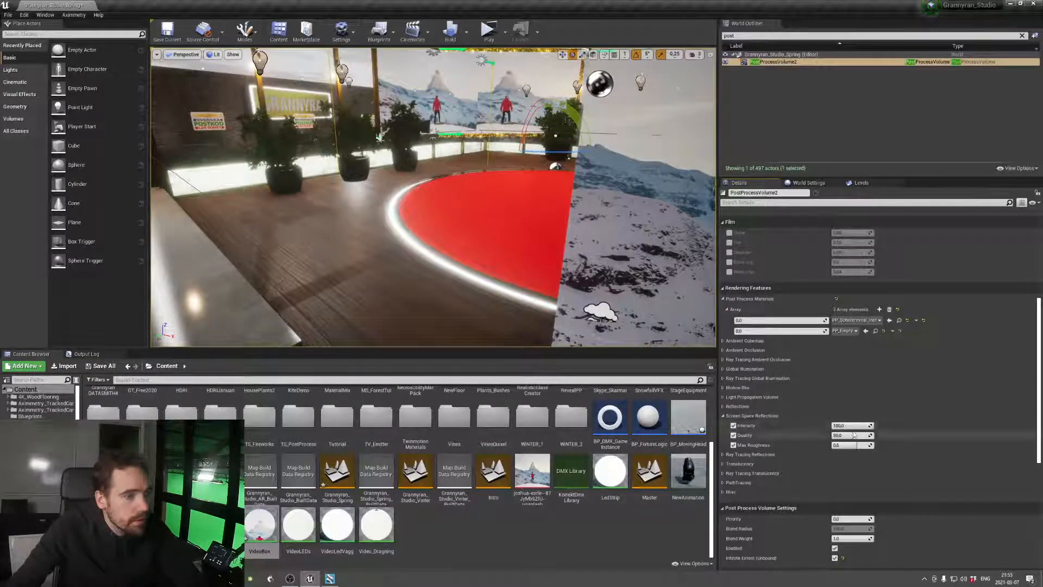
{"action": "left_click_drag", "start_coordinate": [848, 427], "coordinate": [833, 427]}
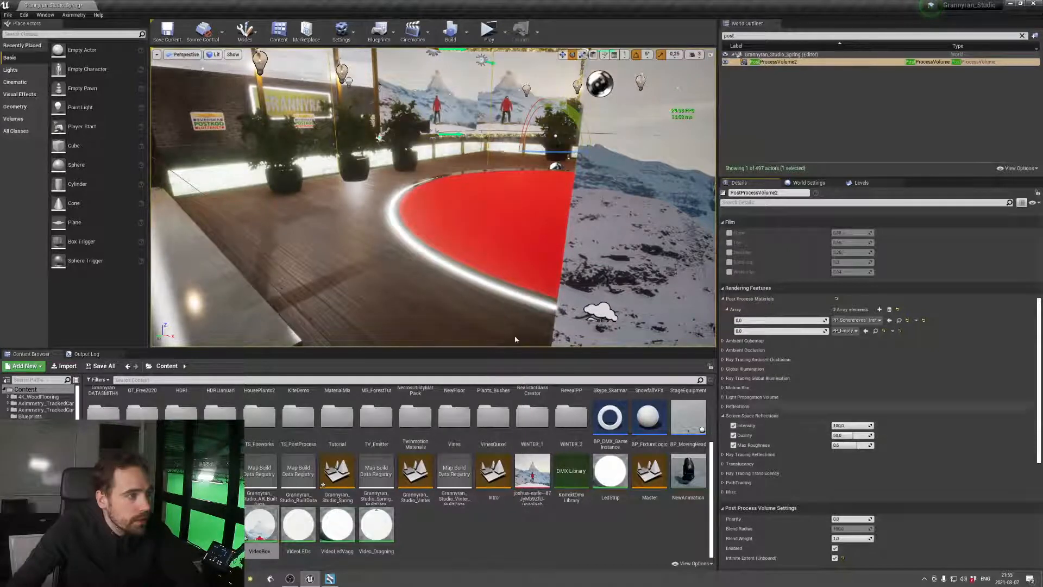
{"action": "mouse_move", "coordinate": [516, 340]}
{"action": "right_mouse_down"}
{"action": "mouse_move", "coordinate": [478, 340]}
{"action": "mouse_move", "coordinate": [454, 313]}
{"action": "mouse_move", "coordinate": [421, 340]}
{"action": "mouse_move", "coordinate": [416, 323]}
{"action": "mouse_move", "coordinate": [511, 332]}
{"action": "right_mouse_up"}
{"action": "key", "text": "w"}
{"action": "key", "text": "s"}
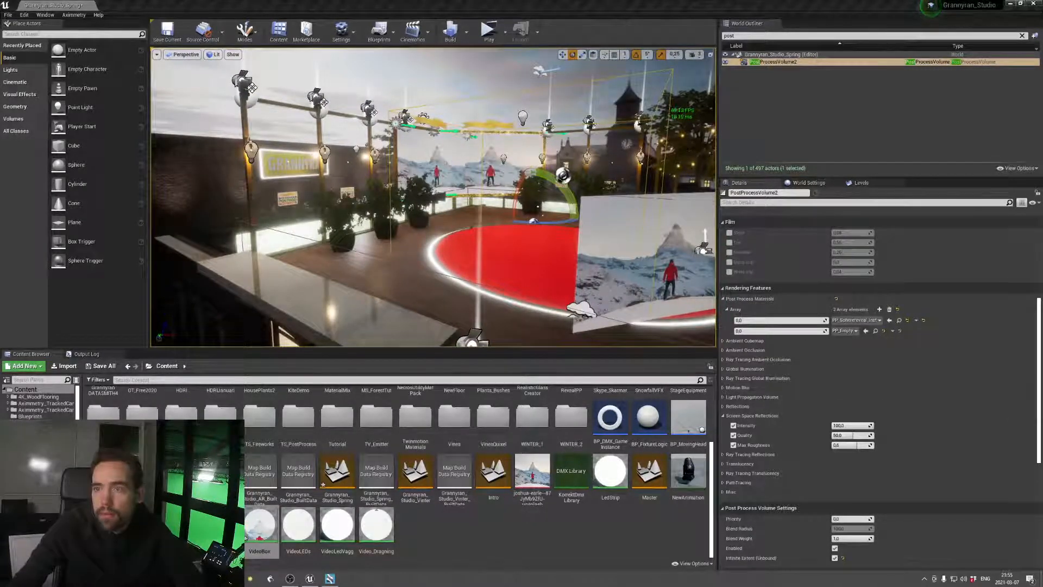
{"action": "right_click_drag", "start_coordinate": [438, 247], "coordinate": [413, 249]}
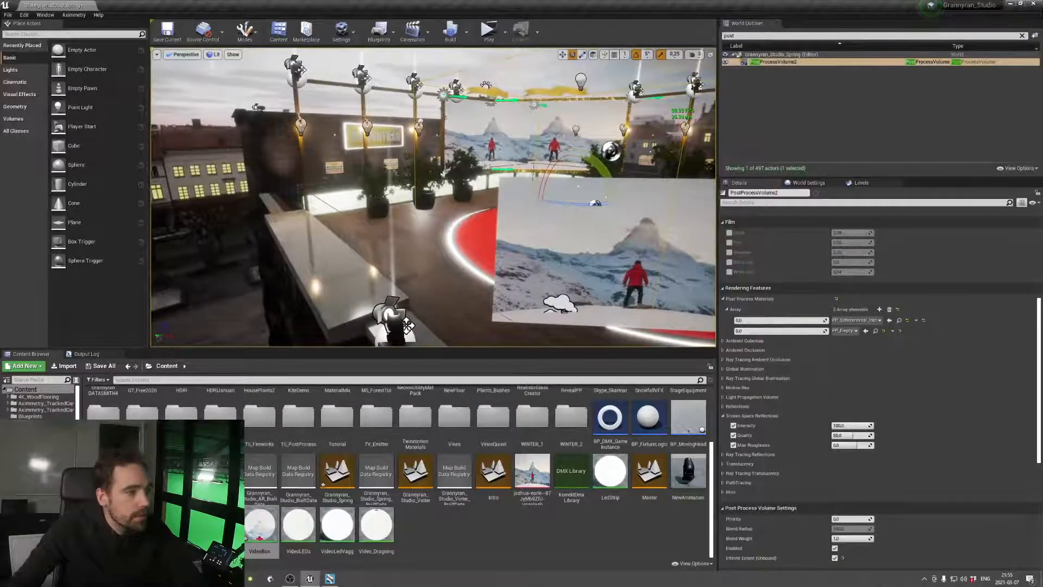
{"action": "right_click_drag", "start_coordinate": [445, 117], "coordinate": [460, 212]}
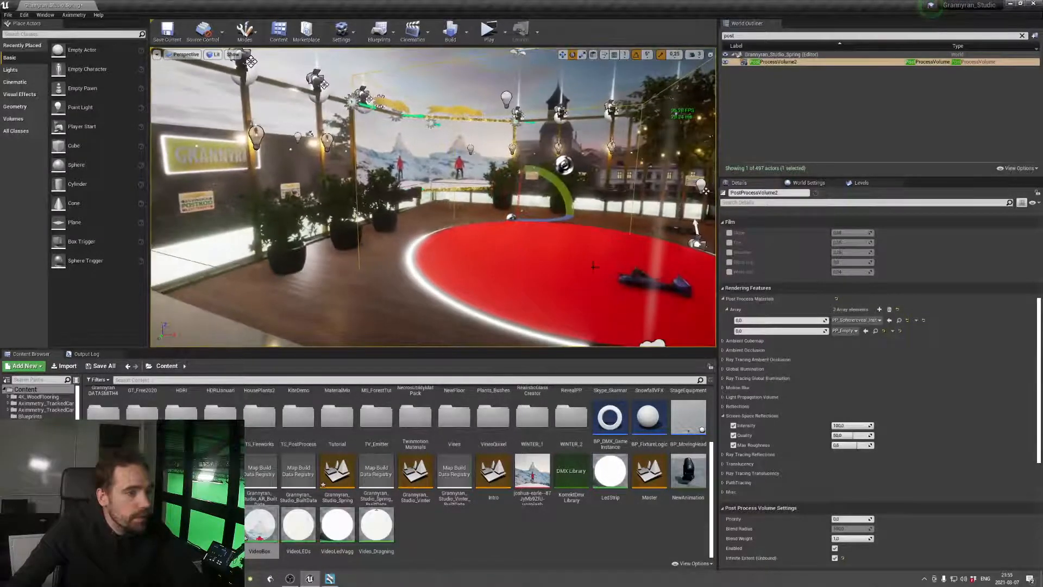
Enable the Indirect Lighting Intensity override in the post process volume's Global Illumination settings and set it to 4.0
{"action": "right_click_drag", "start_coordinate": [593, 266], "coordinate": [571, 308]}
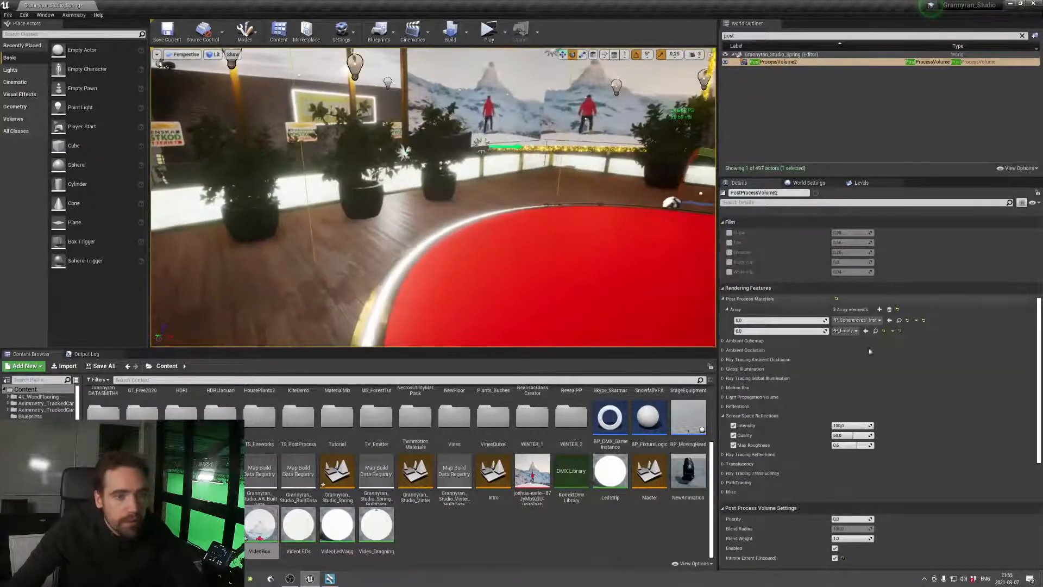
{"action": "right_click", "coordinate": [764, 348]}
{"action": "left_click", "coordinate": [743, 350]}
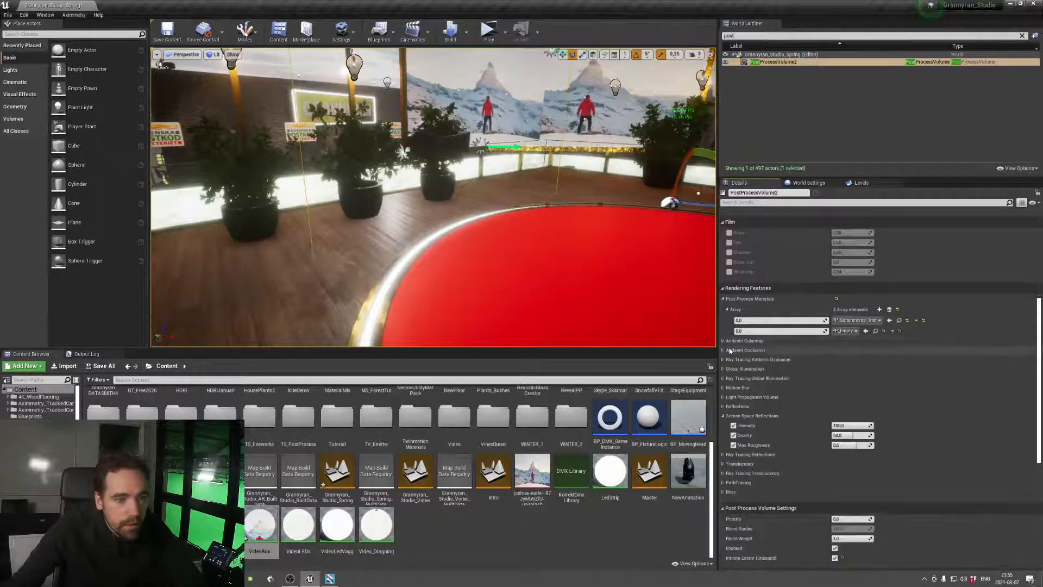
{"action": "left_click", "coordinate": [734, 369]}
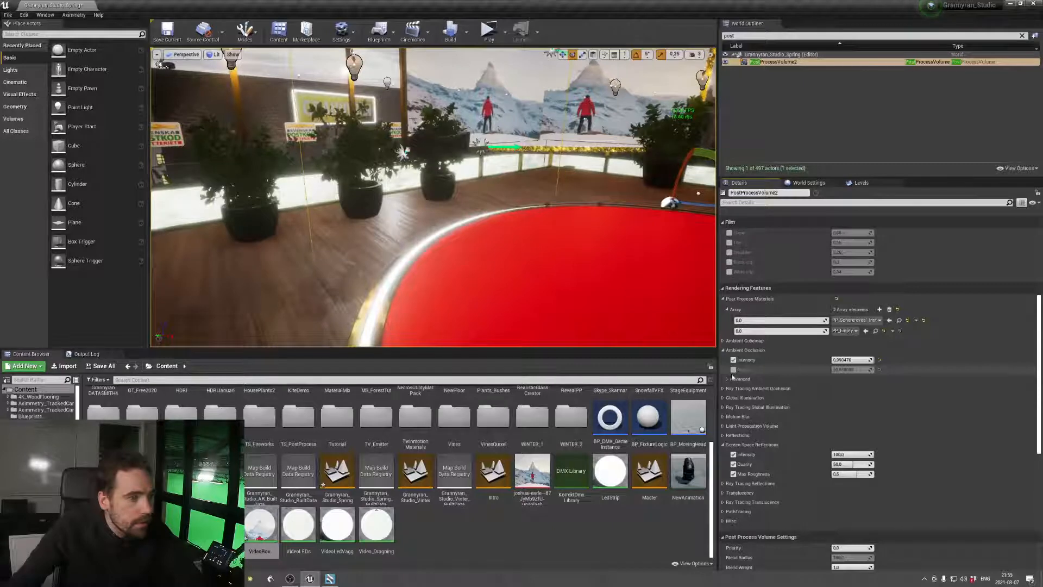
{"action": "left_click", "coordinate": [734, 398]}
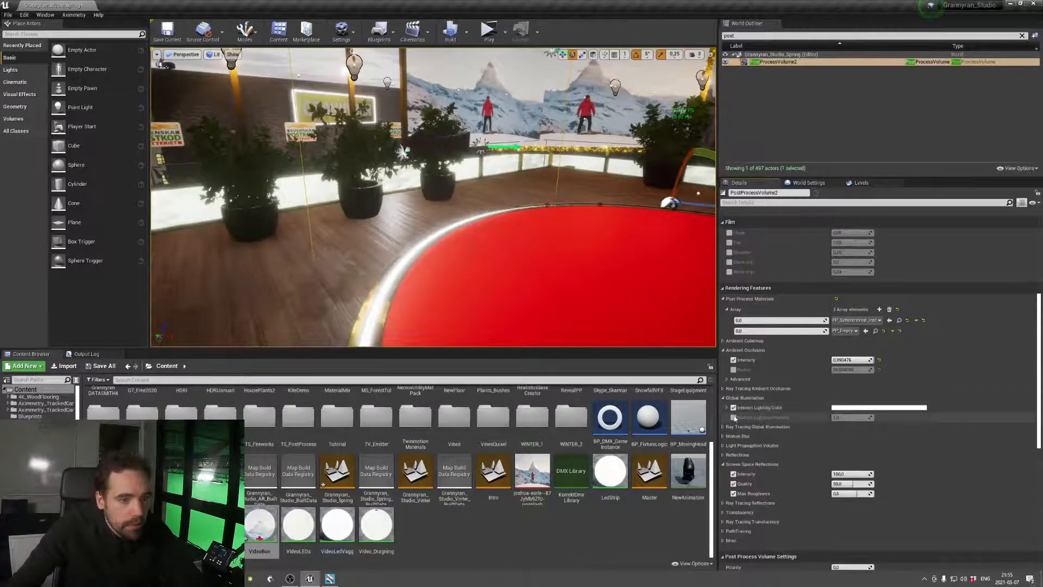
{"action": "left_click", "coordinate": [733, 417]}
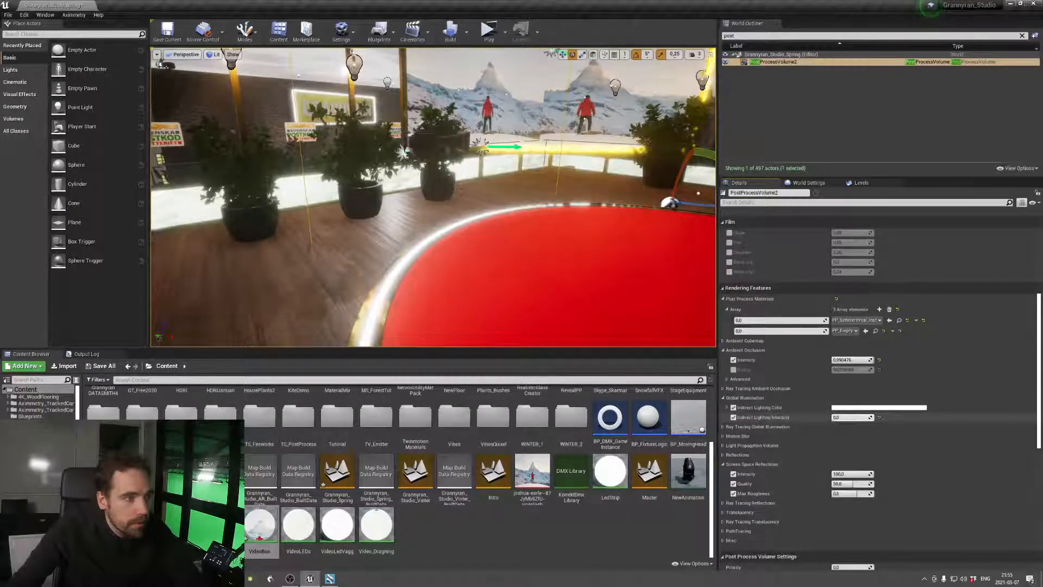
{"action": "left_click_drag", "start_coordinate": [835, 417], "coordinate": [872, 417]}
{"action": "right_click_drag", "start_coordinate": [489, 241], "coordinate": [432, 223]}
{"action": "key", "text": "s"}
{"action": "key", "text": "w"}
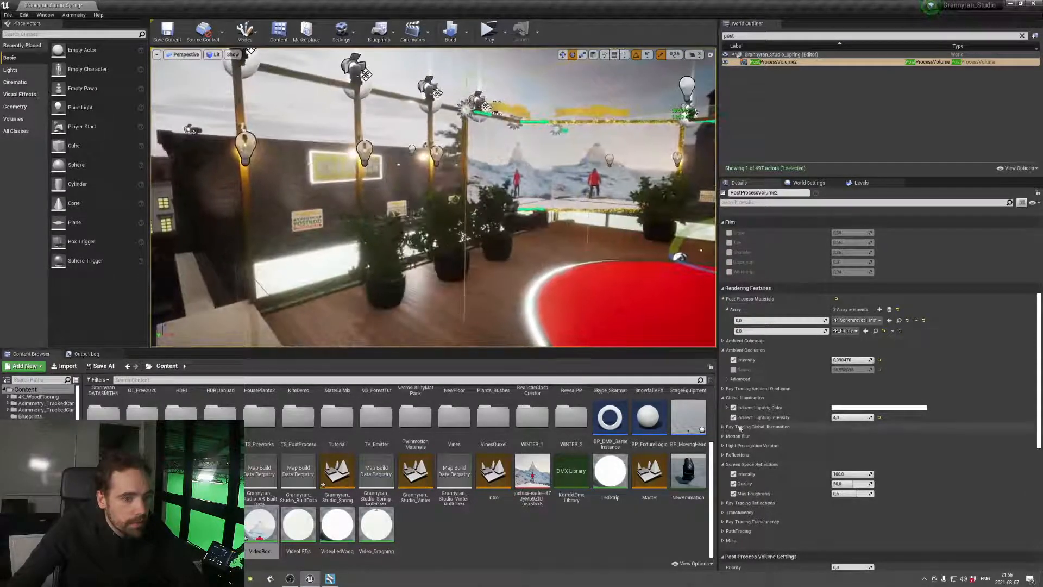
Look through the Reflections, Translucency and Misc rendering settings of the post process volume
{"action": "left_click", "coordinate": [723, 455]}
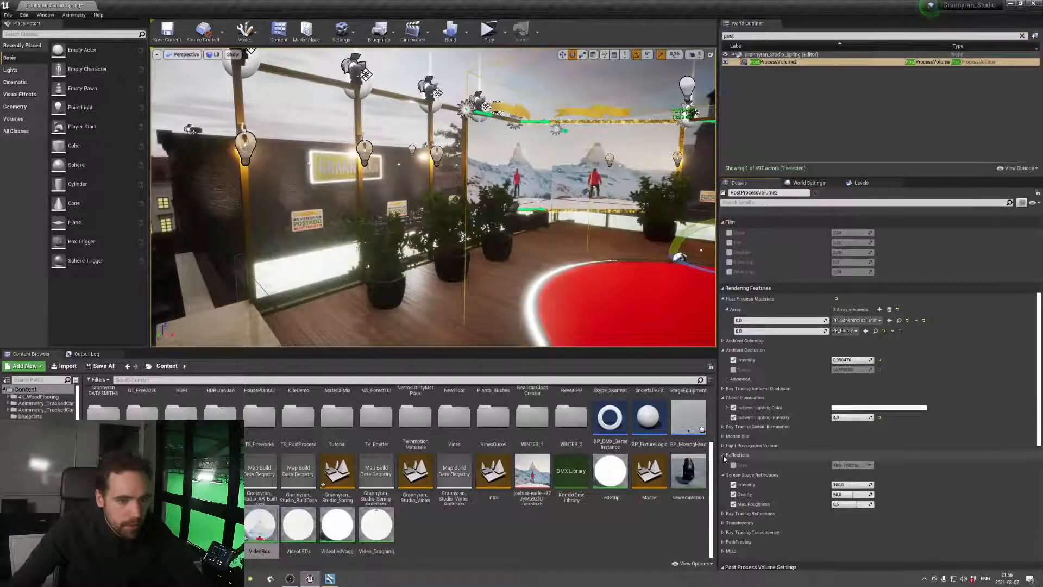
{"action": "left_click", "coordinate": [724, 455]}
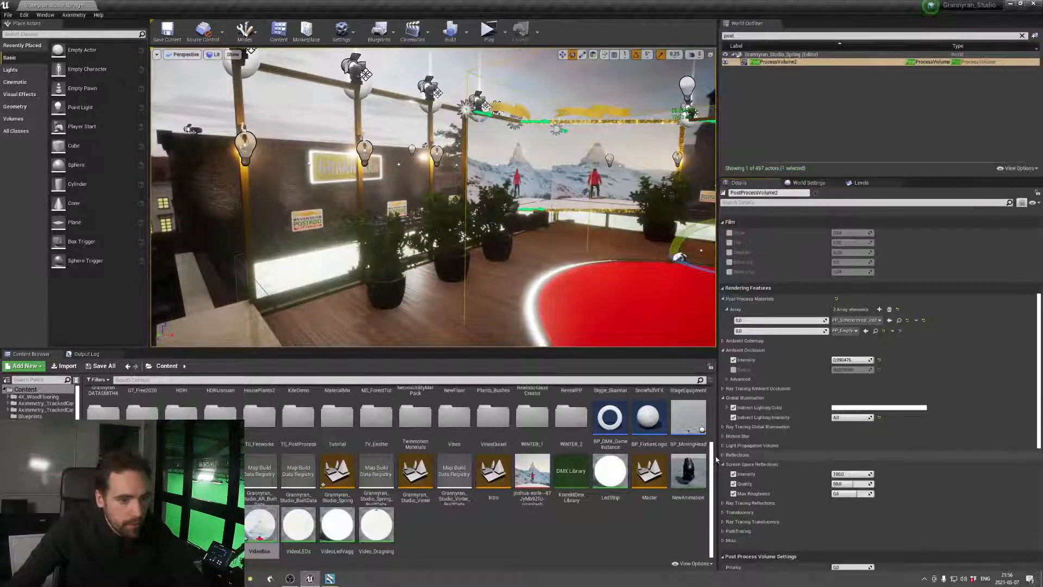
{"action": "left_click", "coordinate": [724, 513]}
{"action": "left_click", "coordinate": [724, 513]}
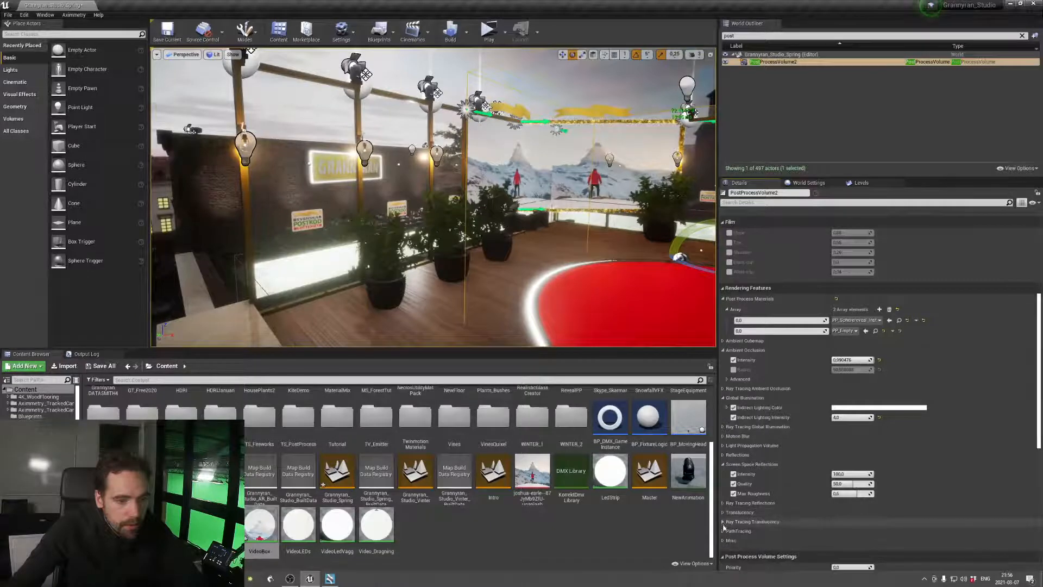
{"action": "left_click", "coordinate": [724, 542]}
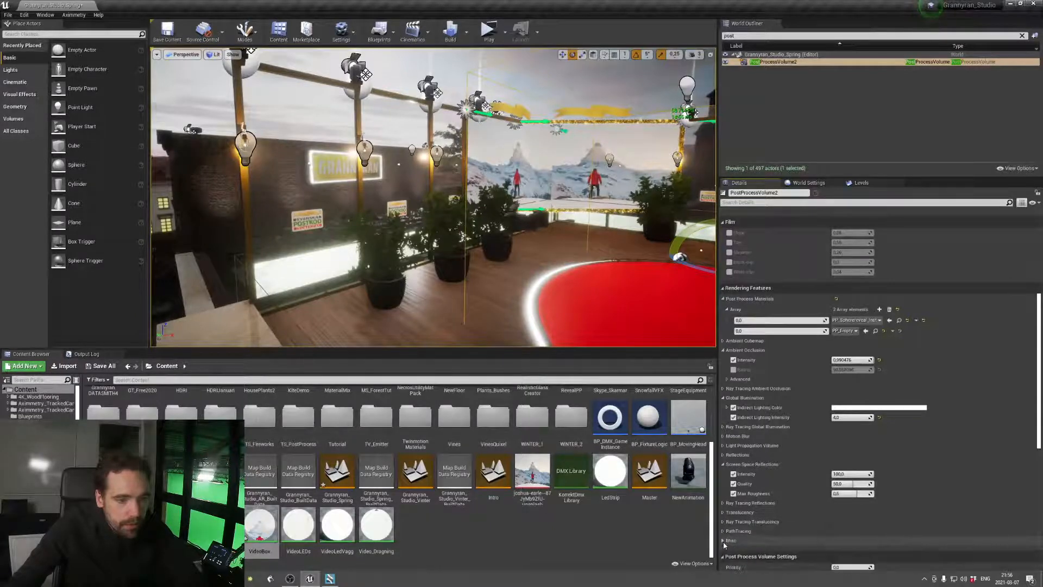
Enable the Film overrides Slope, Toe, Shoulder, Black clip and White clip, try a higher Toe and undo that change
{"action": "scroll", "coordinate": [751, 376], "scroll_direction": "up", "scroll_amount": 4}
{"action": "scroll", "coordinate": [750, 376], "scroll_direction": "up", "scroll_amount": 3}
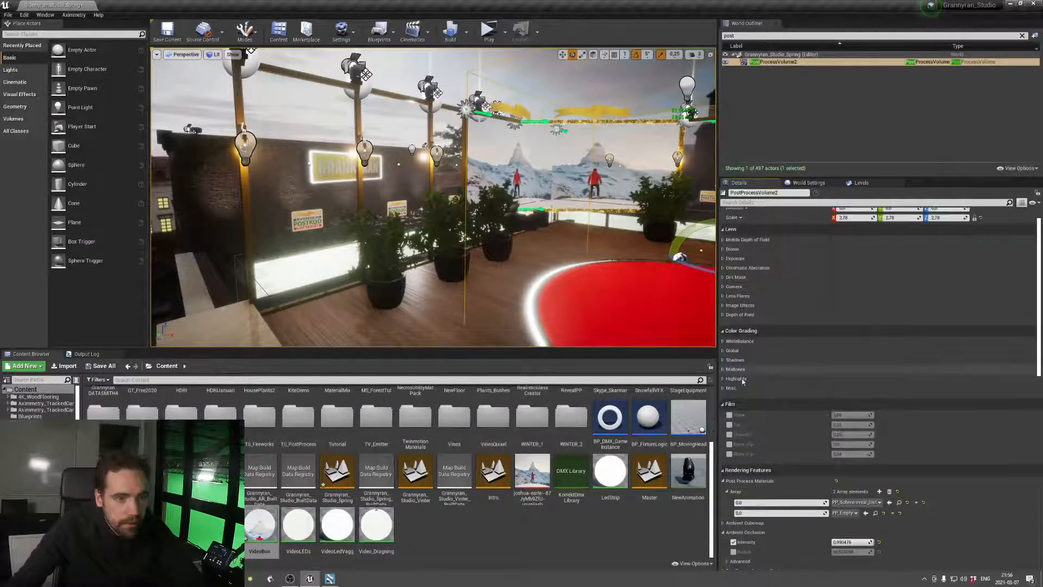
{"action": "left_click", "coordinate": [730, 415]}
{"action": "left_click", "coordinate": [729, 424]}
{"action": "left_click", "coordinate": [729, 434]}
{"action": "left_click", "coordinate": [729, 444]}
{"action": "left_click", "coordinate": [730, 453]}
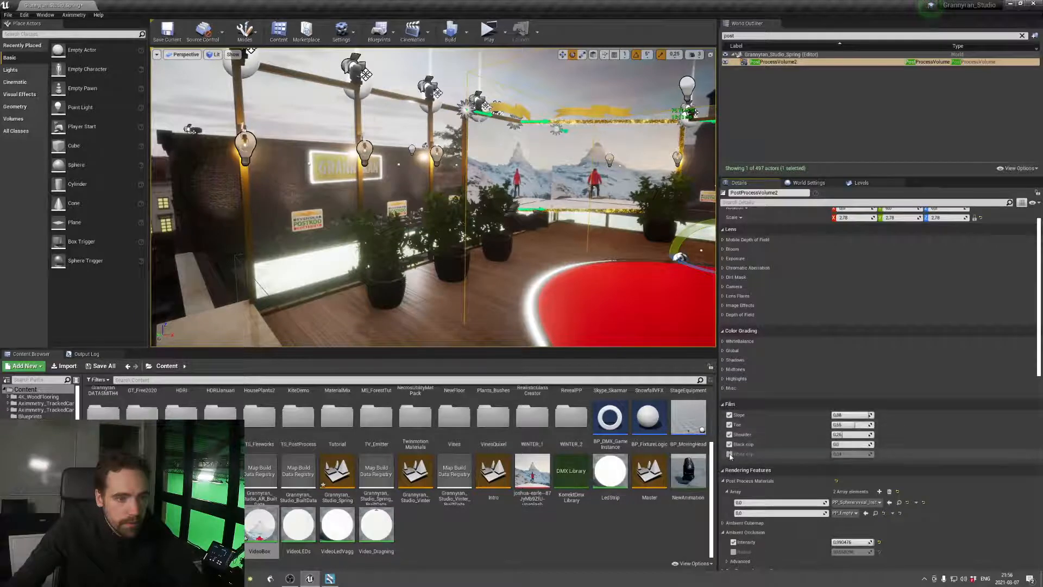
{"action": "left_click_drag", "start_coordinate": [852, 425], "coordinate": [856, 425]}
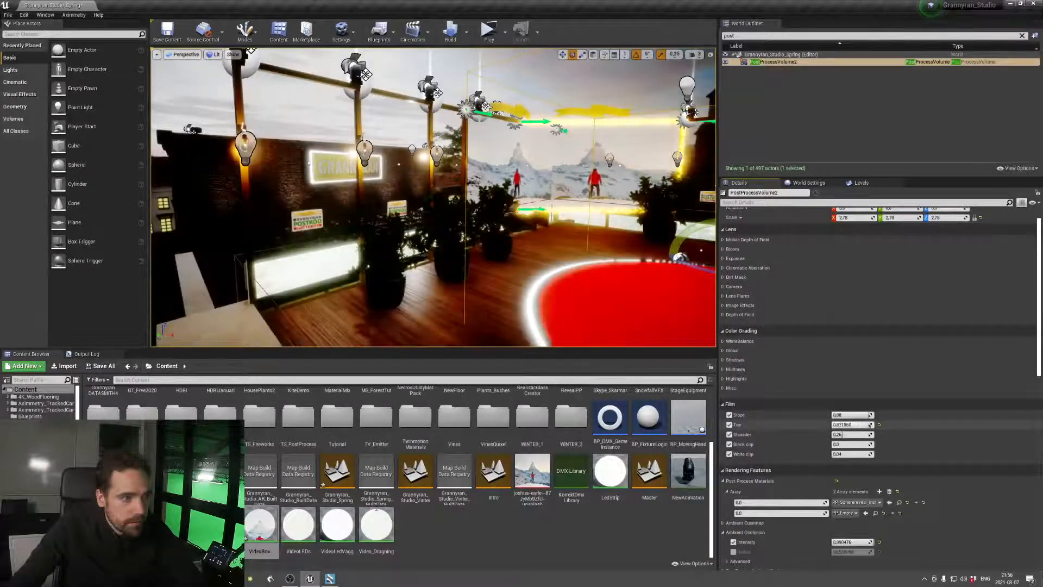
{"action": "key", "text": "ctrl+z"}
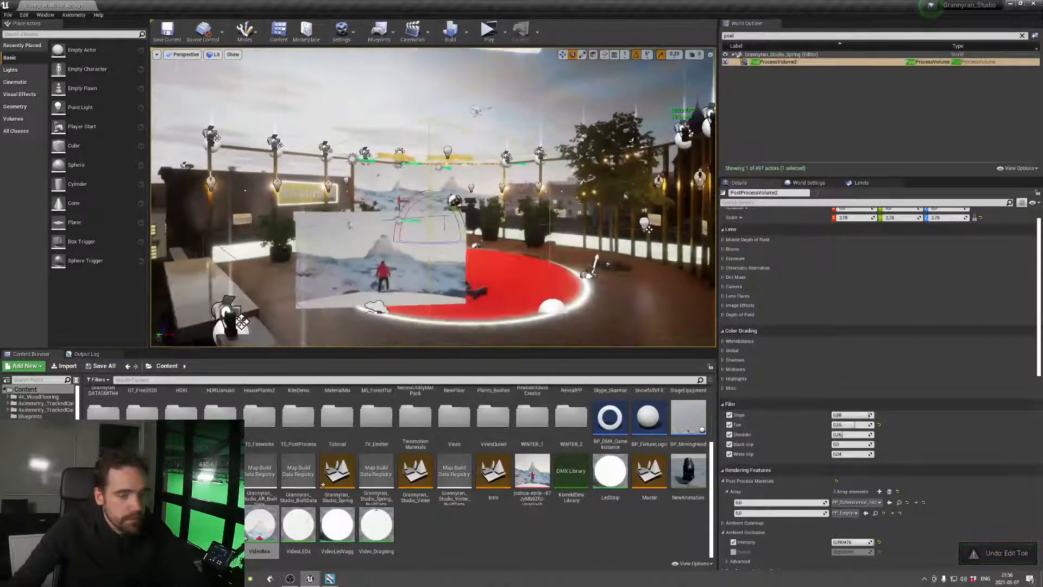
Try a Shoulder of 0 and a White clip of 0 in the Film settings, and undo the White clip change
{"action": "left_click", "coordinate": [846, 435]}
{"action": "type", "text": "1905"}
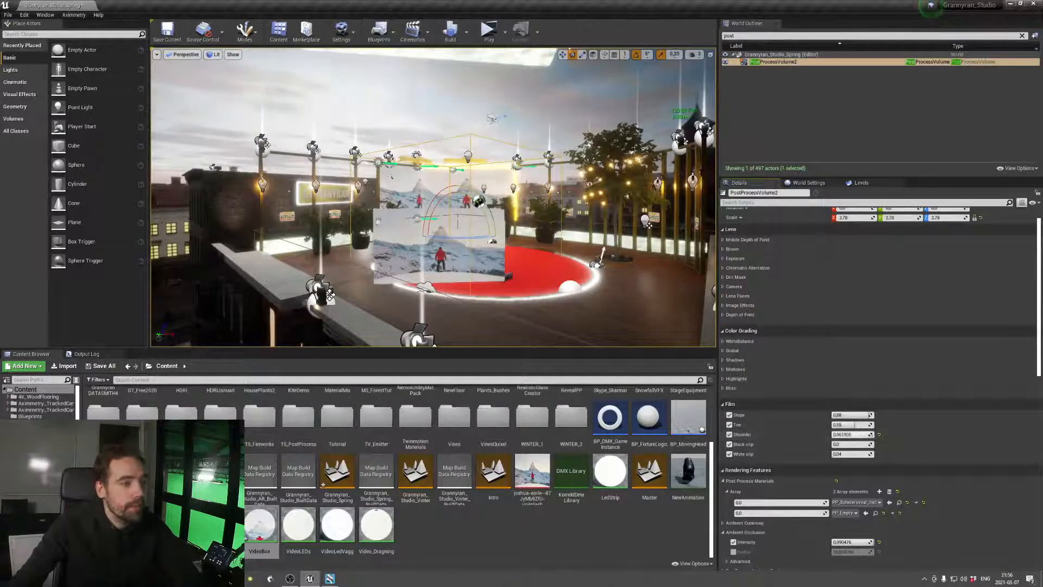
{"action": "key", "text": "Return"}
{"action": "mouse_move", "coordinate": [846, 435]}
{"action": "left_mouse_down"}
{"action": "mouse_move", "coordinate": [835, 434]}
{"action": "mouse_move", "coordinate": [870, 455]}
{"action": "mouse_move", "coordinate": [841, 454]}
{"action": "left_mouse_up"}
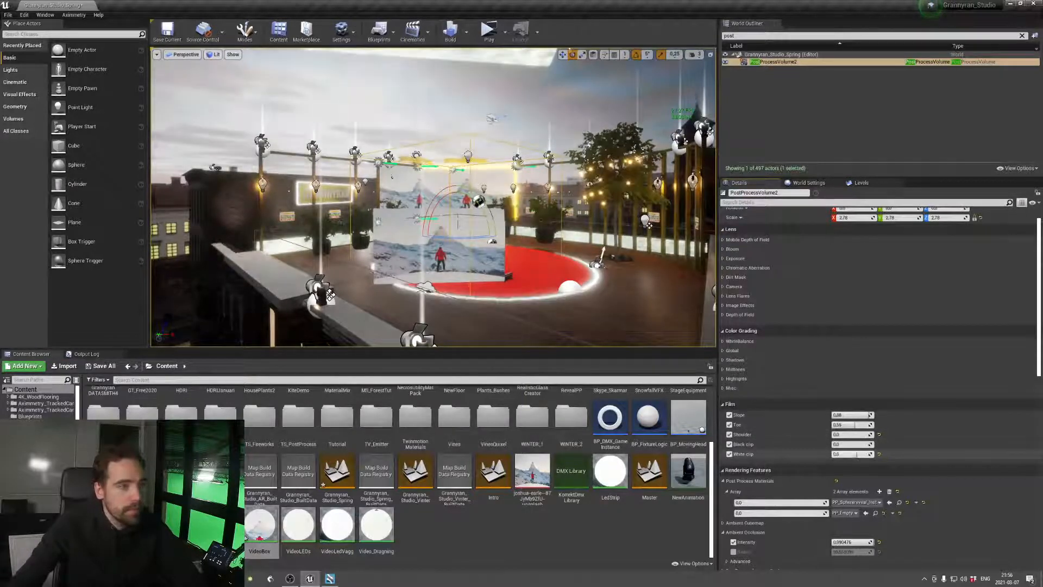
{"action": "mouse_move", "coordinate": [581, 312]}
{"action": "right_mouse_down"}
{"action": "mouse_move", "coordinate": [565, 313]}
{"action": "mouse_move", "coordinate": [581, 311]}
{"action": "right_mouse_up"}
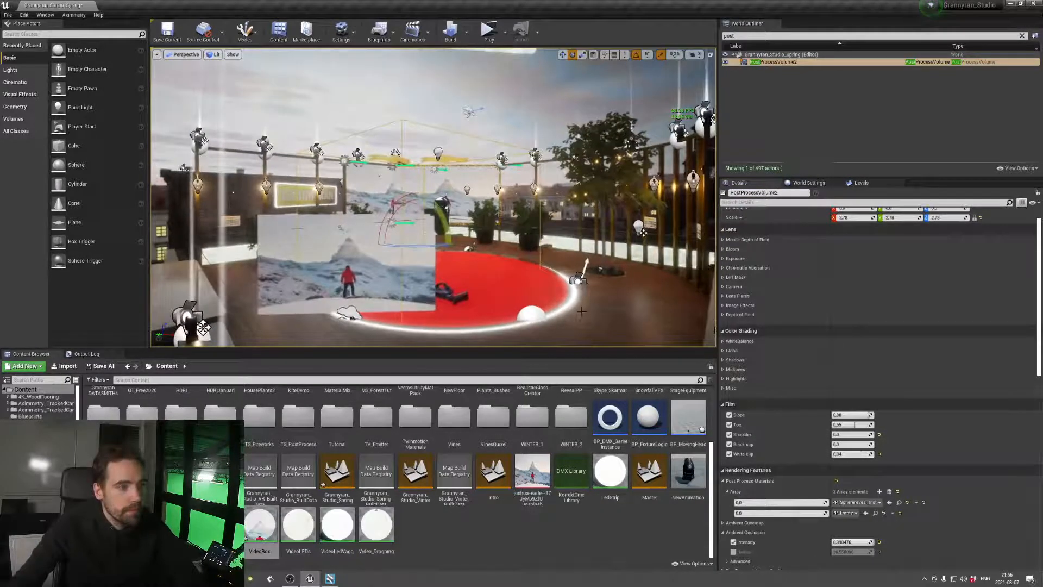
{"action": "key", "text": "ctrl+z"}
Disable the Slope, Toe, Shoulder, Black clip and White clip overrides of the Film settings and save the level
{"action": "left_click", "coordinate": [729, 414]}
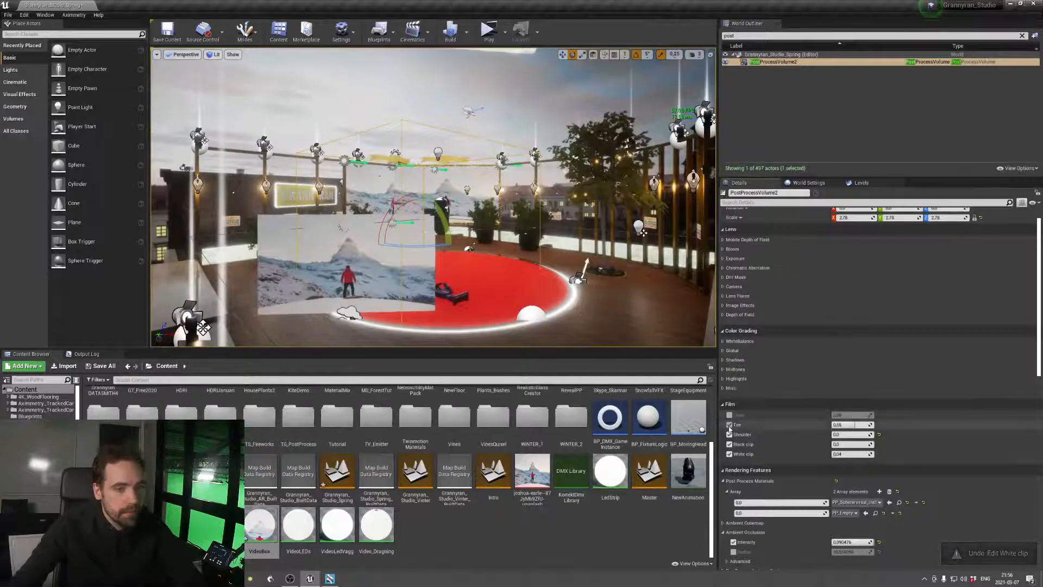
{"action": "left_click", "coordinate": [730, 424]}
{"action": "left_click", "coordinate": [729, 434]}
{"action": "left_click", "coordinate": [729, 444]}
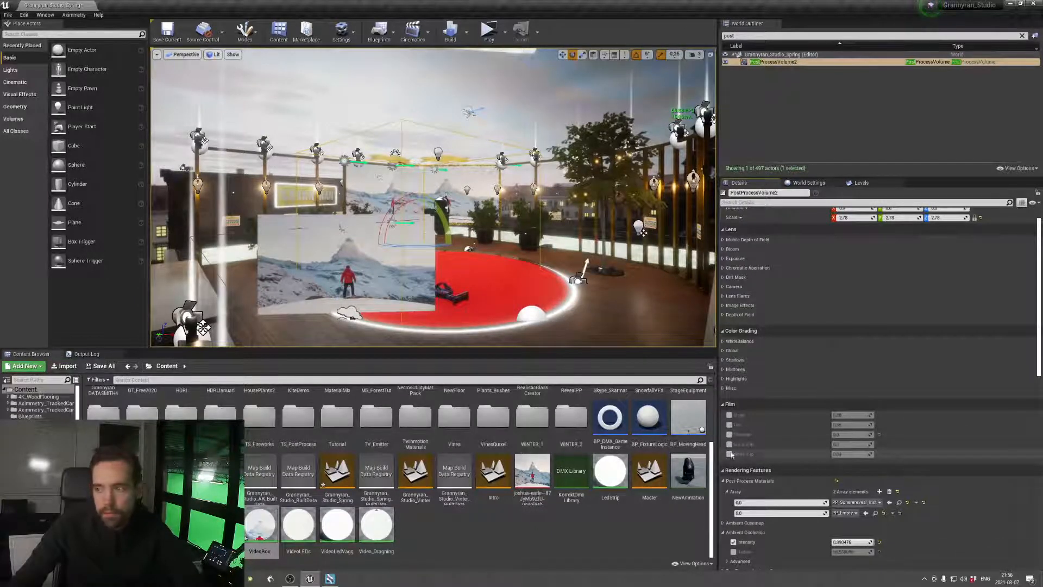
{"action": "left_click", "coordinate": [729, 454]}
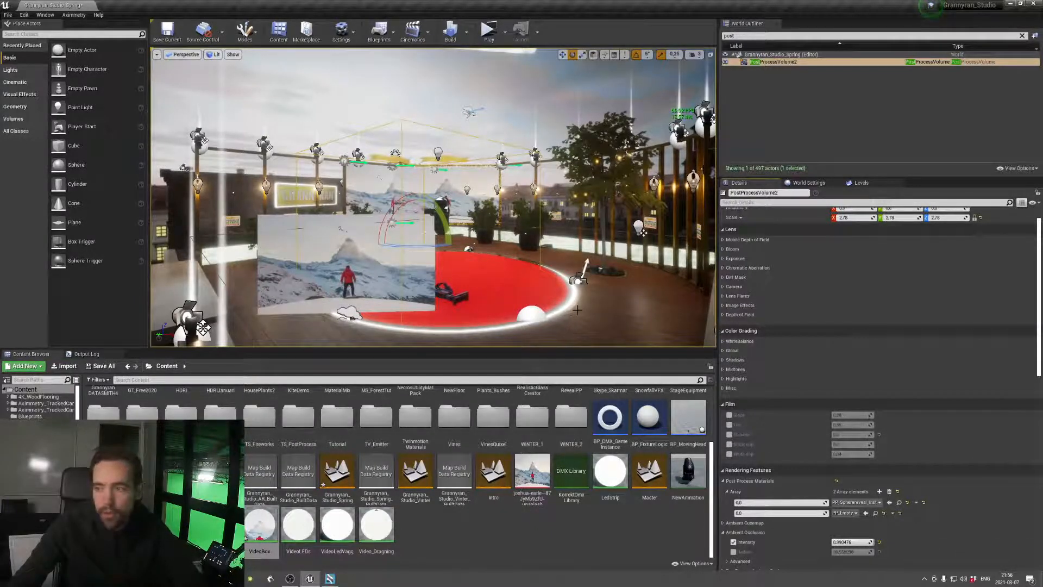
{"action": "key", "text": "ctrl+s"}
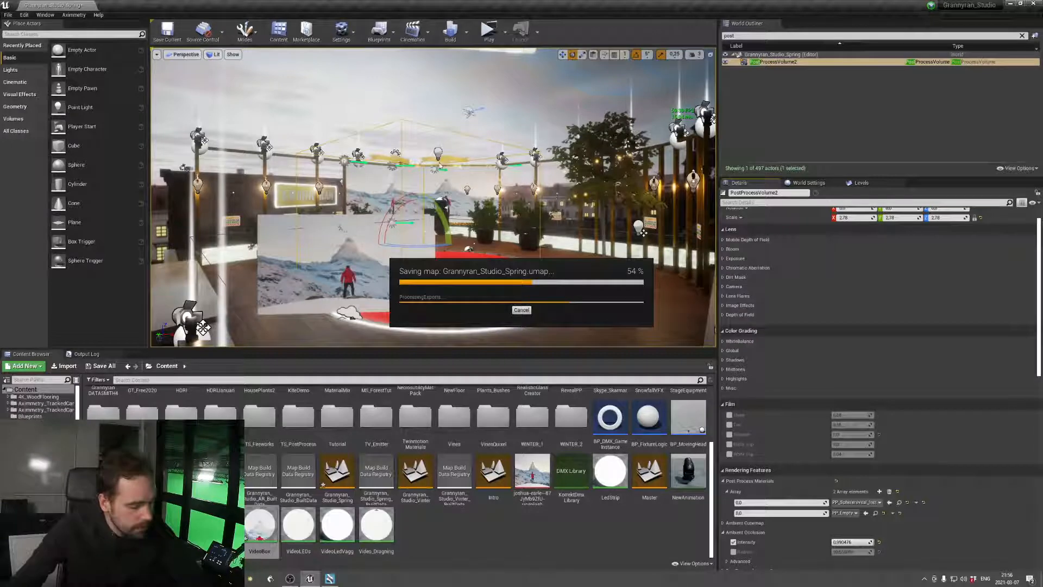
Select the spot light at the edge of the red floor circle and set its intensity to 5 cd
{"action": "right_click_drag", "start_coordinate": [471, 169], "coordinate": [481, 212]}
{"action": "key", "text": "w"}
{"action": "key", "text": "w"}
{"action": "key", "text": "s"}
{"action": "left_click", "coordinate": [385, 288]}
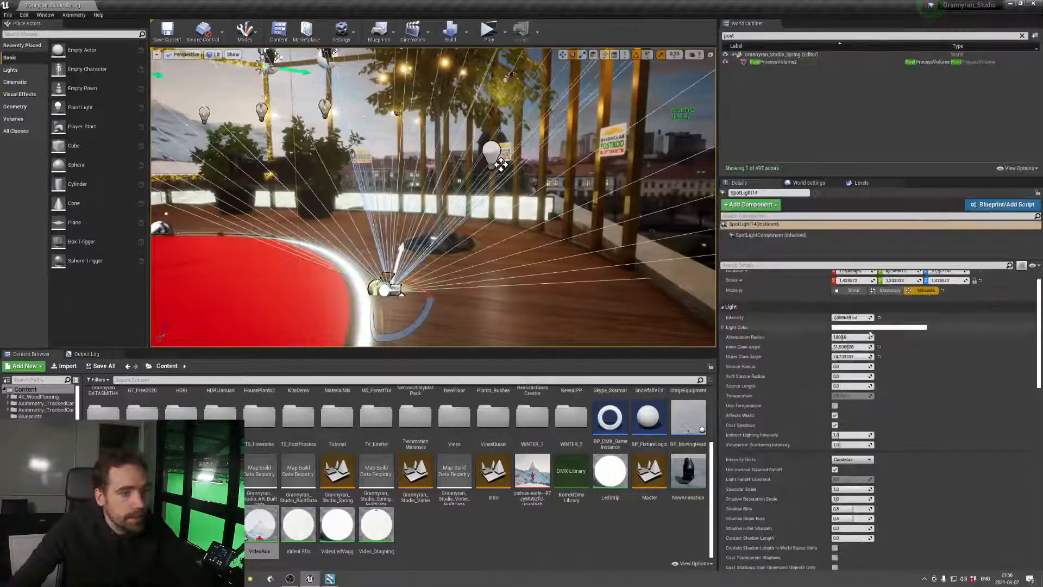
{"action": "key", "text": "Return"}
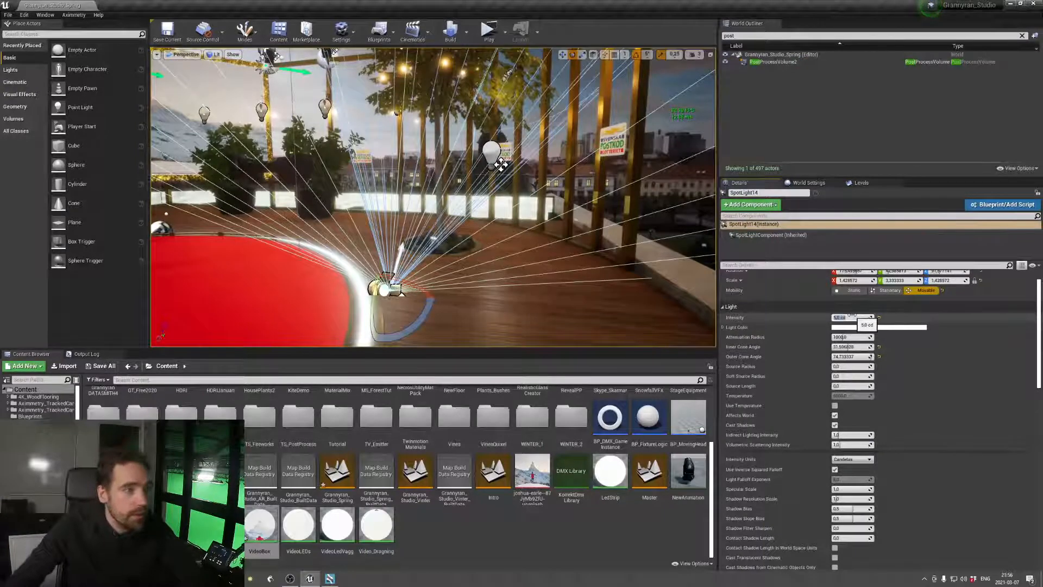
Select the wooden floor mesh, set its Overridden Light Map Res to 4096 and save the level
{"action": "left_click", "coordinate": [543, 305]}
{"action": "right_click_drag", "start_coordinate": [543, 305], "coordinate": [424, 320]}
{"action": "key", "text": "s"}
{"action": "key", "text": "w"}
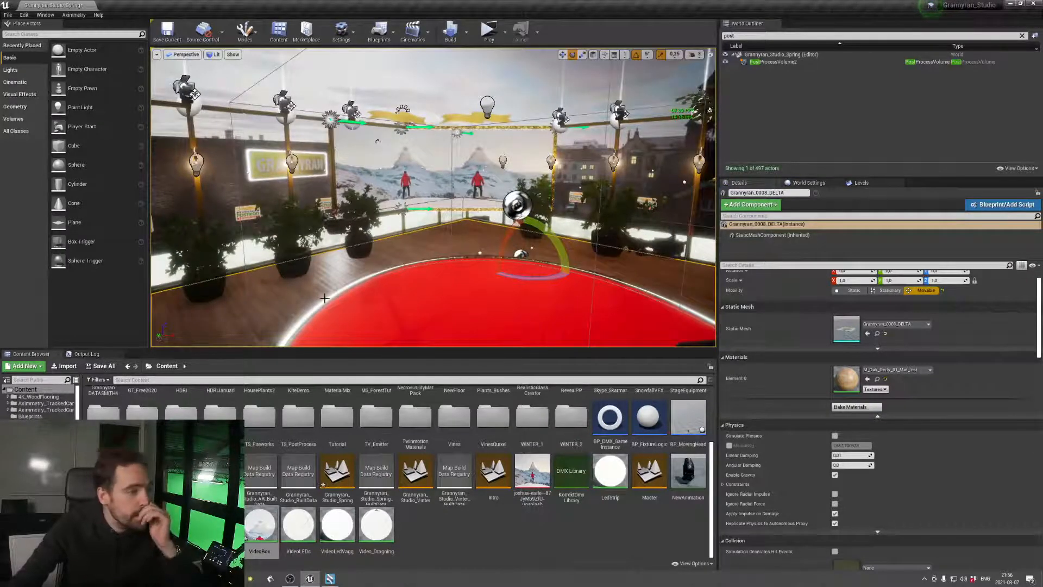
{"action": "scroll", "coordinate": [816, 445], "scroll_direction": "down", "scroll_amount": 10}
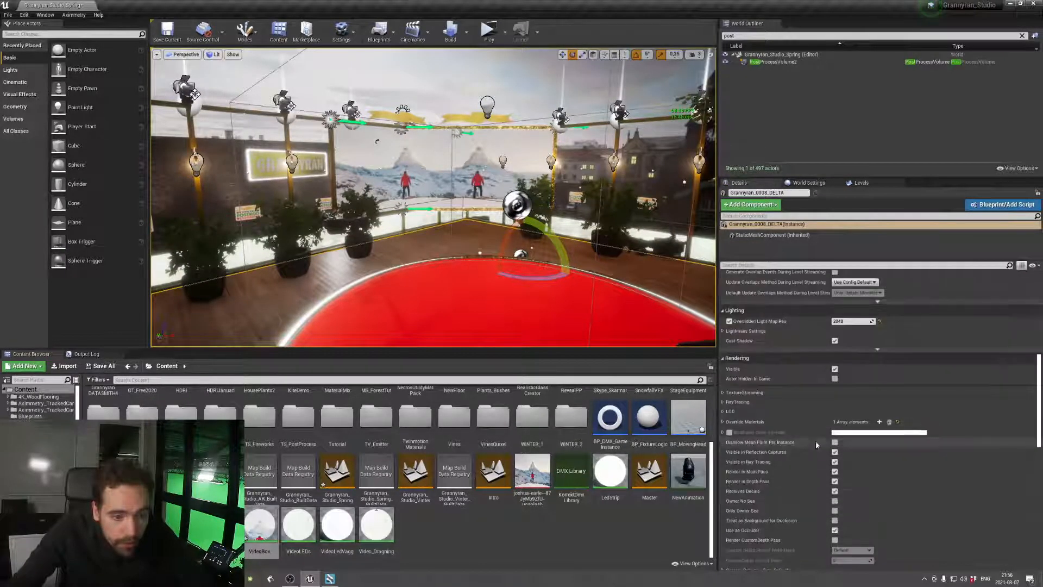
{"action": "left_click", "coordinate": [843, 320]}
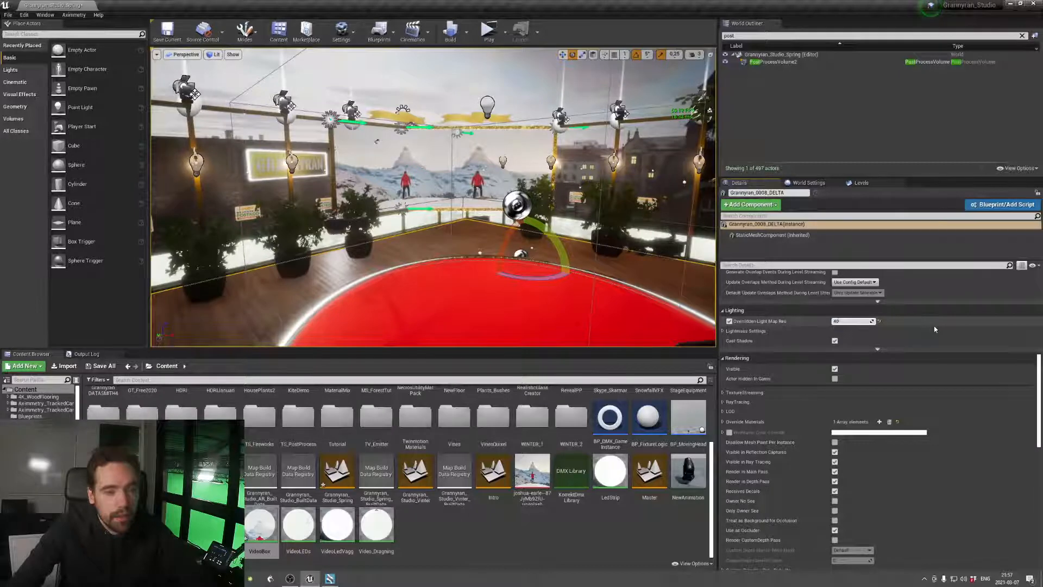
{"action": "key", "text": "Return"}
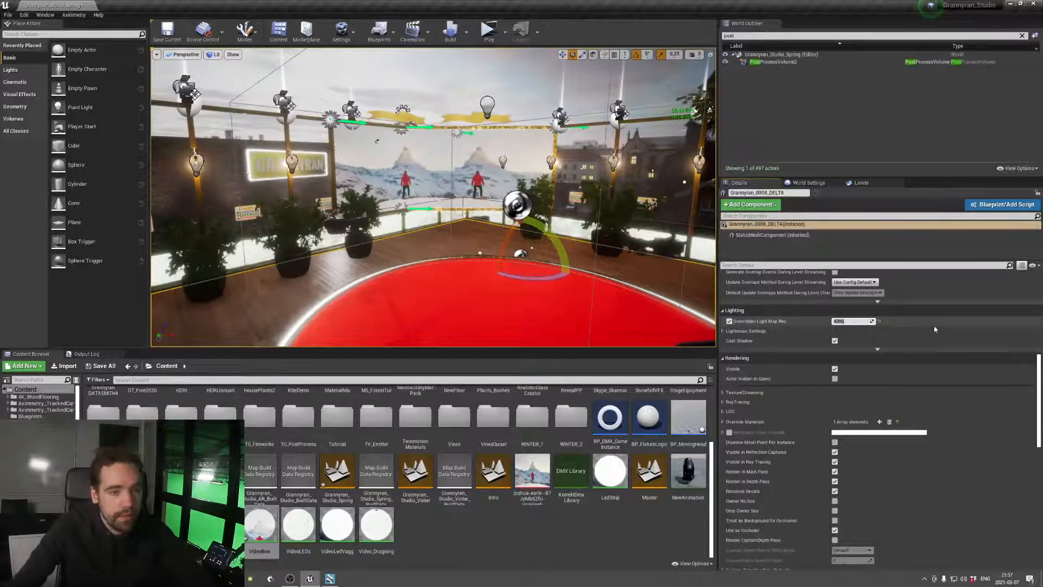
{"action": "left_click", "coordinate": [167, 30]}
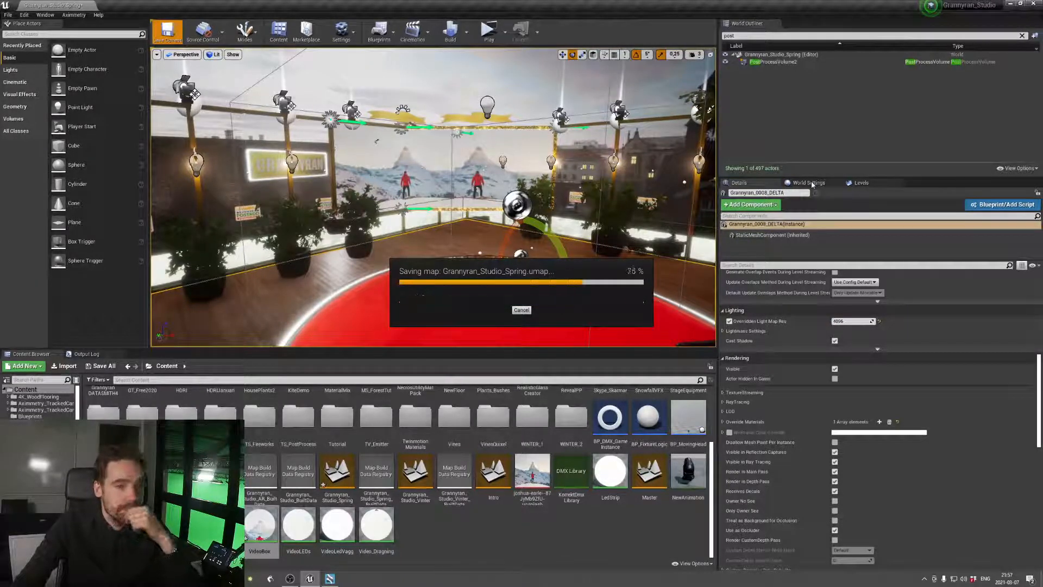
Look over the wooden floor mesh's Lightmass settings and advanced lighting options
{"action": "left_click", "coordinate": [724, 331]}
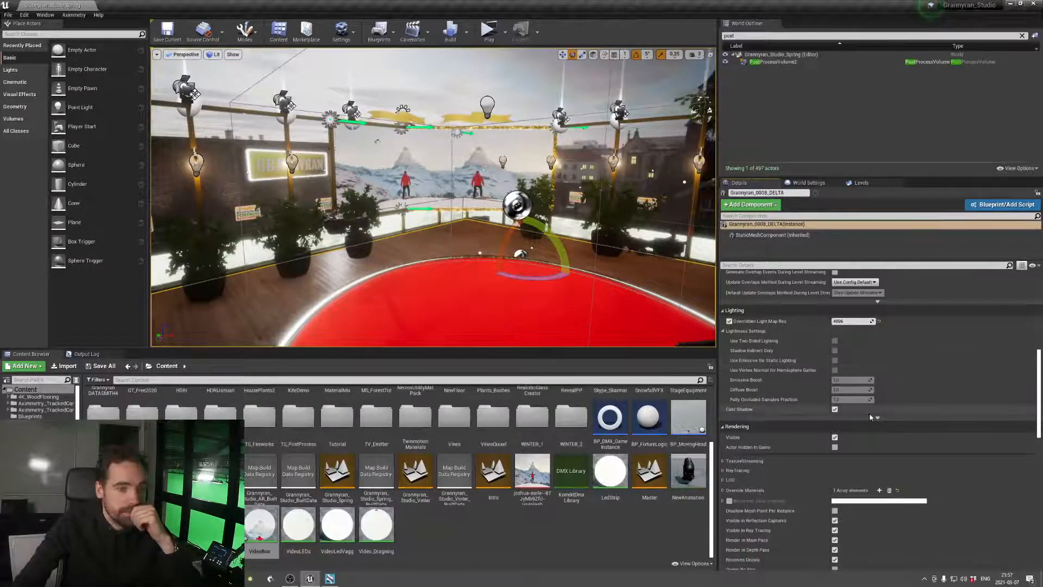
{"action": "left_click", "coordinate": [874, 416]}
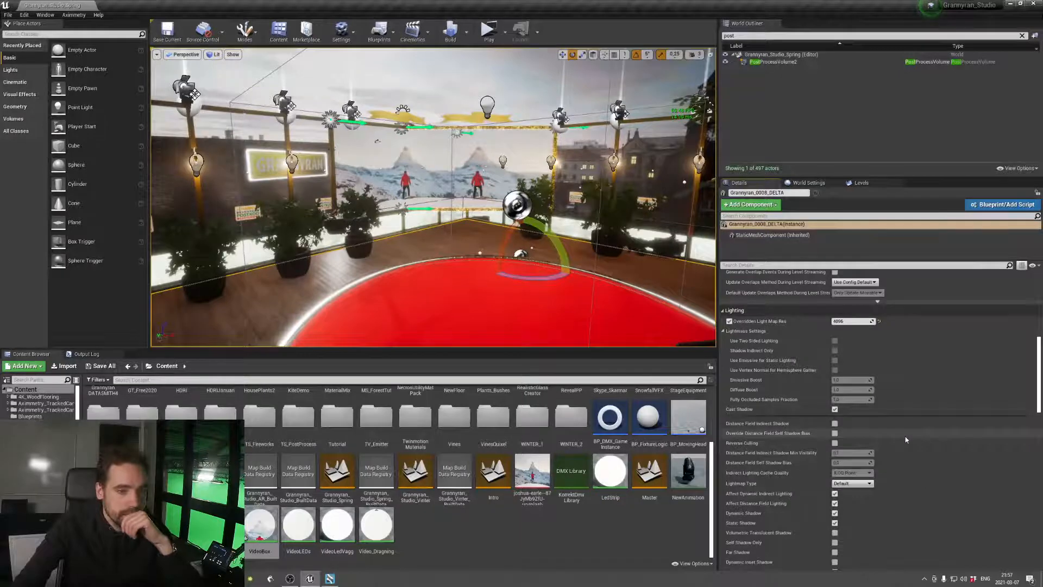
{"action": "scroll", "coordinate": [906, 439], "scroll_direction": "down", "scroll_amount": 2}
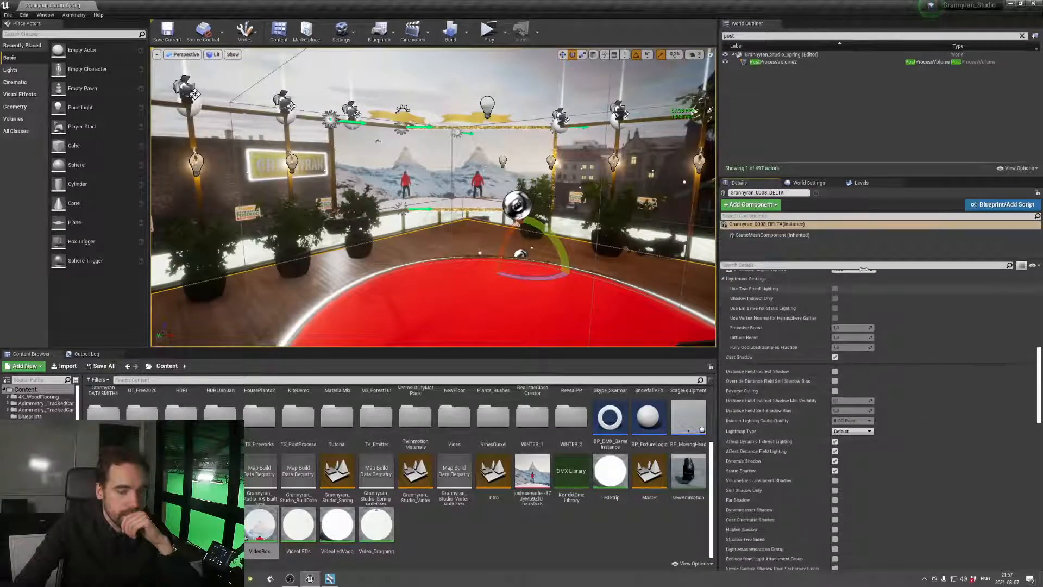
Search the level's world settings for "shadow" and clear the search
{"action": "left_click", "coordinate": [808, 184]}
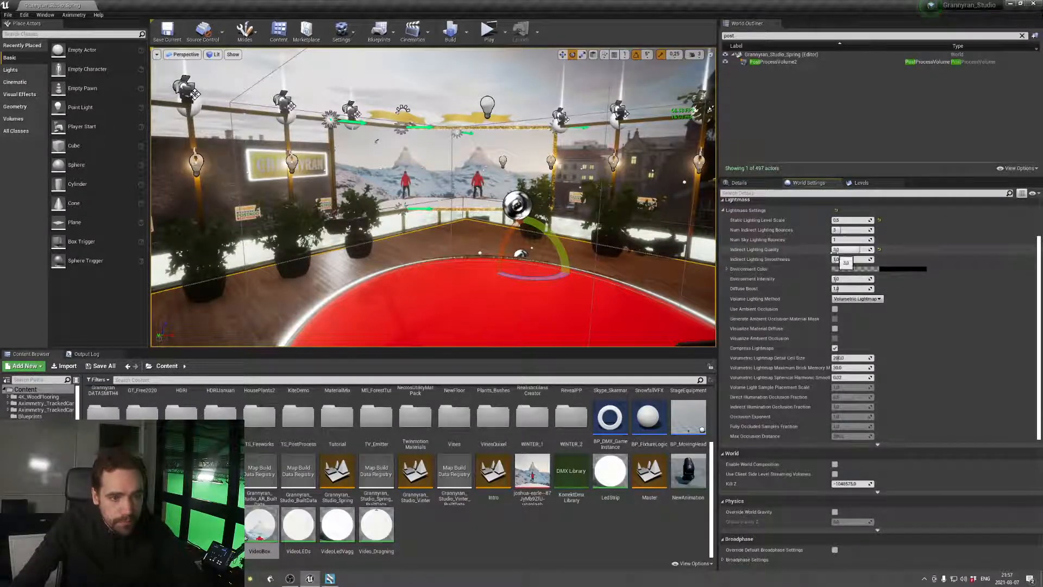
{"action": "left_click", "coordinate": [761, 193]}
{"action": "type", "text": "shadow"}
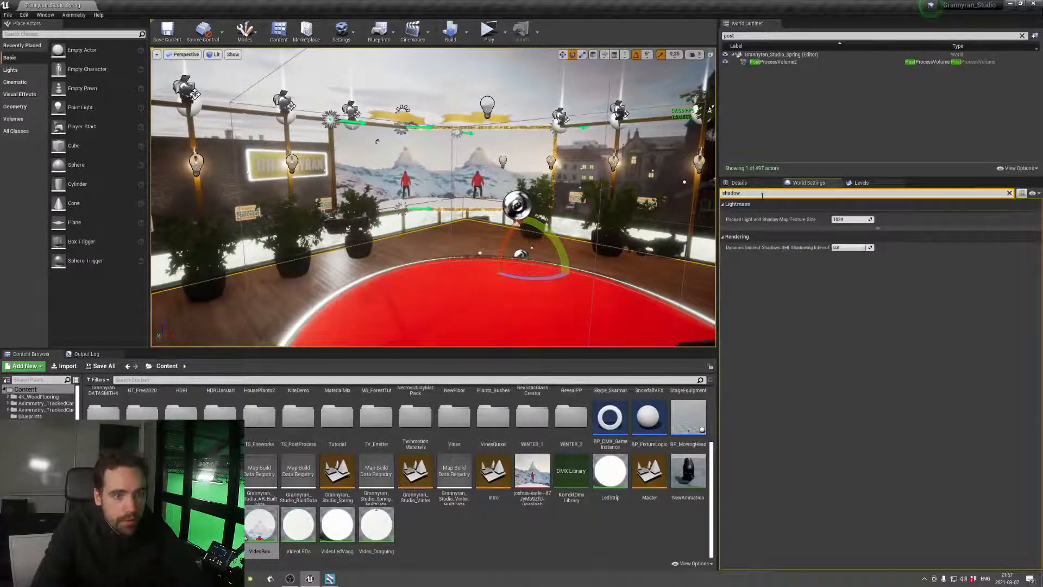
{"action": "key", "text": "ctrl+a"}
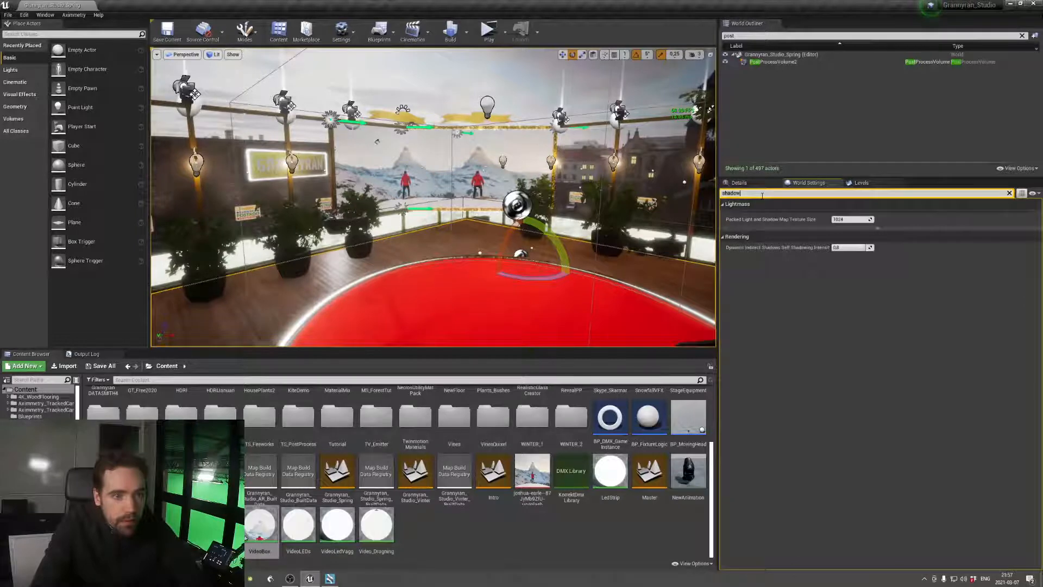
{"action": "key", "text": "BackSpace"}
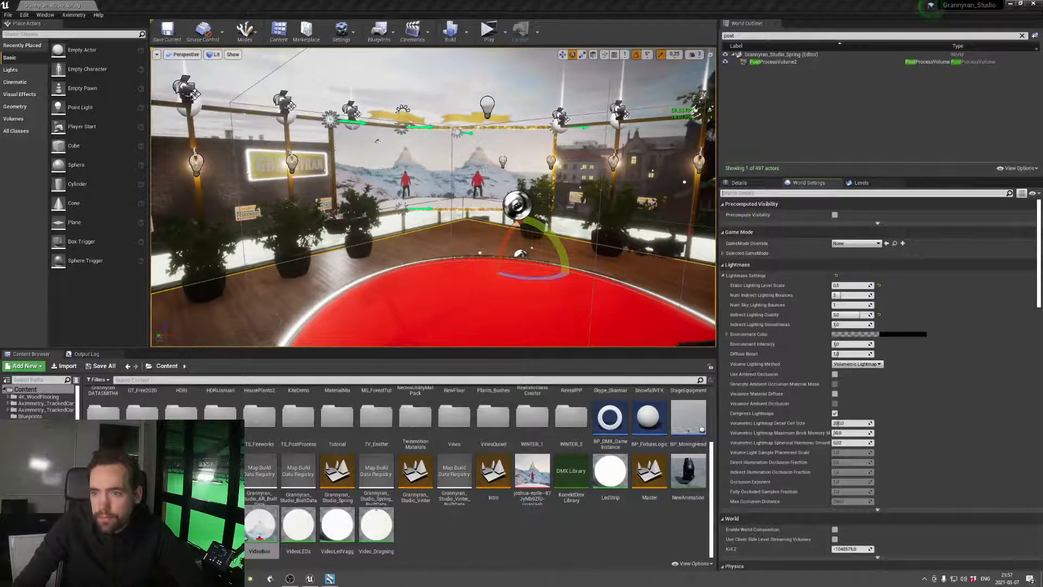
Search the level's world settings for "distance"
{"action": "left_click", "coordinate": [784, 193]}
{"action": "type", "text": "d"}
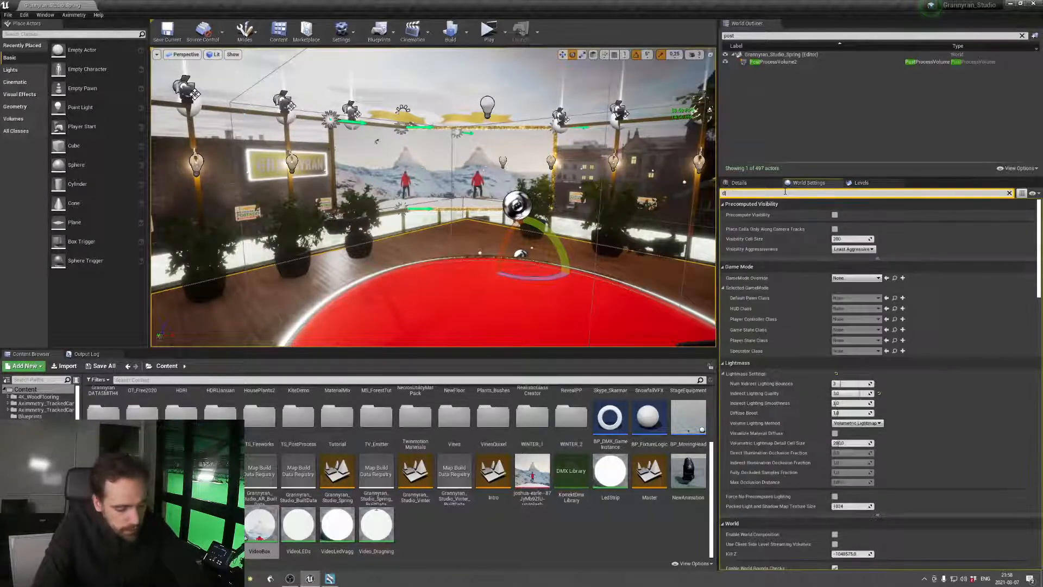
{"action": "type", "text": "istance"}
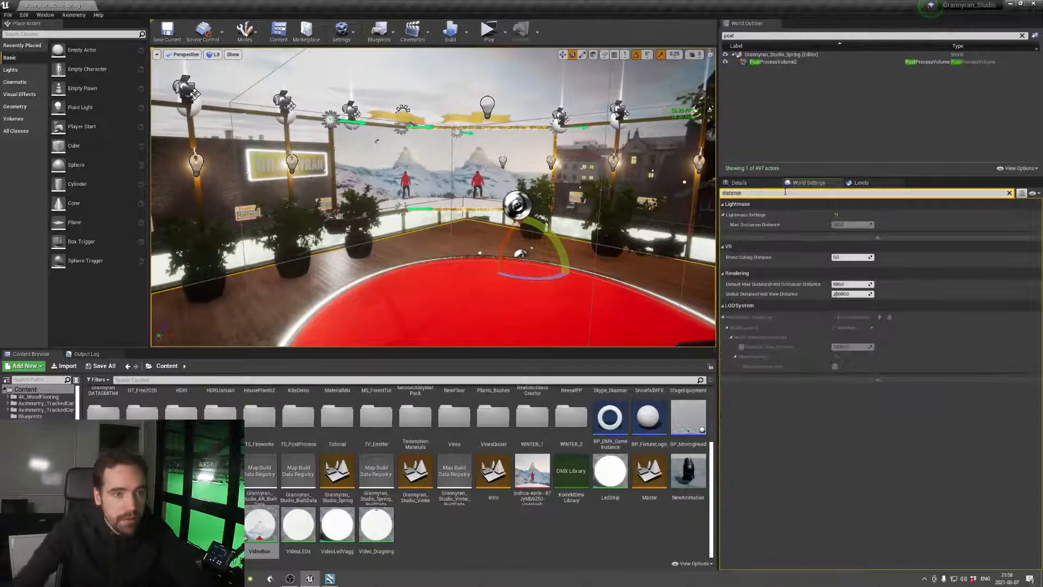
Enable Distance Field Indirect Shadow and Override Distance Field Self Shadow Bias on the wooden floor mesh
{"action": "left_click", "coordinate": [754, 187]}
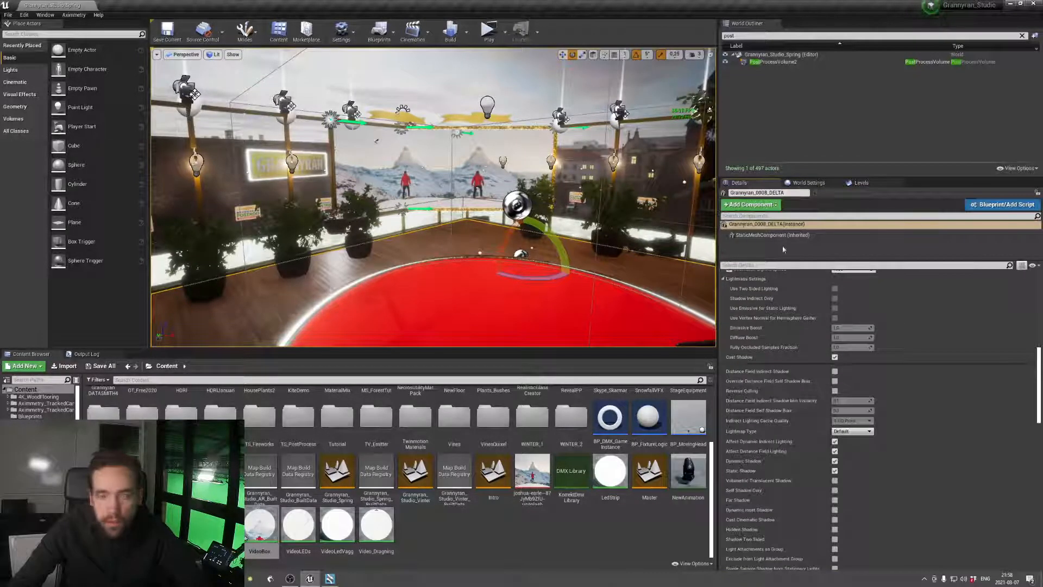
{"action": "left_click", "coordinate": [835, 371]}
{"action": "left_click", "coordinate": [836, 372]}
{"action": "left_click", "coordinate": [836, 372]}
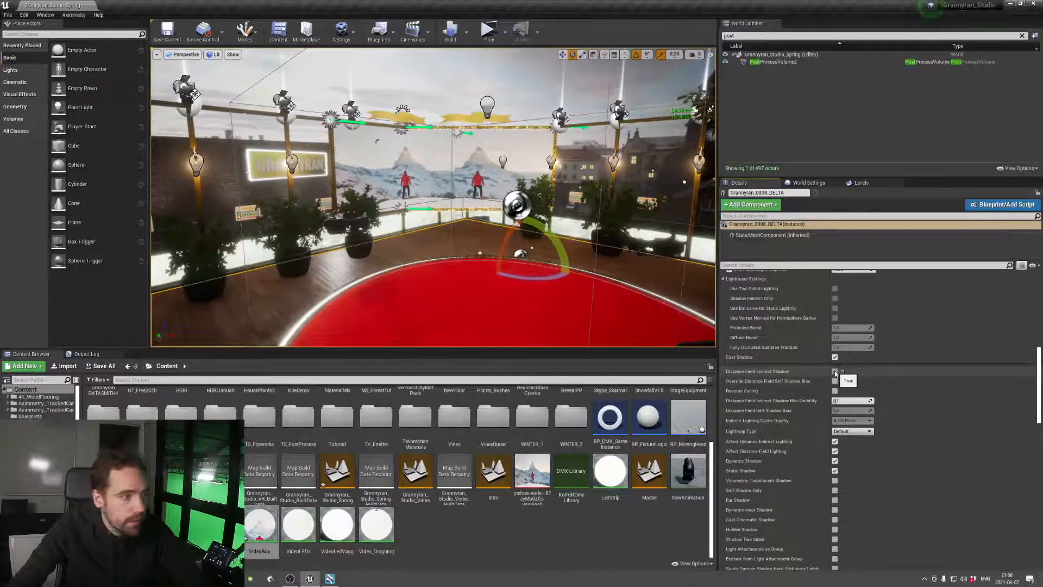
{"action": "left_click", "coordinate": [835, 372]}
{"action": "left_click", "coordinate": [835, 372]}
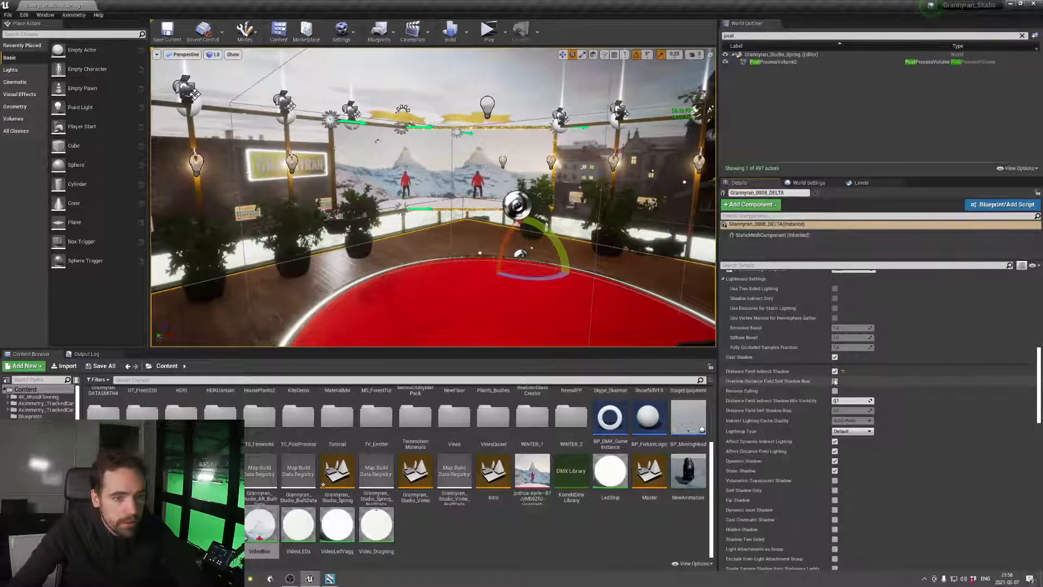
{"action": "left_click", "coordinate": [835, 382]}
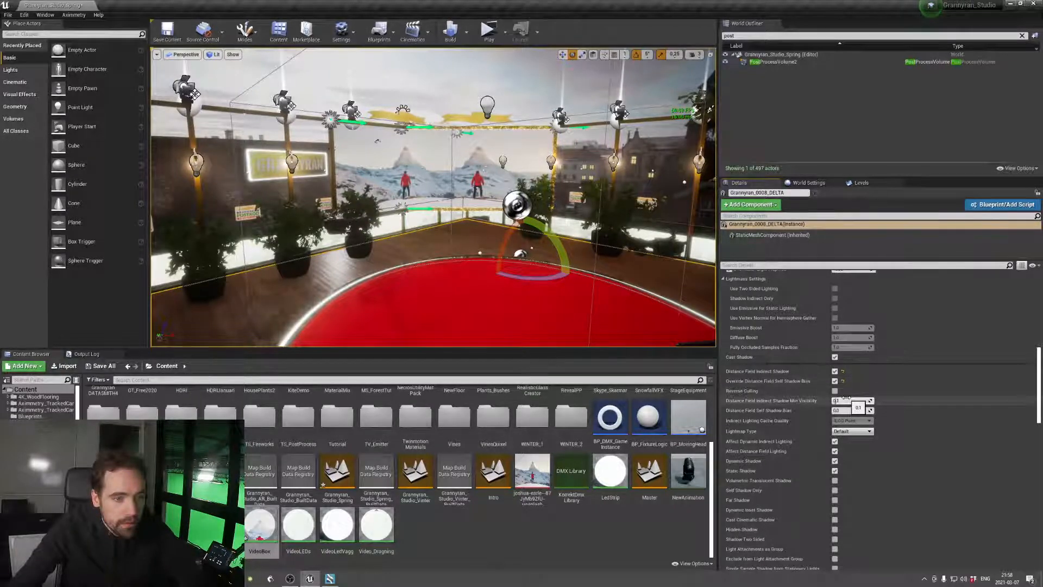
Search the floor mesh's details for "distance", and clear the search filters in both its details and the world settings
{"action": "left_click", "coordinate": [763, 266]}
{"action": "type", "text": "distance"}
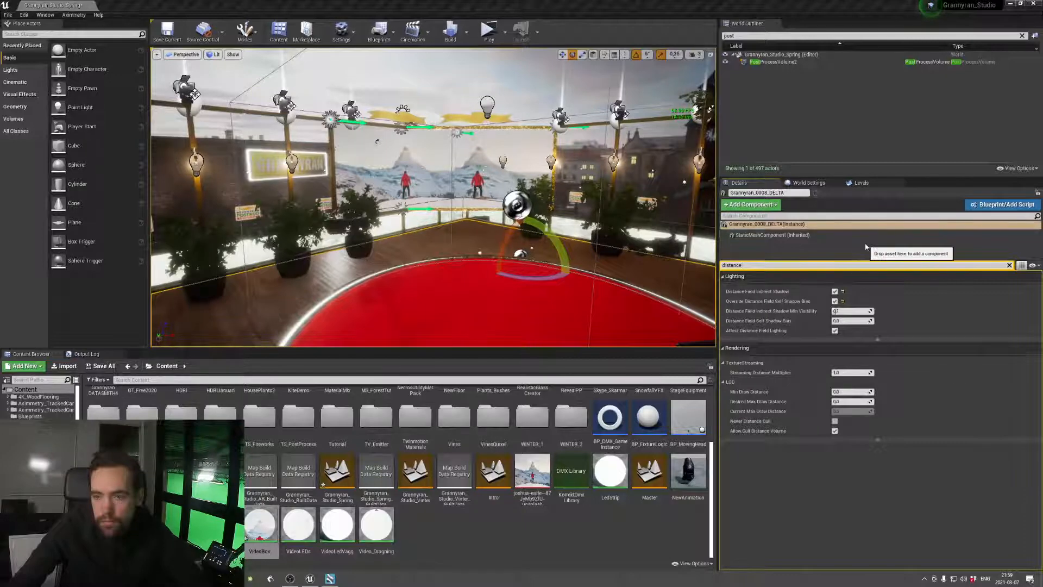
{"action": "left_click", "coordinate": [1009, 266]}
{"action": "left_click", "coordinate": [822, 184]}
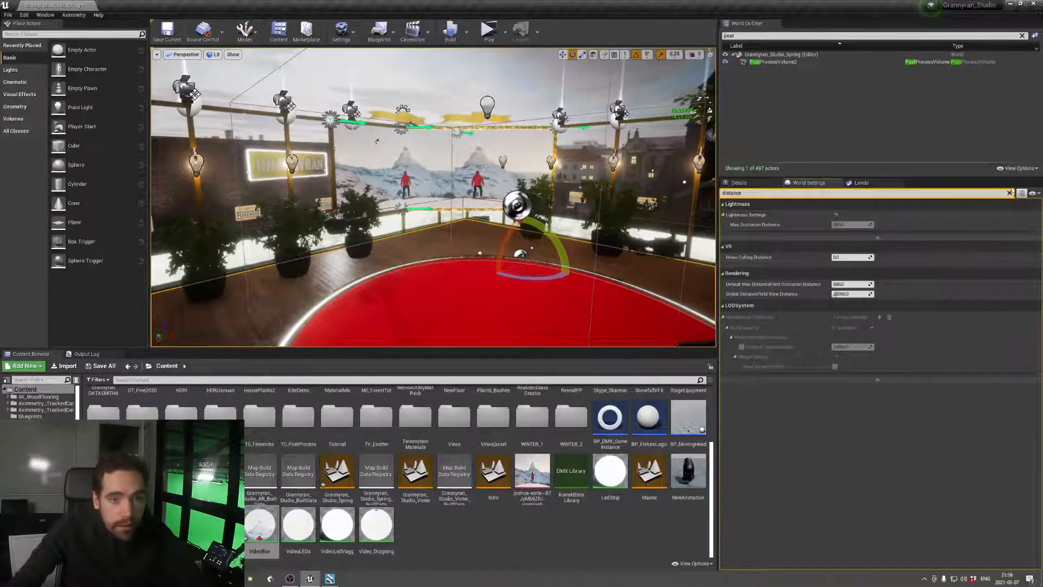
{"action": "left_click", "coordinate": [1010, 193]}
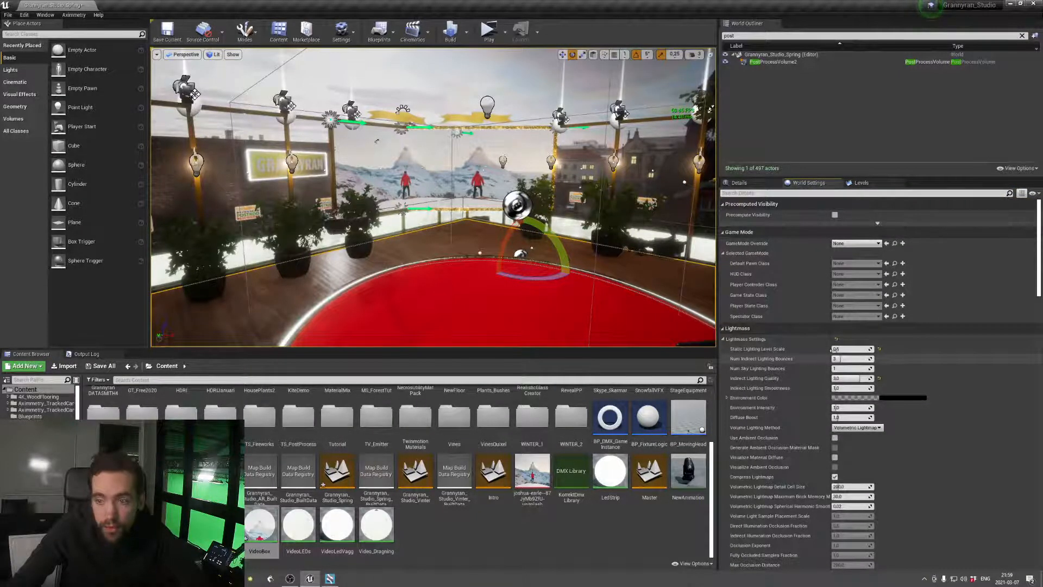
Set the world's Lightmass Static Lighting Level Scale to 0.4 and Indirect Lighting Quality to 4.0
{"action": "left_click", "coordinate": [851, 349]}
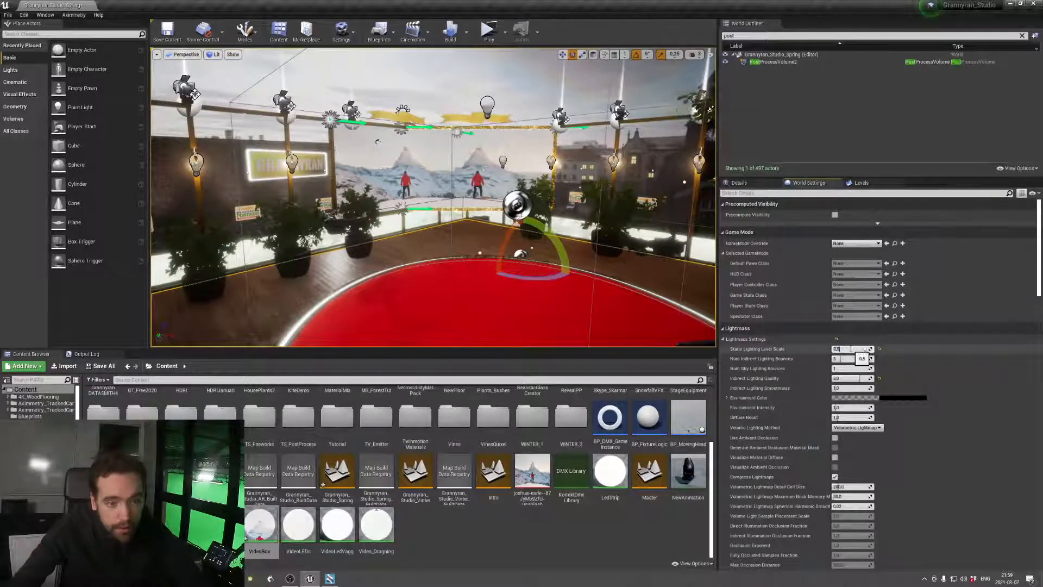
{"action": "type", "text": "0,4"}
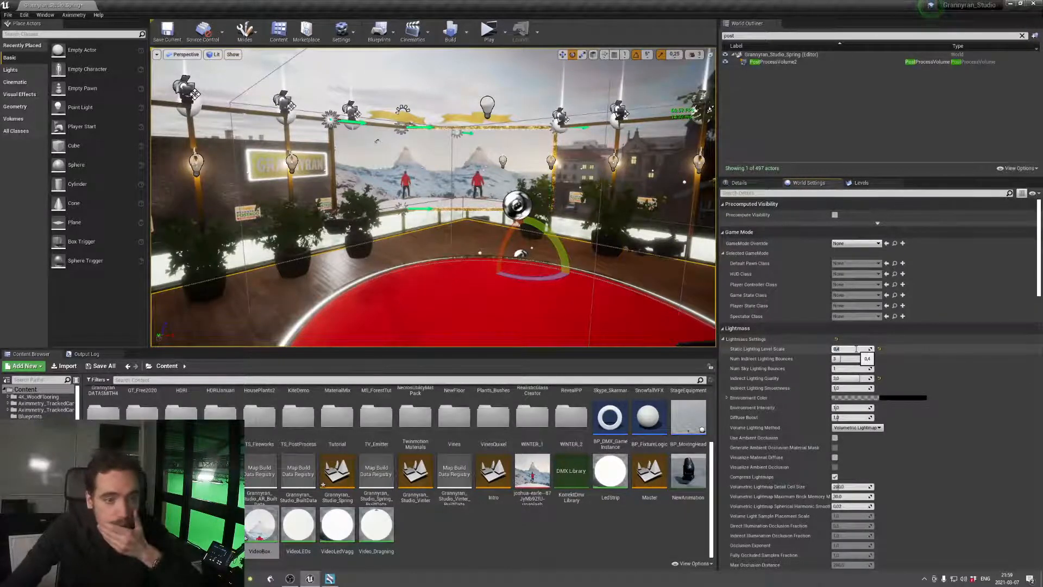
{"action": "key", "text": "Return"}
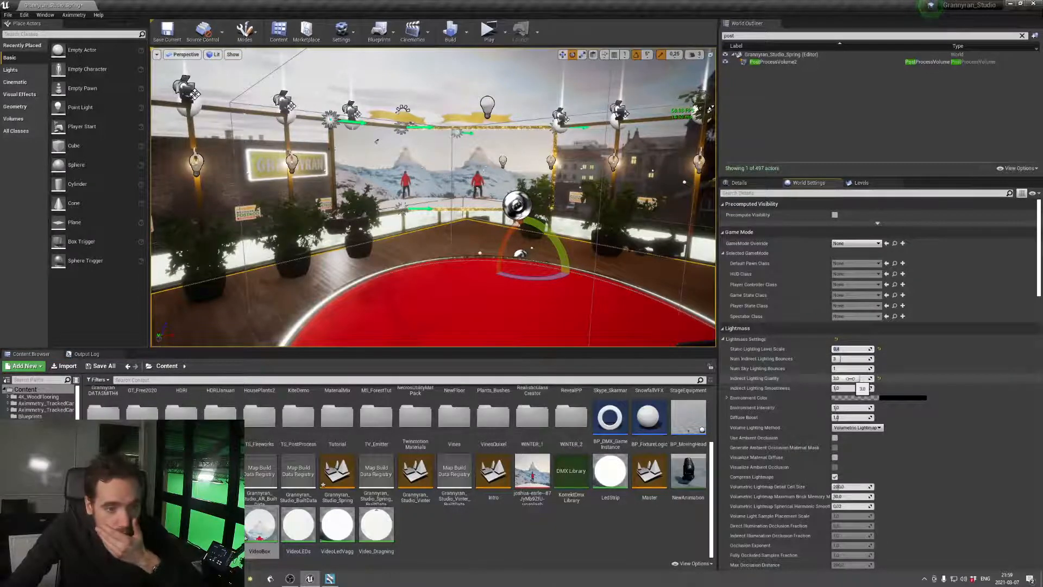
{"action": "left_click", "coordinate": [851, 379]}
{"action": "type", "text": "4,0"}
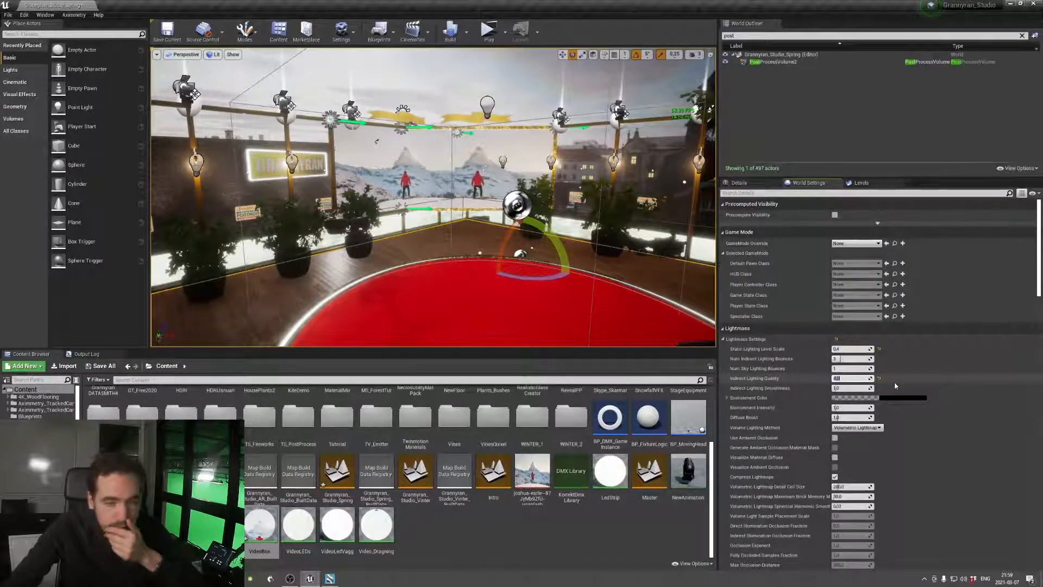
{"action": "key", "text": "Return"}
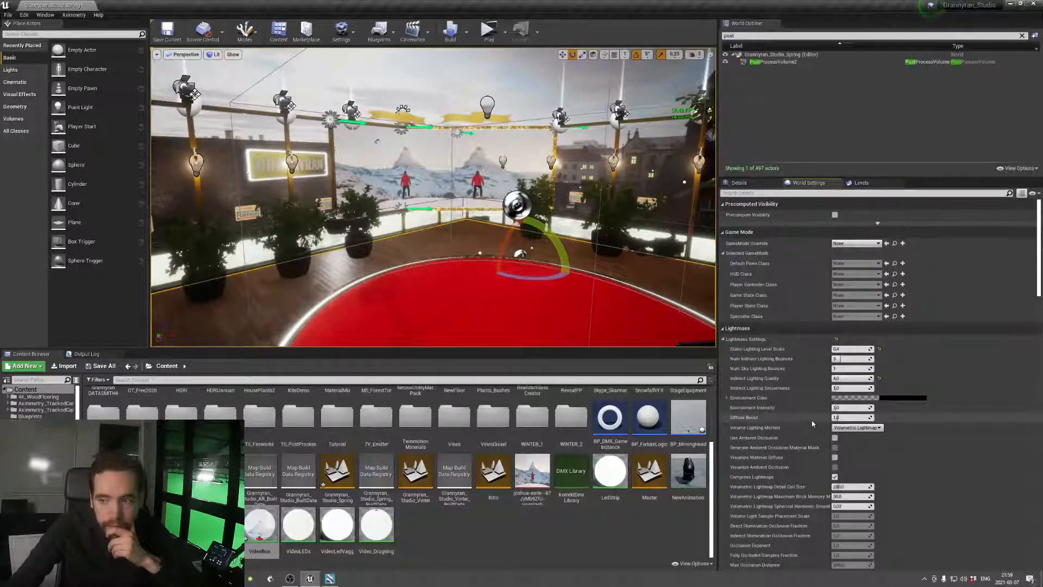
Save the level and start a full build of all levels, including the lighting
{"action": "scroll", "coordinate": [813, 423], "scroll_direction": "down", "scroll_amount": 5}
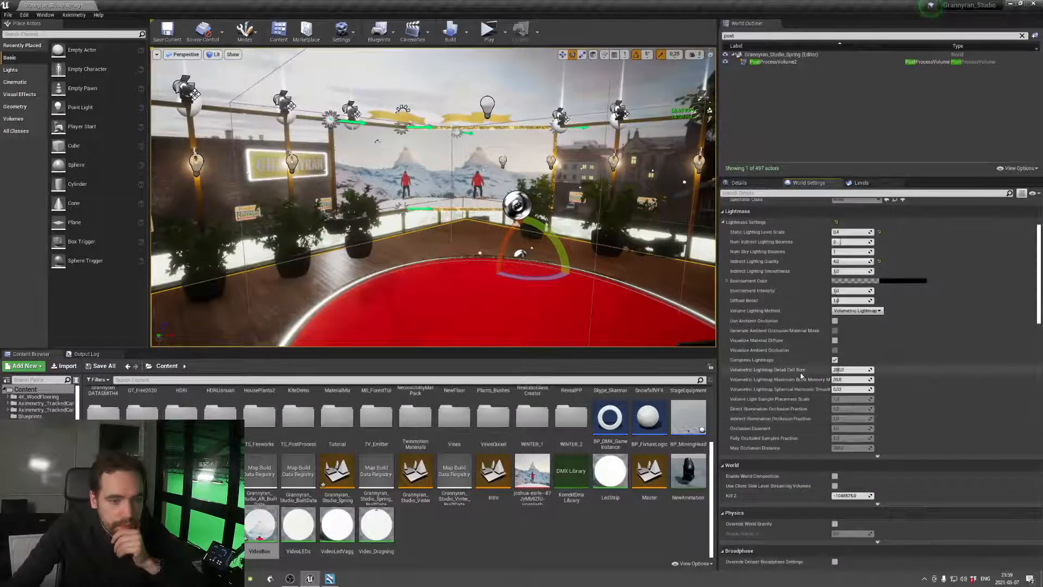
{"action": "scroll", "coordinate": [801, 375], "scroll_direction": "up", "scroll_amount": 3}
{"action": "key", "text": "ctrl+s"}
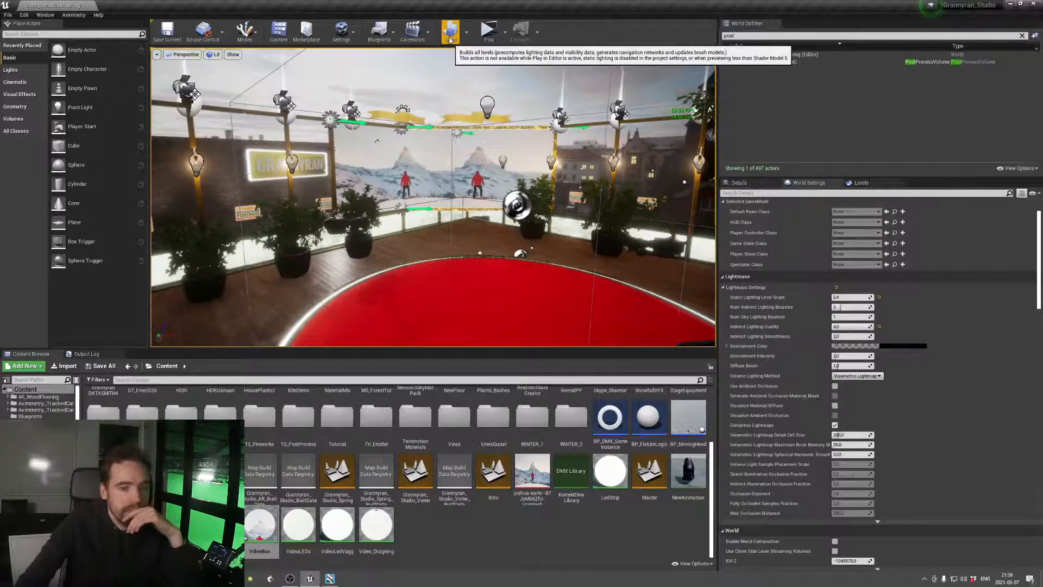
{"action": "left_click", "coordinate": [450, 36]}
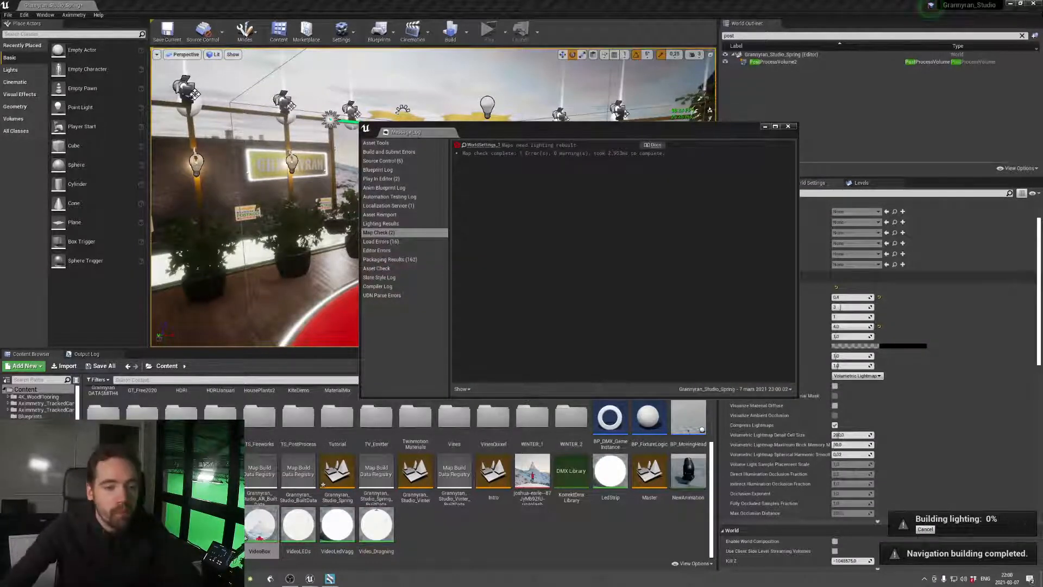
Bring up Swarm Agent and check the progress of the lighting build
{"action": "left_click", "coordinate": [925, 579]}
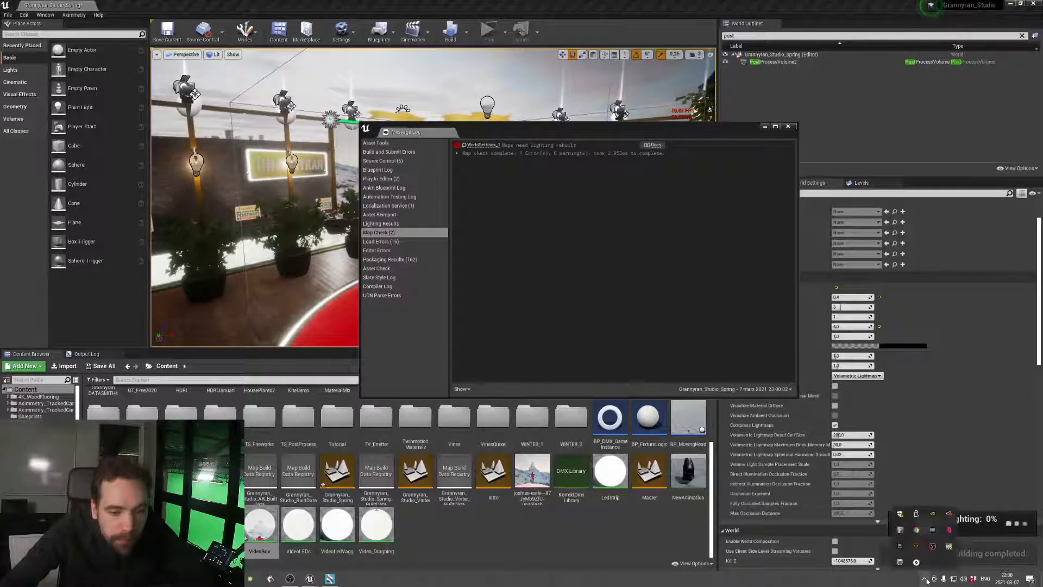
{"action": "left_click", "coordinate": [917, 547]}
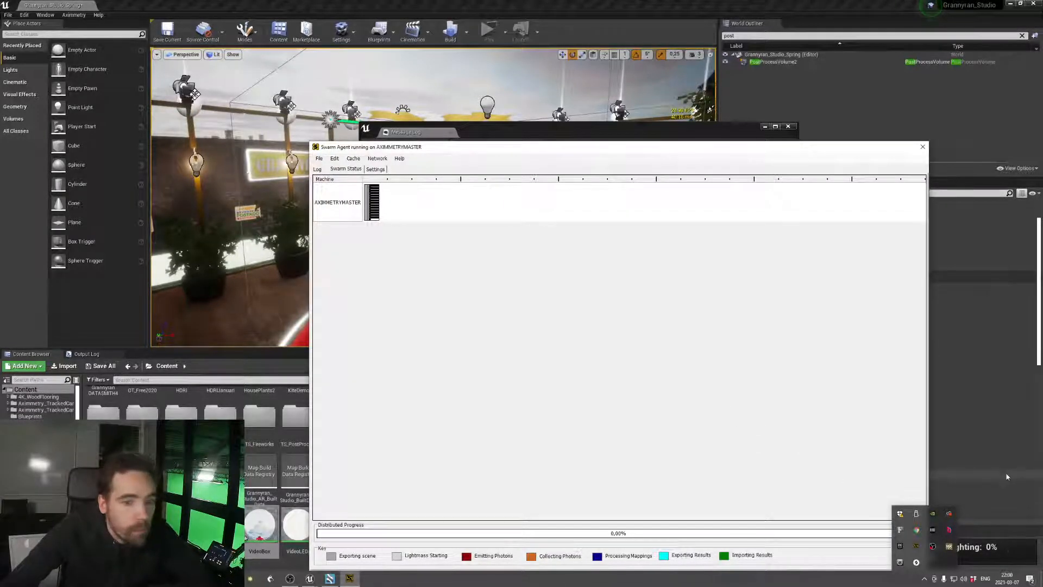
{"action": "left_click", "coordinate": [350, 578]}
{"action": "left_click", "coordinate": [351, 579]}
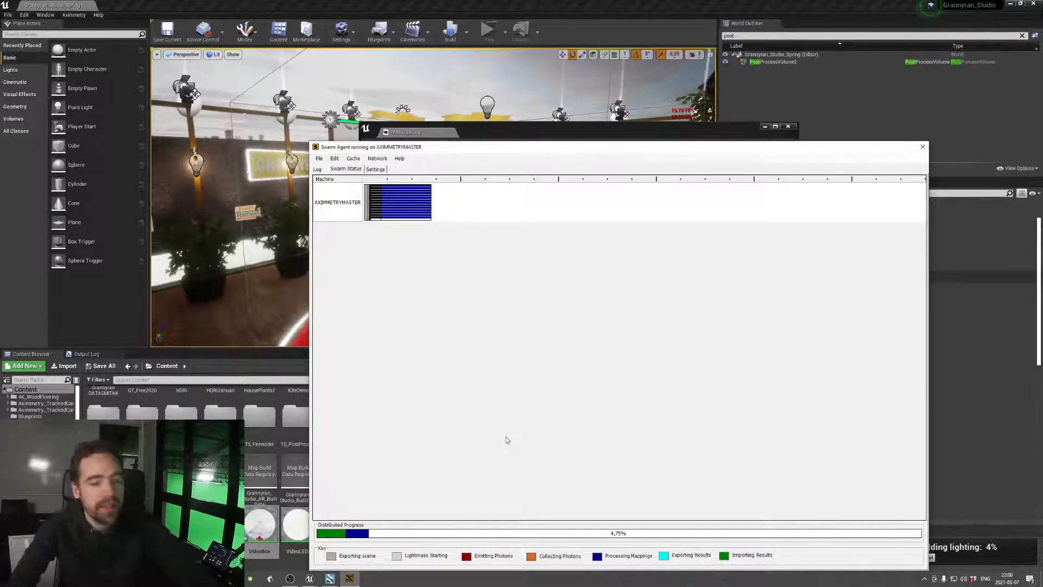
{"action": "left_click", "coordinate": [924, 579]}
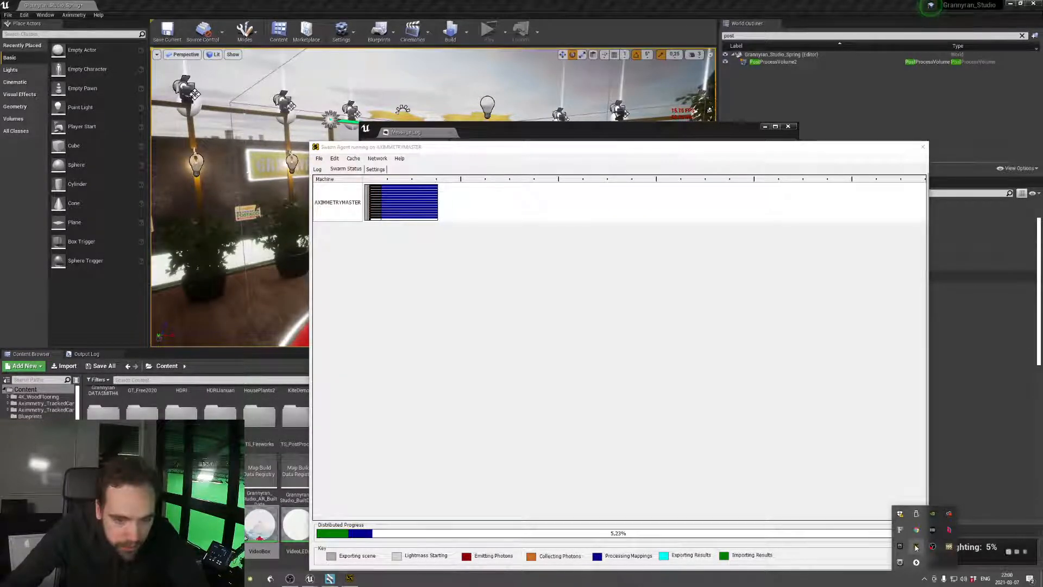
{"action": "left_click", "coordinate": [916, 547]}
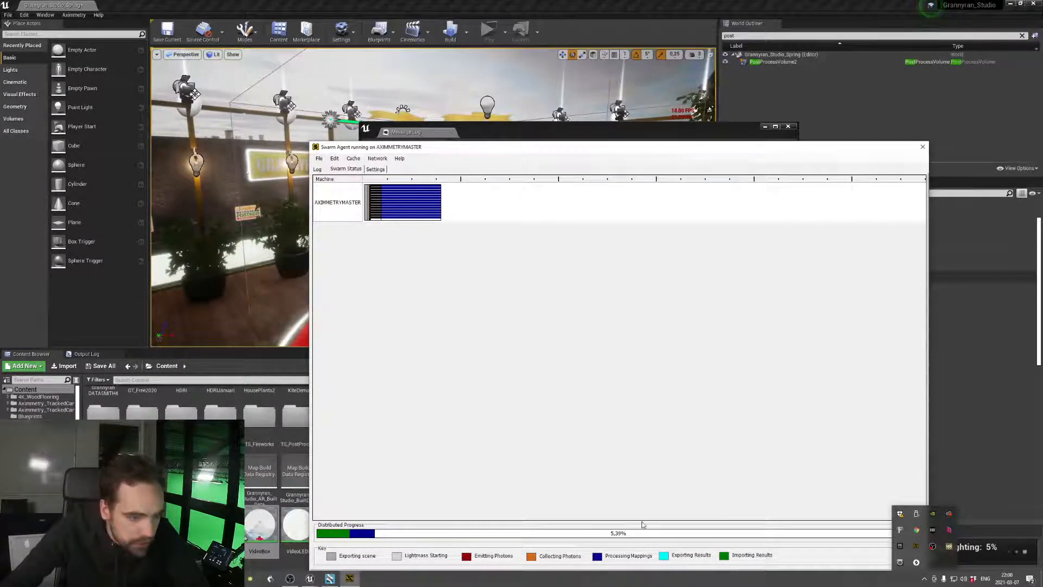
Check the build progress in the Unreal editor, and look over Swarm Agent's settings and swarm status
{"action": "left_click", "coordinate": [612, 496]}
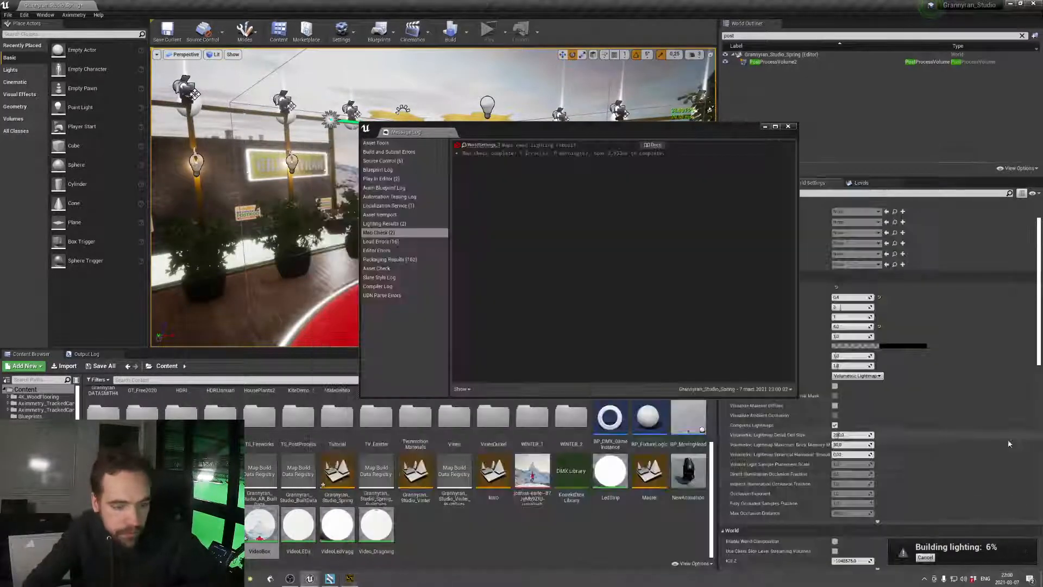
{"action": "left_click", "coordinate": [1009, 439]}
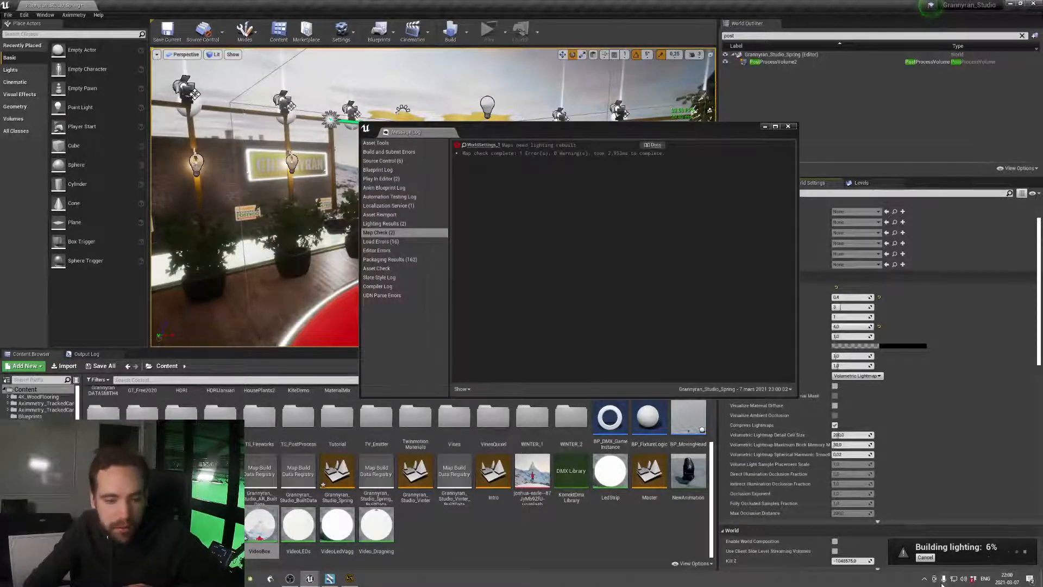
{"action": "left_click", "coordinate": [349, 578]}
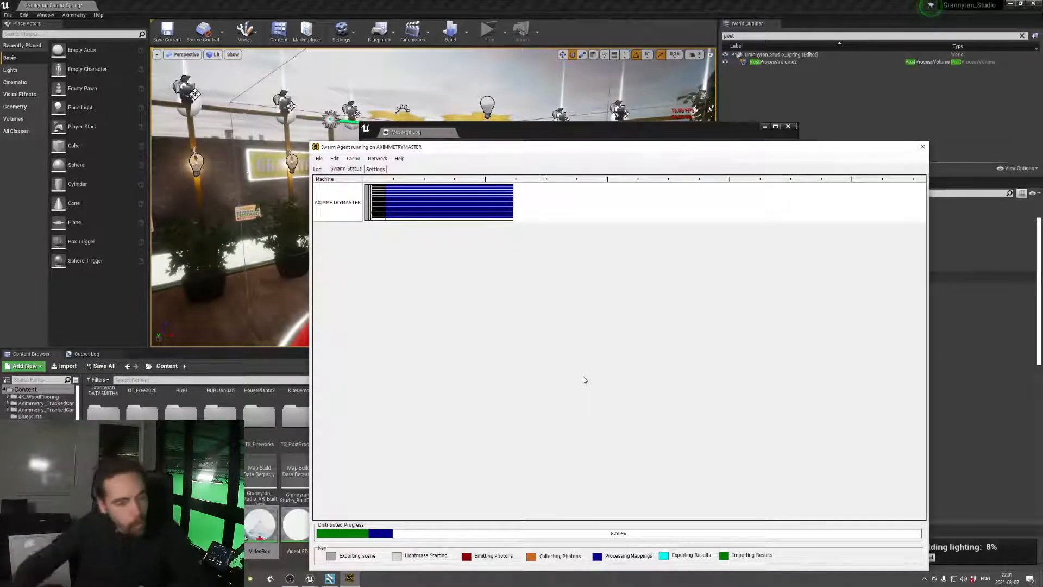
{"action": "left_click", "coordinate": [376, 169]}
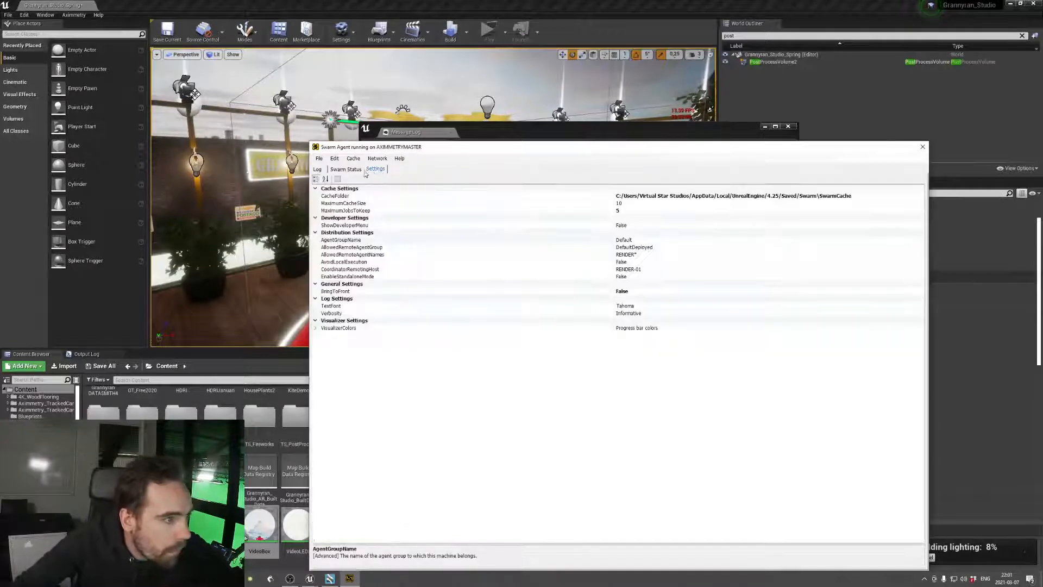
{"action": "left_click", "coordinate": [346, 169]}
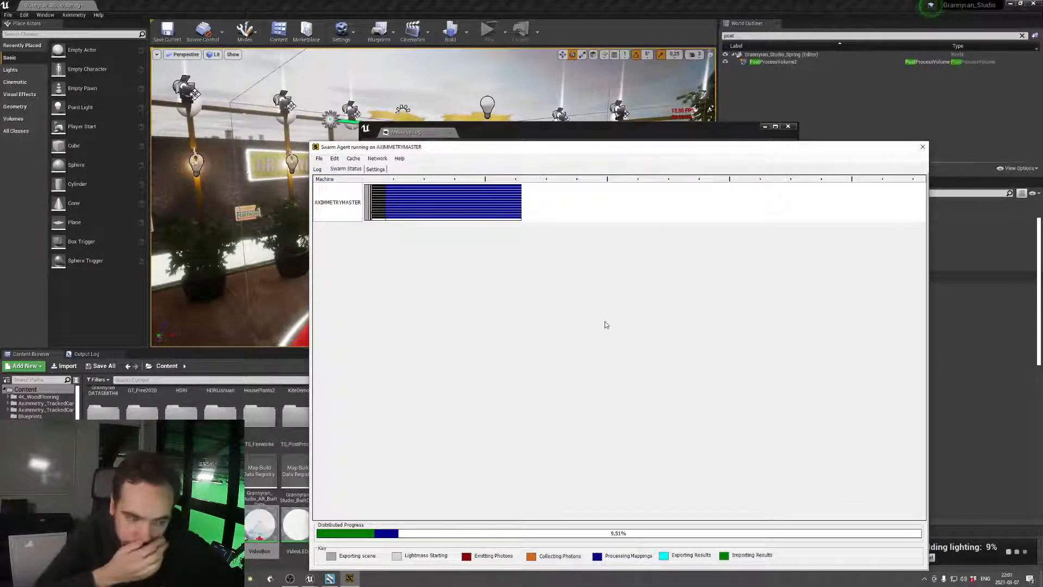
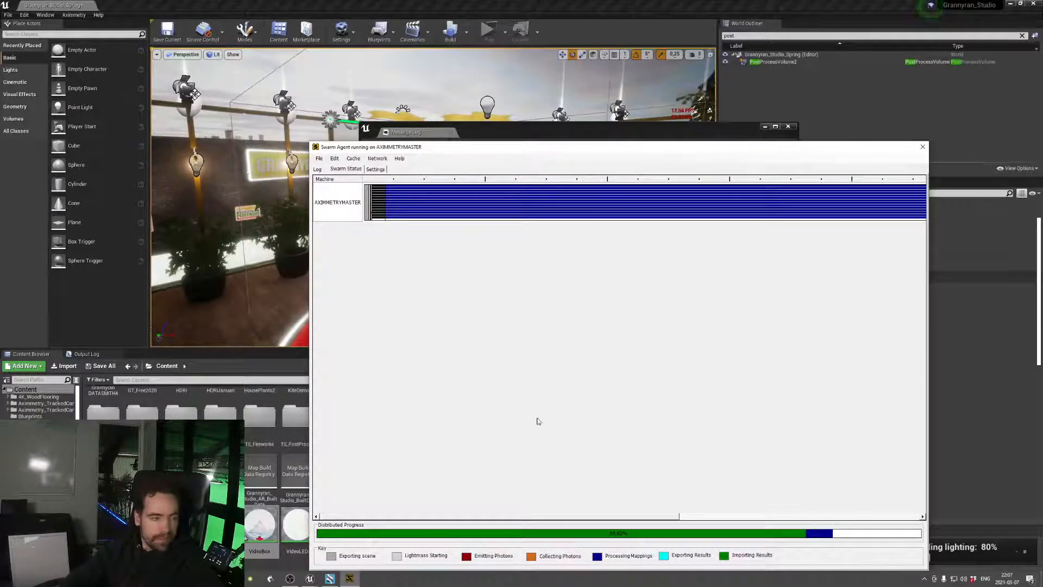
Switch to Aximmetry Composer and look over the studio flow, the Skype out Multicam node and the MAIN control board
{"action": "left_click", "coordinate": [330, 578]}
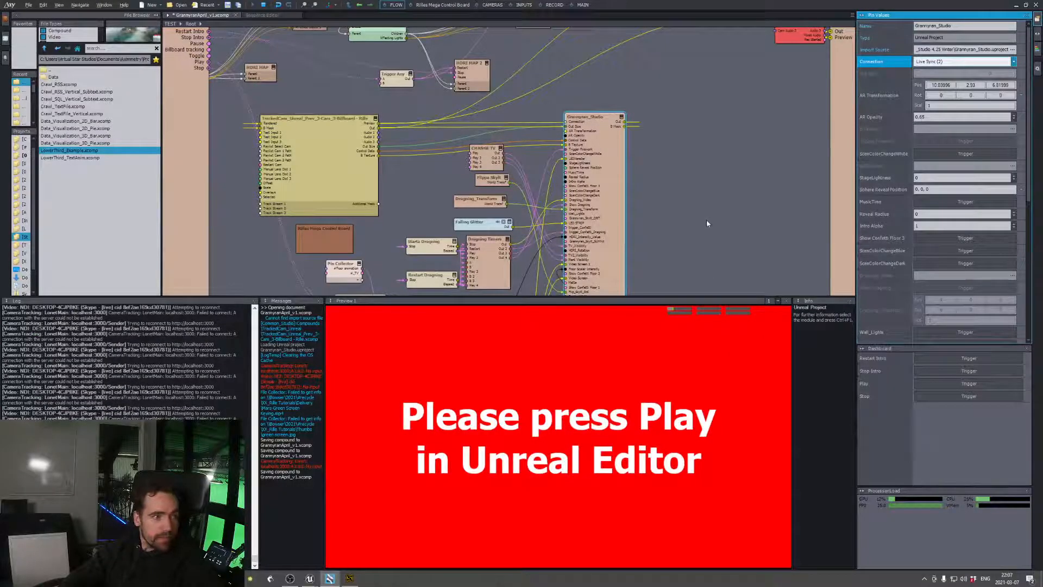
{"action": "scroll", "coordinate": [706, 224], "scroll_direction": "down", "scroll_amount": 3}
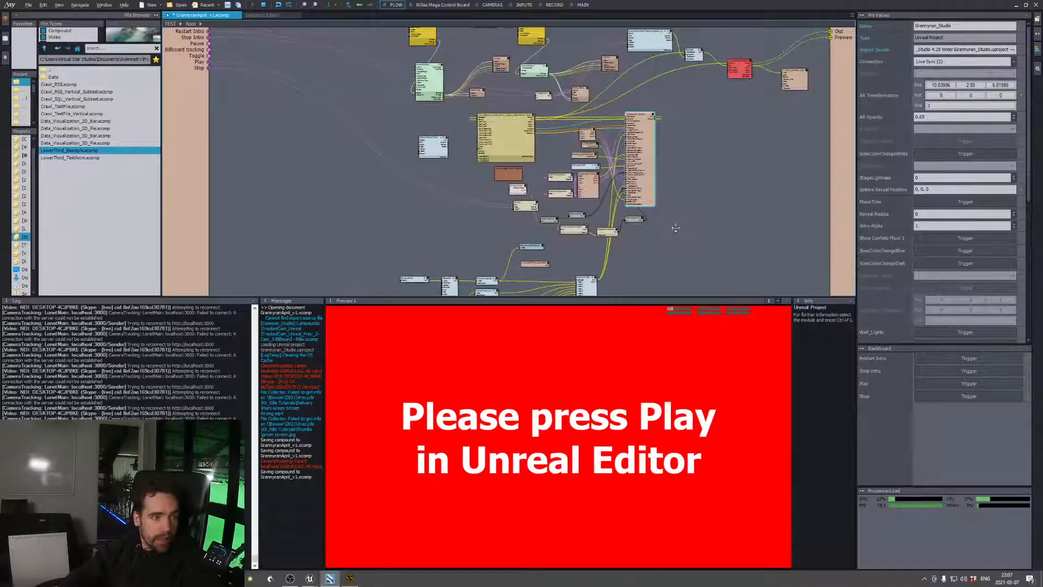
{"action": "scroll", "coordinate": [676, 229], "scroll_direction": "up", "scroll_amount": 5}
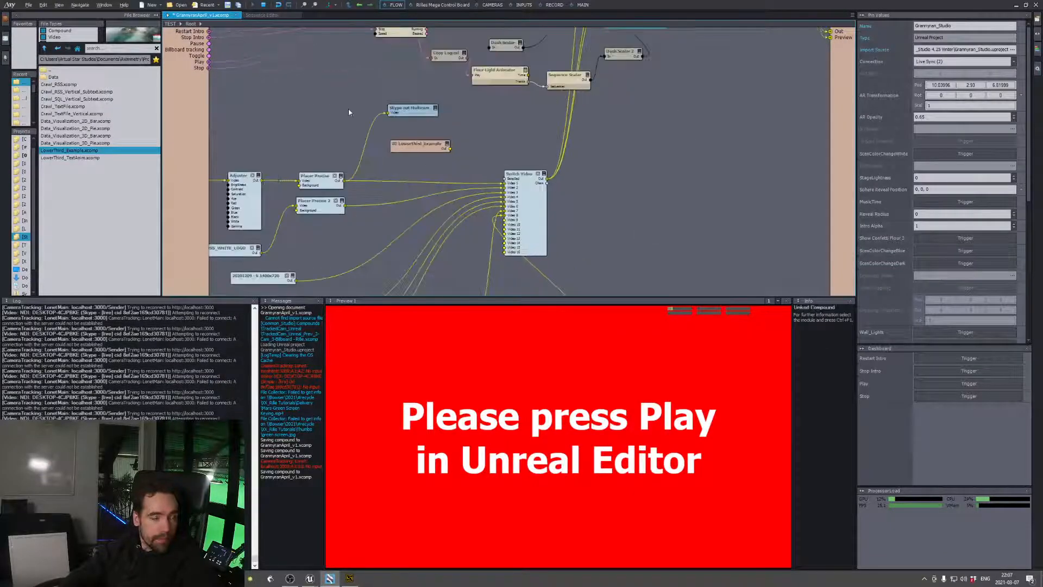
{"action": "left_click", "coordinate": [427, 110]}
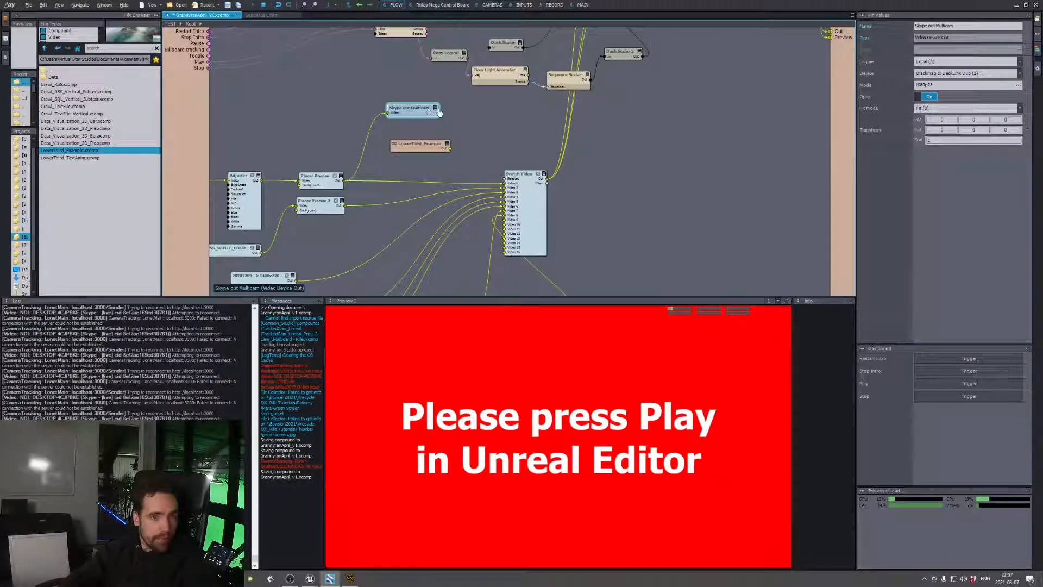
{"action": "middle_click_drag", "start_coordinate": [675, 137], "coordinate": [621, 238]}
{"action": "middle_click_drag", "start_coordinate": [688, 155], "coordinate": [650, 257]}
{"action": "middle_click_drag", "start_coordinate": [668, 144], "coordinate": [702, 205]}
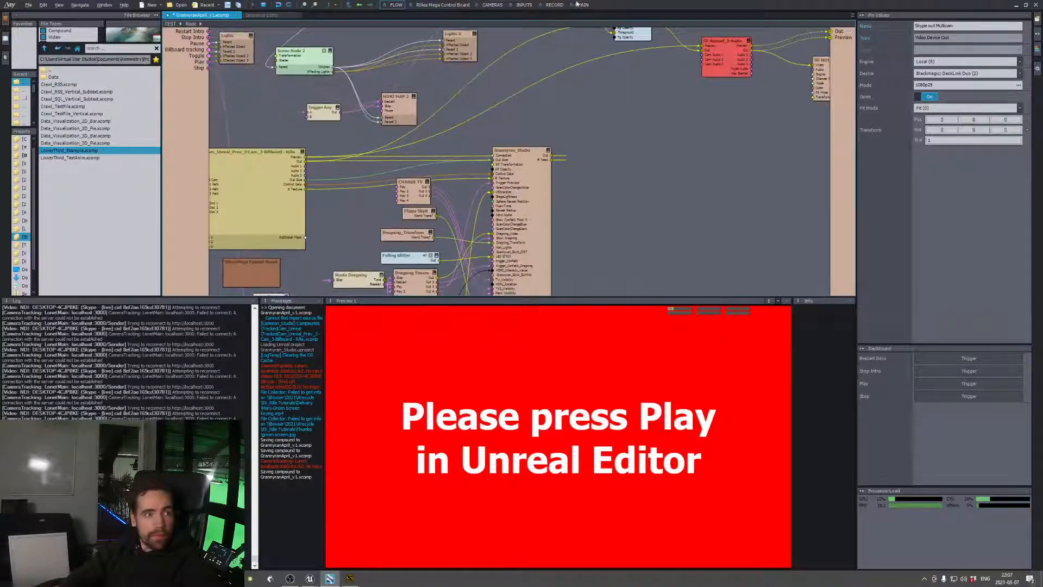
{"action": "left_click", "coordinate": [583, 5]}
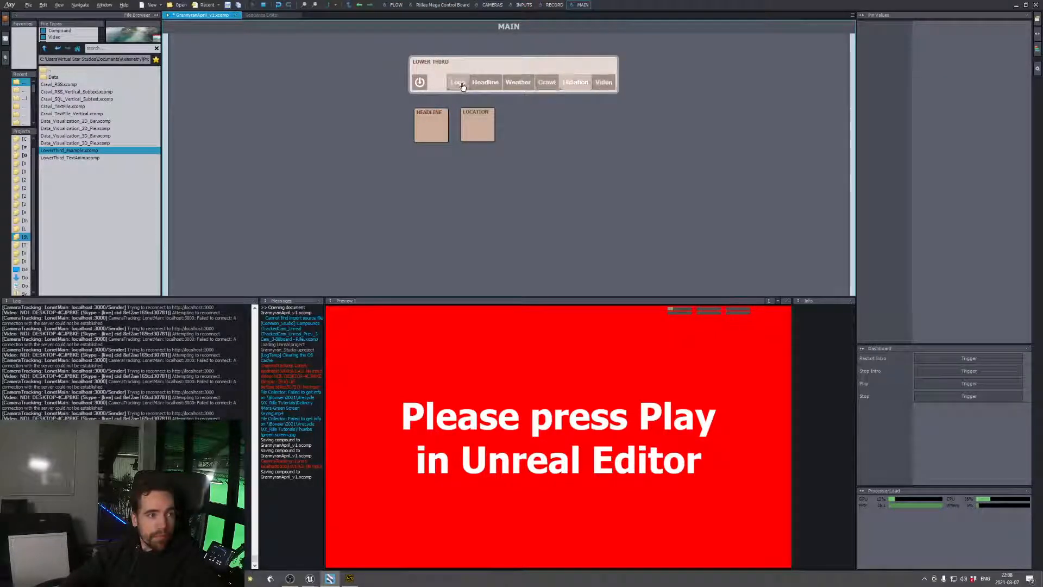
{"action": "left_click", "coordinate": [394, 5]}
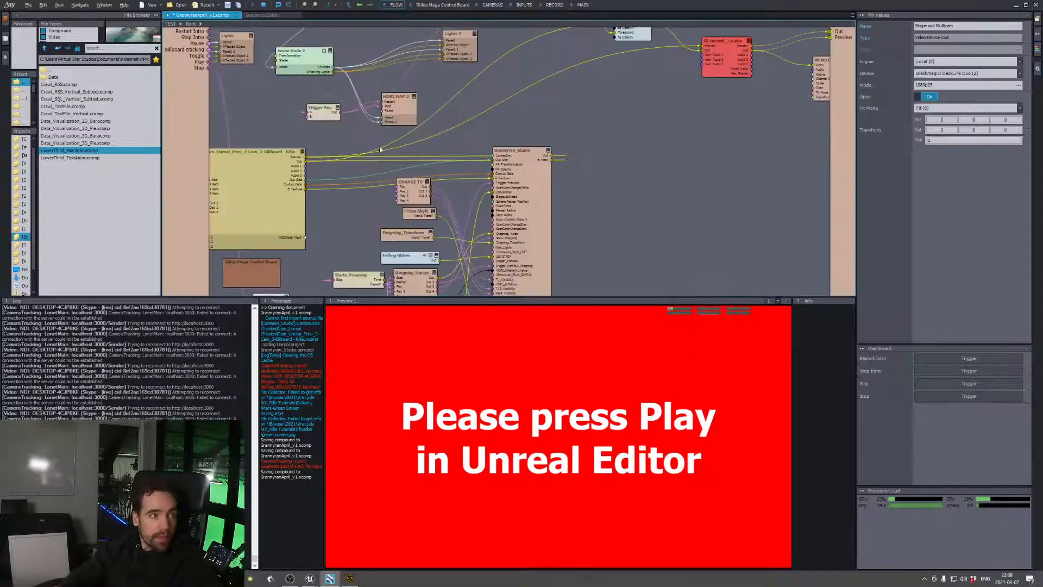
Connect the LowerThird_Example compound's output to the root flow's Preview output
{"action": "middle_click_drag", "start_coordinate": [683, 127], "coordinate": [722, 124]}
{"action": "middle_click_drag", "start_coordinate": [432, 192], "coordinate": [449, 116]}
{"action": "scroll", "coordinate": [449, 116], "scroll_direction": "down", "scroll_amount": 2}
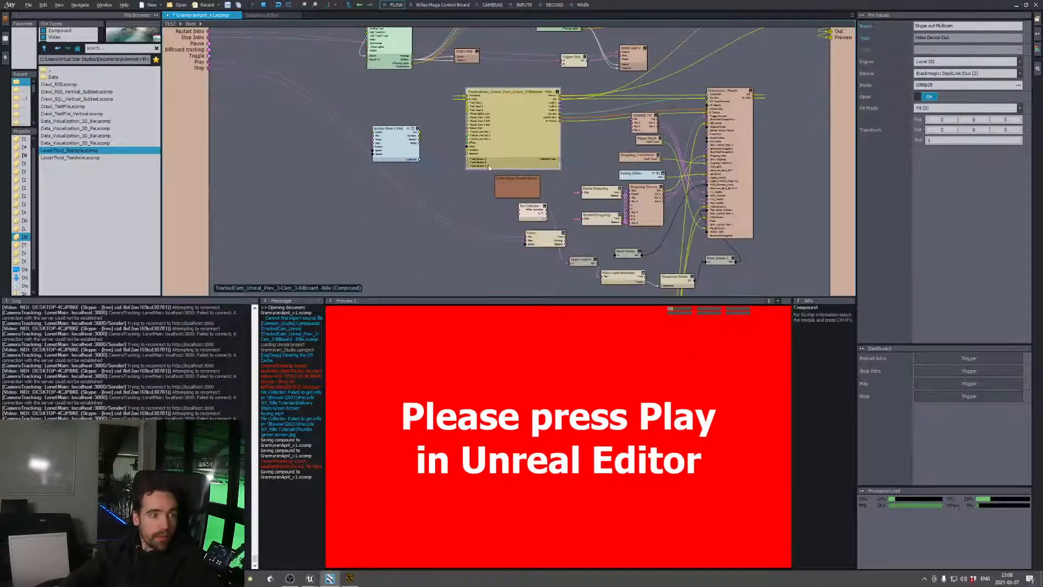
{"action": "middle_click_drag", "start_coordinate": [472, 245], "coordinate": [493, 143]}
{"action": "middle_click_drag", "start_coordinate": [485, 196], "coordinate": [484, 143]}
{"action": "scroll", "coordinate": [618, 161], "scroll_direction": "up", "scroll_amount": 2}
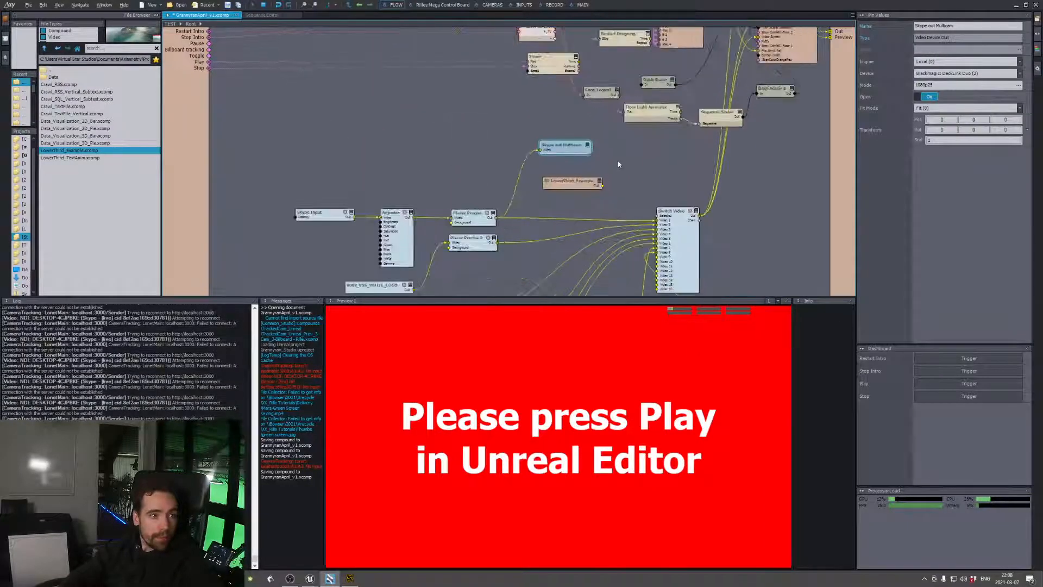
{"action": "left_click", "coordinate": [582, 186]}
{"action": "left_click_drag", "start_coordinate": [603, 186], "coordinate": [830, 37]}
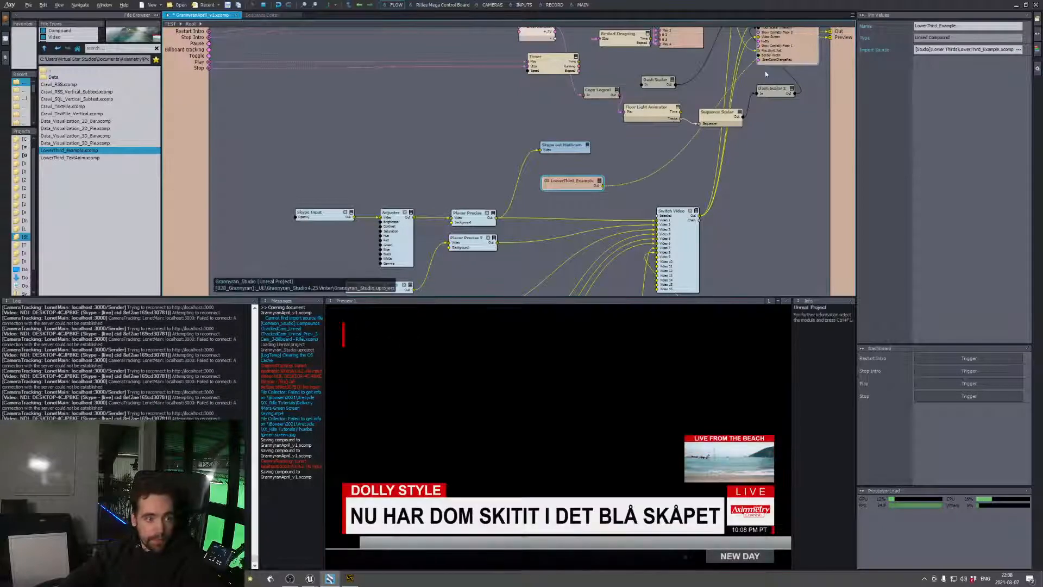
Open the MAIN control board and toggle the Headline and Location elements of the lower third
{"action": "left_click", "coordinate": [582, 4]}
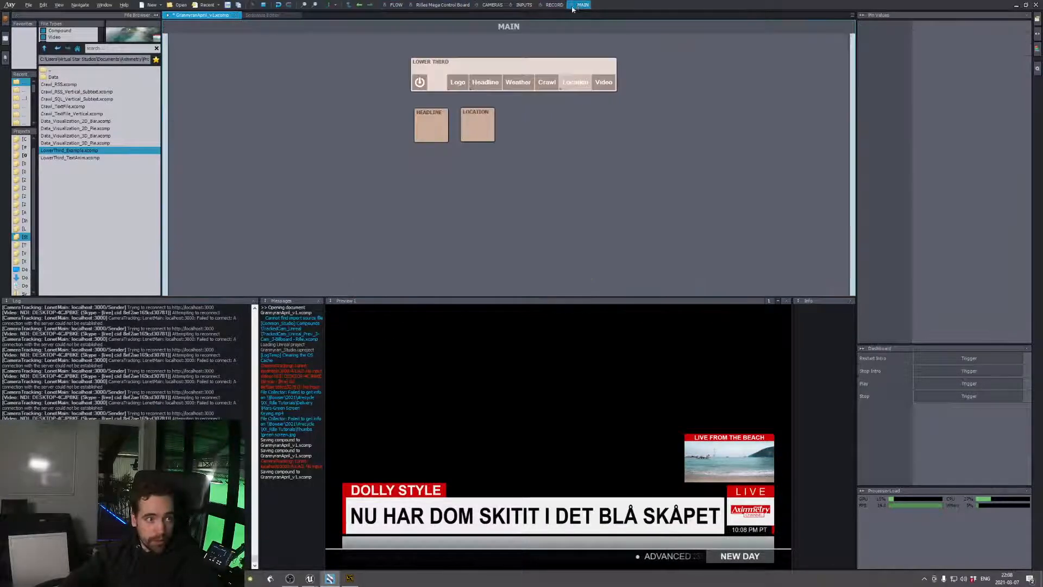
{"action": "left_click", "coordinate": [479, 83]}
{"action": "left_click", "coordinate": [576, 83]}
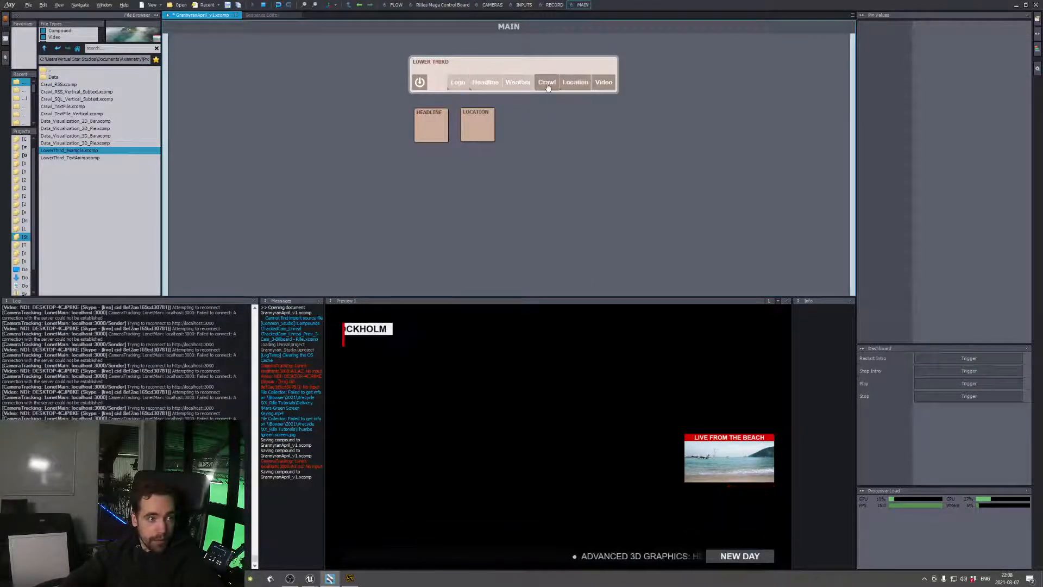
{"action": "left_click", "coordinate": [576, 83]}
Try the Logo, Headline, Weather, Crawl and Location graphics one at a time, leaving only Location enabled
{"action": "left_click", "coordinate": [457, 83]}
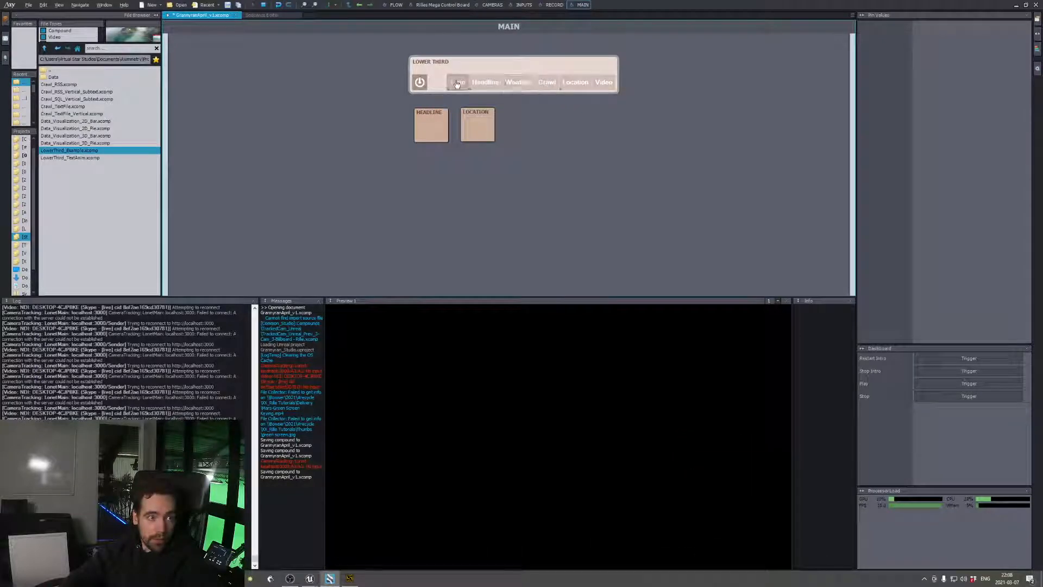
{"action": "left_click", "coordinate": [457, 83]}
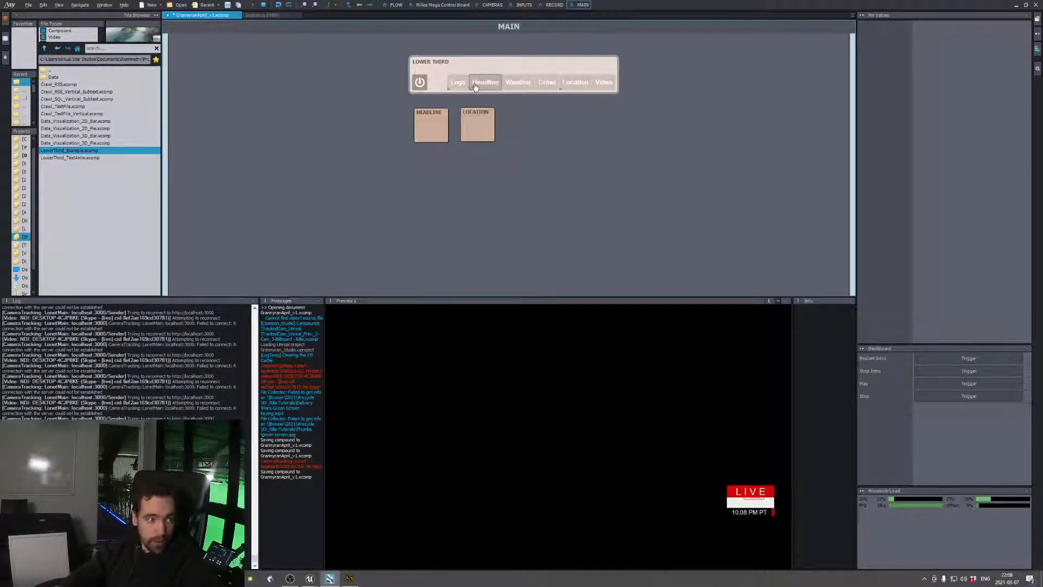
{"action": "left_click", "coordinate": [485, 83]}
{"action": "left_click", "coordinate": [485, 83]}
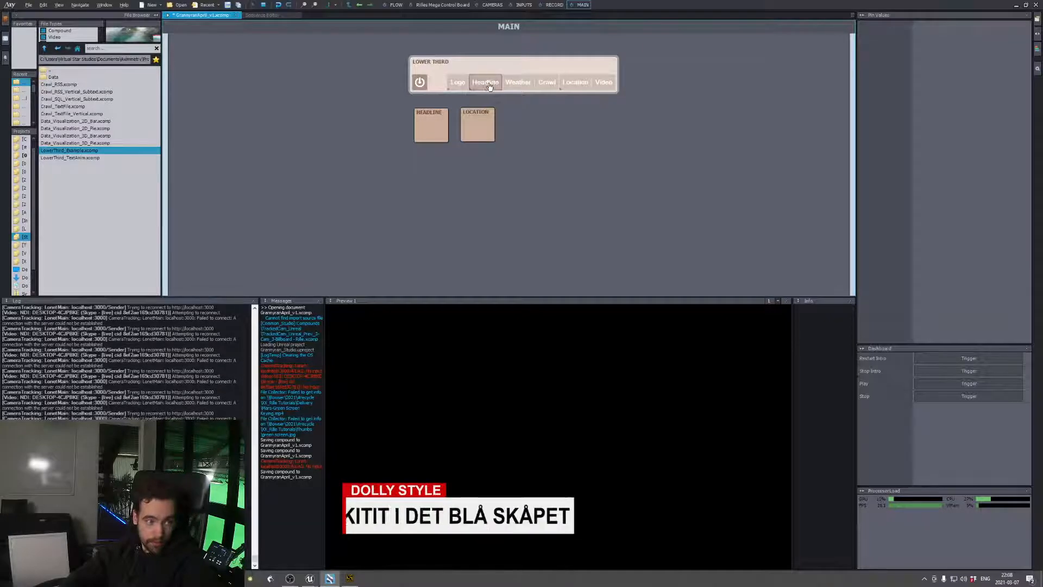
{"action": "left_click", "coordinate": [514, 83]}
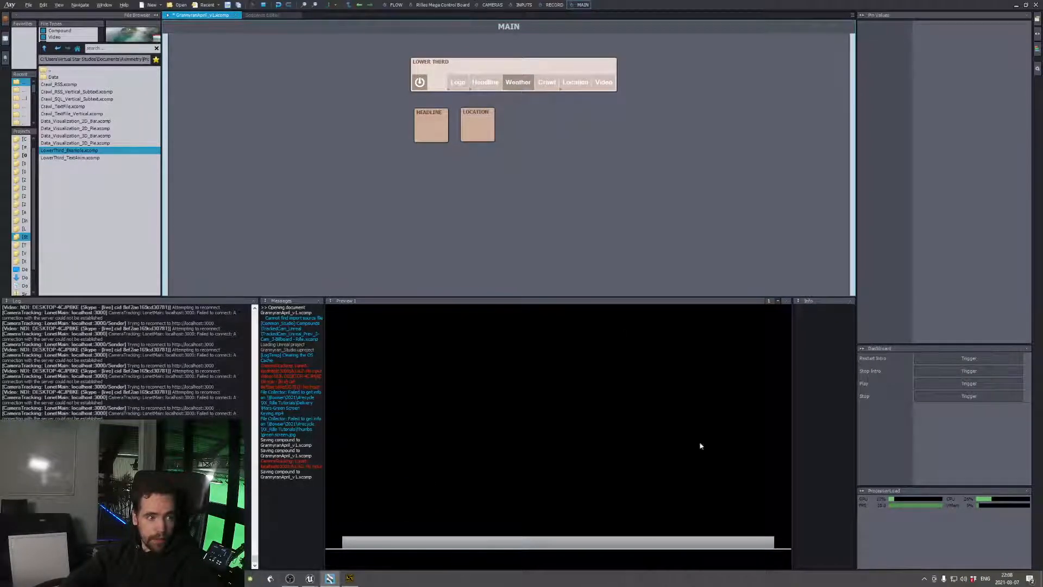
{"action": "left_click", "coordinate": [524, 85]}
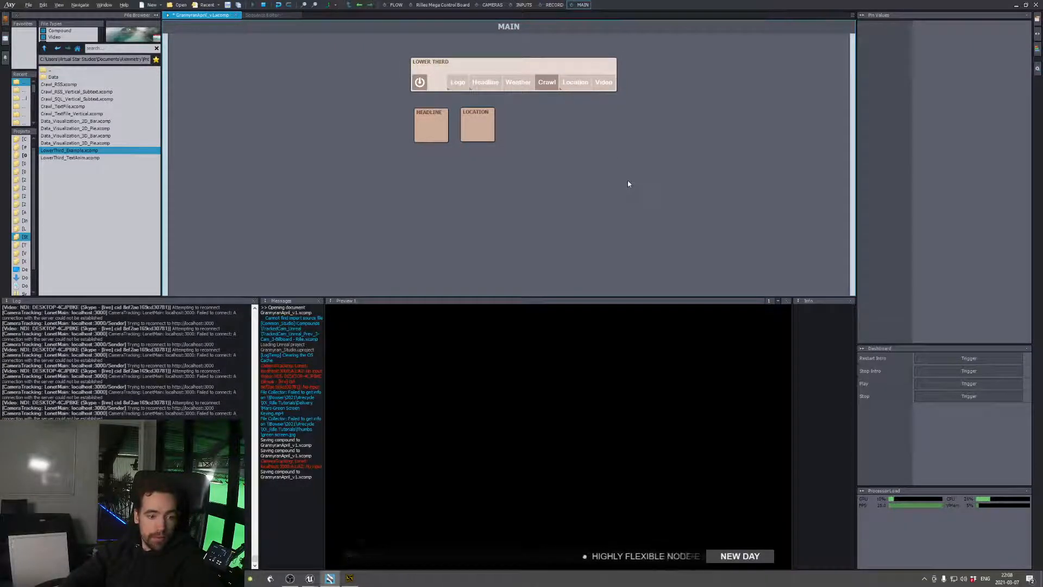
{"action": "left_click", "coordinate": [576, 82]}
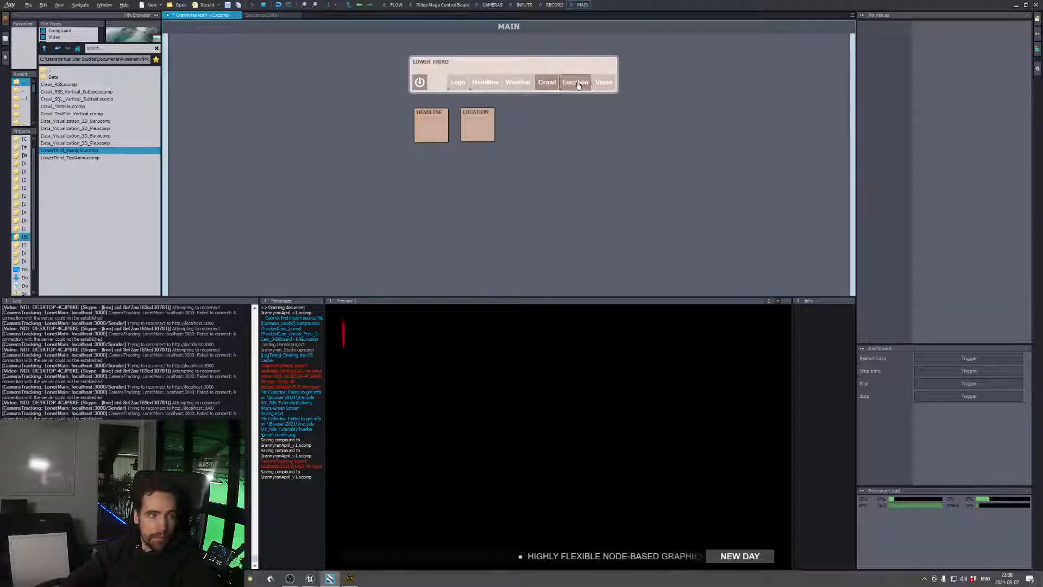
{"action": "left_click", "coordinate": [548, 83]}
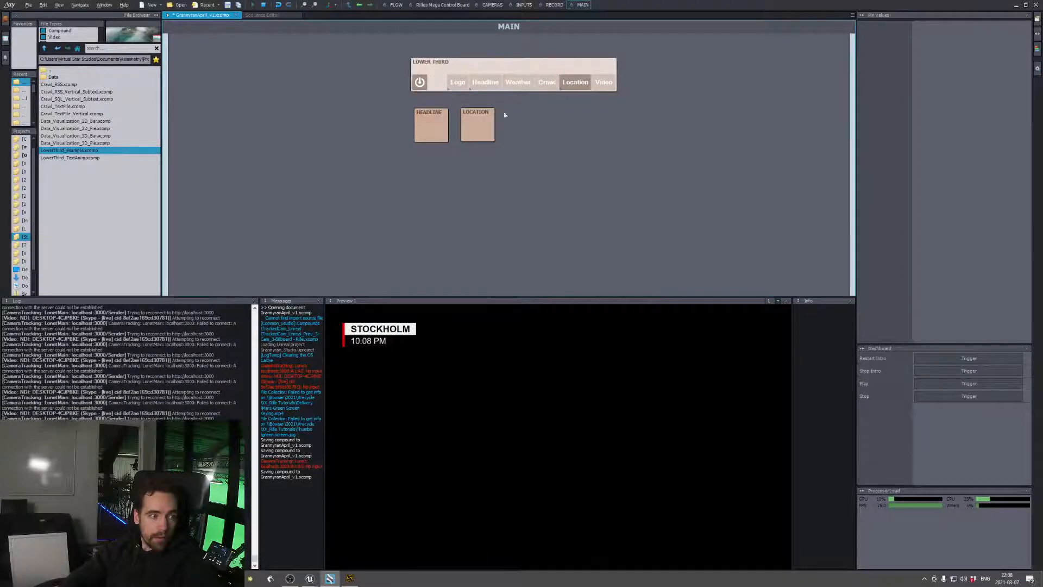
Check the HEADLINE and LOCATION panels' settings and switch the whole lower third off
{"action": "left_click", "coordinate": [436, 139]}
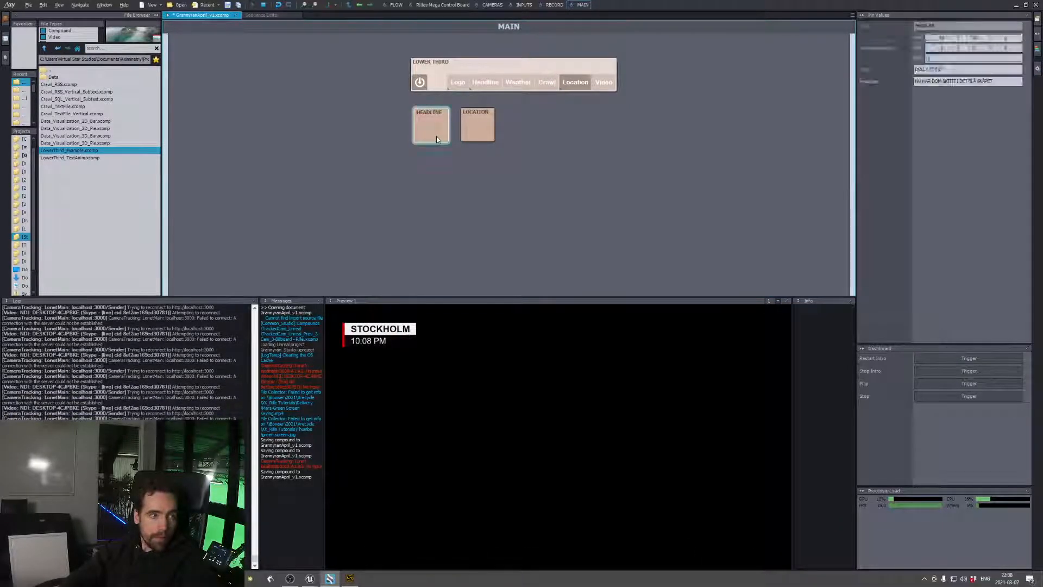
{"action": "left_click", "coordinate": [485, 137]}
{"action": "left_click", "coordinate": [420, 82]}
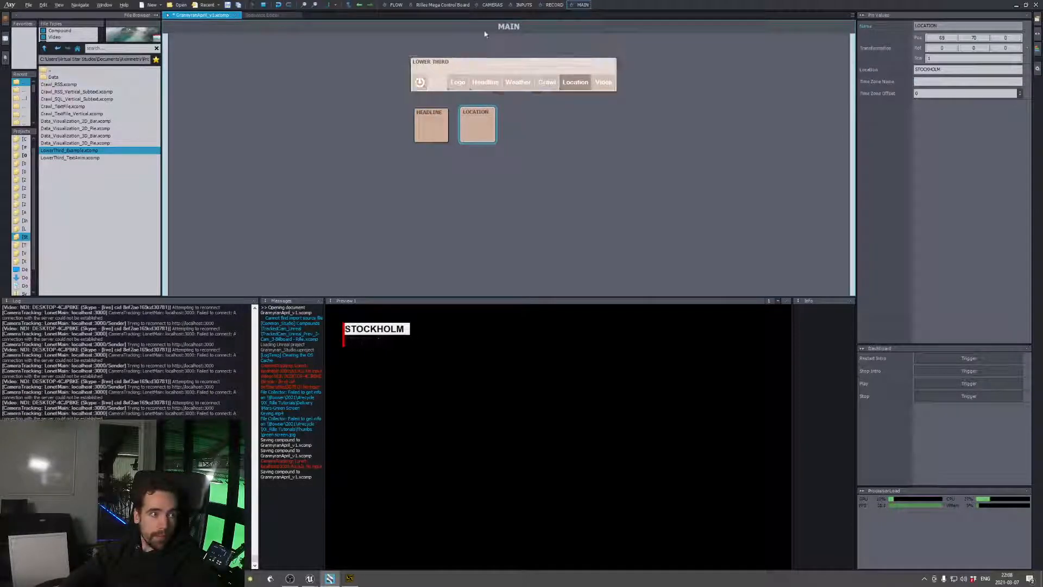
Return to the flow, open the linked LowerThird_Example compound for in-place editing and select its LOWER THIRD pin collector
{"action": "left_click", "coordinate": [394, 5]}
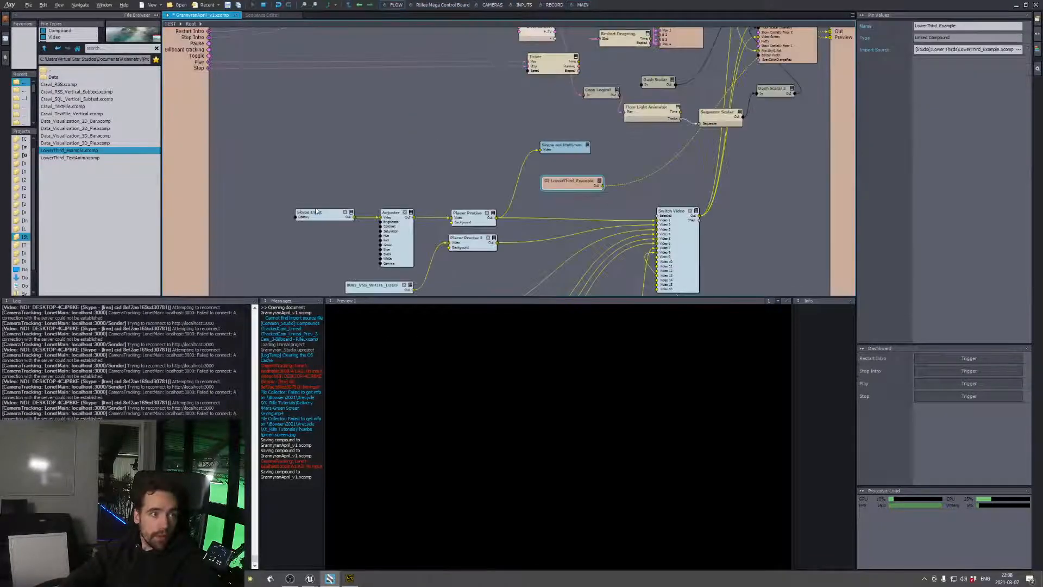
{"action": "right_click", "coordinate": [577, 184]}
{"action": "left_click", "coordinate": [579, 190]}
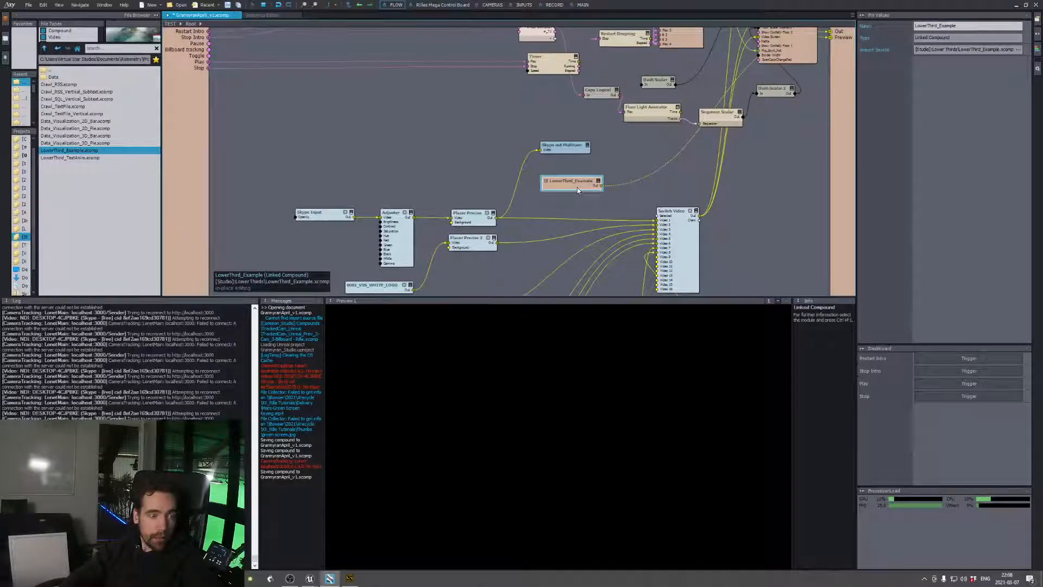
{"action": "double_click", "coordinate": [578, 185]}
{"action": "scroll", "coordinate": [368, 142], "scroll_direction": "down", "scroll_amount": 3}
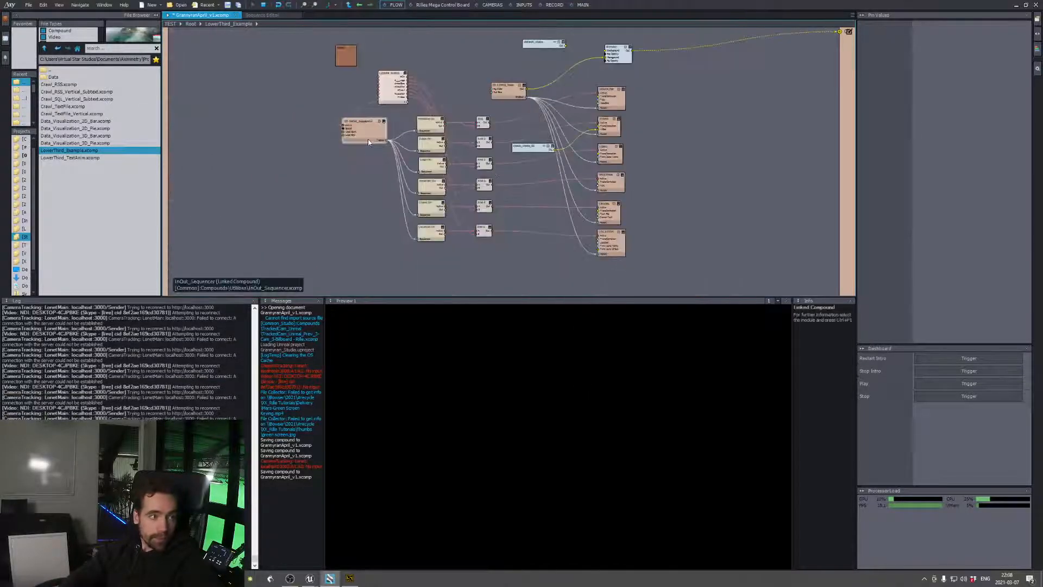
{"action": "scroll", "coordinate": [369, 143], "scroll_direction": "up", "scroll_amount": 3}
{"action": "left_click", "coordinate": [420, 116]}
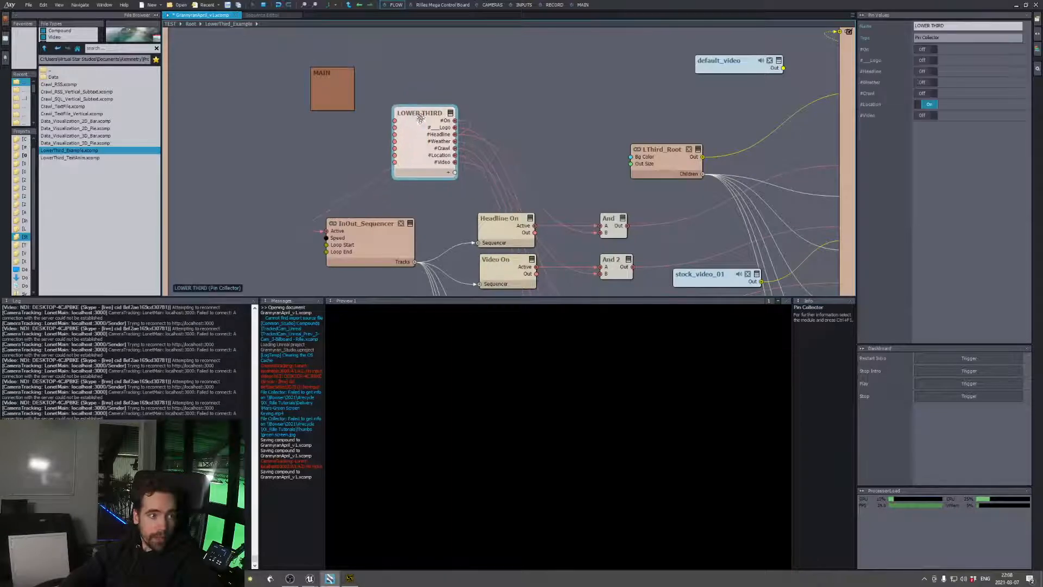
Compare the LOWER THIRD pin collector's pins in the flow with its controls on the MAIN board
{"action": "left_click", "coordinate": [583, 5]}
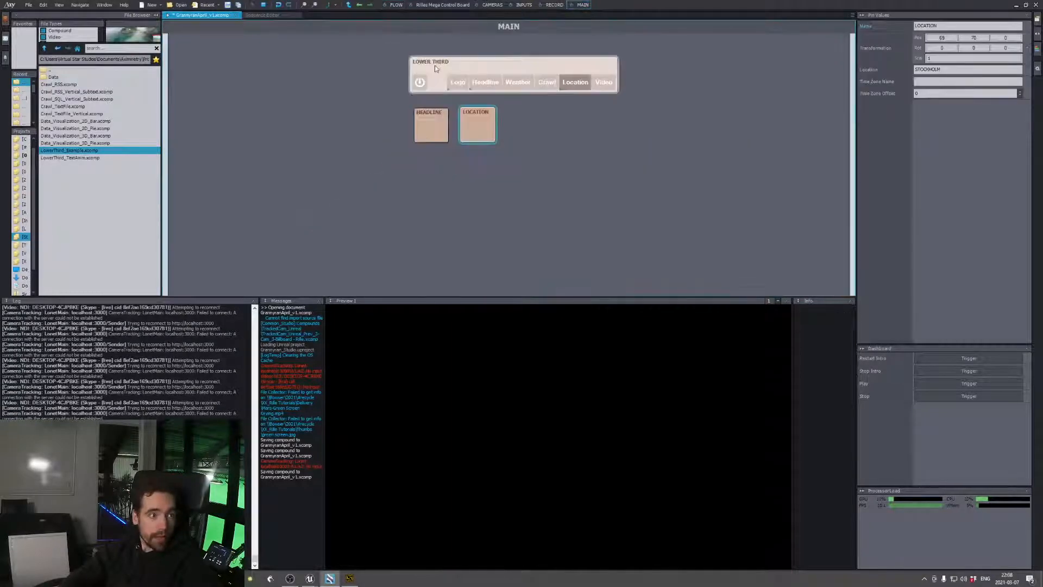
{"action": "left_click", "coordinate": [394, 4]}
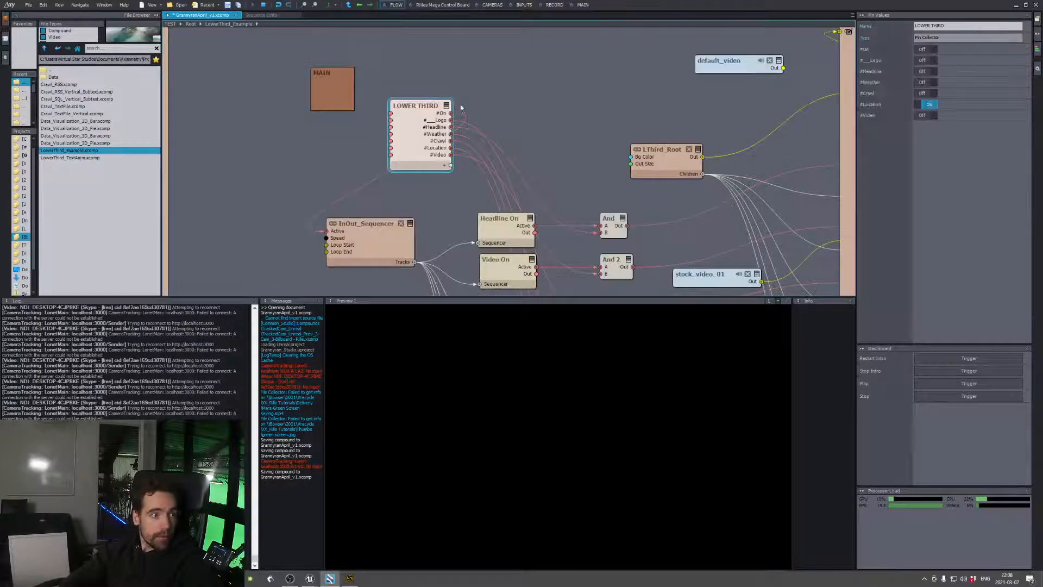
{"action": "left_click", "coordinate": [589, 5]}
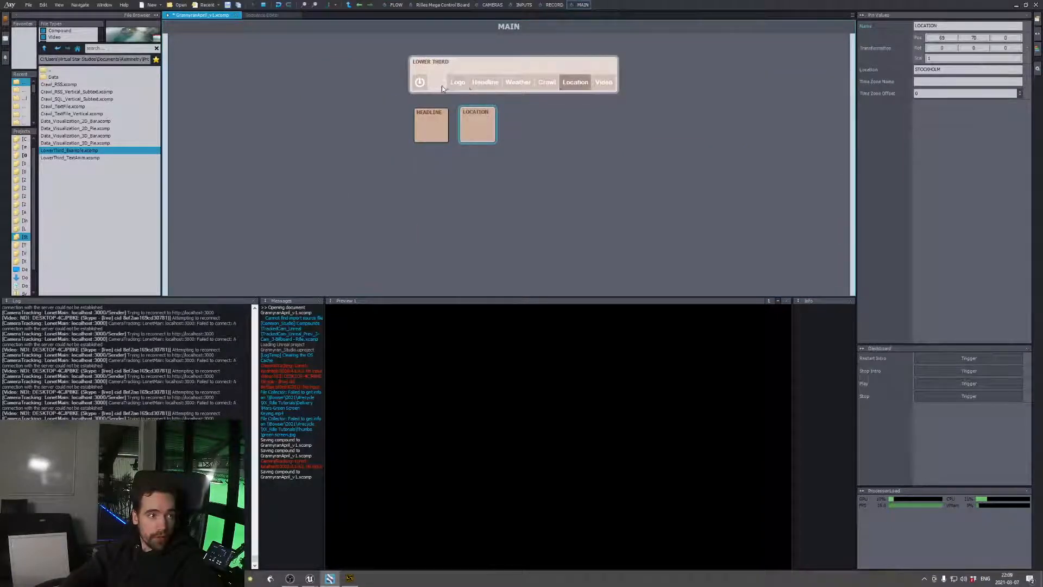
{"action": "left_click", "coordinate": [397, 5]}
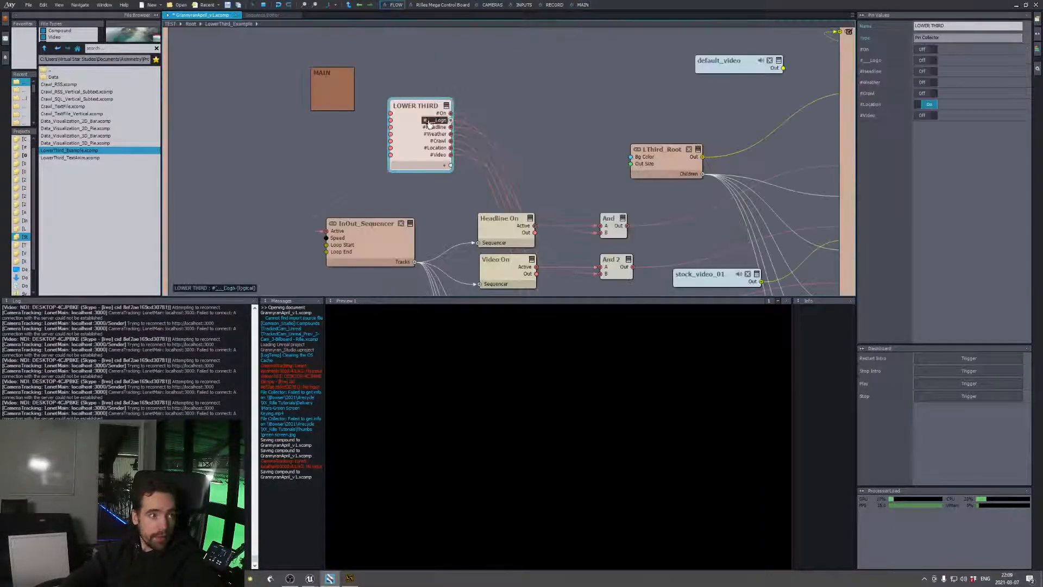
Expose the LOWER THIRD pin collector's Logo pin on the compound and check the MAIN board
{"action": "right_click", "coordinate": [432, 125]}
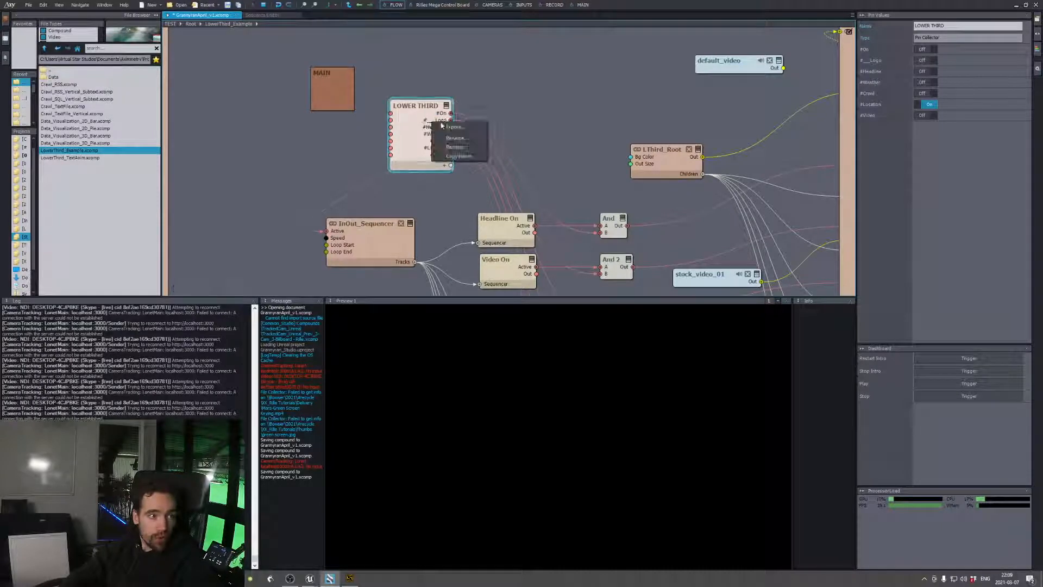
{"action": "left_click", "coordinate": [456, 128]}
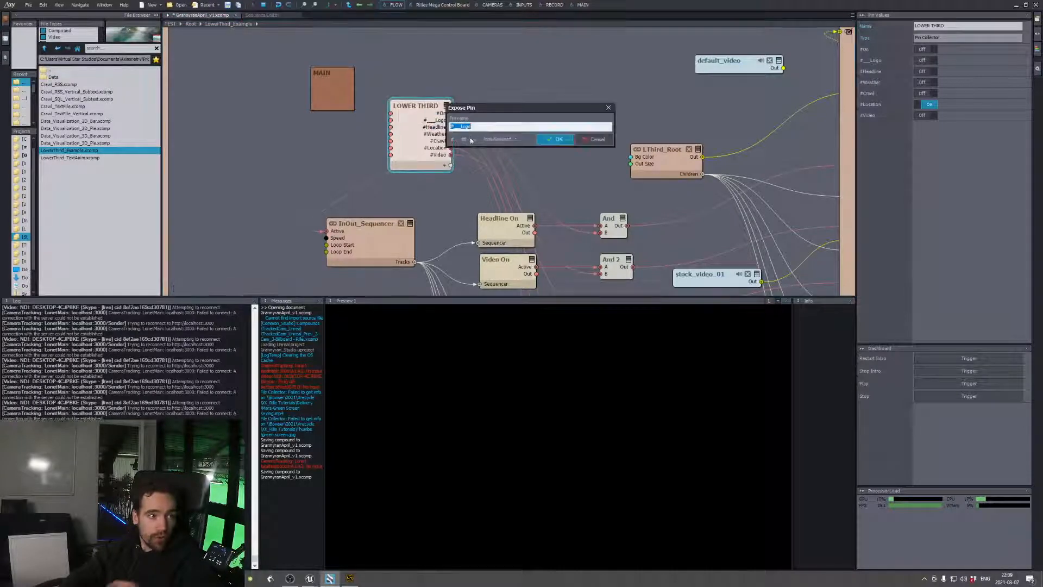
{"action": "left_click", "coordinate": [555, 141]}
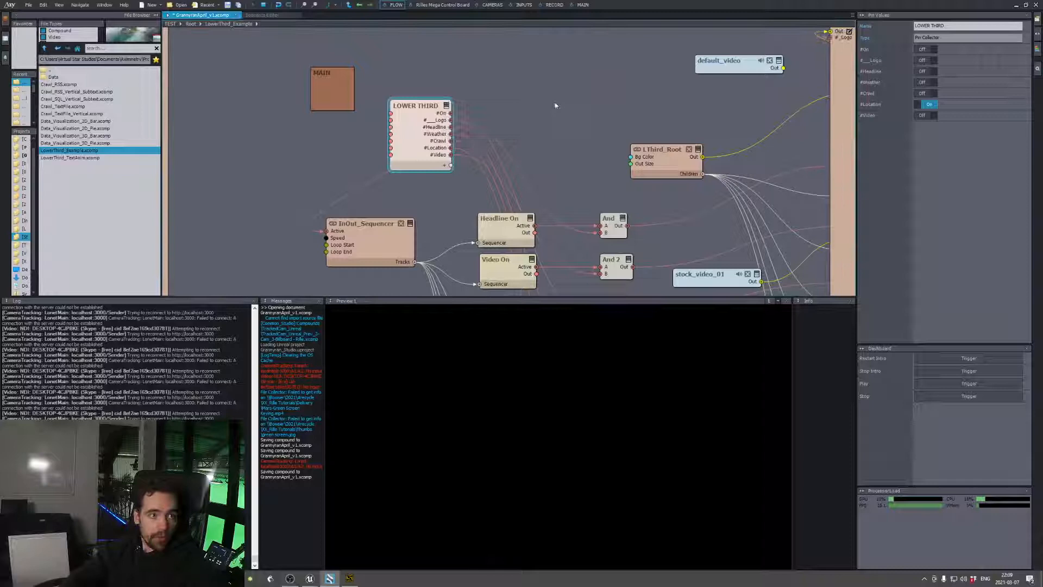
{"action": "left_click", "coordinate": [582, 5]}
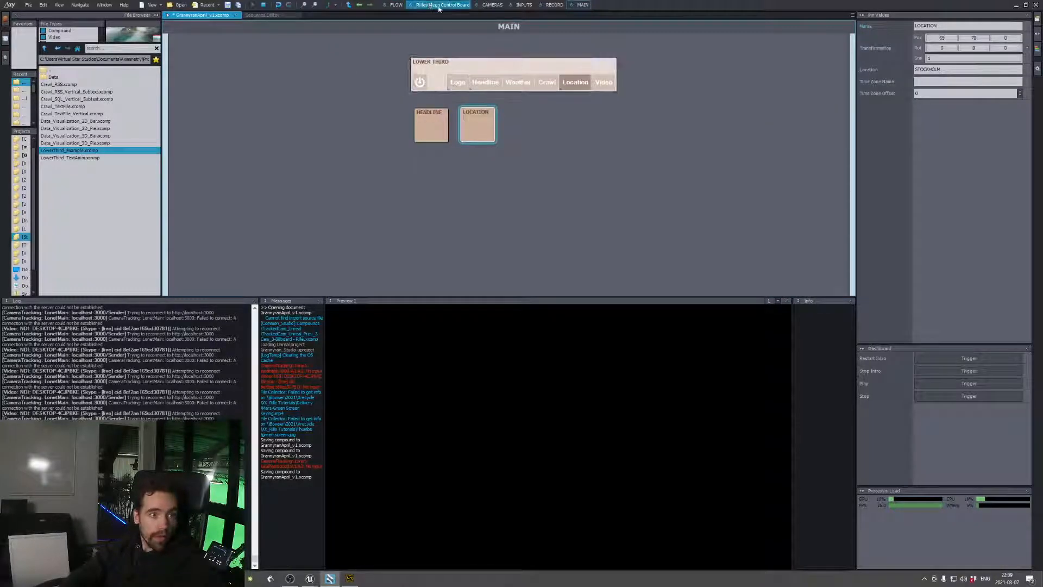
Rename the LOWER THIRD pin collector's Logo pin to #_Logo and check the button spacing on the MAIN board
{"action": "left_click", "coordinate": [392, 5]}
{"action": "right_click", "coordinate": [436, 120]}
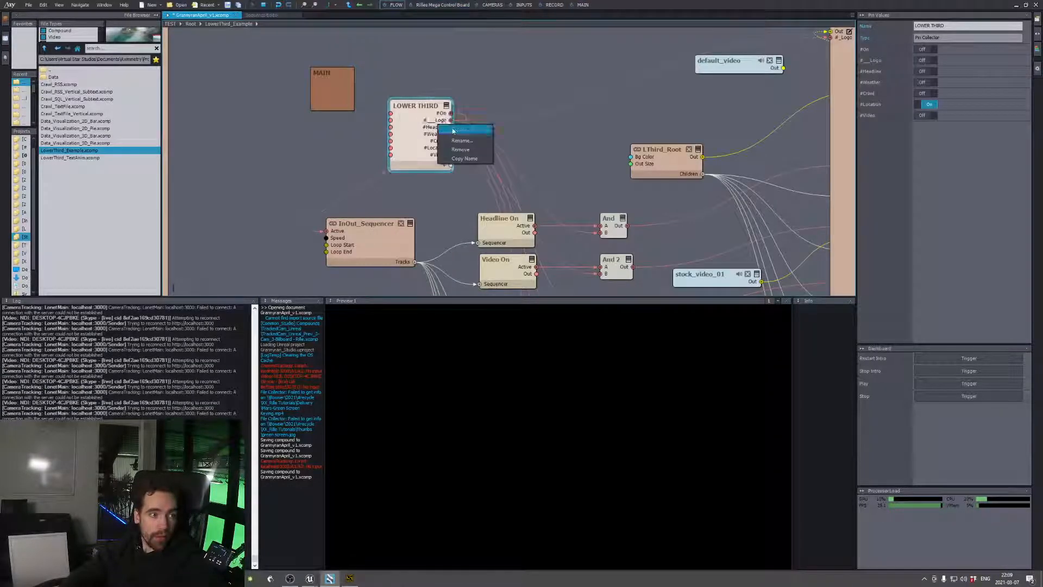
{"action": "left_click", "coordinate": [456, 129]}
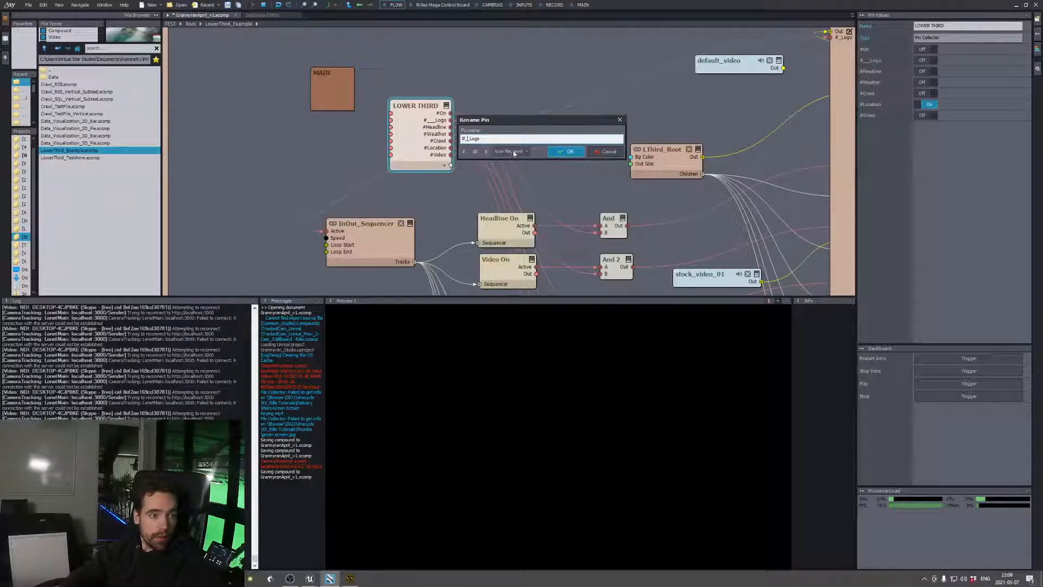
{"action": "left_click", "coordinate": [565, 151]}
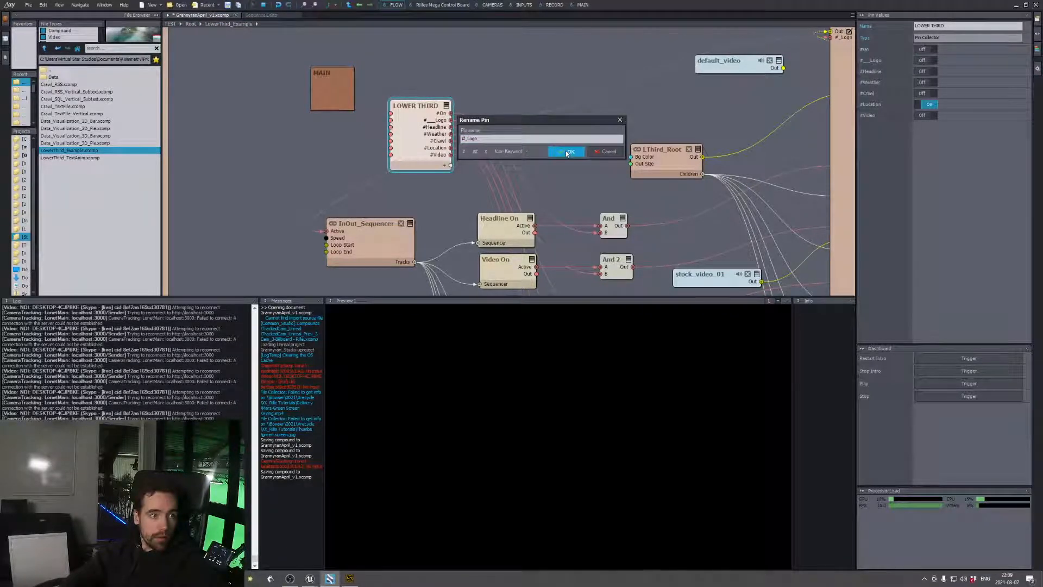
{"action": "left_click", "coordinate": [580, 5]}
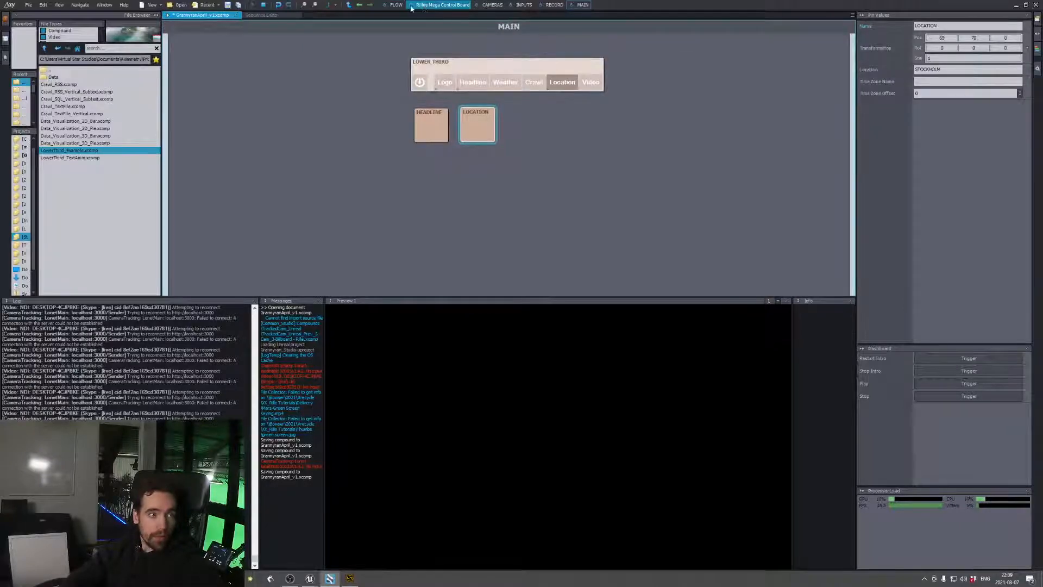
Rename the LOWER THIRD collector's Logo pin with a longer run of underscores after the # and check the MAIN board
{"action": "left_click", "coordinate": [392, 5]}
{"action": "right_click", "coordinate": [428, 126]}
{"action": "right_click", "coordinate": [430, 120]}
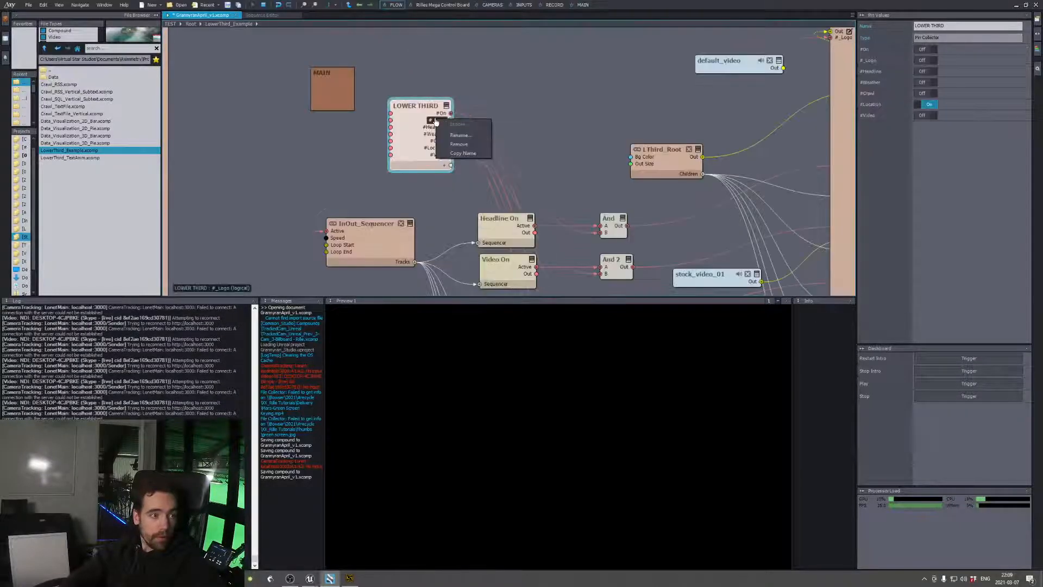
{"action": "left_click", "coordinate": [474, 136]}
{"action": "left_click", "coordinate": [477, 139]}
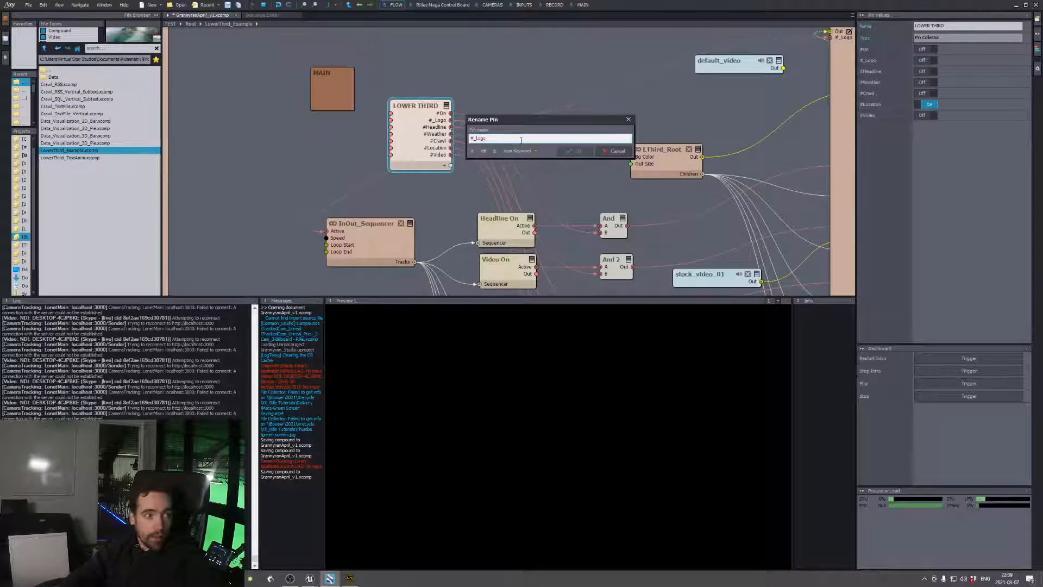
{"action": "type", "text": "______"}
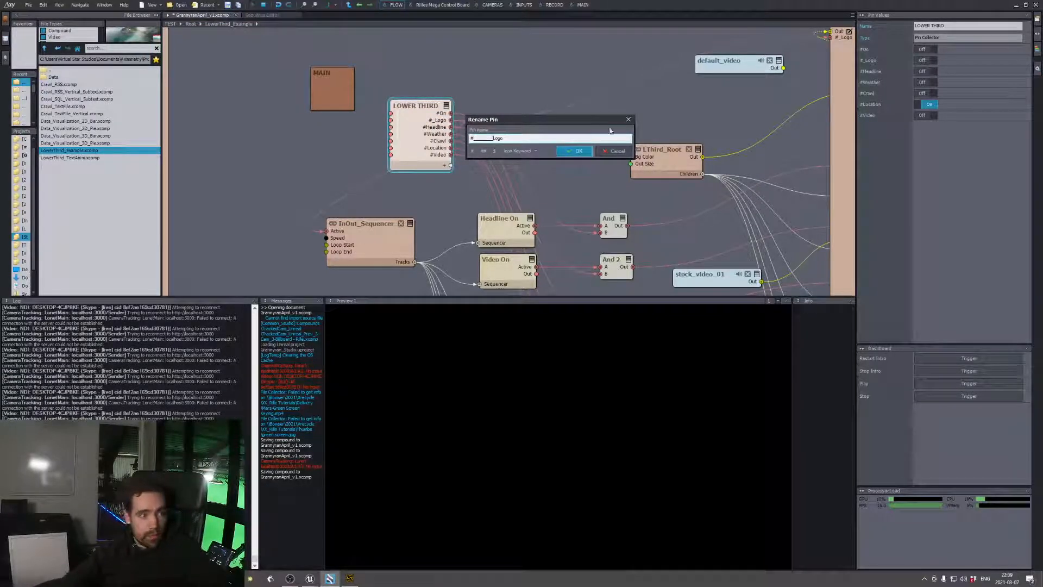
{"action": "left_click", "coordinate": [576, 151]}
{"action": "left_click", "coordinate": [581, 4]}
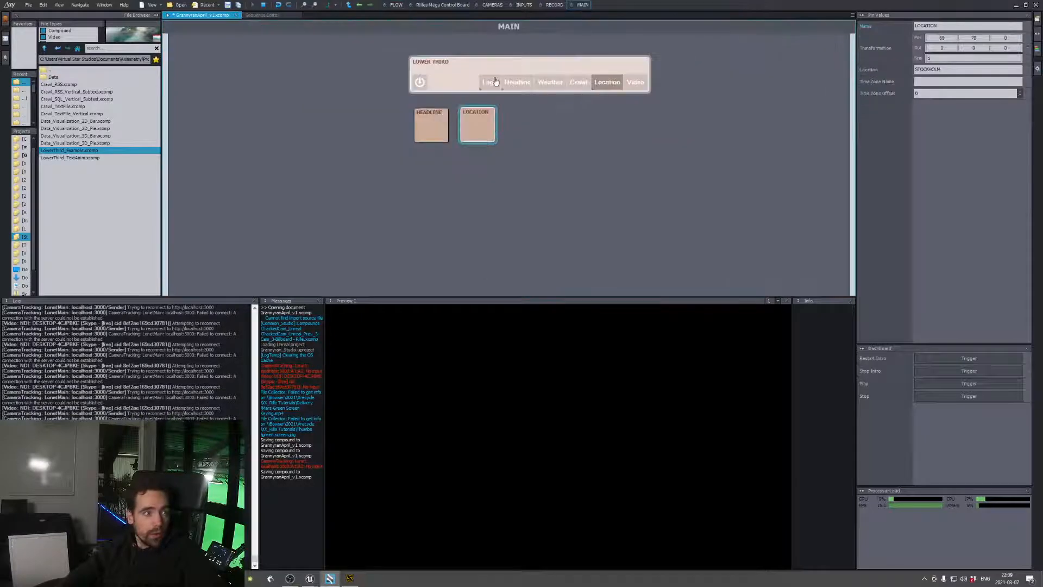
Examine how the LOWER THIRD pins and InOut_Sequencer feed the And modules and graphic compounds, comparing them with the MAIN board
{"action": "left_click", "coordinate": [388, 5]}
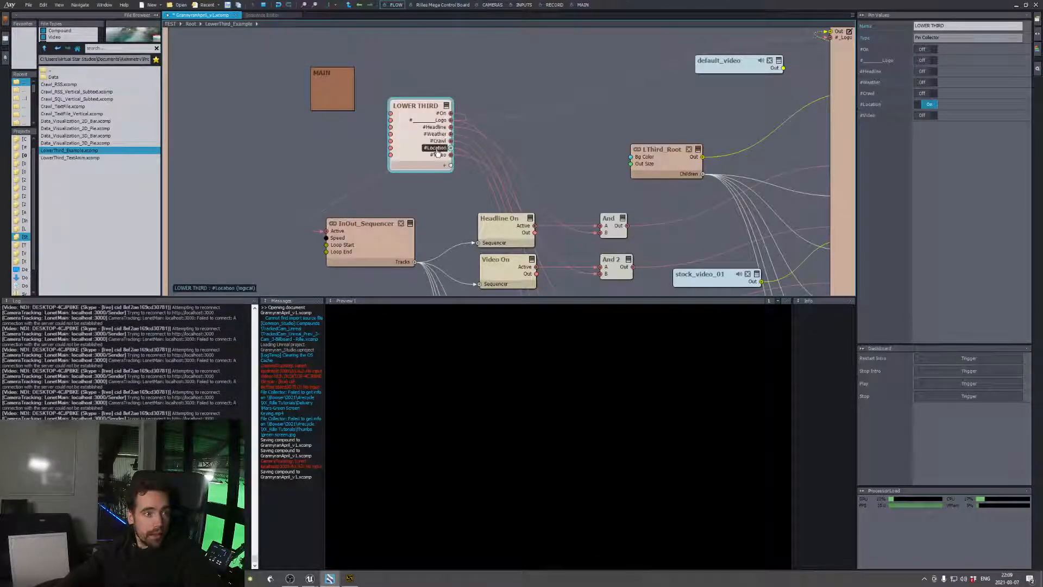
{"action": "middle_click_drag", "start_coordinate": [452, 205], "coordinate": [421, 165]}
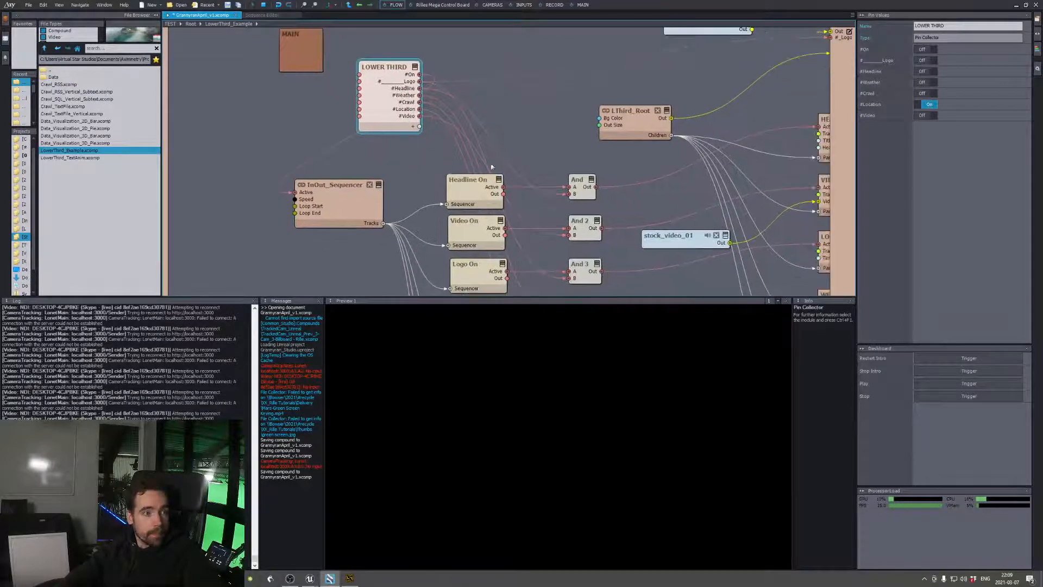
{"action": "middle_click_drag", "start_coordinate": [555, 167], "coordinate": [481, 195]}
{"action": "middle_click_drag", "start_coordinate": [559, 194], "coordinate": [528, 185]}
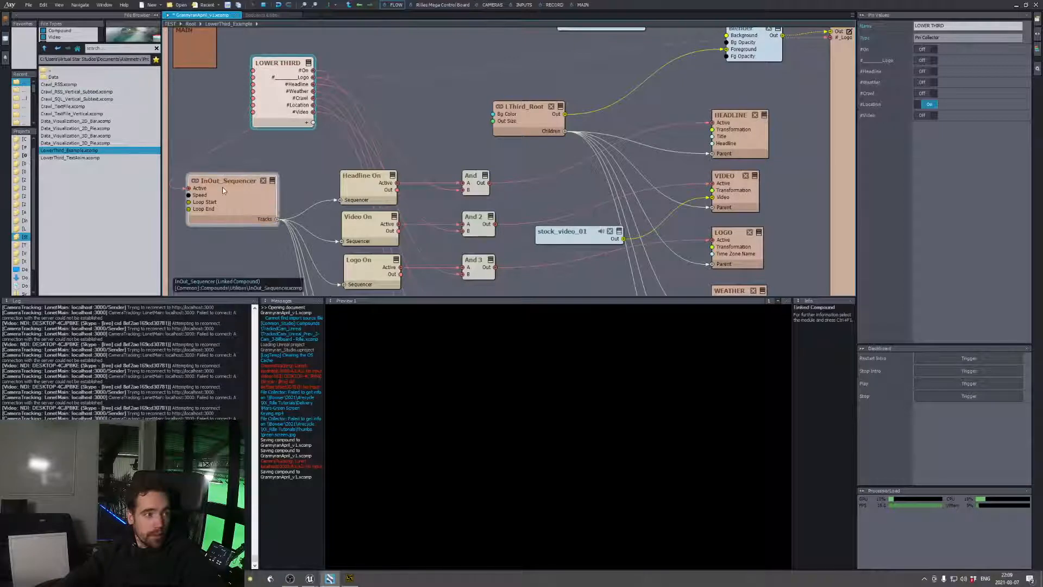
{"action": "middle_click_drag", "start_coordinate": [309, 189], "coordinate": [432, 176]}
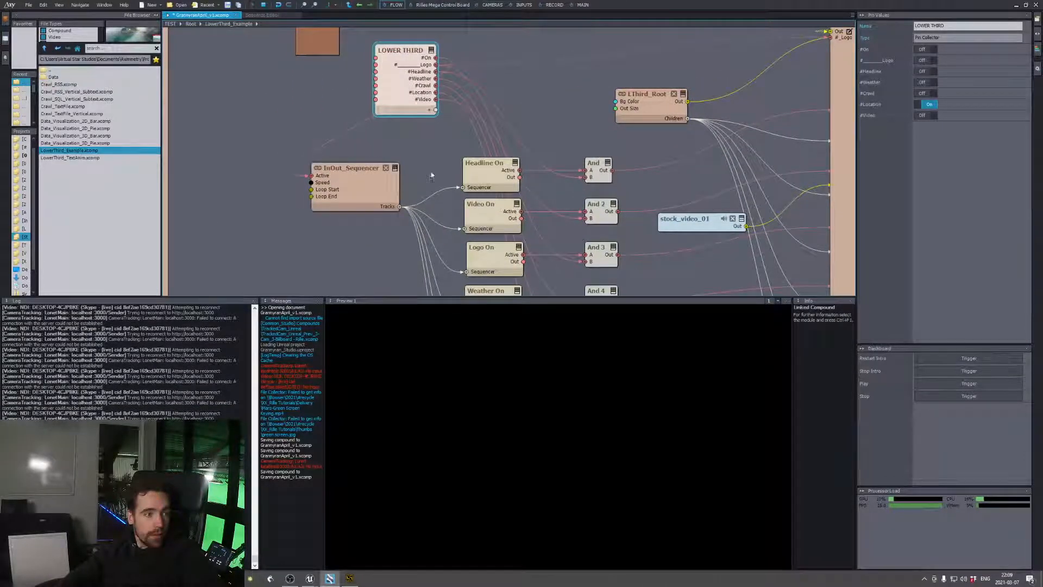
{"action": "middle_click_drag", "start_coordinate": [395, 169], "coordinate": [381, 153]}
{"action": "left_click_drag", "start_coordinate": [375, 63], "coordinate": [335, 56]}
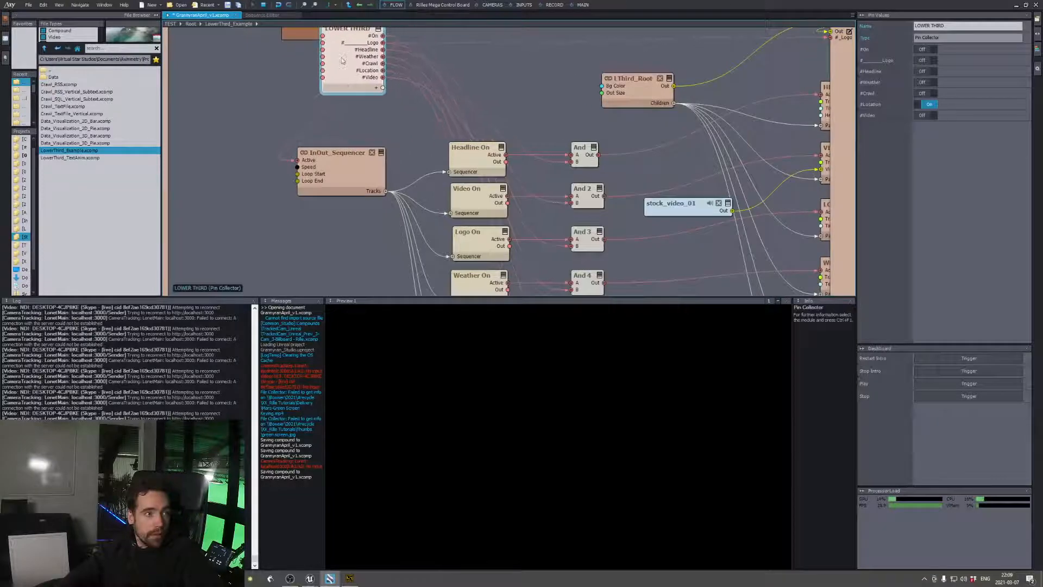
{"action": "middle_click_drag", "start_coordinate": [406, 135], "coordinate": [319, 100]}
{"action": "scroll", "coordinate": [476, 169], "scroll_direction": "down", "scroll_amount": 3}
{"action": "middle_click_drag", "start_coordinate": [566, 194], "coordinate": [559, 237]}
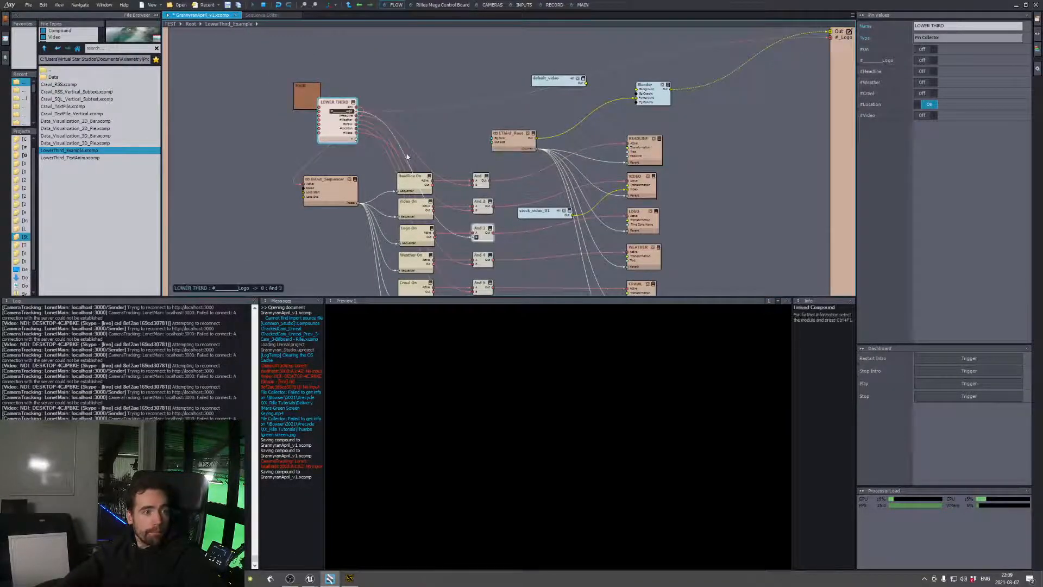
{"action": "middle_click_drag", "start_coordinate": [505, 211], "coordinate": [508, 209]}
{"action": "scroll", "coordinate": [486, 214], "scroll_direction": "up", "scroll_amount": 2}
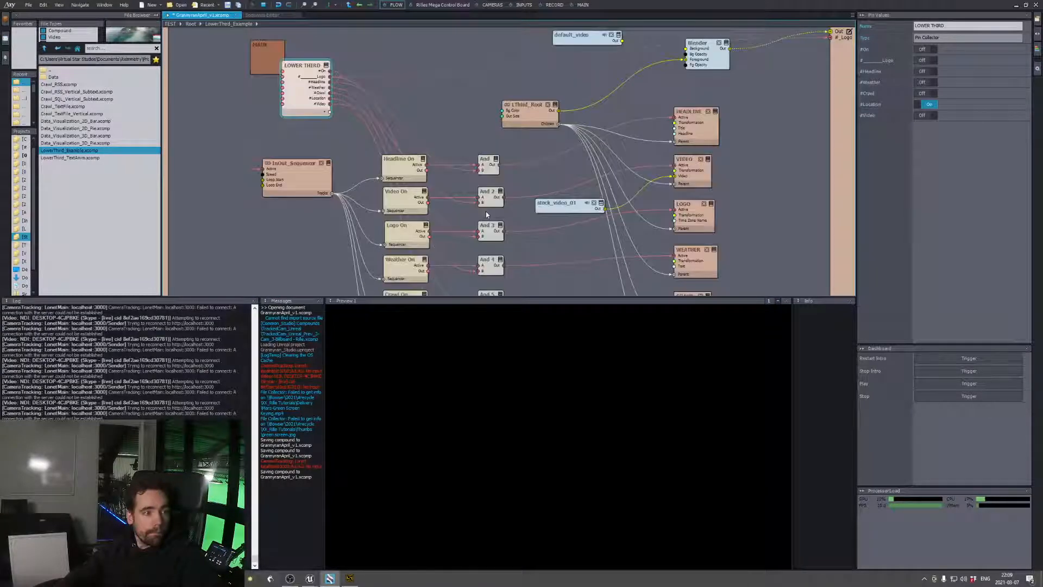
{"action": "scroll", "coordinate": [572, 211], "scroll_direction": "up", "scroll_amount": 1}
{"action": "scroll", "coordinate": [637, 189], "scroll_direction": "down", "scroll_amount": 2}
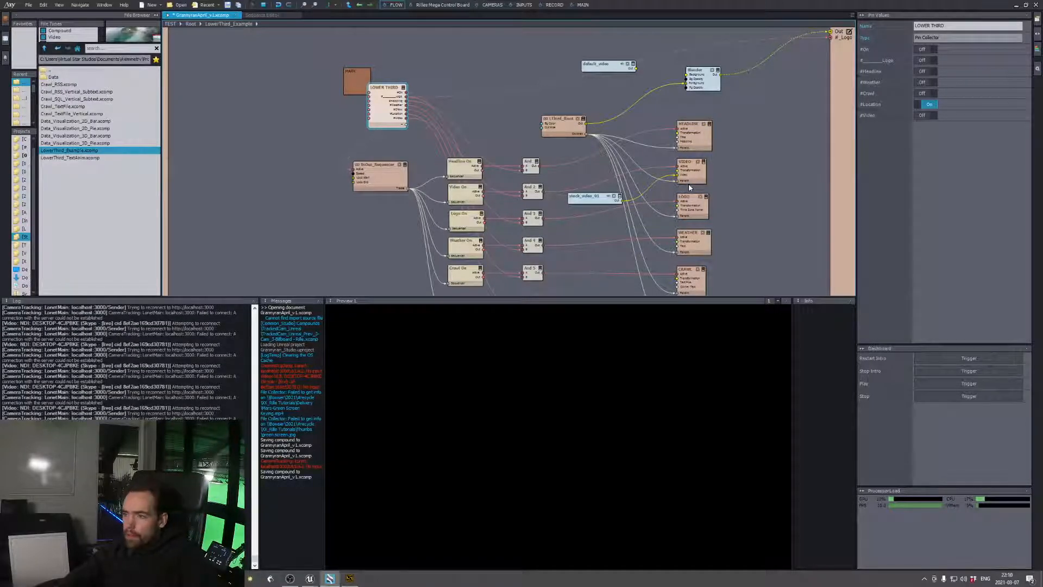
{"action": "left_click", "coordinate": [580, 4]}
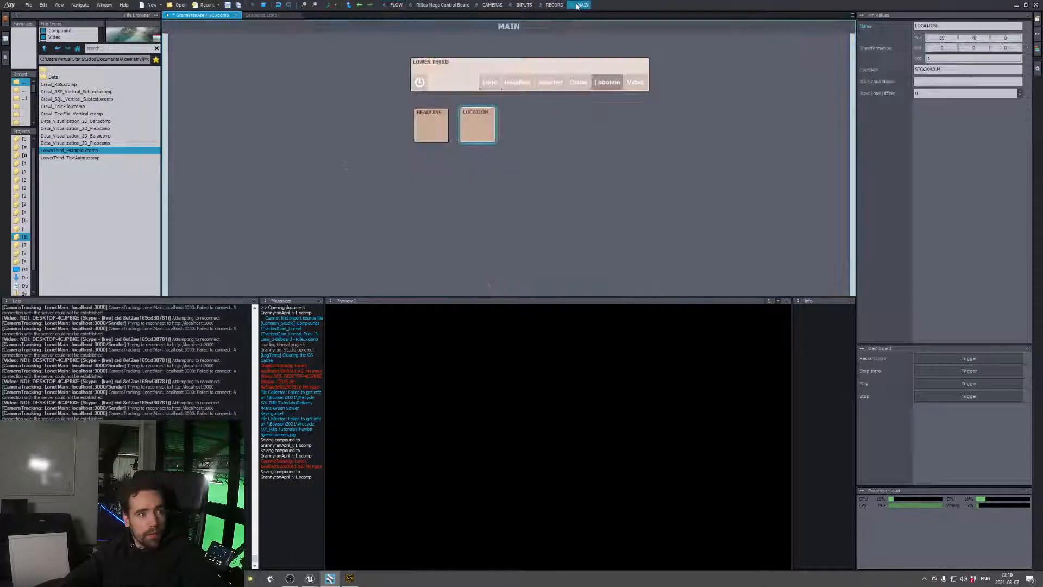
{"action": "left_click", "coordinate": [394, 5]}
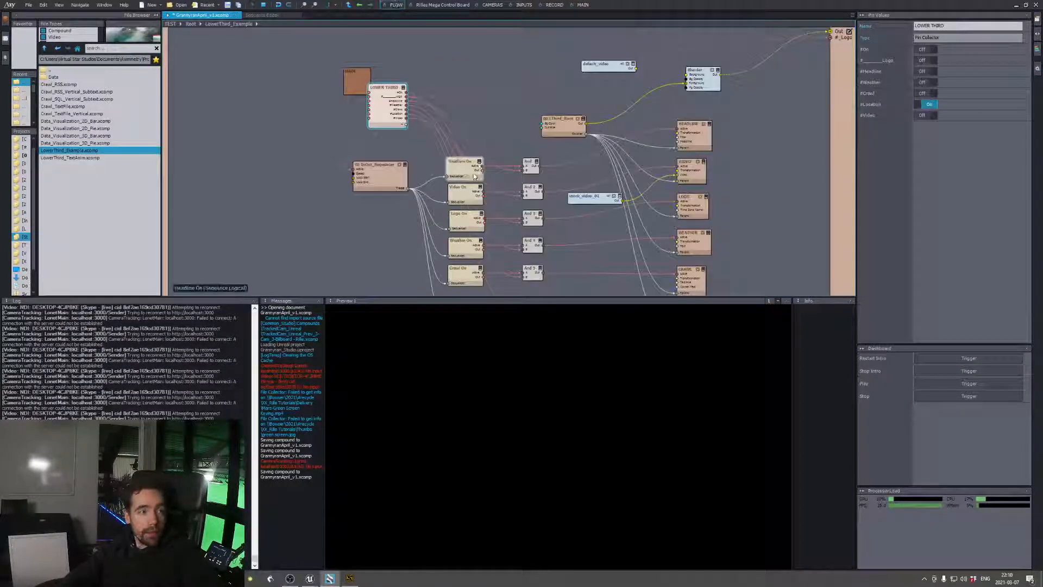
Return to the Root compound and shift the LowerThird_Example module slightly to the right in the flow
{"action": "left_click", "coordinate": [190, 24]}
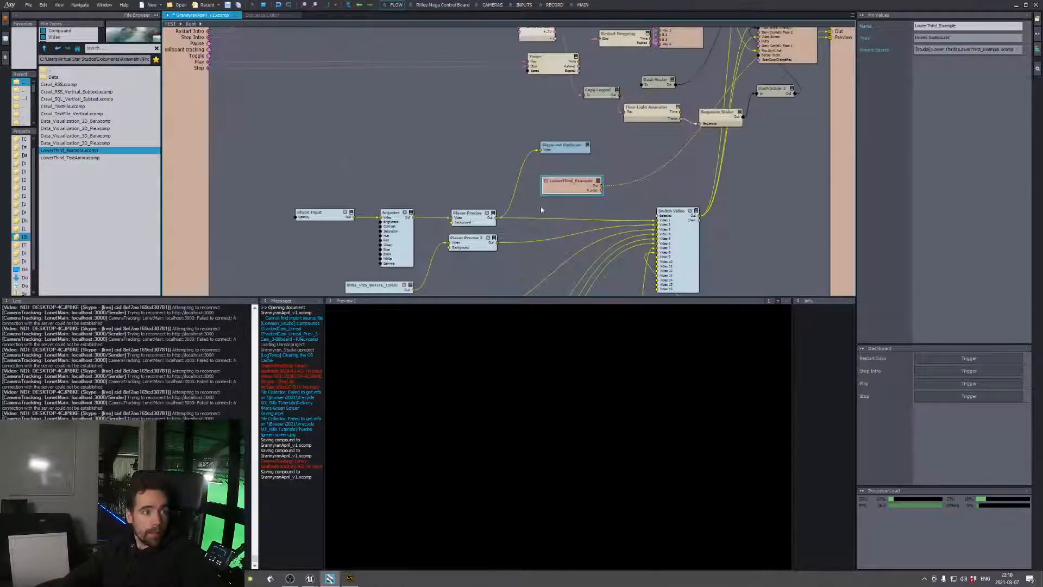
{"action": "left_click", "coordinate": [570, 185]}
{"action": "left_click_drag", "start_coordinate": [580, 189], "coordinate": [599, 184]}
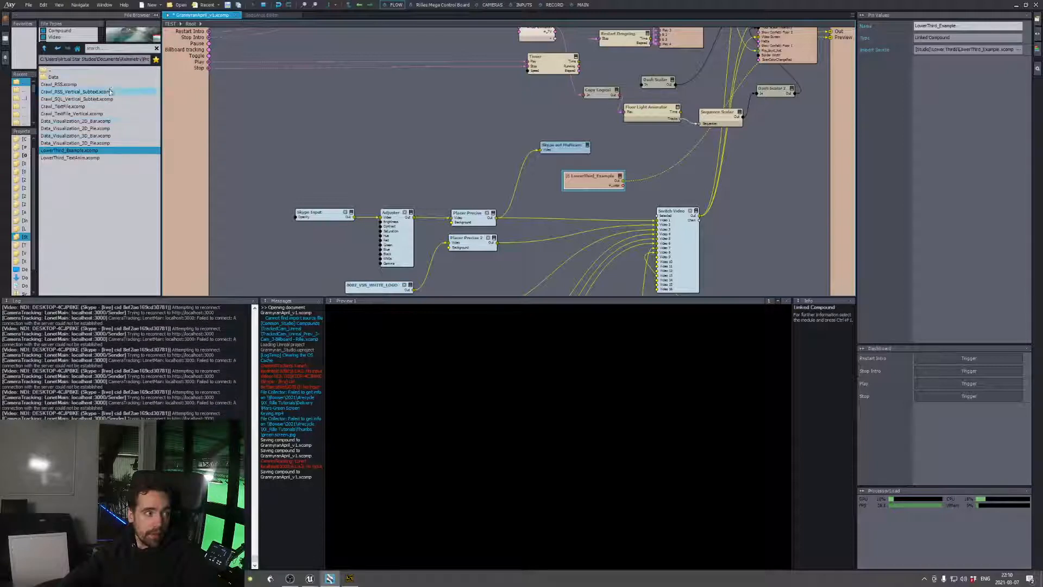
{"action": "left_click", "coordinate": [634, 161]}
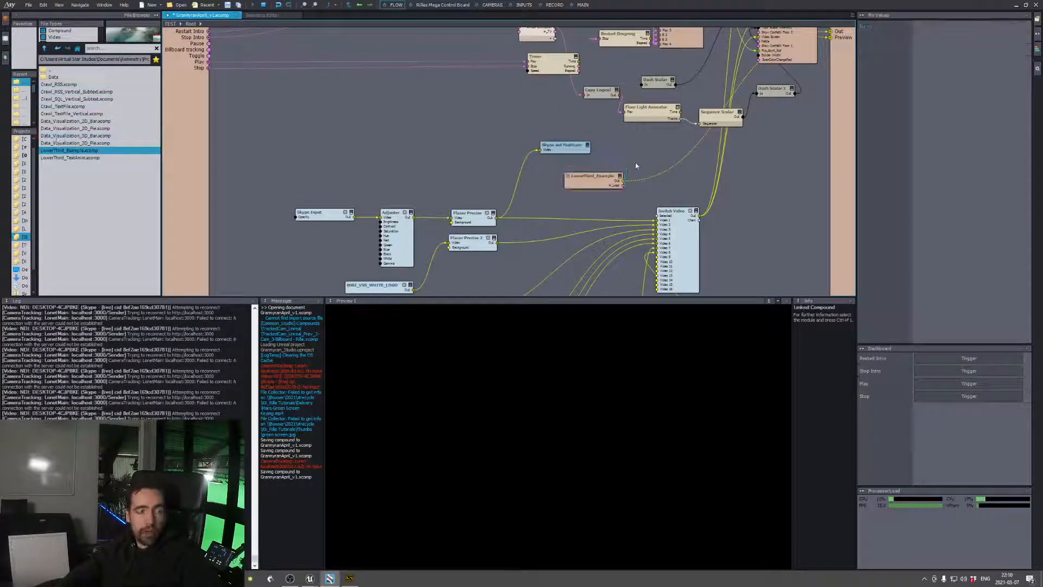
{"action": "left_click", "coordinate": [608, 179]}
Switch the lower third on from the MAIN board and enable its Logo and Headline graphics
{"action": "left_click", "coordinate": [583, 5]}
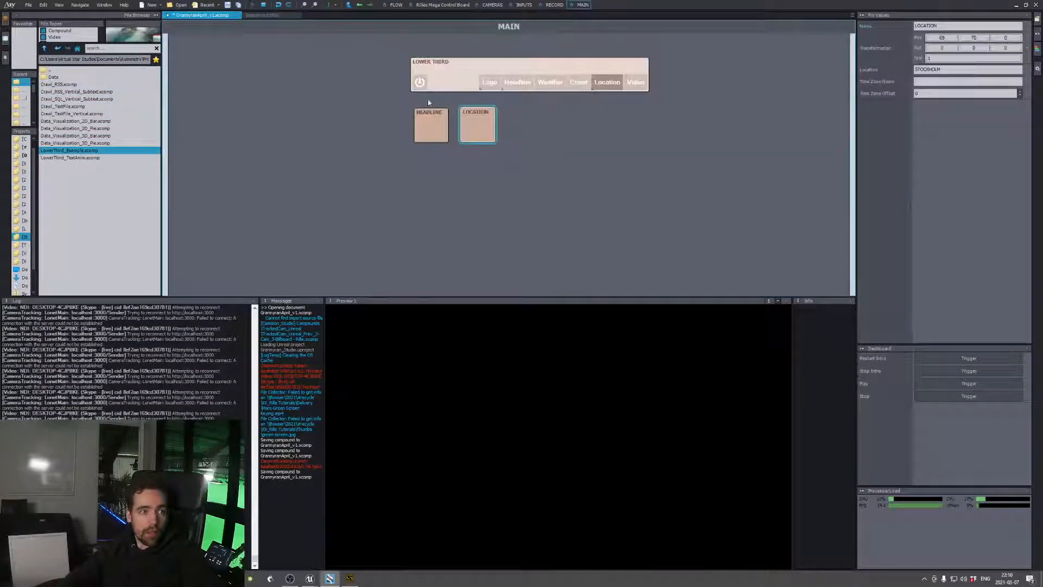
{"action": "left_click", "coordinate": [420, 83]}
{"action": "left_click", "coordinate": [489, 83]}
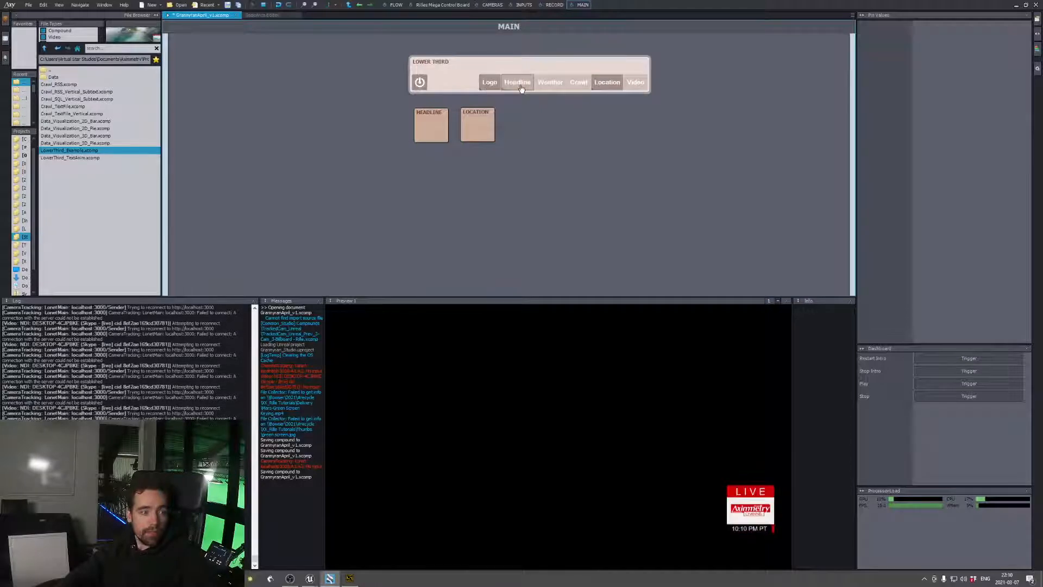
{"action": "left_click", "coordinate": [517, 82]}
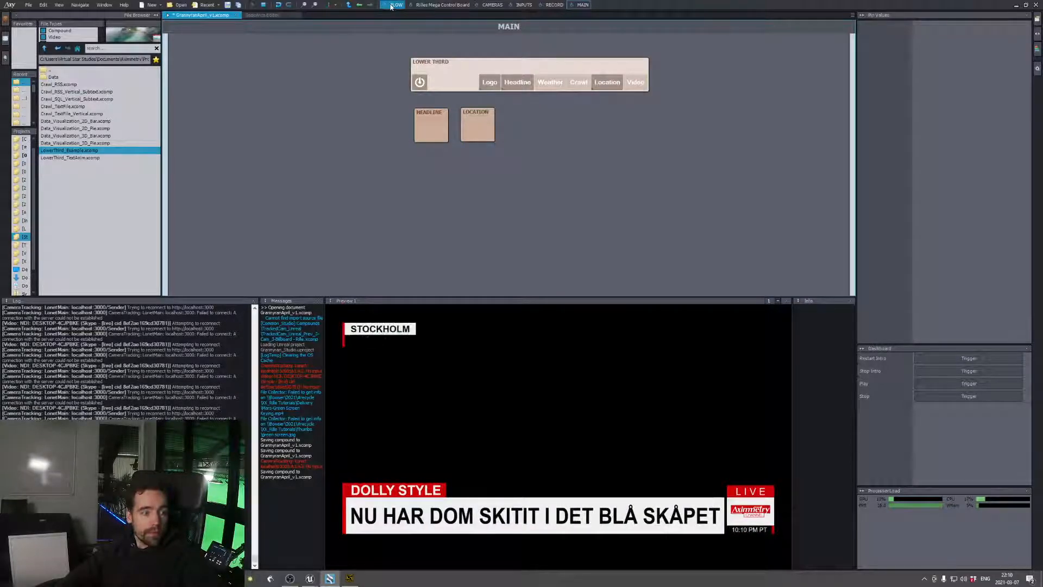
Set the HEADLINE panel's title to "Clubhouse News"
{"action": "left_click", "coordinate": [522, 67]}
{"action": "left_click", "coordinate": [434, 121]}
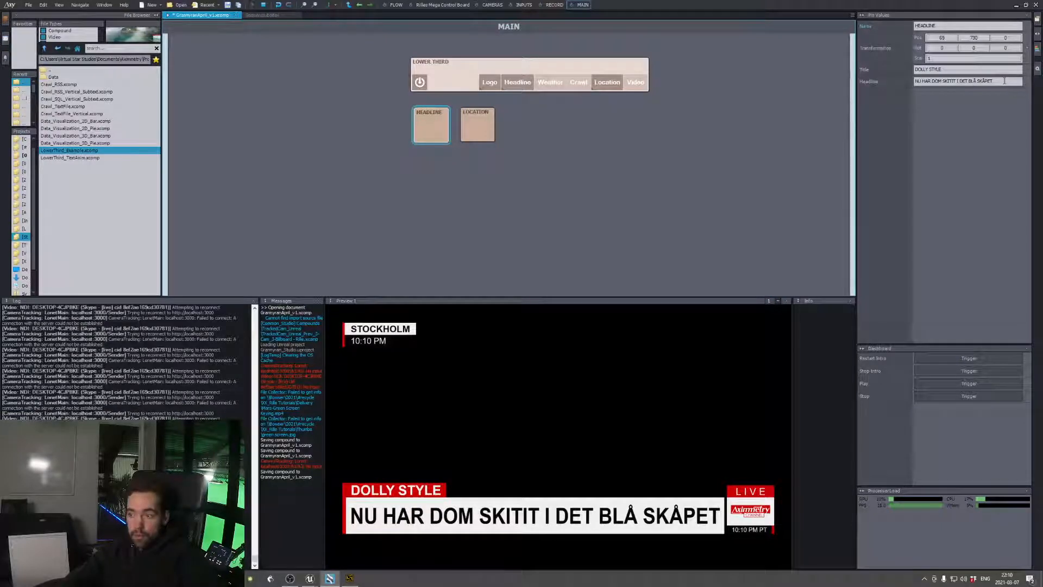
{"action": "left_click_drag", "start_coordinate": [1004, 81], "coordinate": [911, 81]}
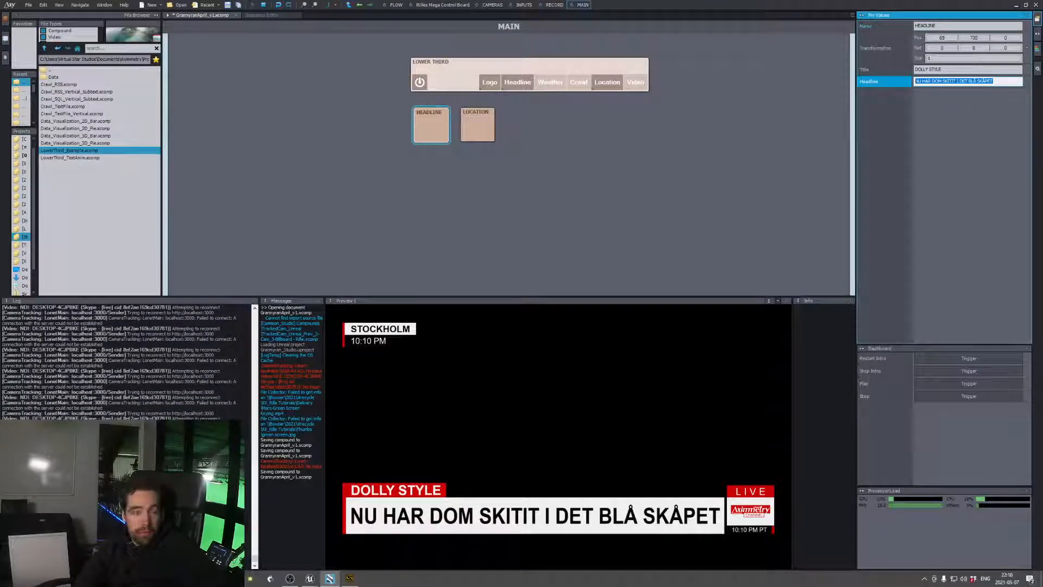
{"action": "left_click", "coordinate": [959, 70]}
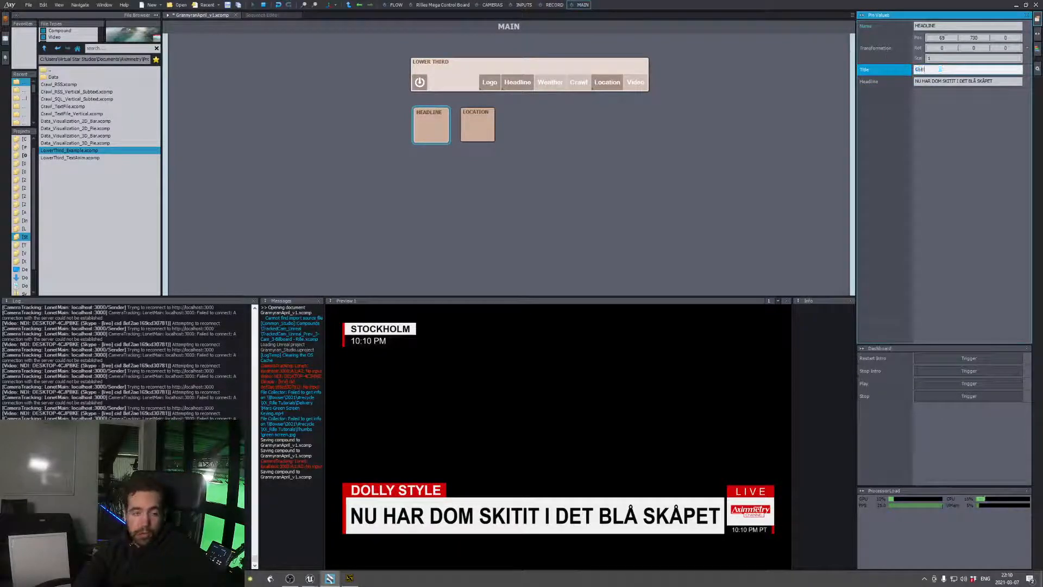
{"action": "type", "text": "Clubhouse "}
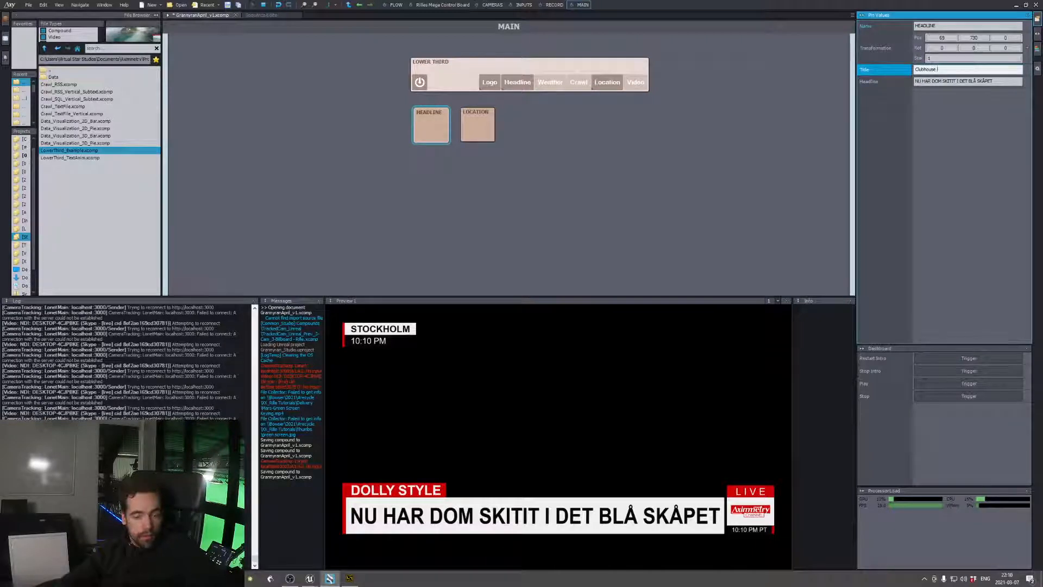
{"action": "type", "text": "News"}
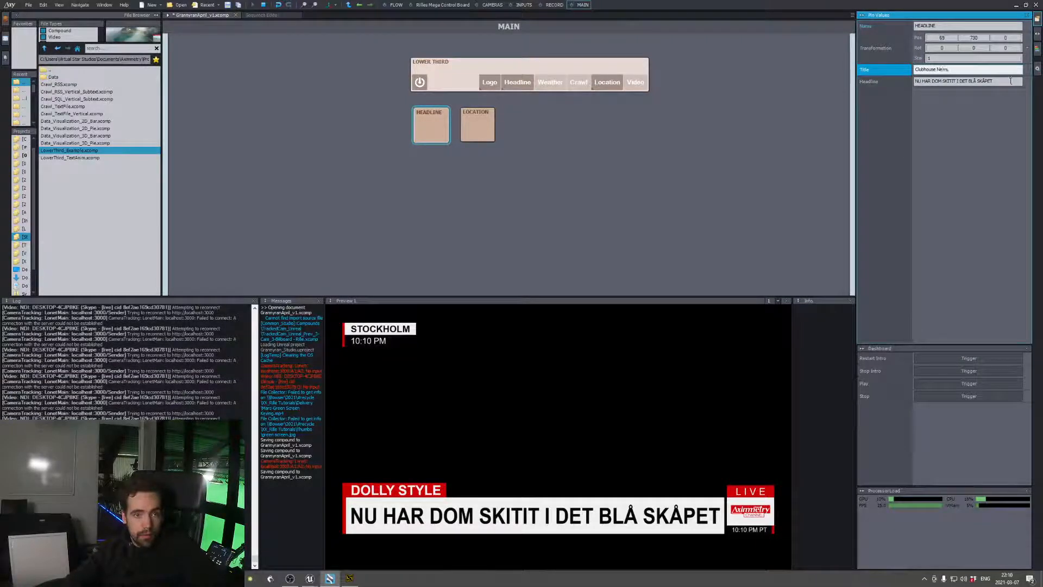
Set the HEADLINE panel's headline text to "Everyone just talks shit"
{"action": "left_click", "coordinate": [1010, 81]}
{"action": "type", "text": "Every"}
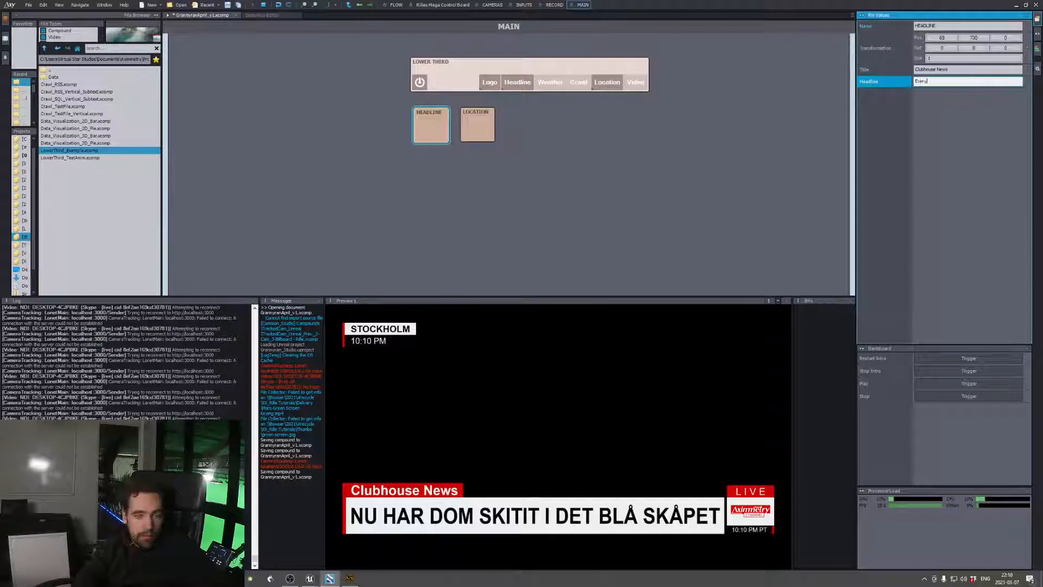
{"action": "type", "text": "one just talks shit"}
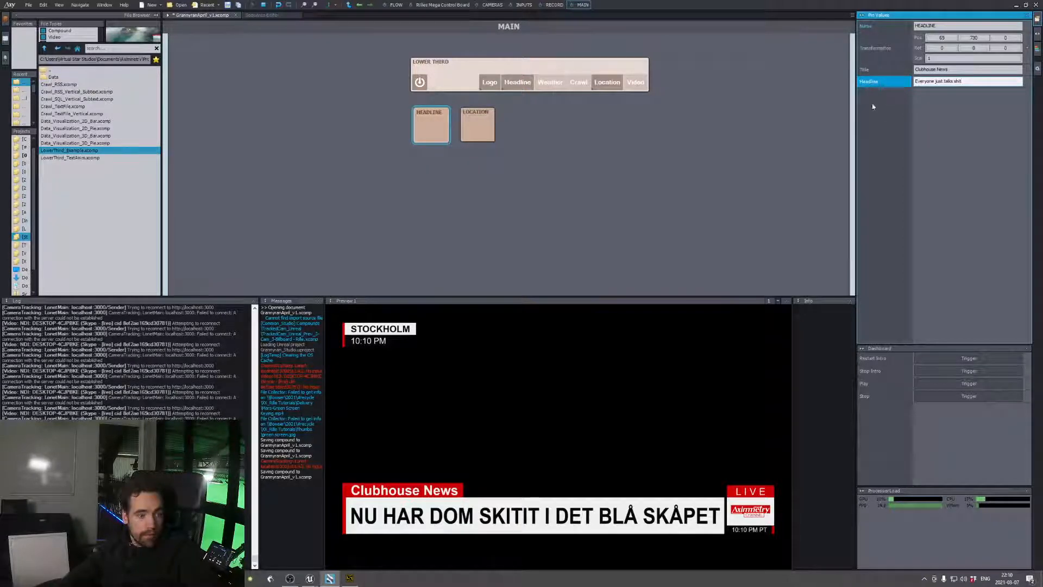
{"action": "left_click", "coordinate": [801, 104]}
Replay the Headline graphic by toggling it off and on, and switch the Weather graphic on
{"action": "left_click", "coordinate": [516, 83]}
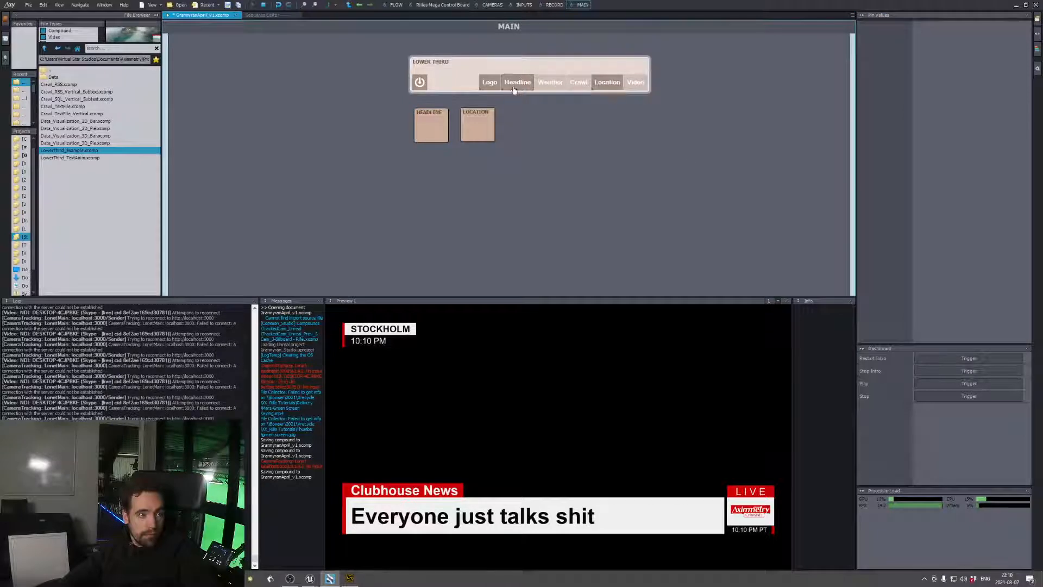
{"action": "left_click", "coordinate": [517, 84]}
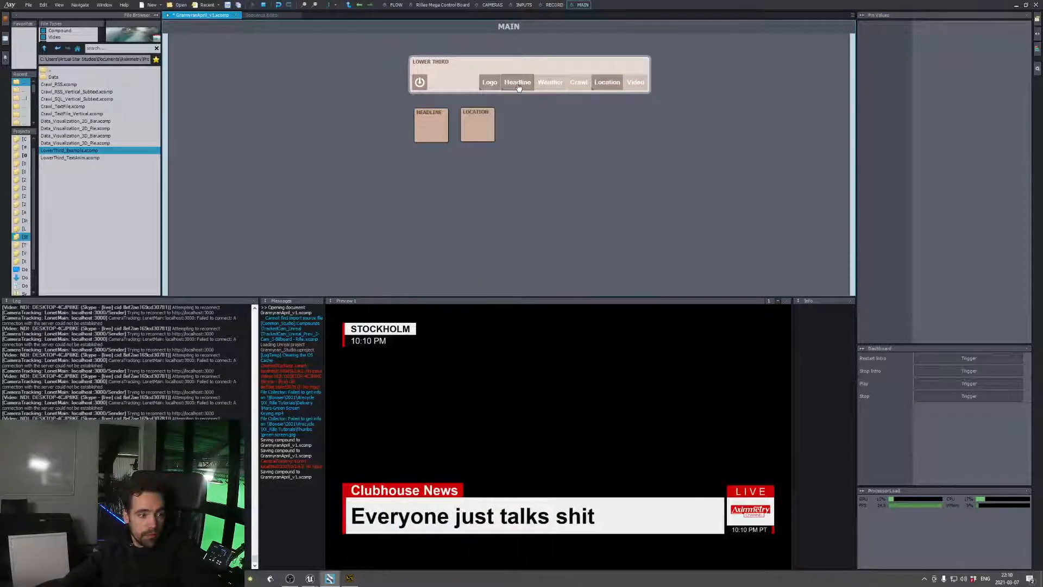
{"action": "left_click", "coordinate": [520, 85]}
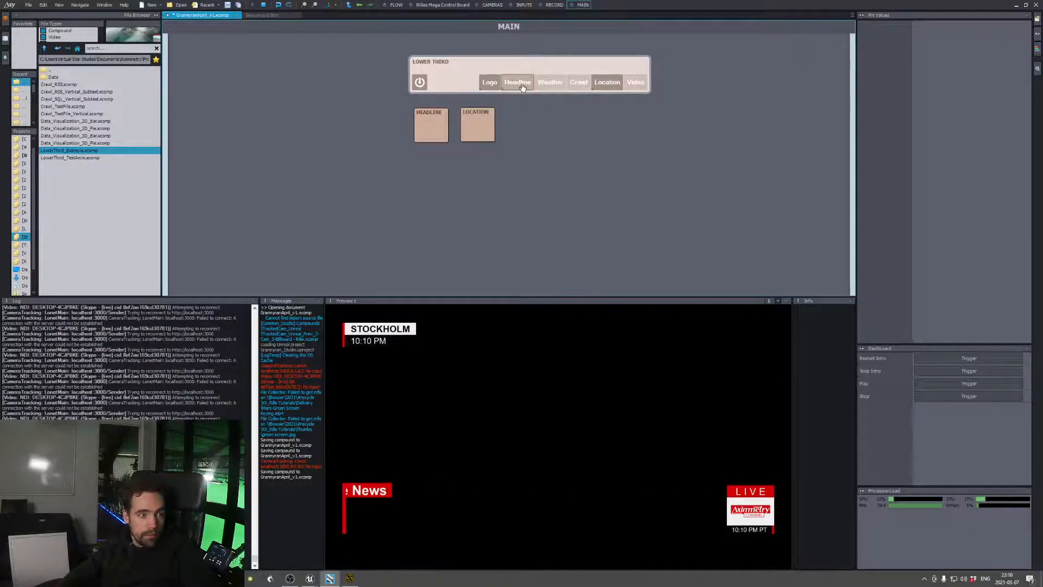
{"action": "left_click", "coordinate": [517, 82]}
{"action": "left_click", "coordinate": [541, 90]}
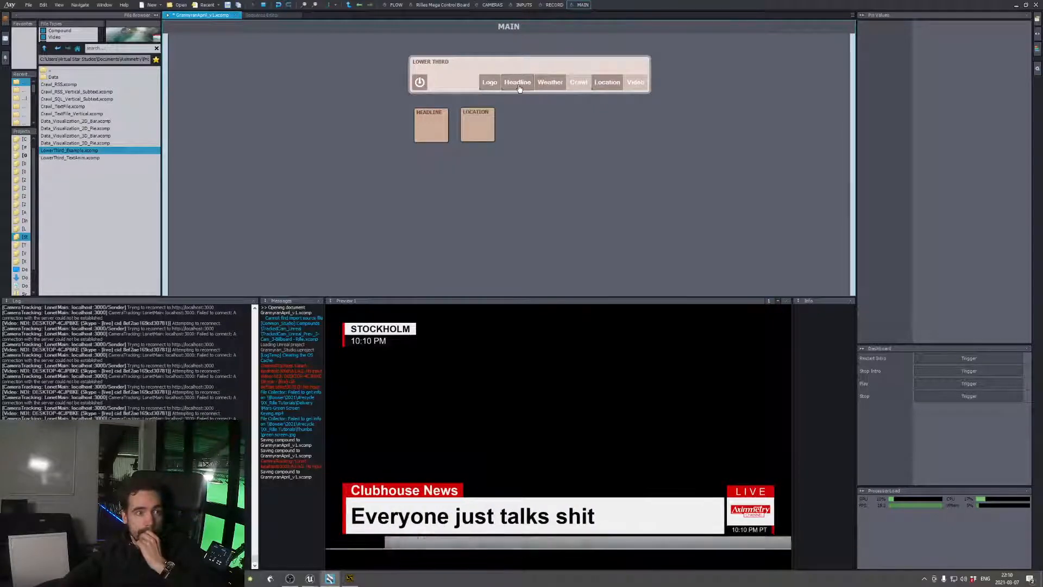
Switch off the Headline graphic and set the LOCATION panel's location text to SINGAPORE
{"action": "left_click", "coordinate": [520, 90]}
{"action": "left_click", "coordinate": [481, 115]}
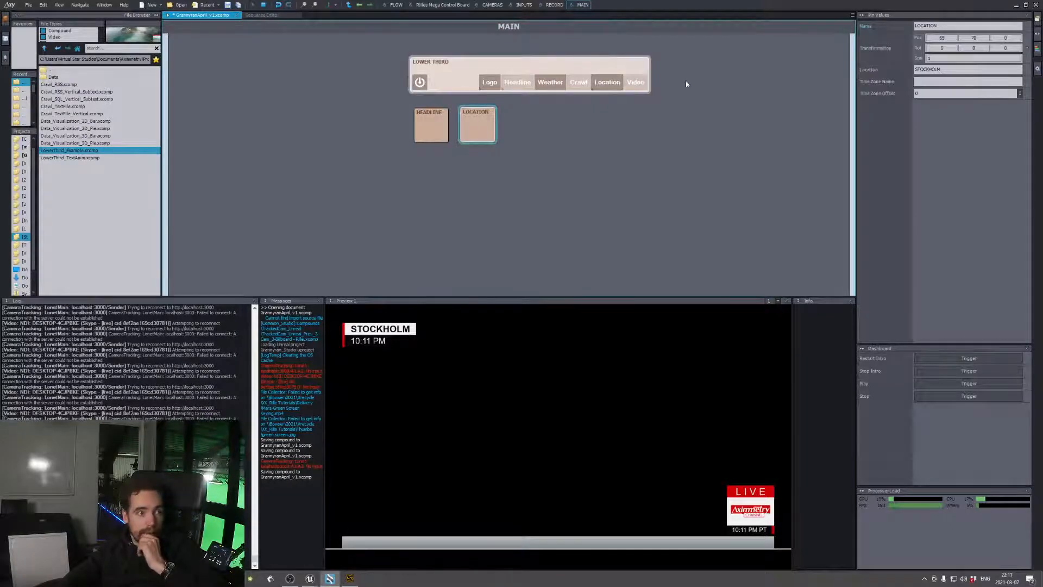
{"action": "left_click", "coordinate": [946, 69]}
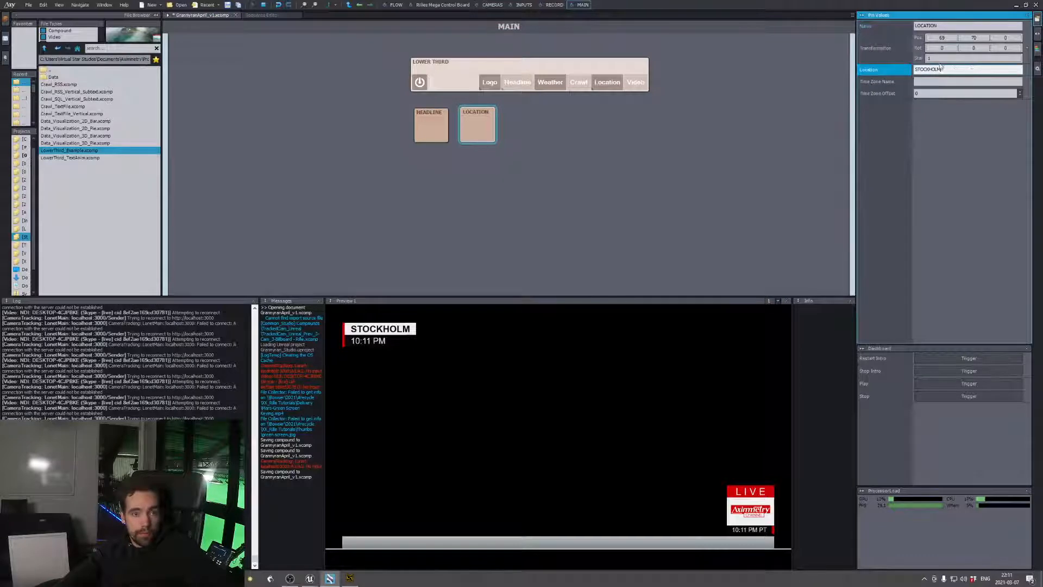
{"action": "type", "text": "SINGAPO"}
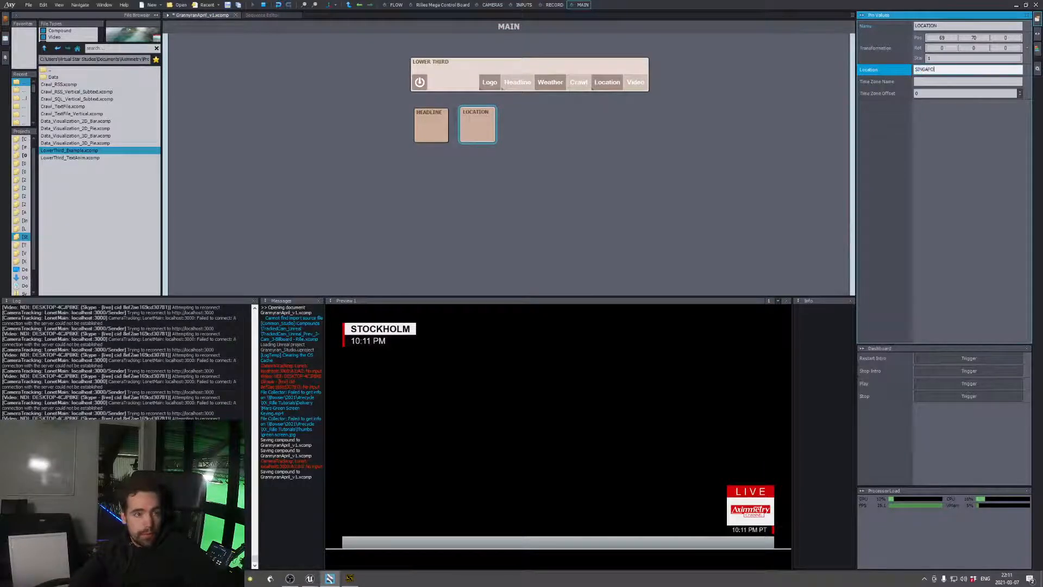
{"action": "type", "text": "RE"}
{"action": "key", "text": "Return"}
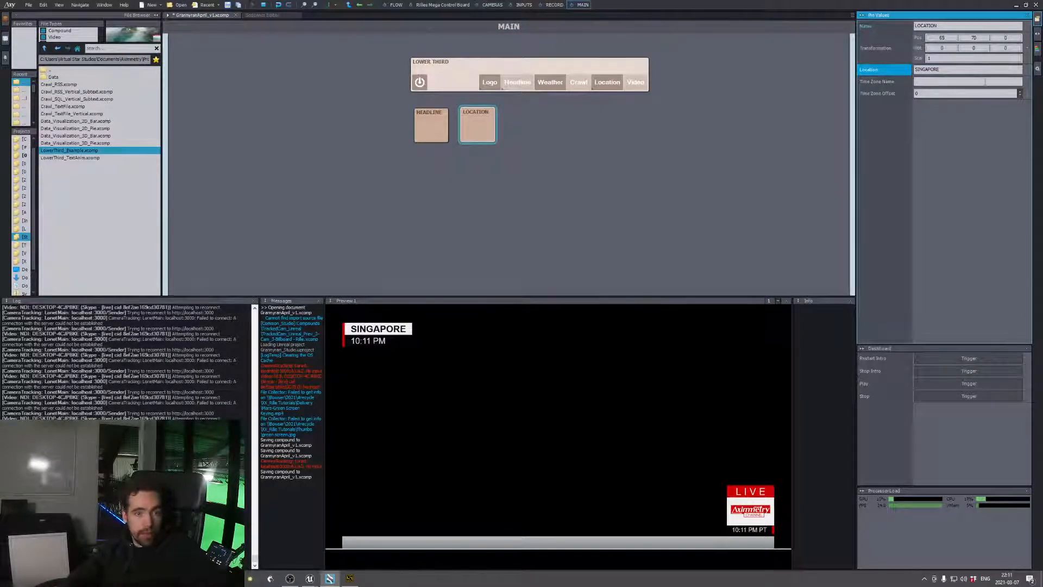
Fill in the LOCATION panel's time zone name, replacing a first entry of ASIA with CTA
{"action": "left_click", "coordinate": [940, 81]}
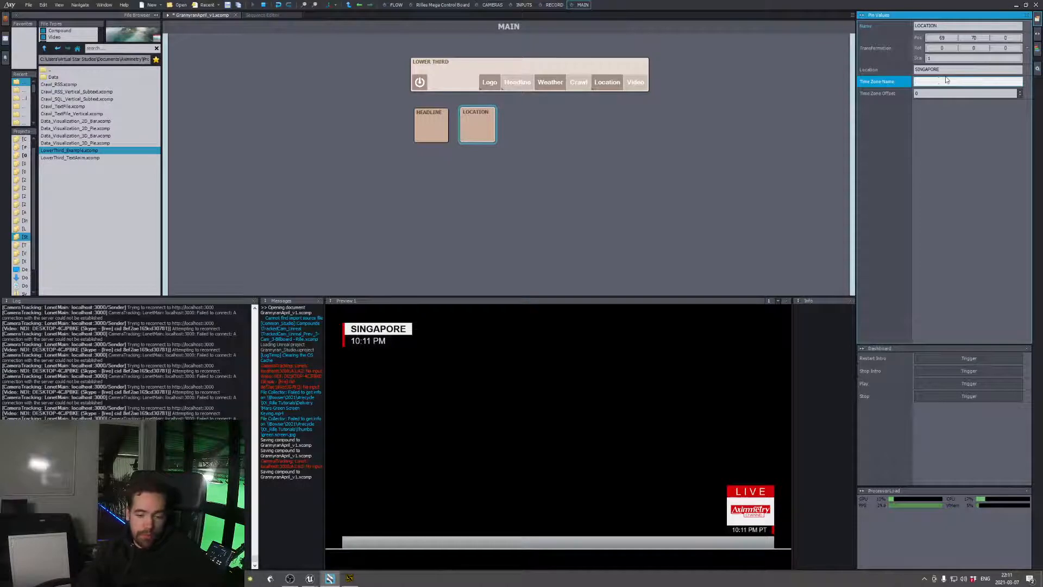
{"action": "type", "text": "ASIA"}
{"action": "key", "text": "Return"}
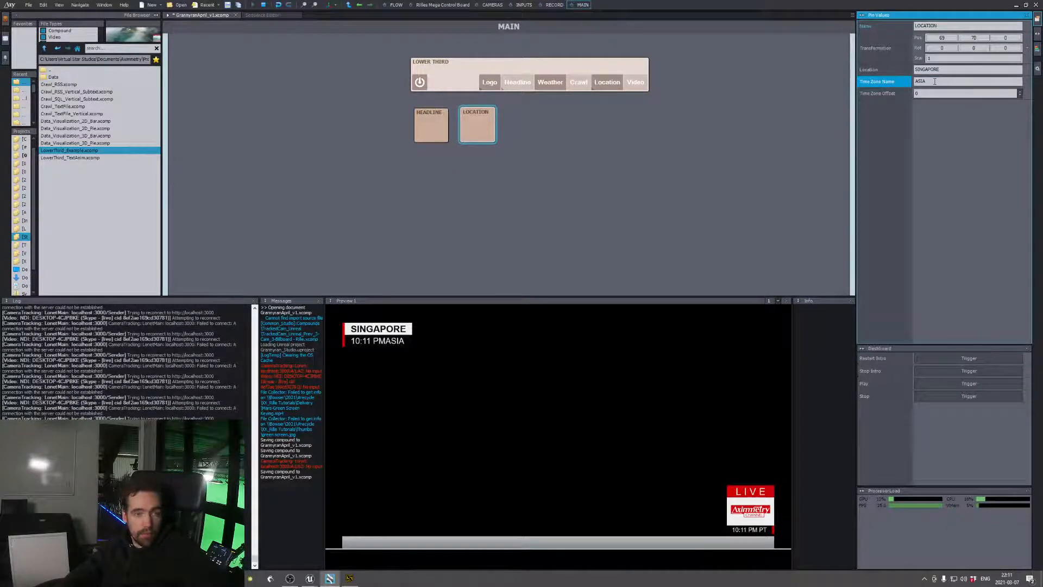
{"action": "left_click_drag", "start_coordinate": [935, 81], "coordinate": [900, 79]}
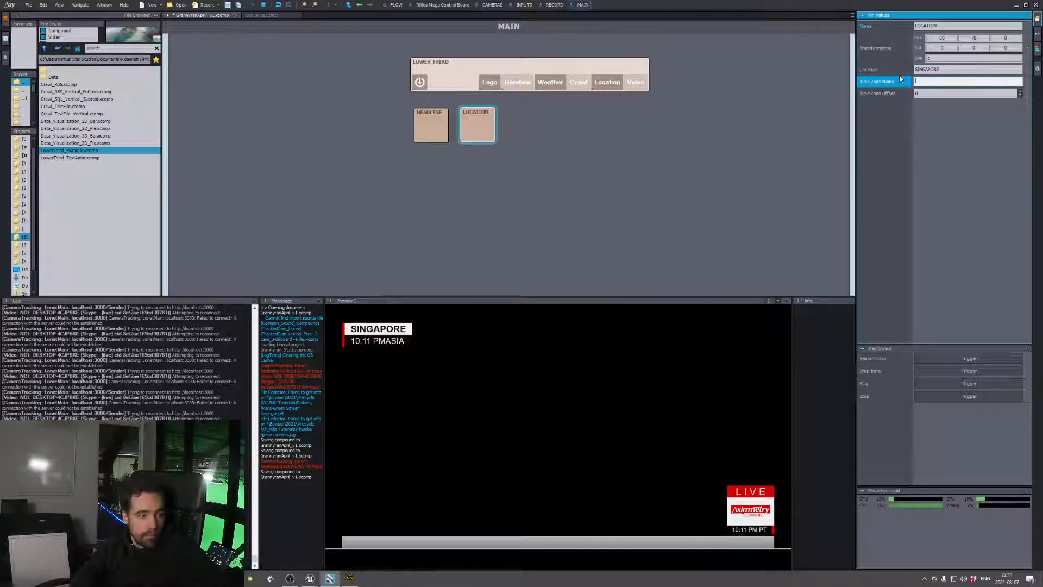
{"action": "key", "text": "Return"}
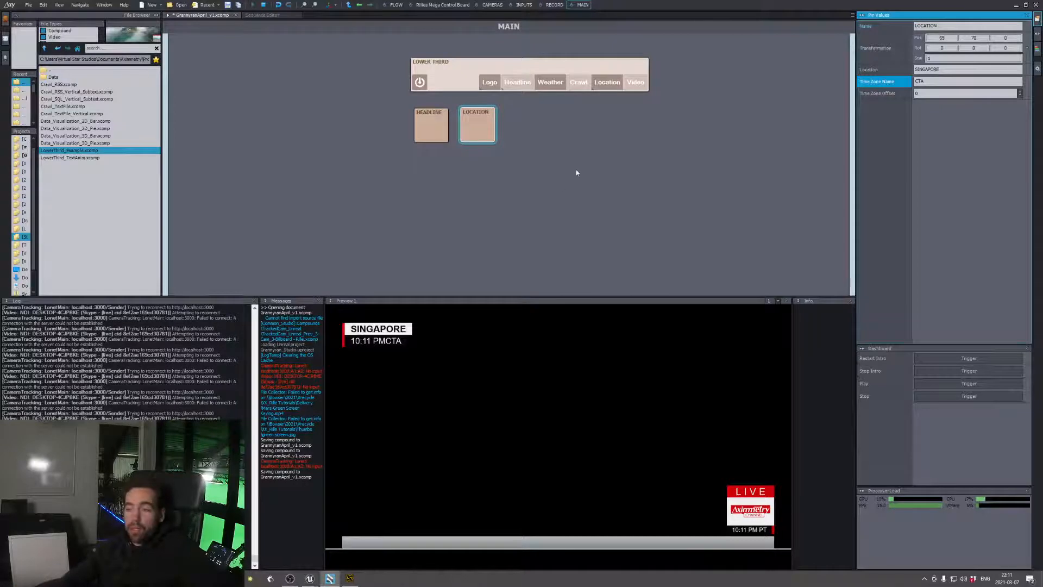
Switch off the Logo, Weather and Location graphics of the lower third
{"action": "left_click", "coordinate": [490, 82]}
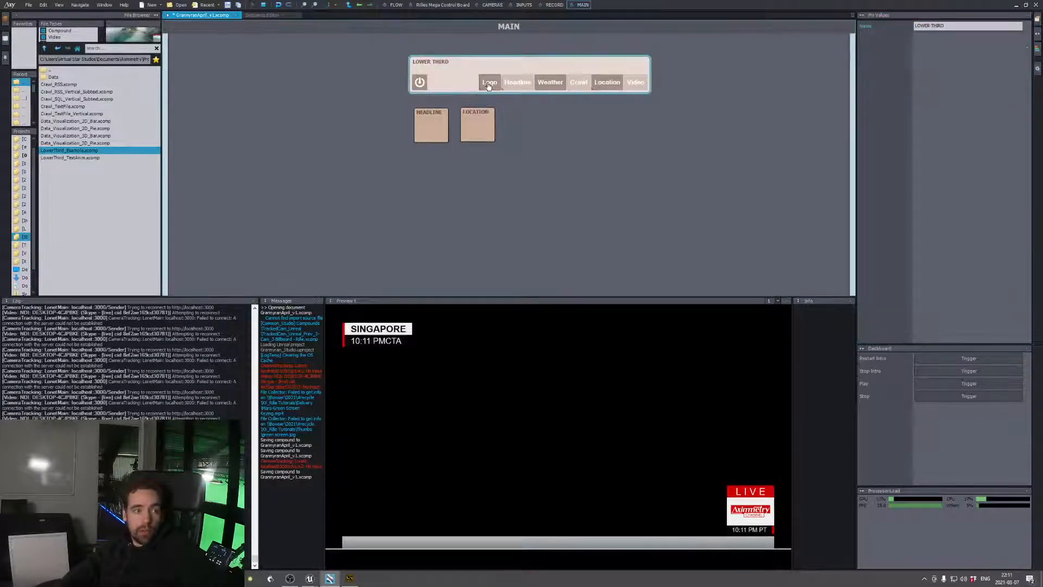
{"action": "left_click", "coordinate": [548, 83]}
{"action": "left_click", "coordinate": [604, 85]}
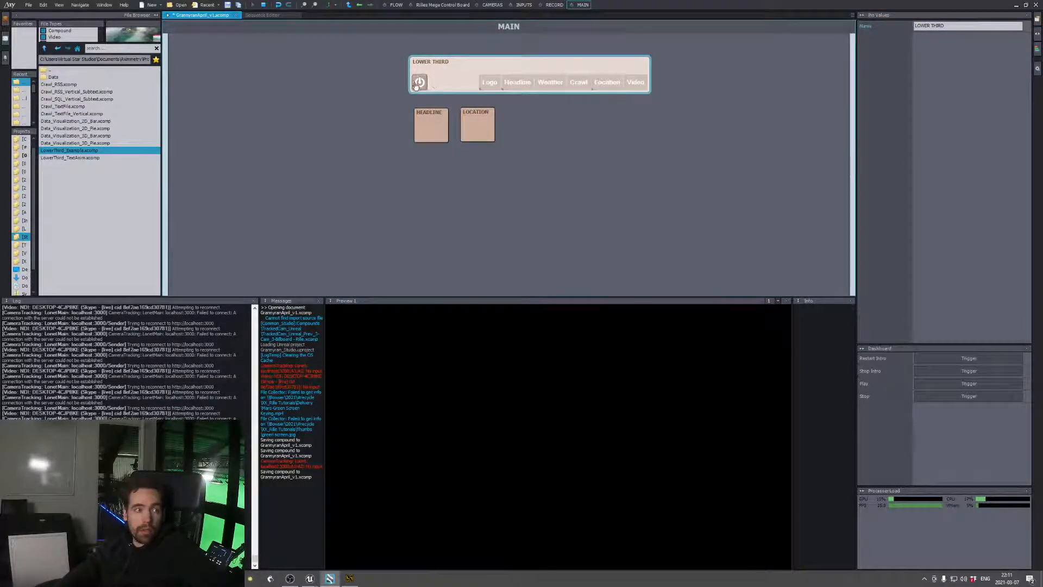
In the flow graph, rewire the root Out and Preview pins to the red Record module's outputs
{"action": "left_click", "coordinate": [397, 6]}
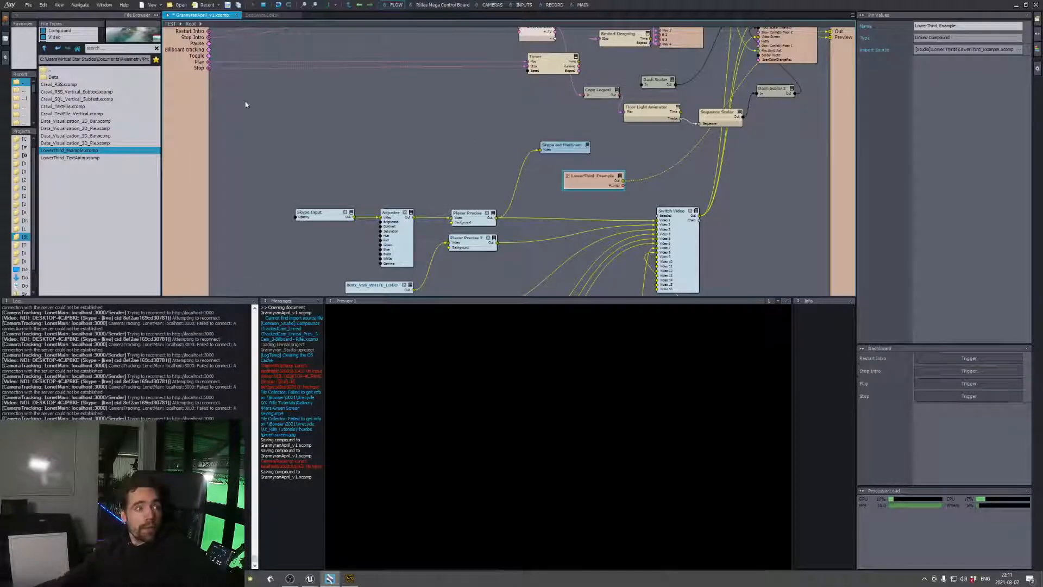
{"action": "left_click", "coordinate": [582, 5]}
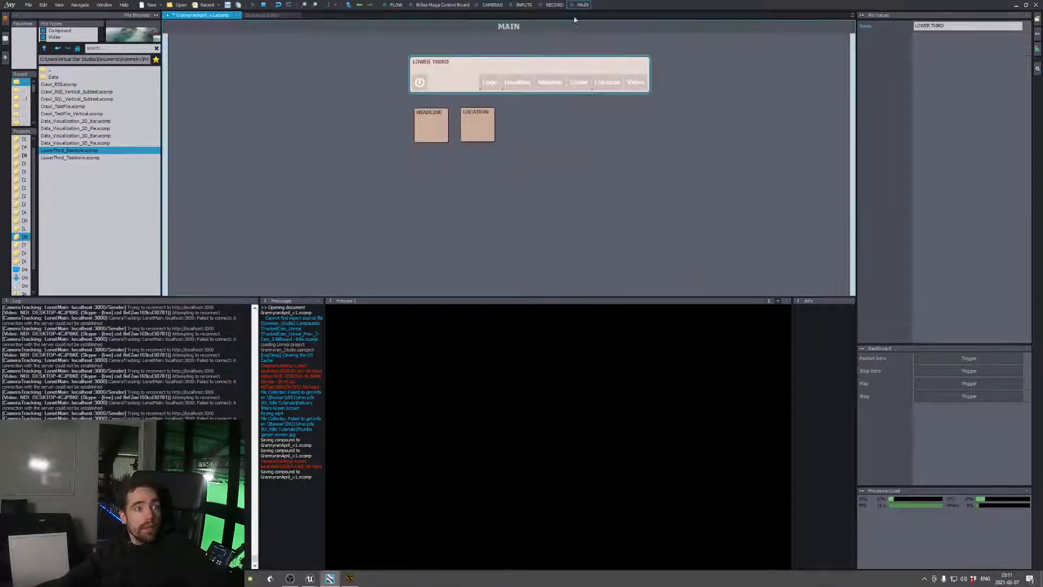
{"action": "left_click", "coordinate": [387, 5]}
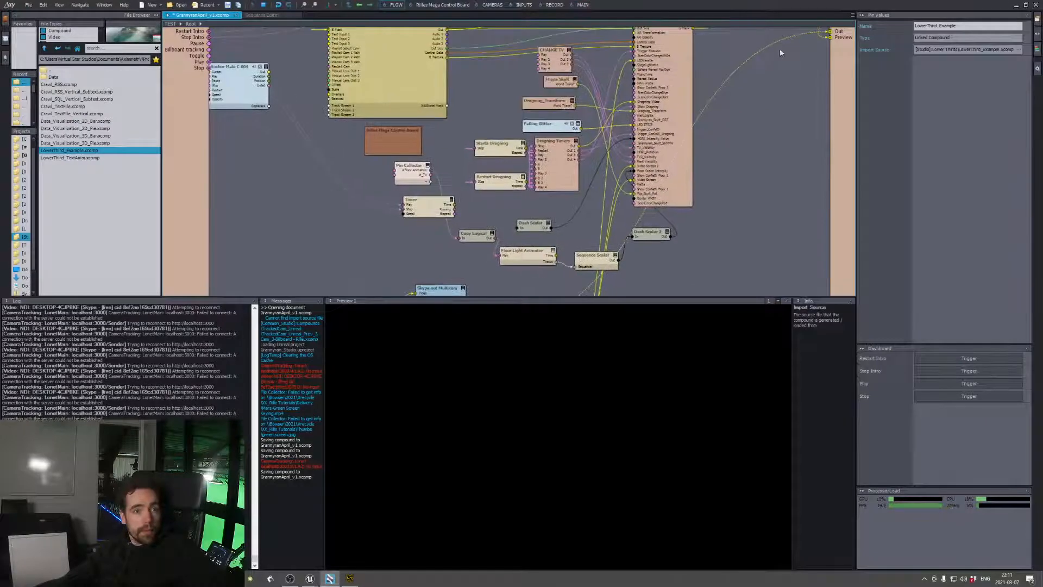
{"action": "left_click_drag", "start_coordinate": [831, 31], "coordinate": [779, 72]}
{"action": "middle_click_drag", "start_coordinate": [779, 72], "coordinate": [744, 180]}
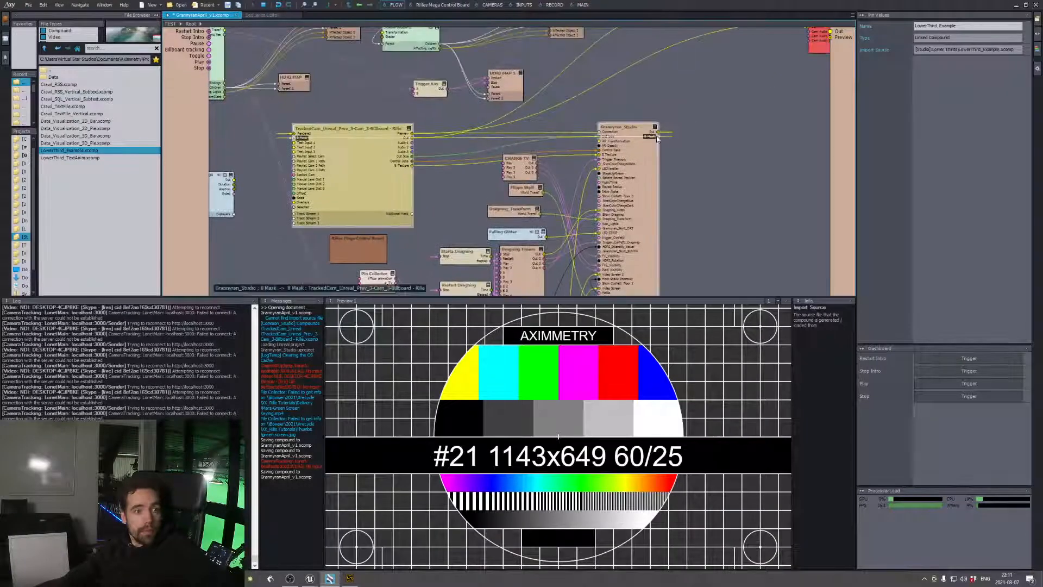
{"action": "middle_click_drag", "start_coordinate": [714, 109], "coordinate": [559, 248]}
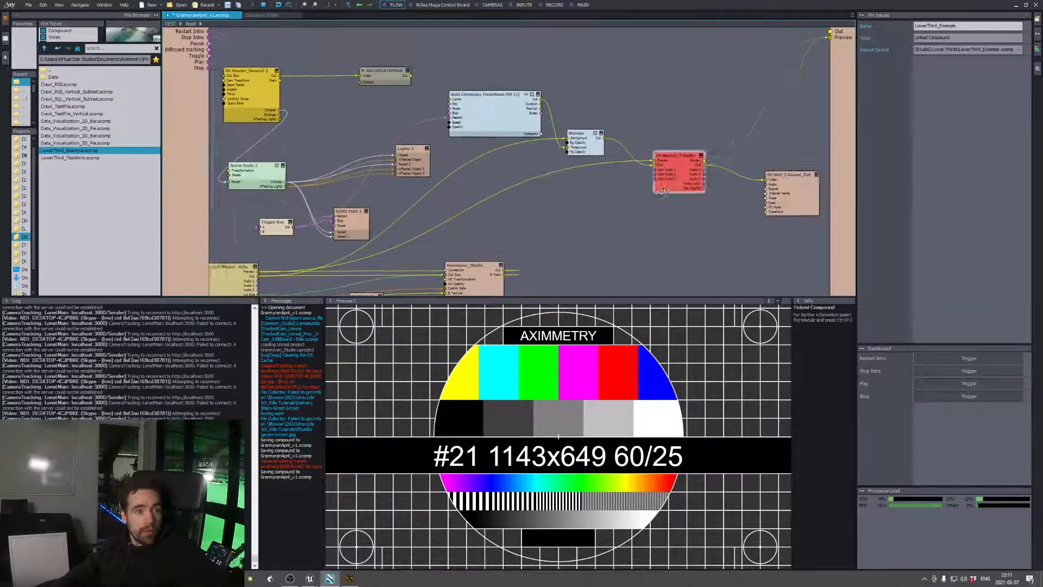
{"action": "middle_click_drag", "start_coordinate": [663, 190], "coordinate": [648, 193]}
{"action": "left_click_drag", "start_coordinate": [688, 163], "coordinate": [716, 138]}
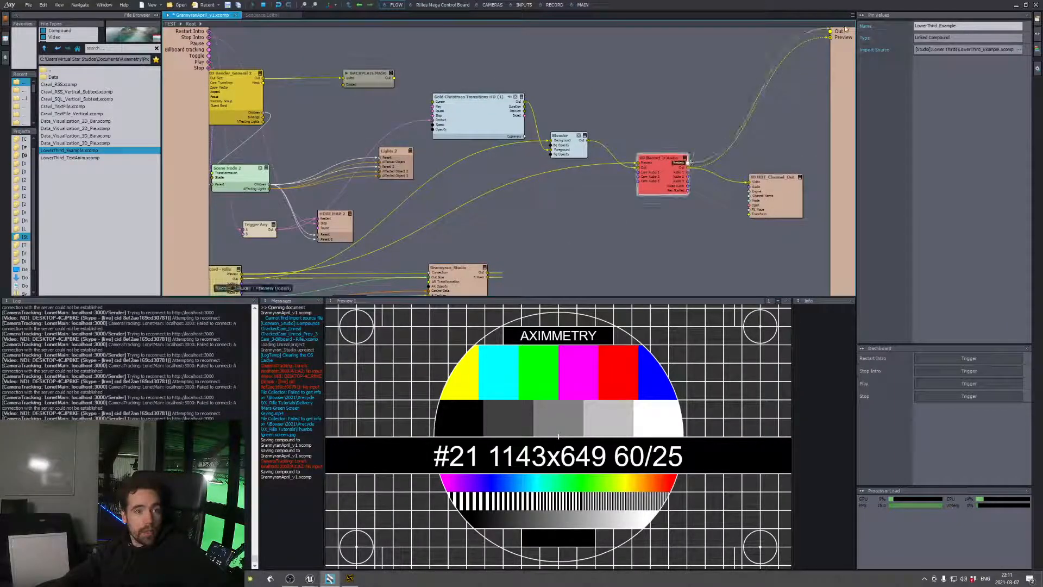
{"action": "left_click_drag", "start_coordinate": [846, 29], "coordinate": [844, 33]}
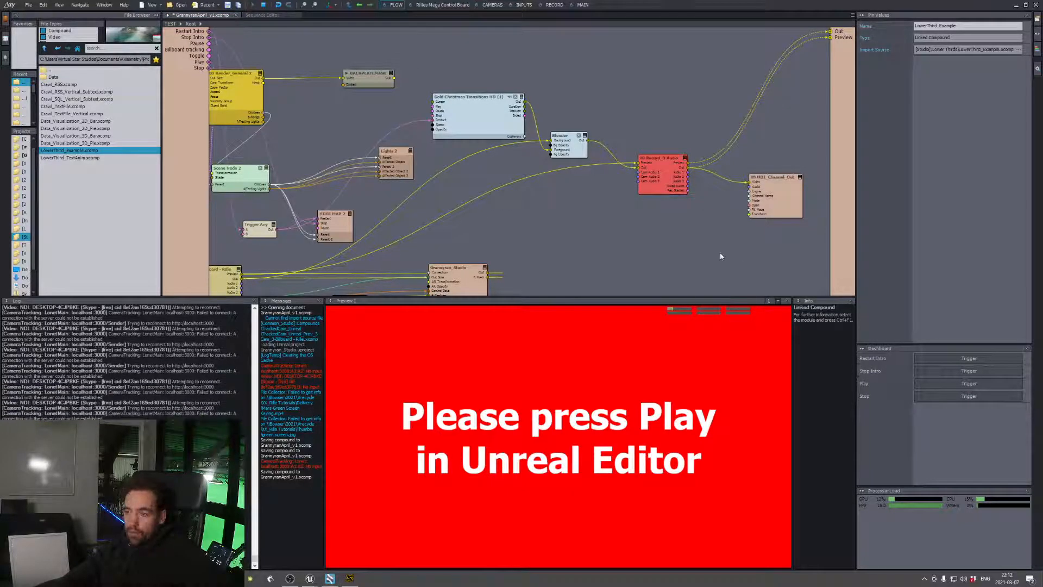
{"action": "middle_click_drag", "start_coordinate": [637, 255], "coordinate": [698, 167]}
{"action": "mouse_move", "coordinate": [642, 247]}
{"action": "middle_mouse_down"}
{"action": "mouse_move", "coordinate": [667, 227]}
{"action": "mouse_move", "coordinate": [732, 126]}
{"action": "middle_mouse_up"}
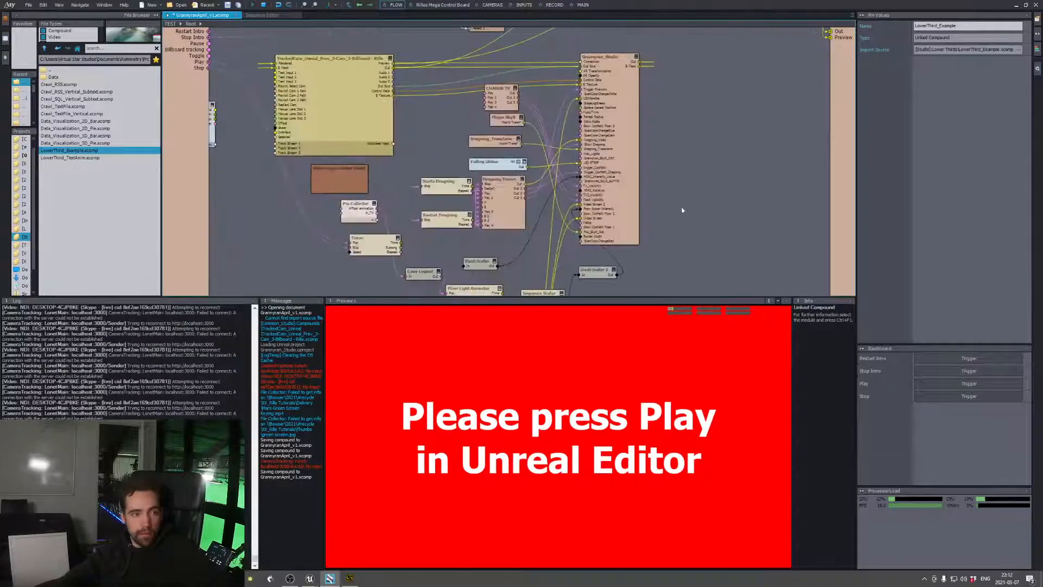
{"action": "middle_click_drag", "start_coordinate": [684, 210], "coordinate": [750, 159]}
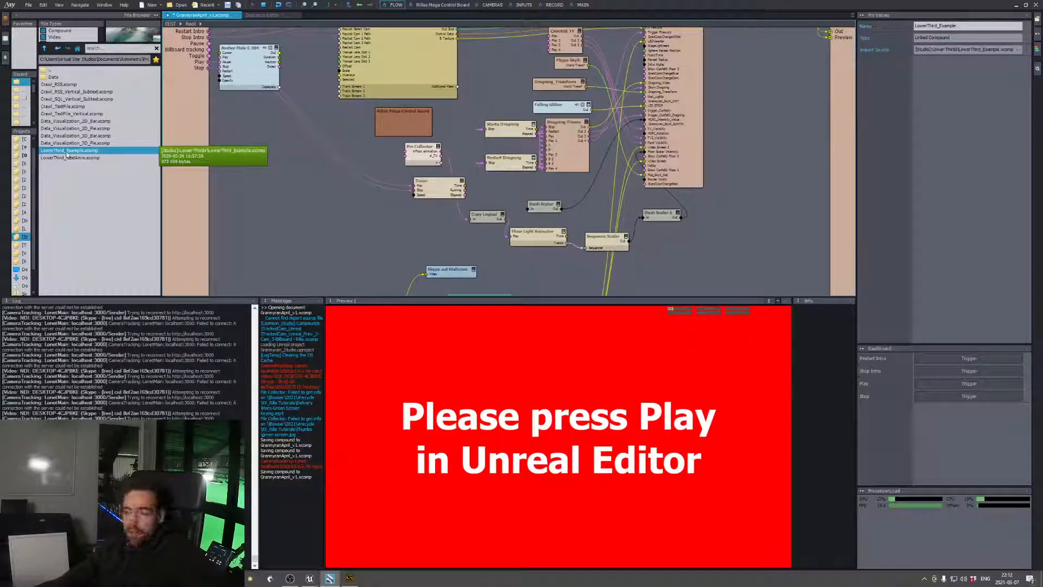
{"action": "left_click_drag", "start_coordinate": [66, 153], "coordinate": [303, 219]}
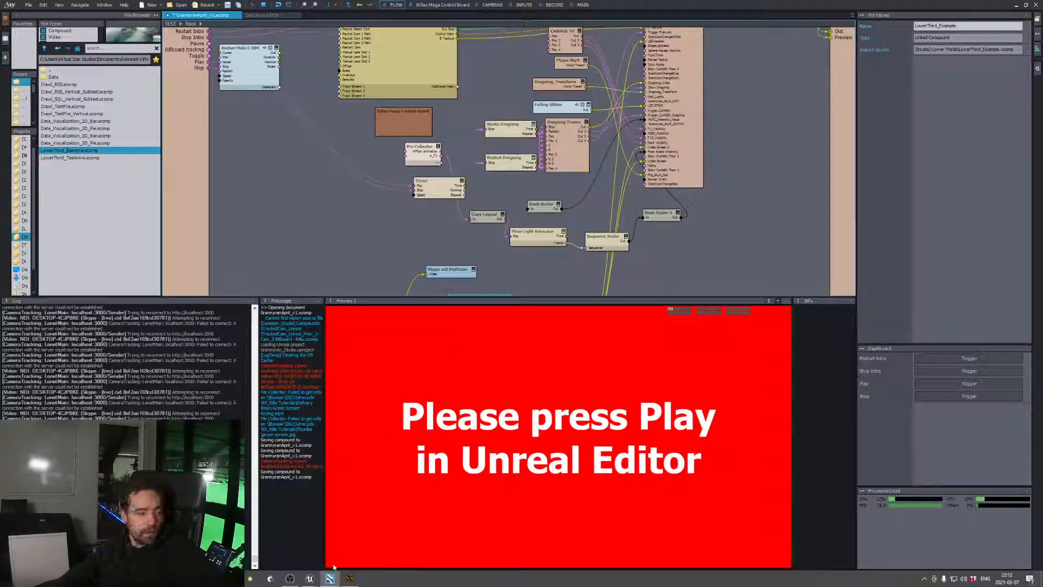
Switch to the Grannyran_Studio project in Unreal Editor and close the Message Log
{"action": "left_click", "coordinate": [311, 578]}
{"action": "left_click", "coordinate": [293, 542]}
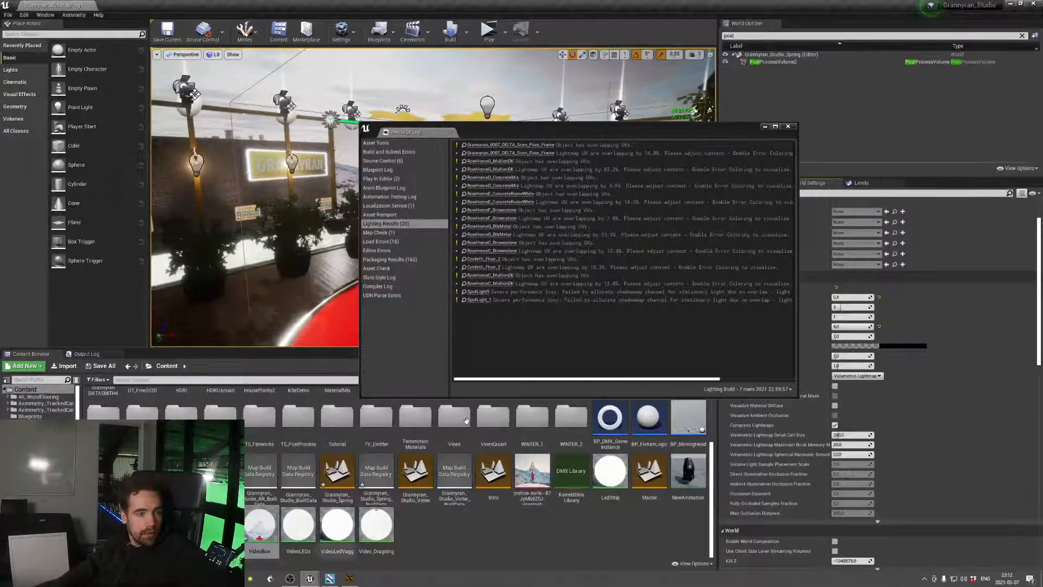
{"action": "left_click", "coordinate": [792, 128]}
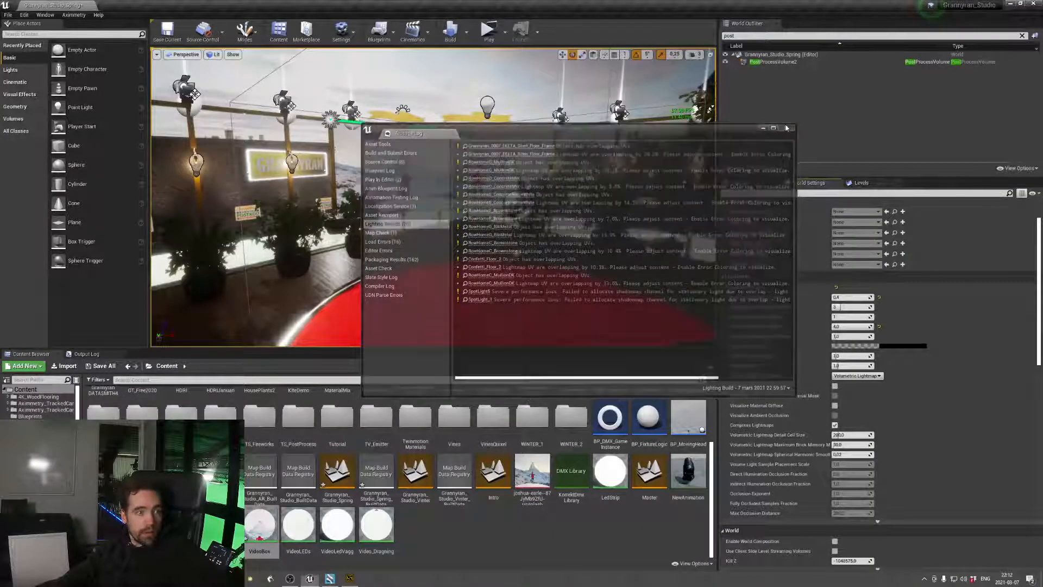
Fly the viewport camera around the studio stage and start playing the level
{"action": "key", "text": "w"}
{"action": "right_click_drag", "start_coordinate": [433, 197], "coordinate": [394, 187]}
{"action": "key", "text": "s"}
{"action": "key", "text": "d"}
{"action": "key", "text": "w"}
{"action": "key", "text": "s"}
{"action": "left_click", "coordinate": [489, 32]}
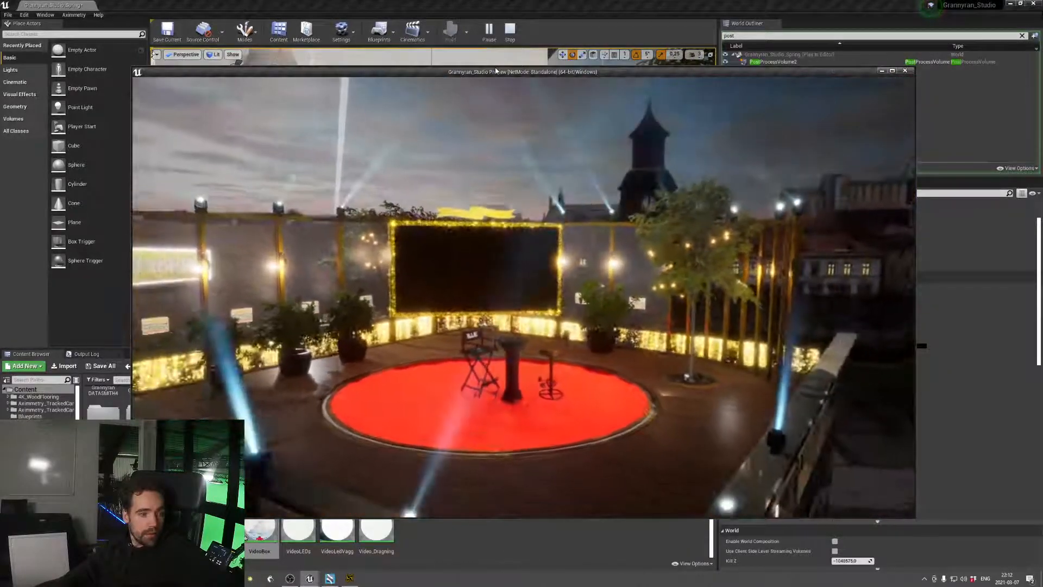
Return to Aximmetry Composer and trigger Select 1 through Select 4 on the Switch Video module to change the studio screen's video
{"action": "key", "text": "alt+Tab"}
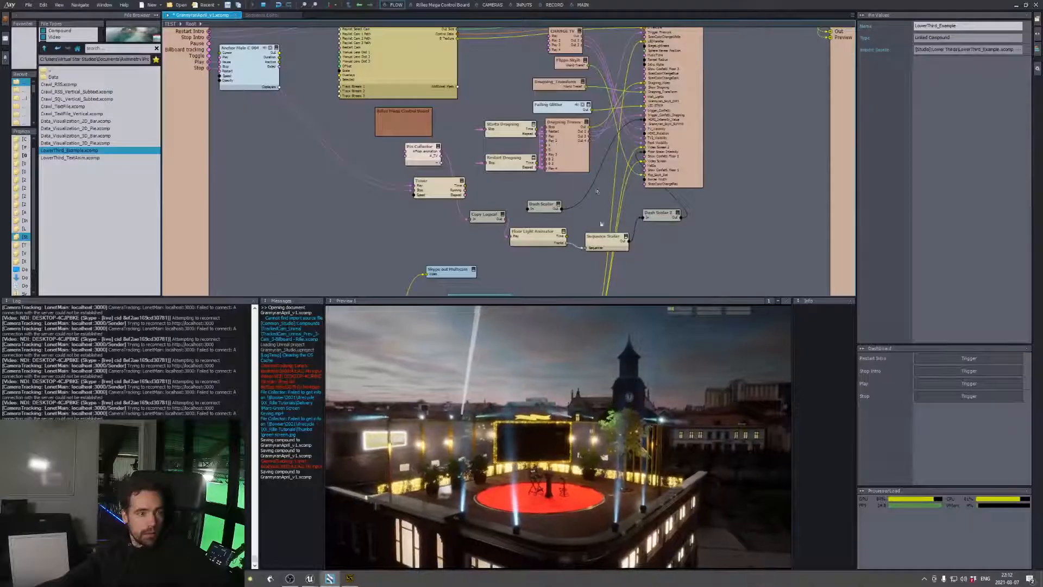
{"action": "middle_click_drag", "start_coordinate": [597, 191], "coordinate": [572, 43]}
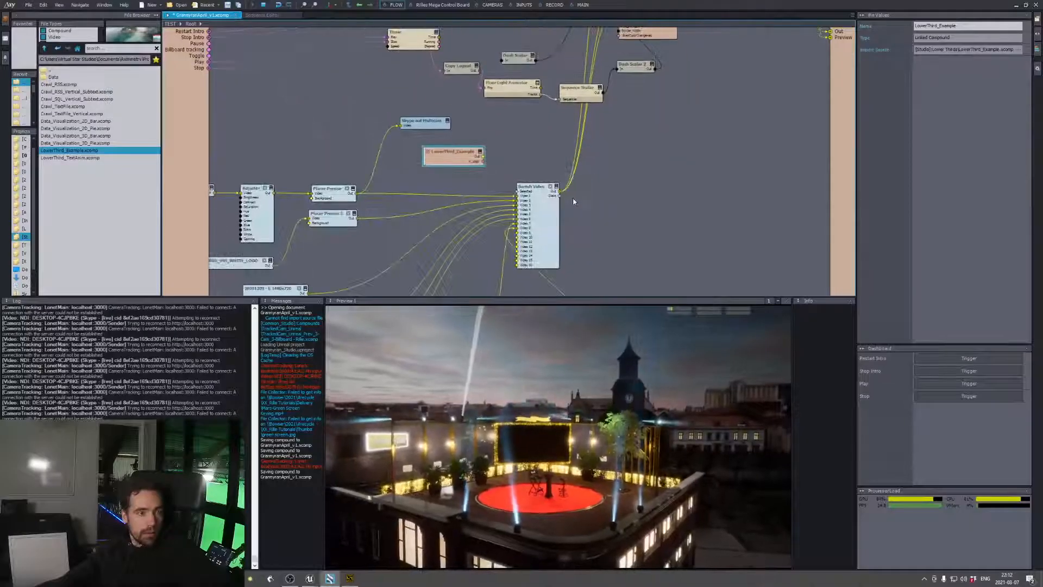
{"action": "left_click", "coordinate": [545, 213]}
{"action": "left_click", "coordinate": [937, 85]}
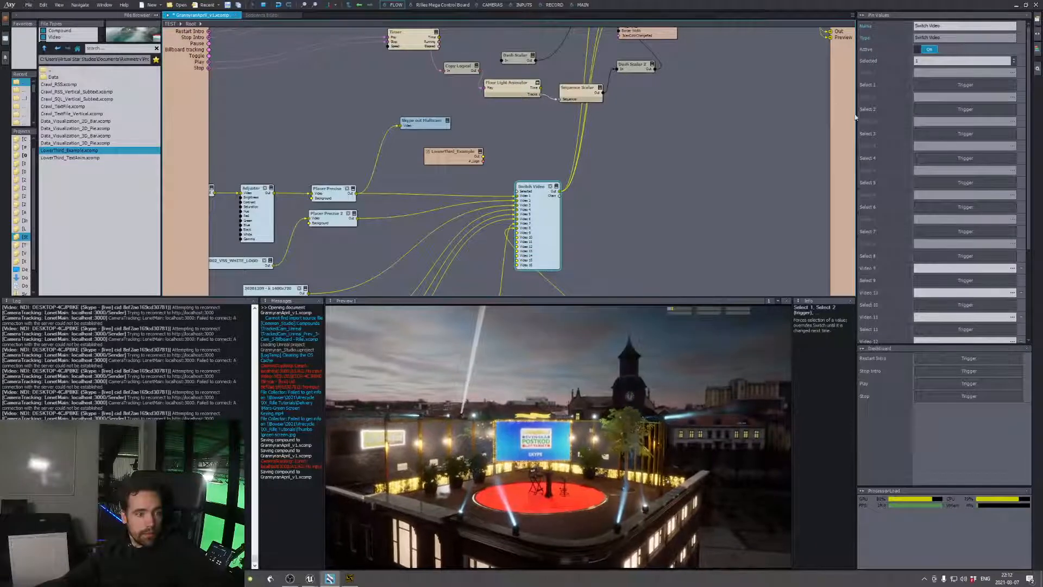
{"action": "left_click", "coordinate": [965, 110]}
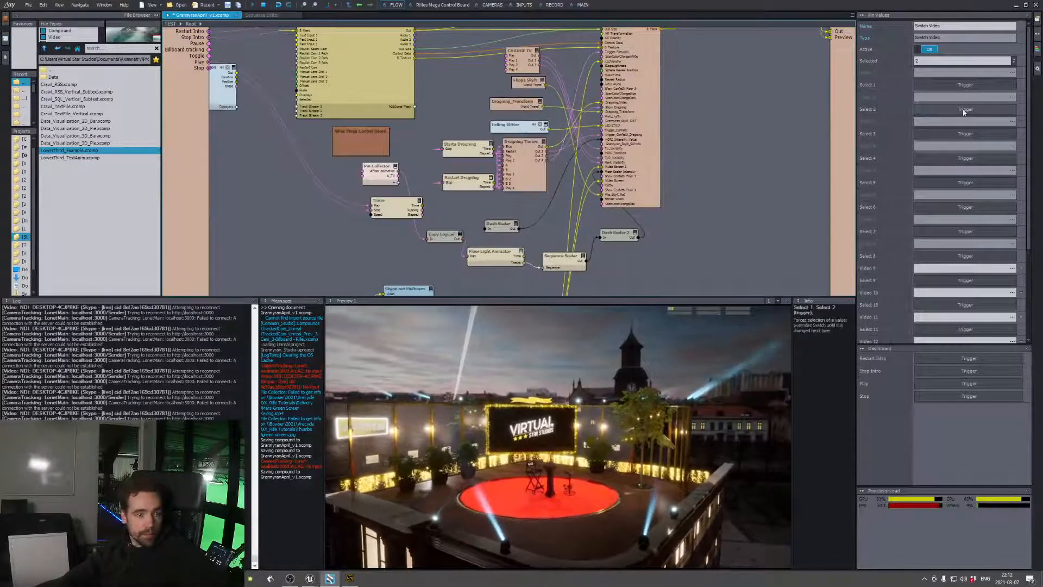
{"action": "left_click", "coordinate": [966, 134]}
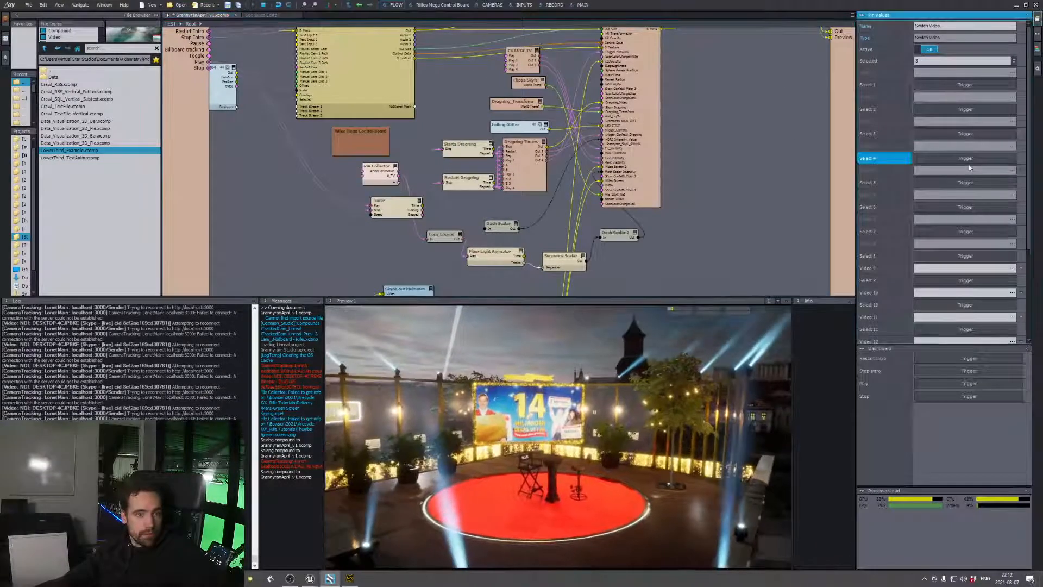
{"action": "left_click", "coordinate": [968, 159]}
Trigger the first Play action of the CHANGE TV compound
{"action": "left_click", "coordinate": [519, 51]}
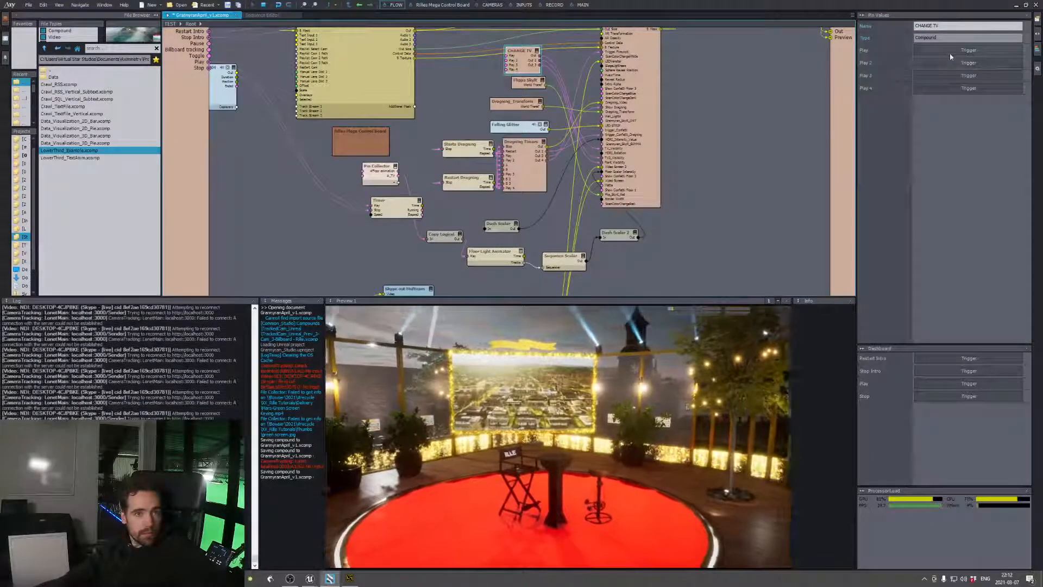
{"action": "left_click", "coordinate": [957, 51]}
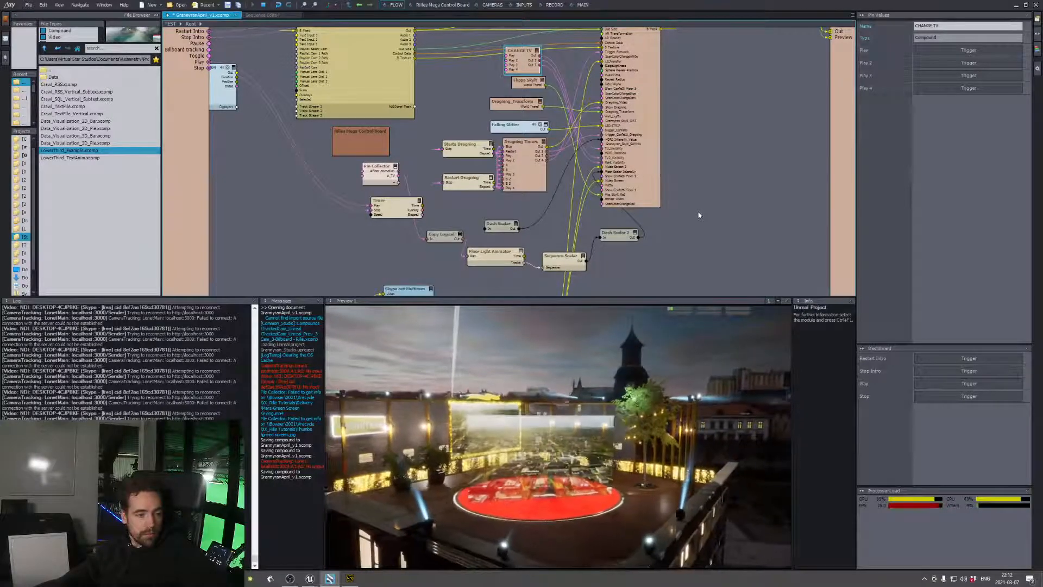
{"action": "left_click", "coordinate": [651, 184]}
Lower the first Dash Scalar's In value and raise it again to slightly above mid-range
{"action": "middle_click_drag", "start_coordinate": [645, 249], "coordinate": [671, 147]}
{"action": "left_click", "coordinate": [538, 125]}
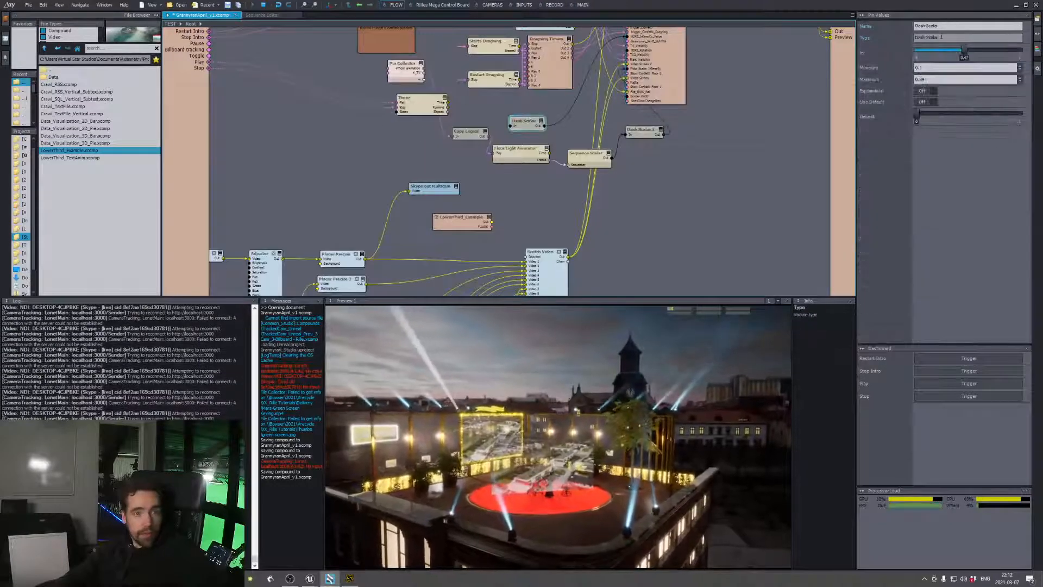
{"action": "left_click_drag", "start_coordinate": [966, 51], "coordinate": [917, 50]}
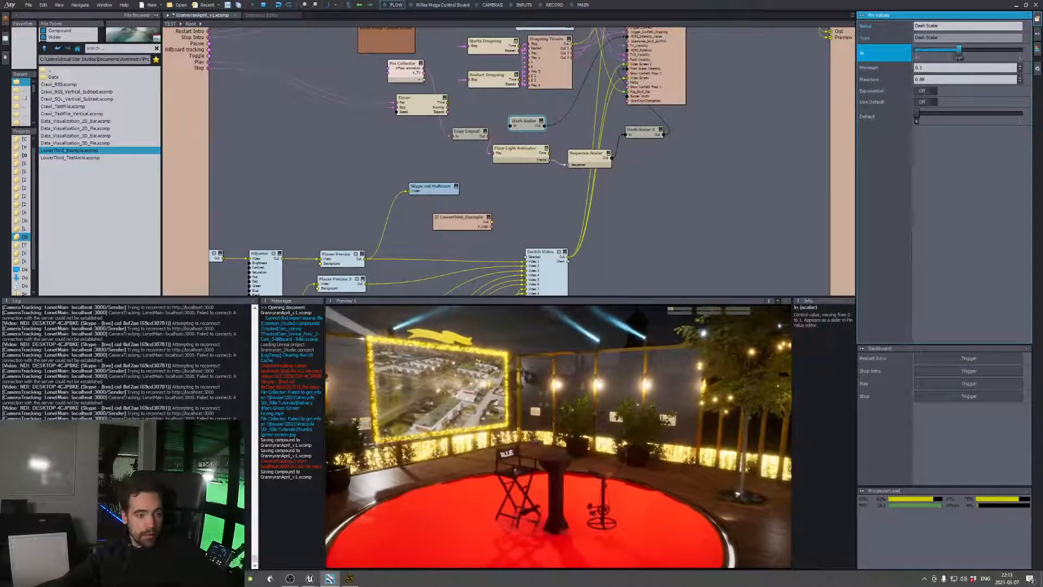
{"action": "mouse_move", "coordinate": [959, 50]}
{"action": "left_mouse_down"}
{"action": "mouse_move", "coordinate": [1000, 50]}
{"action": "mouse_move", "coordinate": [976, 51]}
{"action": "left_mouse_up"}
Trigger the white and the blue color change on the Grannyran_Studio module
{"action": "middle_click_drag", "start_coordinate": [761, 81], "coordinate": [738, 231]}
{"action": "middle_click_drag", "start_coordinate": [721, 156], "coordinate": [717, 234]}
{"action": "middle_click_drag", "start_coordinate": [715, 184], "coordinate": [713, 249]}
{"action": "left_click", "coordinate": [641, 210]}
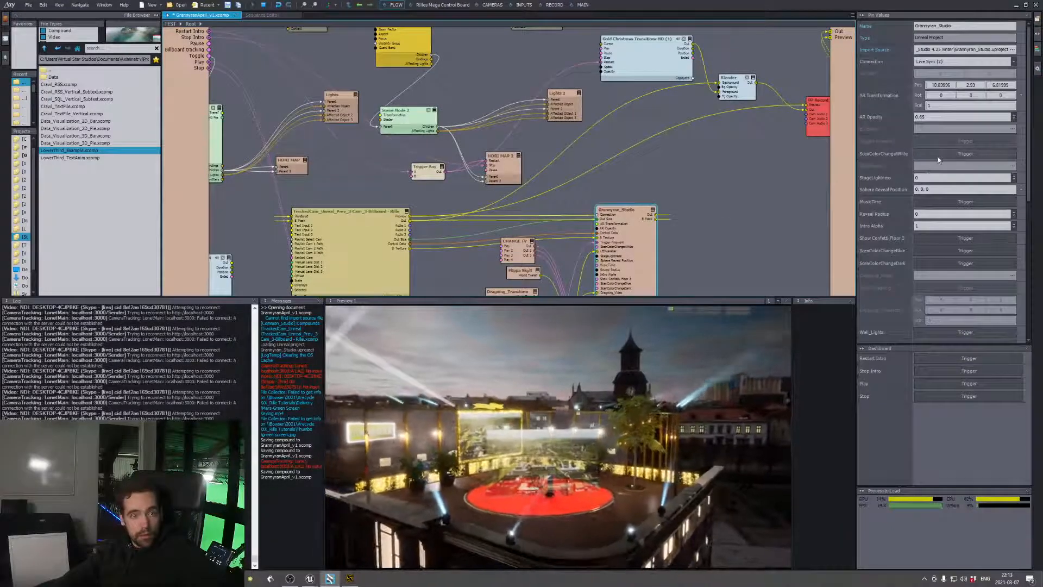
{"action": "left_click", "coordinate": [939, 158]}
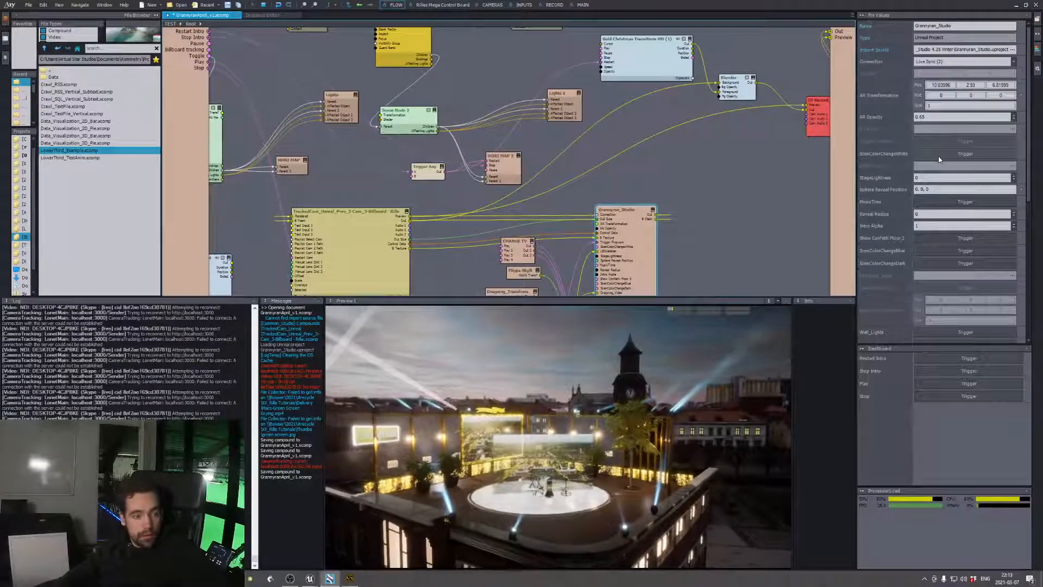
{"action": "left_click", "coordinate": [930, 257]}
{"action": "scroll", "coordinate": [898, 264], "scroll_direction": "down", "scroll_amount": 3}
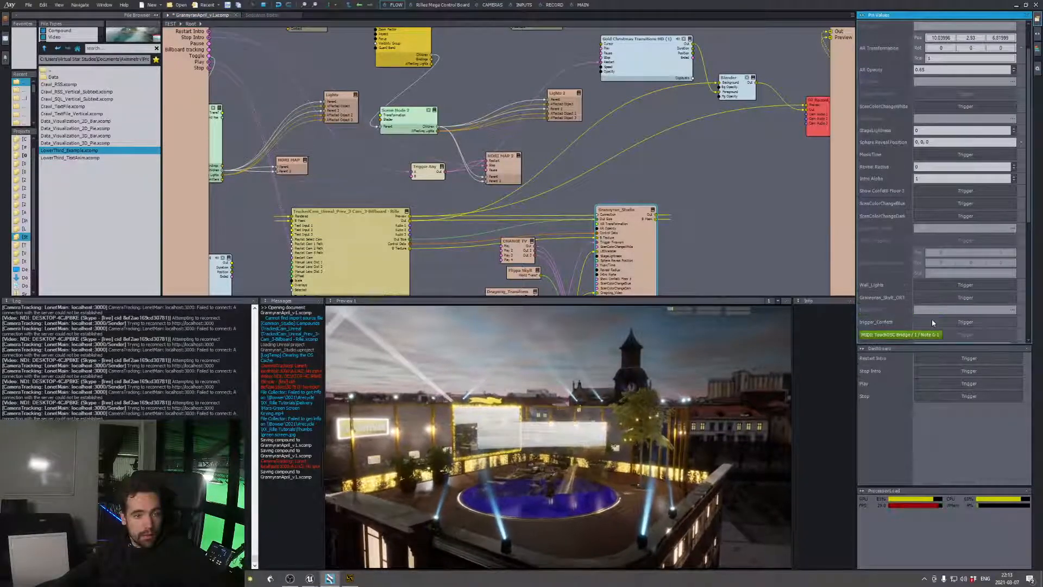
Trigger Show Confetti Floor 1 and the red color change on the Grannyran_Studio module
{"action": "scroll", "coordinate": [891, 163], "scroll_direction": "down", "scroll_amount": 3}
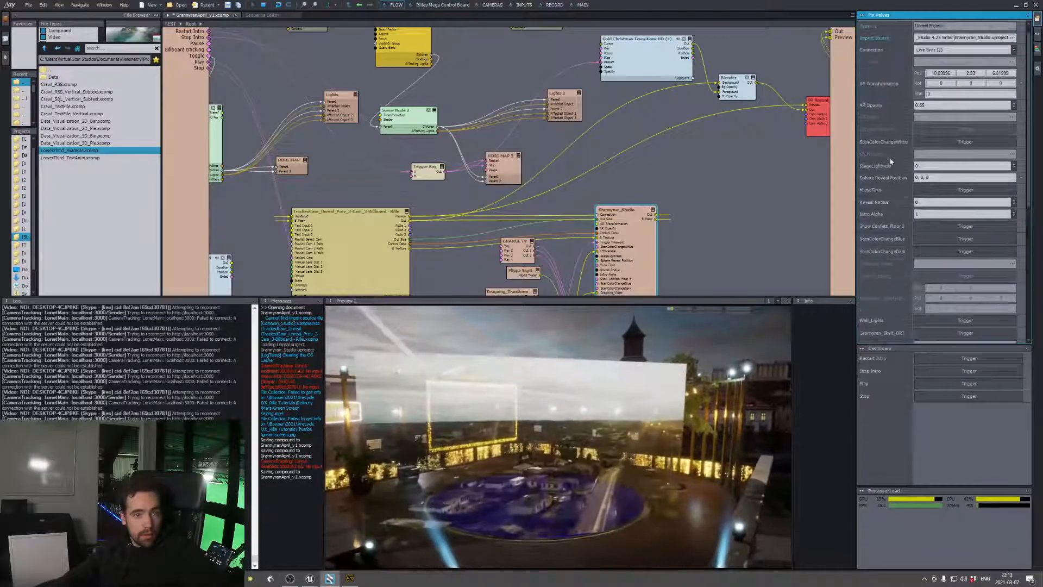
{"action": "scroll", "coordinate": [894, 228], "scroll_direction": "down", "scroll_amount": 3}
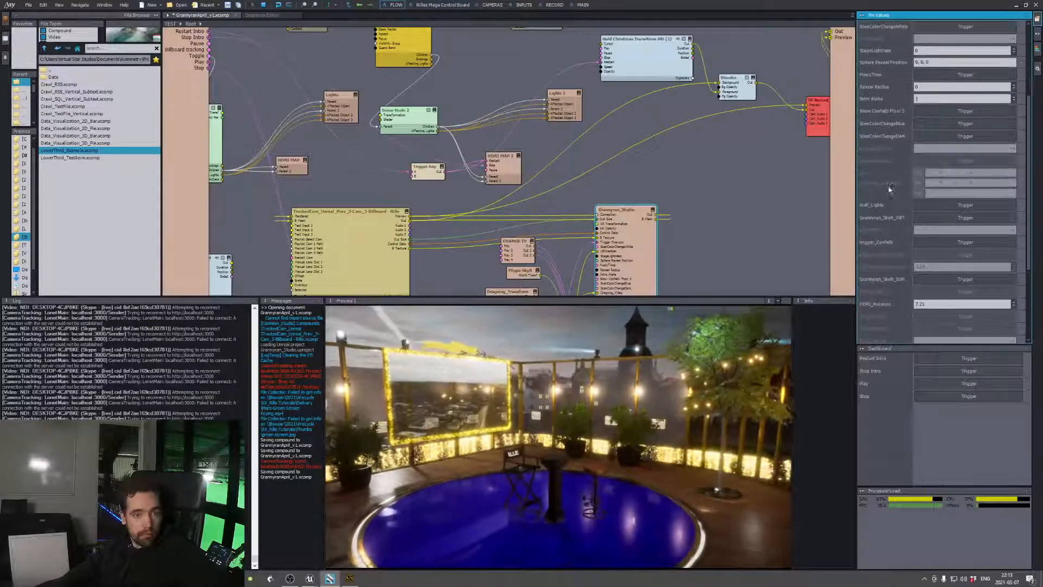
{"action": "scroll", "coordinate": [901, 272], "scroll_direction": "down", "scroll_amount": 3}
{"action": "scroll", "coordinate": [901, 278], "scroll_direction": "down", "scroll_amount": 2}
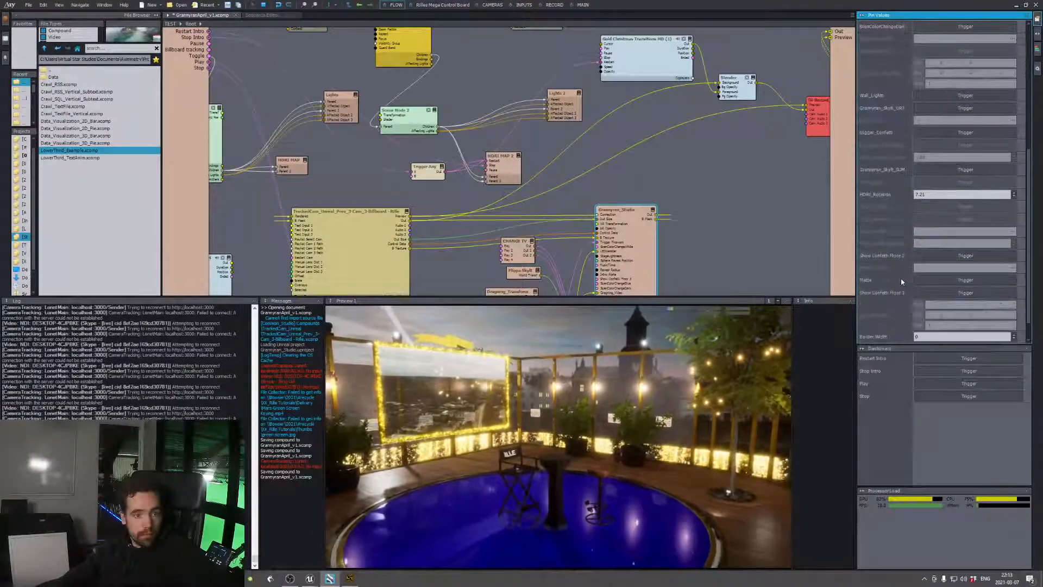
{"action": "scroll", "coordinate": [901, 278], "scroll_direction": "down", "scroll_amount": 2}
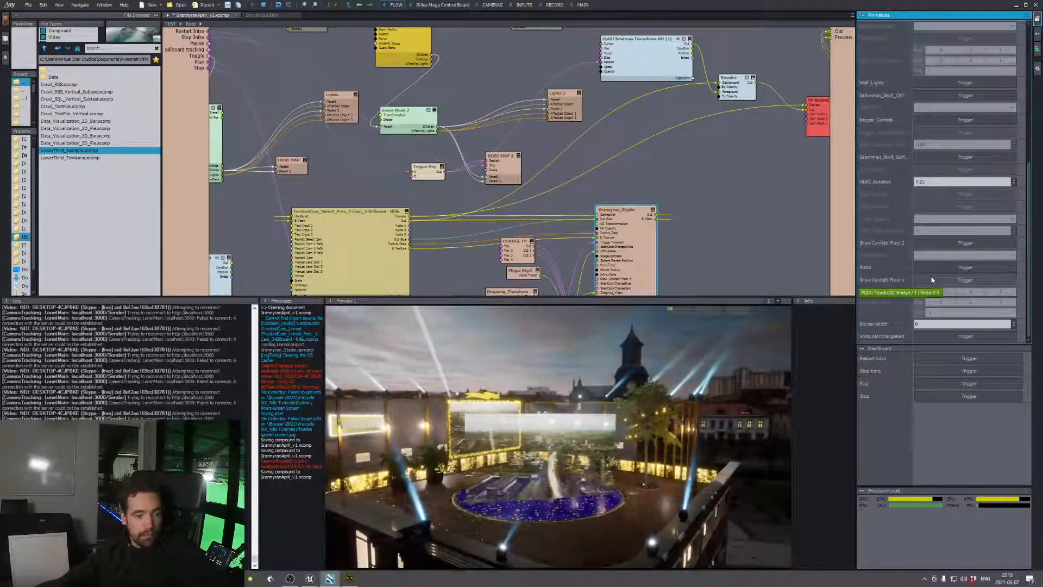
{"action": "left_click", "coordinate": [932, 280]}
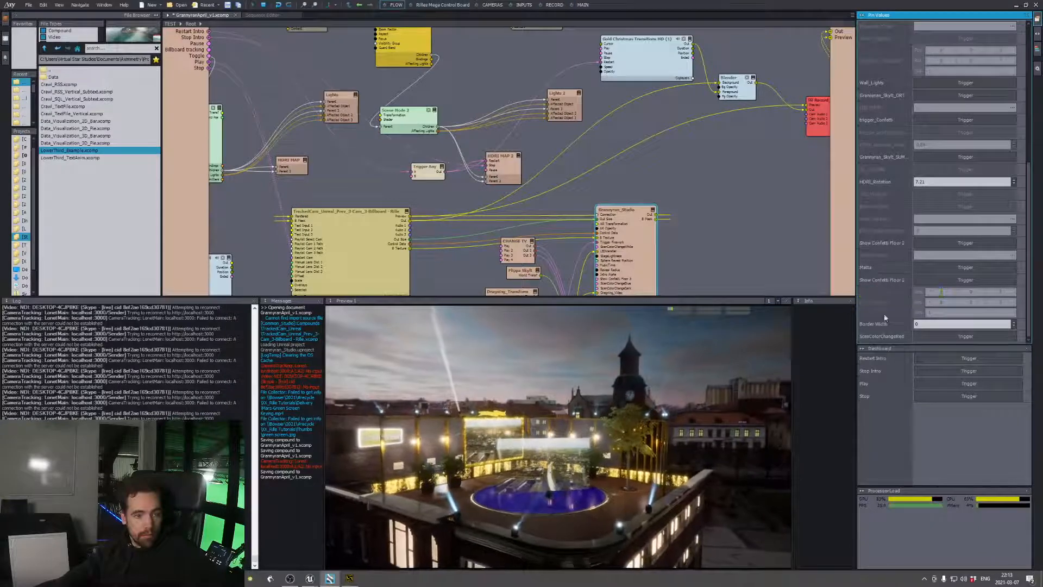
{"action": "left_click", "coordinate": [929, 337]}
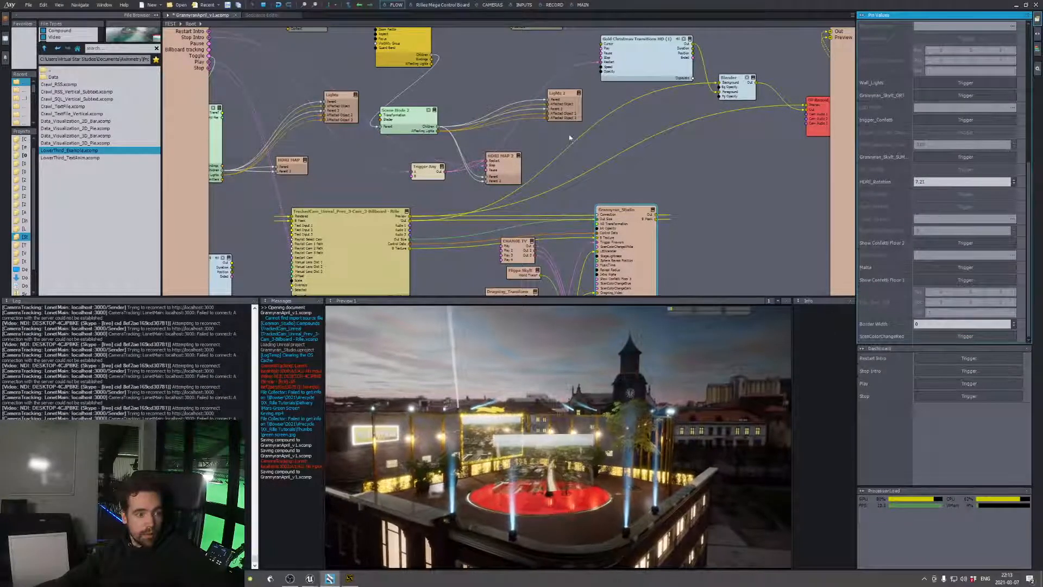
Reposition the AR screen through the Grannyran_Studio module's AR Transformation, changing X and setting the position to Y 1.23 and Z 12.22
{"action": "scroll", "coordinate": [570, 137], "scroll_direction": "down", "scroll_amount": 3}
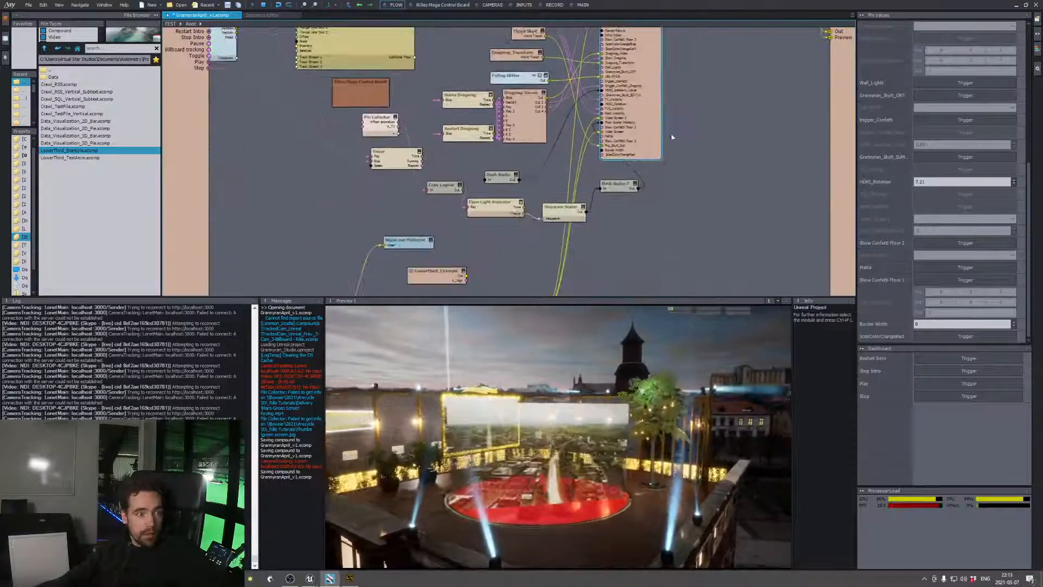
{"action": "middle_click_drag", "start_coordinate": [546, 169], "coordinate": [529, 277]}
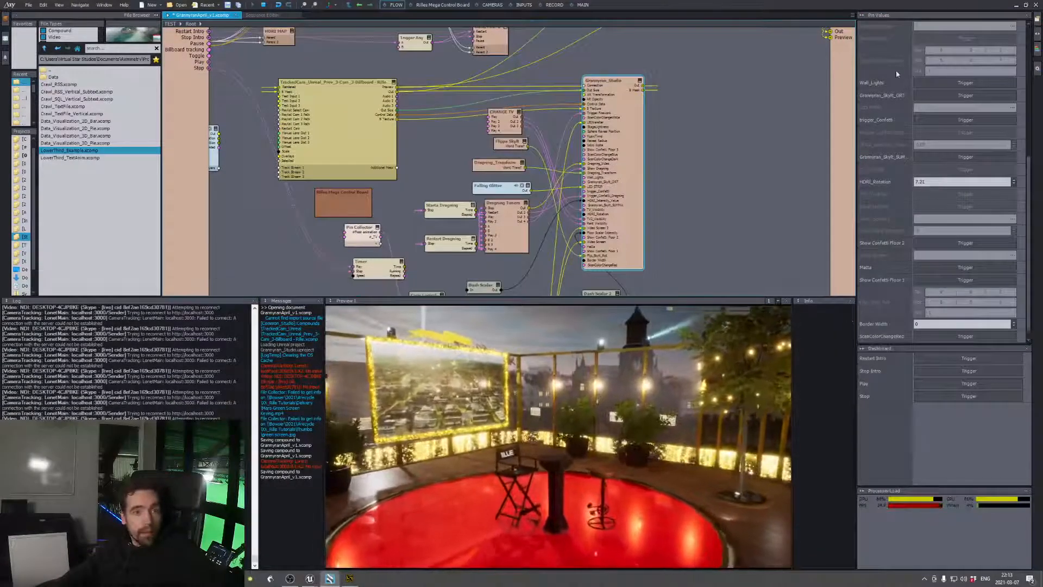
{"action": "scroll", "coordinate": [896, 70], "scroll_direction": "up", "scroll_amount": 7}
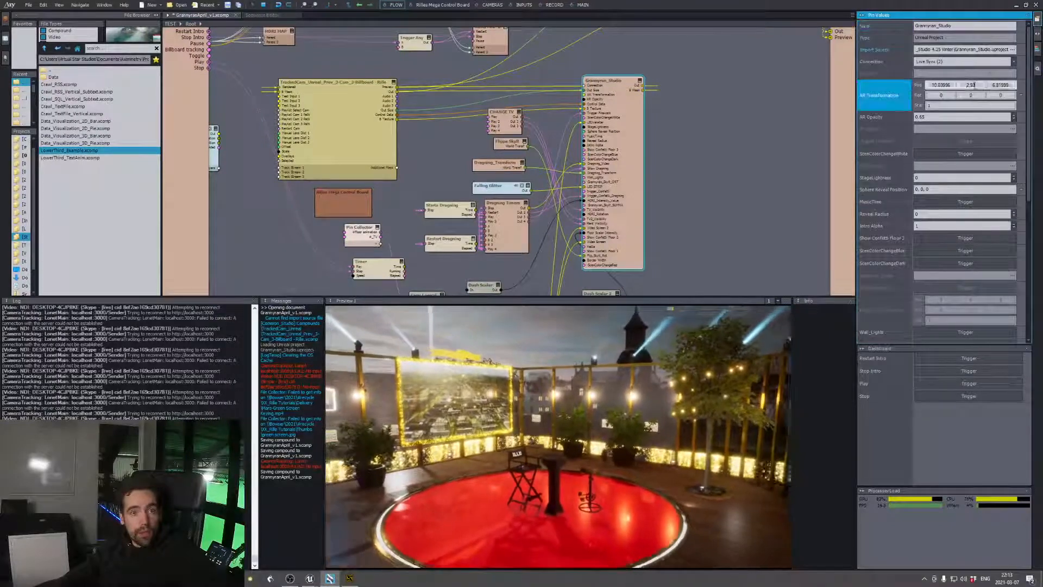
{"action": "left_click", "coordinate": [967, 86]}
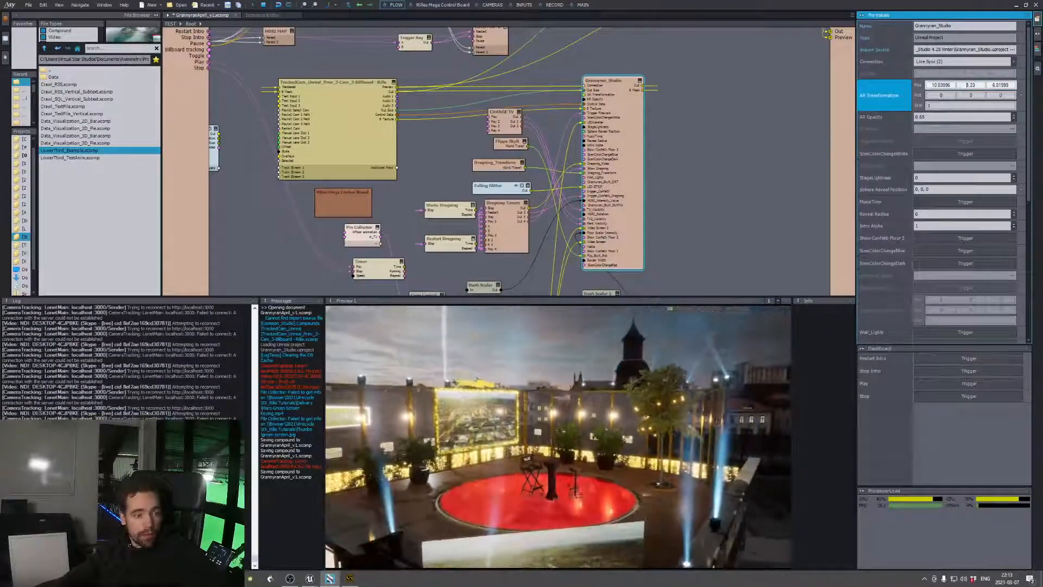
{"action": "mouse_move", "coordinate": [933, 86]}
{"action": "left_mouse_down"}
{"action": "mouse_move", "coordinate": [933, 48]}
{"action": "mouse_move", "coordinate": [933, 80]}
{"action": "left_mouse_up"}
{"action": "left_click_drag", "start_coordinate": [998, 85], "coordinate": [970, 118]}
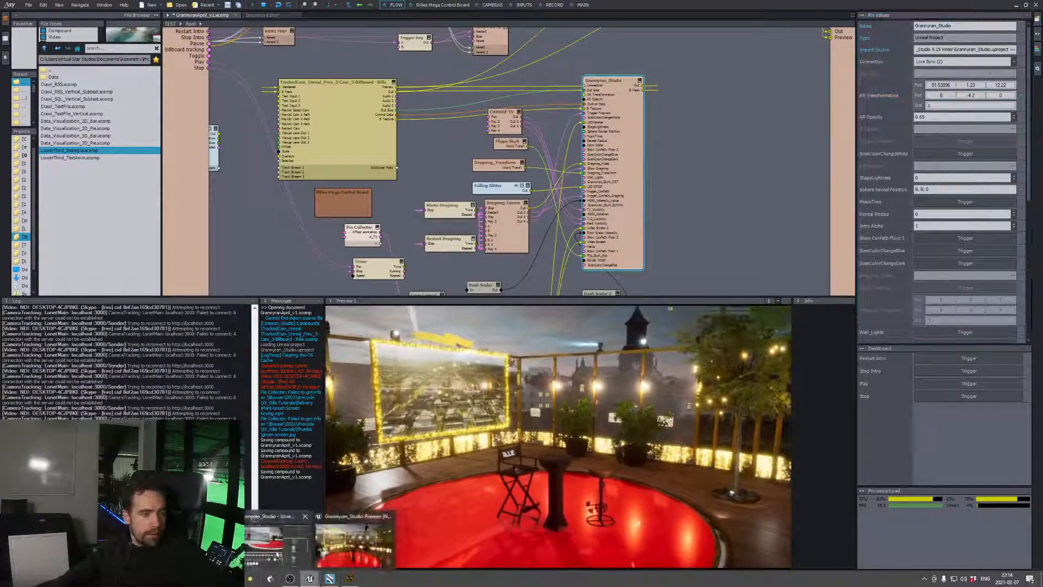
Switch to the Unreal editor, clear the World Outliner filter, select the HDRIBackdrop and set its Intensity to 5
{"action": "left_click", "coordinate": [309, 578]}
{"action": "left_click", "coordinate": [511, 30]}
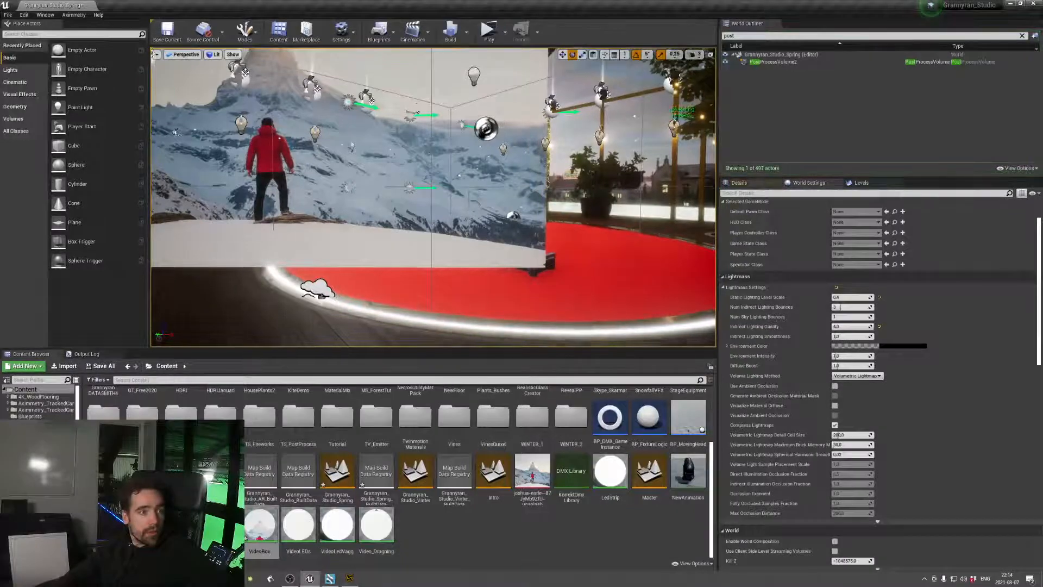
{"action": "right_click_drag", "start_coordinate": [448, 146], "coordinate": [479, 140]}
{"action": "left_click", "coordinate": [1022, 35]}
{"action": "key", "text": "s"}
{"action": "key", "text": "w"}
{"action": "key", "text": "s"}
{"action": "left_click", "coordinate": [479, 140]}
{"action": "left_click", "coordinate": [754, 182]}
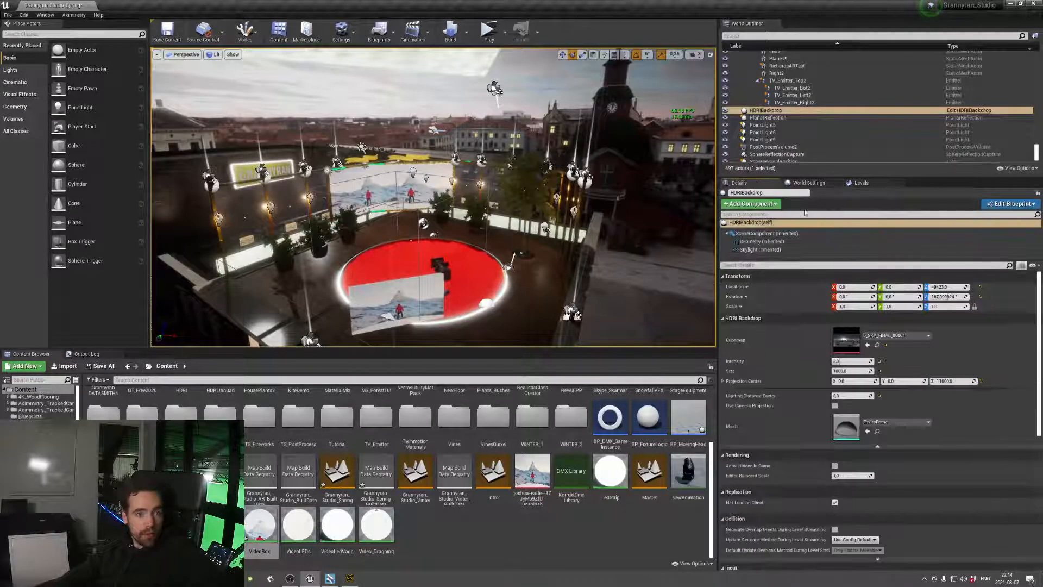
{"action": "left_click", "coordinate": [849, 362]}
{"action": "type", "text": "4"}
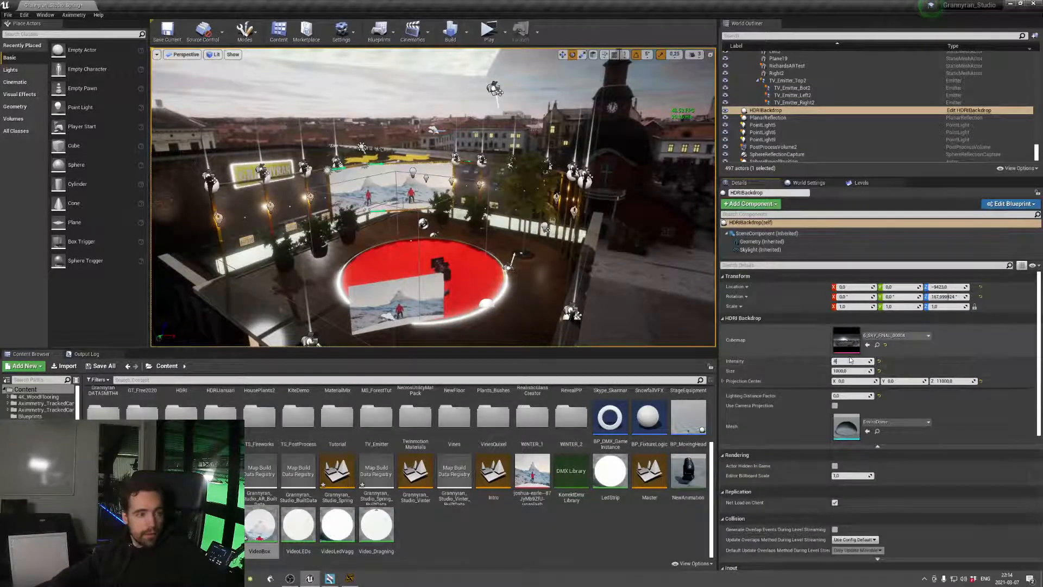
{"action": "key", "text": "Return"}
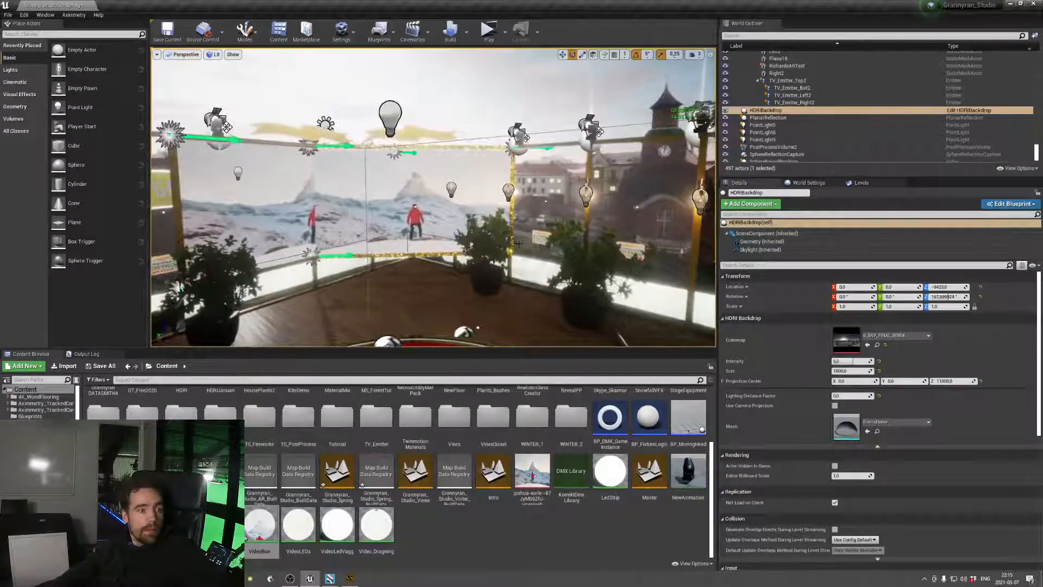
Examine the backdrop lighting on the building, the rooftop studio and the wooden floor around the plant pots
{"action": "right_click_drag", "start_coordinate": [519, 243], "coordinate": [701, 370]}
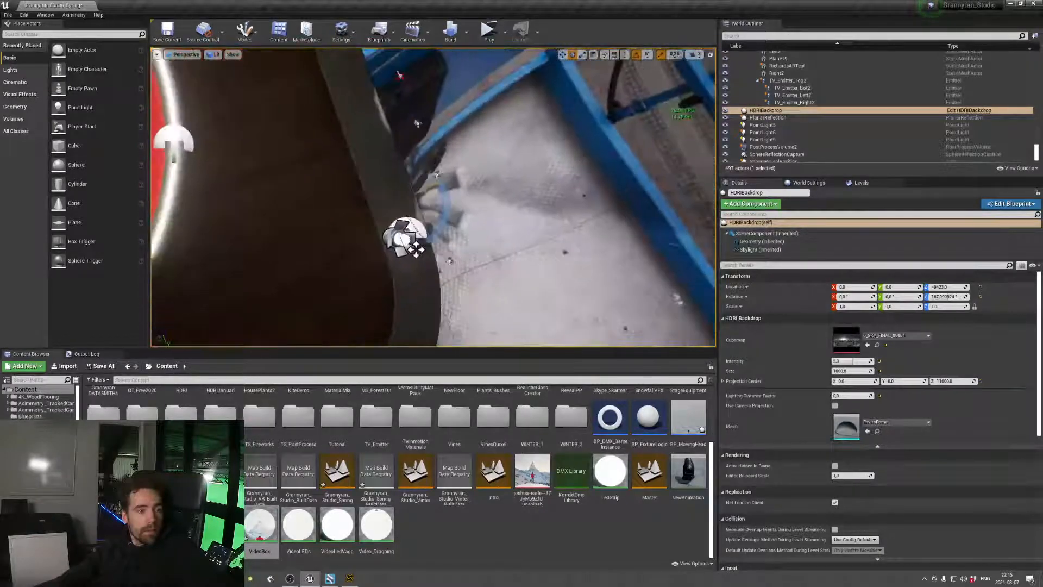
{"action": "right_click_drag", "start_coordinate": [434, 217], "coordinate": [380, 114]}
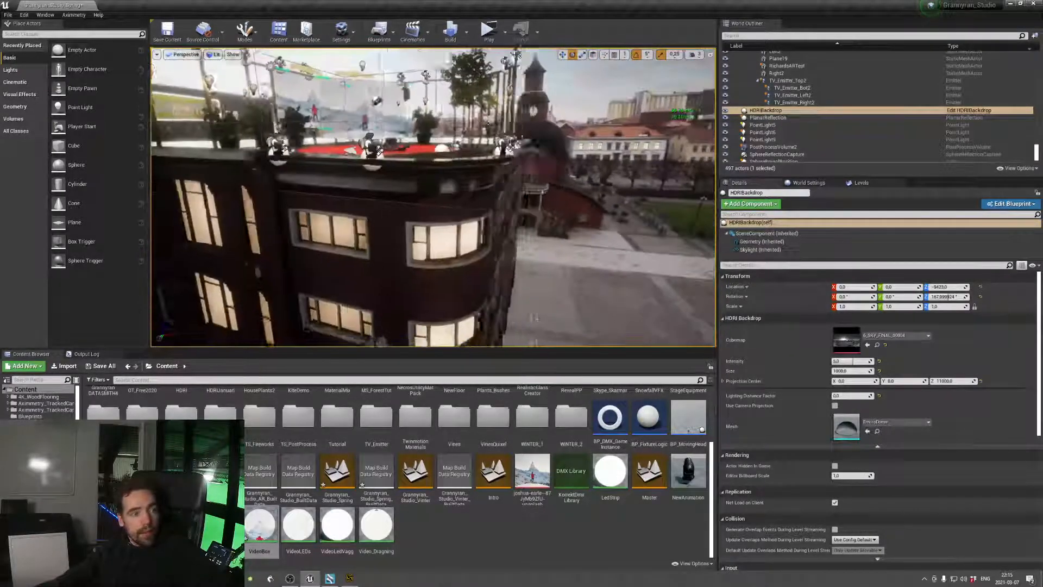
{"action": "right_click_drag", "start_coordinate": [433, 197], "coordinate": [394, 231]}
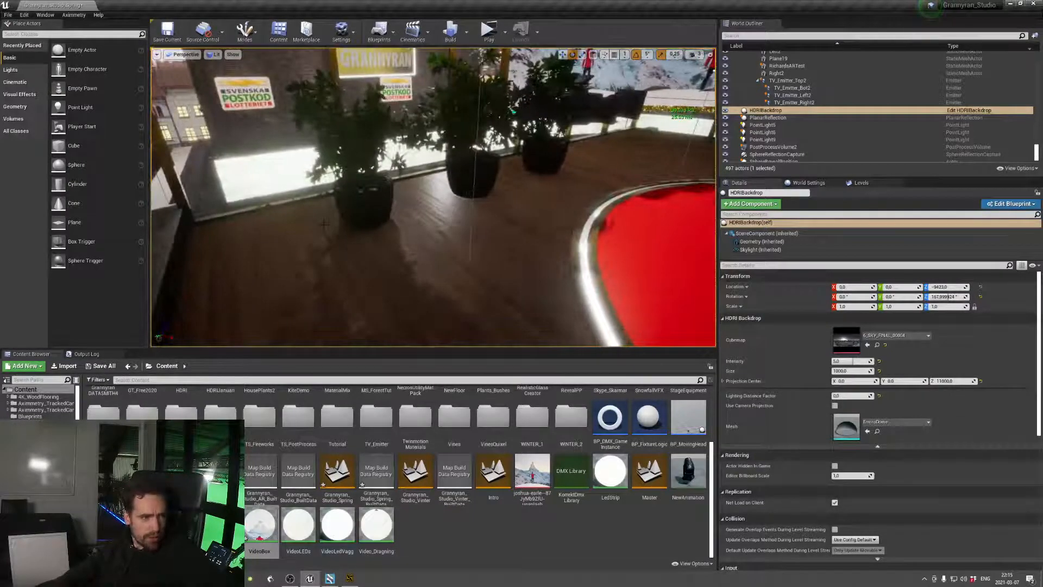
{"action": "right_click_drag", "start_coordinate": [324, 223], "coordinate": [405, 204]}
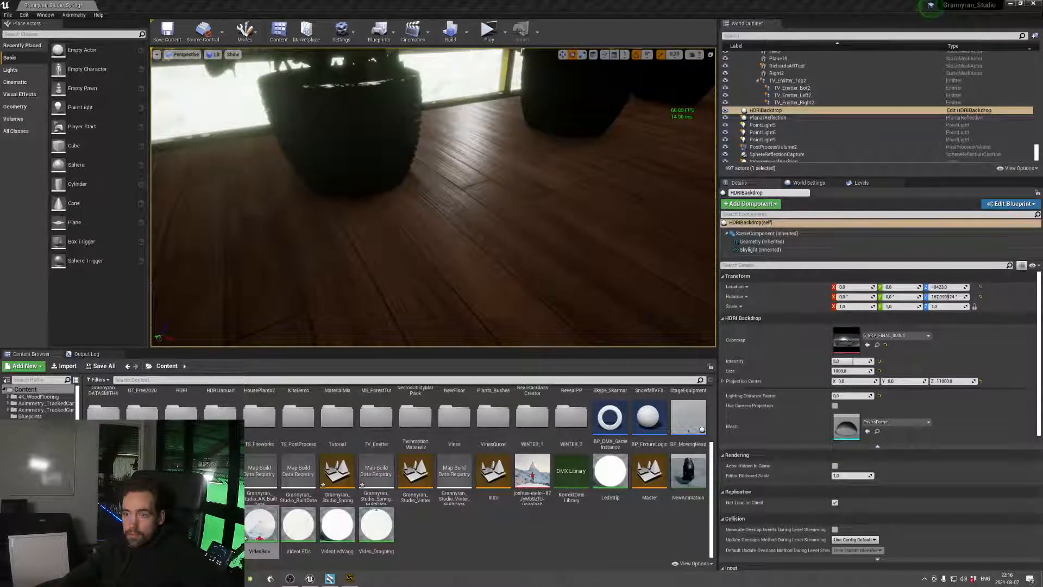
Bring up the No Shadows forum thread and examine the floor shadows under the stools in its example image
{"action": "left_click_drag", "start_coordinate": [1042, 147], "coordinate": [655, 79]}
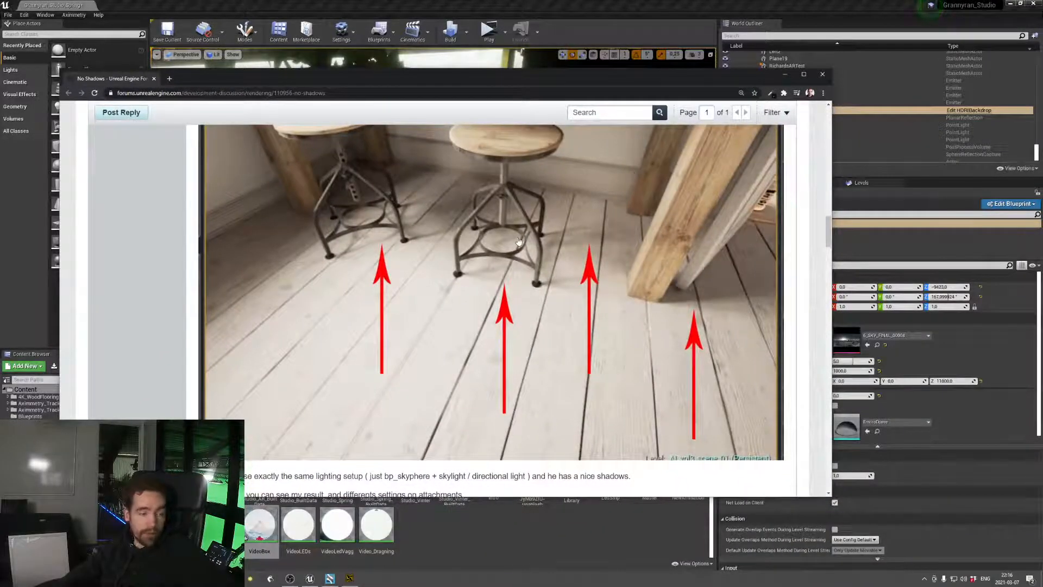
{"action": "scroll", "coordinate": [475, 266], "scroll_direction": "up", "scroll_amount": 1}
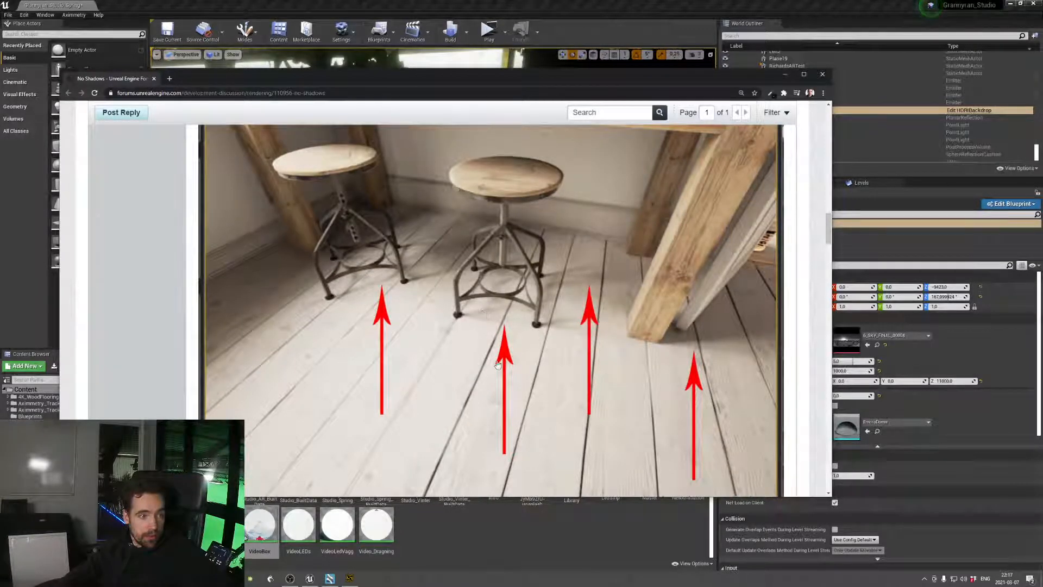
{"action": "left_click_drag", "start_coordinate": [552, 82], "coordinate": [541, 381]}
Find the PlanarReflection actor by filtering for "planar" and toggle its Show Preview Plane on and off
{"action": "mouse_move", "coordinate": [489, 228]}
{"action": "right_mouse_down"}
{"action": "mouse_move", "coordinate": [521, 229]}
{"action": "mouse_move", "coordinate": [505, 212]}
{"action": "mouse_move", "coordinate": [489, 218]}
{"action": "mouse_move", "coordinate": [484, 201]}
{"action": "mouse_move", "coordinate": [506, 223]}
{"action": "mouse_move", "coordinate": [500, 210]}
{"action": "mouse_move", "coordinate": [524, 215]}
{"action": "mouse_move", "coordinate": [516, 209]}
{"action": "mouse_move", "coordinate": [527, 228]}
{"action": "mouse_move", "coordinate": [506, 233]}
{"action": "right_mouse_up"}
{"action": "right_click_drag", "start_coordinate": [433, 197], "coordinate": [462, 195]}
{"action": "key", "text": "s"}
{"action": "key", "text": "w"}
{"action": "left_click", "coordinate": [743, 34]}
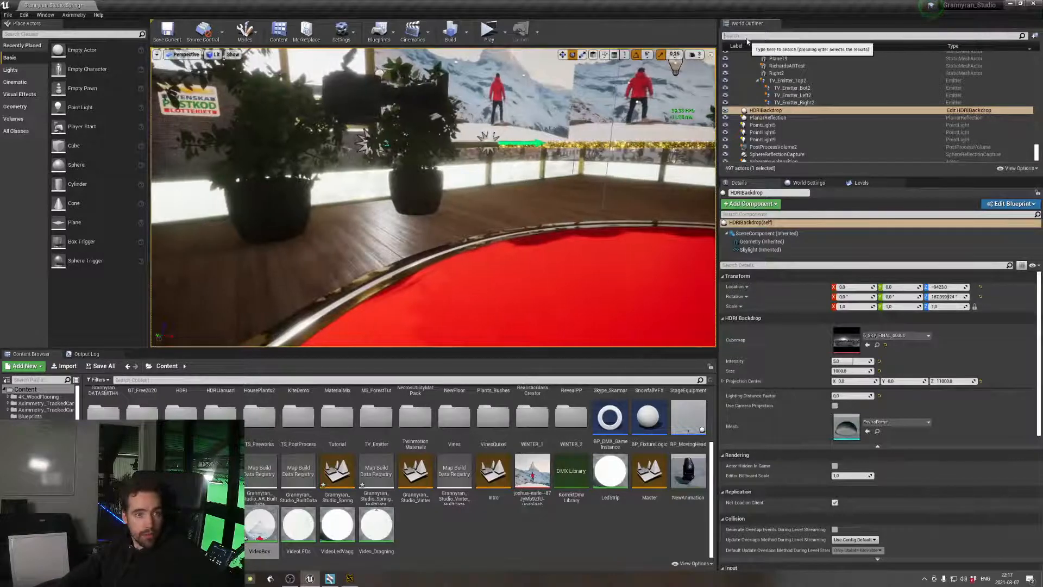
{"action": "type", "text": "planar"}
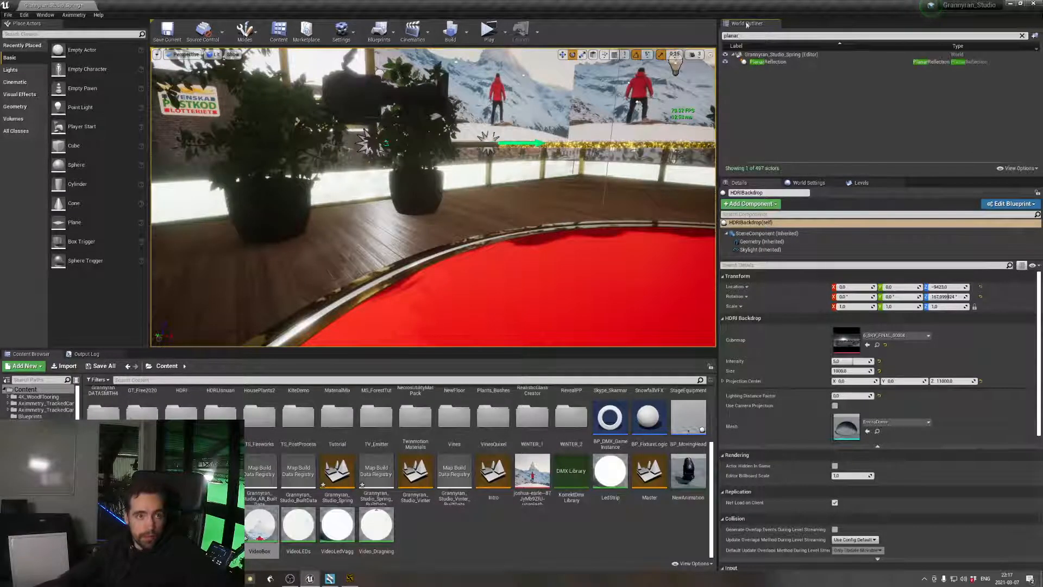
{"action": "left_click", "coordinate": [746, 62]}
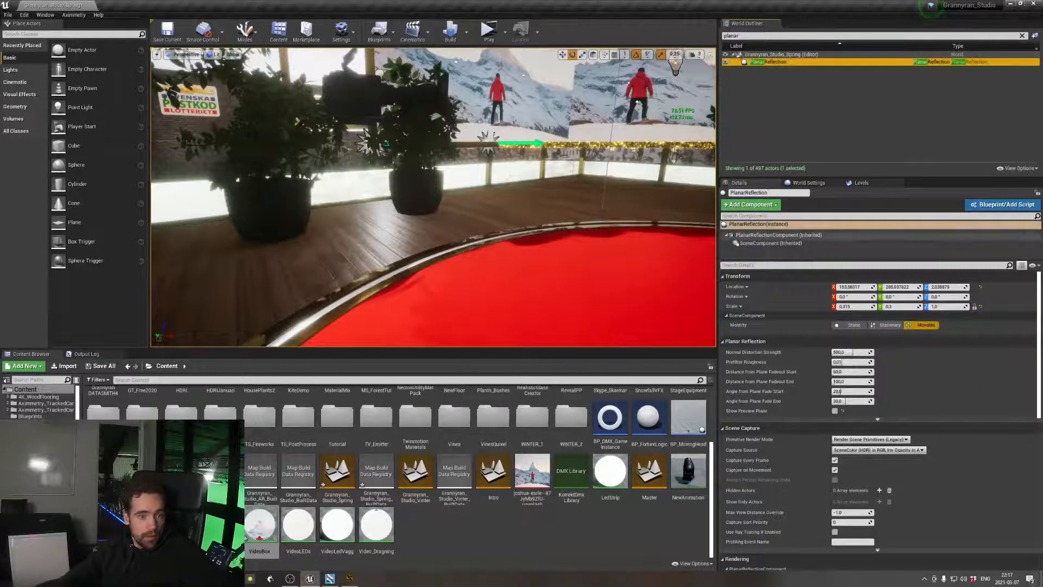
{"action": "left_click", "coordinate": [839, 413]}
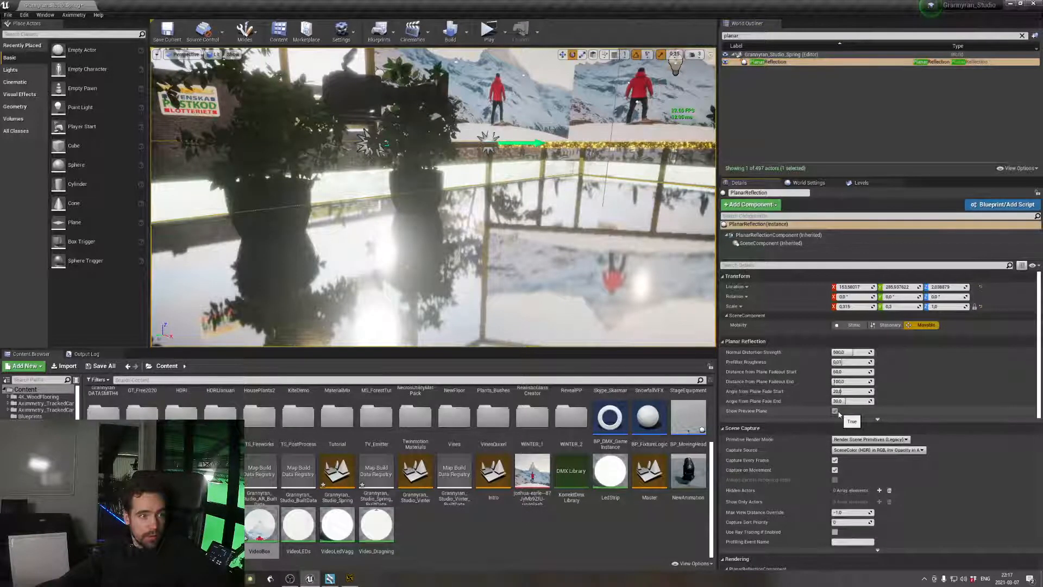
{"action": "left_click", "coordinate": [837, 412]}
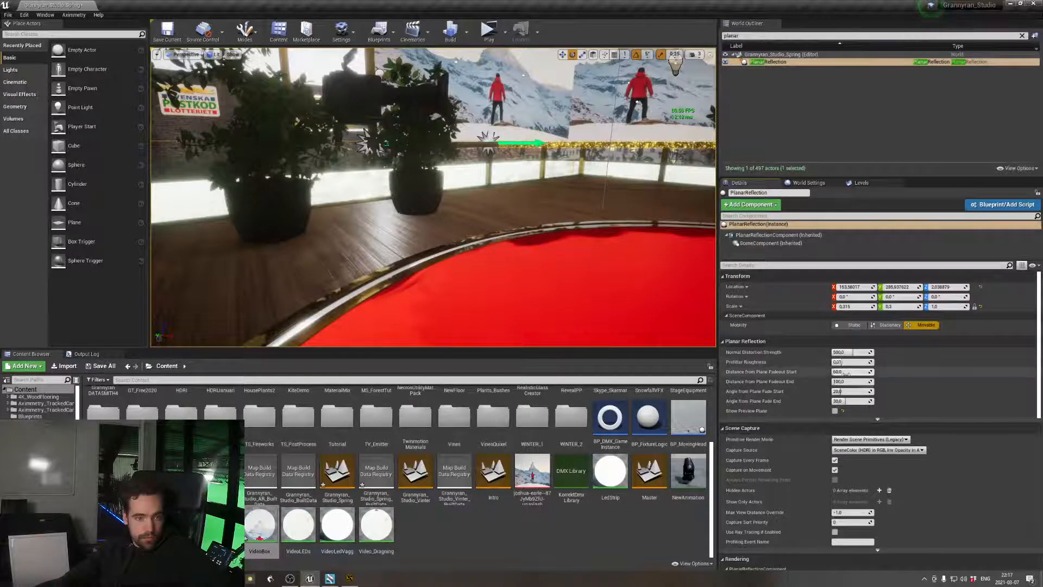
Try a different Distance from Plane Fadeout Start on the planar reflection and undo the changes
{"action": "left_click_drag", "start_coordinate": [852, 374], "coordinate": [800, 372]}
{"action": "key", "text": "ctrl+z"}
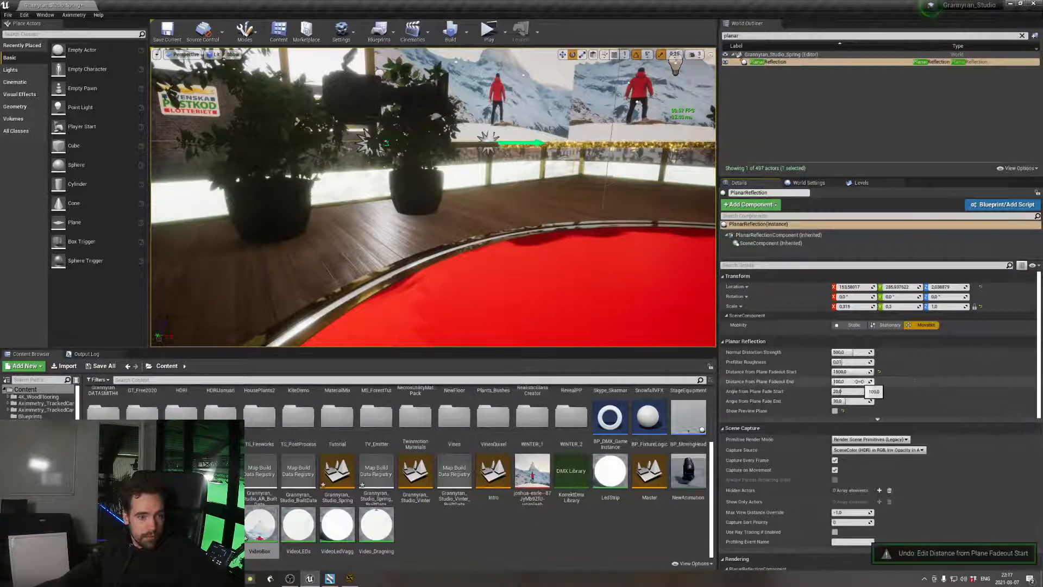
{"action": "key", "text": "ctrl+z"}
{"action": "key", "text": "ctrl+z"}
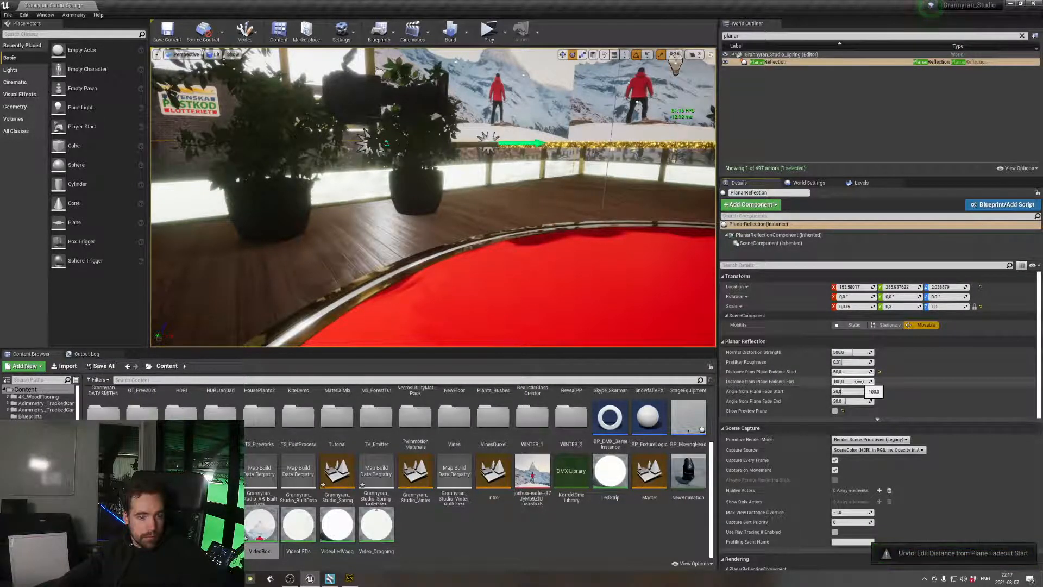
{"action": "key", "text": "ctrl+z"}
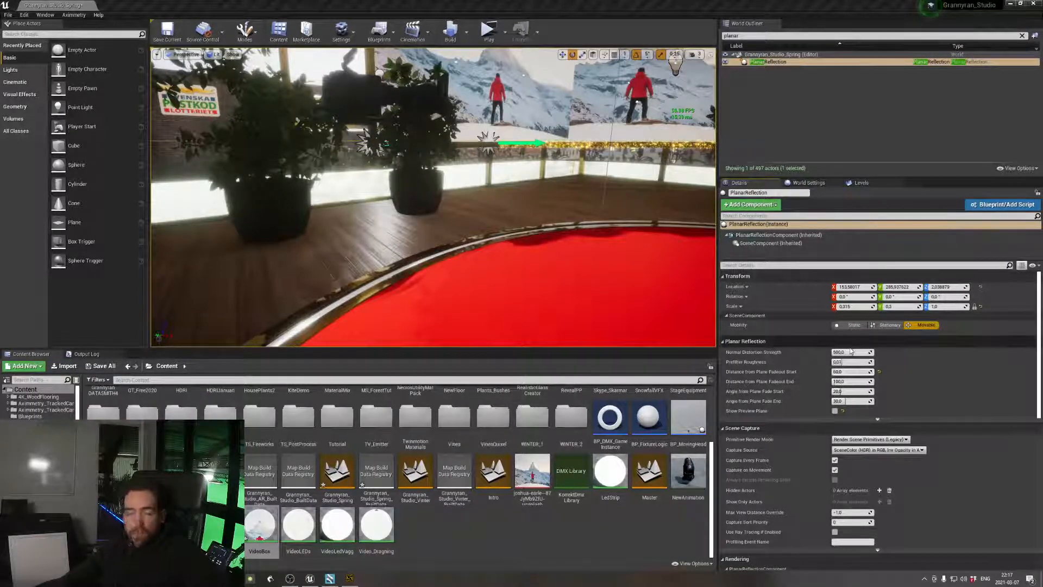
Clear the World Outliner filter, select the TV screen's Plane19 and open its VideoBox material for editing
{"action": "mouse_move", "coordinate": [433, 196]}
{"action": "right_mouse_down"}
{"action": "mouse_move", "coordinate": [565, 136]}
{"action": "mouse_move", "coordinate": [506, 182]}
{"action": "mouse_move", "coordinate": [516, 160]}
{"action": "mouse_move", "coordinate": [489, 179]}
{"action": "mouse_move", "coordinate": [427, 185]}
{"action": "right_mouse_up"}
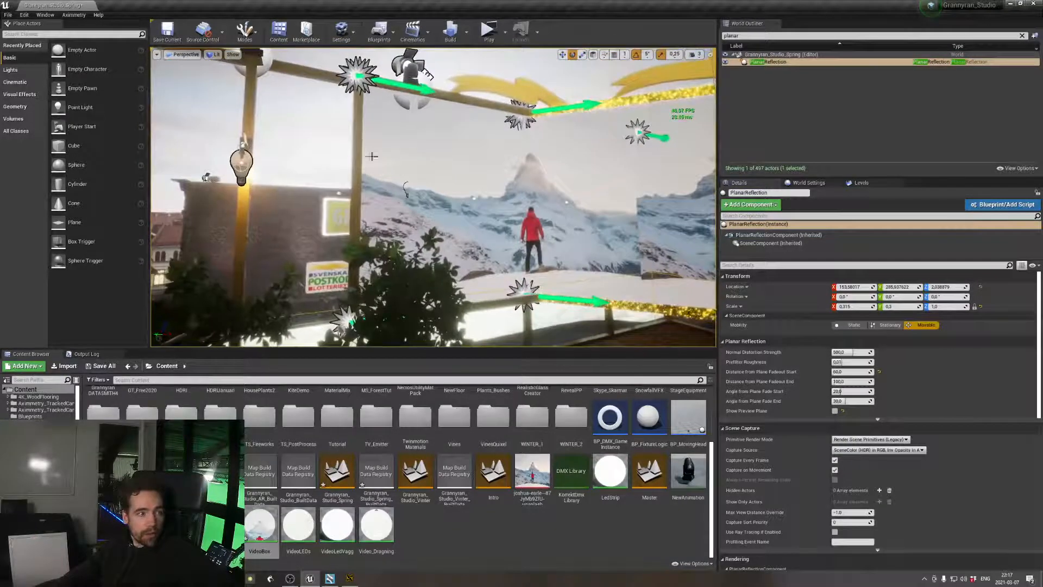
{"action": "left_click", "coordinate": [407, 187]}
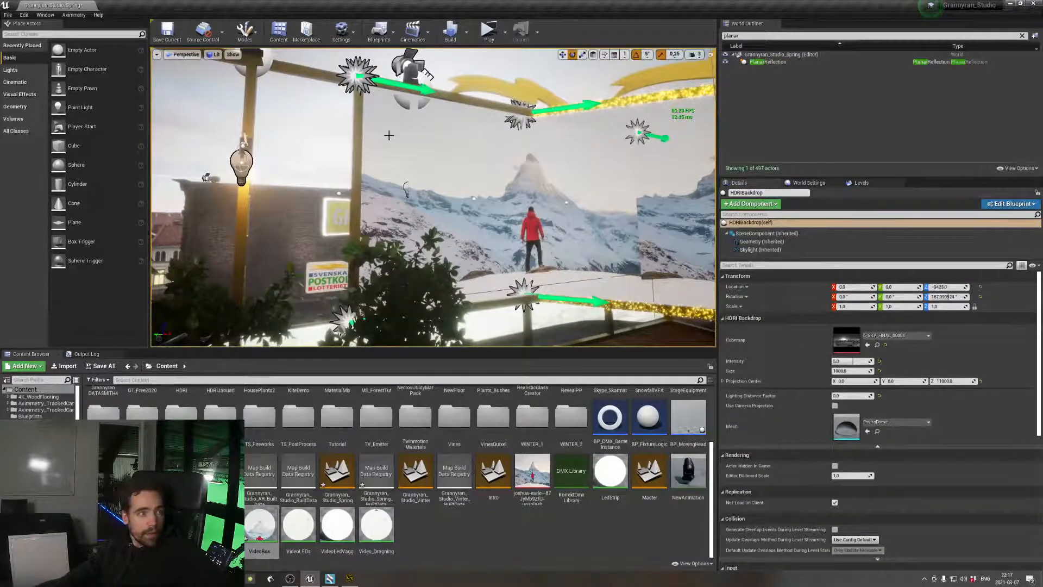
{"action": "left_click", "coordinate": [576, 150]}
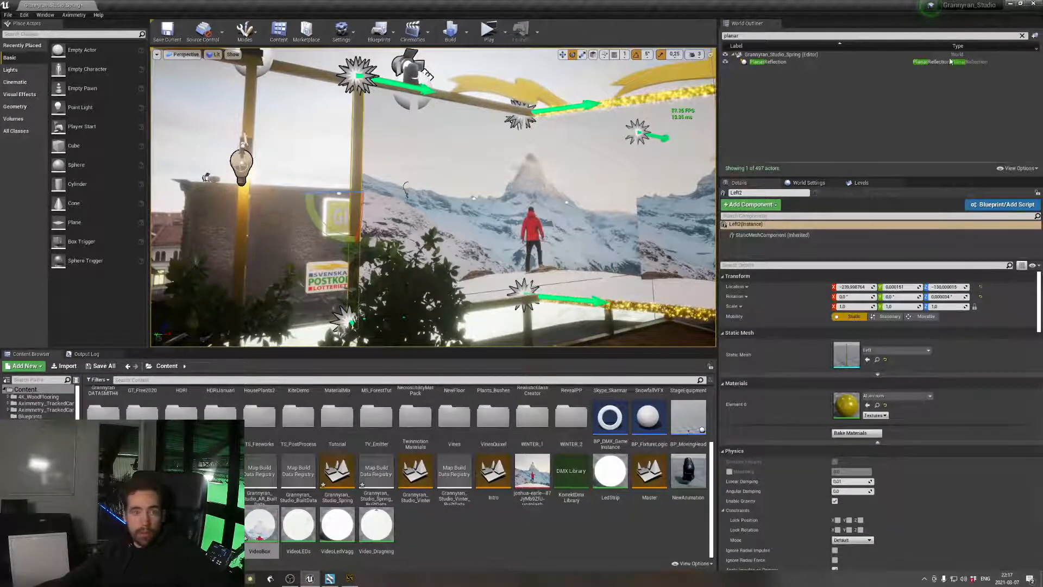
{"action": "left_click", "coordinate": [1023, 35]}
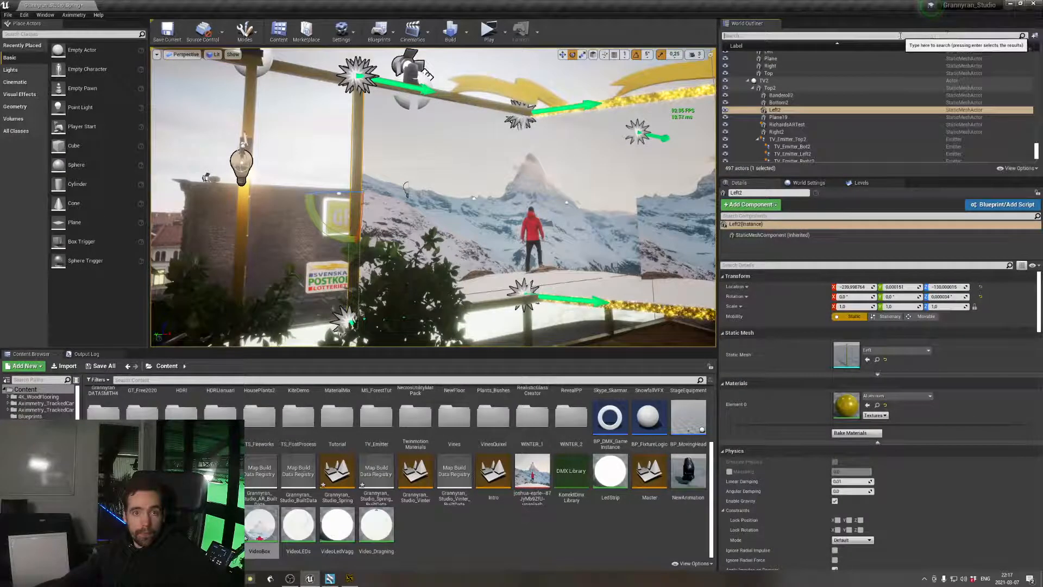
{"action": "left_click", "coordinate": [780, 117]}
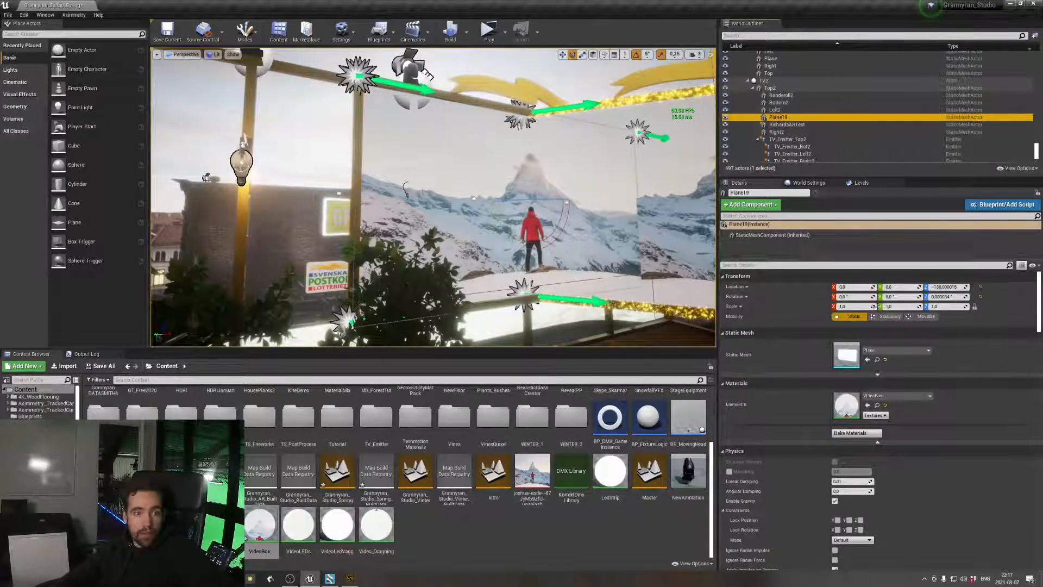
{"action": "double_click", "coordinate": [847, 406]}
{"action": "left_click_drag", "start_coordinate": [575, 328], "coordinate": [652, 114]}
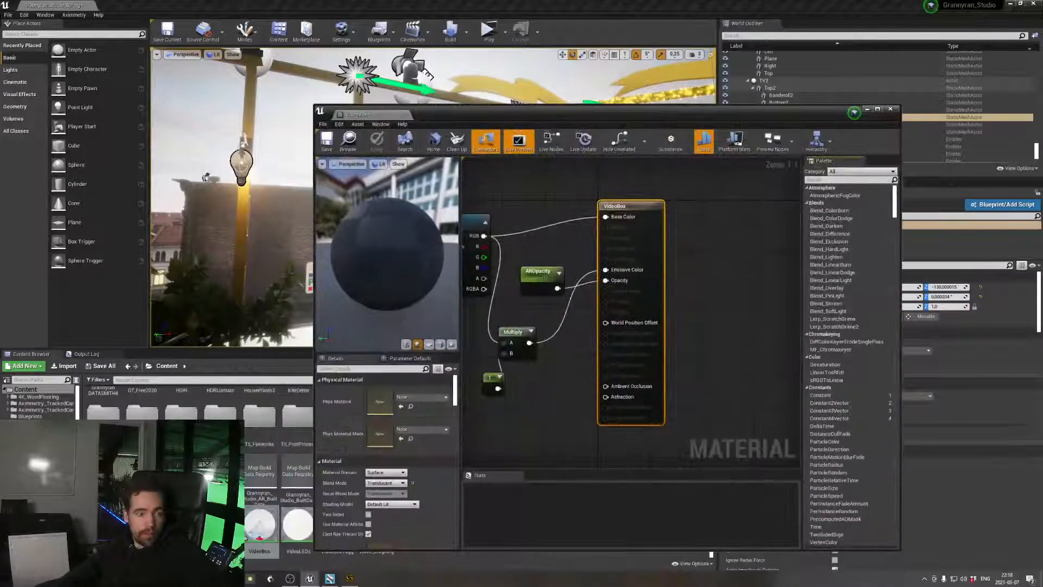
Review the VideoBox result node and the material's Blend Mode options, keeping Translucent selected
{"action": "mouse_move", "coordinate": [624, 271]}
{"action": "right_mouse_down"}
{"action": "mouse_move", "coordinate": [757, 222]}
{"action": "mouse_move", "coordinate": [630, 282]}
{"action": "right_mouse_up"}
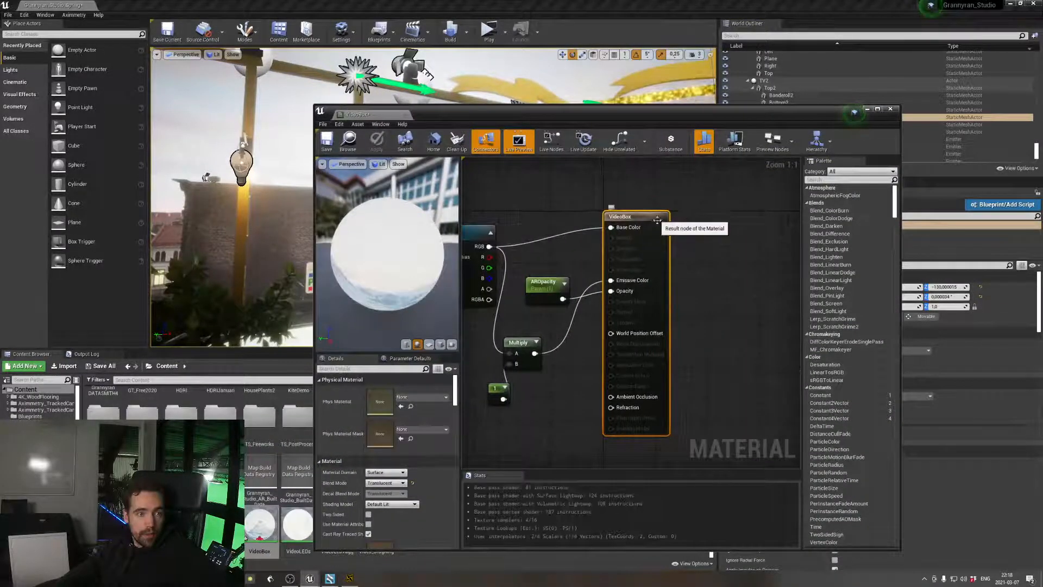
{"action": "left_click", "coordinate": [708, 215]}
{"action": "left_click", "coordinate": [657, 218]}
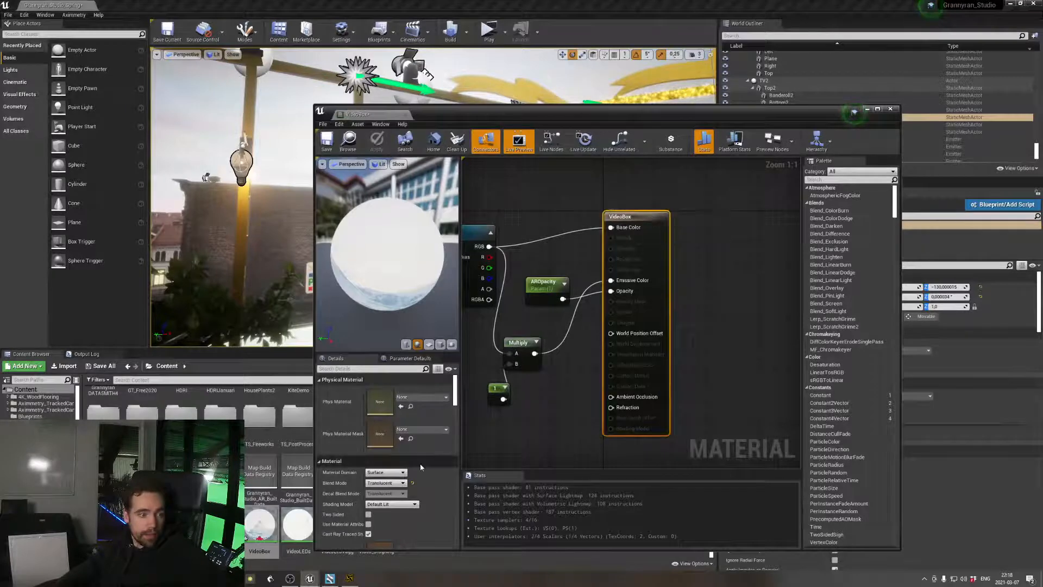
{"action": "left_click", "coordinate": [381, 483]}
{"action": "left_click", "coordinate": [388, 501]}
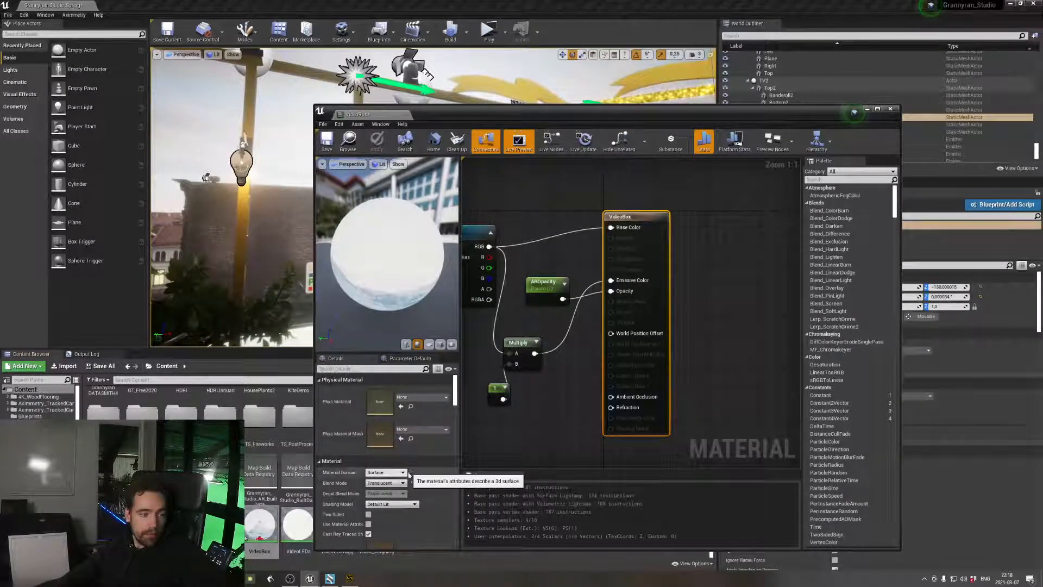
Filter the material details for "respo", toggle Responsive AA off and back on, and close the VideoBox material editor
{"action": "left_click", "coordinate": [347, 369]}
{"action": "type", "text": "respo"}
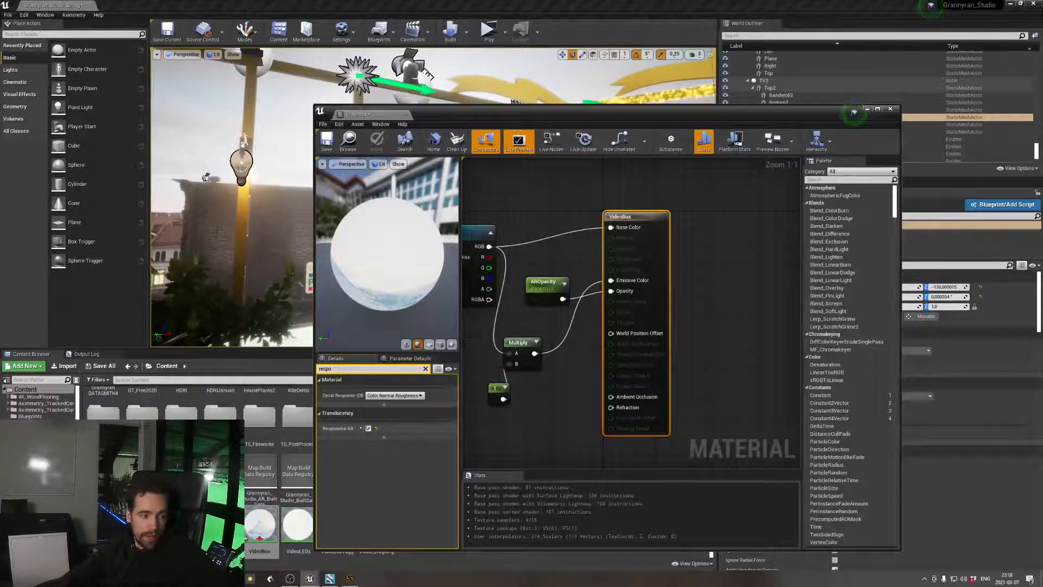
{"action": "left_click", "coordinate": [368, 429]}
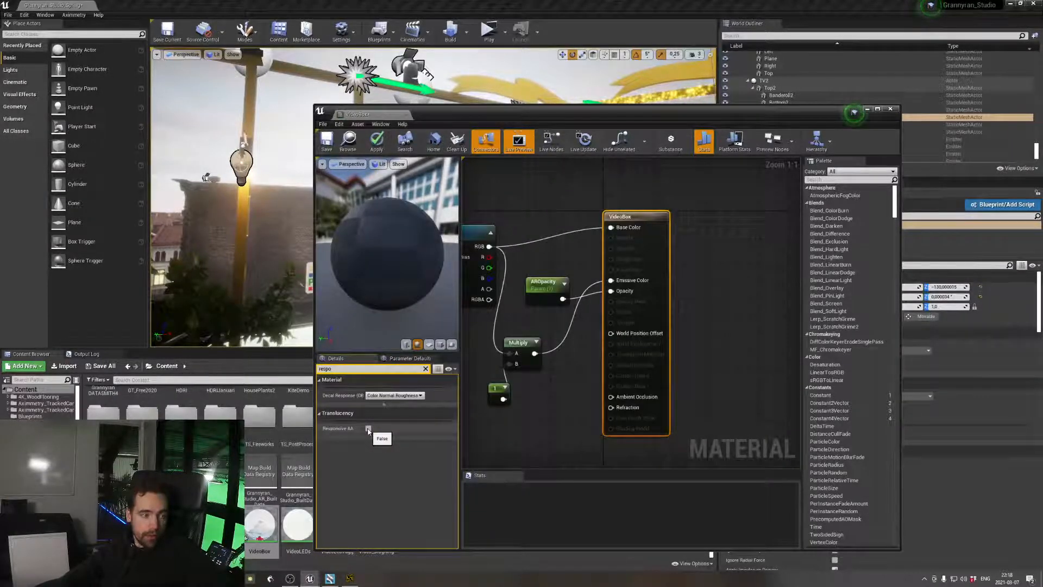
{"action": "left_click", "coordinate": [368, 428]}
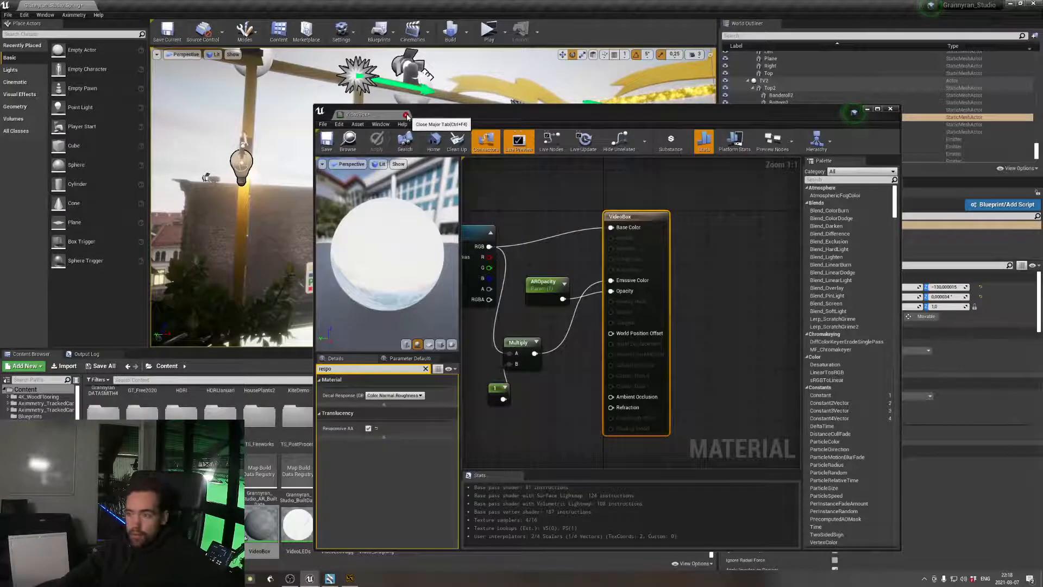
{"action": "left_click", "coordinate": [405, 115]}
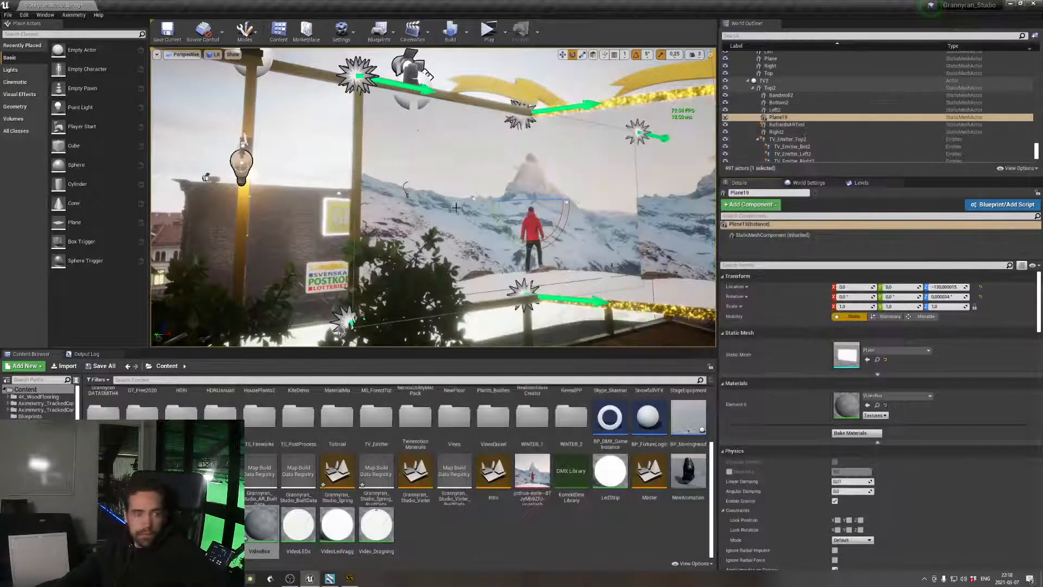
Start the standalone preview of the Grannyran studio and switch to Aximmetry
{"action": "right_click_drag", "start_coordinate": [478, 270], "coordinate": [530, 270]}
{"action": "left_click", "coordinate": [488, 31]}
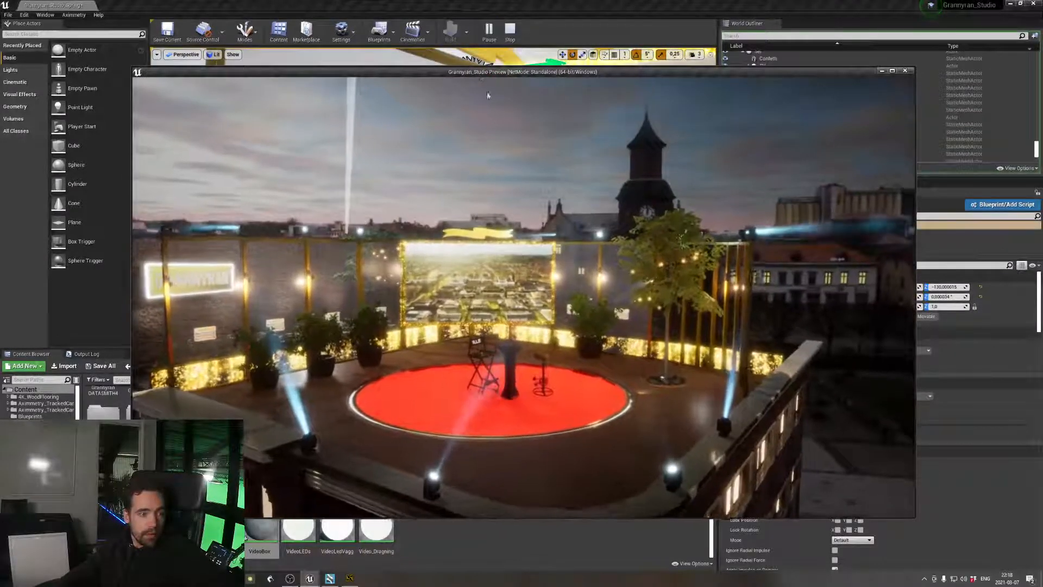
{"action": "key", "text": "alt+Tab"}
{"action": "key", "text": "alt+Tab"}
{"action": "key", "text": "alt+Tab"}
{"action": "key", "text": "alt+Tab"}
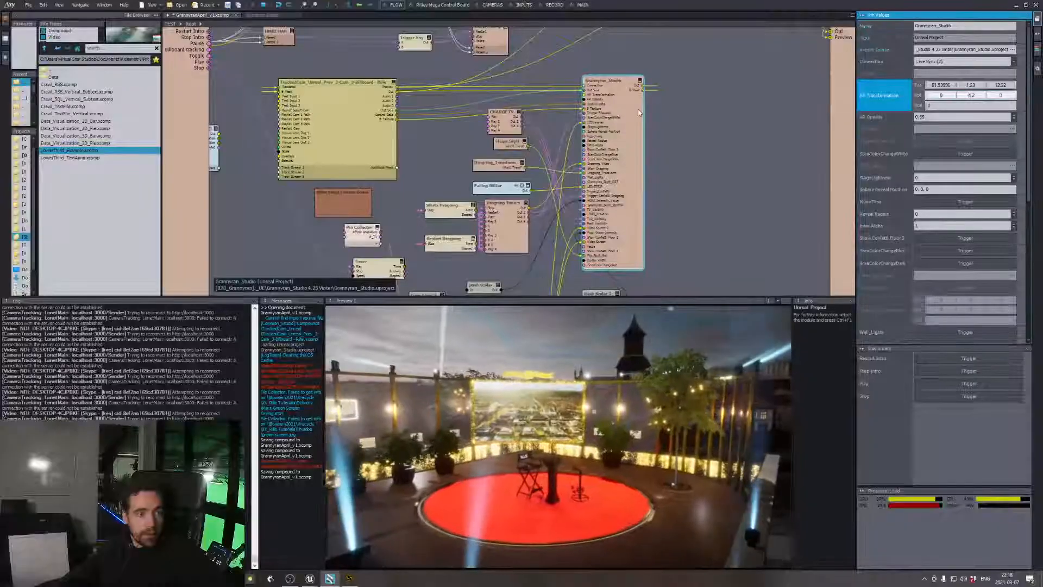
Trigger the first Play on the CHANGE TV node and set the Switch Video node to source 2
{"action": "left_click", "coordinate": [501, 112]}
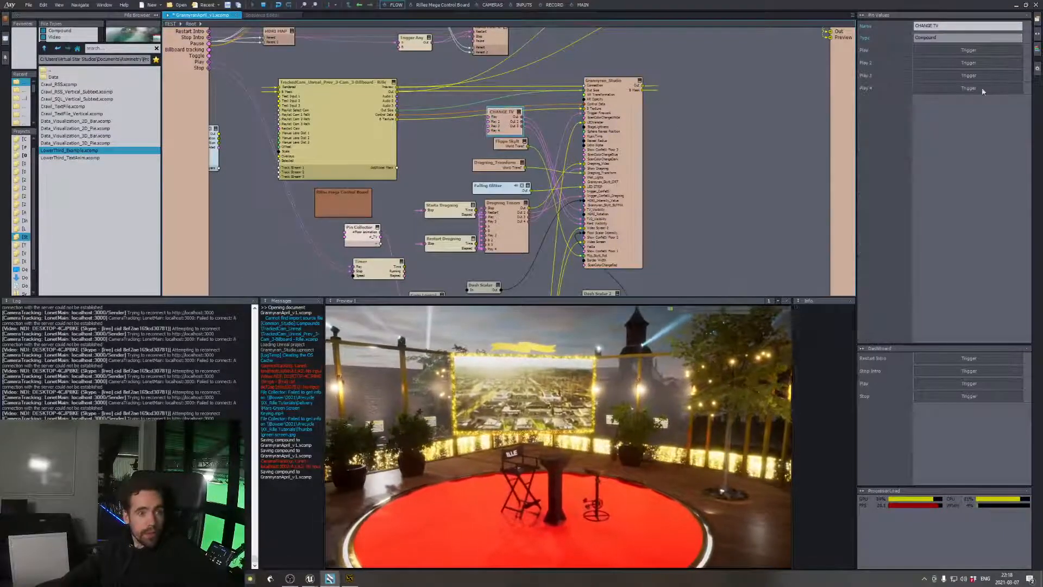
{"action": "left_click", "coordinate": [954, 51]}
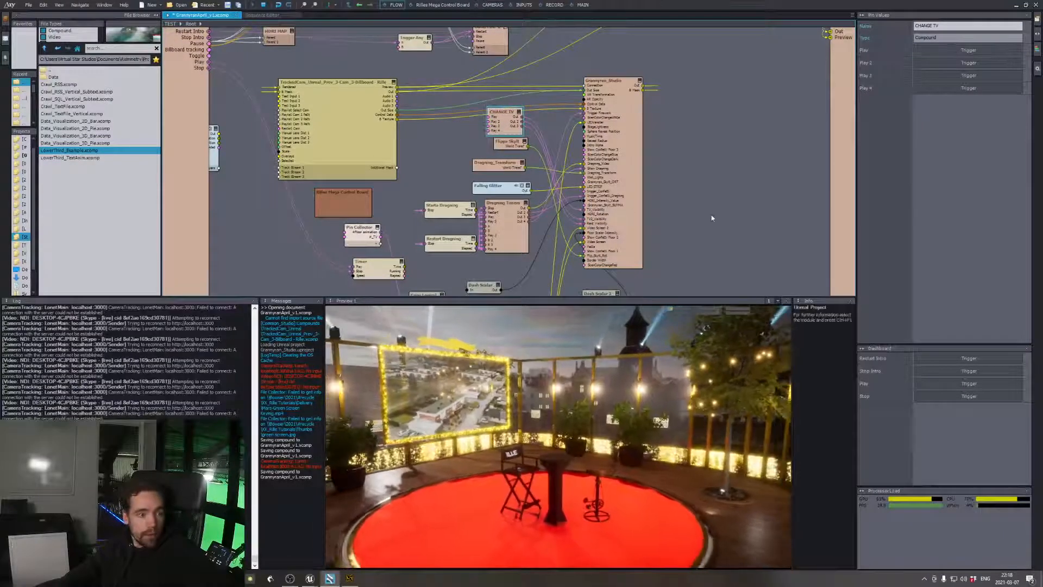
{"action": "mouse_move", "coordinate": [712, 217]}
{"action": "middle_mouse_down"}
{"action": "mouse_move", "coordinate": [732, 109]}
{"action": "mouse_move", "coordinate": [715, 100]}
{"action": "mouse_move", "coordinate": [756, 145]}
{"action": "mouse_move", "coordinate": [784, 138]}
{"action": "middle_mouse_up"}
{"action": "left_click", "coordinate": [382, 205]}
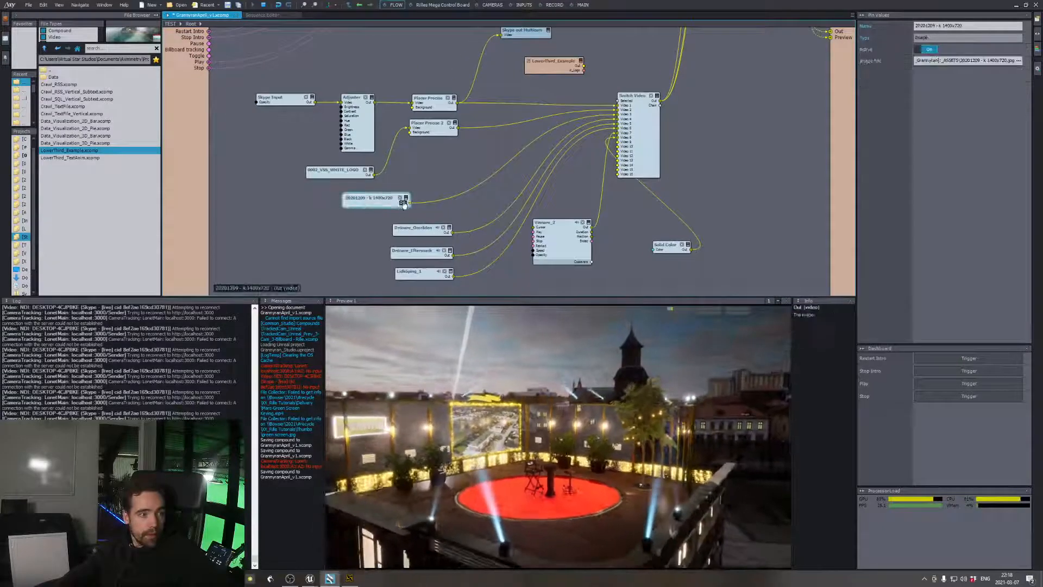
{"action": "mouse_move", "coordinate": [407, 205]}
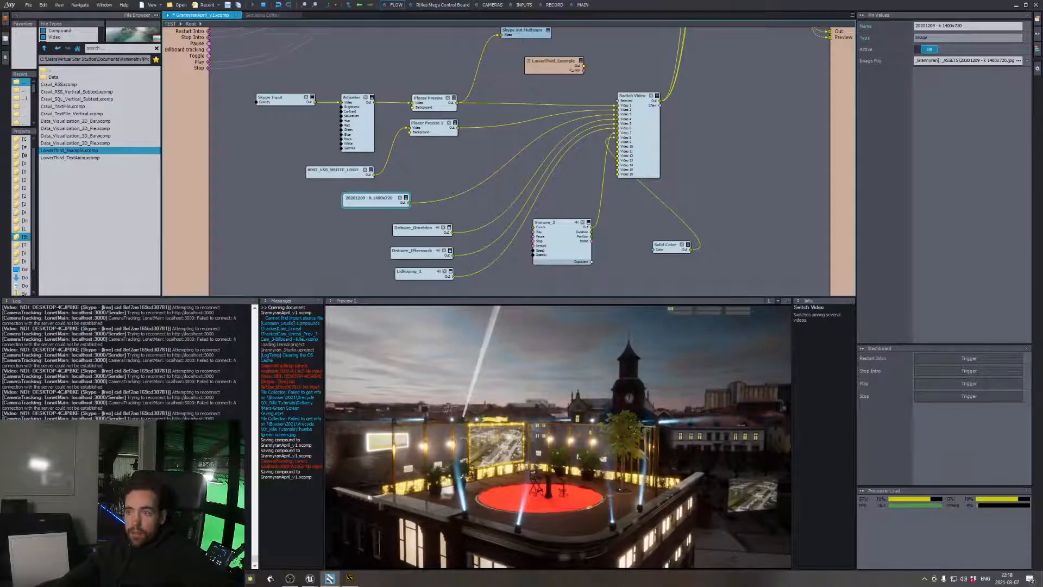
{"action": "left_click", "coordinate": [448, 169]}
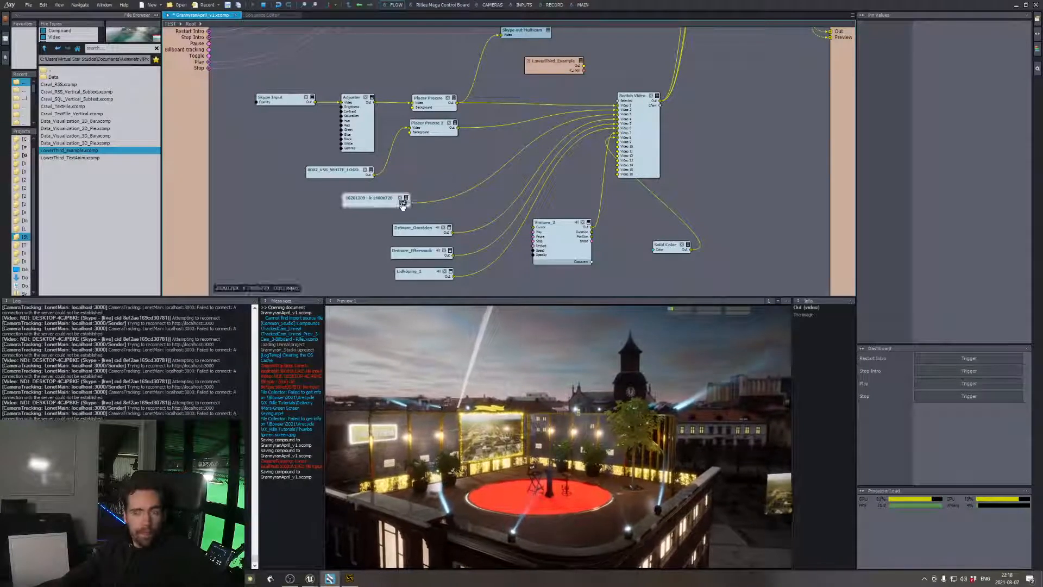
{"action": "left_click", "coordinate": [639, 130]}
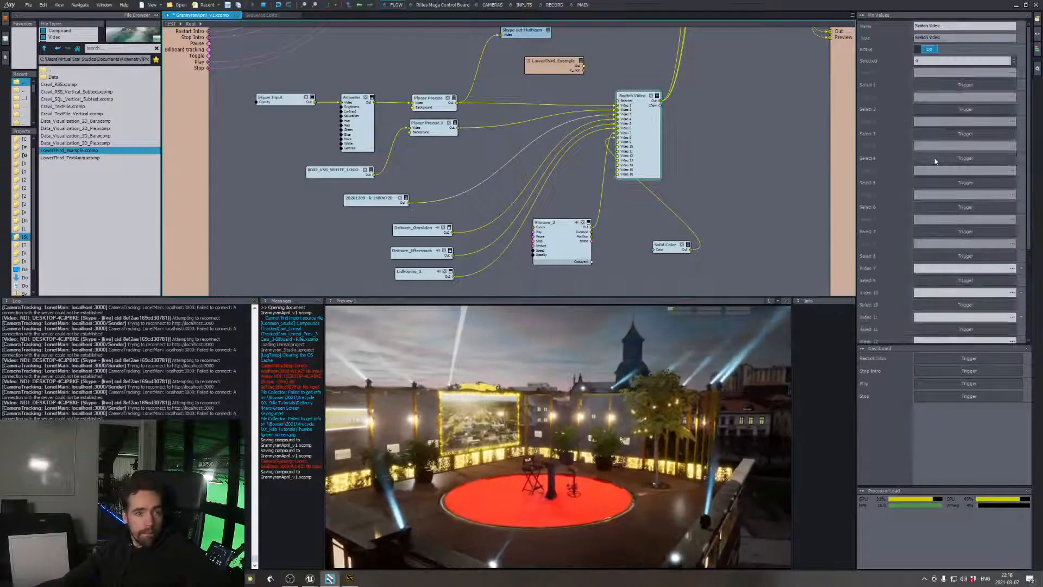
{"action": "left_click", "coordinate": [947, 146]}
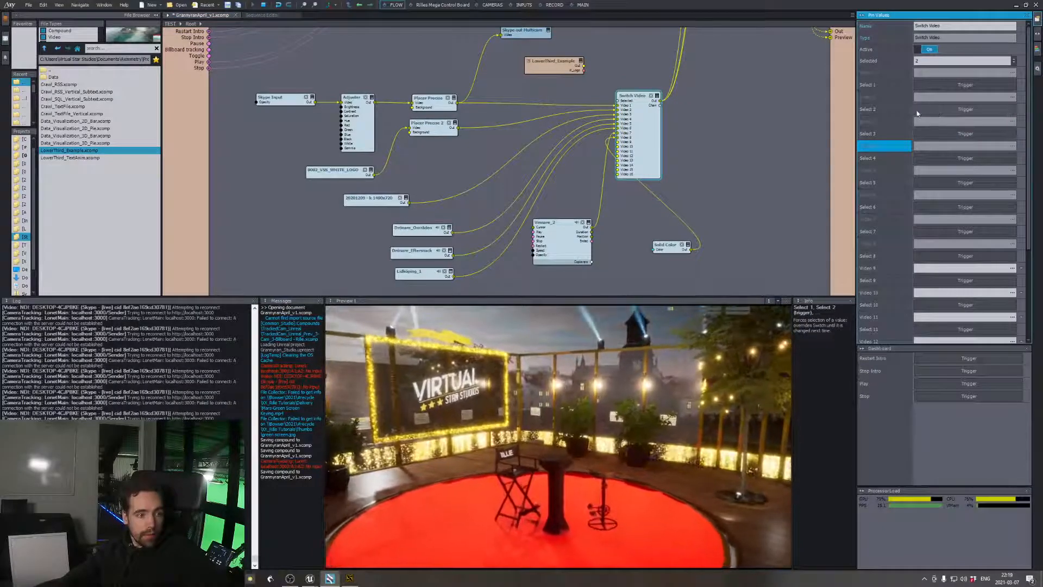
Set the AR Opacity of the Grannyran_Studio Unreal project node to 1
{"action": "scroll", "coordinate": [705, 128], "scroll_direction": "up", "scroll_amount": 5}
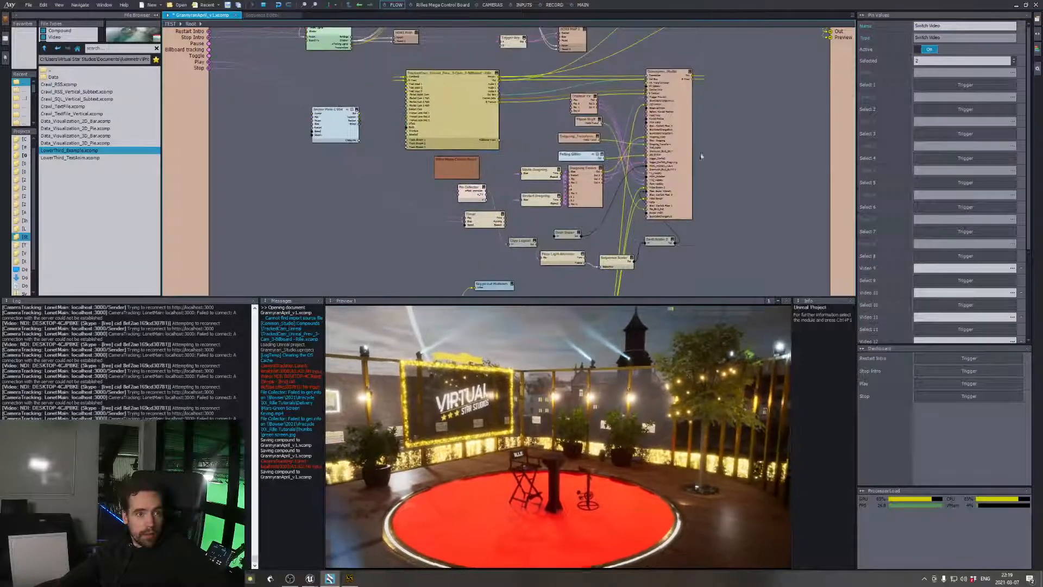
{"action": "left_click", "coordinate": [677, 152]}
{"action": "left_click", "coordinate": [943, 115]}
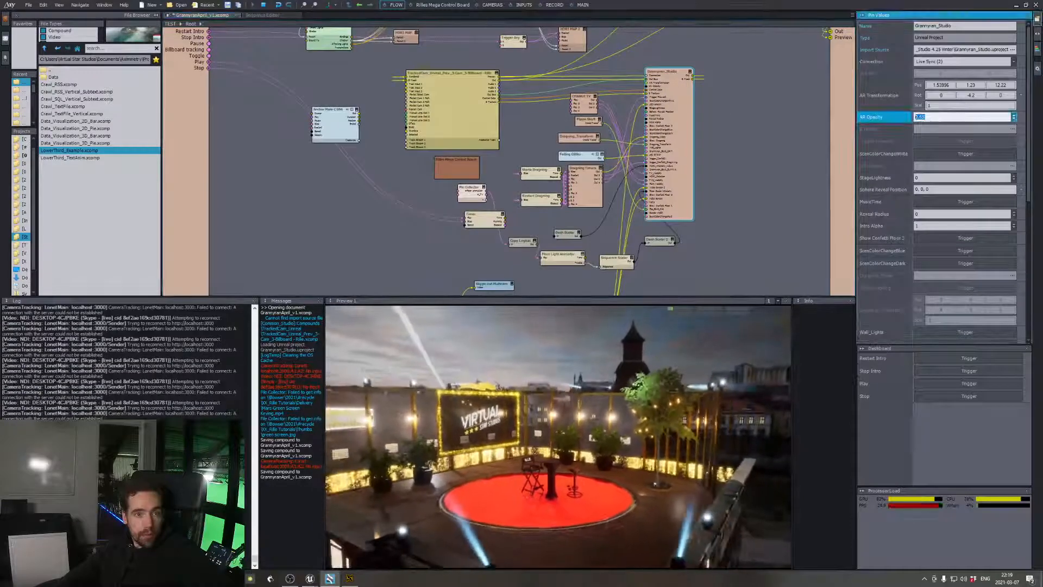
{"action": "type", "text": "1"}
{"action": "key", "text": "Return"}
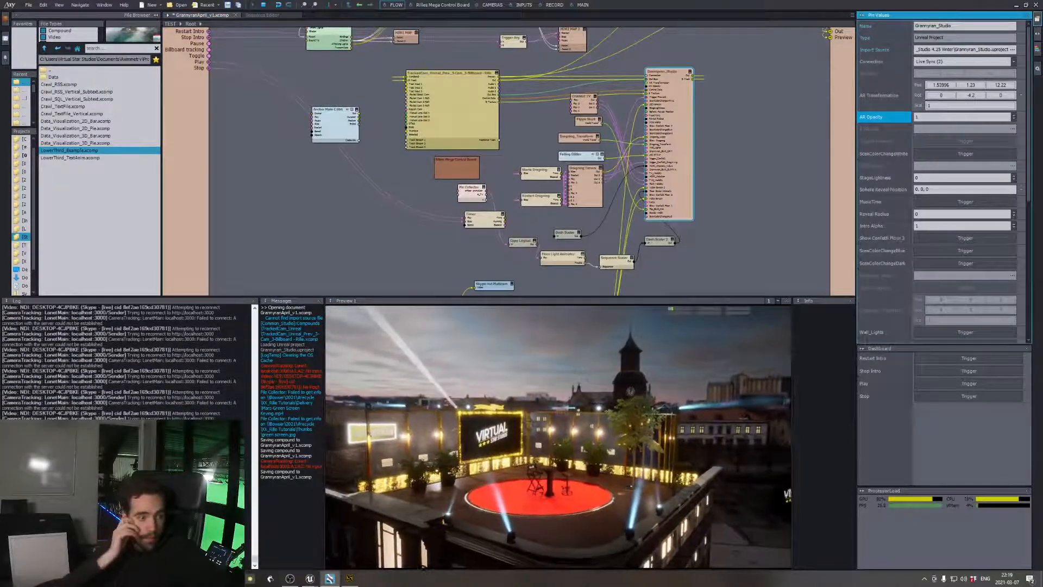
Move the Placer Precise 2 node down slightly and insert an Adjuster module beside it
{"action": "mouse_move", "coordinate": [738, 202]}
{"action": "middle_mouse_down"}
{"action": "mouse_move", "coordinate": [753, 164]}
{"action": "mouse_move", "coordinate": [753, 106]}
{"action": "middle_mouse_up"}
{"action": "middle_click_drag", "start_coordinate": [651, 251], "coordinate": [673, 208]}
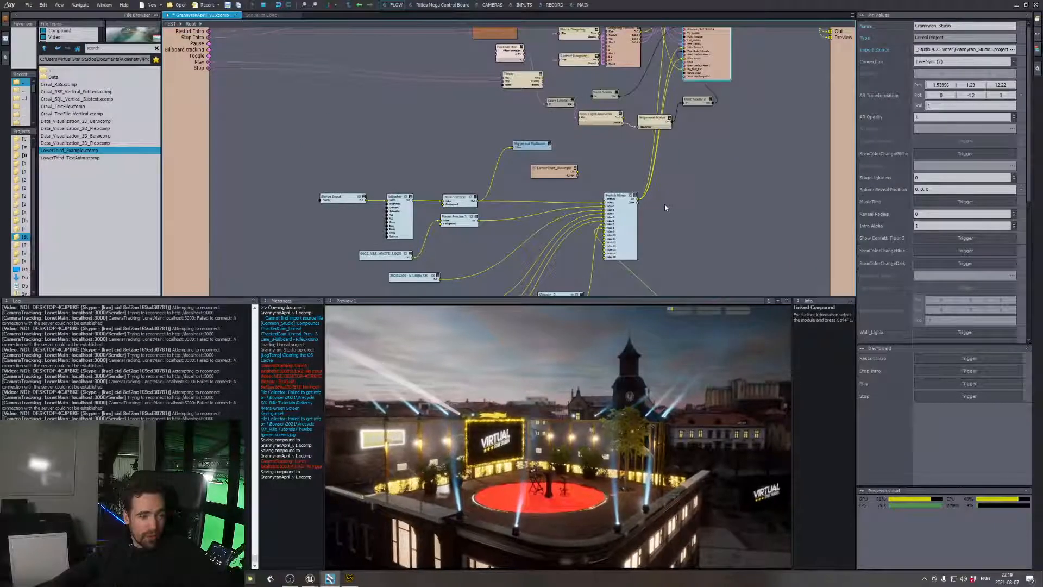
{"action": "middle_click_drag", "start_coordinate": [511, 218], "coordinate": [544, 183]}
{"action": "middle_click_drag", "start_coordinate": [550, 258], "coordinate": [550, 251]}
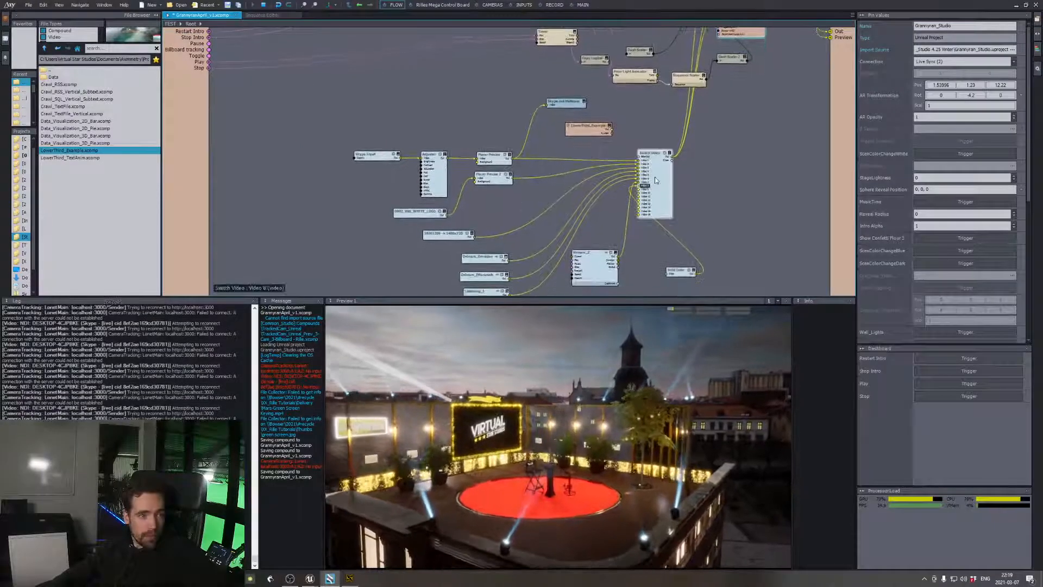
{"action": "left_click", "coordinate": [470, 235]}
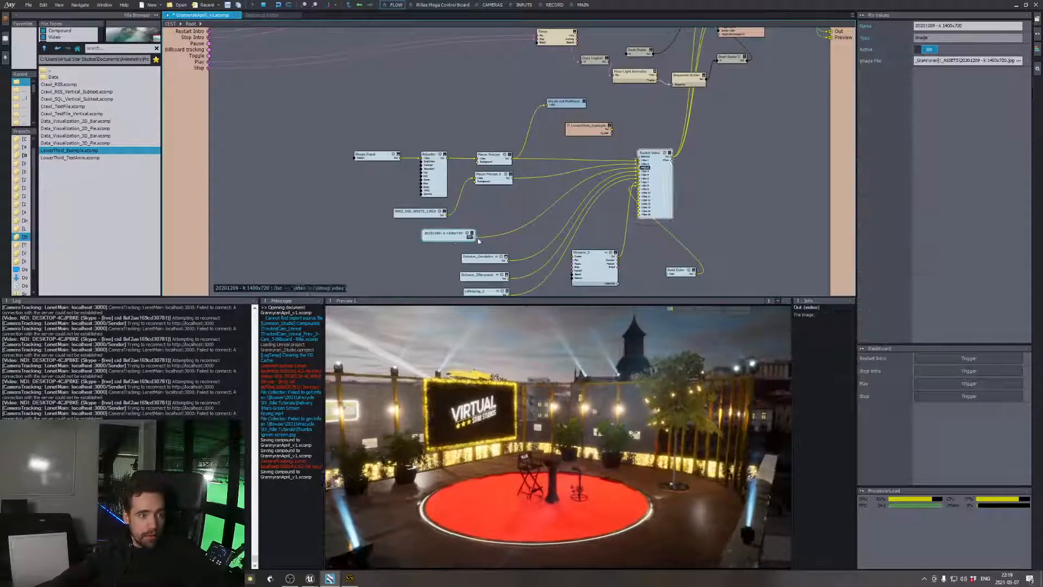
{"action": "mouse_move", "coordinate": [475, 241]}
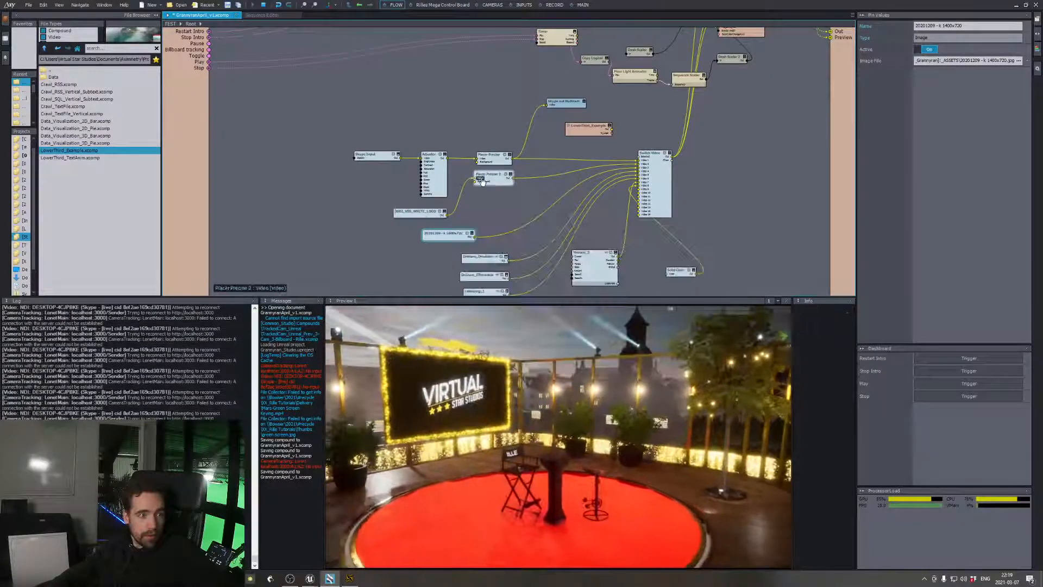
{"action": "left_click_drag", "start_coordinate": [493, 180], "coordinate": [495, 194]}
{"action": "right_click", "coordinate": [521, 212]}
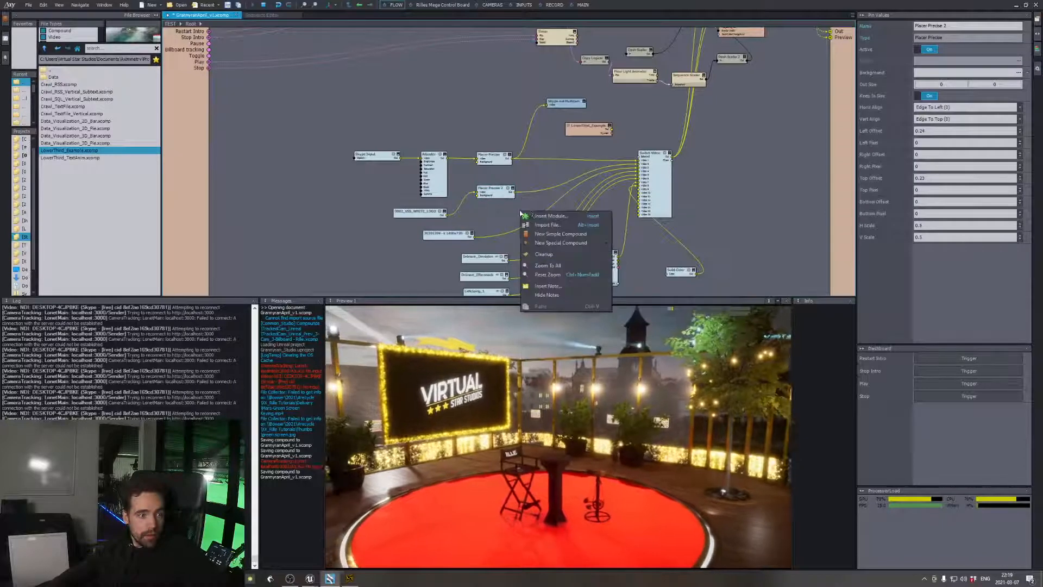
{"action": "left_click", "coordinate": [533, 216]}
{"action": "type", "text": "adj"}
{"action": "key", "text": "Return"}
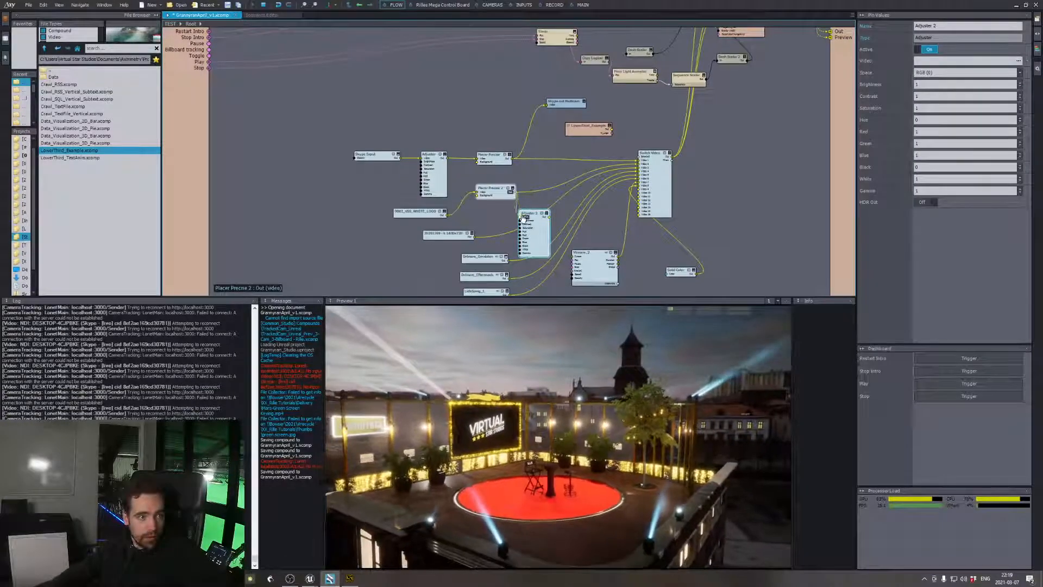
Wire the new Adjuster between Placer Precise 2 and the Switch Video node, and place it in line between them
{"action": "left_click_drag", "start_coordinate": [523, 218], "coordinate": [521, 217]}
{"action": "left_click", "coordinate": [558, 202]}
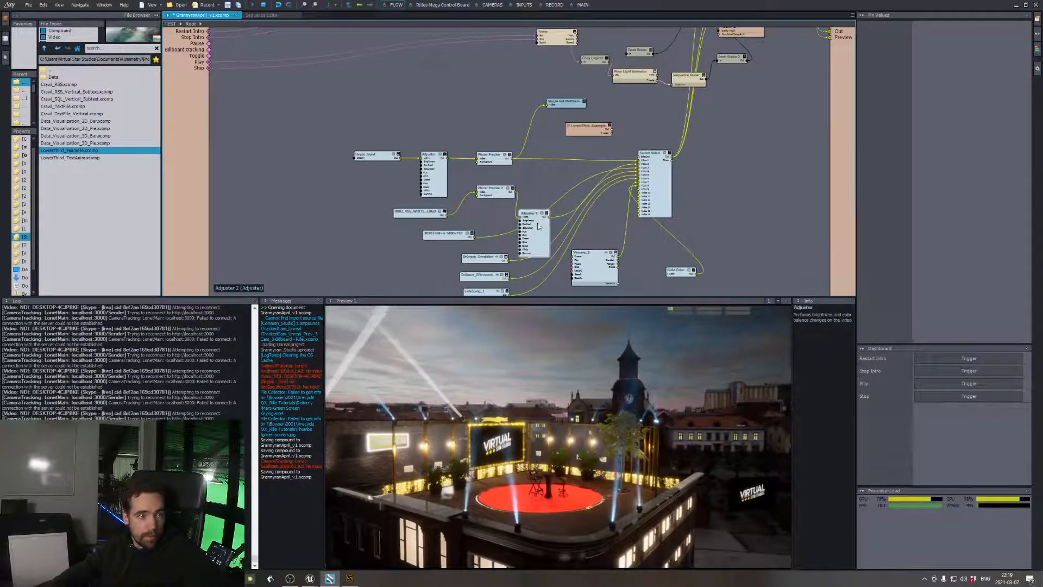
{"action": "left_click_drag", "start_coordinate": [540, 229], "coordinate": [556, 192]}
Try lower and much higher Brightness values on Adjuster 2, along with a different Gamma
{"action": "left_click", "coordinate": [934, 83]}
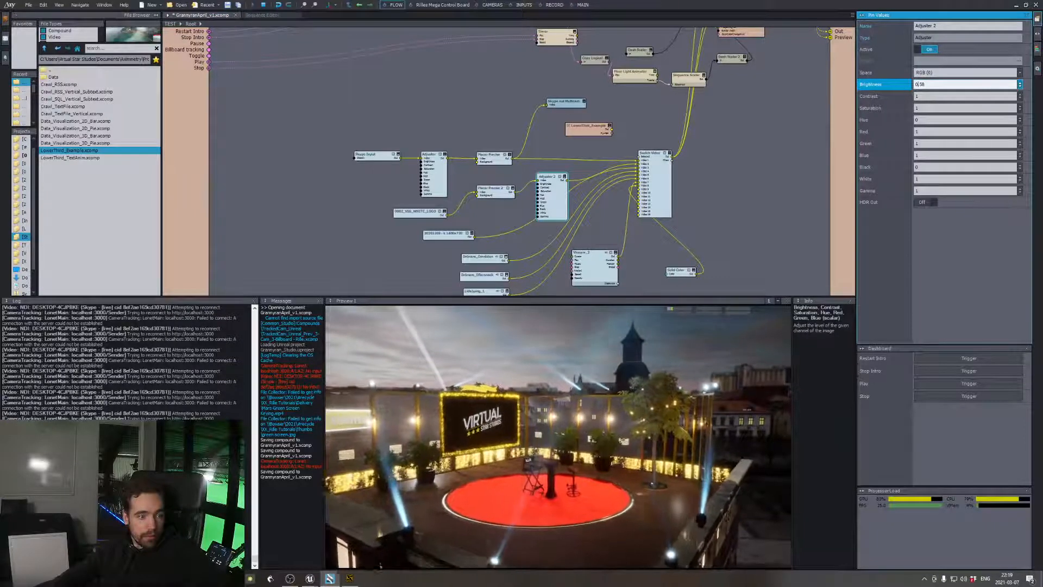
{"action": "left_click_drag", "start_coordinate": [935, 84], "coordinate": [935, 78]}
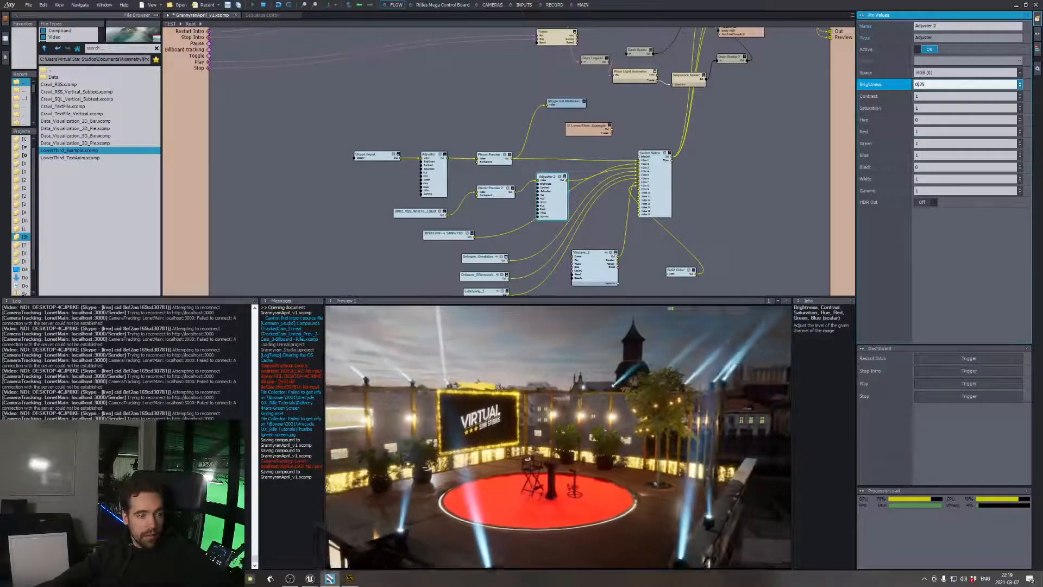
{"action": "left_click_drag", "start_coordinate": [1020, 84], "coordinate": [1020, 83]}
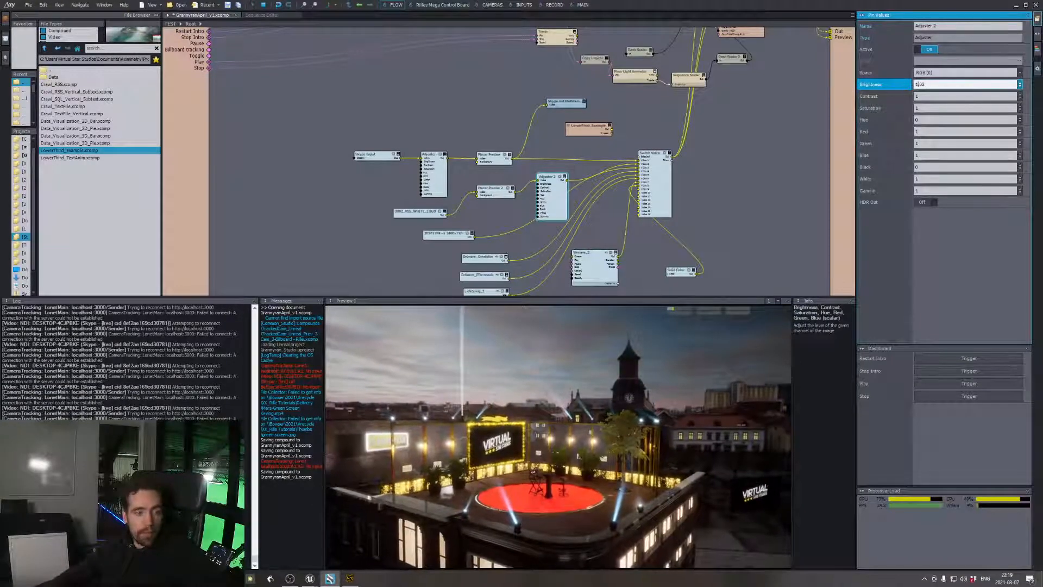
{"action": "key", "text": "Up"}
{"action": "key", "text": "Up"}
{"action": "key", "text": "Up"}
{"action": "key", "text": "Up"}
{"action": "key", "text": "Up"}
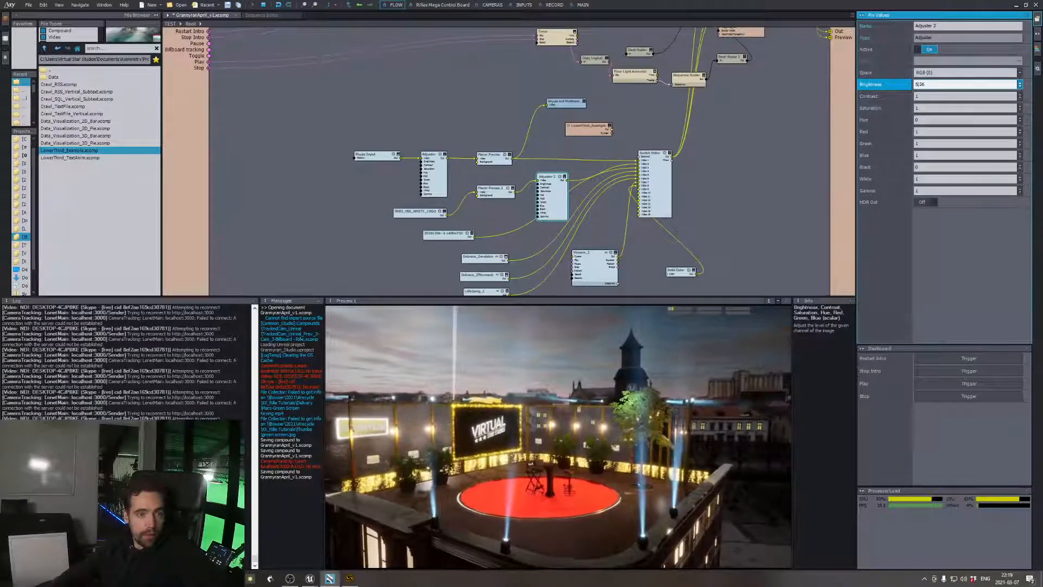
{"action": "left_click", "coordinate": [928, 191]}
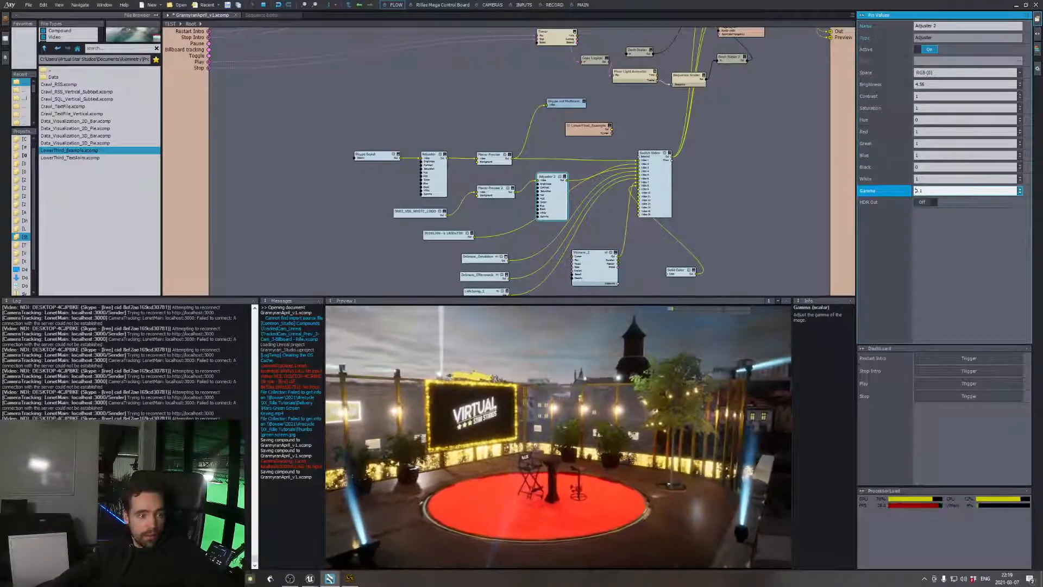
{"action": "left_click", "coordinate": [930, 180]}
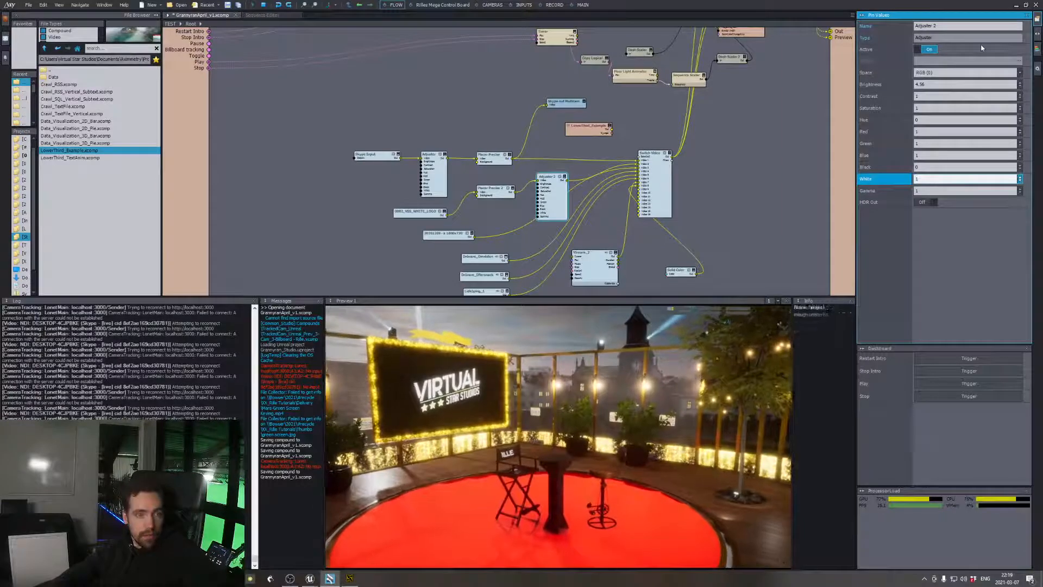
Reset Adjuster 2's Brightness to 1, lower it to 0.4, and bring up the Skype Input node's settings
{"action": "left_click", "coordinate": [923, 84]}
{"action": "type", "text": "1"}
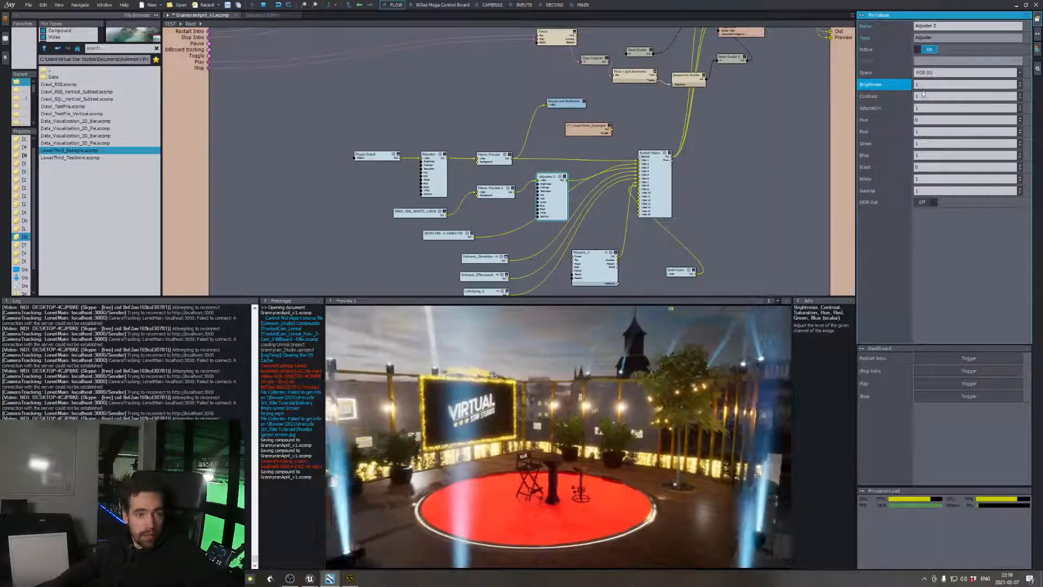
{"action": "left_click", "coordinate": [917, 85]}
{"action": "type", "text": "0.87"}
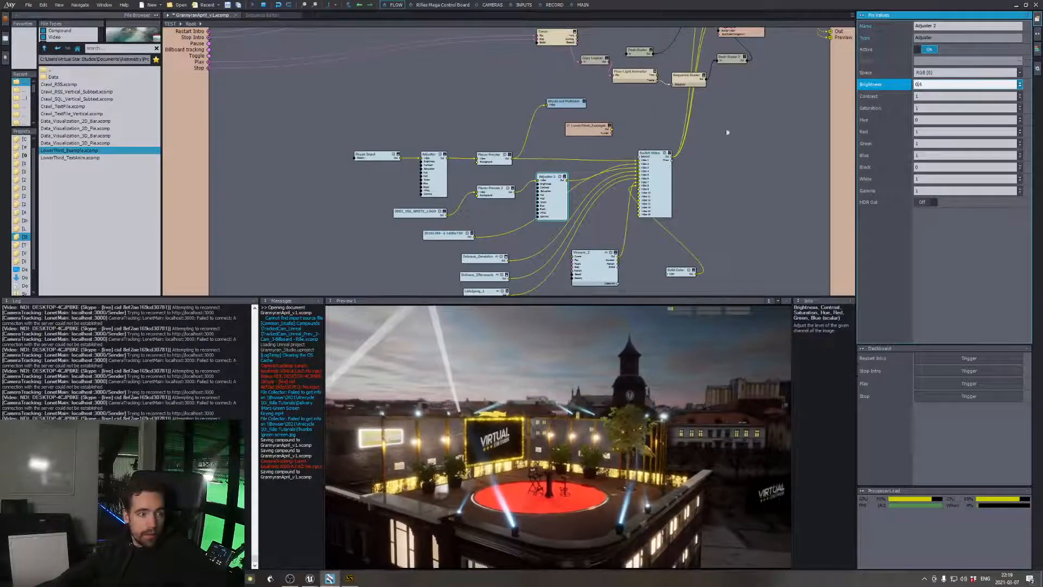
{"action": "left_click", "coordinate": [378, 153]}
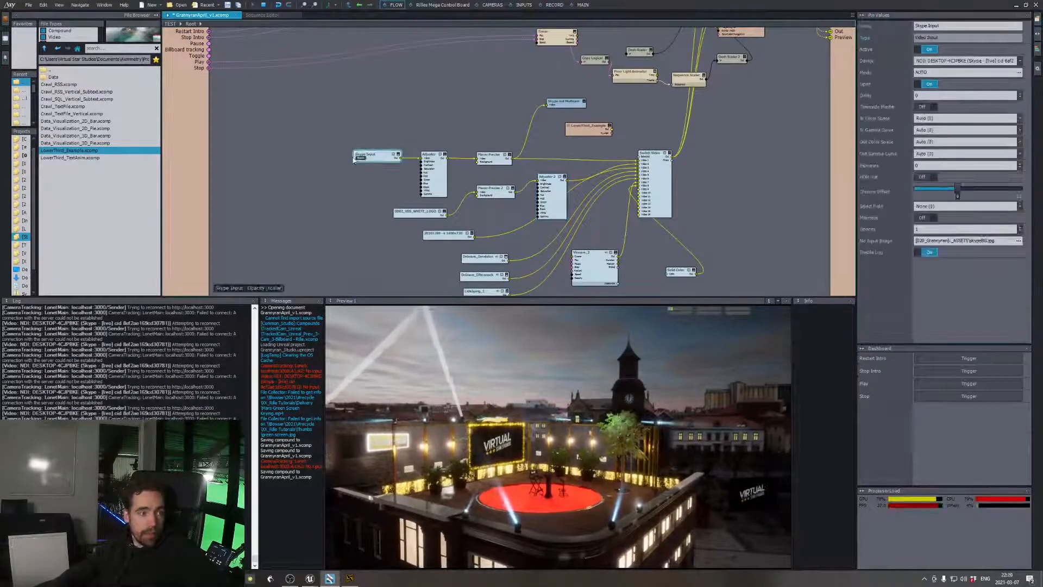
Move the Skype Input node and the Adjuster beside it slightly up, and bring up the Skype Input's settings
{"action": "scroll", "coordinate": [389, 152], "scroll_direction": "up", "scroll_amount": 3}
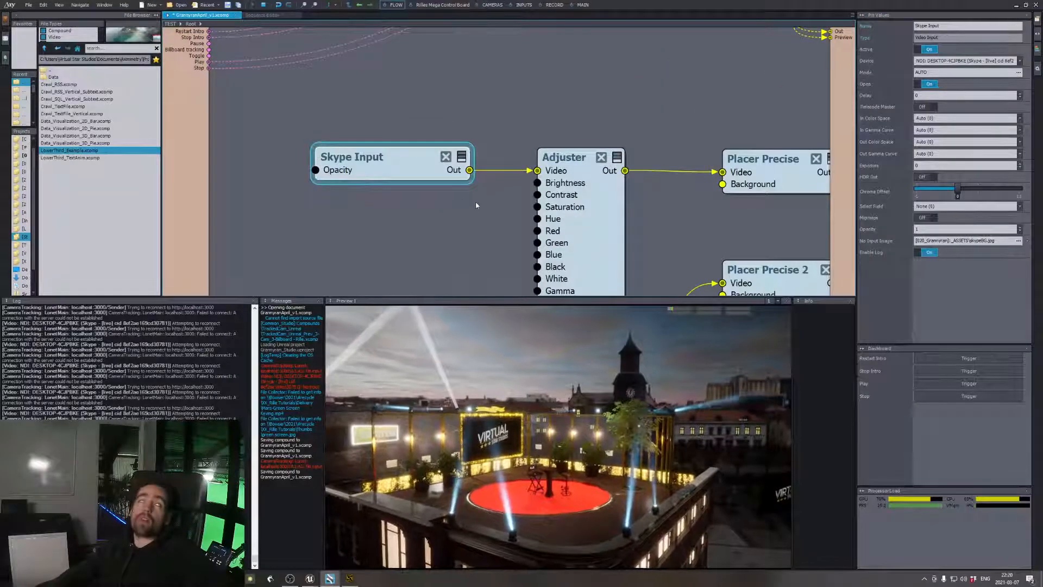
{"action": "left_click_drag", "start_coordinate": [401, 167], "coordinate": [397, 144]}
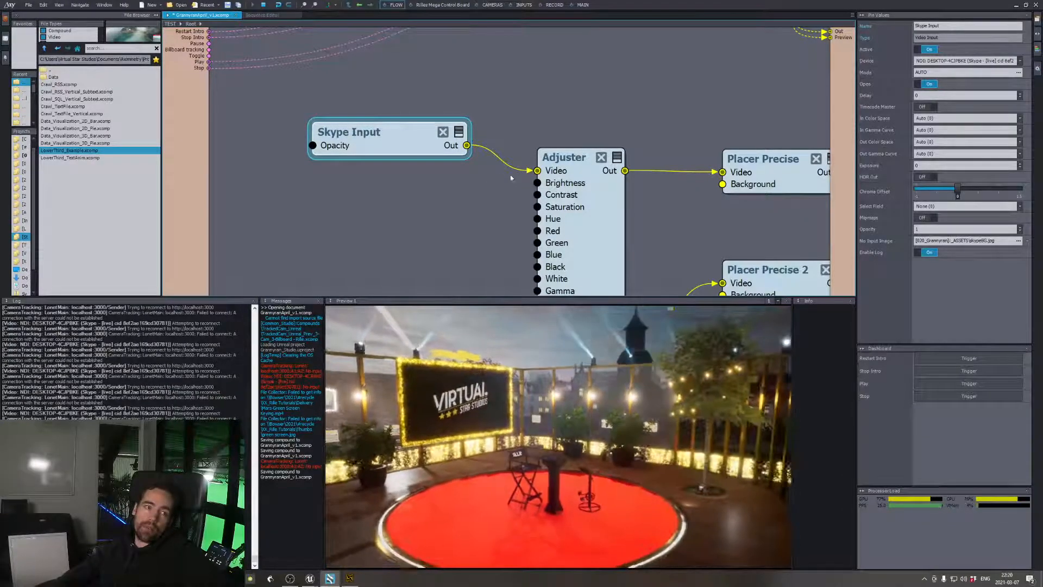
{"action": "left_click_drag", "start_coordinate": [581, 166], "coordinate": [580, 149]}
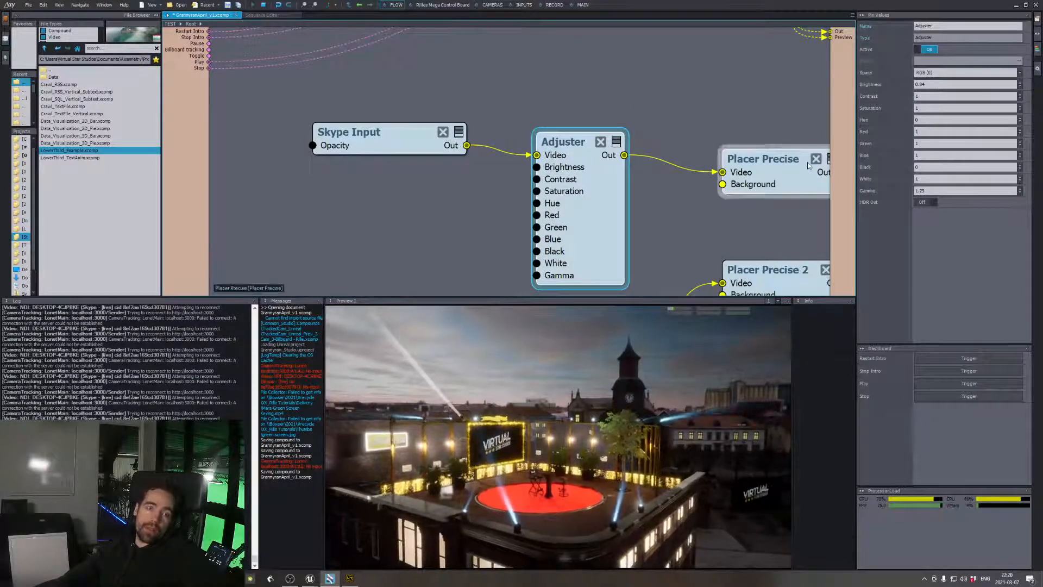
{"action": "right_click", "coordinate": [764, 215]}
{"action": "left_click", "coordinate": [708, 215]}
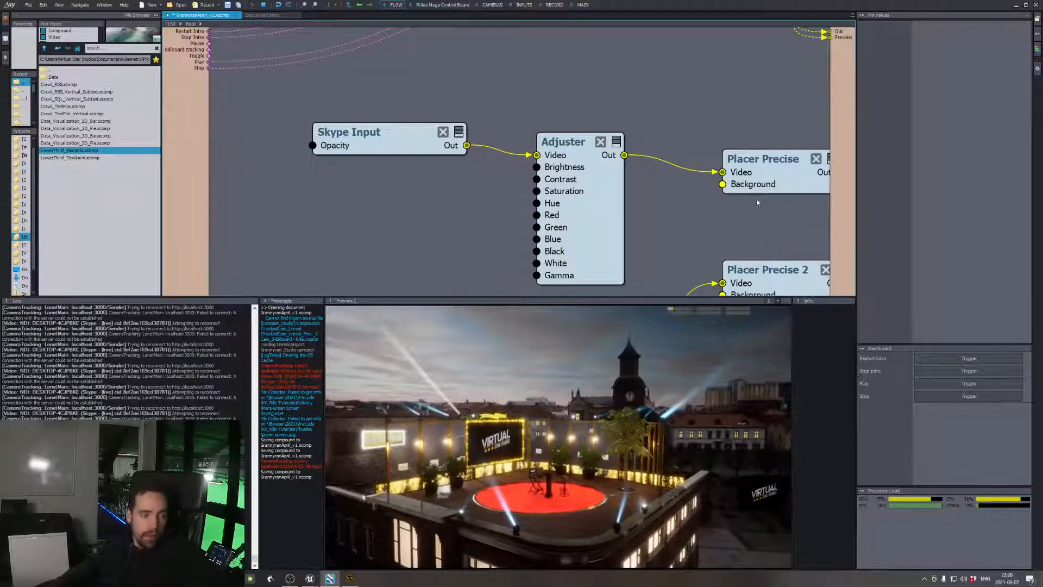
{"action": "left_click", "coordinate": [375, 136]}
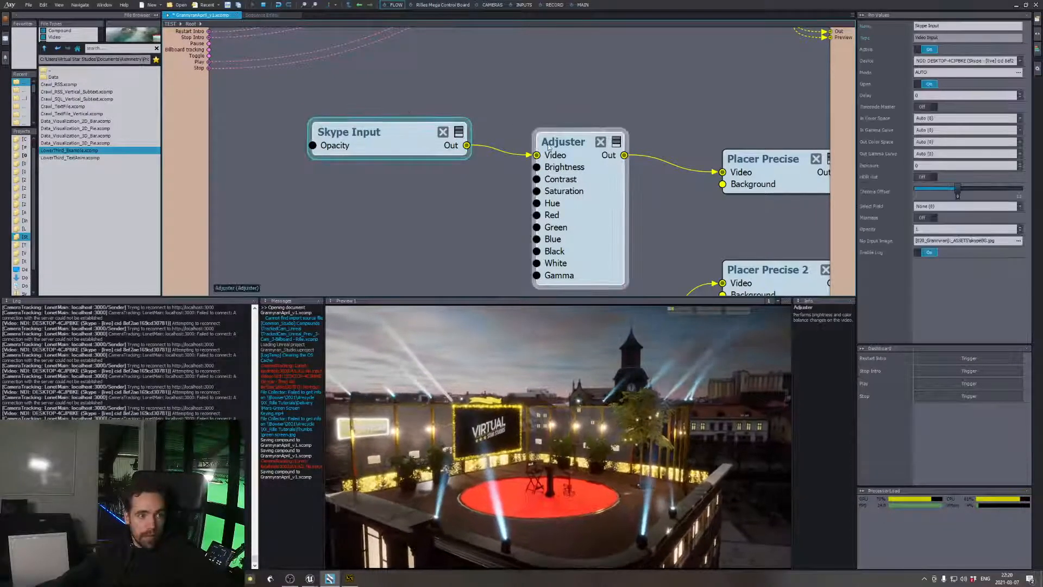
Set the Brightness of Adjuster 2 to 0.78
{"action": "scroll", "coordinate": [698, 208], "scroll_direction": "down", "scroll_amount": 3}
{"action": "middle_click_drag", "start_coordinate": [747, 220], "coordinate": [667, 177]}
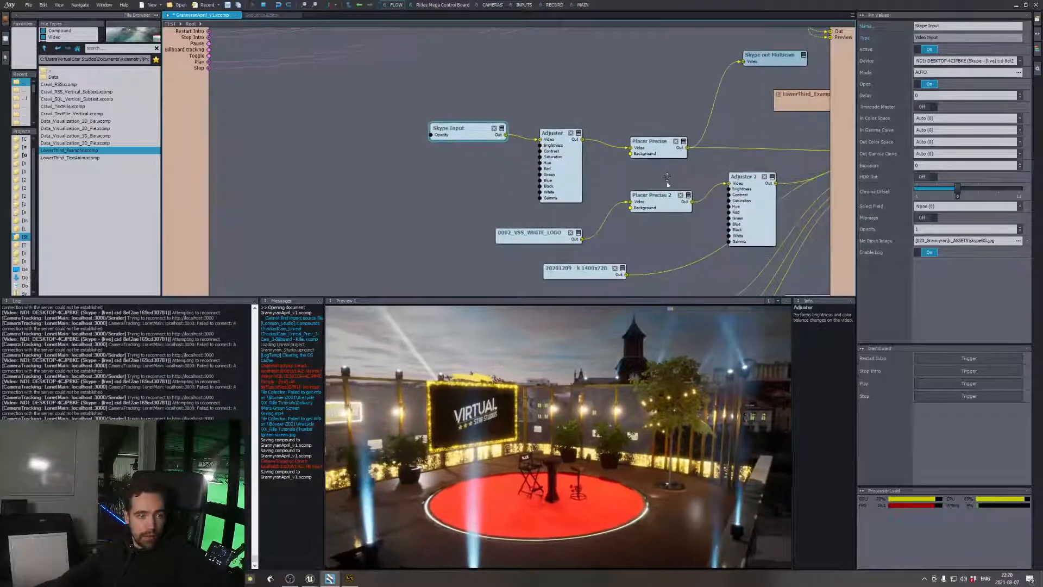
{"action": "left_click", "coordinate": [754, 194]}
{"action": "left_click", "coordinate": [925, 84]}
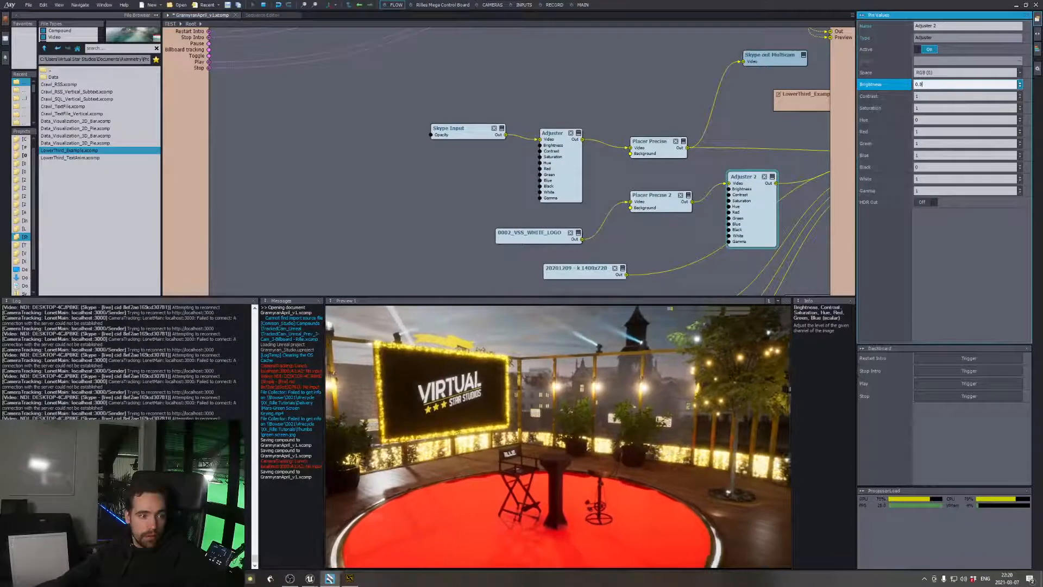
{"action": "key", "text": "BackSpace"}
{"action": "type", "text": "78"}
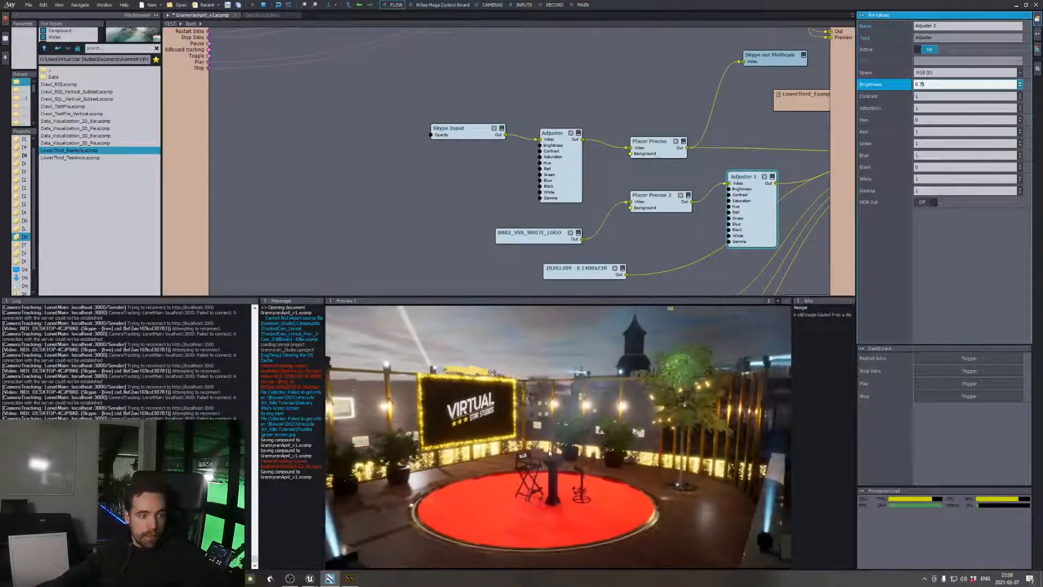
Switch to the Unreal Editor, stop the running level and open the VideoBox material for editing
{"action": "key", "text": "alt+Tab"}
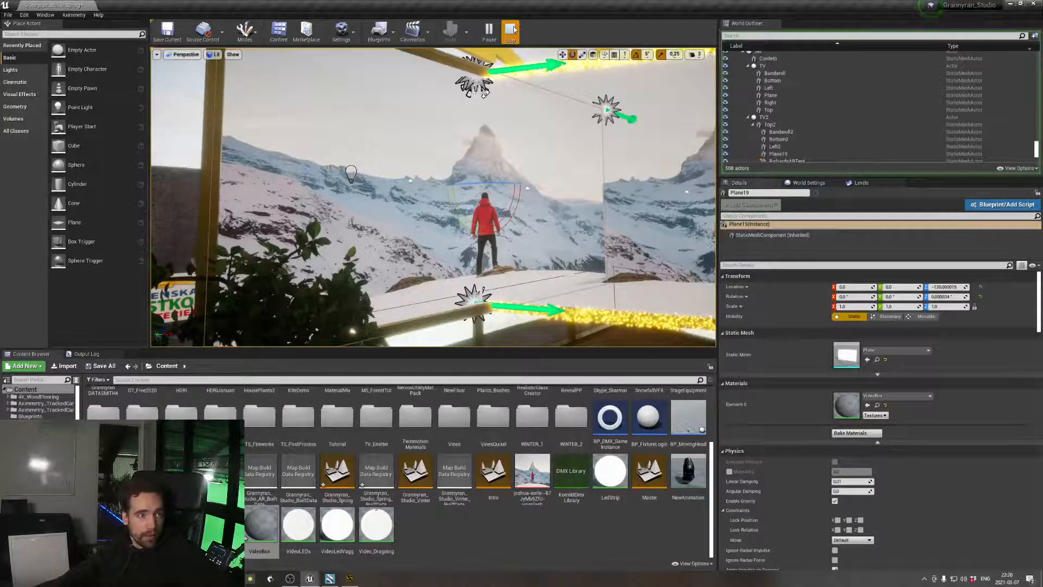
{"action": "left_click", "coordinate": [511, 31]}
{"action": "left_click", "coordinate": [265, 535]}
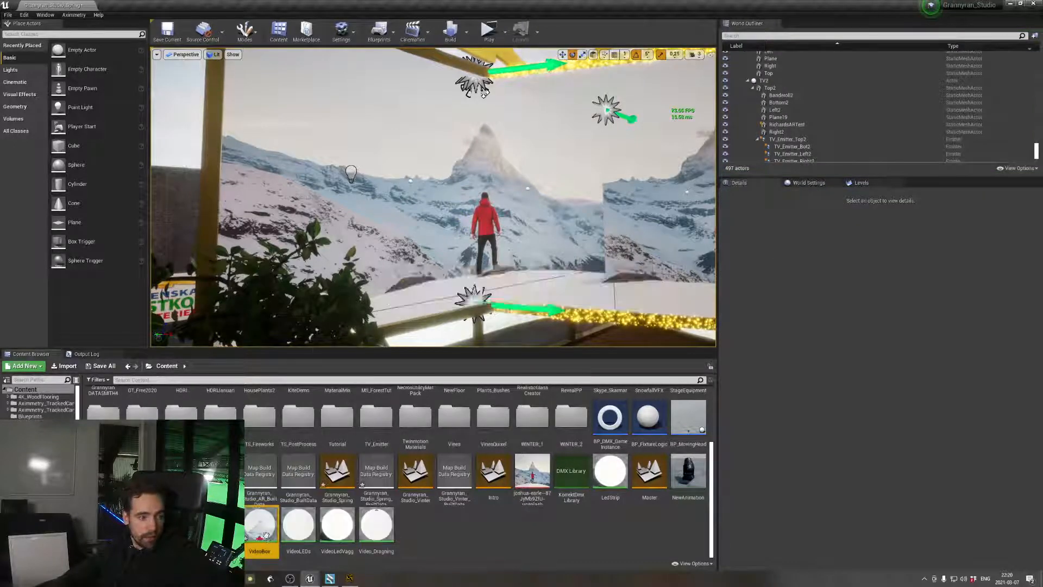
{"action": "double_click", "coordinate": [265, 535]}
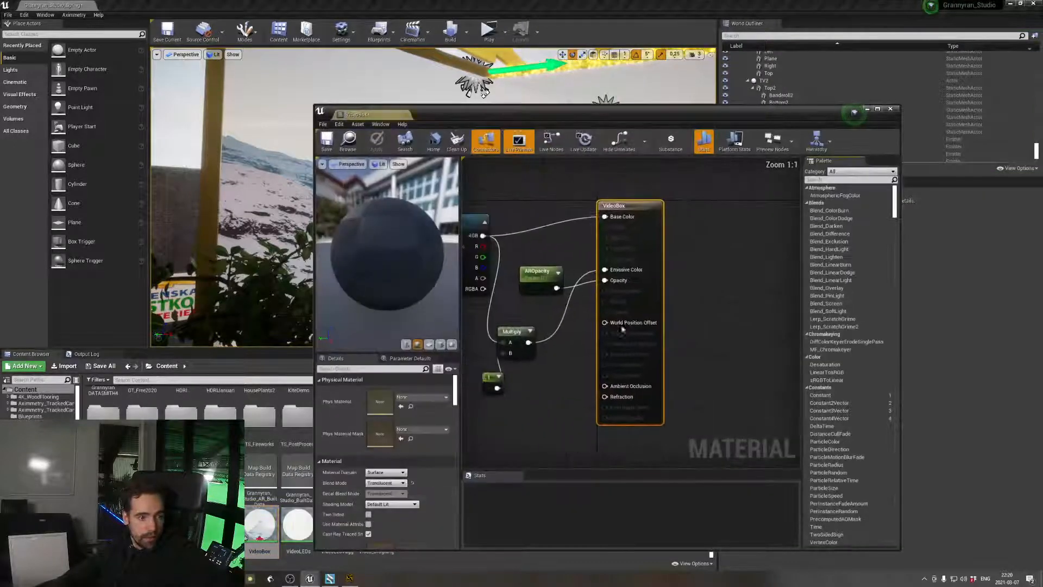
Change the VideoBox material's Blend Mode to Opaque, filter its details by "respo" and apply the material changes
{"action": "left_click", "coordinate": [390, 473]}
{"action": "left_click", "coordinate": [392, 479]}
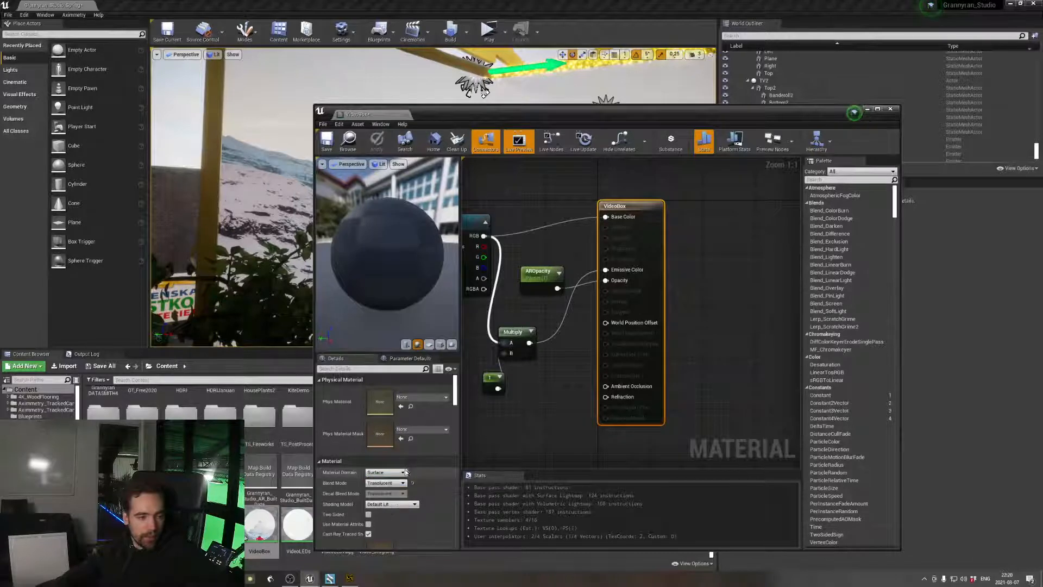
{"action": "left_click", "coordinate": [386, 483]}
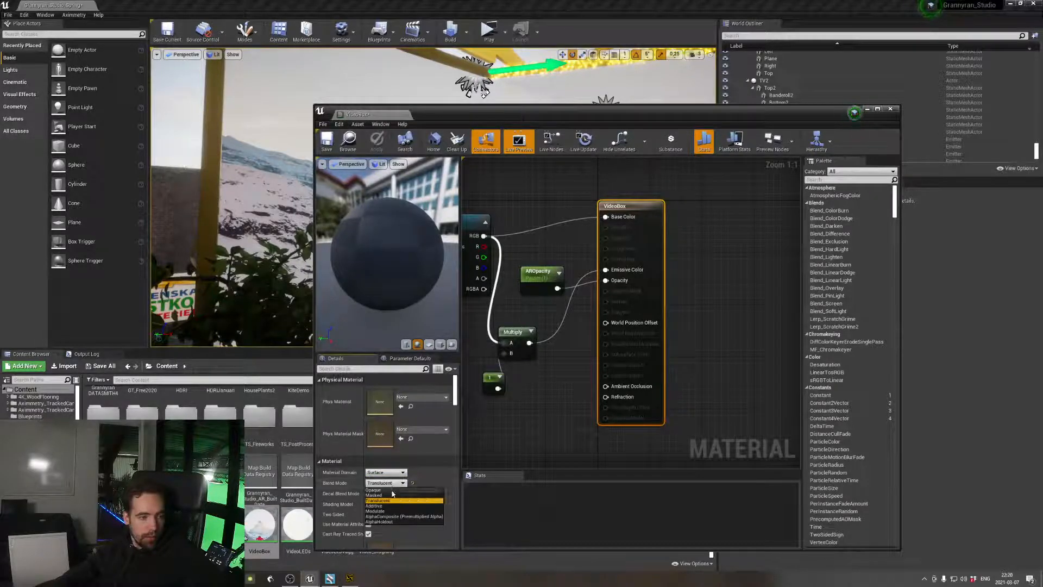
{"action": "left_click", "coordinate": [392, 491]}
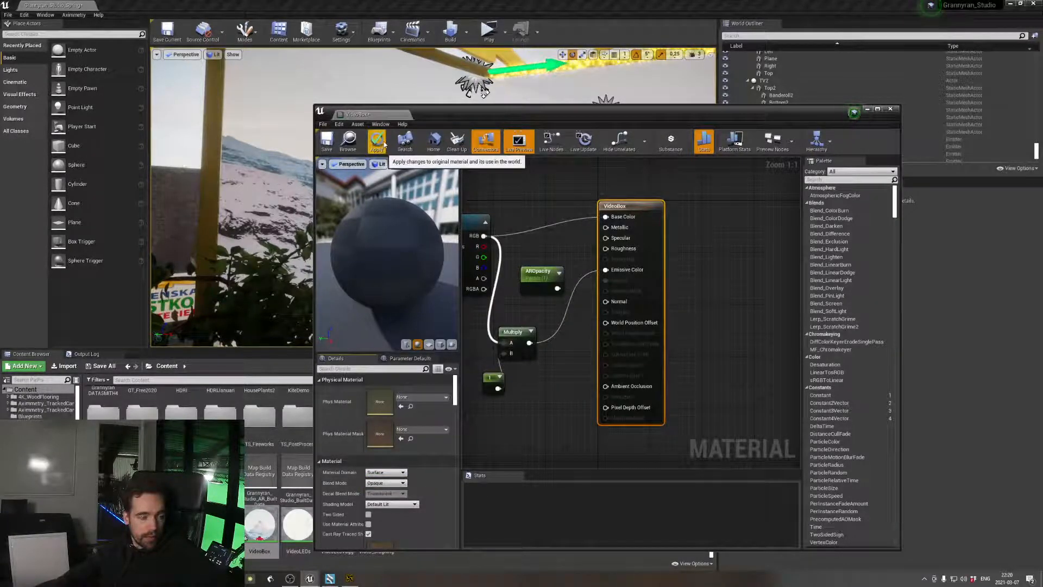
{"action": "type", "text": "respo"}
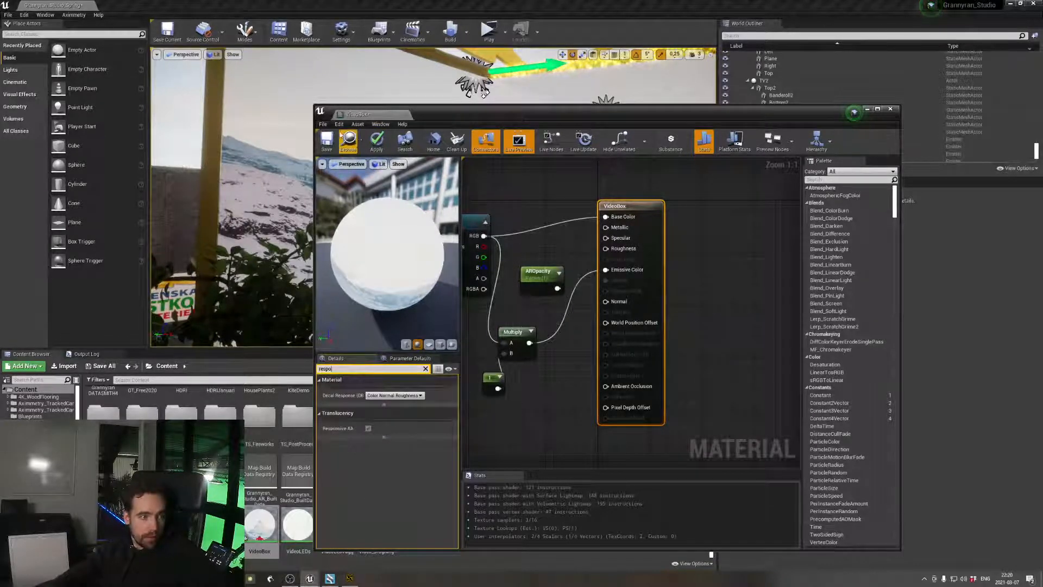
{"action": "left_click", "coordinate": [377, 142]}
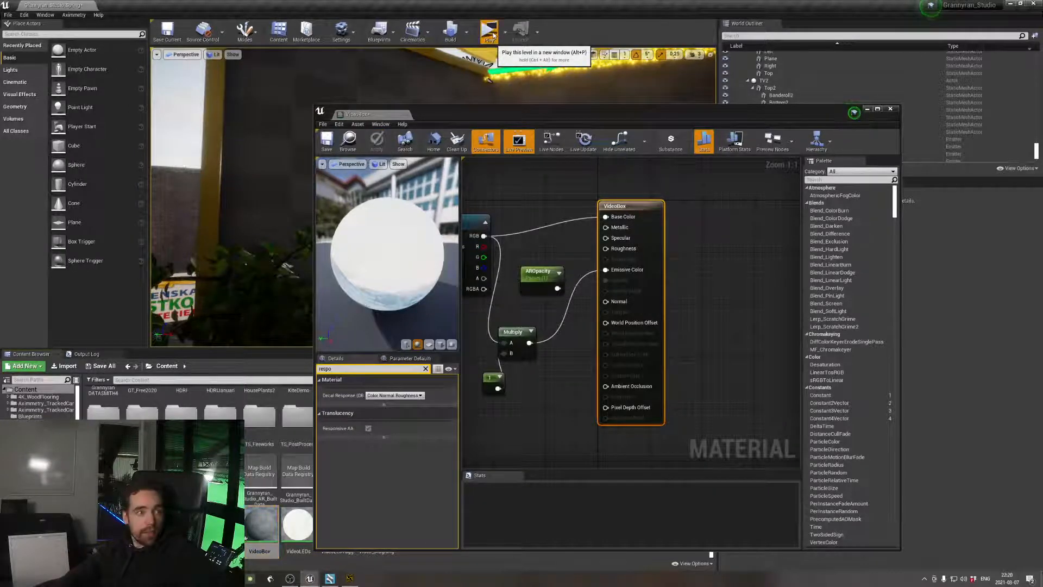
Play the level in a new window and switch back to Aximmetry Composer
{"action": "left_click", "coordinate": [489, 33]}
{"action": "key", "text": "alt+Tab"}
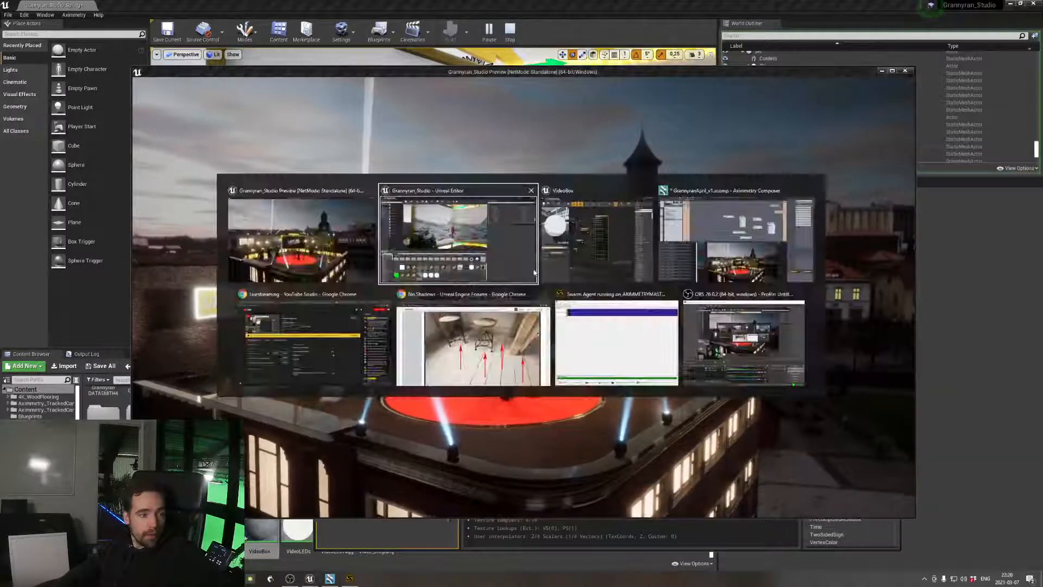
{"action": "key", "text": "Tab"}
{"action": "key", "text": "Tab"}
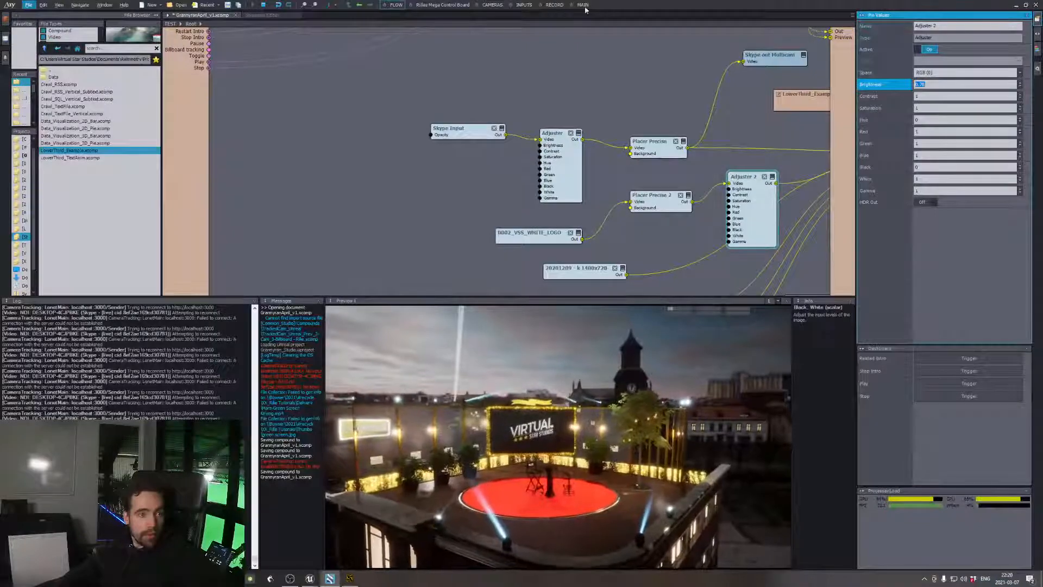
Bring up the CHANGE TV compound's settings and return to the video source nodes feeding the Switch Video node
{"action": "middle_click_drag", "start_coordinate": [728, 82], "coordinate": [539, 184]}
{"action": "scroll", "coordinate": [734, 181], "scroll_direction": "down", "scroll_amount": 2}
{"action": "middle_click_drag", "start_coordinate": [650, 112], "coordinate": [456, 252]}
{"action": "left_click", "coordinate": [541, 67]}
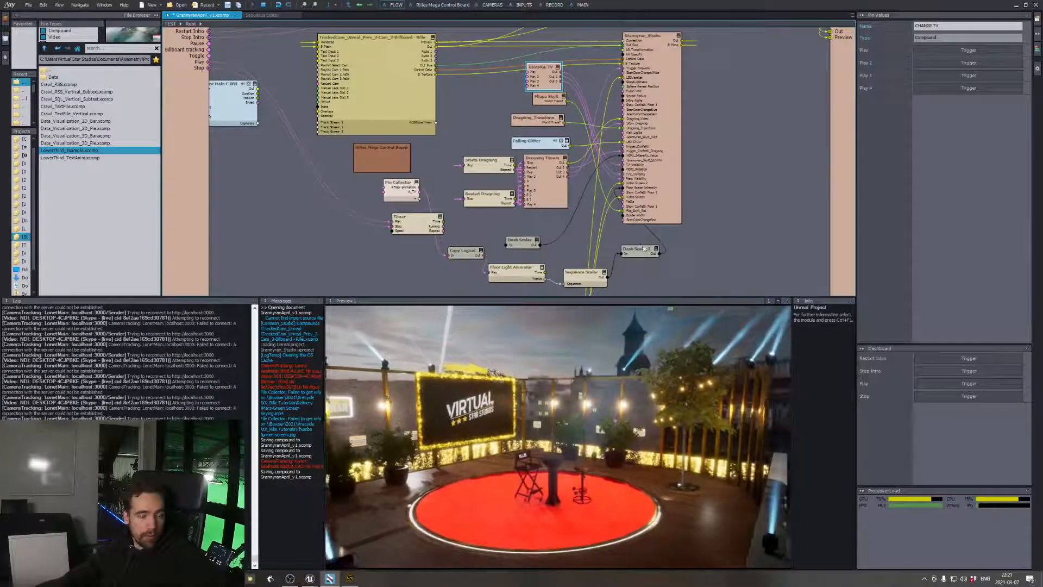
{"action": "middle_click_drag", "start_coordinate": [510, 245], "coordinate": [673, 52]}
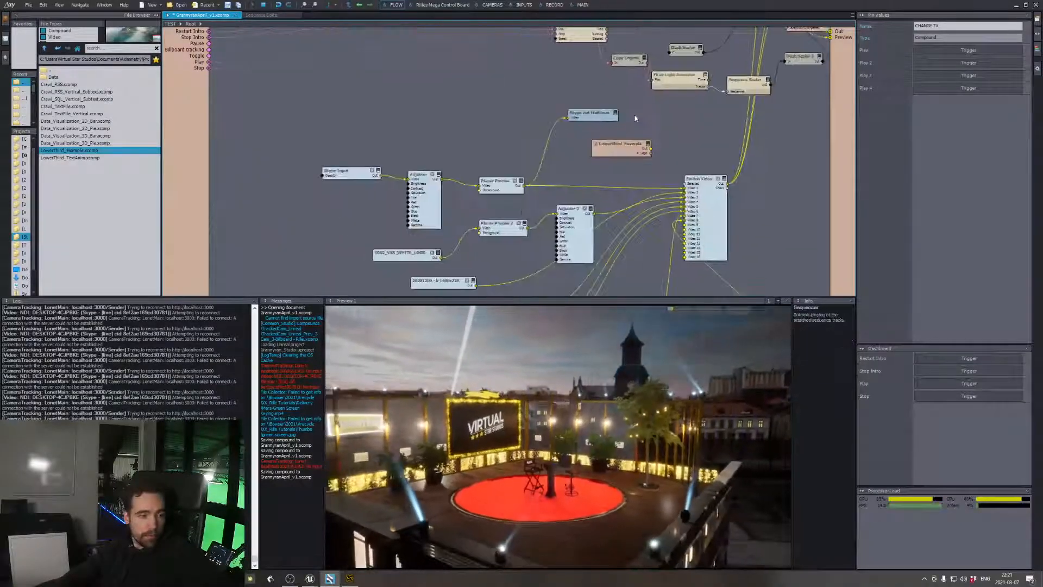
Try several lower Brightness values on Adjuster 2, ending at 0.74
{"action": "left_click", "coordinate": [567, 210]}
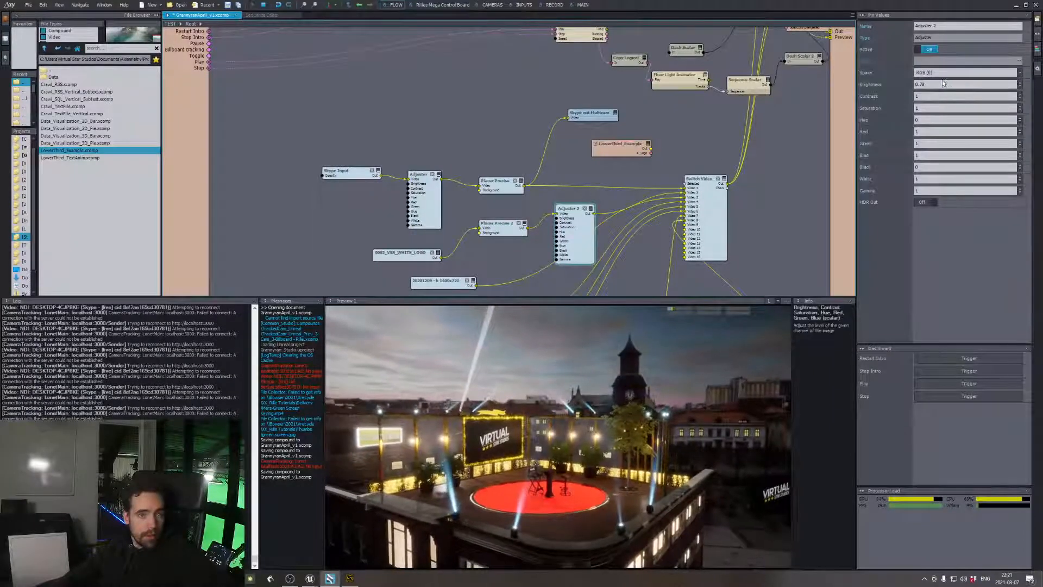
{"action": "left_click", "coordinate": [922, 84]}
{"action": "scroll", "coordinate": [922, 84], "scroll_direction": "down", "scroll_amount": 1}
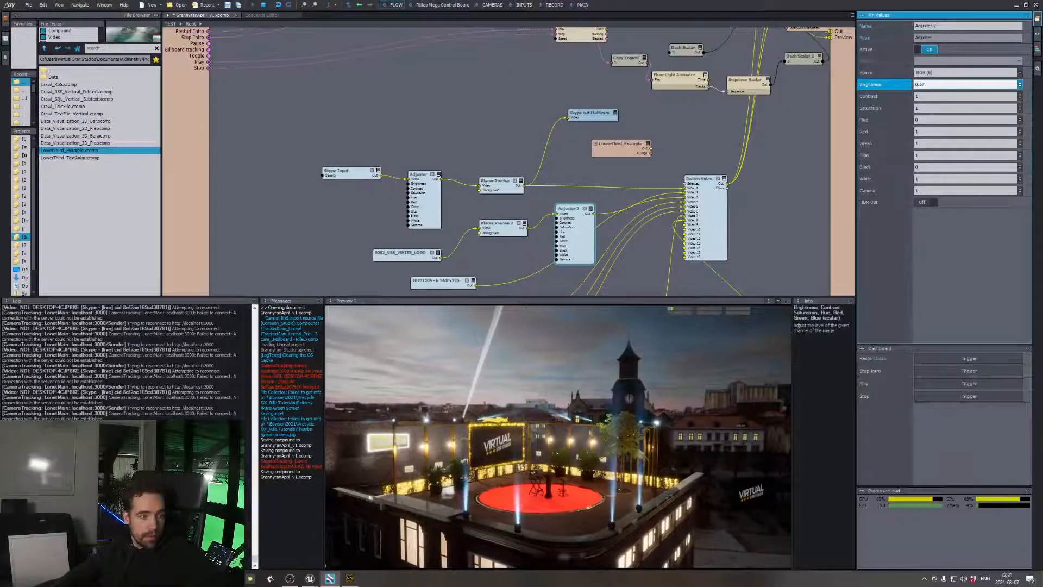
{"action": "scroll", "coordinate": [923, 84], "scroll_direction": "down", "scroll_amount": 3}
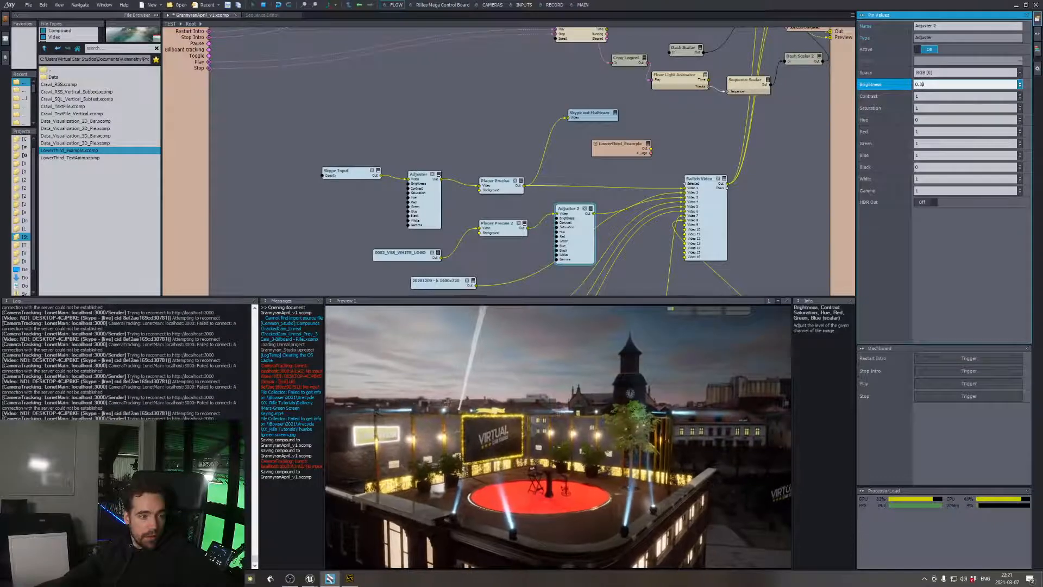
{"action": "scroll", "coordinate": [922, 84], "scroll_direction": "up", "scroll_amount": 4}
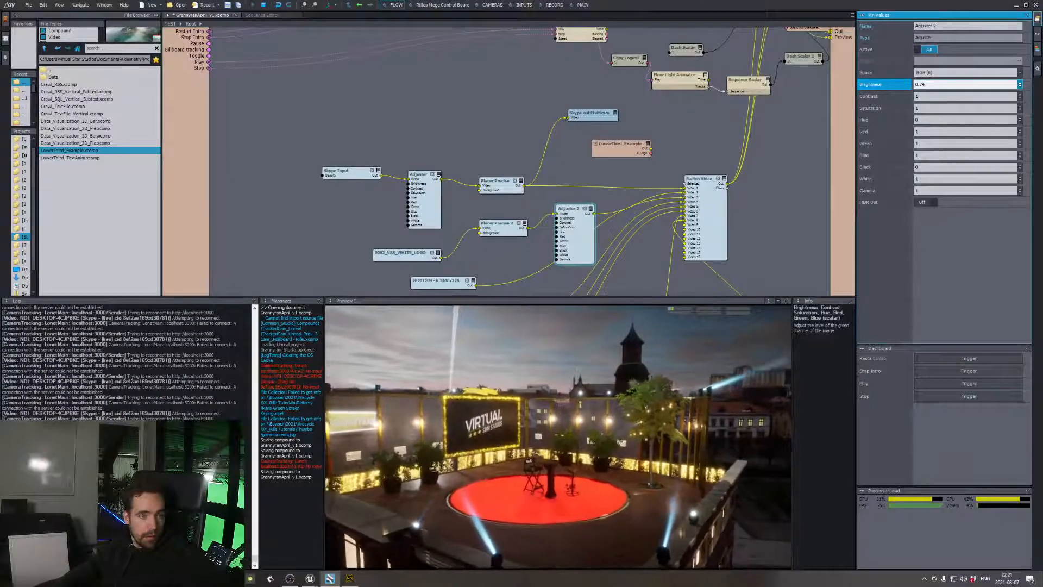
Reset Adjuster 2's Brightness to 1 and lower it to 0.8
{"action": "left_click_drag", "start_coordinate": [928, 84], "coordinate": [895, 85]}
{"action": "type", "text": "1"}
{"action": "key", "text": "Return"}
{"action": "left_click", "coordinate": [934, 83]}
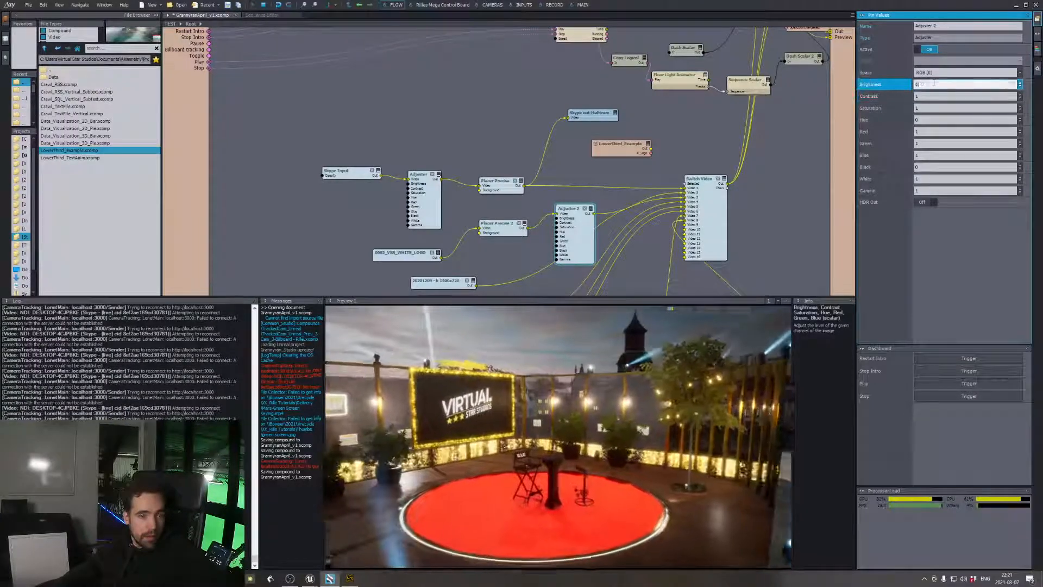
{"action": "scroll", "coordinate": [934, 83], "scroll_direction": "down", "scroll_amount": 4}
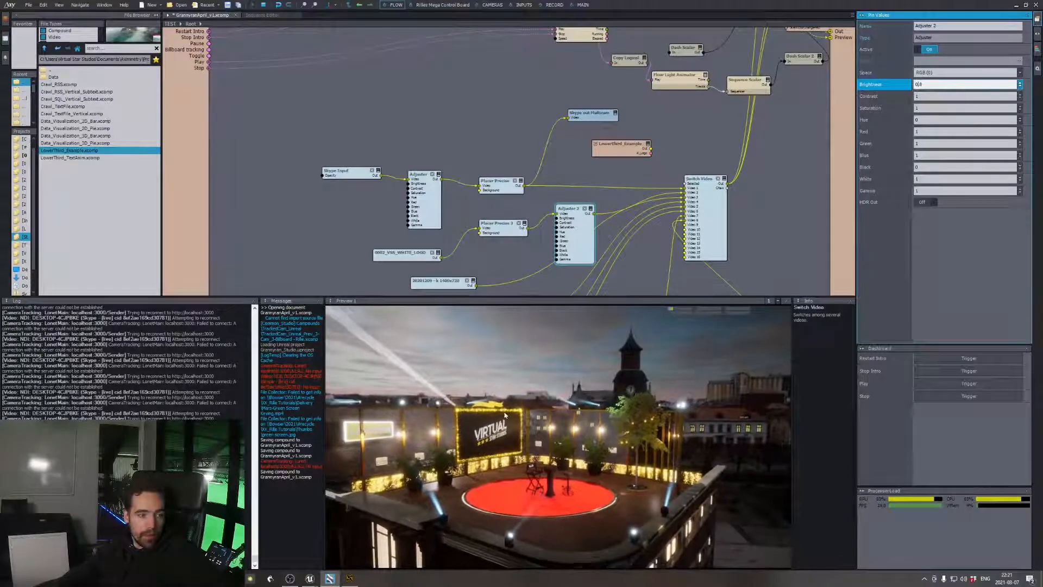
Try a lower AR Opacity on the Grannyran_Studio node and raise it to 1.05
{"action": "middle_click_drag", "start_coordinate": [804, 178], "coordinate": [744, 288]}
{"action": "middle_click_drag", "start_coordinate": [787, 189], "coordinate": [753, 280]}
{"action": "middle_click_drag", "start_coordinate": [757, 163], "coordinate": [746, 193]}
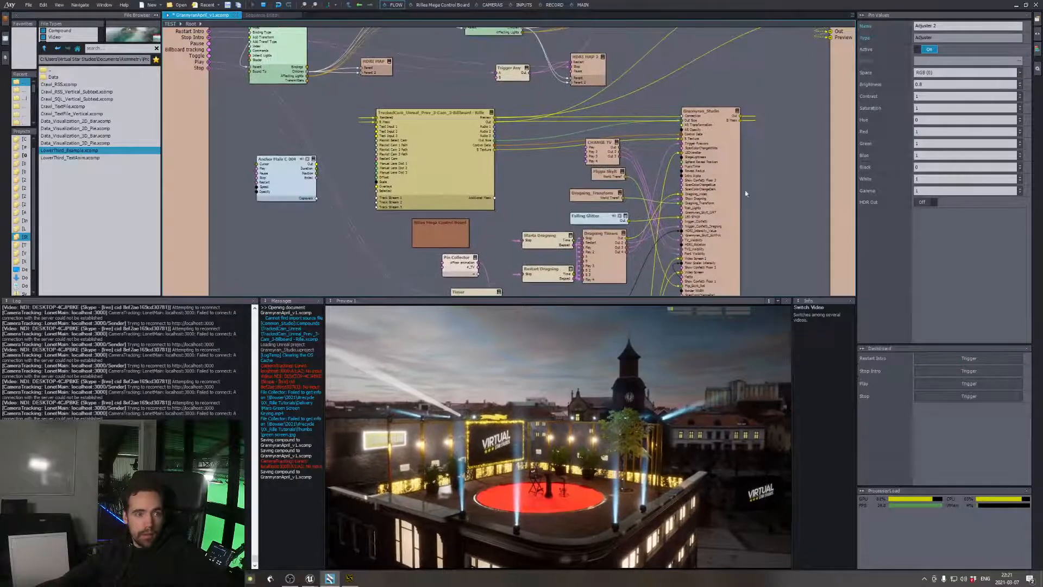
{"action": "left_click", "coordinate": [730, 194]}
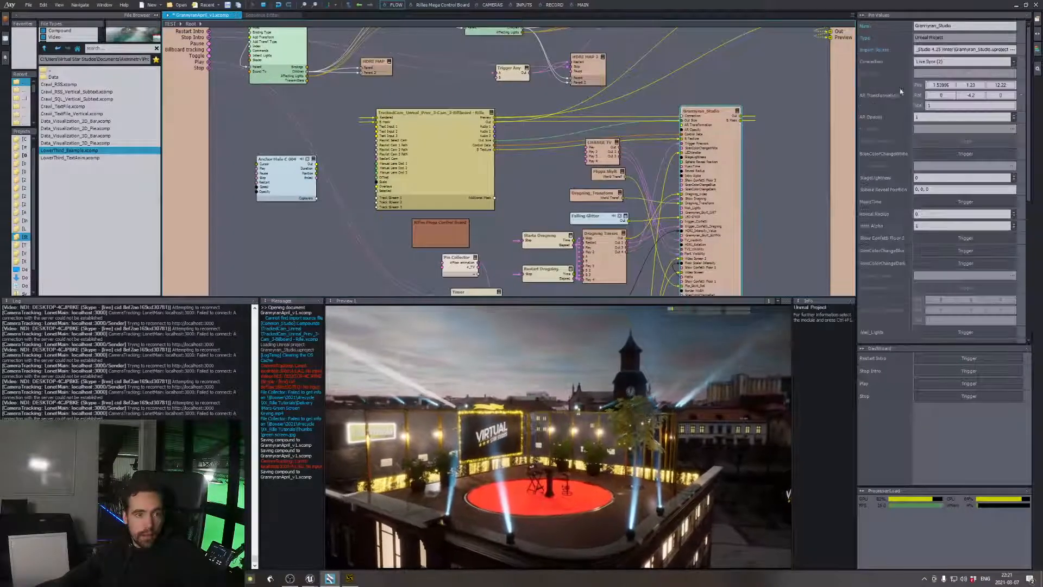
{"action": "left_click", "coordinate": [924, 117]}
{"action": "type", "text": "0.65"}
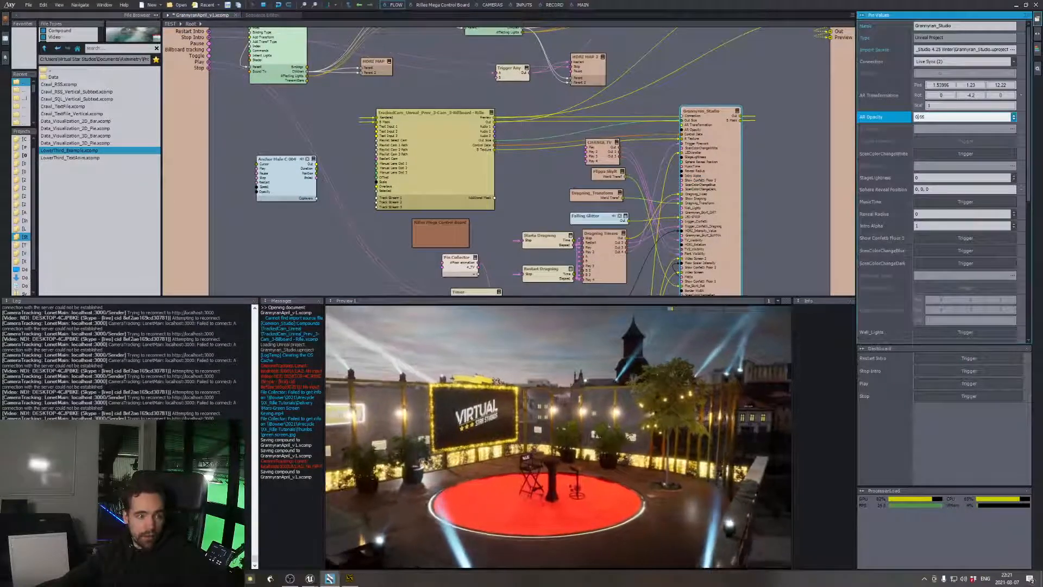
{"action": "left_click_drag", "start_coordinate": [1014, 116], "coordinate": [1014, 95]}
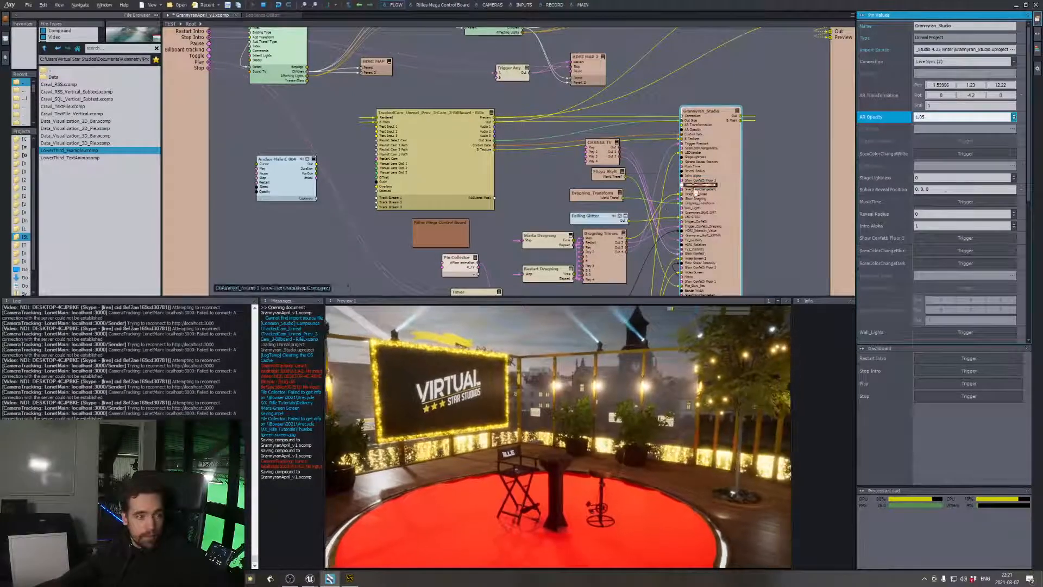
Switch to the Unreal Editor to examine the VideoBox material graph, and return to Aximmetry Composer
{"action": "key", "text": "alt+Tab"}
{"action": "left_click", "coordinate": [491, 221]}
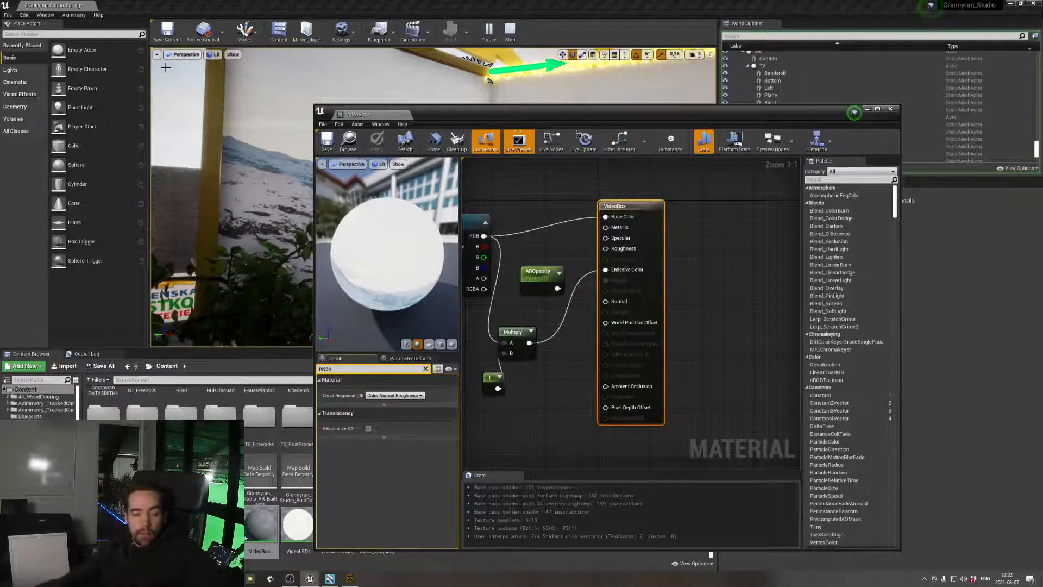
{"action": "key", "text": "alt+Tab"}
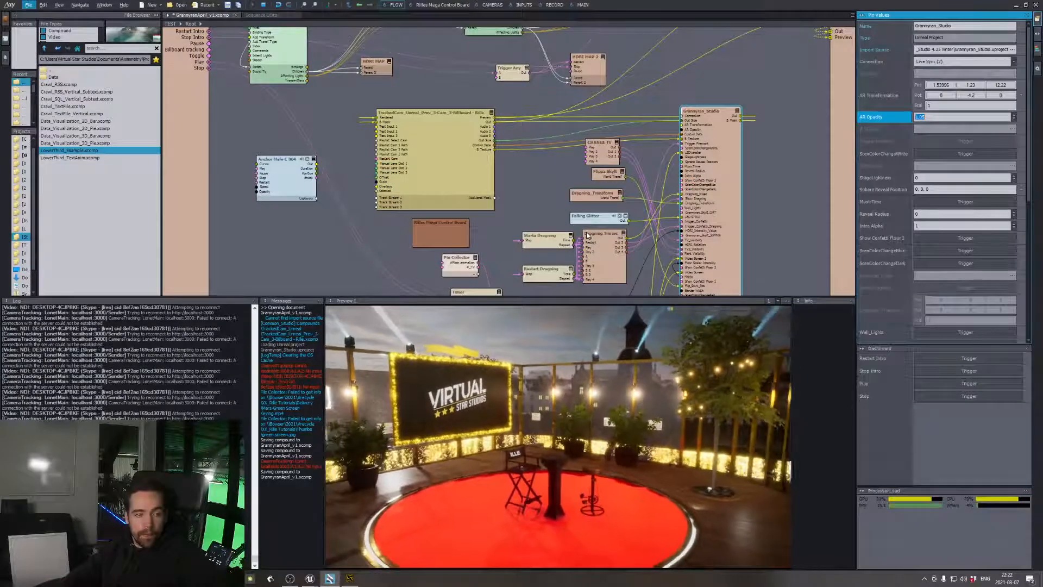
Check the main camera control board, return to the flow graph and bring up the LowerThird_Example compound's settings
{"action": "left_click", "coordinate": [578, 5]}
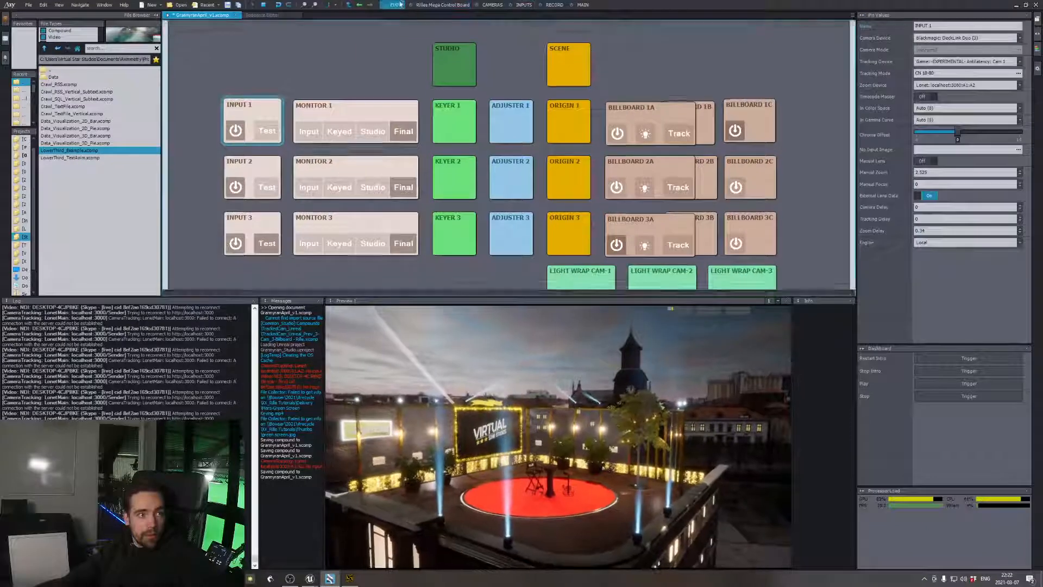
{"action": "left_click", "coordinate": [400, 4]}
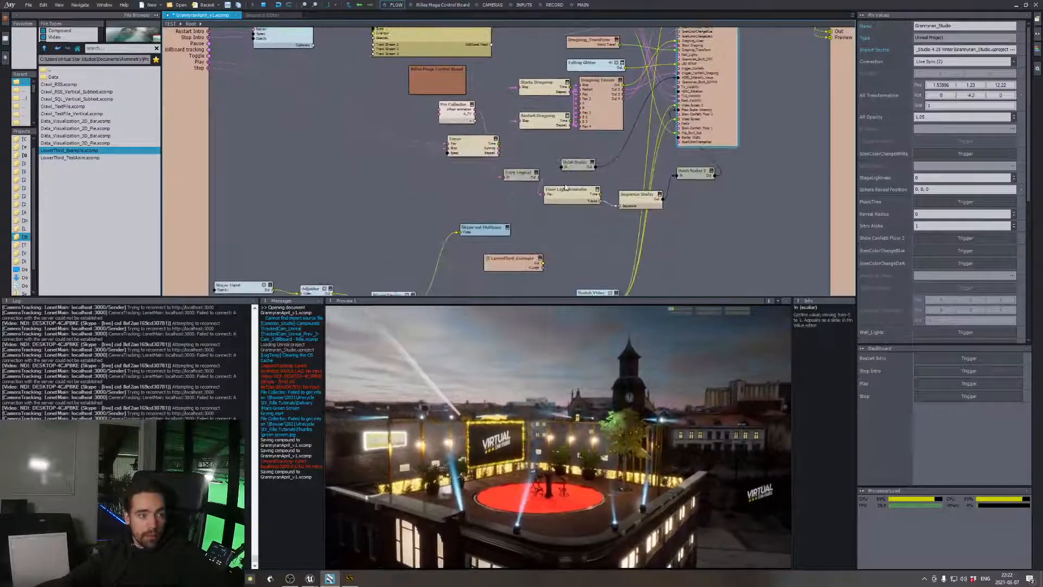
{"action": "left_click", "coordinate": [530, 221]}
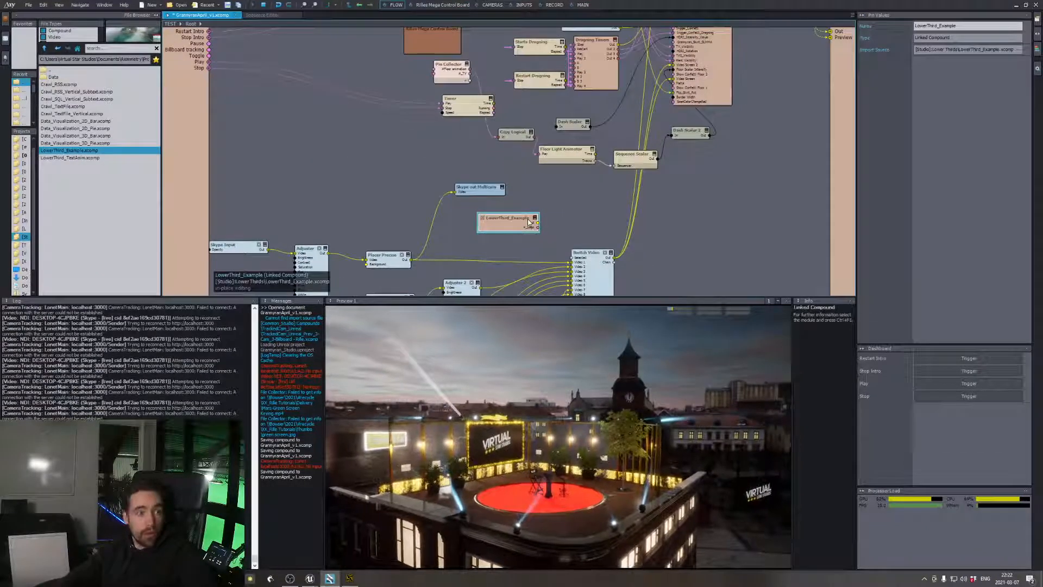
Delete the LowerThird_Example compound and bring up Billboard 1C on the Inputs board to check its mirror, lit and shadow options
{"action": "key", "text": "Delete"}
{"action": "left_click", "coordinate": [523, 5]}
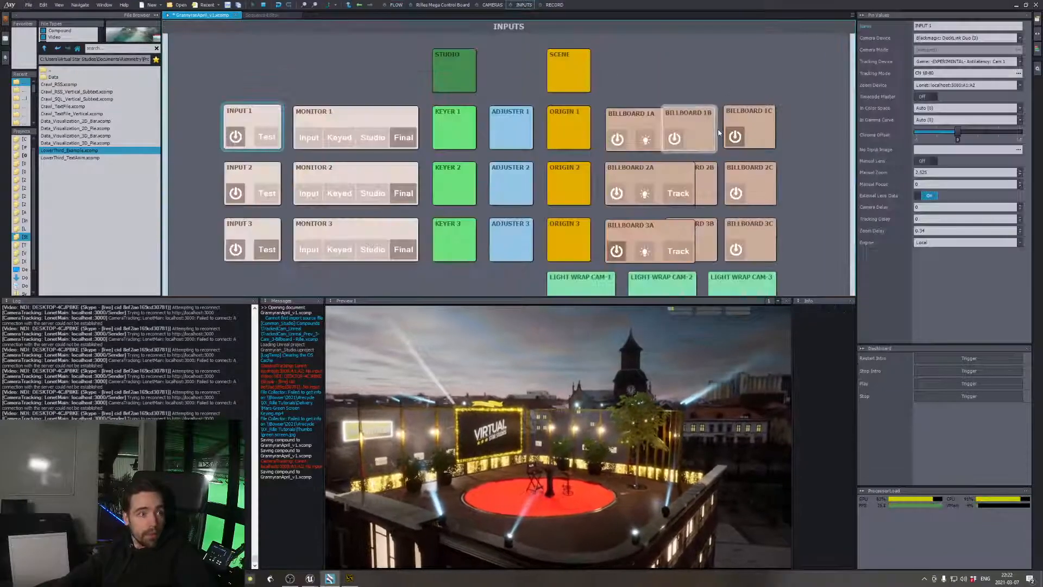
{"action": "left_click", "coordinate": [758, 126]}
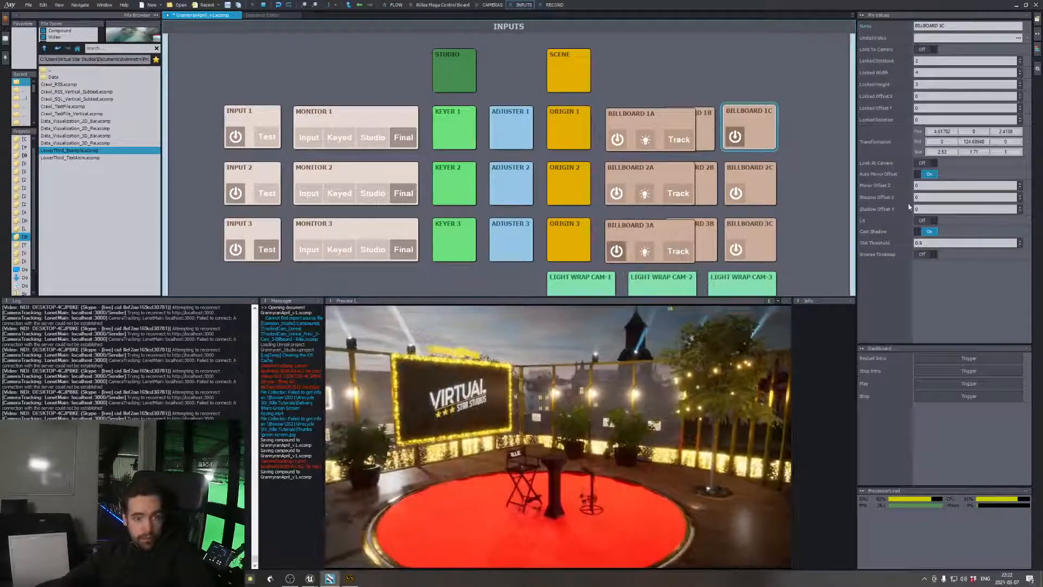
{"action": "left_click", "coordinate": [930, 174]}
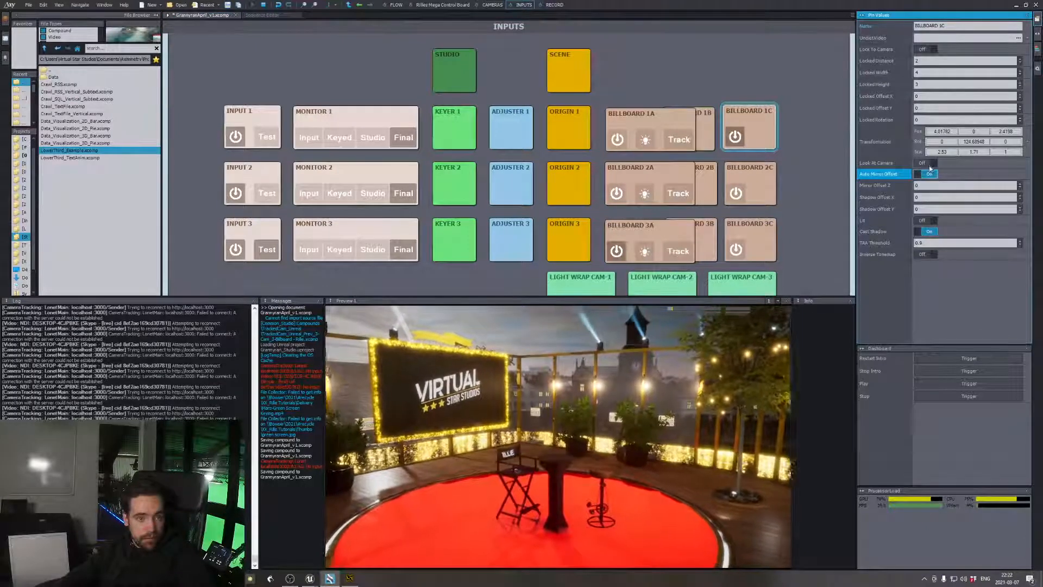
{"action": "left_click", "coordinate": [922, 232]}
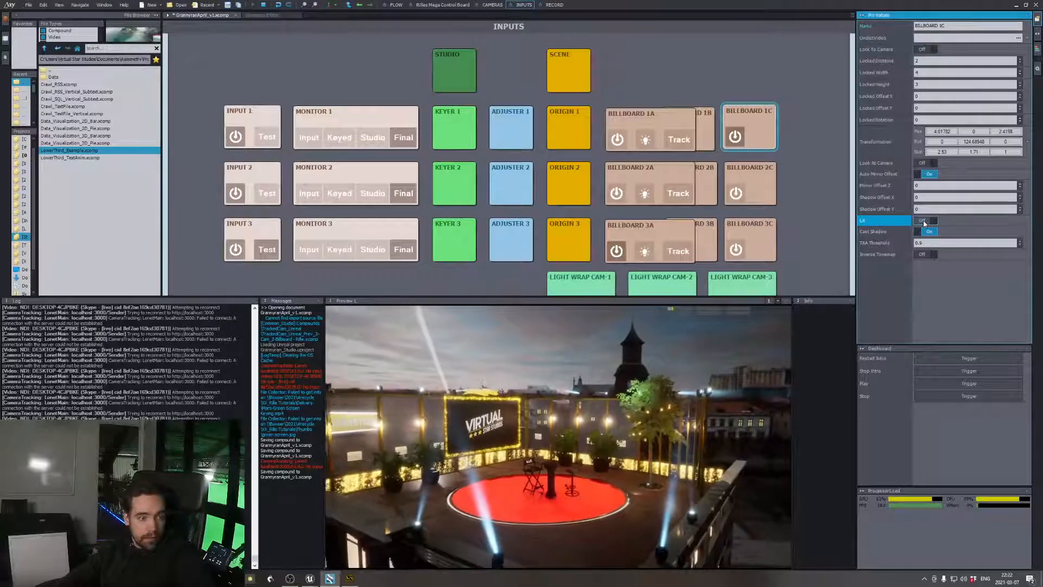
Try Use Billboards and Allow Virtuals off on the SCENE module, toggle Billboard 1A's light option, and restore the settings
{"action": "left_click", "coordinate": [593, 59]}
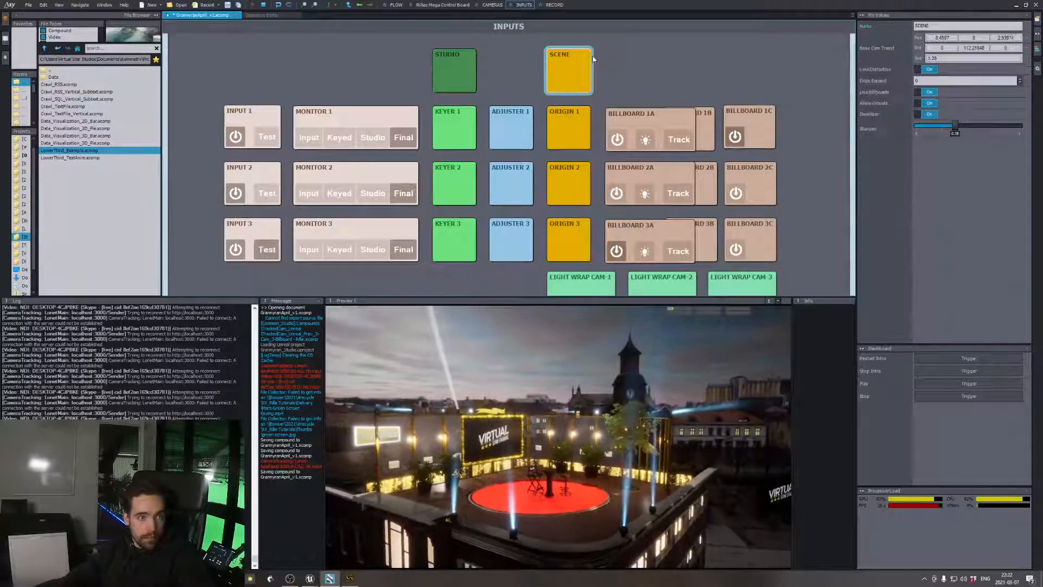
{"action": "left_click", "coordinate": [929, 93]}
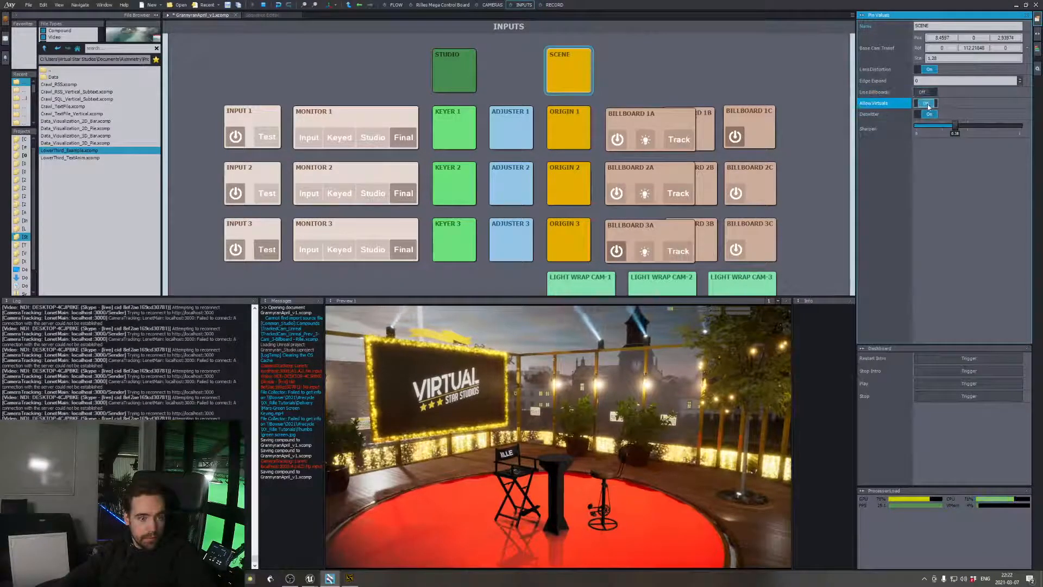
{"action": "left_click", "coordinate": [929, 93]}
{"action": "left_click", "coordinate": [932, 104]}
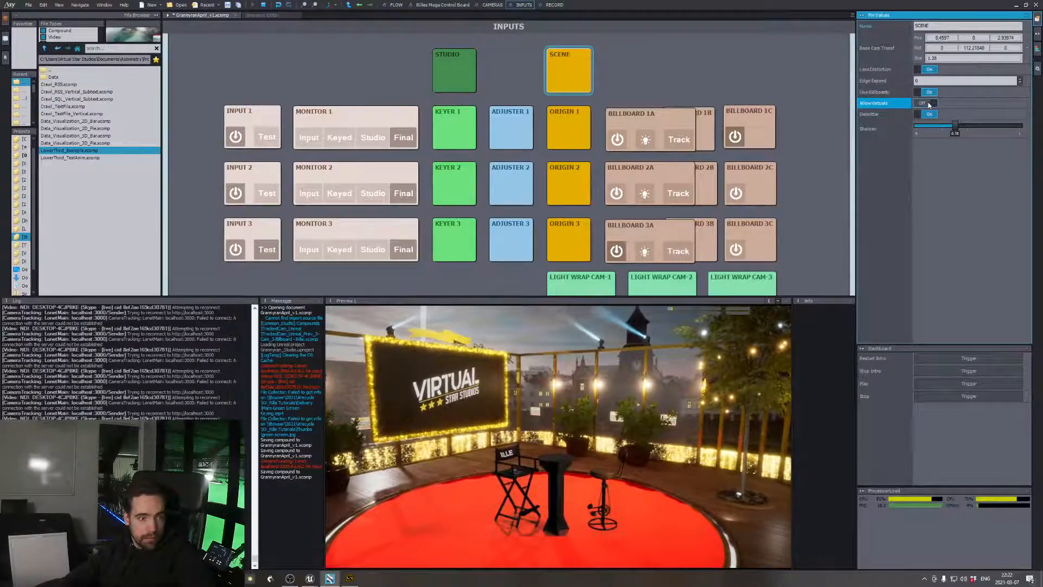
{"action": "left_click", "coordinate": [931, 94]}
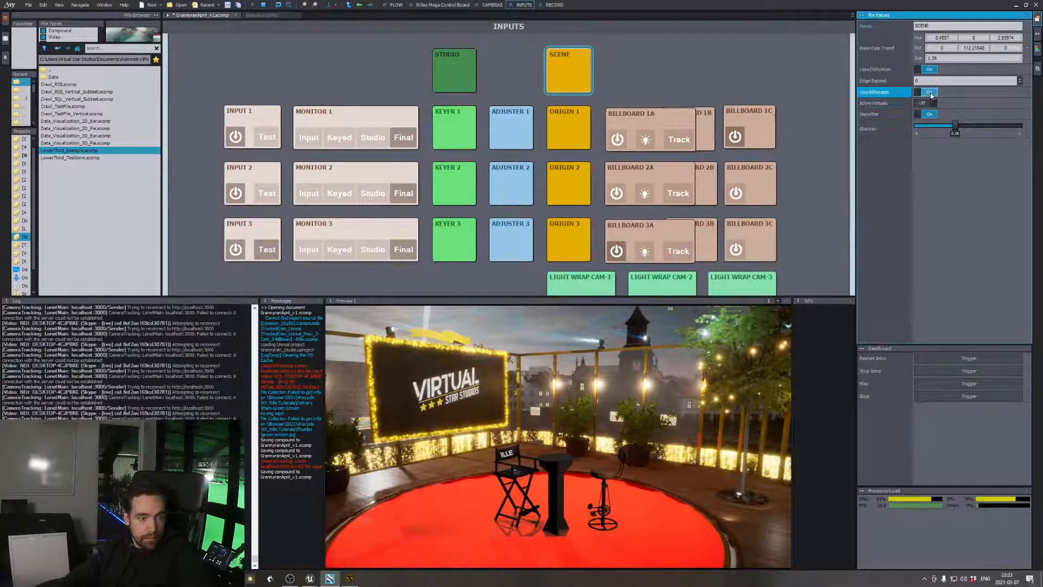
{"action": "left_click", "coordinate": [647, 141]}
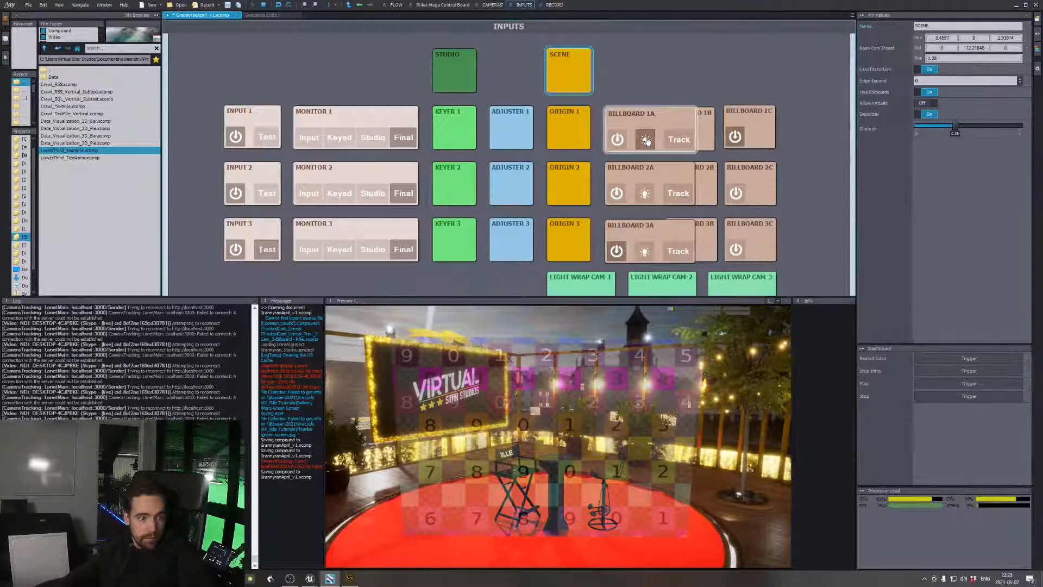
{"action": "left_click", "coordinate": [647, 142]}
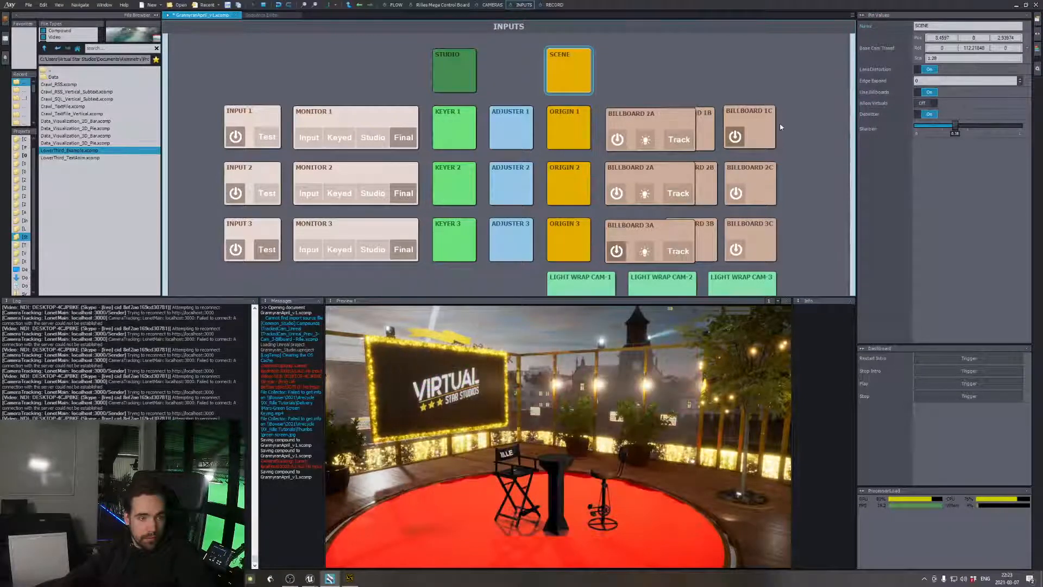
{"action": "left_click", "coordinate": [931, 104]}
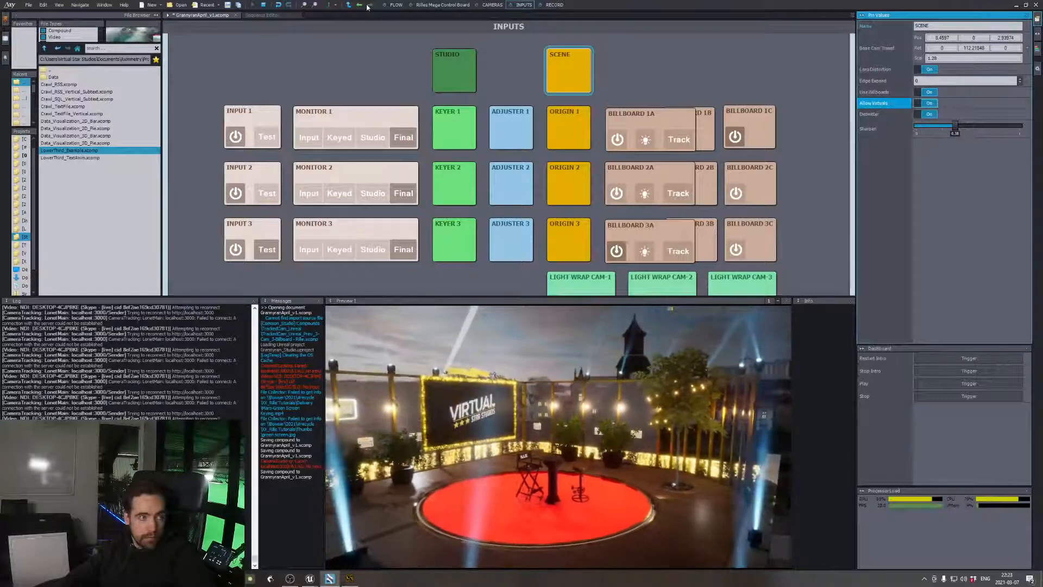
Return to the flow graph, switch to the Unreal Editor and open the Lightmass Static Lighting Level Scale value for editing
{"action": "left_click", "coordinate": [395, 5]}
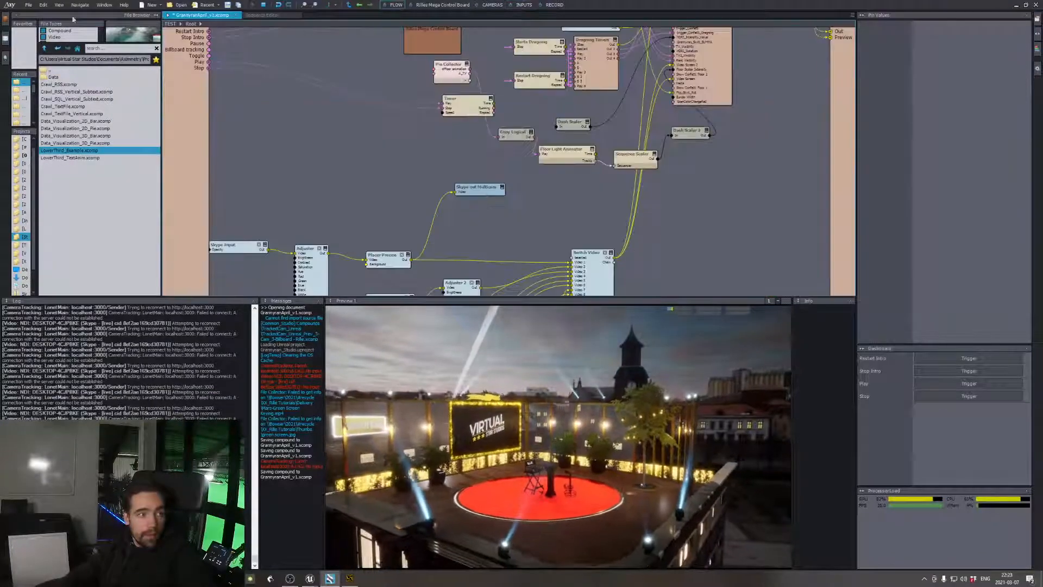
{"action": "left_click", "coordinate": [310, 578]}
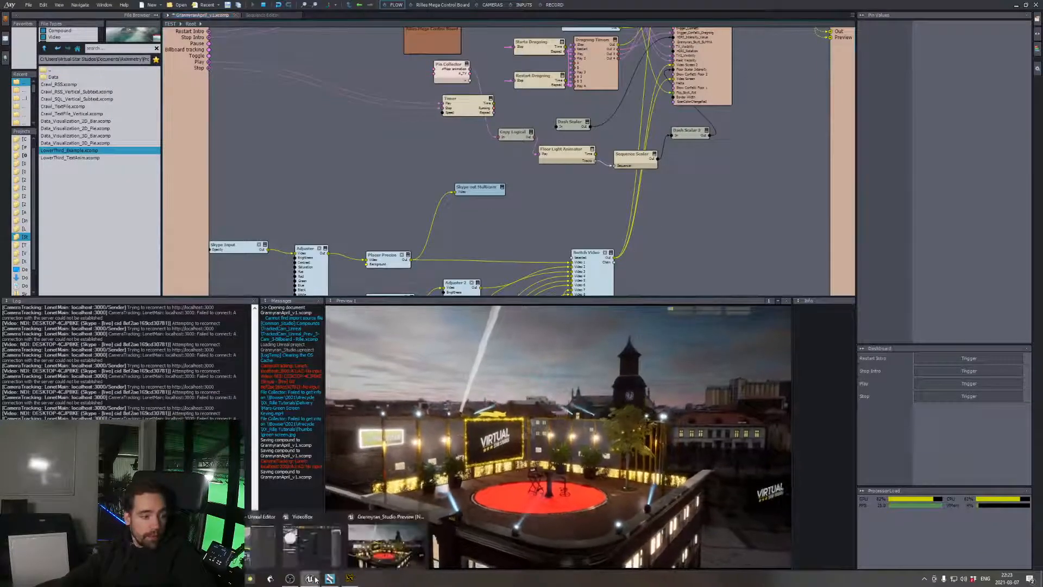
{"action": "left_click", "coordinate": [311, 542]}
{"action": "left_click", "coordinate": [893, 110]}
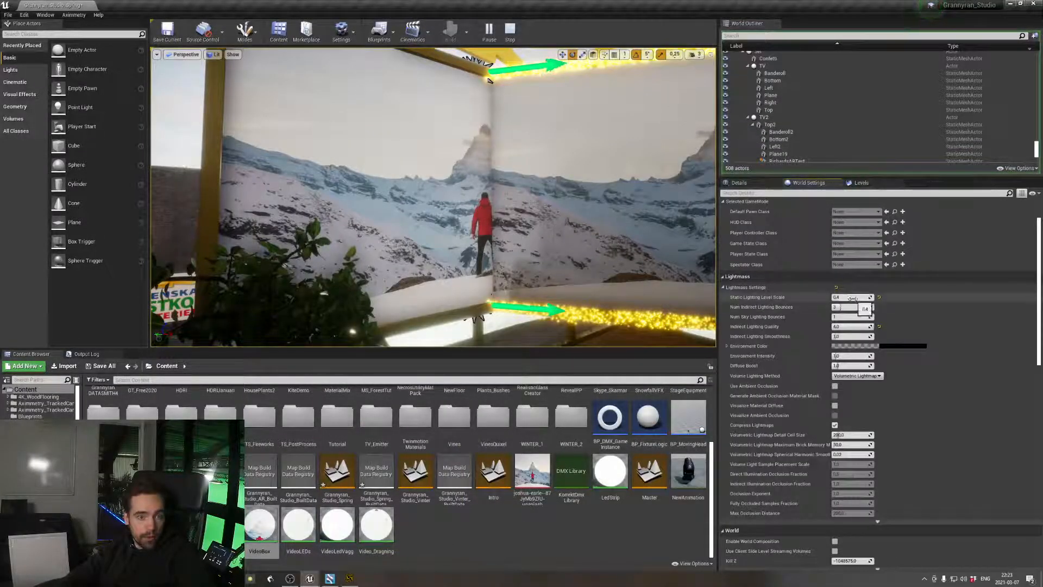
{"action": "left_click", "coordinate": [854, 297]}
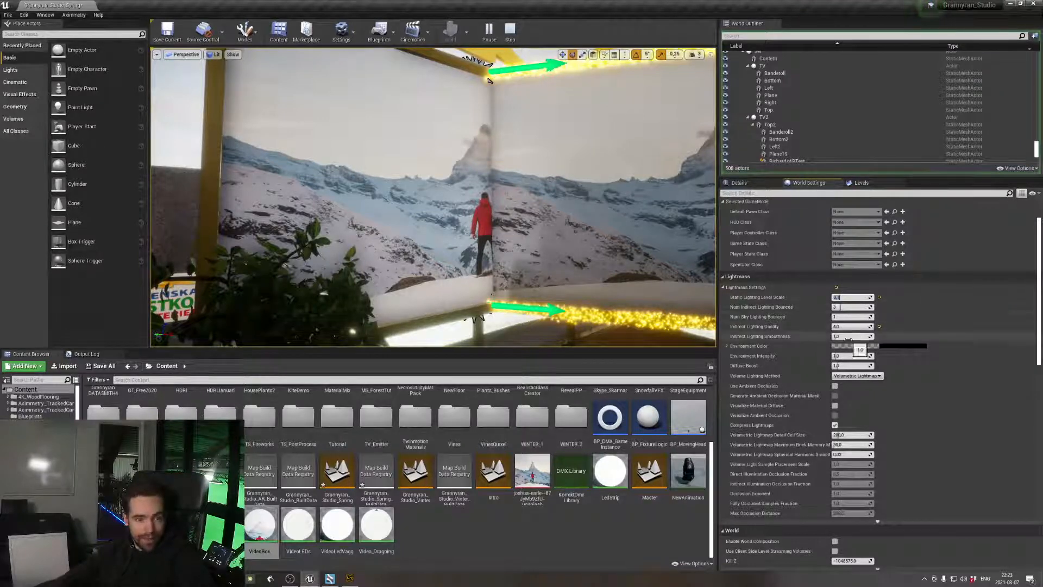
Toggle the TV2 actor's visibility in the World Outliner and stop the running session
{"action": "right_click_drag", "start_coordinate": [520, 198], "coordinate": [529, 220]}
{"action": "key", "text": "s"}
{"action": "key", "text": "s"}
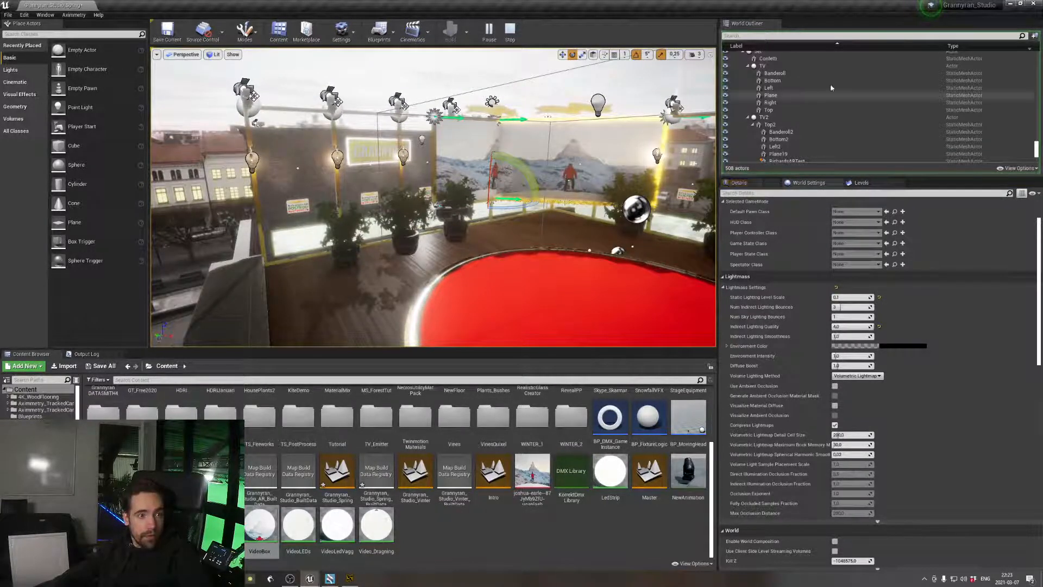
{"action": "left_click", "coordinate": [788, 119]}
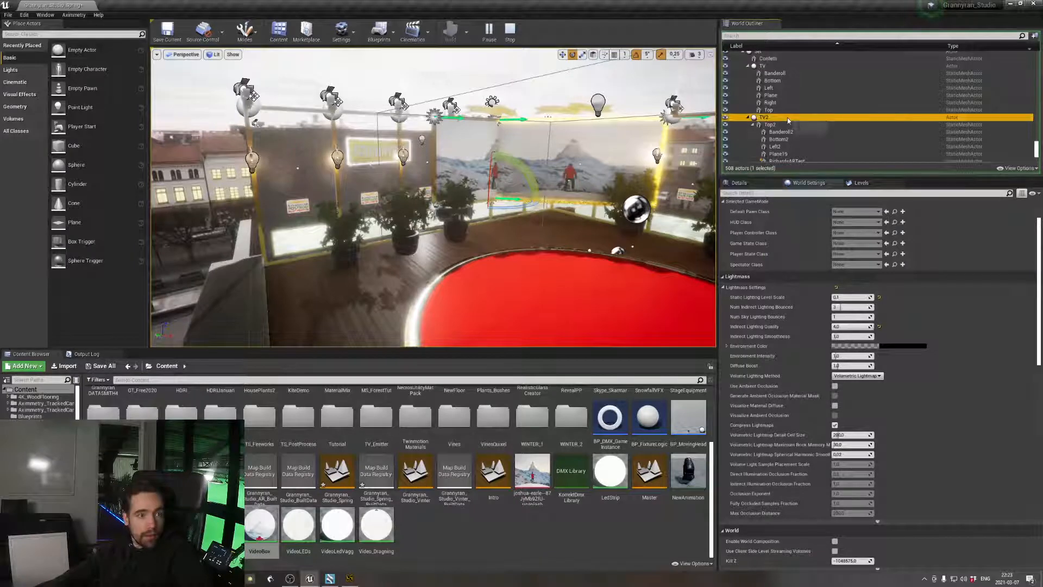
{"action": "left_click", "coordinate": [726, 118]}
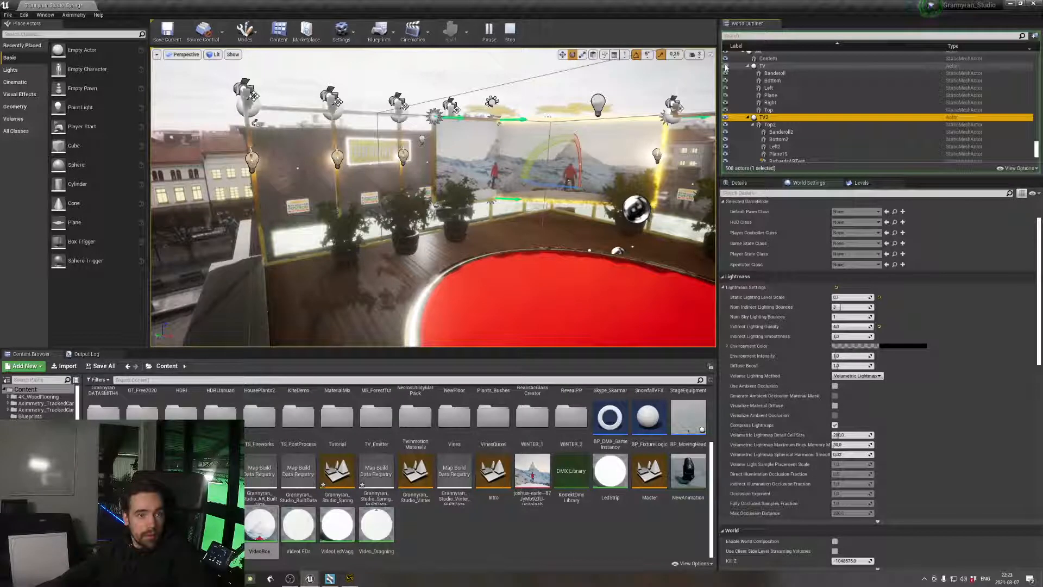
{"action": "scroll", "coordinate": [734, 76], "scroll_direction": "down", "scroll_amount": 5}
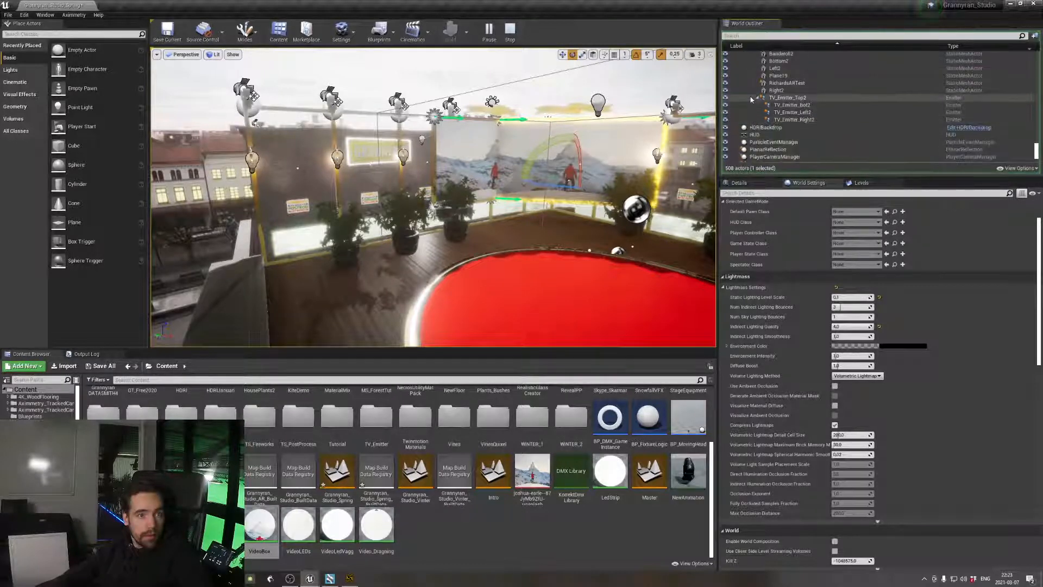
{"action": "left_click", "coordinate": [516, 37]}
Toggle TV2's visibility again and hide the TV actor in the level
{"action": "scroll", "coordinate": [728, 81], "scroll_direction": "up", "scroll_amount": 2}
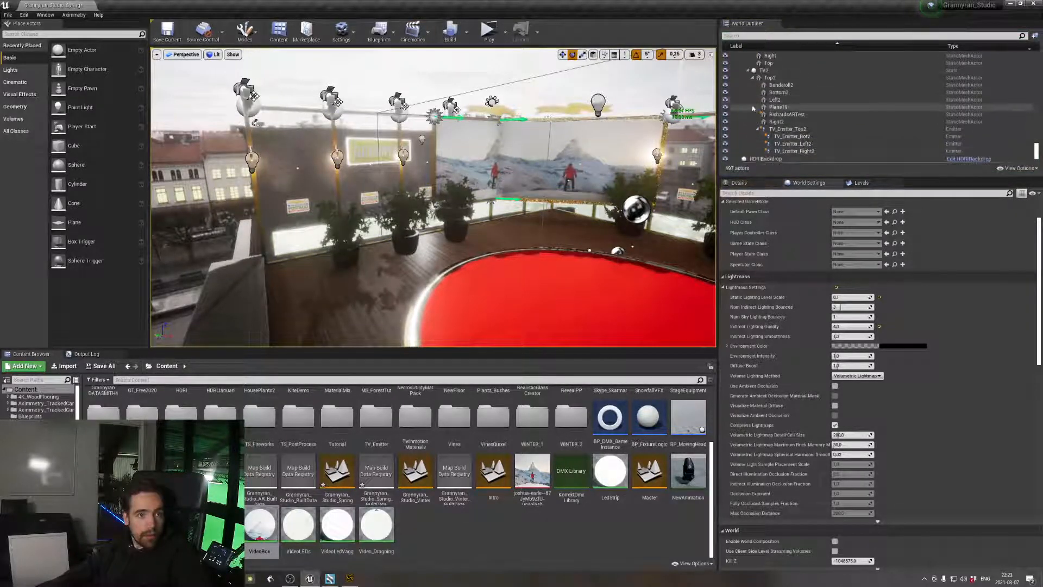
{"action": "left_click", "coordinate": [725, 70]}
{"action": "scroll", "coordinate": [727, 81], "scroll_direction": "up", "scroll_amount": 3}
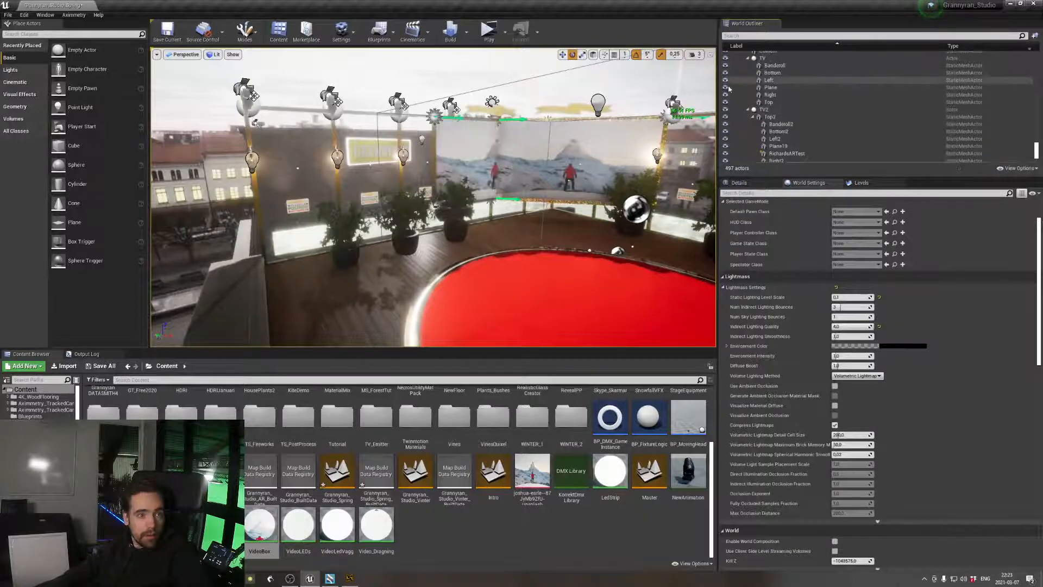
{"action": "left_click", "coordinate": [725, 84]}
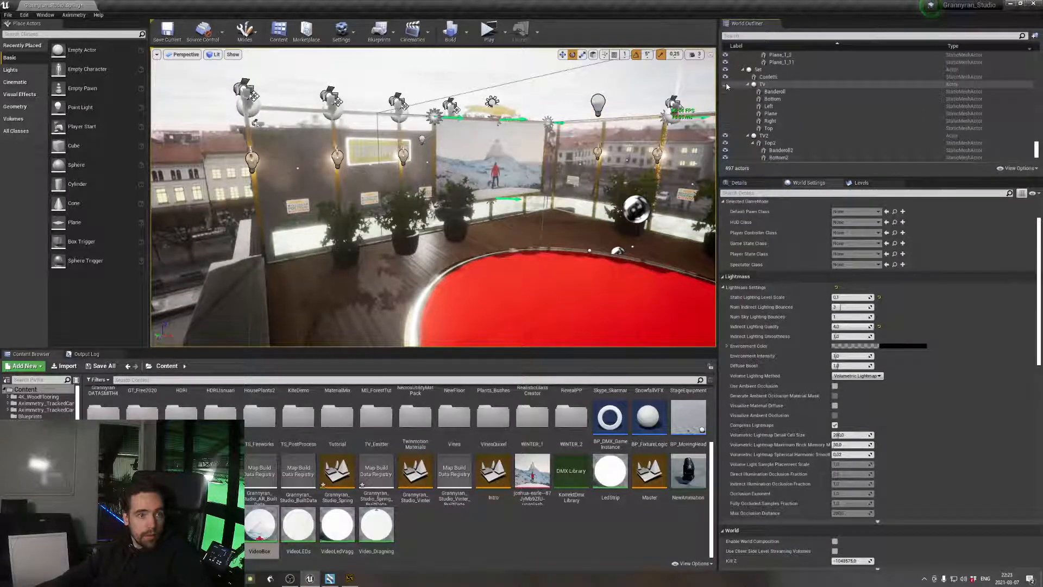
Select the TV actor with all its parts through Top and enable Actor Hidden In Game for them
{"action": "left_click", "coordinate": [764, 86]}
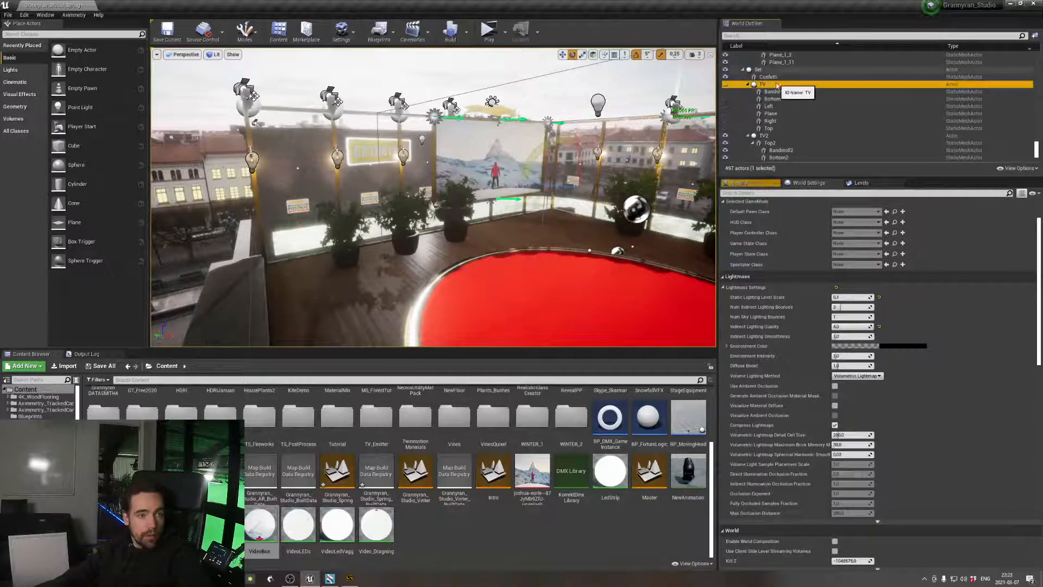
{"action": "left_click", "coordinate": [769, 129], "text": "shift"}
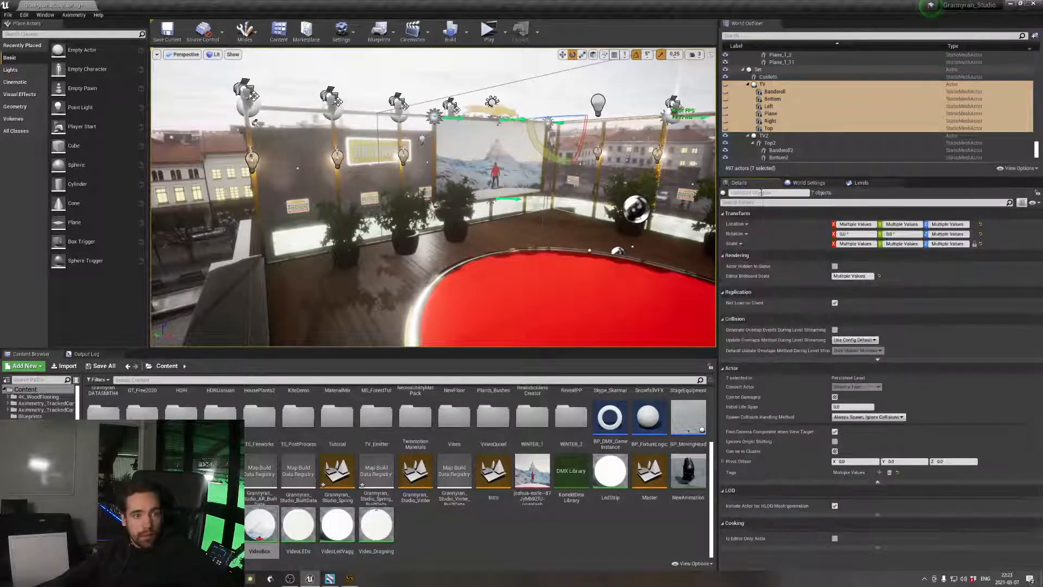
{"action": "left_click", "coordinate": [759, 202]}
{"action": "type", "text": "hidden"}
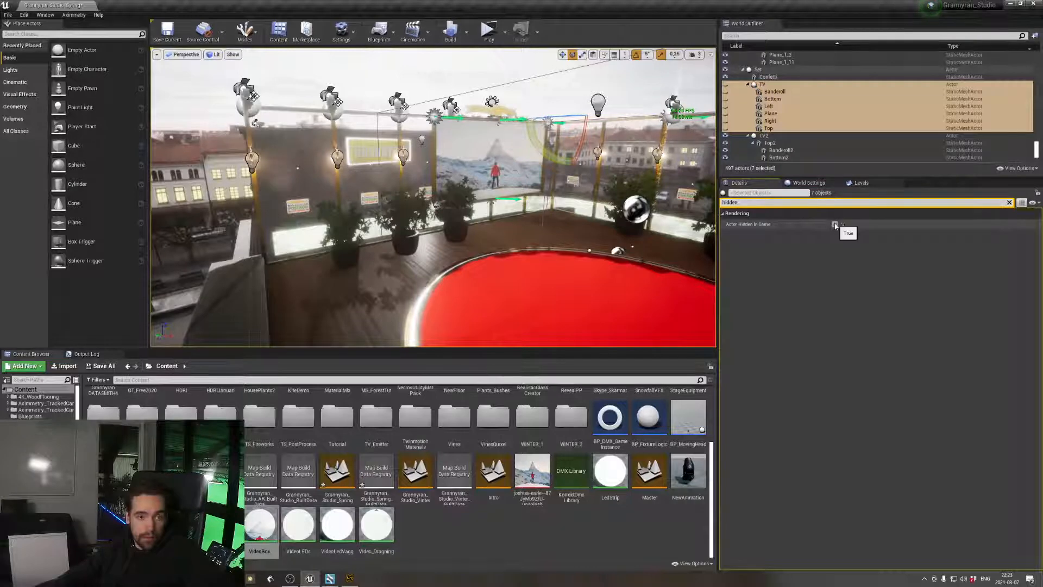
Focus on the TV2 actor and examine the details of its child emitter TV_Emitter_Top2
{"action": "left_click", "coordinate": [816, 184]}
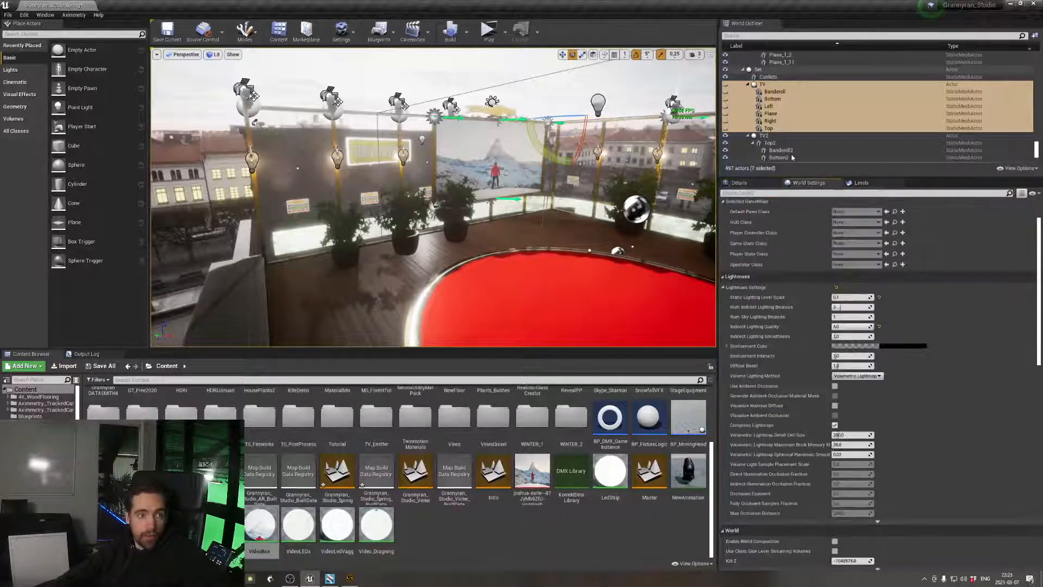
{"action": "double_click", "coordinate": [813, 135]}
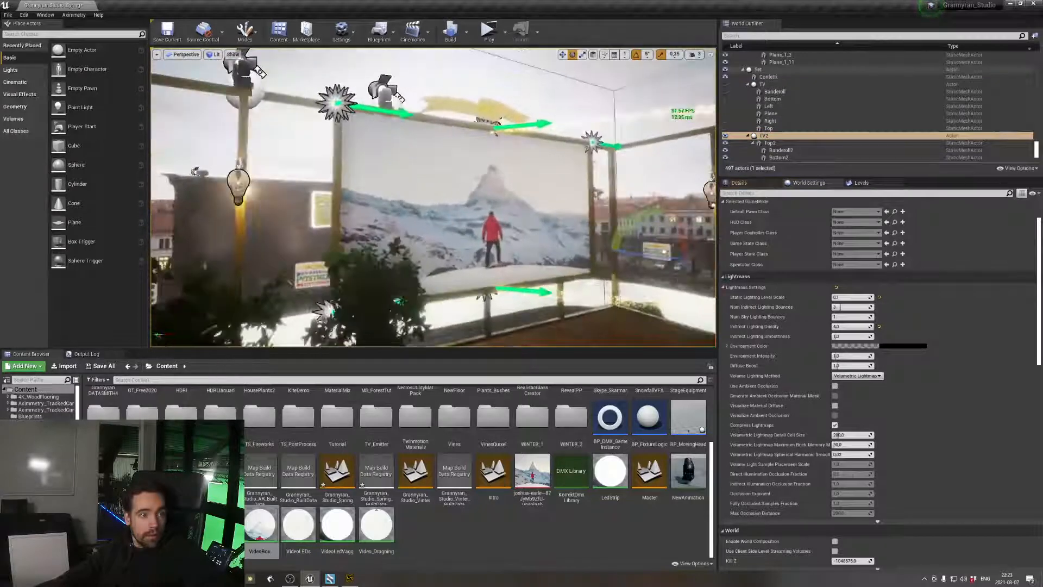
{"action": "scroll", "coordinate": [725, 119], "scroll_direction": "down", "scroll_amount": 5}
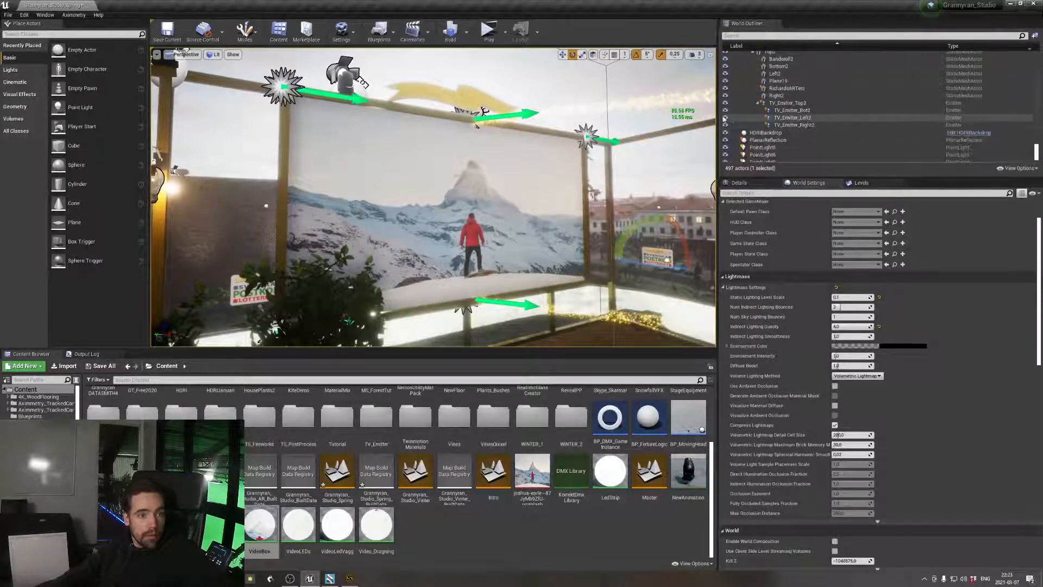
{"action": "scroll", "coordinate": [784, 126], "scroll_direction": "down", "scroll_amount": 2}
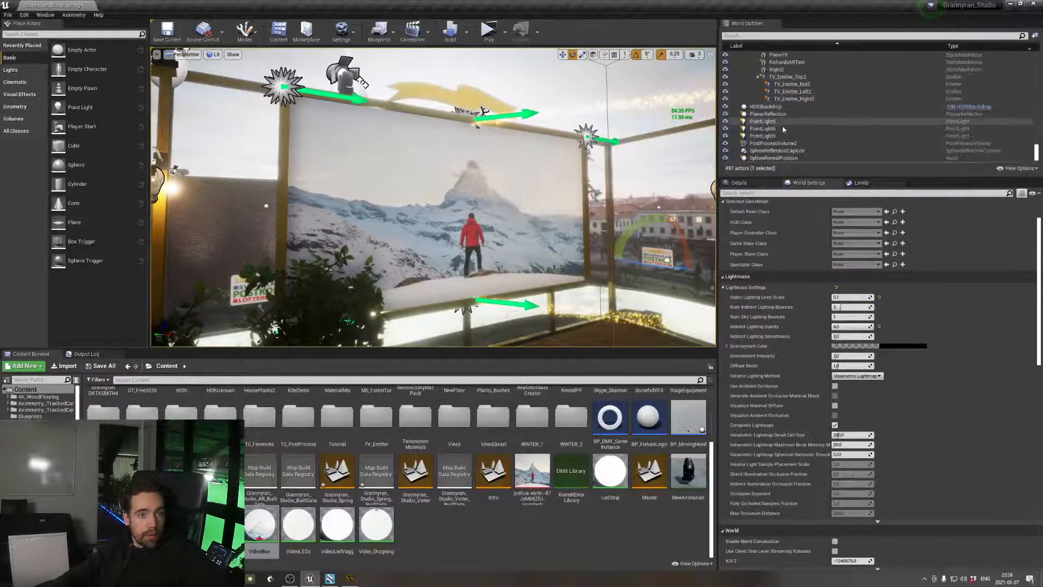
{"action": "scroll", "coordinate": [784, 129], "scroll_direction": "up", "scroll_amount": 3}
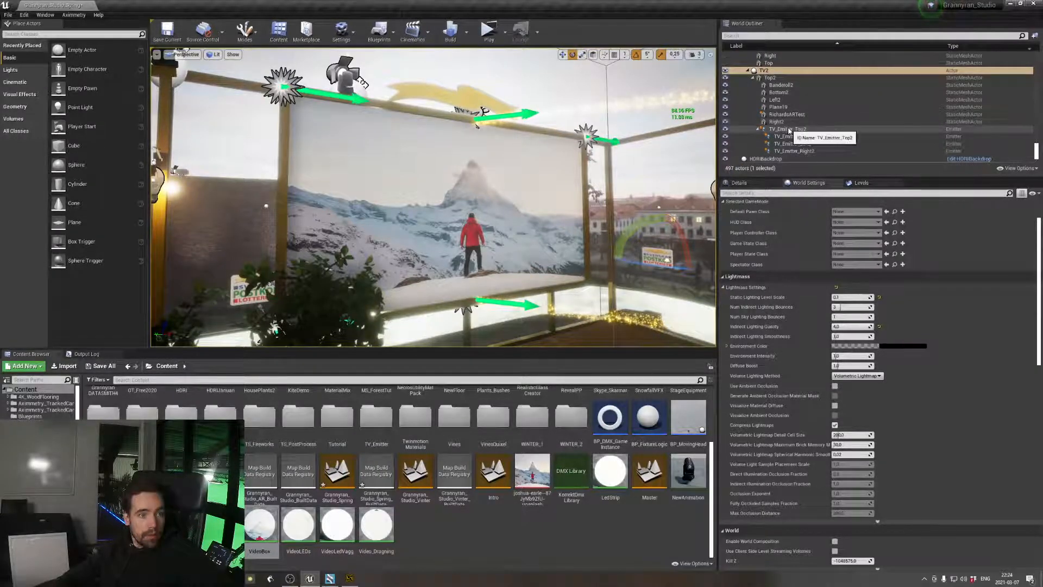
{"action": "left_click", "coordinate": [789, 129]}
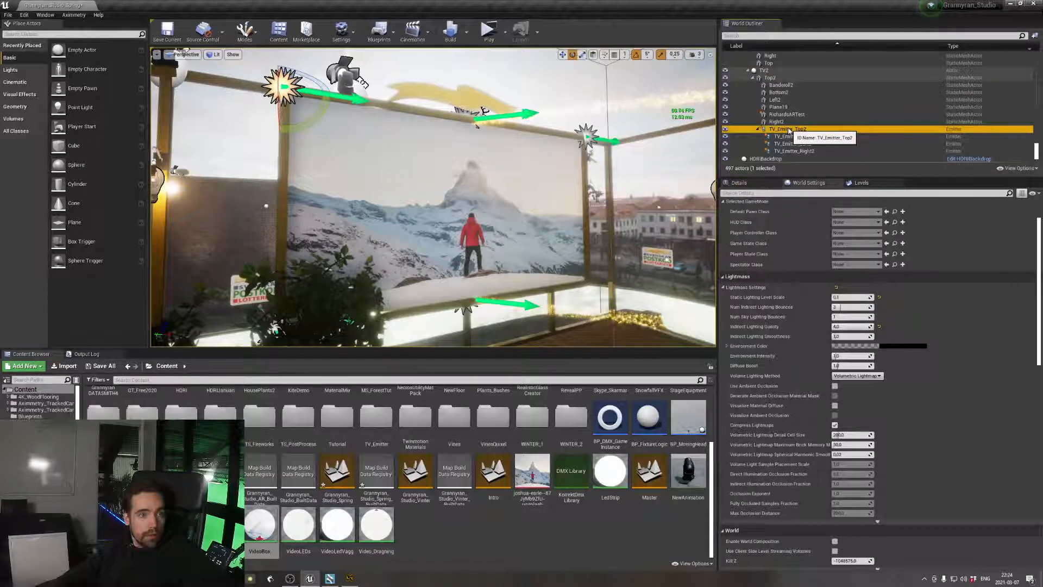
{"action": "left_click", "coordinate": [747, 184]}
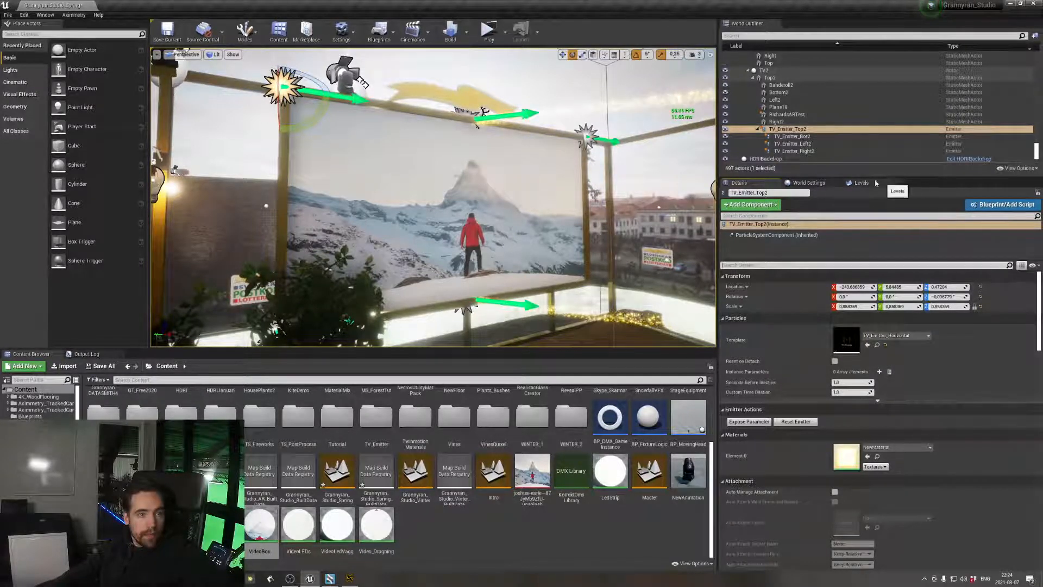
Show the TV actor in the level again and turn off its Actor Hidden In Game option
{"action": "scroll", "coordinate": [734, 92], "scroll_direction": "up", "scroll_amount": 3}
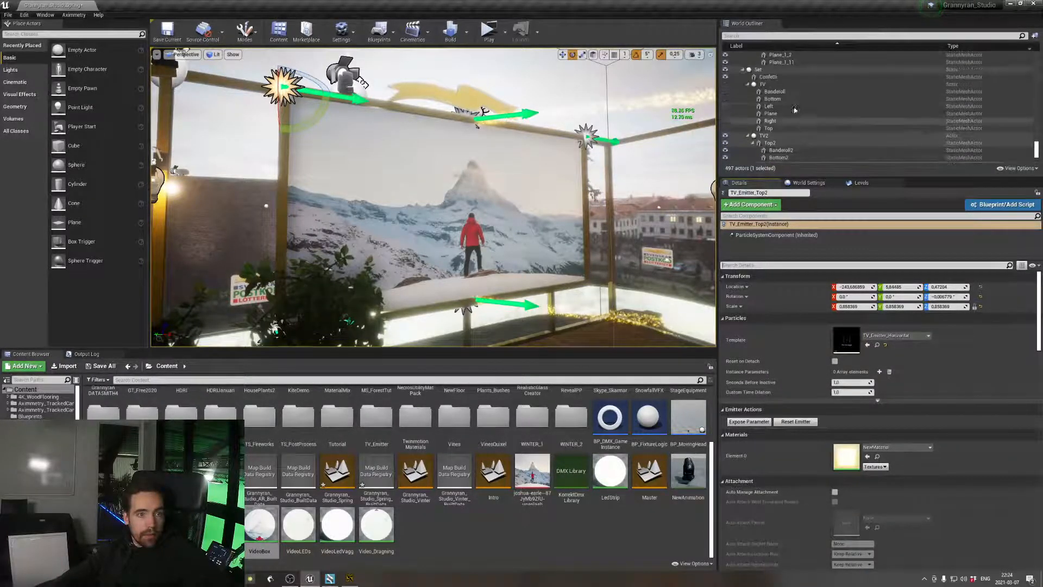
{"action": "left_click", "coordinate": [733, 85]}
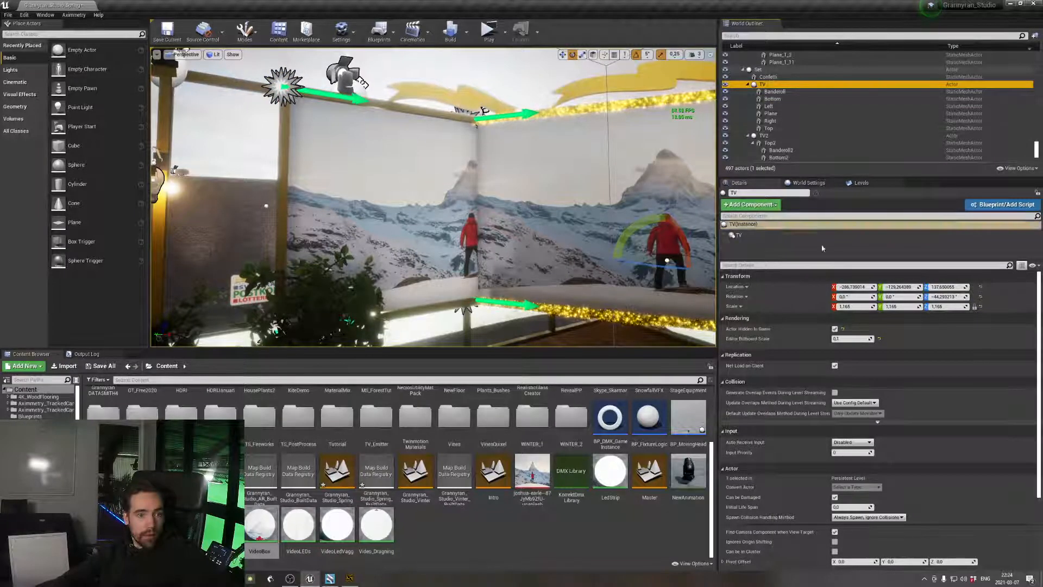
{"action": "left_click", "coordinate": [788, 265]}
{"action": "type", "text": "hid"}
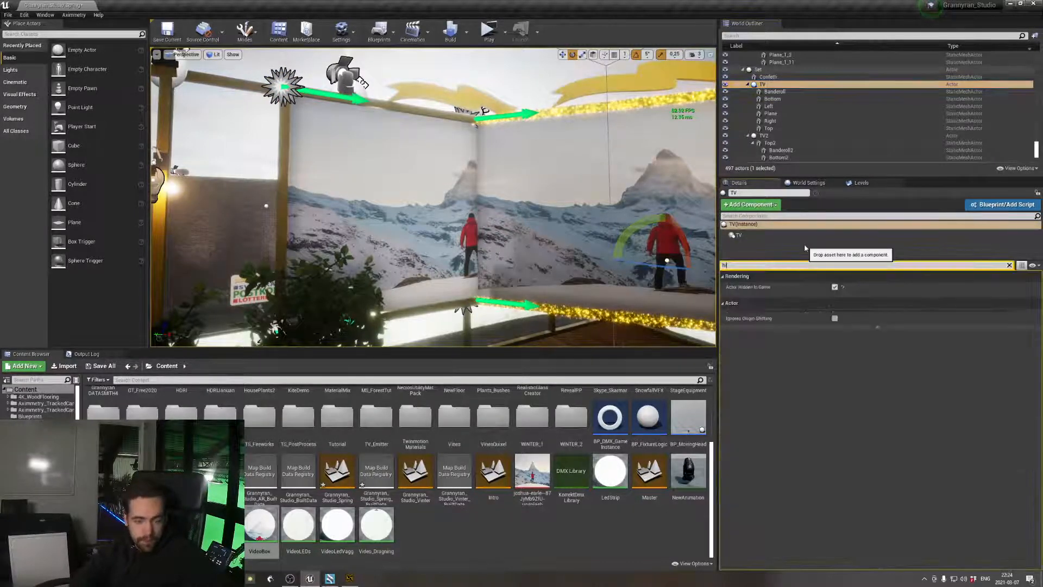
Set the Lightmass Indirect Lighting Quality to 10, indirect bounces to 5 and sky bounces to 3, and save the level
{"action": "left_click", "coordinate": [809, 183]}
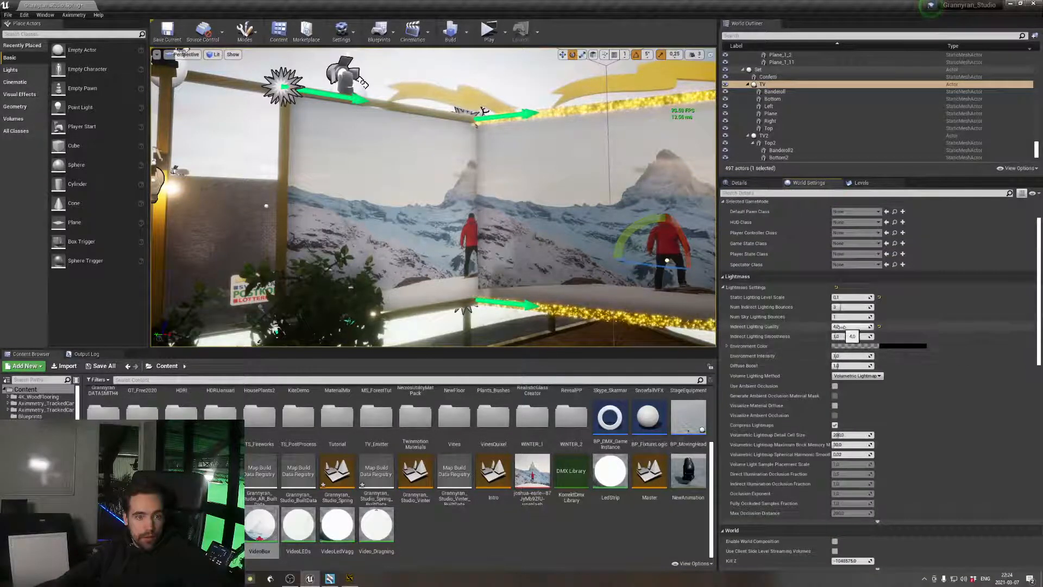
{"action": "type", "text": "10"}
{"action": "key", "text": "Return"}
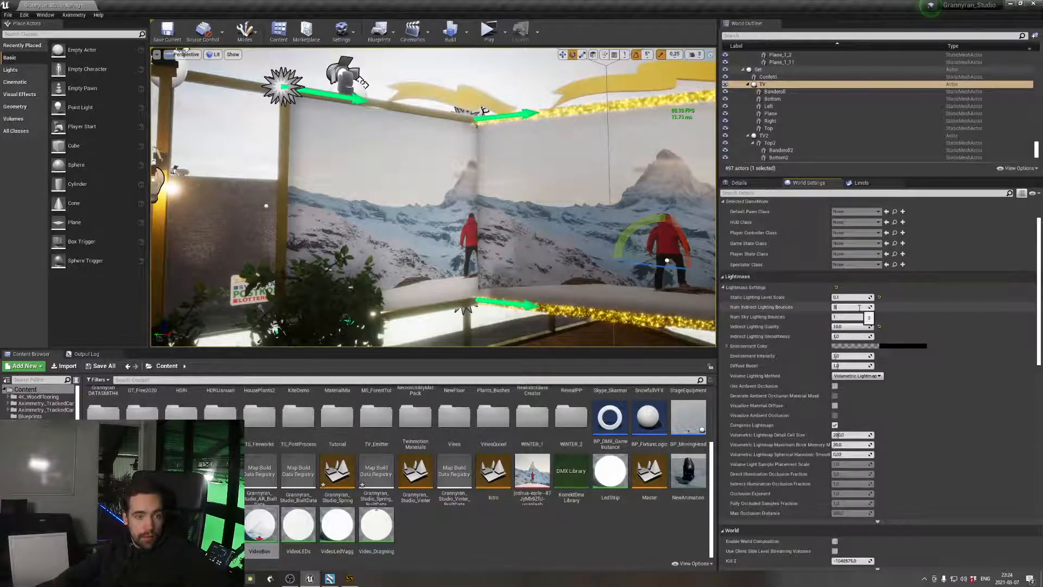
{"action": "key", "text": "Return"}
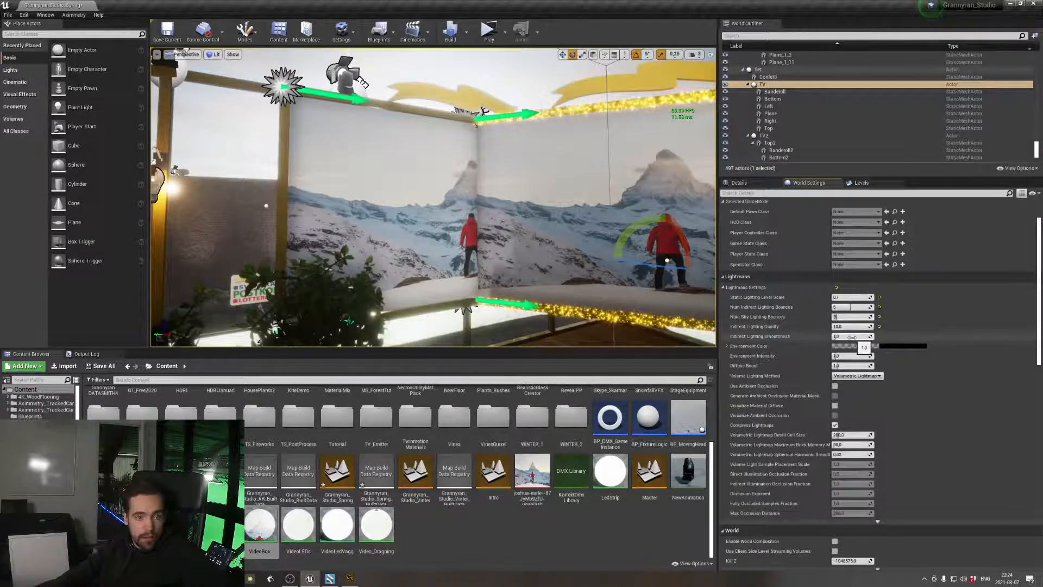
{"action": "mouse_move", "coordinate": [789, 340]}
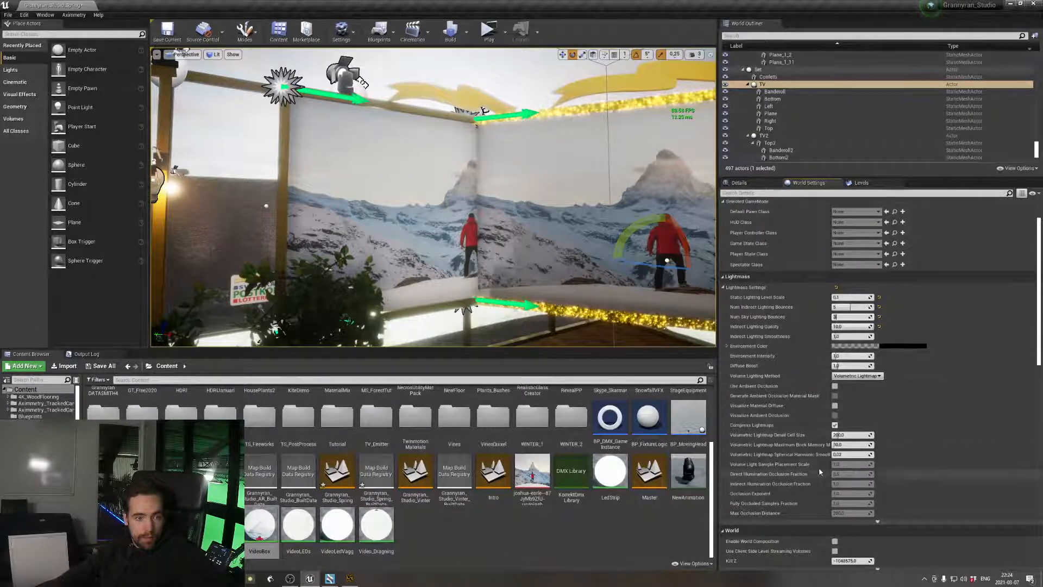
{"action": "scroll", "coordinate": [815, 467], "scroll_direction": "down", "scroll_amount": 2}
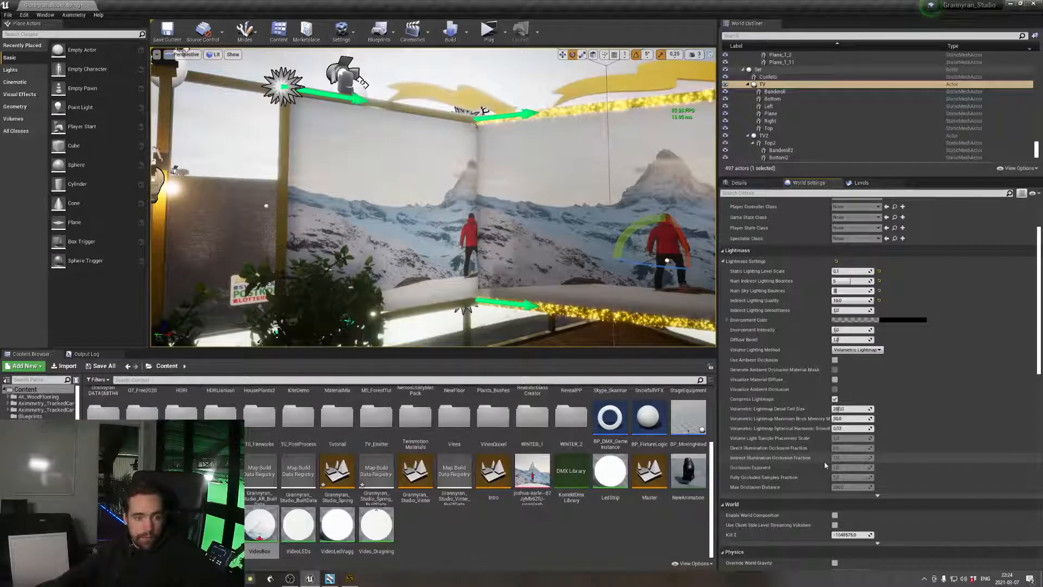
{"action": "key", "text": "ctrl+s"}
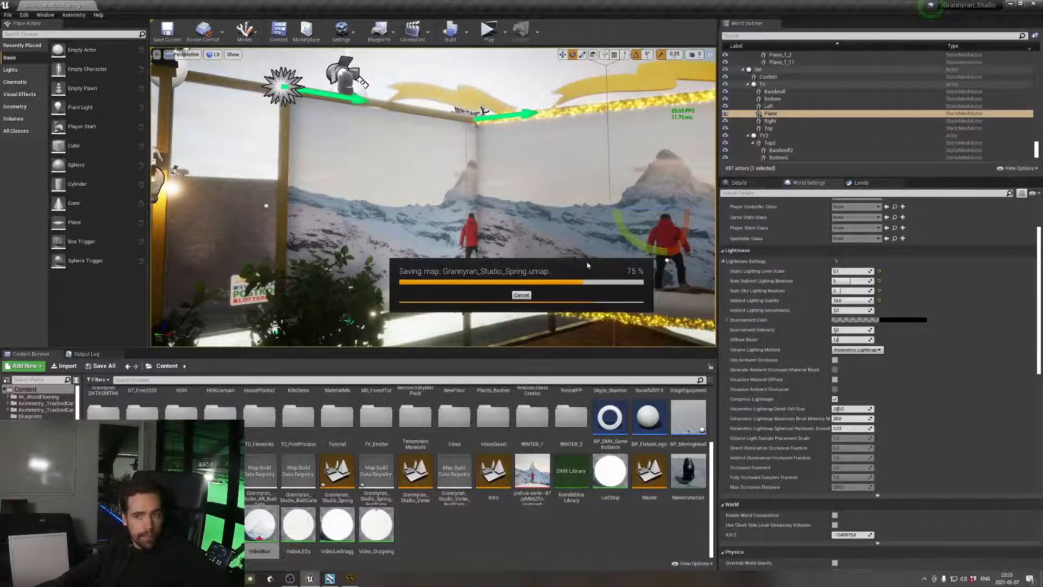
Delete the AR test plane under TV2 despite its level blueprint references, and check the studio in a standalone play preview
{"action": "key", "text": "s"}
{"action": "right_click_drag", "start_coordinate": [588, 265], "coordinate": [605, 268]}
{"action": "key", "text": "s"}
{"action": "scroll", "coordinate": [788, 113], "scroll_direction": "down", "scroll_amount": 3}
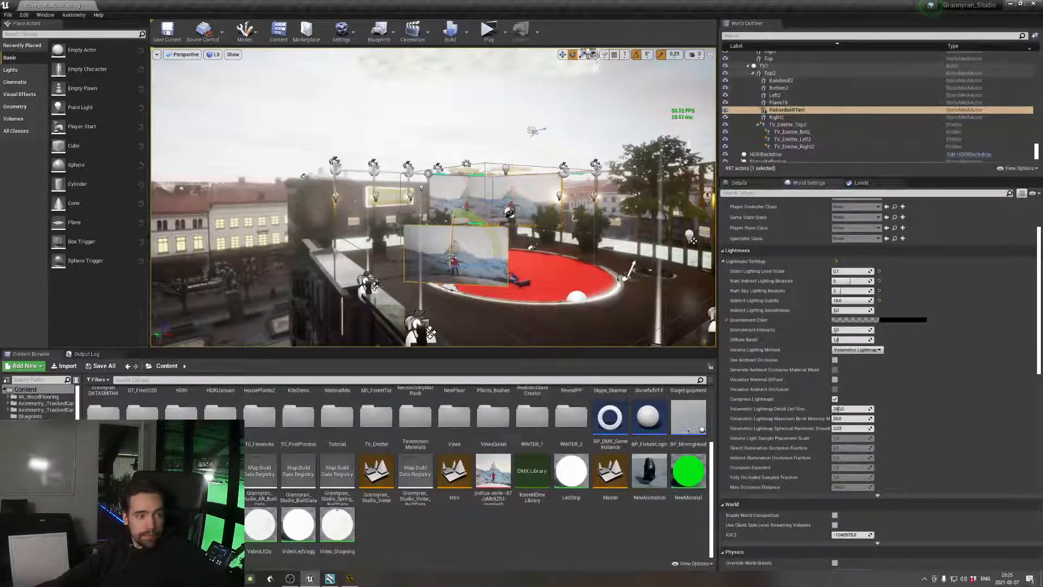
{"action": "left_click", "coordinate": [788, 110]}
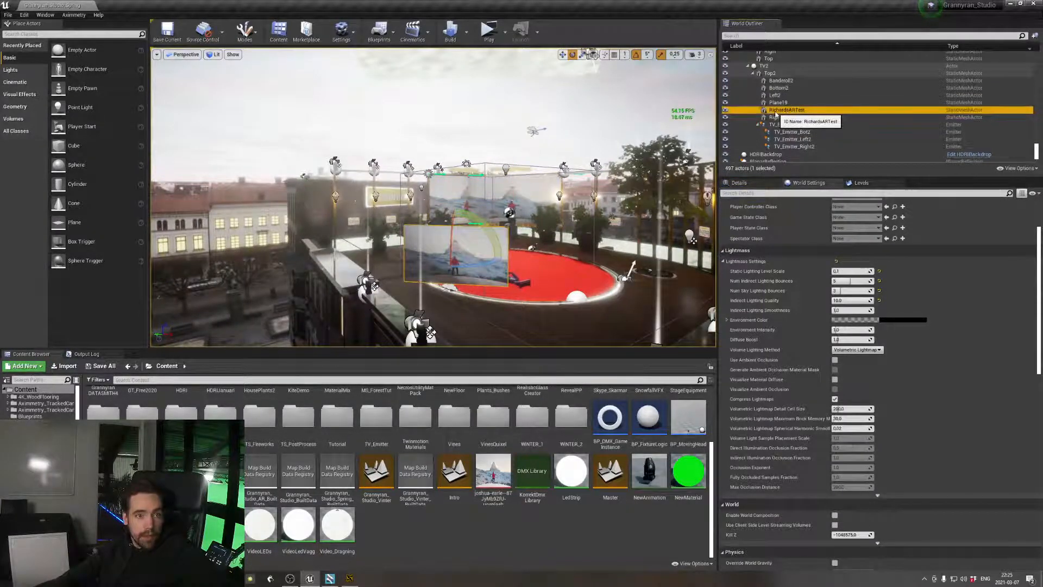
{"action": "key", "text": "Delete"}
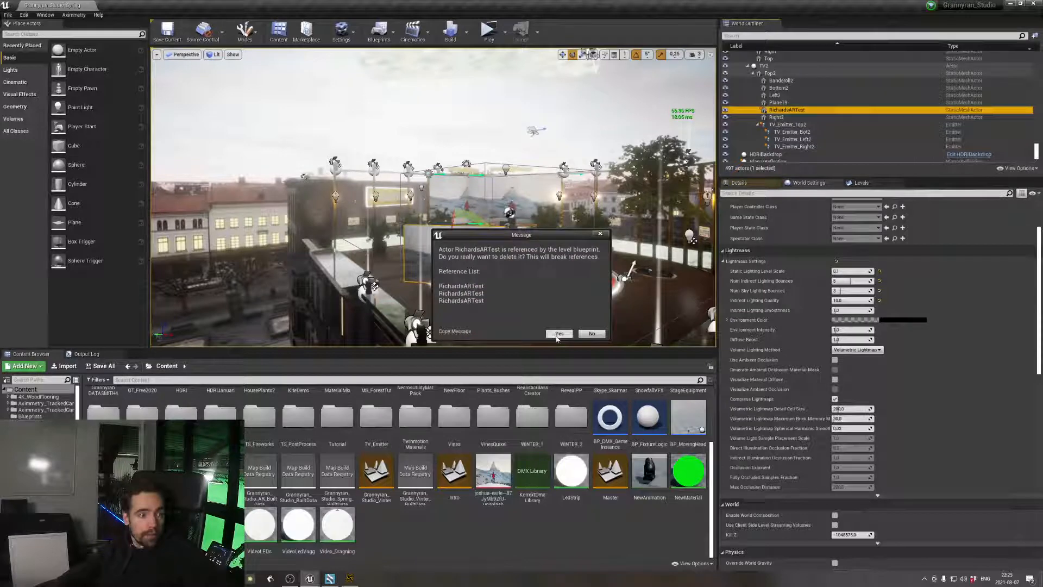
{"action": "left_click", "coordinate": [559, 334]}
{"action": "left_click", "coordinate": [497, 34]}
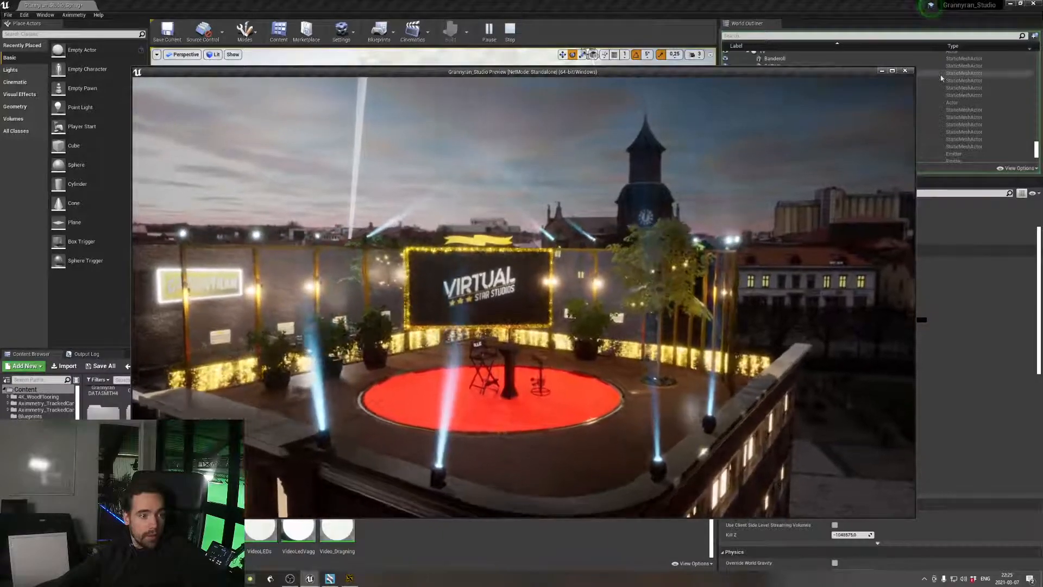
{"action": "left_click", "coordinate": [905, 71]}
Select the stage mesh Grannyran_0007_DELTA_Scen and show its unfiltered details
{"action": "left_click", "coordinate": [793, 126]}
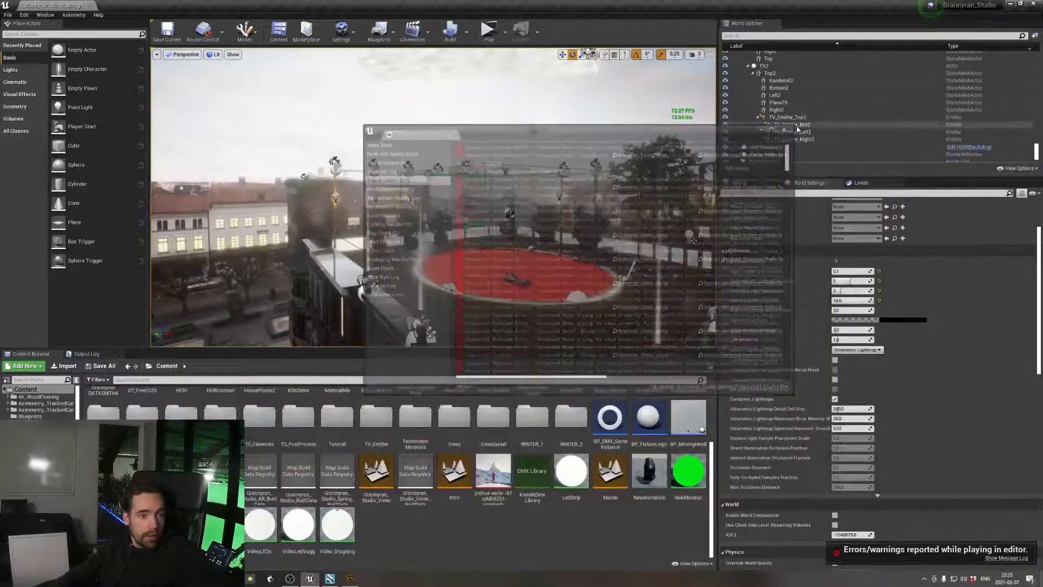
{"action": "left_click", "coordinate": [752, 184]}
{"action": "left_click", "coordinate": [1009, 266]}
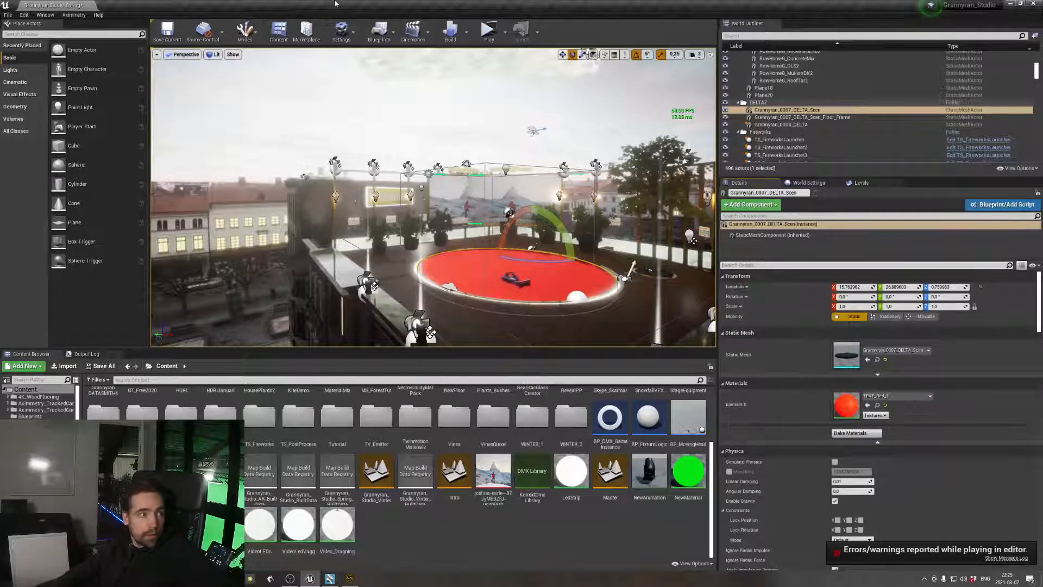
Open the level blueprint and look through the node groups of its event graph for the stage colour logic
{"action": "left_click", "coordinate": [378, 31]}
{"action": "left_click", "coordinate": [413, 93]}
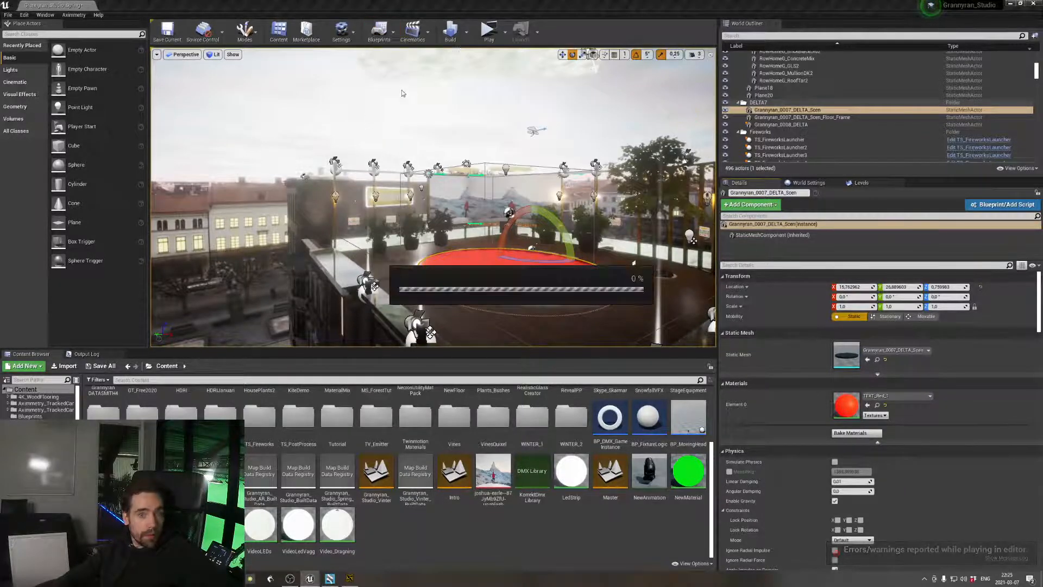
{"action": "right_click_drag", "start_coordinate": [596, 288], "coordinate": [651, 255]}
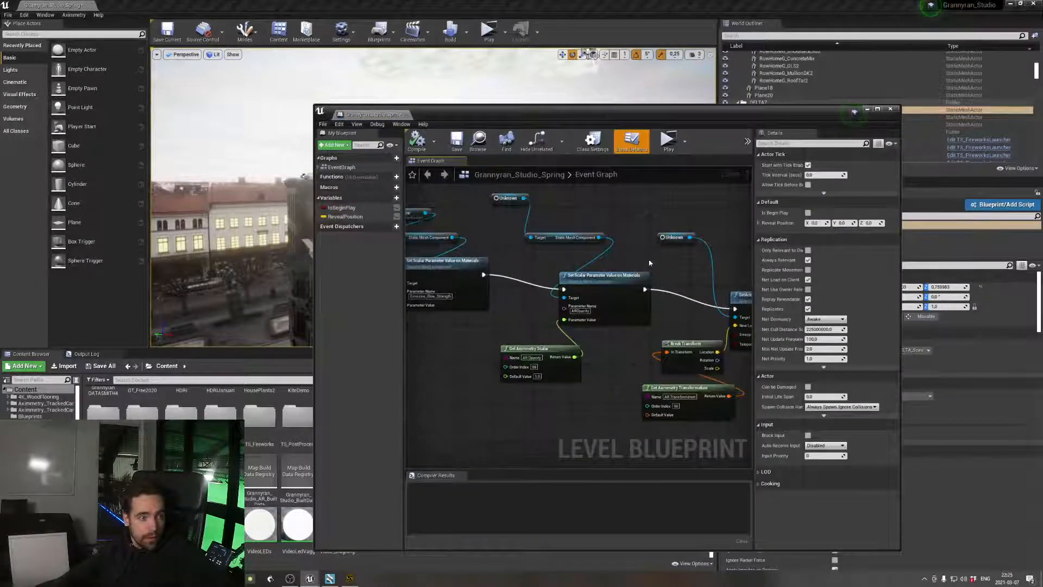
{"action": "scroll", "coordinate": [650, 263], "scroll_direction": "down", "scroll_amount": 10}
{"action": "scroll", "coordinate": [648, 384], "scroll_direction": "up", "scroll_amount": 4}
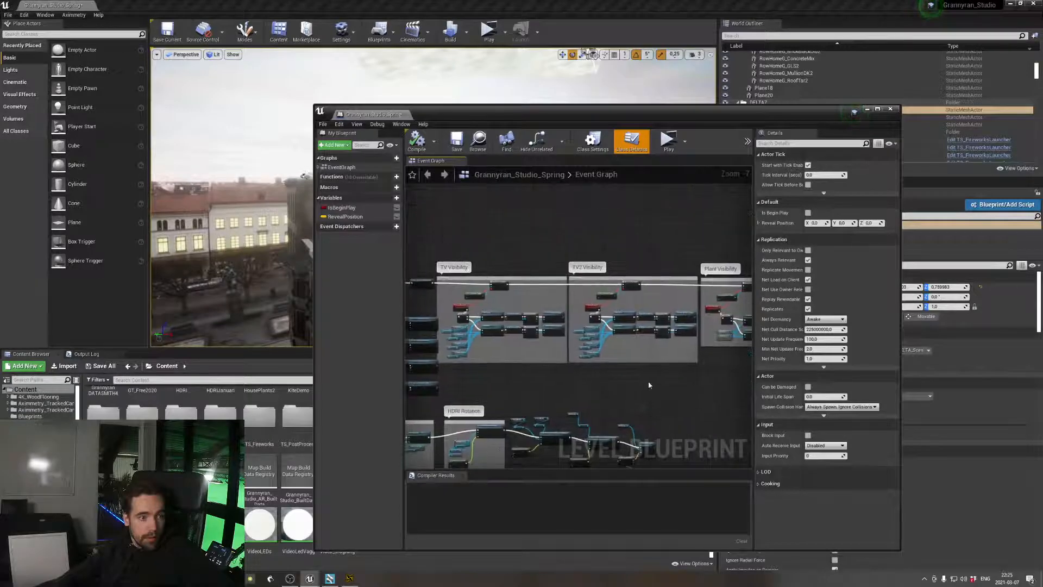
{"action": "scroll", "coordinate": [649, 385], "scroll_direction": "up", "scroll_amount": 4}
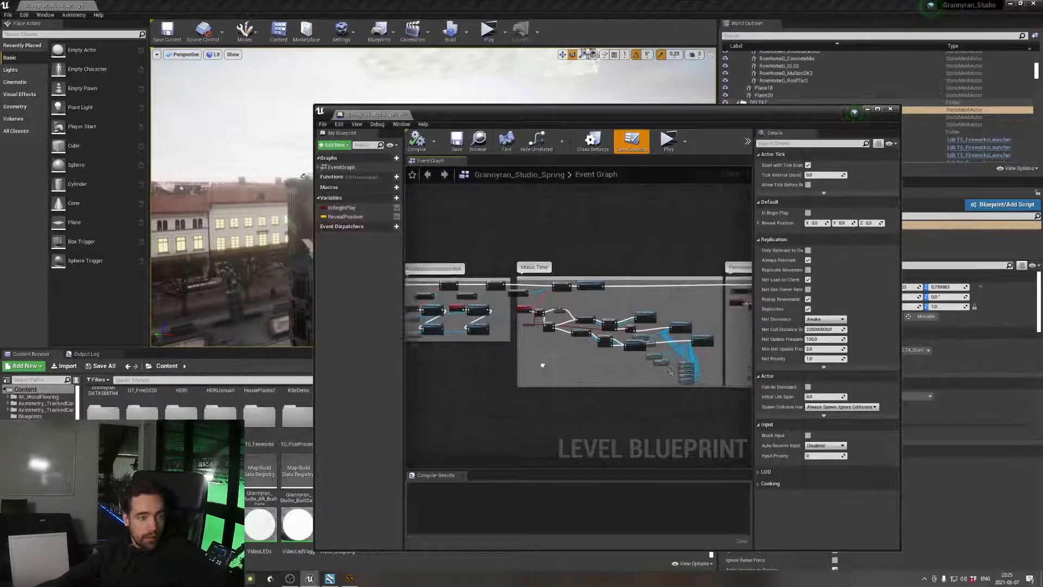
{"action": "right_click_drag", "start_coordinate": [542, 366], "coordinate": [435, 356]}
{"action": "right_click_drag", "start_coordinate": [559, 357], "coordinate": [411, 356]}
{"action": "right_click_drag", "start_coordinate": [591, 360], "coordinate": [430, 356]}
{"action": "right_click_drag", "start_coordinate": [546, 361], "coordinate": [468, 356]}
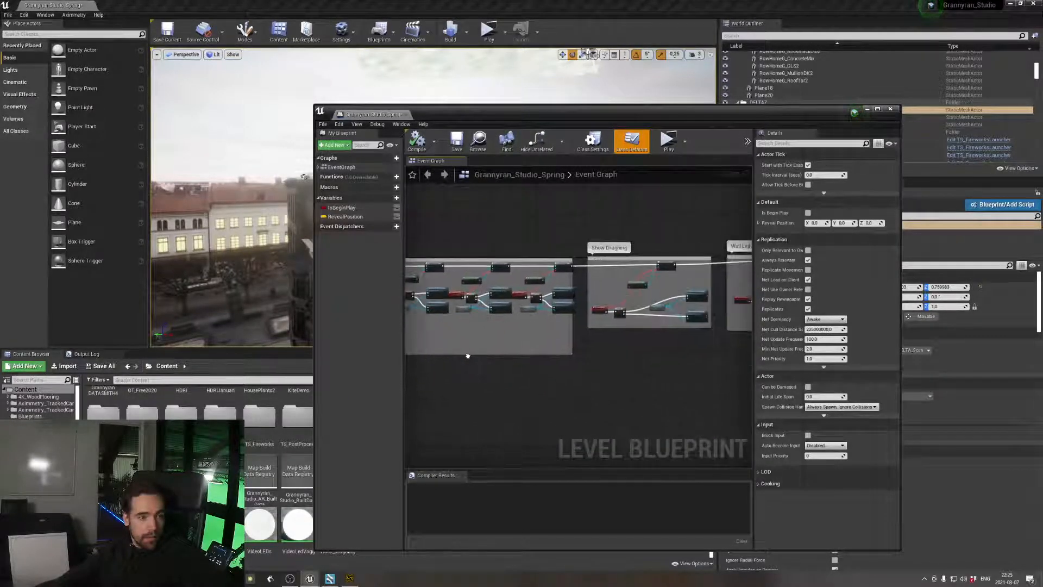
{"action": "right_click_drag", "start_coordinate": [631, 356], "coordinate": [423, 354]}
{"action": "mouse_move", "coordinate": [559, 349]}
{"action": "right_mouse_down"}
{"action": "mouse_move", "coordinate": [547, 350]}
{"action": "mouse_move", "coordinate": [651, 326]}
{"action": "right_mouse_up"}
{"action": "mouse_move", "coordinate": [451, 333]}
{"action": "right_mouse_down"}
{"action": "mouse_move", "coordinate": [536, 333]}
{"action": "mouse_move", "coordinate": [685, 309]}
{"action": "right_mouse_up"}
{"action": "right_click_drag", "start_coordinate": [621, 337], "coordinate": [752, 307]}
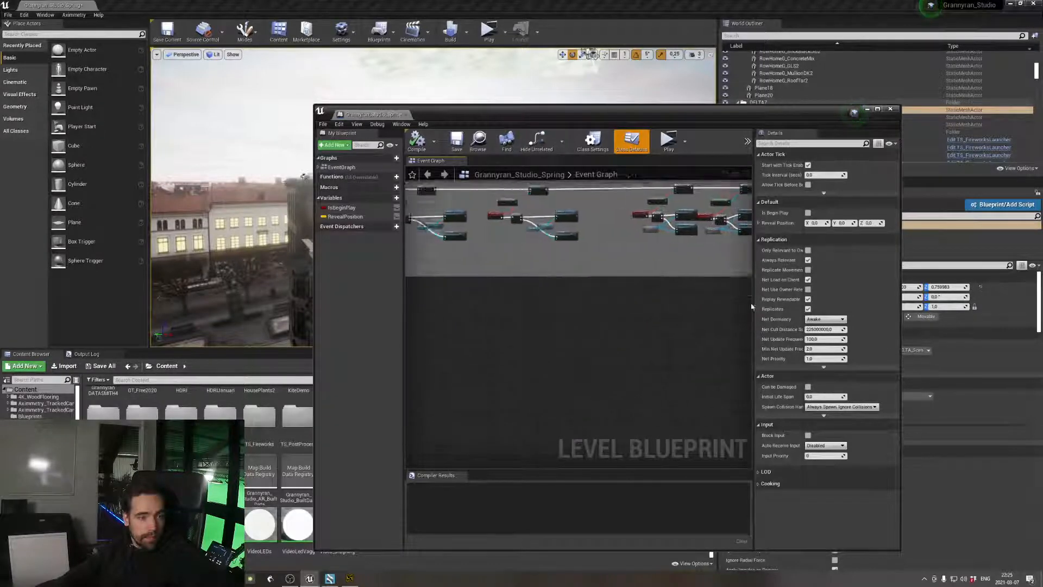
{"action": "right_click_drag", "start_coordinate": [522, 320], "coordinate": [734, 293]}
{"action": "right_click_drag", "start_coordinate": [487, 308], "coordinate": [701, 303]}
{"action": "right_click_drag", "start_coordinate": [526, 302], "coordinate": [689, 326]}
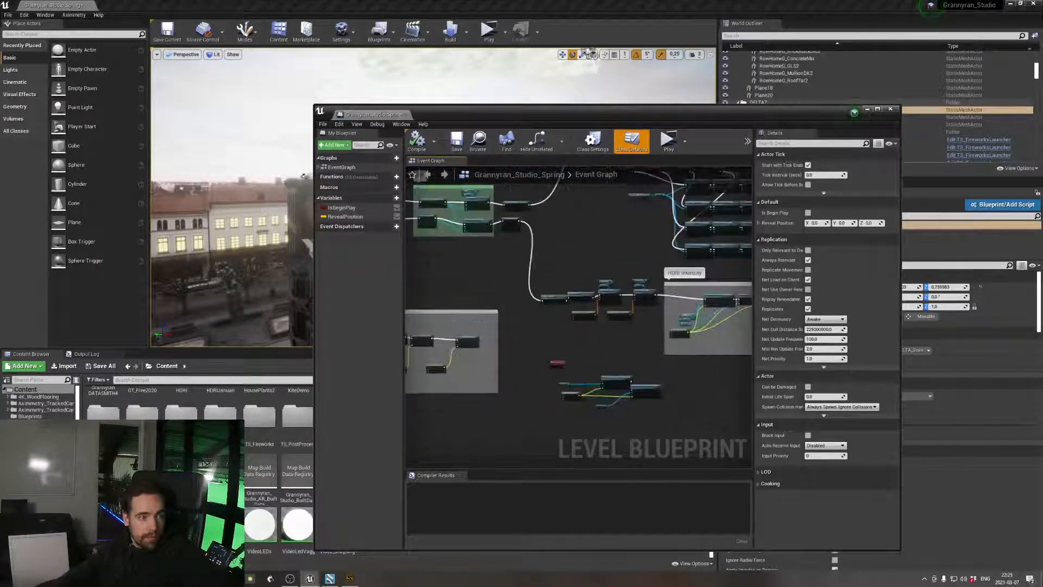
{"action": "right_click_drag", "start_coordinate": [599, 324], "coordinate": [654, 349]}
{"action": "scroll", "coordinate": [685, 354], "scroll_direction": "up", "scroll_amount": 3}
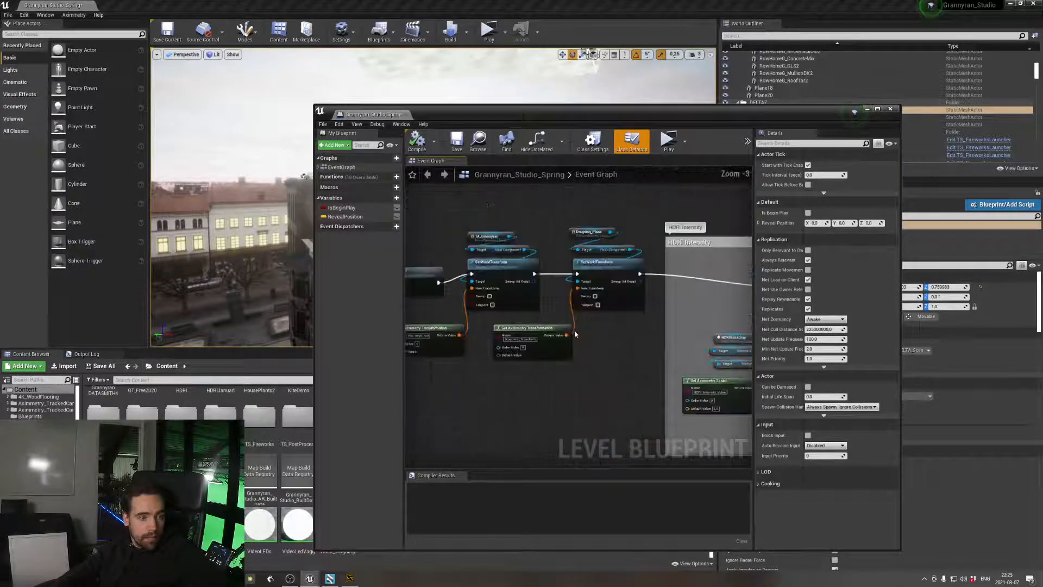
Locate the ScenColorChange trigger nodes in the event graph and select the MusicCircleLight custom event
{"action": "right_click_drag", "start_coordinate": [576, 334], "coordinate": [678, 183]}
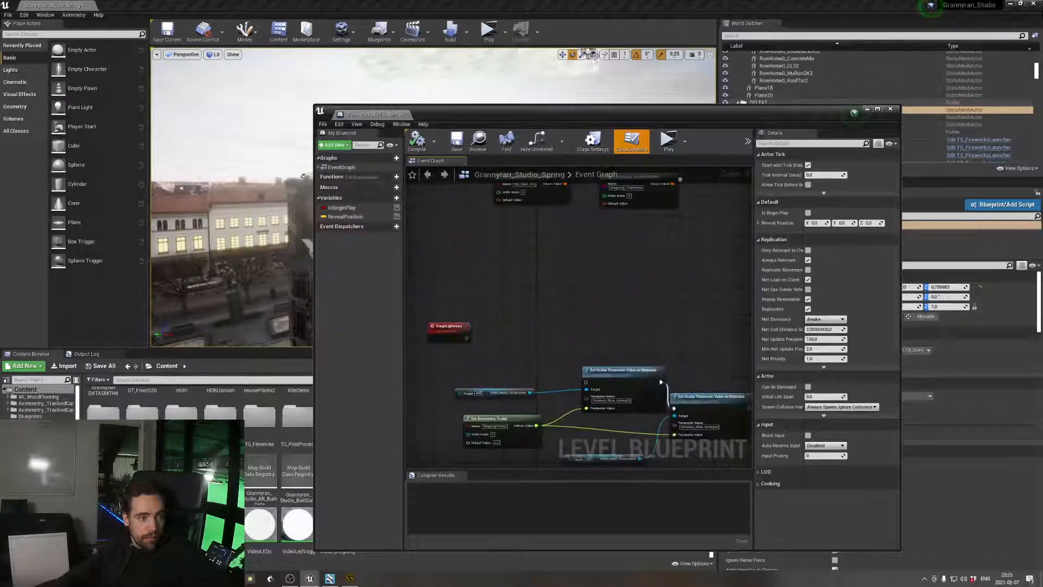
{"action": "scroll", "coordinate": [673, 259], "scroll_direction": "down", "scroll_amount": 4}
{"action": "right_click_drag", "start_coordinate": [673, 258], "coordinate": [599, 380]}
{"action": "right_click_drag", "start_coordinate": [656, 288], "coordinate": [573, 347]}
{"action": "scroll", "coordinate": [506, 306], "scroll_direction": "up", "scroll_amount": 4}
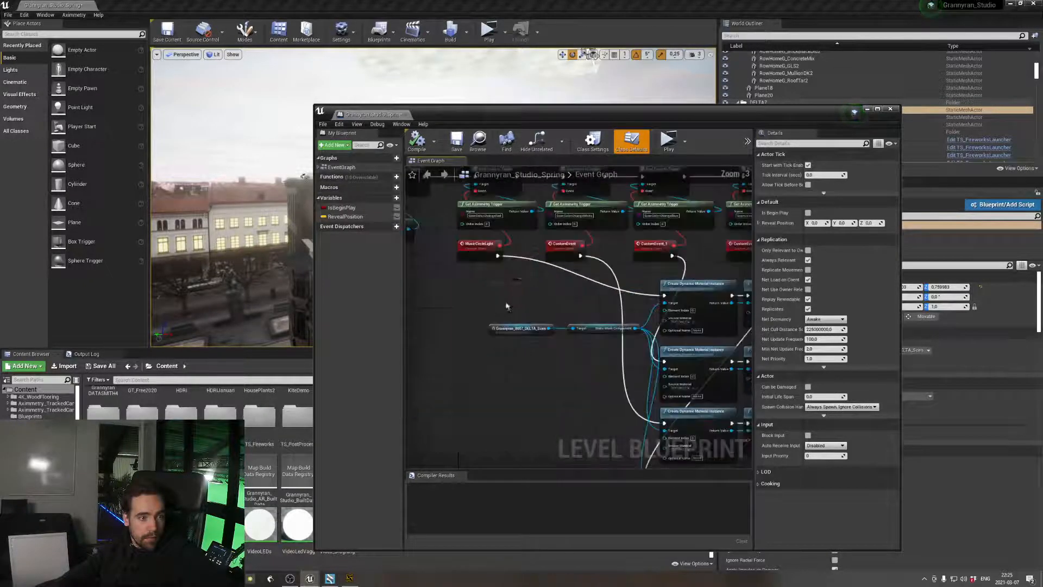
{"action": "right_click_drag", "start_coordinate": [508, 276], "coordinate": [451, 353]}
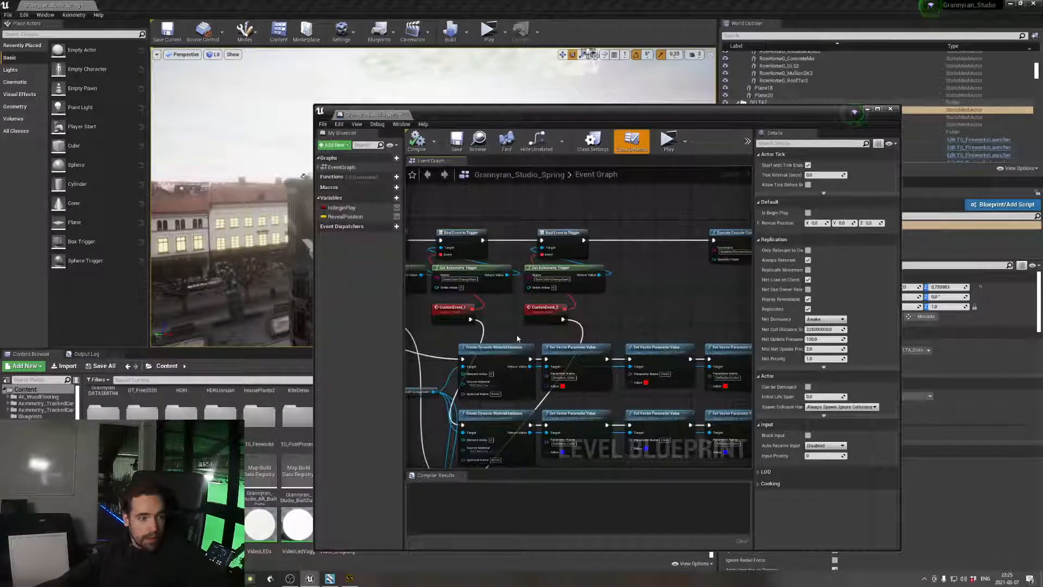
{"action": "scroll", "coordinate": [488, 297], "scroll_direction": "up", "scroll_amount": 2}
{"action": "right_click_drag", "start_coordinate": [527, 306], "coordinate": [663, 308]}
{"action": "right_click_drag", "start_coordinate": [534, 318], "coordinate": [645, 326]}
{"action": "left_click", "coordinate": [563, 348]}
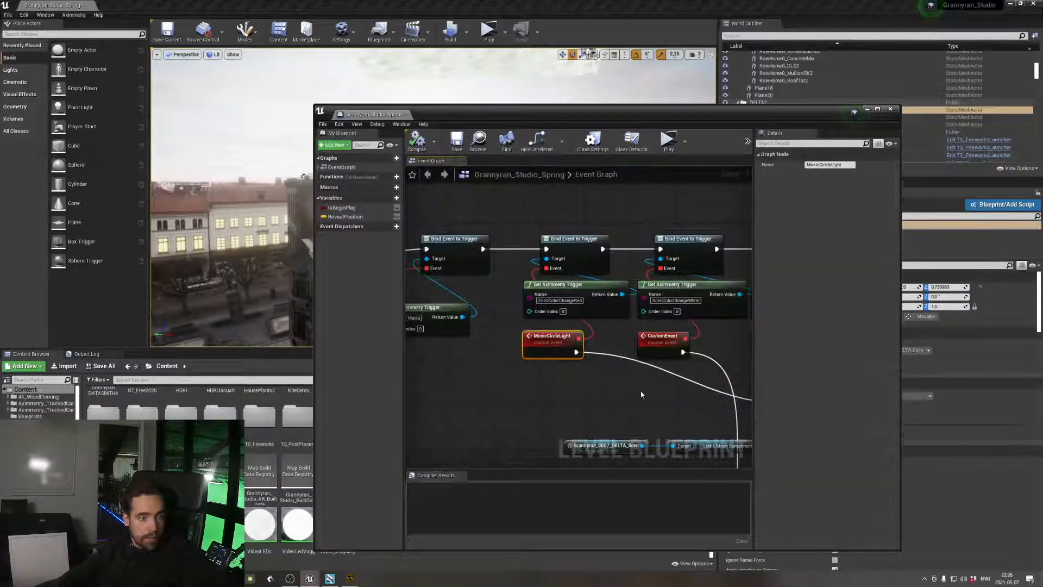
Examine the dynamic material nodes and the red Emissive_Color value driven by MusicCircleLight, leave the colour unchanged and close the level blueprint
{"action": "right_click_drag", "start_coordinate": [563, 348], "coordinate": [500, 296]}
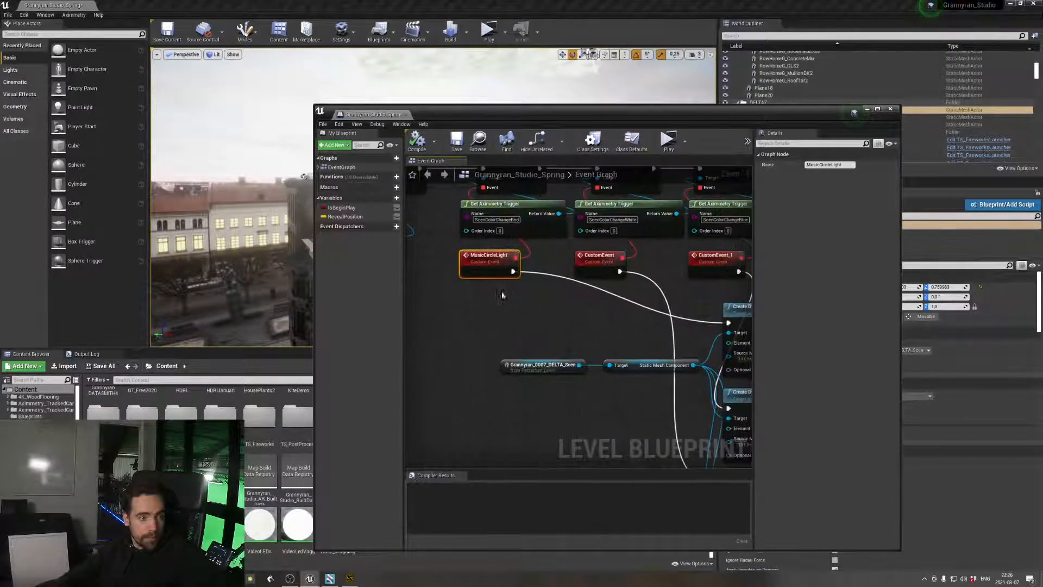
{"action": "right_click_drag", "start_coordinate": [636, 333], "coordinate": [460, 309]}
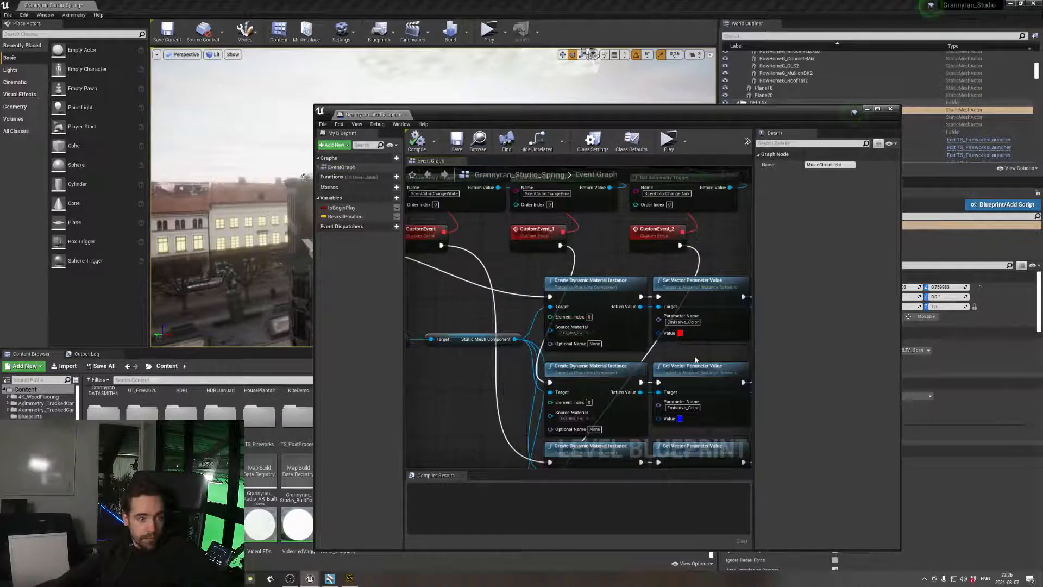
{"action": "right_click_drag", "start_coordinate": [699, 355], "coordinate": [510, 338]}
{"action": "left_click", "coordinate": [649, 346]}
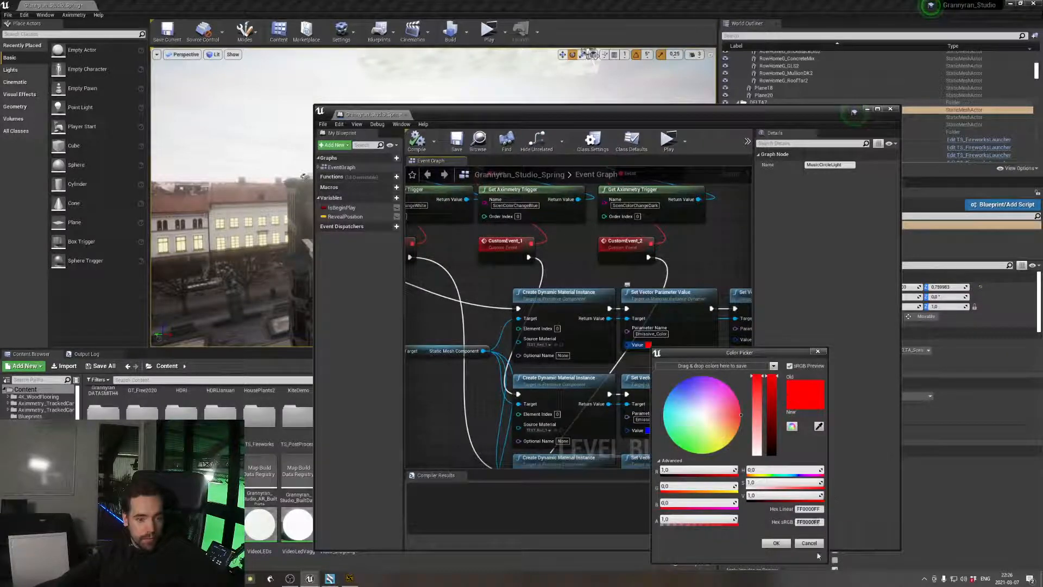
{"action": "left_click", "coordinate": [813, 545]}
{"action": "left_click", "coordinate": [890, 109]}
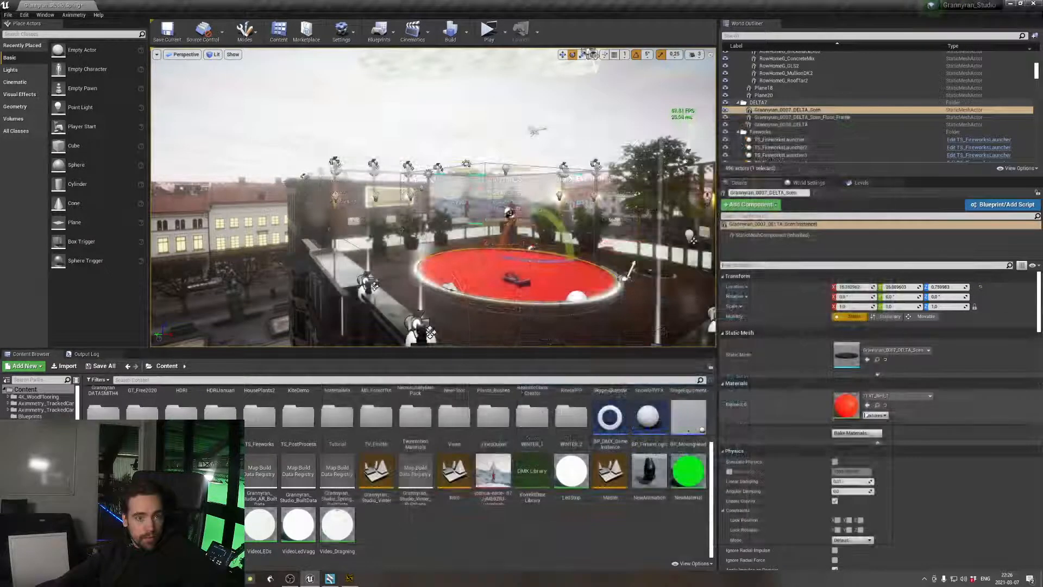
Examine the base colour hex value and emissive settings of the stage mesh's red material instance, then save and close it
{"action": "double_click", "coordinate": [846, 405]}
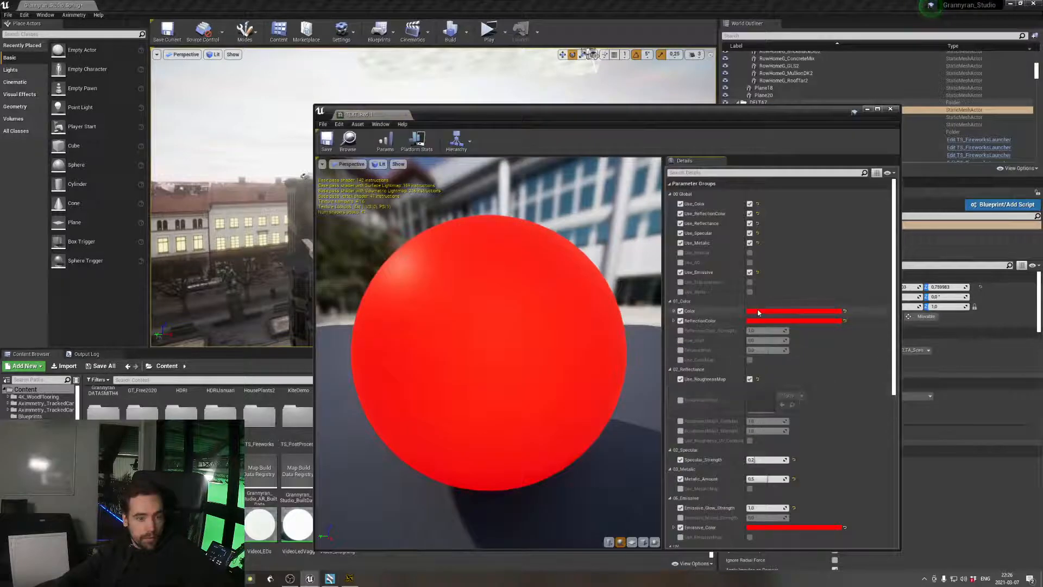
{"action": "left_click", "coordinate": [760, 312]}
{"action": "left_click", "coordinate": [915, 485]}
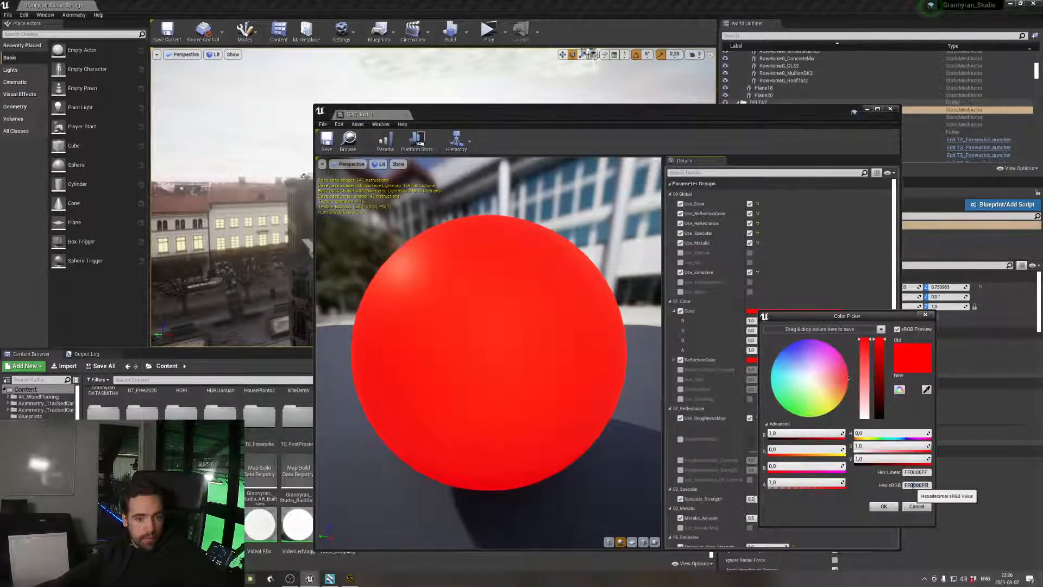
{"action": "left_click", "coordinate": [917, 507]}
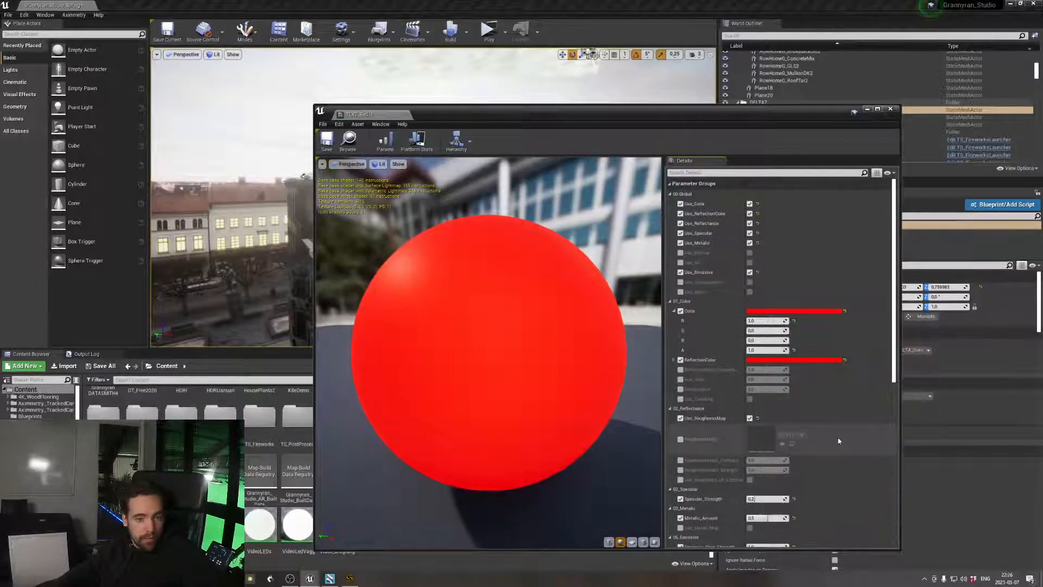
{"action": "scroll", "coordinate": [841, 443], "scroll_direction": "down", "scroll_amount": 2}
{"action": "scroll", "coordinate": [838, 440], "scroll_direction": "down", "scroll_amount": 8}
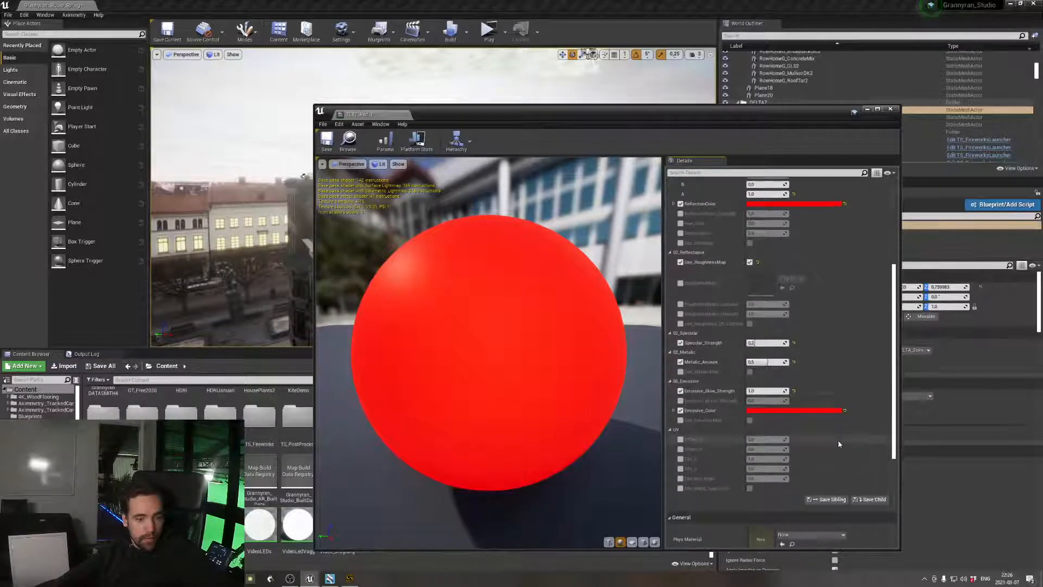
{"action": "left_click", "coordinate": [326, 139]}
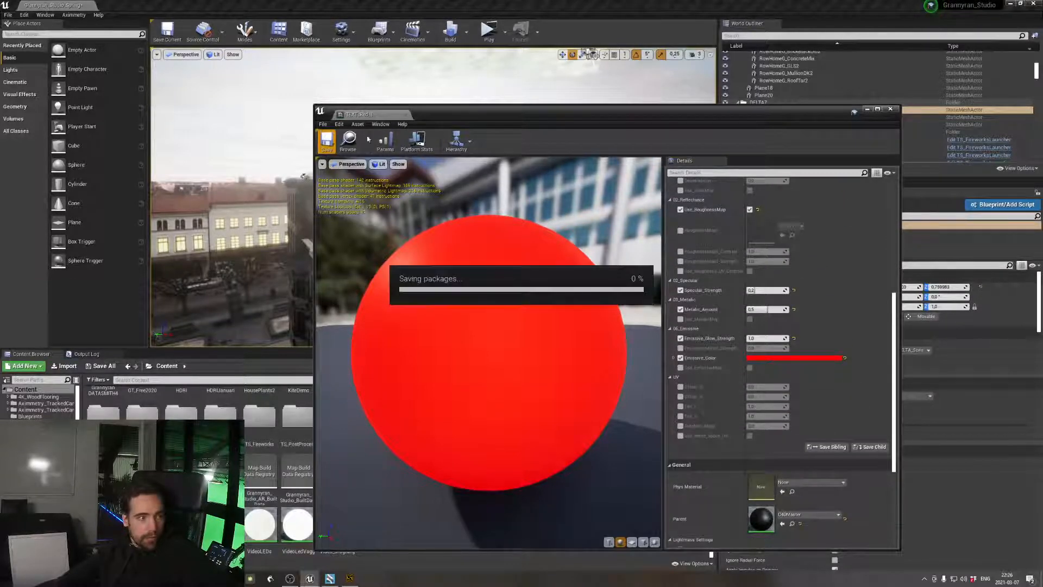
{"action": "left_click", "coordinate": [406, 116]}
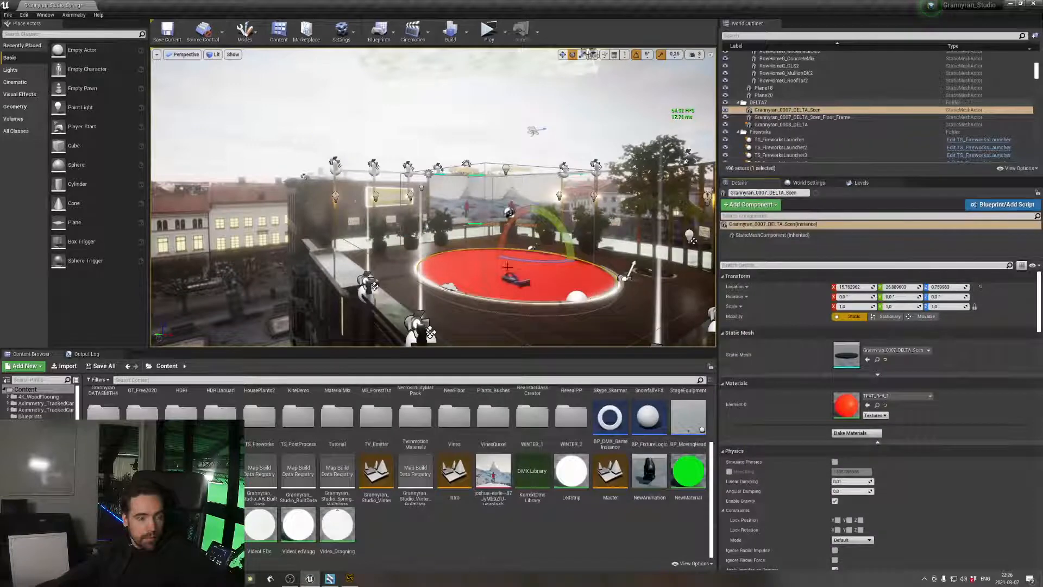
View the red stage floor up close inside the studio
{"action": "mouse_move", "coordinate": [507, 267]}
{"action": "right_mouse_down"}
{"action": "mouse_move", "coordinate": [511, 315]}
{"action": "mouse_move", "coordinate": [514, 266]}
{"action": "mouse_move", "coordinate": [500, 280]}
{"action": "right_mouse_up"}
{"action": "key", "text": "w"}
{"action": "key", "text": "s"}
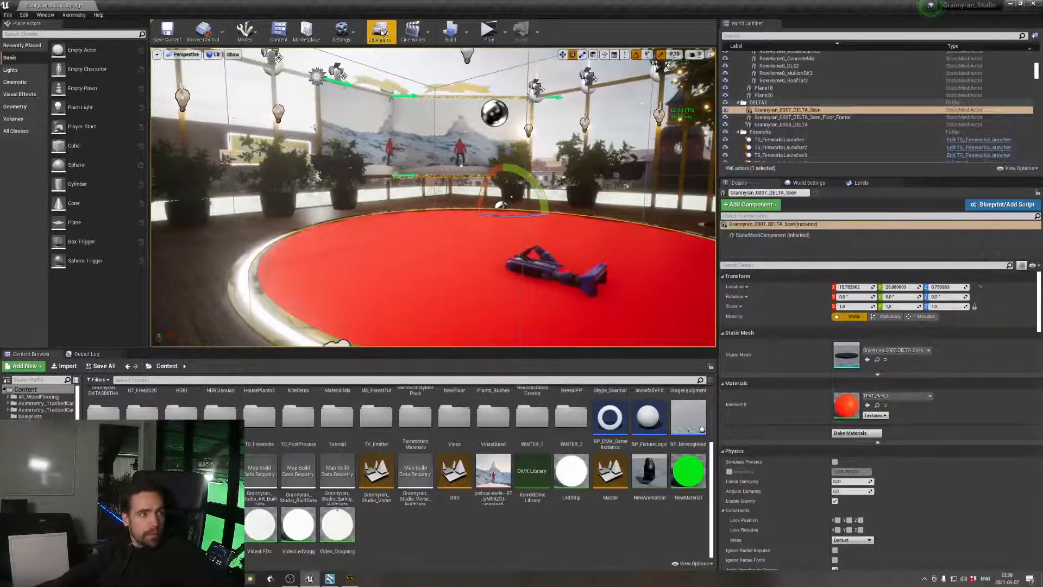
Open the level blueprint and examine how the custom events feed the stage mesh's Create Dynamic Material Instance nodes
{"action": "left_click", "coordinate": [381, 33]}
{"action": "left_click", "coordinate": [421, 93]}
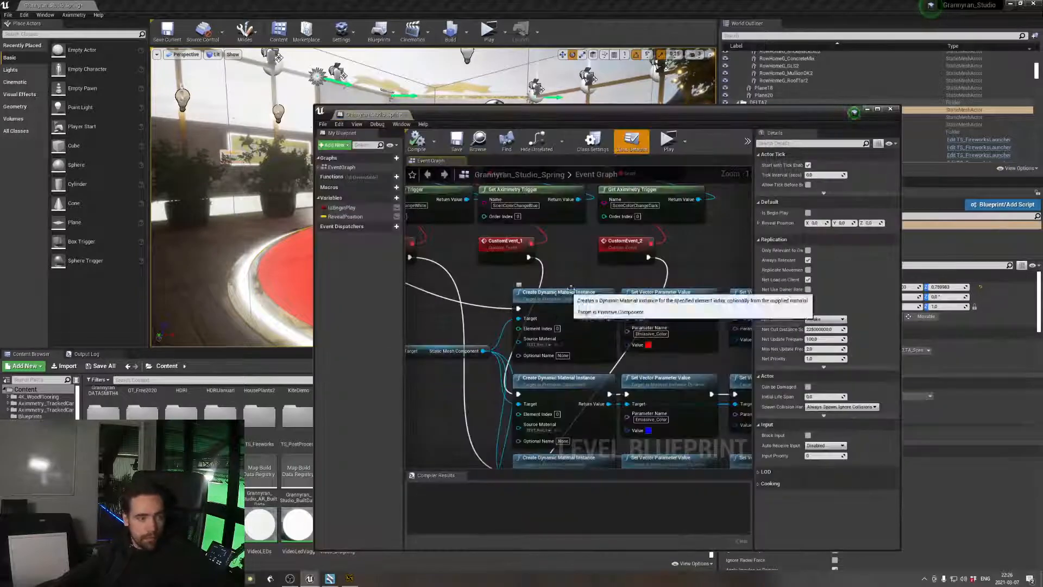
{"action": "right_click_drag", "start_coordinate": [571, 290], "coordinate": [646, 247]}
{"action": "right_click_drag", "start_coordinate": [513, 306], "coordinate": [557, 303]}
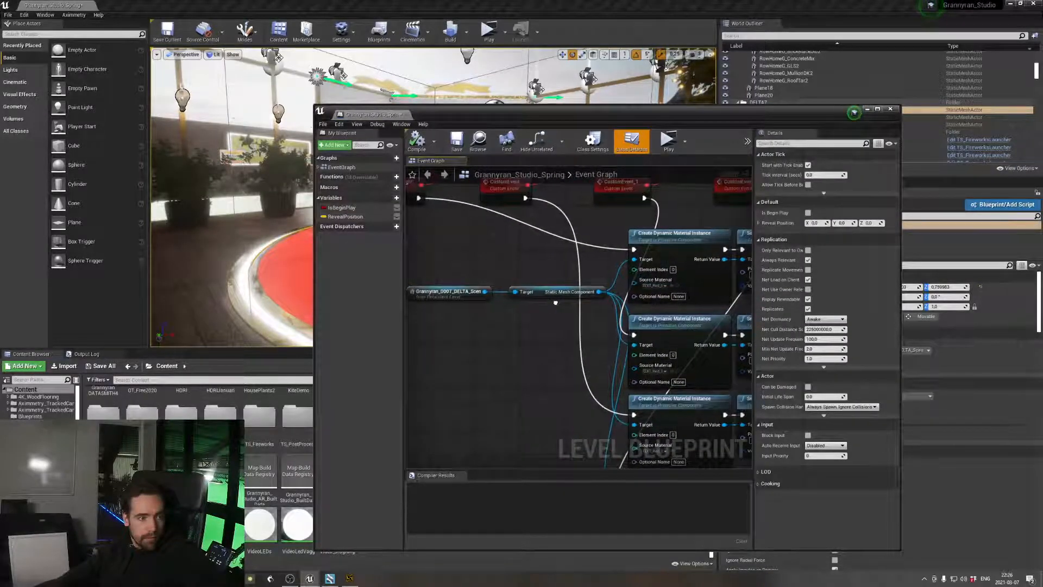
{"action": "right_click_drag", "start_coordinate": [585, 326], "coordinate": [485, 276]}
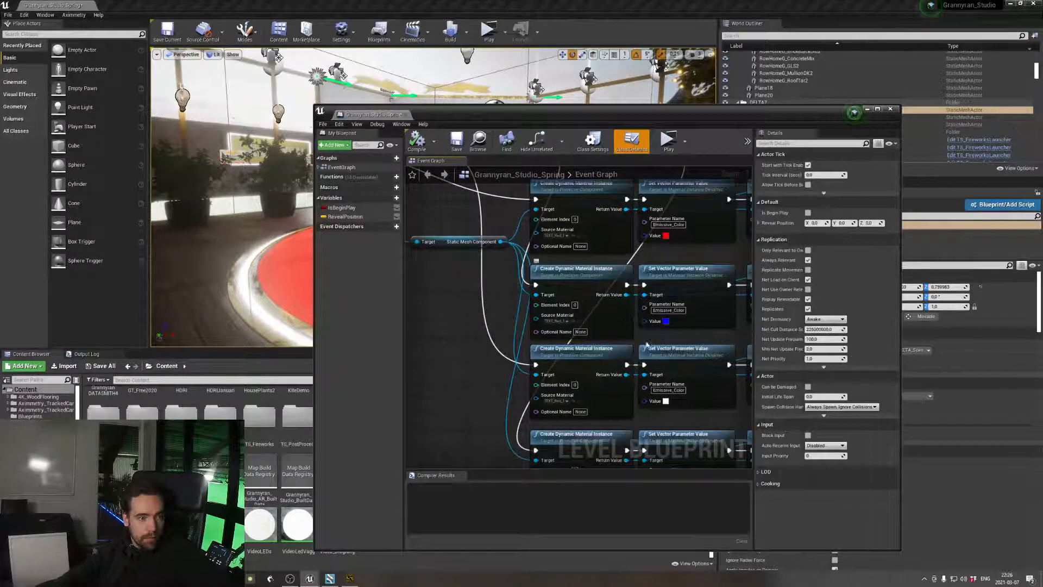
{"action": "right_click_drag", "start_coordinate": [630, 322], "coordinate": [713, 440]}
{"action": "right_click_drag", "start_coordinate": [519, 380], "coordinate": [439, 284]}
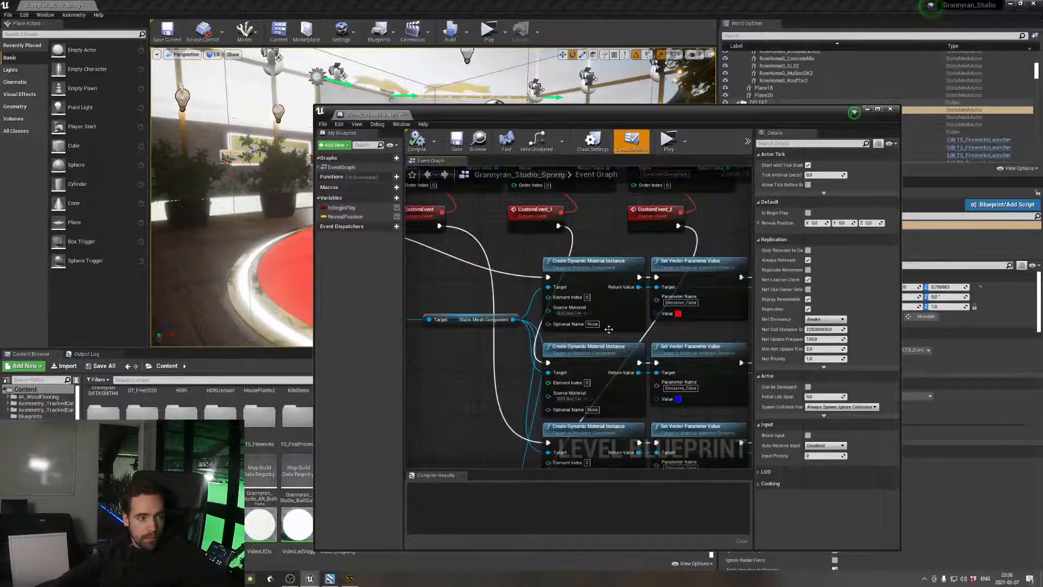
Examine the Emissive_Color and Color parameter nodes for the stage, and the TV Visibility section with its emitter nodes
{"action": "scroll", "coordinate": [574, 315], "scroll_direction": "down", "scroll_amount": 1}
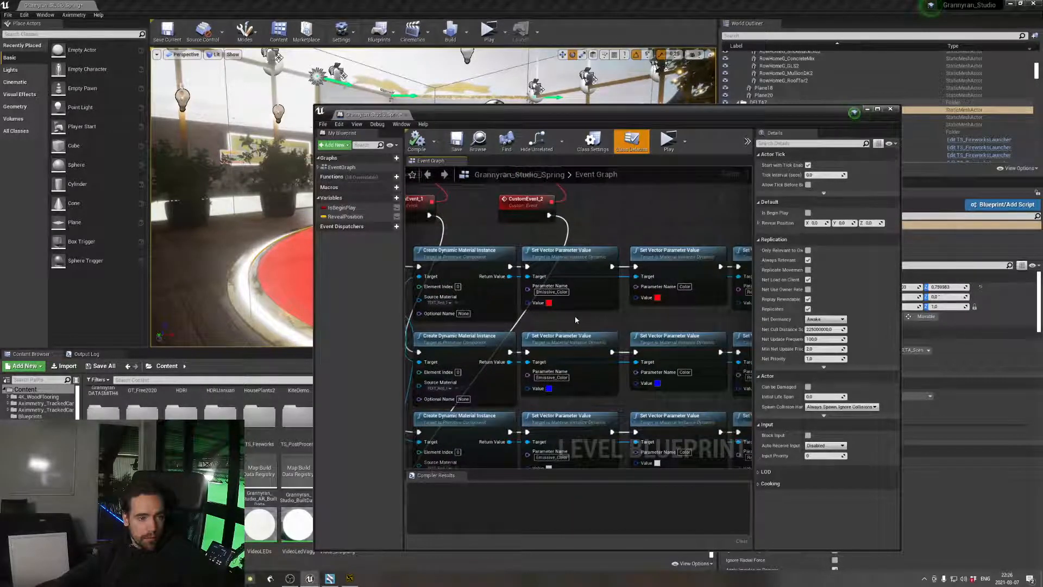
{"action": "scroll", "coordinate": [608, 321], "scroll_direction": "down", "scroll_amount": 1}
{"action": "scroll", "coordinate": [614, 320], "scroll_direction": "down", "scroll_amount": 2}
{"action": "right_click_drag", "start_coordinate": [643, 319], "coordinate": [479, 312]}
{"action": "scroll", "coordinate": [479, 313], "scroll_direction": "up", "scroll_amount": 2}
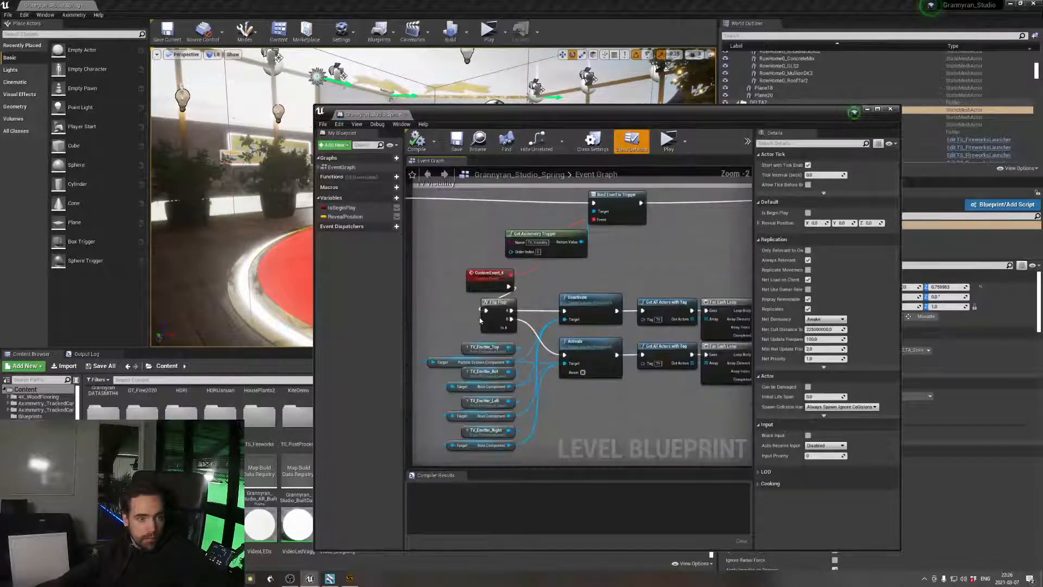
{"action": "right_click_drag", "start_coordinate": [602, 352], "coordinate": [441, 363]}
{"action": "right_click_drag", "start_coordinate": [554, 354], "coordinate": [740, 348]}
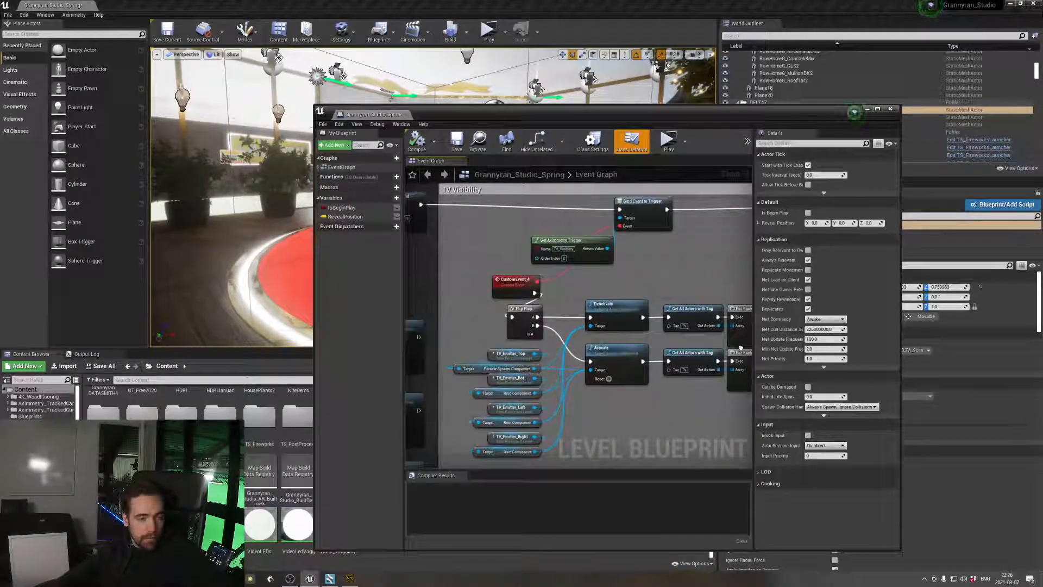
Compile and close the level blueprint, and start building the level with its lighting
{"action": "left_click", "coordinate": [416, 143]}
{"action": "left_click", "coordinate": [406, 114]}
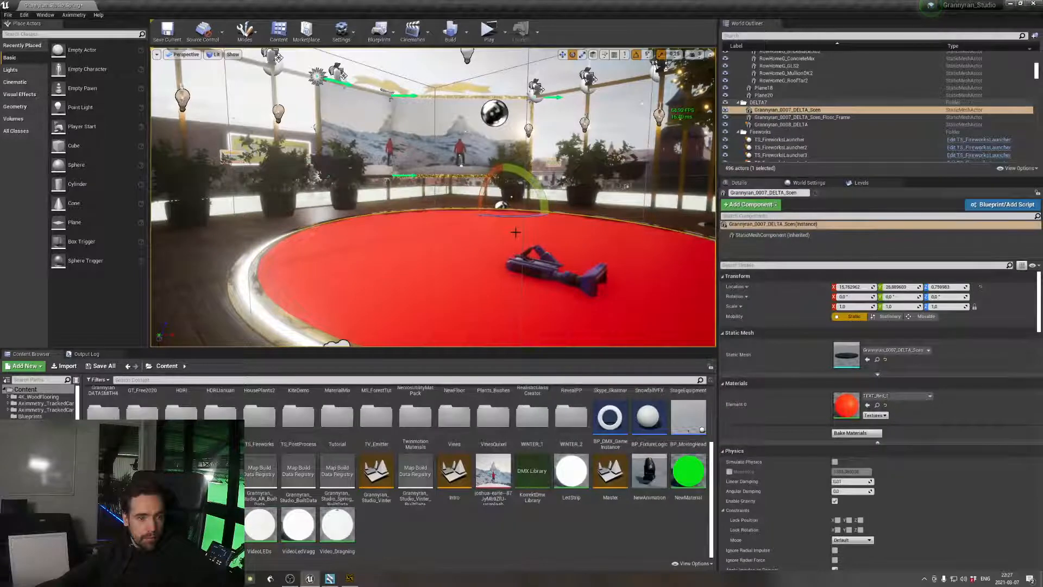
{"action": "mouse_move", "coordinate": [516, 232]}
{"action": "right_mouse_down"}
{"action": "mouse_move", "coordinate": [513, 326]}
{"action": "mouse_move", "coordinate": [515, 233]}
{"action": "right_mouse_up"}
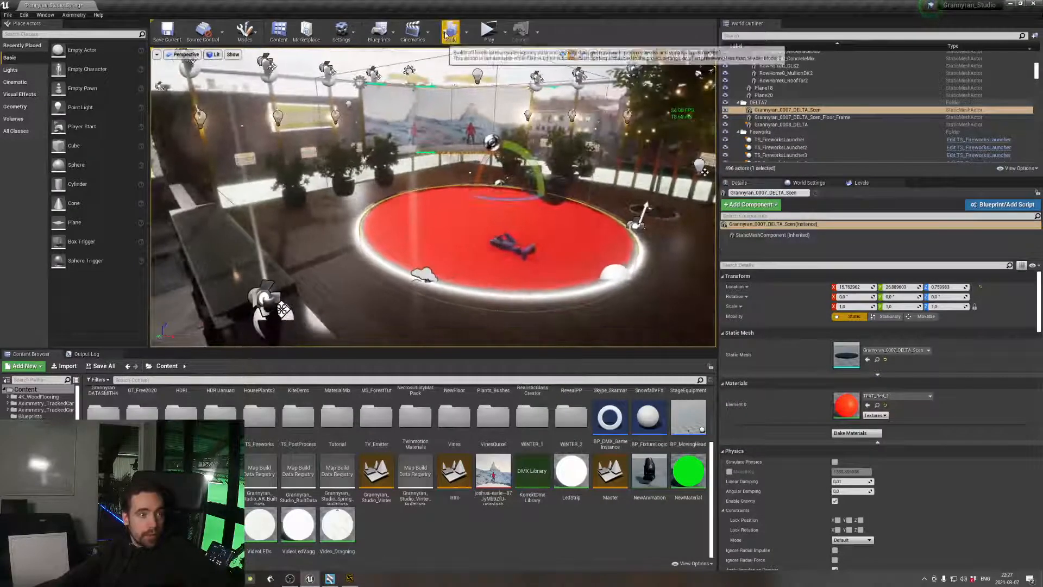
{"action": "left_click", "coordinate": [447, 35]}
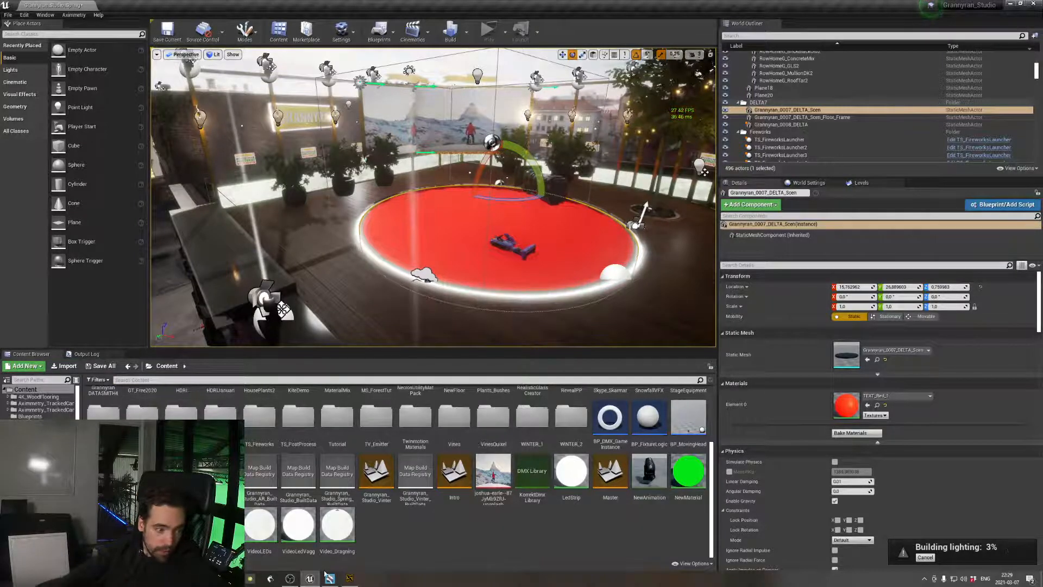
Switch to Aximmetry and view the INPUTS board while the lighting builds
{"action": "key", "text": "alt+Tab"}
{"action": "left_click", "coordinate": [522, 4]}
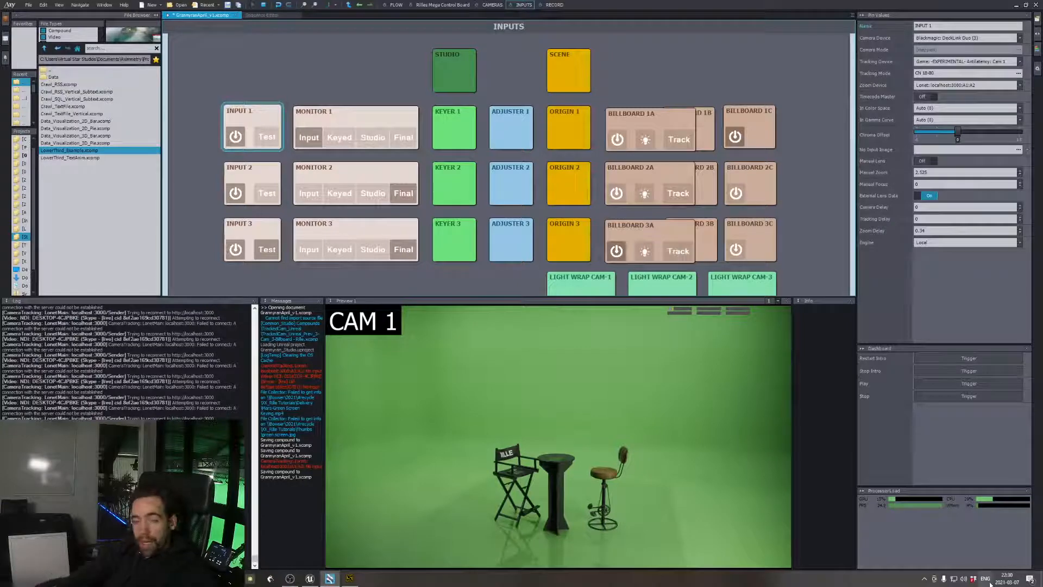
Switch back to Unreal Editor, check the lighting build's progress in Swarm Agent, and return to the studio level
{"action": "left_click", "coordinate": [312, 580]}
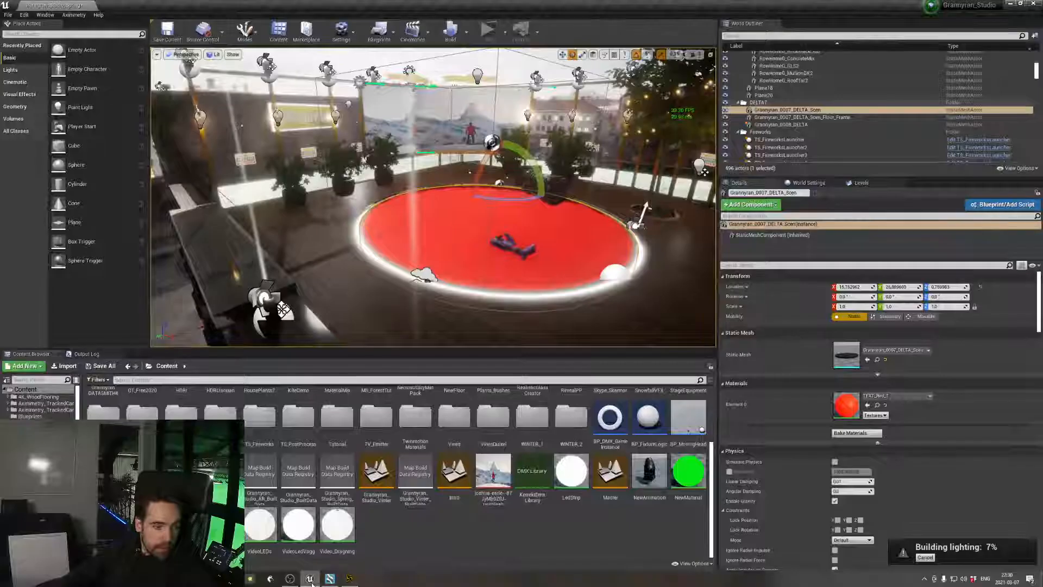
{"action": "left_click", "coordinate": [929, 580]}
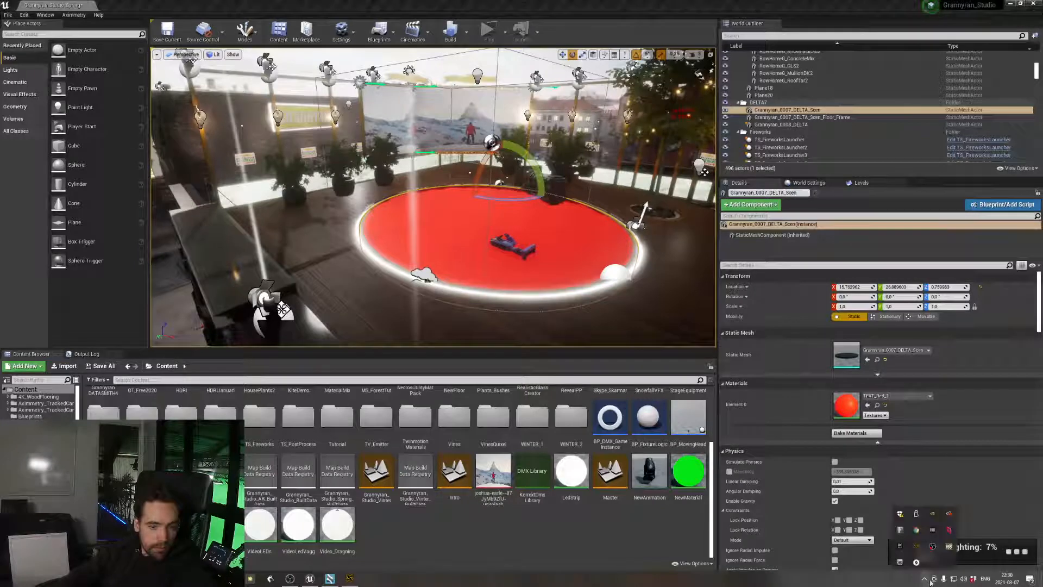
{"action": "double_click", "coordinate": [917, 549]}
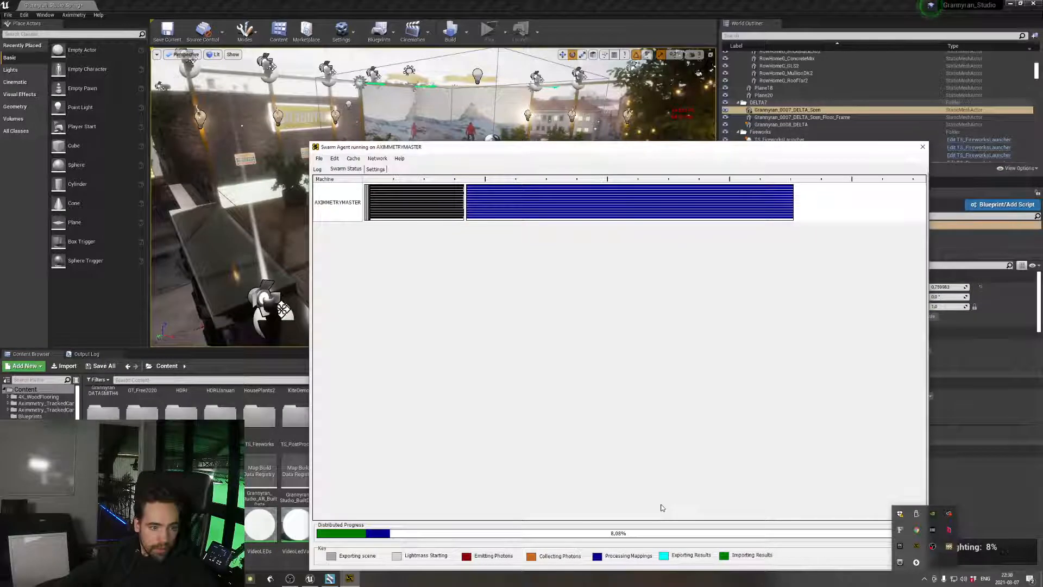
{"action": "left_click", "coordinate": [790, 457]}
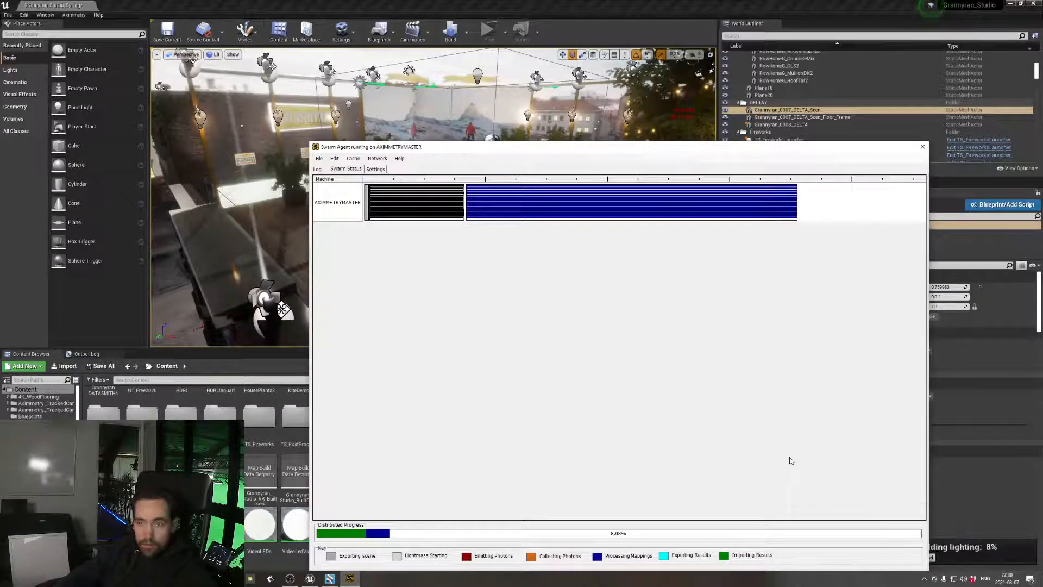
{"action": "left_click", "coordinate": [996, 461]}
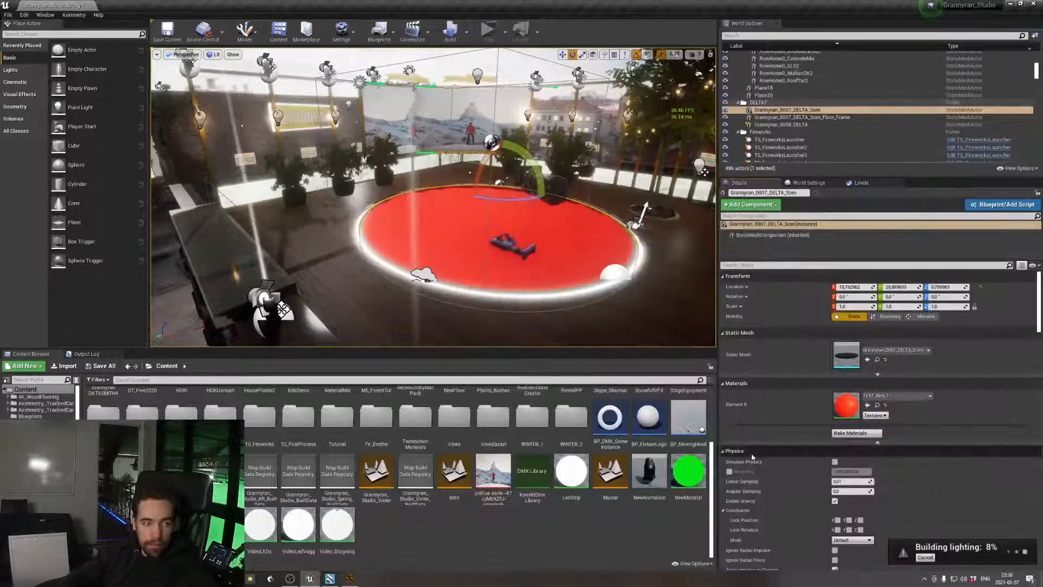